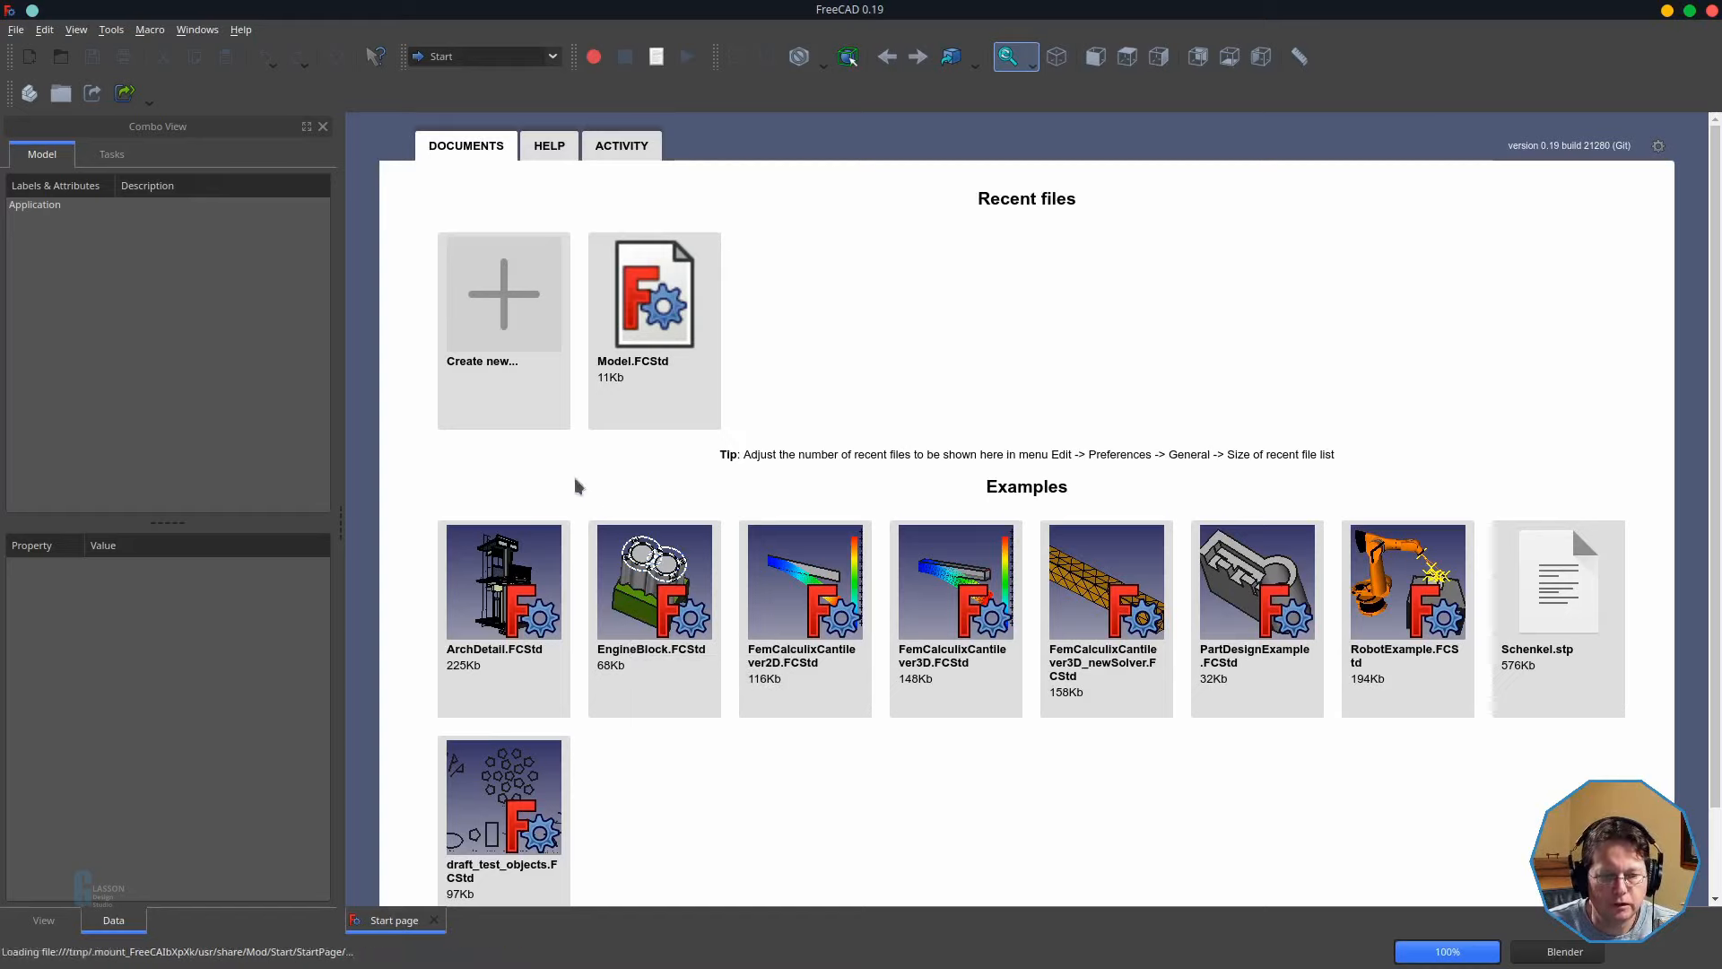
- Create a new document and add an empty spreadsheet to it in the Spreadsheet workbench
left_click(503, 311)
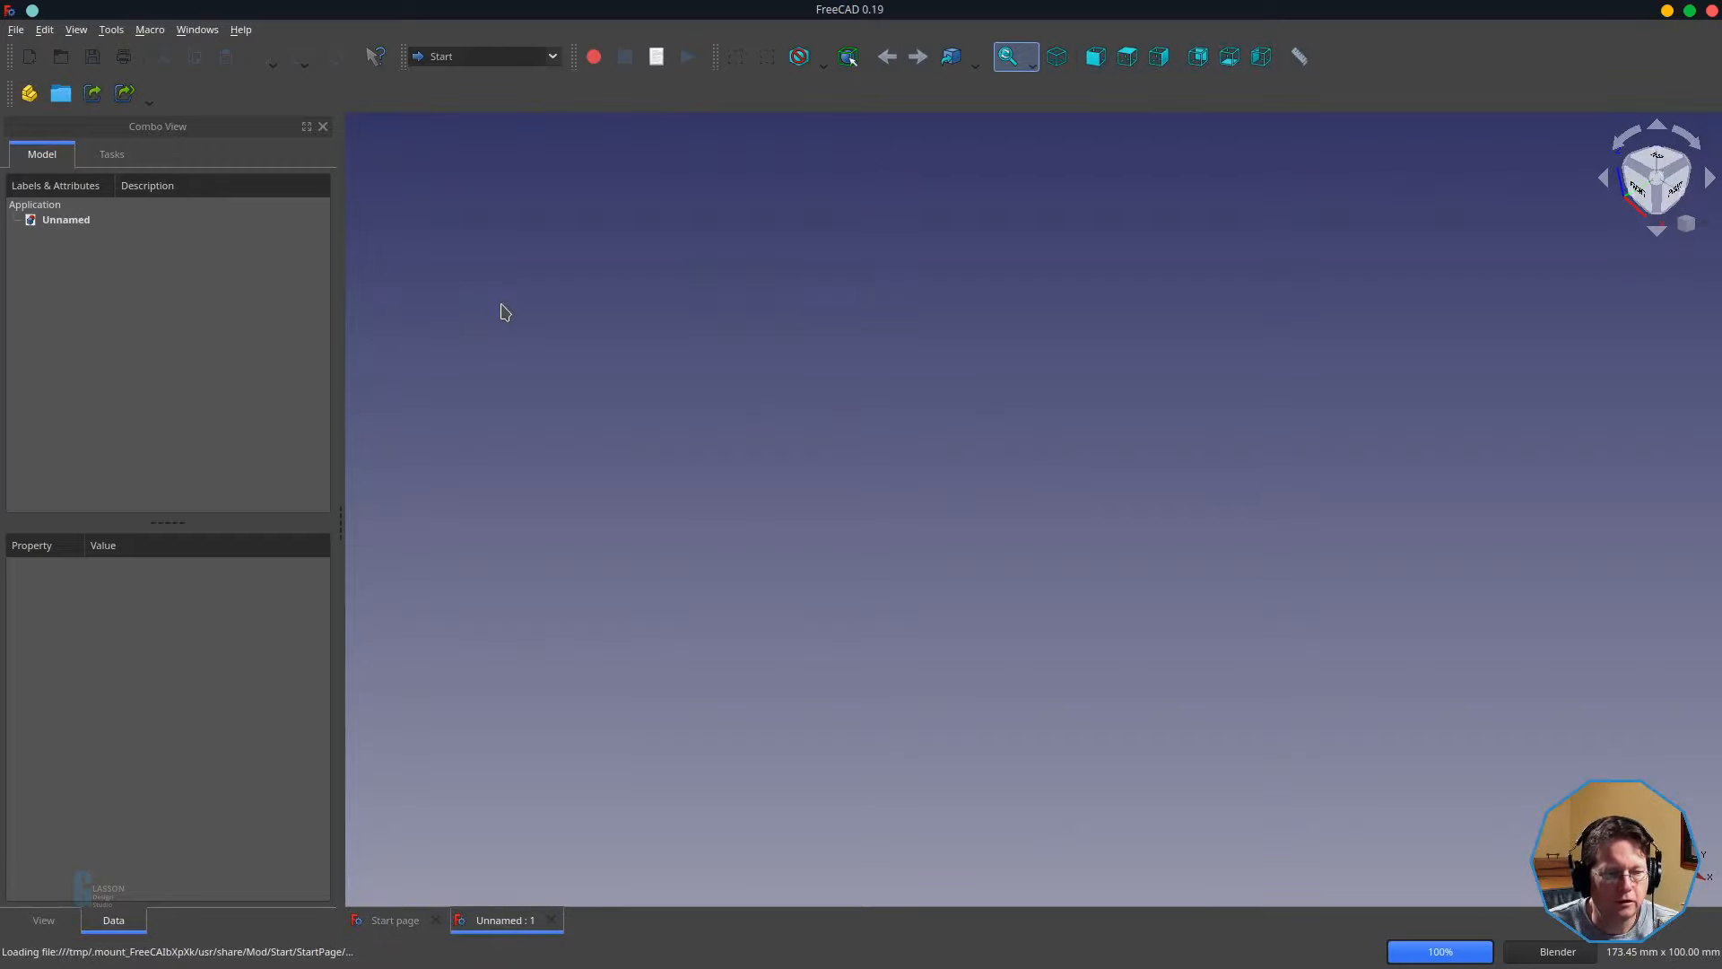
left_click(508, 64)
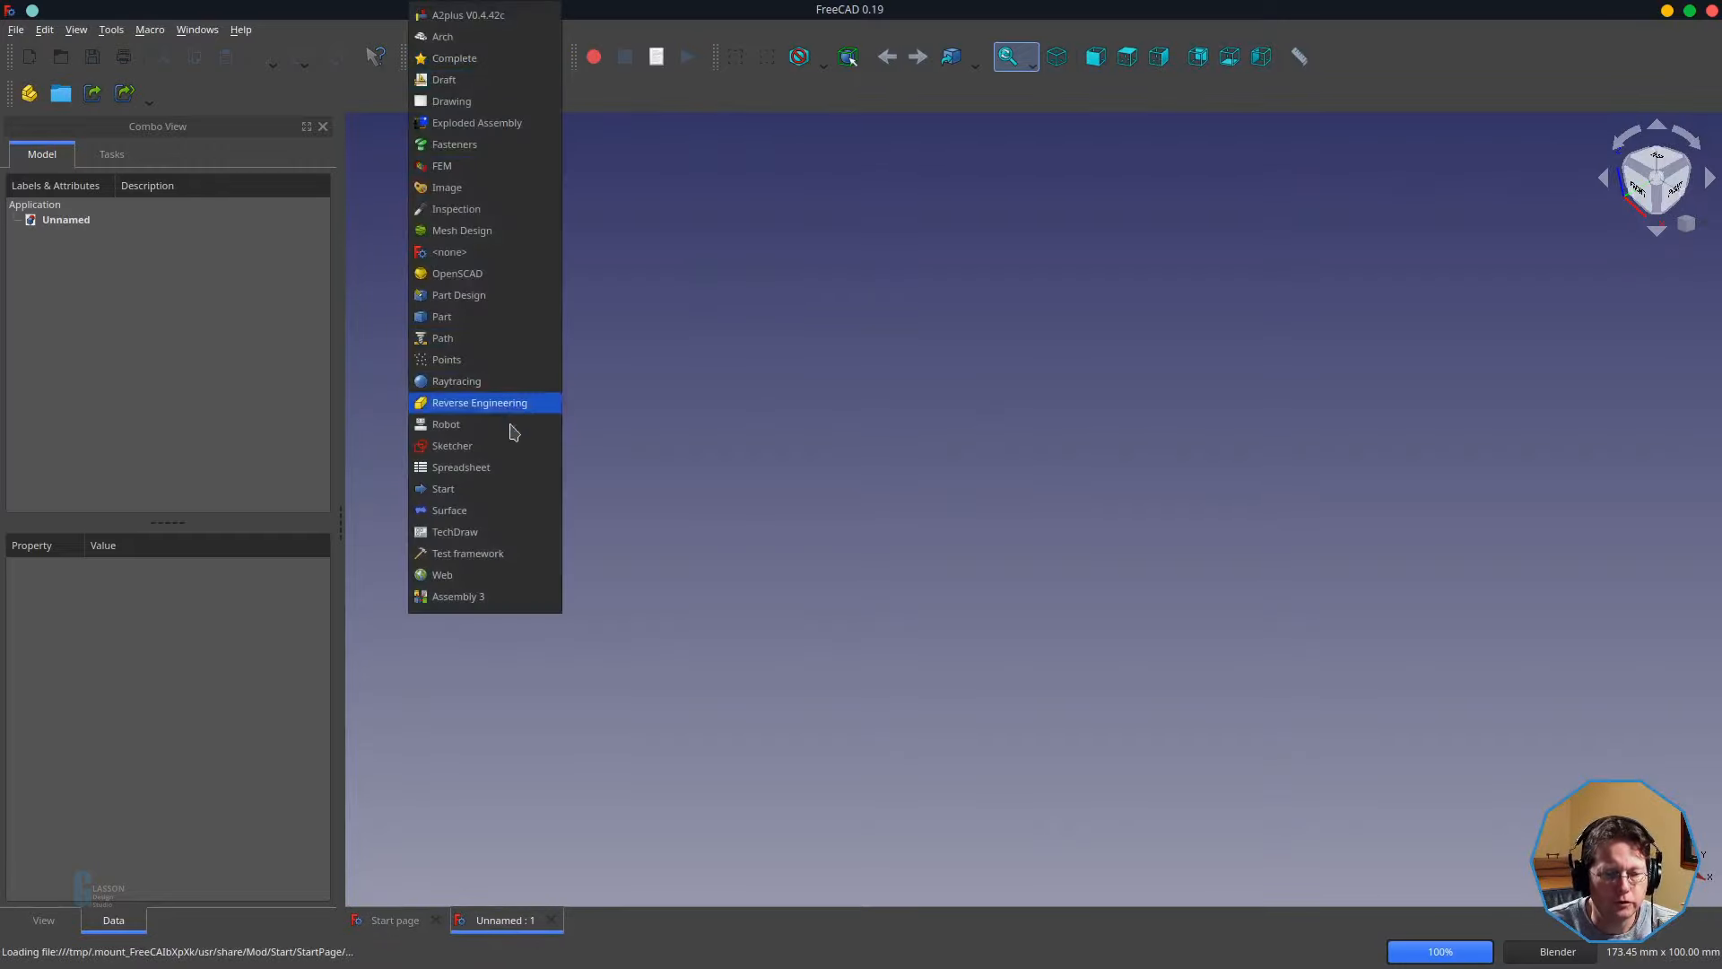
left_click(508, 467)
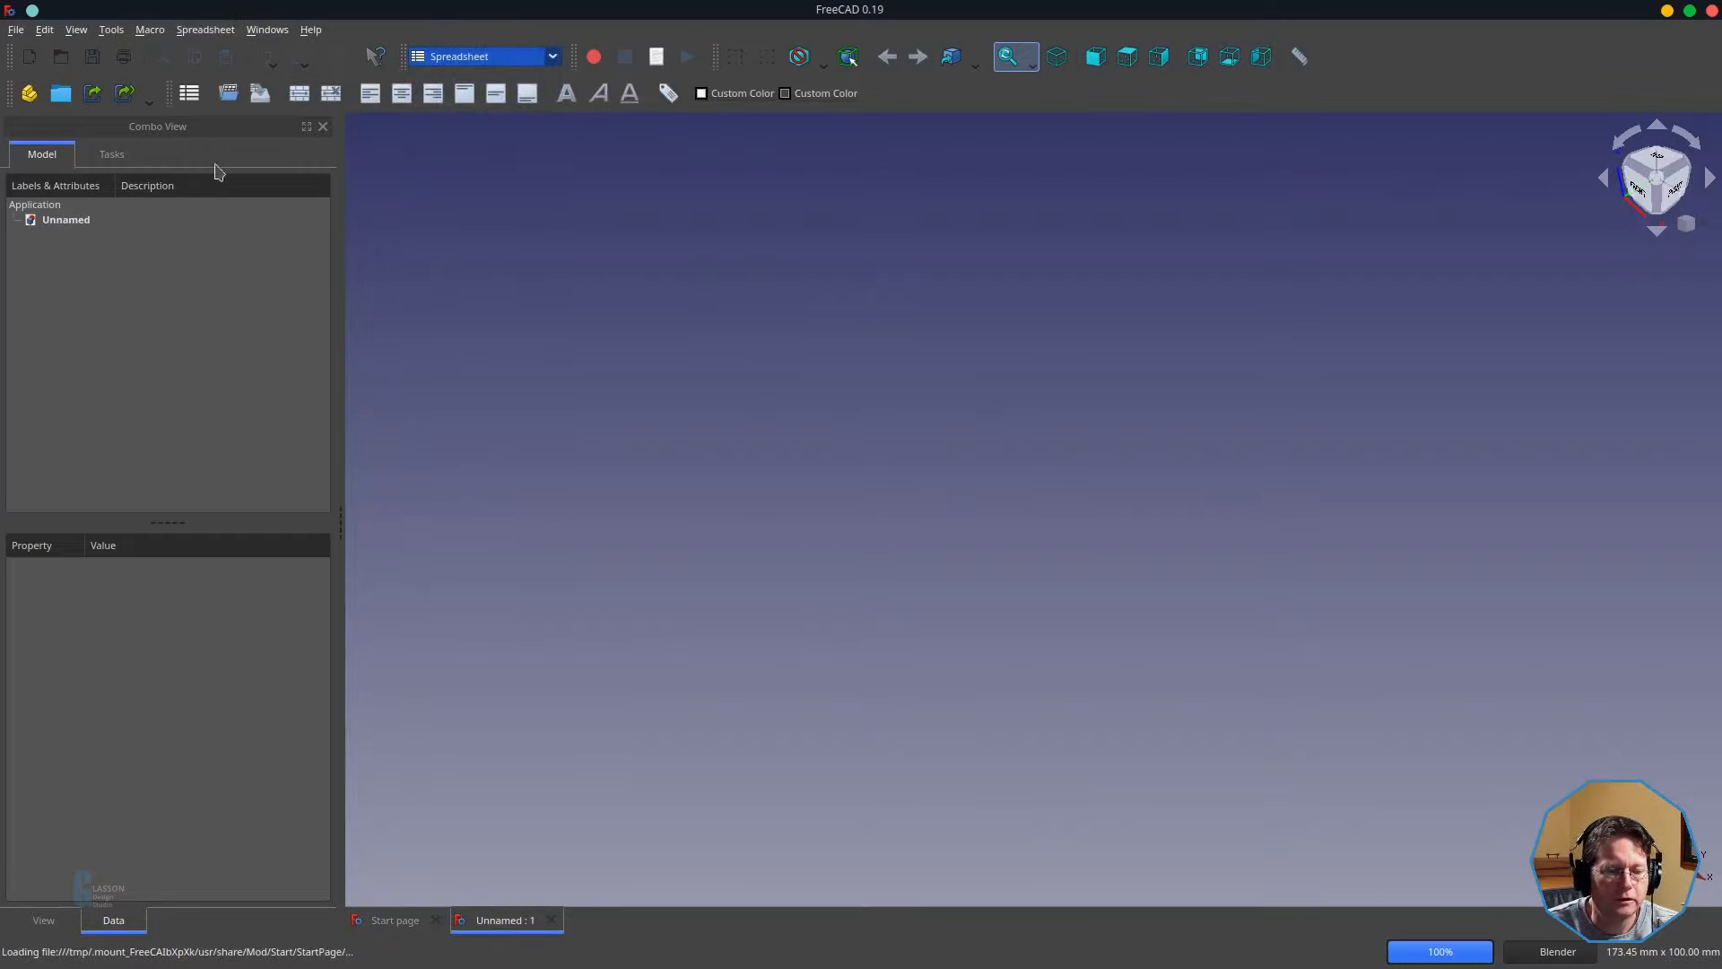
left_click(190, 93)
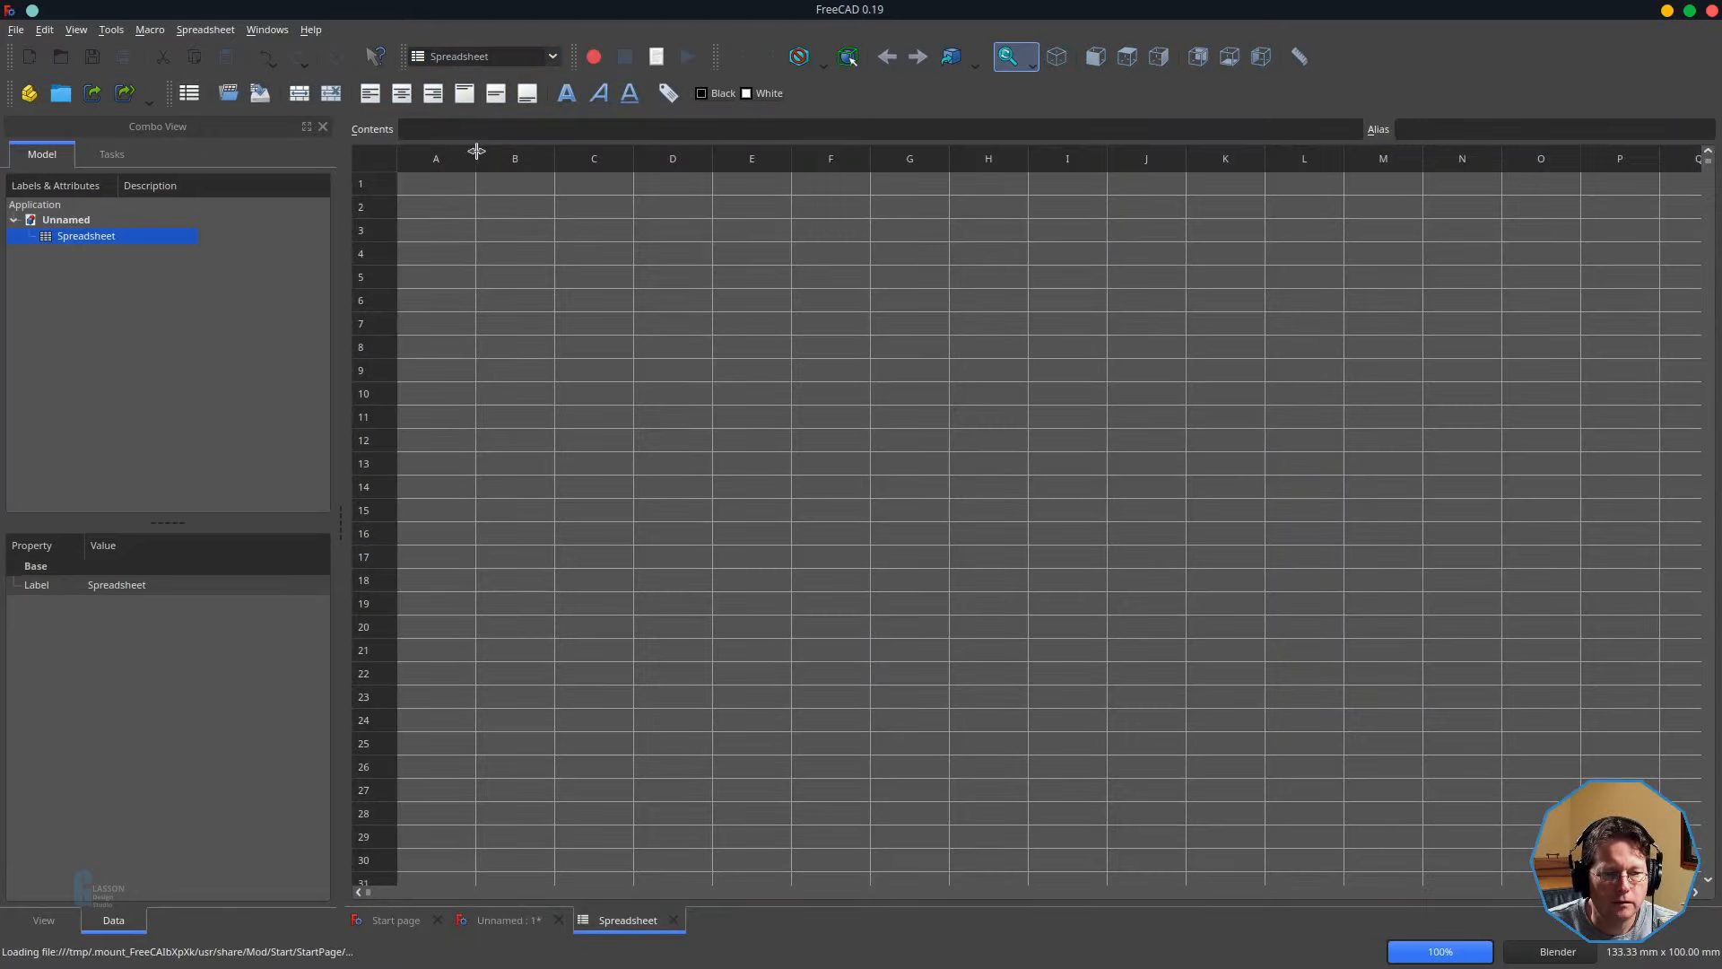
- Widen column A of the spreadsheet to about twice its default width
left_click_drag(476, 151, 556, 150)
left_click(513, 185)
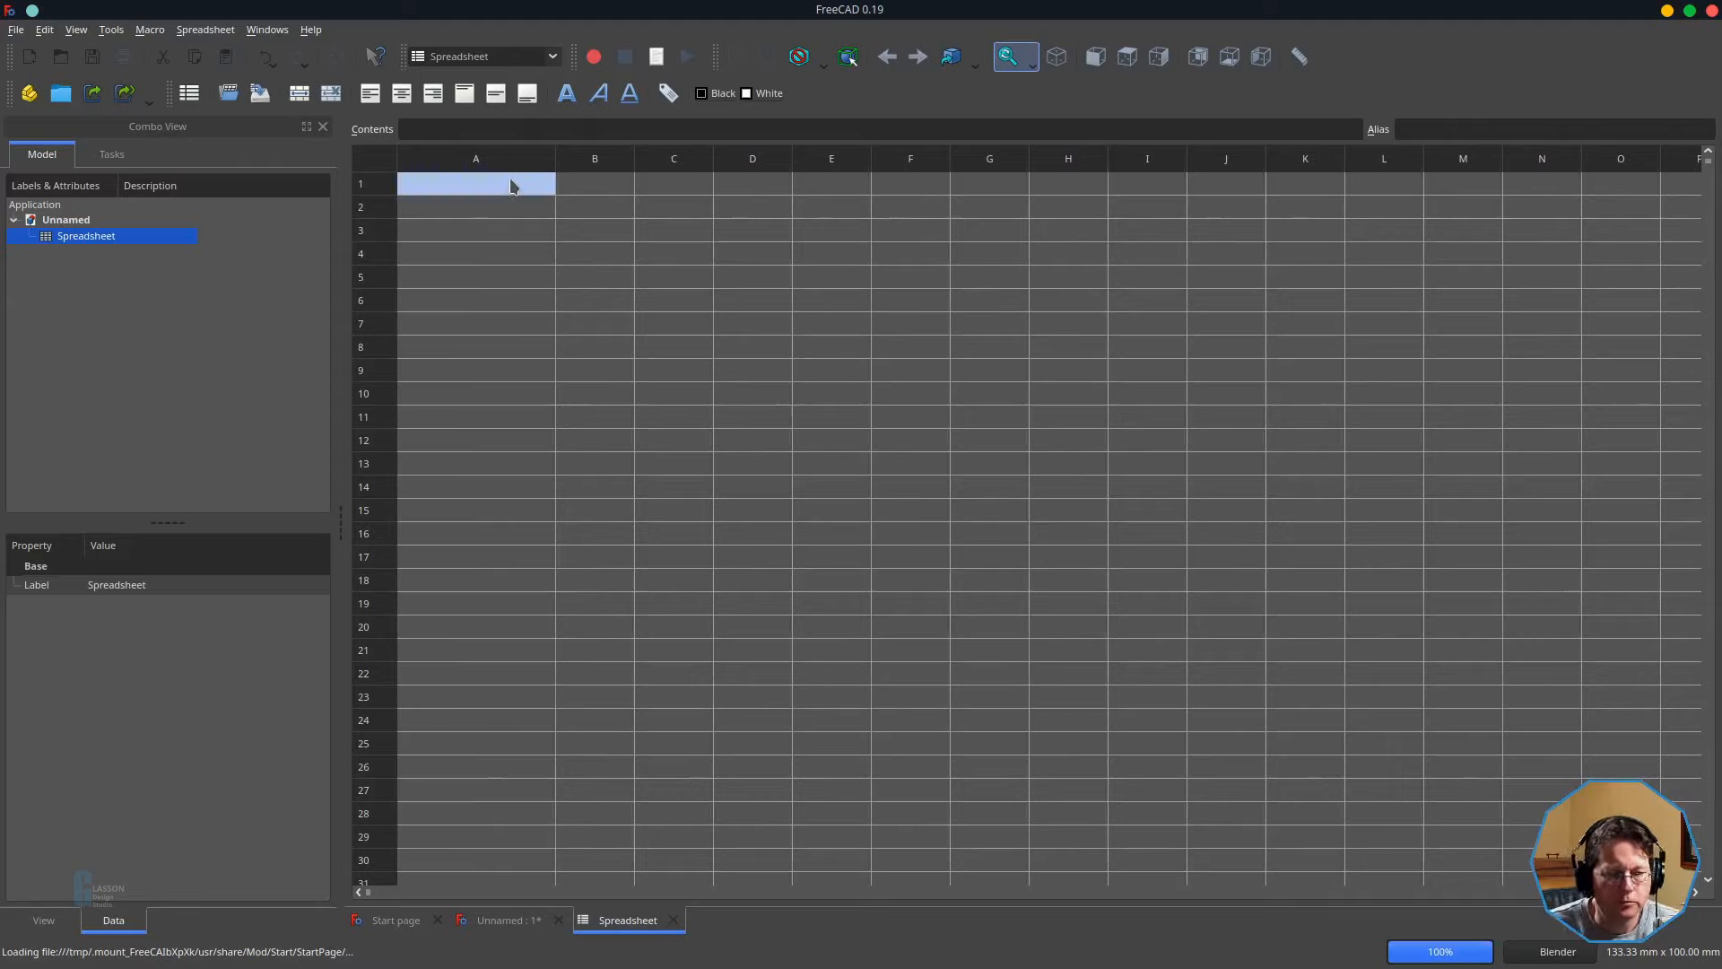
left_click(581, 186)
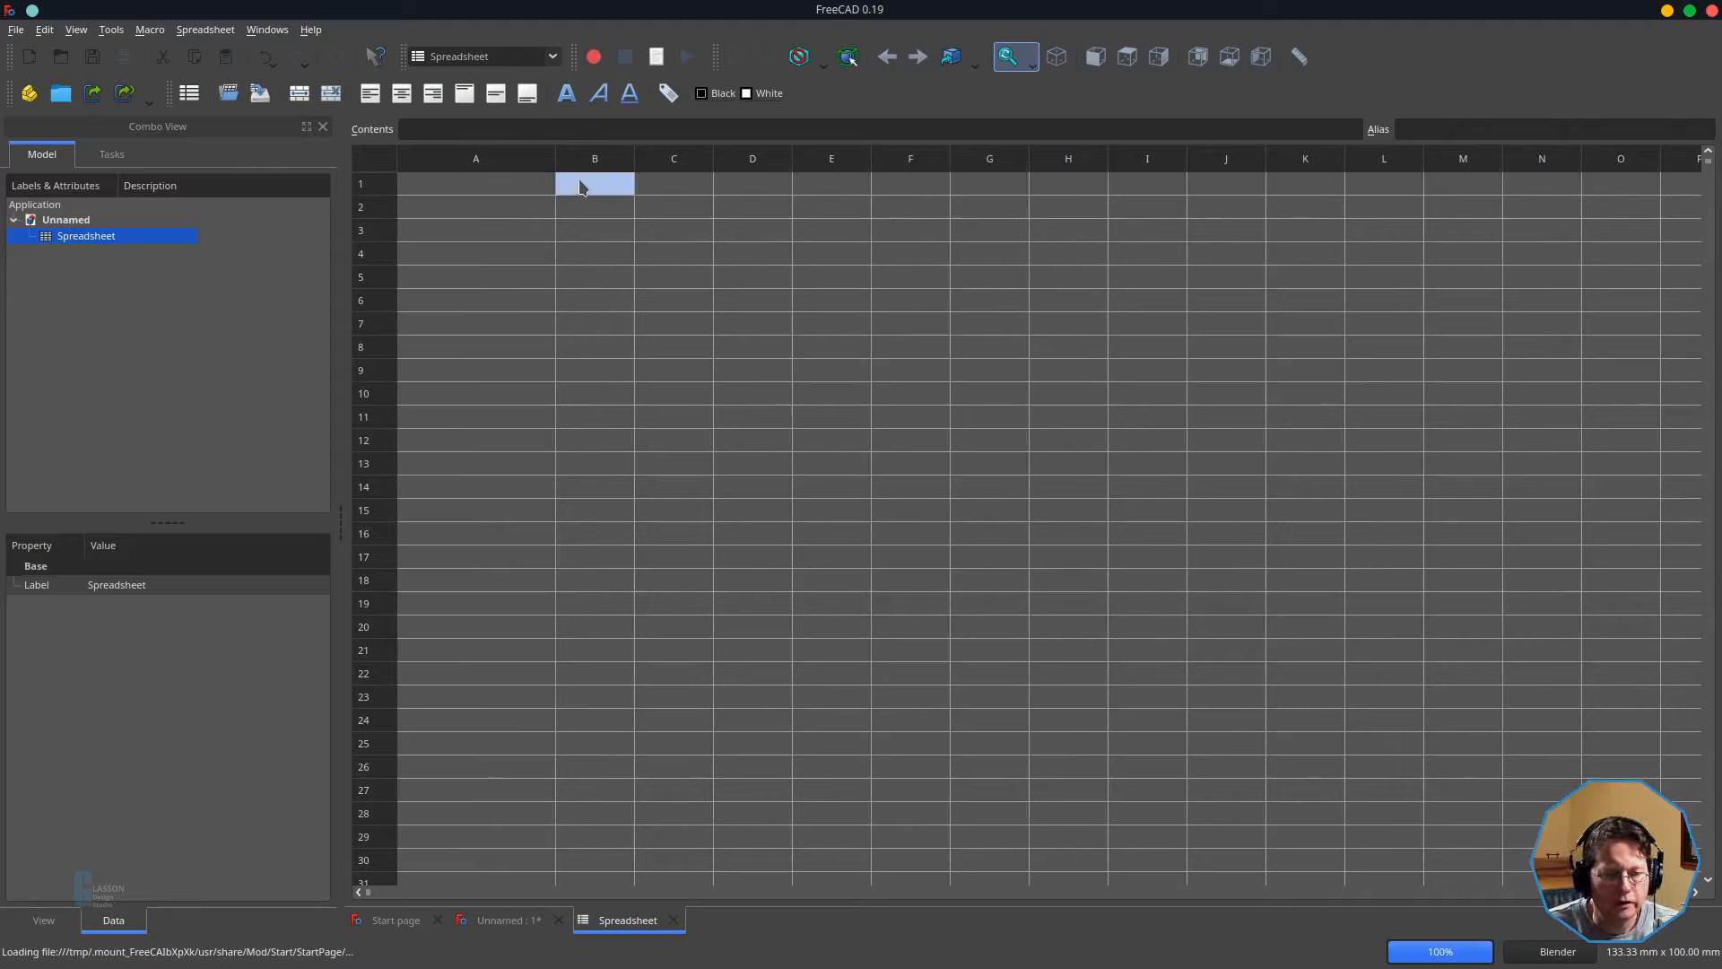
- Enter the labels s_stileLength, s_stileWidth, s_stileThickness and s_stileSlotThickness in cells A1 to A4
left_click(519, 188)
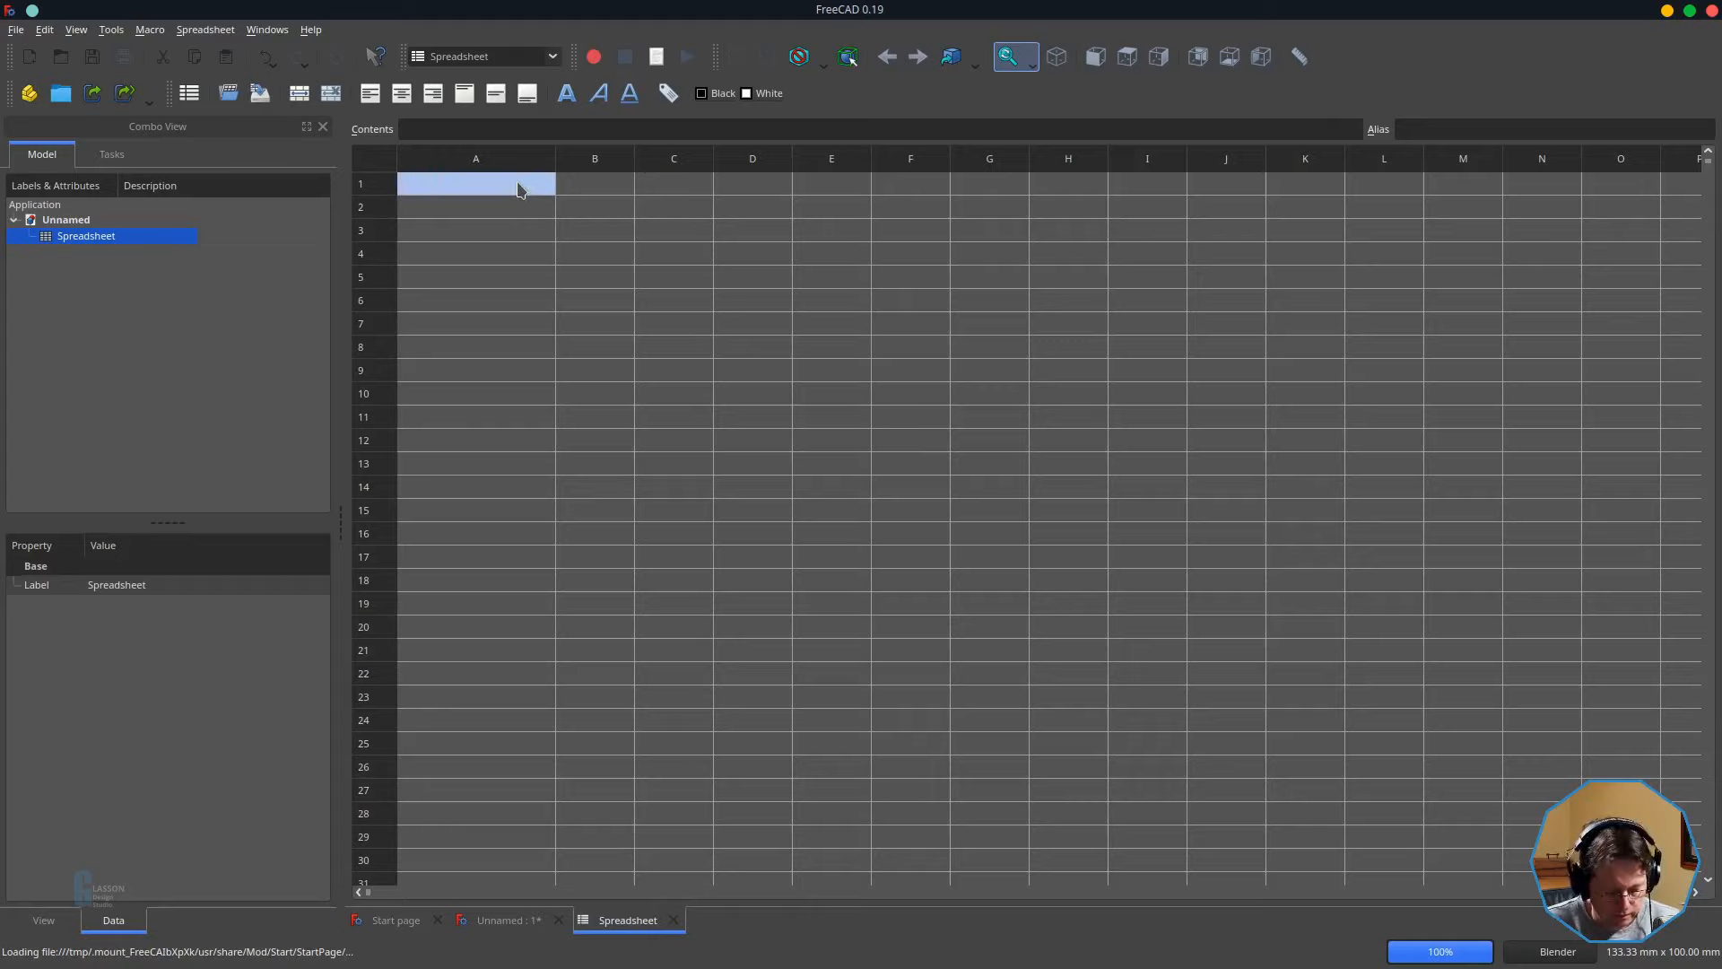
type("s_stileLength")
key("Return")
type("s_stileW")
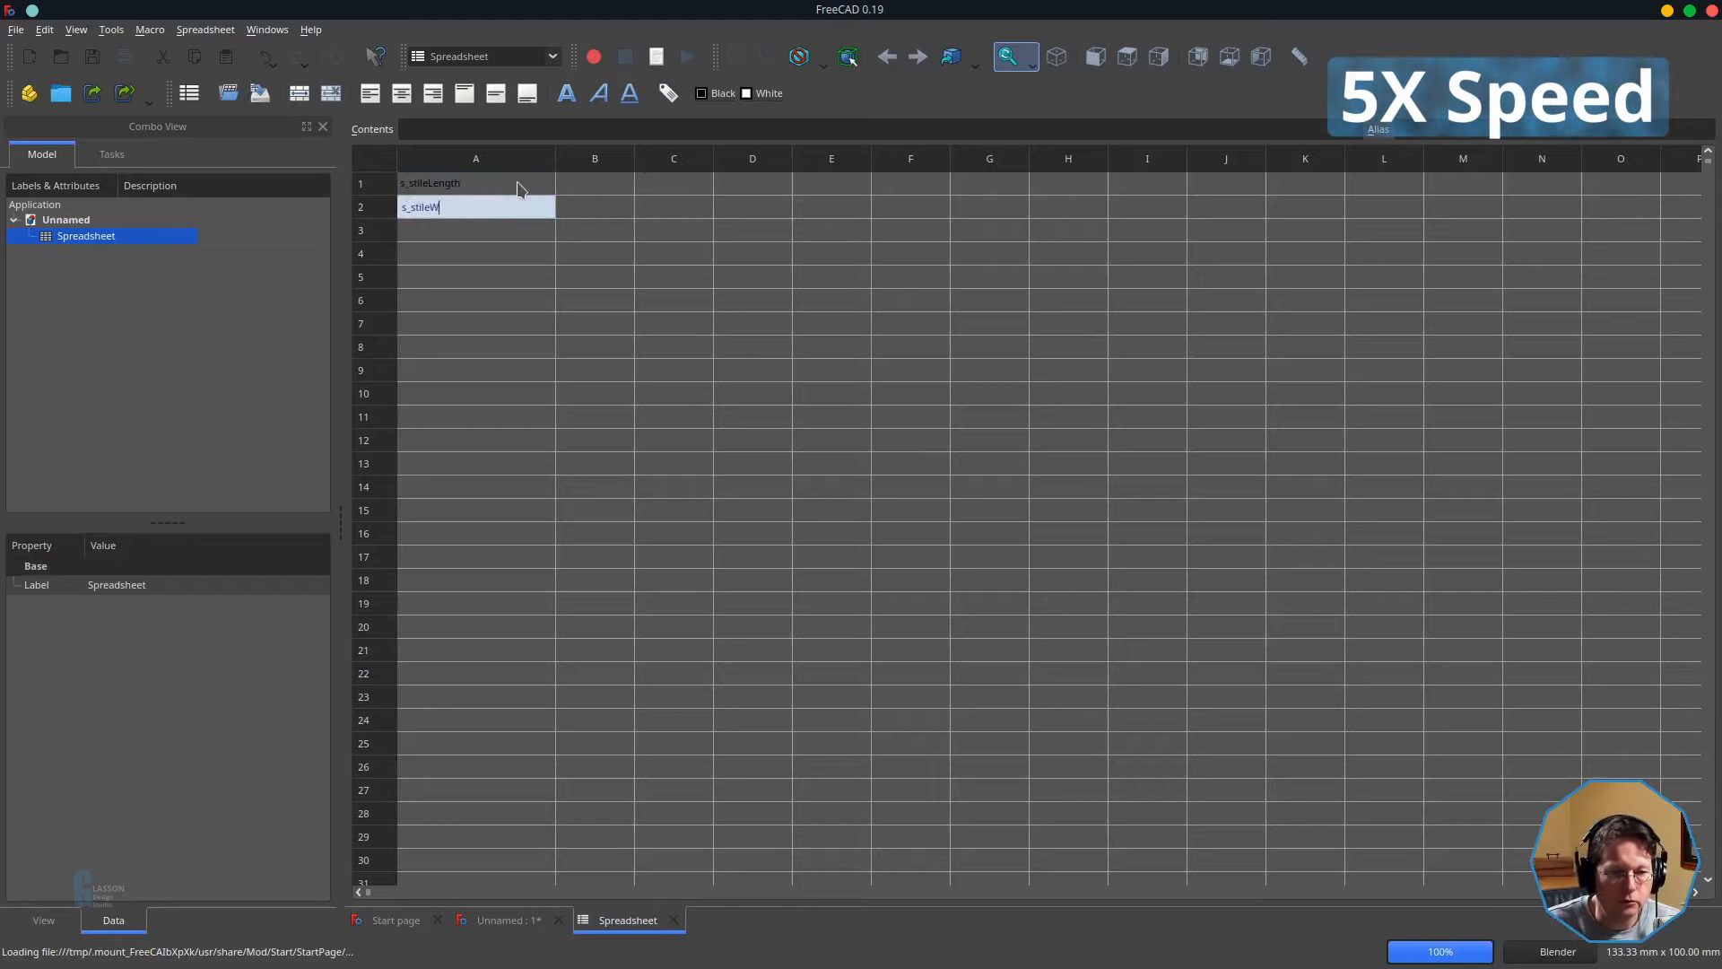
type("idth")
key("Return")
type("s_stileThickness")
key("Return")
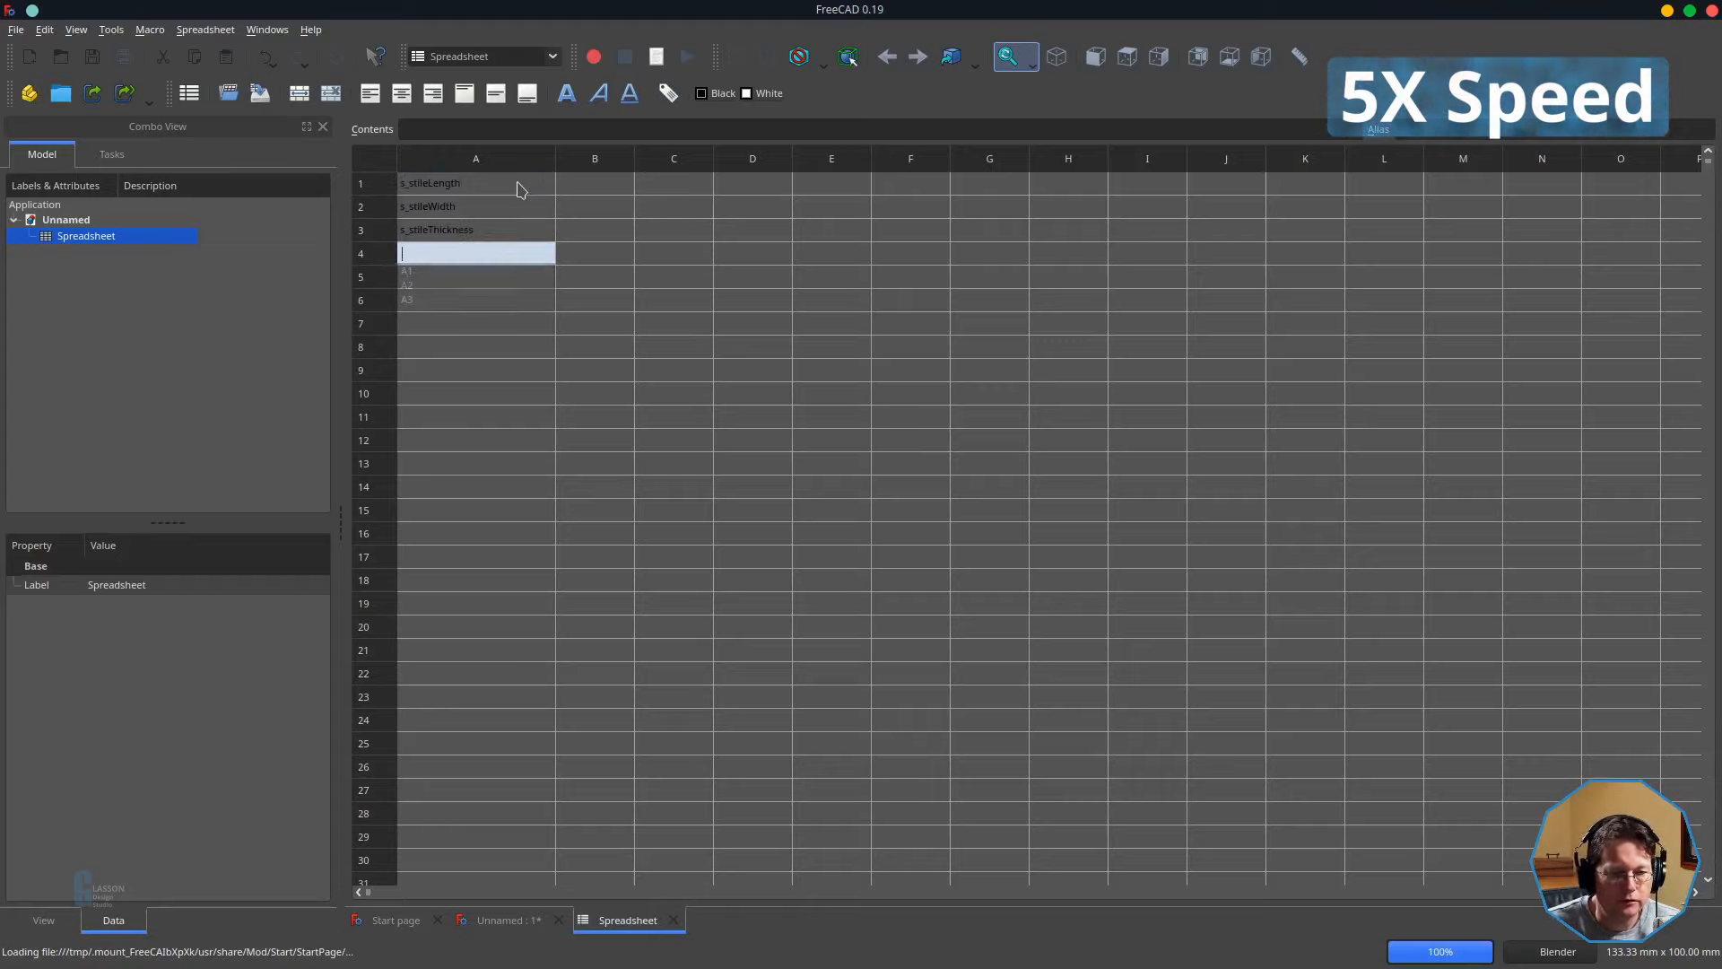
type("s_stileSlotThickness")
key("Return")
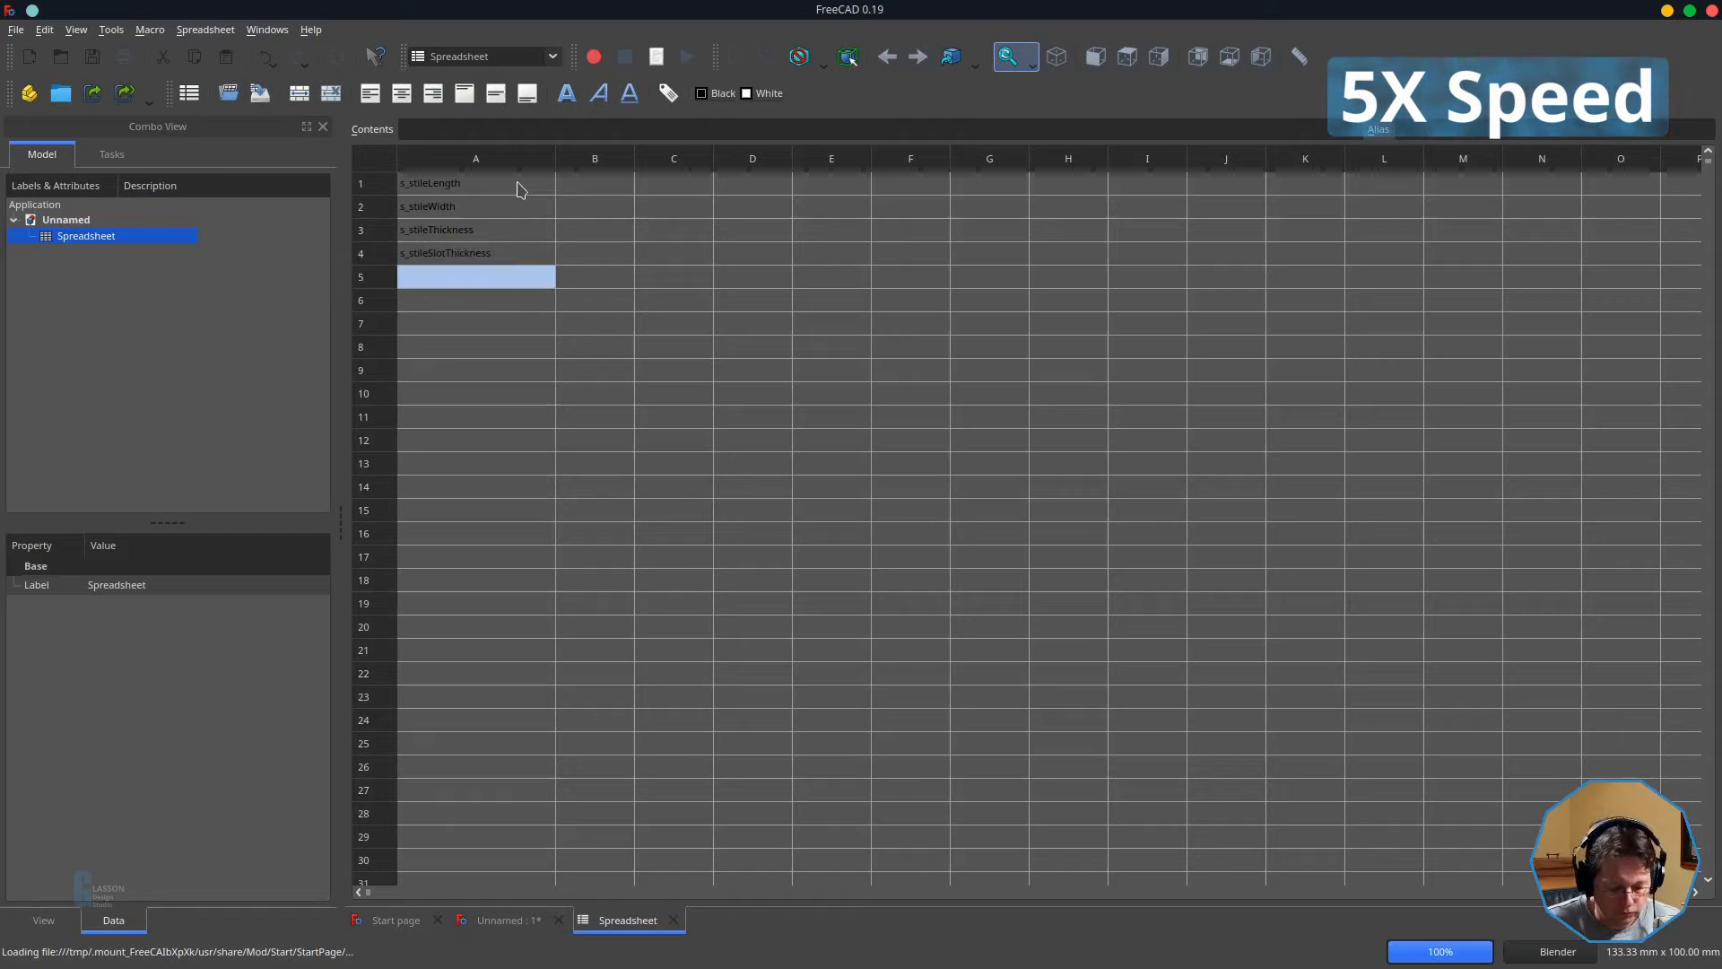
- Enter the labels s_railLength, s_railWidth, s_railThickness and s_railTenonThickness in cells A5 to A8
type("s_railLength")
key("Return")
type("s_railWidth")
key("Return")
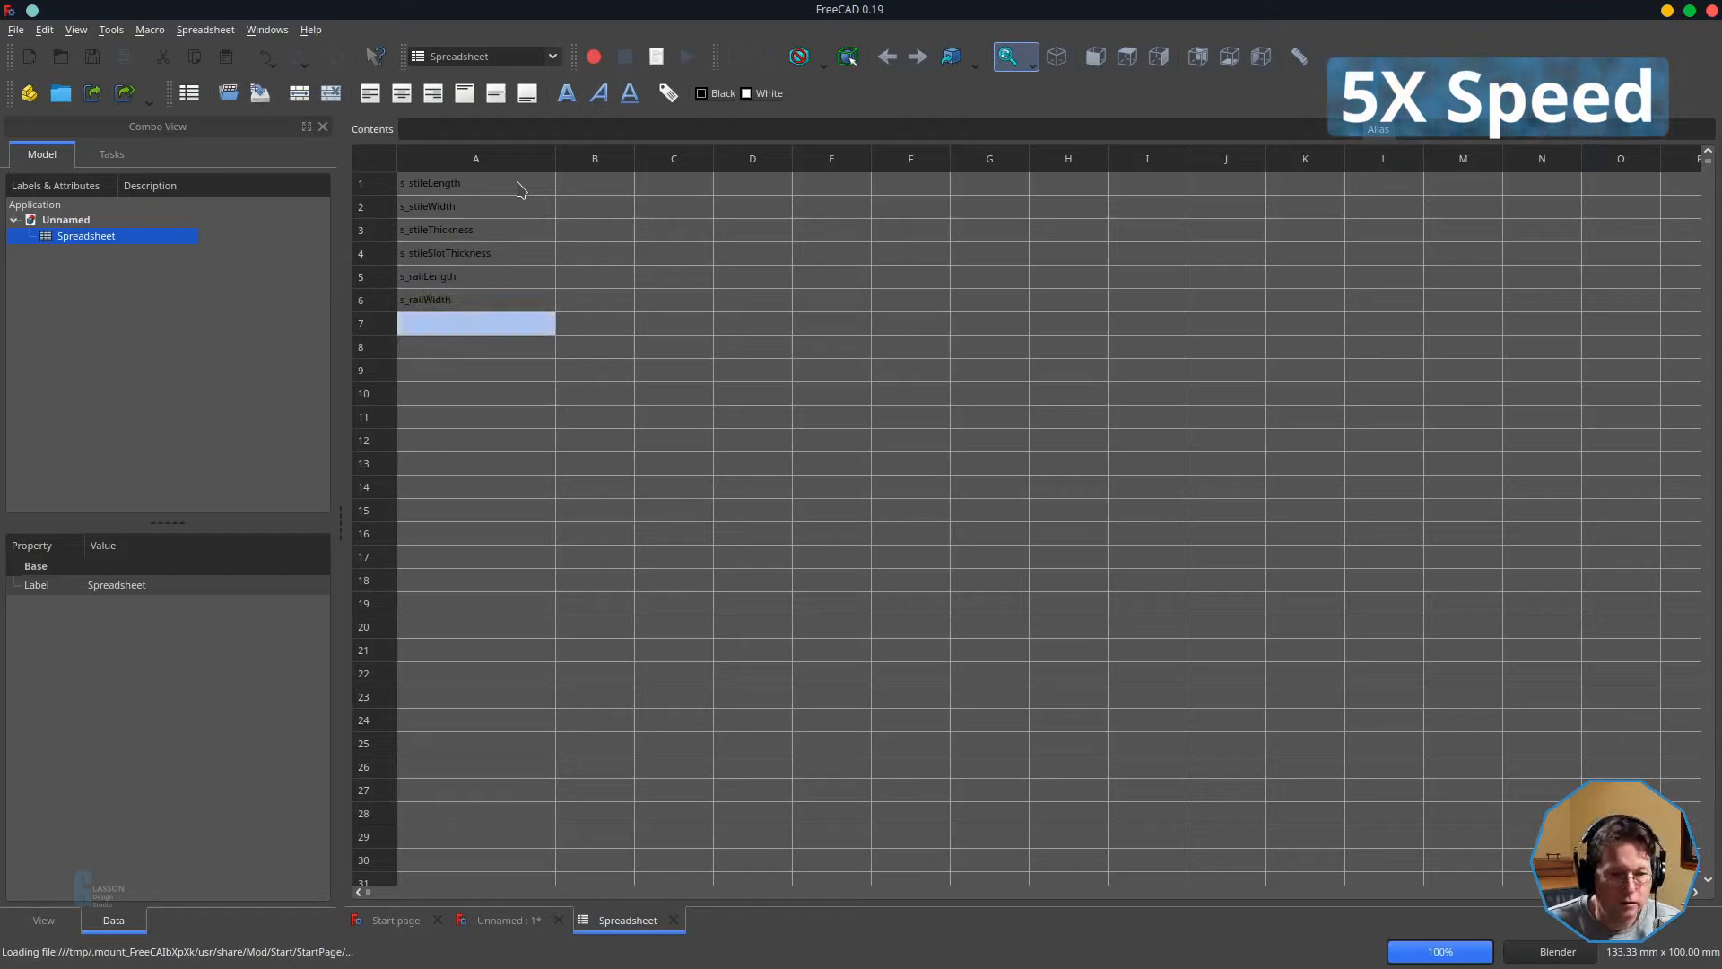
type("s_railThickness")
key("Return")
type("s_railTenon")
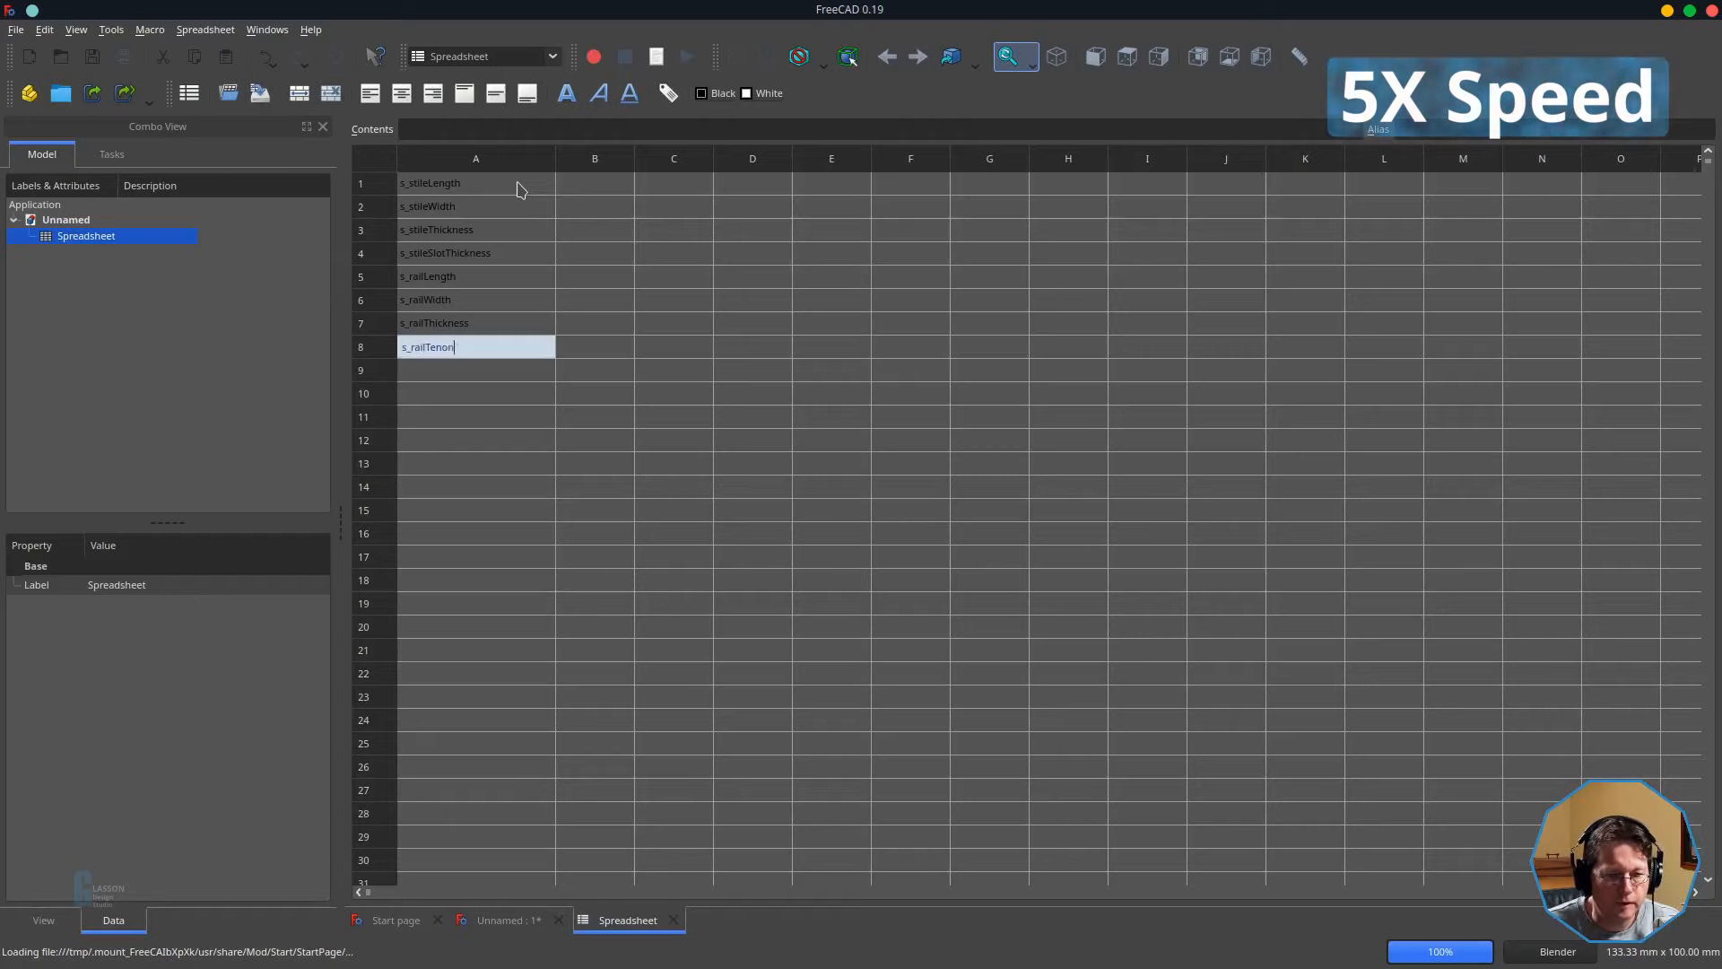
type("Thickness")
key("Return")
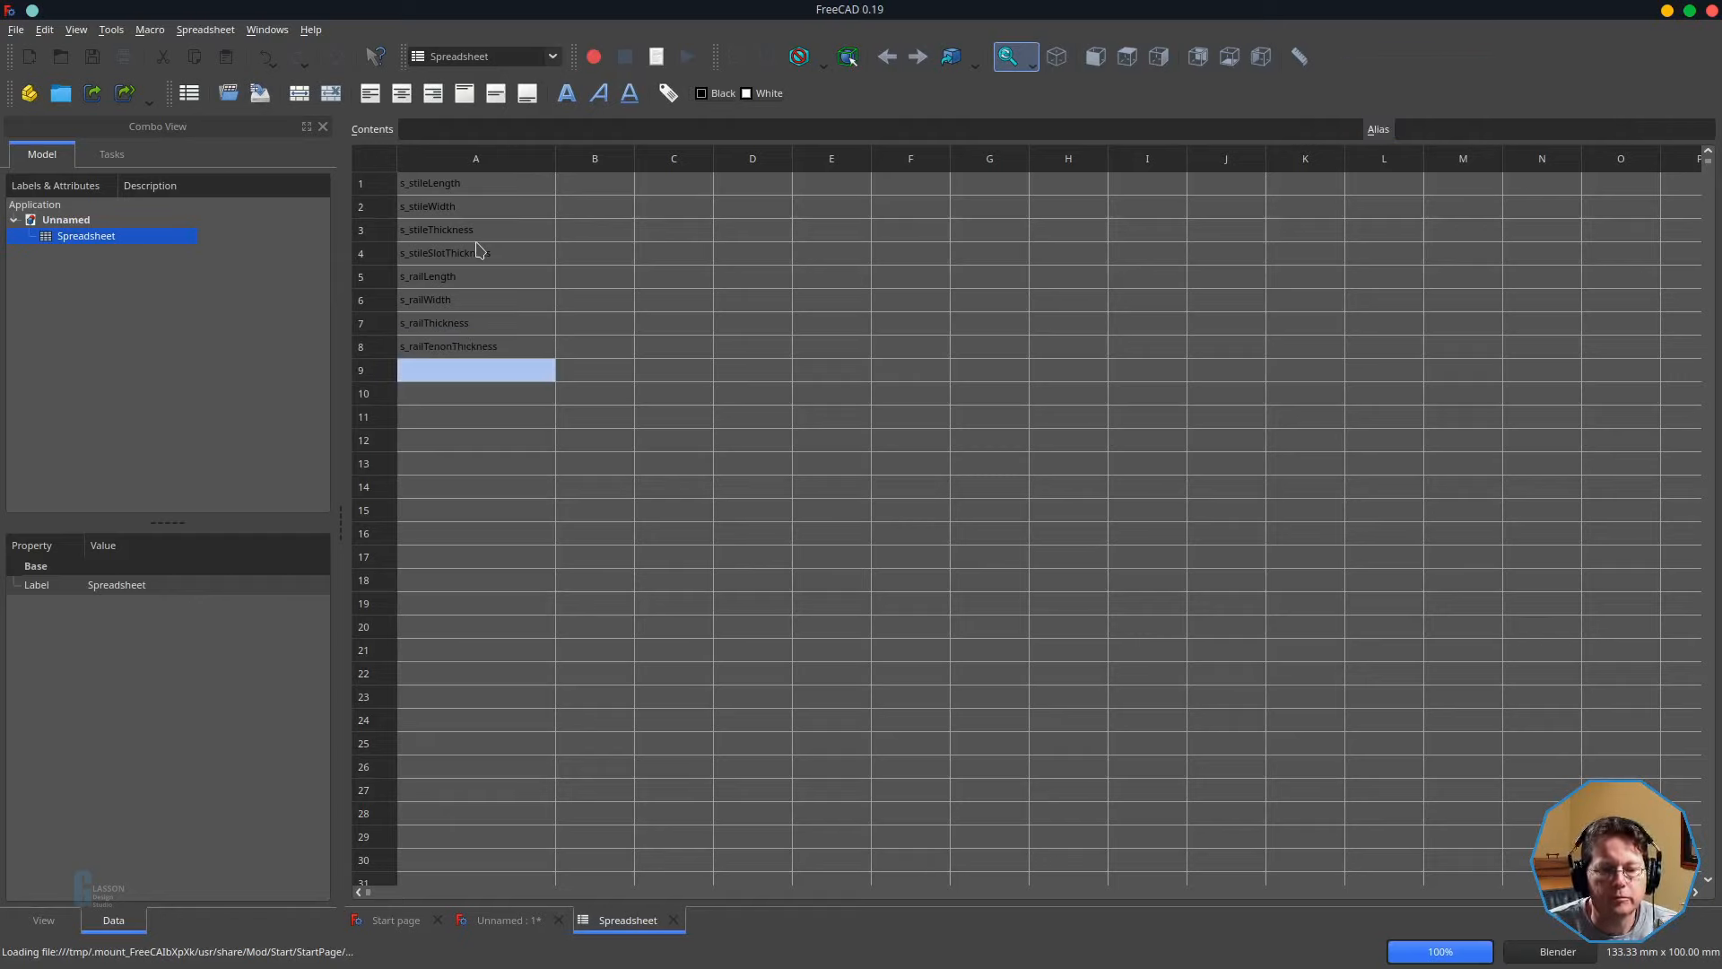
- Assign the alias s_stileLength to cell B1
left_click(589, 186)
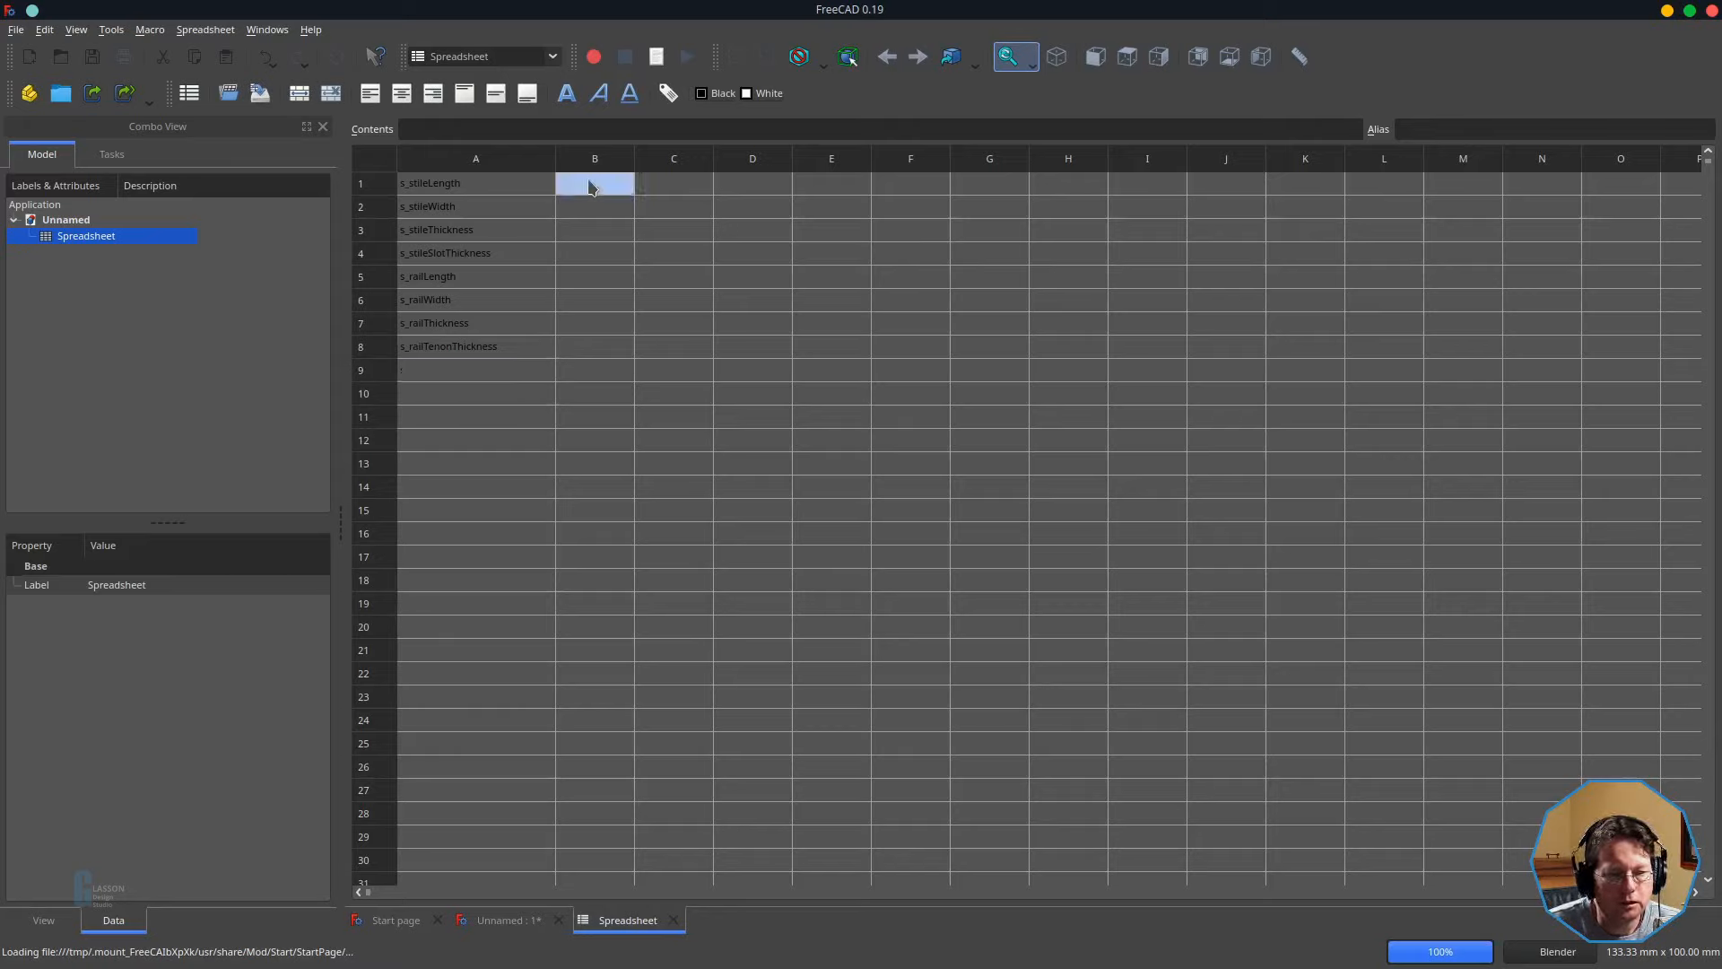
left_click(669, 95)
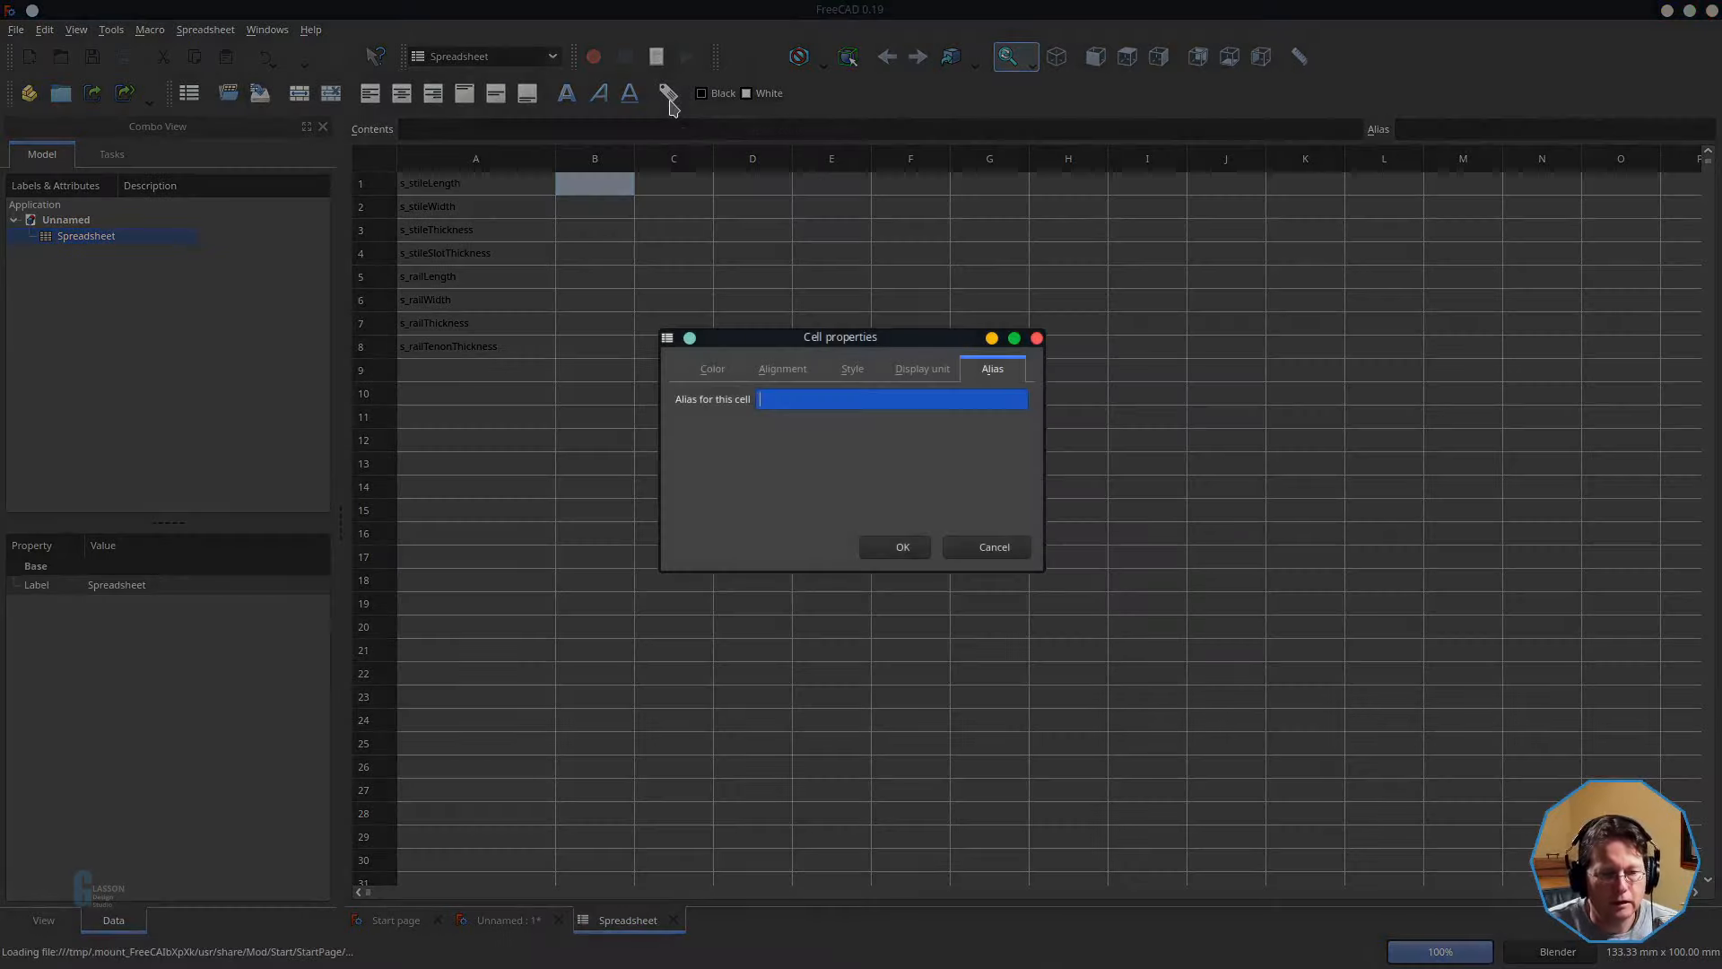
type("s_")
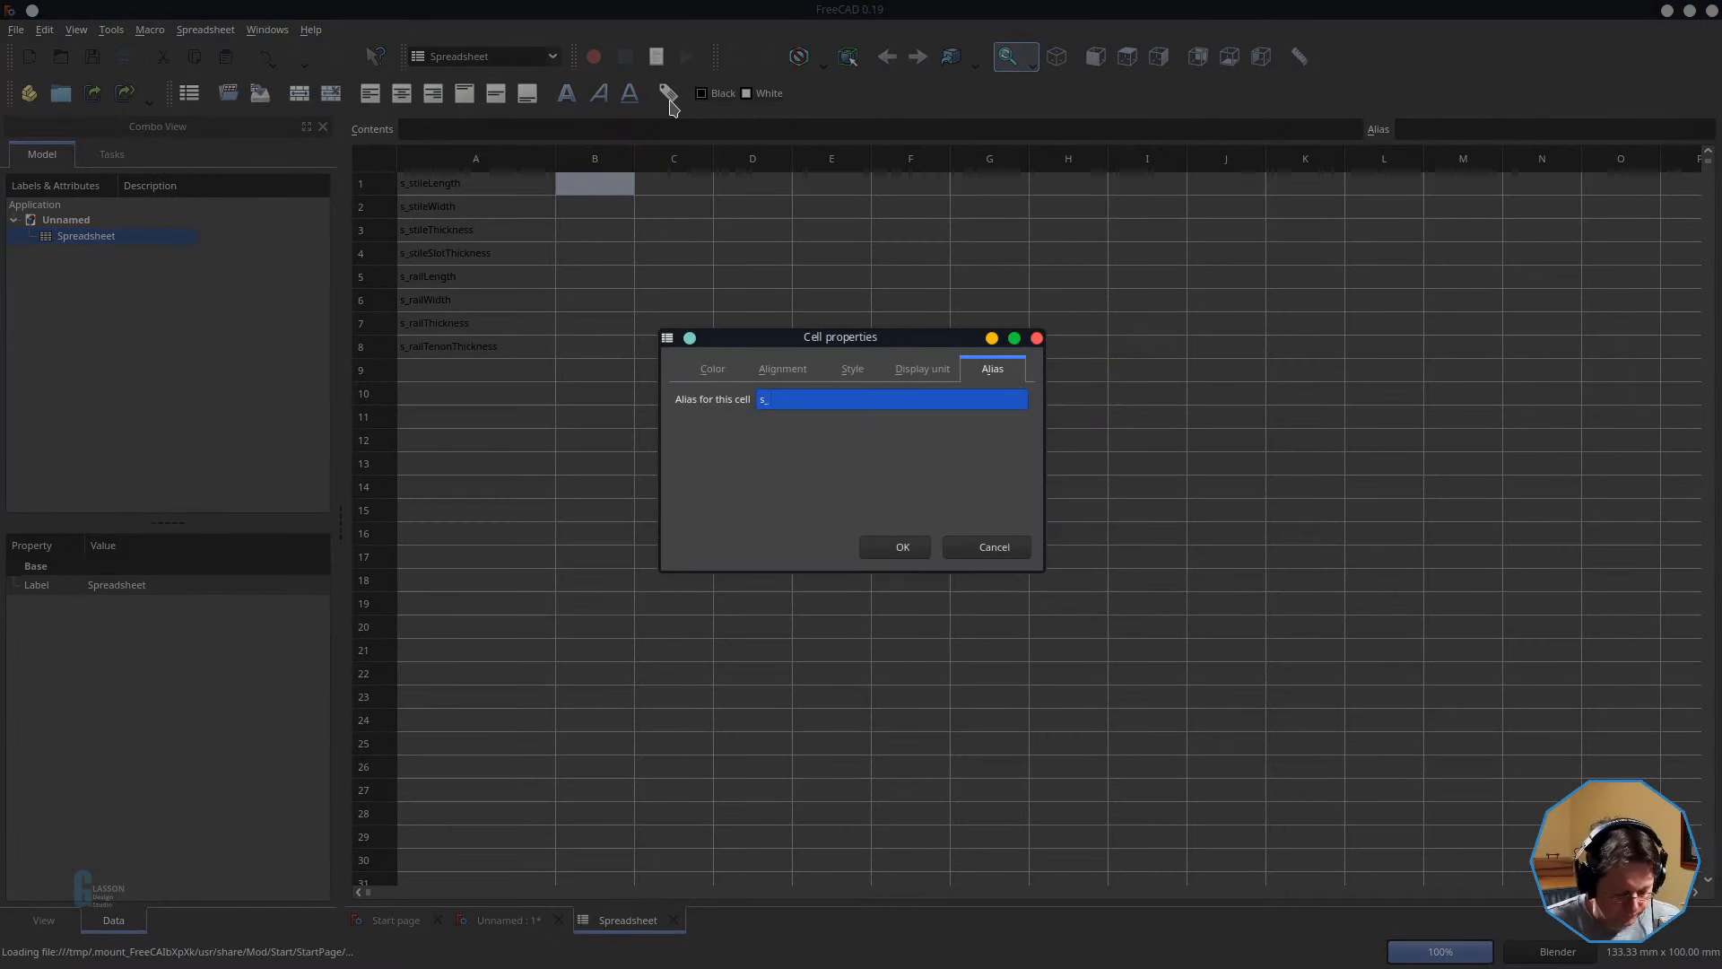
type("stile")
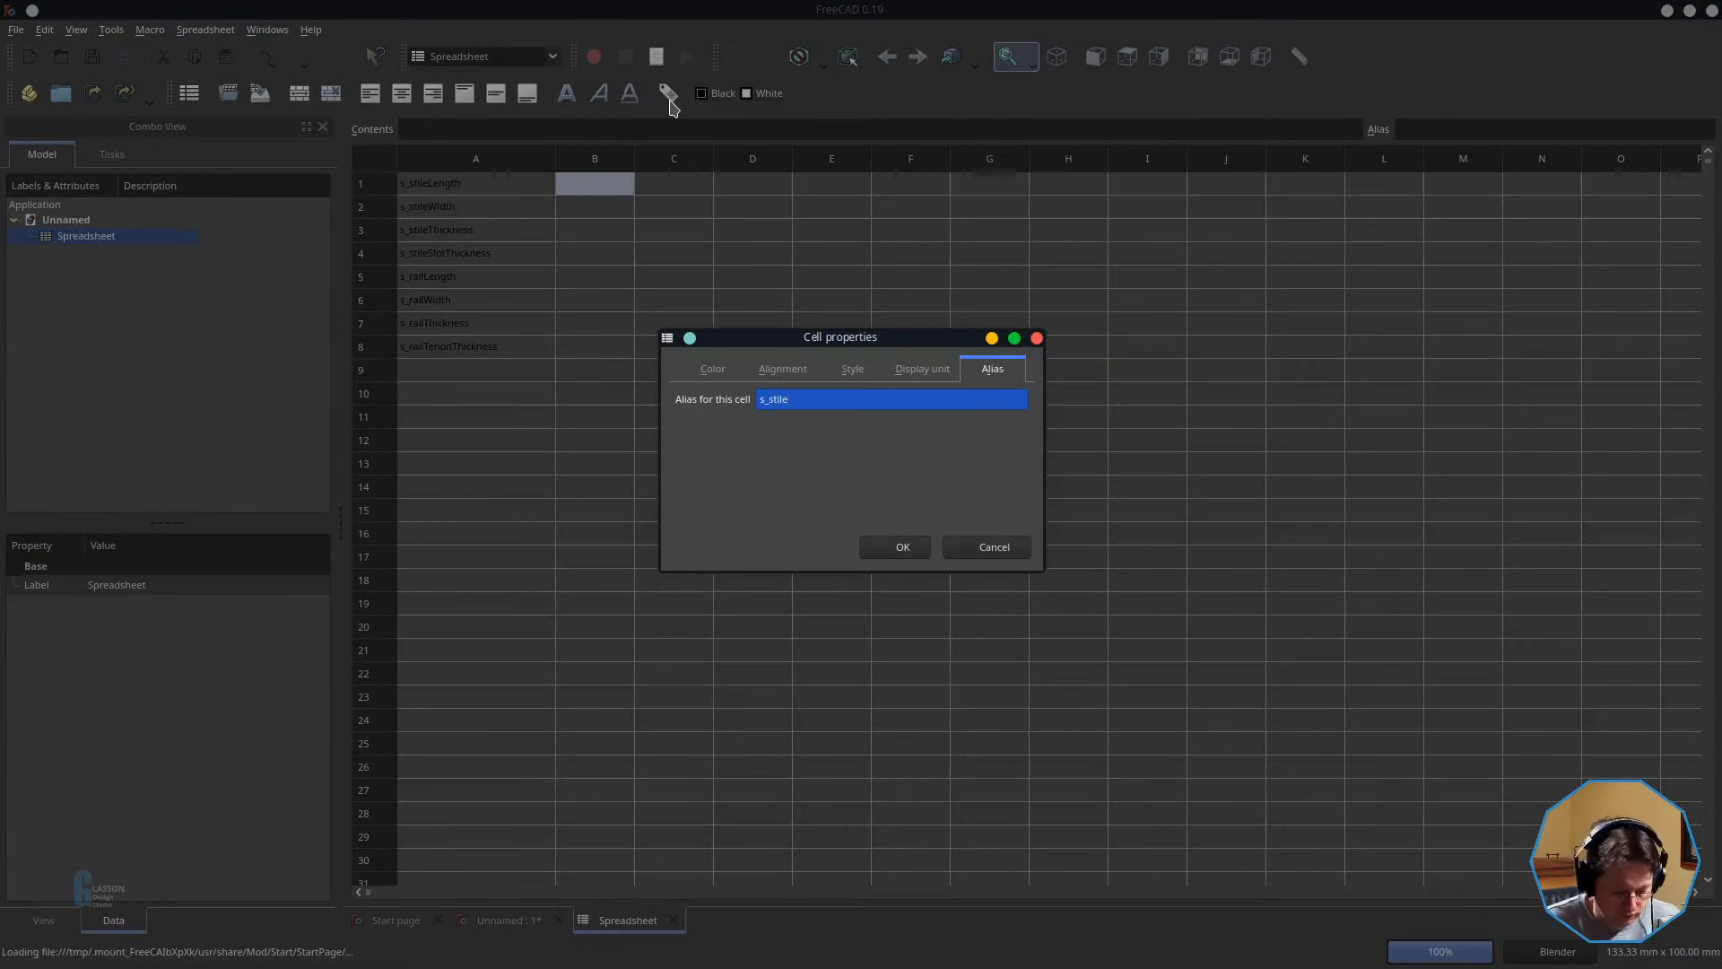
type("Length")
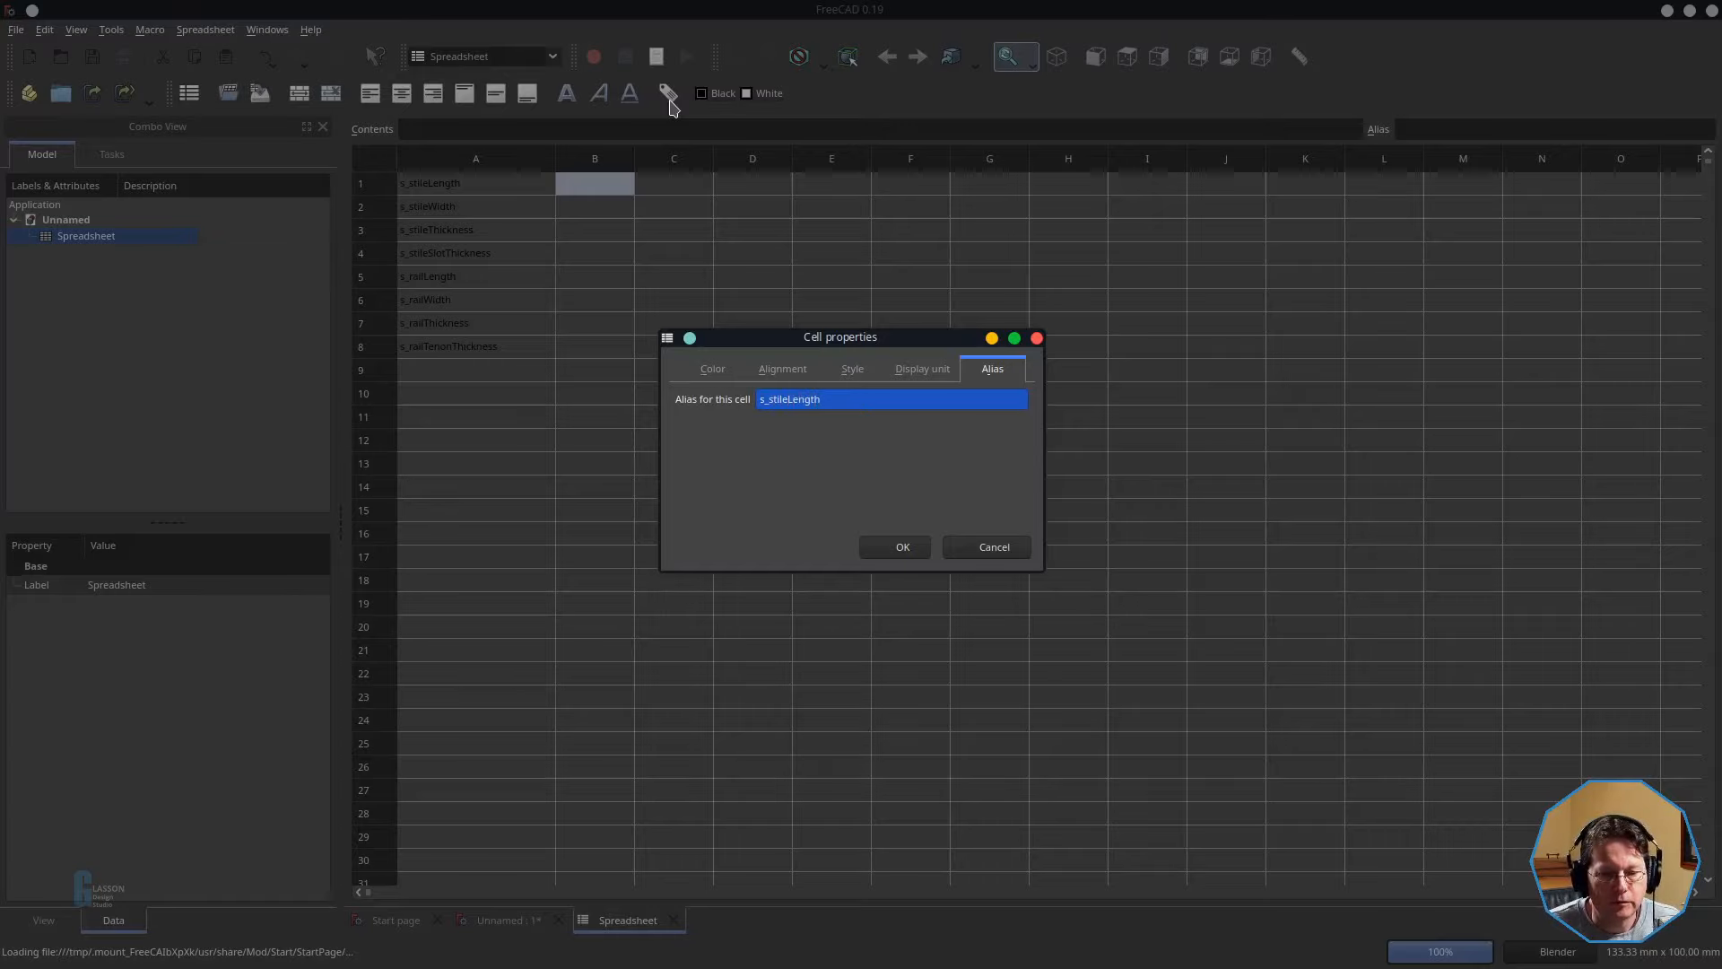
key("Return")
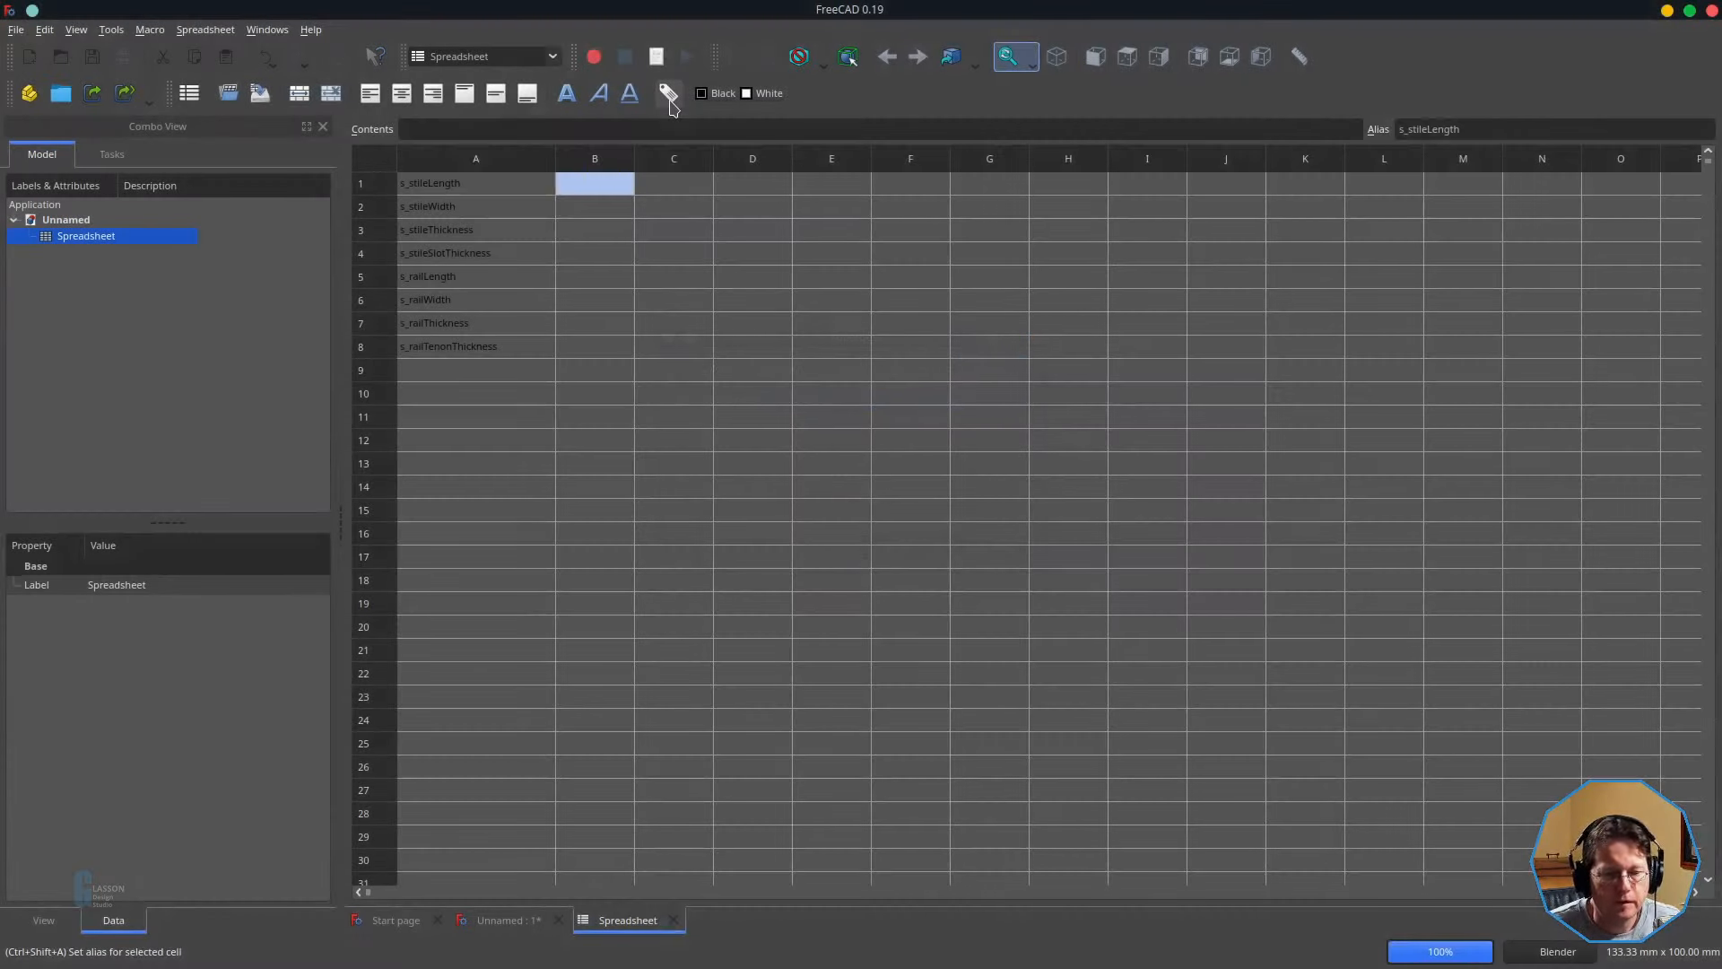
key("Down")
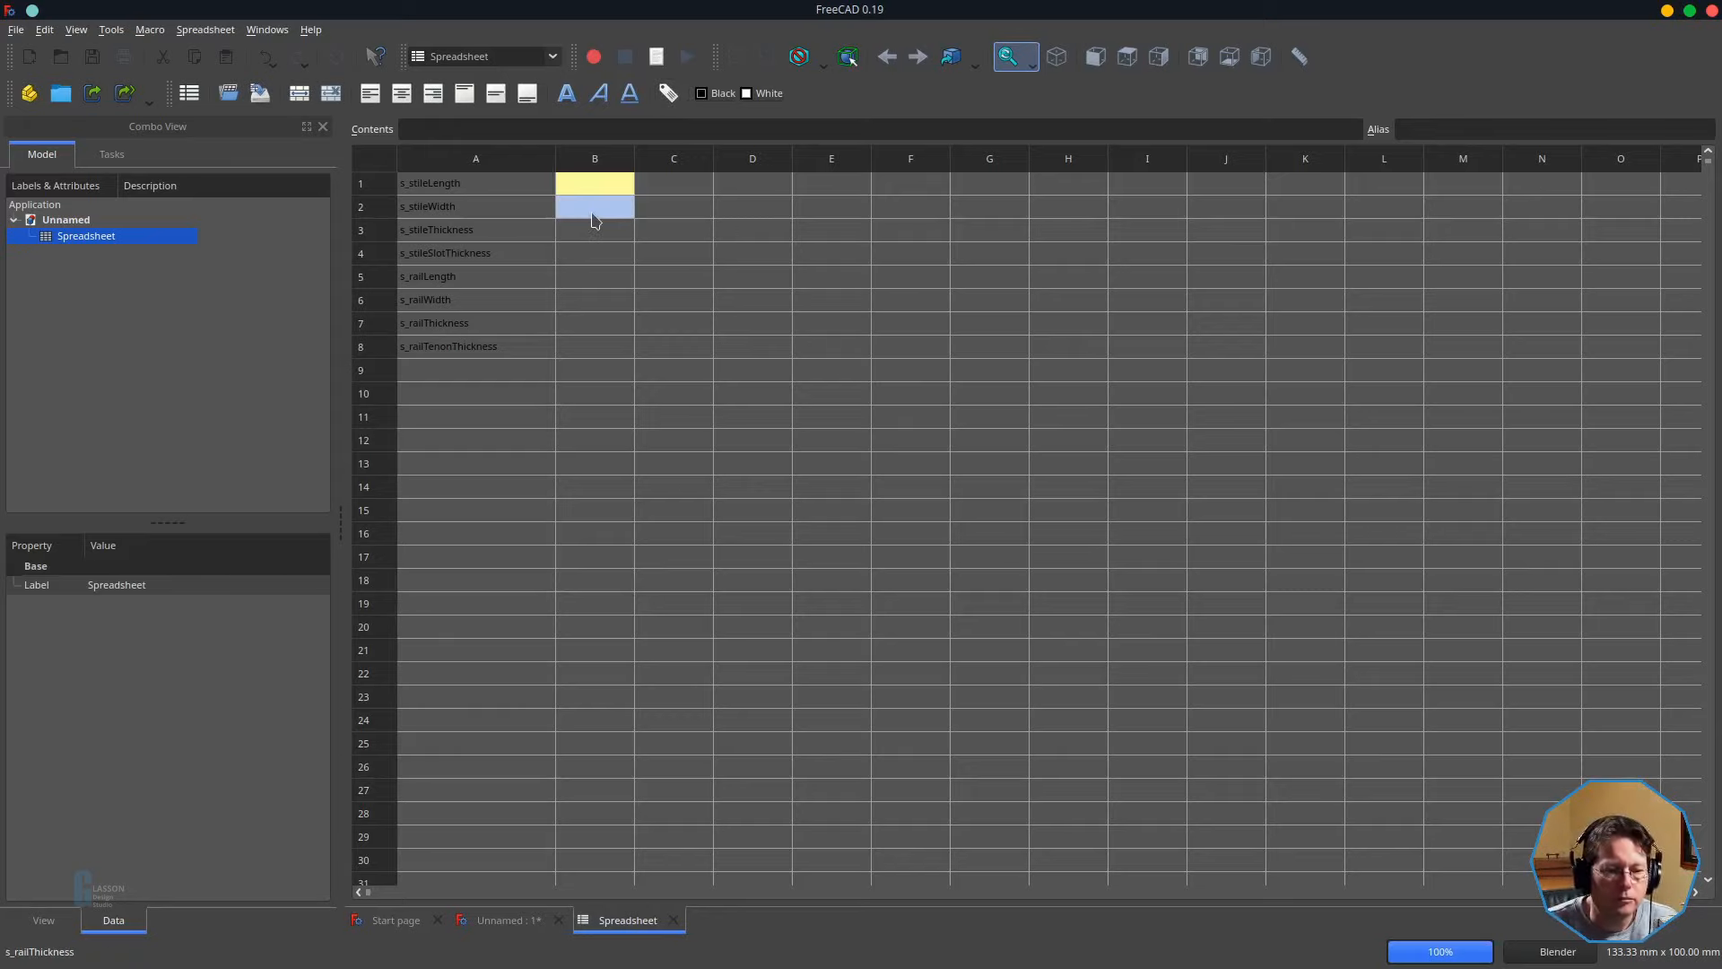
- Select the labels in cells A2 to A8 and look up EasyAlias.FCMacro among the user macros without running it
left_click_drag(515, 211, 500, 345)
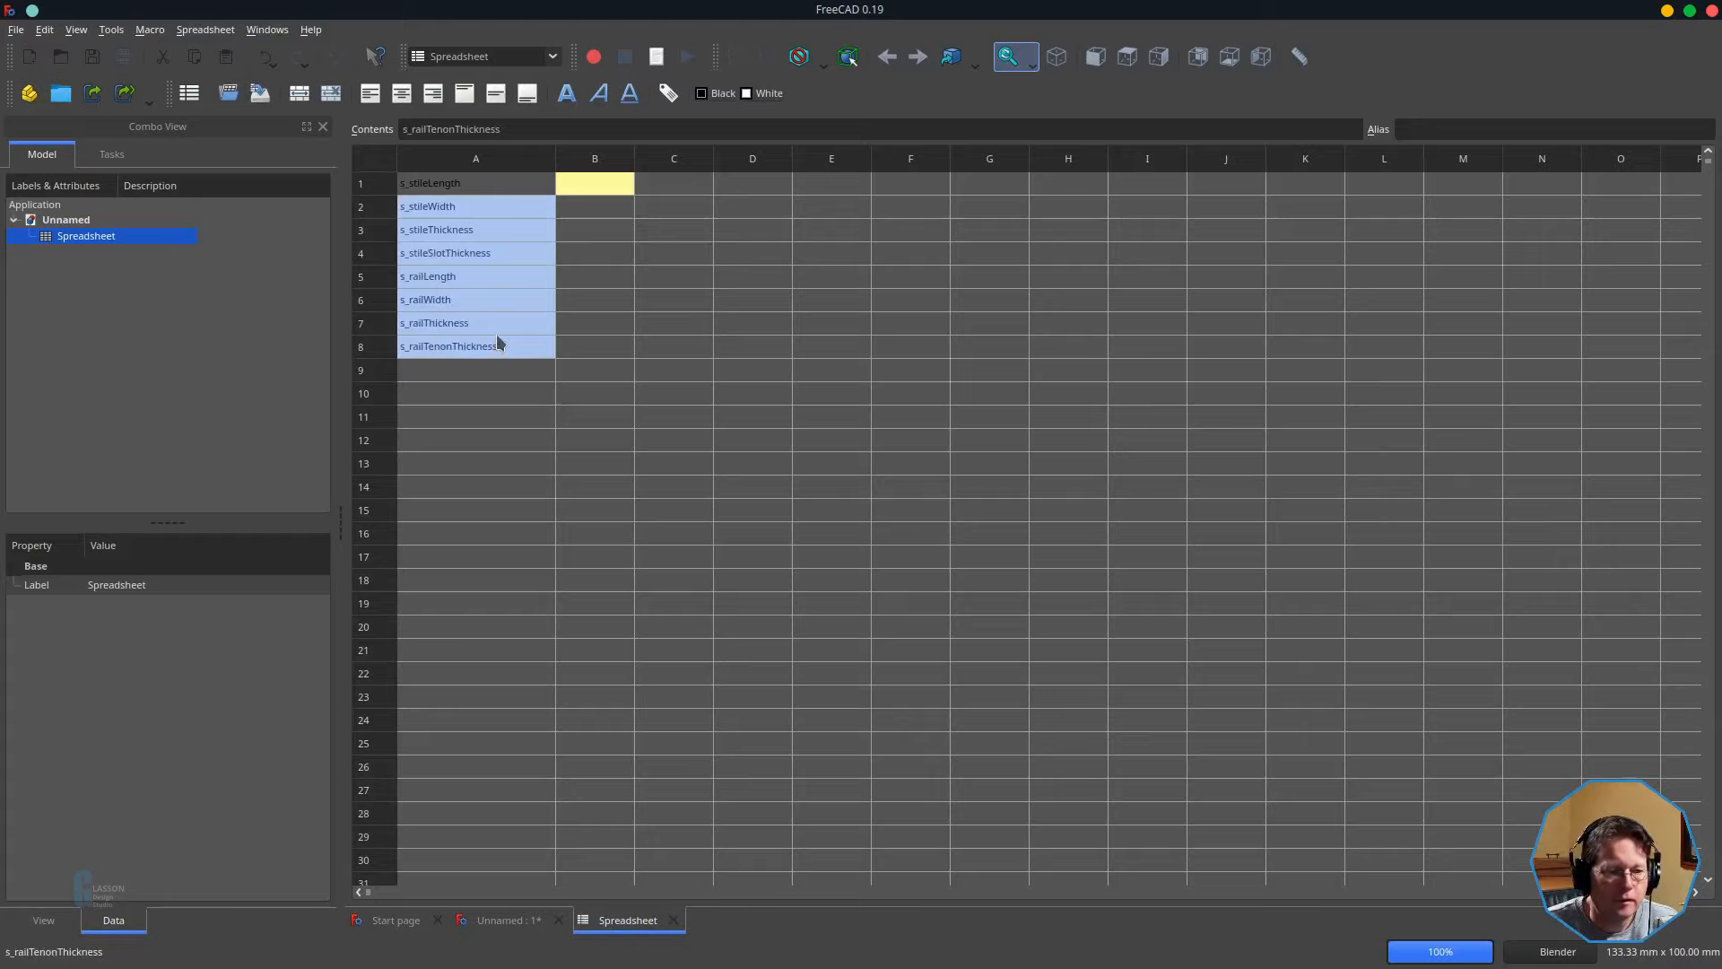
left_click(151, 30)
left_click(190, 88)
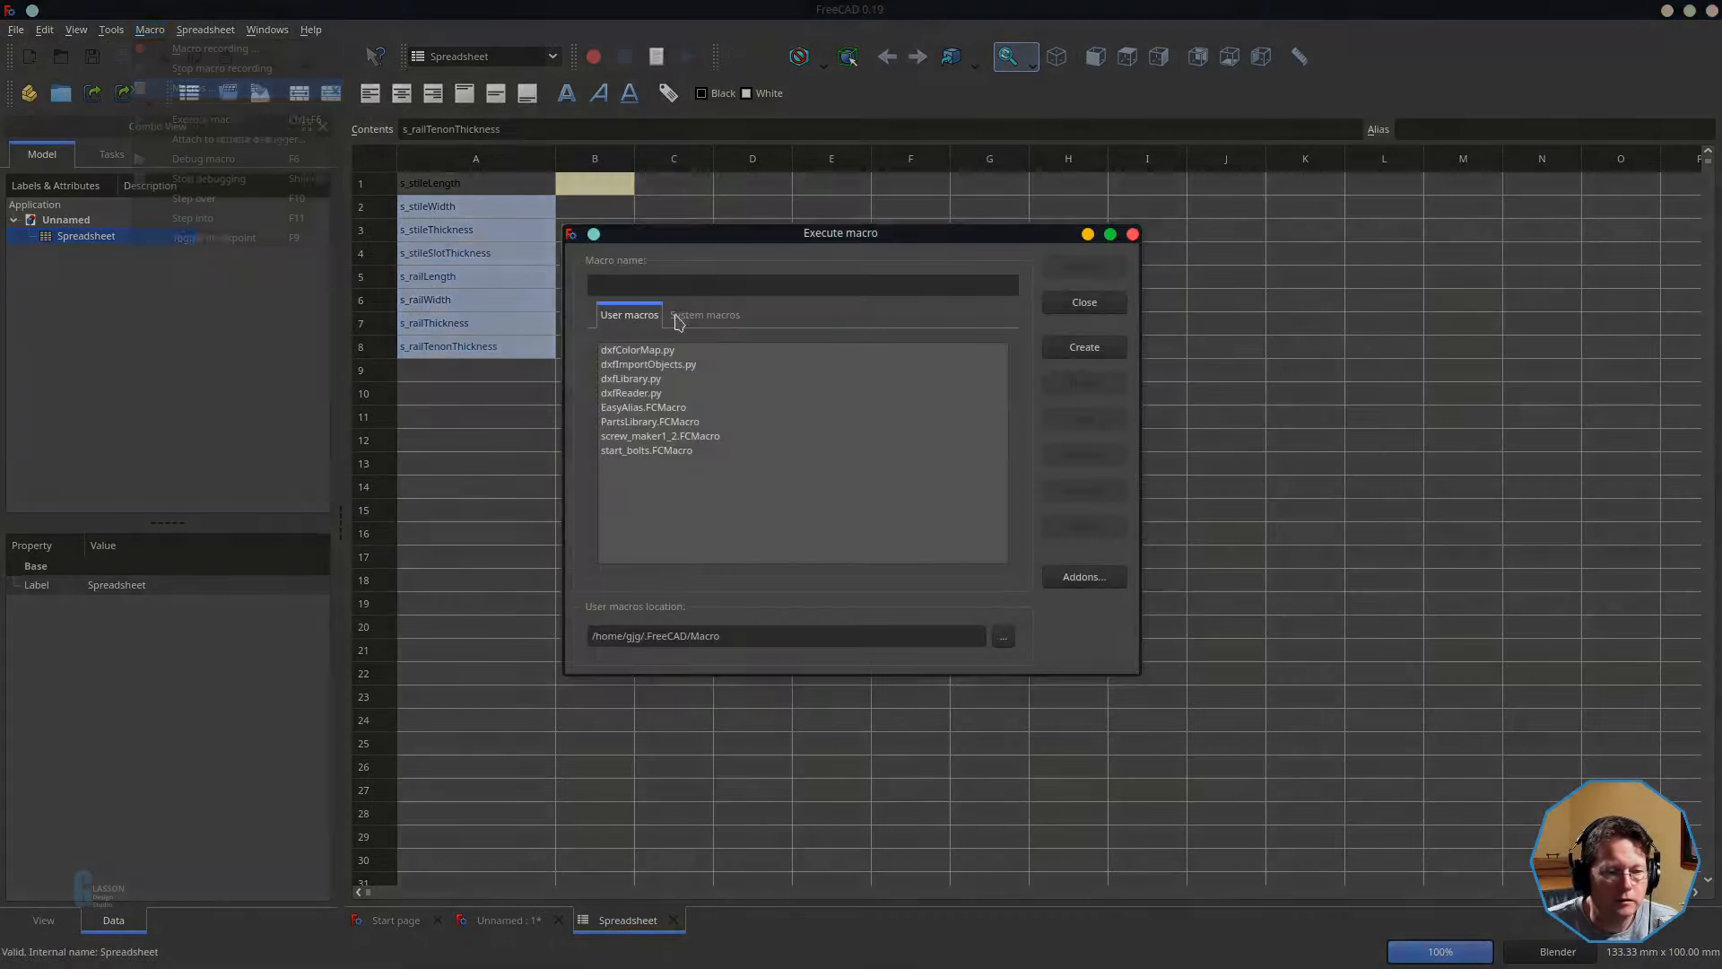
left_click(632, 408)
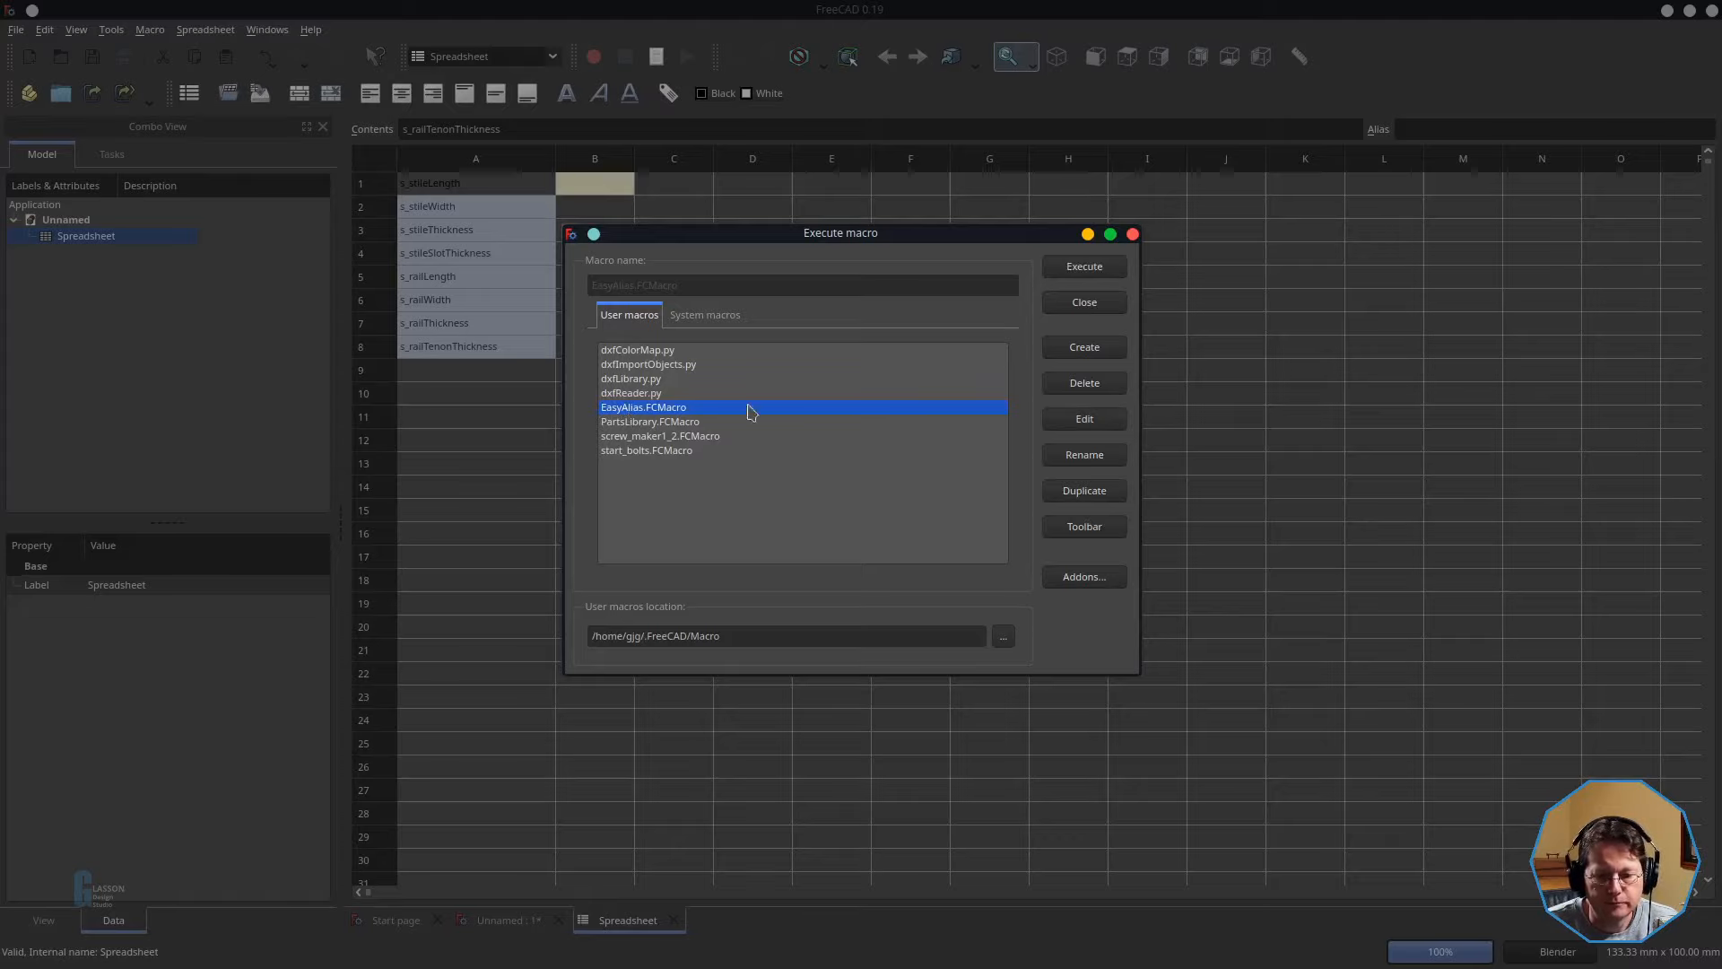
left_click(1119, 309)
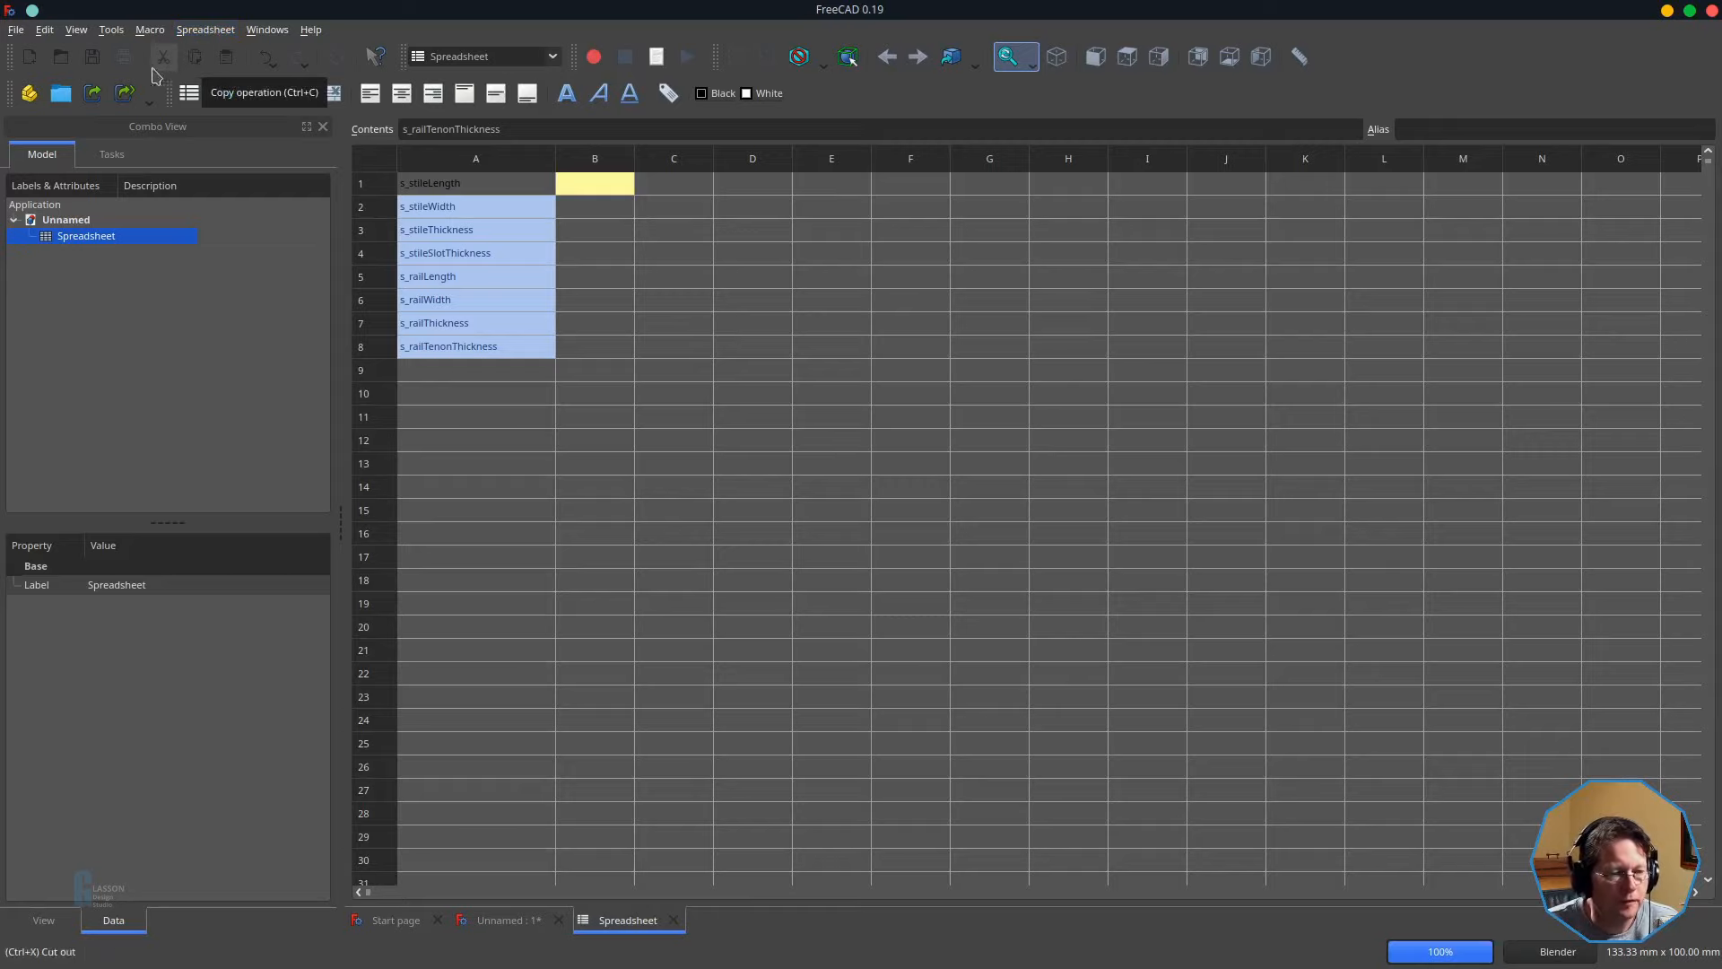
- Examine the EasyAlias macro's description in the Addon Manager, then close the manager
left_click(114, 32)
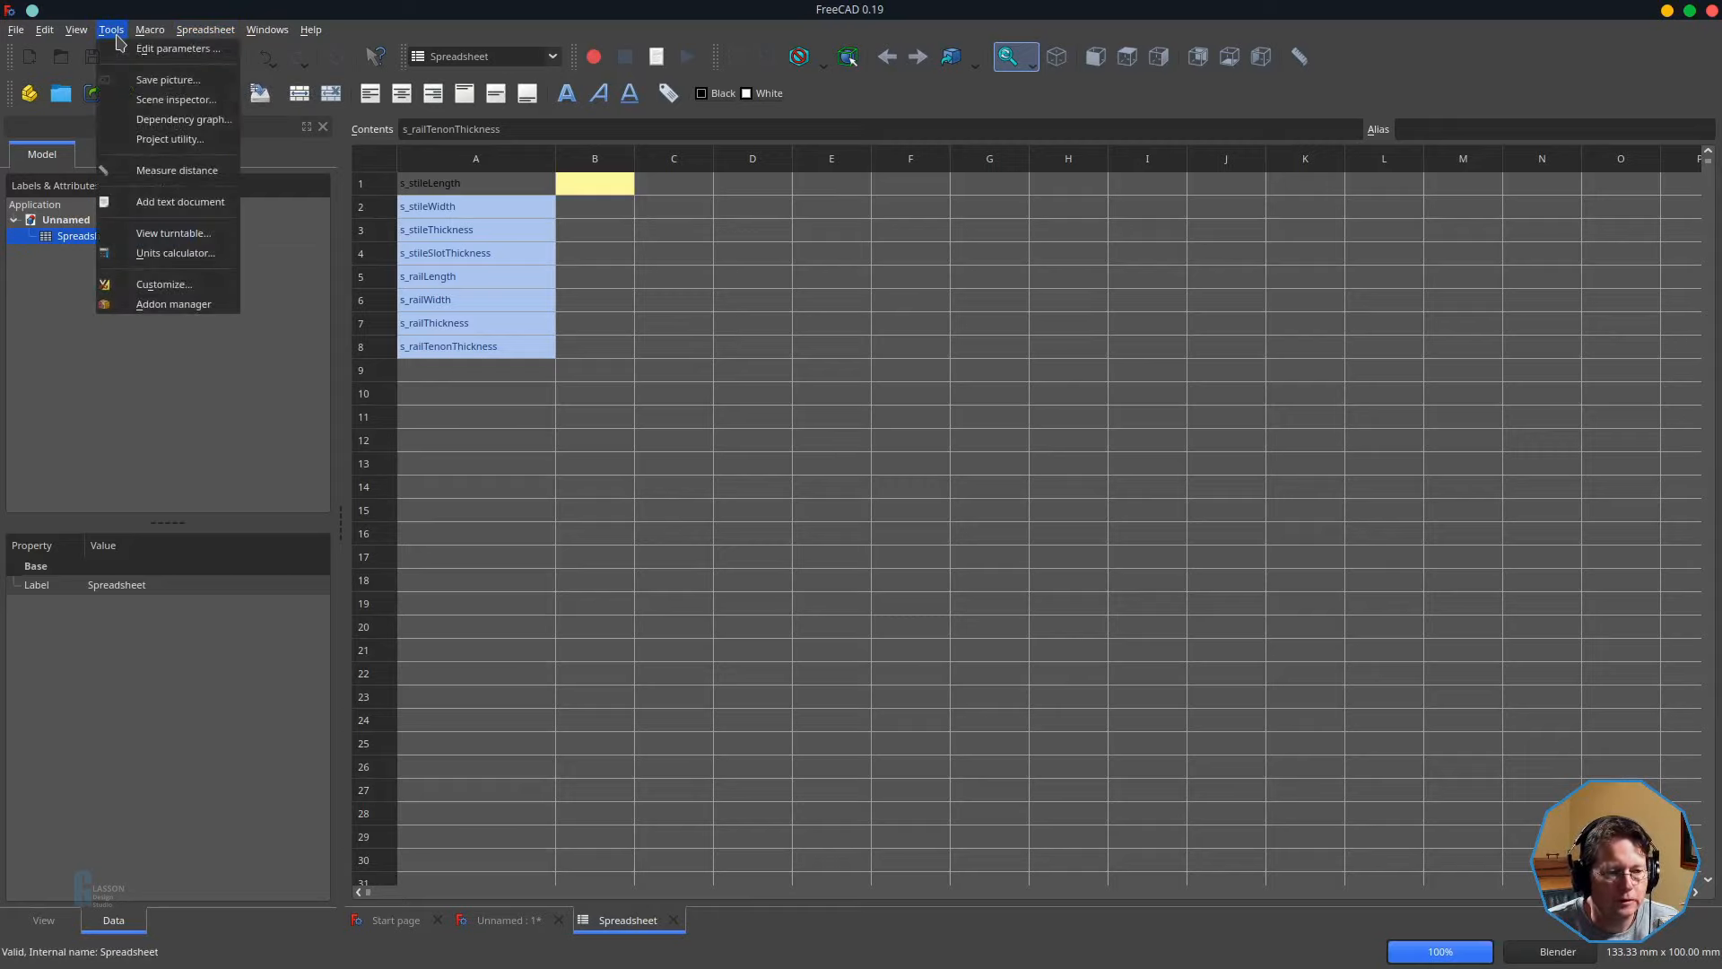
left_click(164, 305)
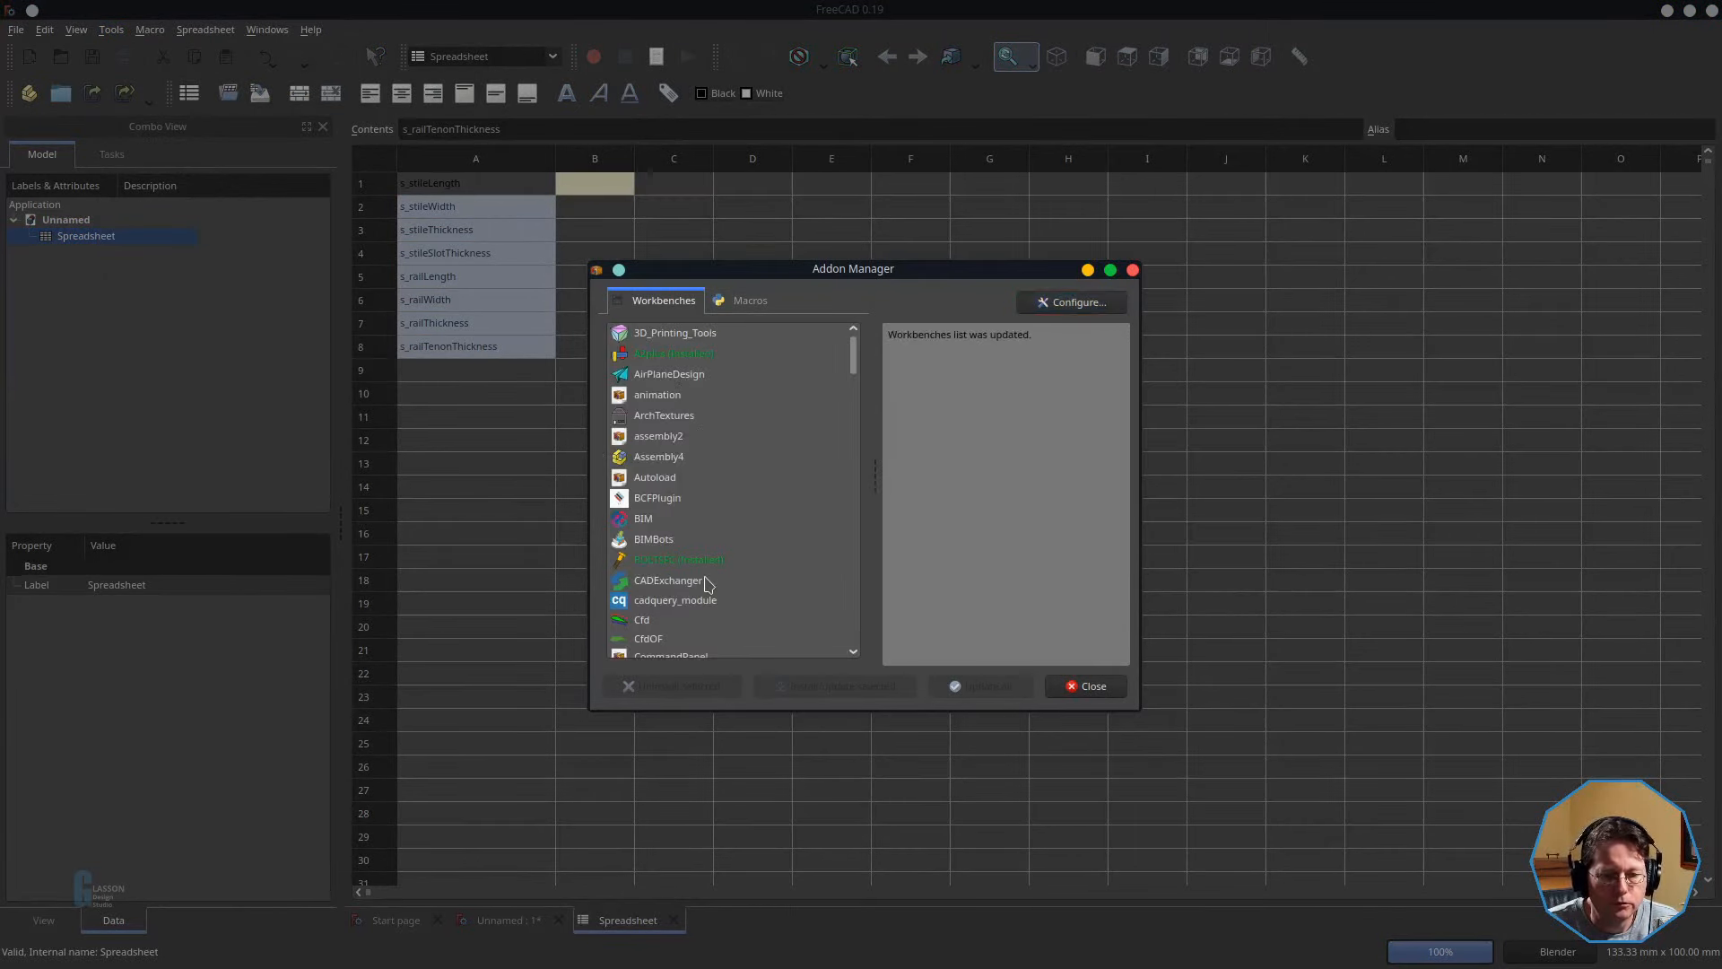
left_click(729, 305)
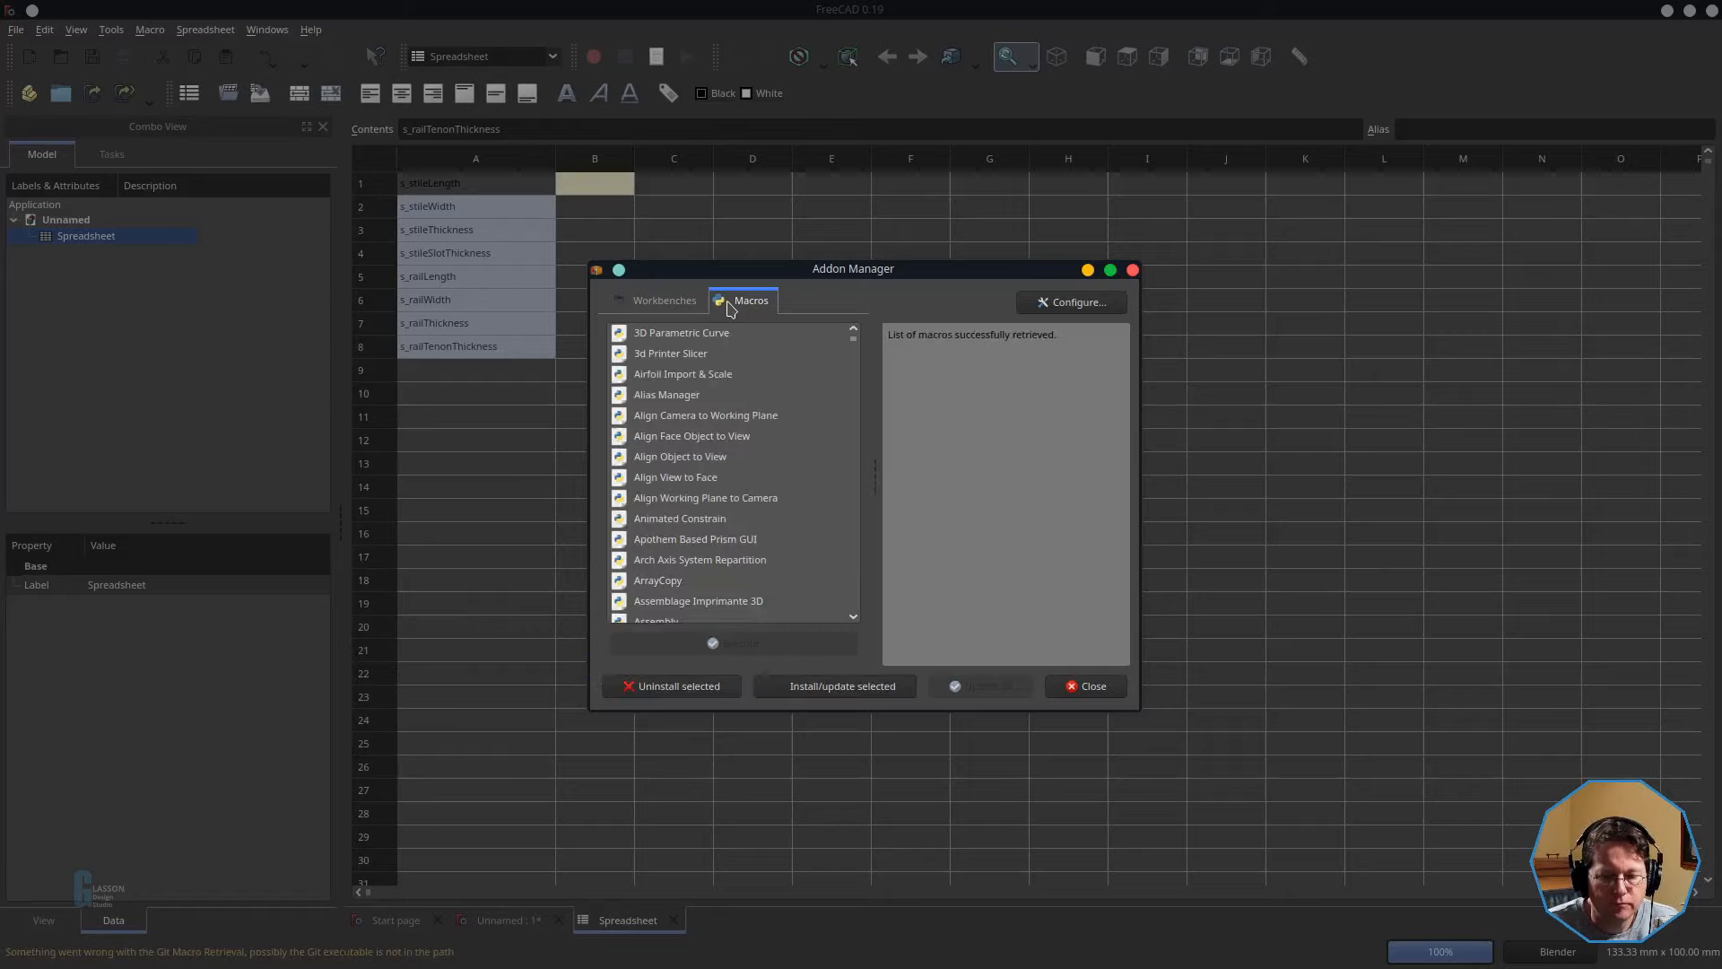
scroll(682, 403, "down", 5)
scroll(713, 418, "down", 15)
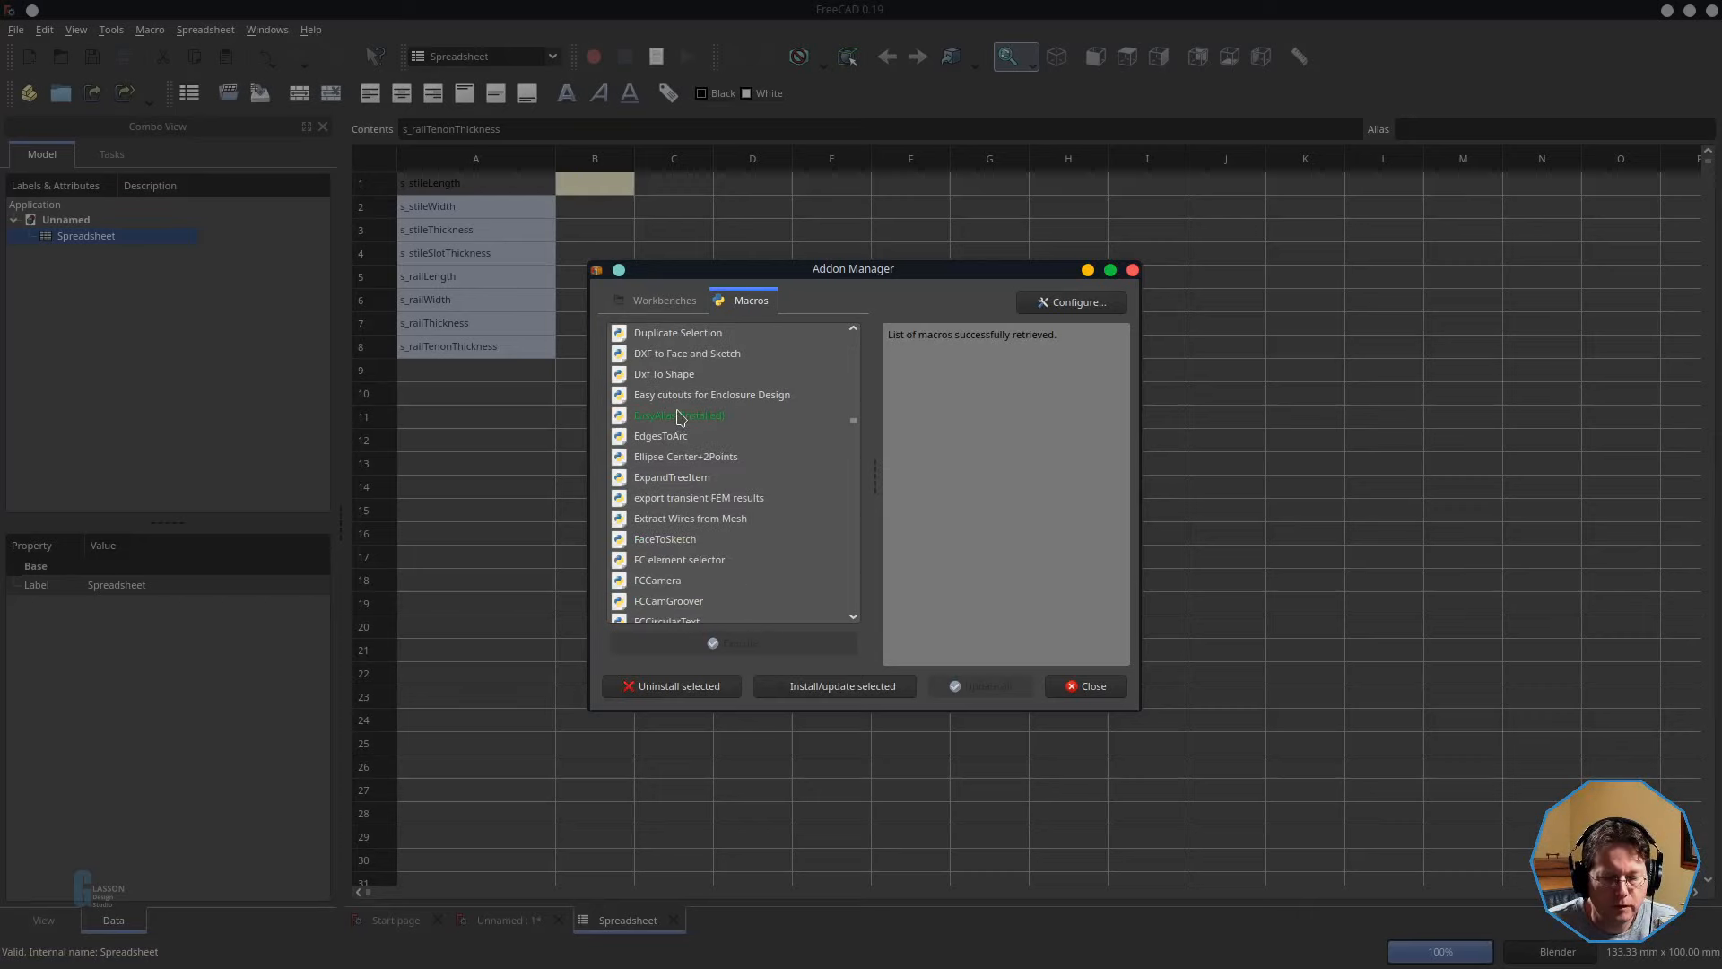
left_click(680, 416)
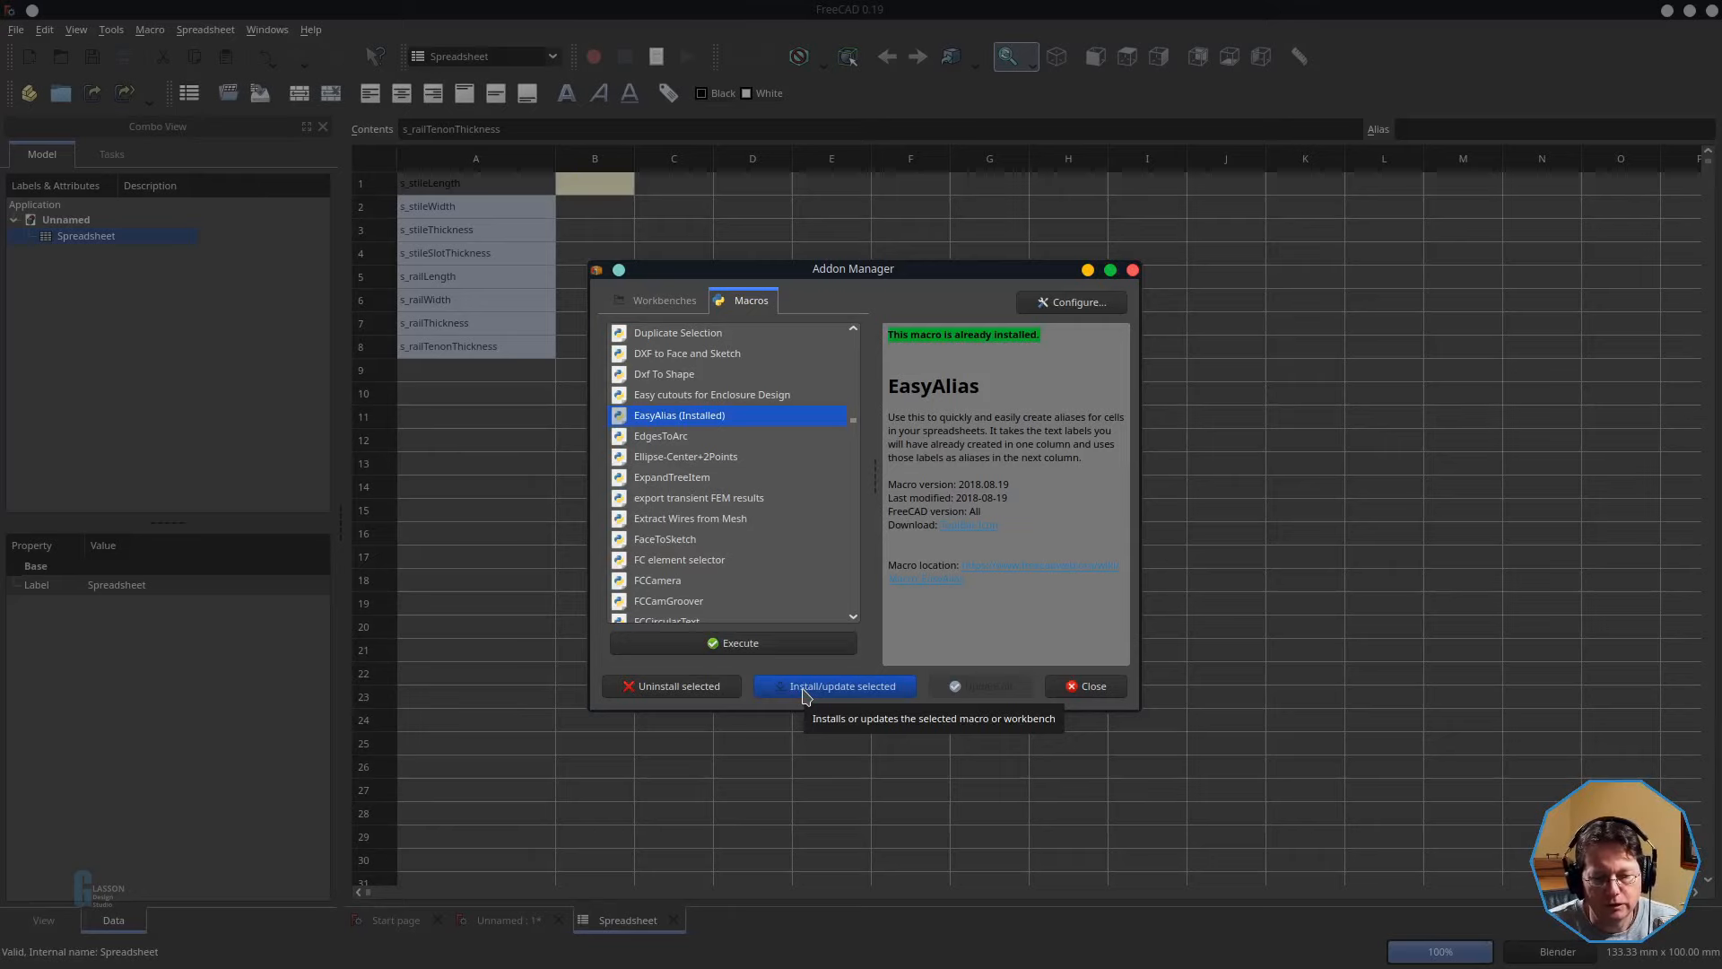
left_click(1096, 689)
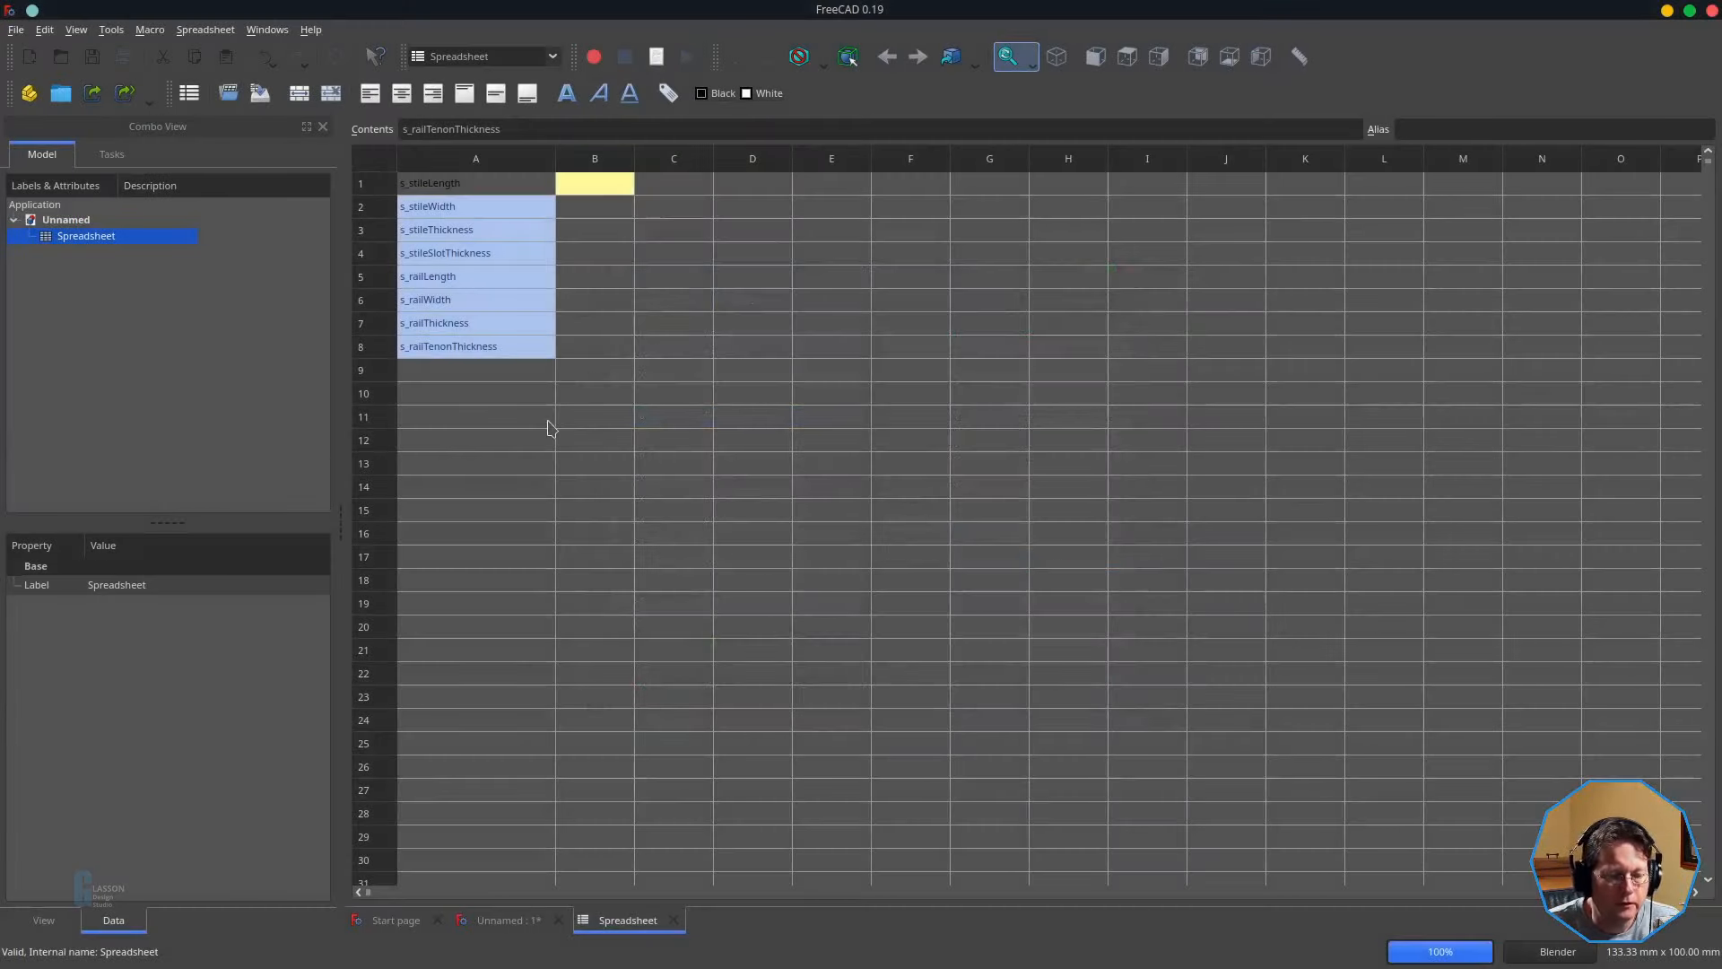
- Run the EasyAlias macro on the selected labels to assign aliases to cells B2 to B8
left_click(151, 29)
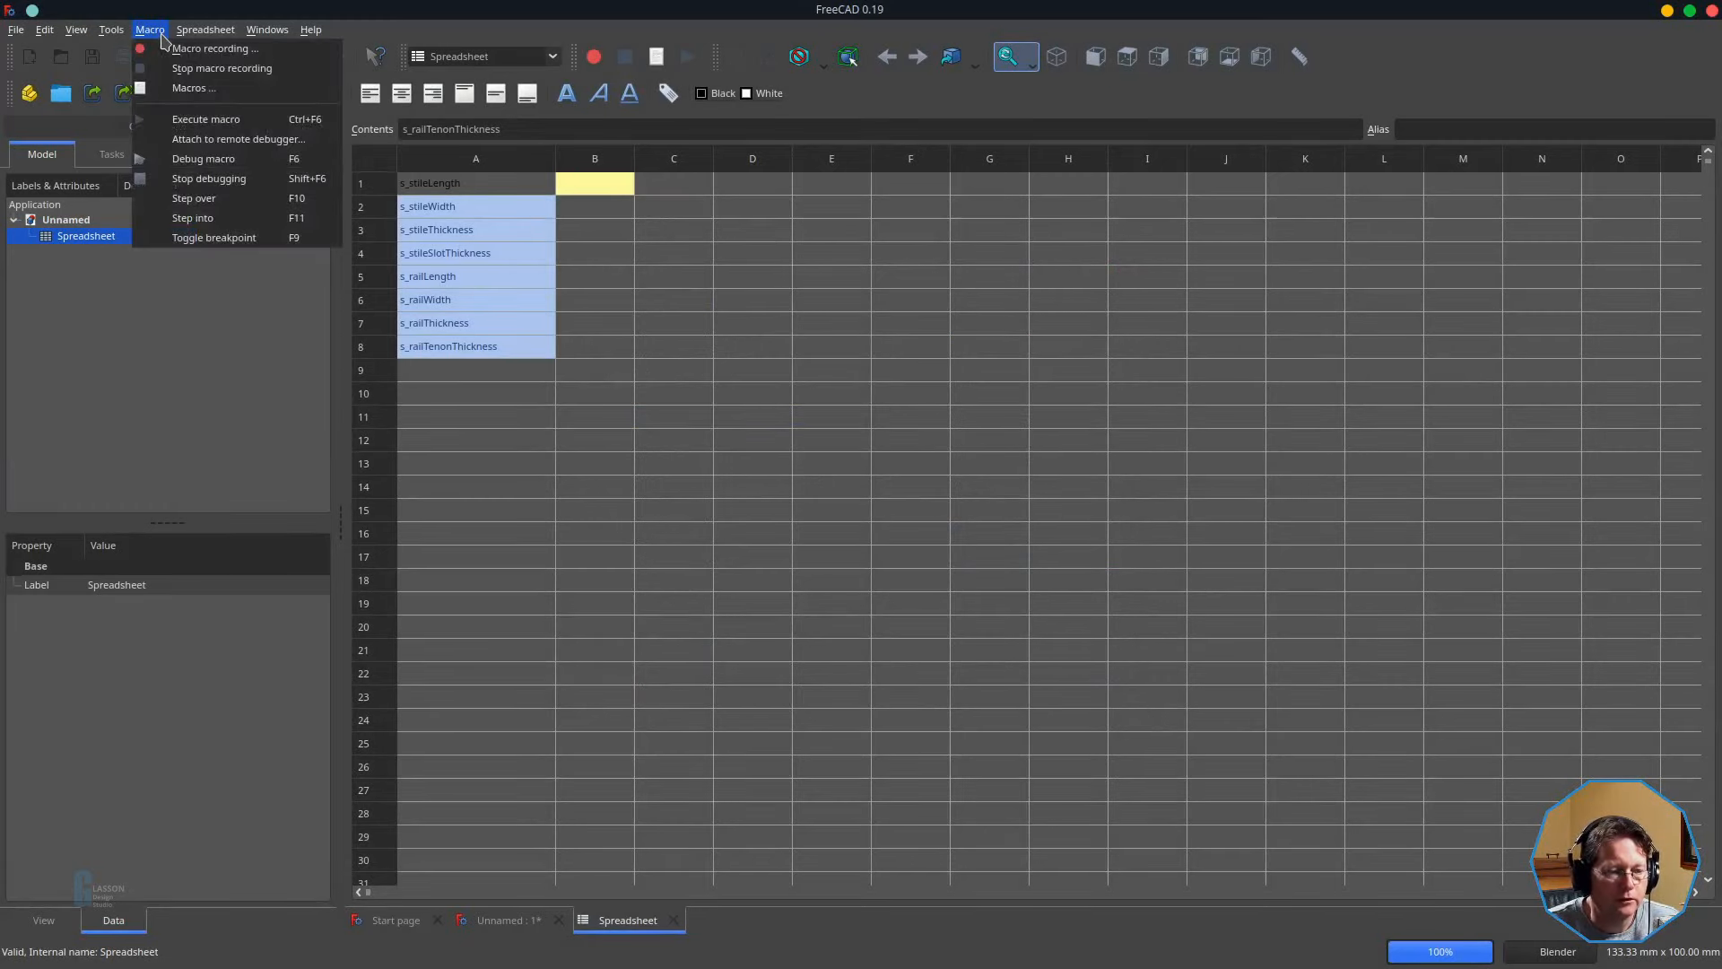
left_click(179, 88)
left_click(639, 409)
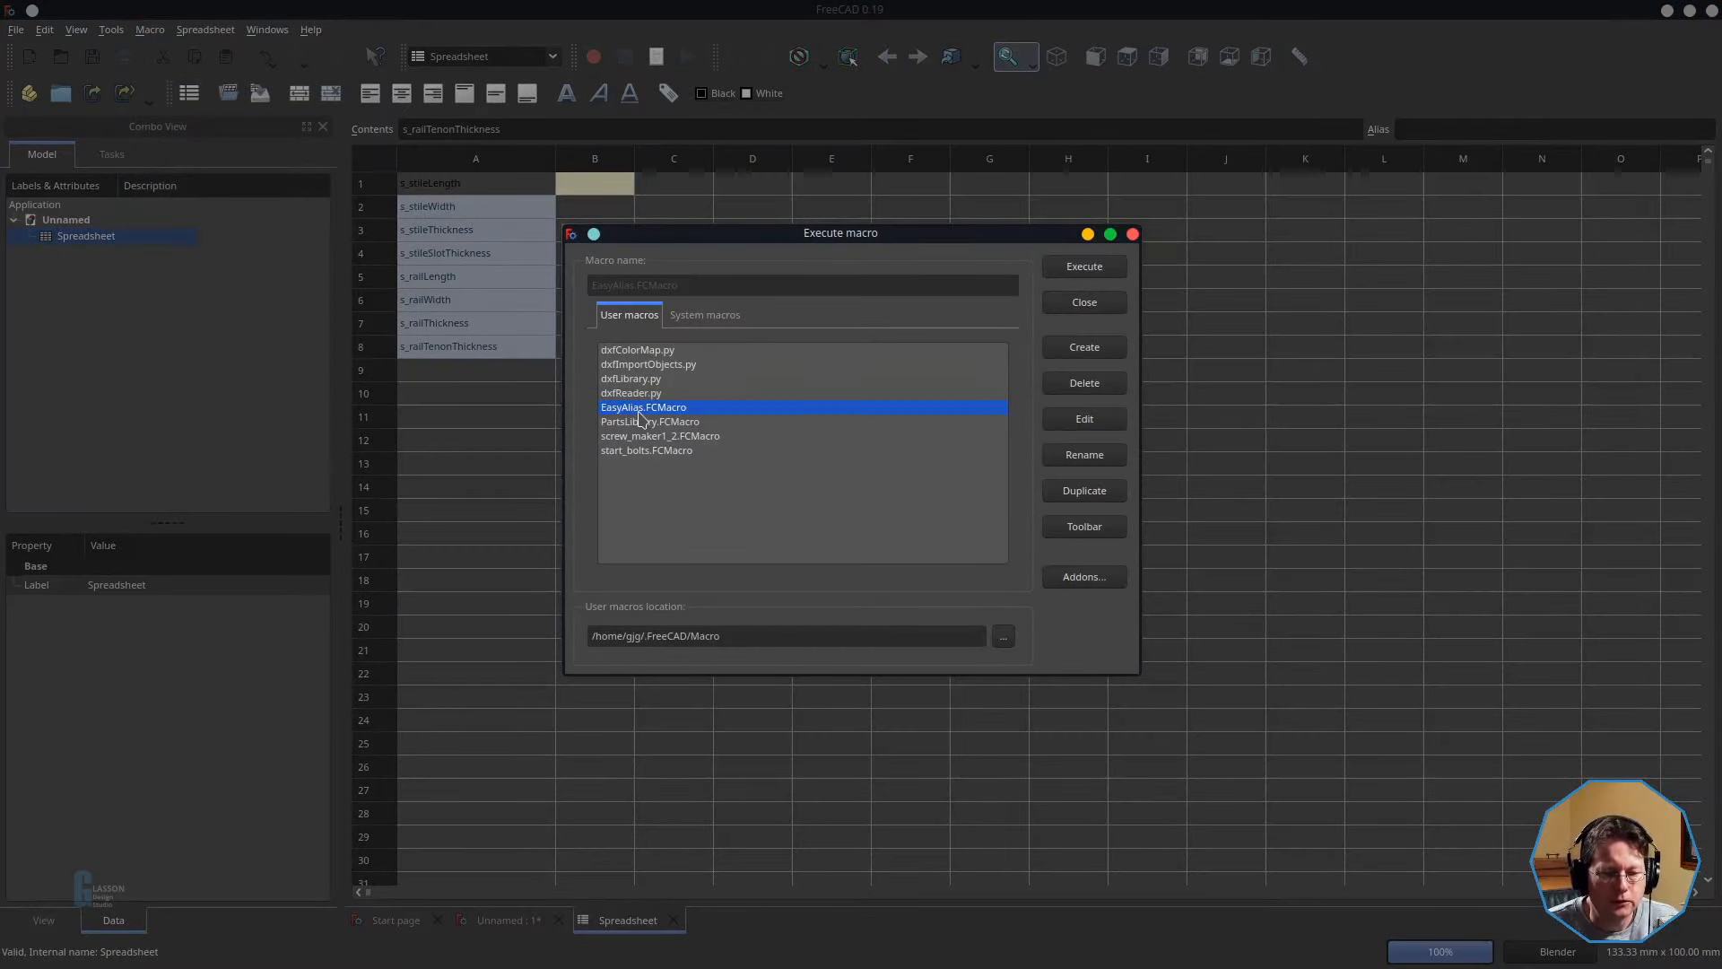
left_click(1084, 268)
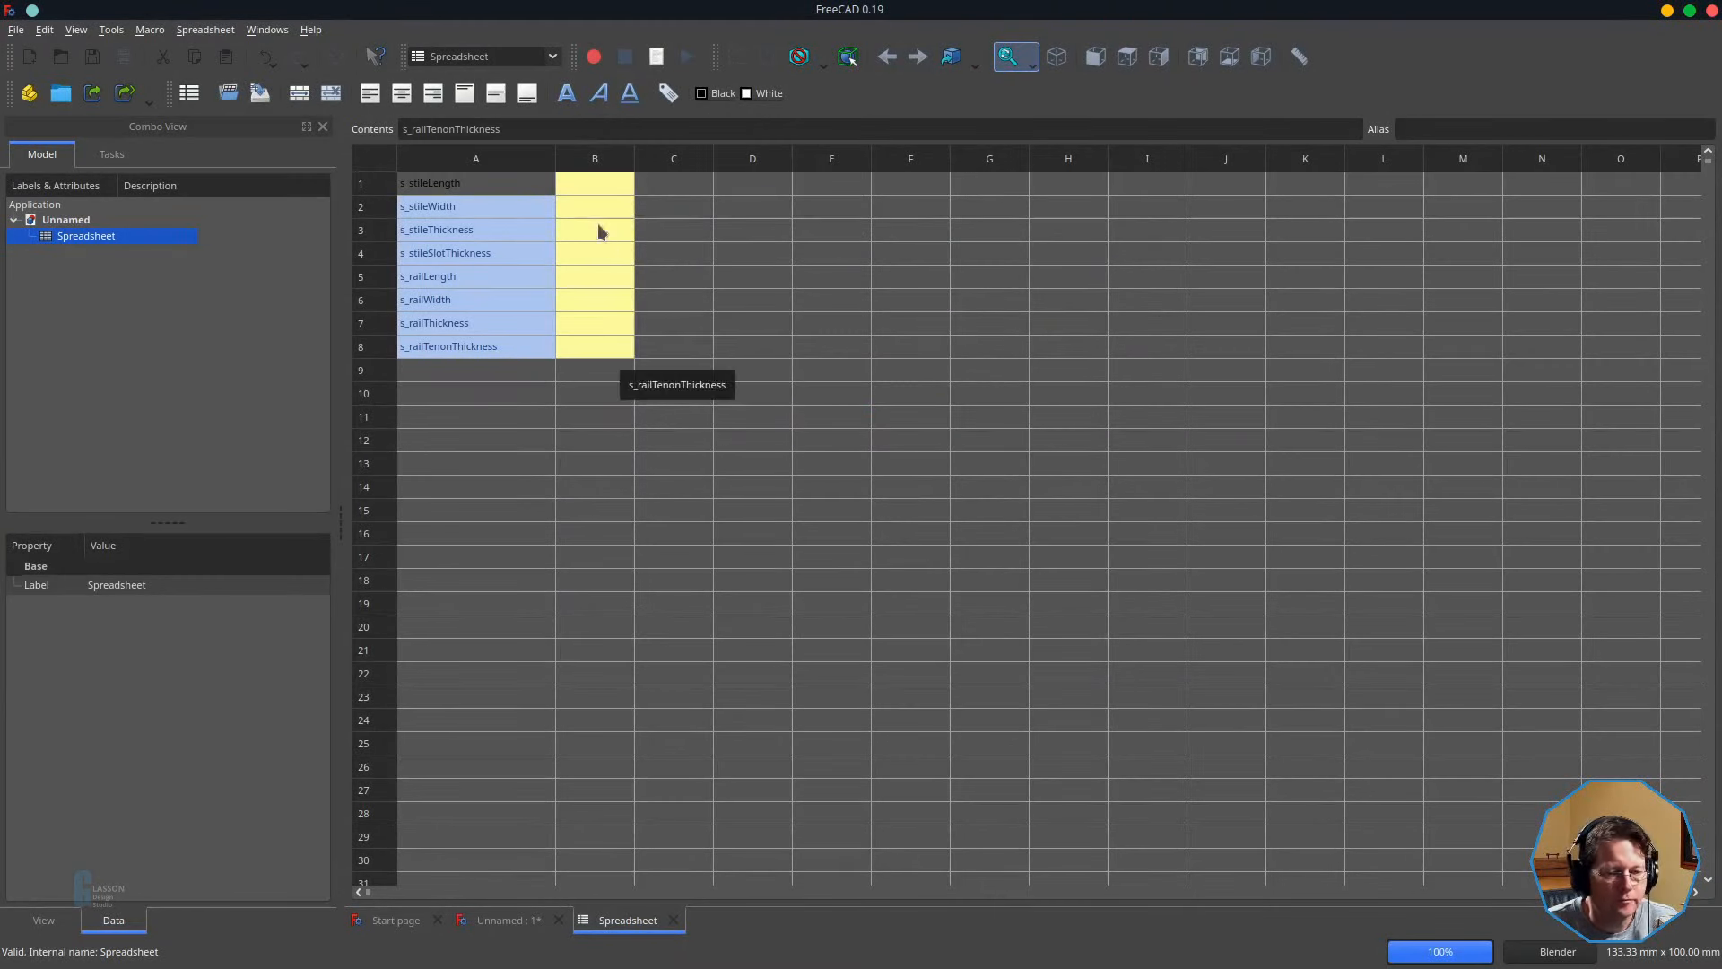
- Enter the stile values in B1 to B4: length 300, width 45, thickness 25, and slot thickness =s_stileThickness/3
left_click(591, 189)
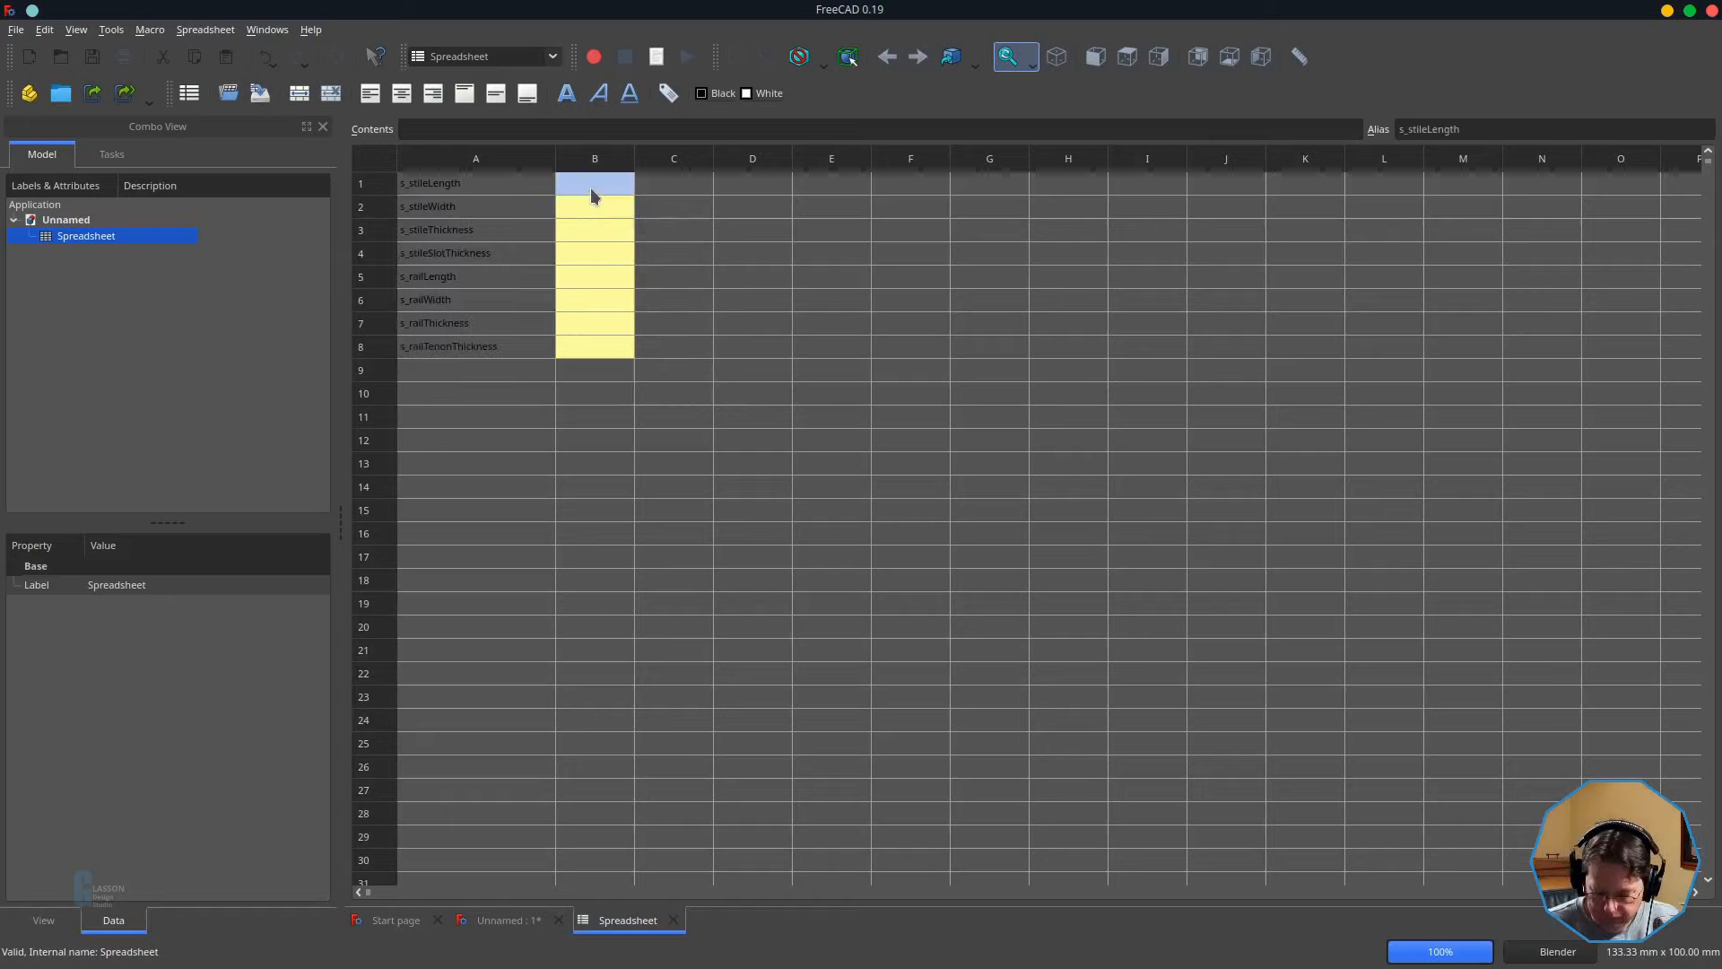
type("300")
key("Return")
type("45")
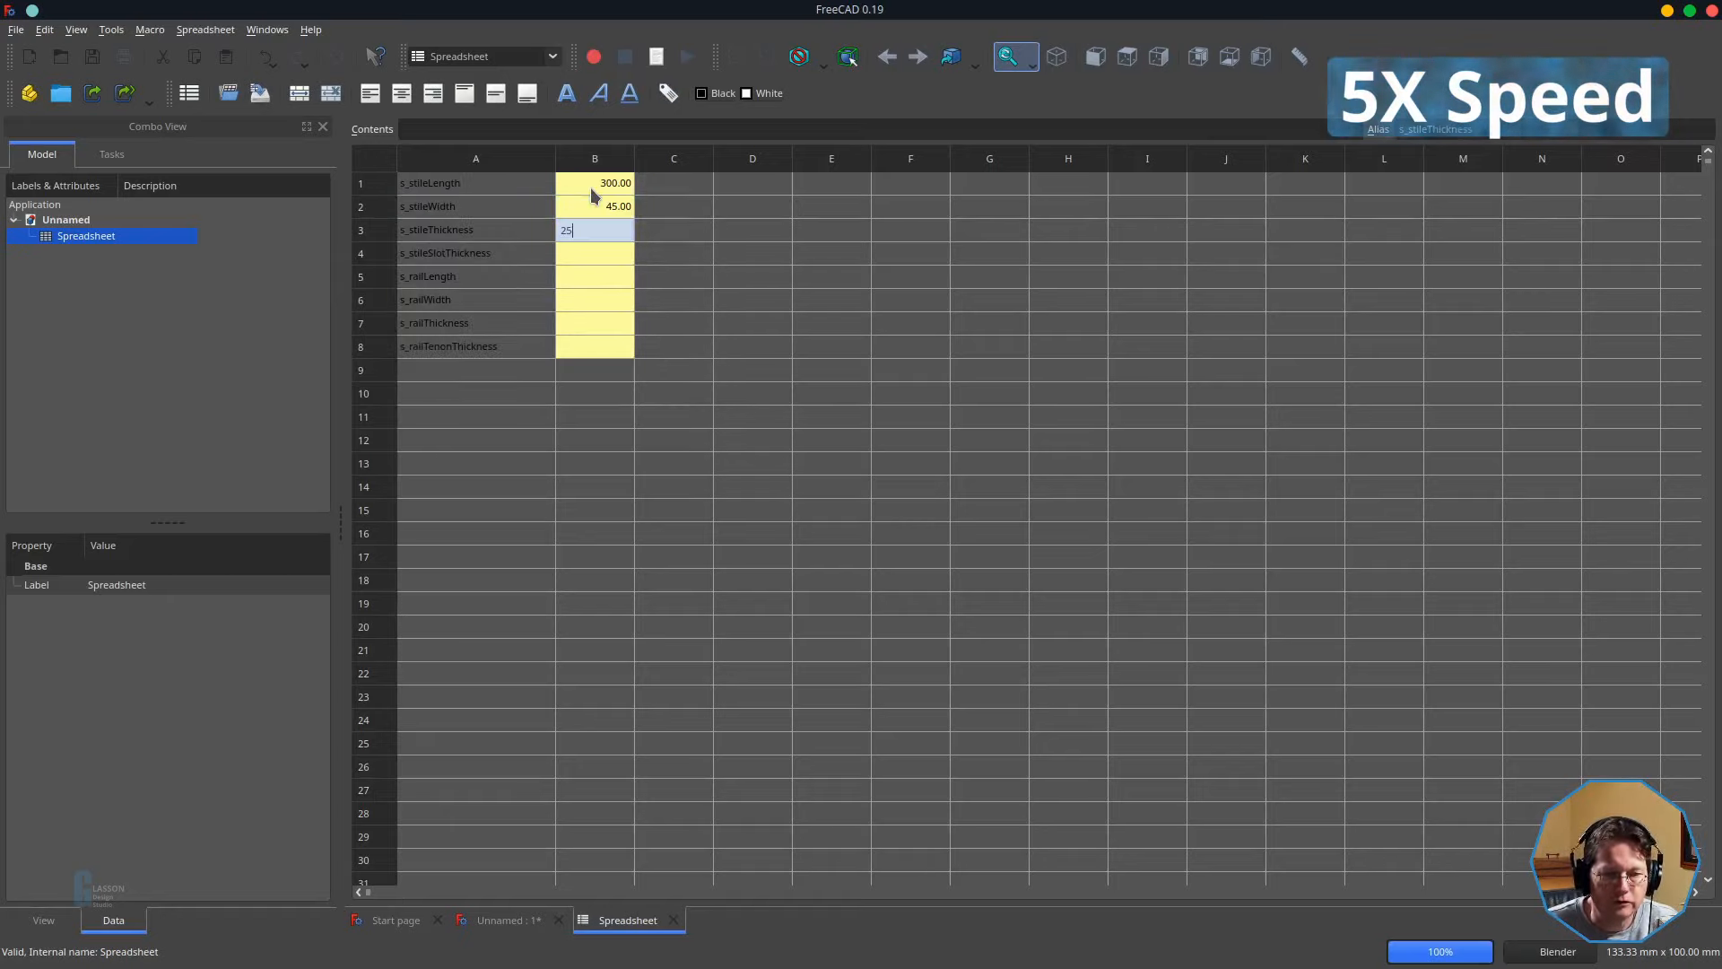
key("Return")
type("25")
key("Return")
type("=s_")
type("stileThickness/3")
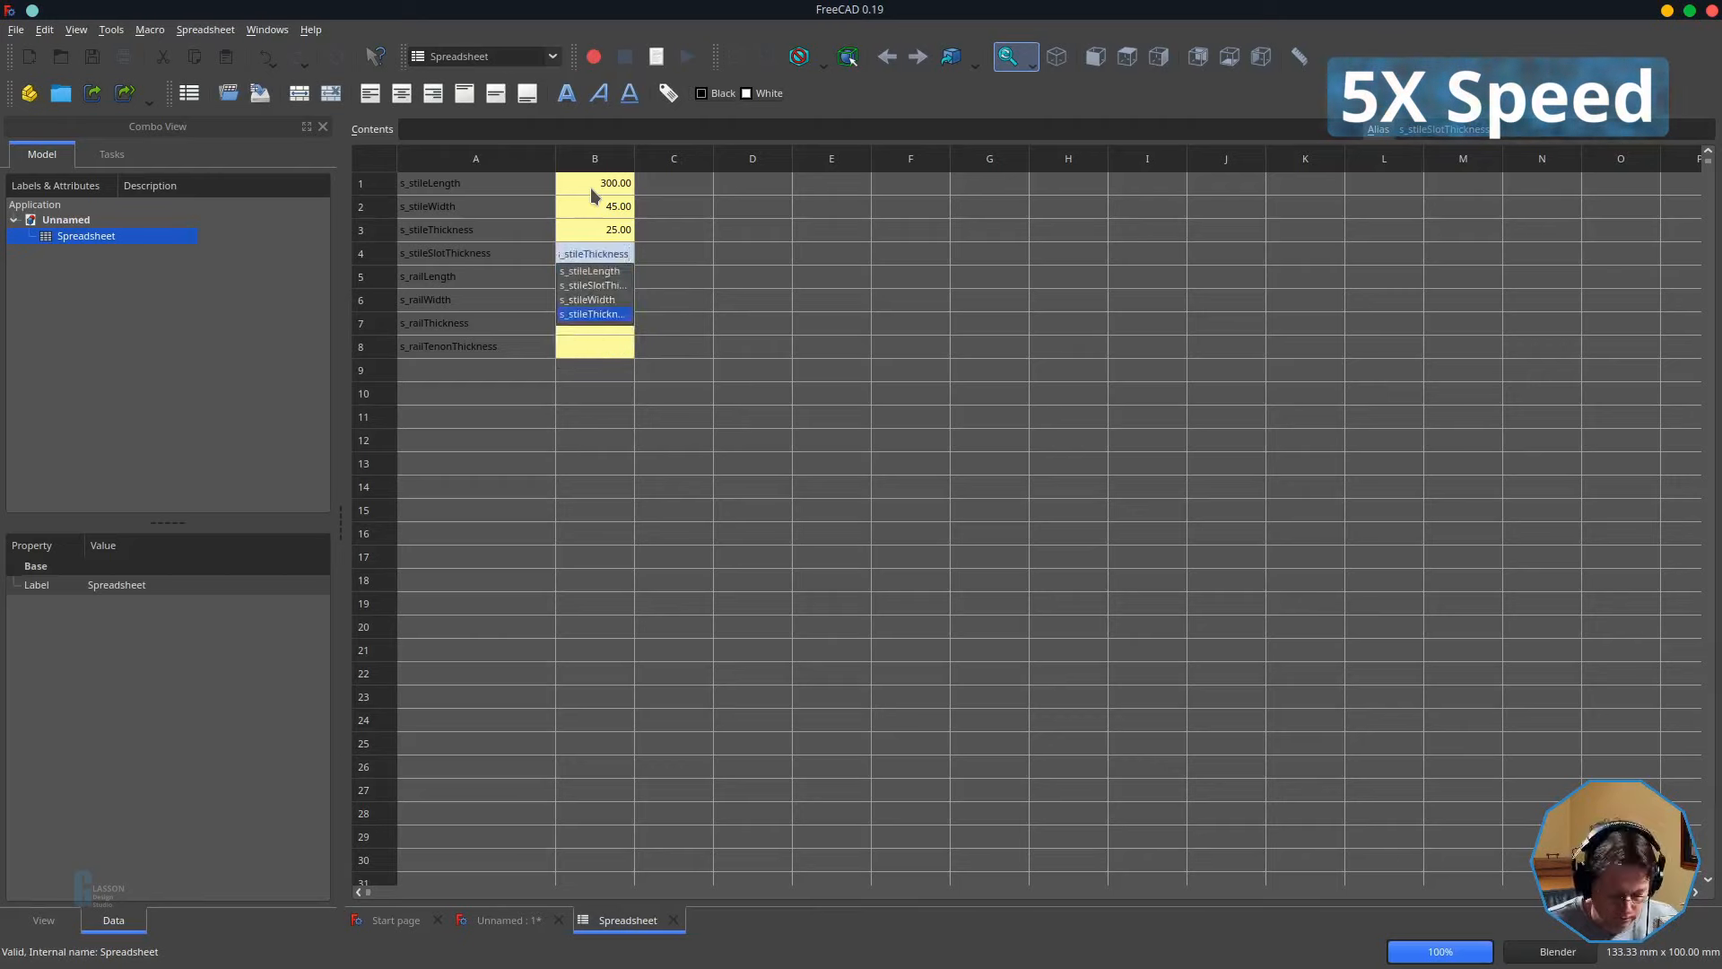
key("Return")
- Enter the rail values in B5 to B8: length 250, width 30, thickness 19, and tenon thickness =s_stileSlotThickness
type("250")
key("Return")
type("30")
key("Return")
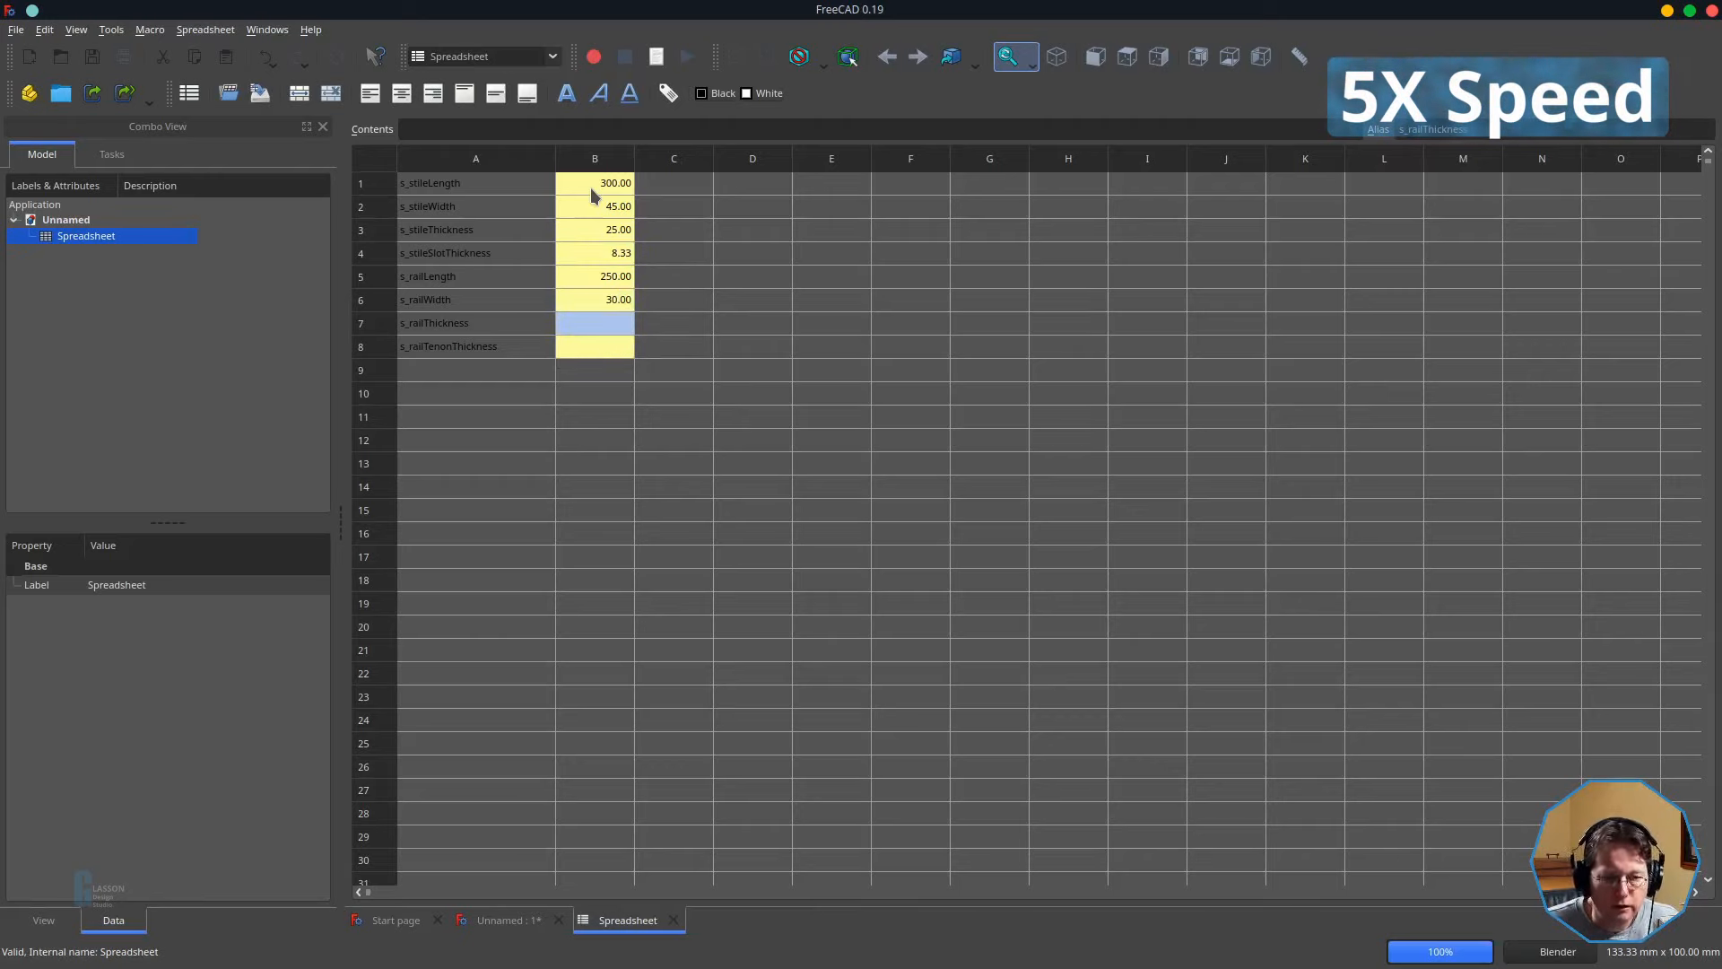
type("19")
key("Return")
type("=s_stileSlotThickness")
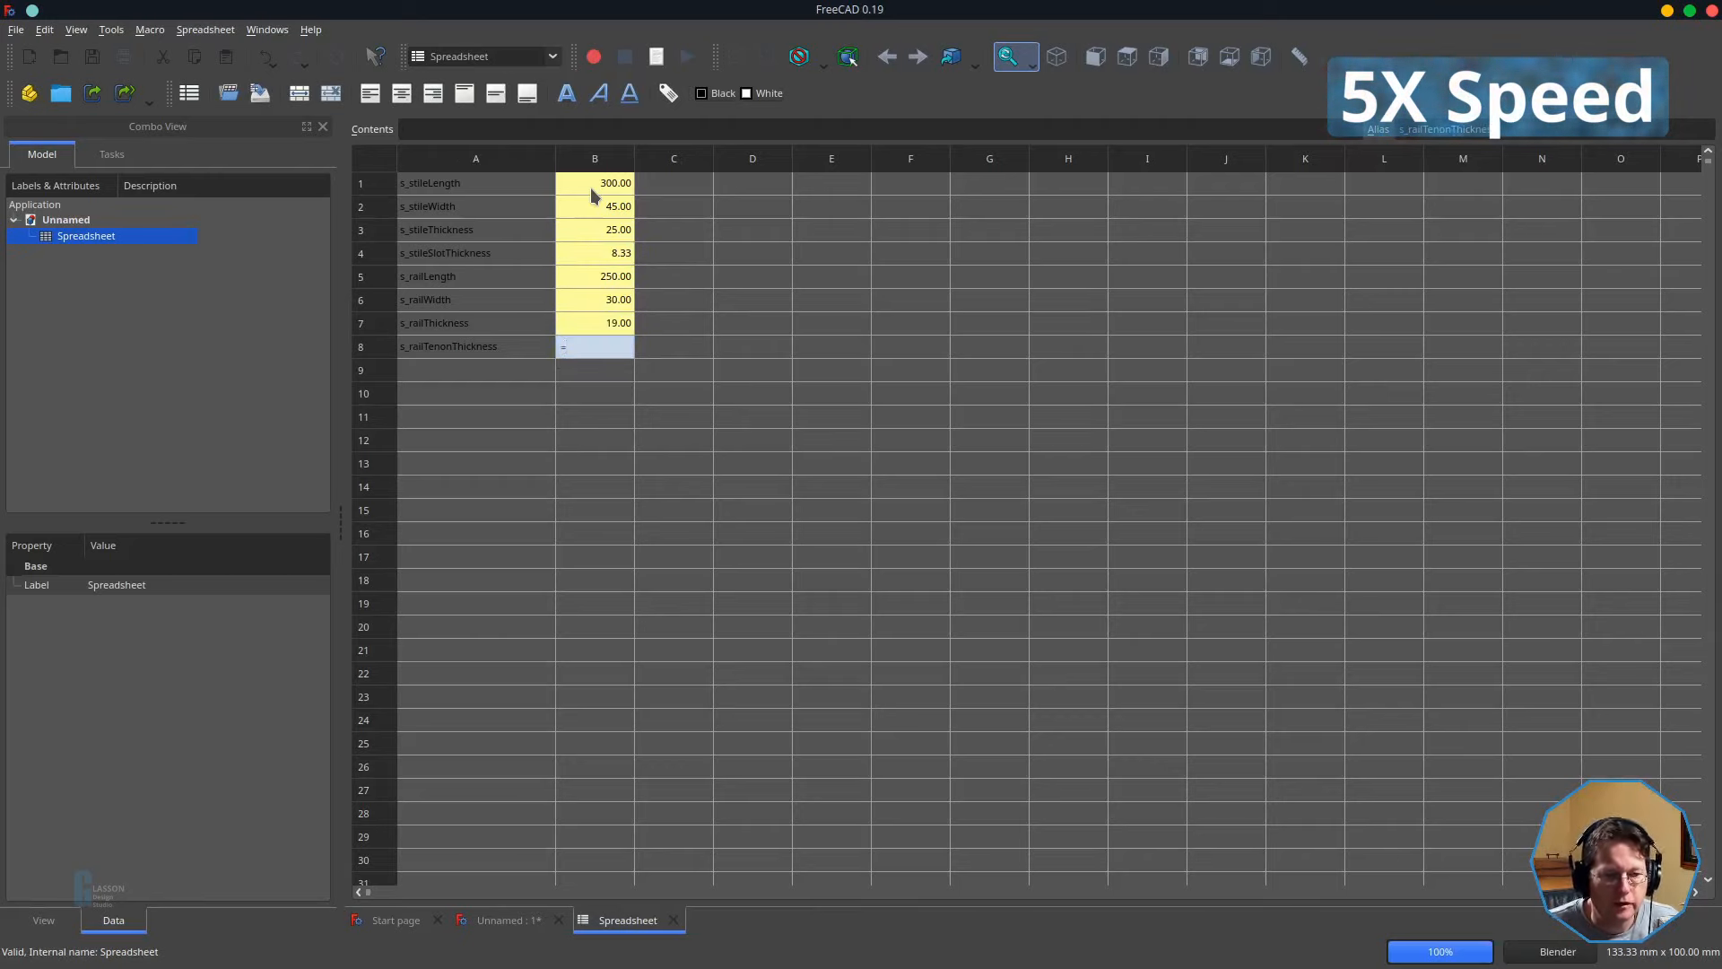
key("Return")
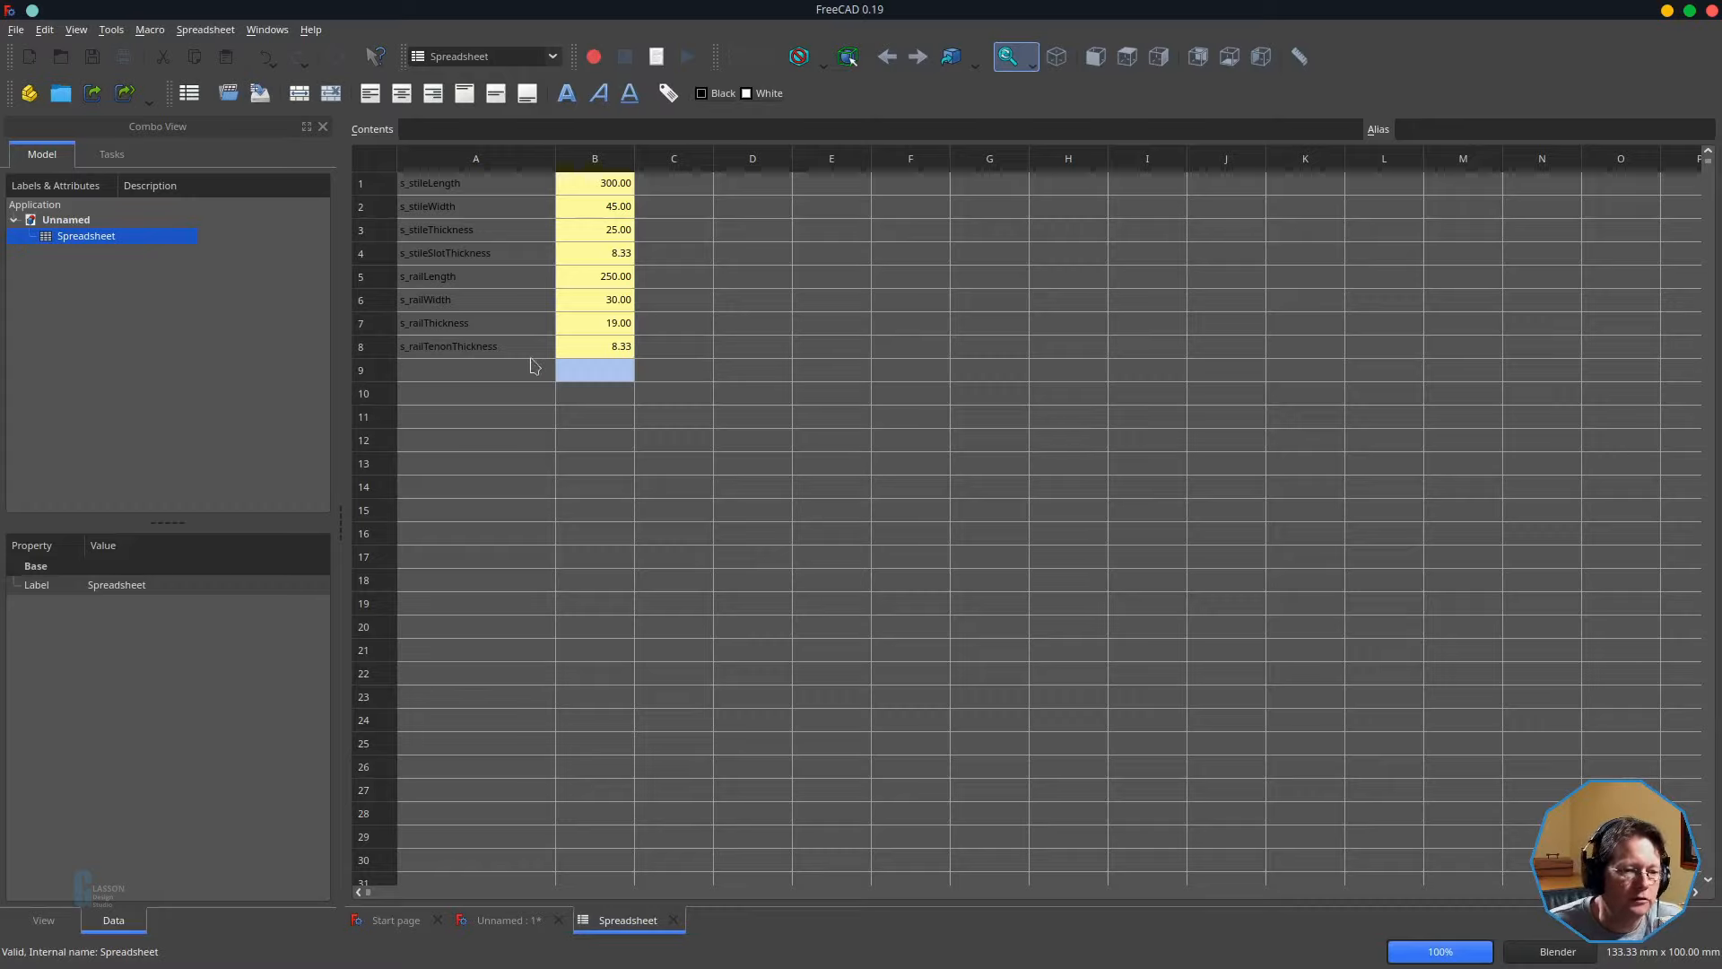
- Save the document under the name Specifications in the project's models folder
left_click(16, 30)
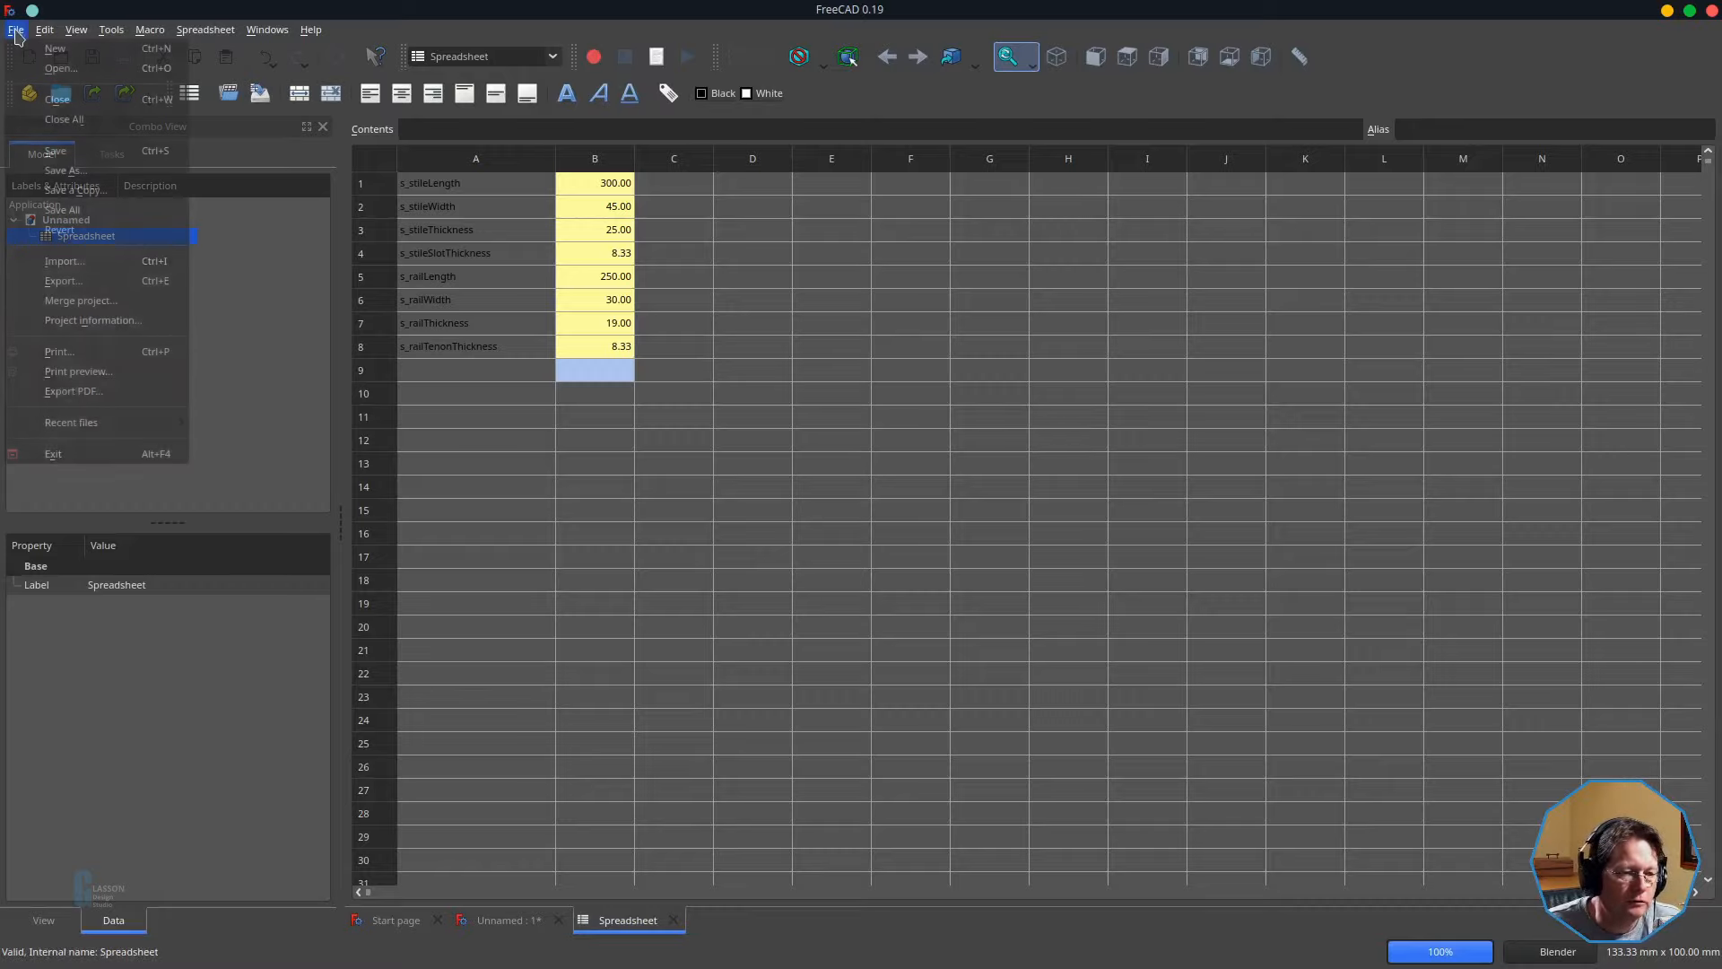
left_click(36, 170)
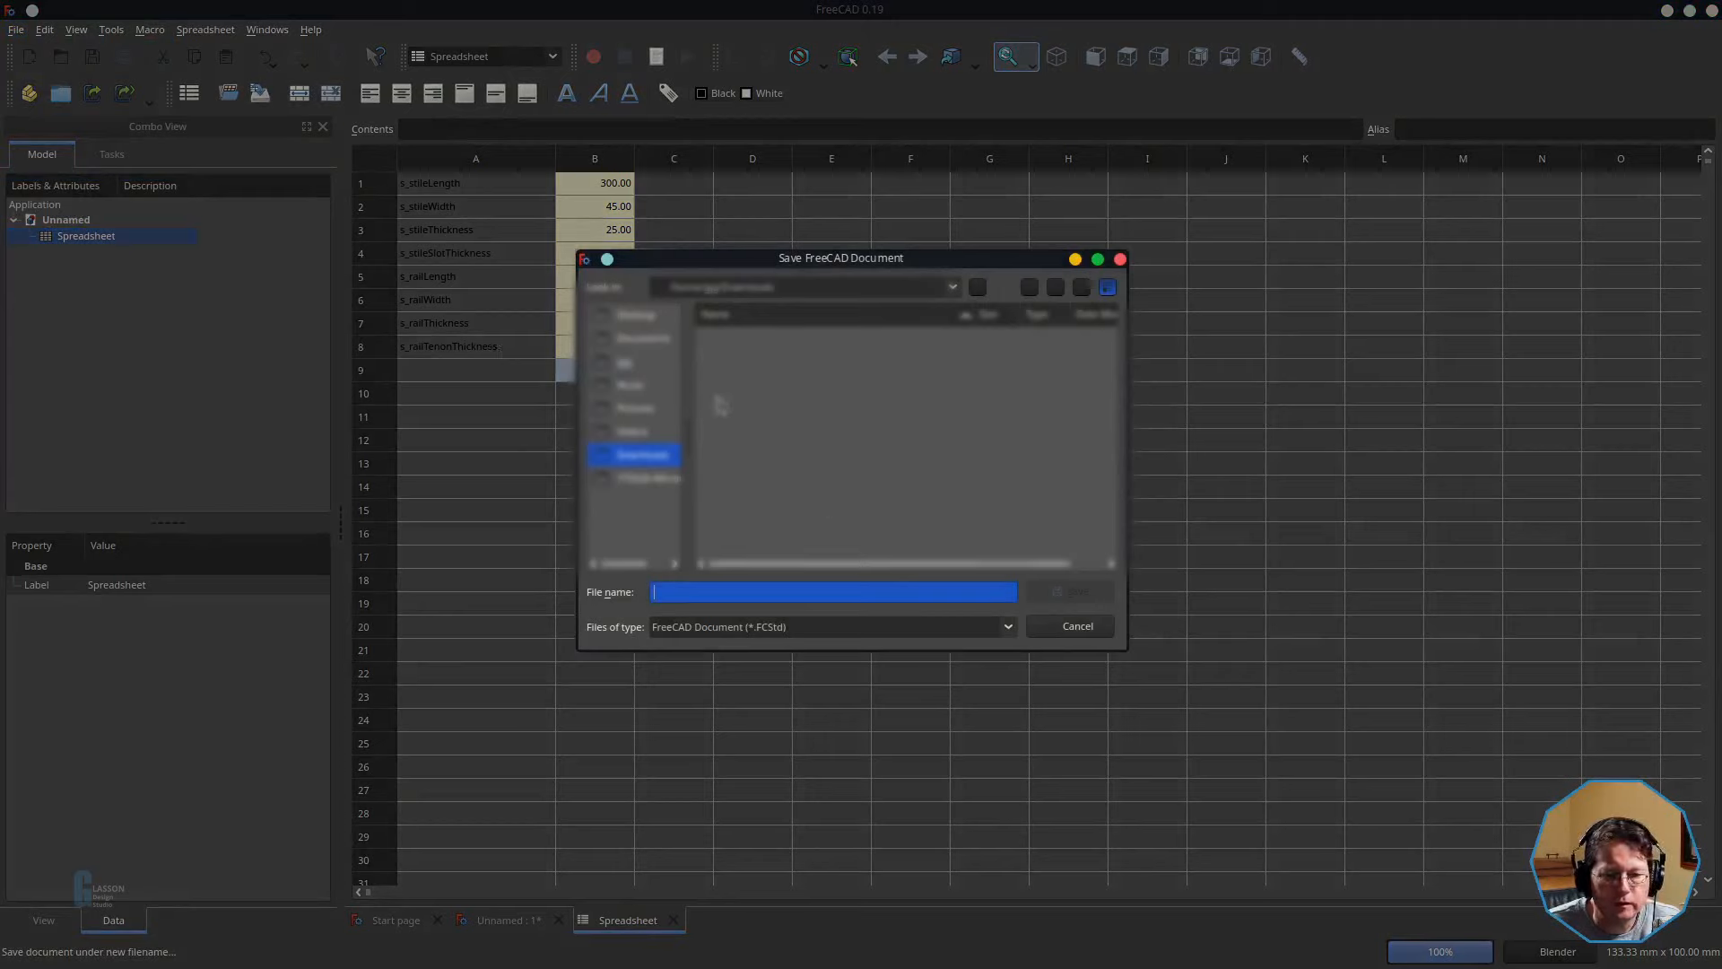
left_click(664, 343)
double_click(737, 368)
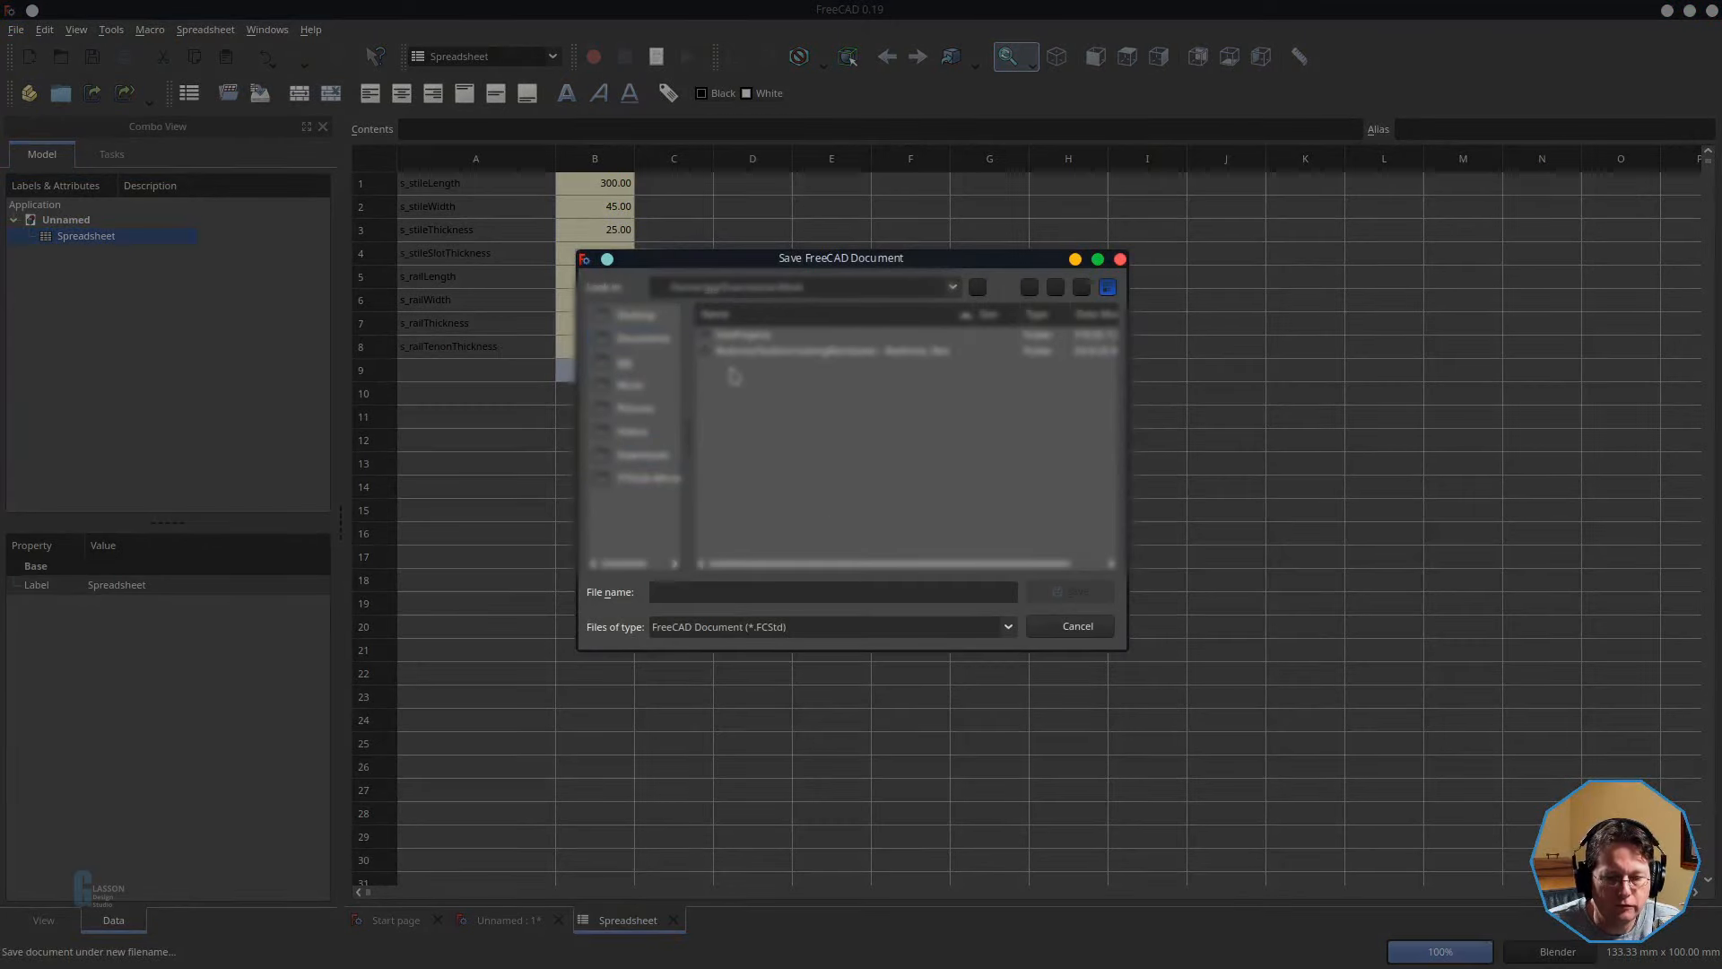
double_click(733, 353)
left_click(669, 594)
type("Specifications")
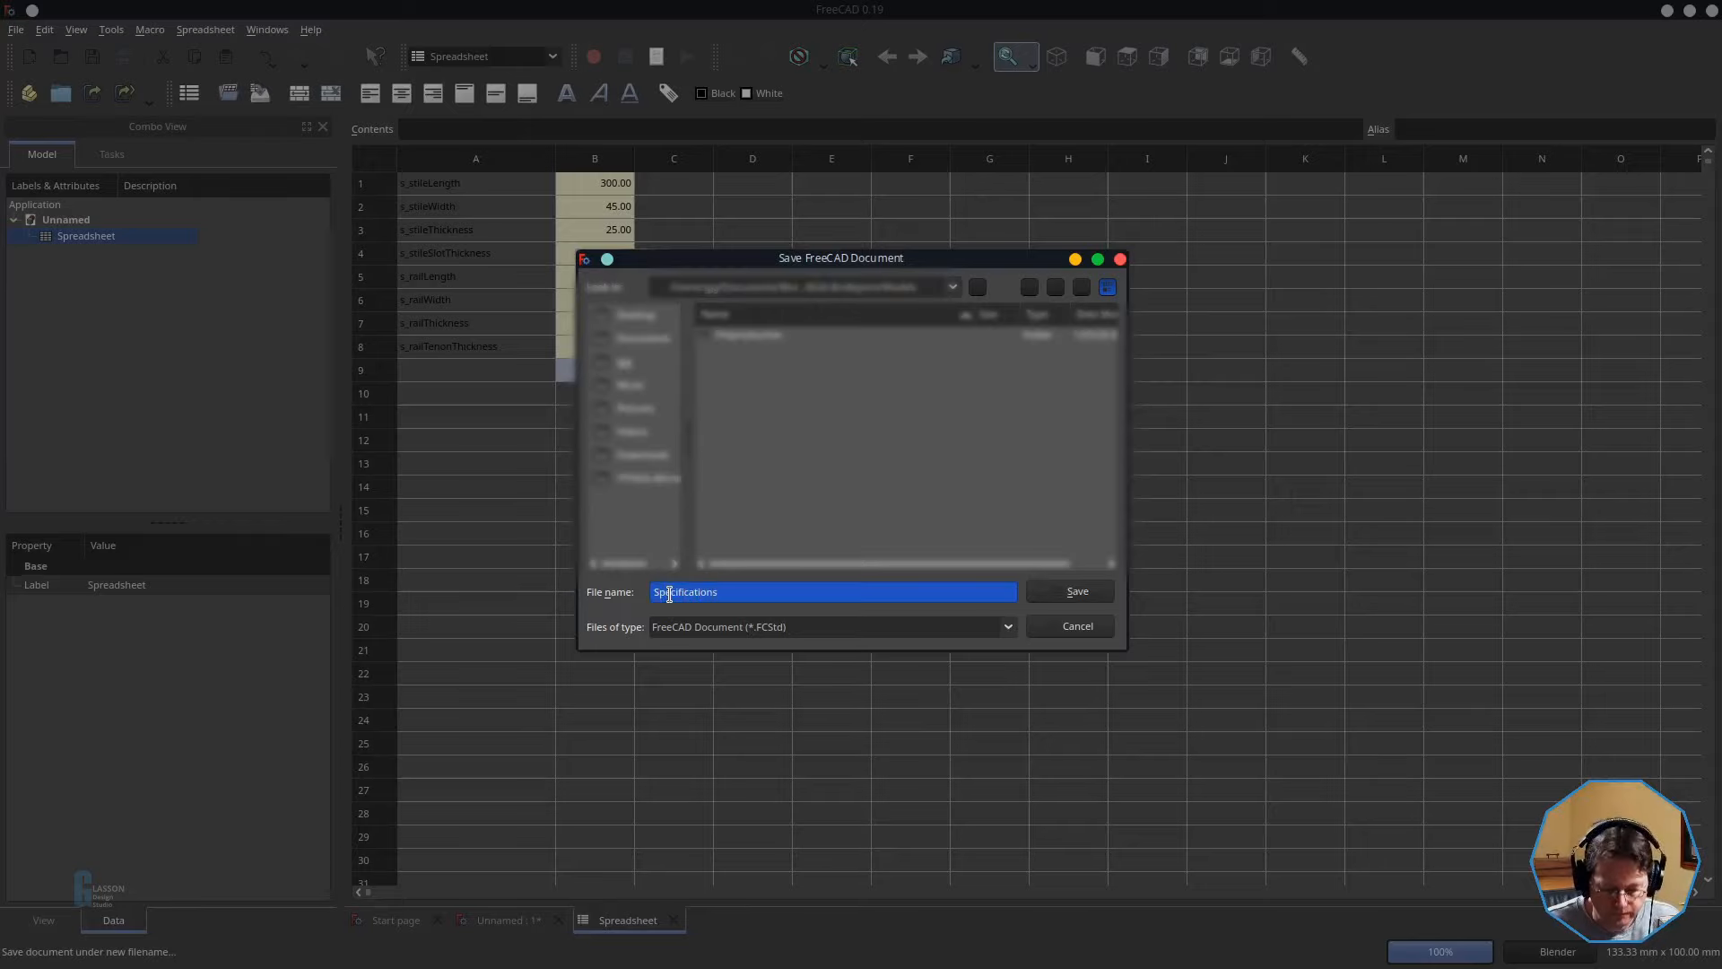
key("Return")
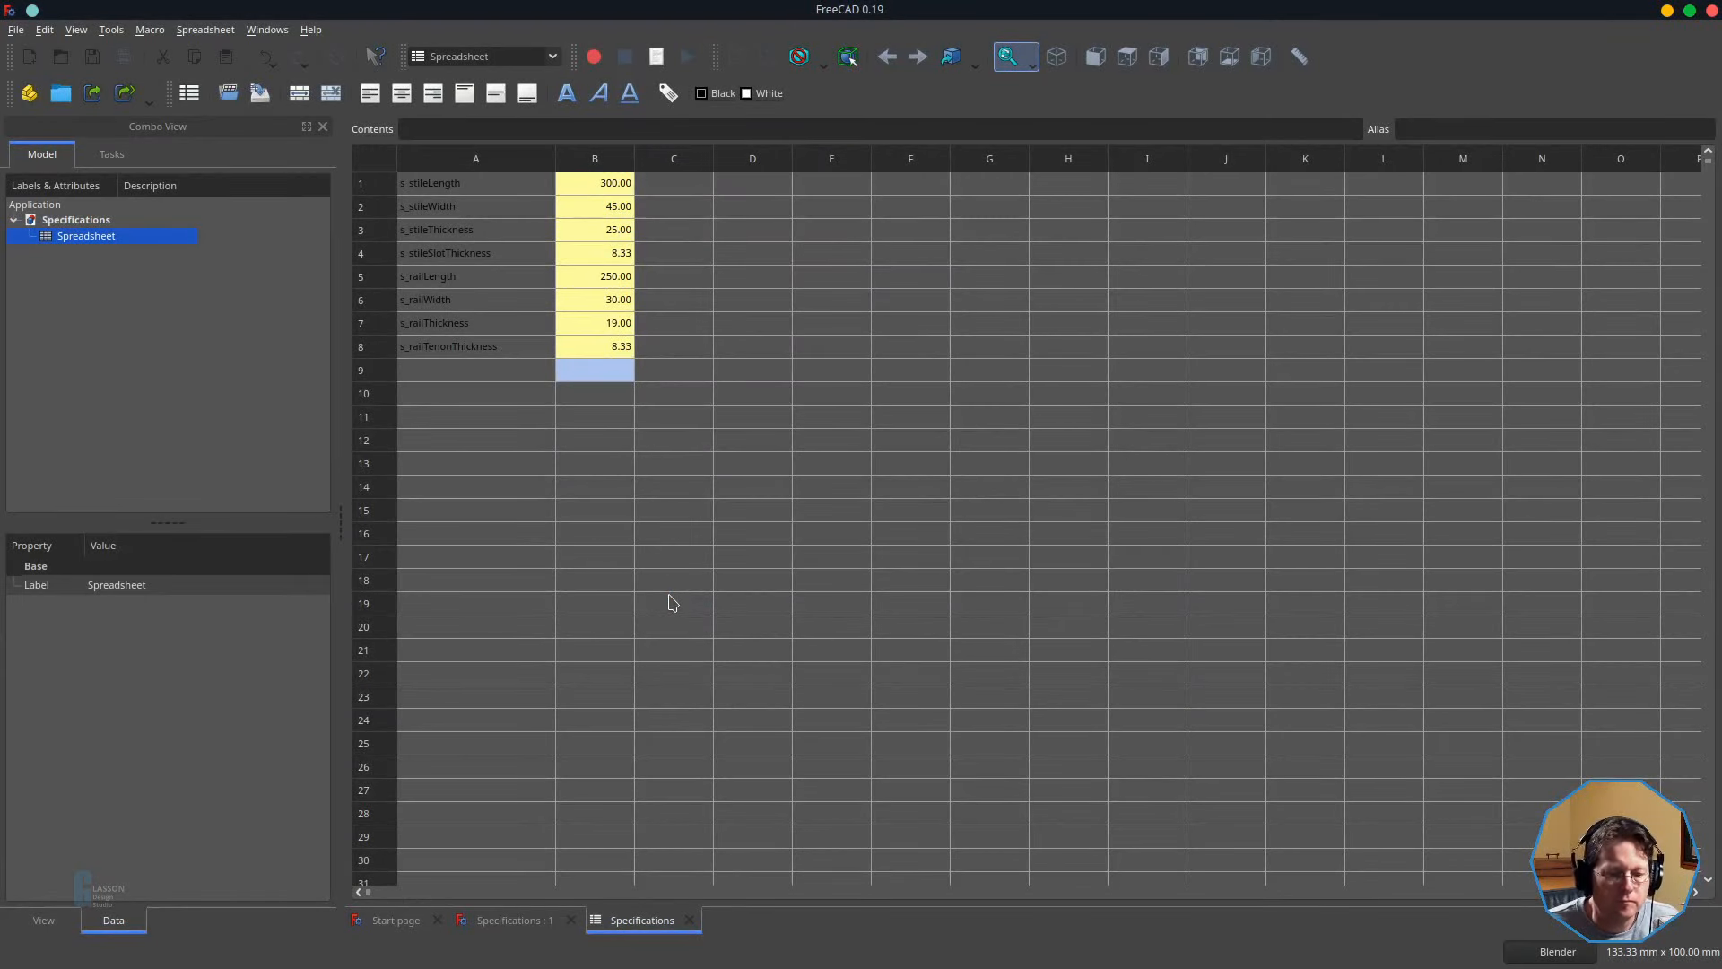
- Close the spreadsheet view and save the document under the new name Common Stile
left_click(691, 920)
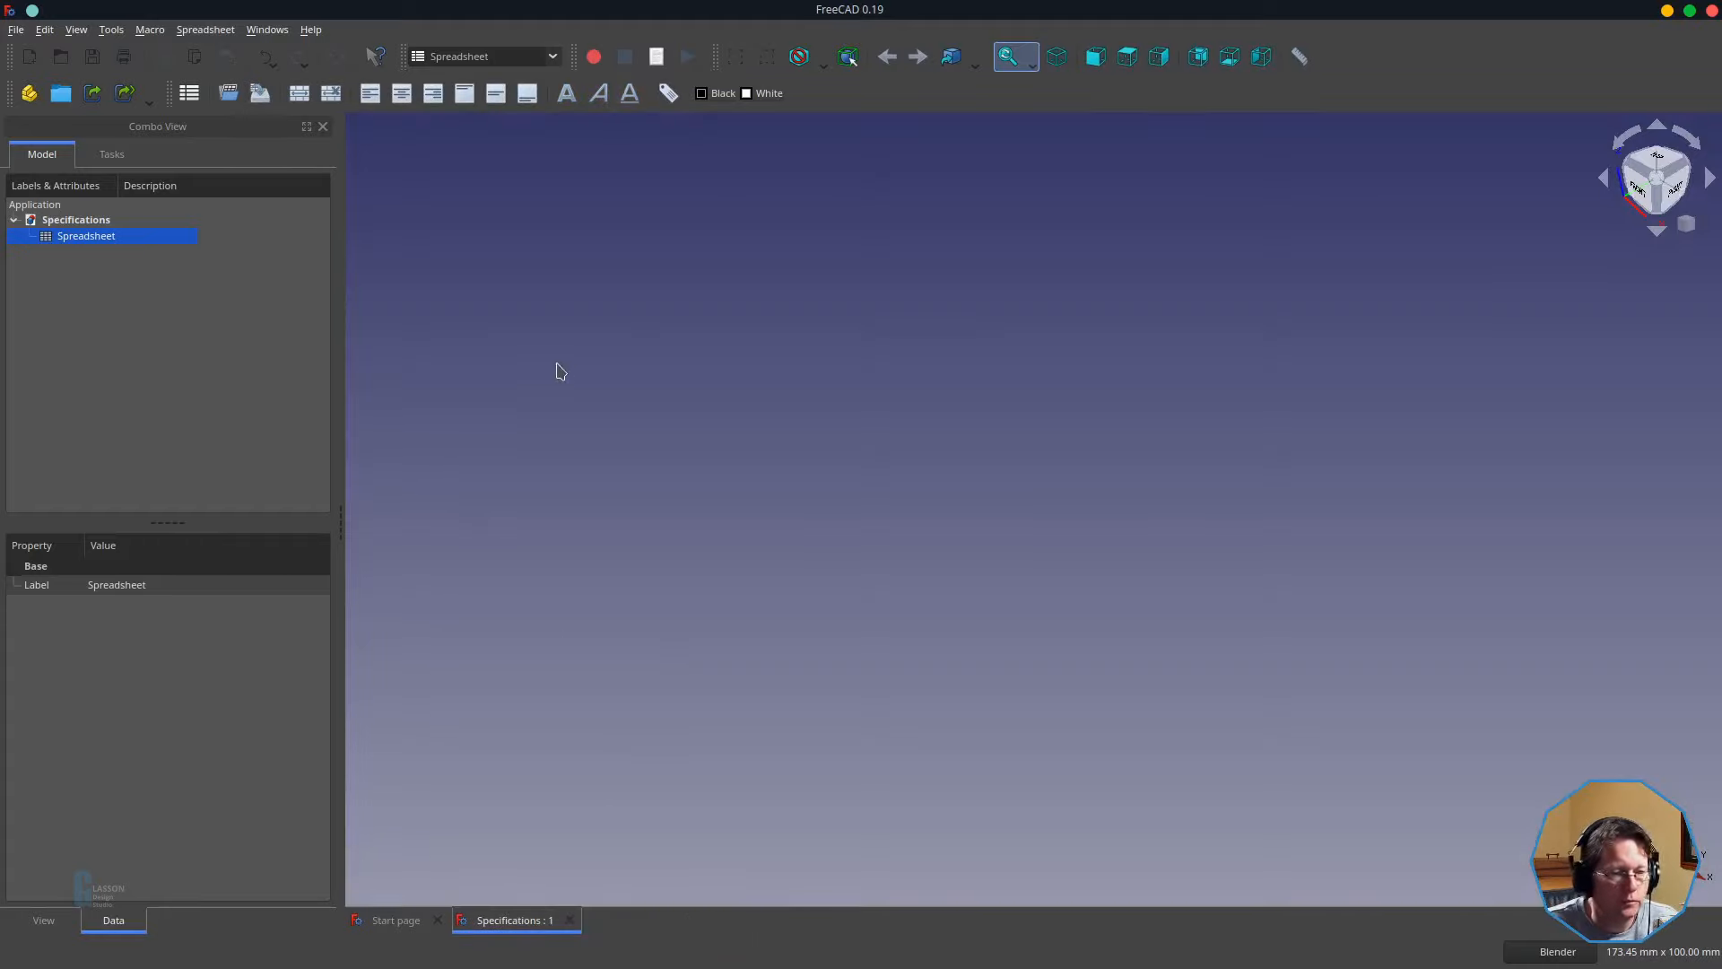
left_click(16, 32)
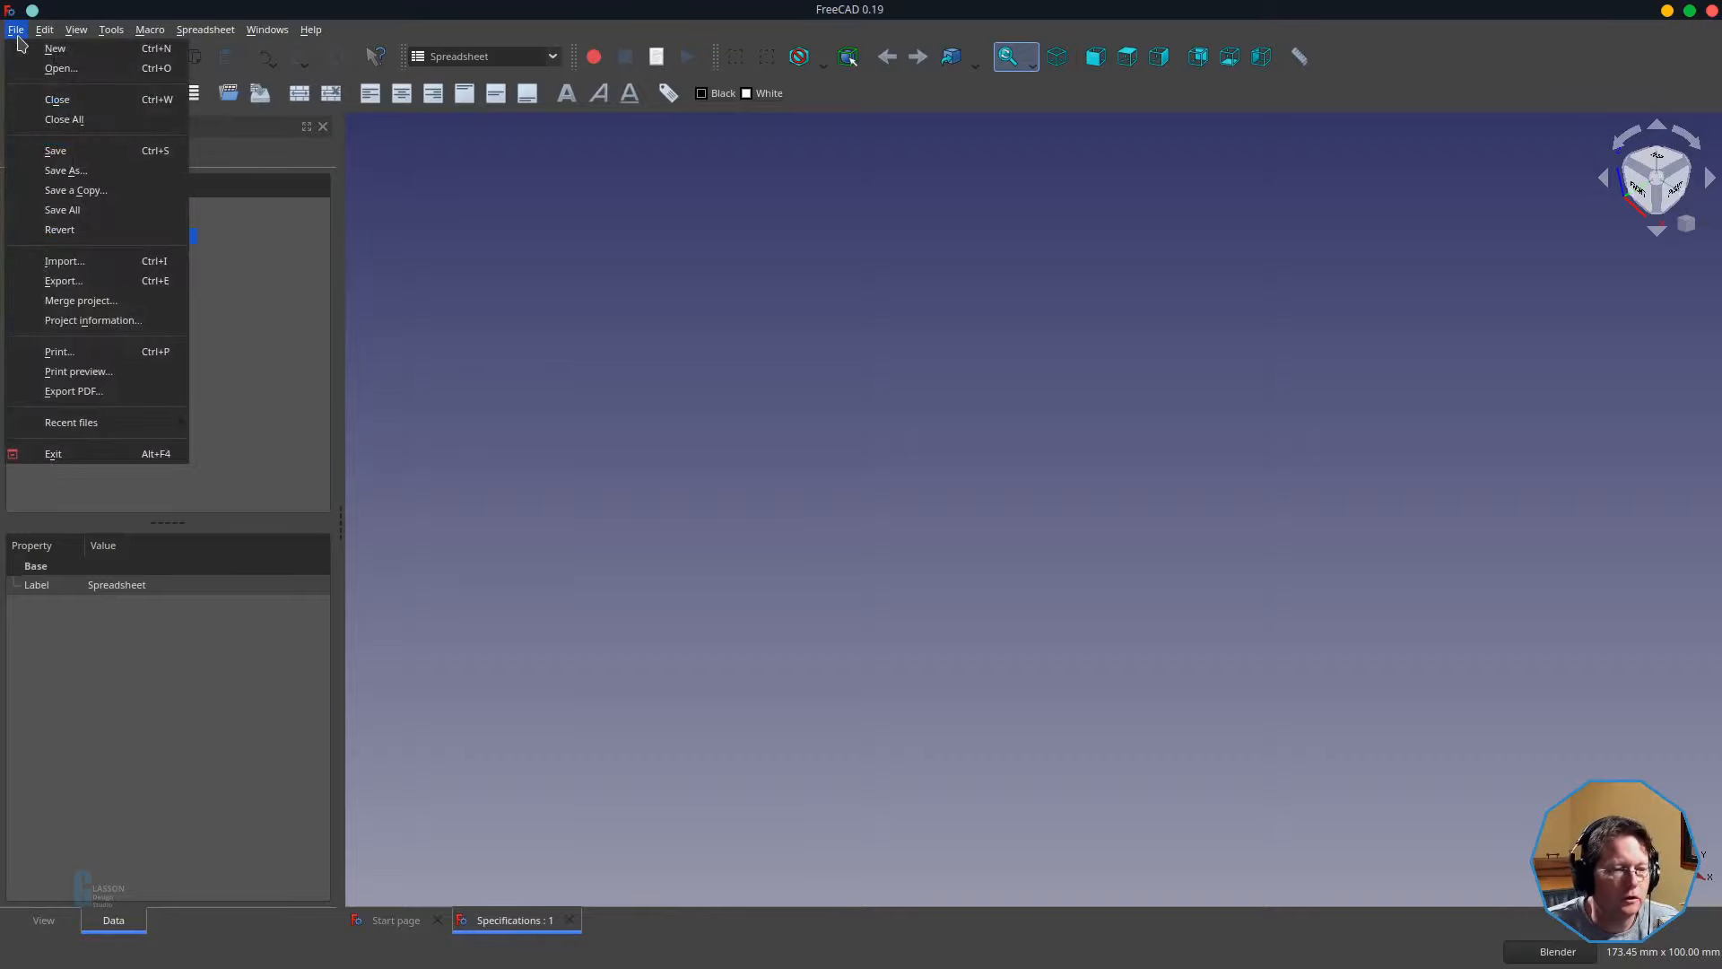
left_click(43, 172)
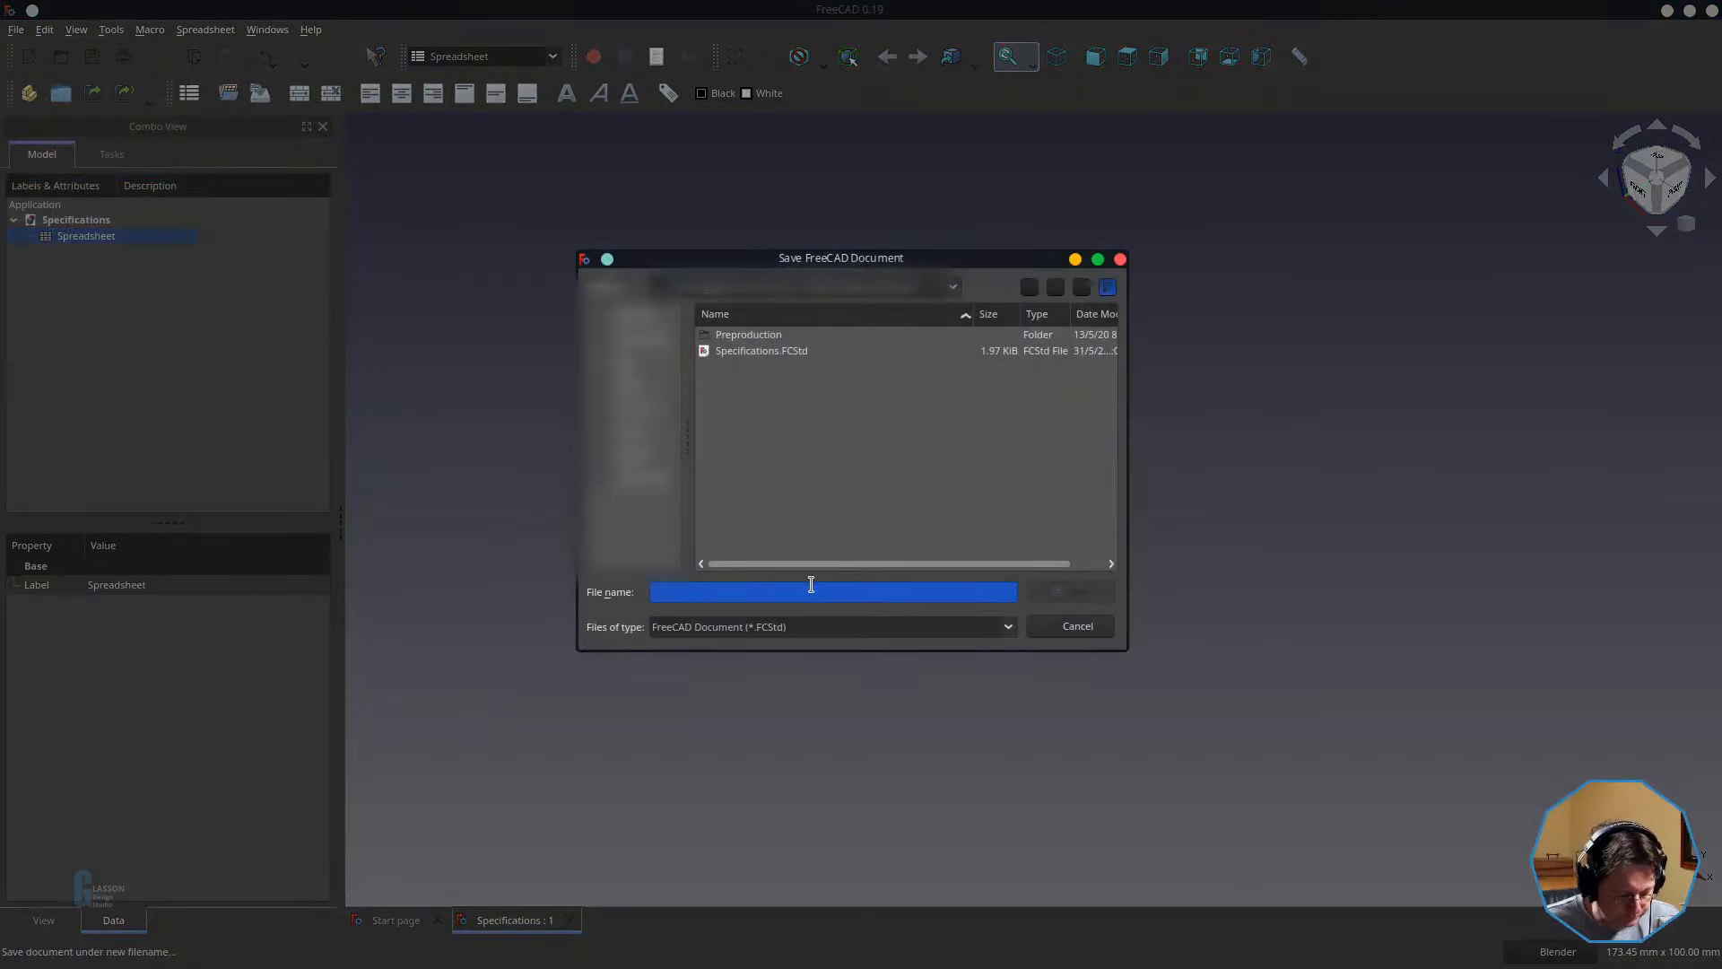
type("Common Stile")
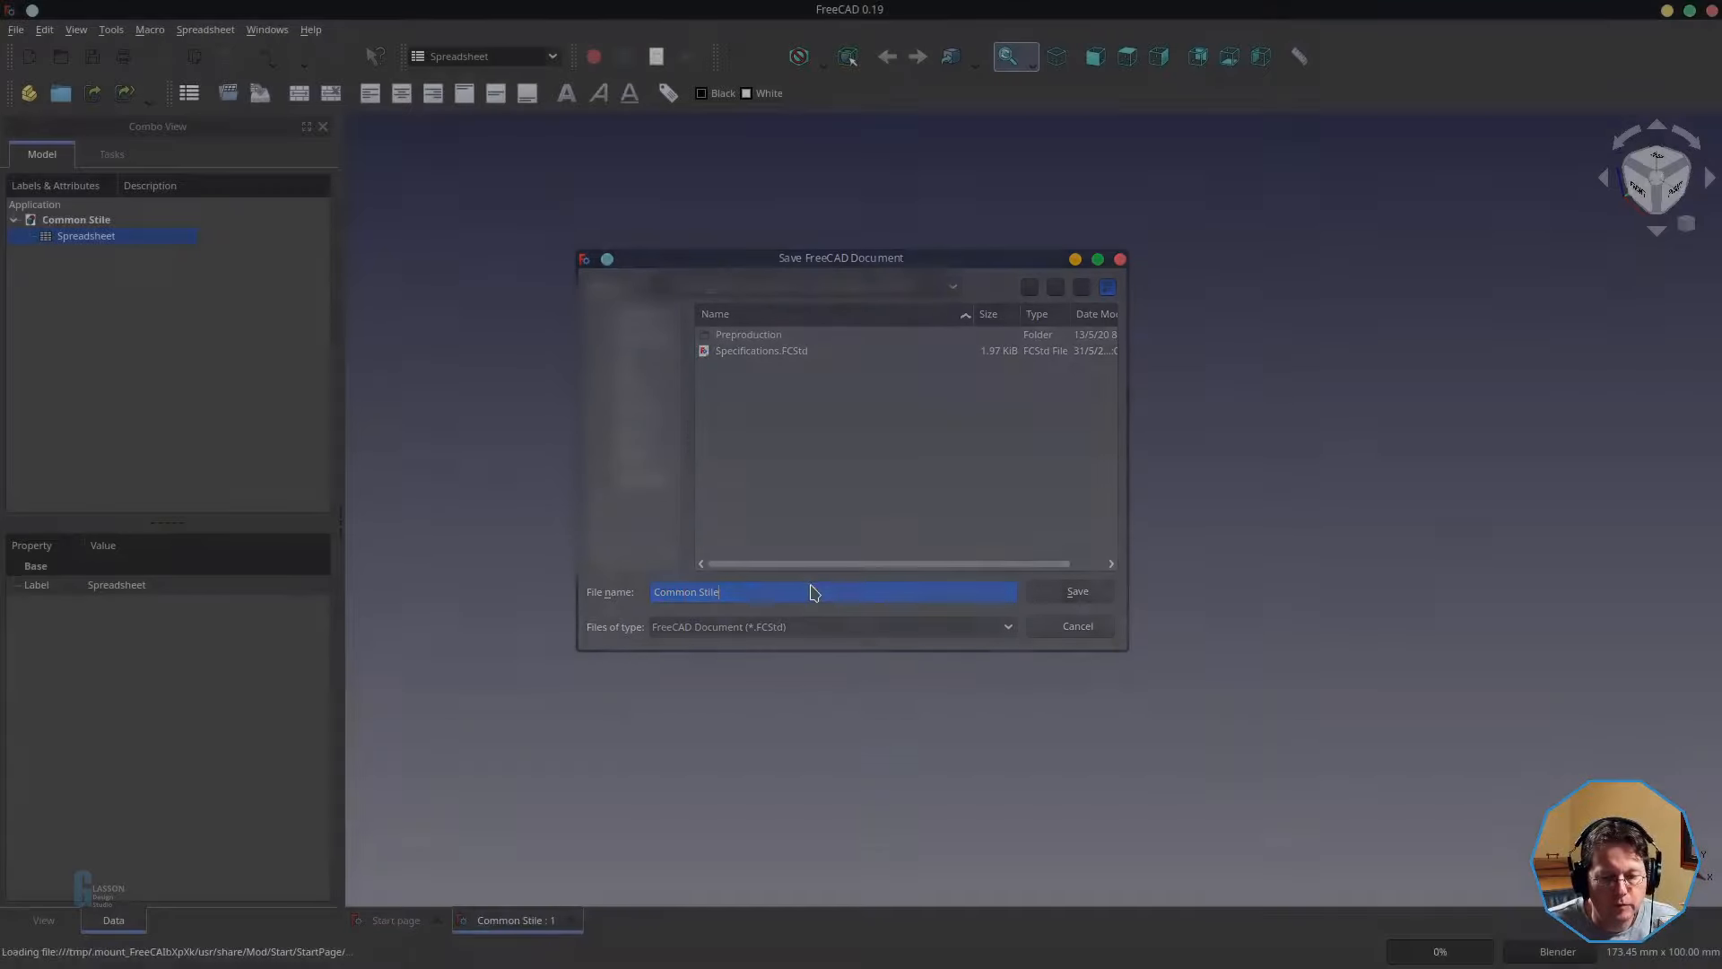
key("Return")
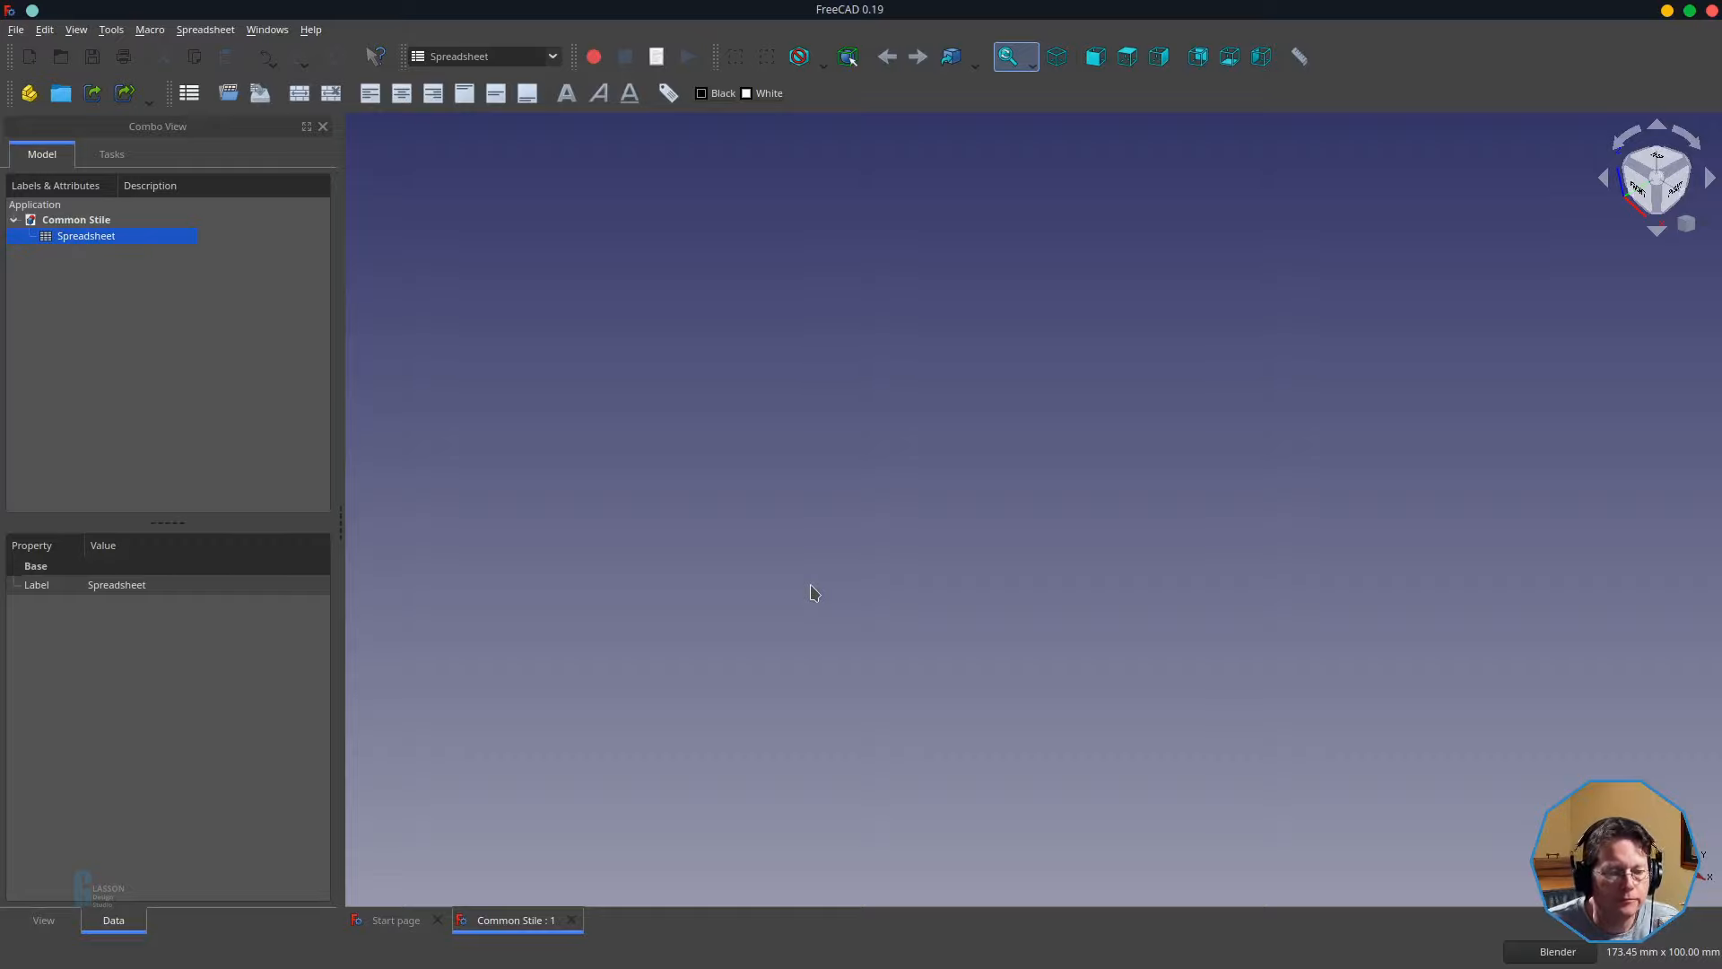
- Switch to the Part Design workbench and create a new part containing a body
left_click(446, 59)
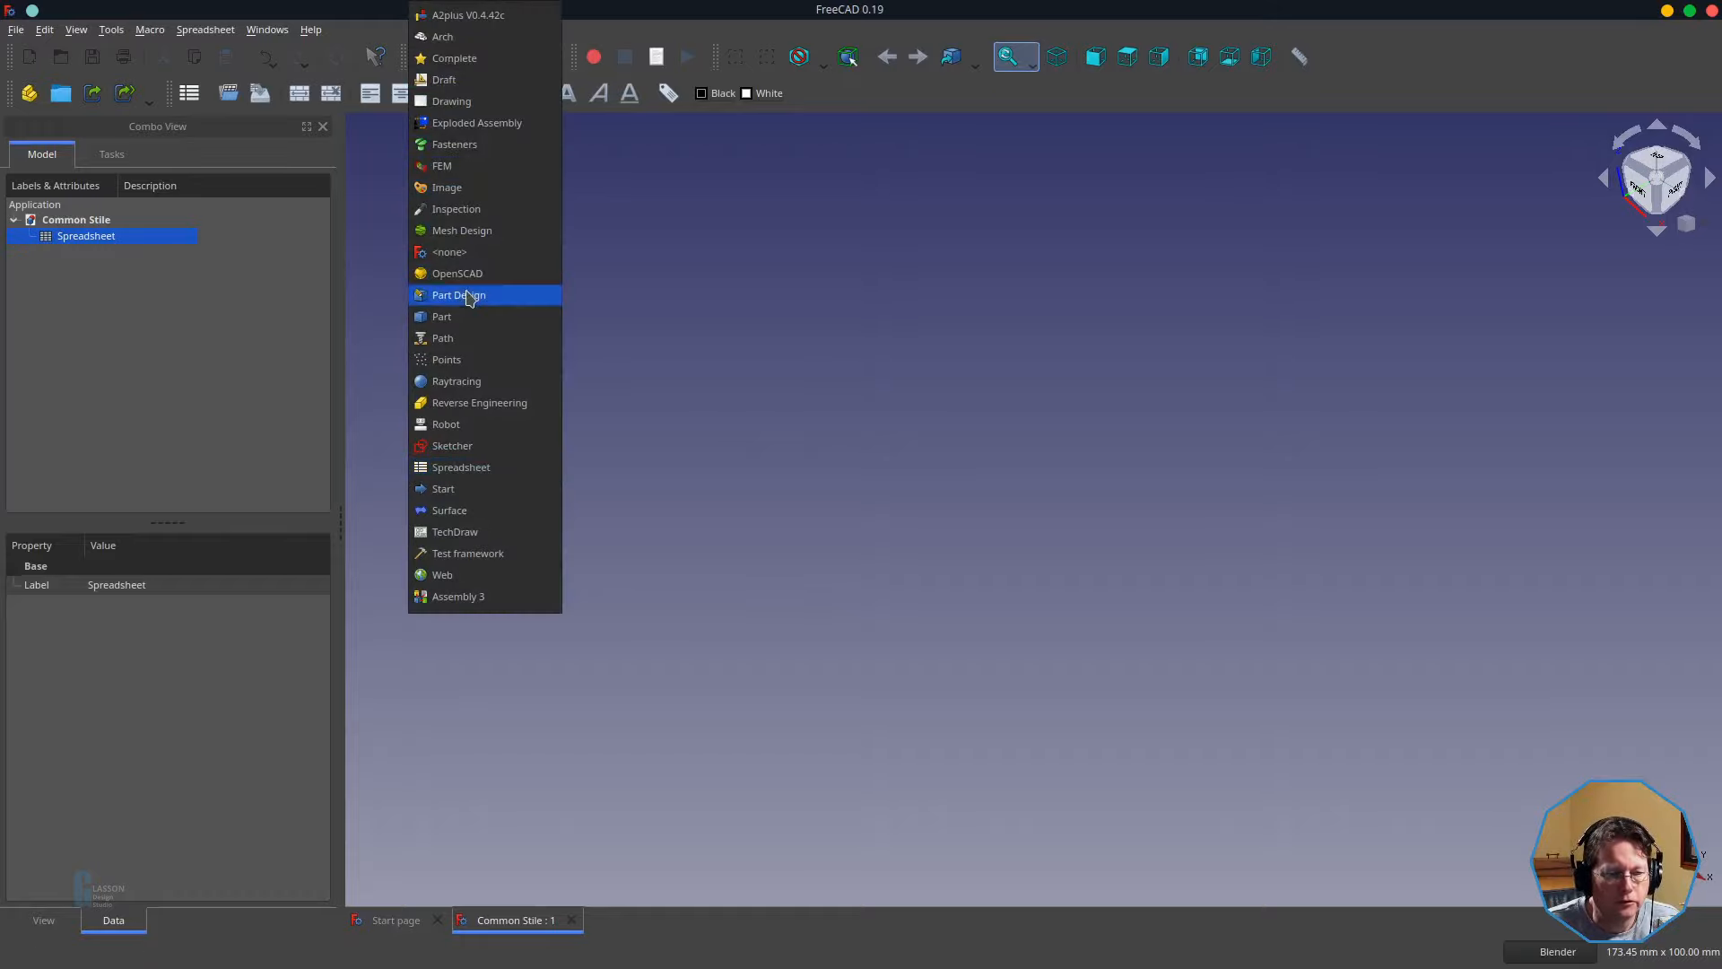
left_click(469, 298)
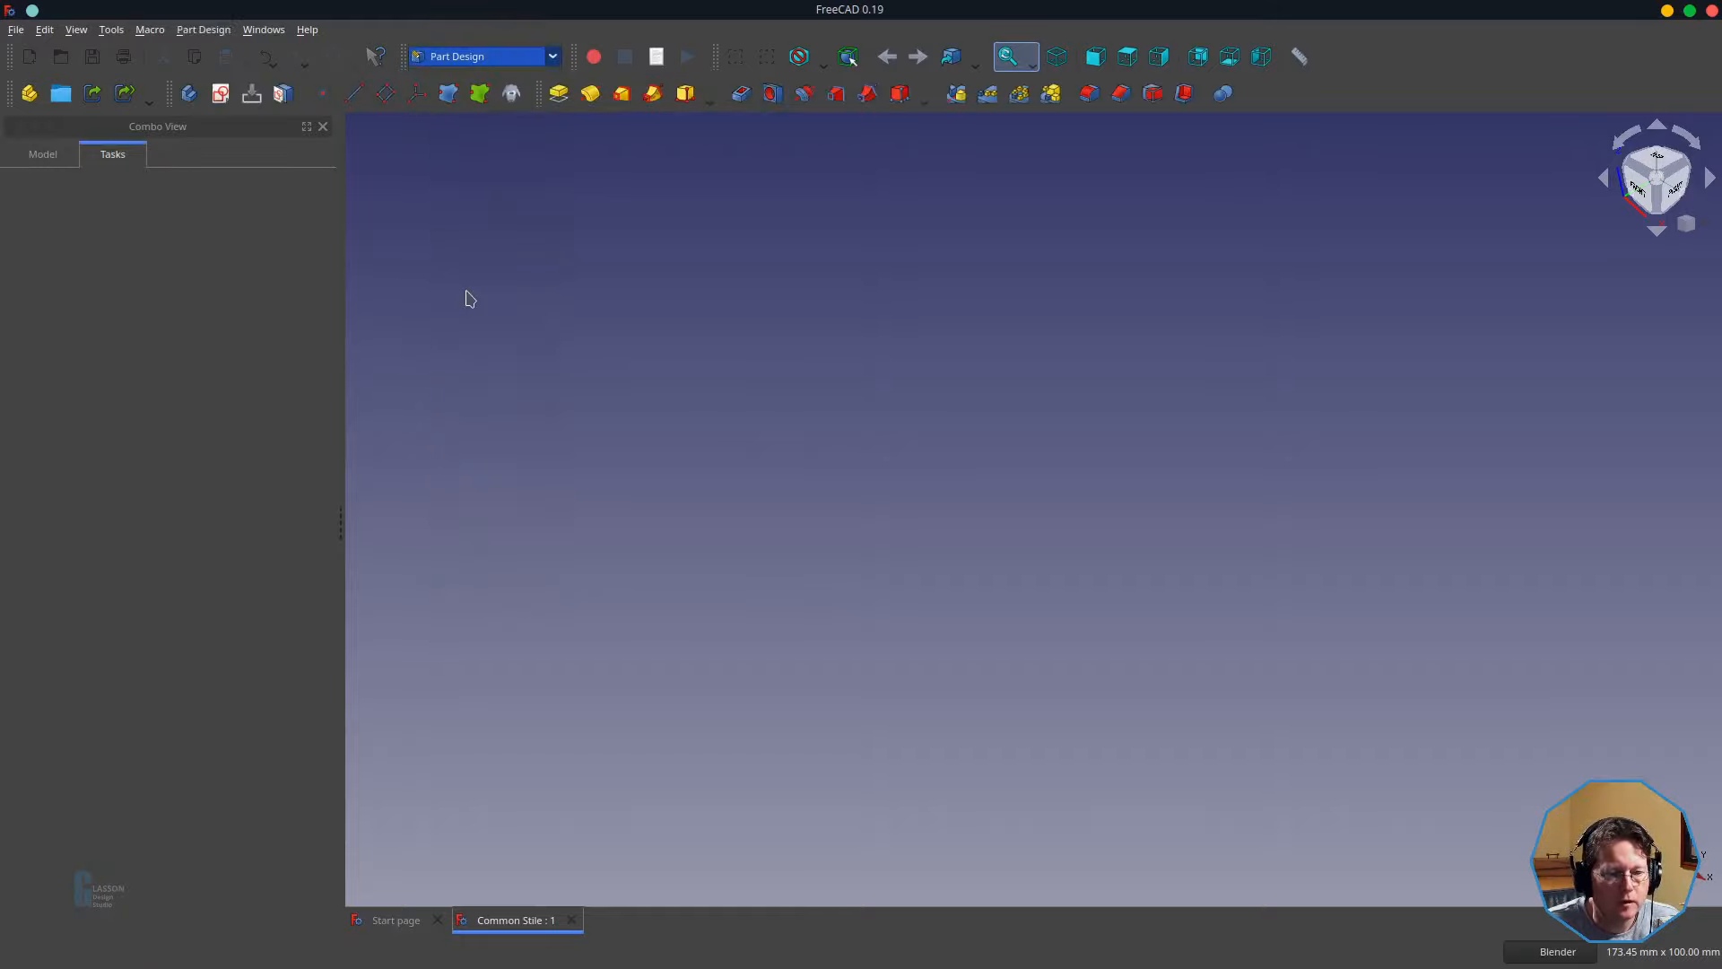
left_click(34, 101)
left_click(42, 155)
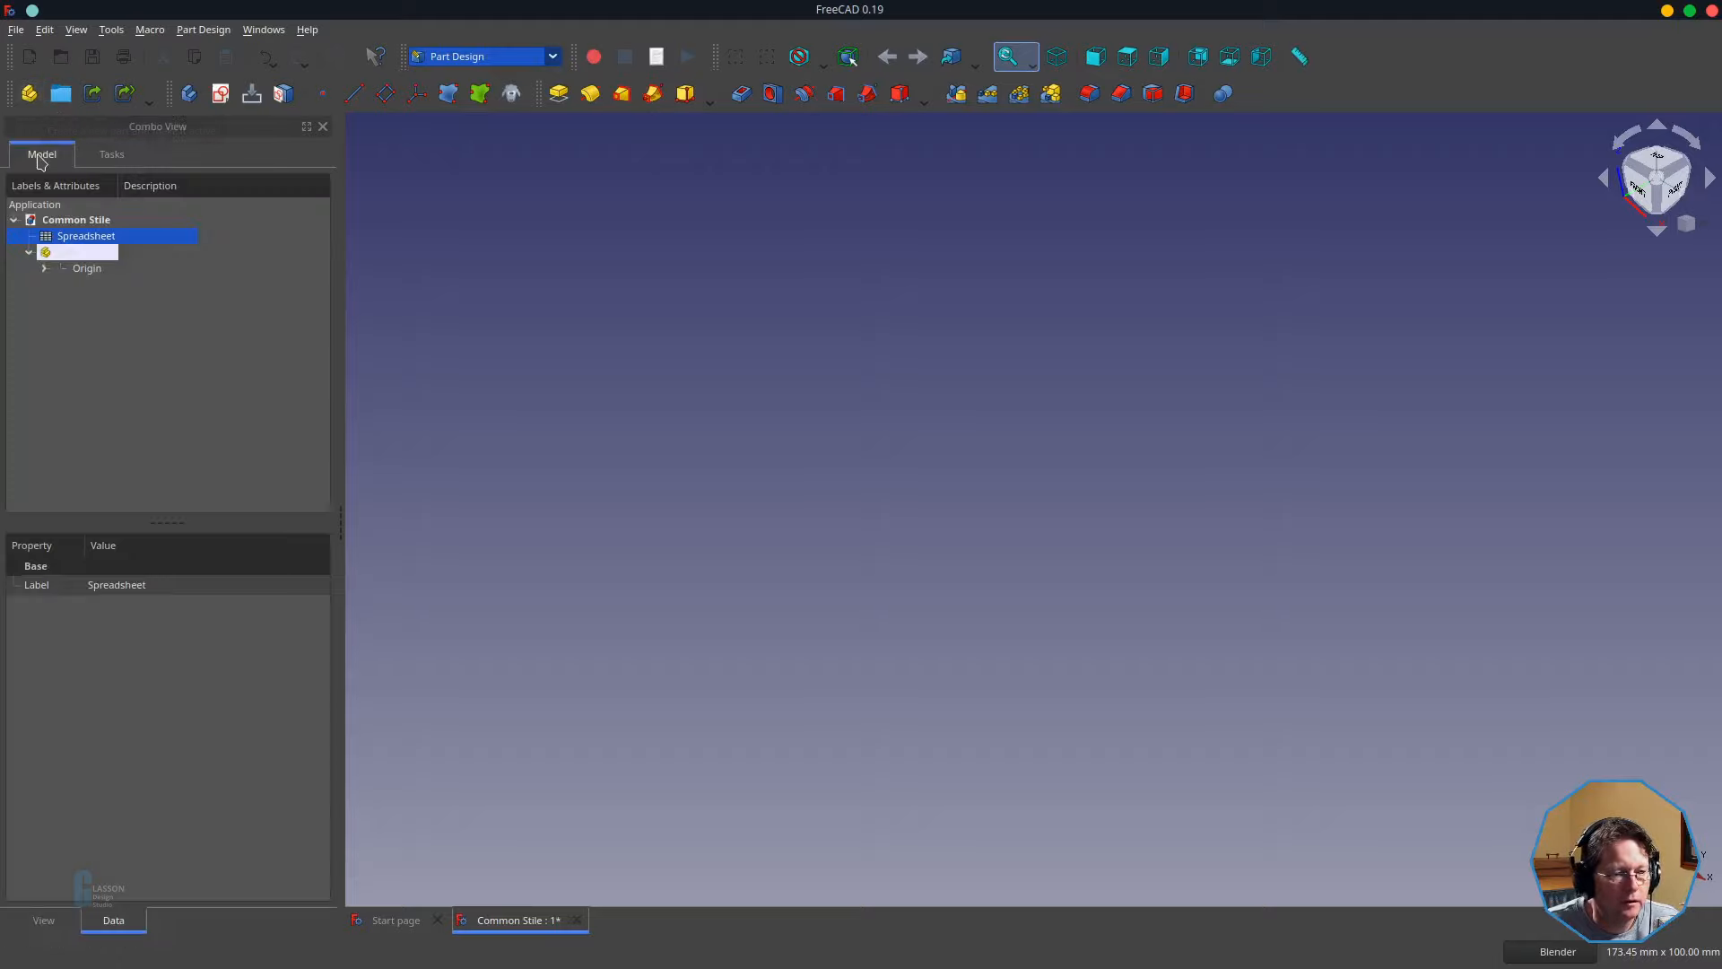
left_click(192, 97)
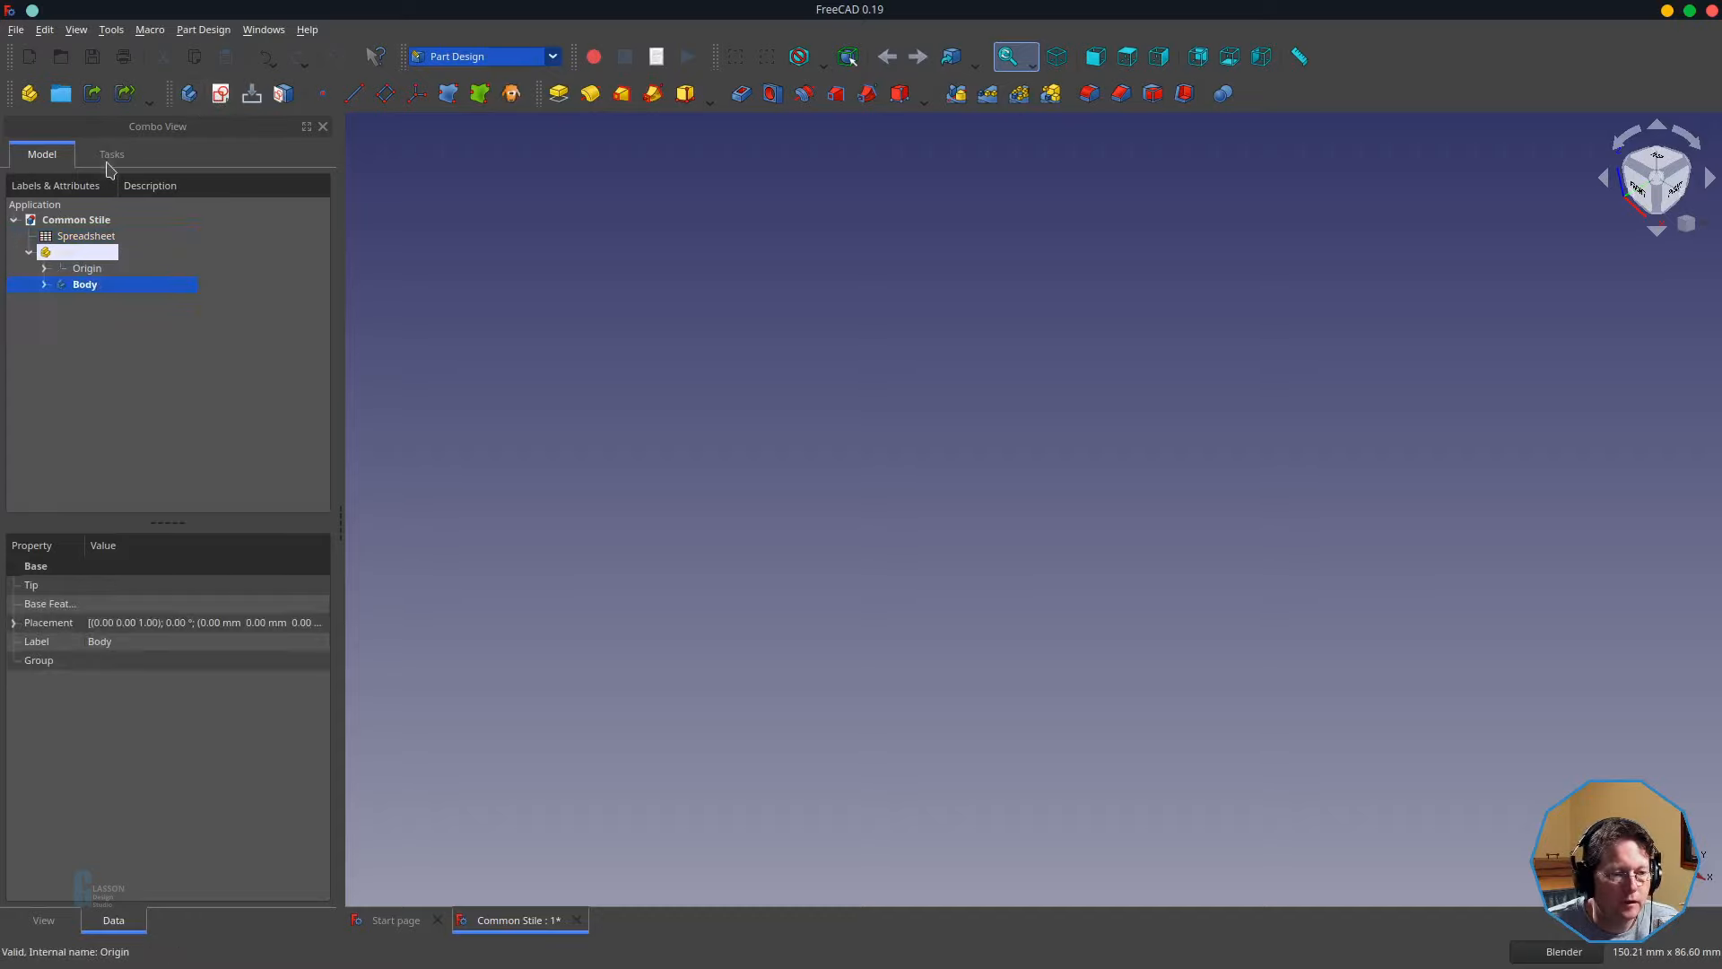
- Create a sketch in the new body on the XZ base plane
left_click(108, 160)
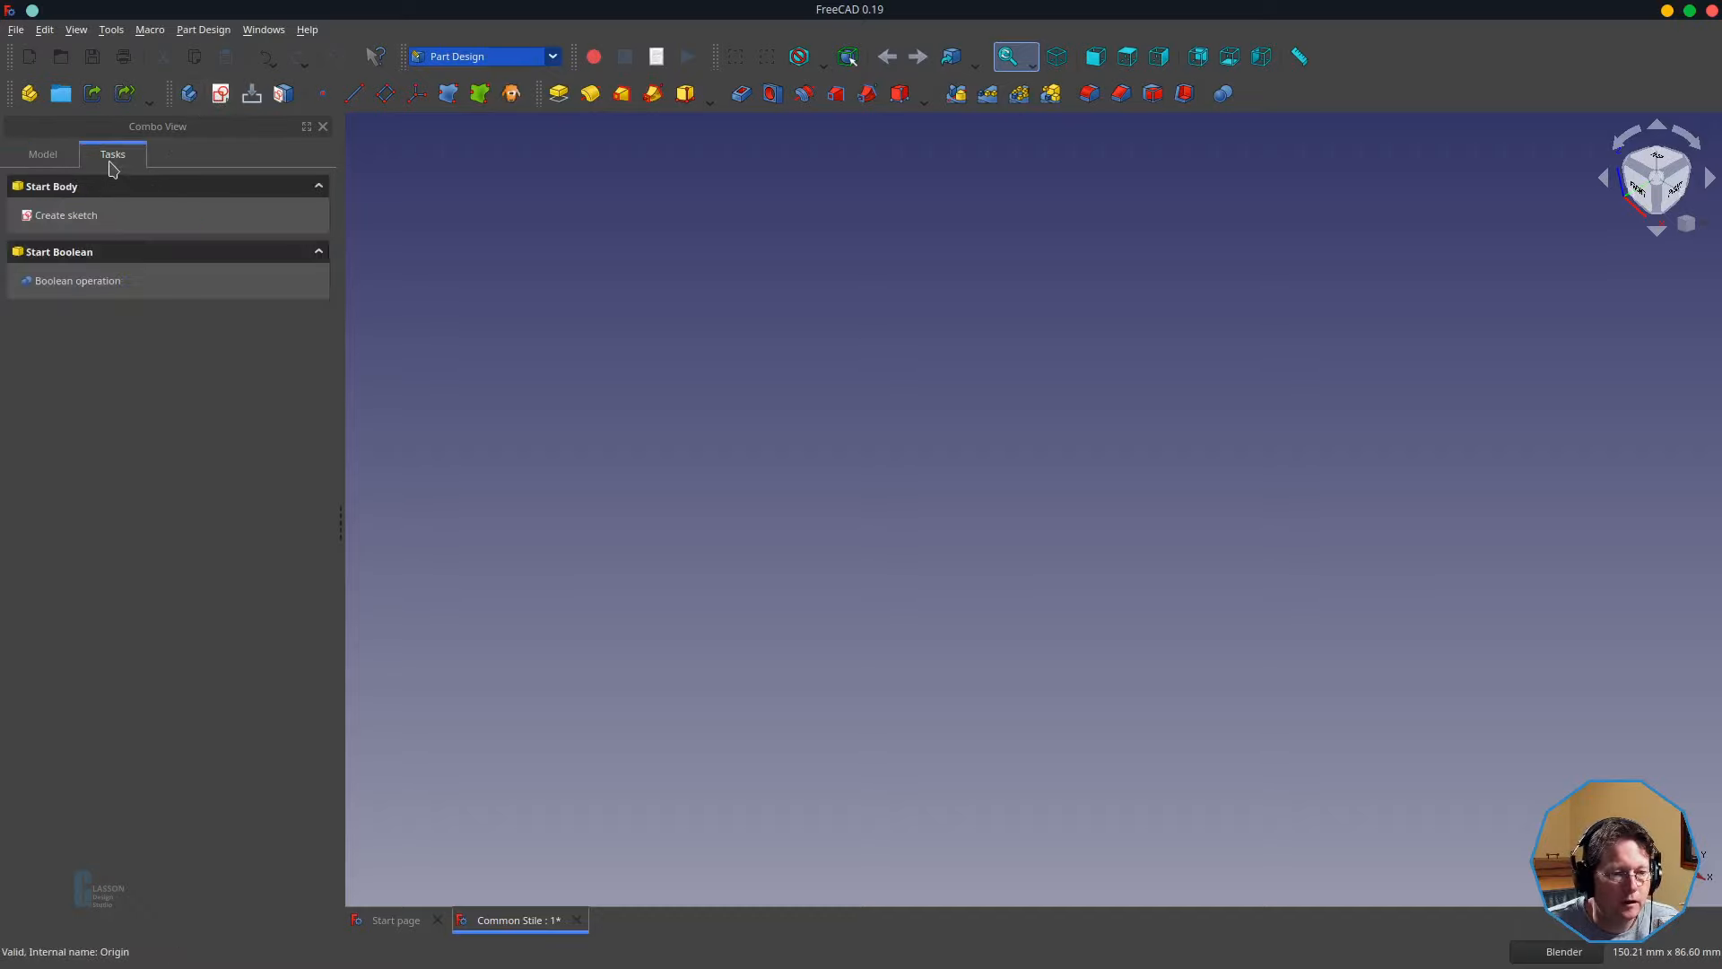
left_click(67, 216)
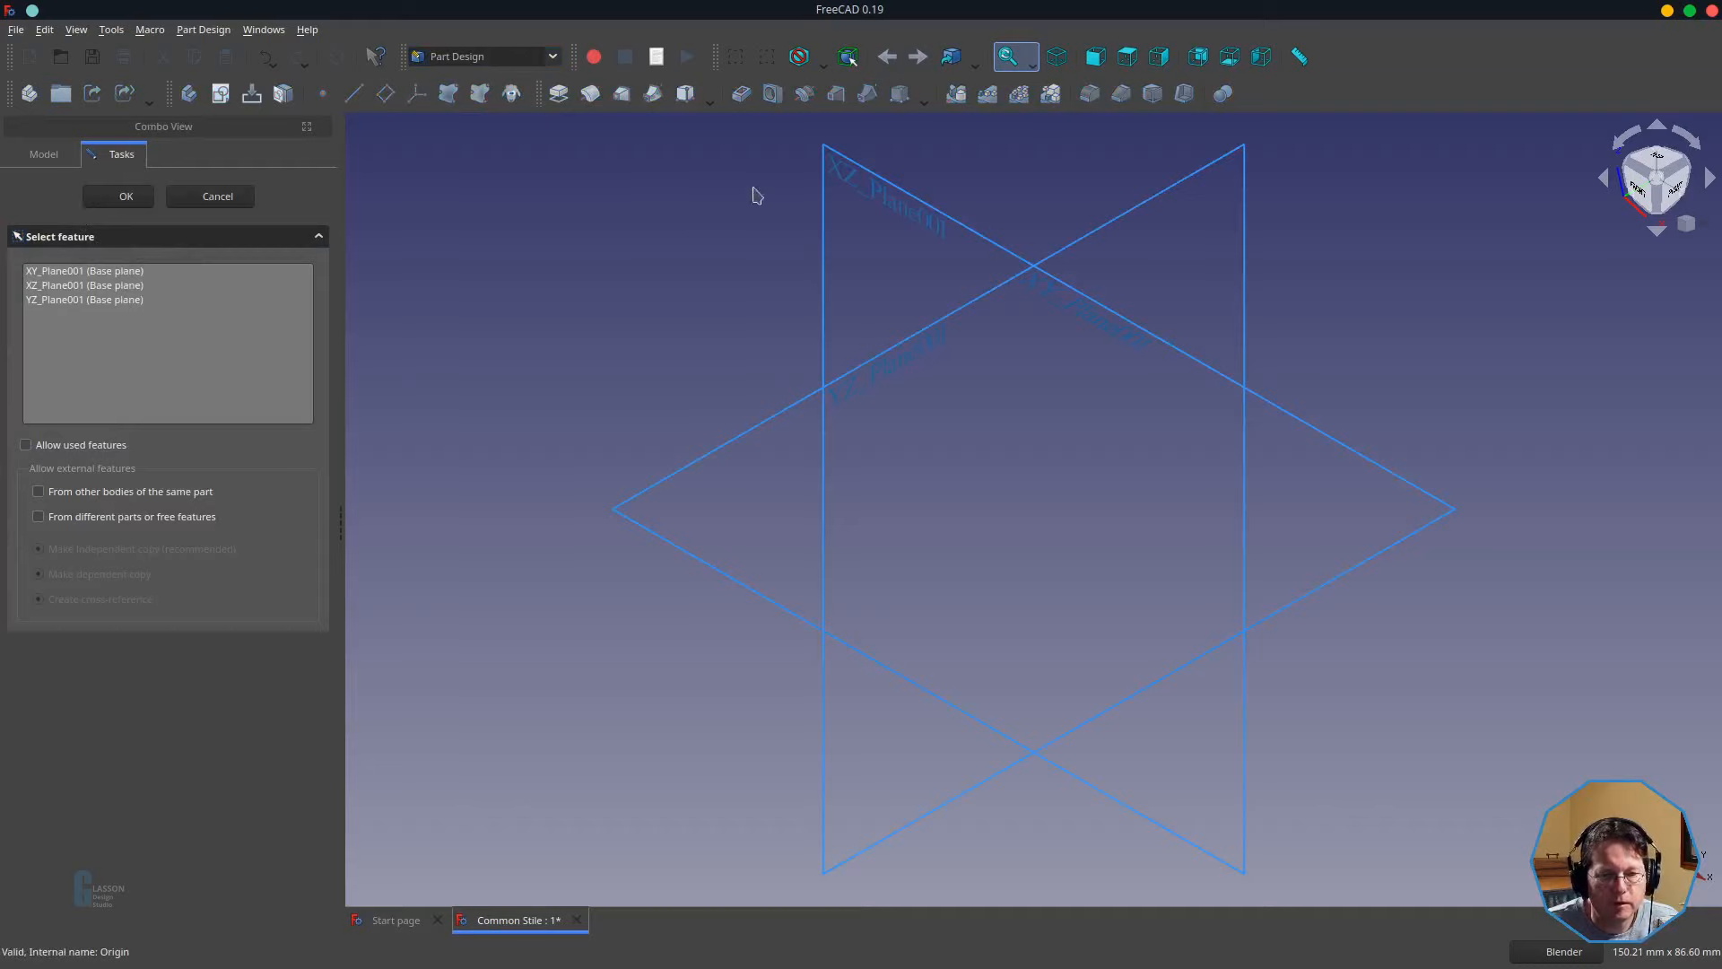
left_click(887, 201)
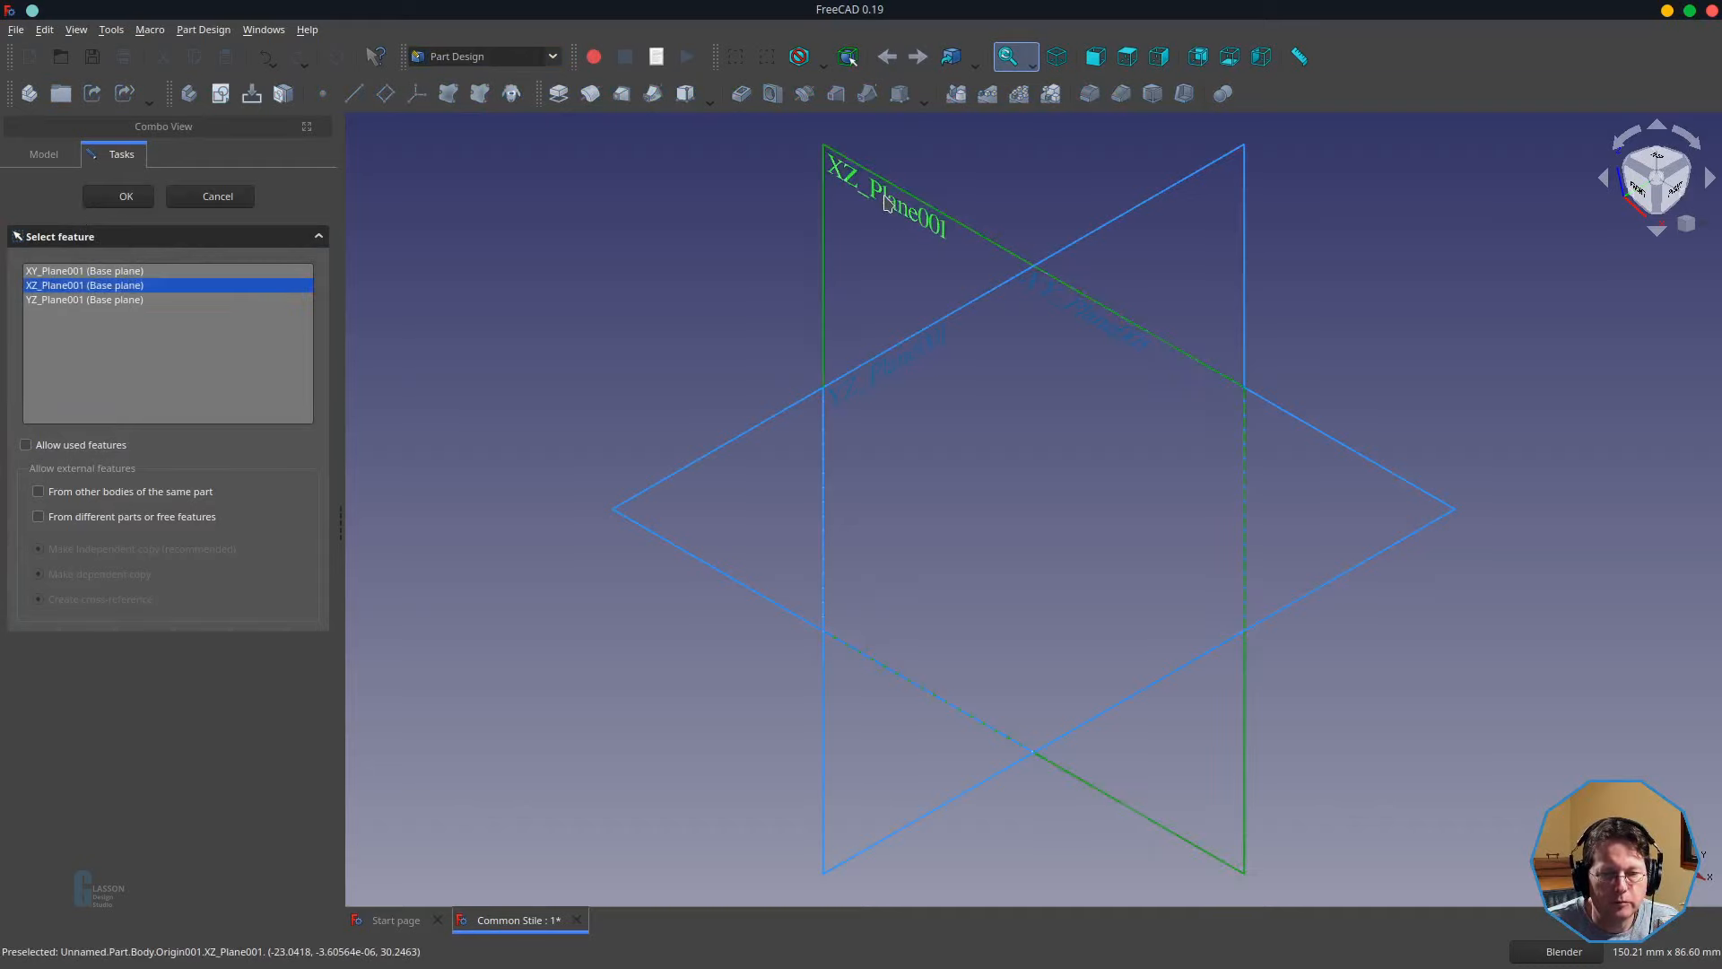
left_click(127, 197)
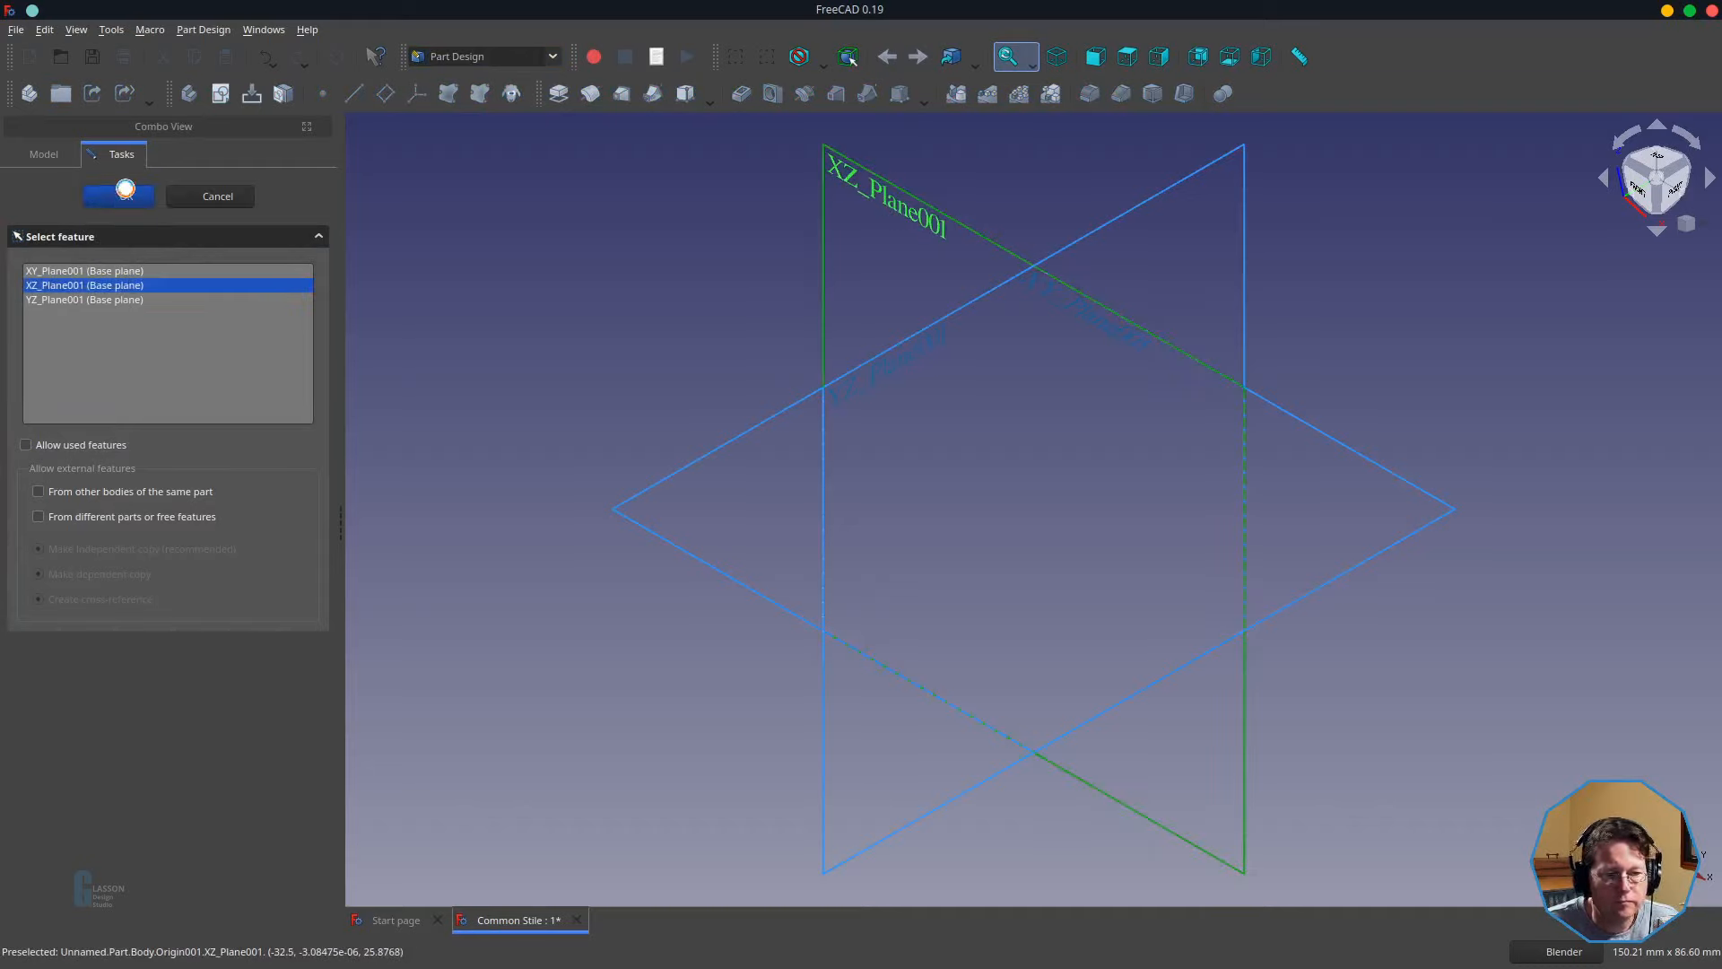
- Sketch an upright rectangle about 200 mm tall around the origin, enclosing the centre point
scroll(1030, 482, "down", 4)
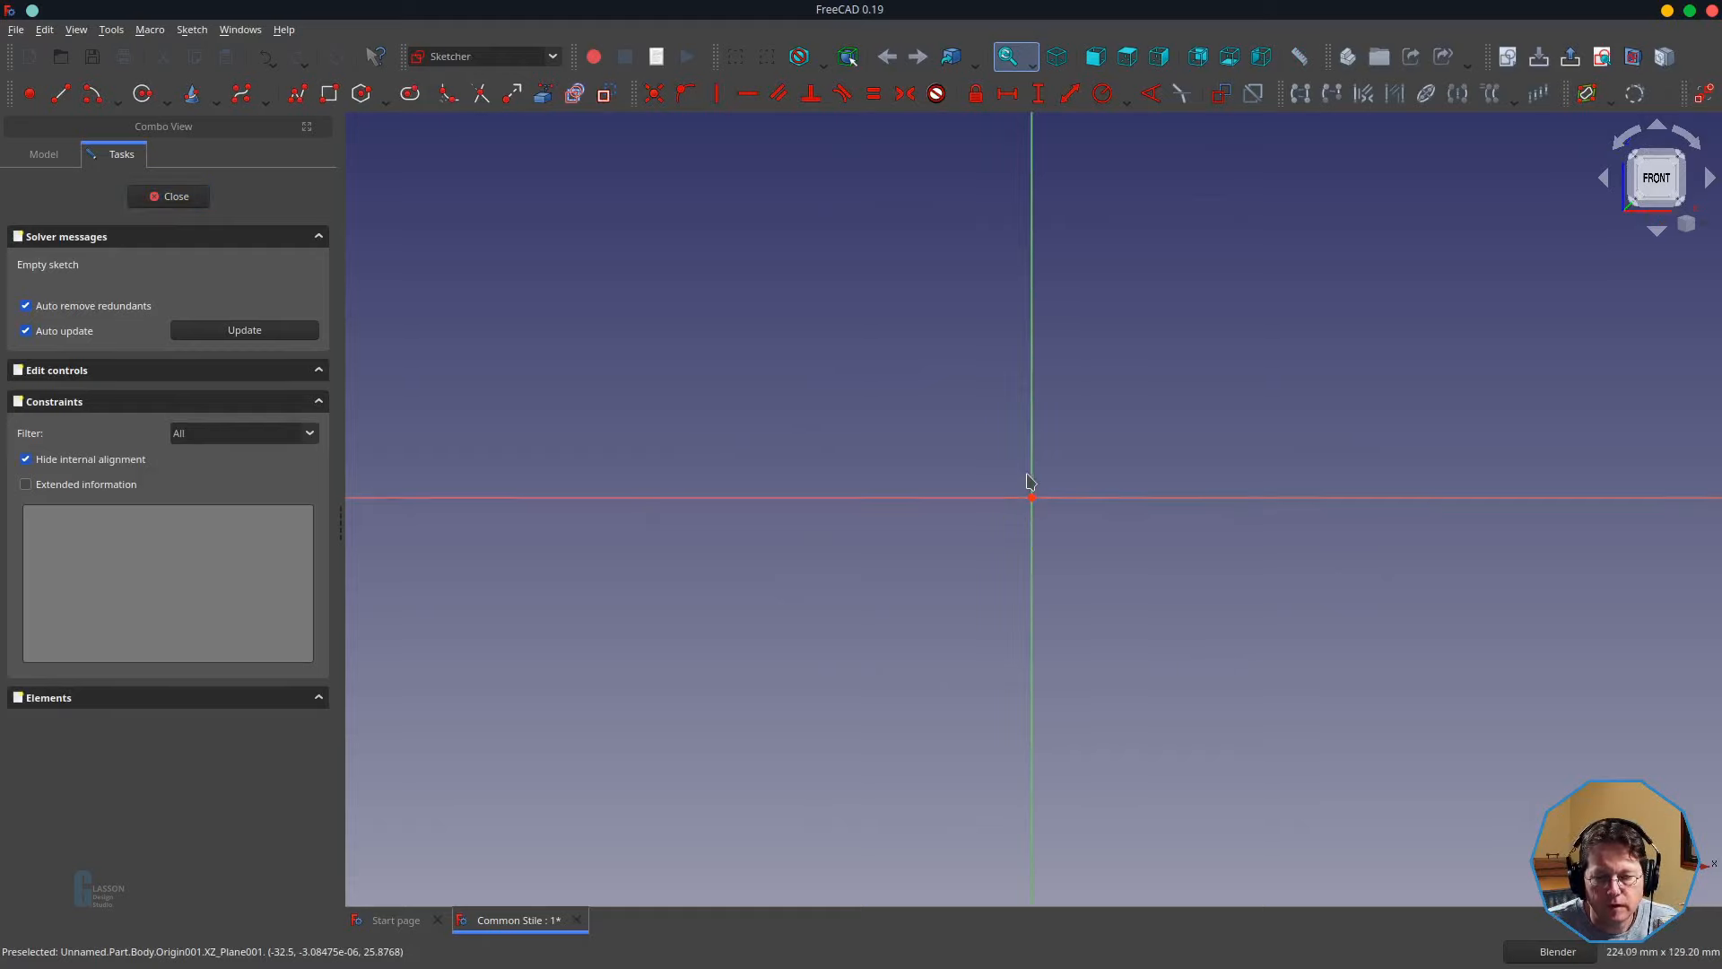
scroll(1030, 482, "down", 5)
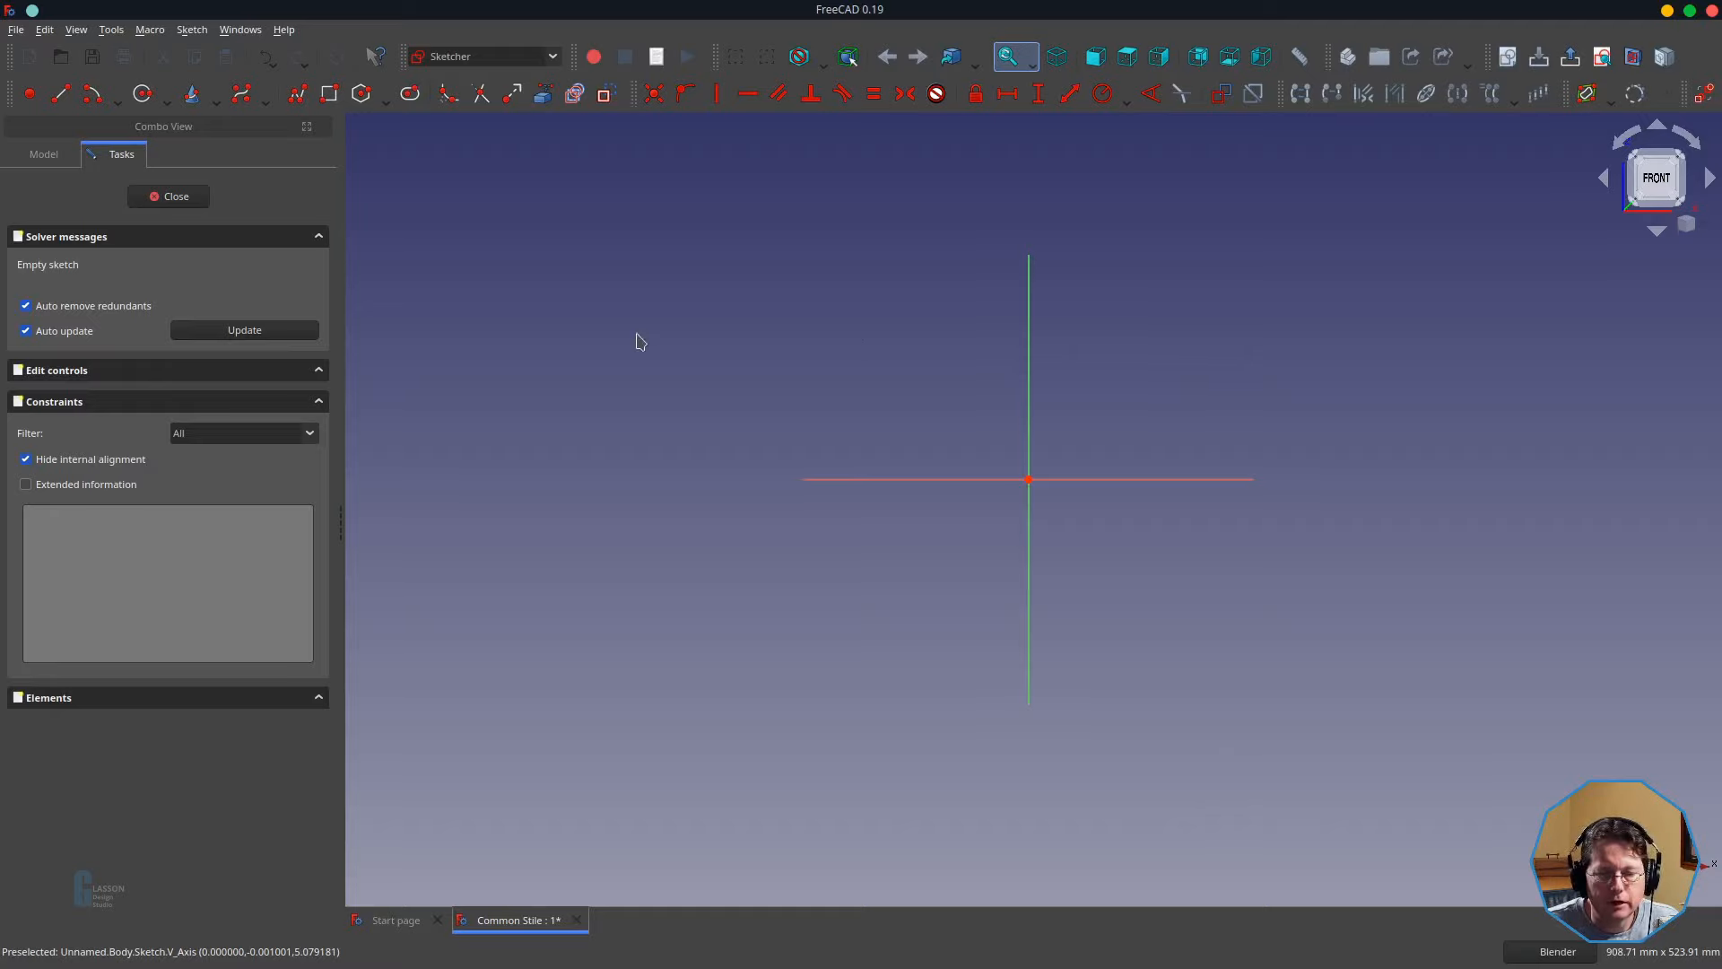
left_click(329, 93)
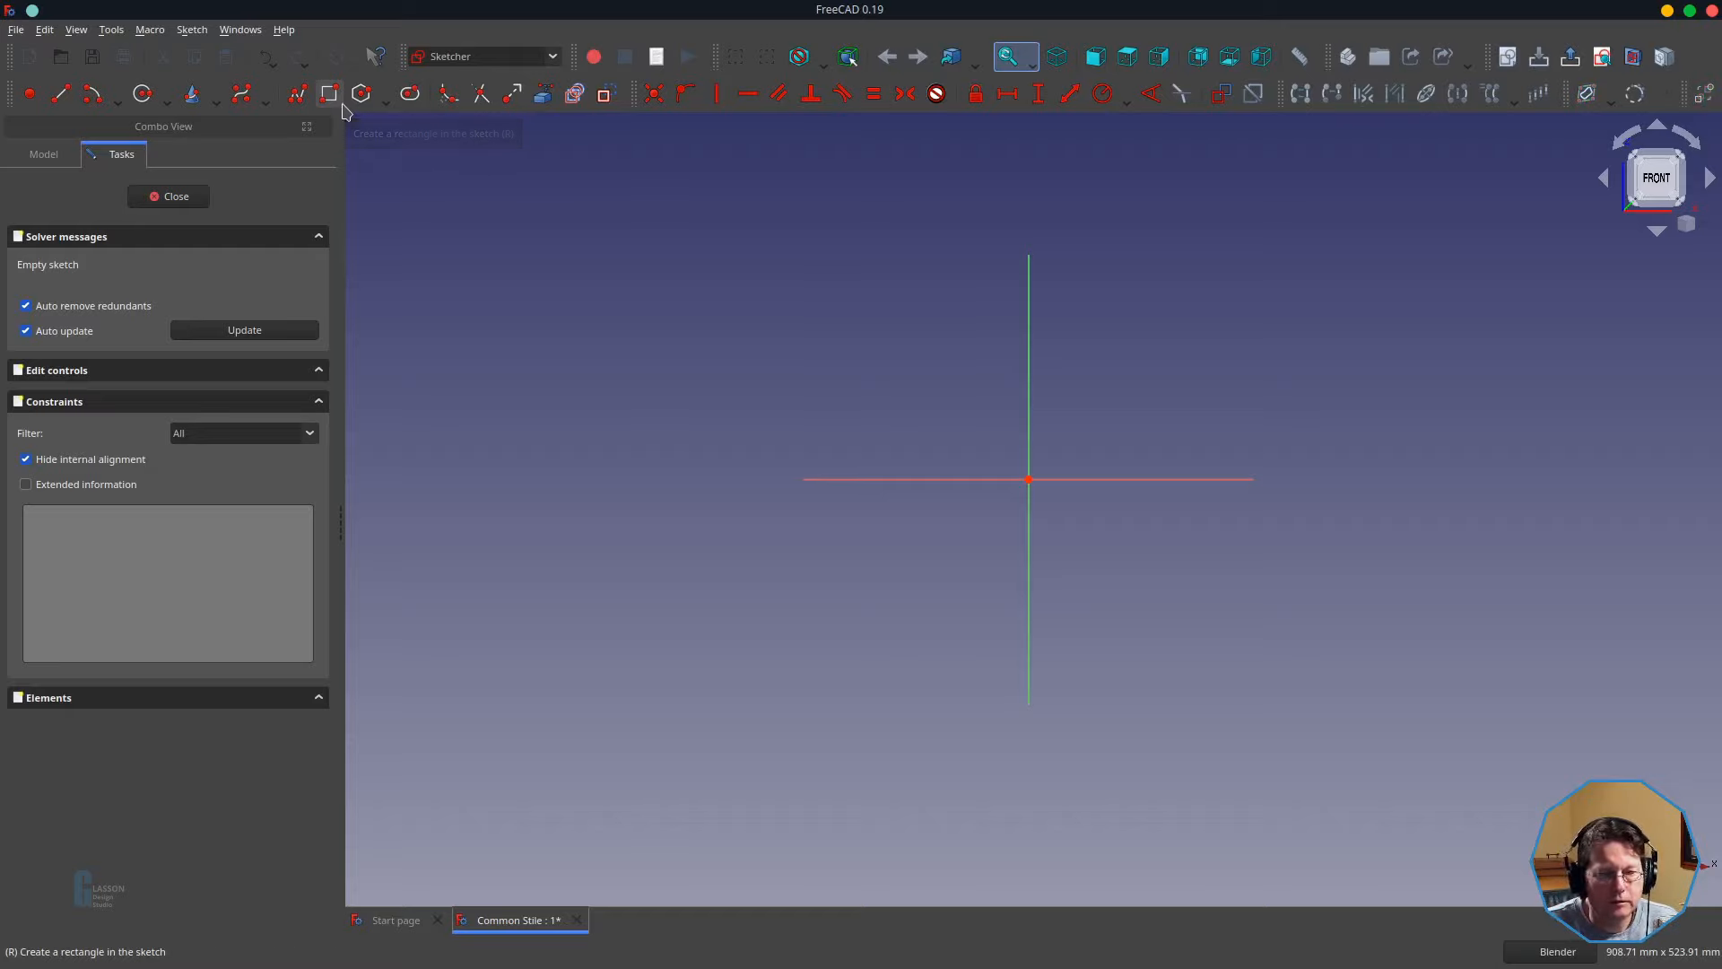
left_click(913, 335)
left_click(1137, 647)
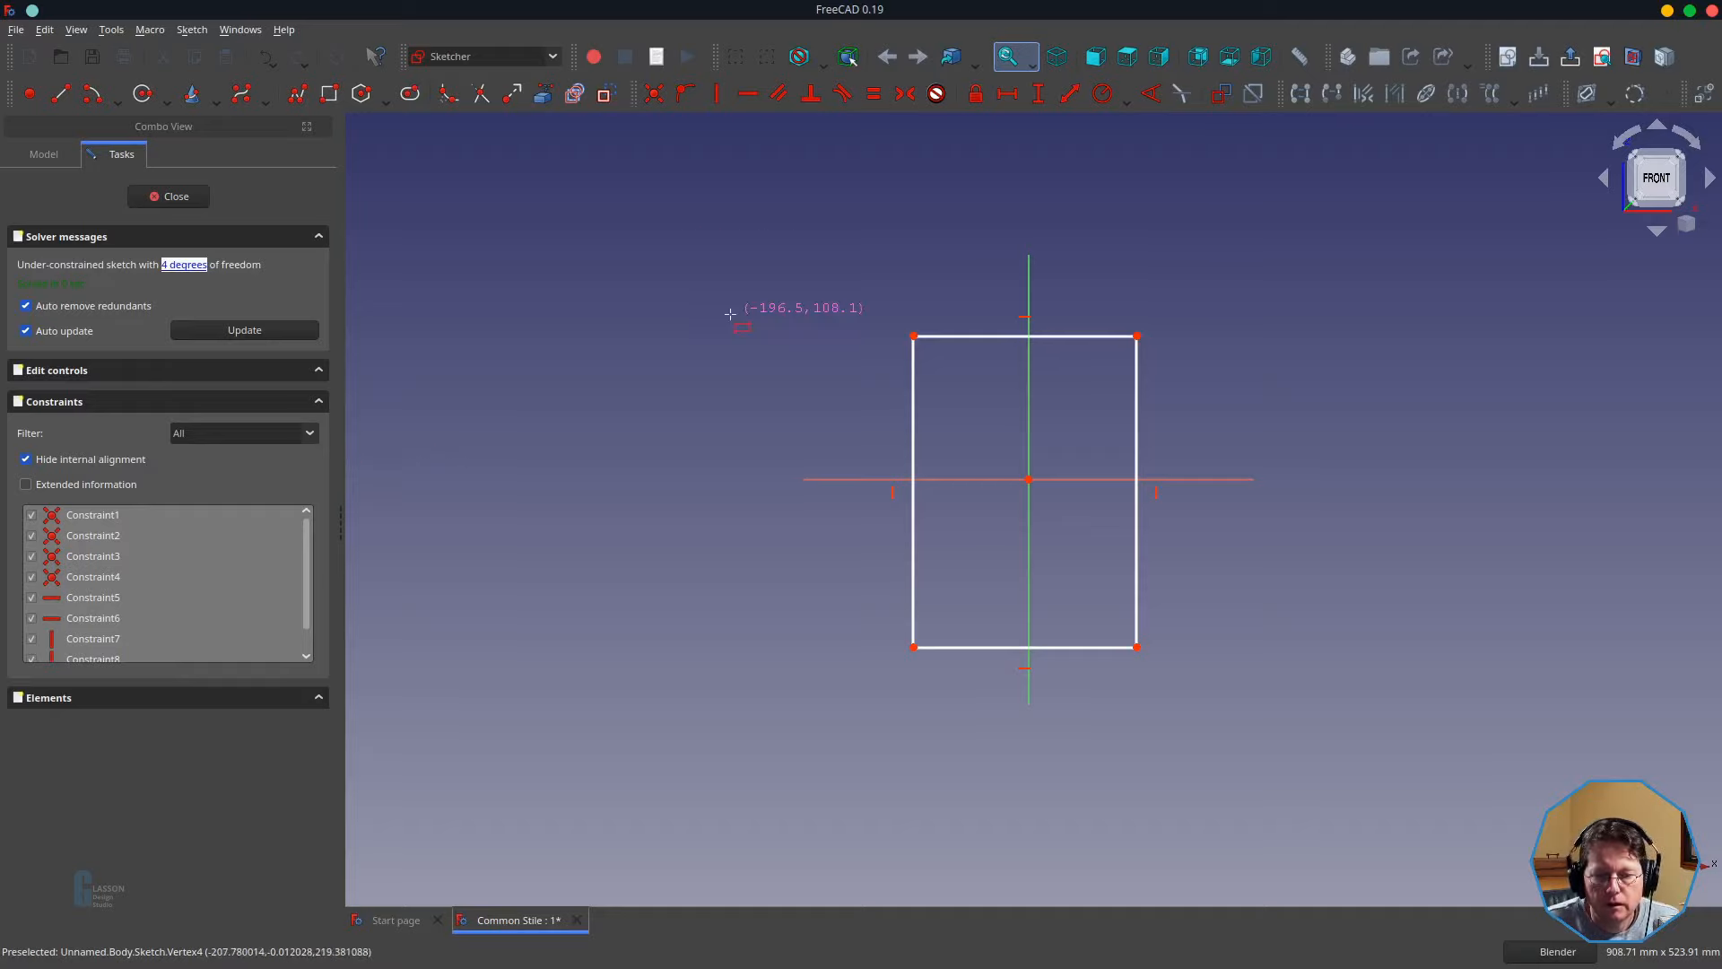
key("Escape")
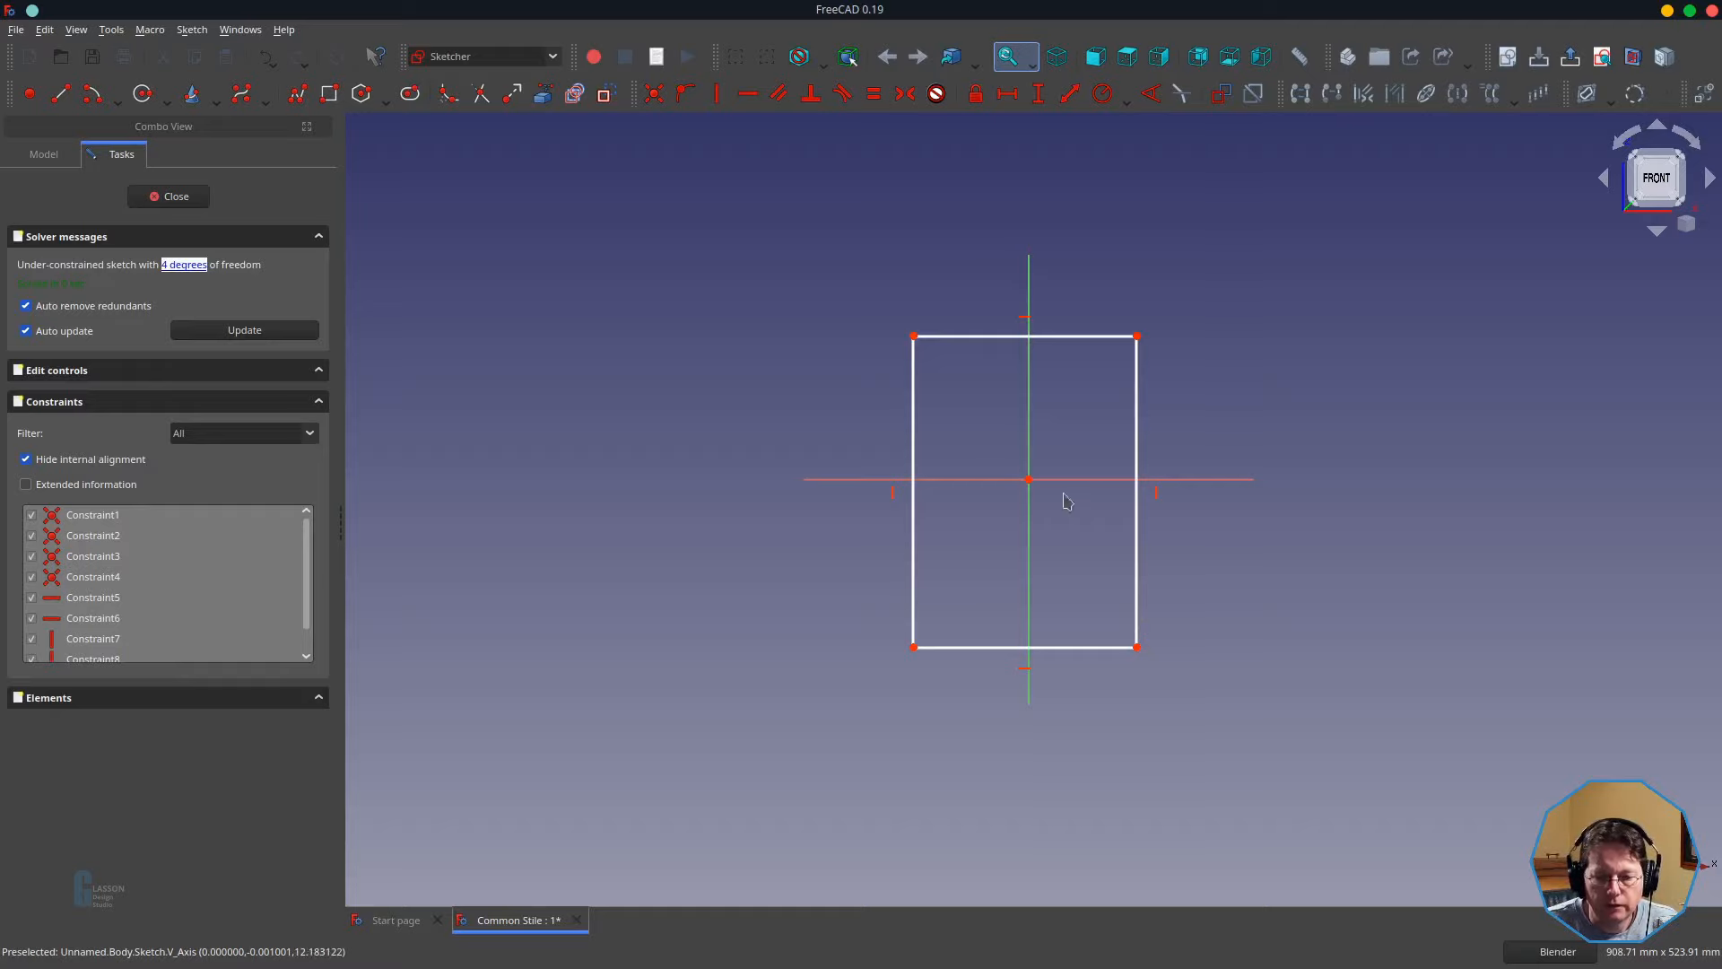
- Constrain the rectangle's upper-left and lower-right corners to be symmetric about the origin
left_click(1029, 453)
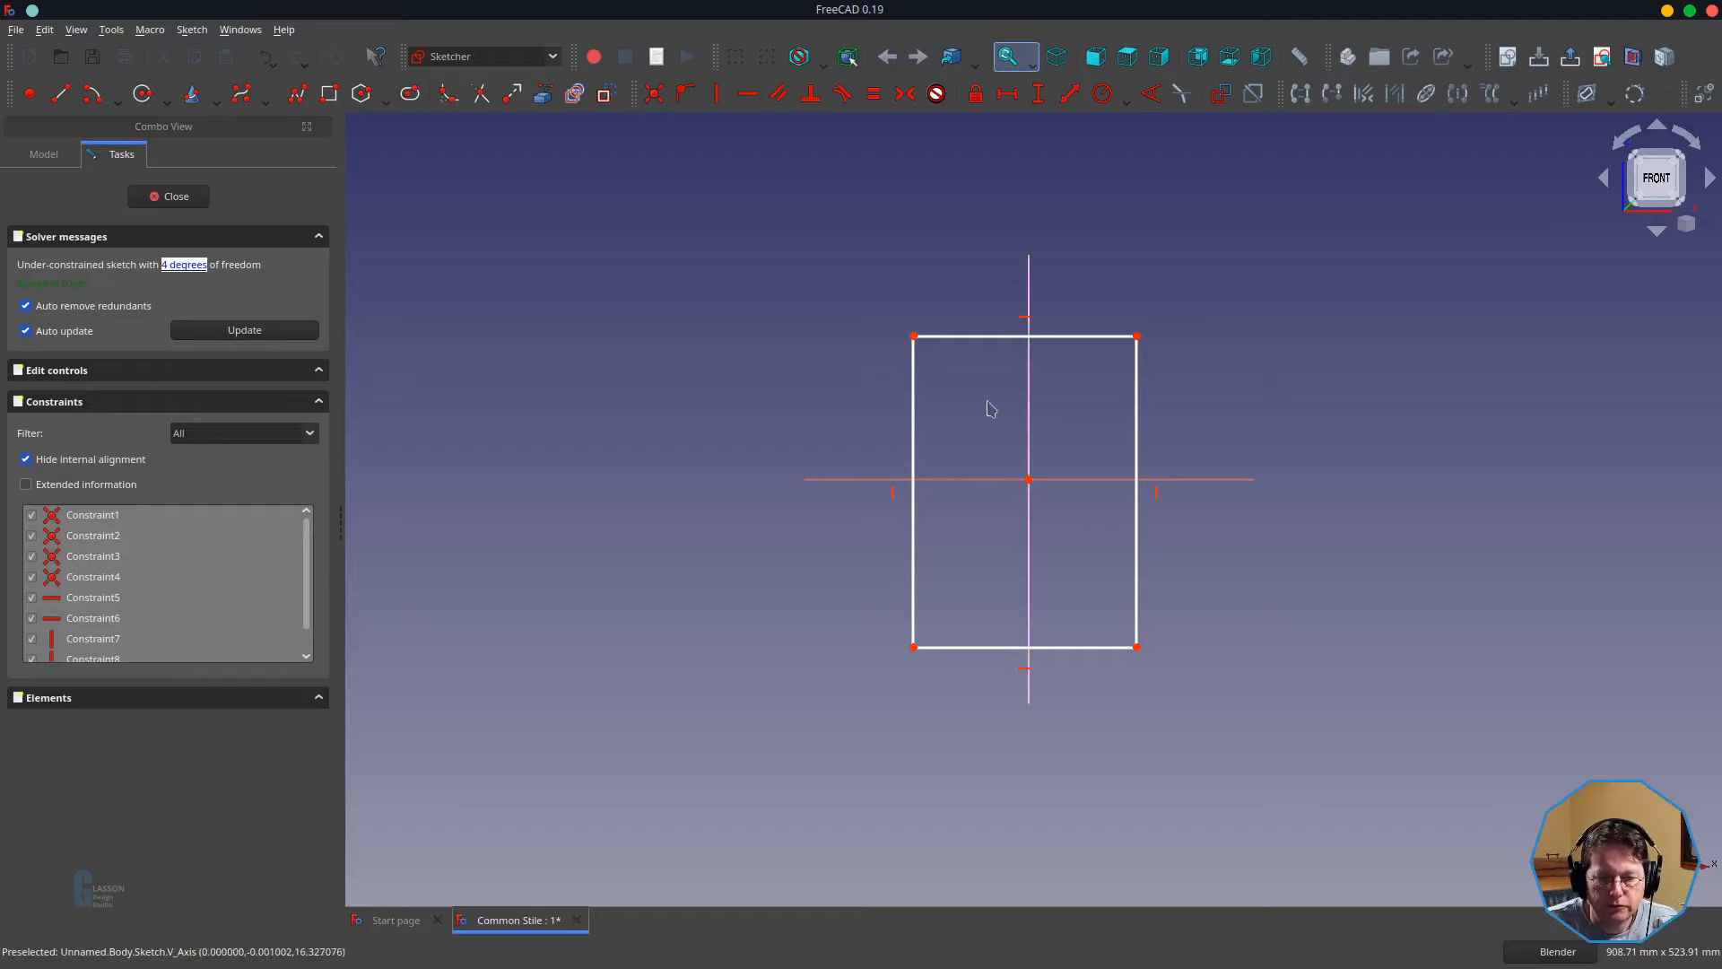
left_click(914, 336)
left_click(1137, 647)
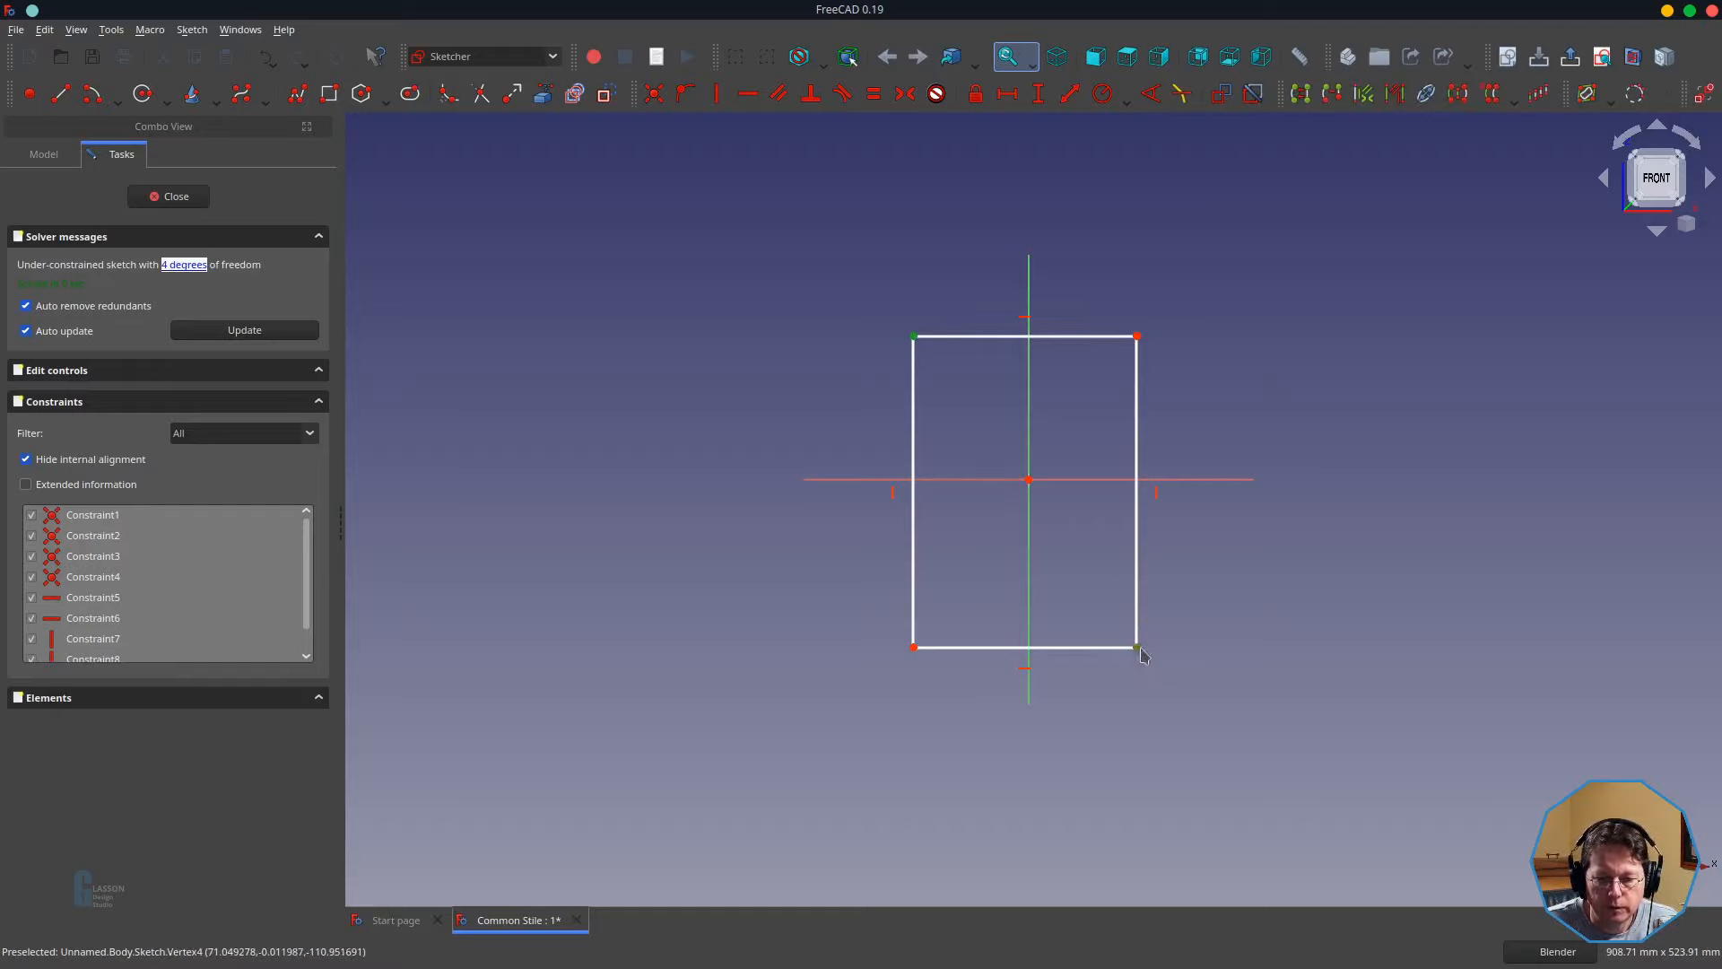
left_click(1029, 480)
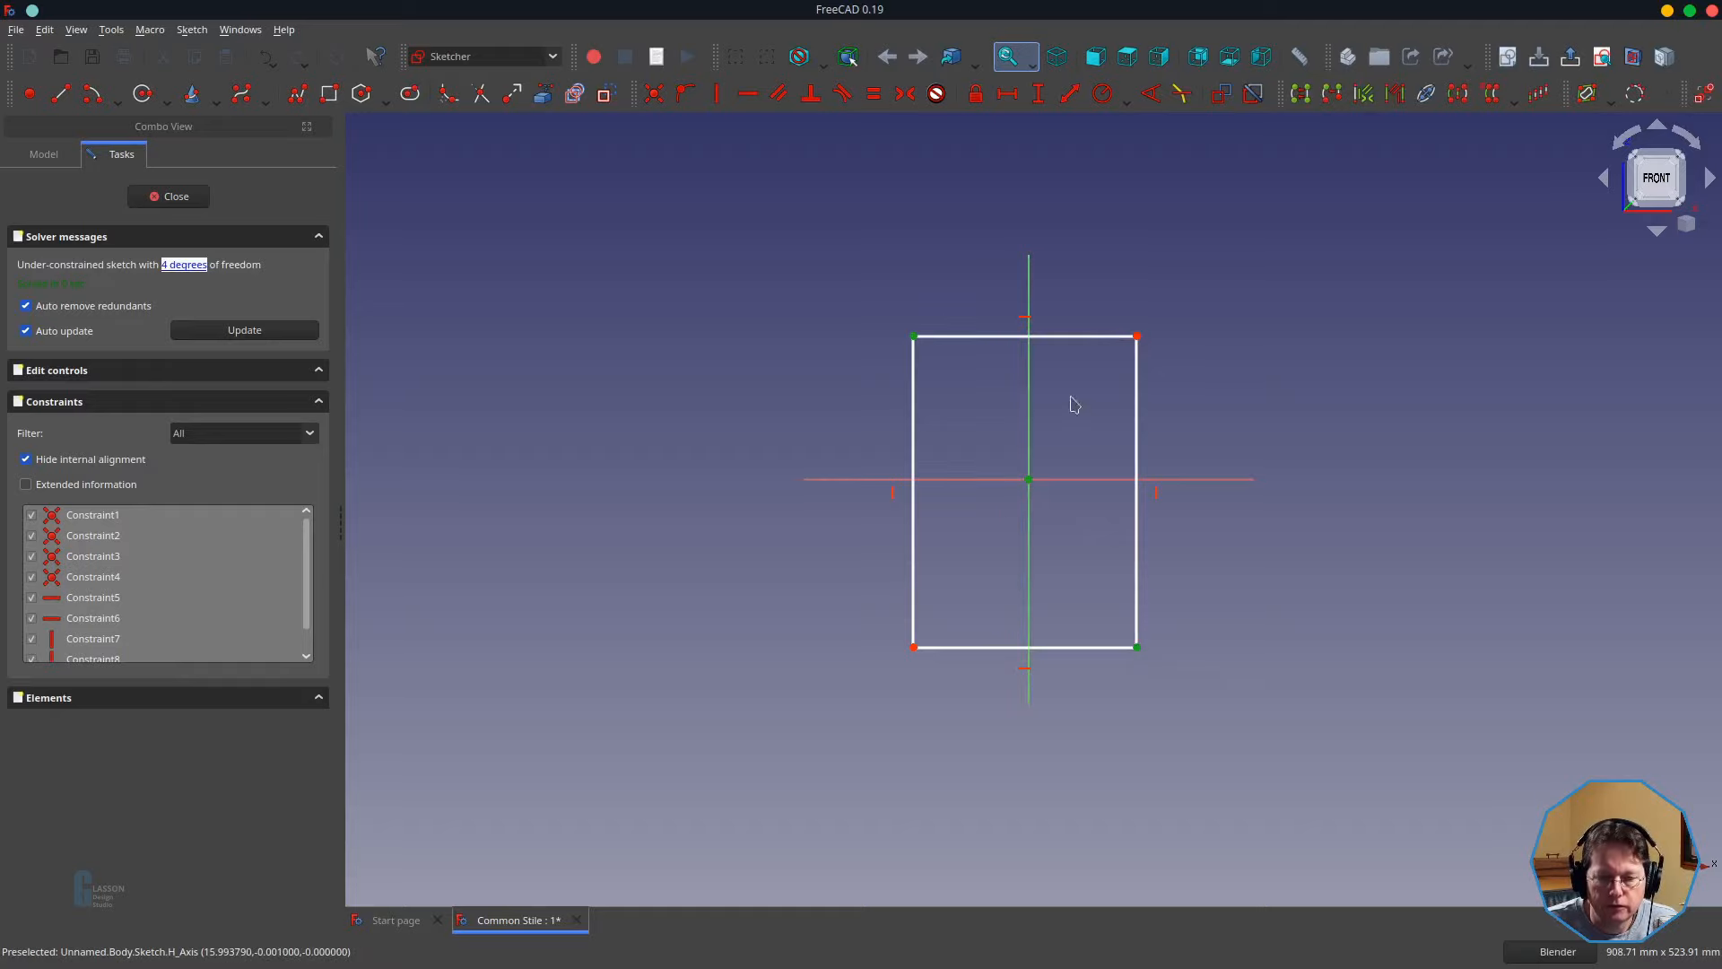
left_click(906, 94)
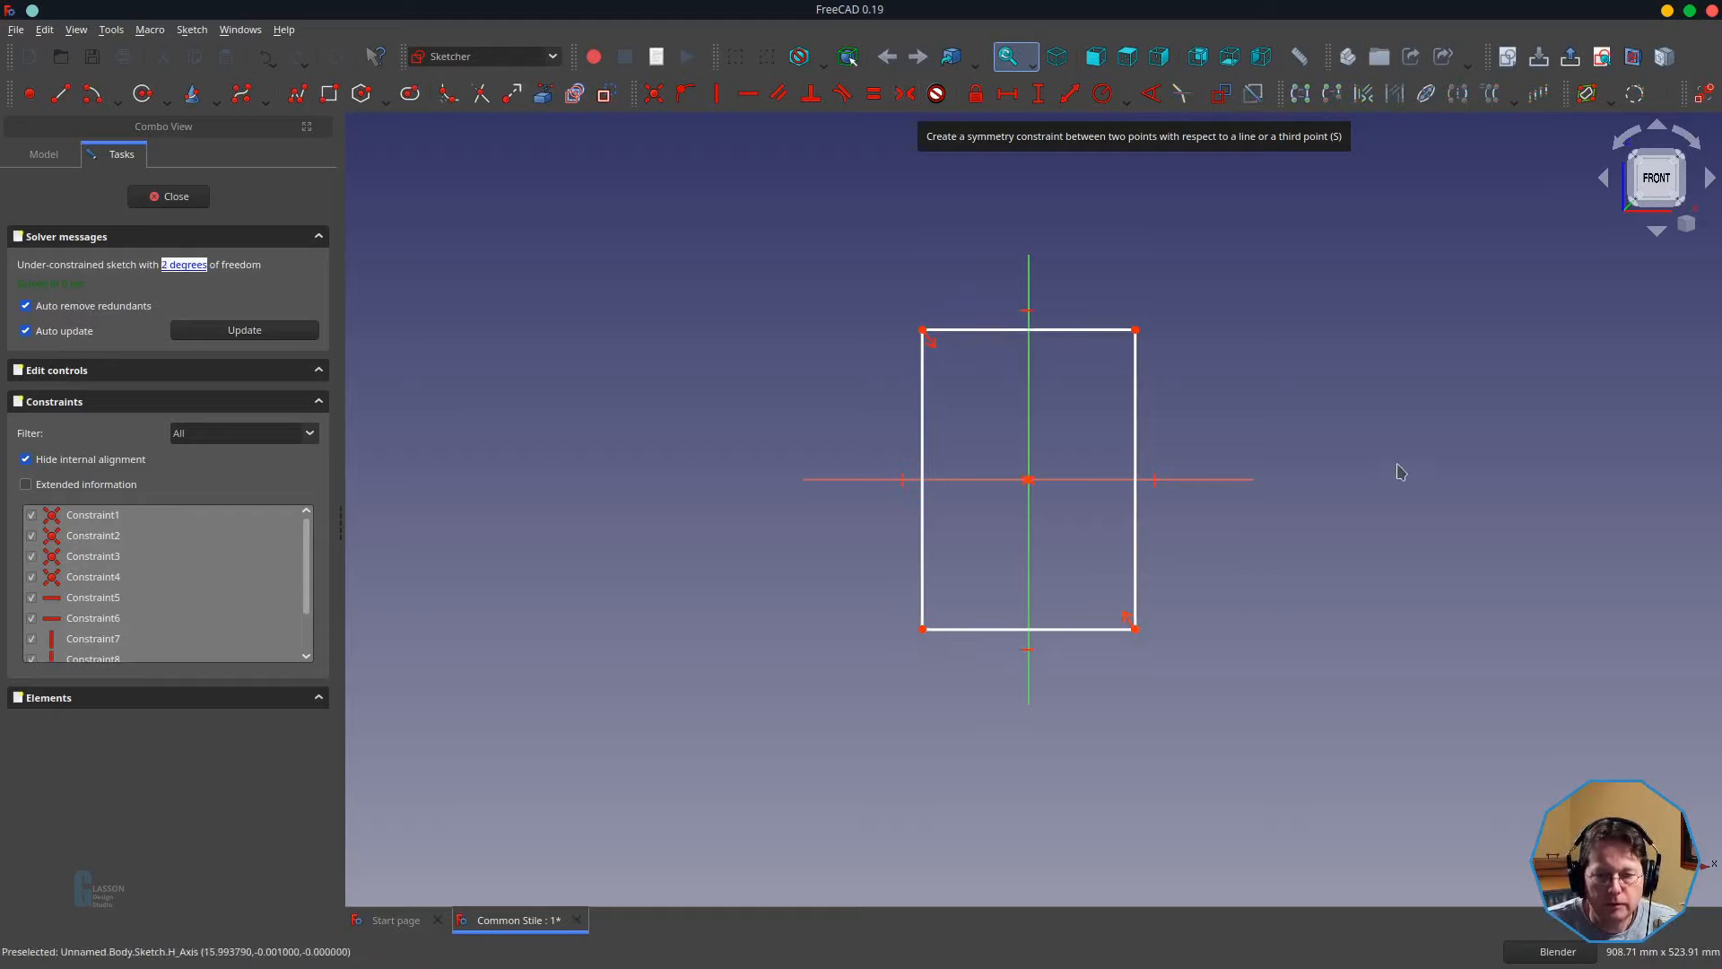
- Constrain the rectangle's vertical length to the expression Spreadsheet.s_stileLength and place the dimension outside the profile, beside its right edge
left_click(1137, 413)
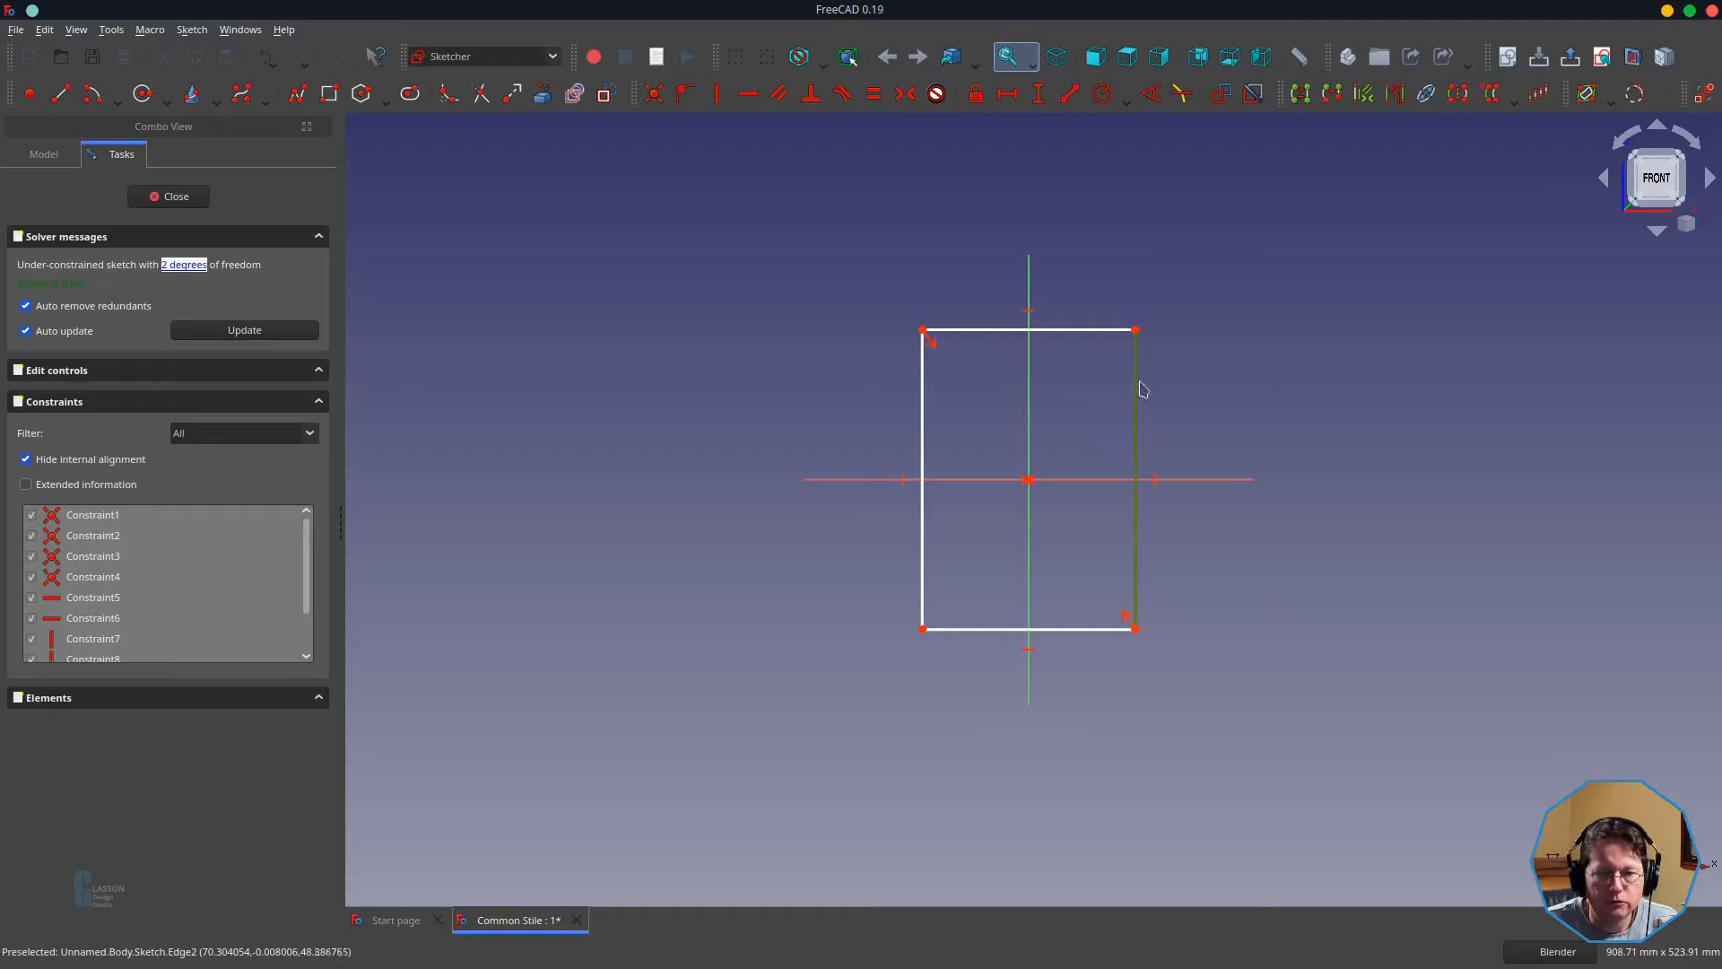
left_click(1038, 95)
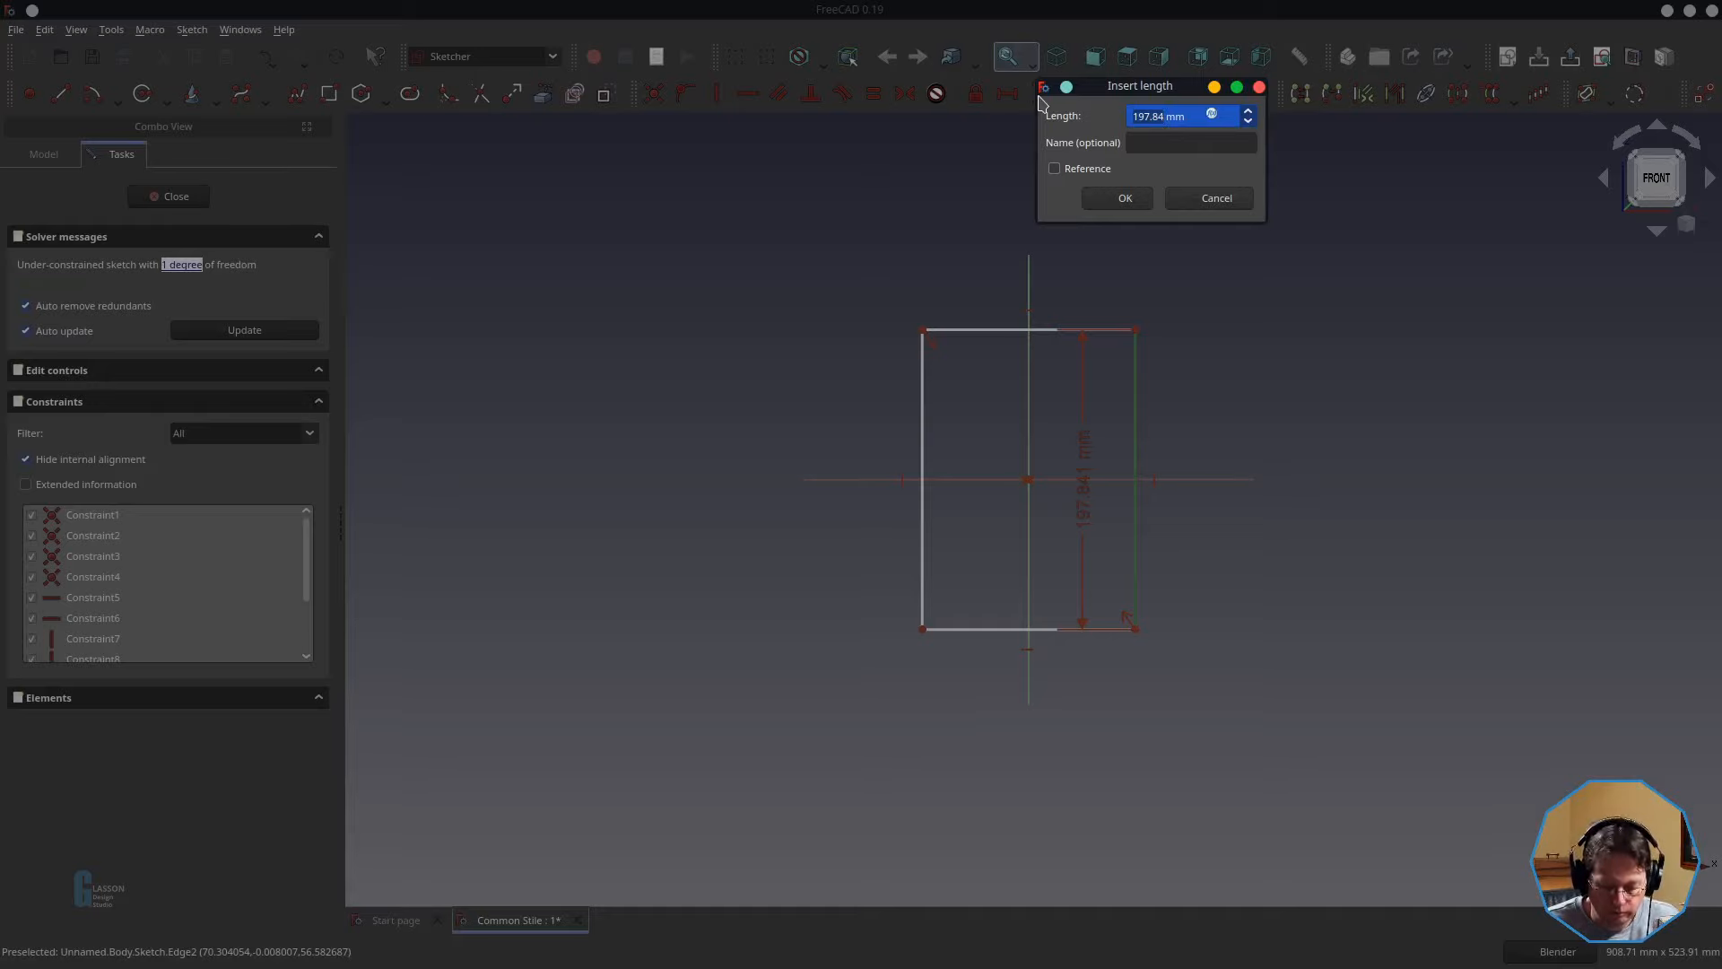
left_click(1212, 114)
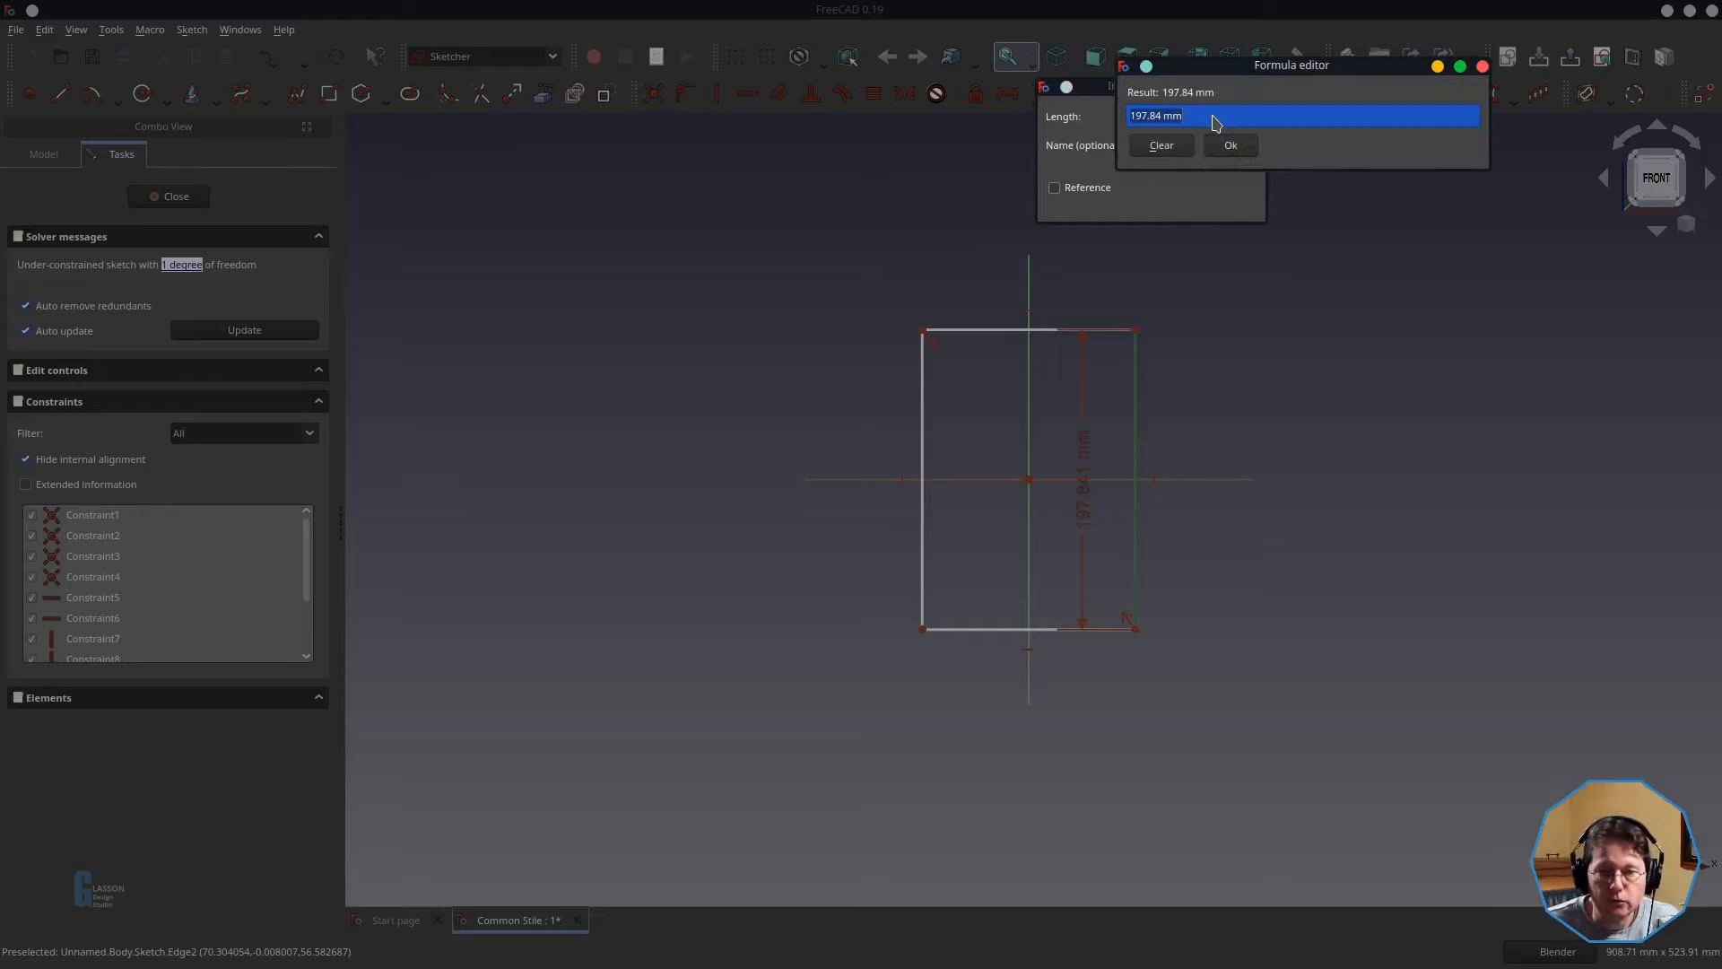
type("sp")
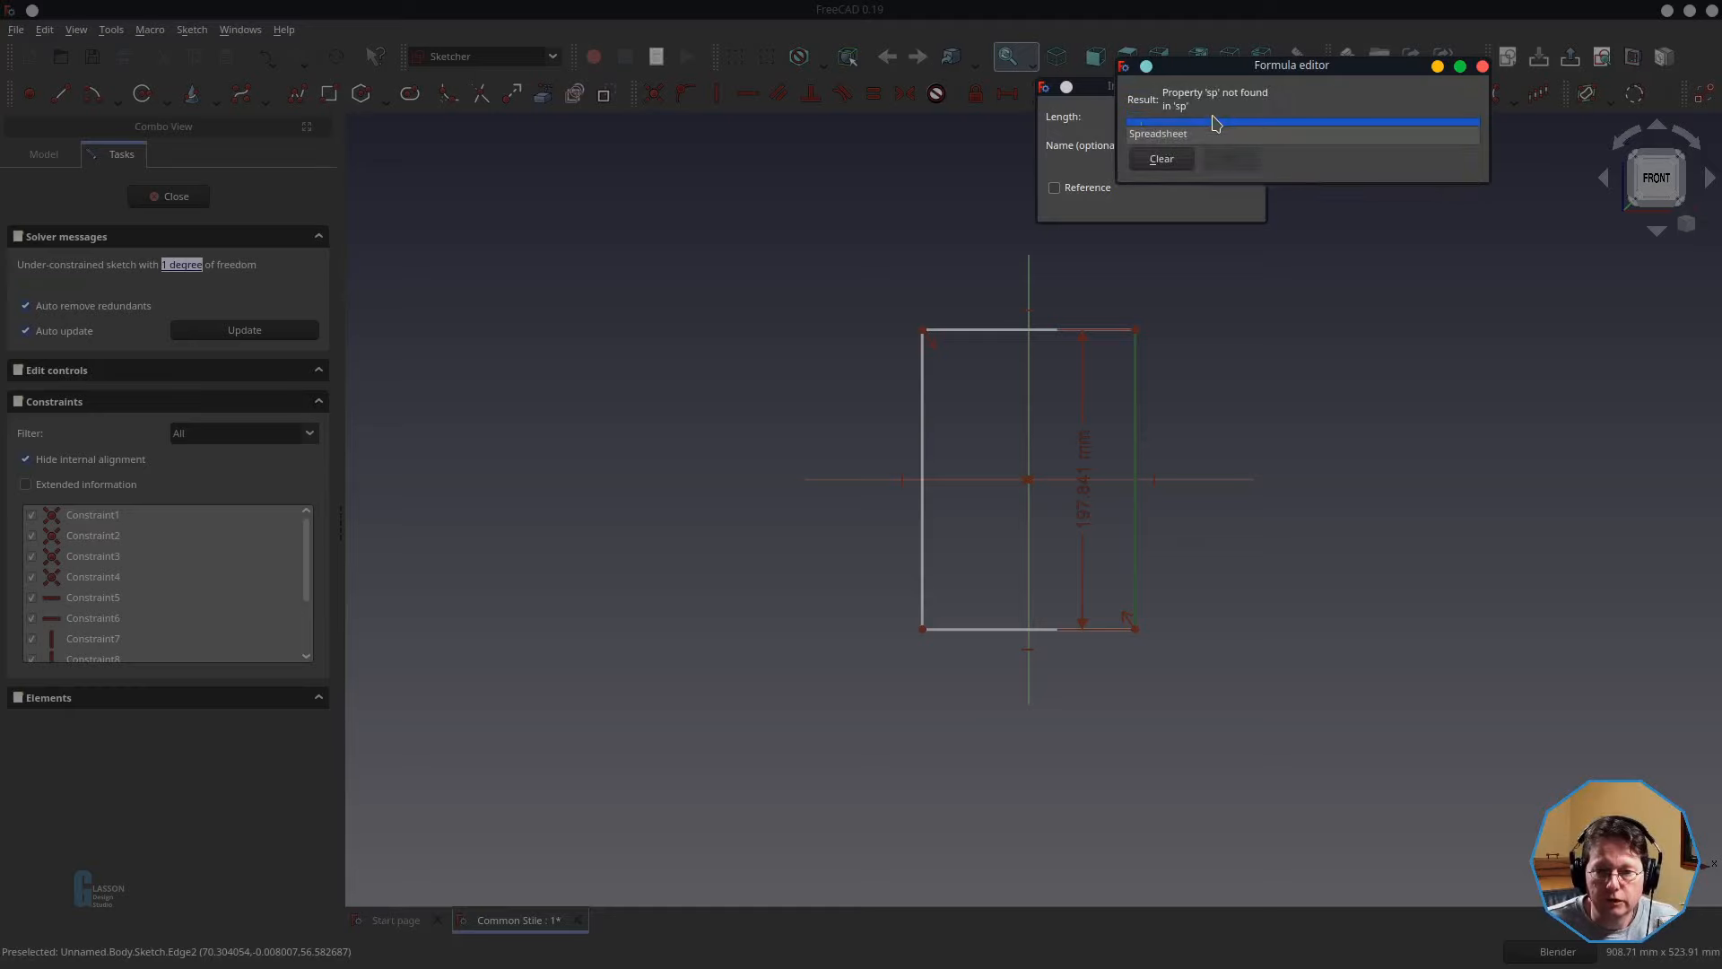
type("r")
key("Down")
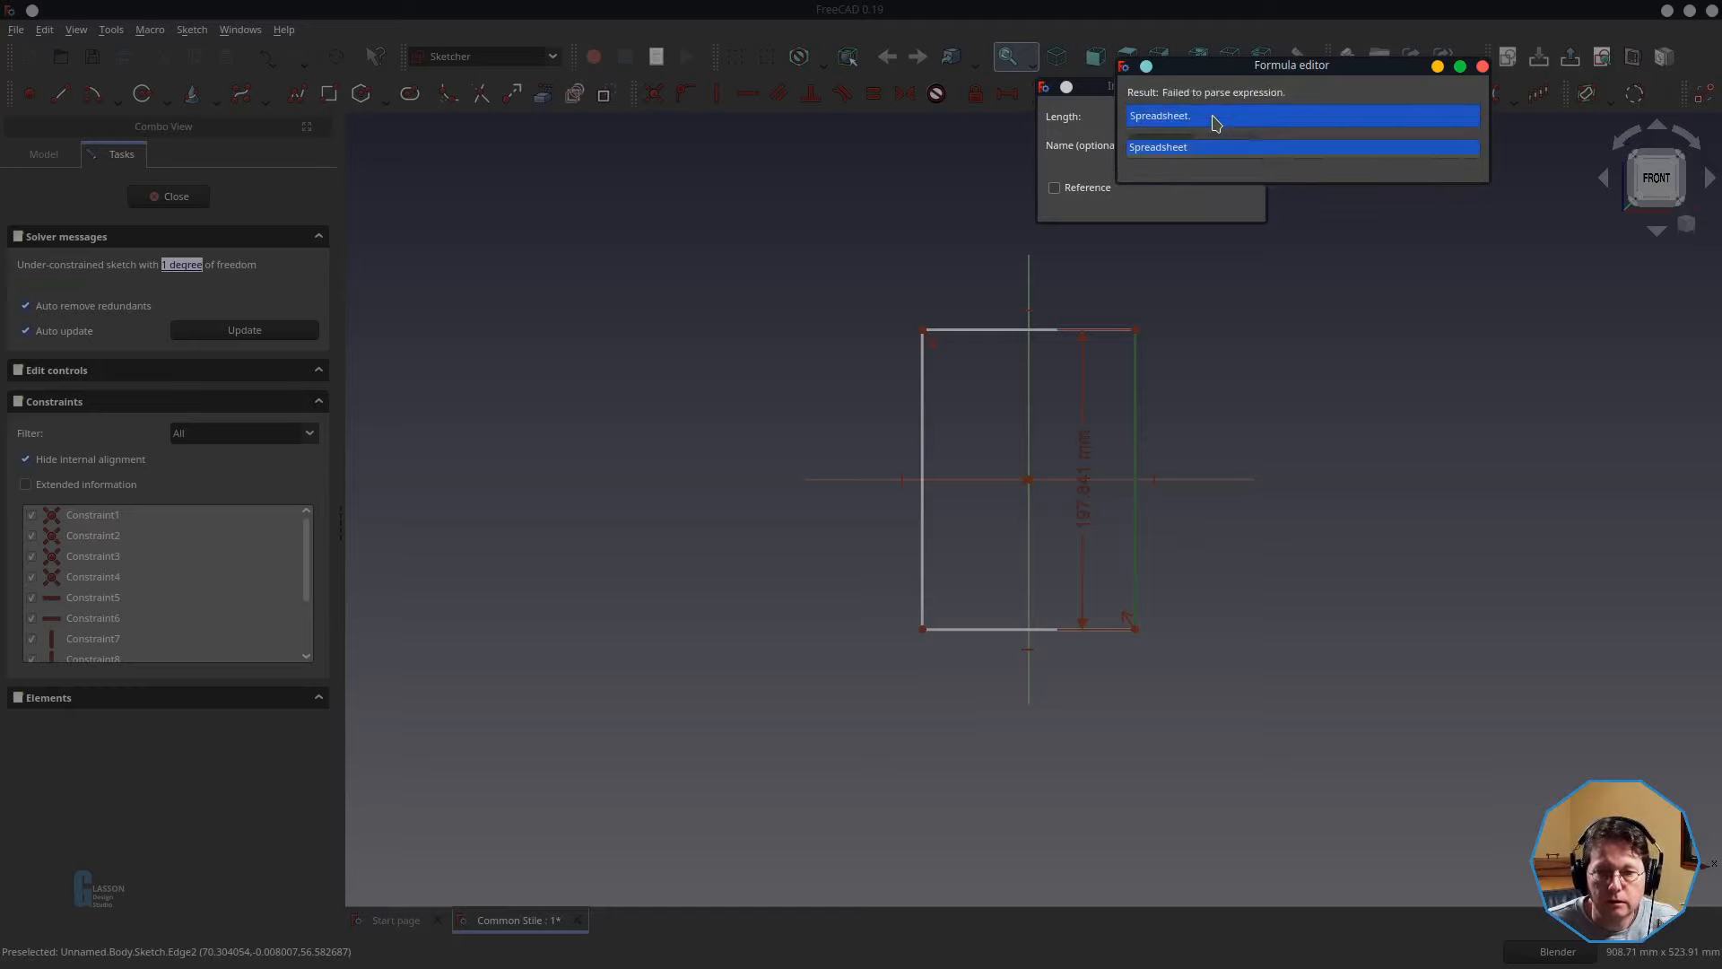
type("s_stile")
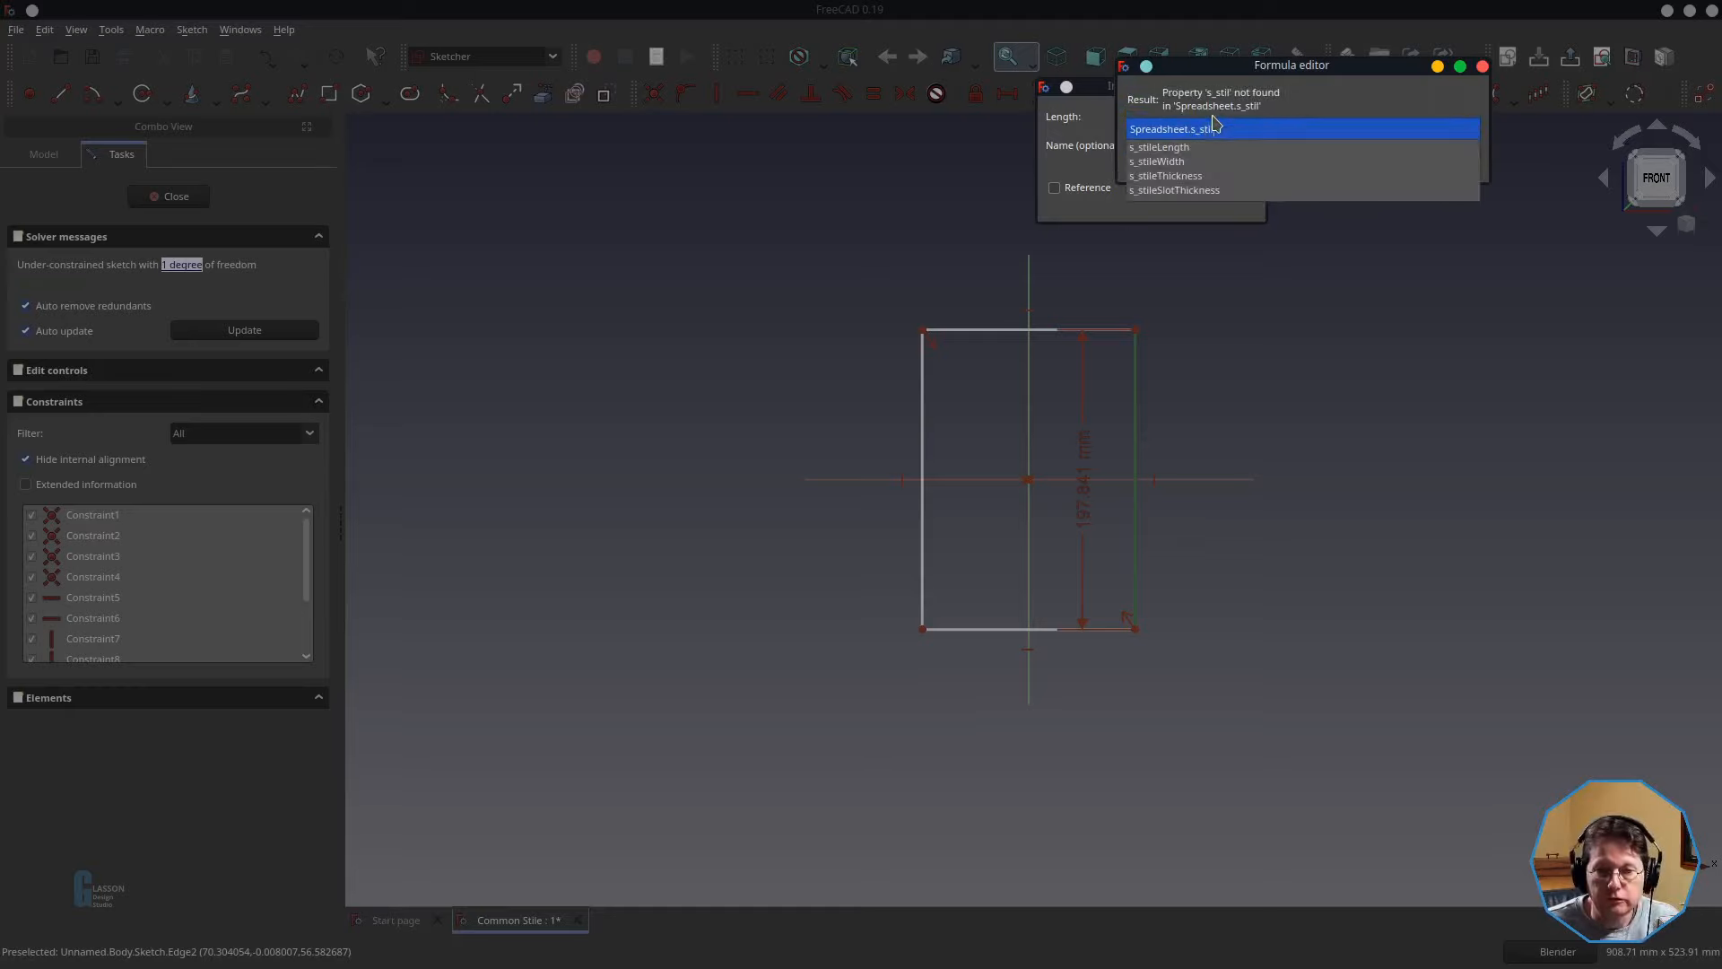
key("Down")
key("Return")
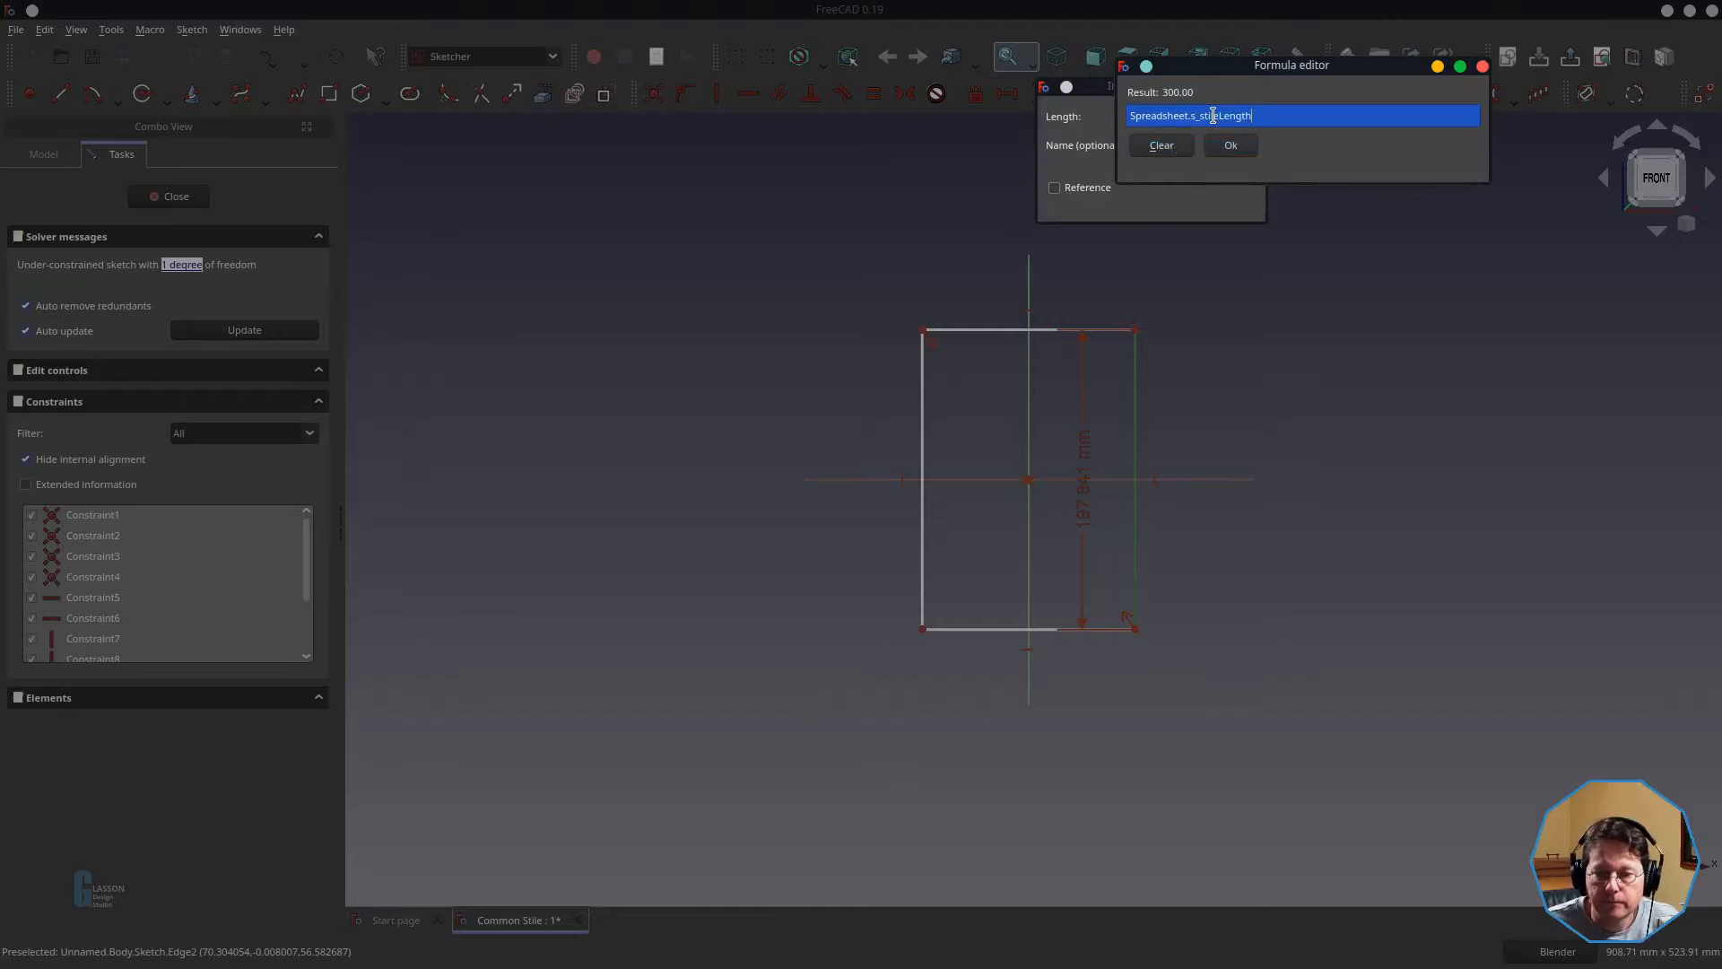
left_click(1229, 145)
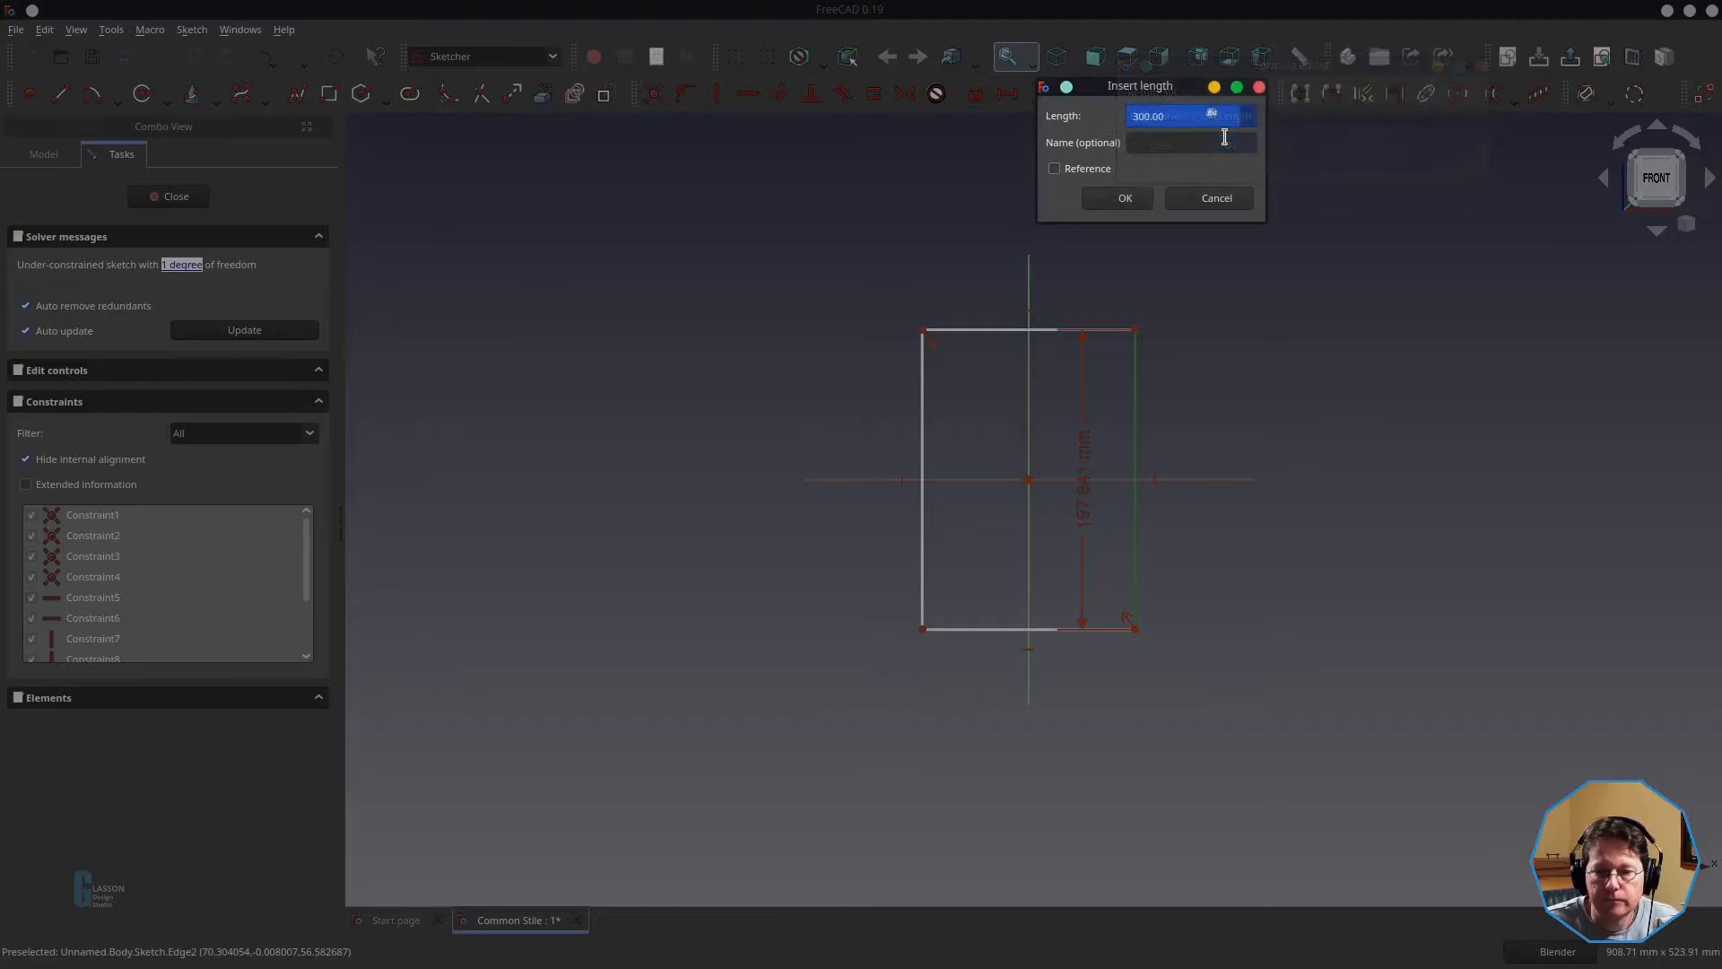
left_click(1129, 201)
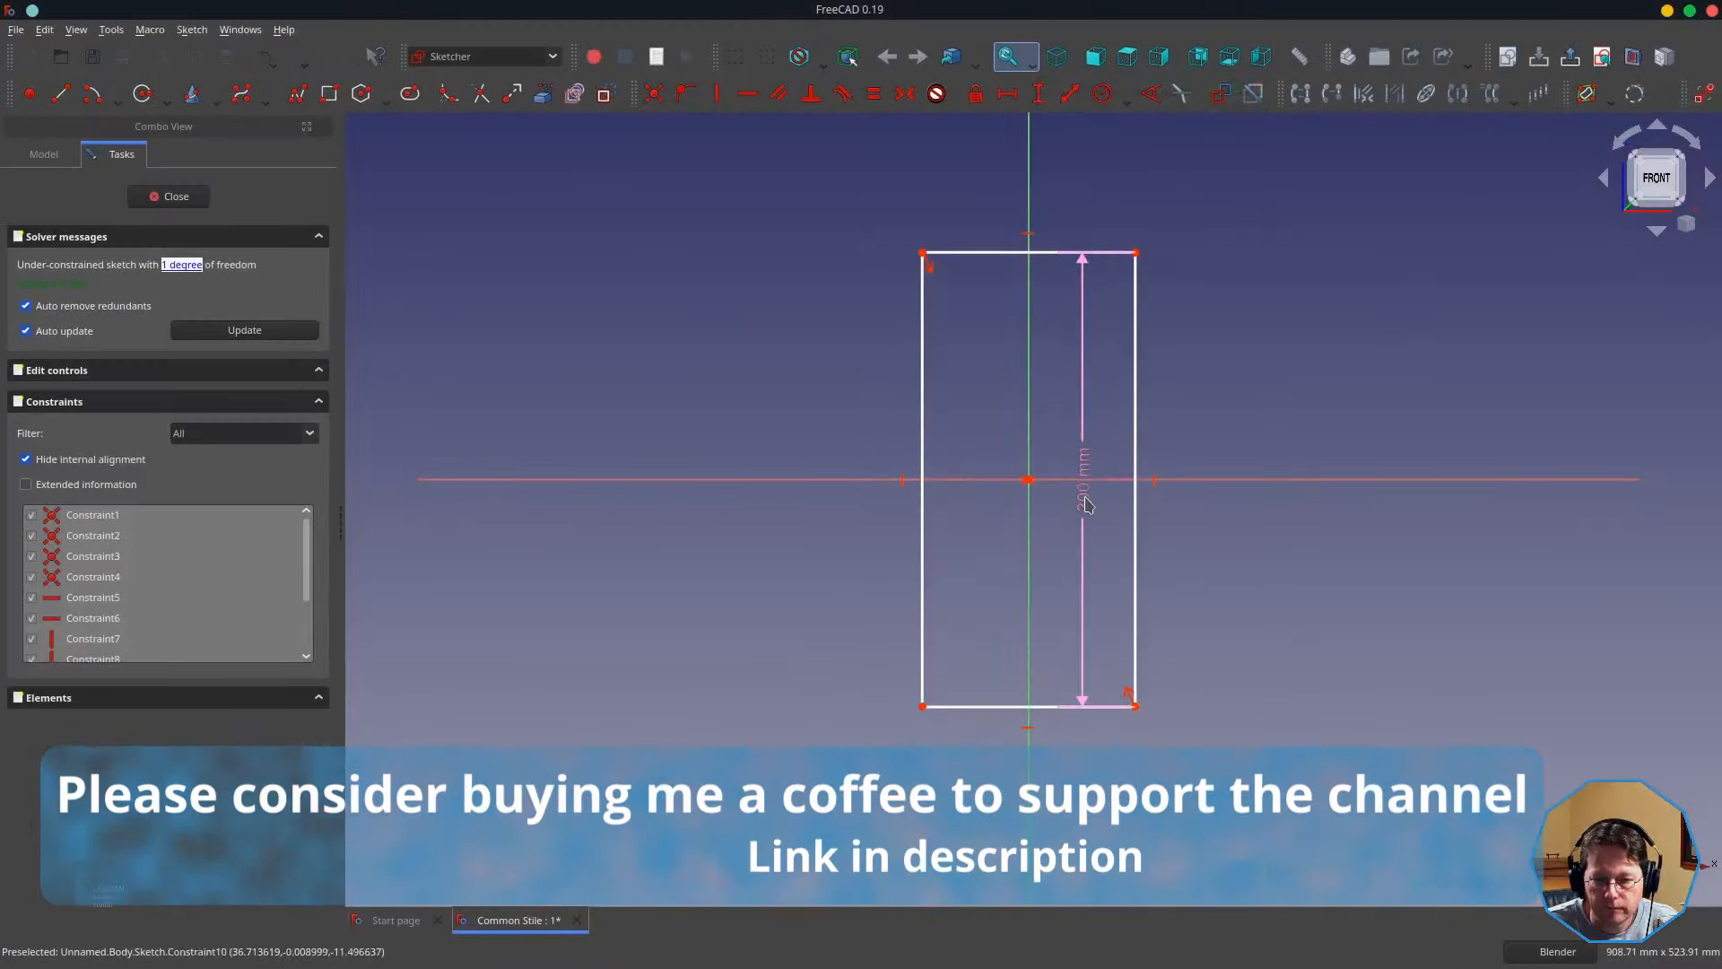
left_click_drag(1086, 505, 1219, 503)
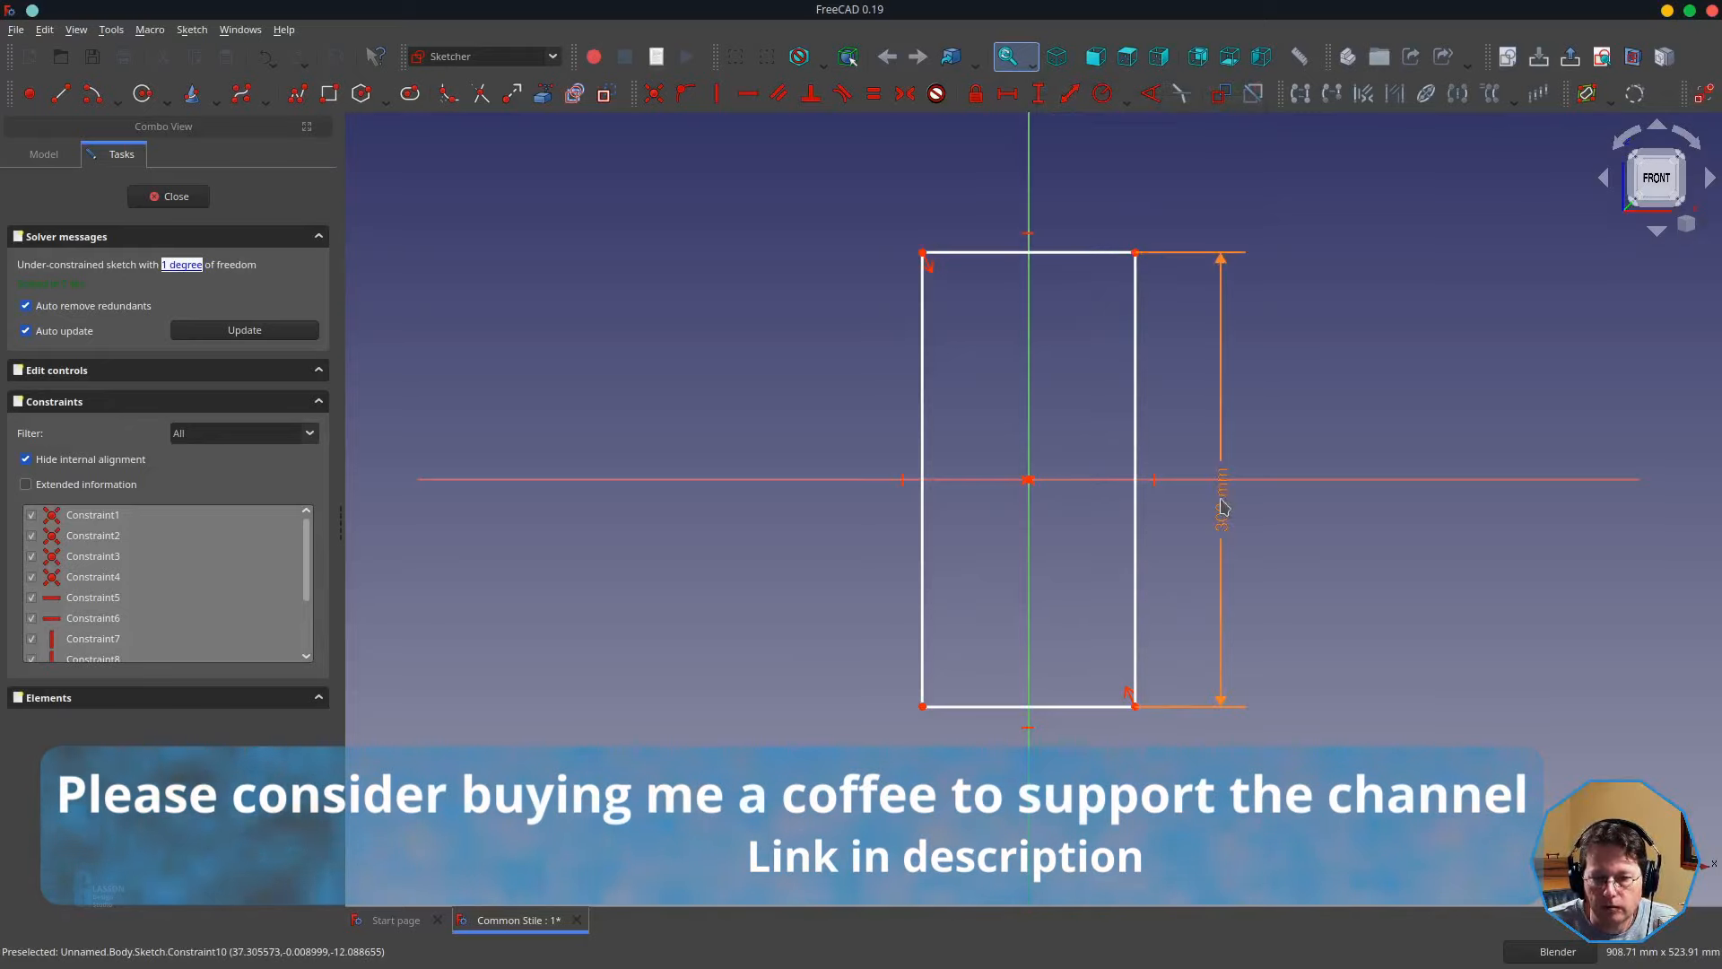
- Constrain the rectangle's horizontal width to the expression Spreadsheet.s_stileWidth and place the dimension below the profile
left_click(1057, 708)
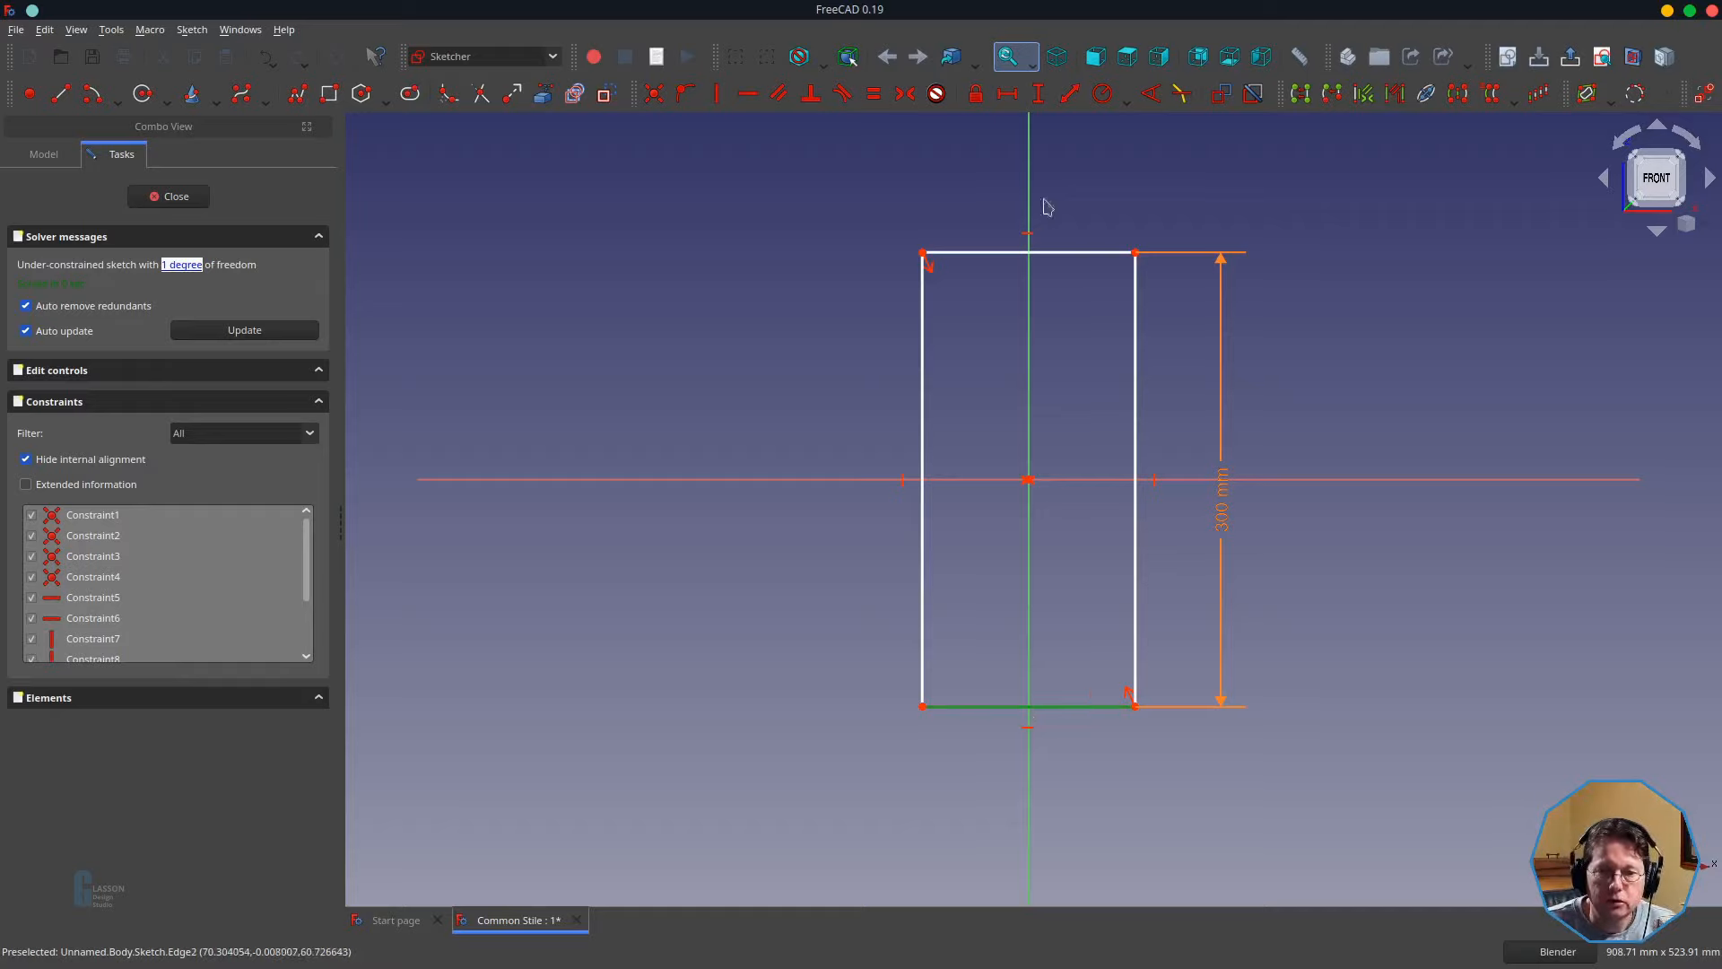
left_click(1018, 105)
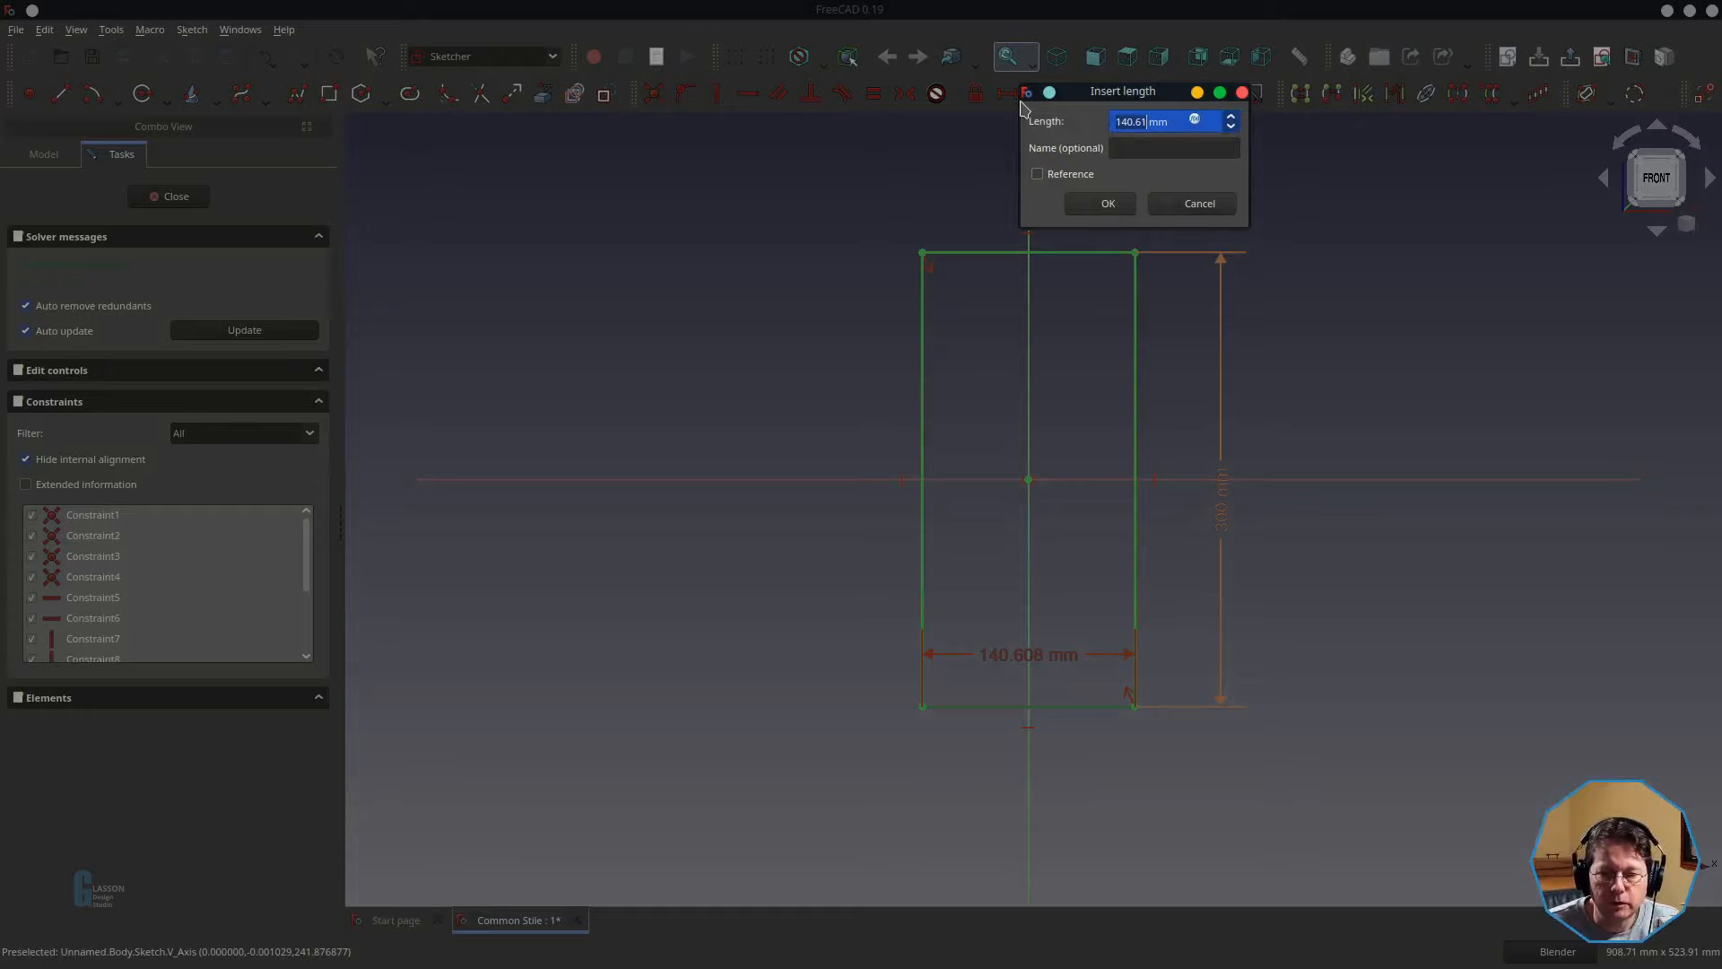
key("equal")
type("Spreadsheet.")
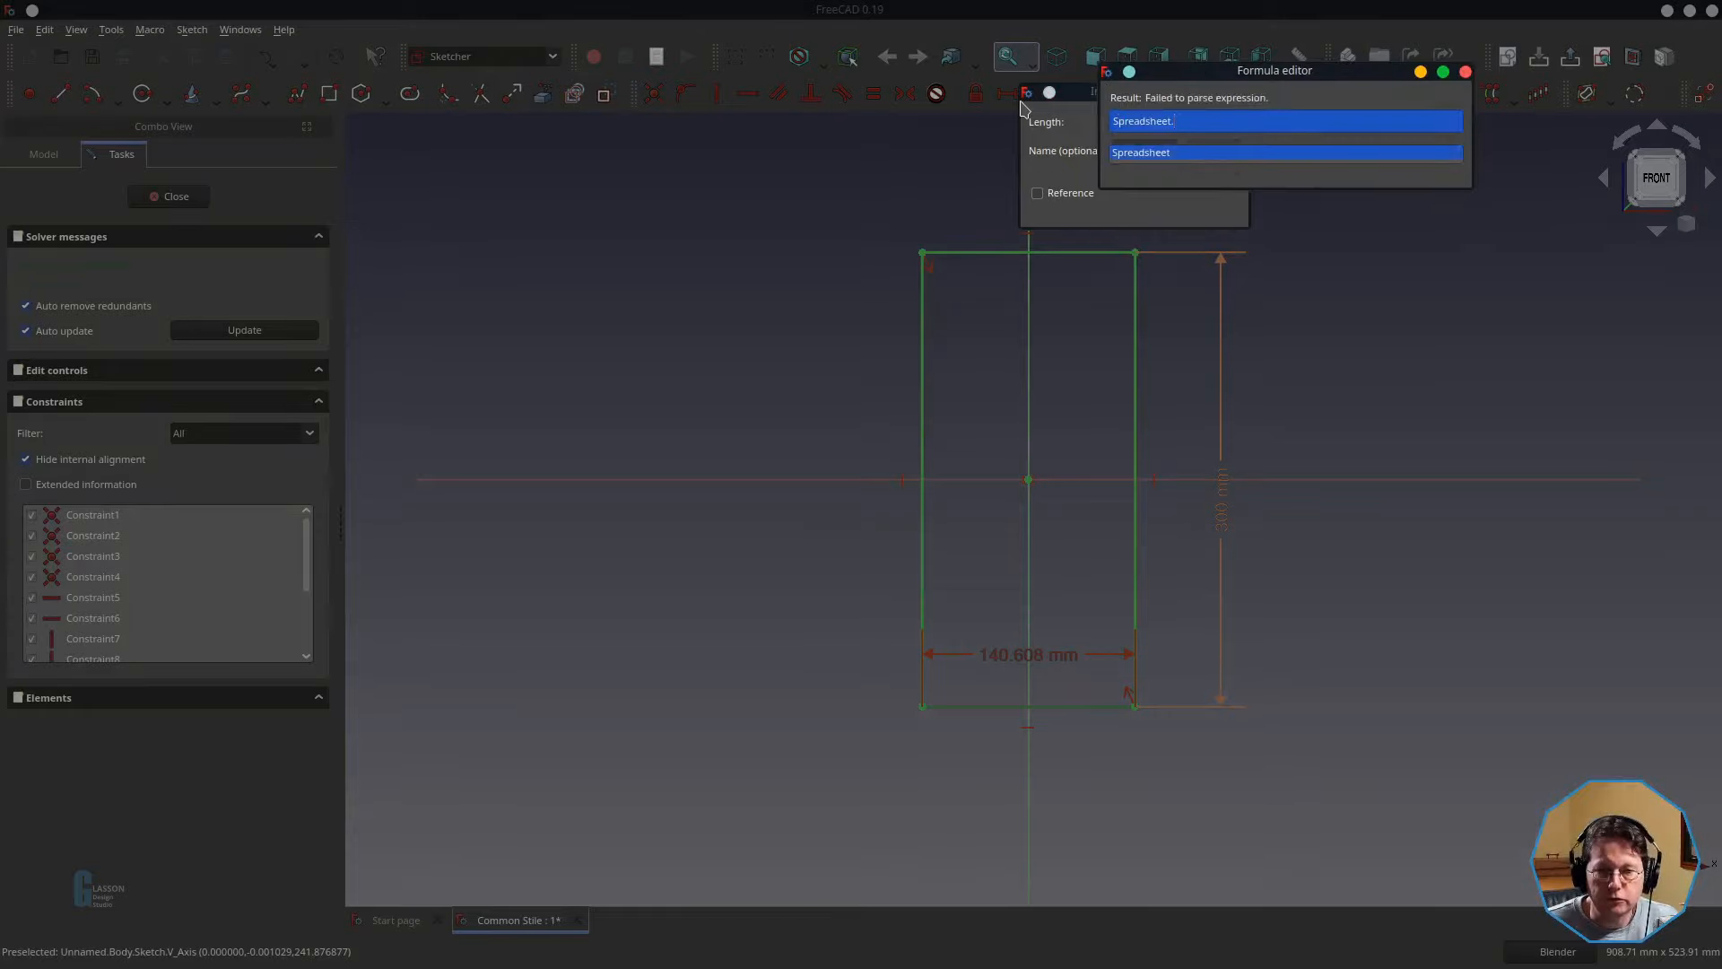
type("s_stile")
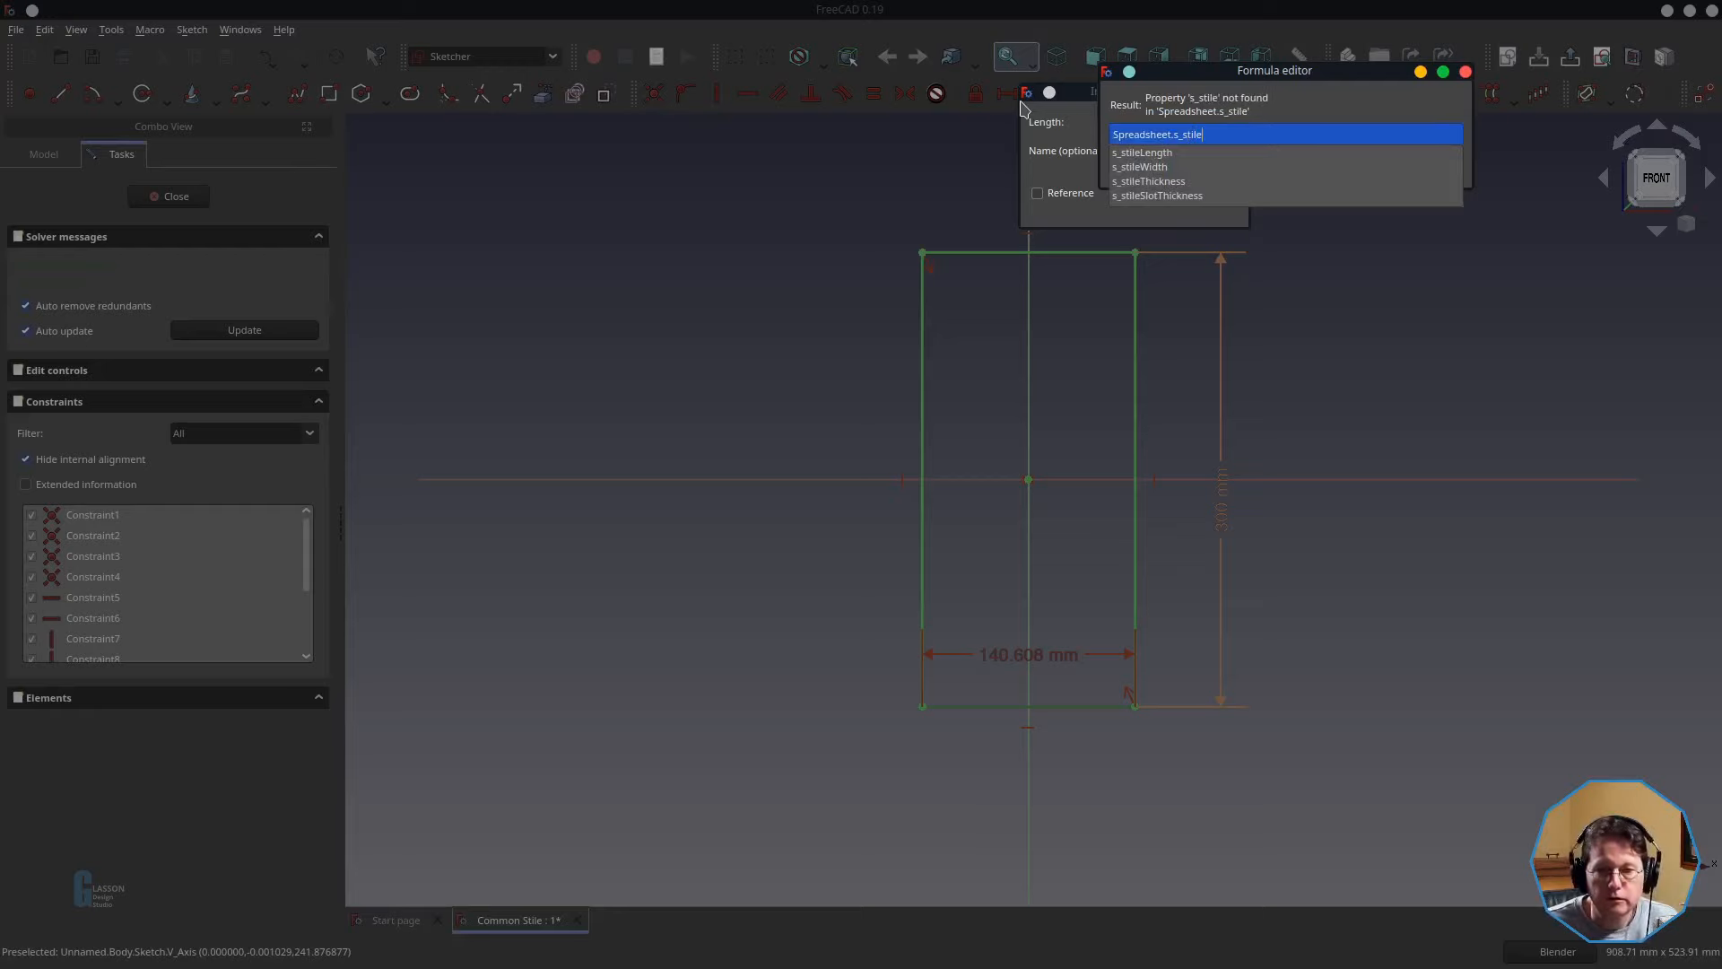
type("Width")
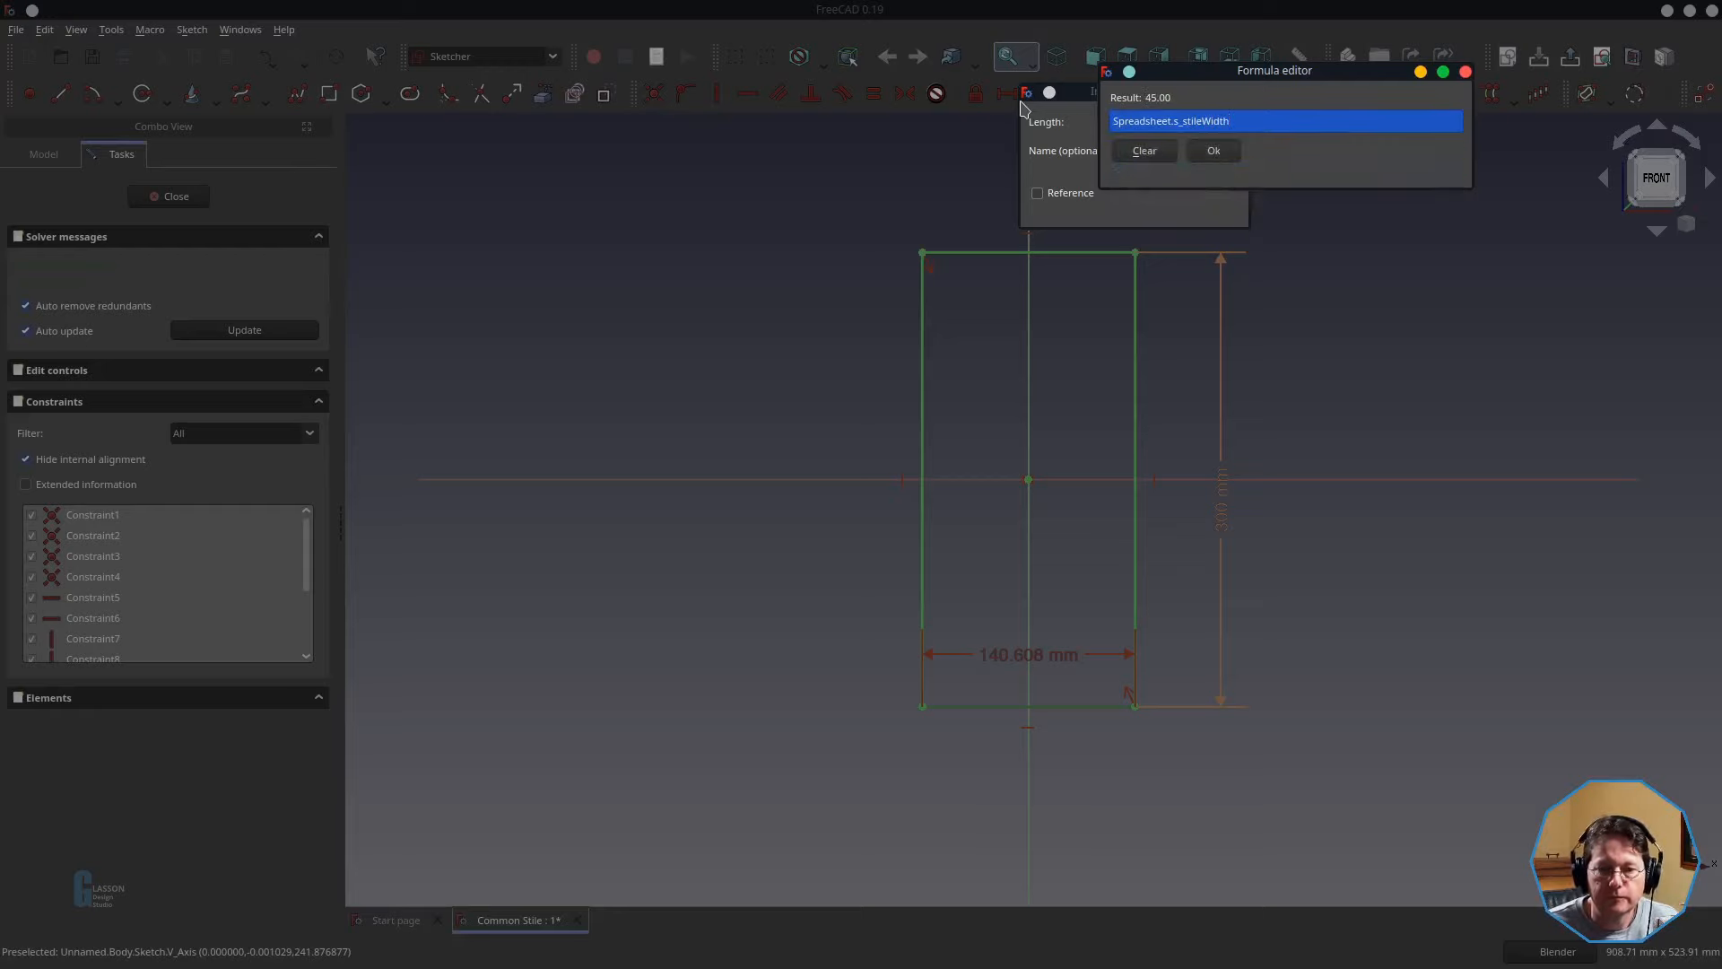
left_click(1229, 154)
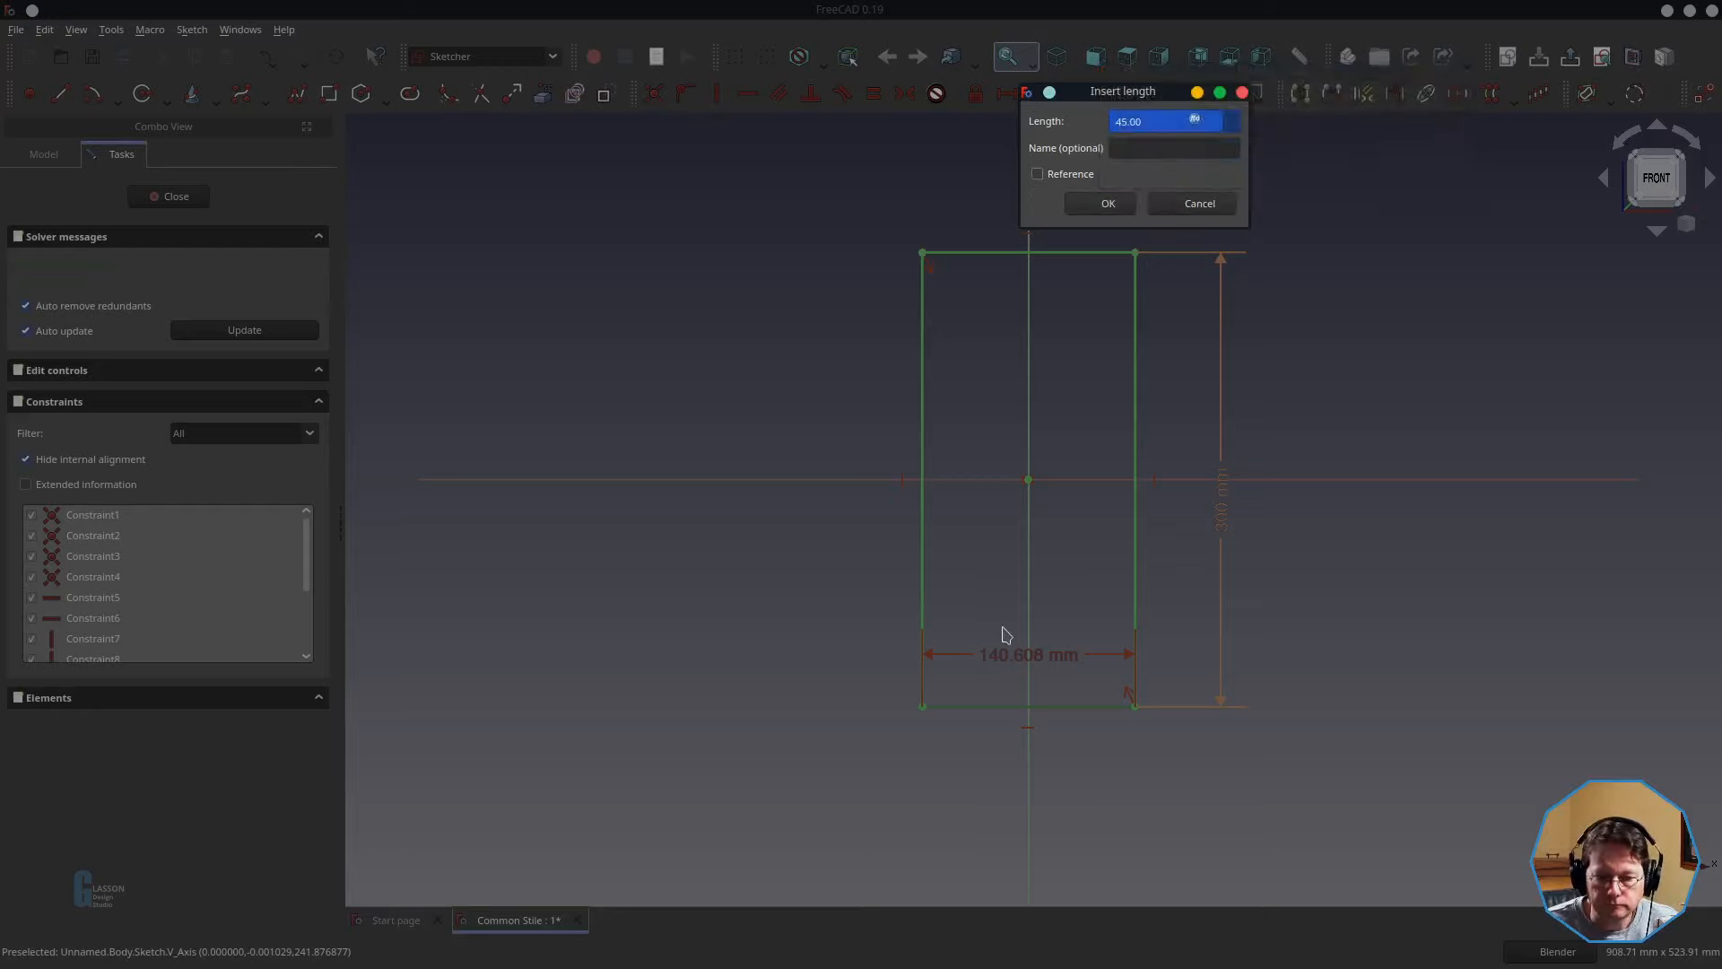
left_click(1108, 202)
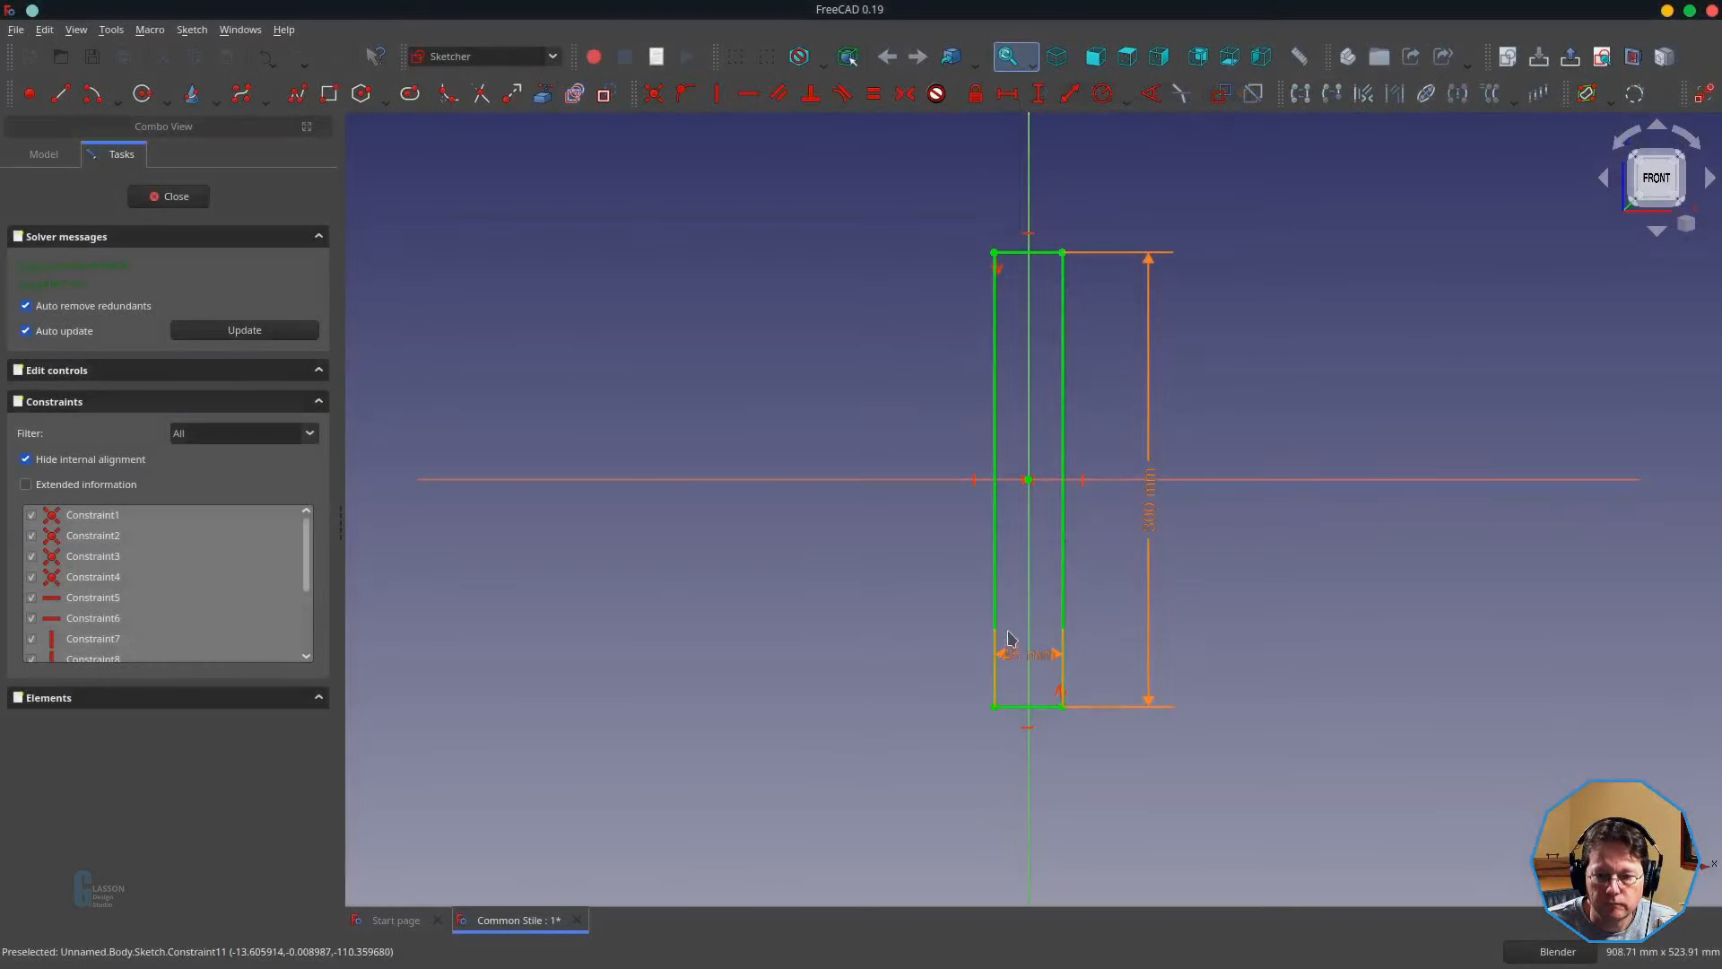
left_click_drag(1039, 659, 933, 745)
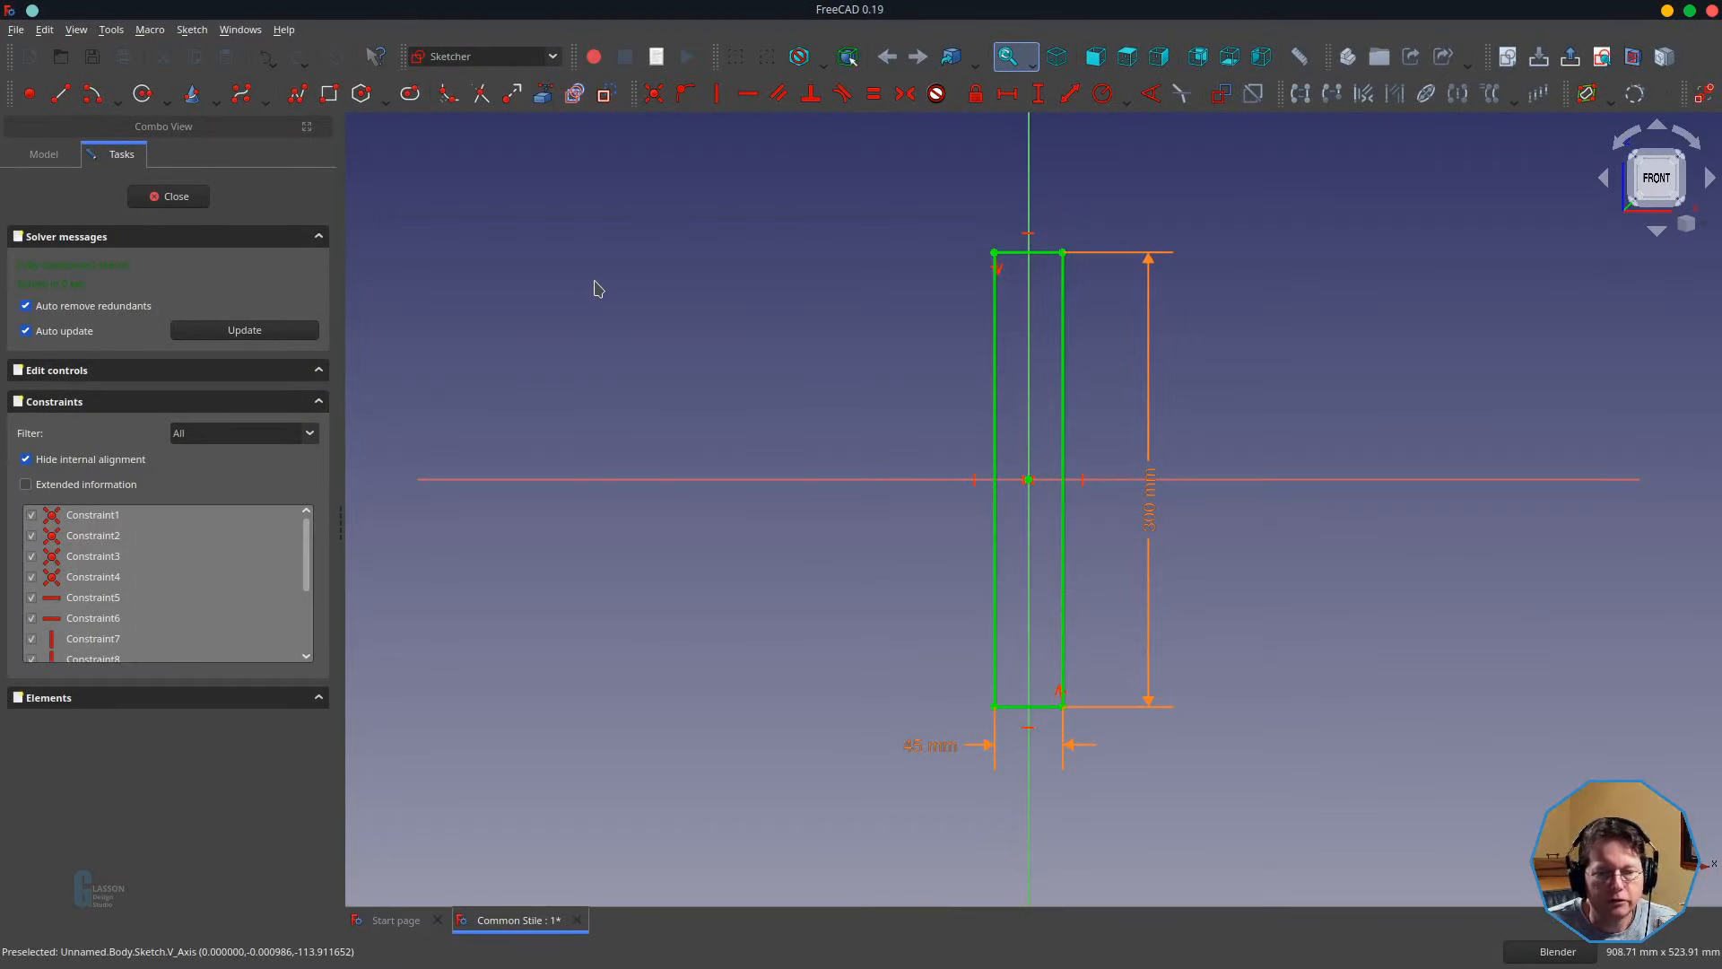
- Close the finished stile sketch and show the whole profile in isometric view
left_click(182, 197)
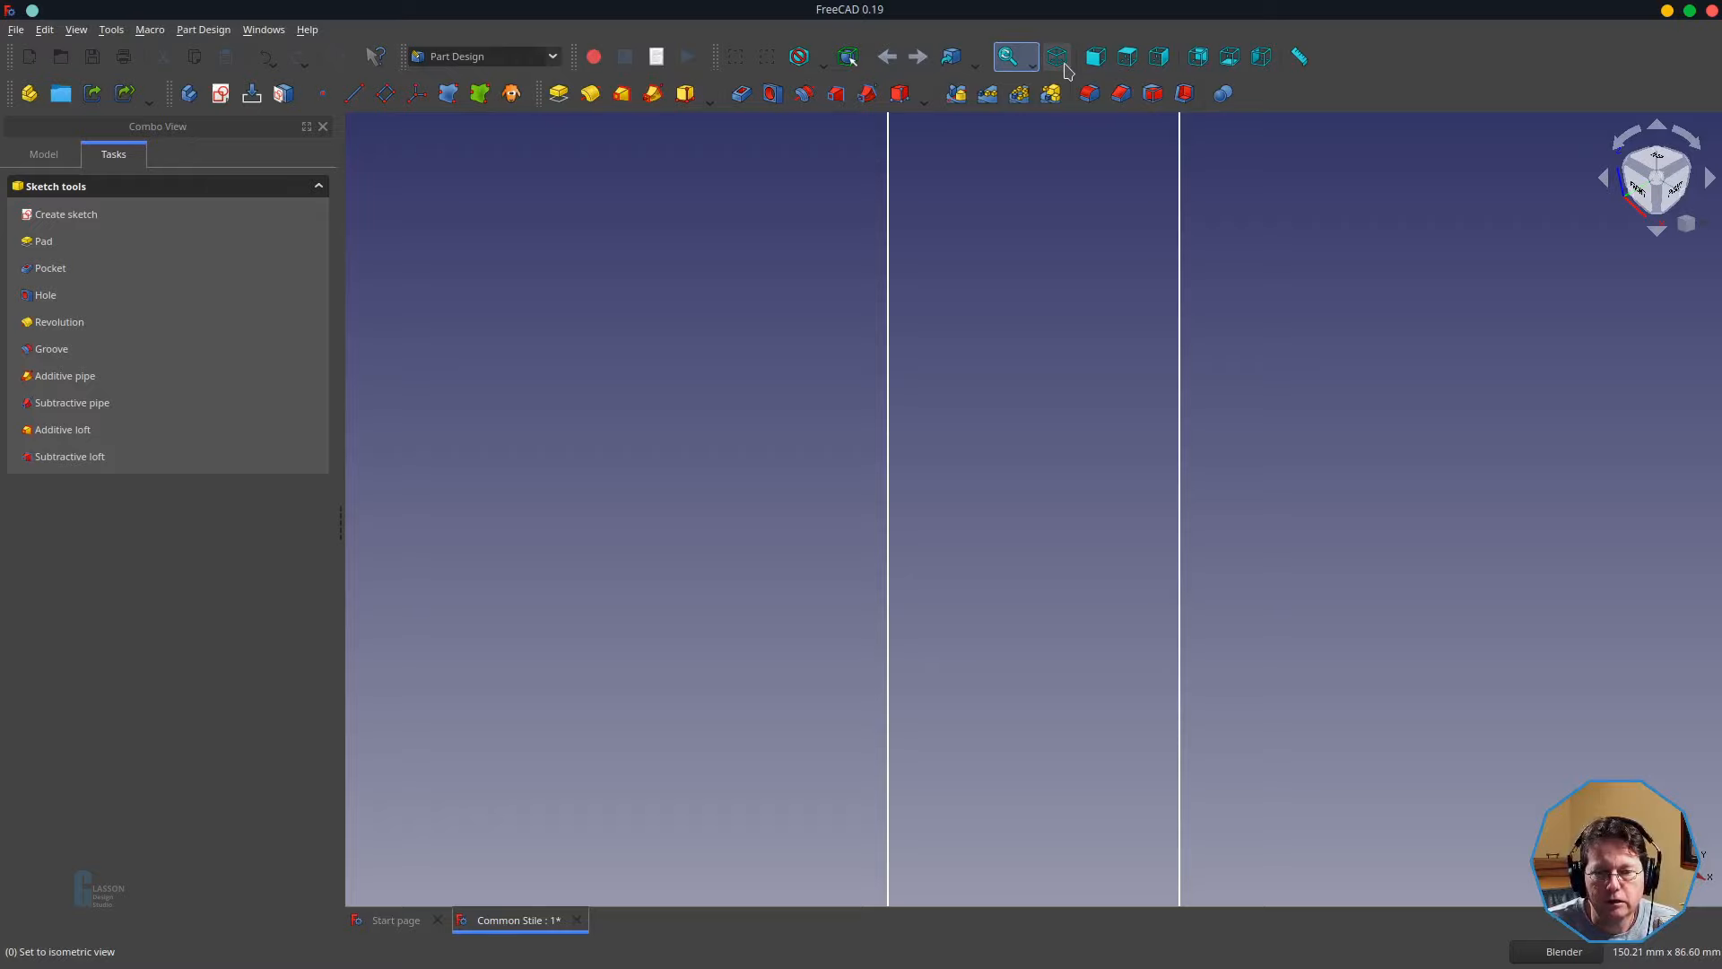
left_click(1066, 68)
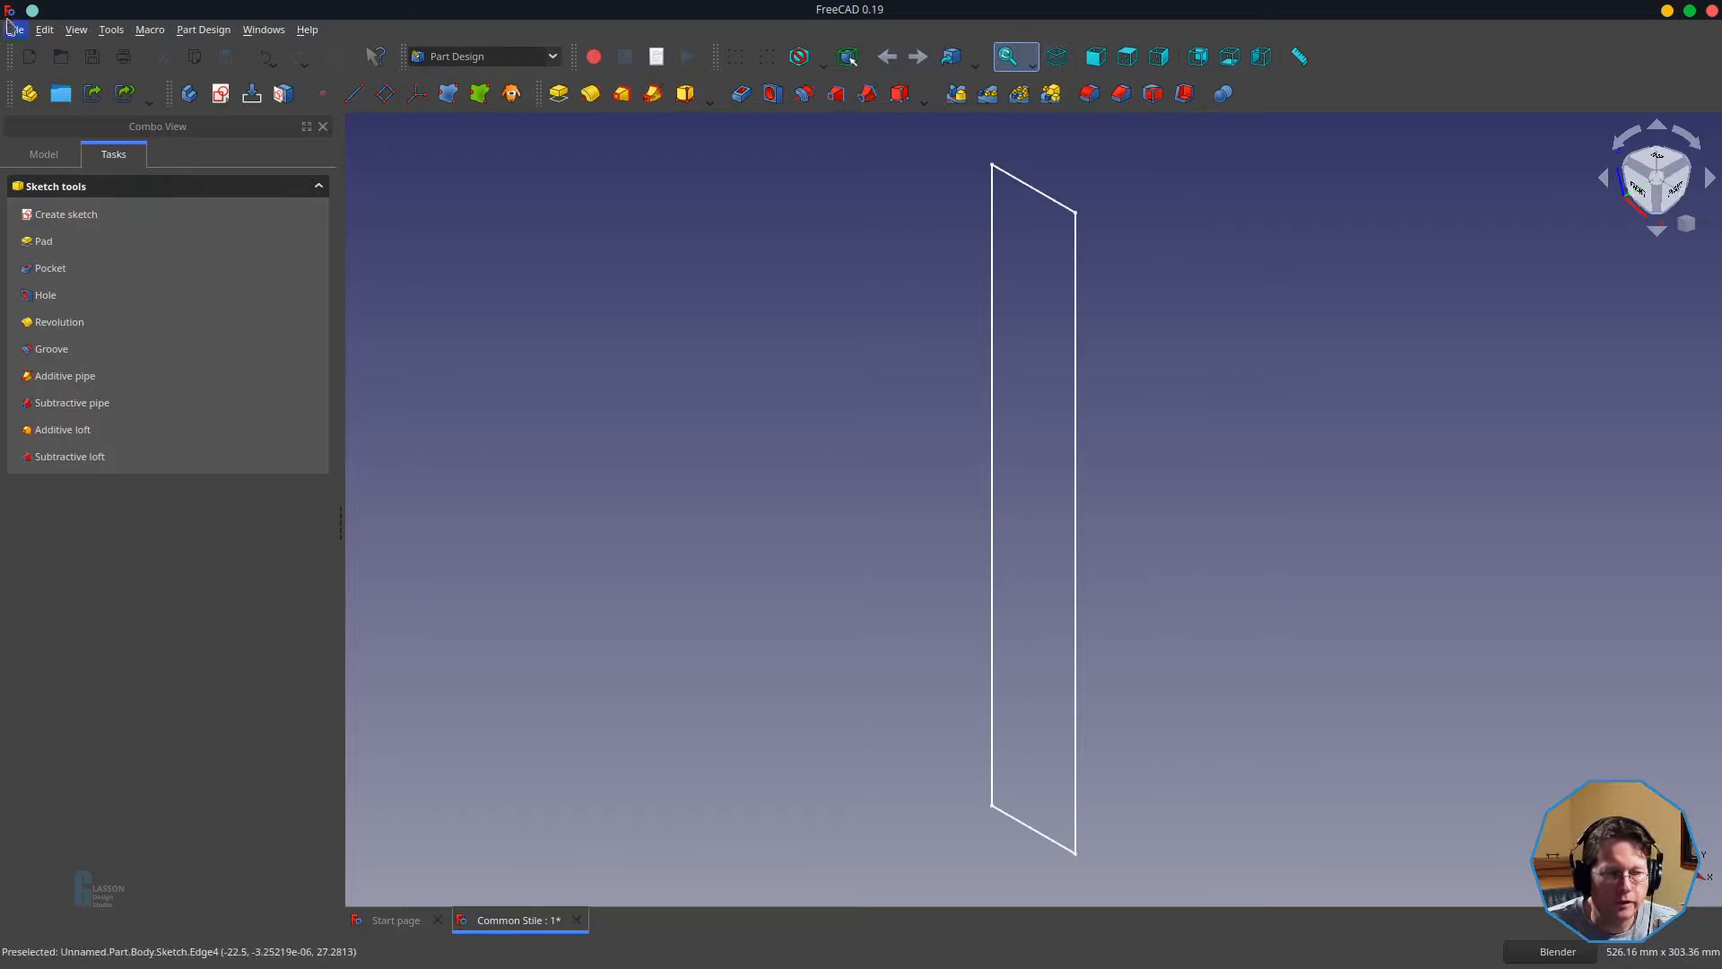
left_click(77, 29)
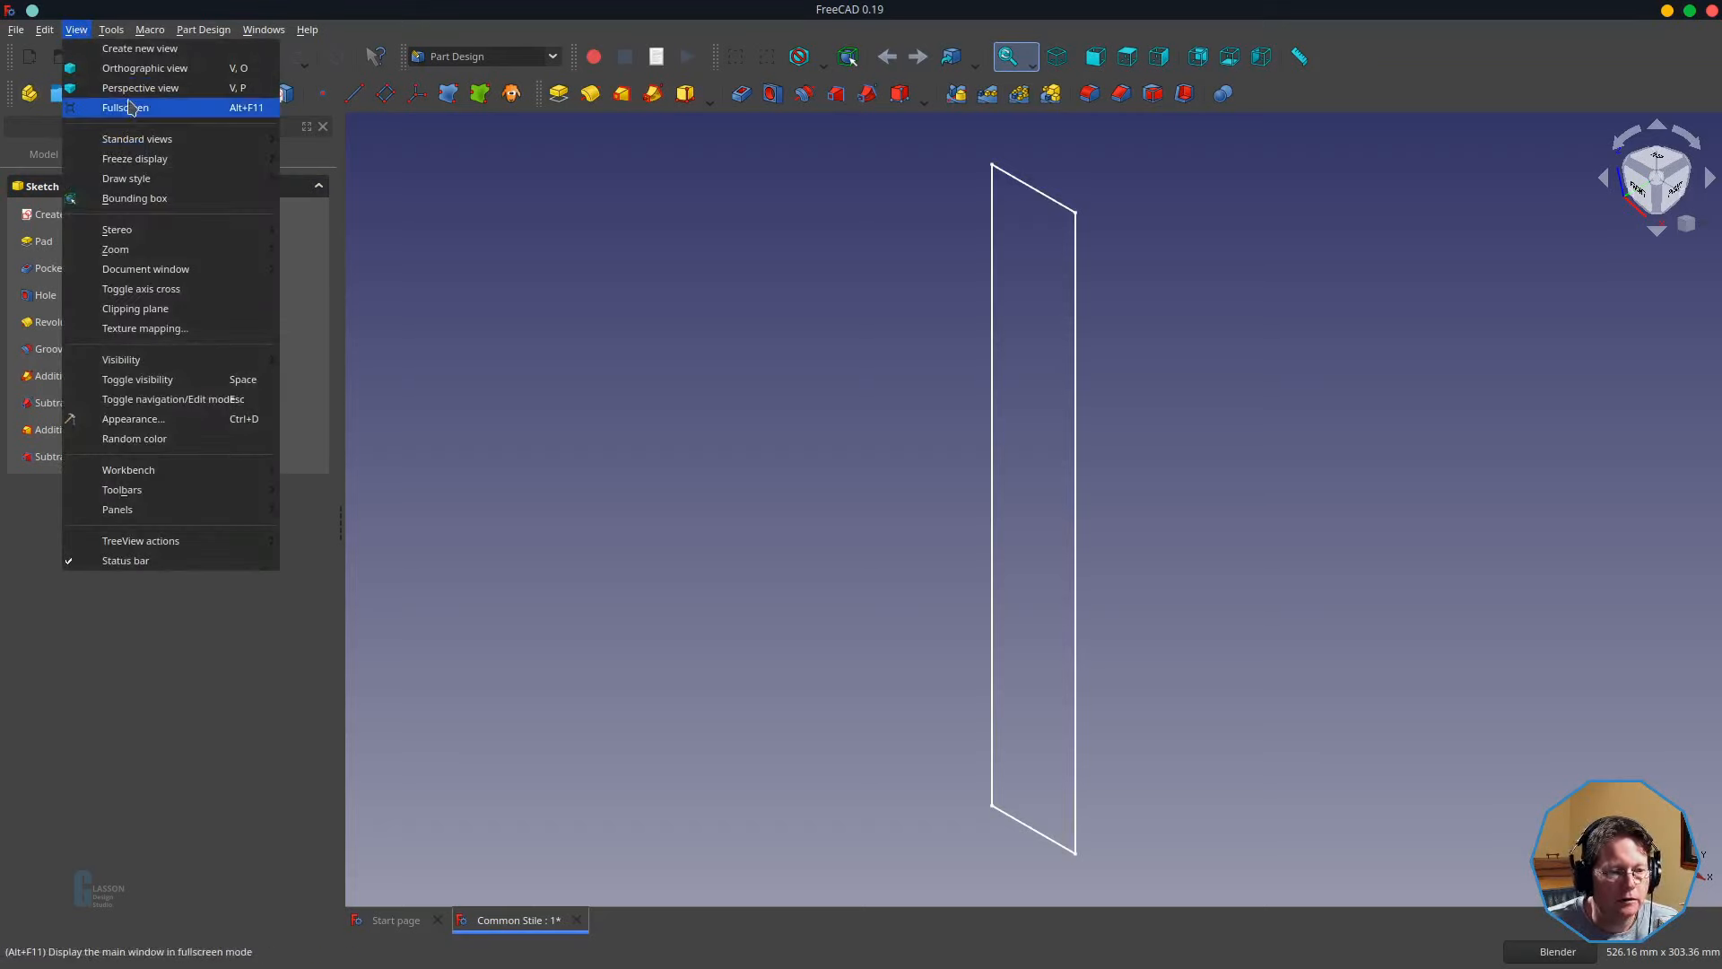
mouse_move(143, 141)
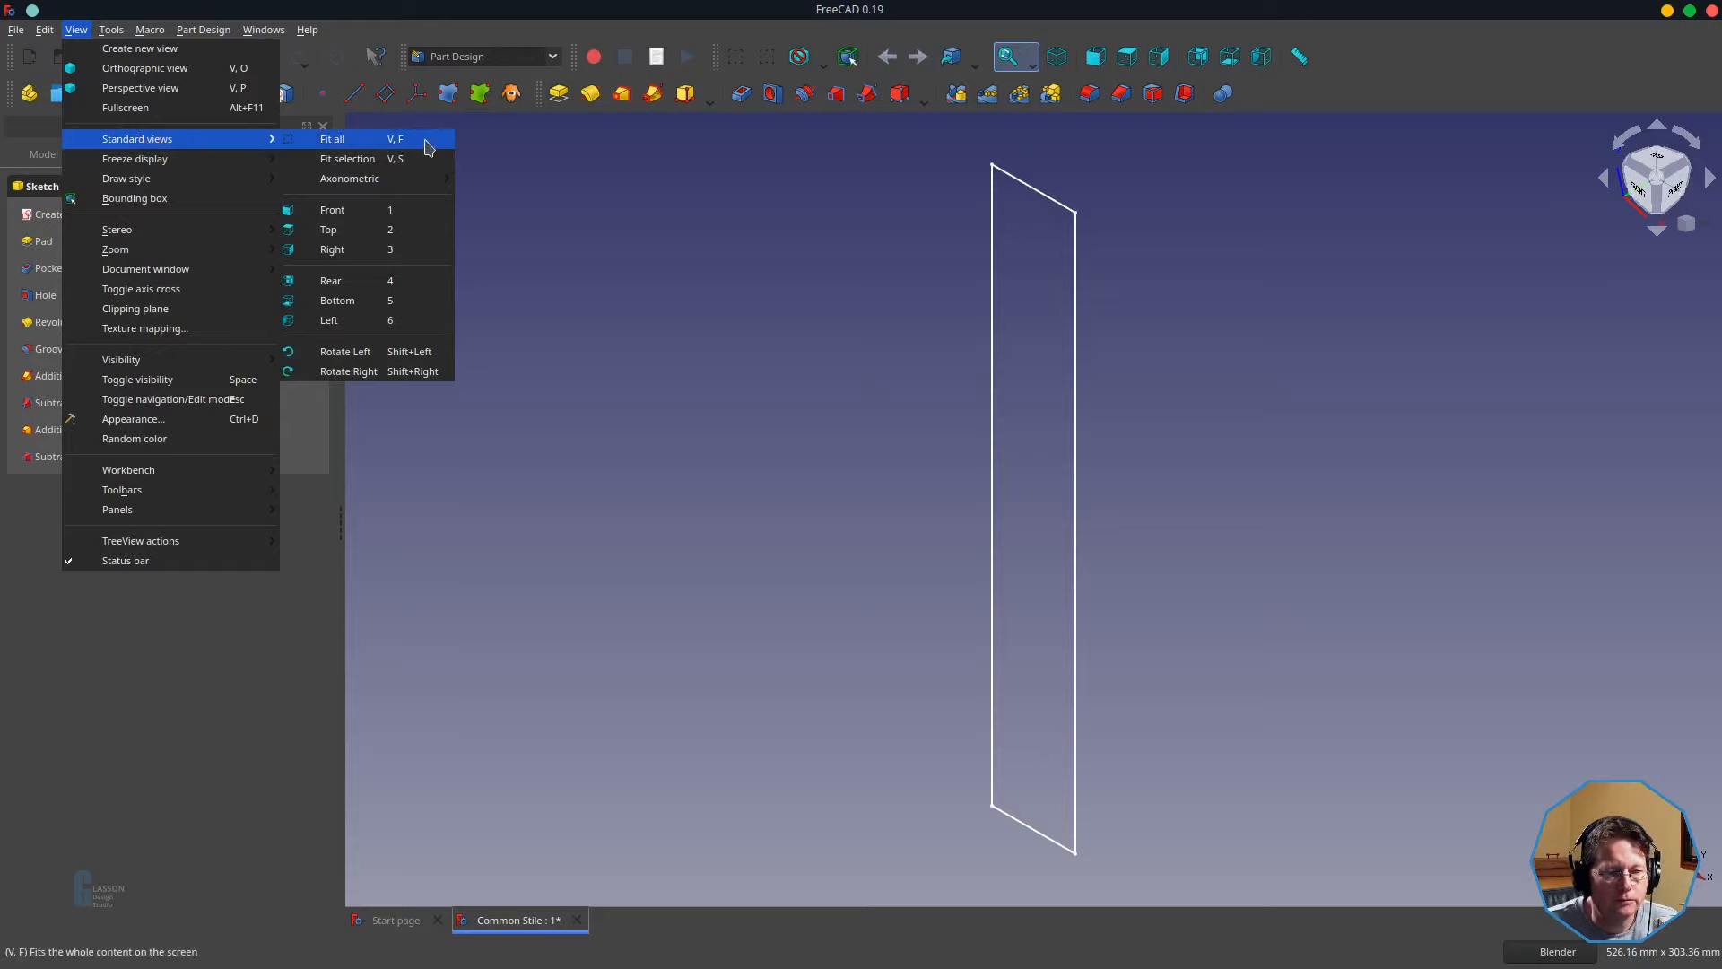
left_click(933, 292)
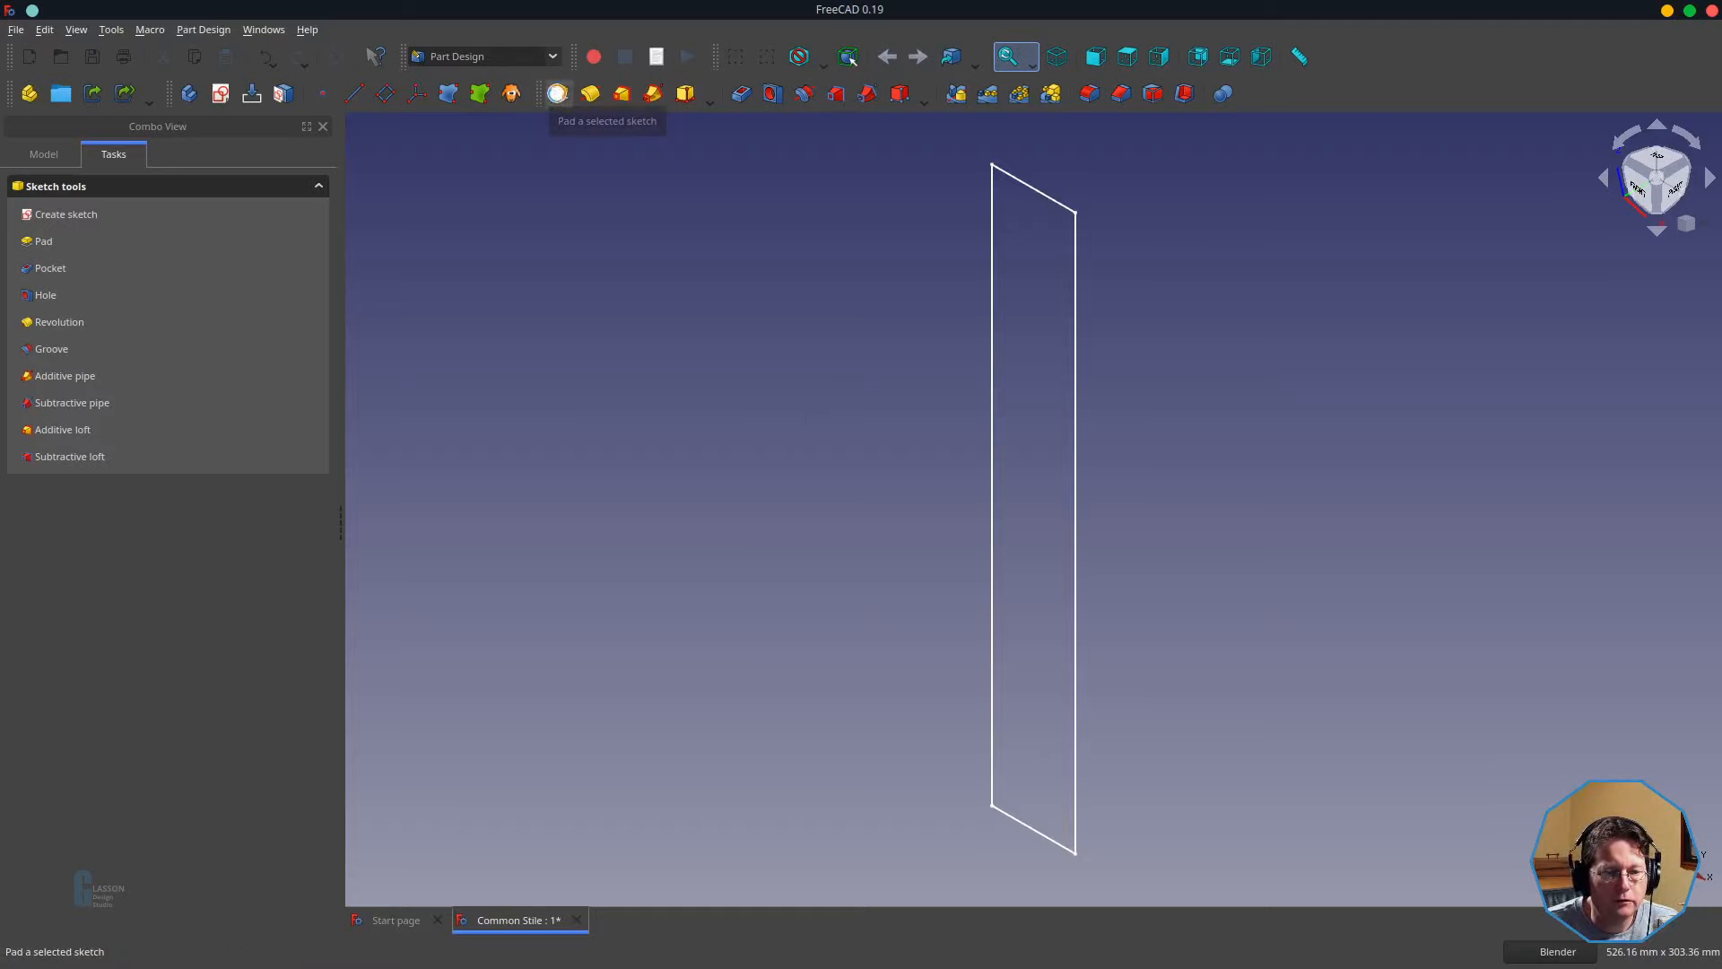
- Pad the stile sketch symmetric to its plane, with the length driven by the expression Spreadsheet.s_stileThickness
left_click(556, 97)
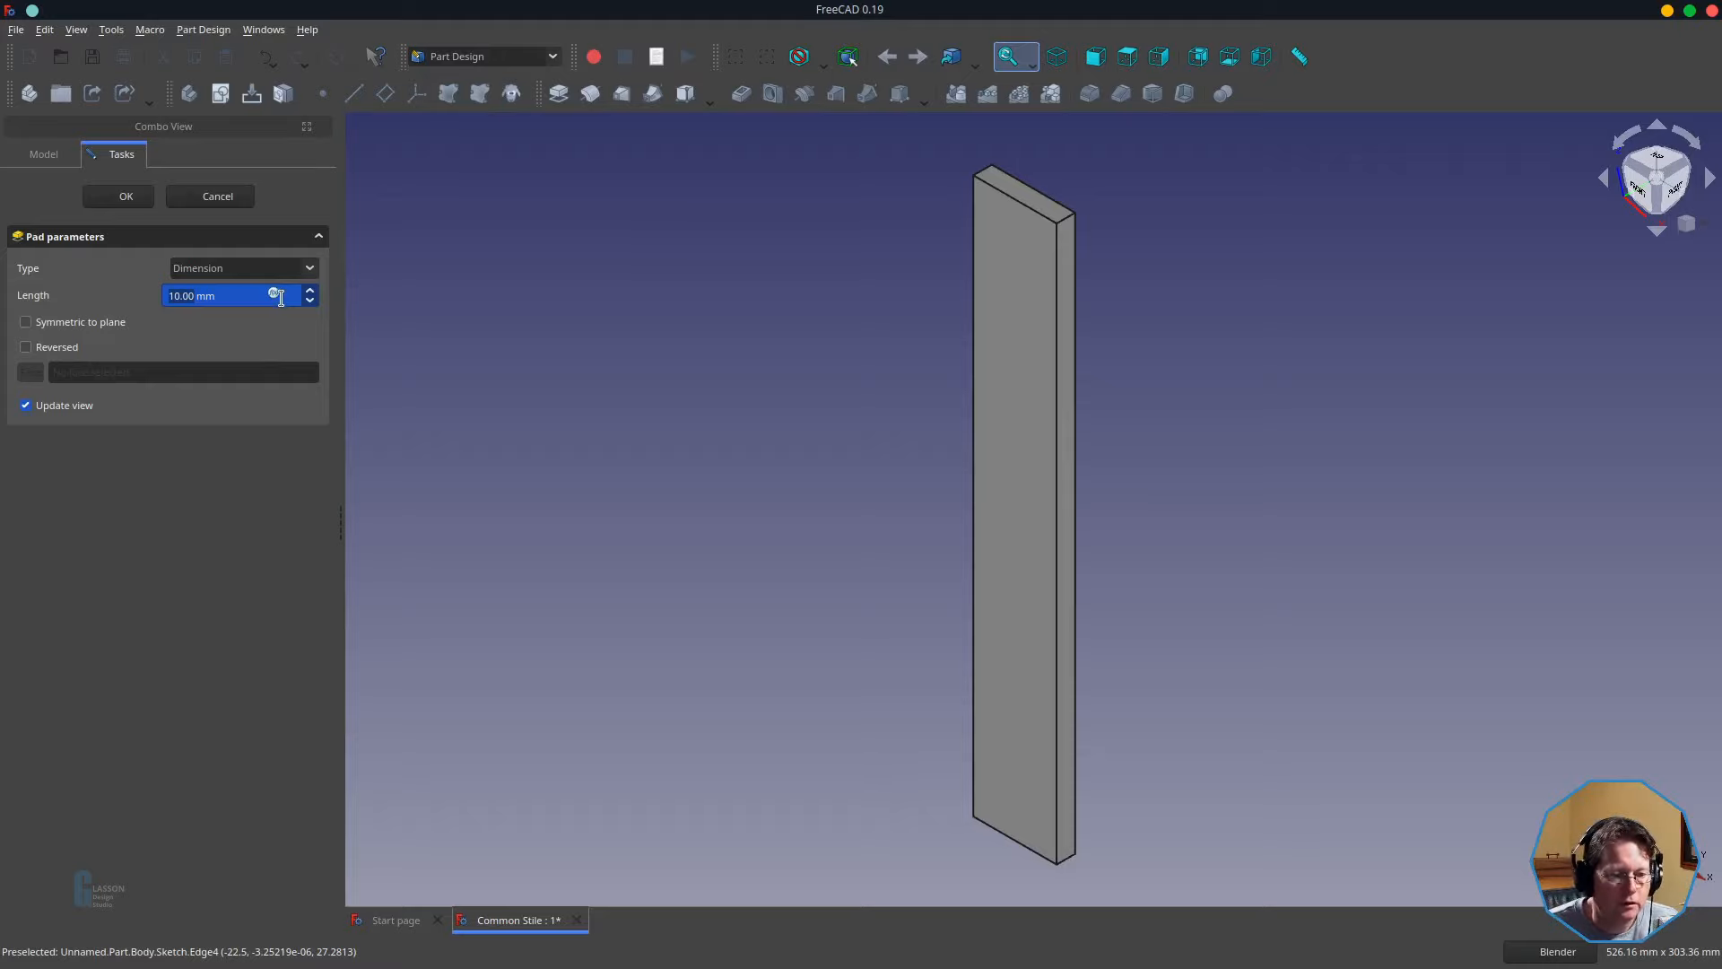
left_click(281, 298)
type("Spreadsheet.")
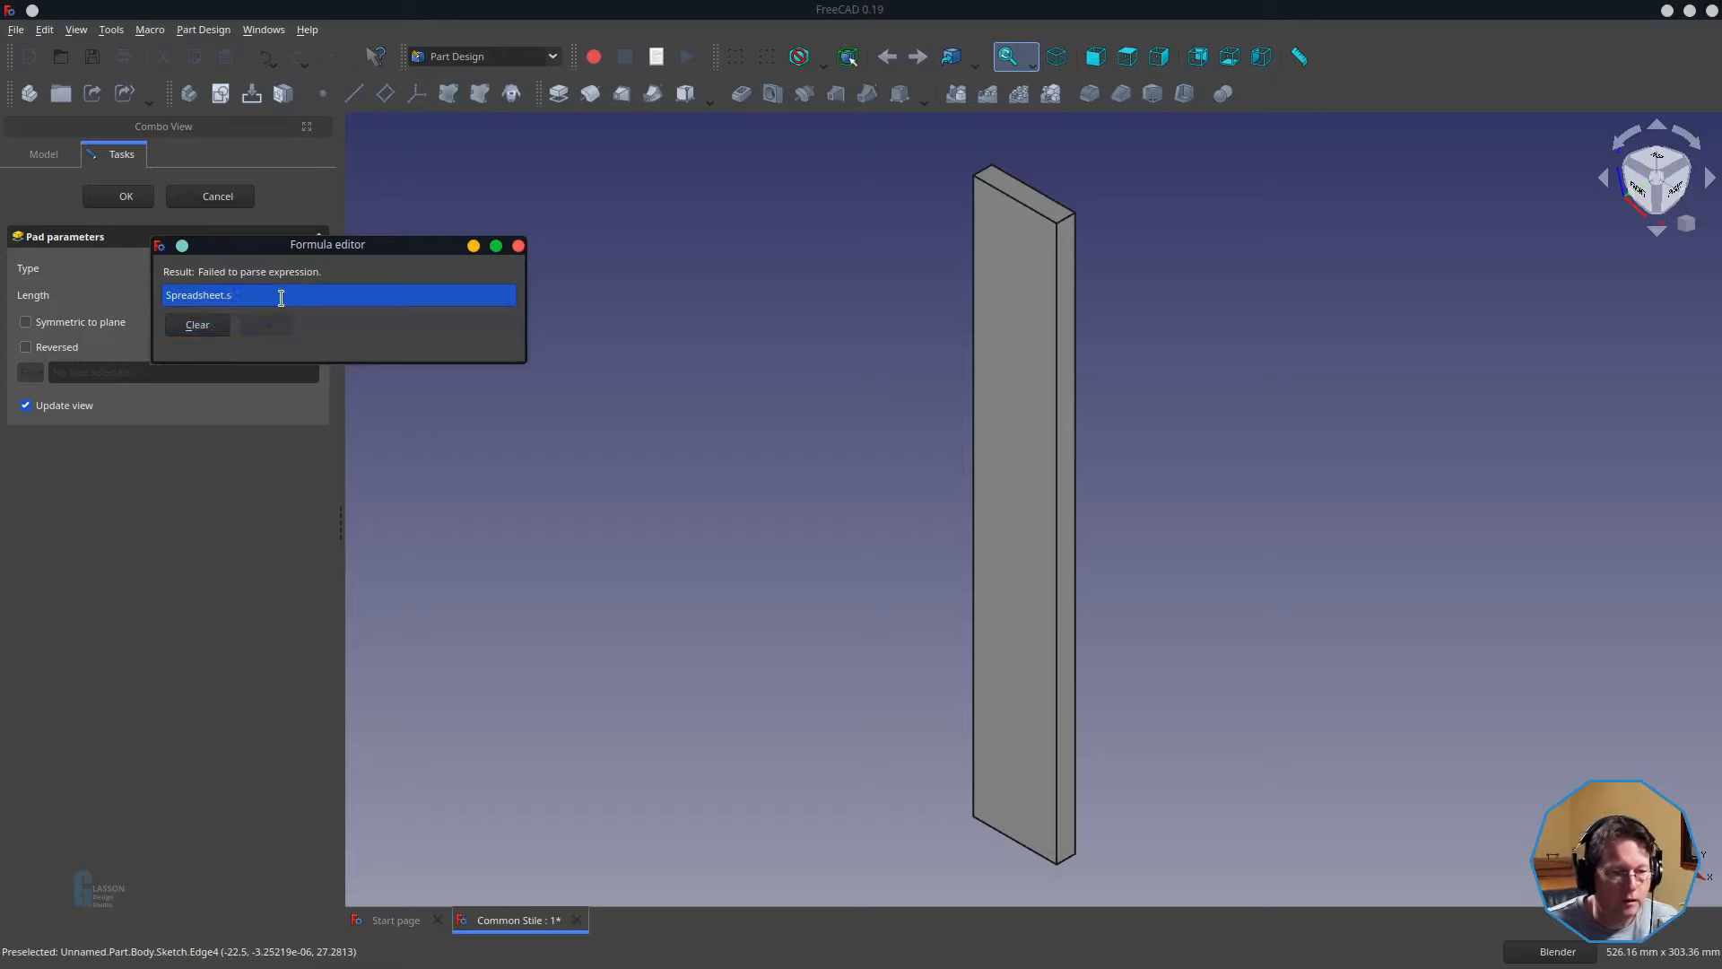
type("st")
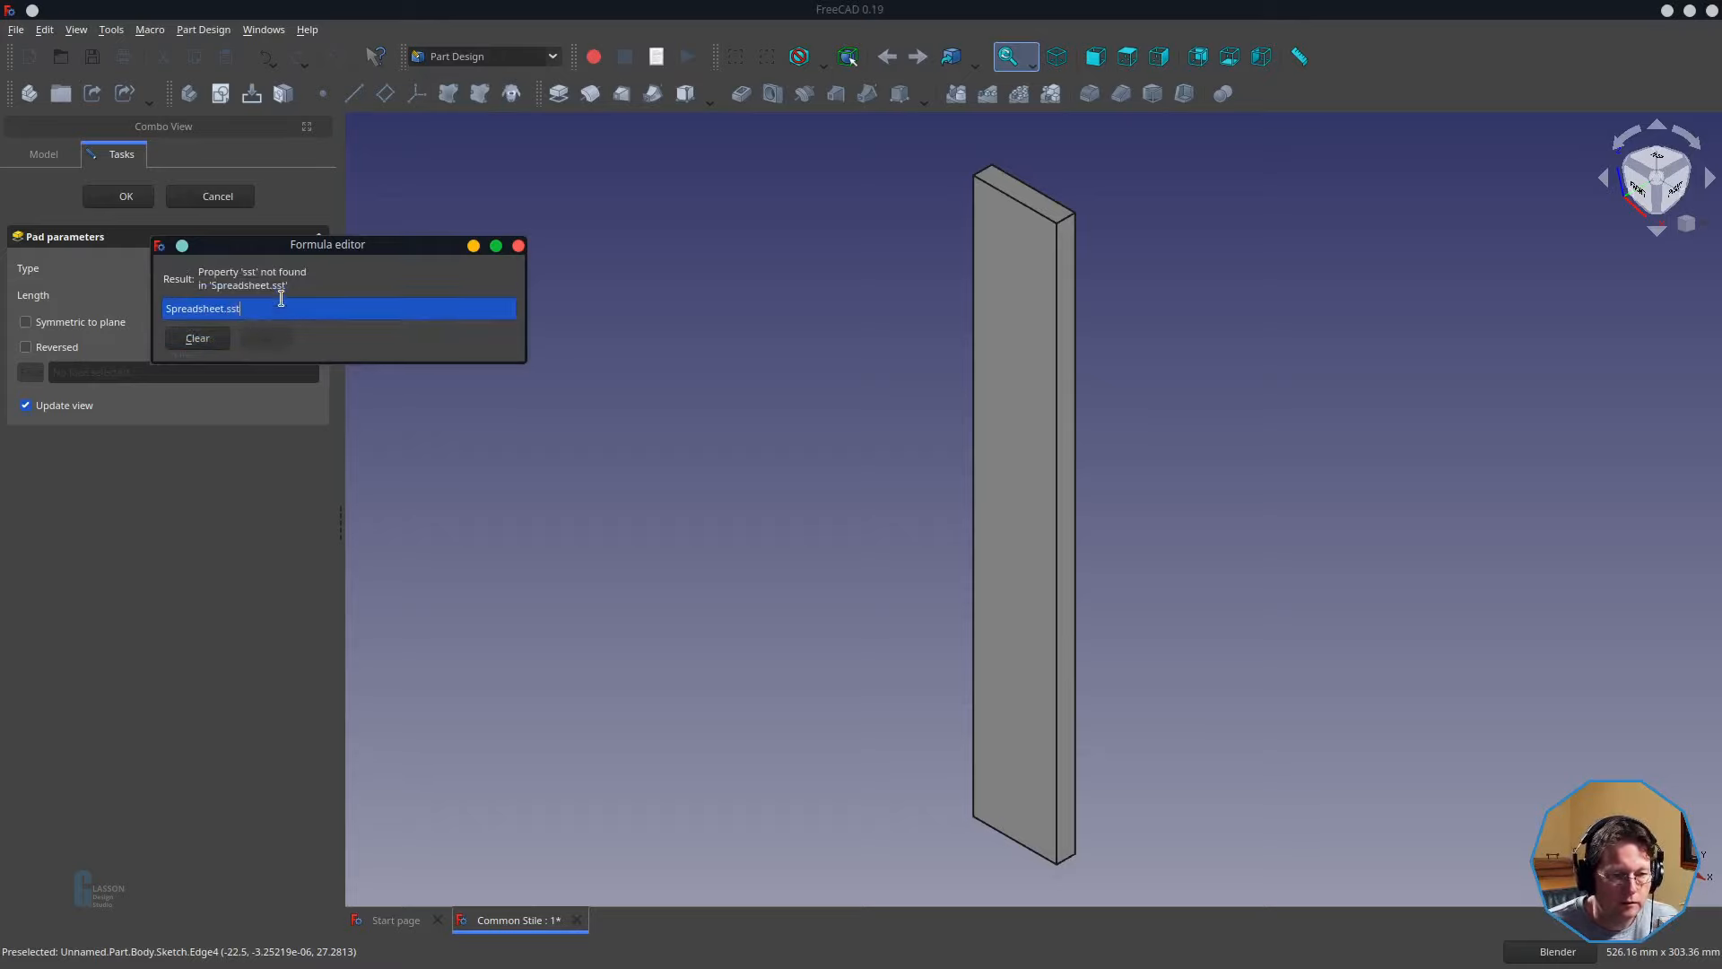
key("BackSpace")
key("BackSpace")
type("_st")
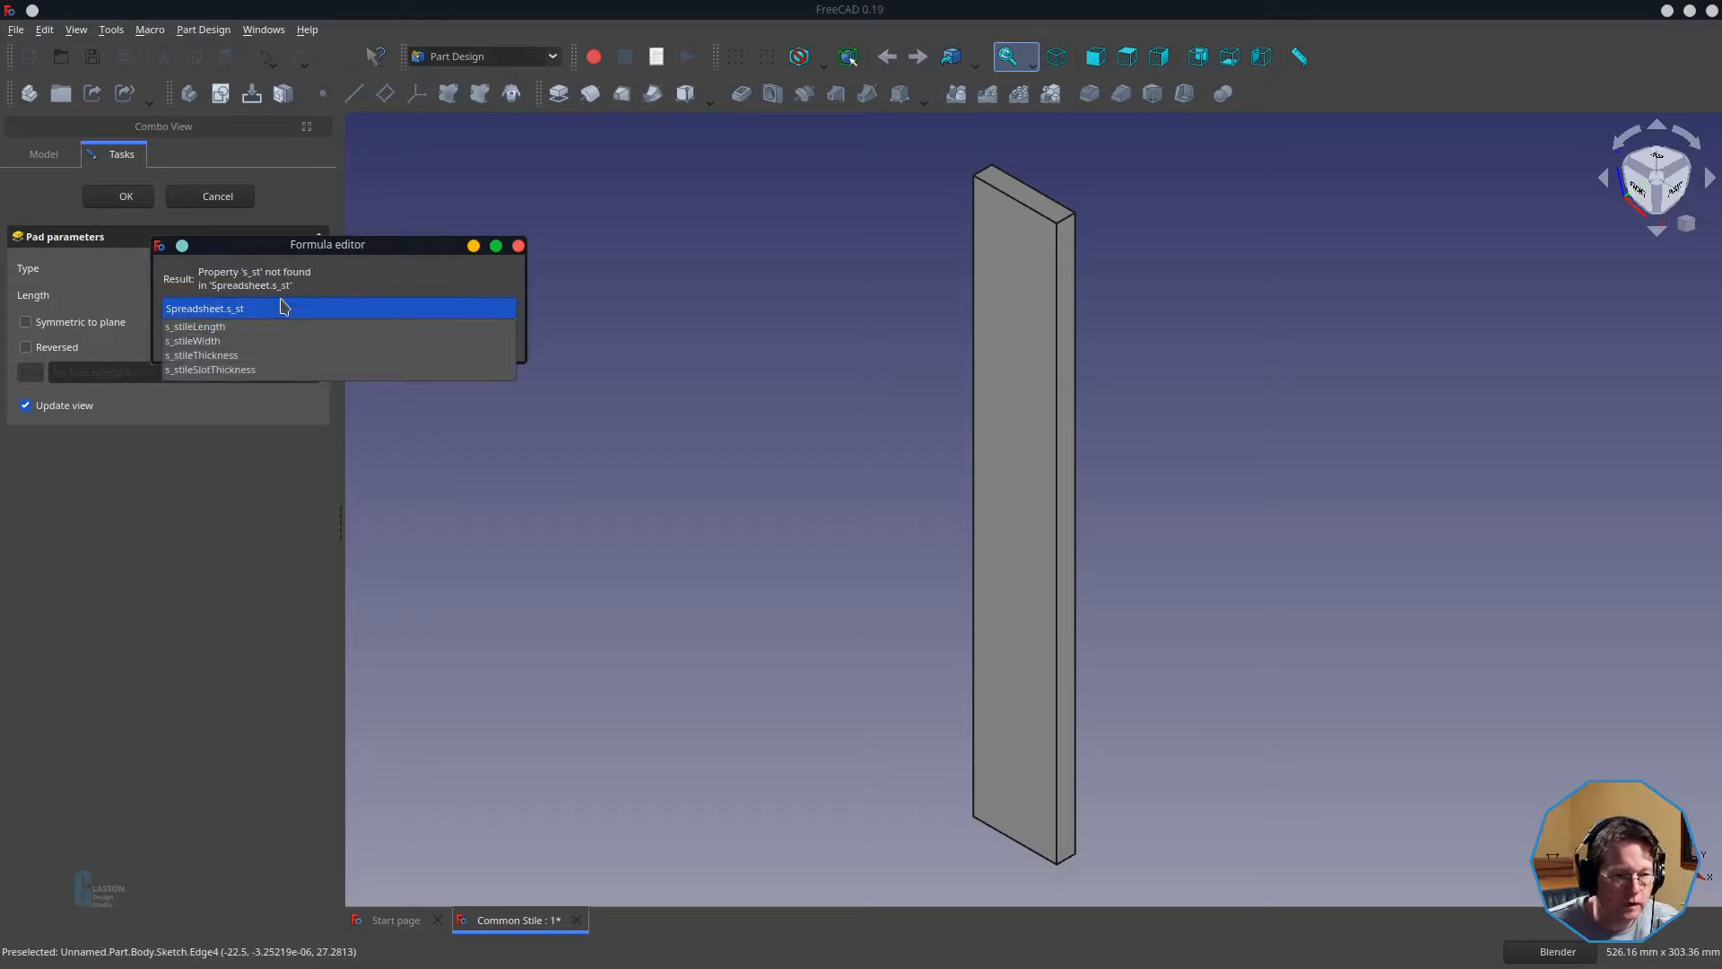
key("Down")
key("Down")
key("Down")
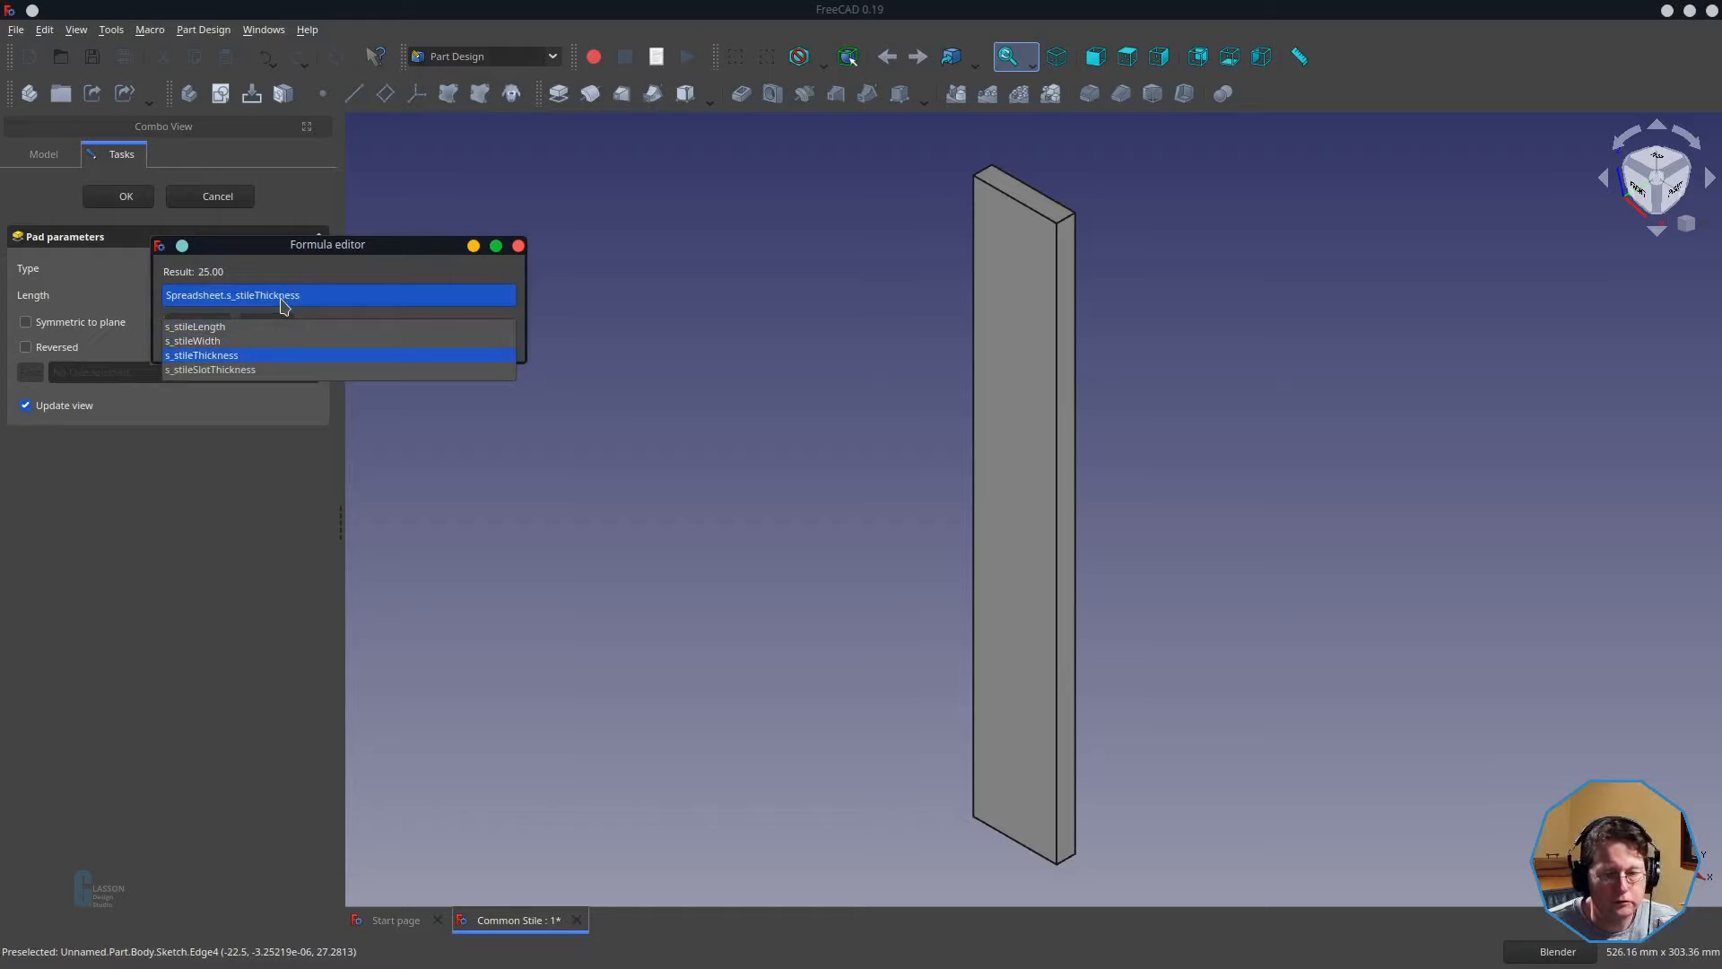
key("Return")
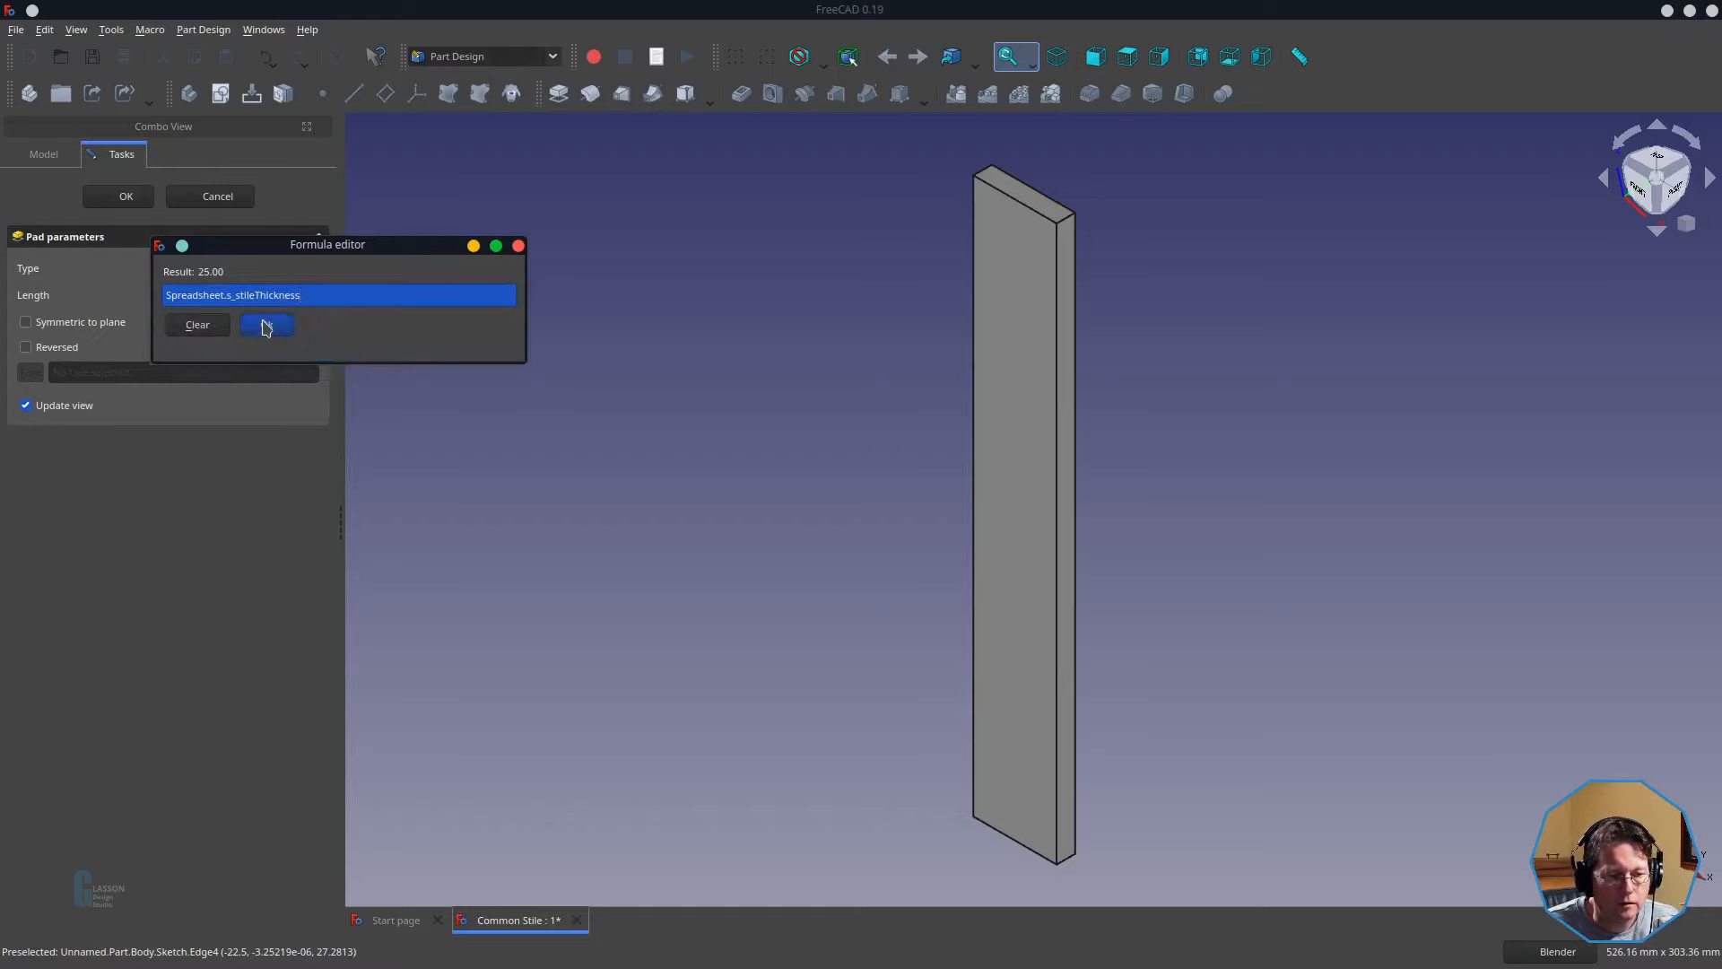
left_click(267, 325)
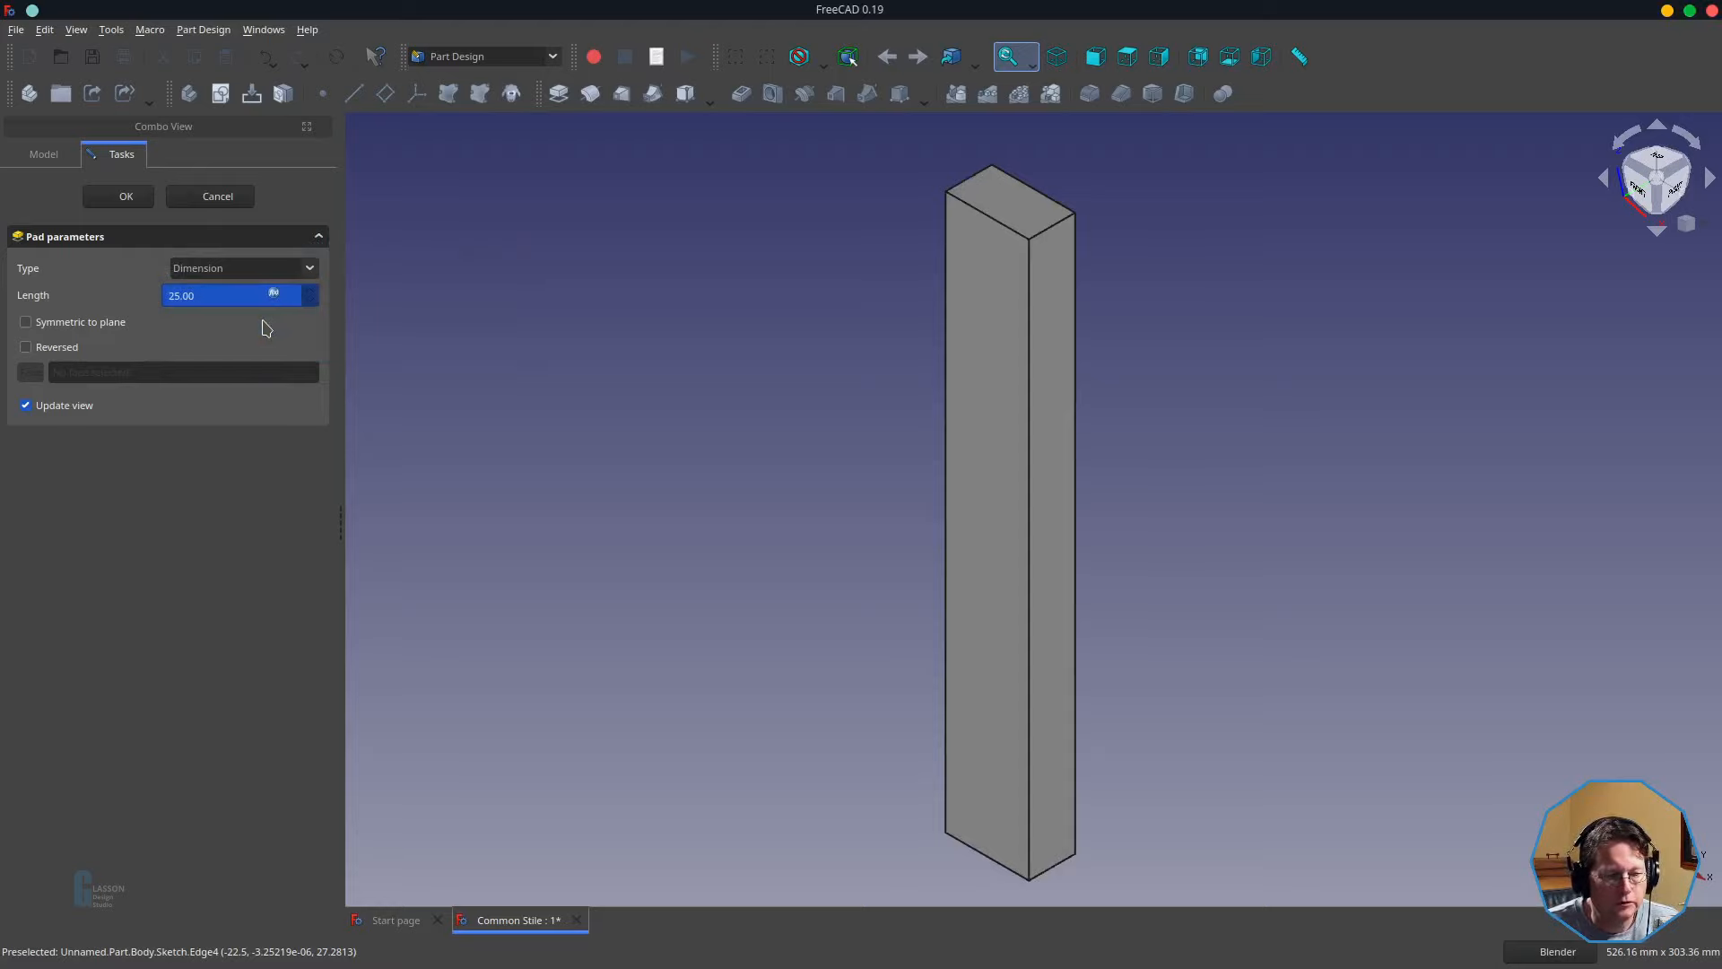
left_click(26, 323)
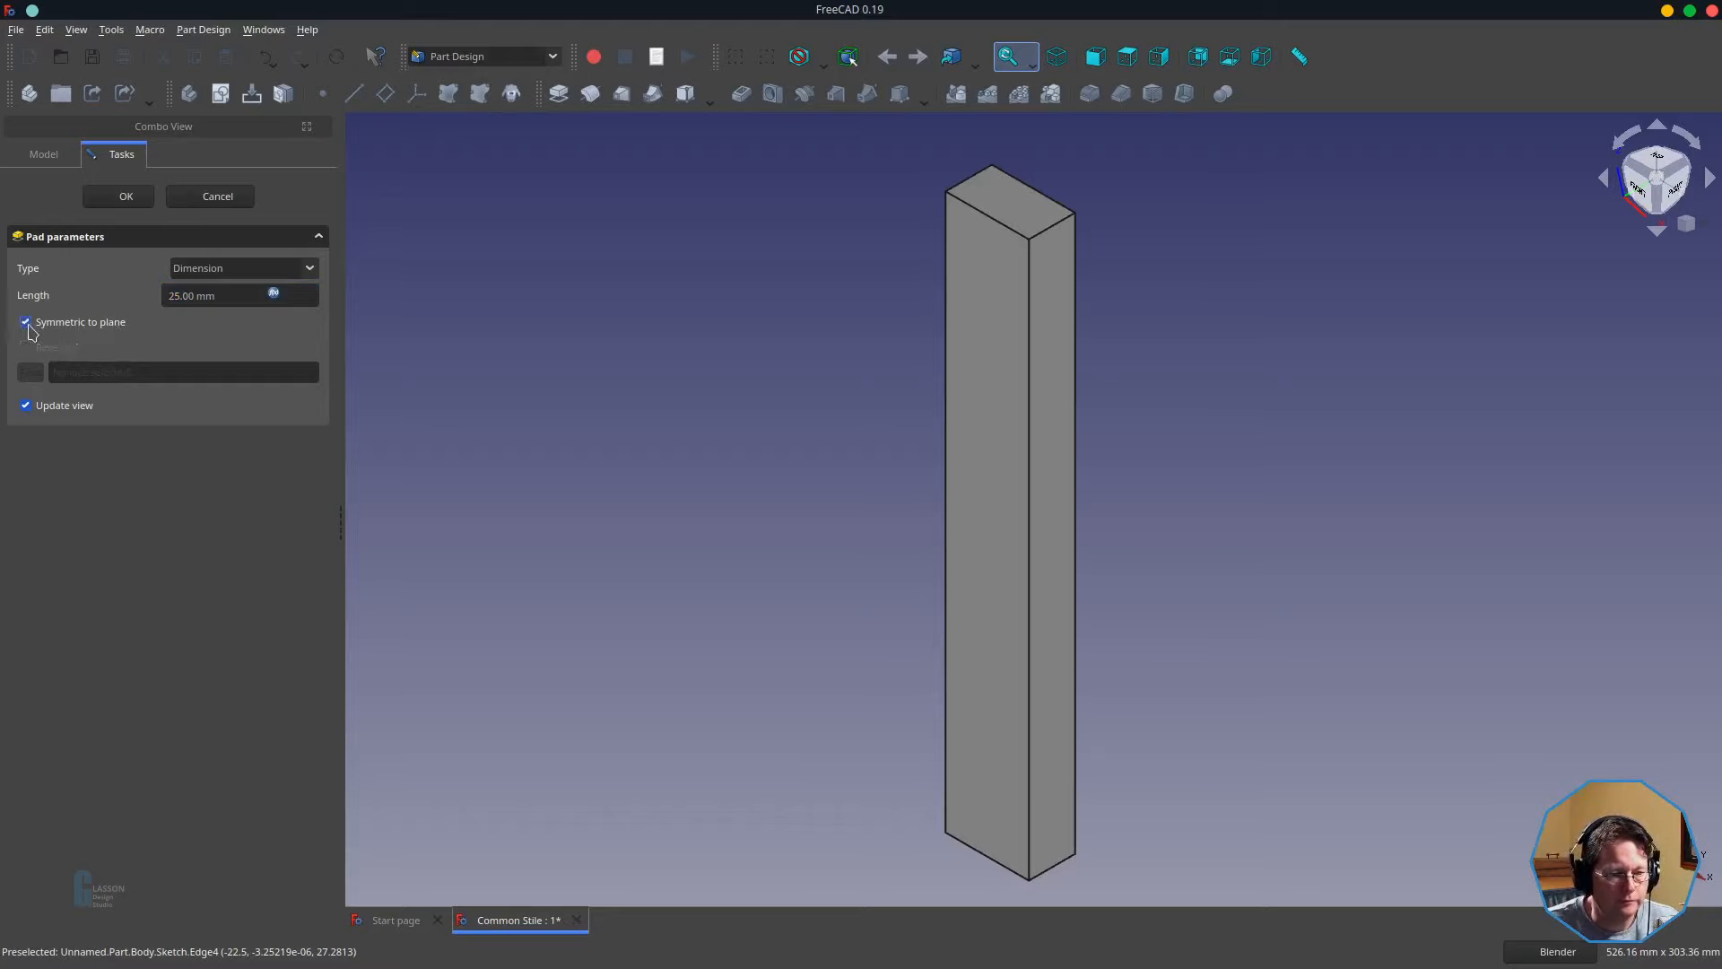
left_click(126, 198)
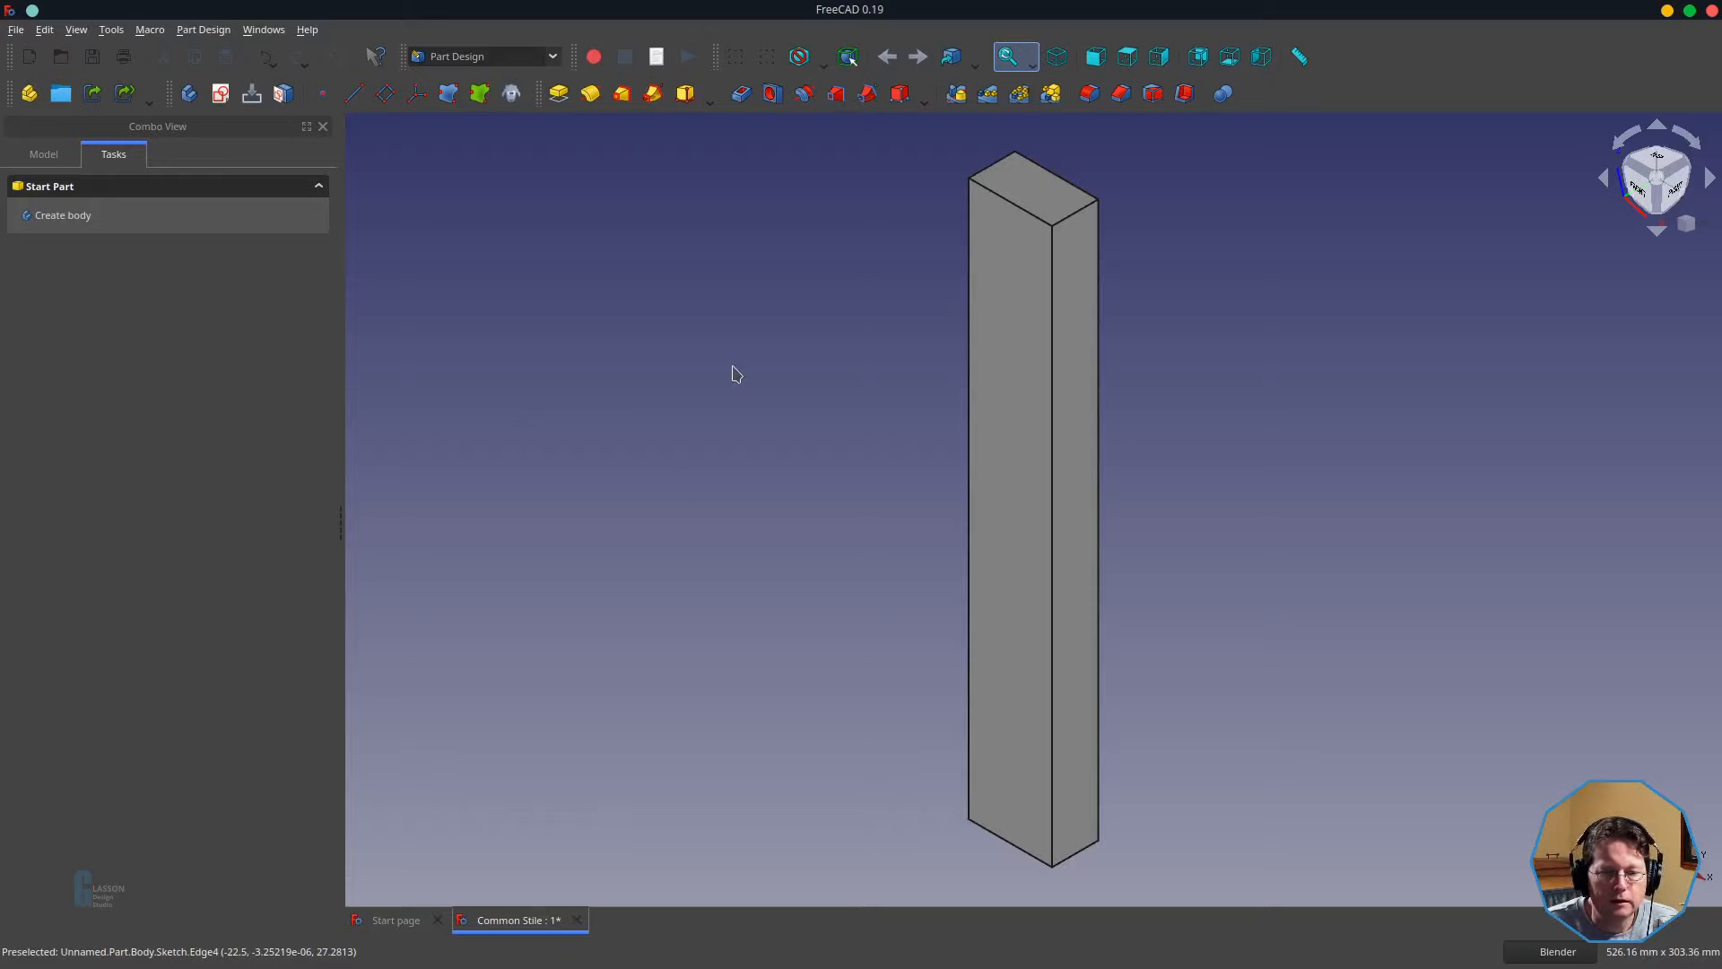
- Create a datum plane in the body with no references and its attachment mode left Deactivated
left_click(387, 95)
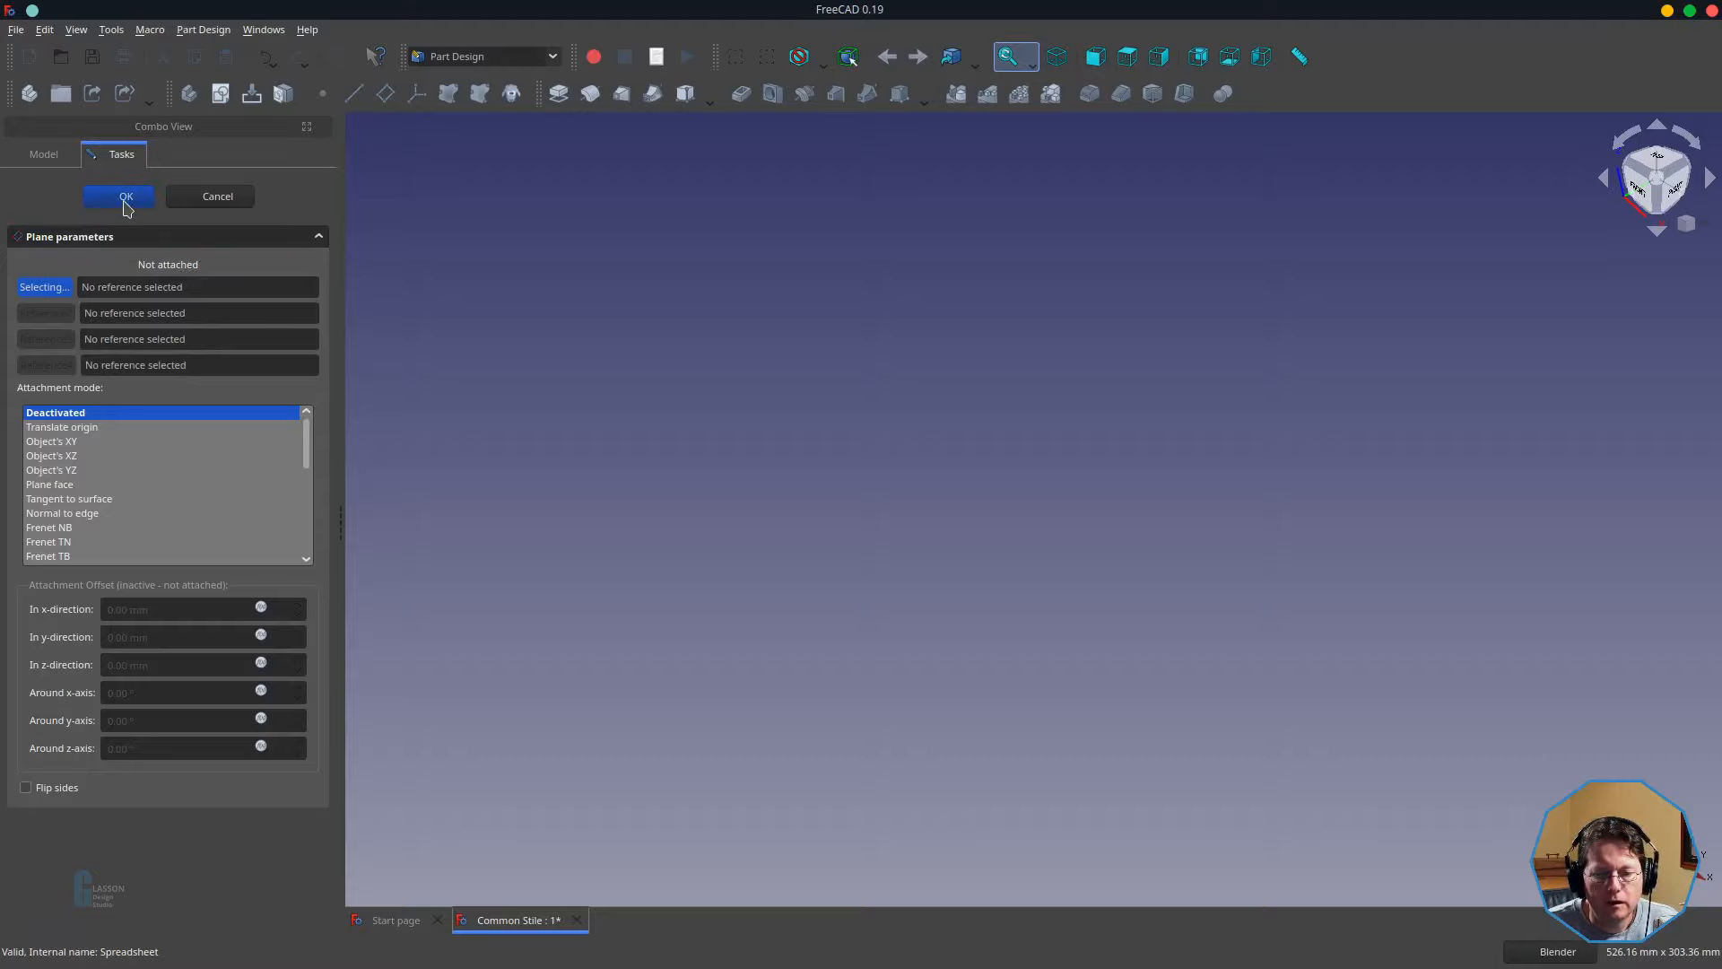
left_click(126, 199)
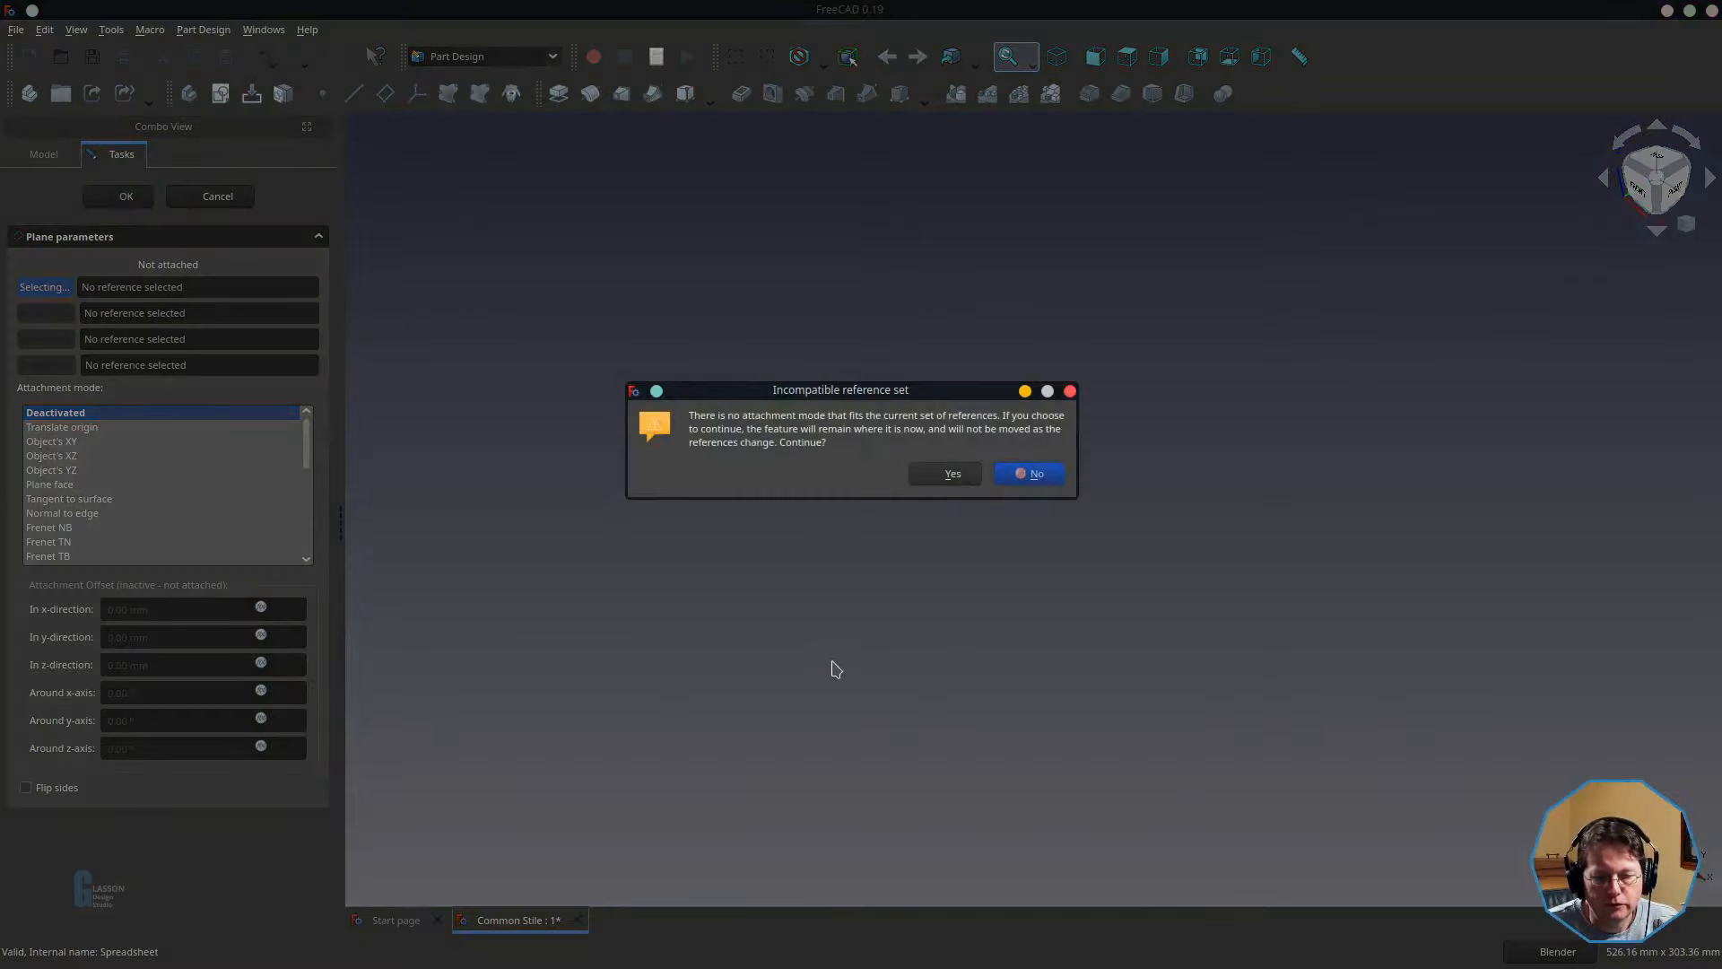
left_click(953, 476)
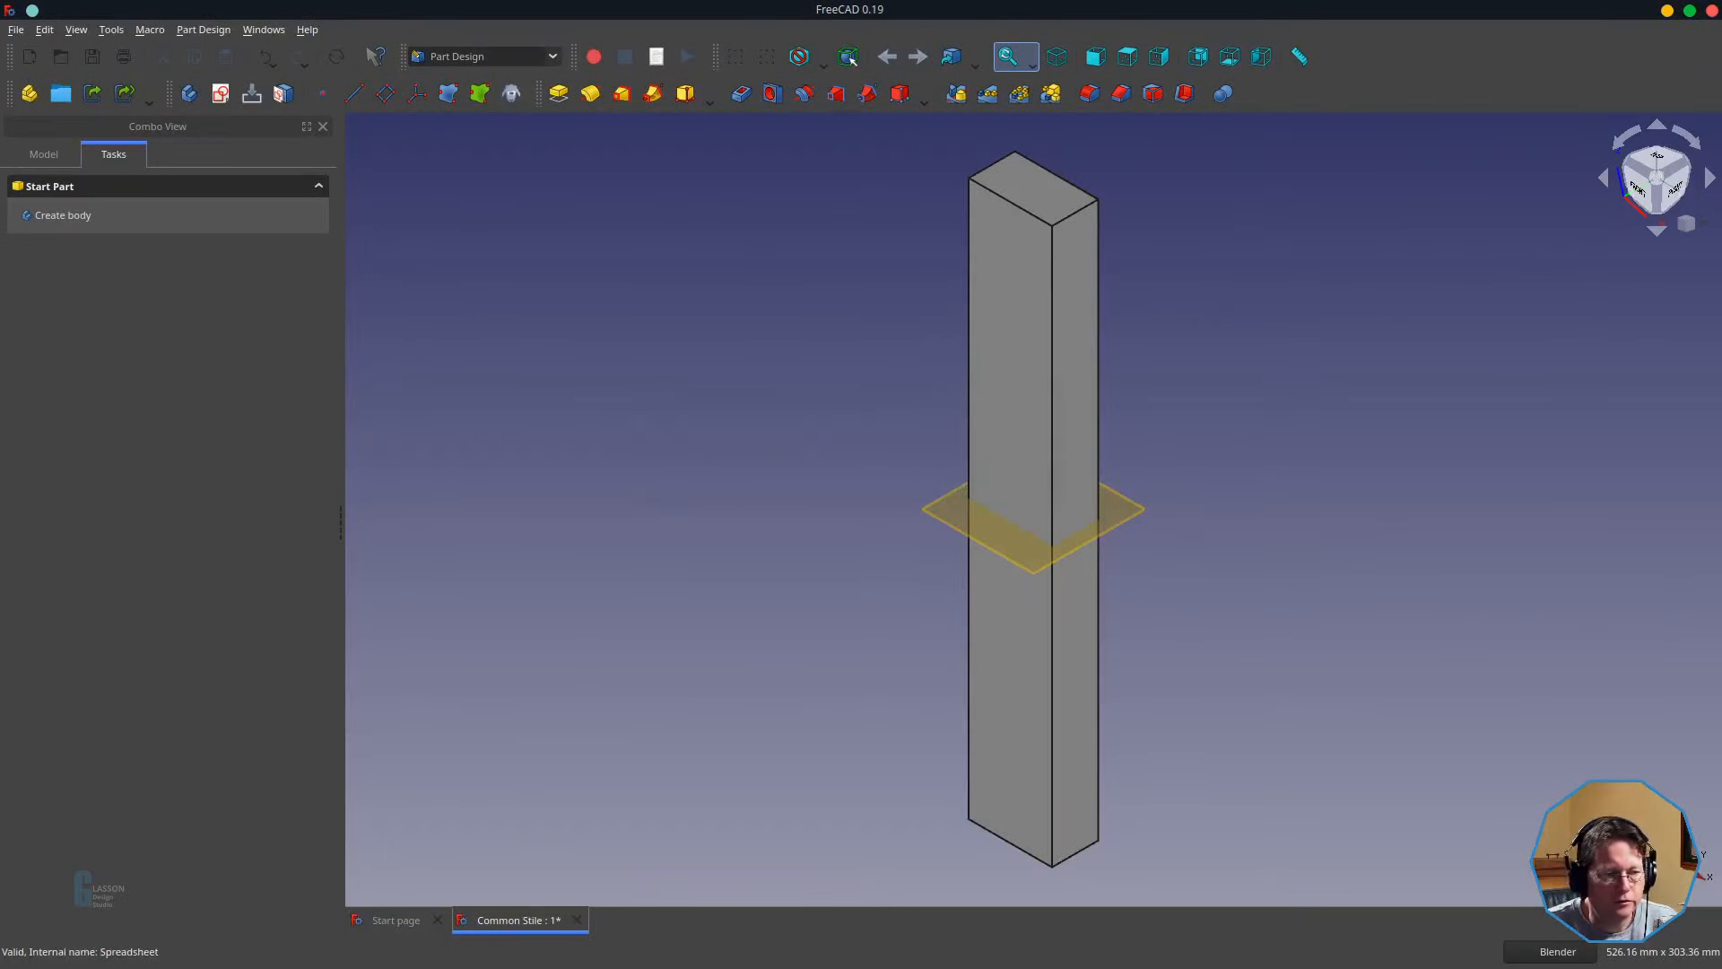
- Open the Z position in the datum plane's placement for editing
left_click(41, 154)
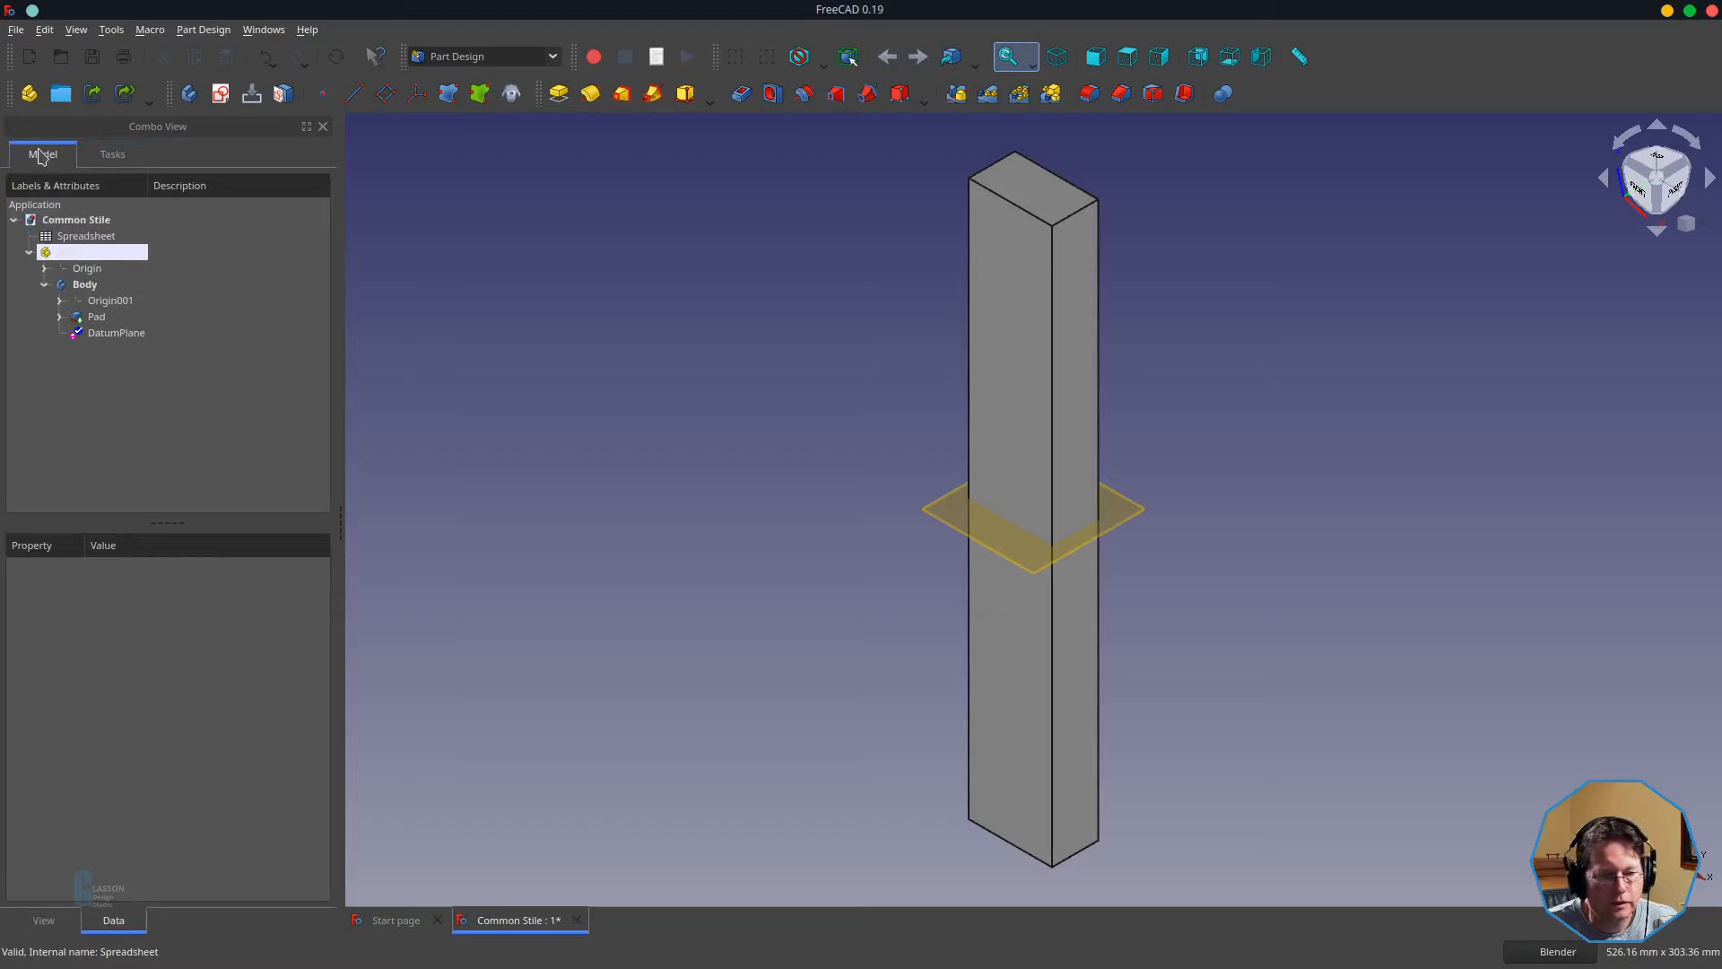
left_click(100, 343)
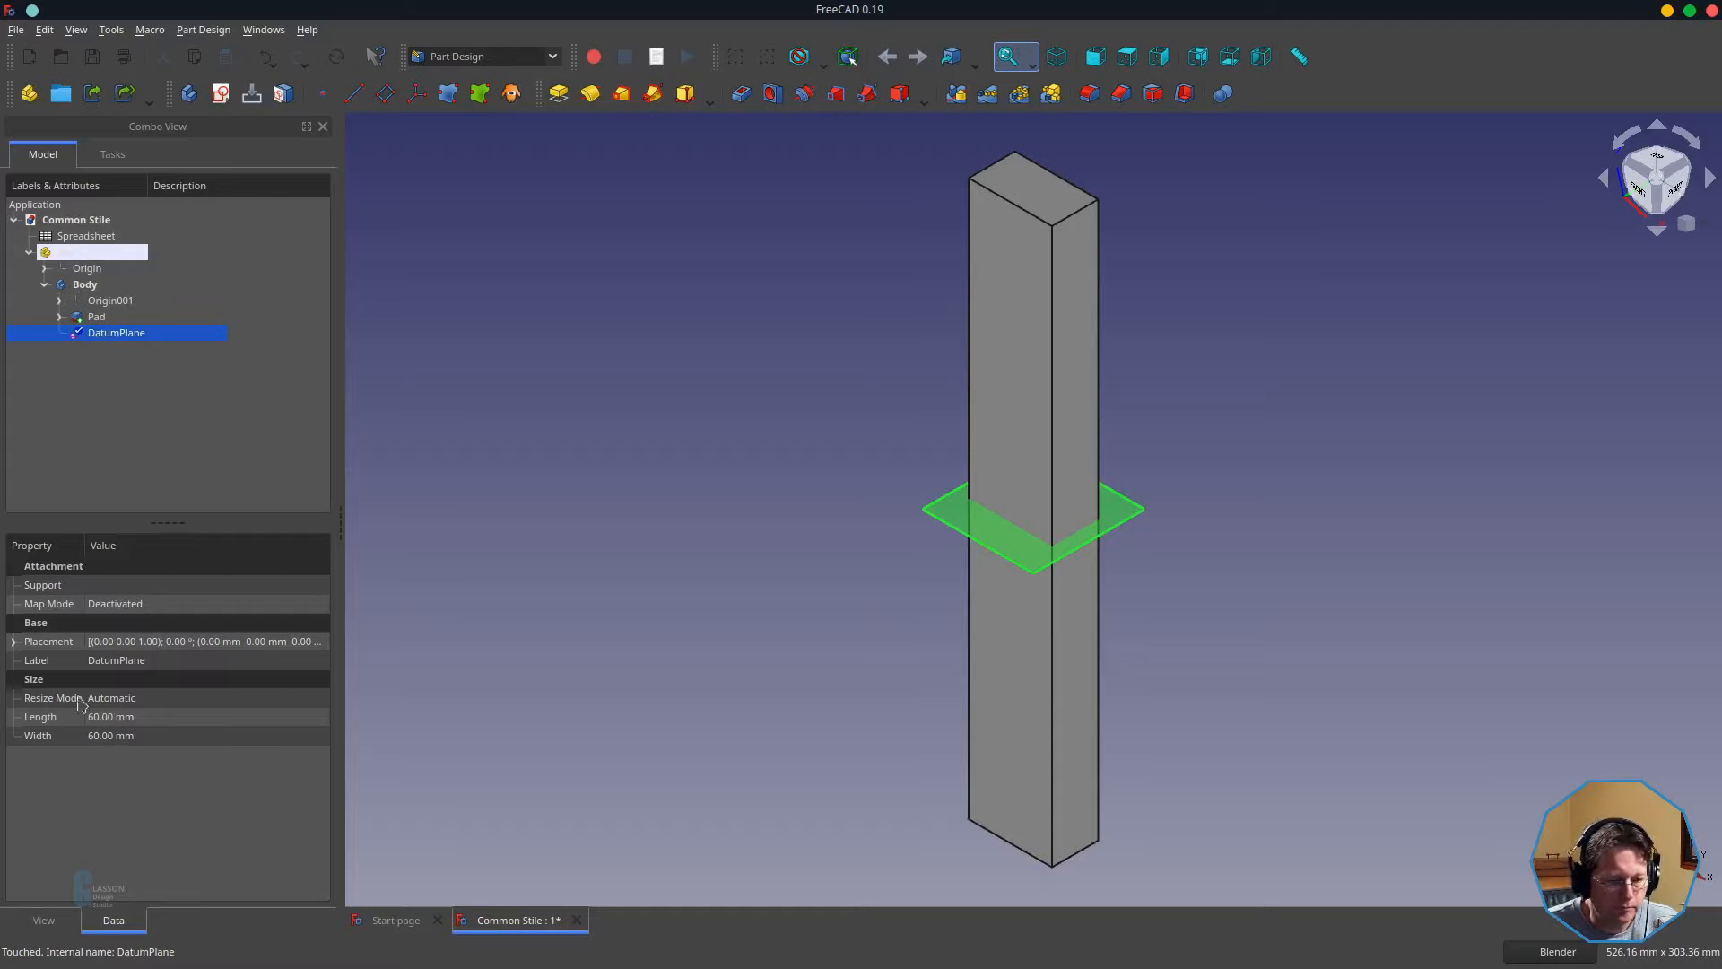
left_click(14, 642)
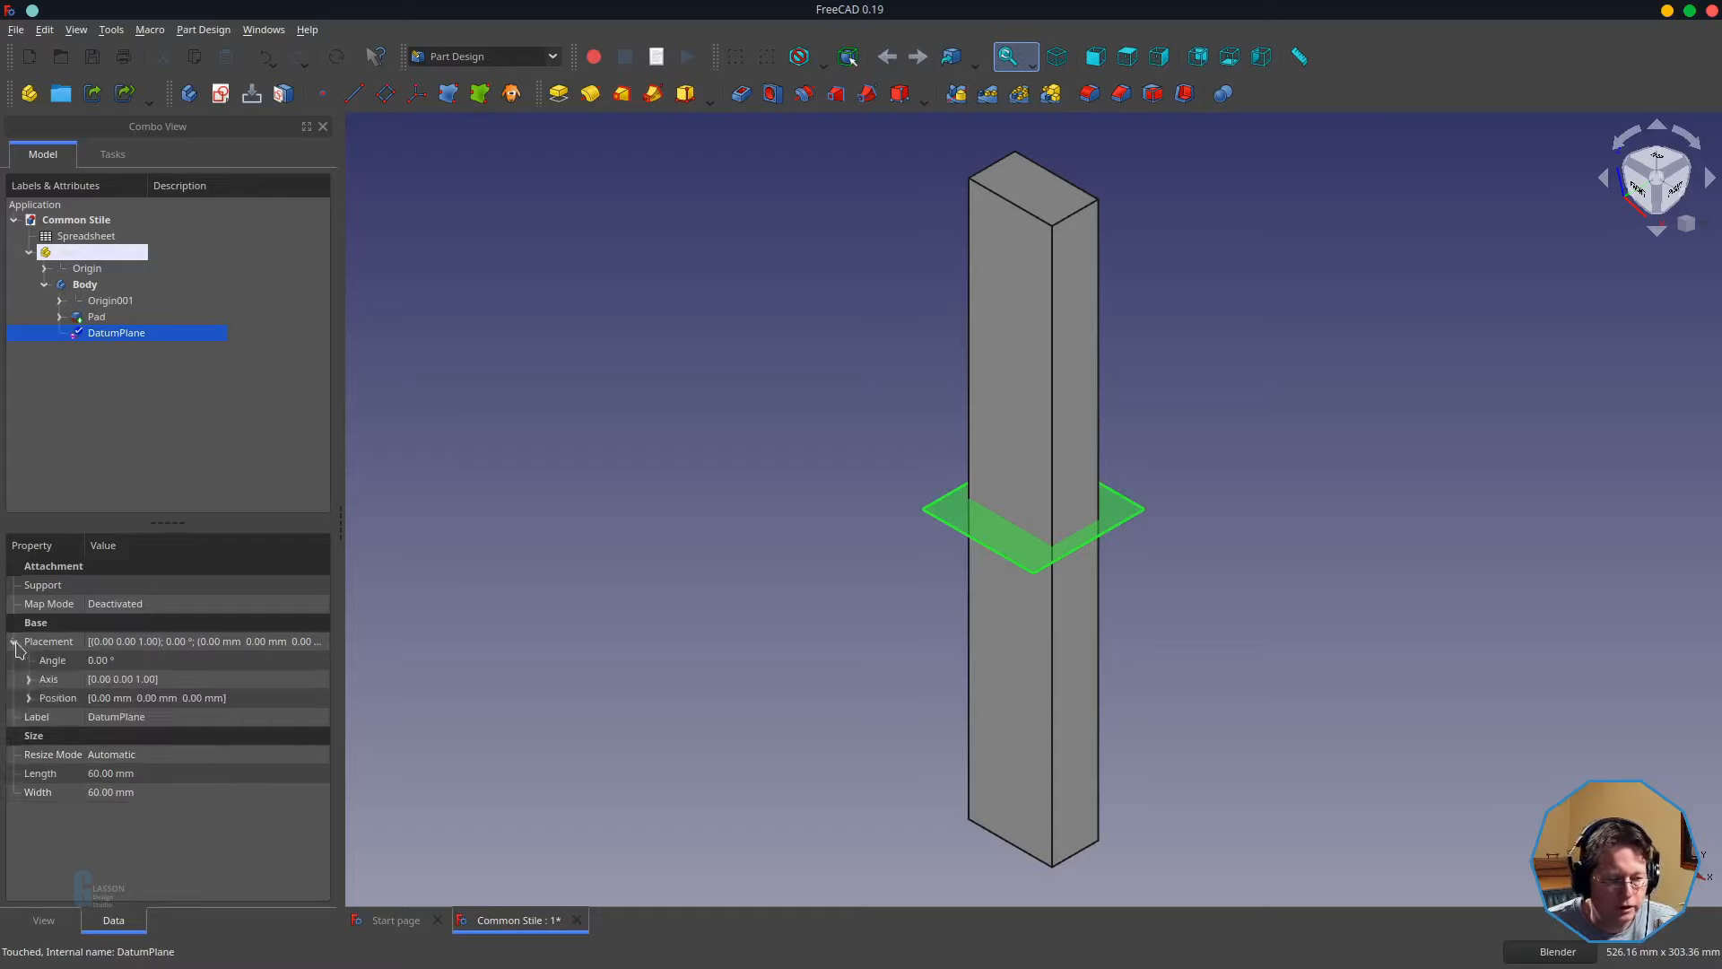
left_click(29, 698)
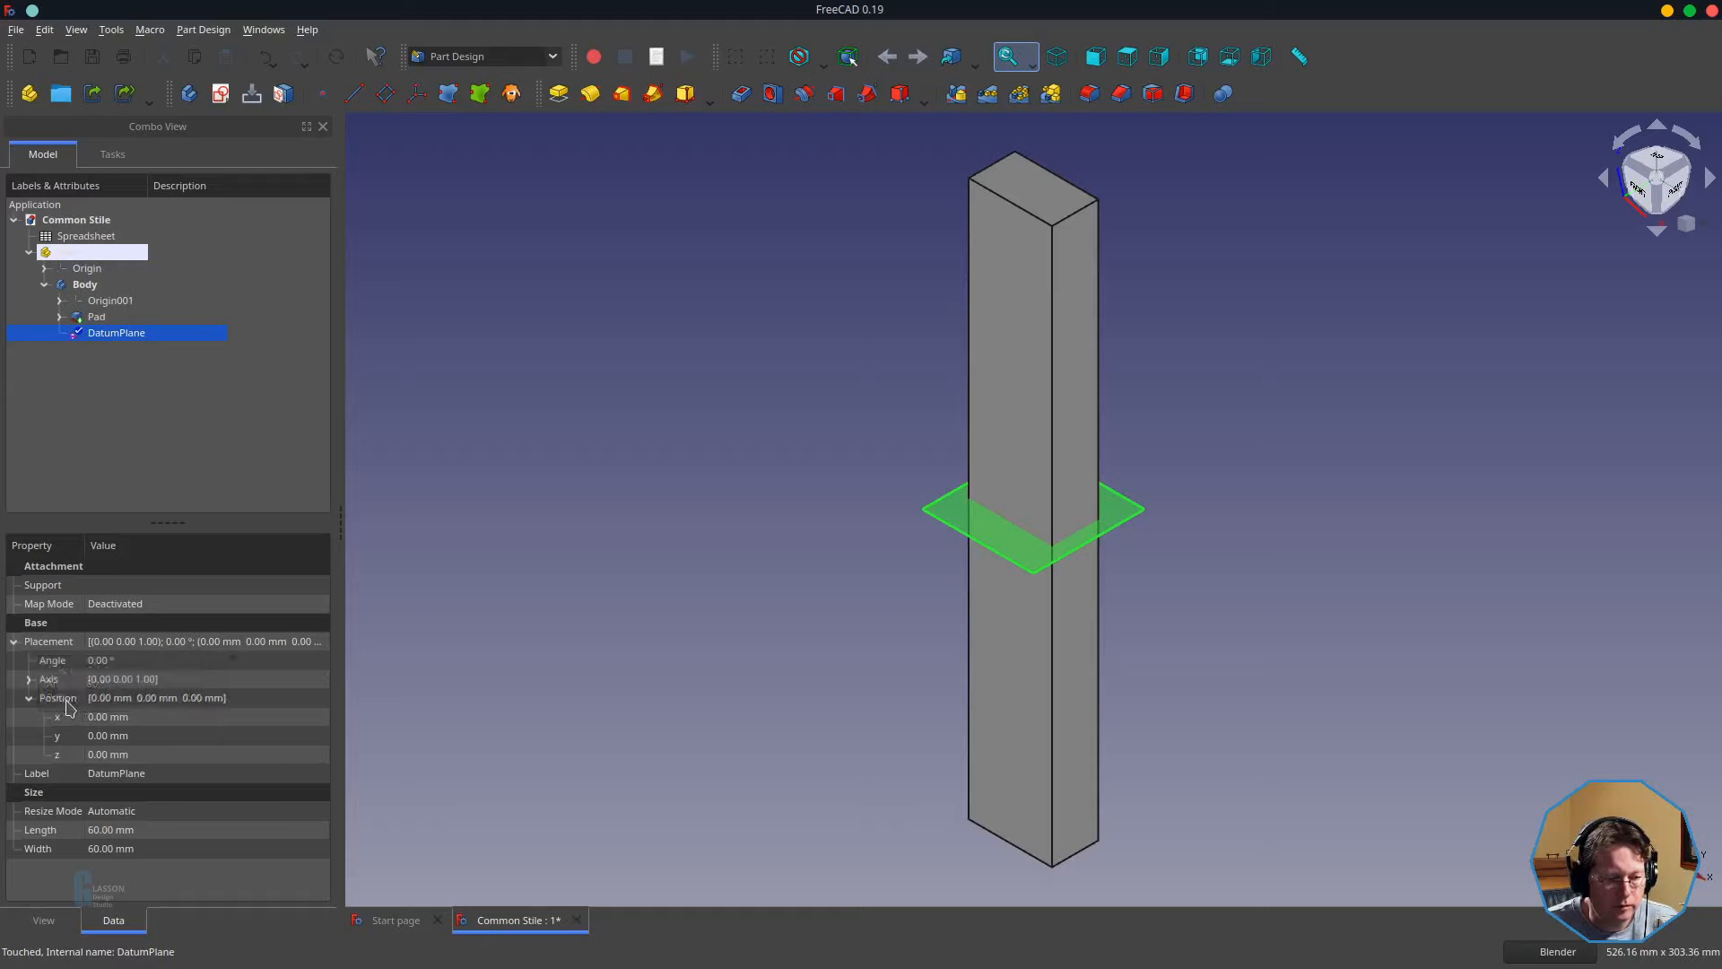
double_click(109, 755)
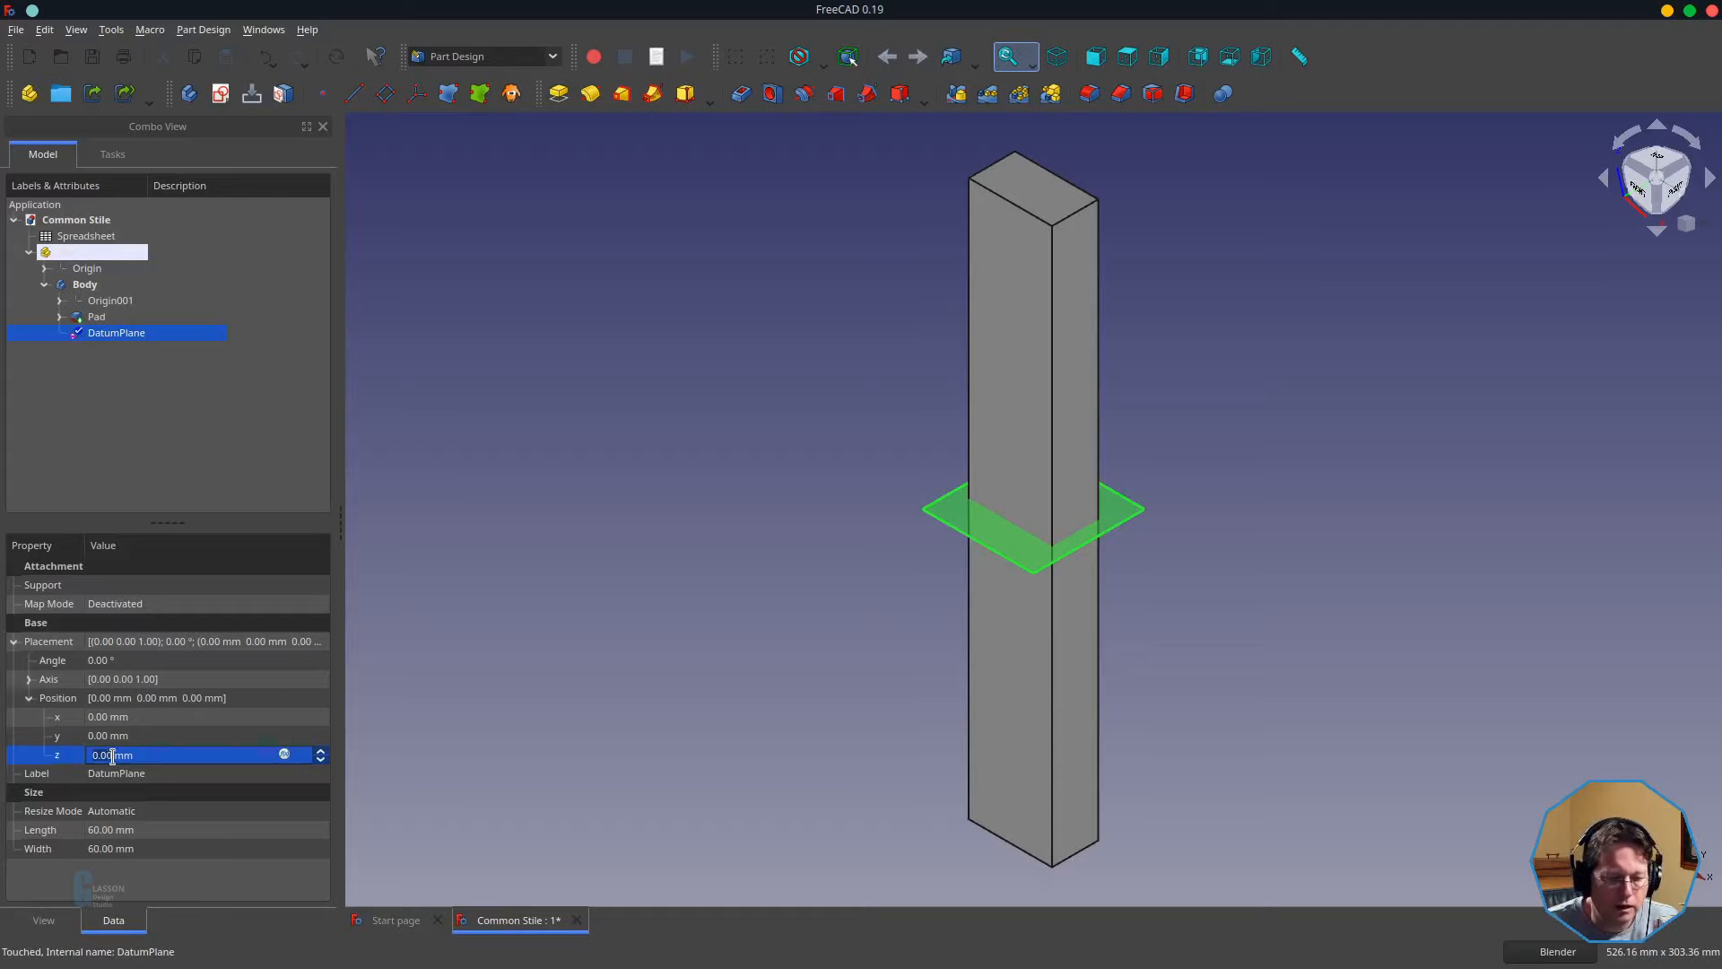
- Try moving the datum plane along Z, up to 9 mm and then down to -24 mm
scroll(118, 755, "up", 13)
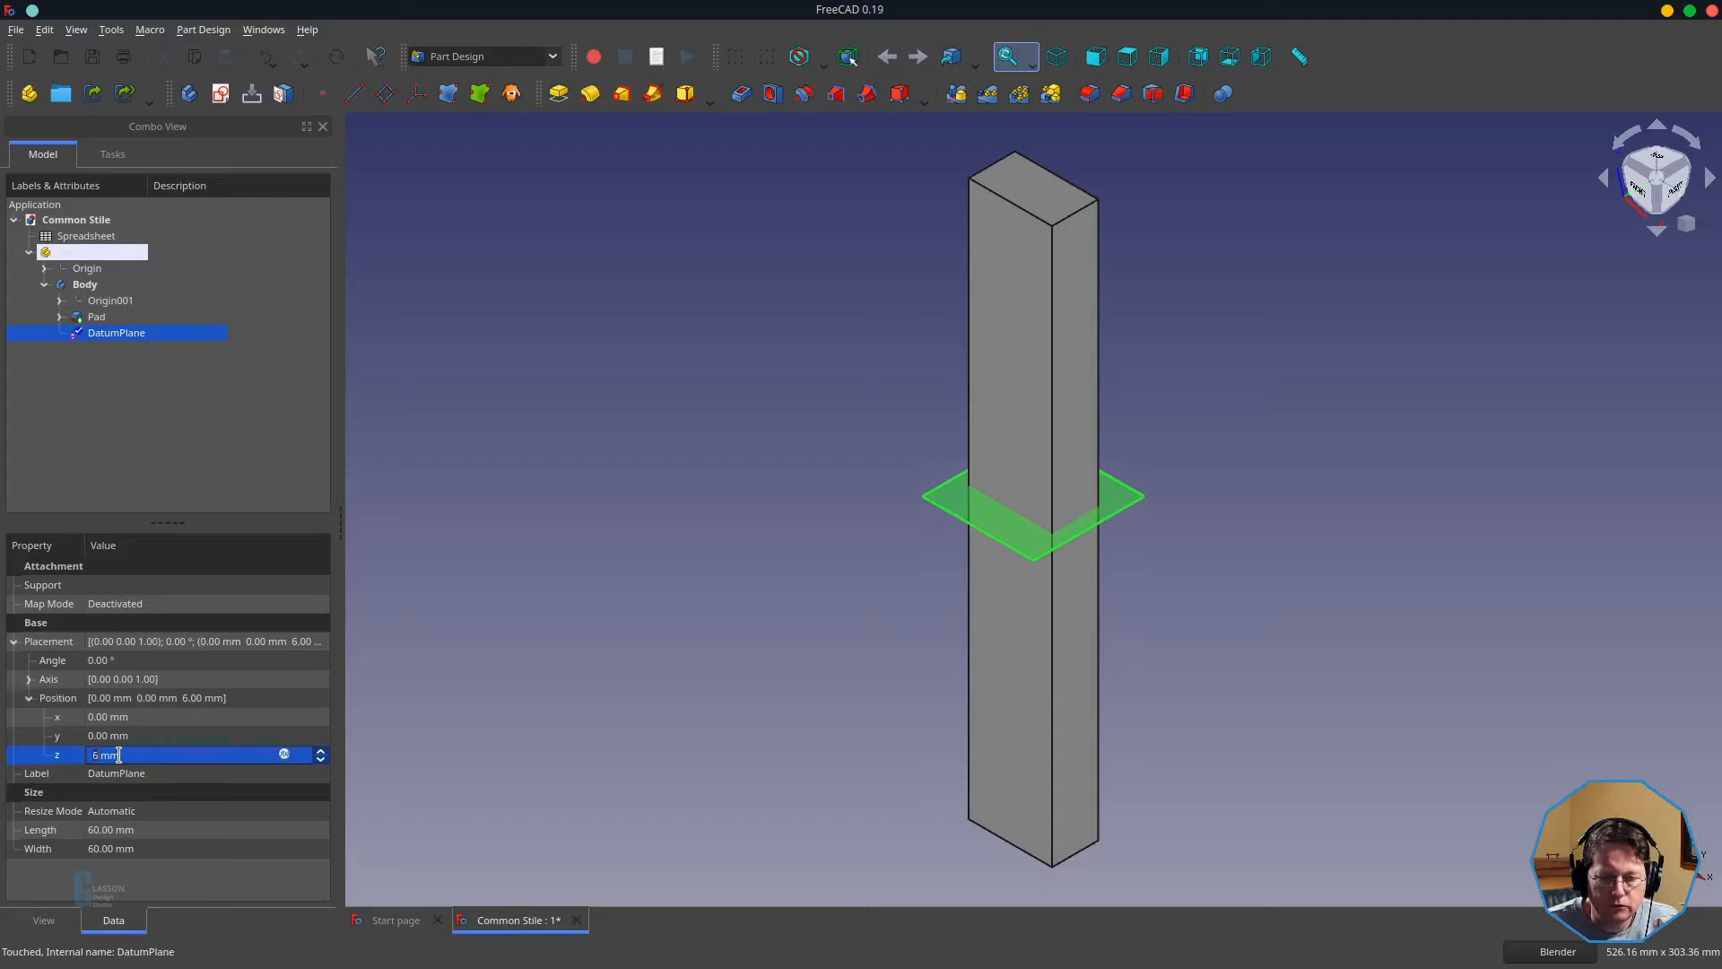
scroll(118, 755, "down", 20)
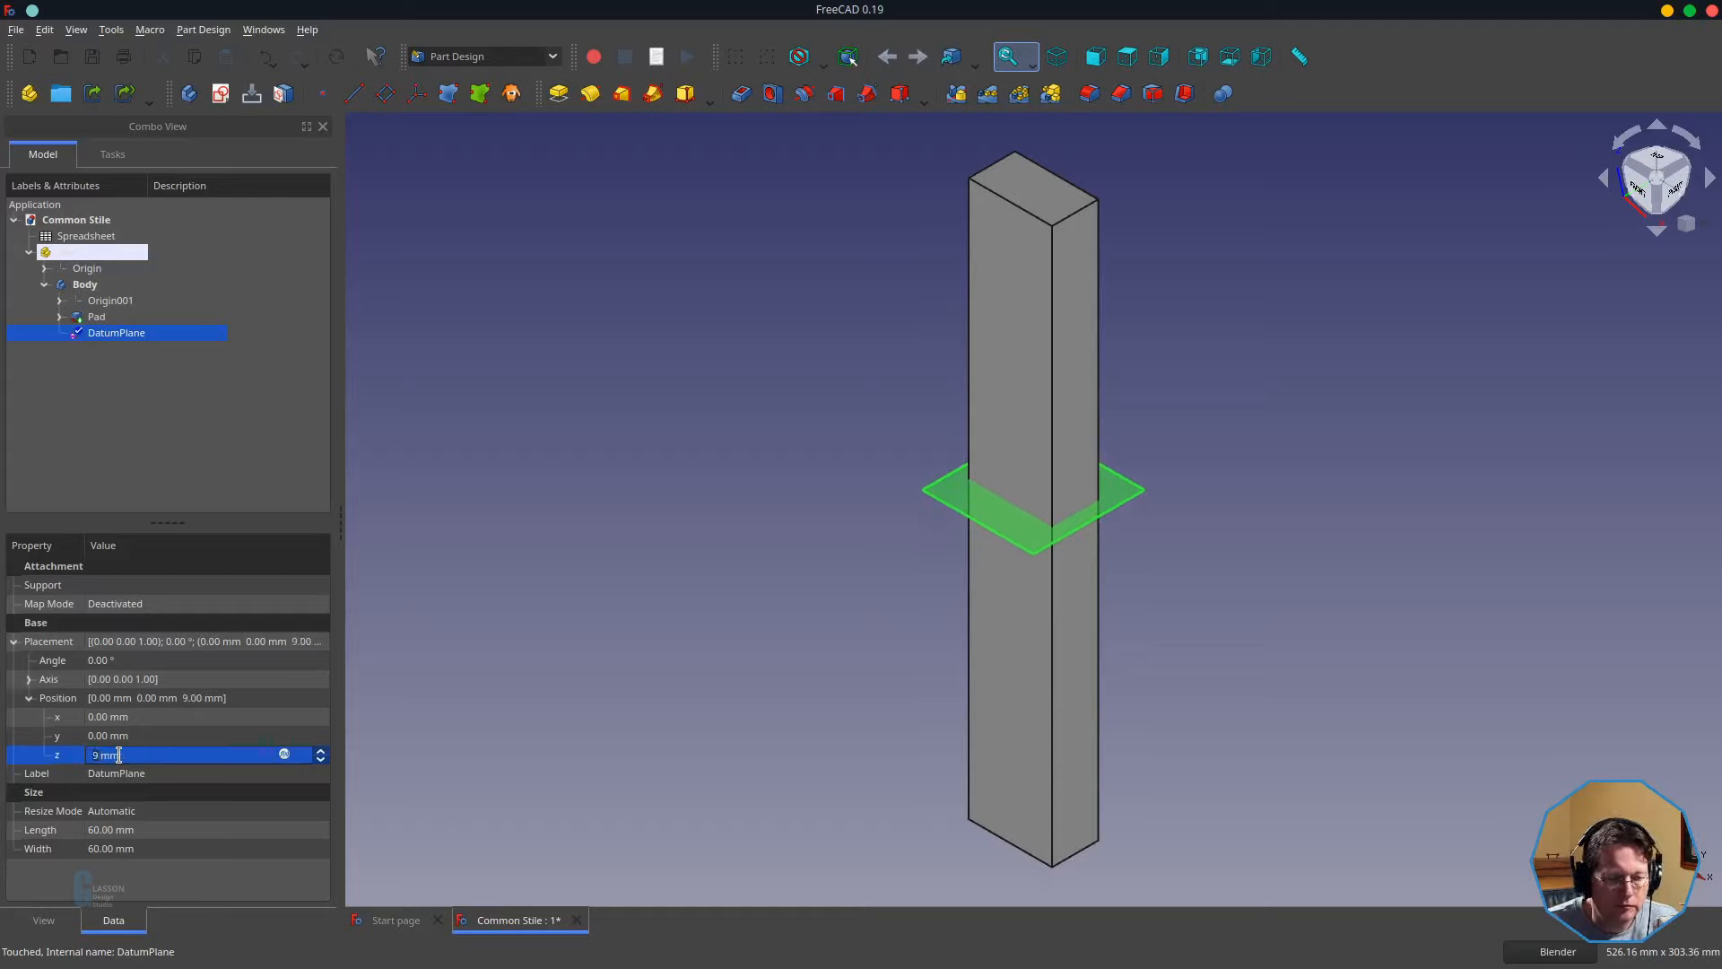
scroll(119, 755, "down", 14)
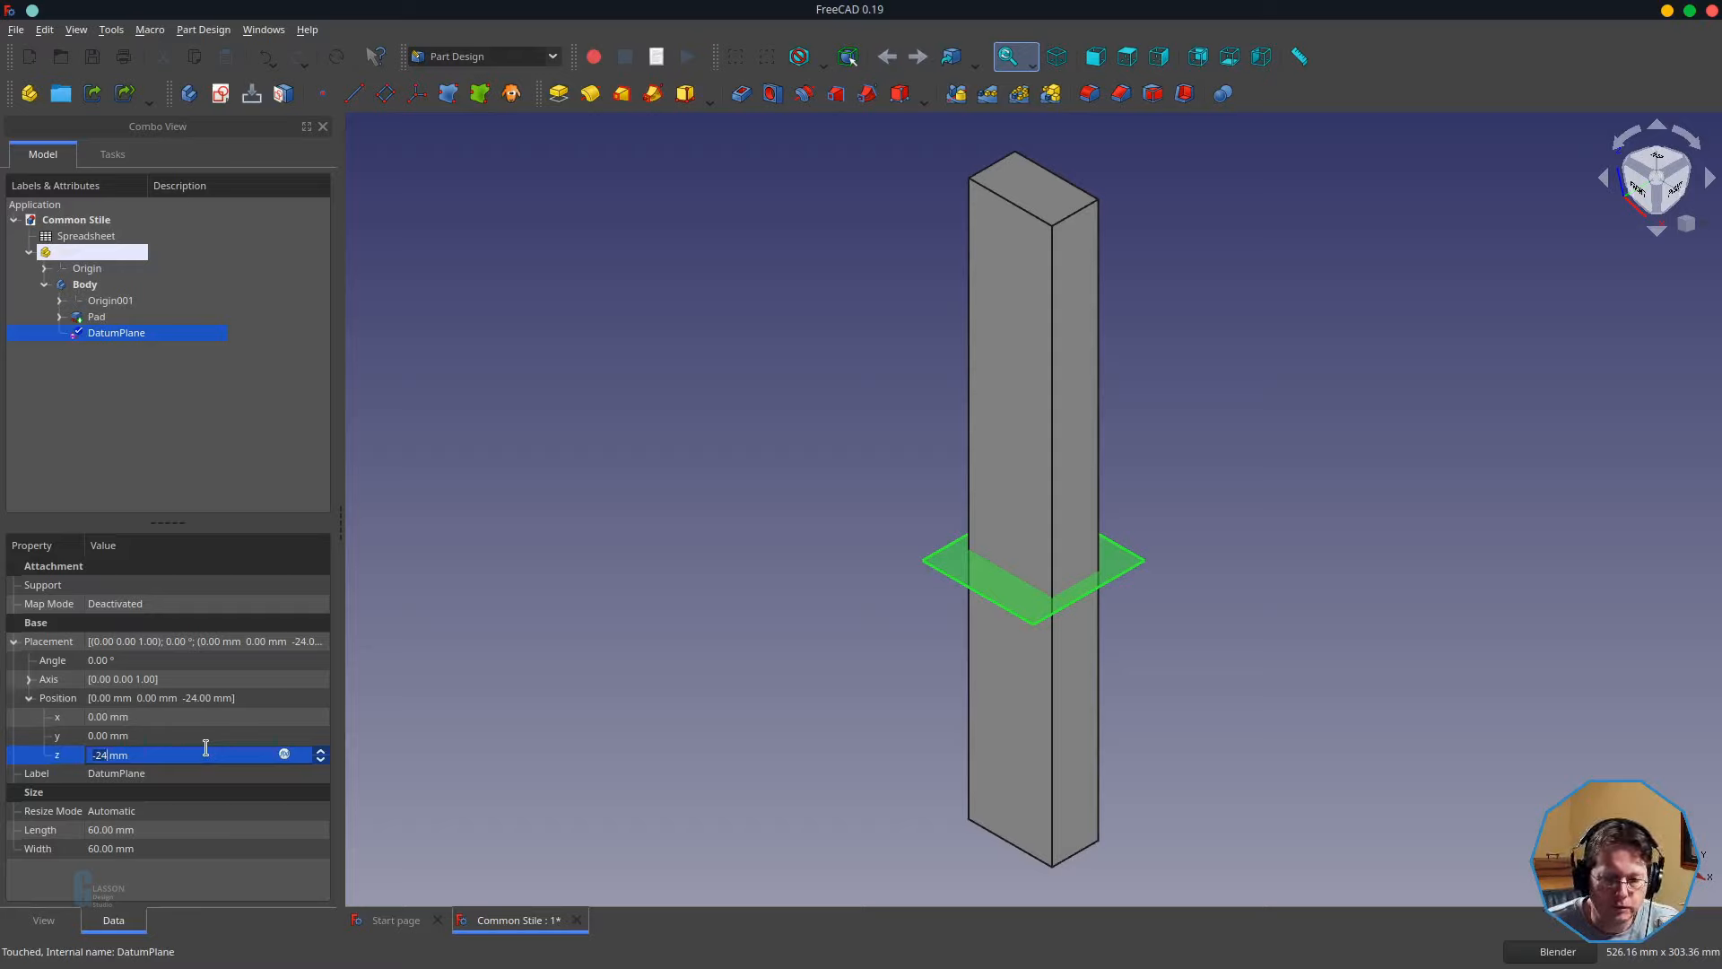
- Set the datum plane's Z position to the expression Spreadsheet.s_stileLength/2 and recompute the document
key("equal")
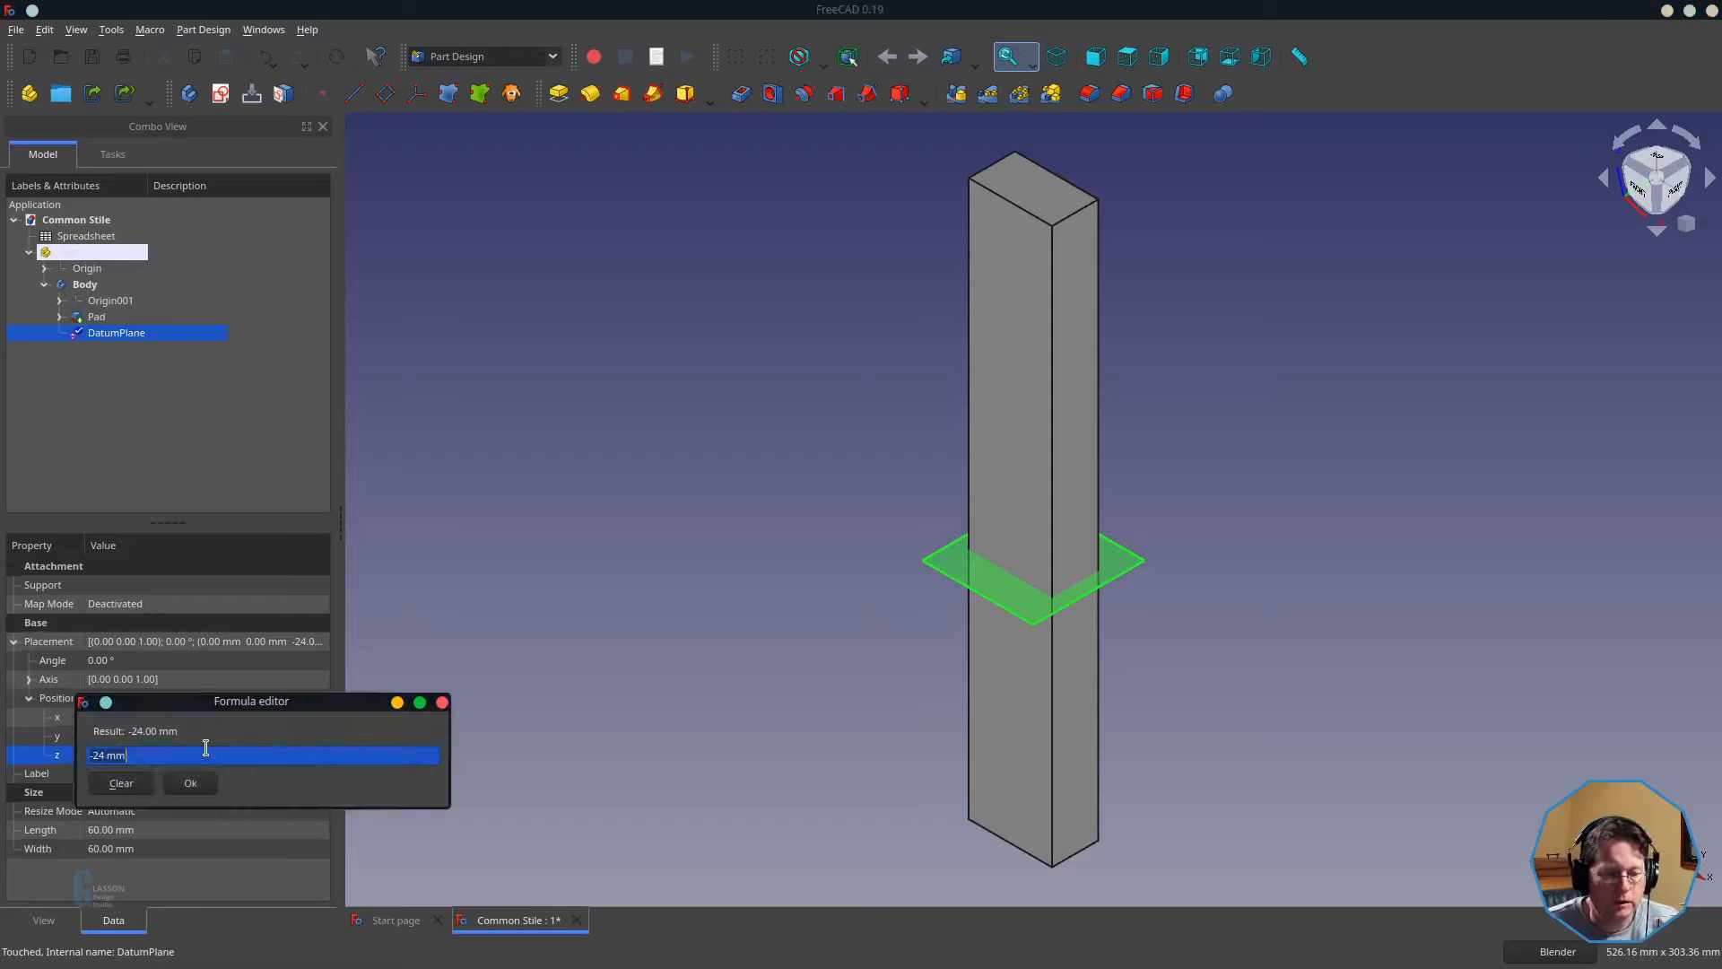
type("Spreadsheet.")
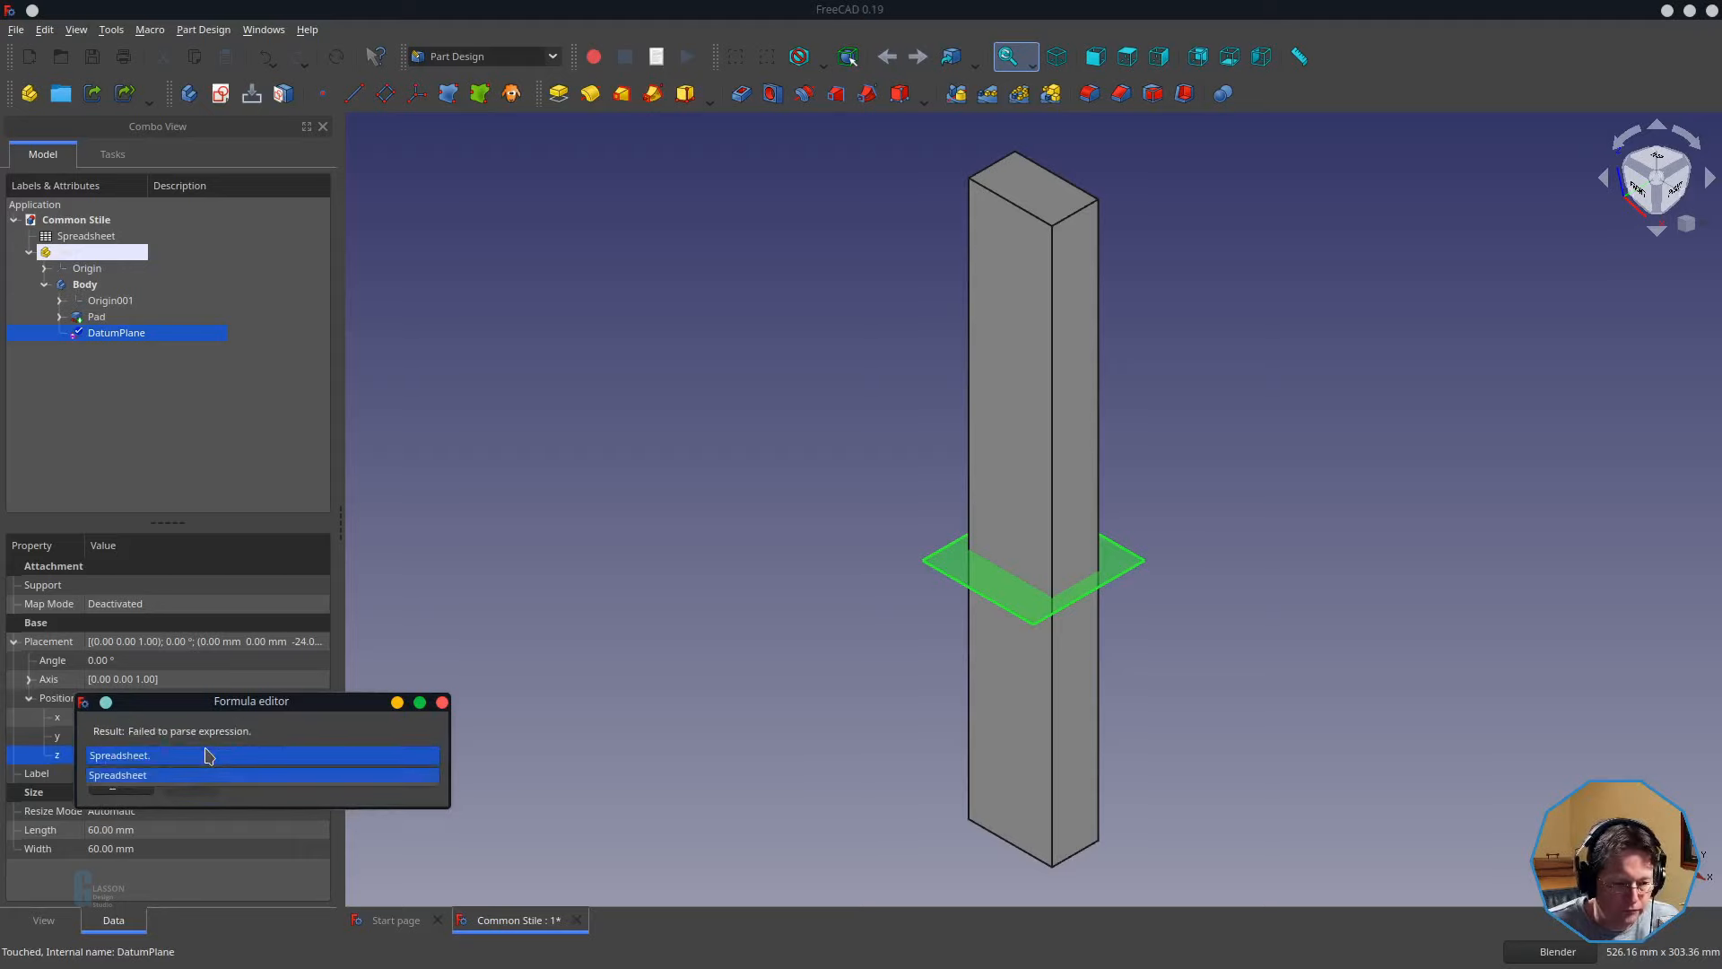
type("s_st")
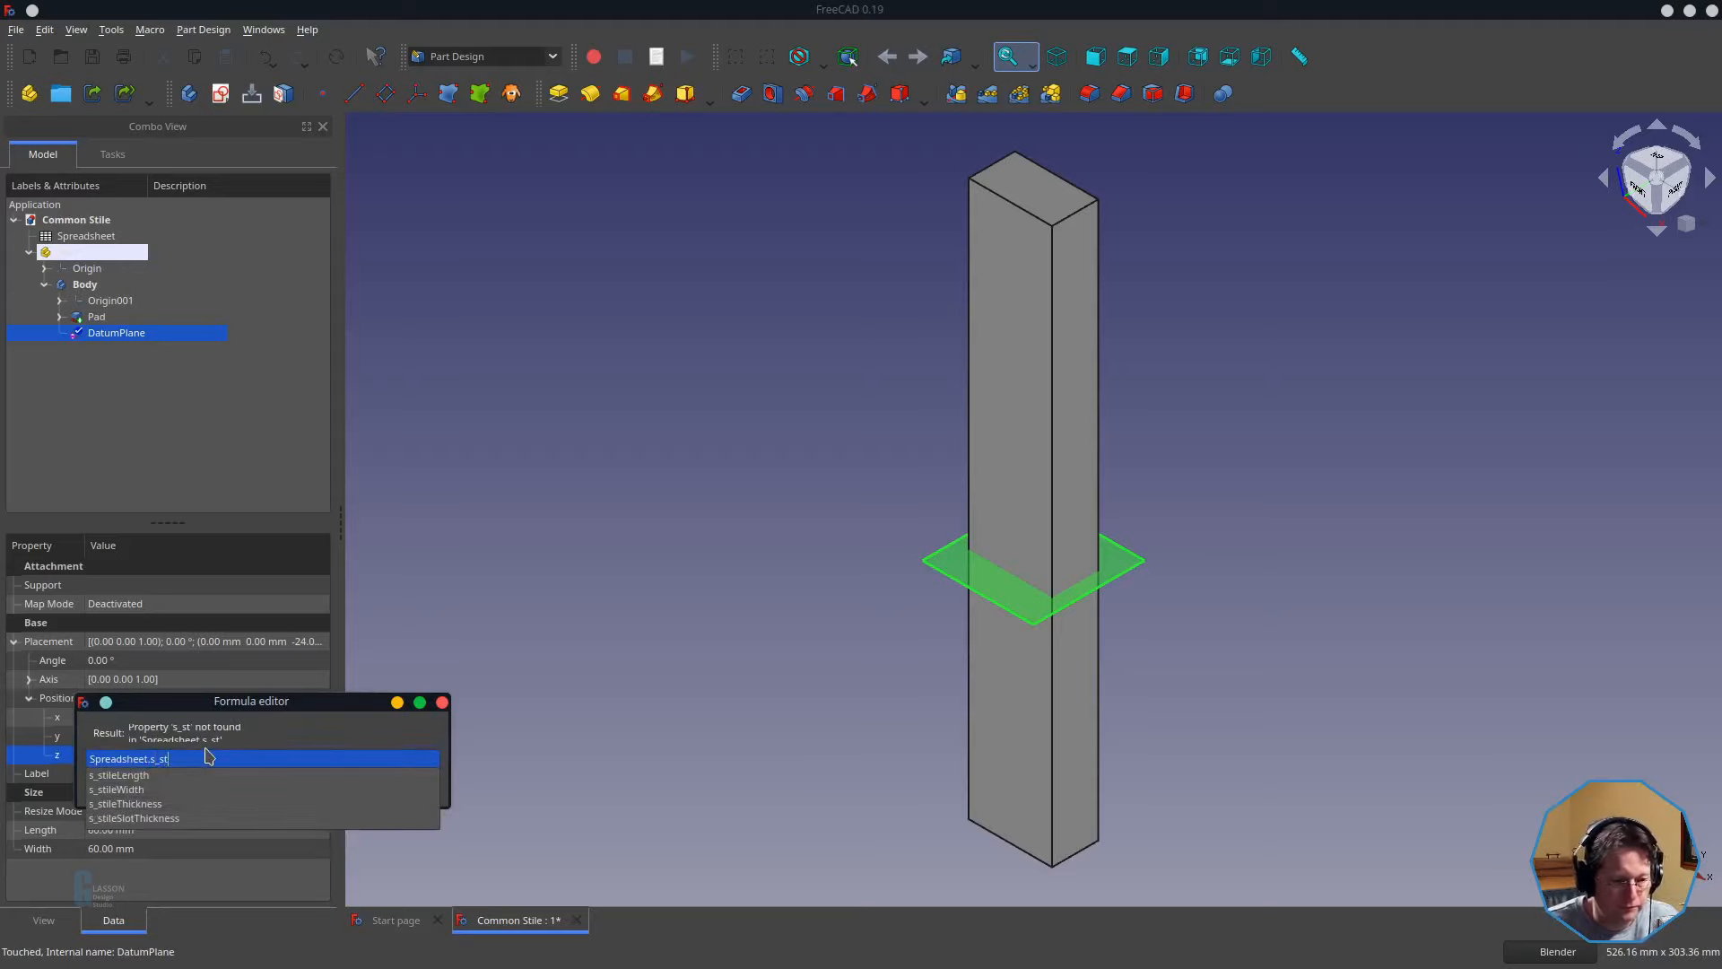
key("Down")
key("Return")
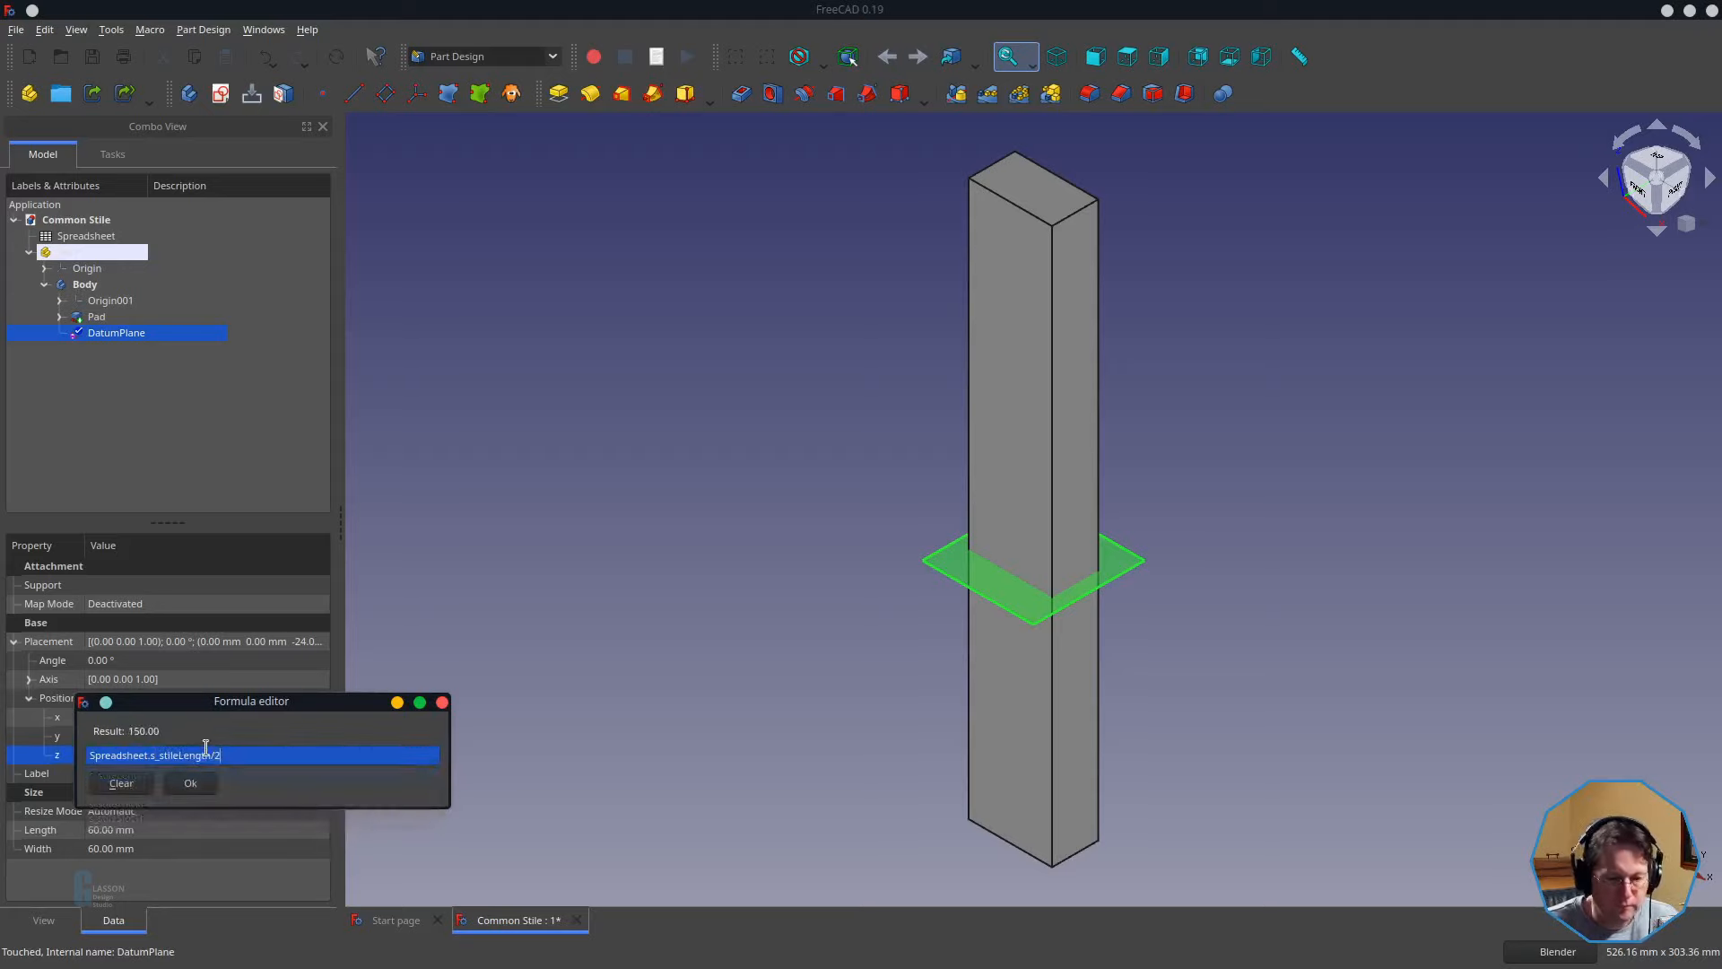
key("Return")
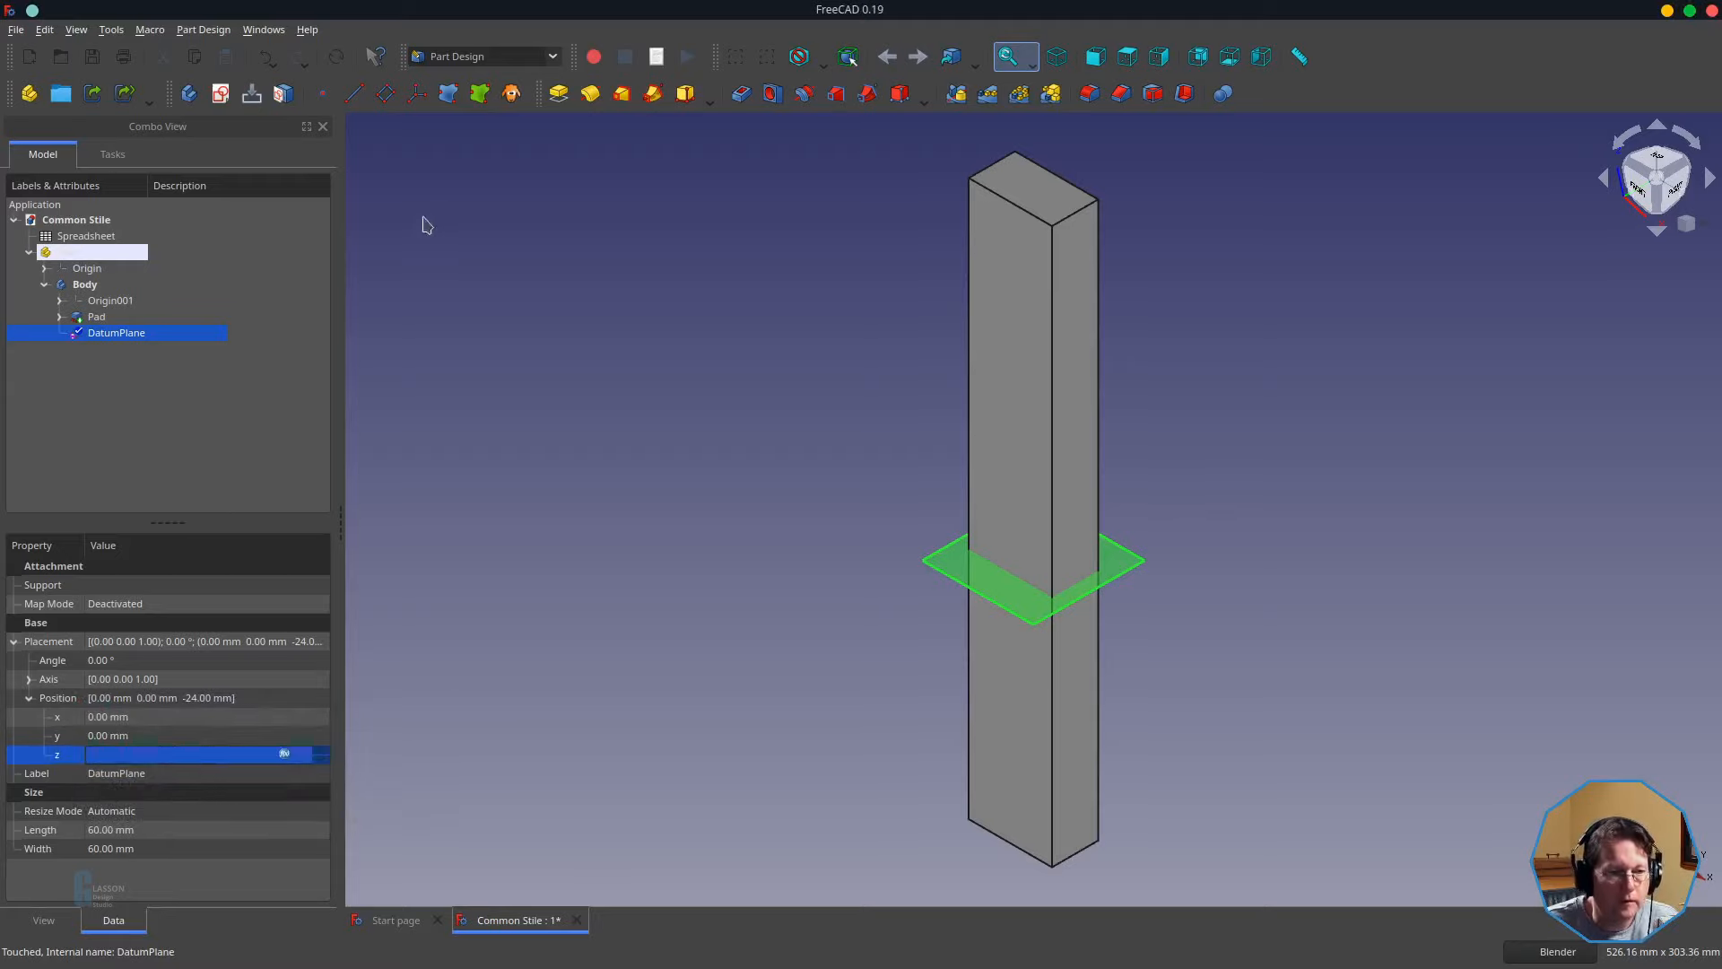
left_click(337, 59)
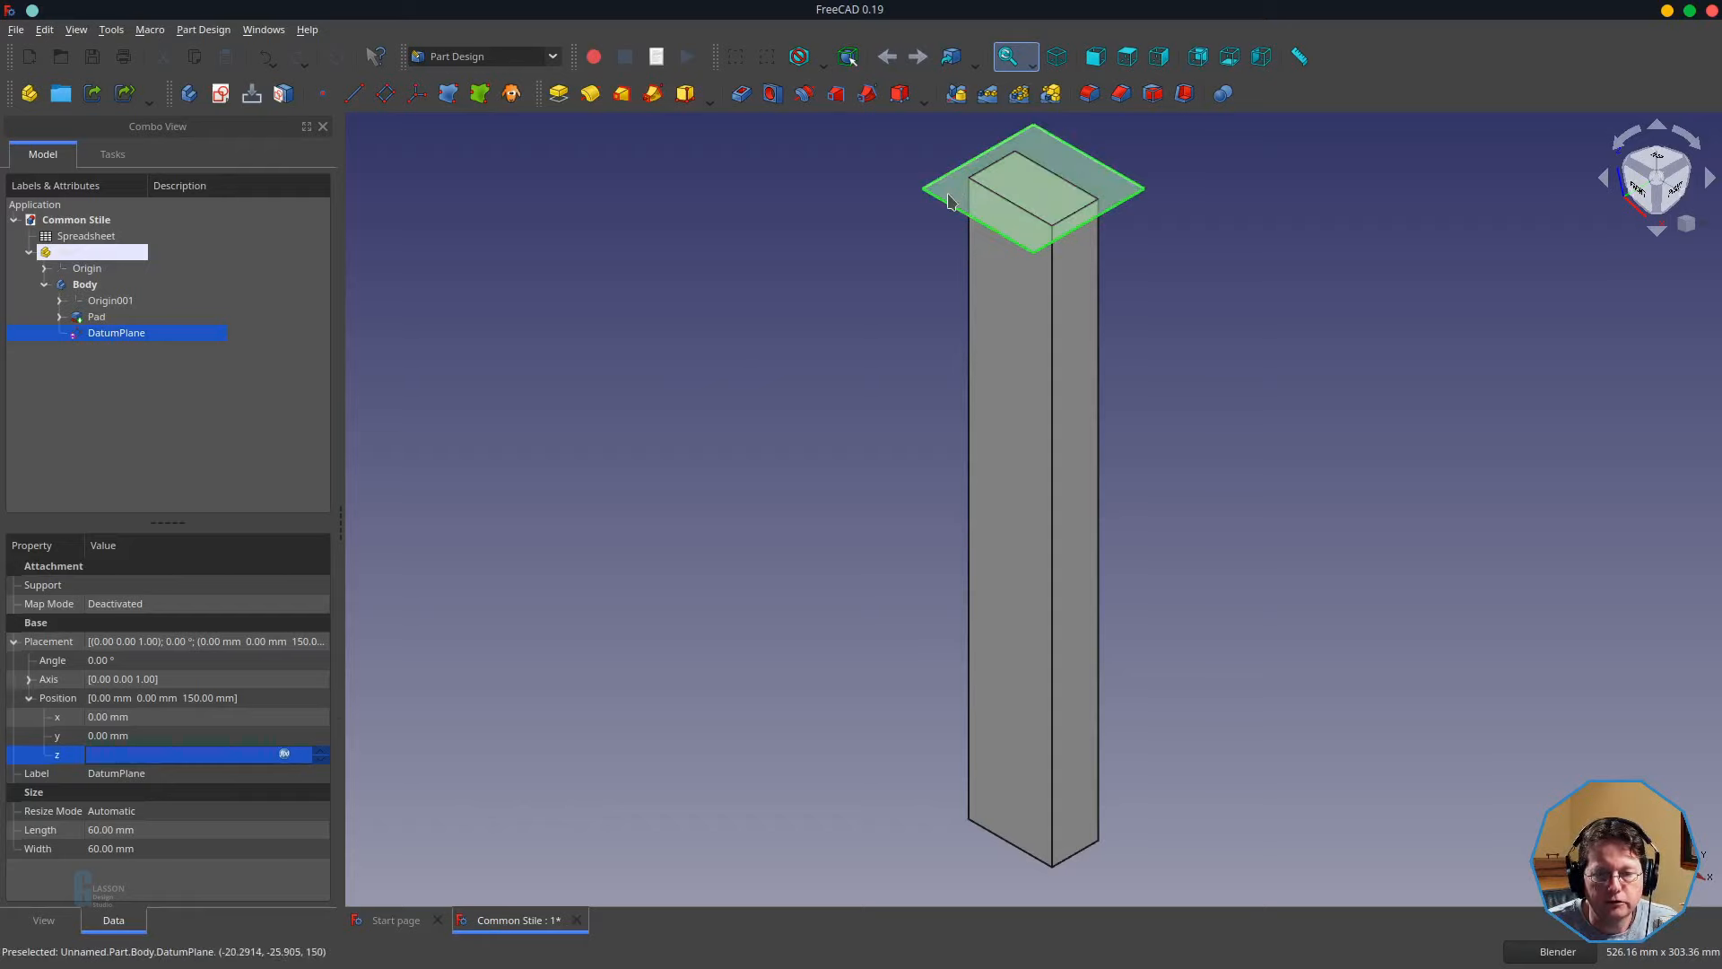
- Create a sketch on the datum plane and draw a rectangle about 45 by 11 mm across the stile's full width, around the origin
left_click(220, 97)
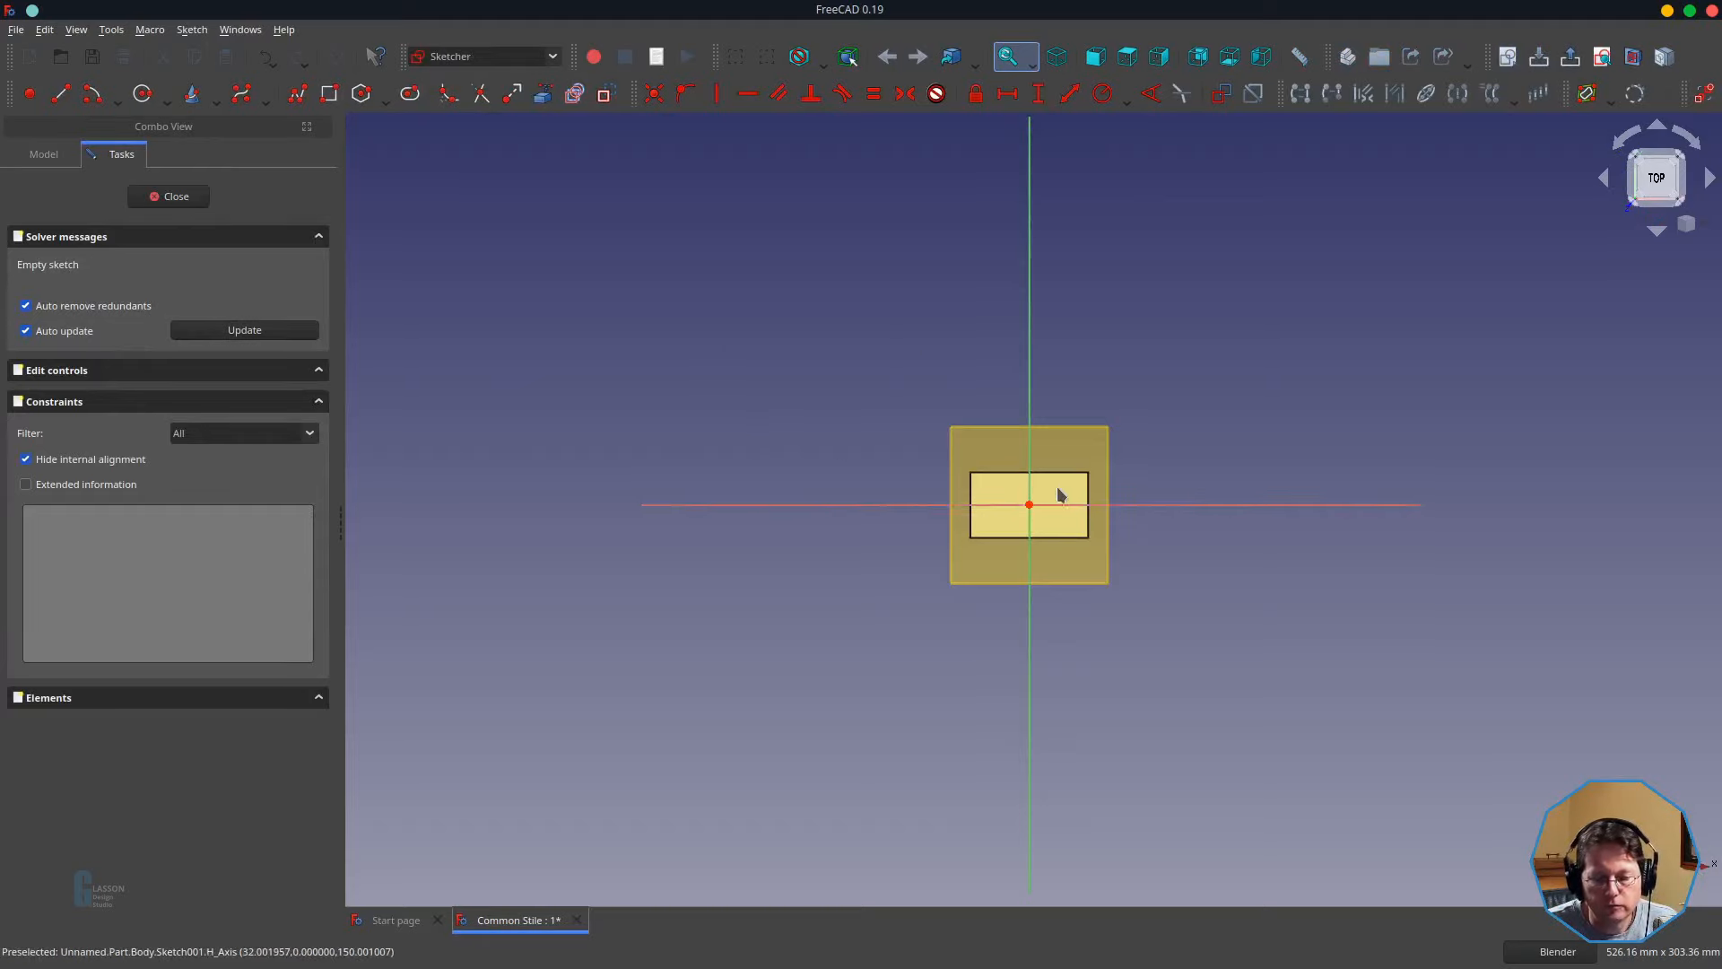
scroll(1059, 494, "up", 4)
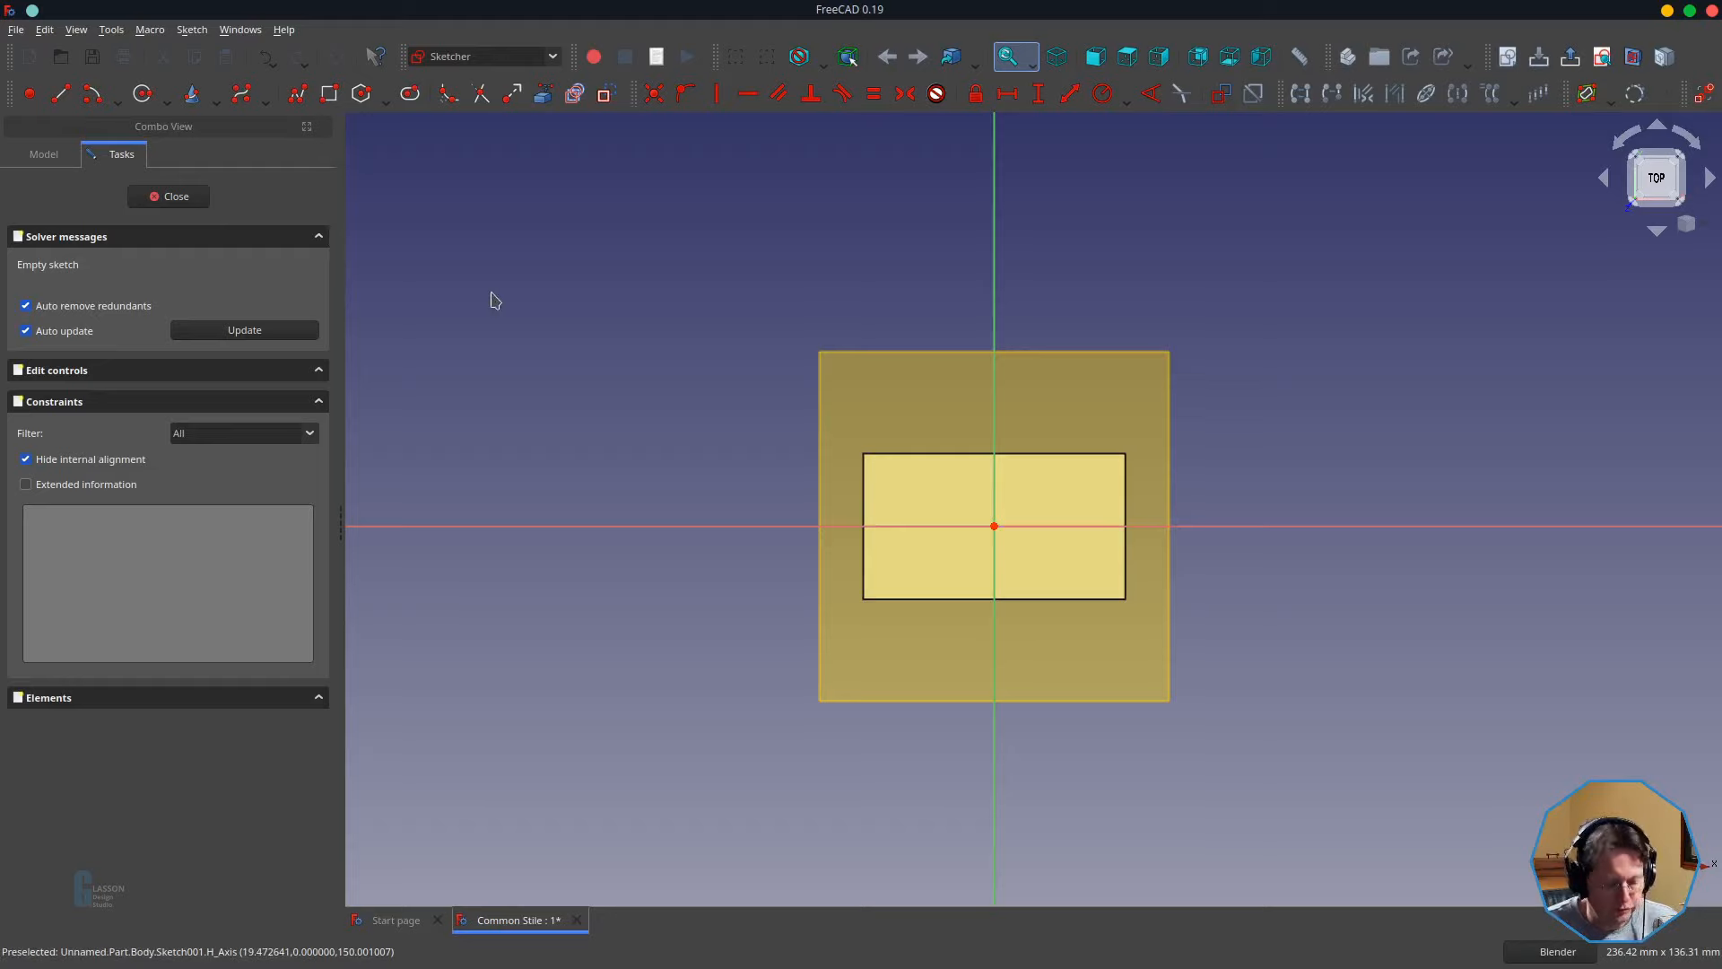
key("g")
key("r")
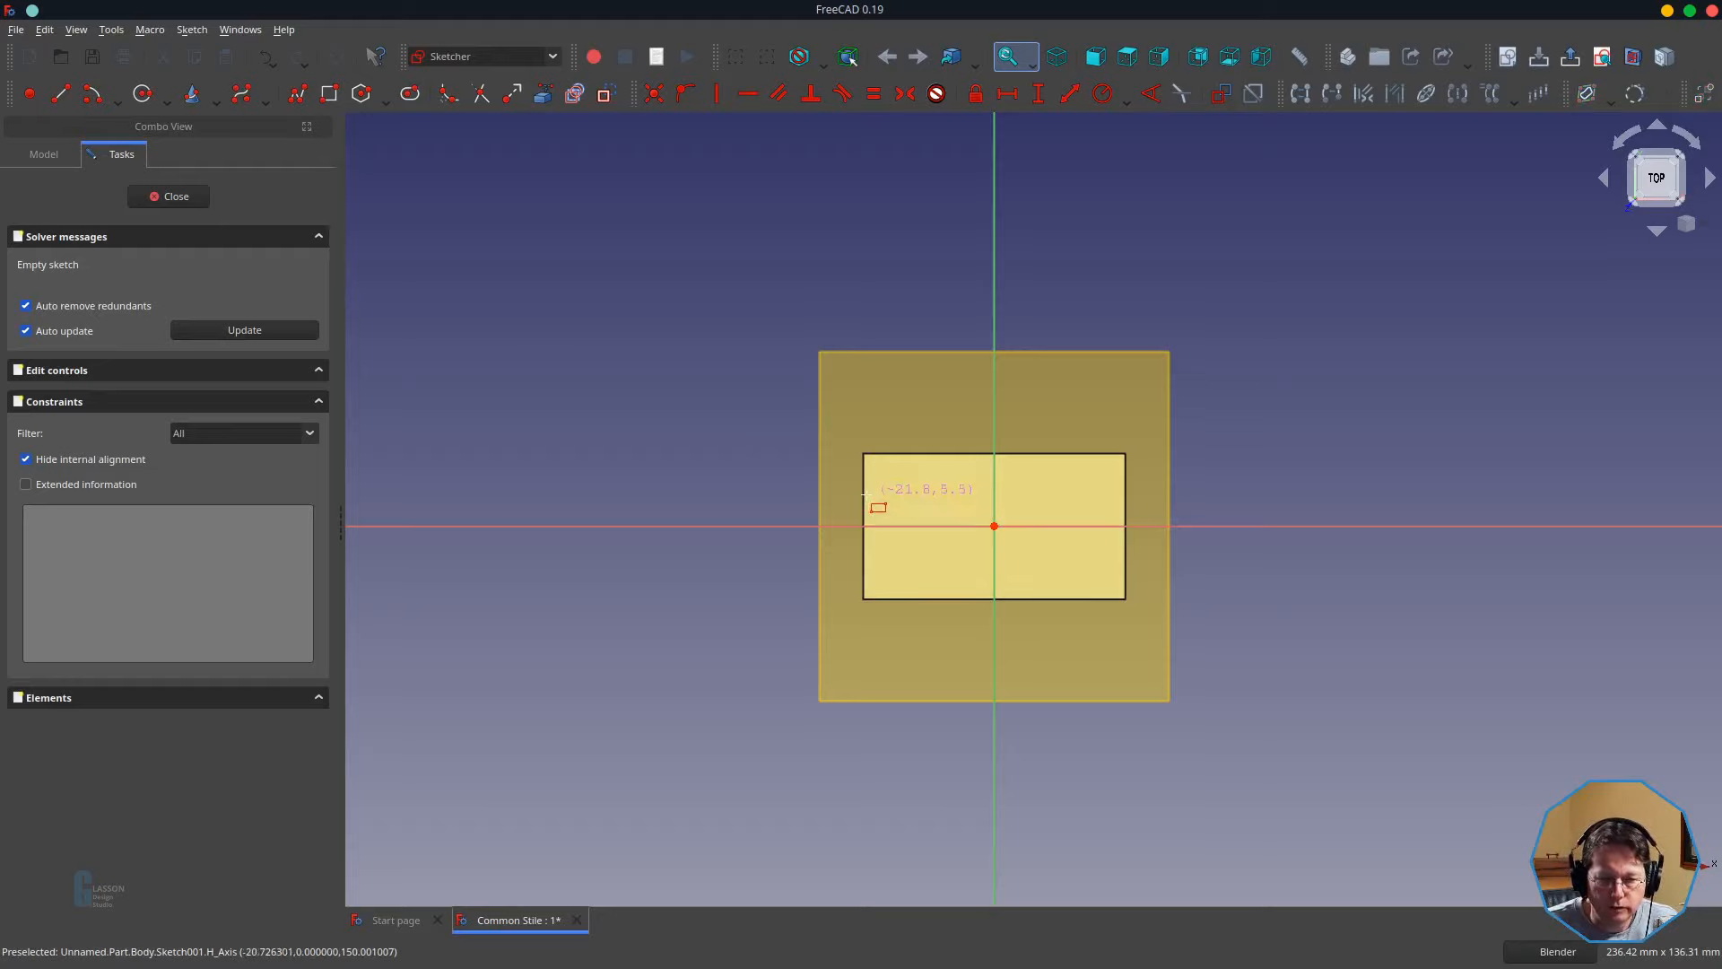
left_click(861, 494)
left_click(1126, 561)
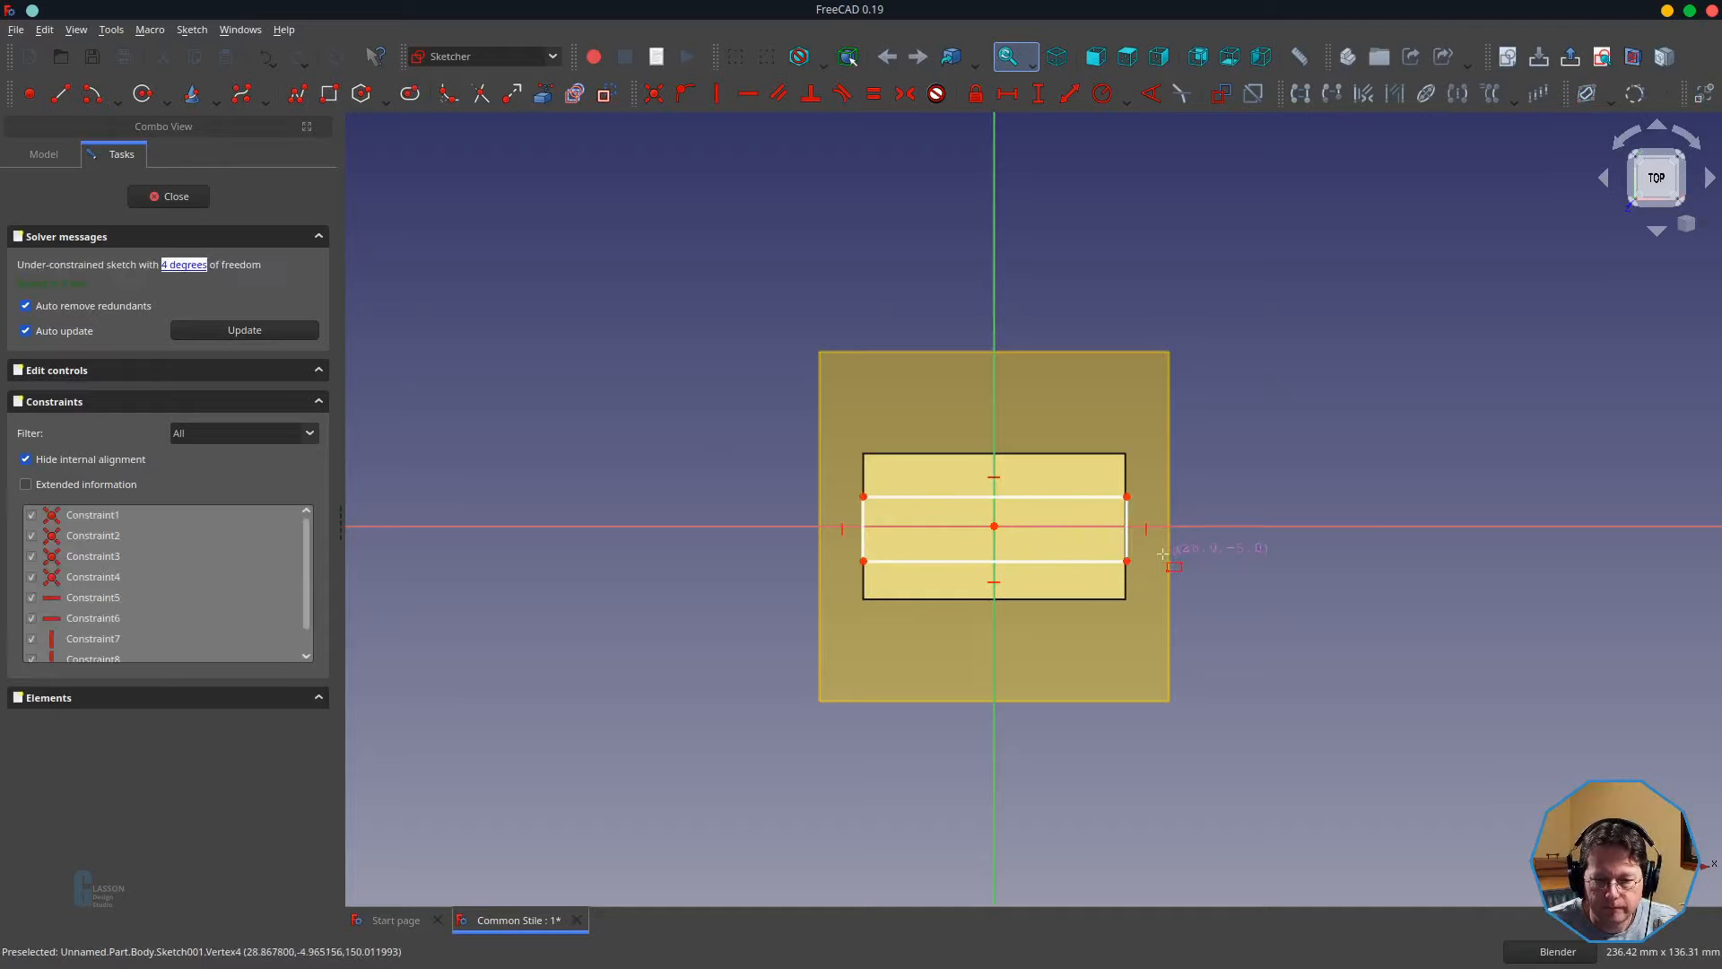
- Constrain two diagonally opposite corners of the rectangle symmetric about the sketch origin
left_click(863, 496)
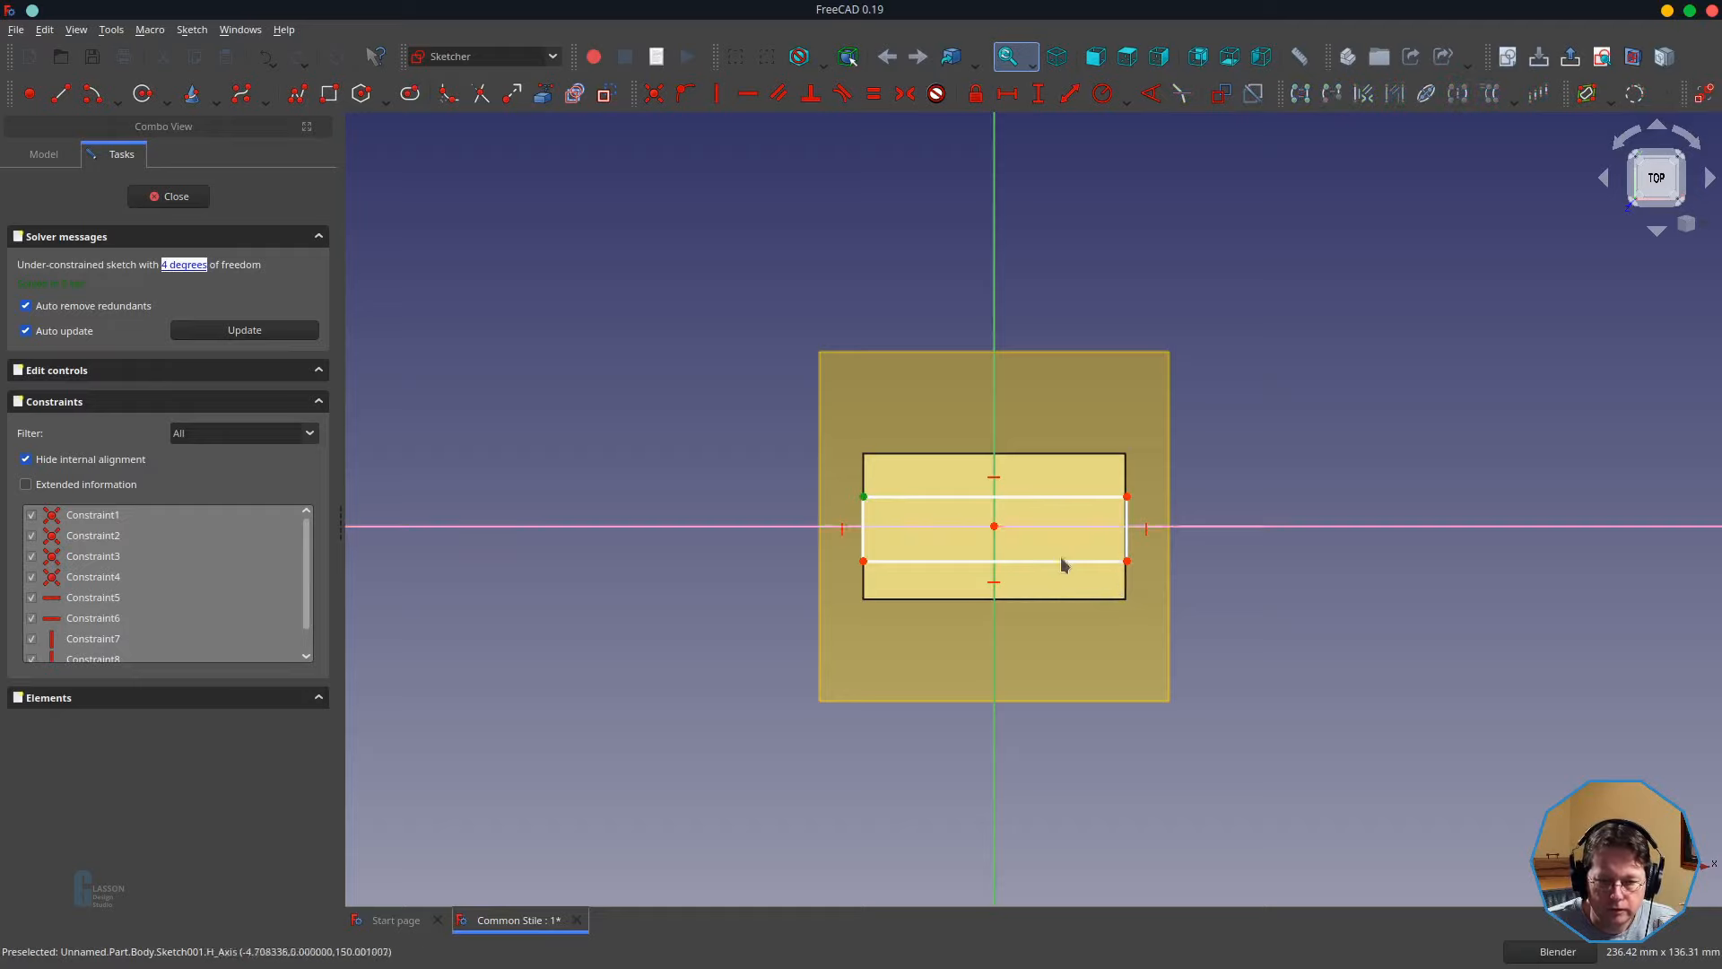
left_click(1126, 562)
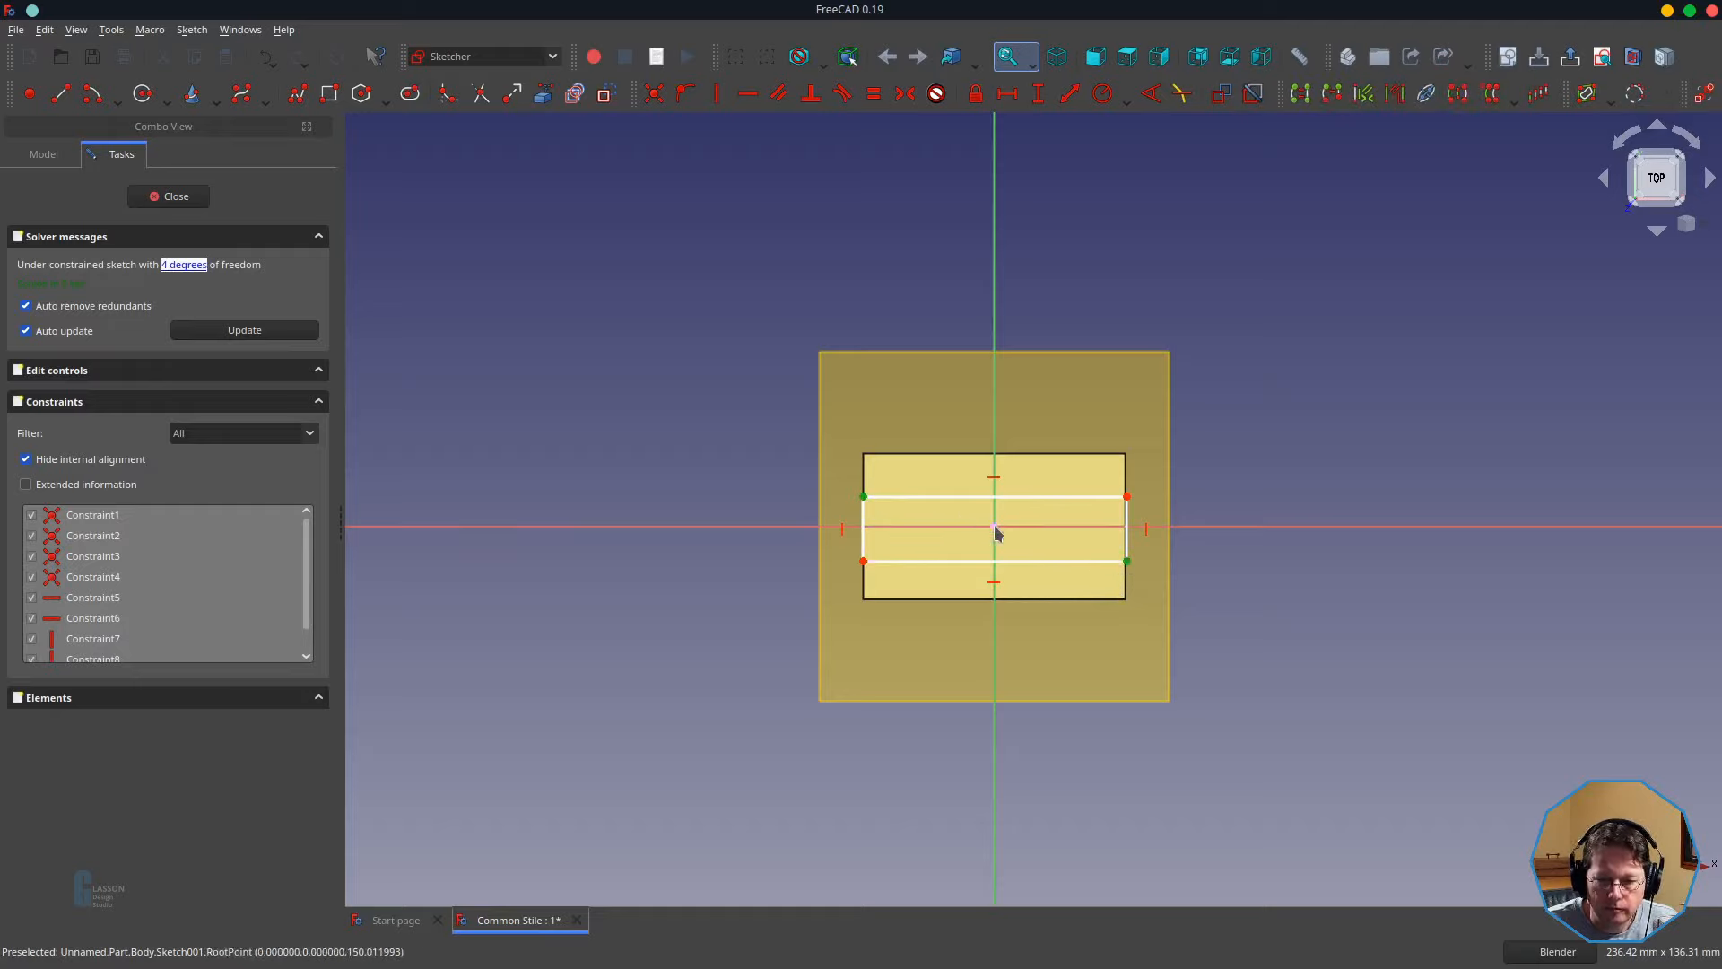
left_click(995, 531)
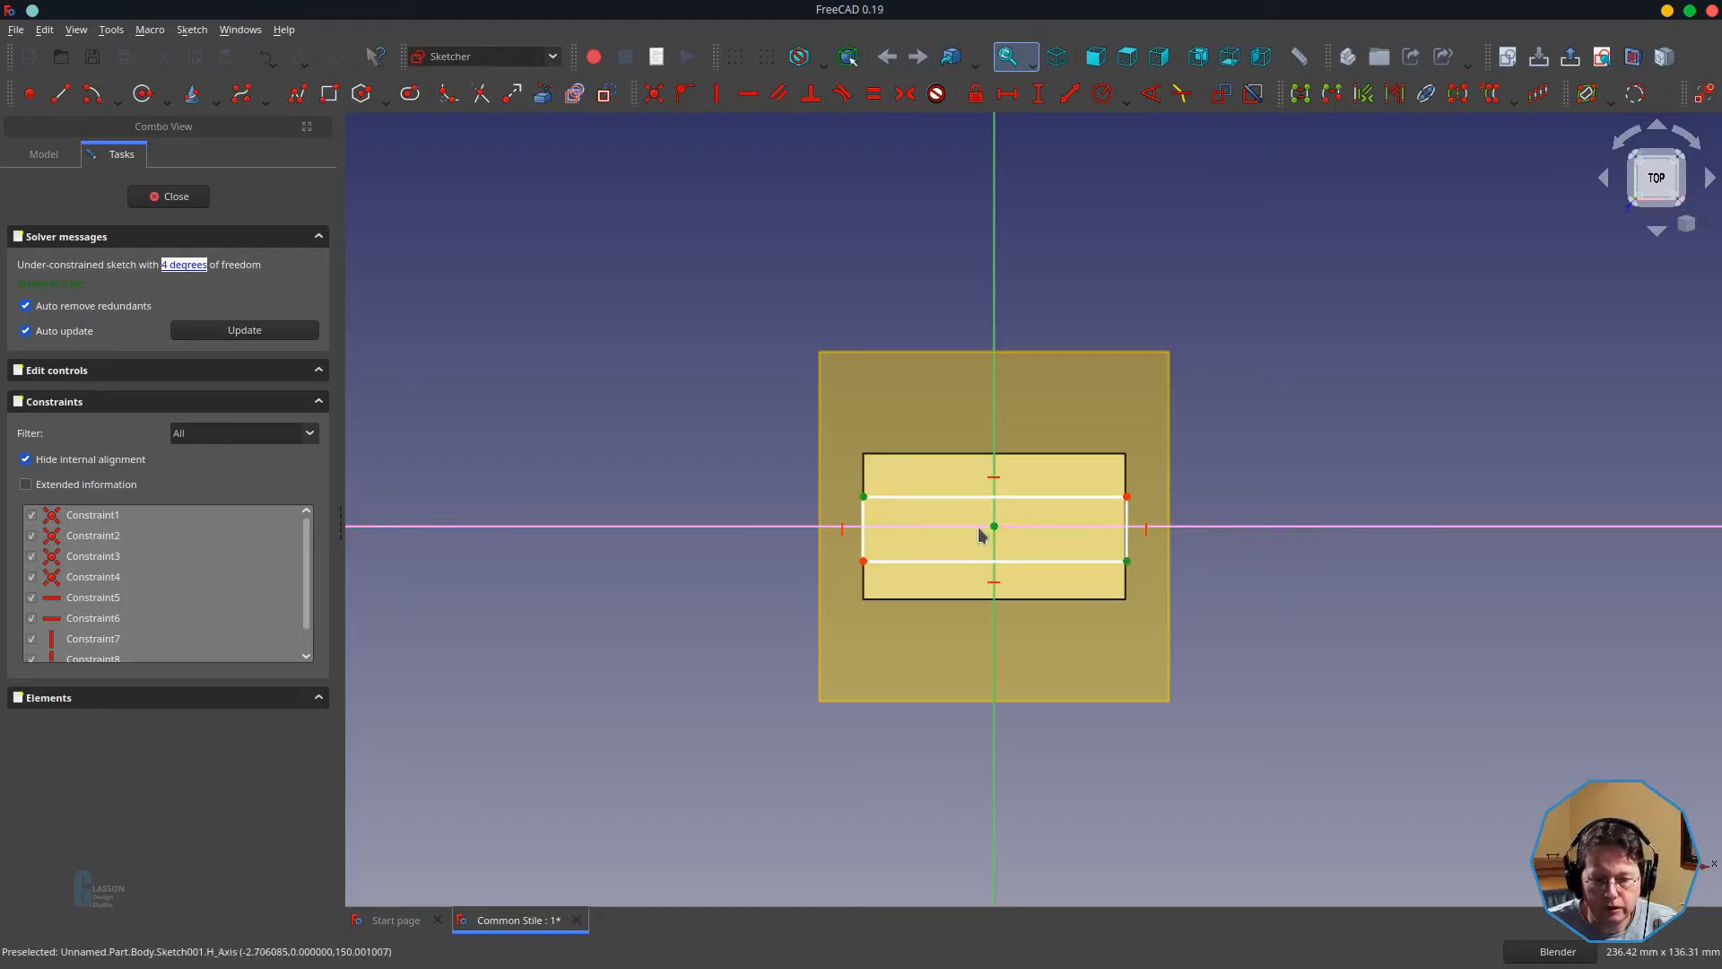
key("s")
key("s")
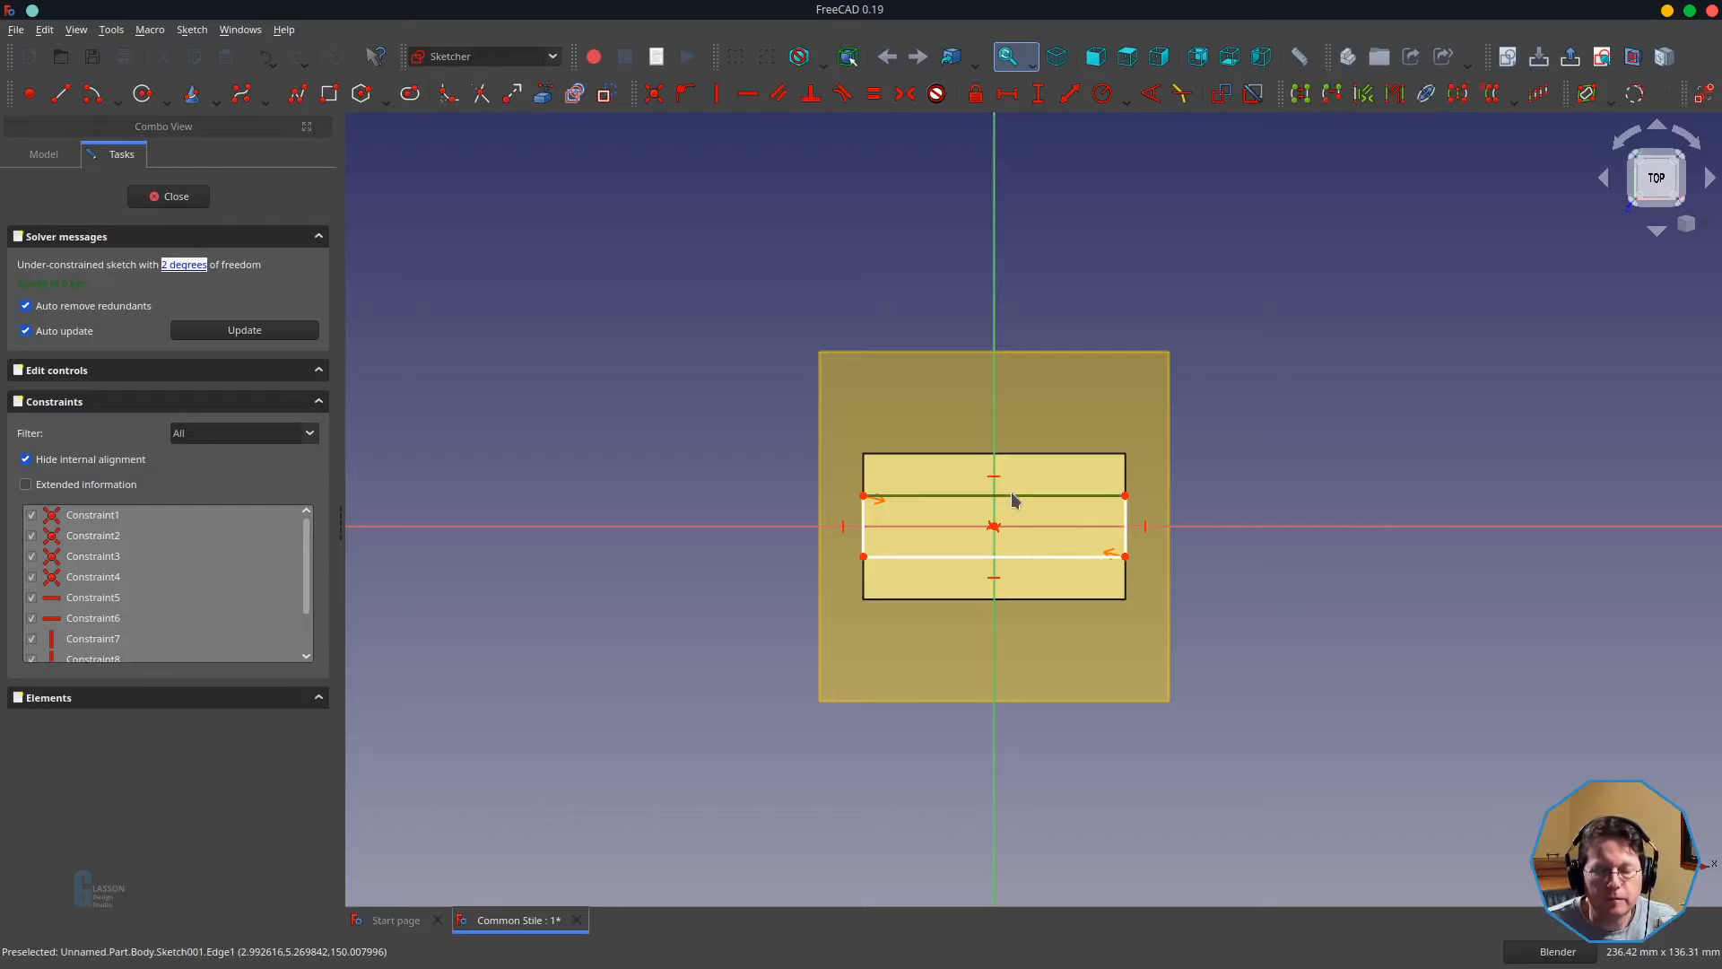
- Constrain the rectangle's horizontal length to the expression Spreadsheet.s_stileWidth
left_click(1010, 491)
key("l")
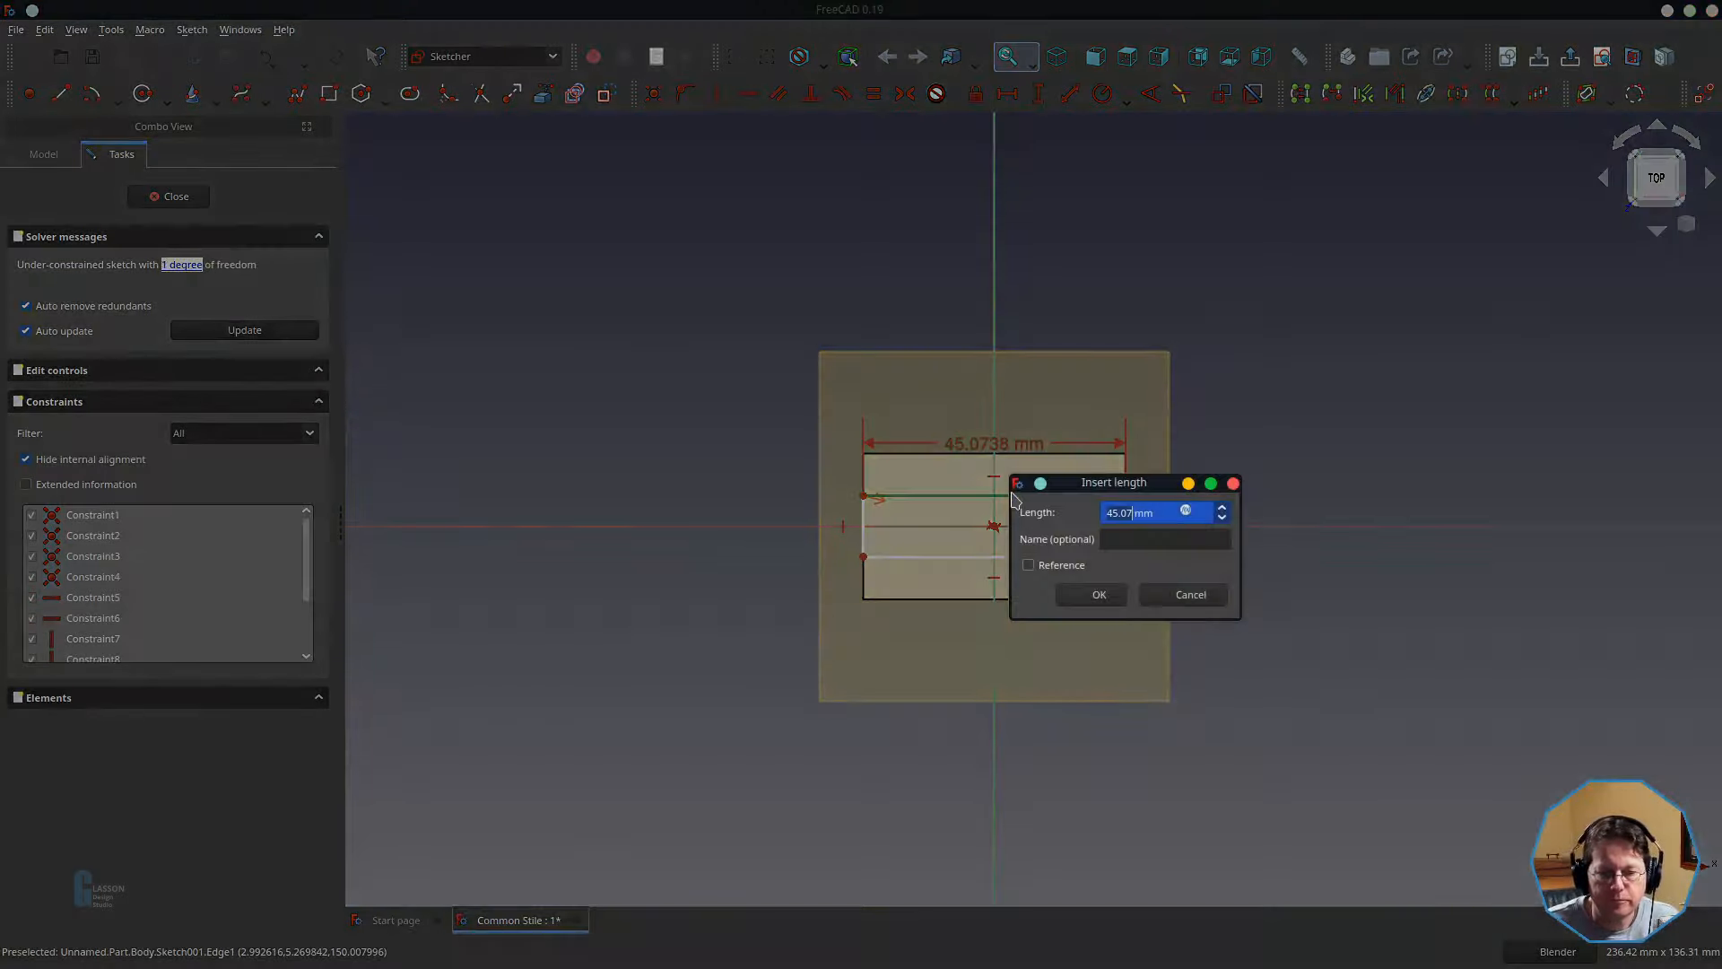
key("equal")
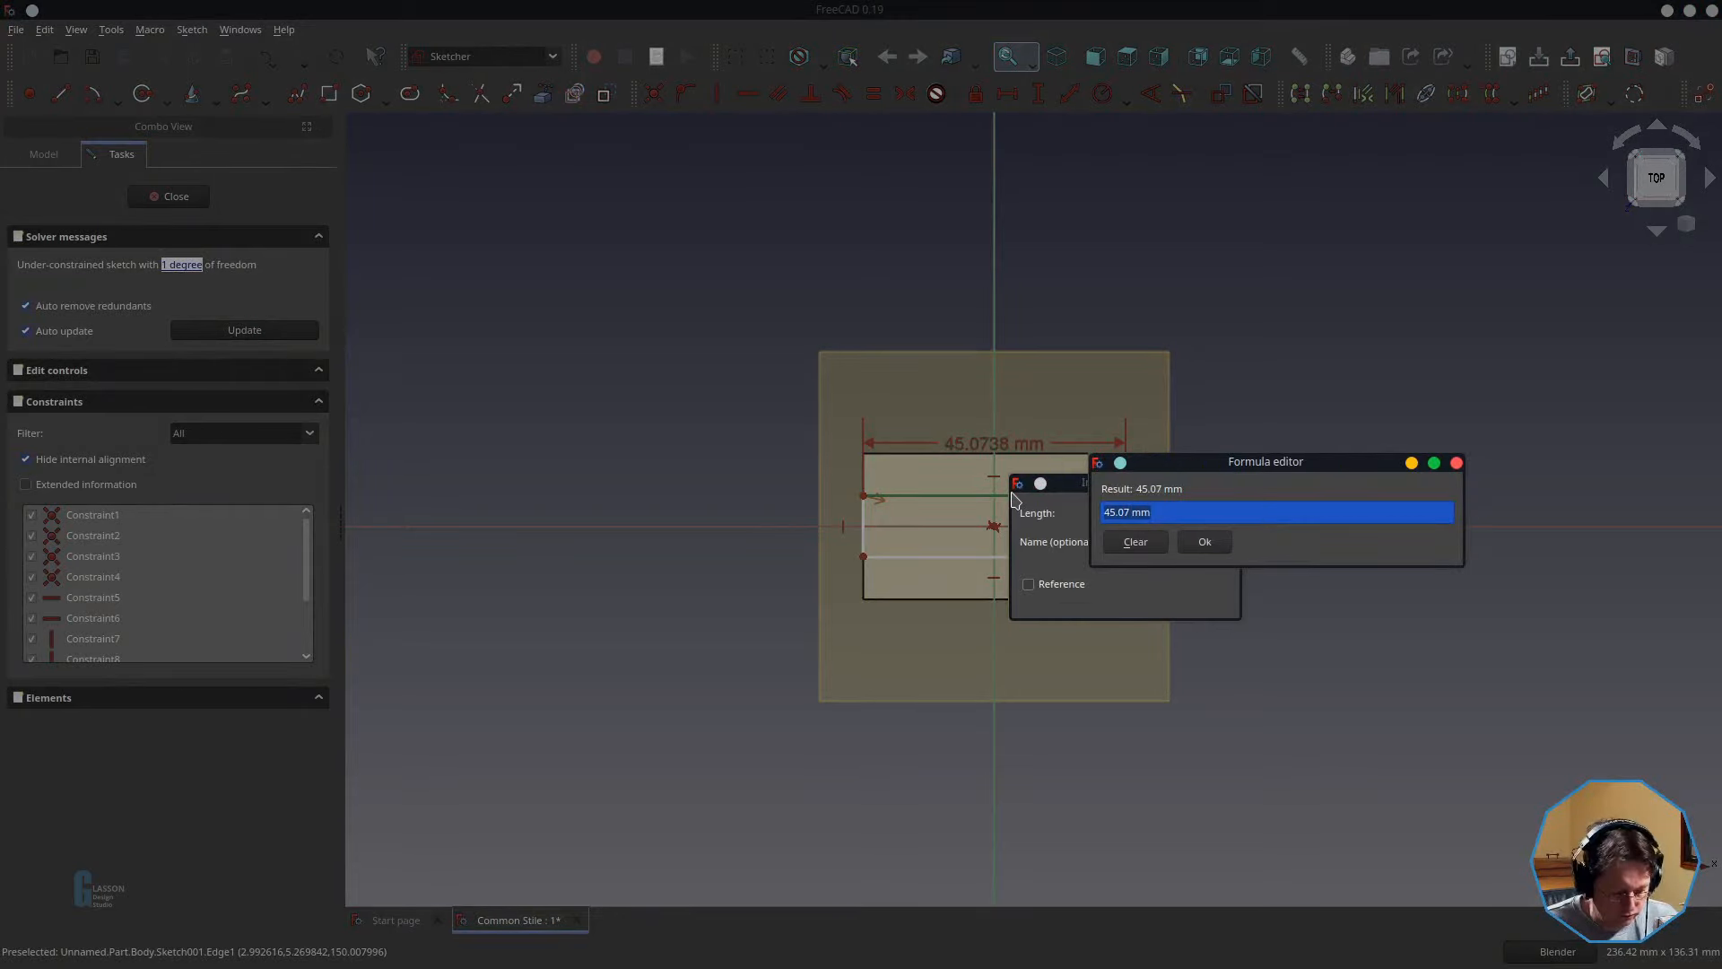
type("Spreadsheet.s_")
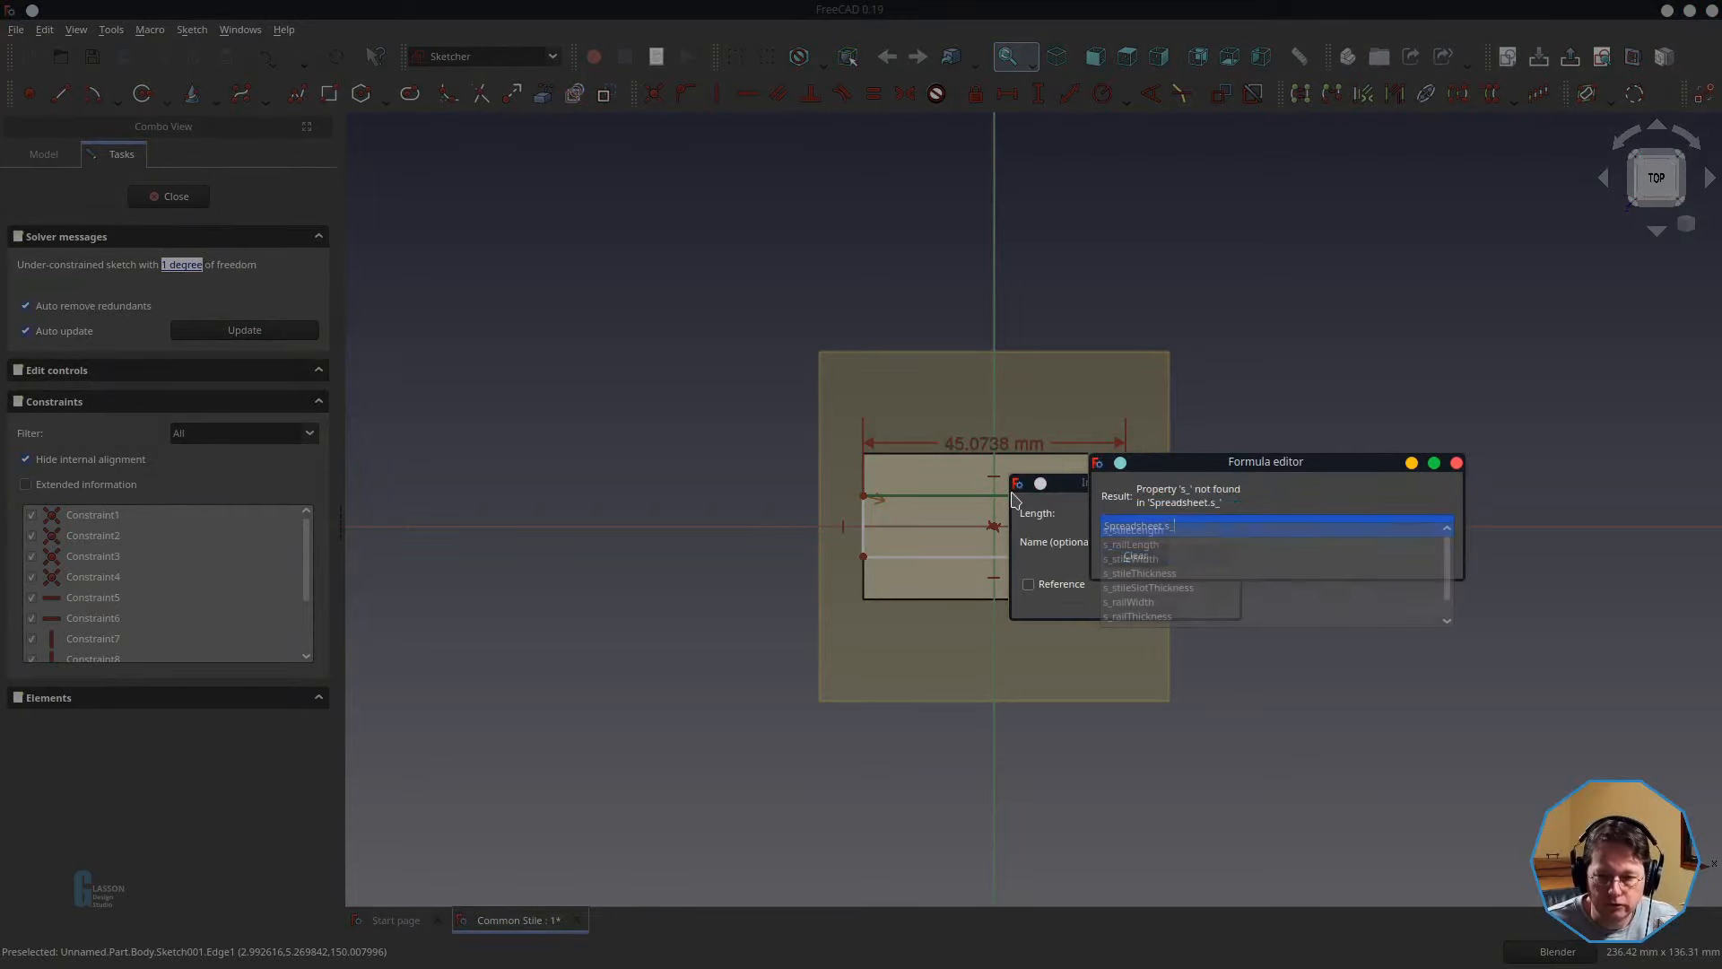
type("s")
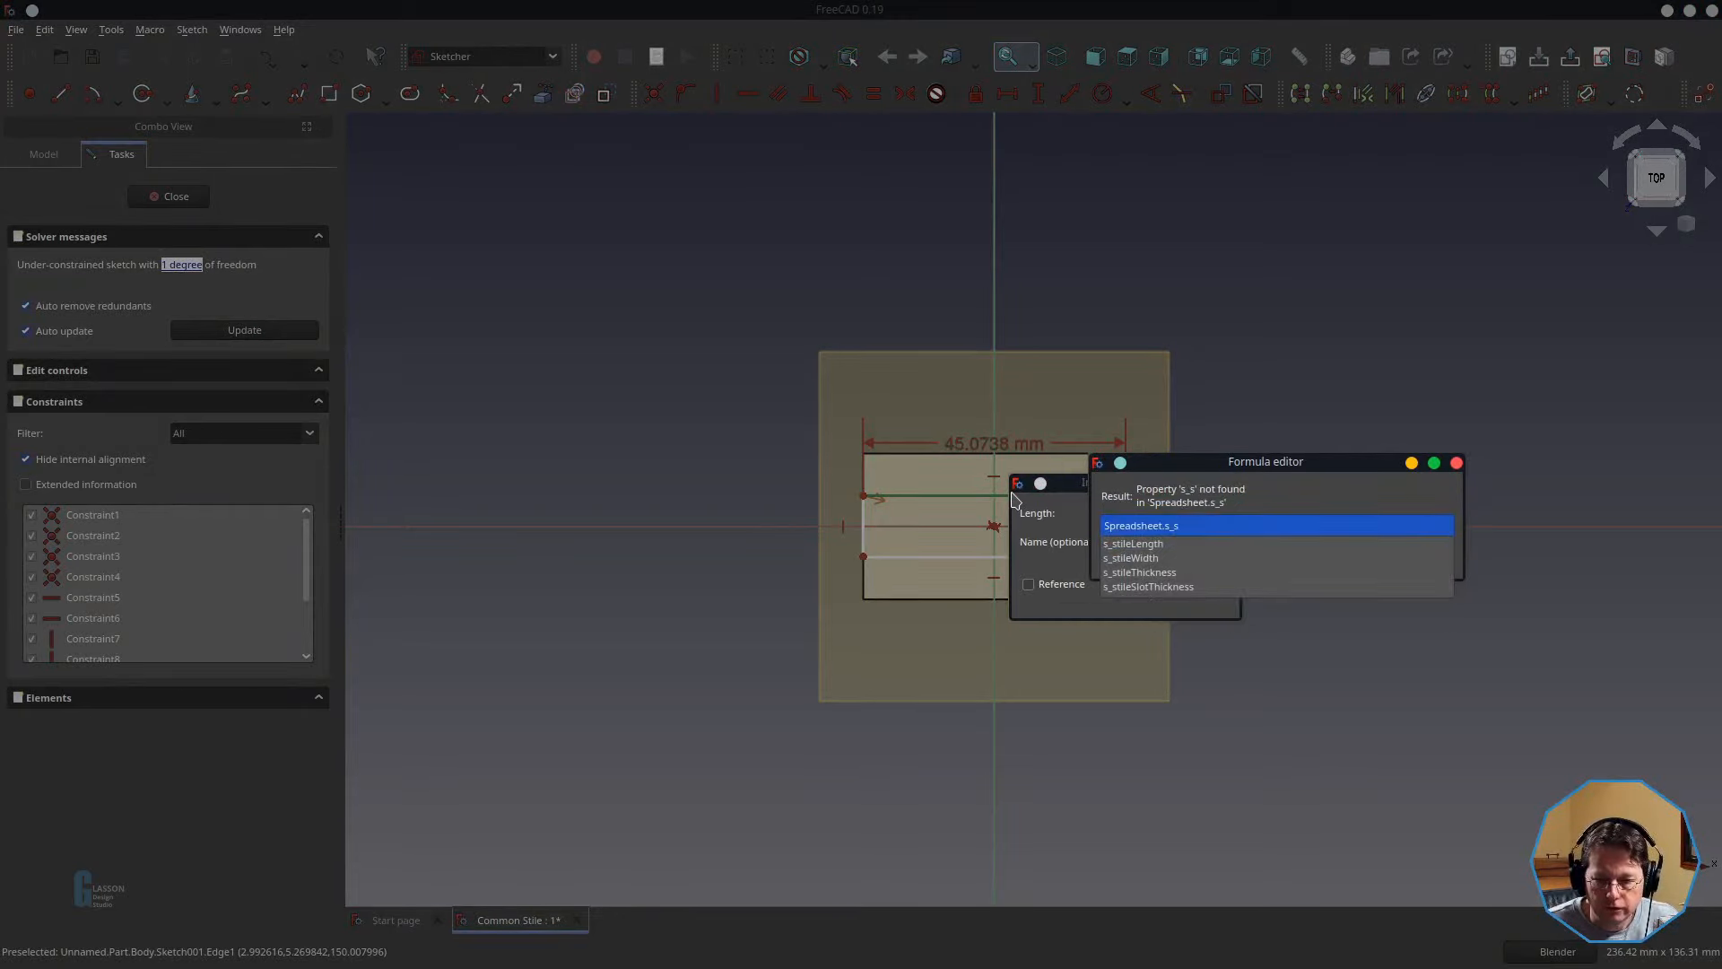
key("Down")
key("Down")
key("Return")
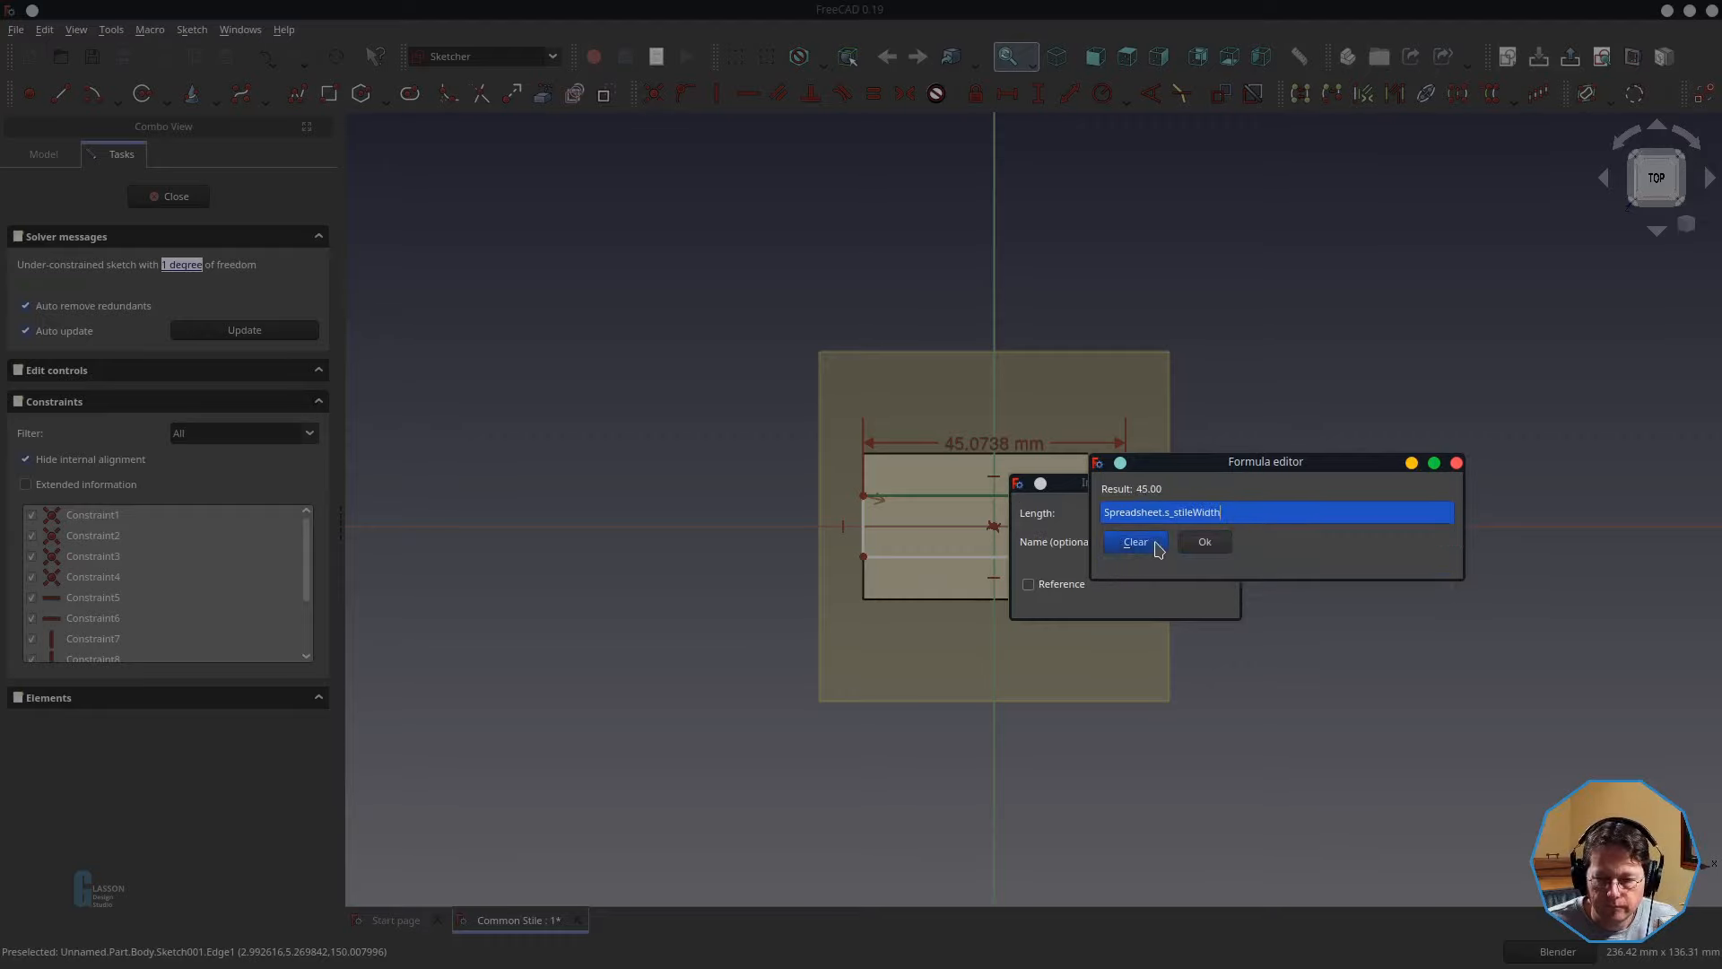
left_click(1205, 541)
left_click(1108, 594)
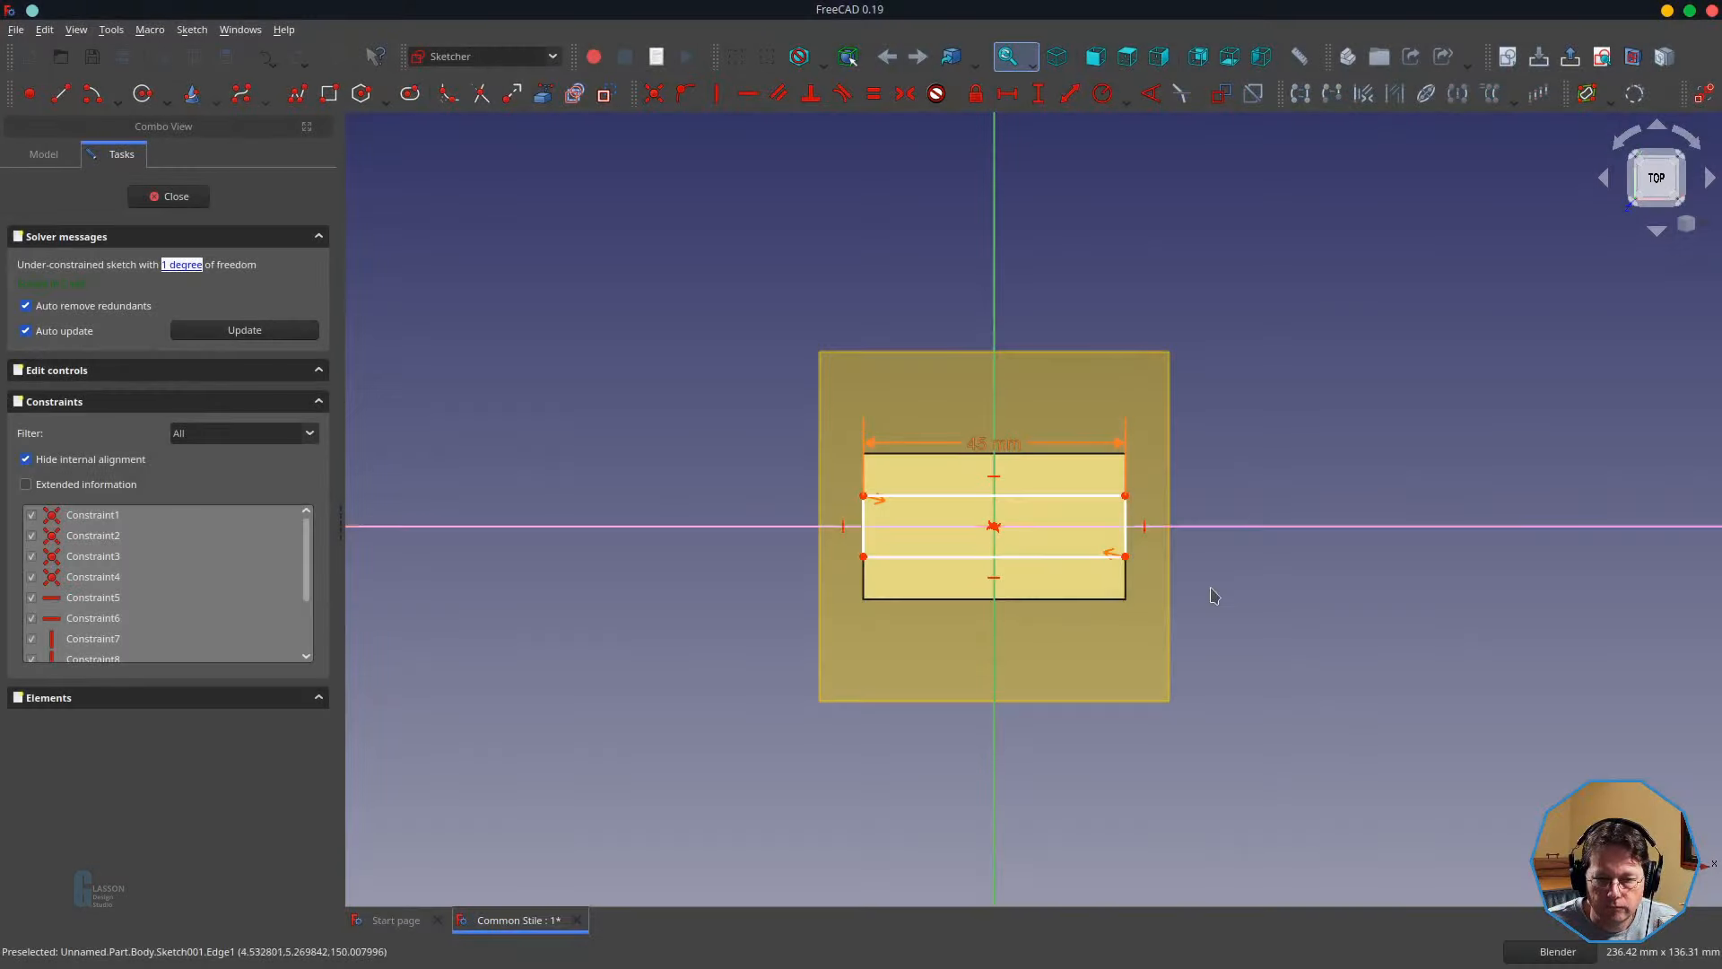
- Constrain the rectangle's vertical length to the expression Spreadsheet.s_stileSlotThickness, and close the sketch
left_click(1127, 547)
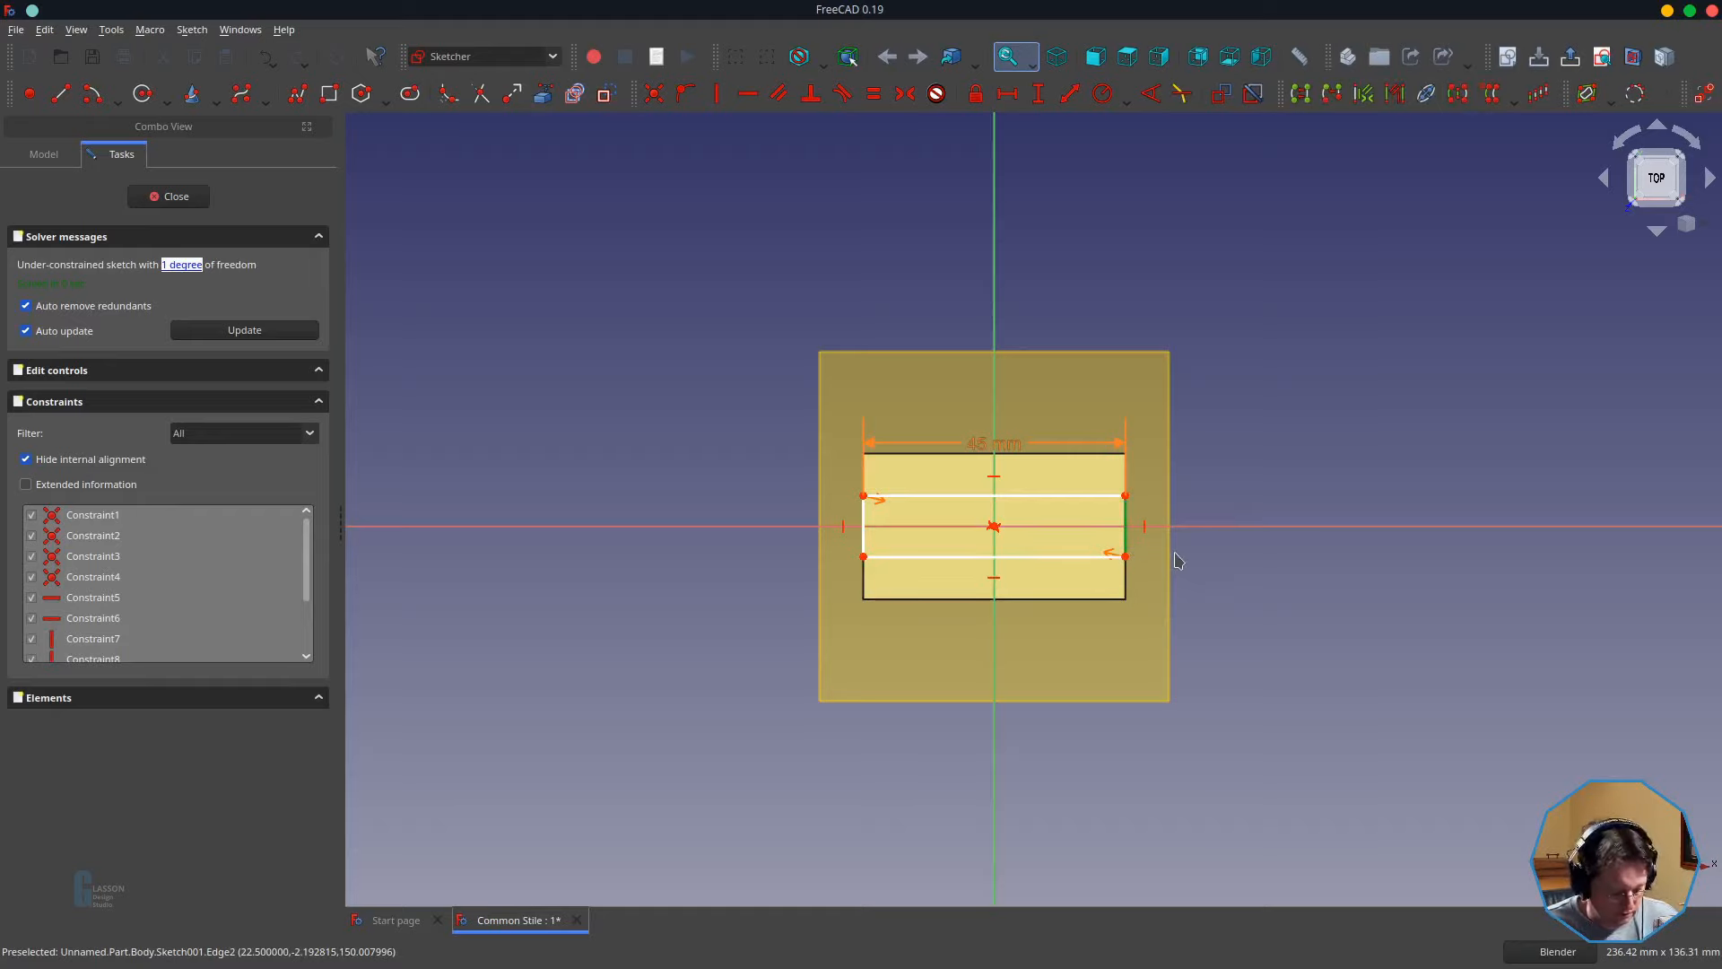
key("i")
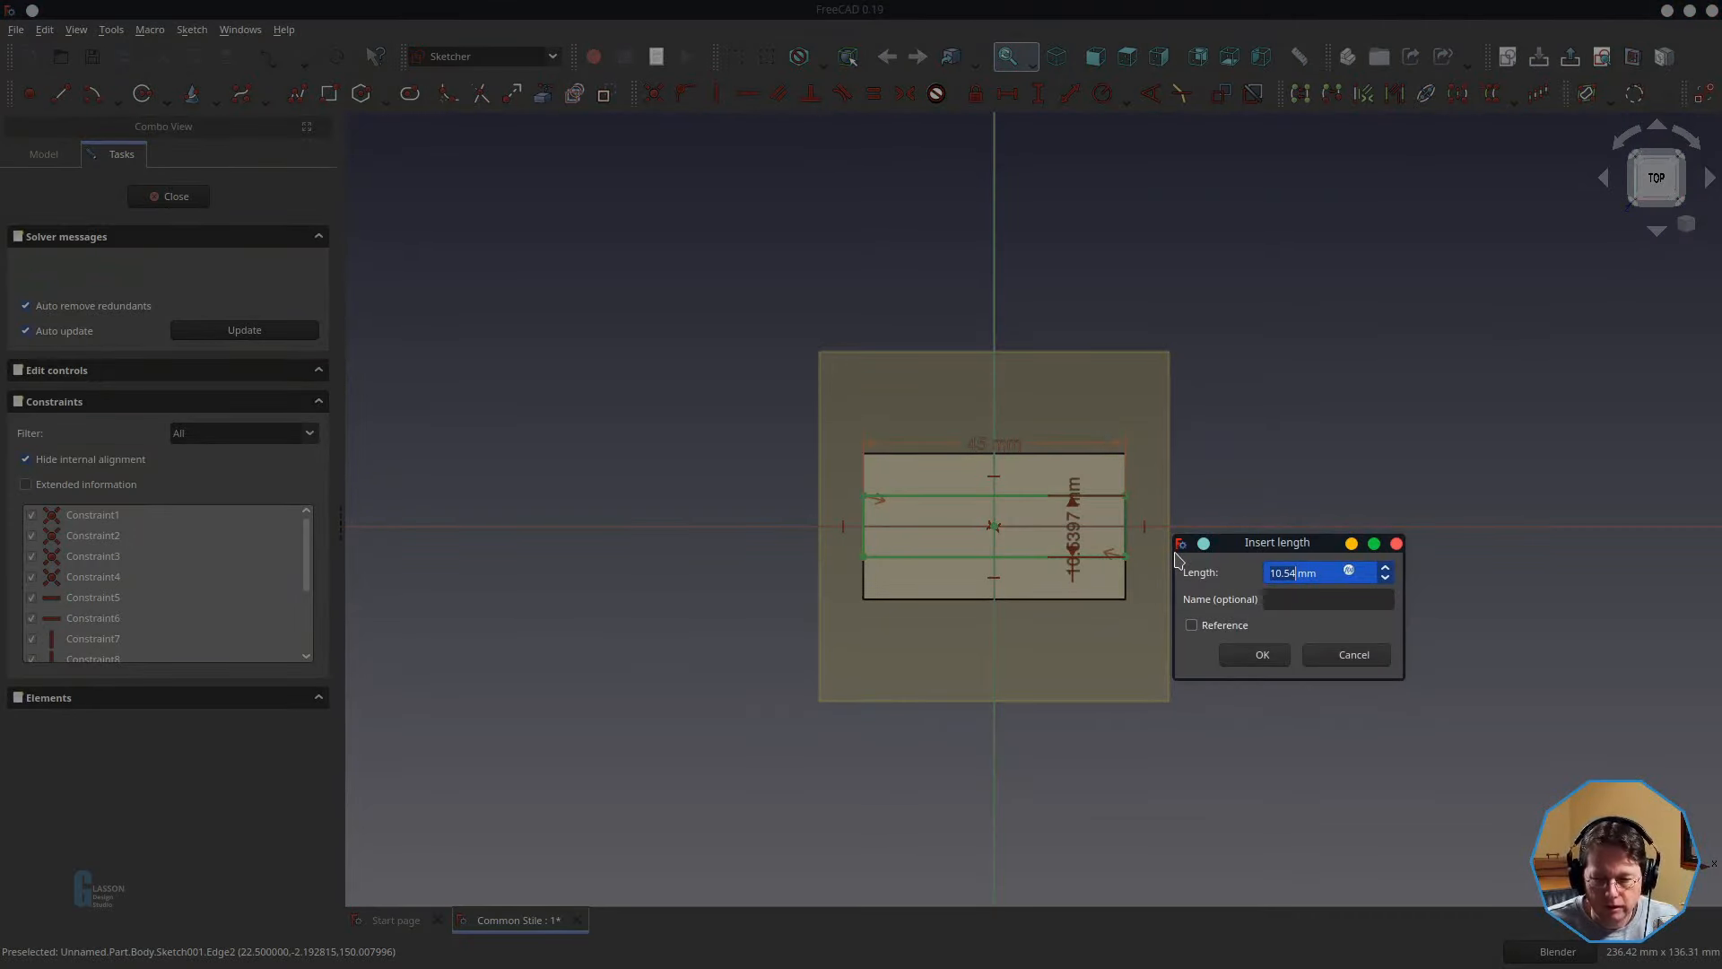
key("equal")
type("Spreadsheet.s")
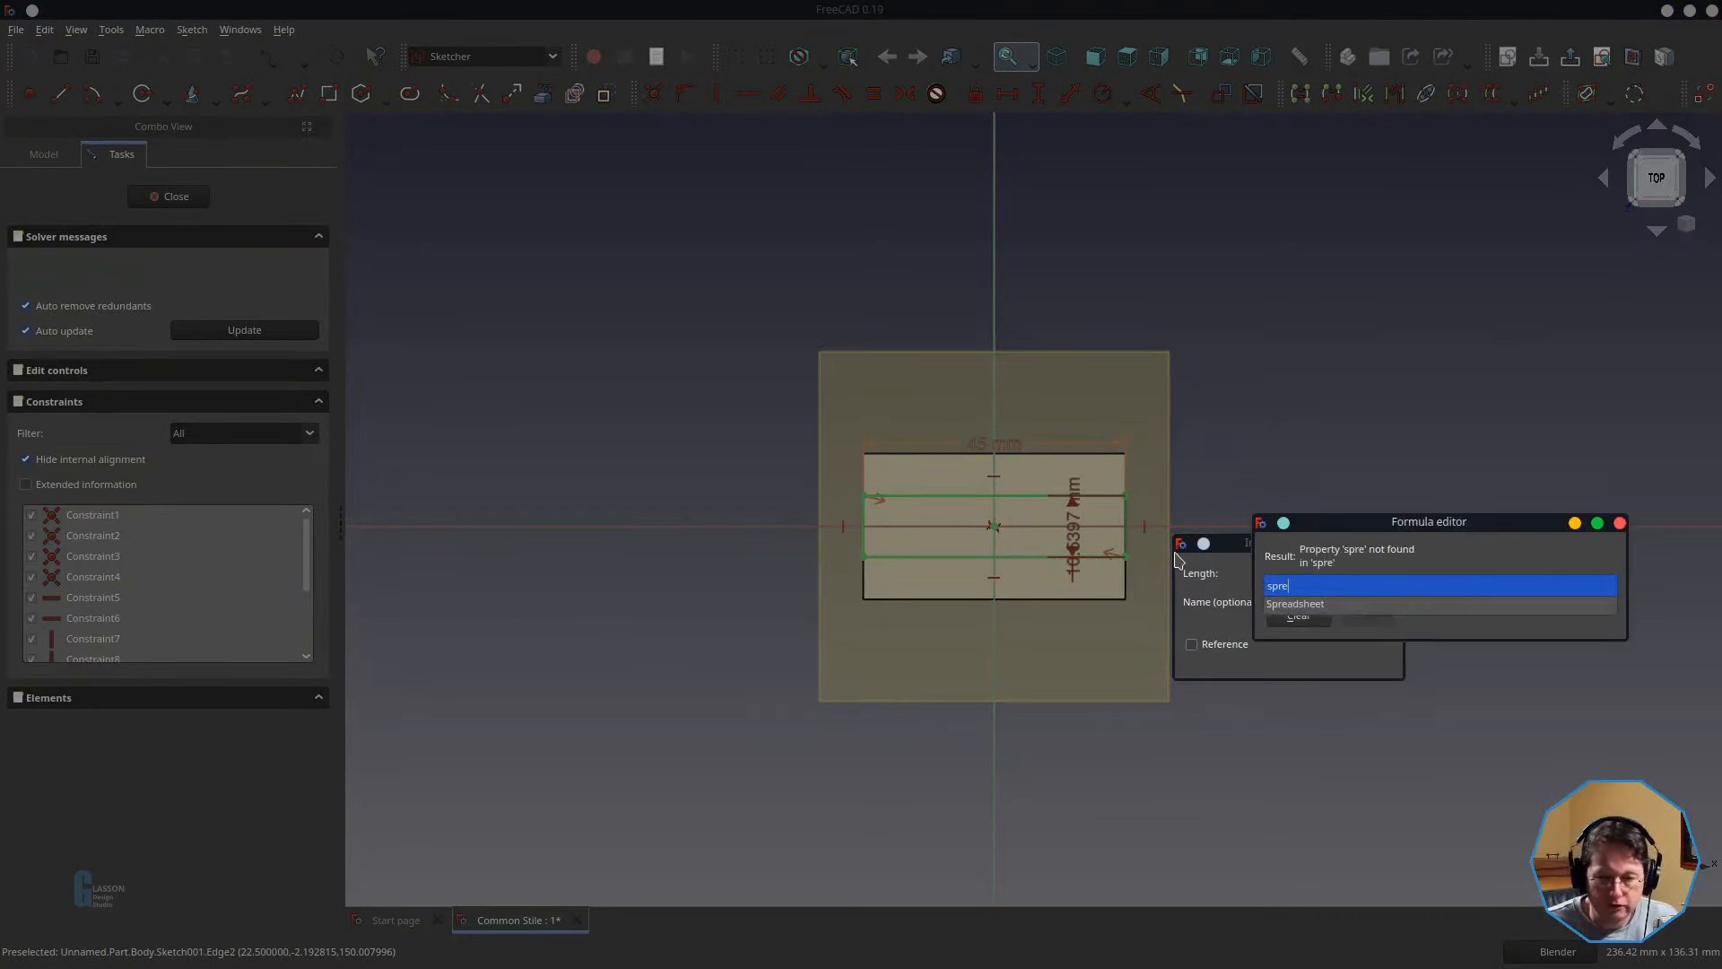
type("_sl")
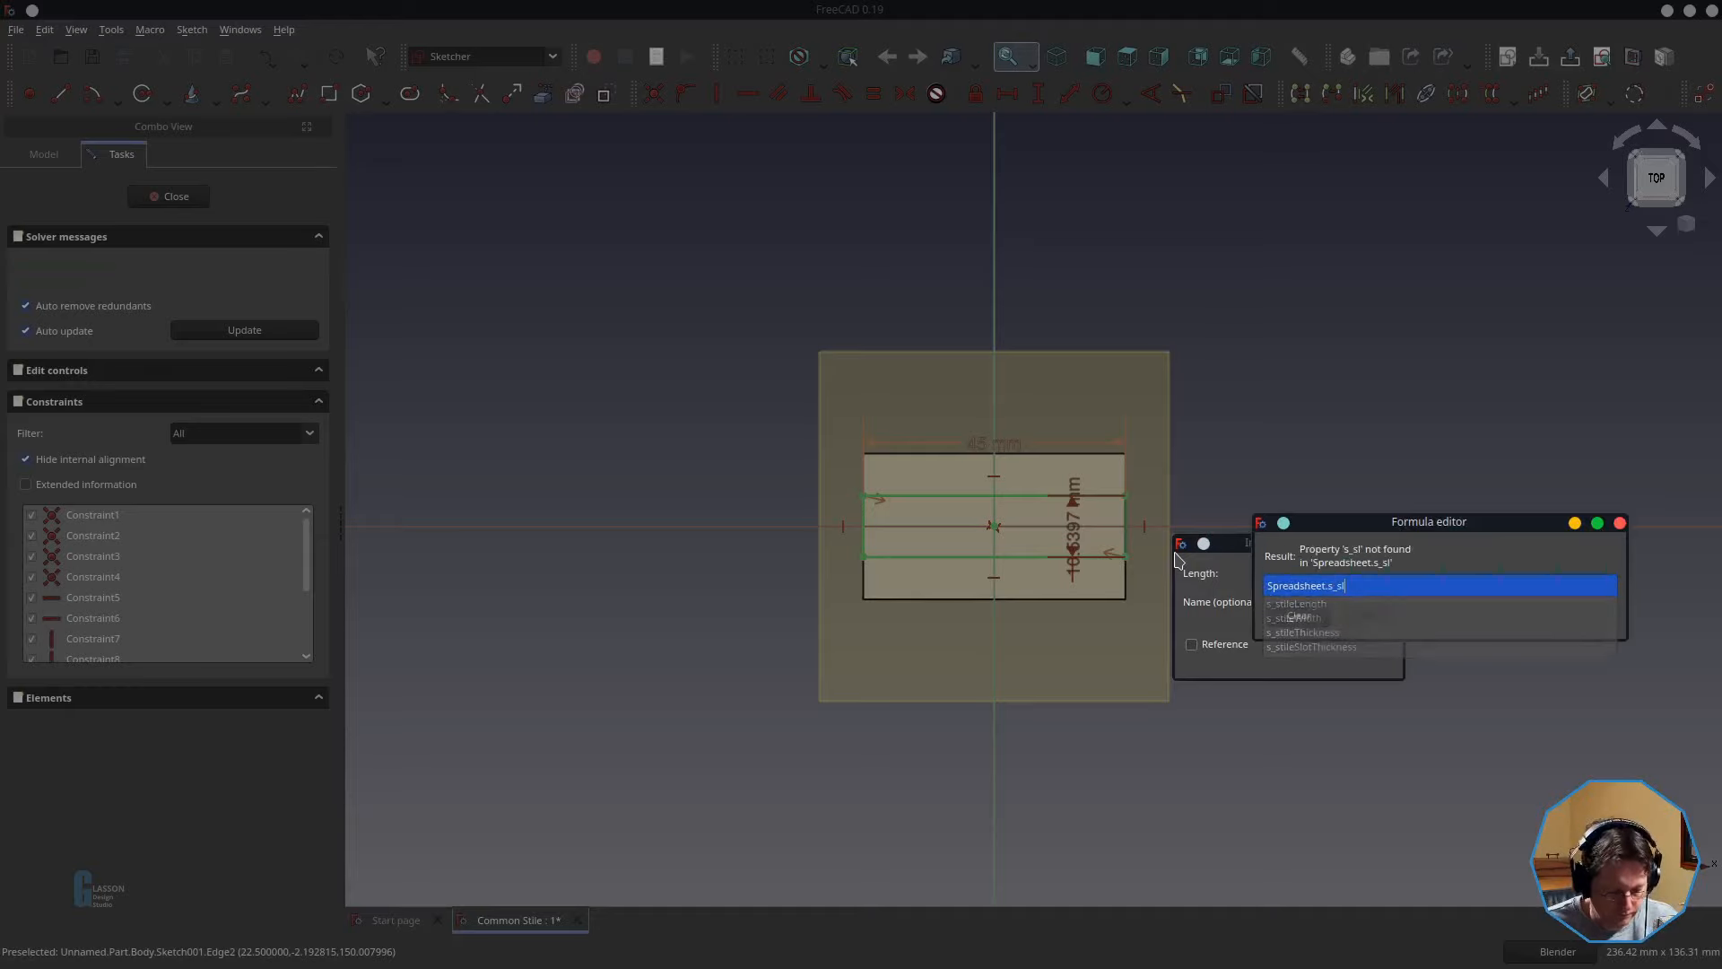
key("BackSpace")
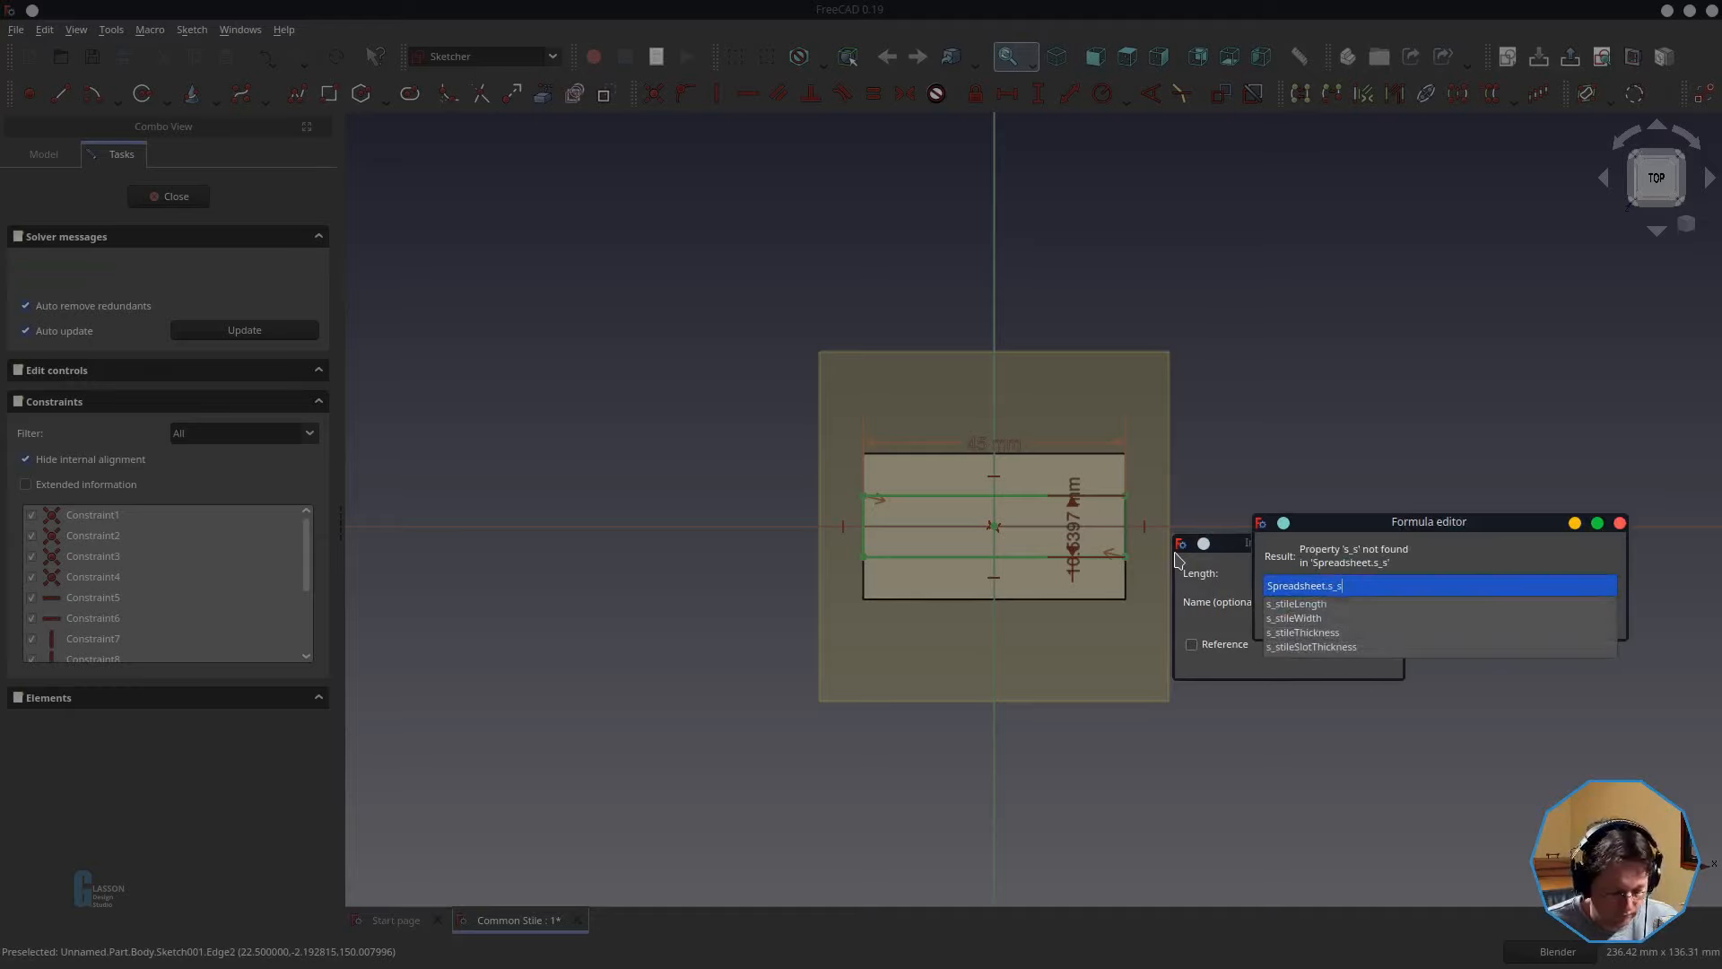
type("t")
key("Down")
key("Down")
key("Down")
key("Down")
key("Return")
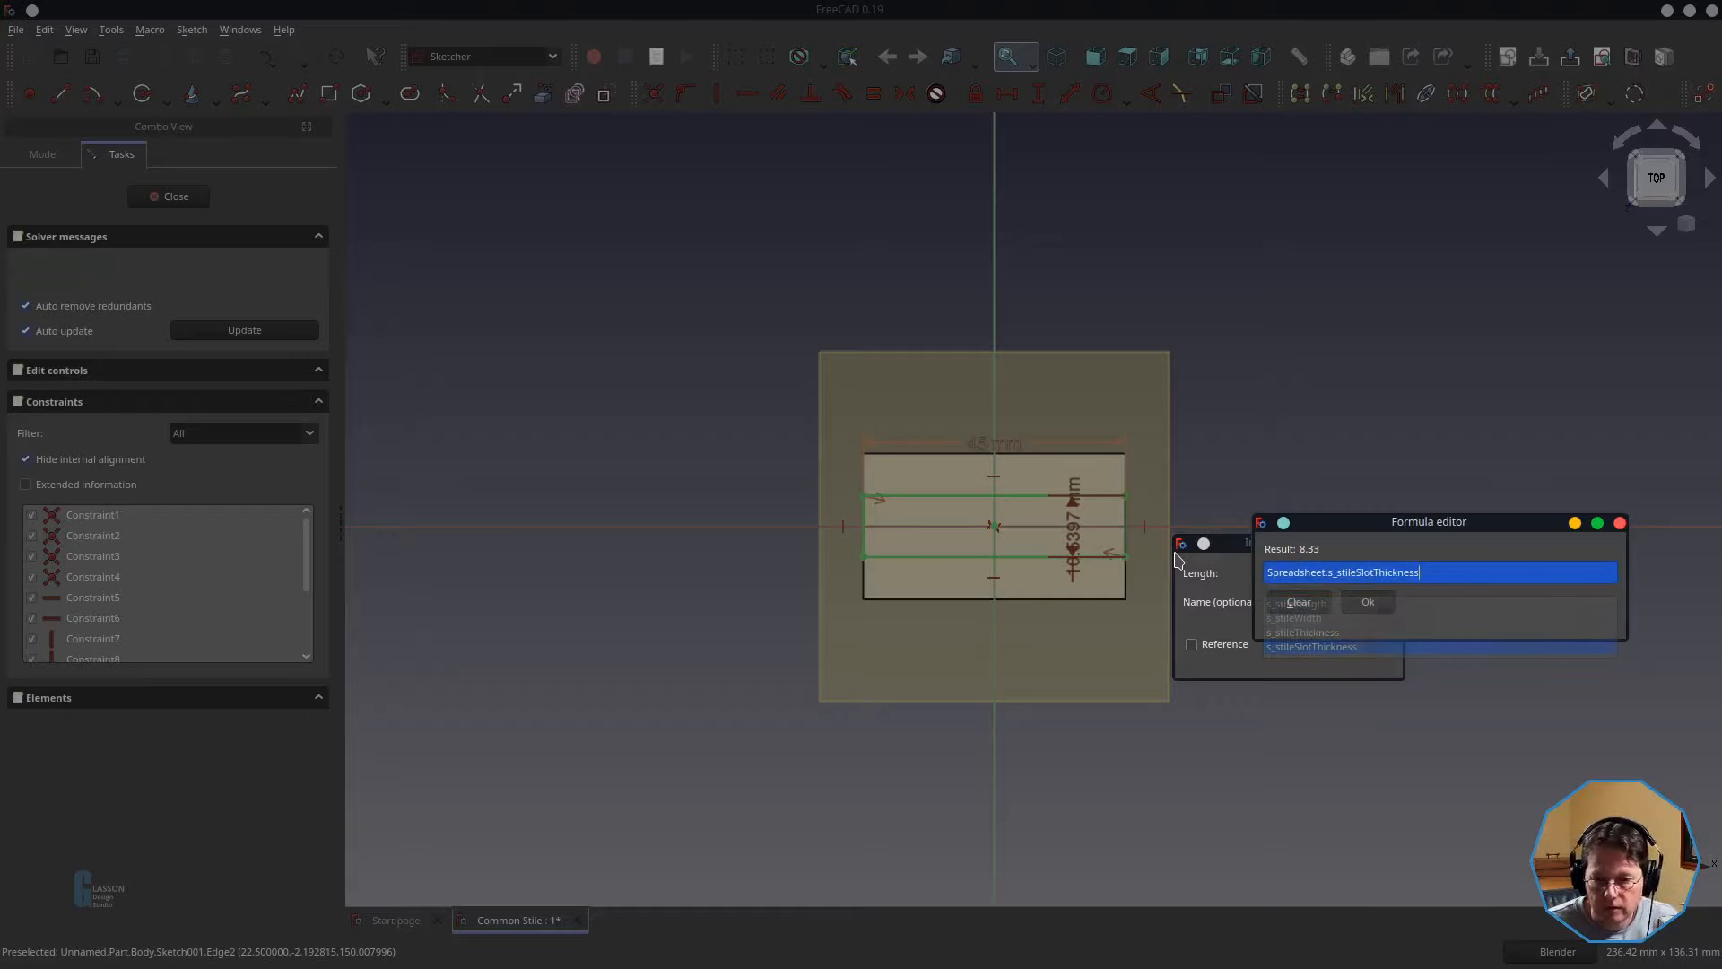
left_click(1384, 609)
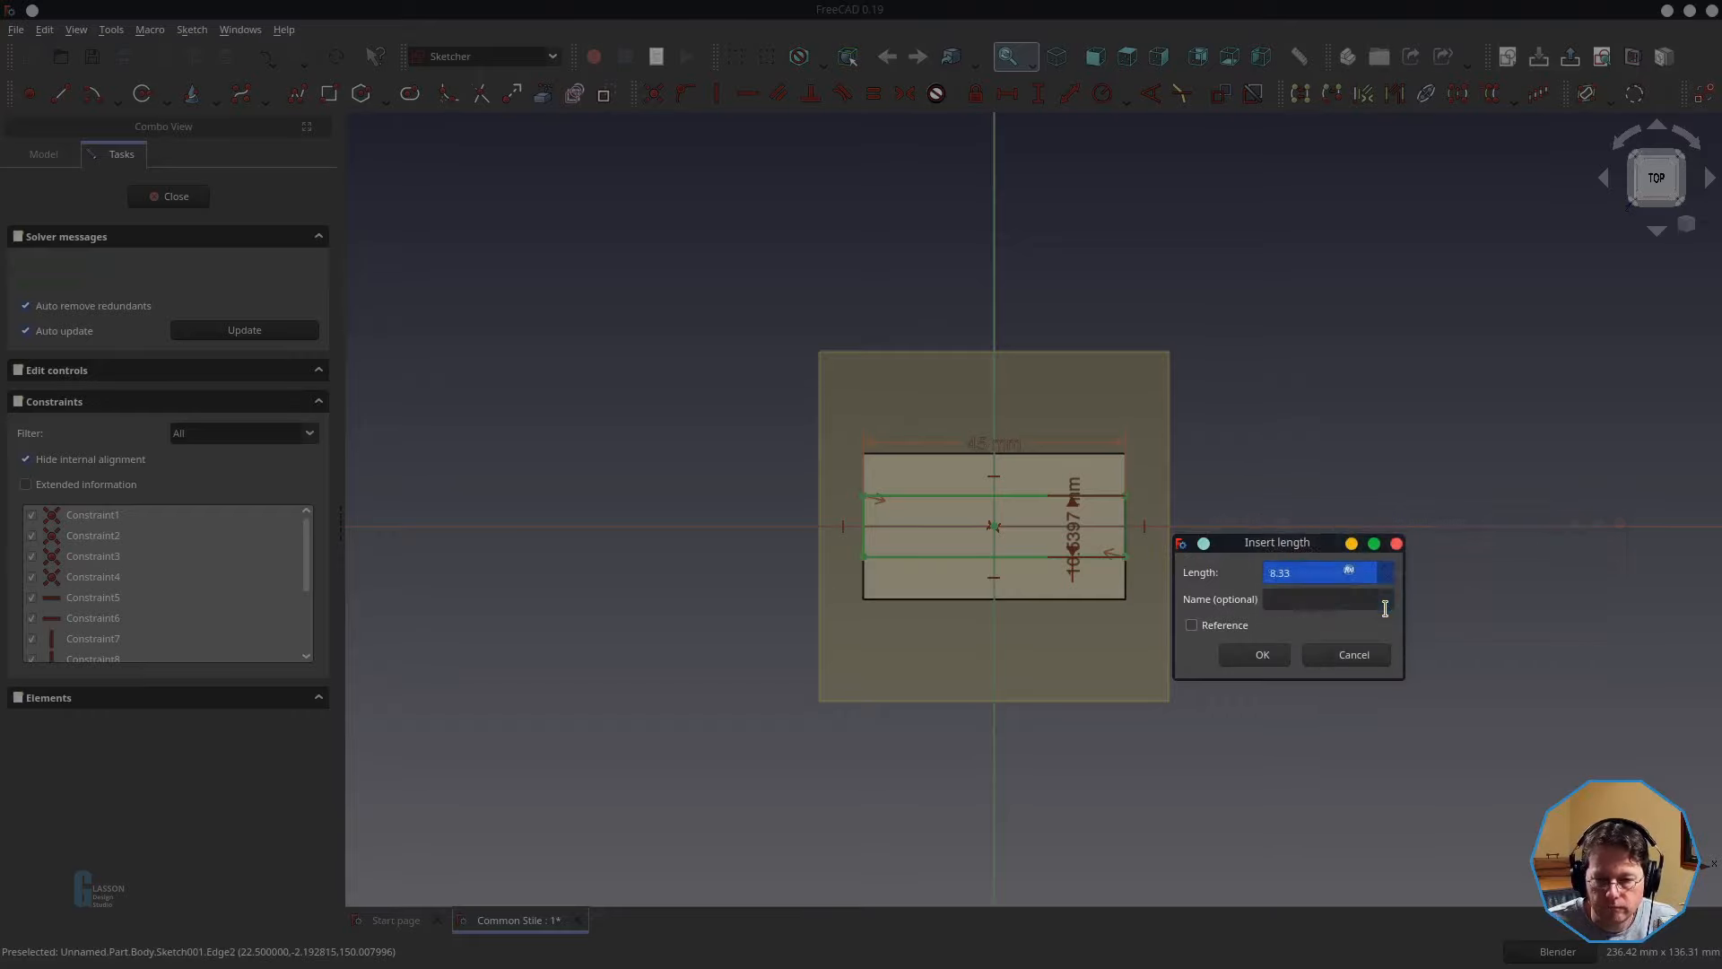
left_click(1265, 656)
left_click_drag(1076, 538, 1220, 639)
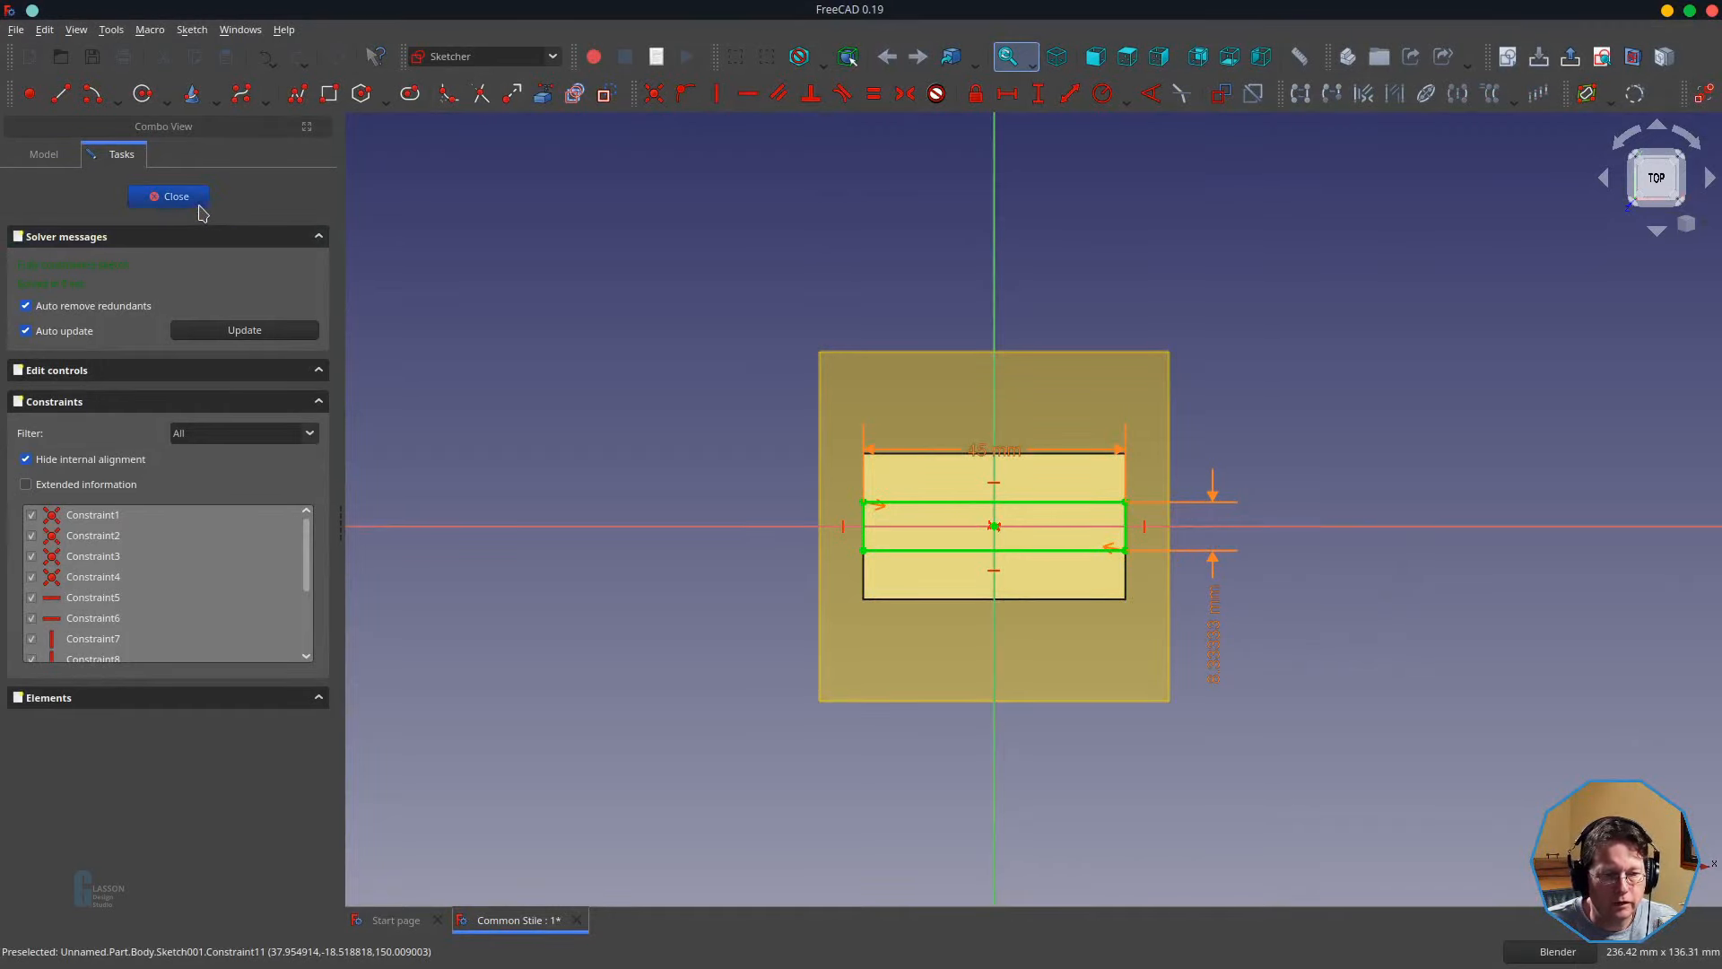
left_click(171, 197)
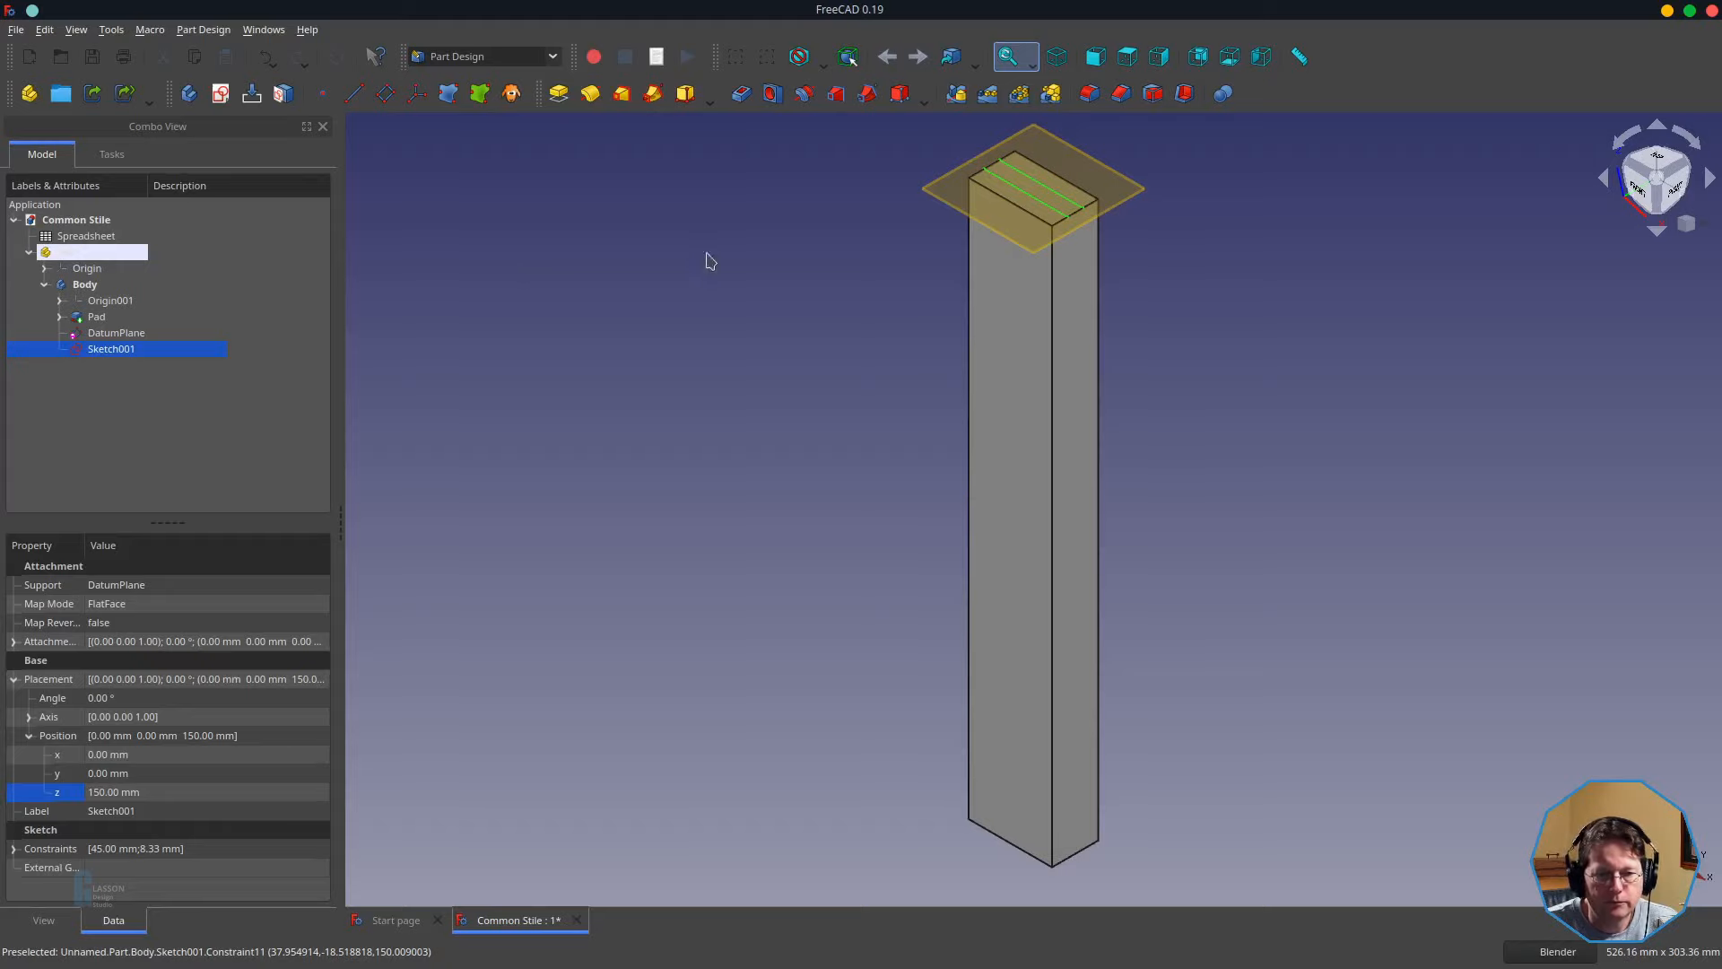
- Pocket the slot sketch into the stile's end with its length set to the expression Spreadsheet.s_railWidth
left_click(743, 101)
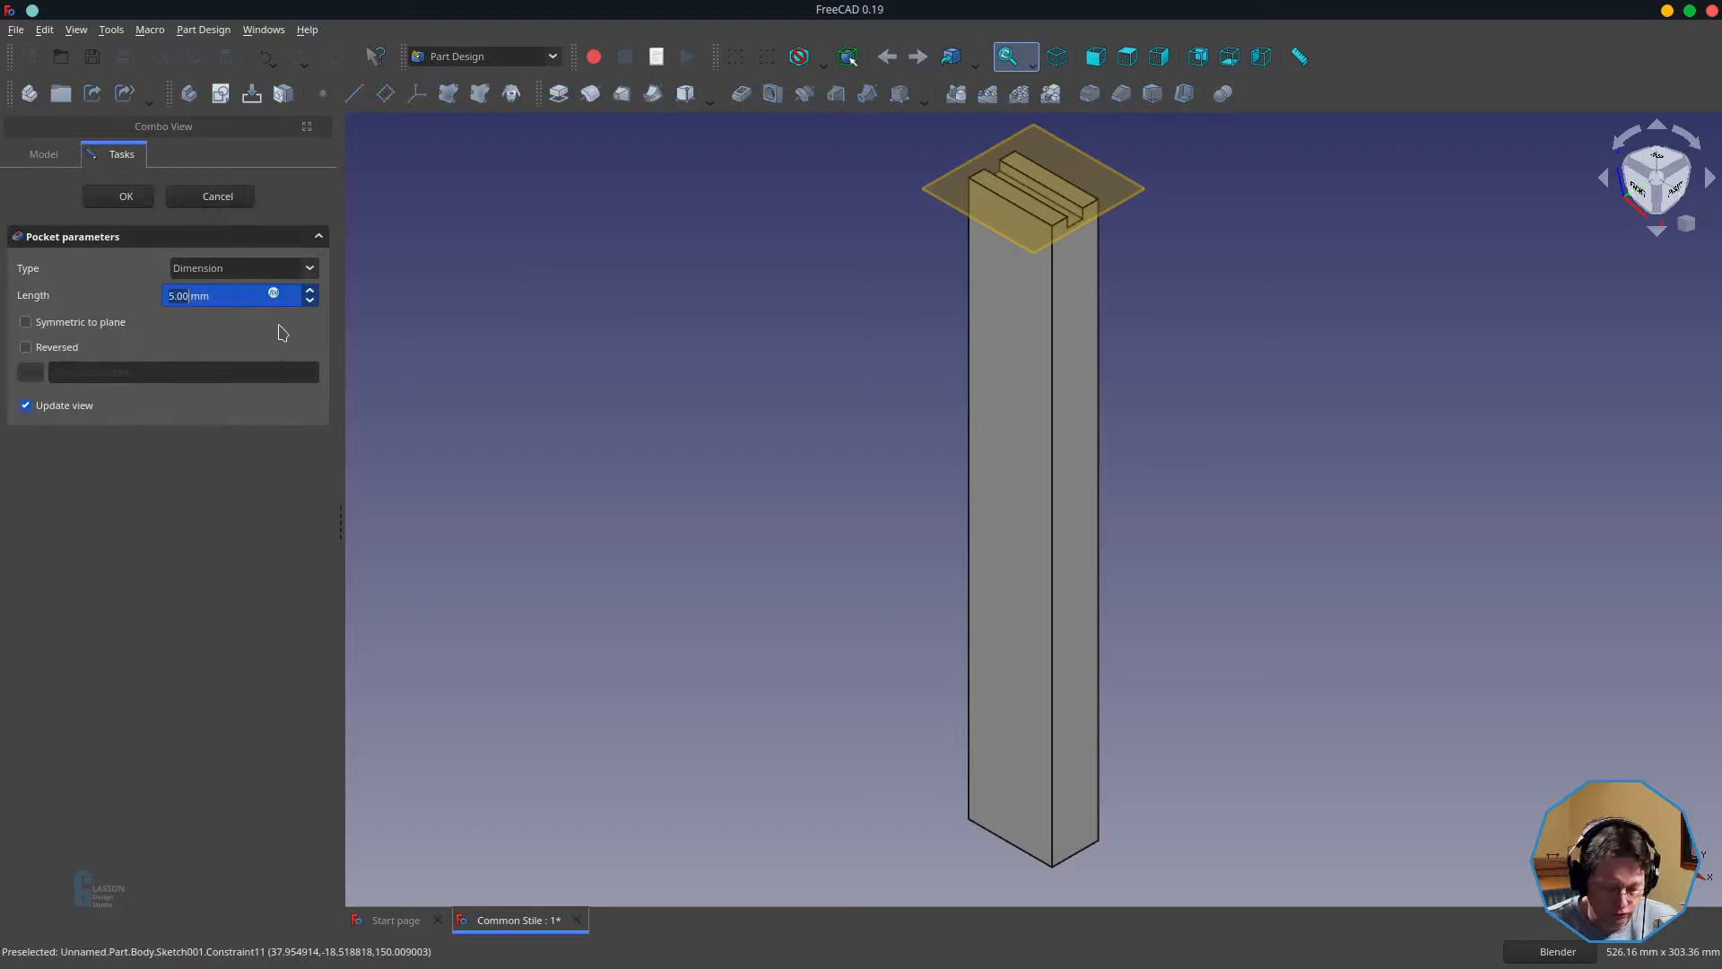
key("equal")
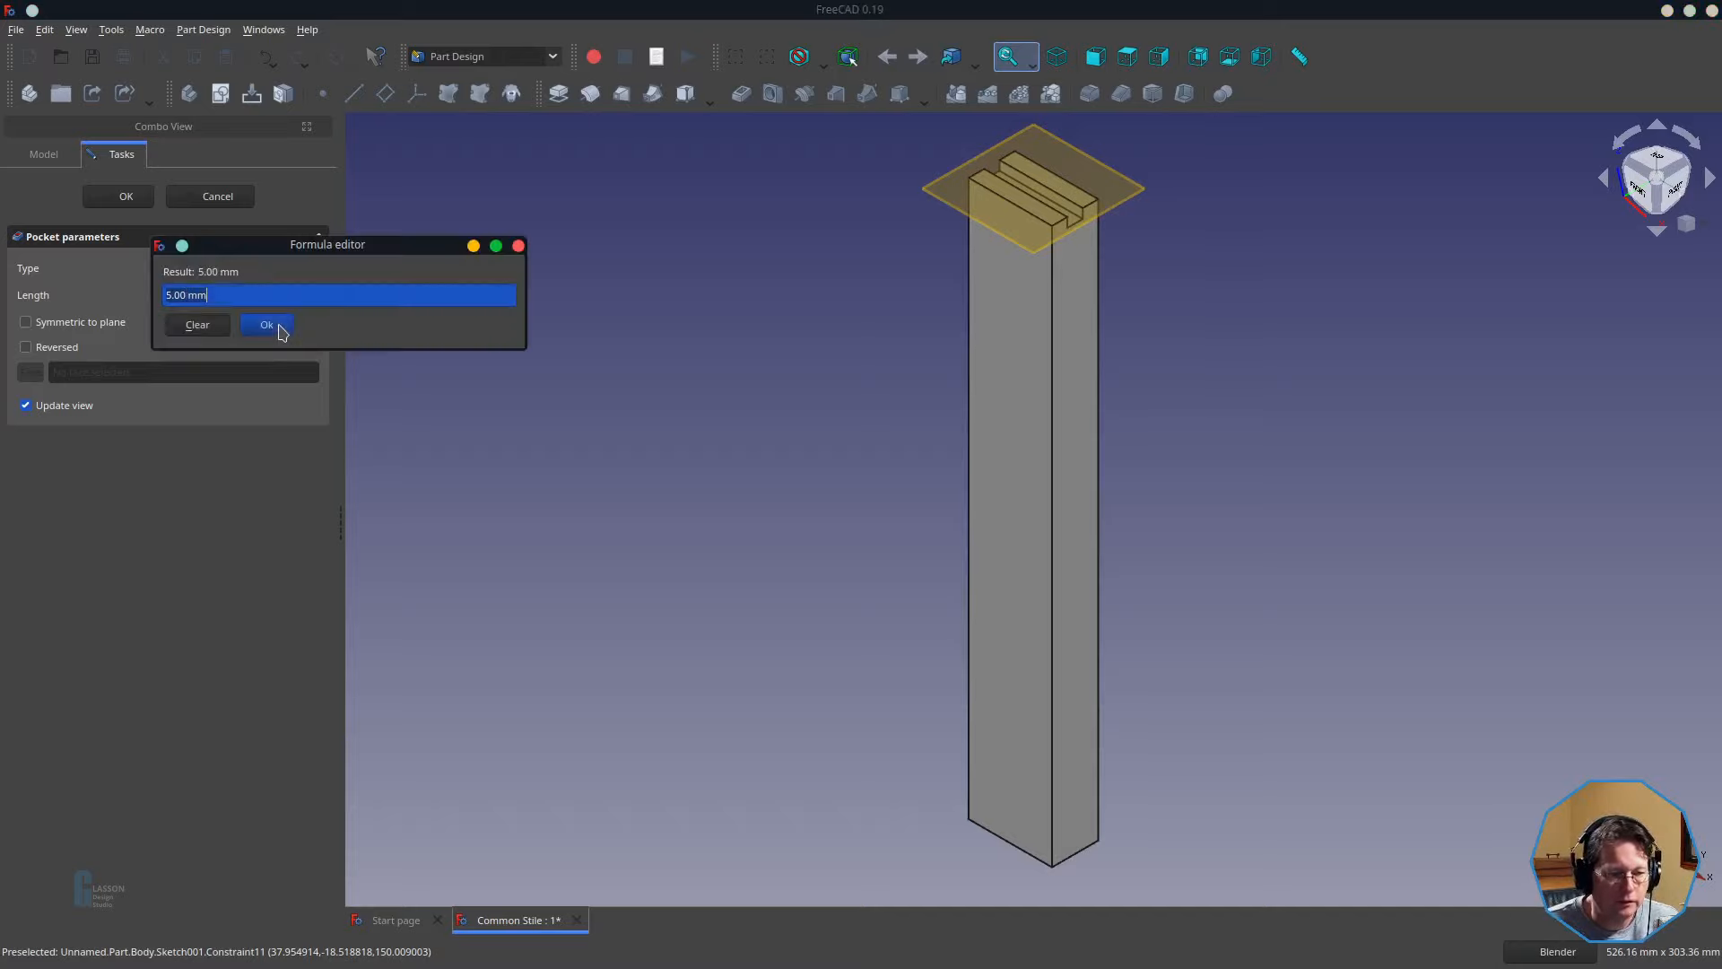
type("Spreadsheet.")
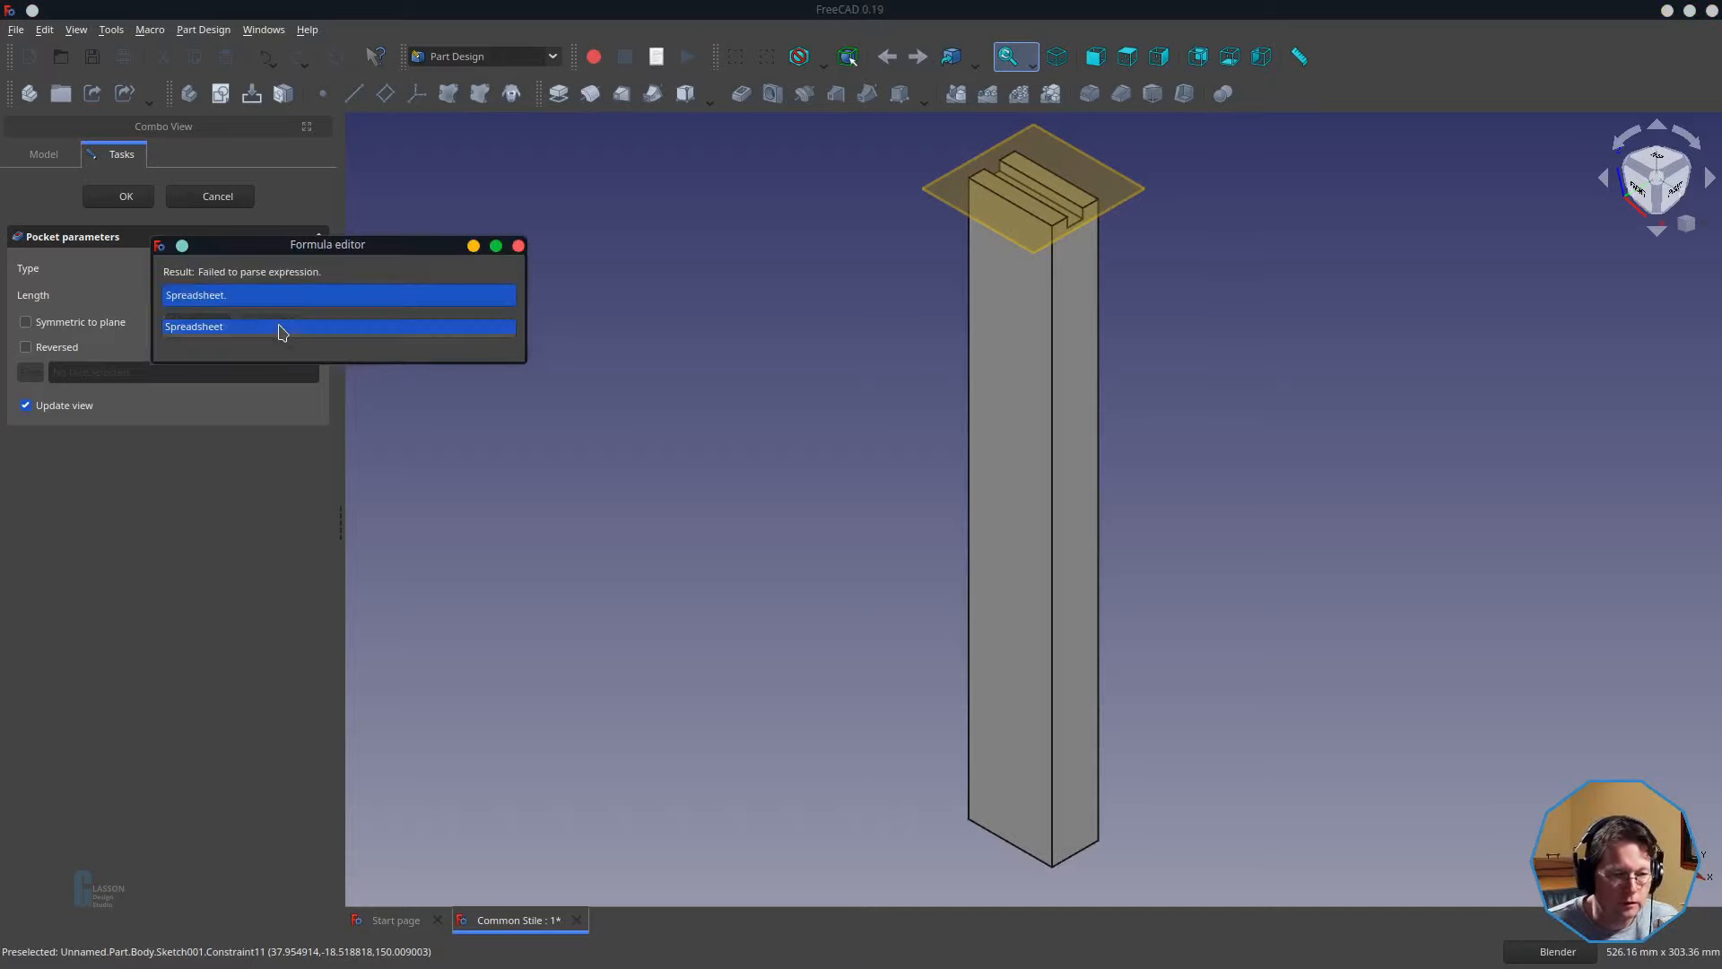
type("s")
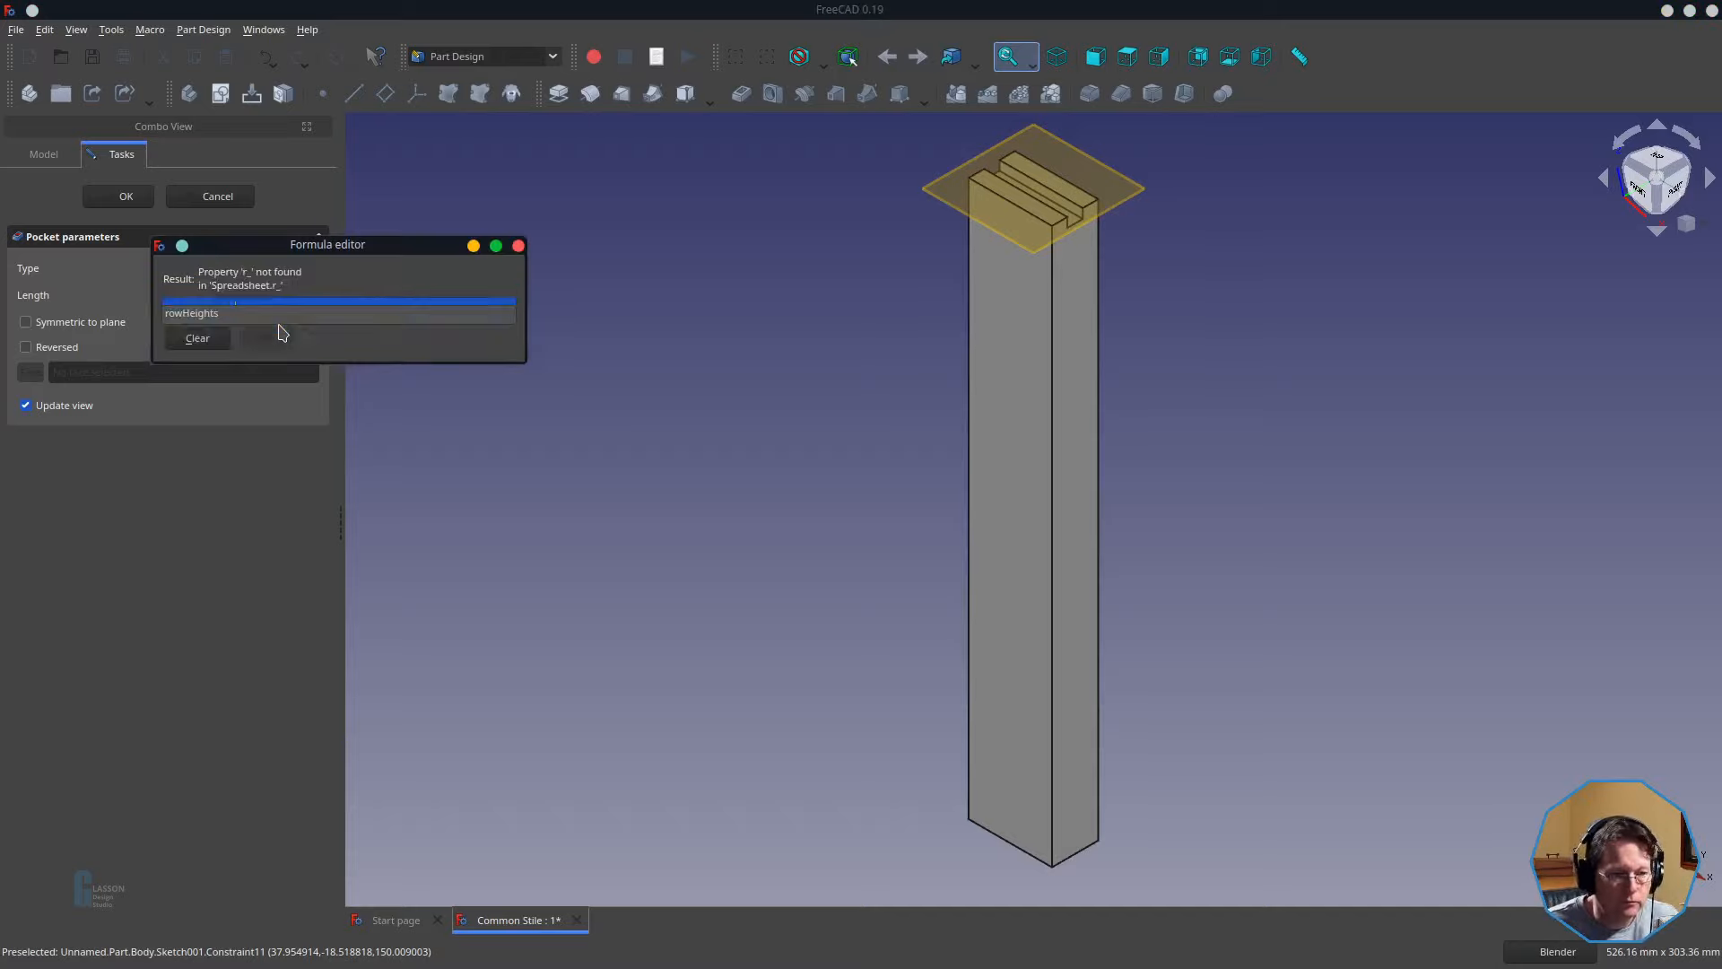
type("_t")
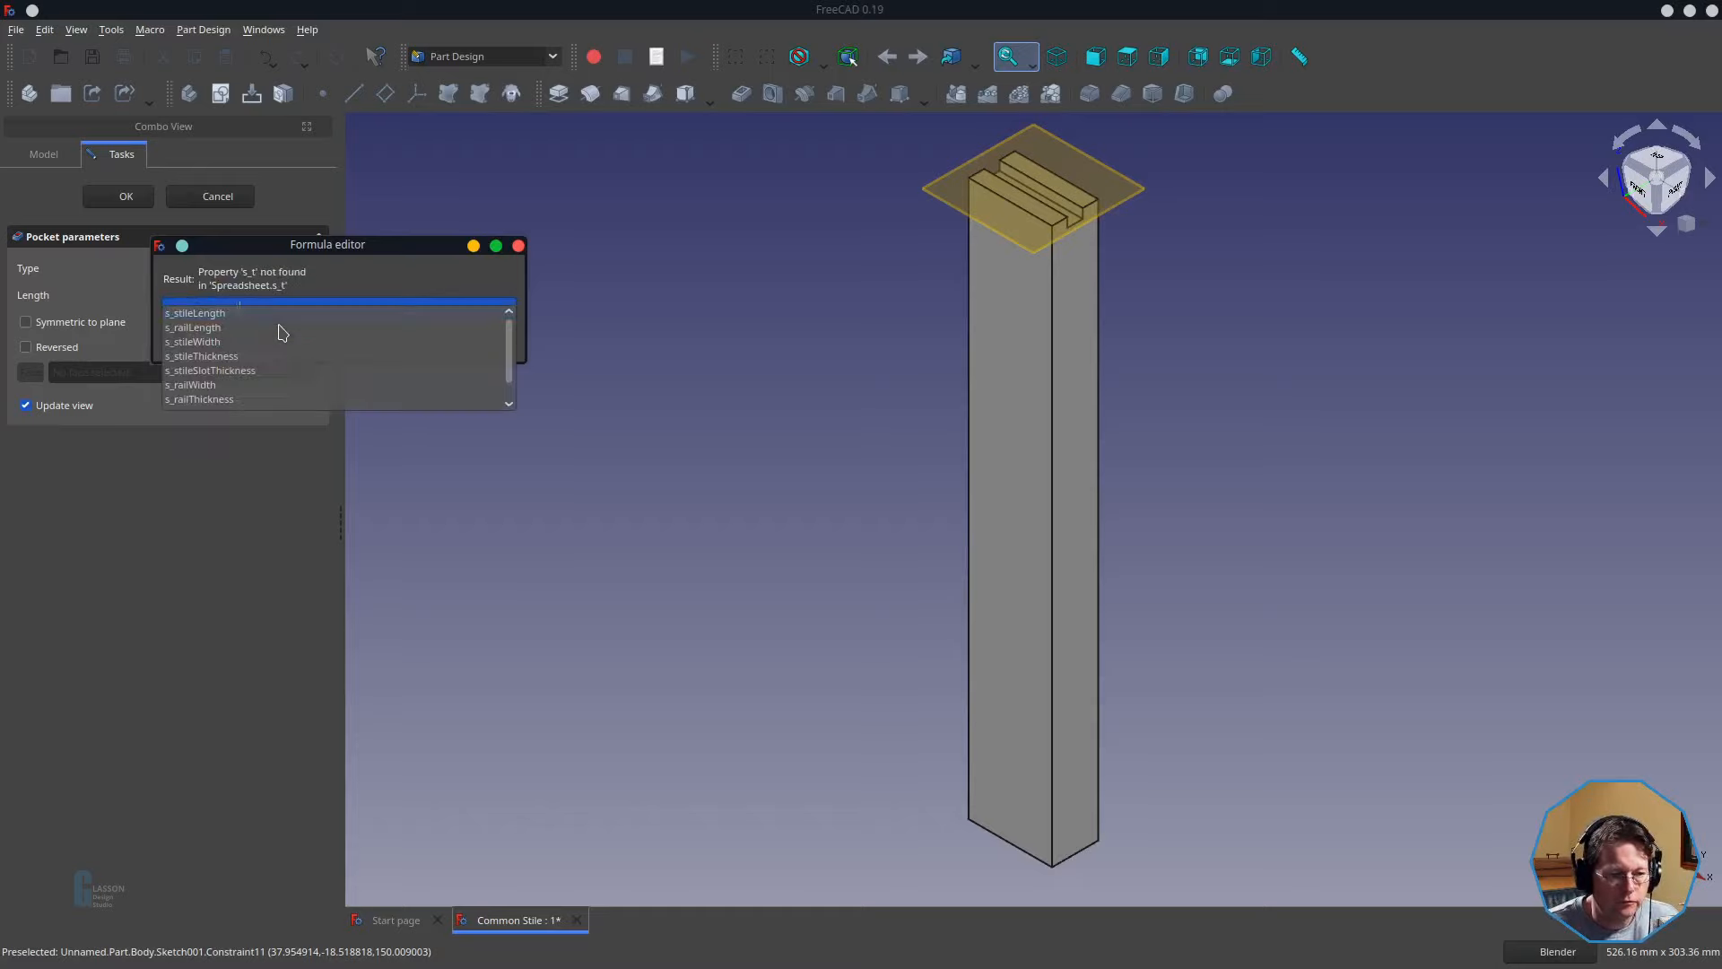
key("BackSpace")
type("railWidth")
key("Down")
key("Down")
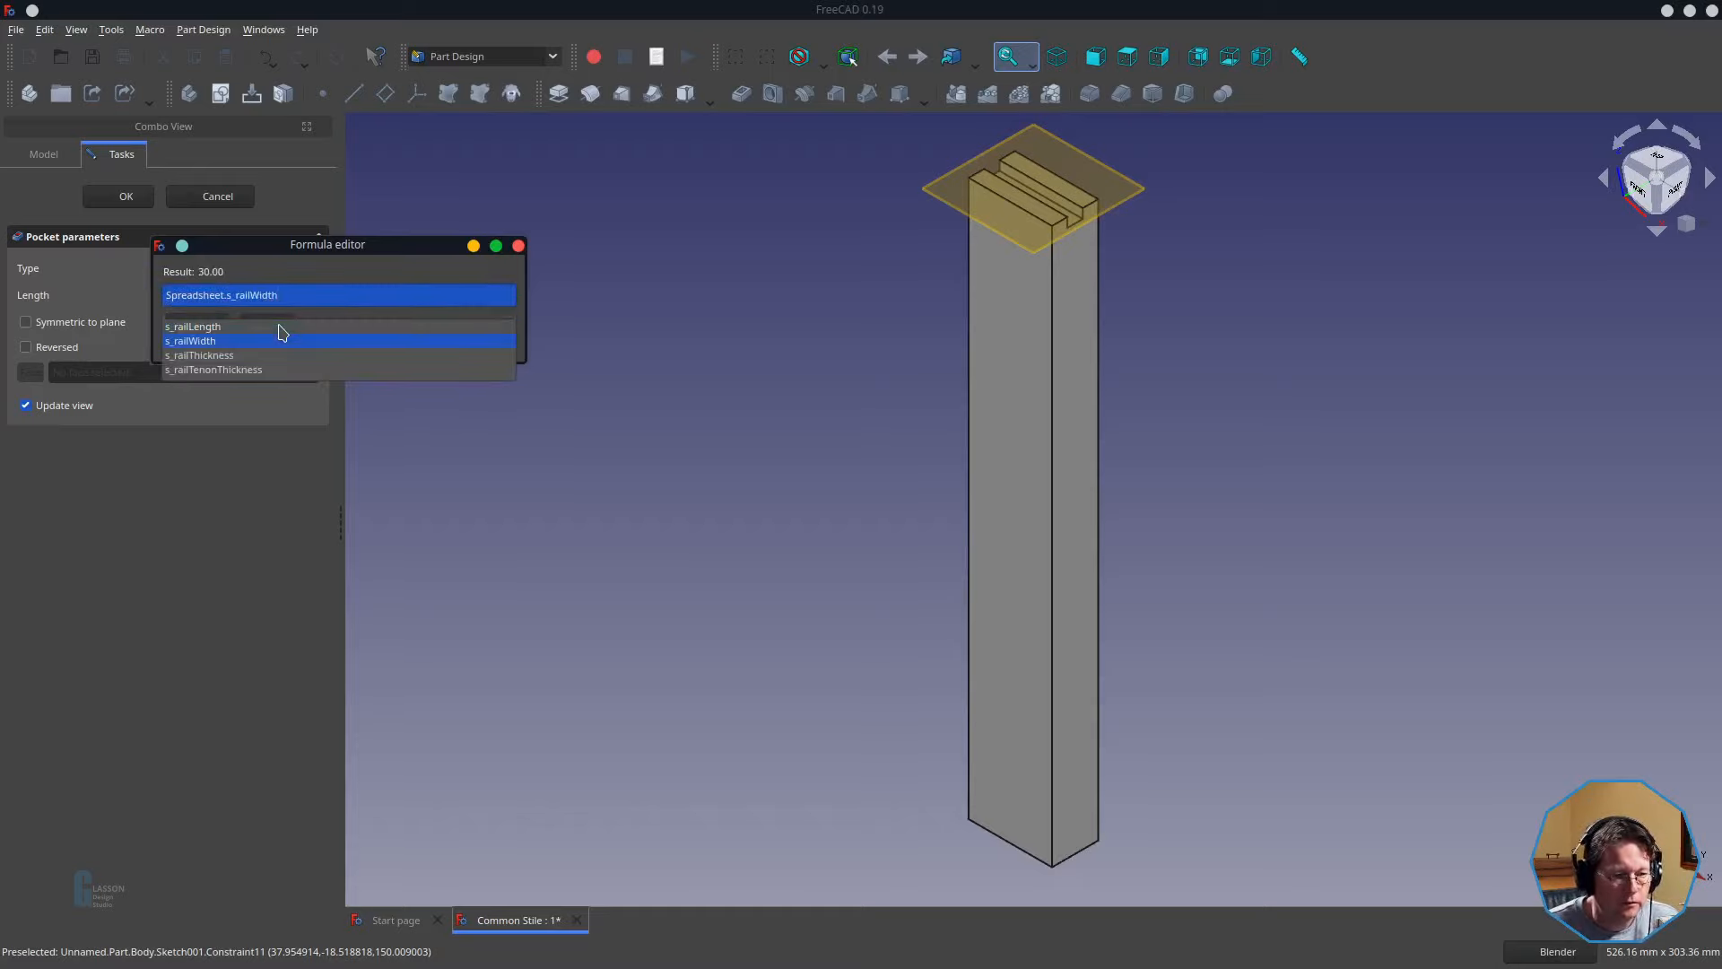
key("Return")
left_click(280, 328)
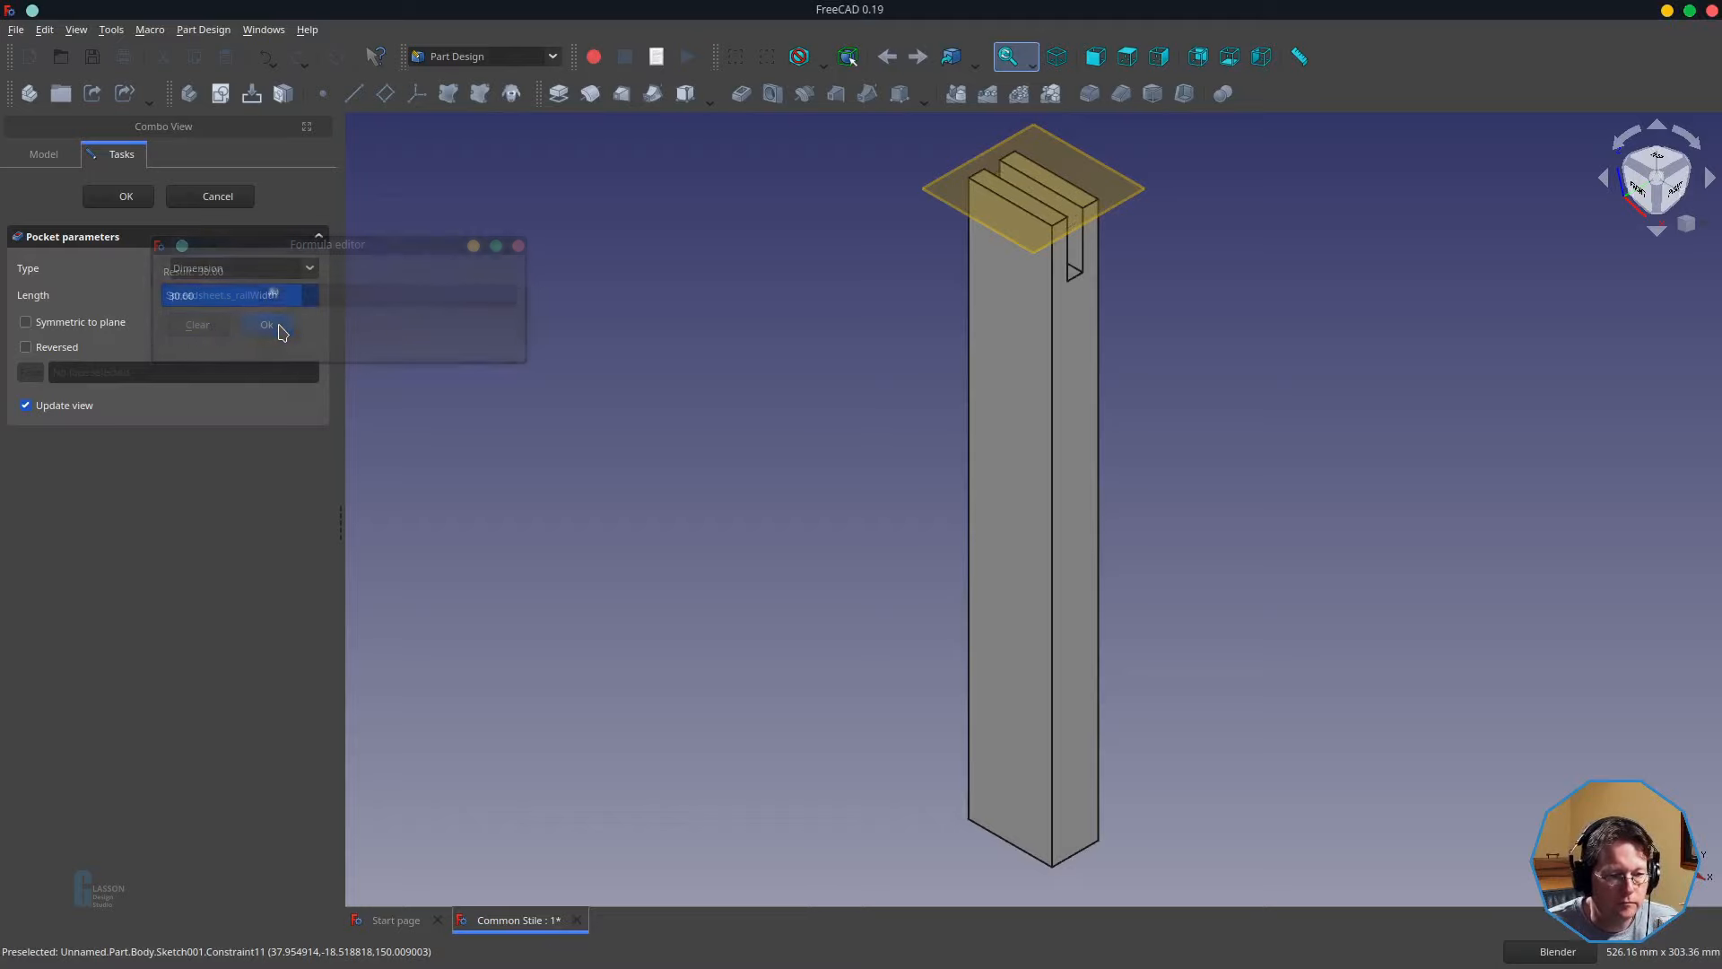
left_click(103, 197)
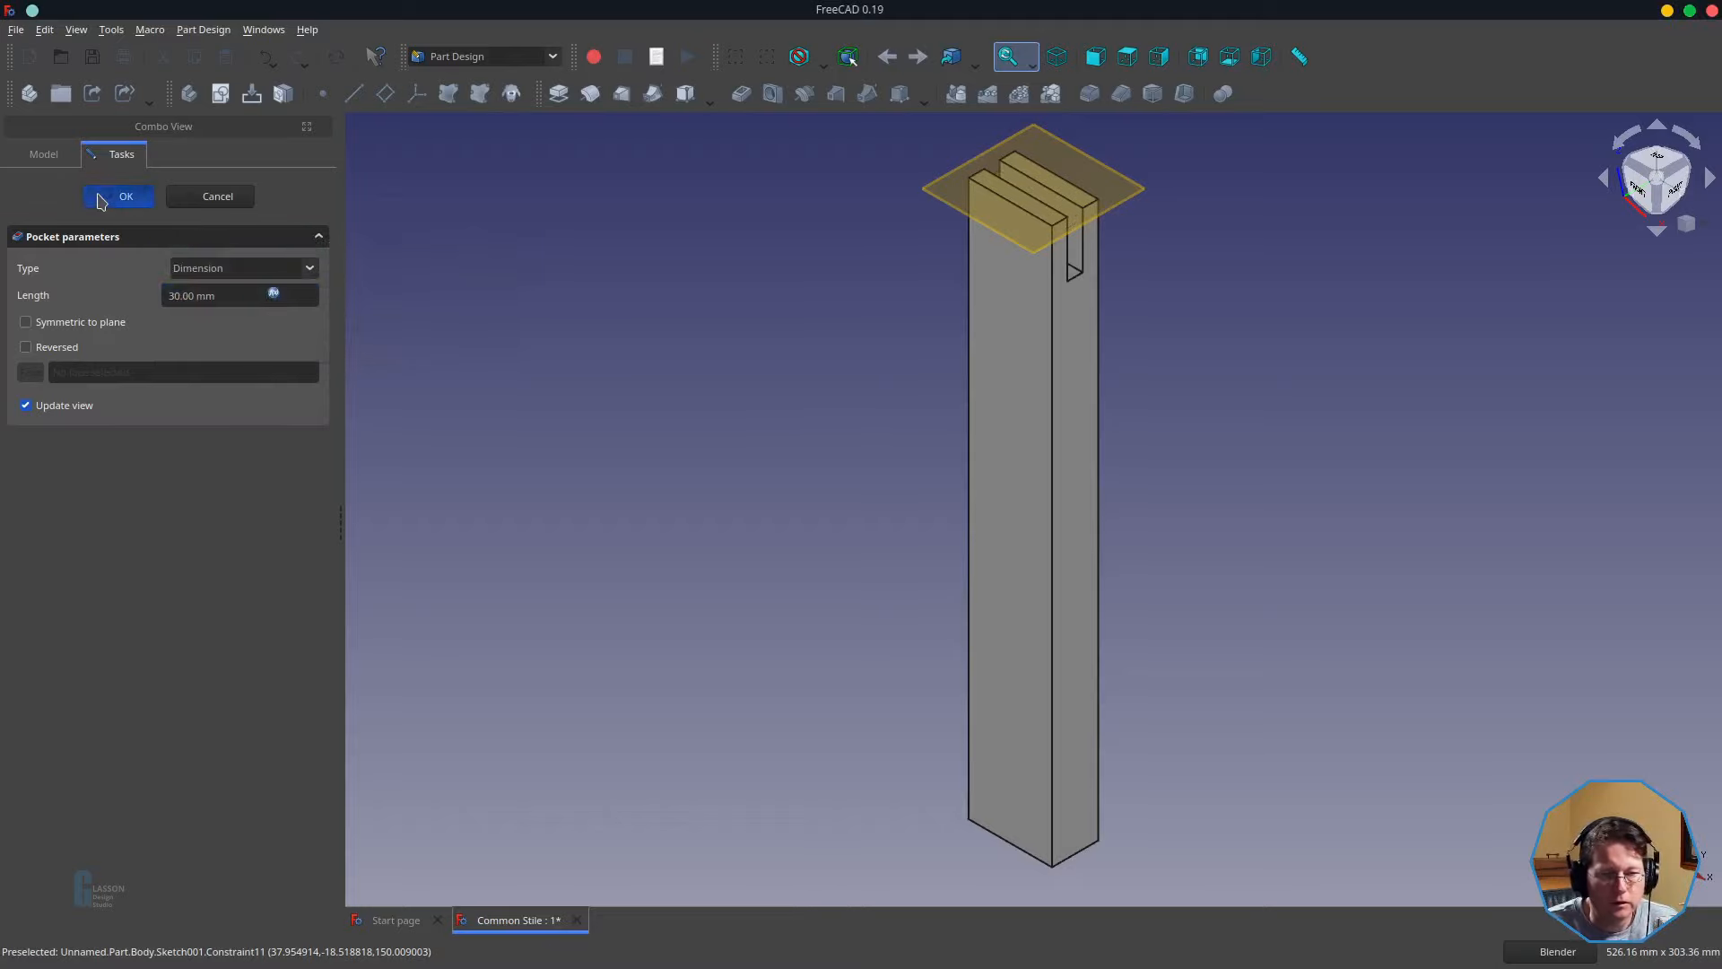
- Hide the datum plane, and save and close the Common Stile document
key("ctrl+s")
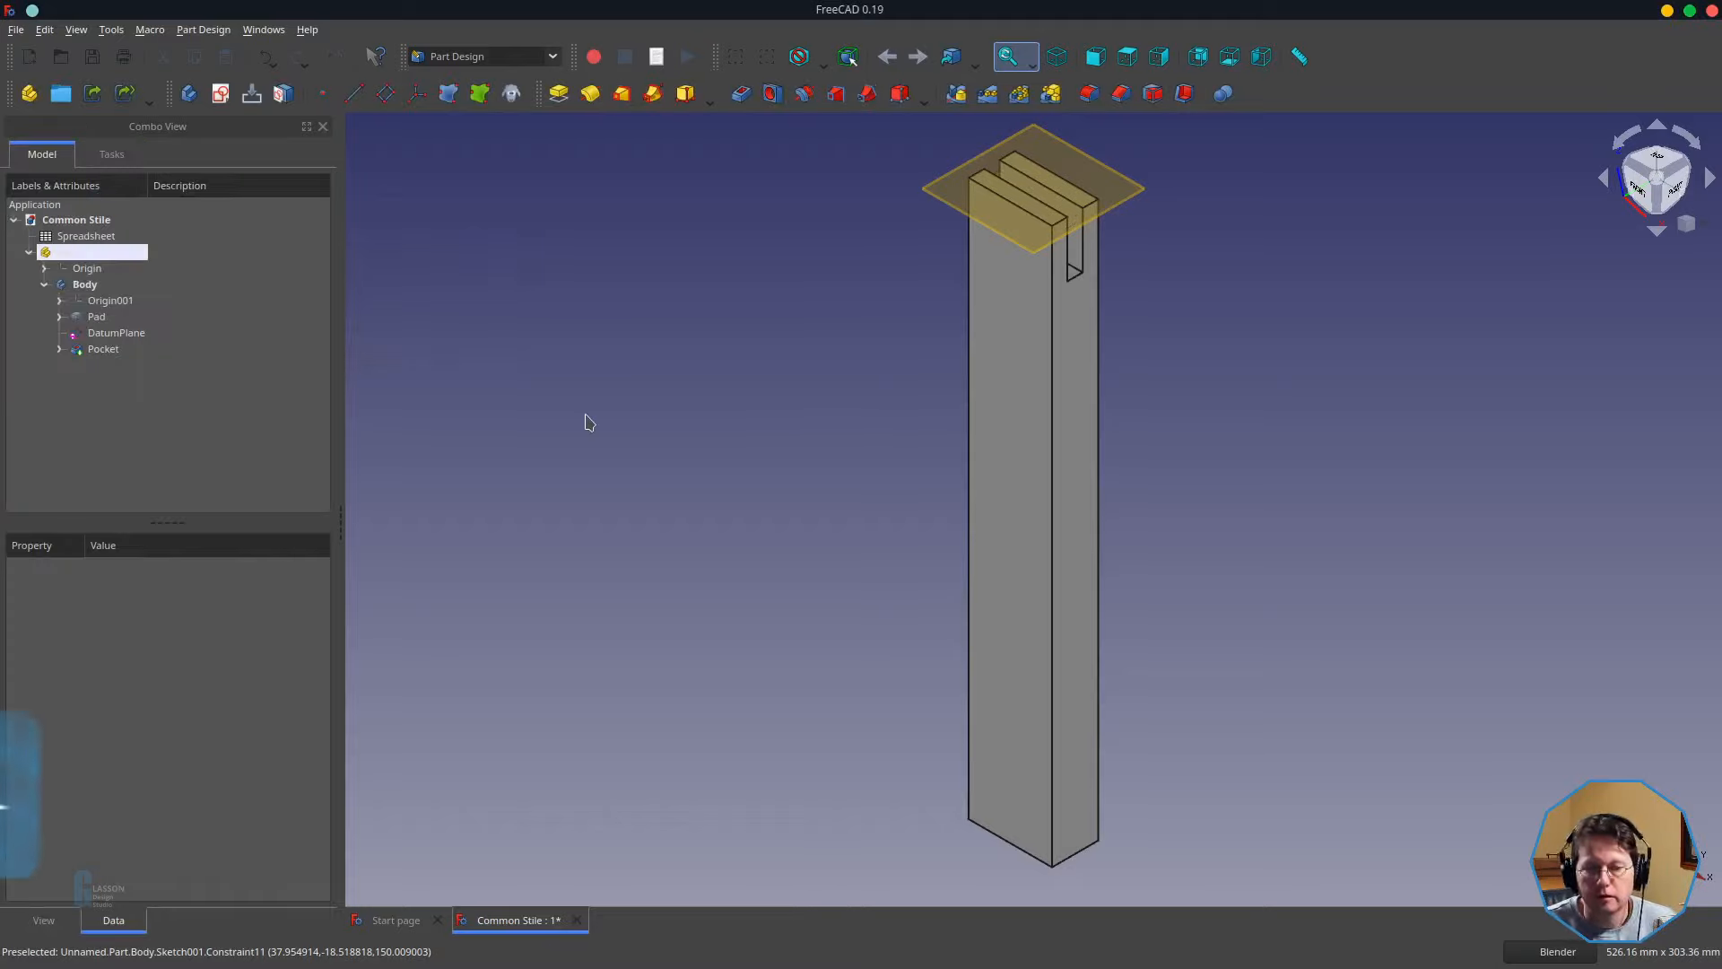
left_click(101, 334)
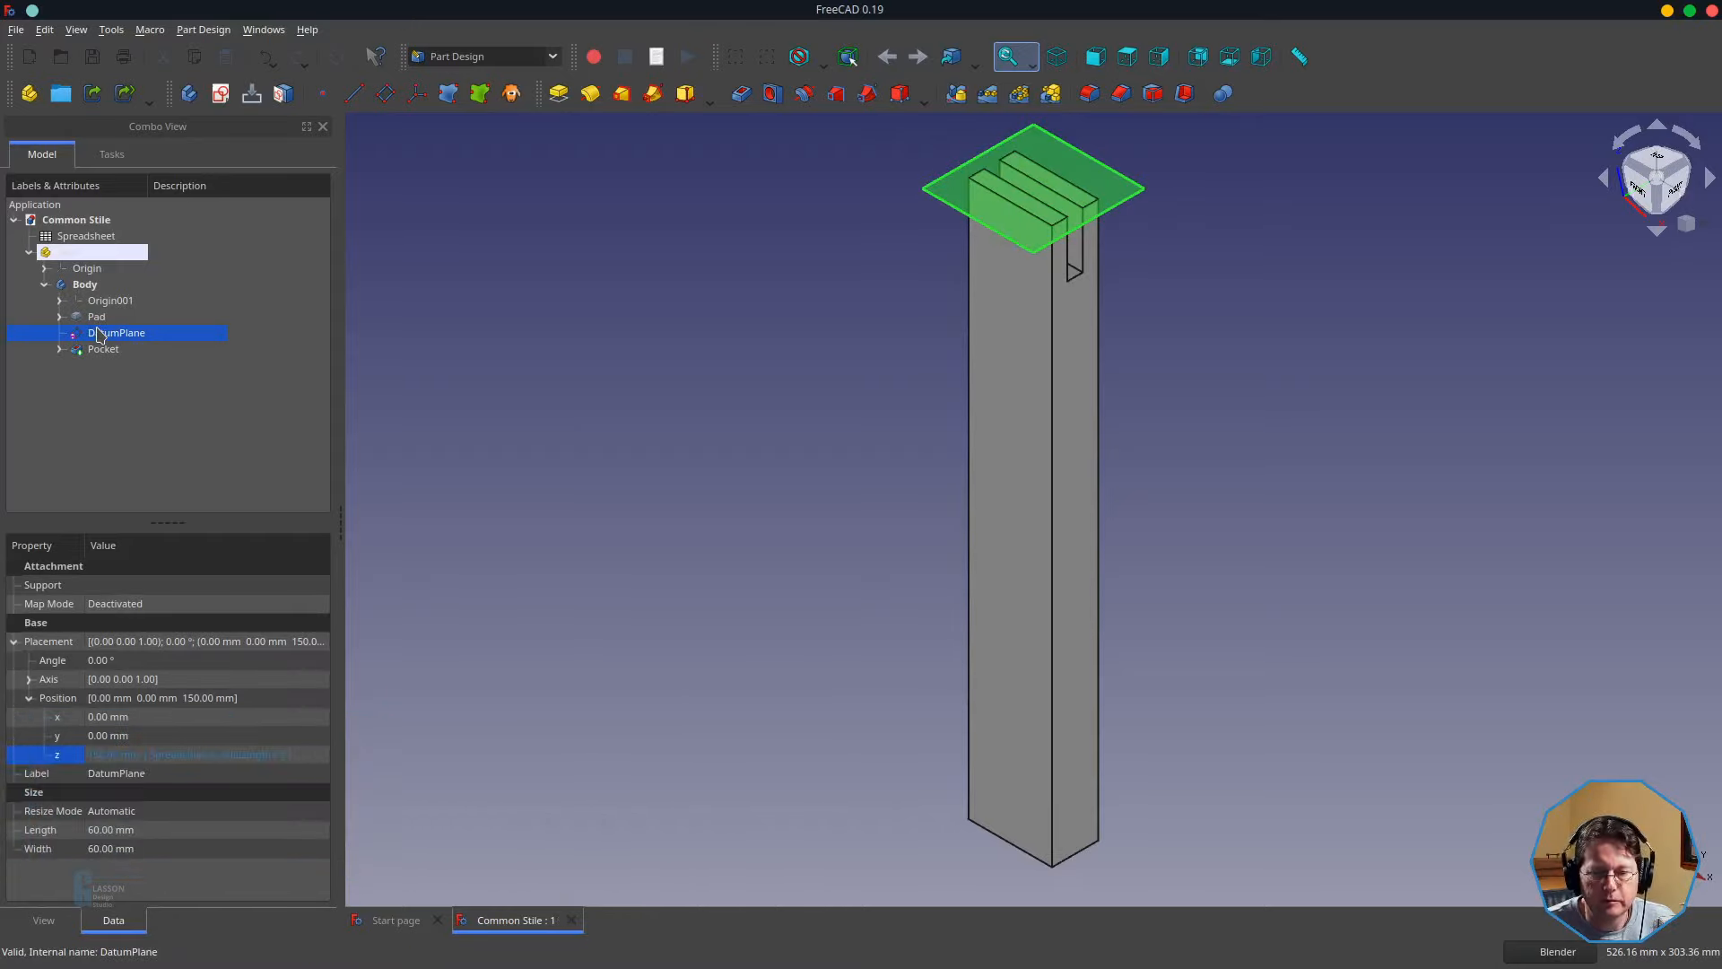
key("space")
key("ctrl+s")
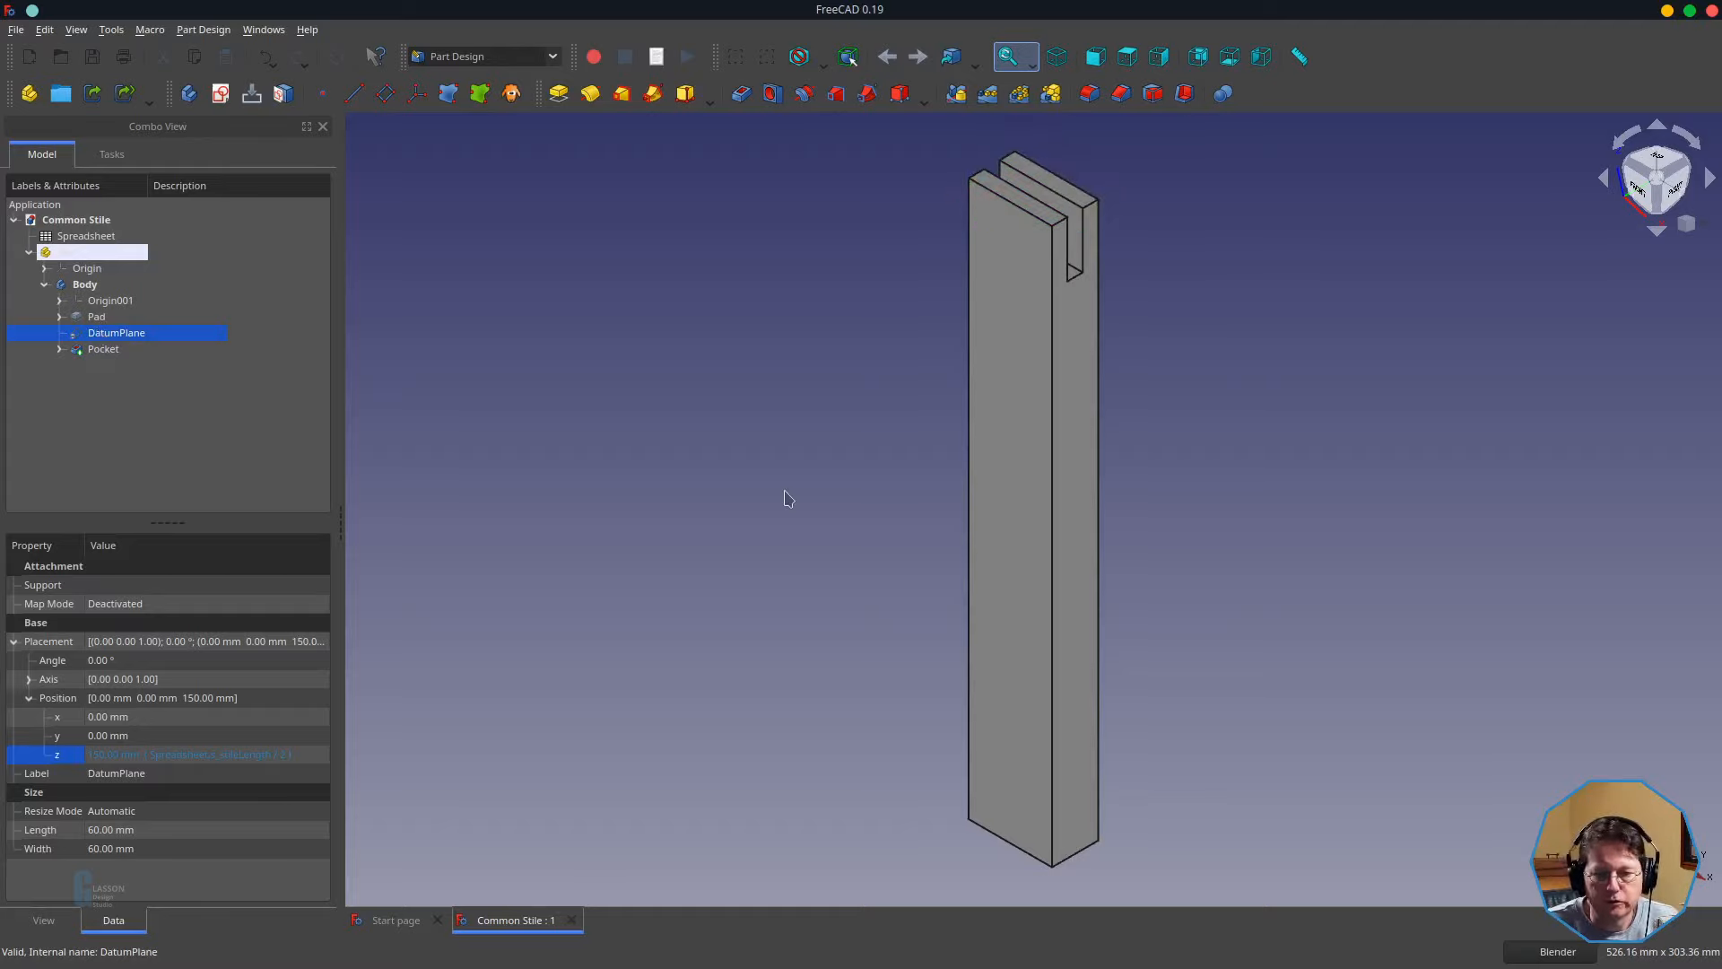
left_click(572, 921)
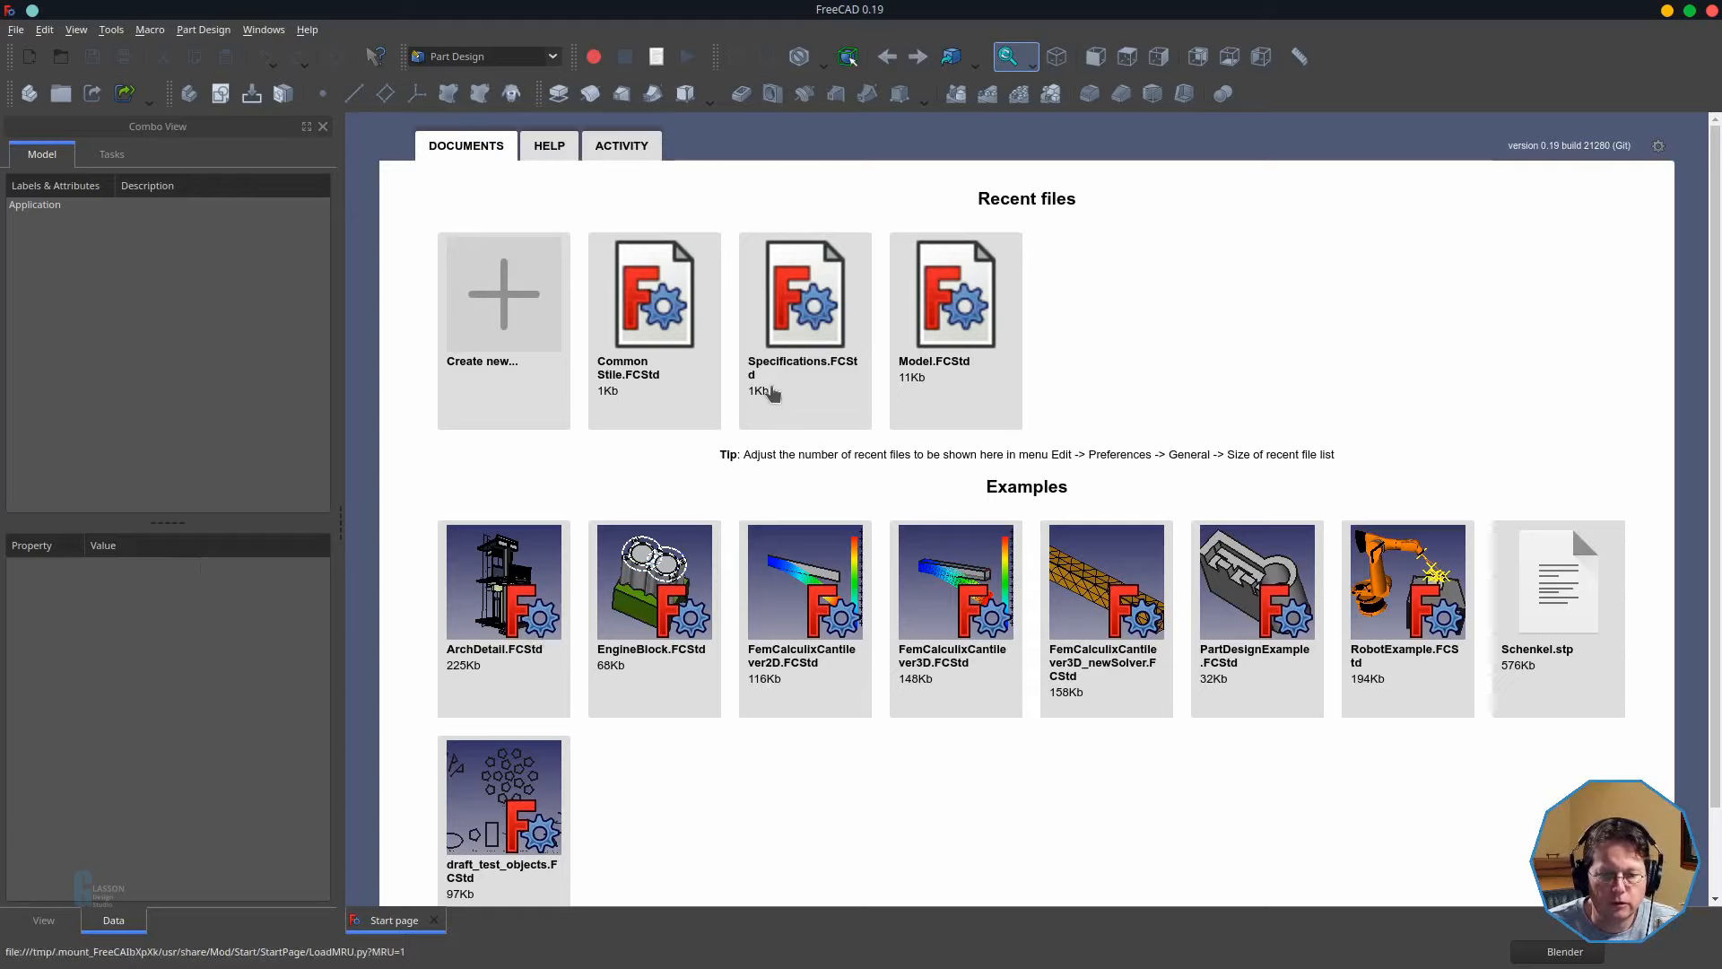
- Open the recent file Specifications.FCStd and save it as a new document named Corner Mitre Rail
left_click(814, 327)
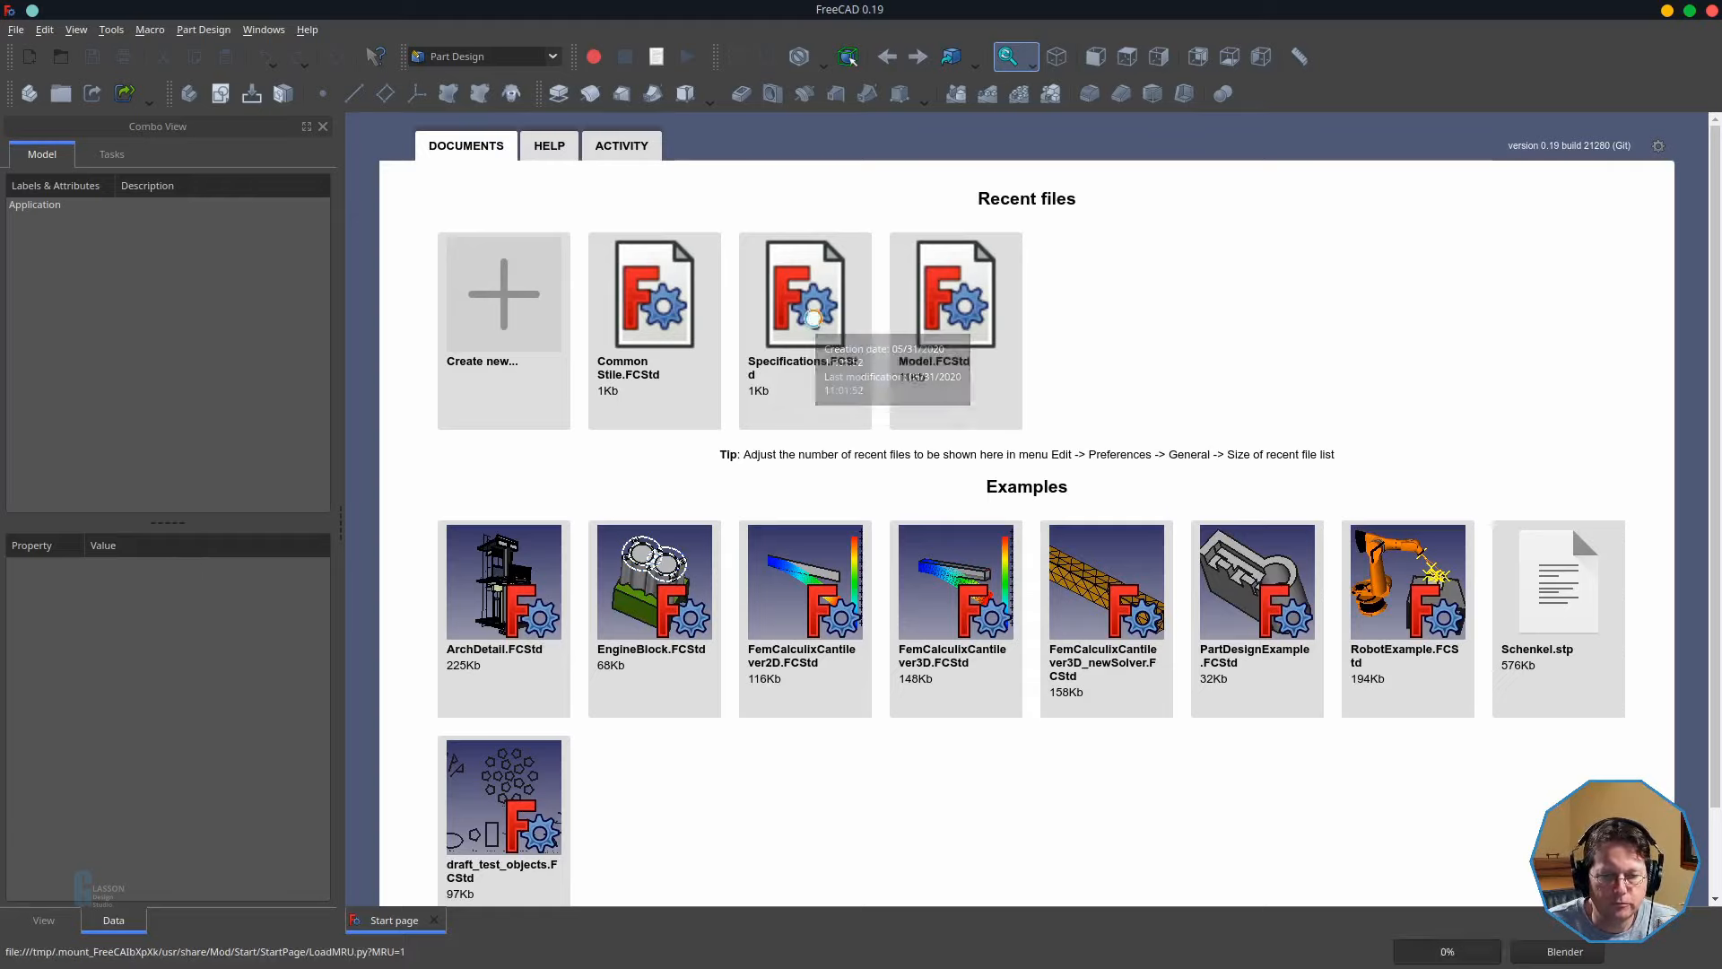
left_click(16, 30)
left_click(65, 171)
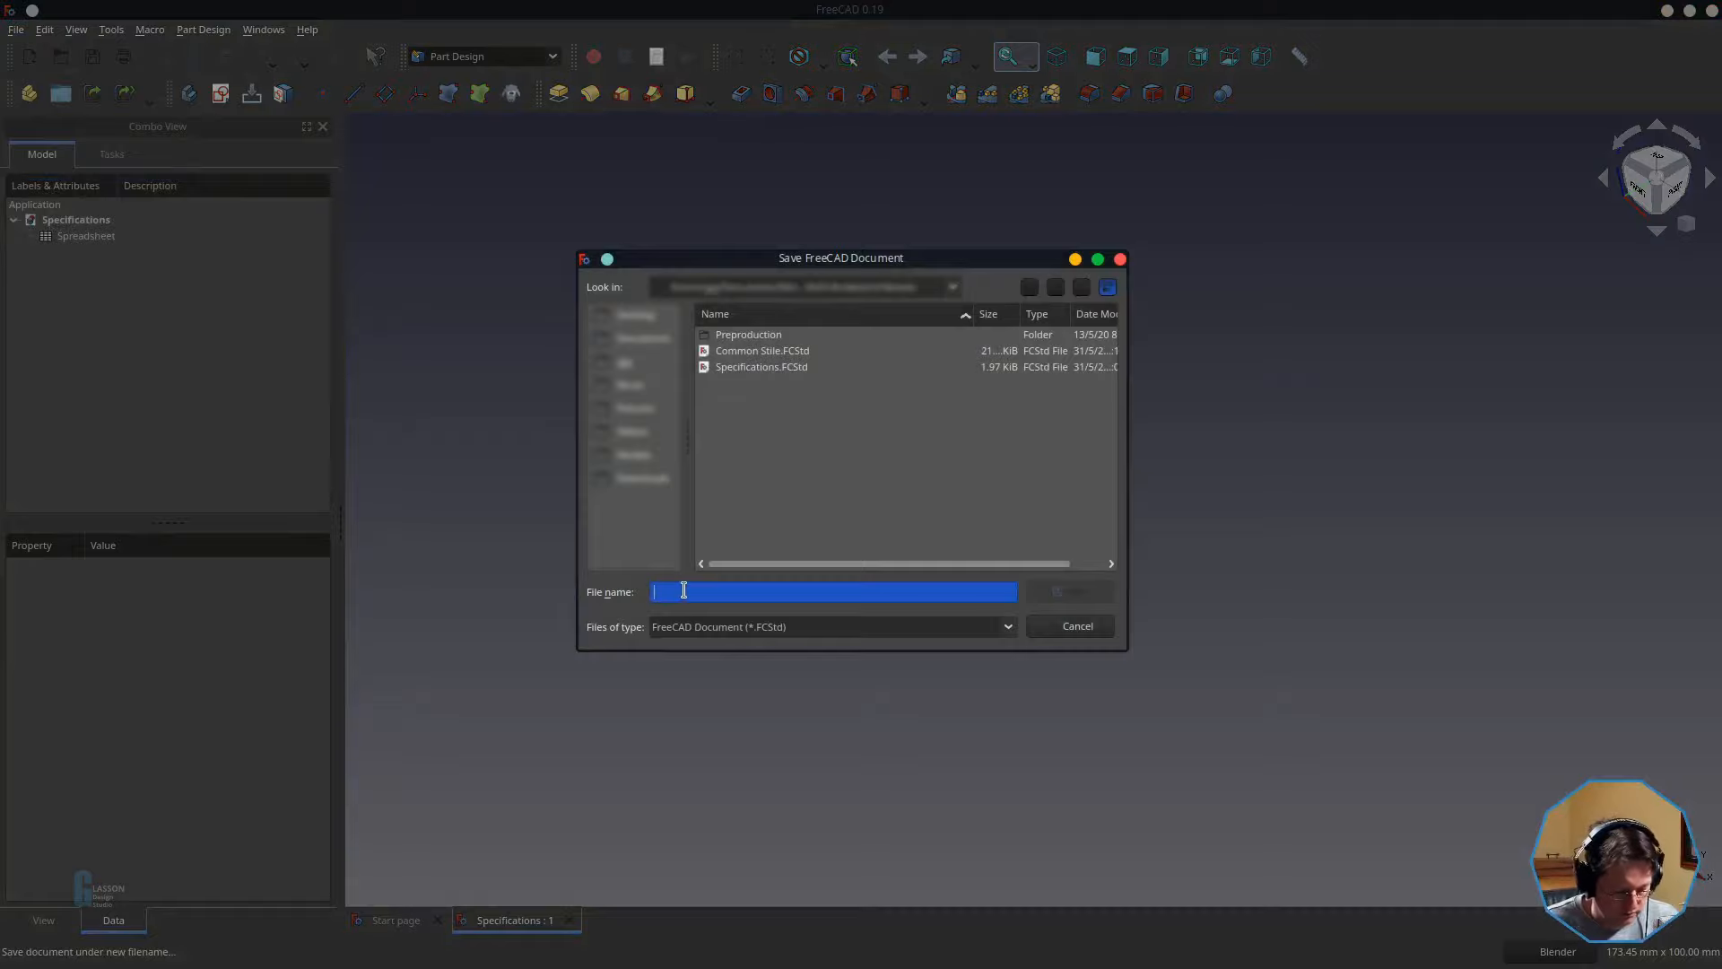
type("Corne")
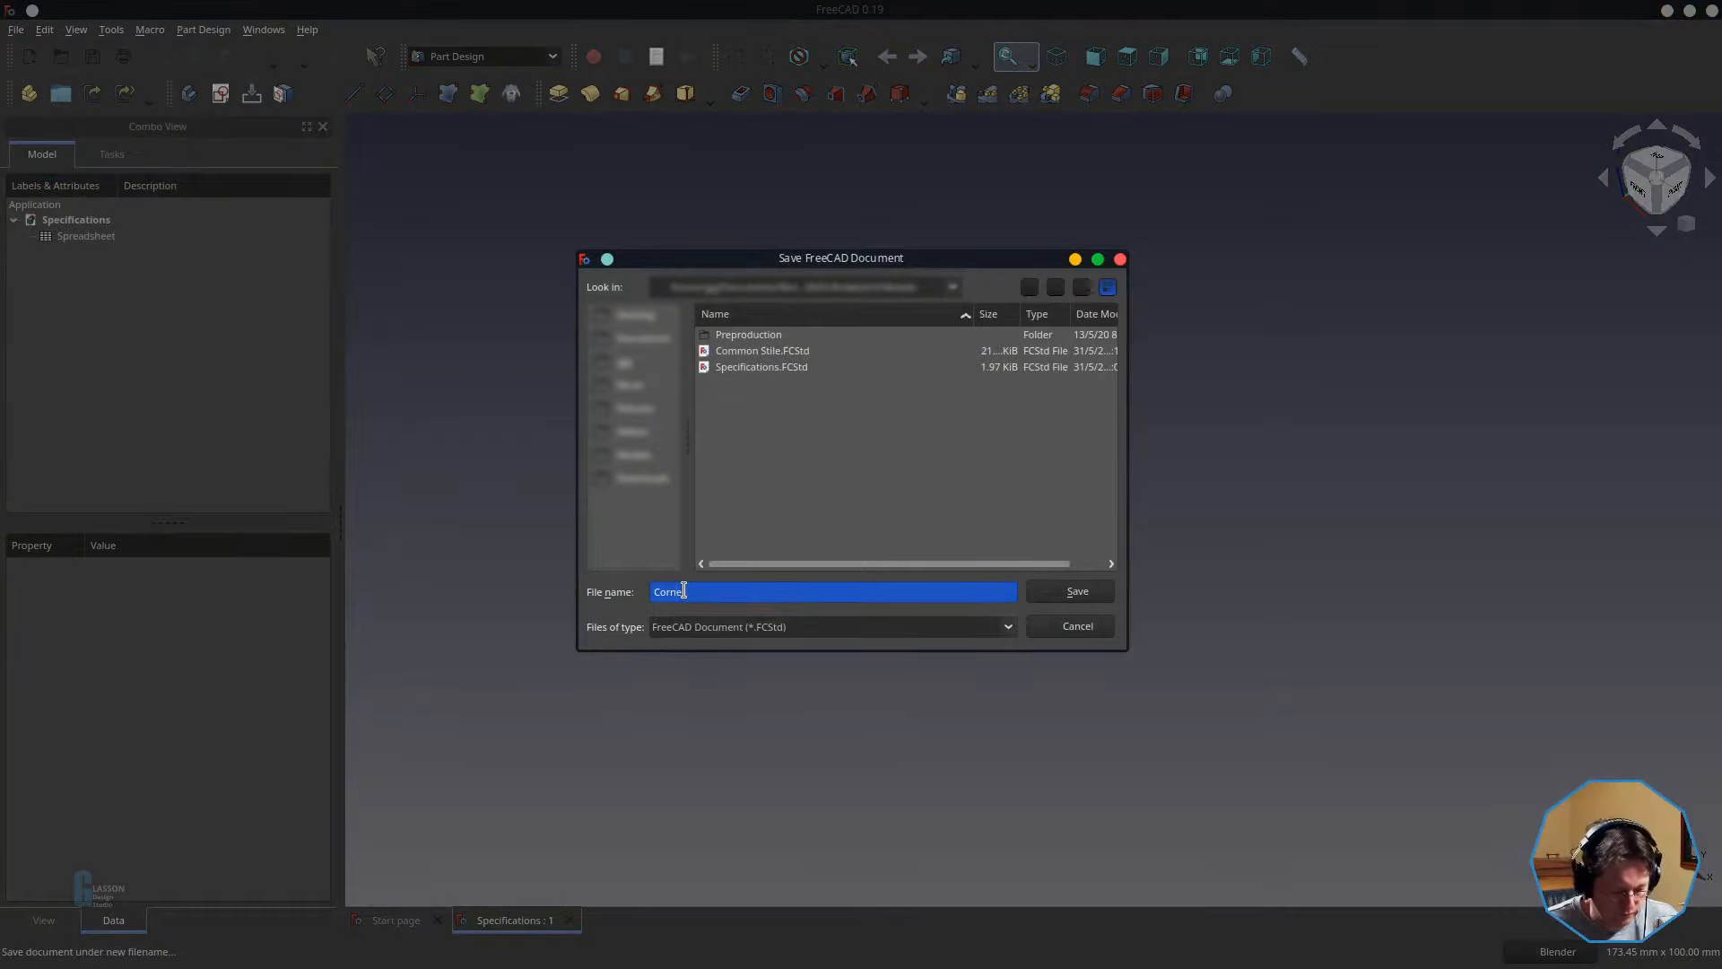
type("r Mitre Rail")
key("Return")
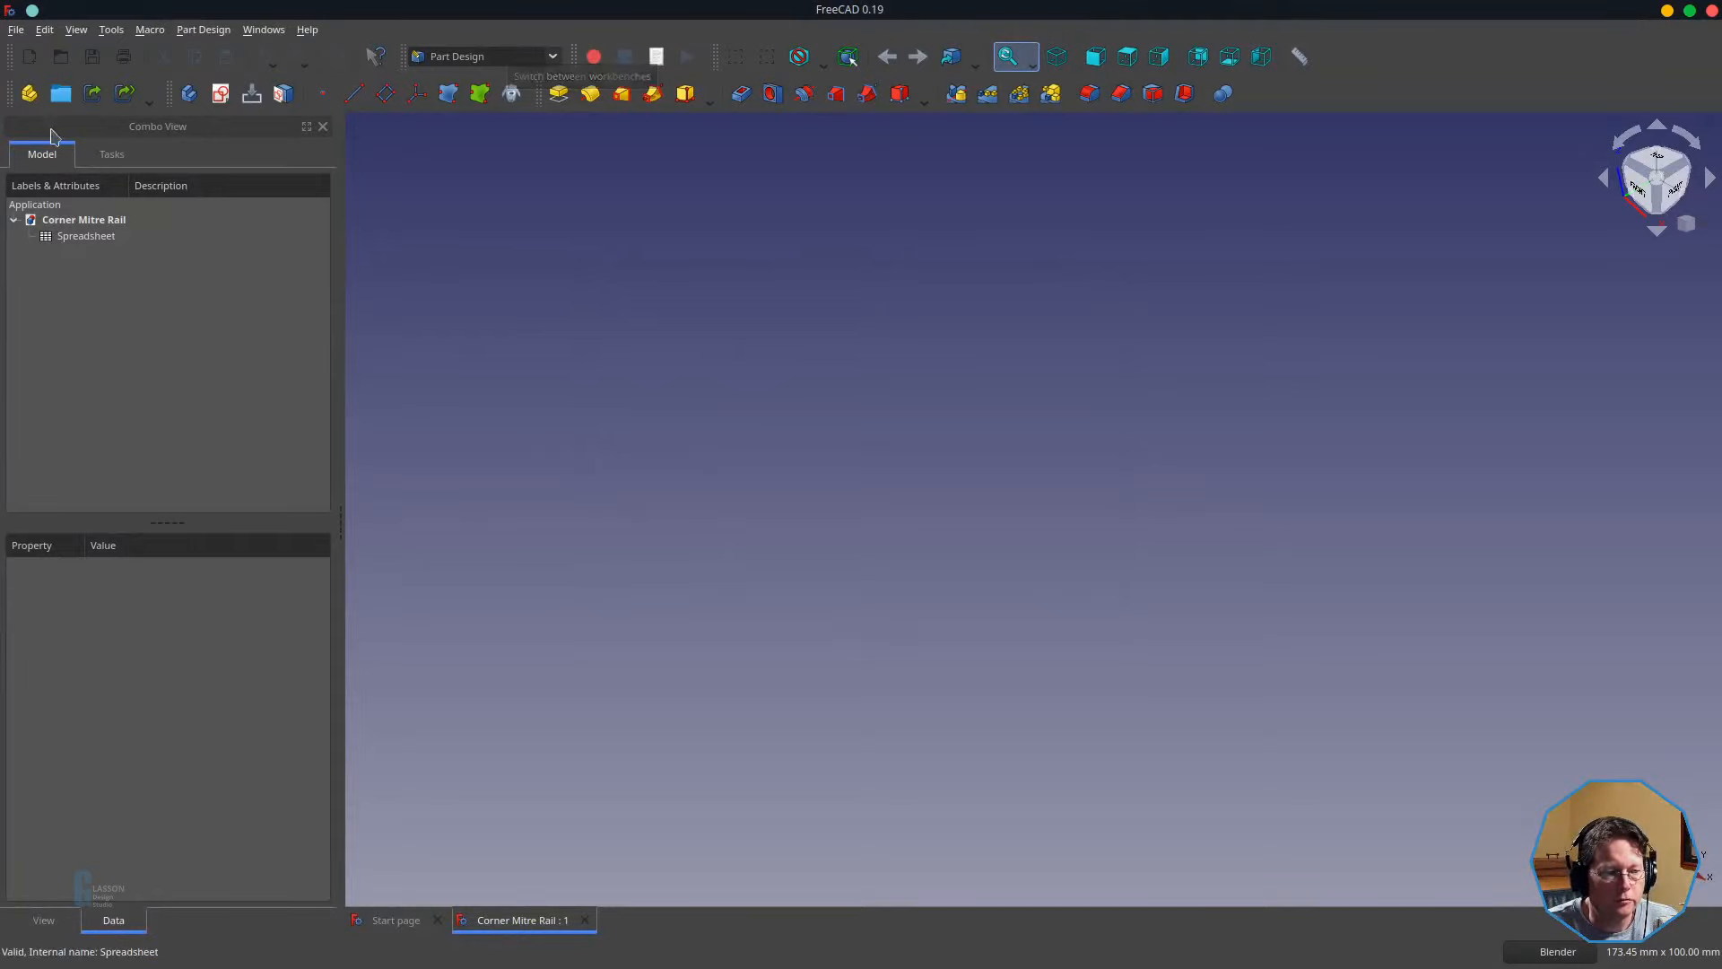
- Create a part containing a new body and start a sketch on the body's XZ plane
left_click(29, 93)
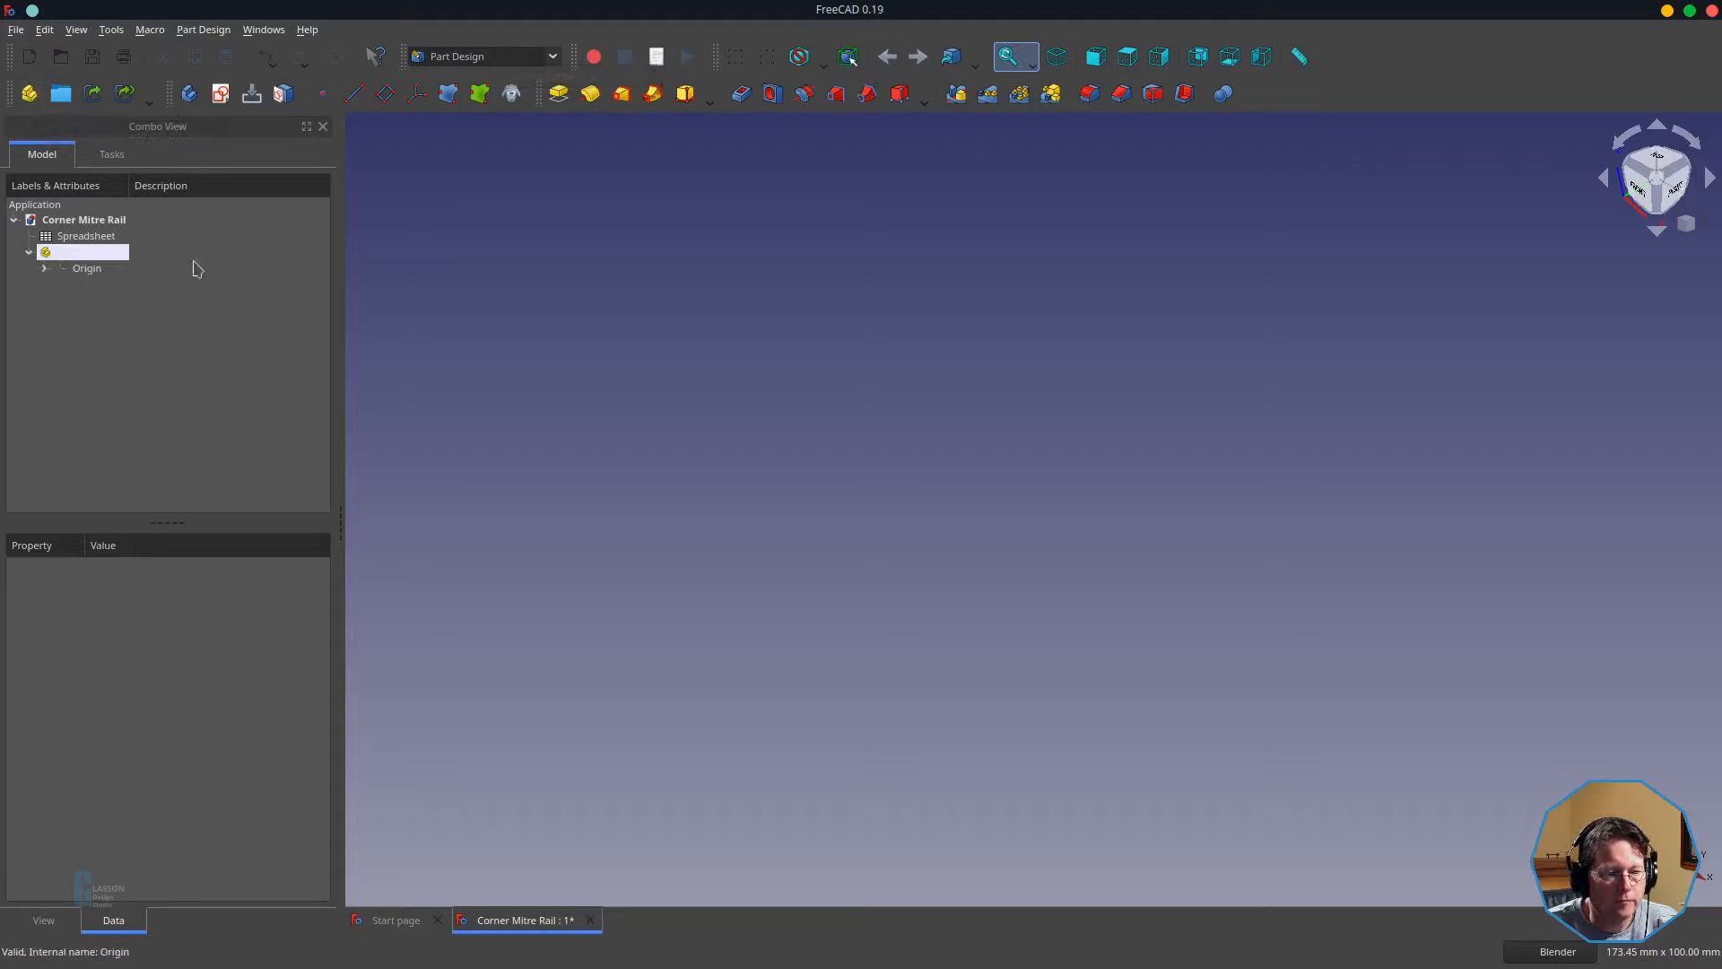
left_click(190, 94)
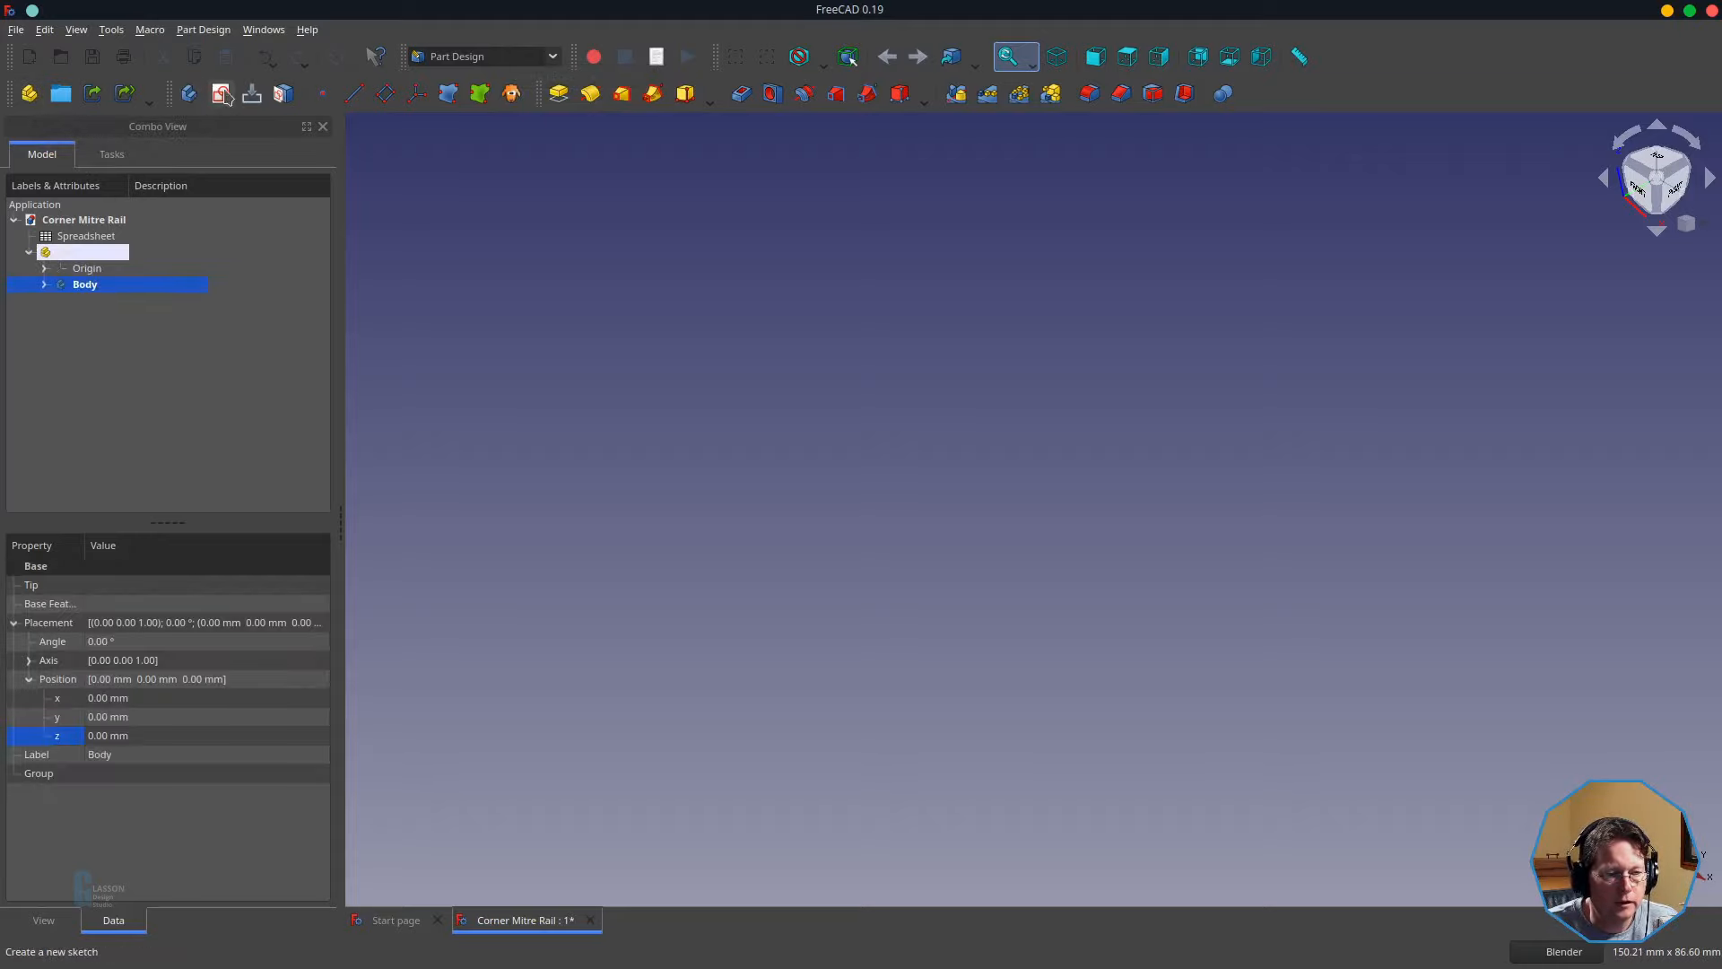
left_click(222, 98)
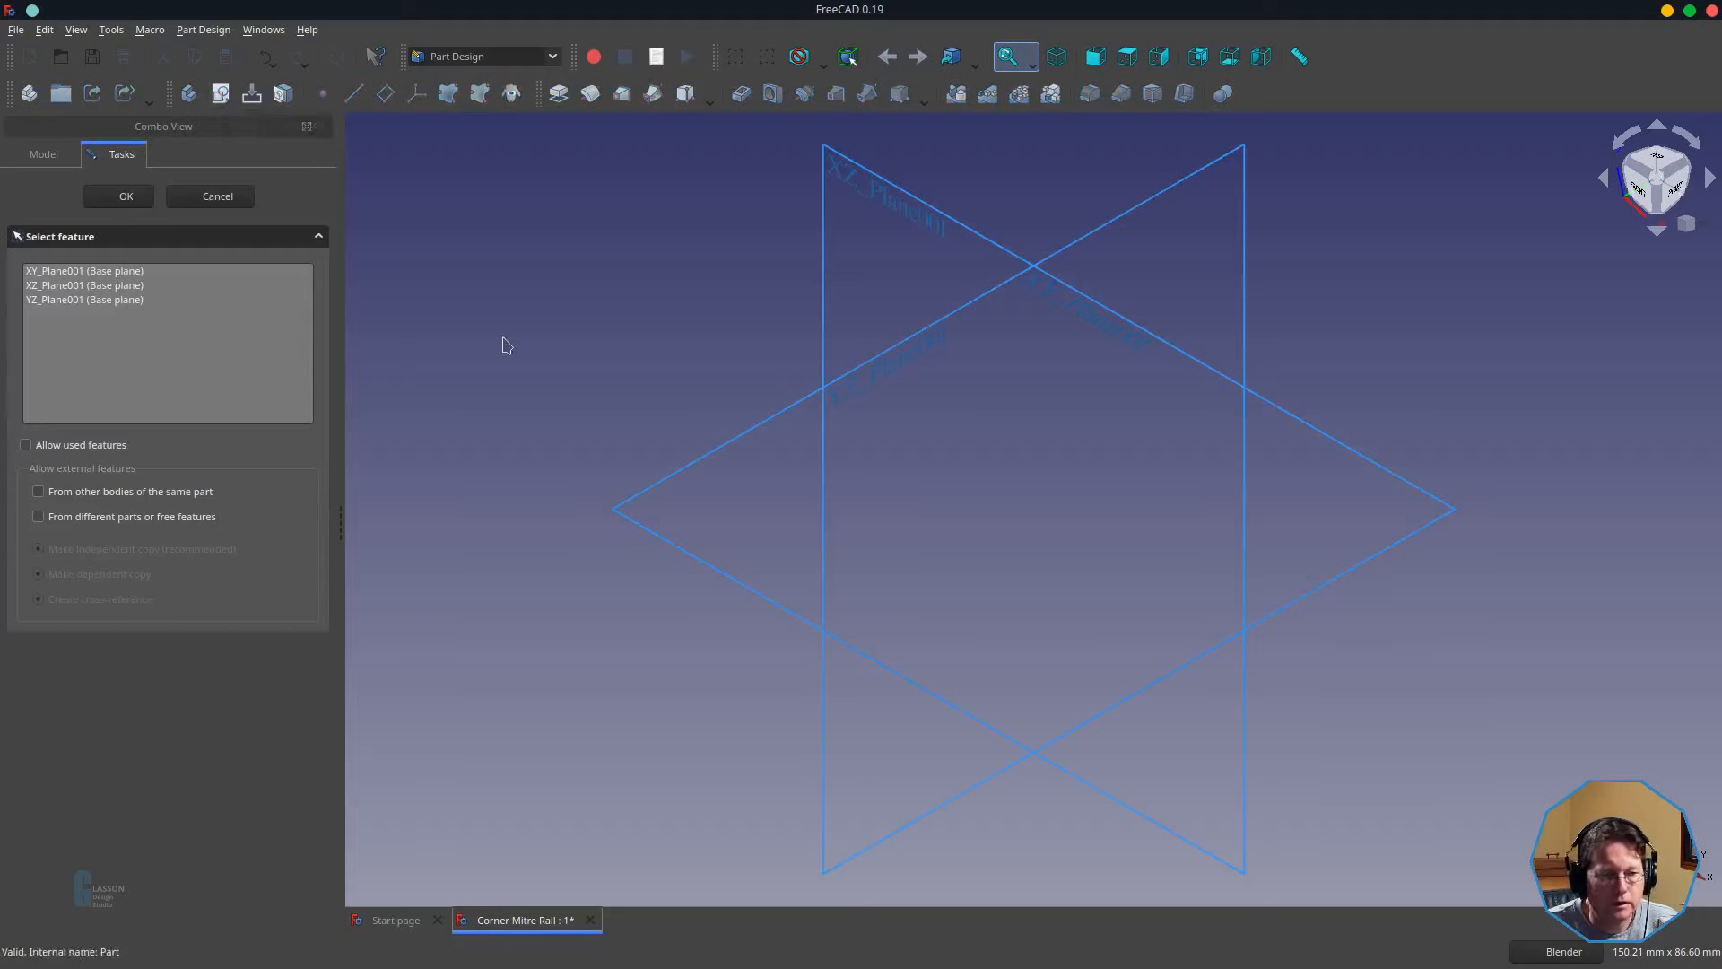
left_click(895, 209)
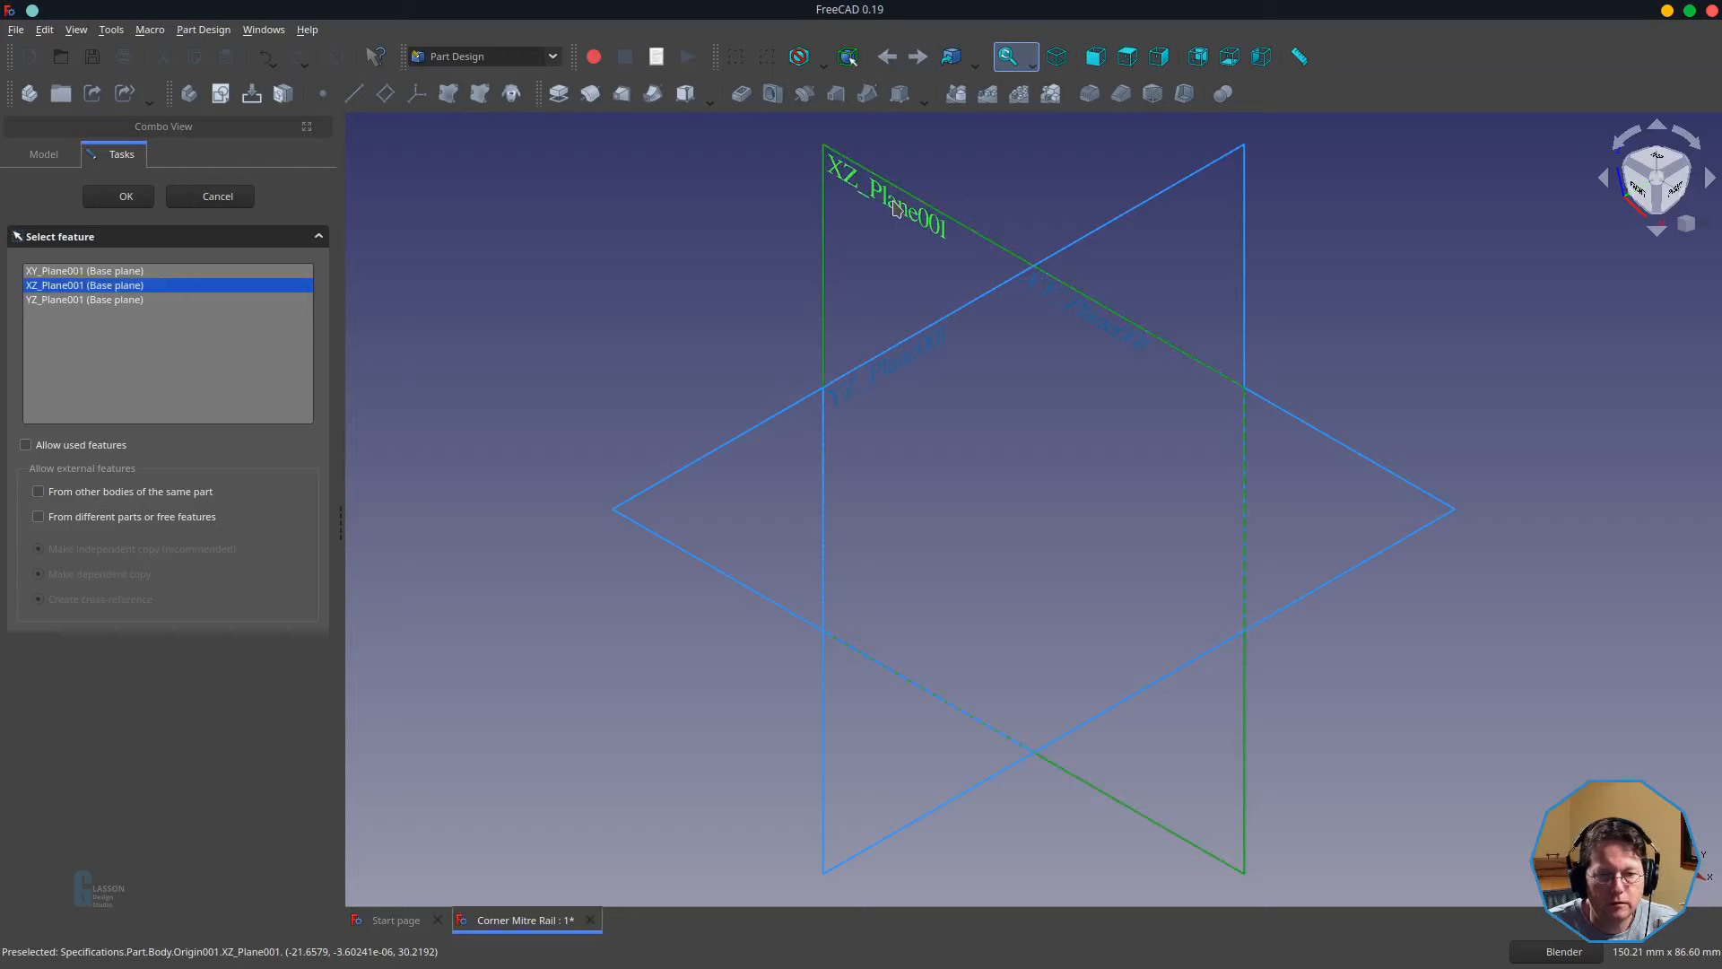
left_click(123, 196)
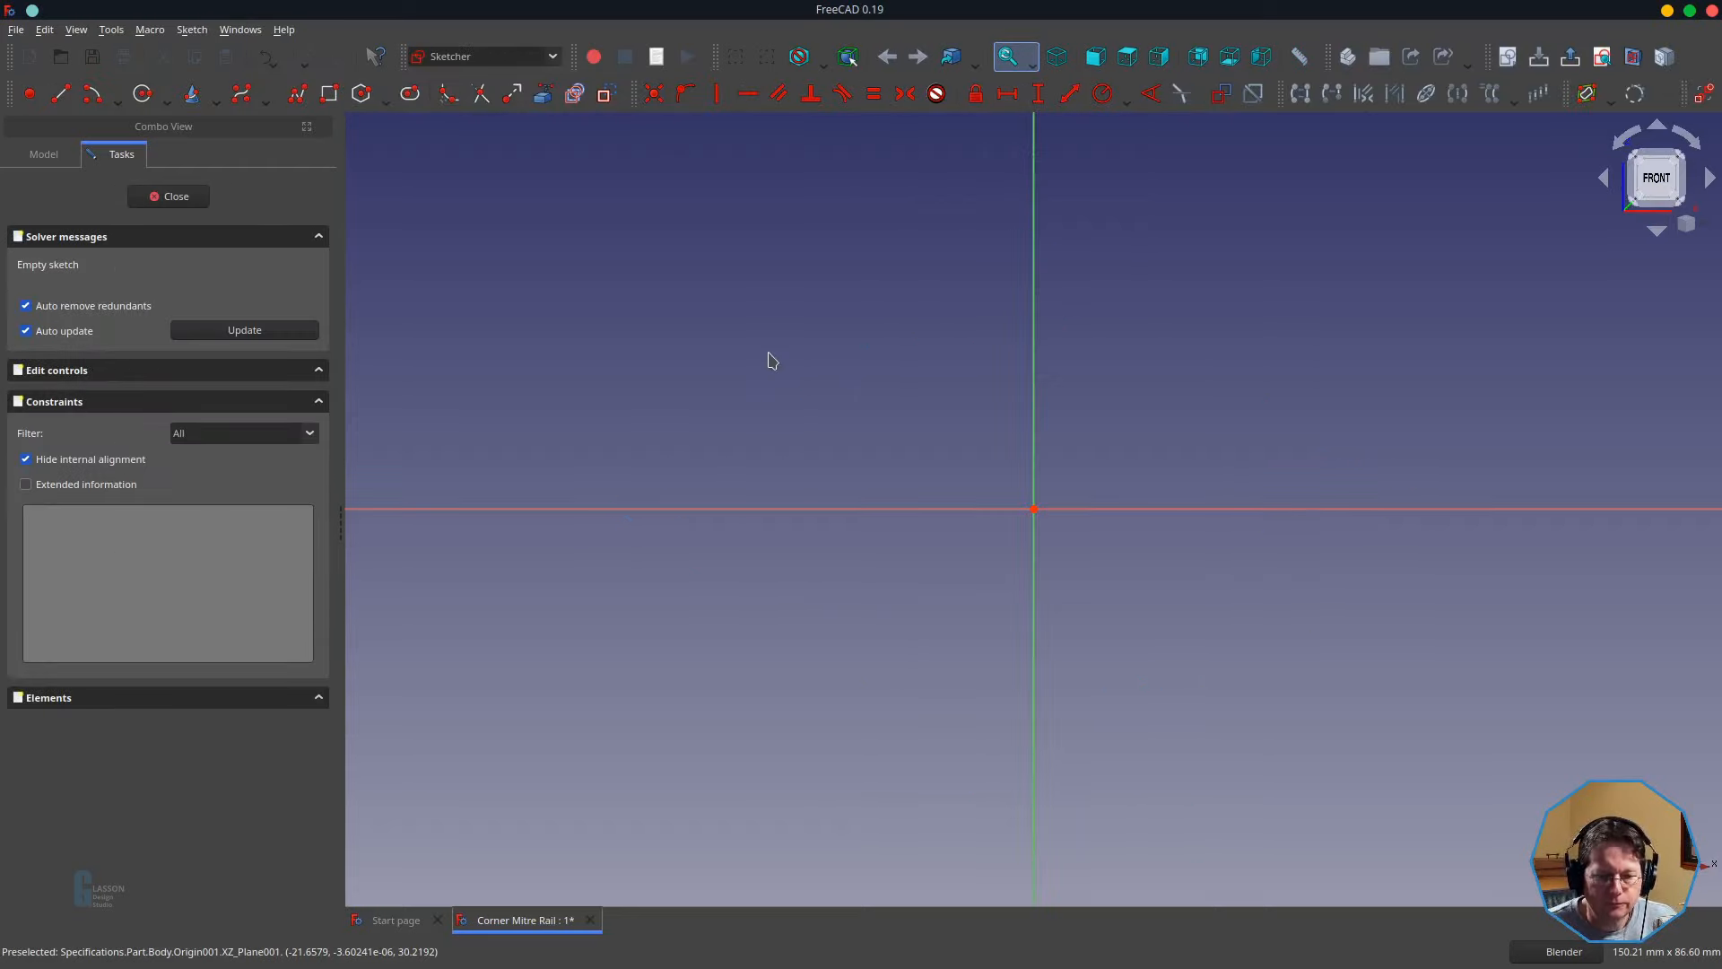
- Draw a wide horizontal rectangle enclosing the sketch origin, roughly four times as long as it is high
key("g")
key("r")
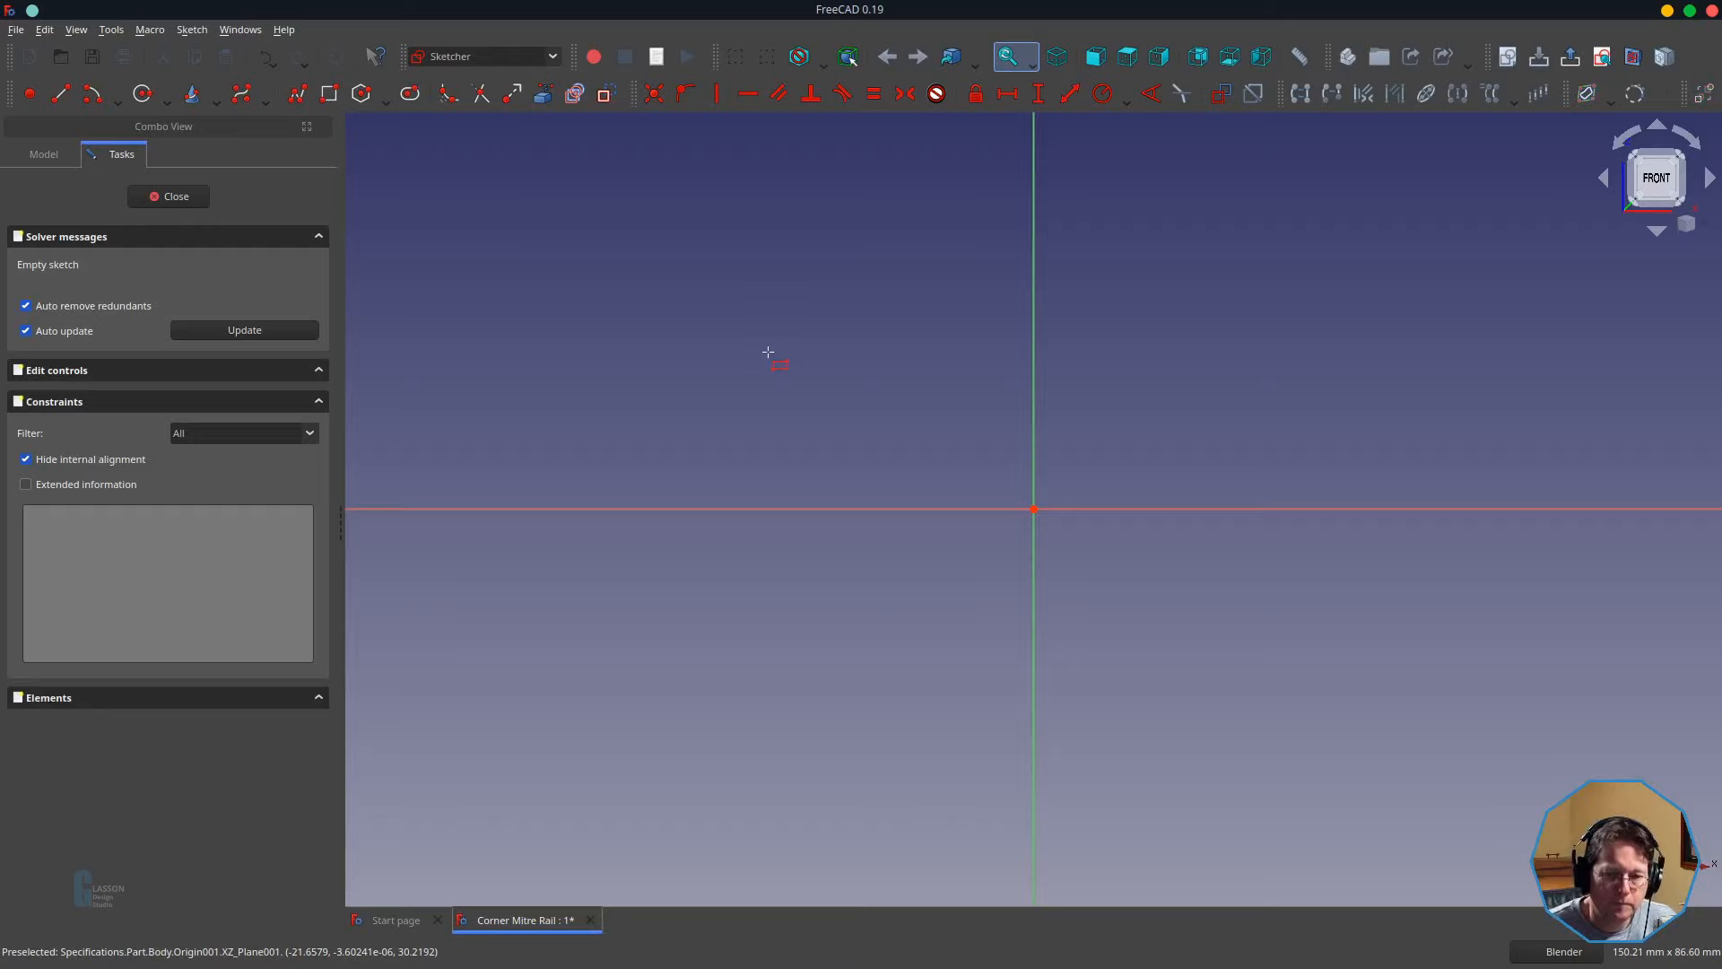
left_click(557, 424)
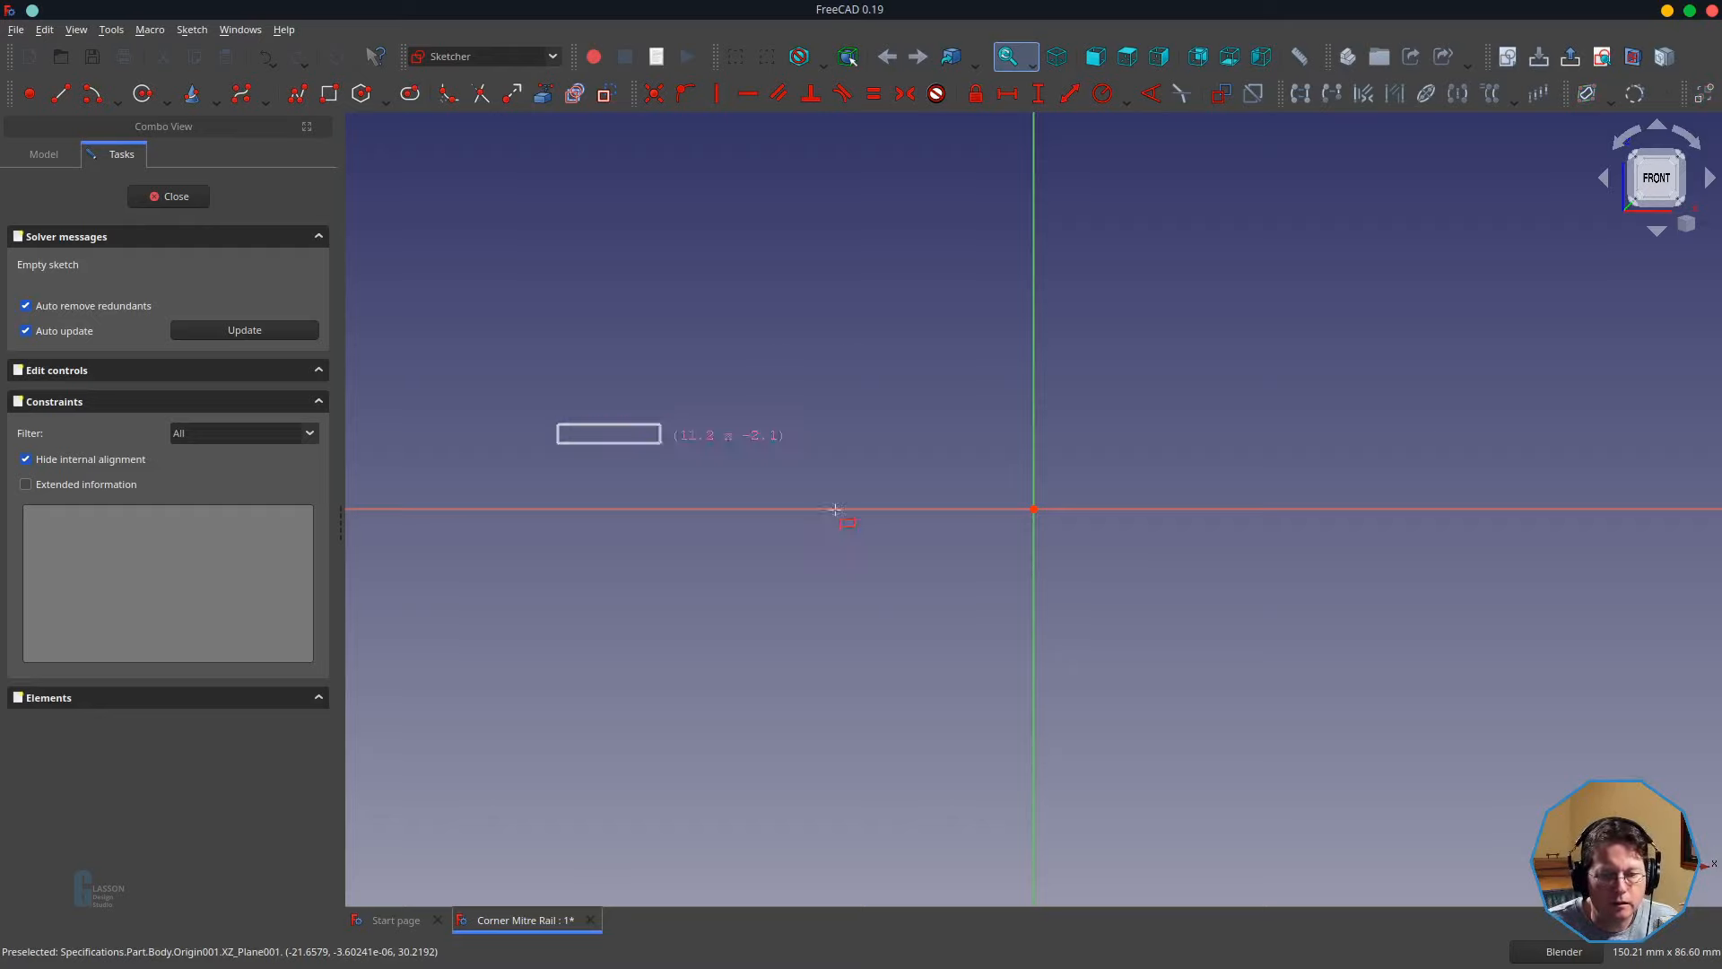
left_click(1499, 661)
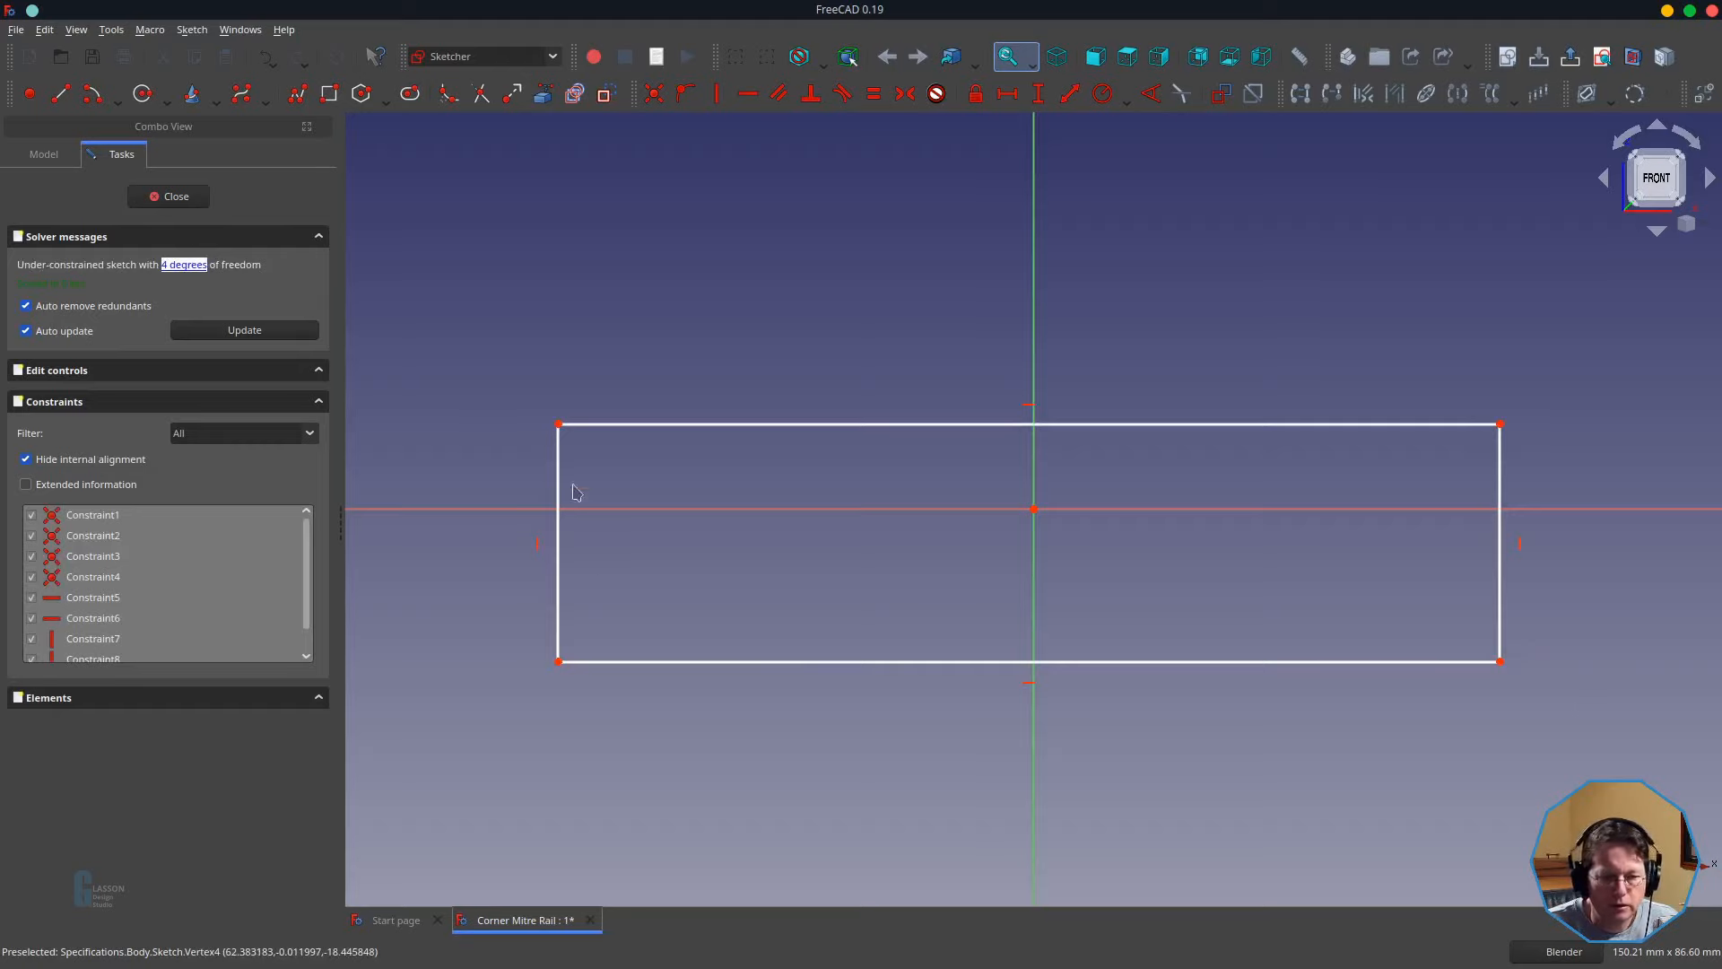
- Make two diagonally opposite corners of the rail rectangle symmetric about the sketch origin
left_click(558, 424)
left_click(1499, 661)
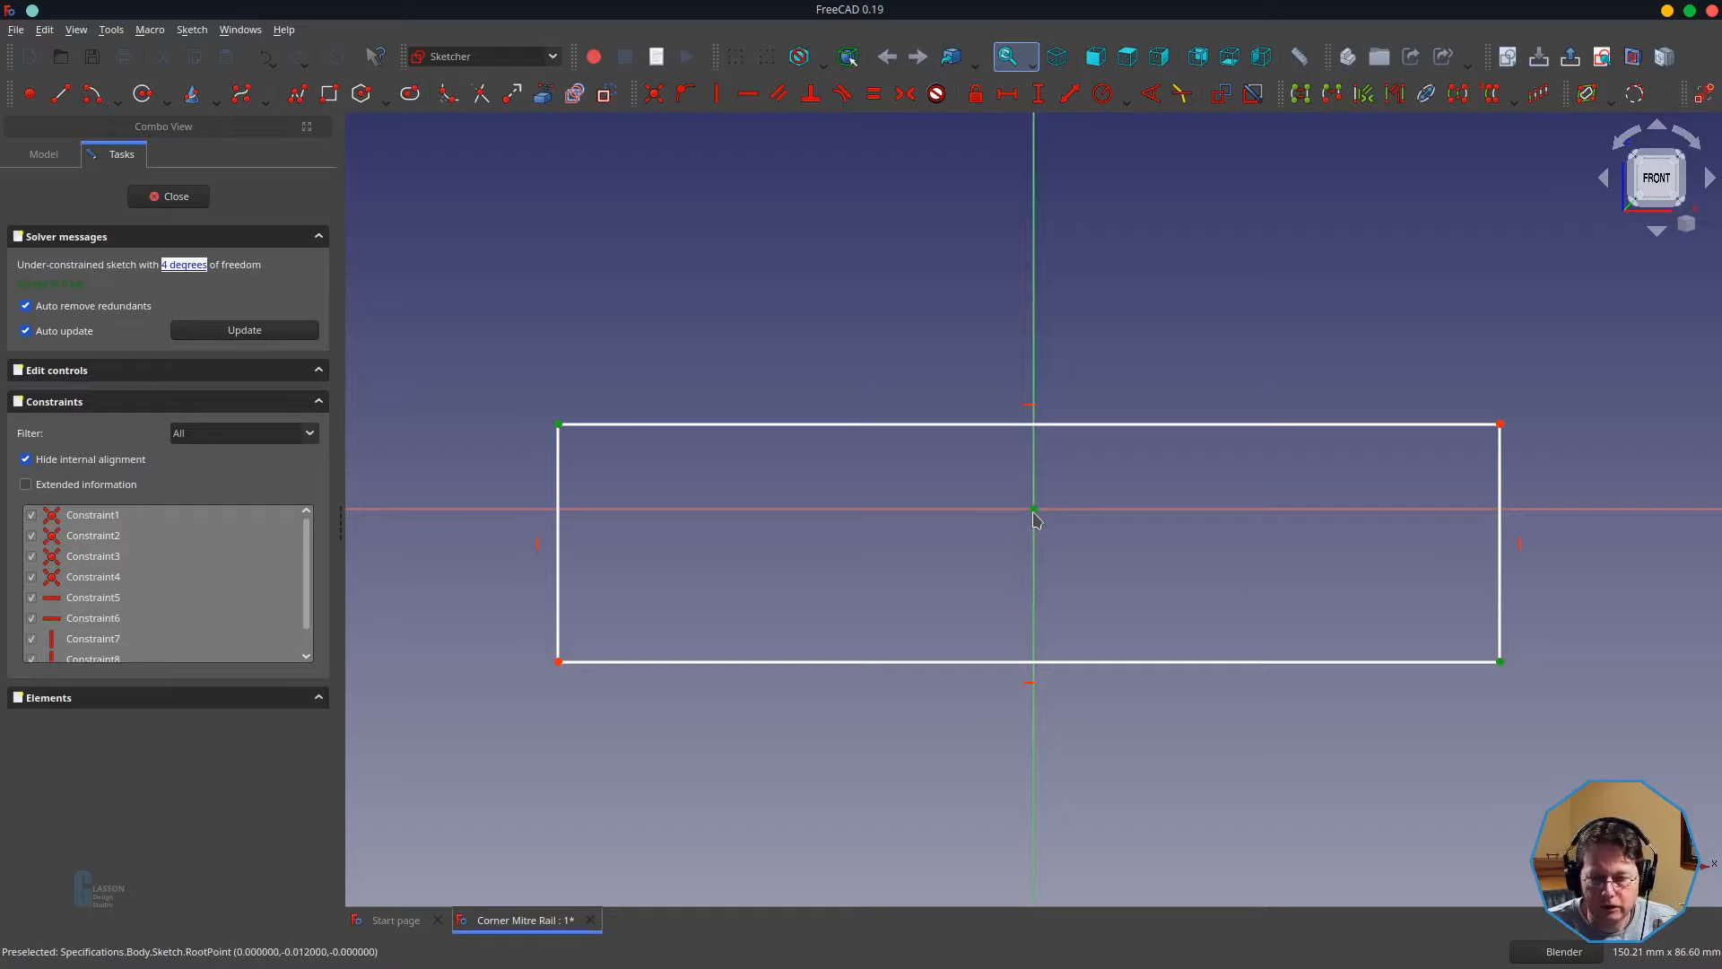
key("s")
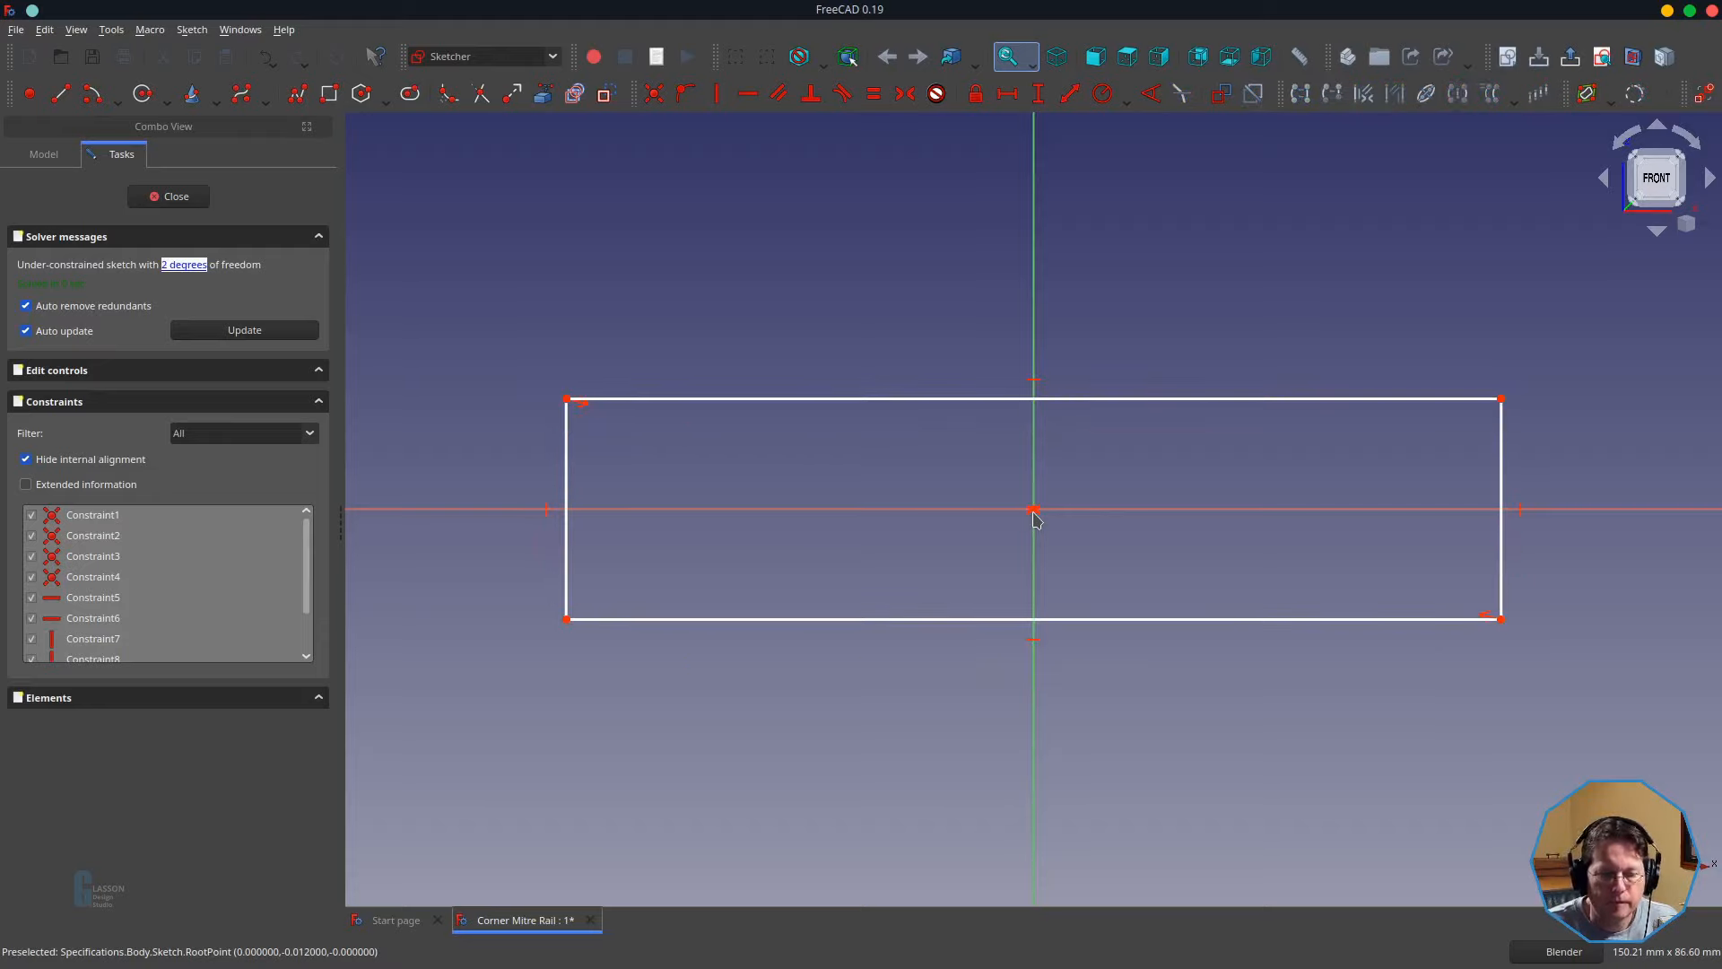
- Constrain the length of the rail rectangle's upper horizontal edge to the expression Spreadsheet.s_railLength
left_click(963, 401)
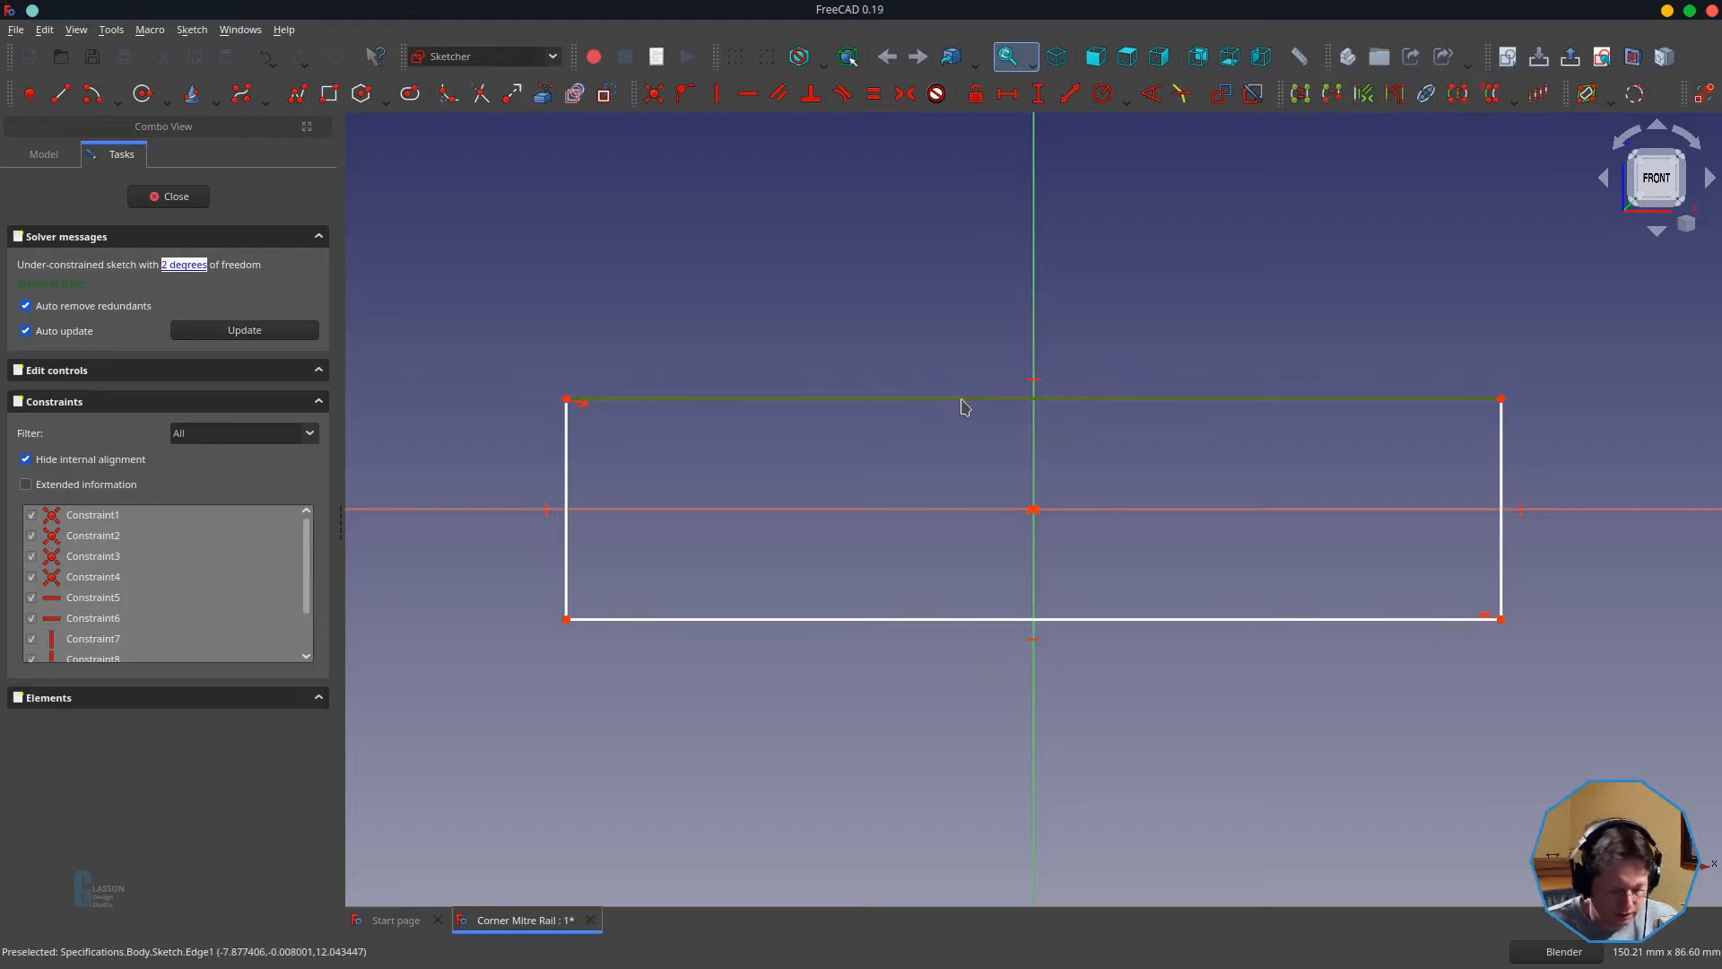
key("l")
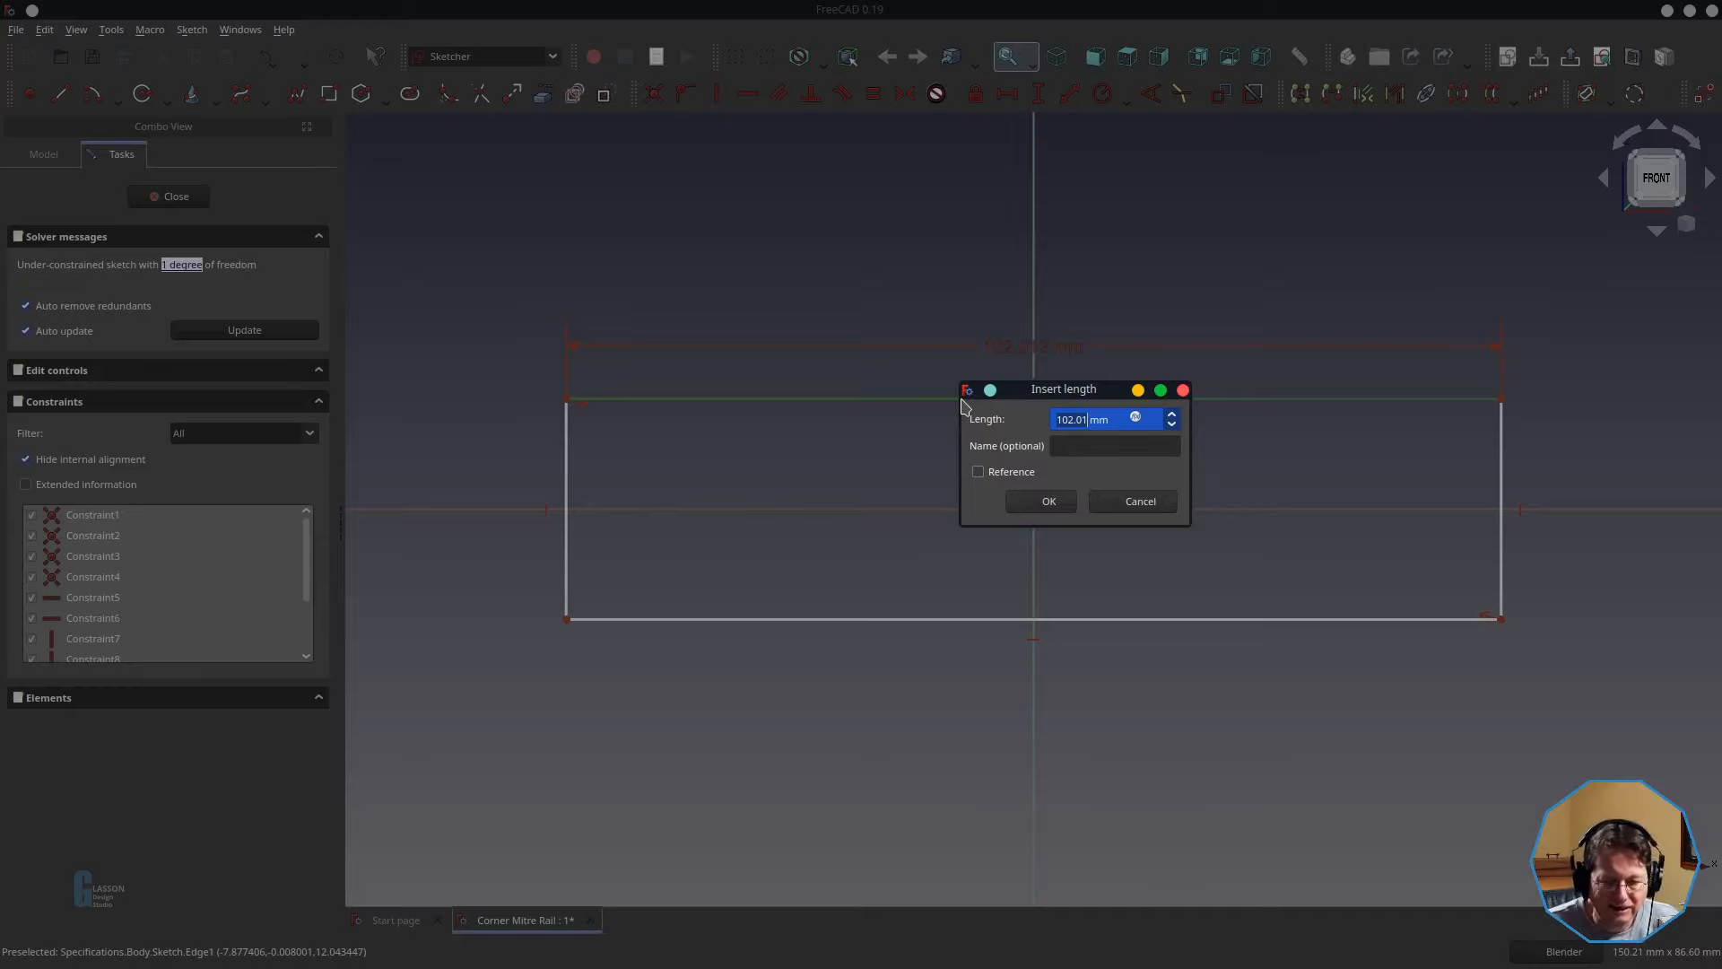
key("equal")
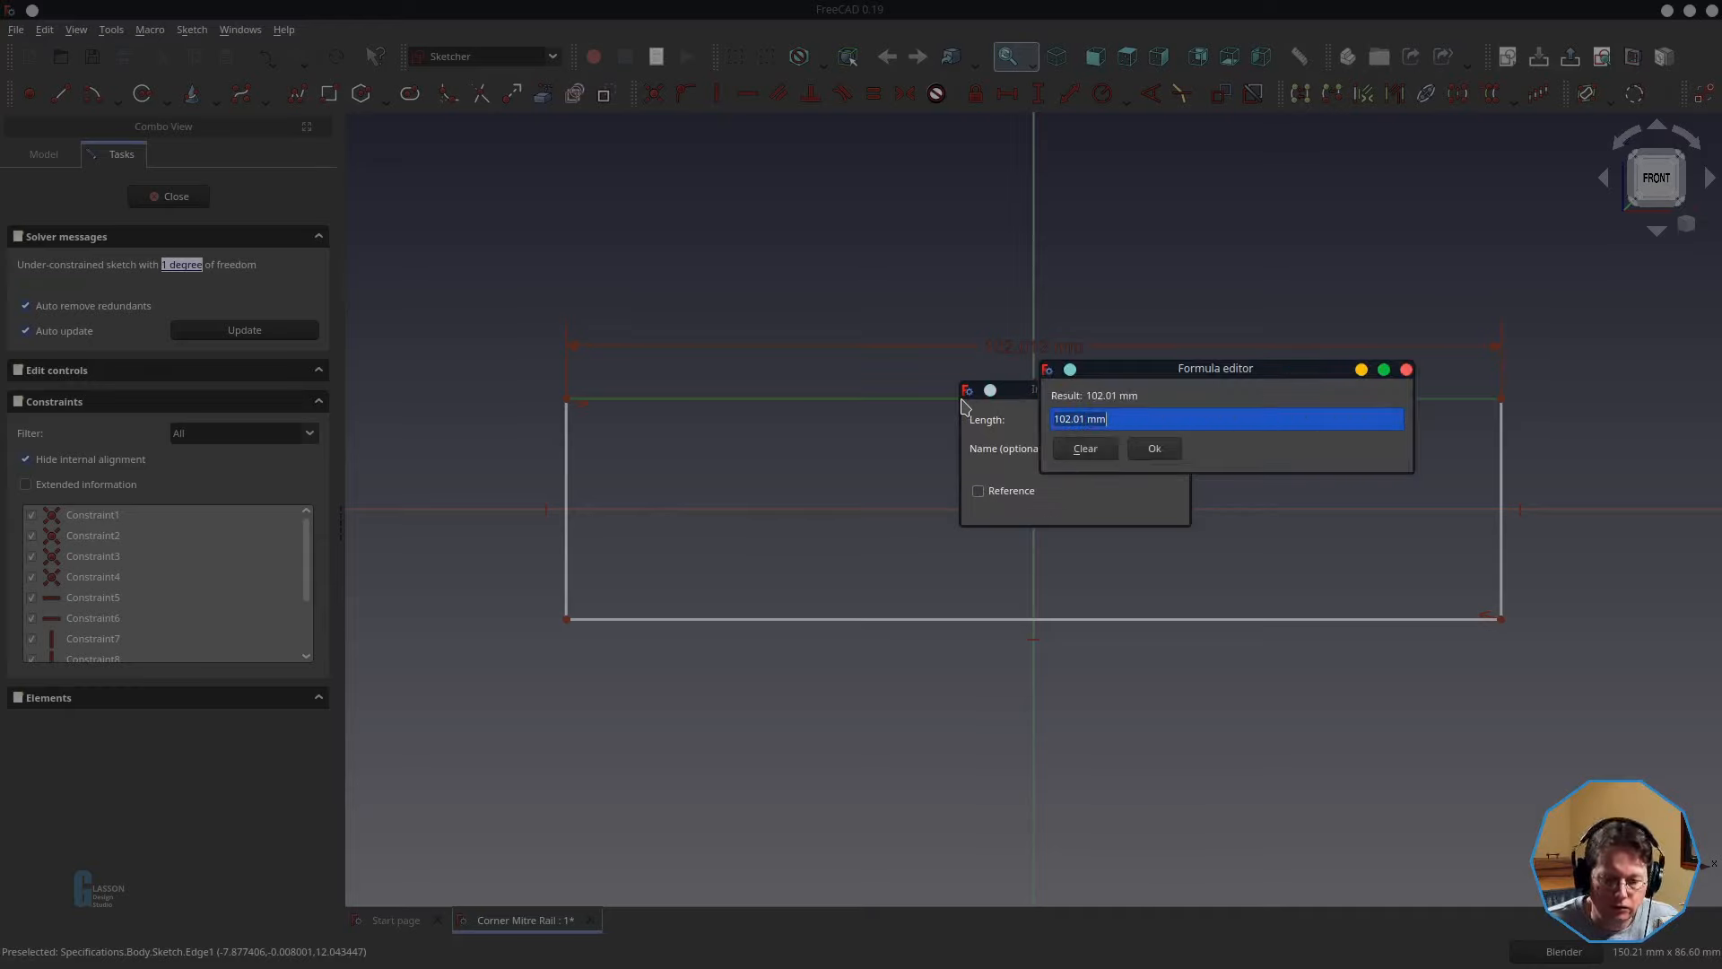
type("Spreadsheet.")
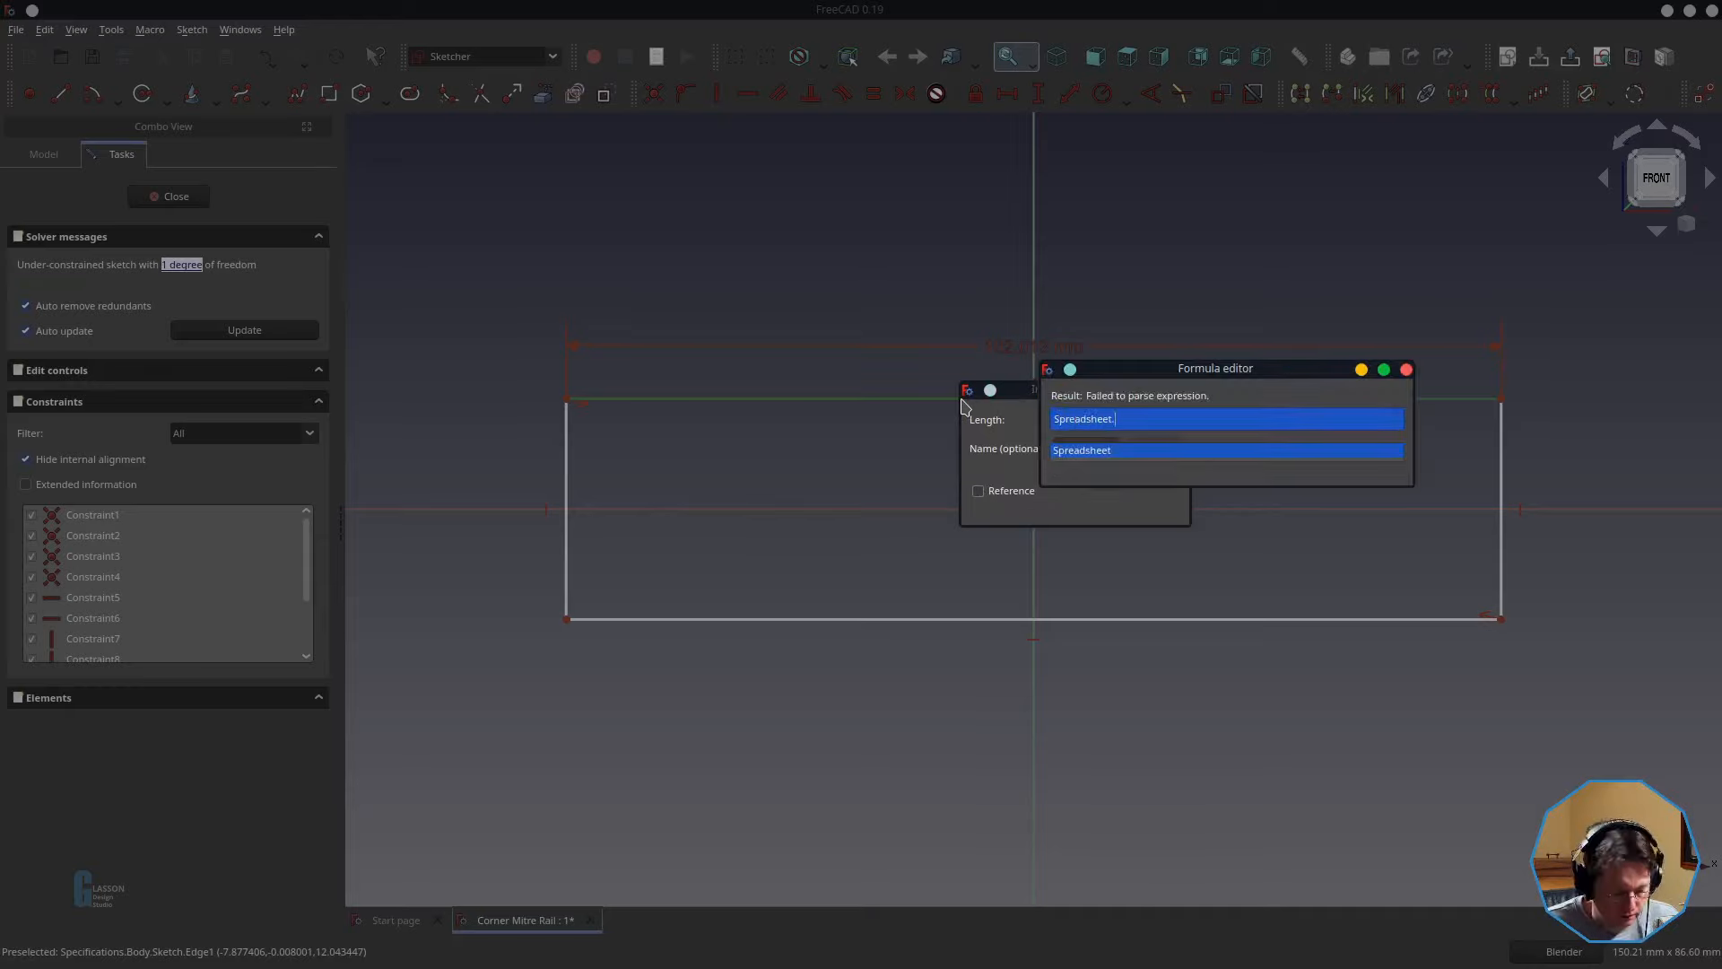
type("s_rail")
key("Down")
key("Down")
key("Down")
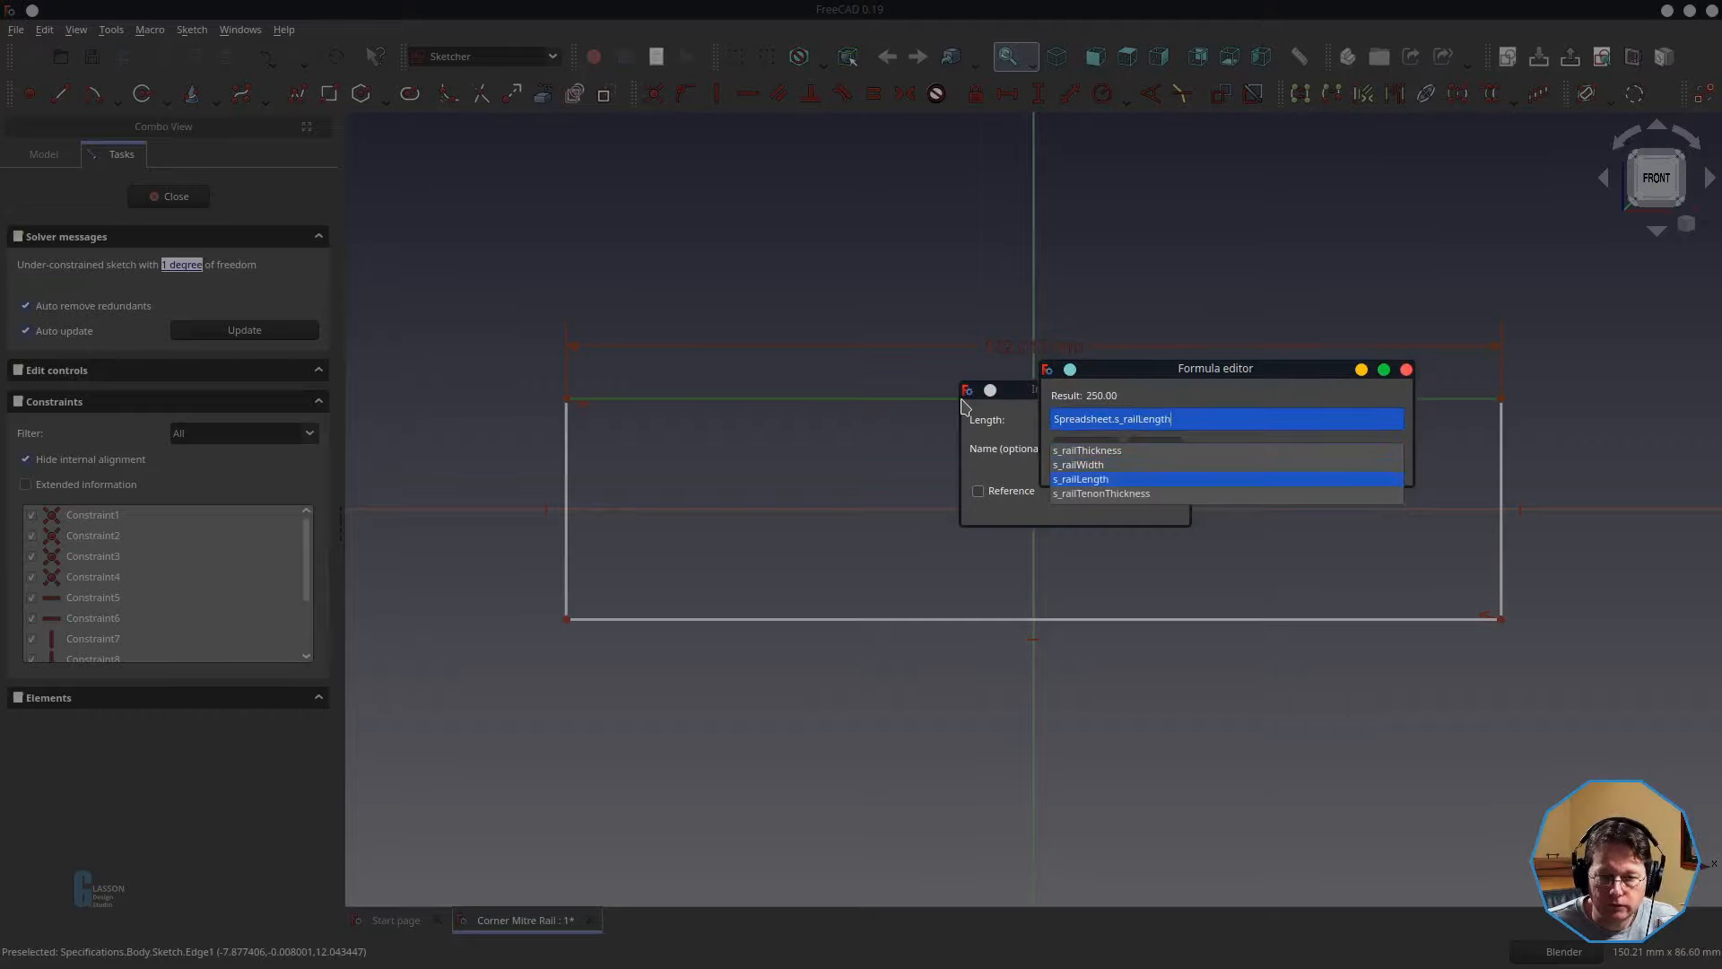
key("Return")
key("Return")
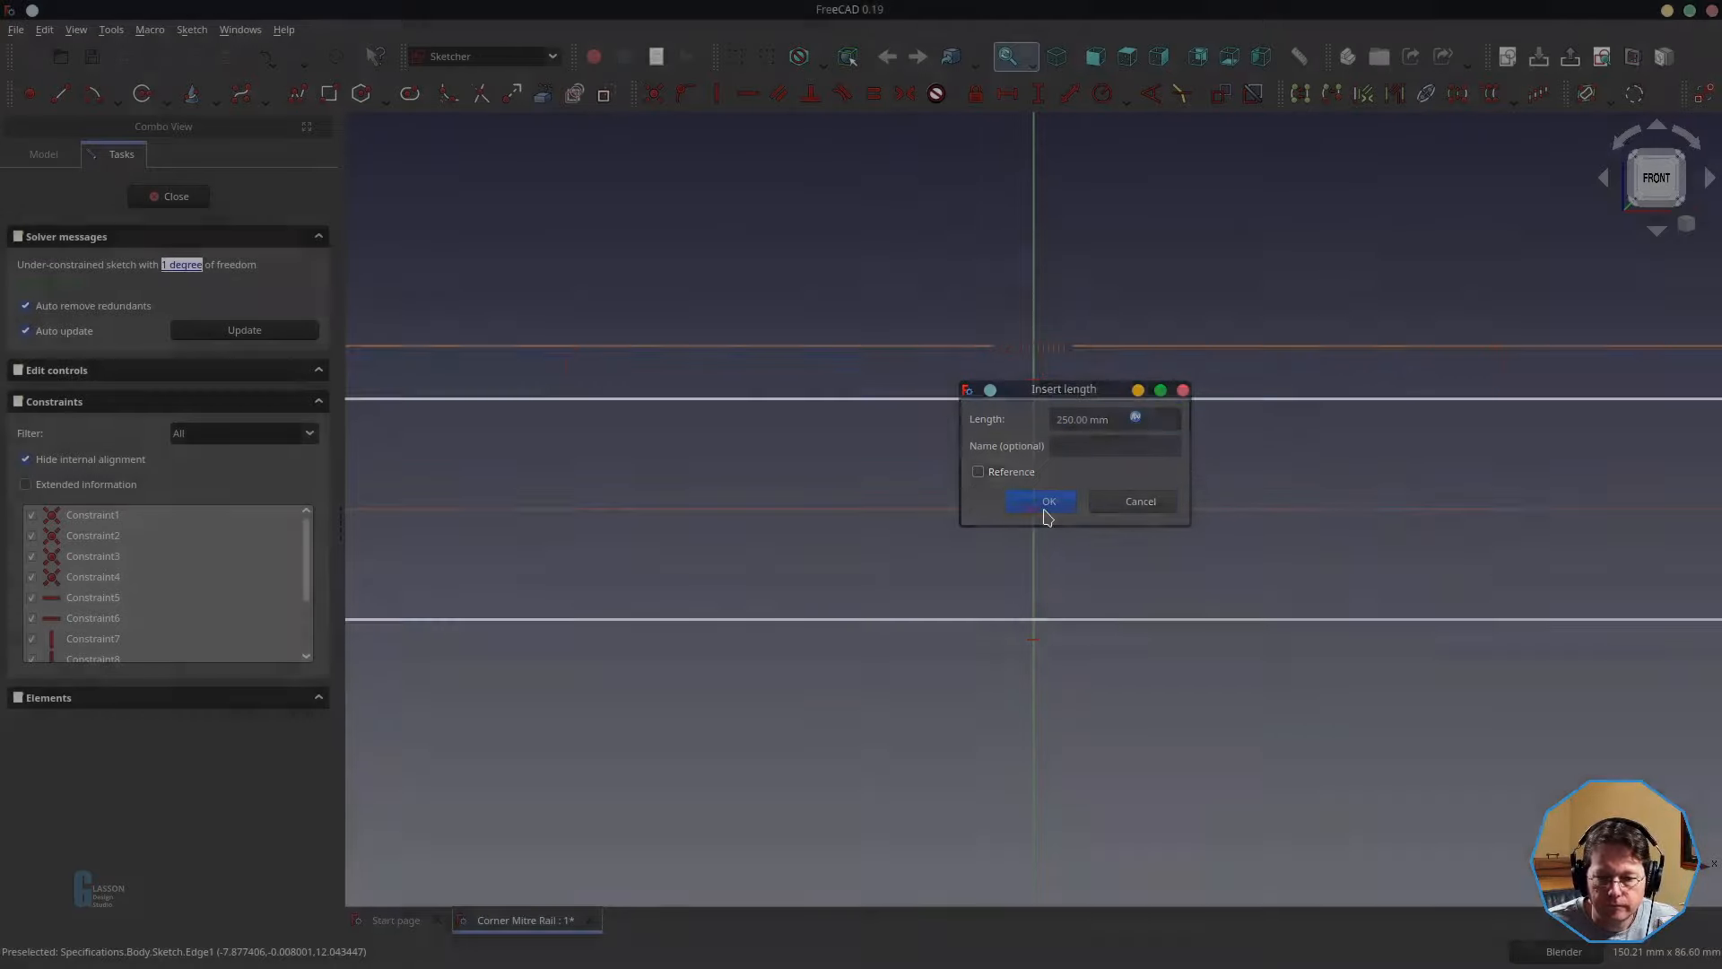
left_click(1040, 504)
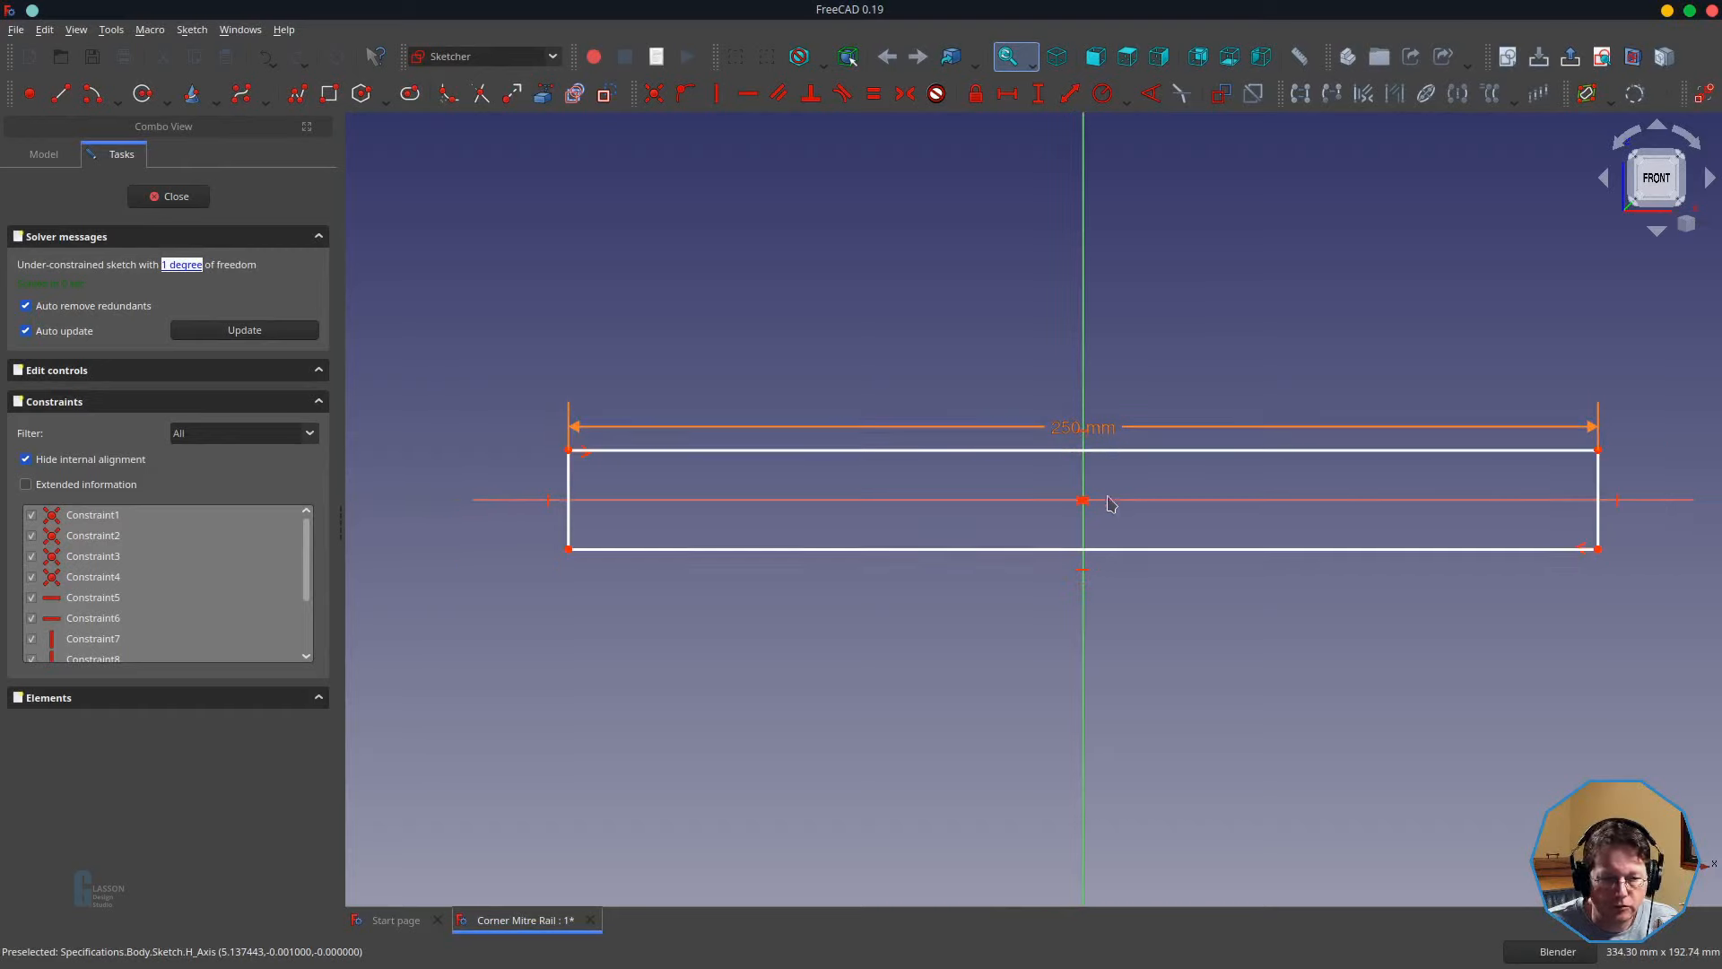
- Constrain the height of the rail rectangle's vertical edge to the expression Spreadsheet.s_railWidth and close the sketch
left_click(574, 498)
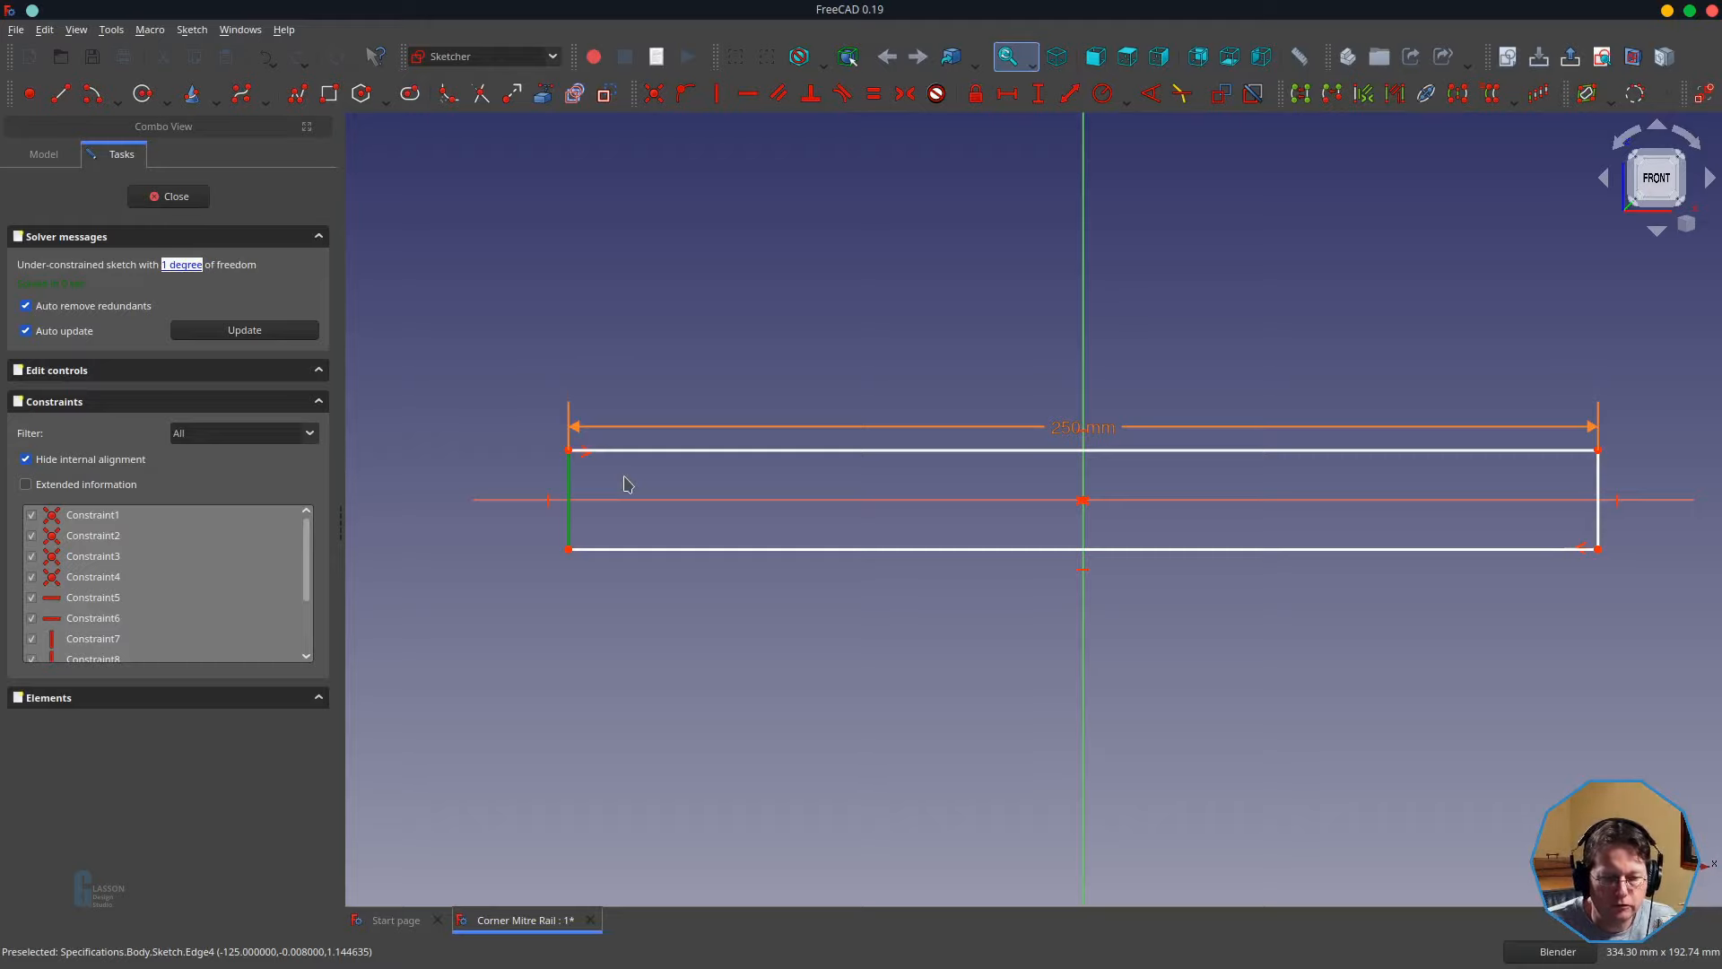
key("i")
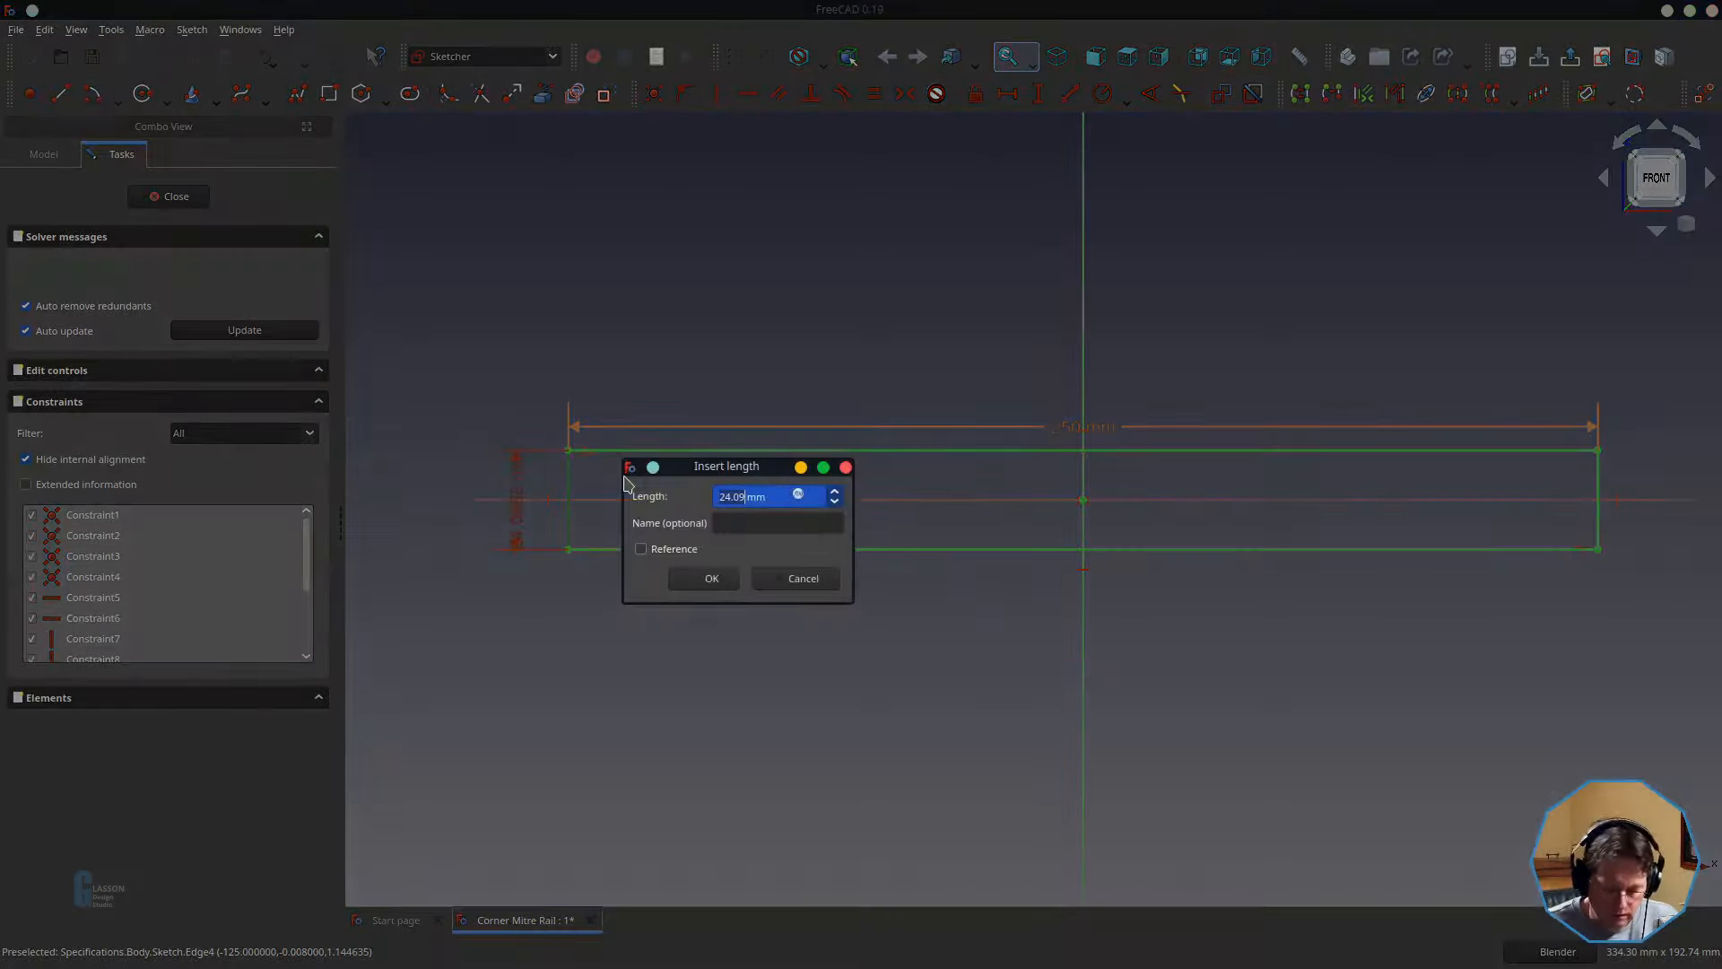
key("equal")
type("Spreadsheet.")
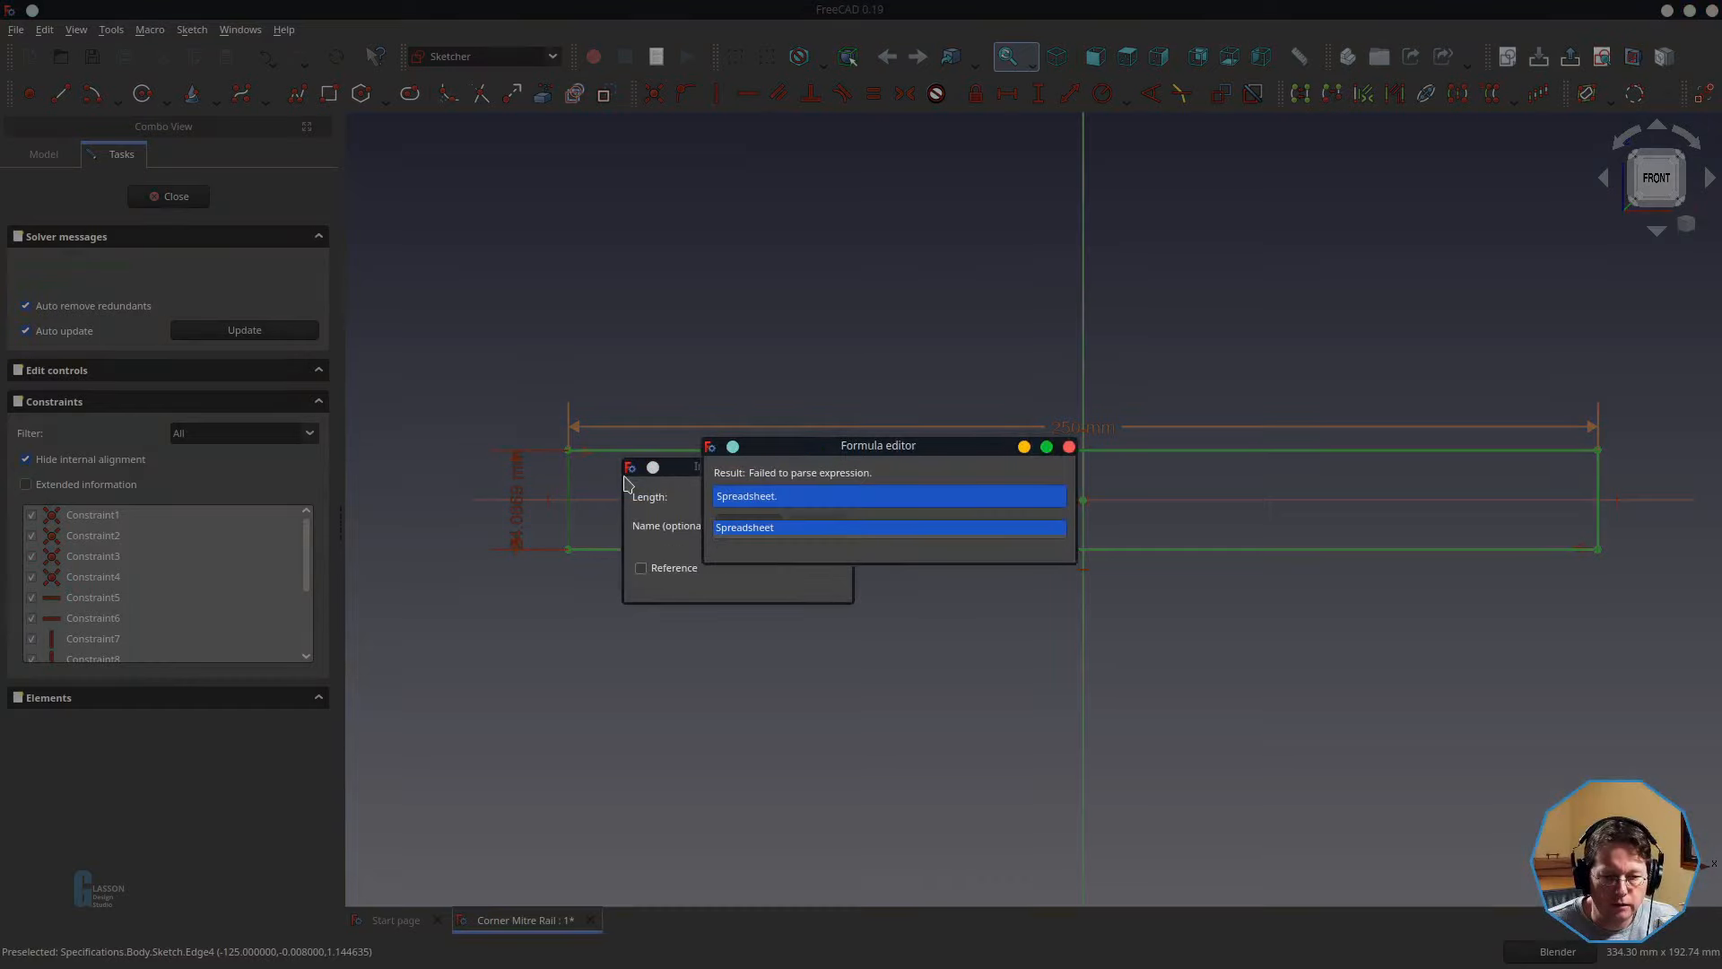
type("s_railWidth")
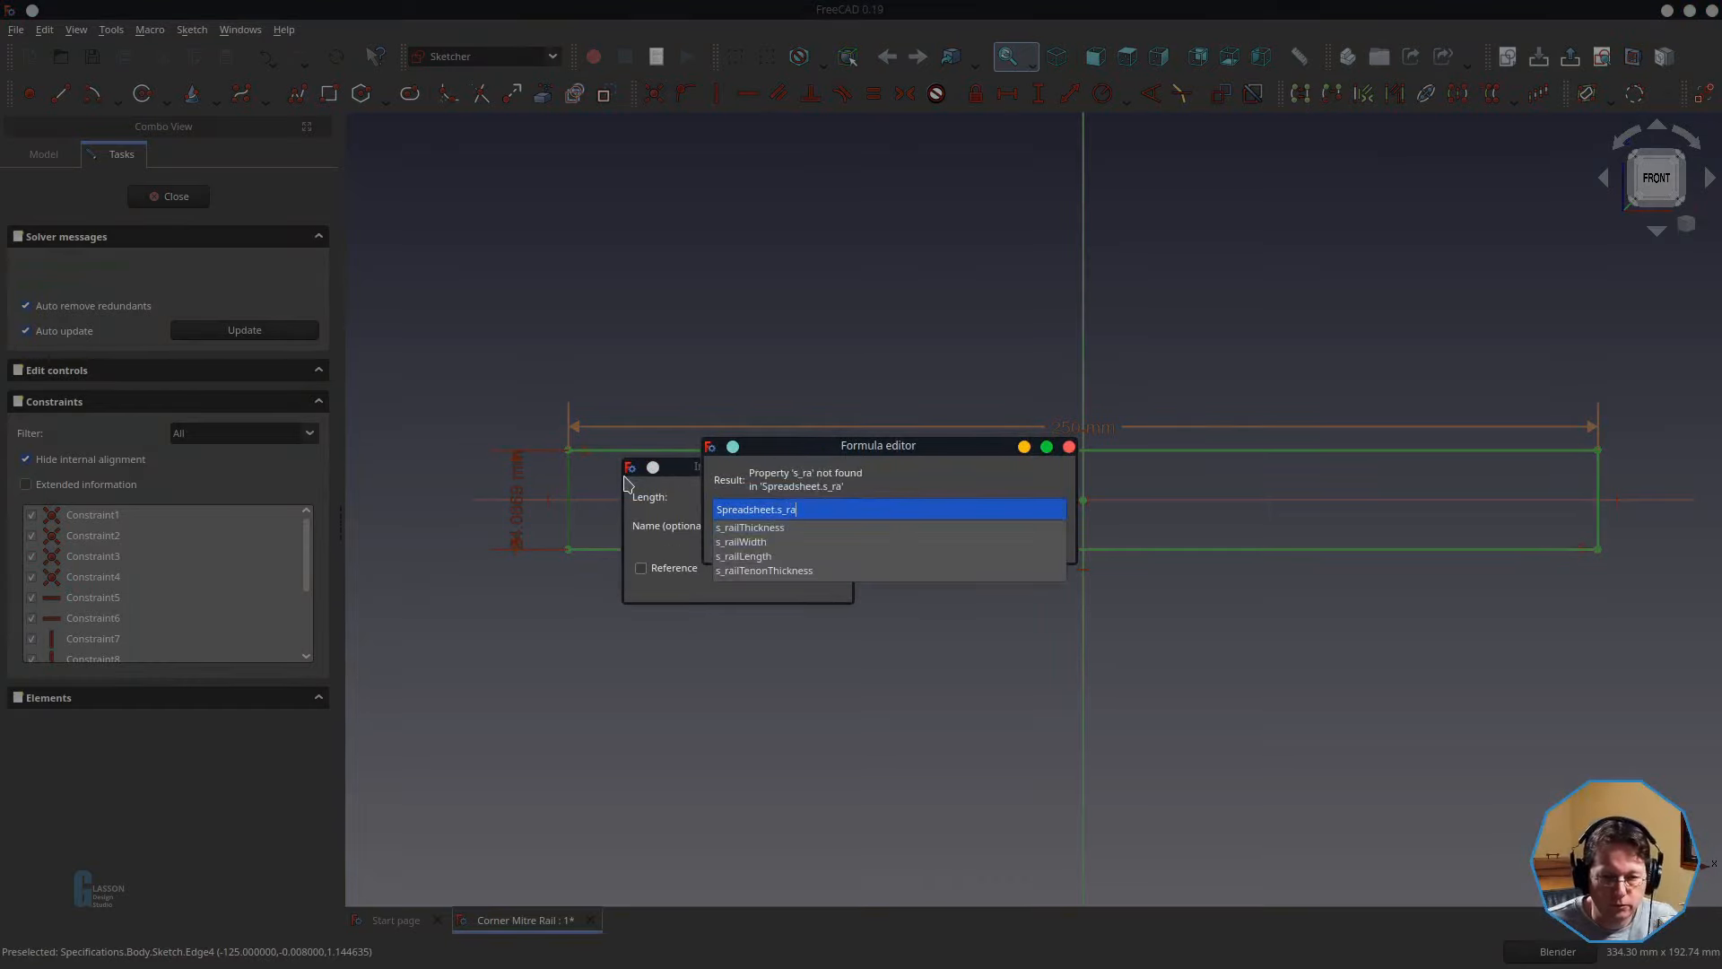
key("Down")
key("Down")
key("Return")
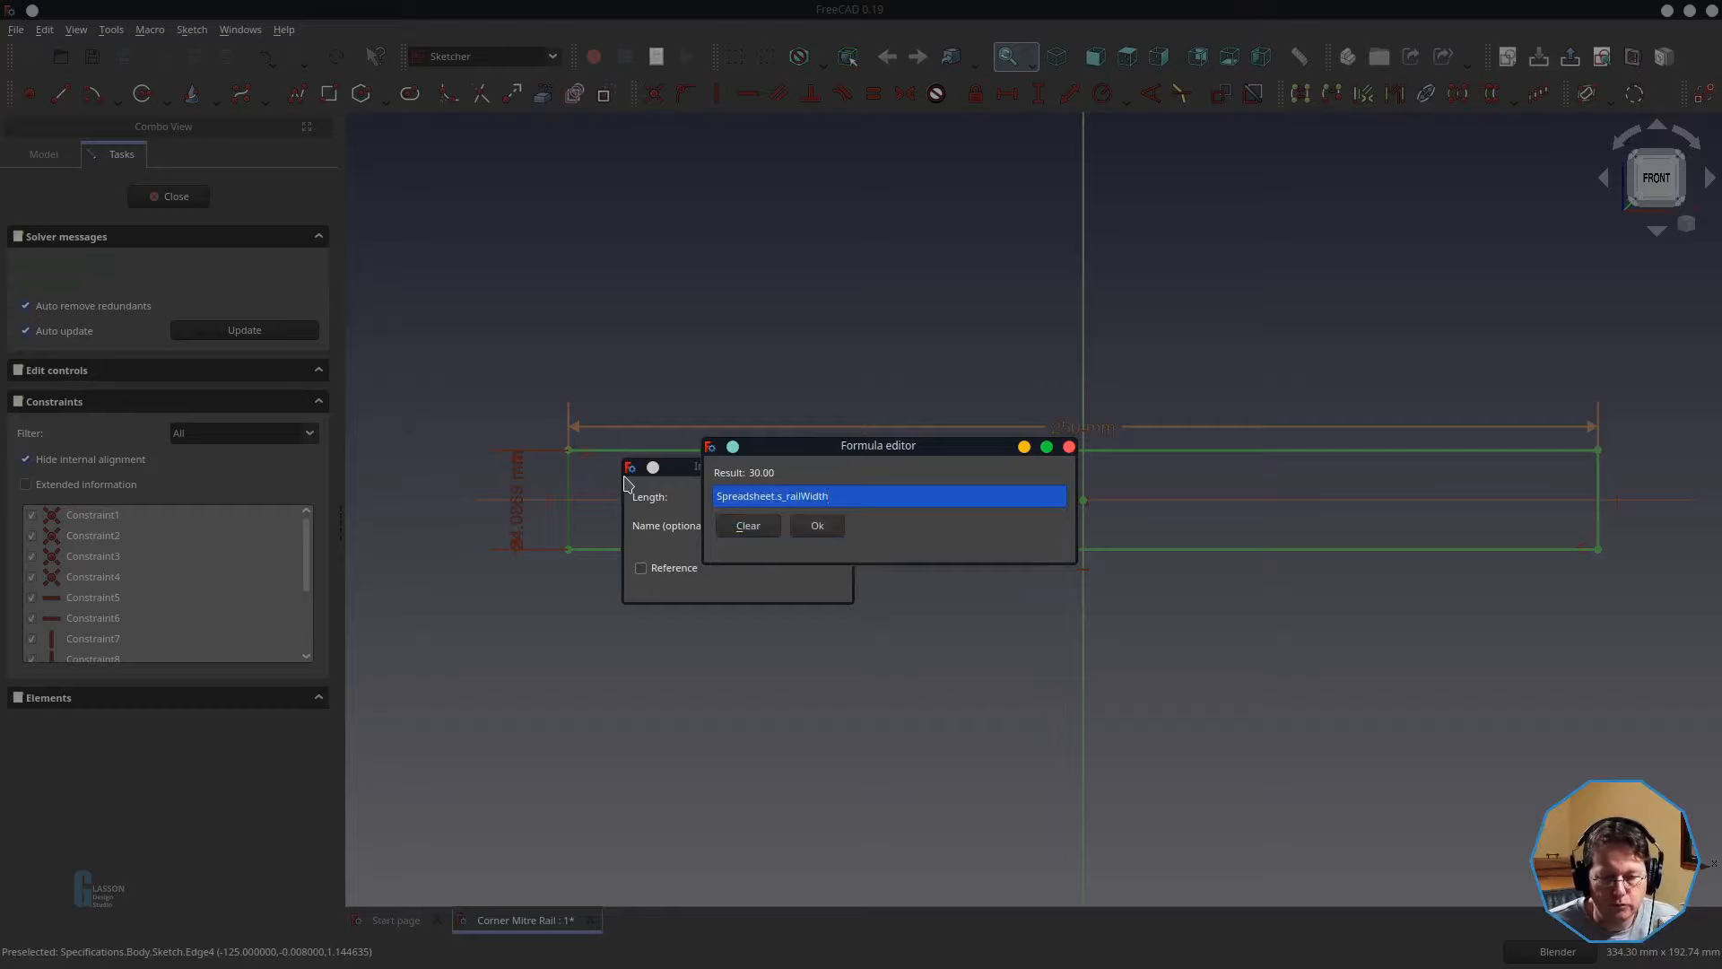
left_click(832, 532)
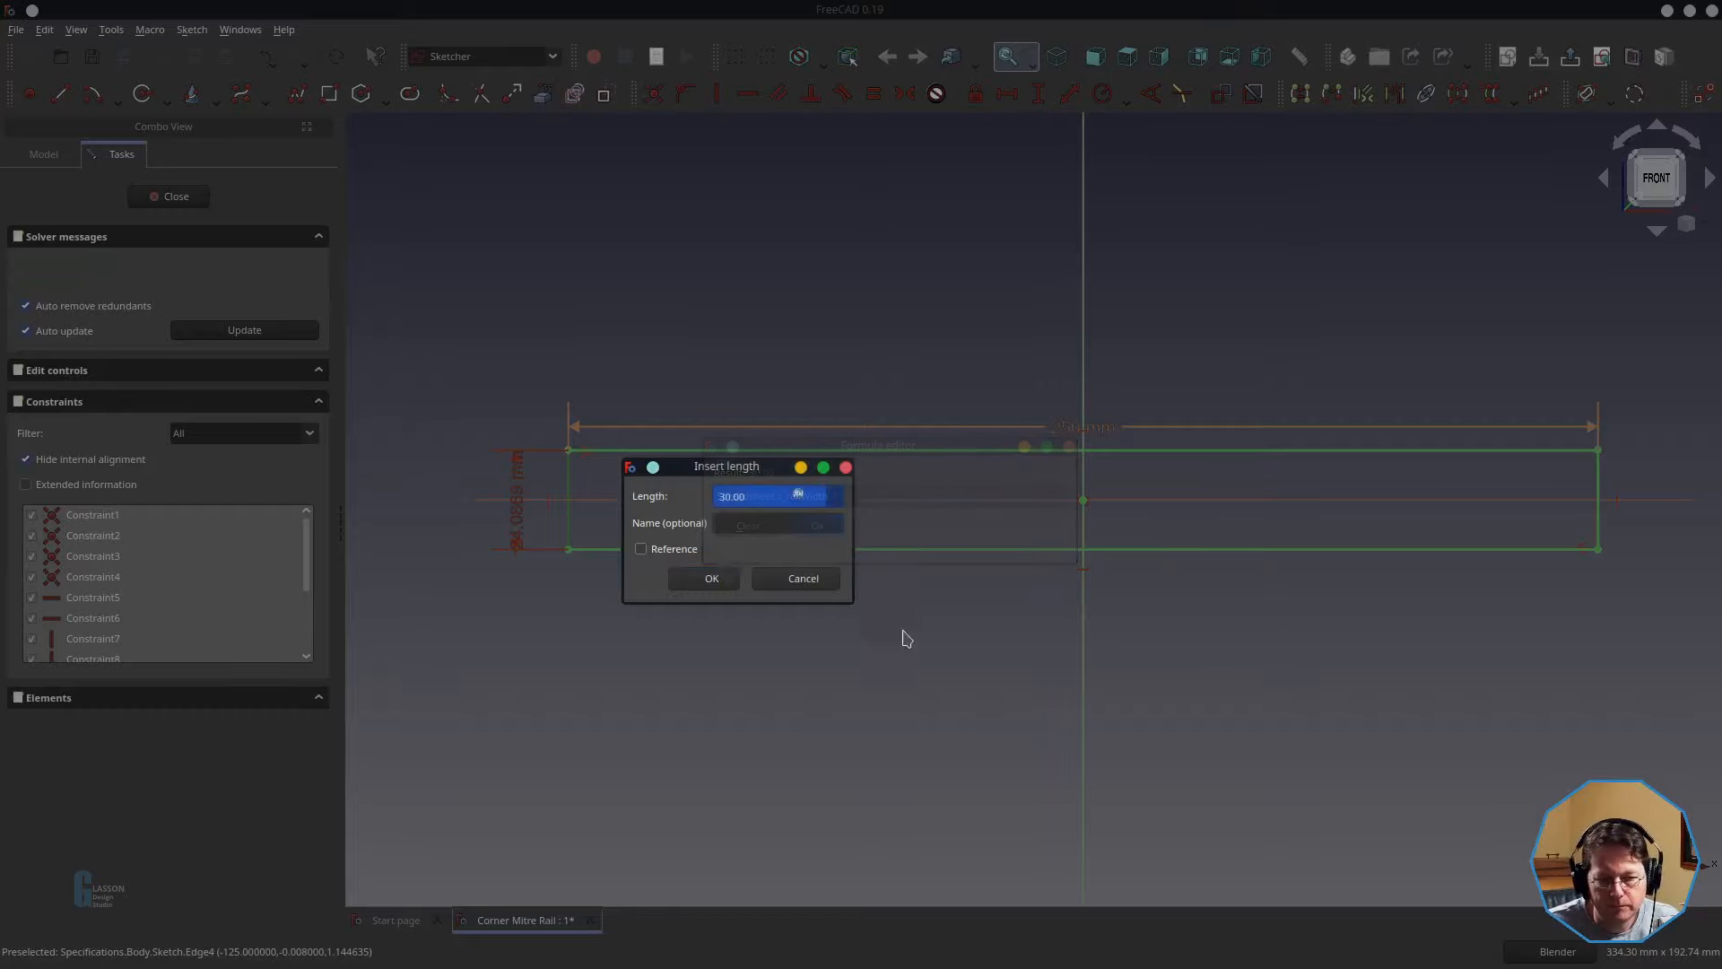
left_click(681, 581)
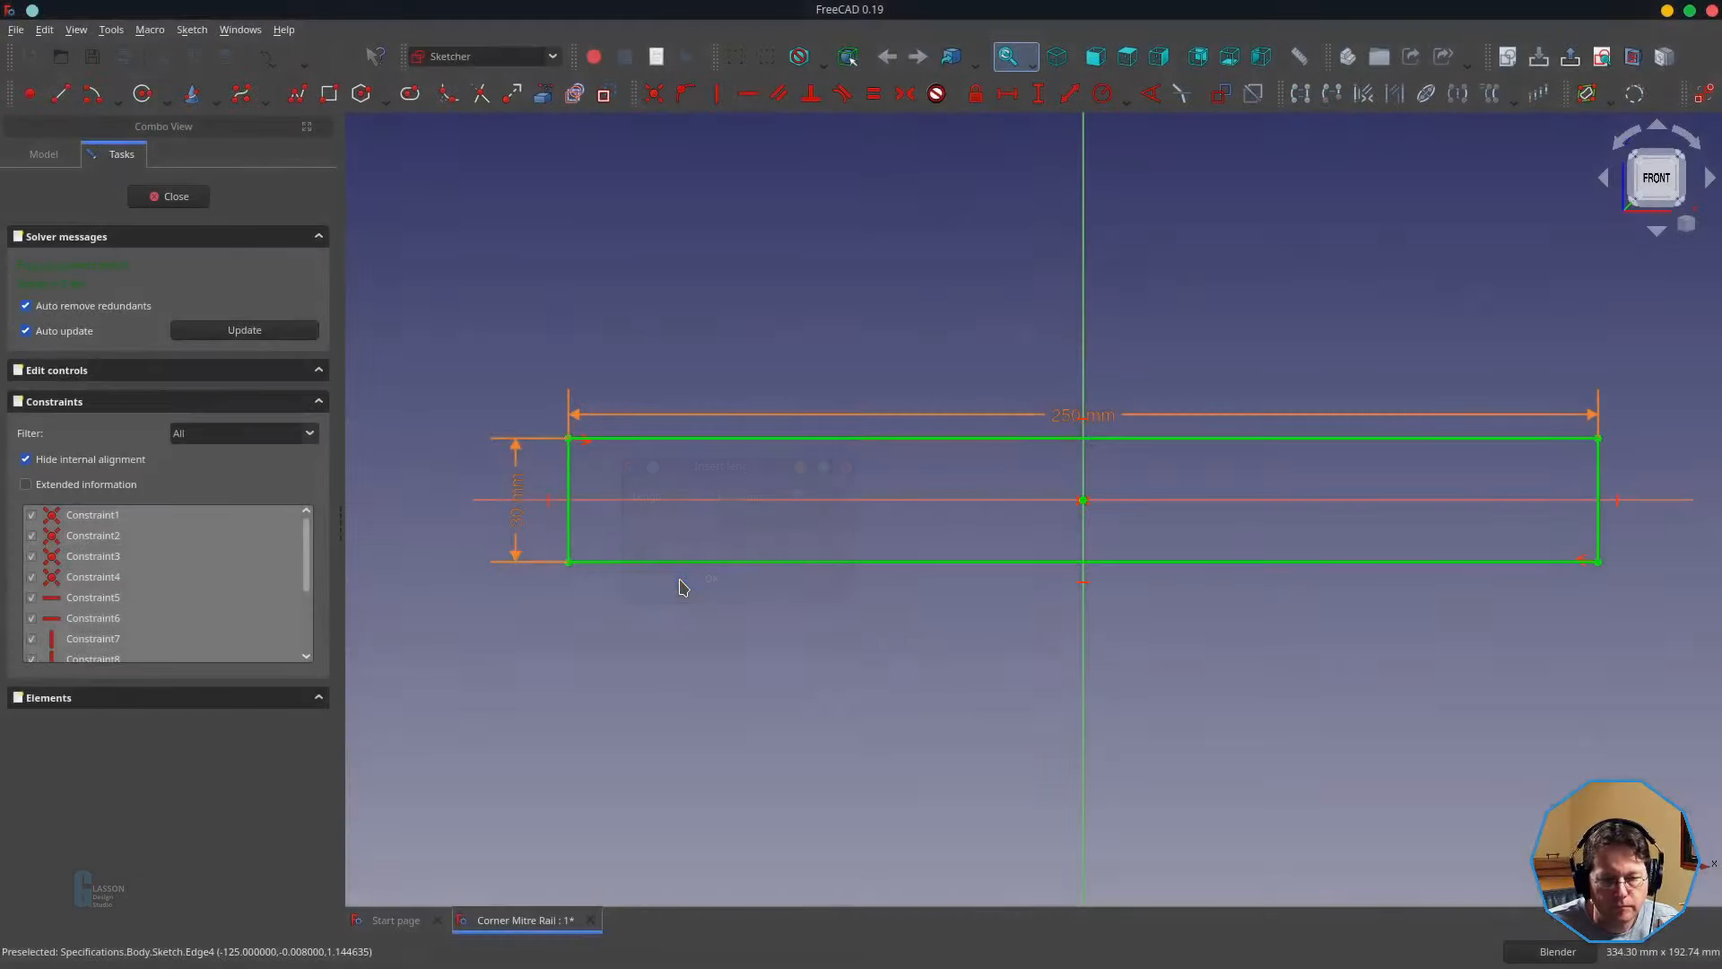
left_click(176, 196)
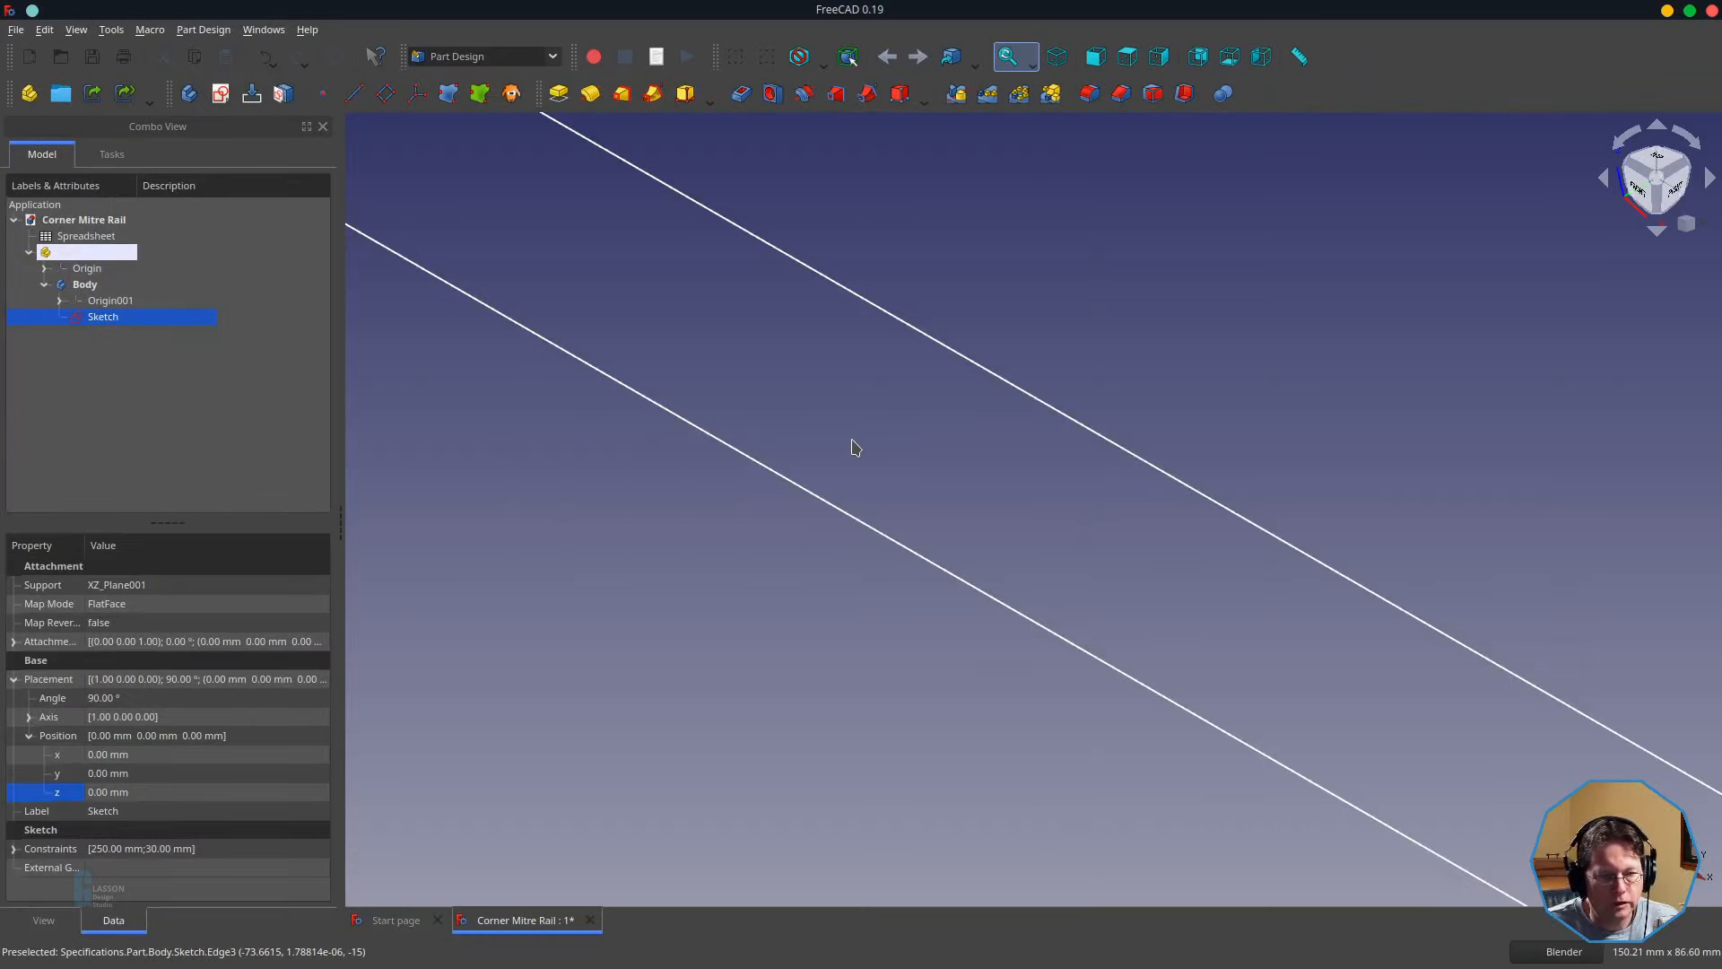
- Start a Pad of the rail sketch and make it symmetric to the sketch plane
key("v")
key("f")
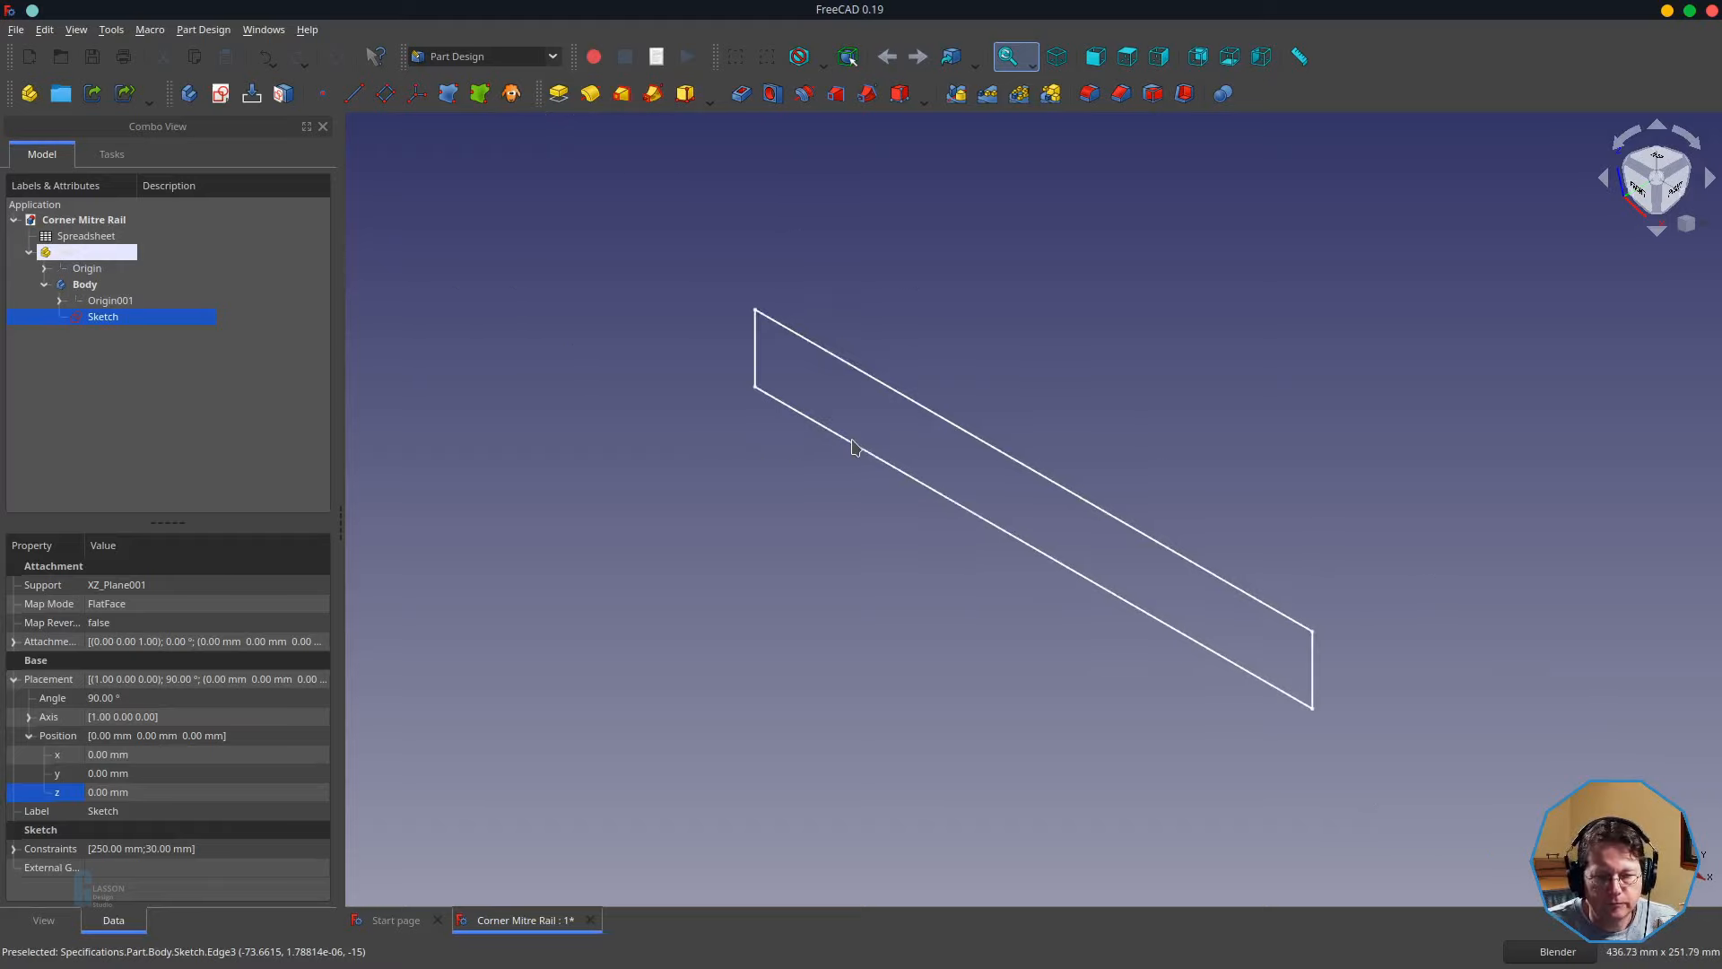
left_click(556, 96)
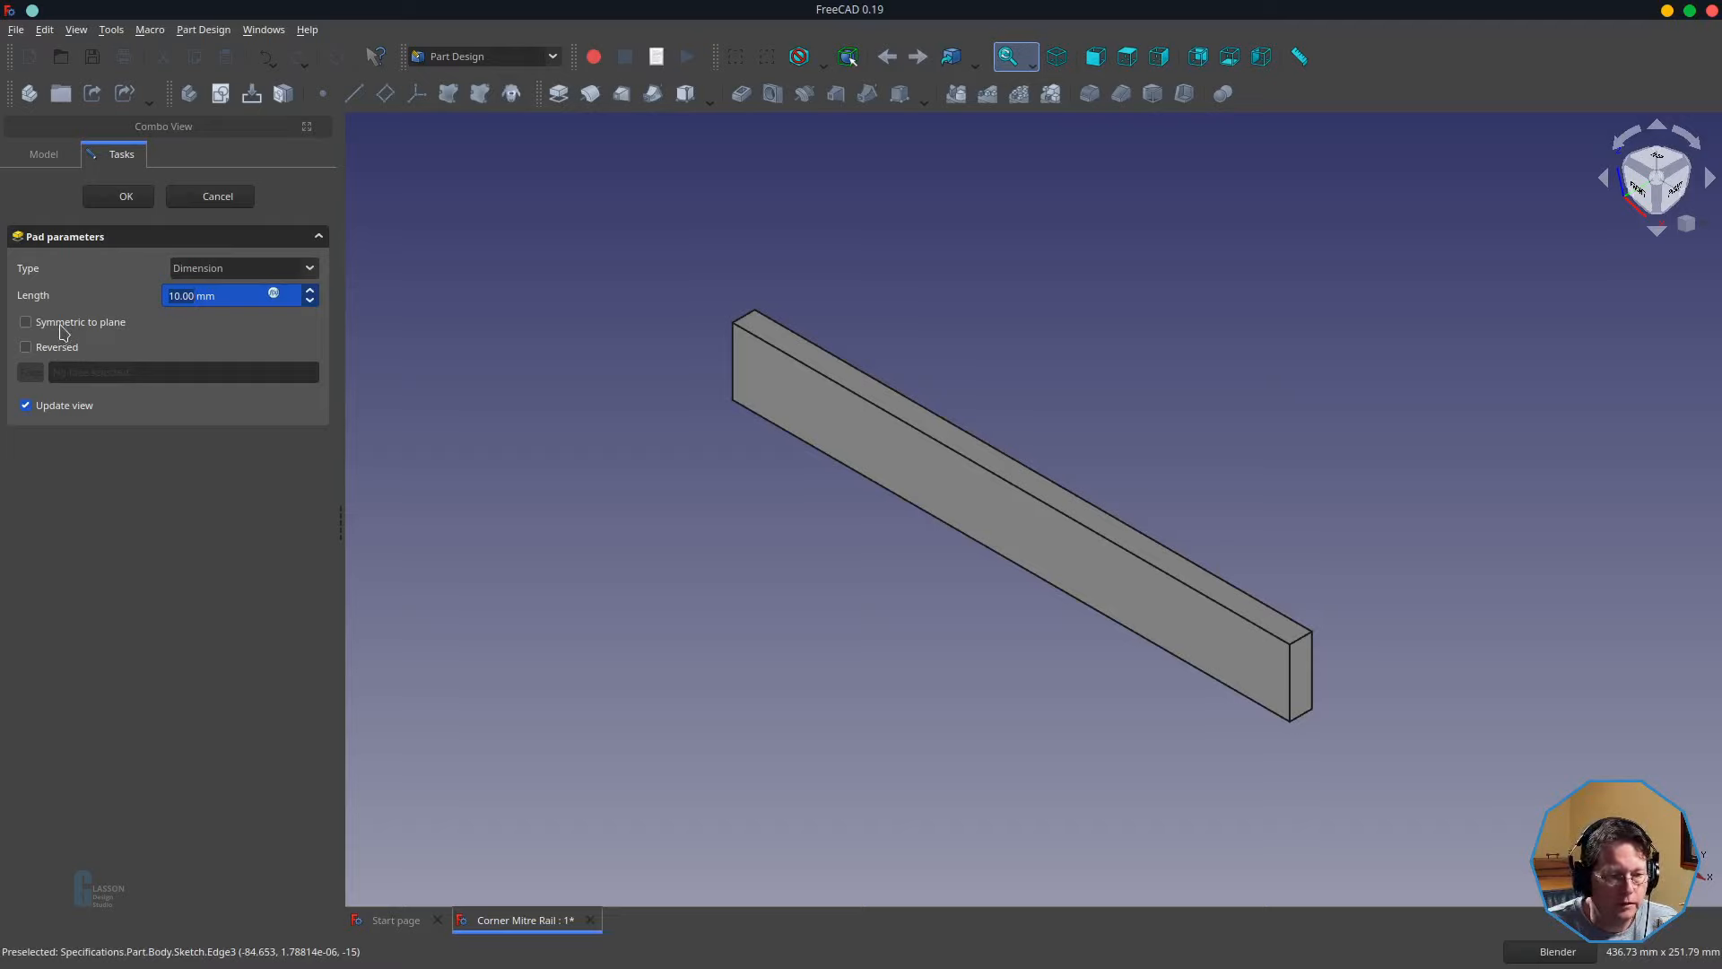
left_click(65, 323)
- Set the pad's length to the expression Spreadsheet.s_railThickness and finish the pad
left_click(266, 298)
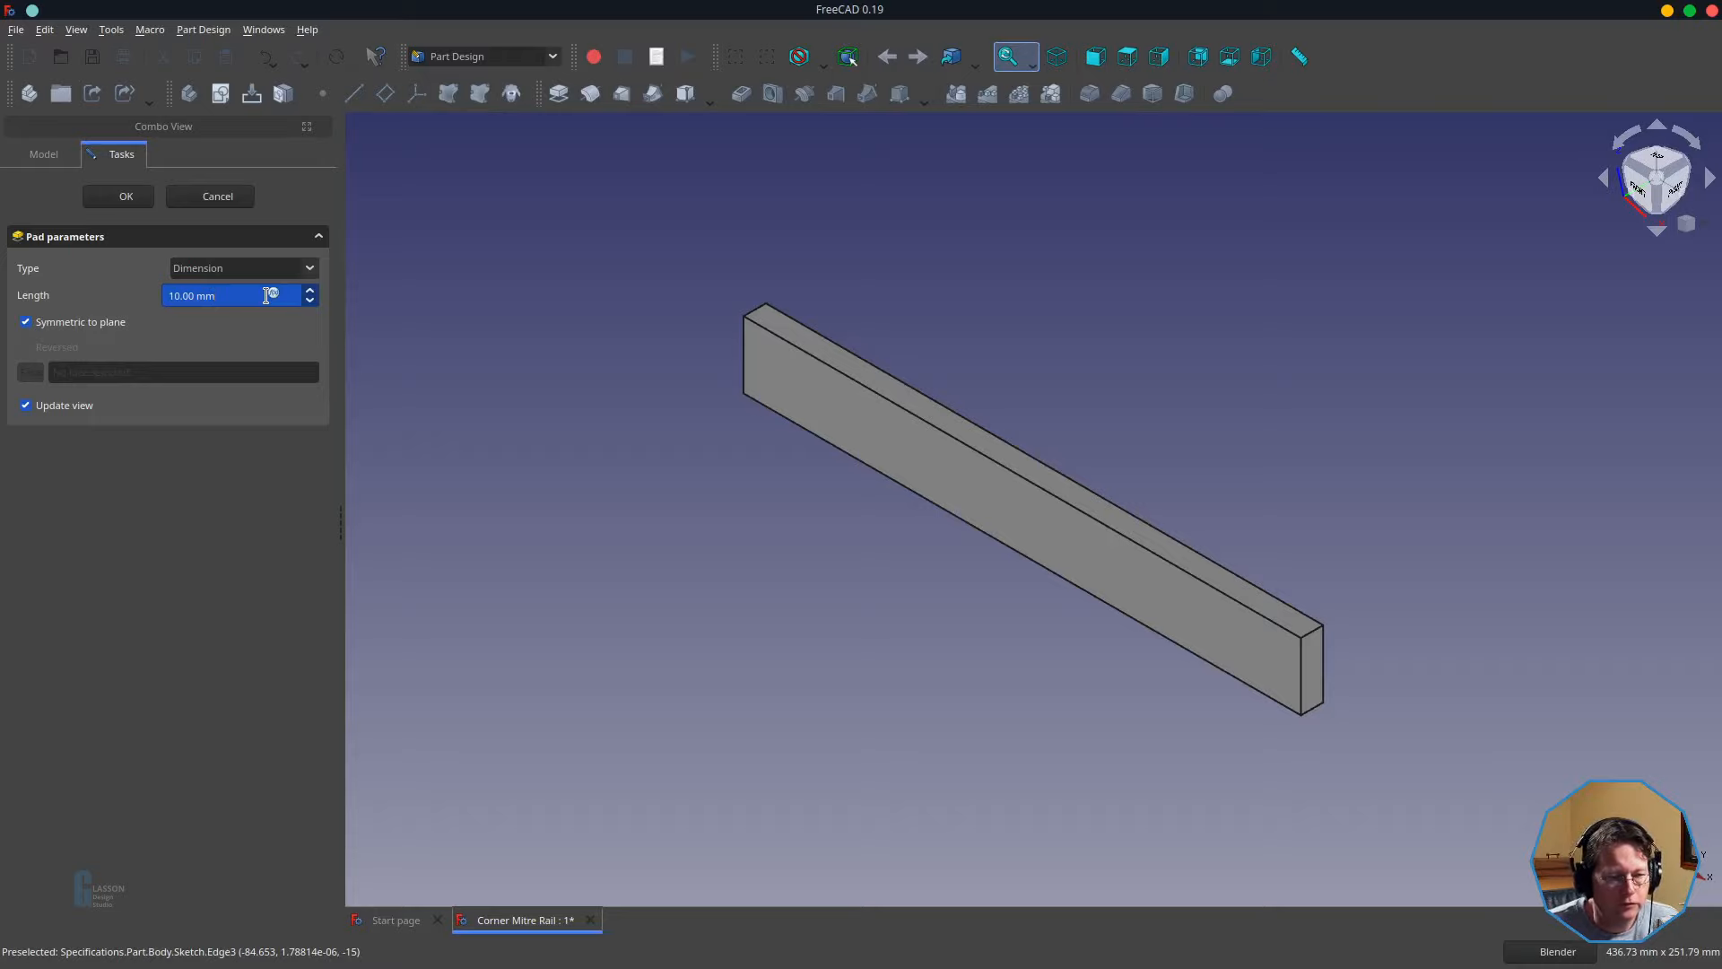
left_click(271, 294)
left_click(206, 324)
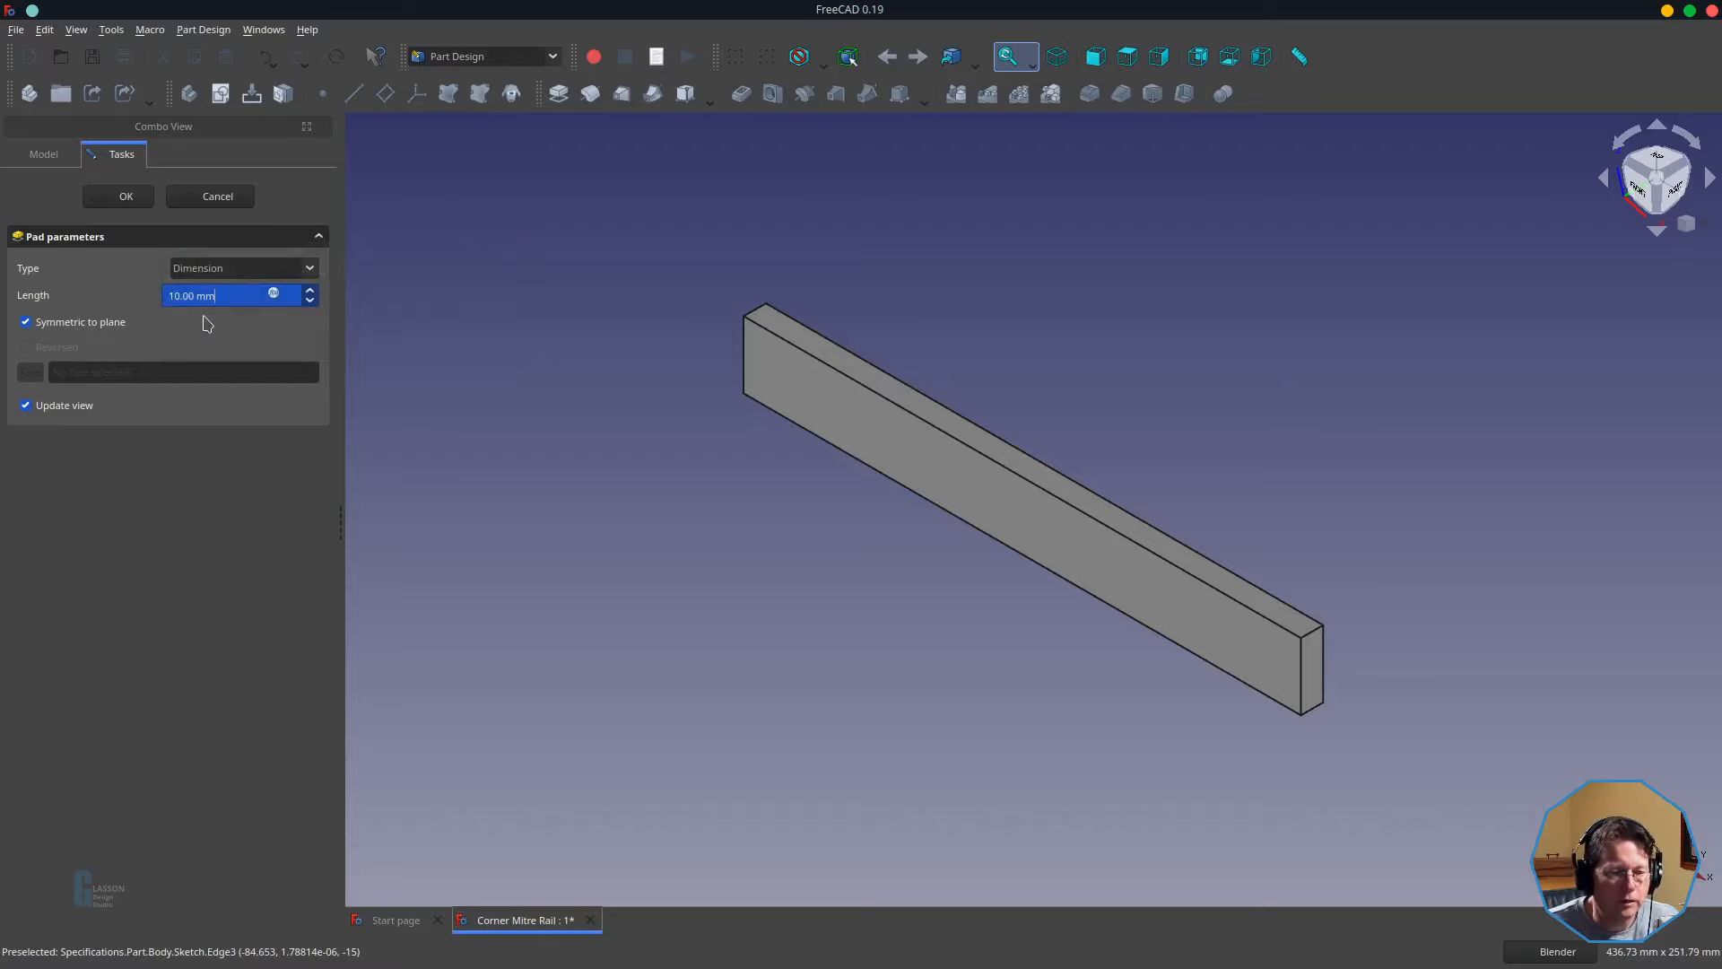
key("equal")
type("Spreadsheet.")
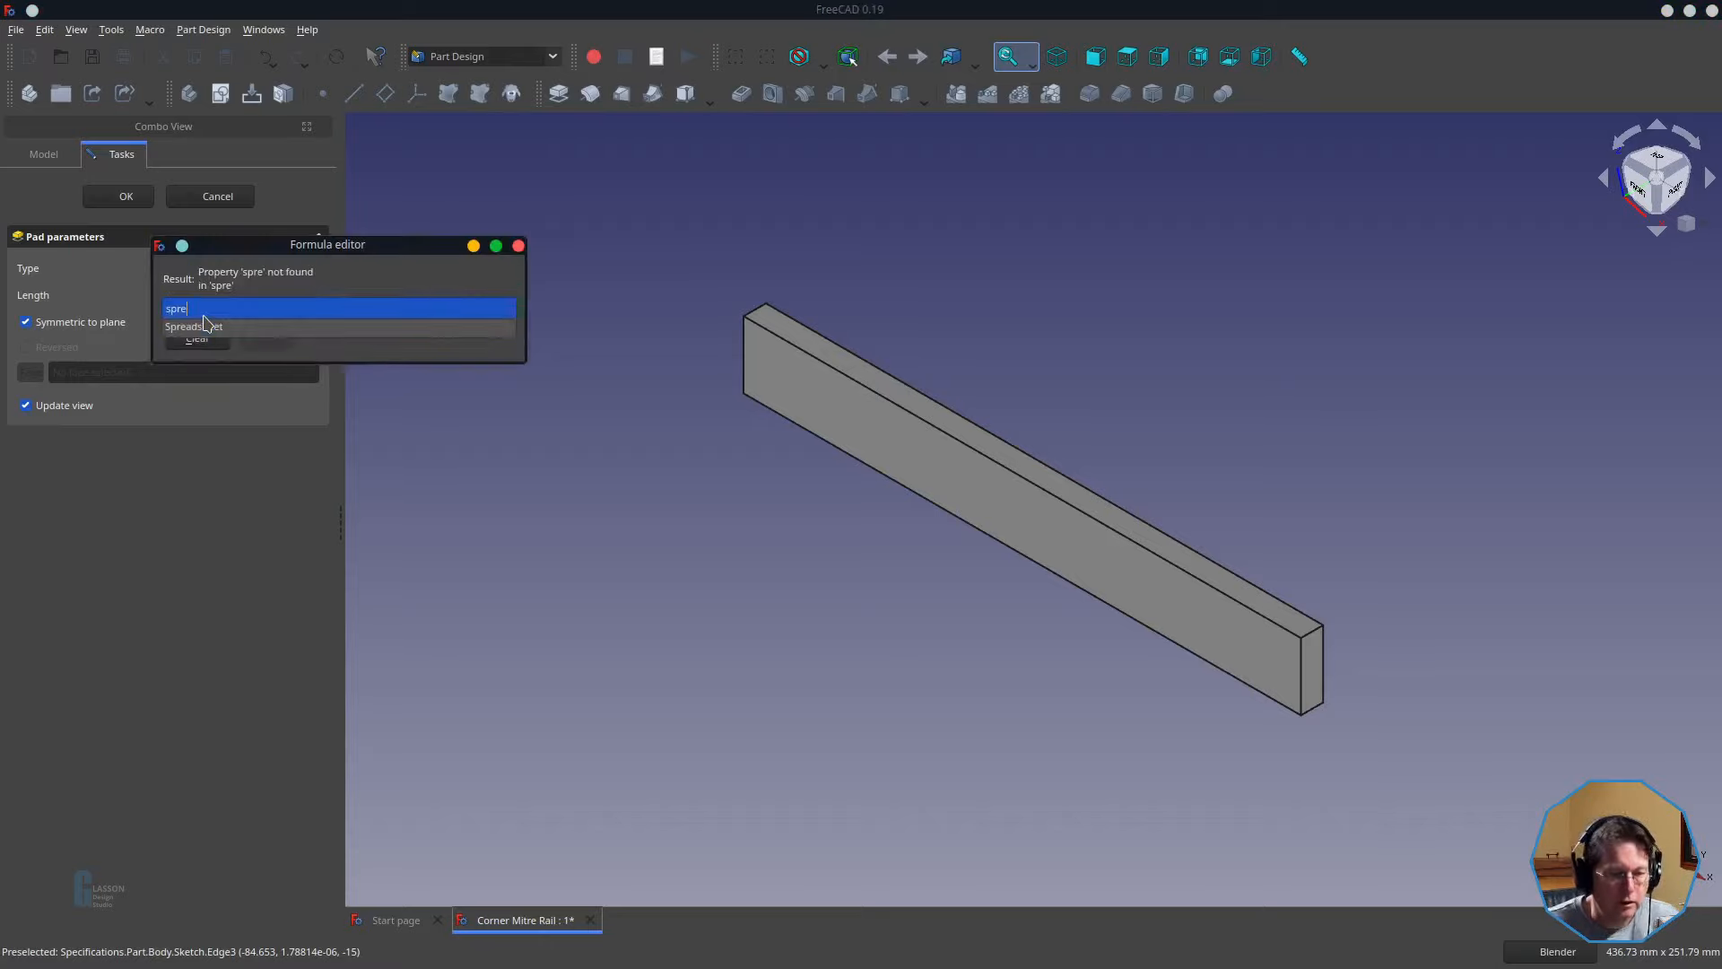
type("s_rail")
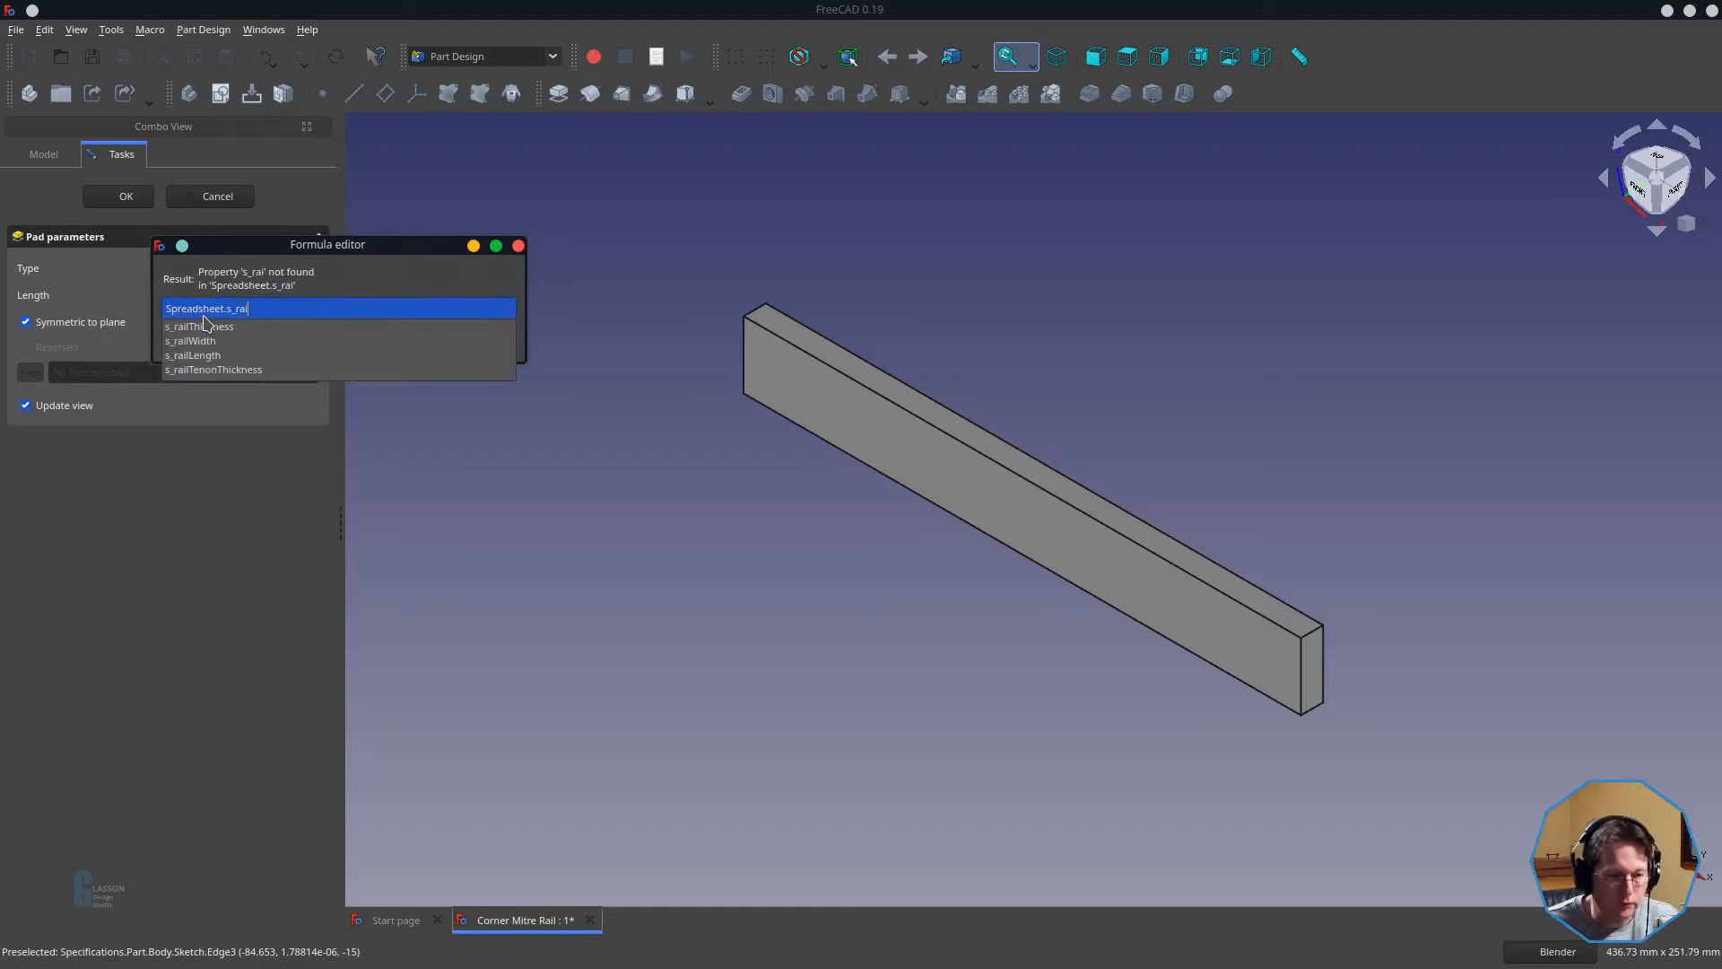
type("T")
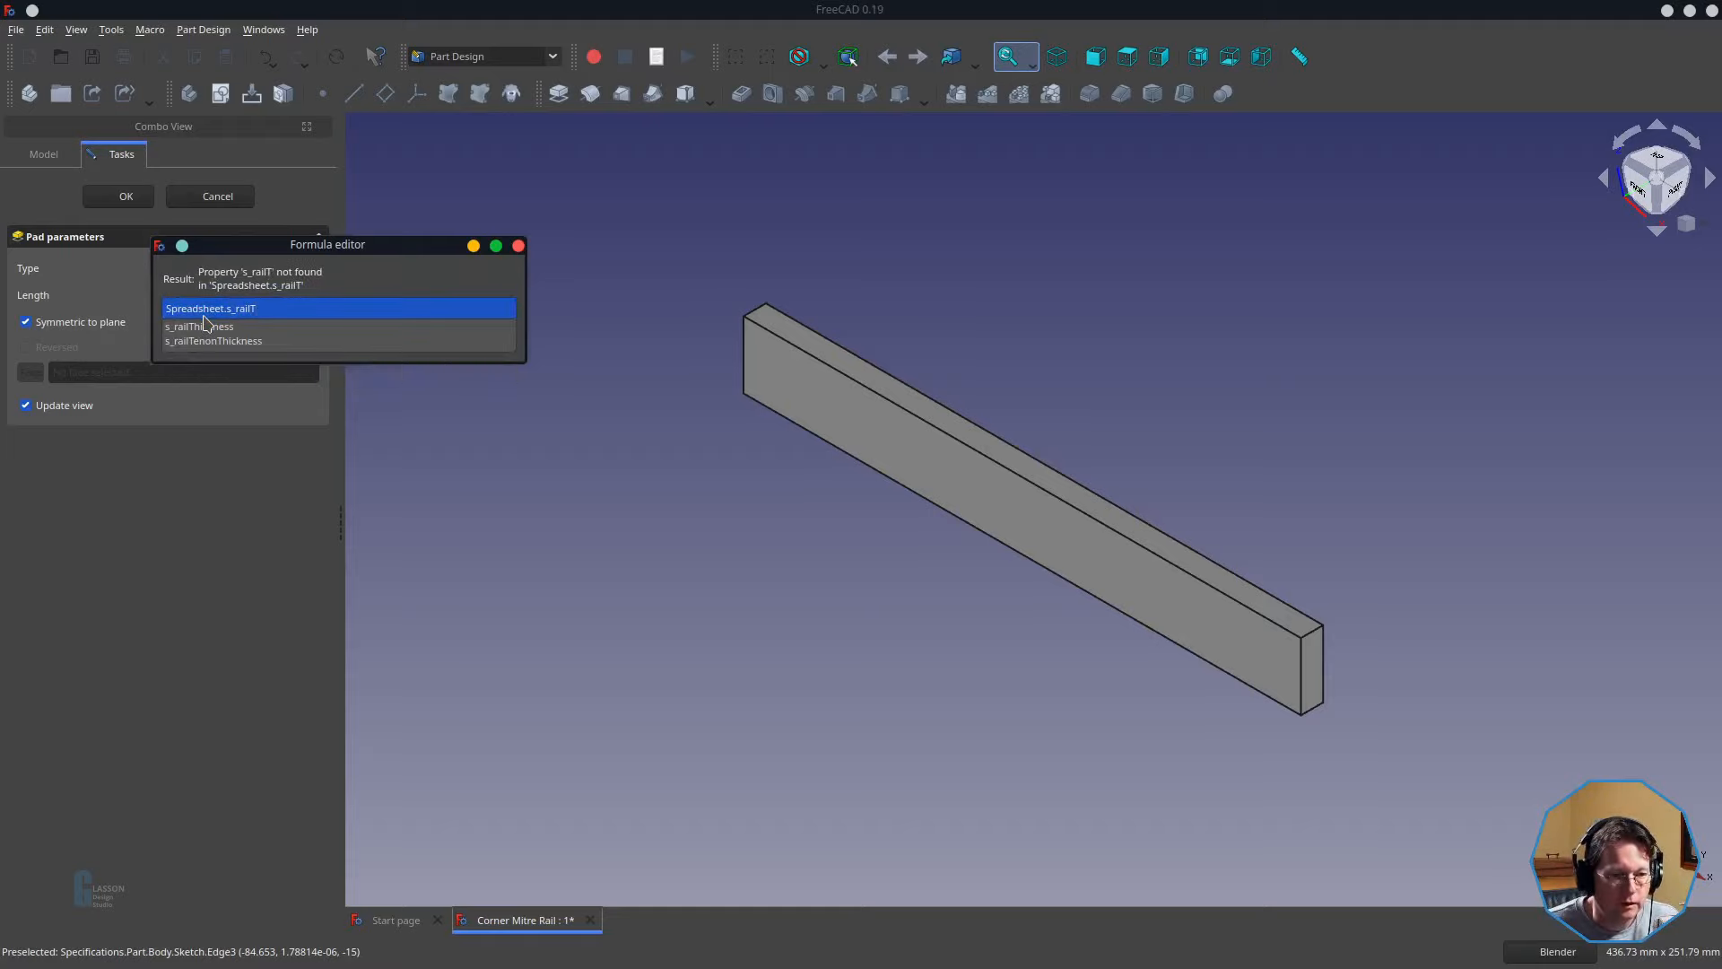
key("Down")
left_click(205, 325)
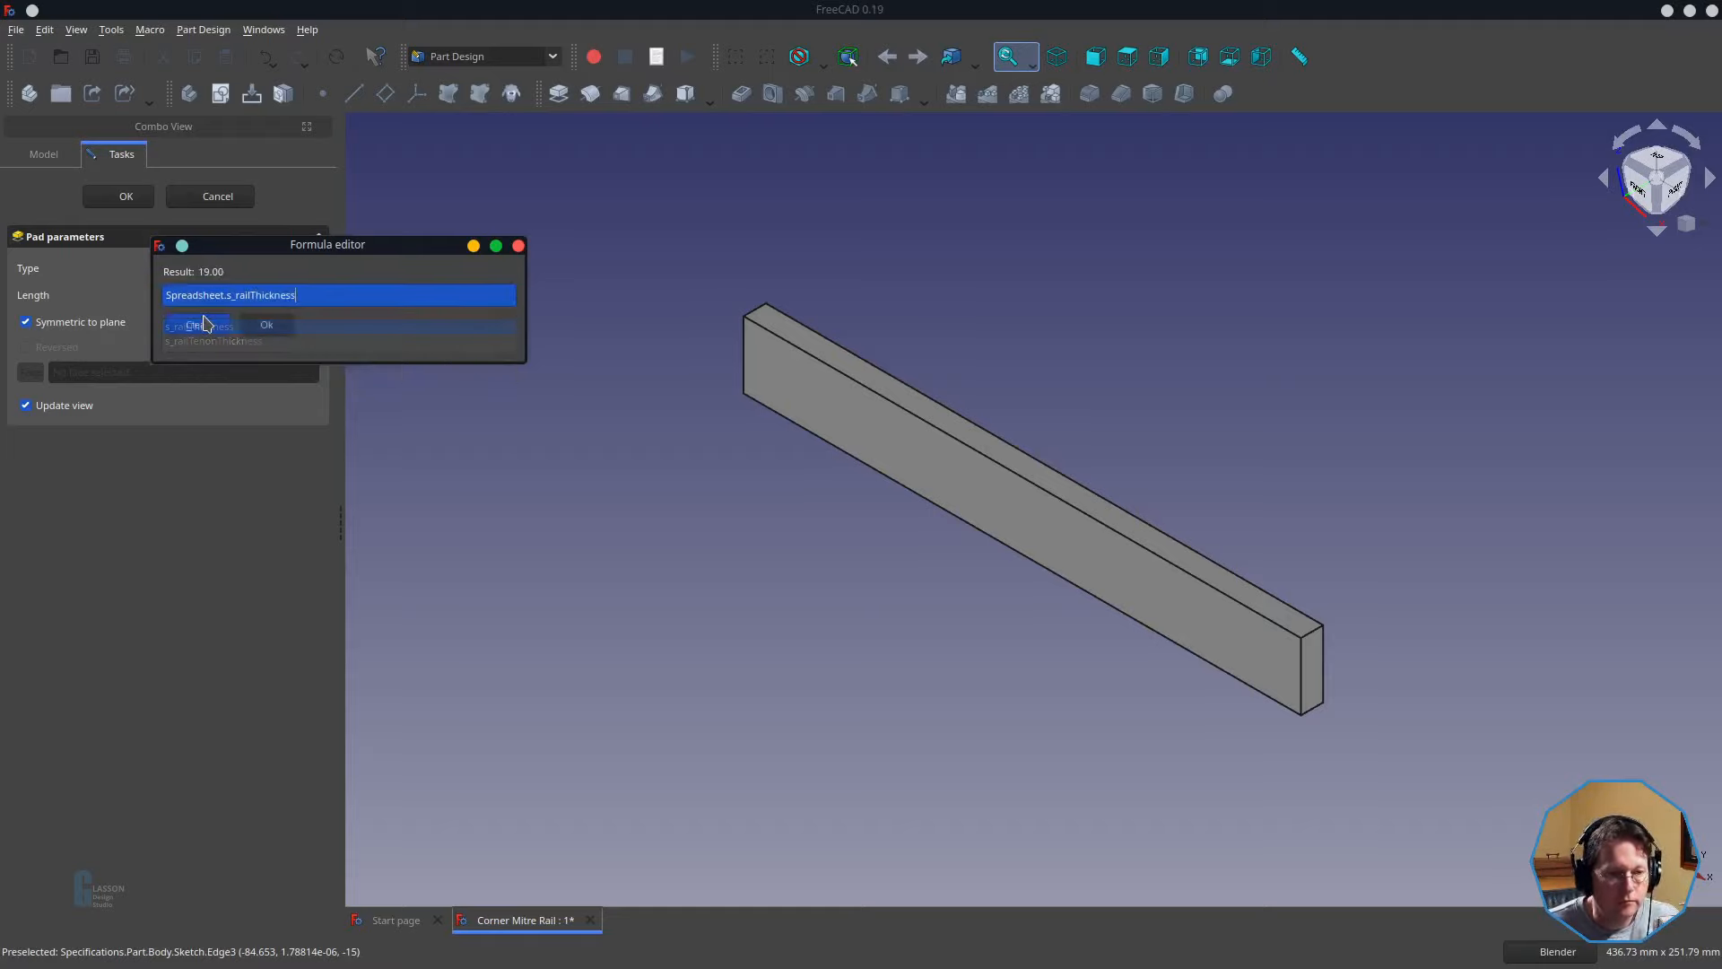
left_click(267, 328)
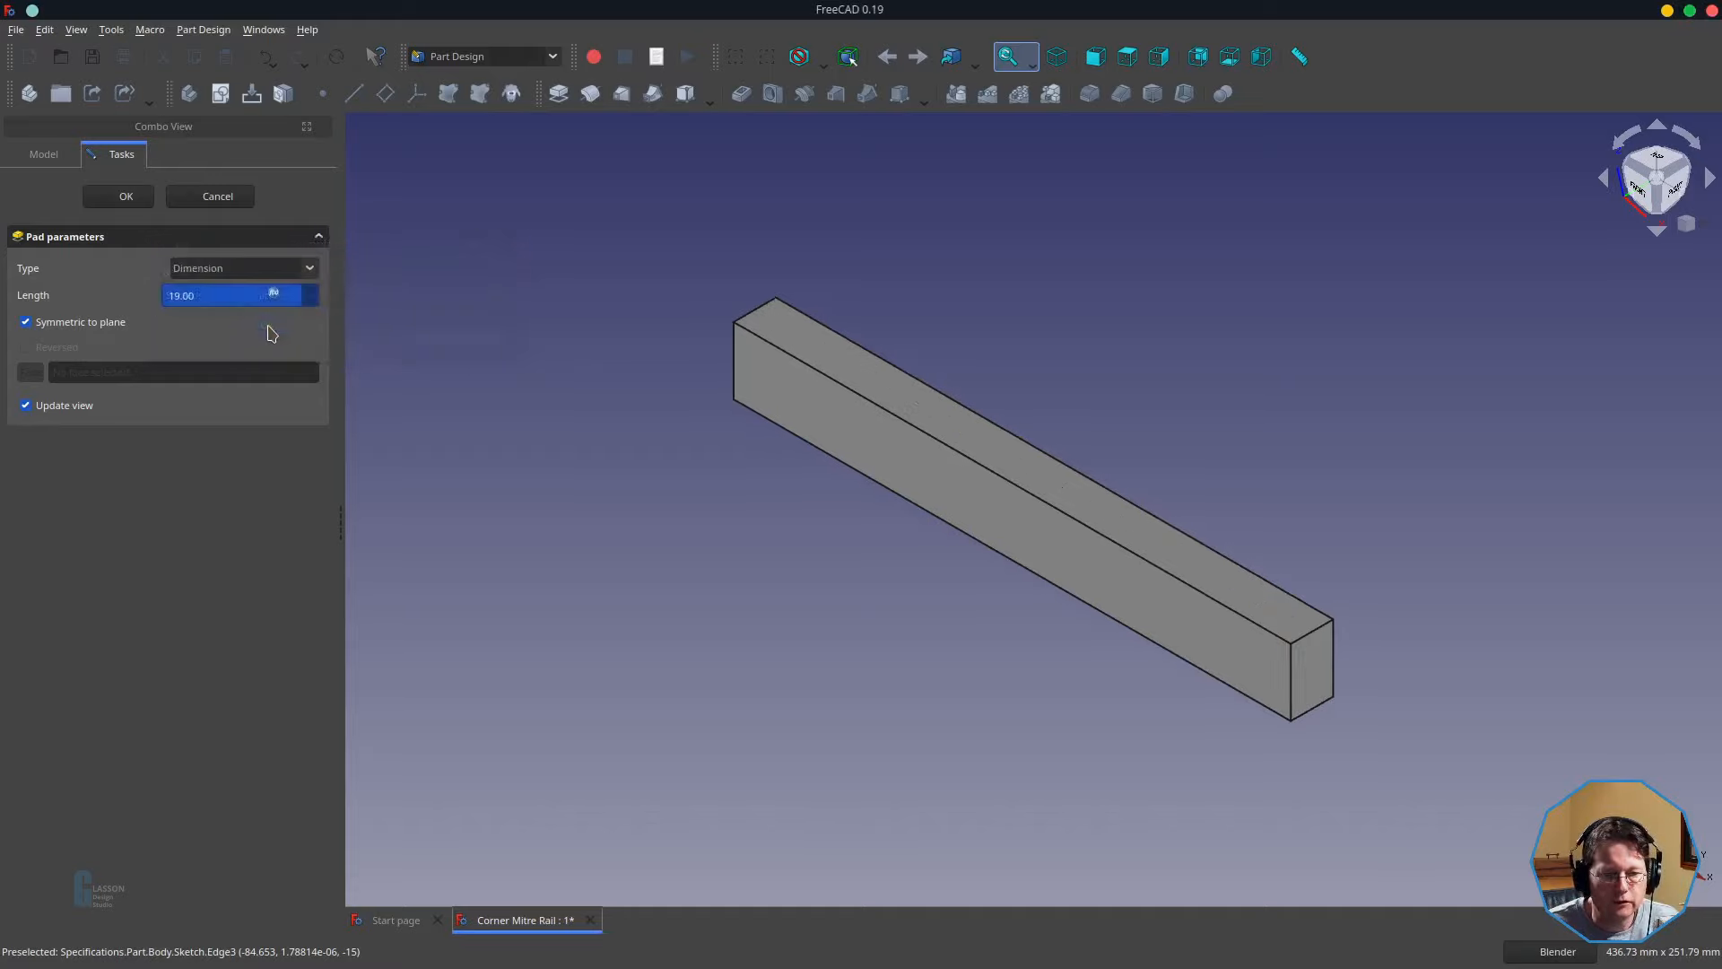
left_click(133, 196)
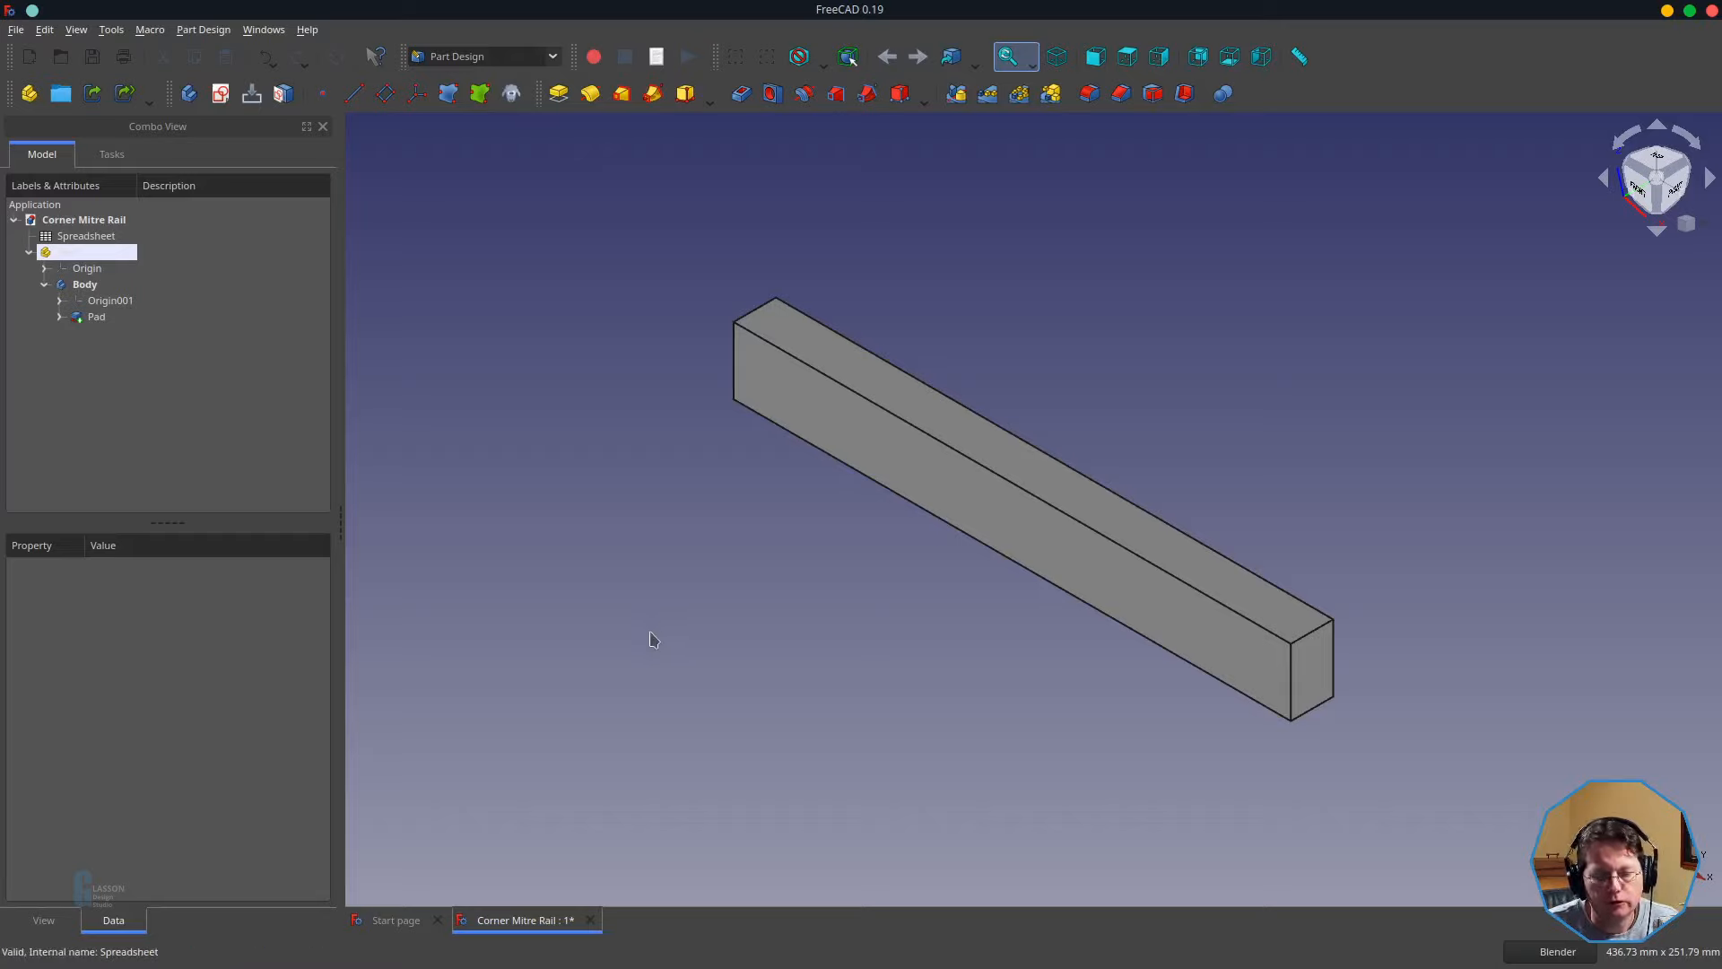
- Create a datum plane at the rail's upper long face and clear its Pad:Face1 reference so it is not attached
left_click(806, 353)
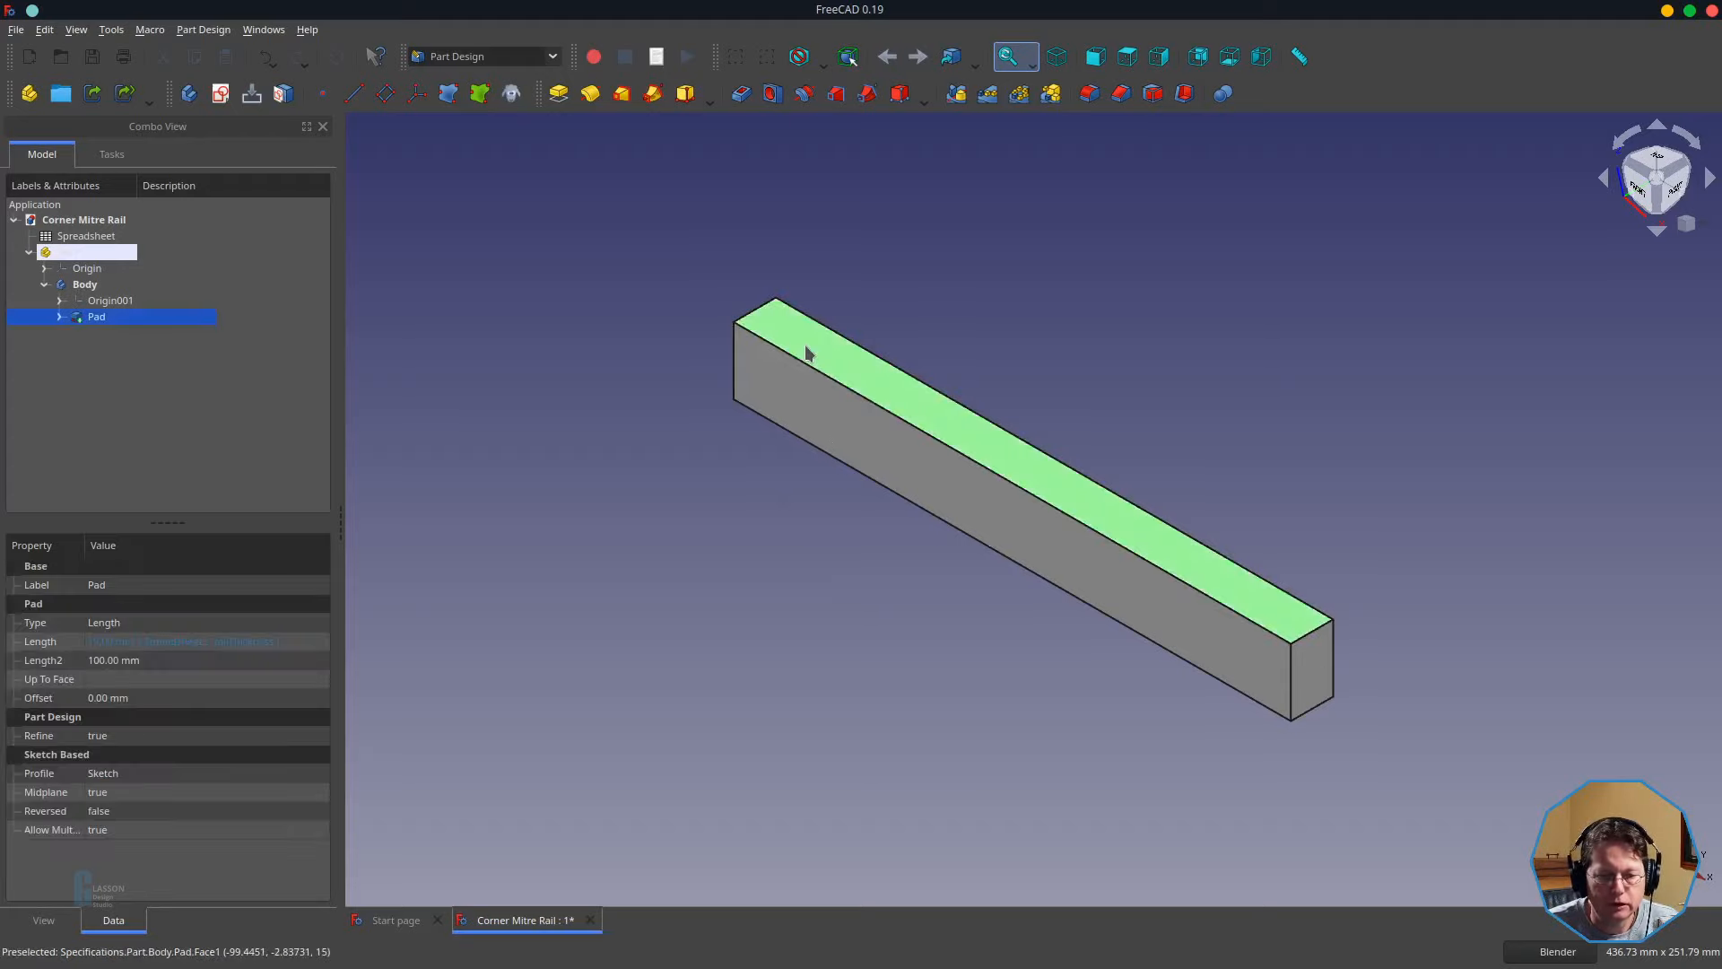
left_click(395, 99)
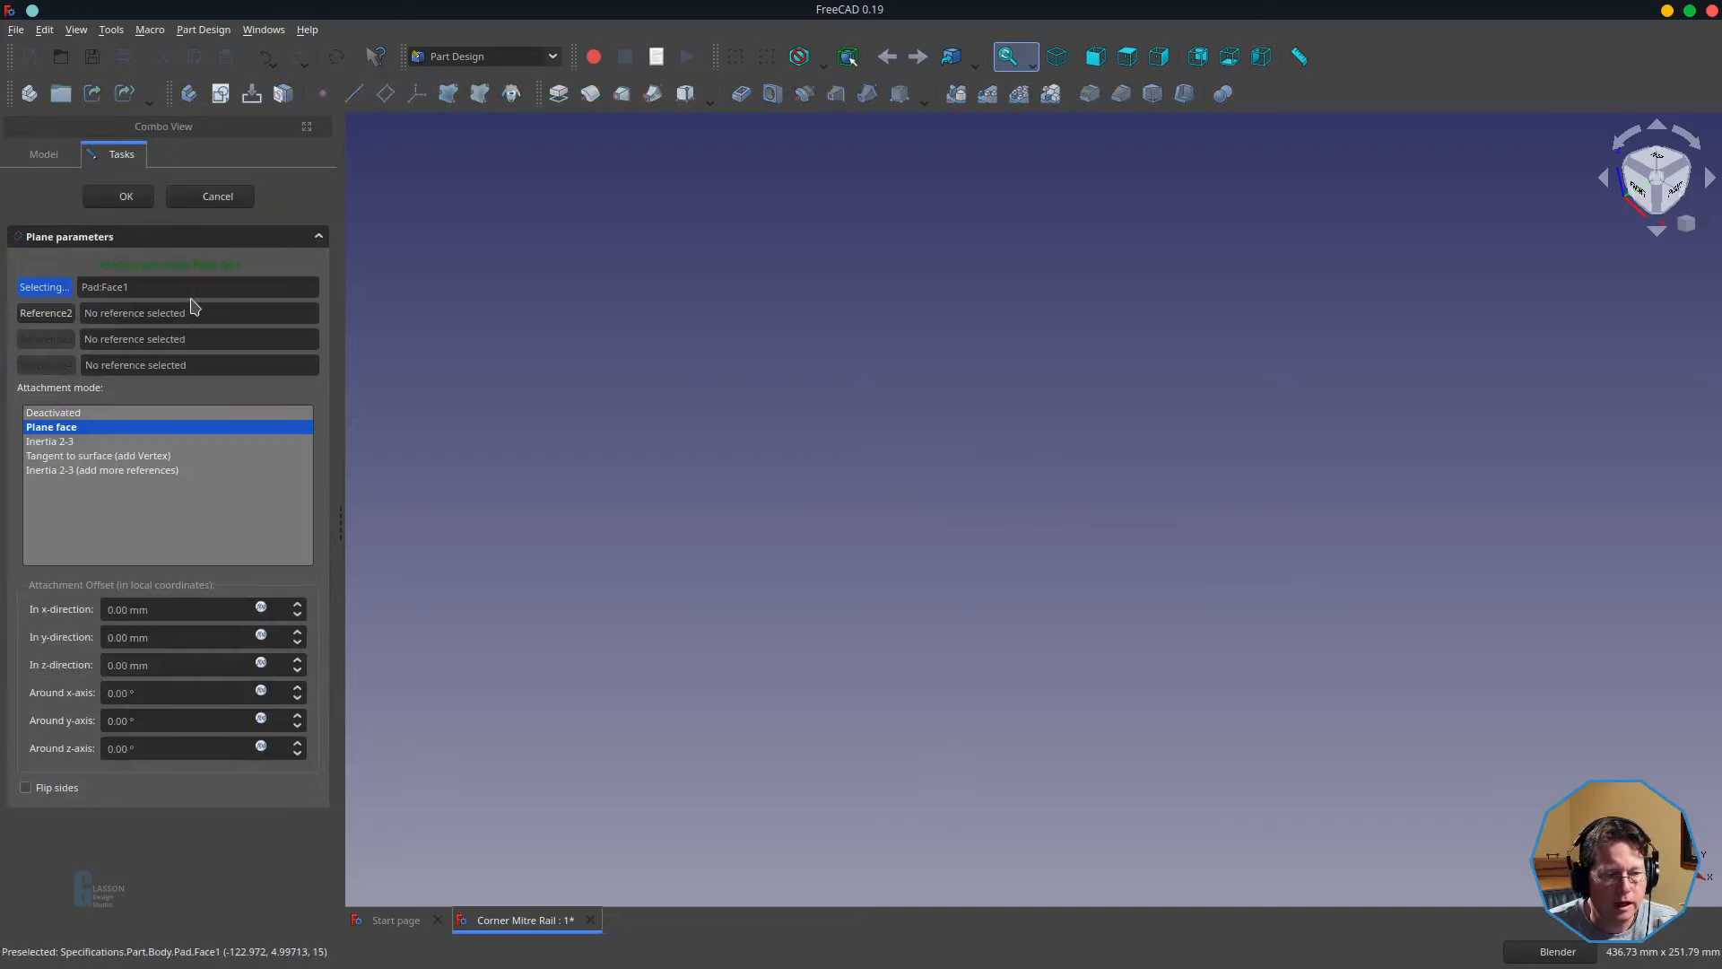
left_click_drag(178, 285, 68, 276)
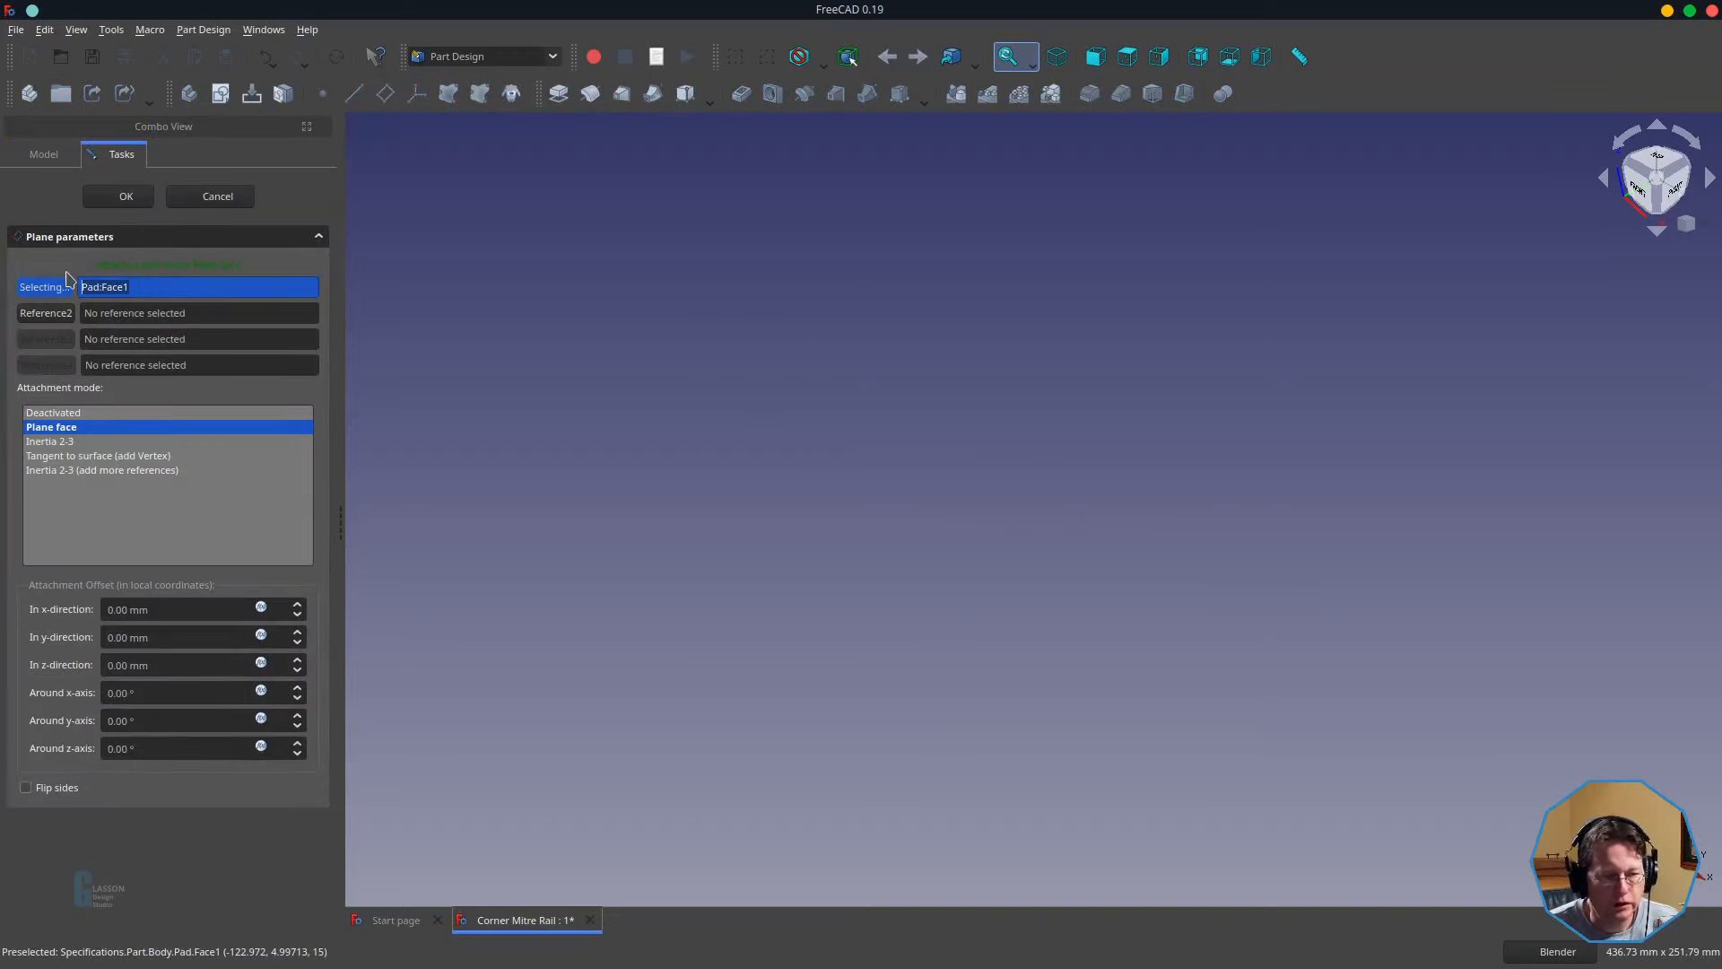
key("BackSpace")
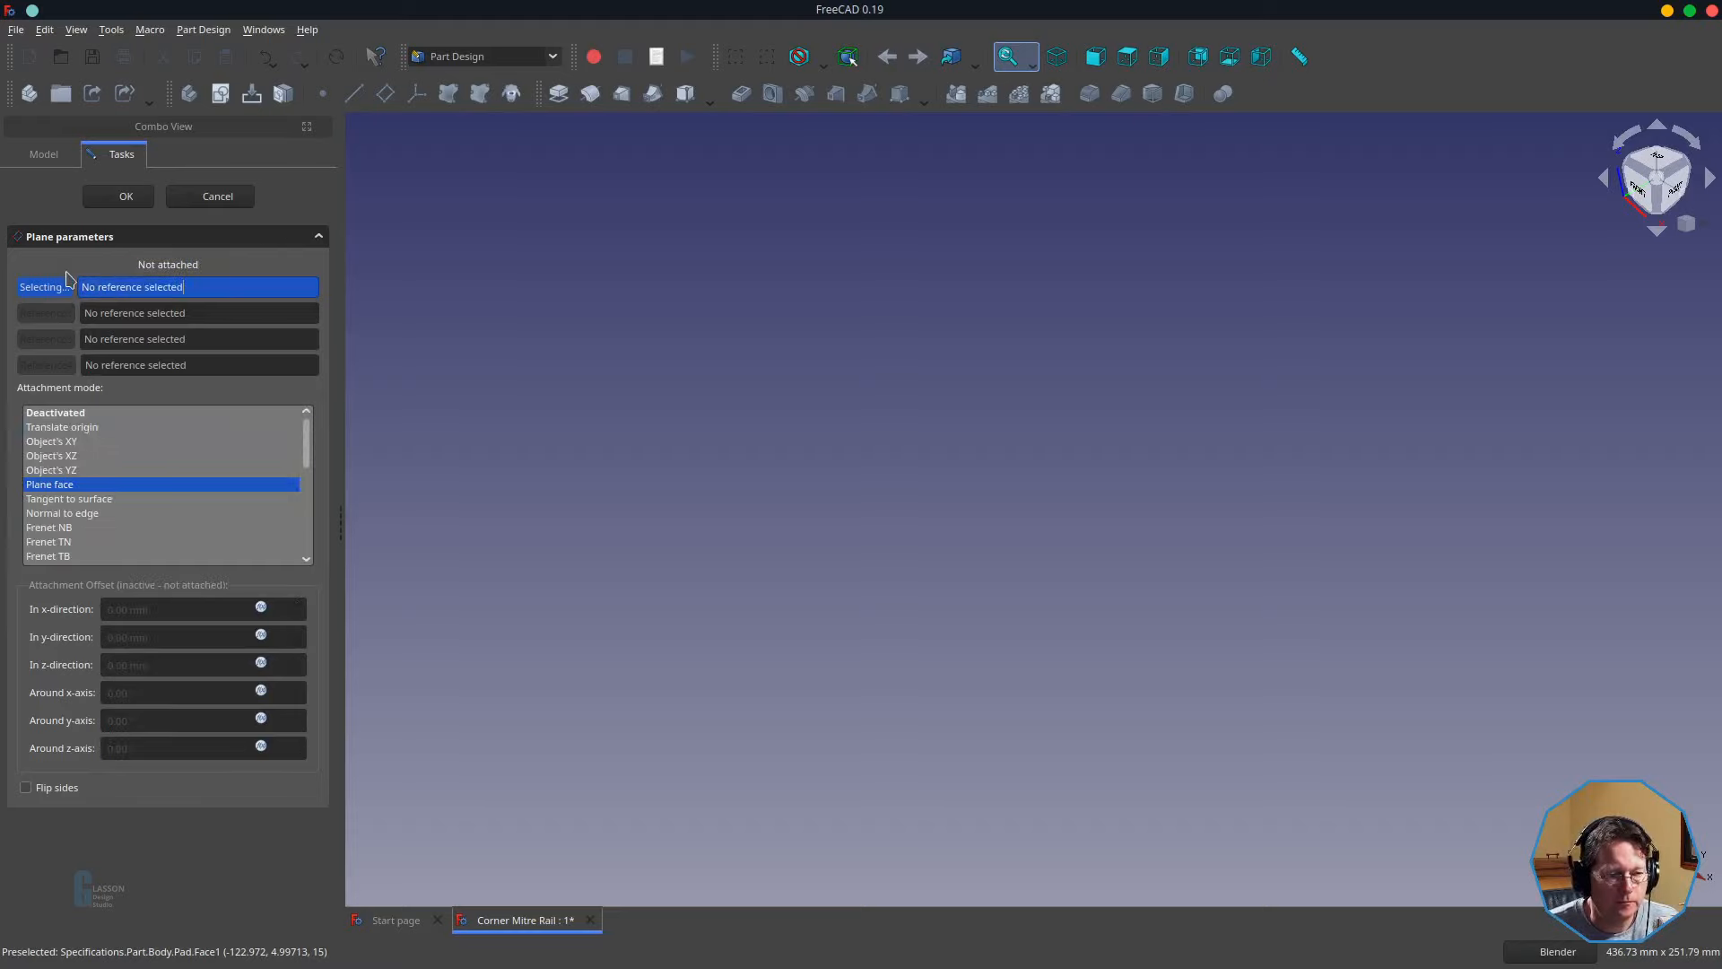
left_click(107, 199)
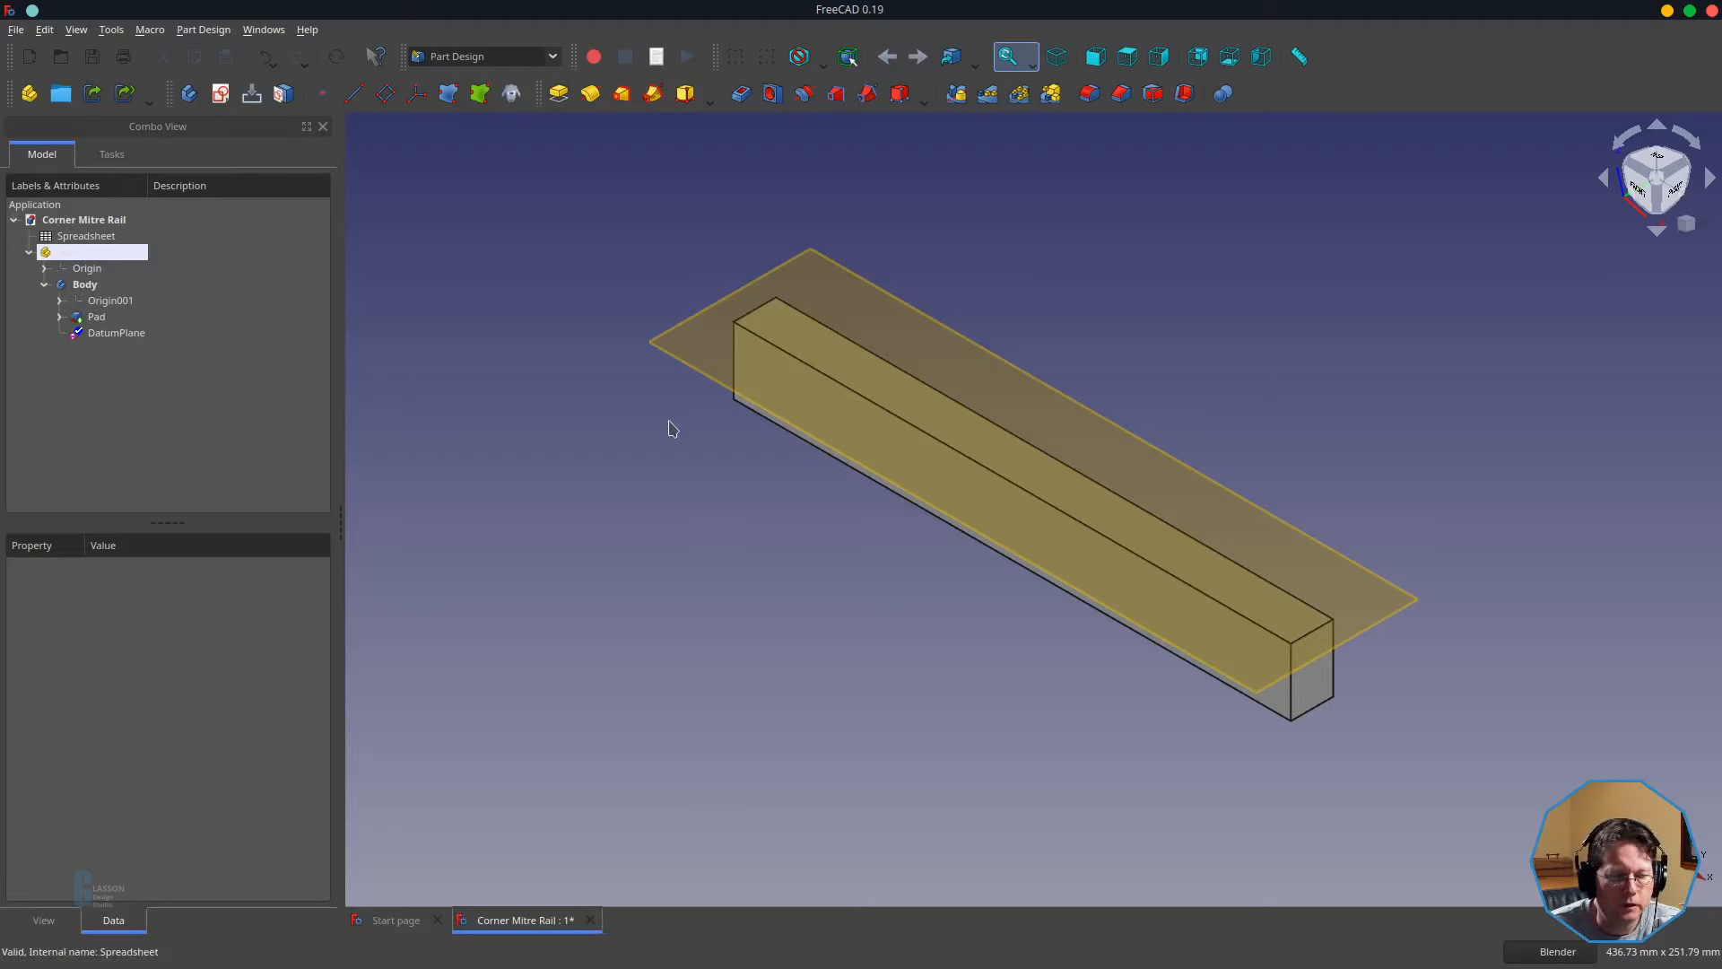
- Sketch a small rectangle on the datum plane, straddling the horizontal axis near one end of the rail, and close the sketch
left_click(220, 94)
left_click(61, 316)
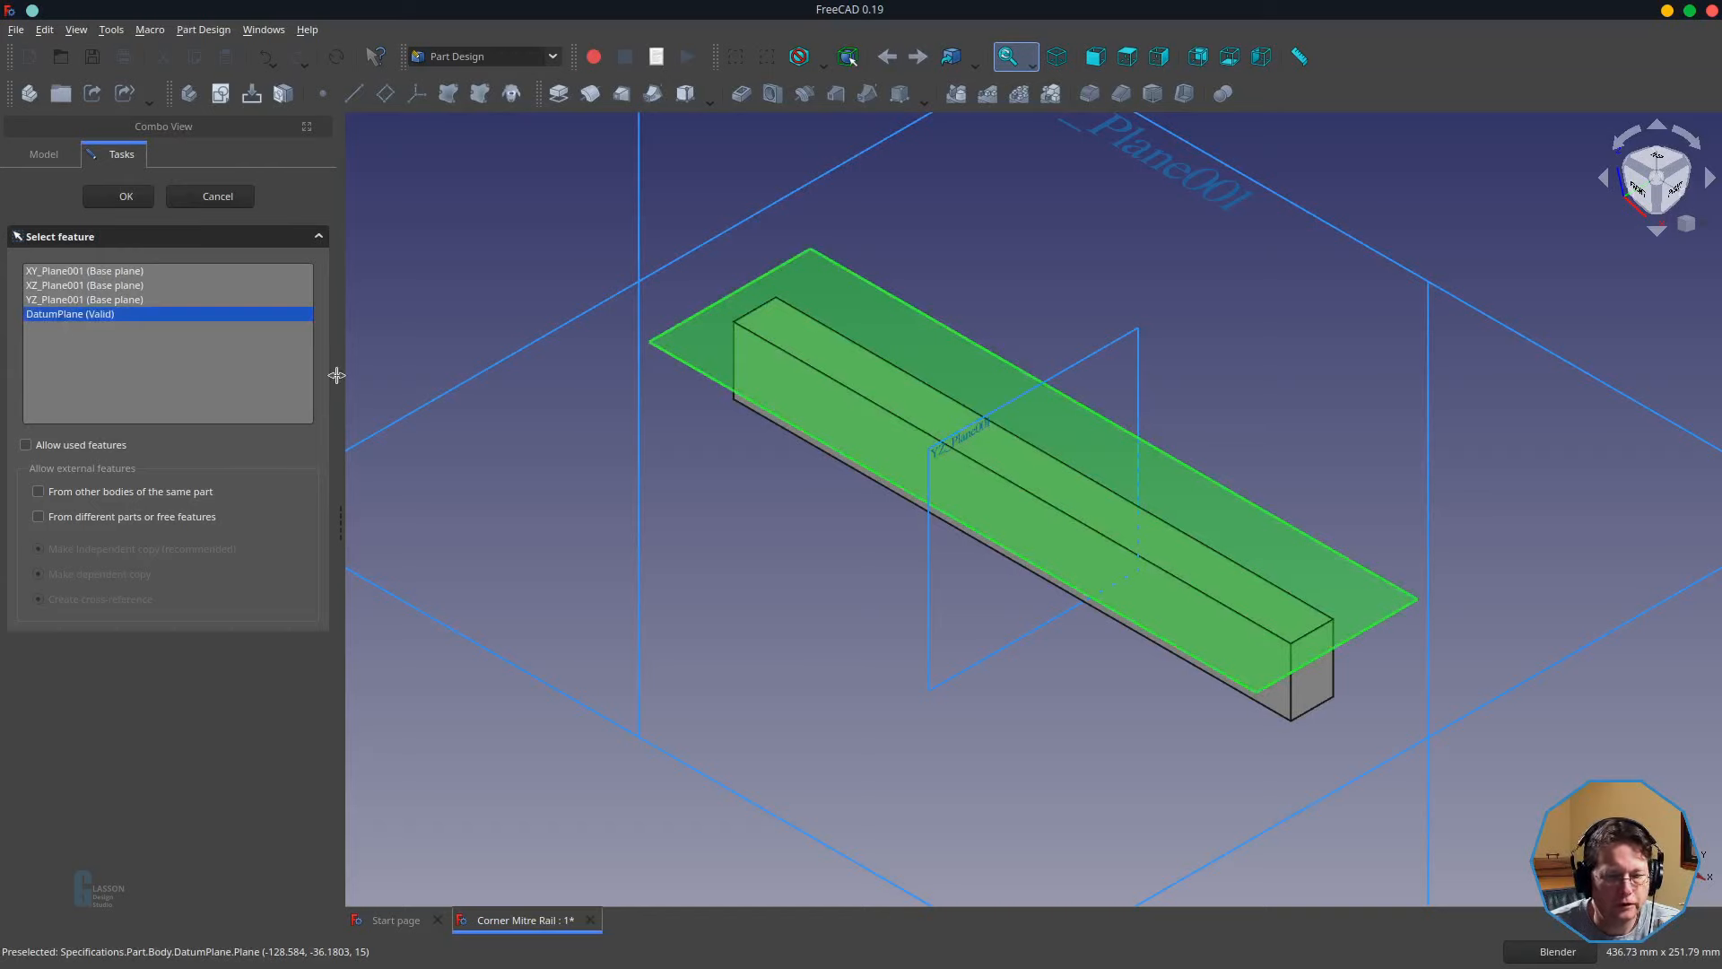
left_click(119, 197)
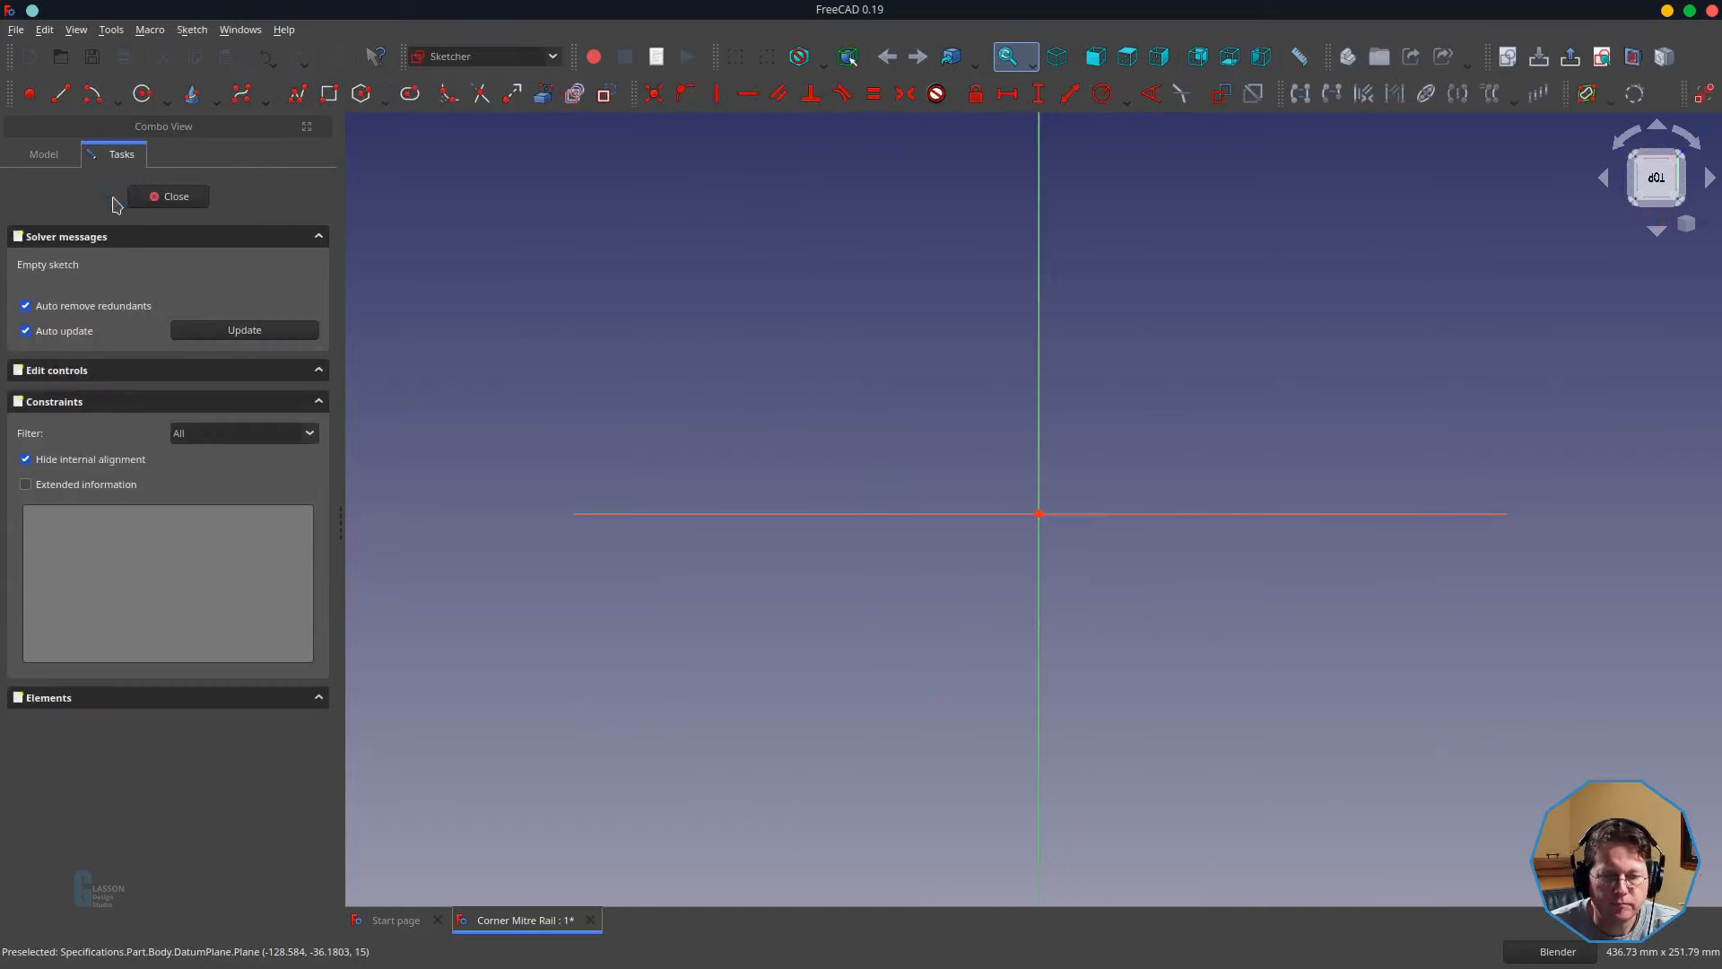
left_click(330, 93)
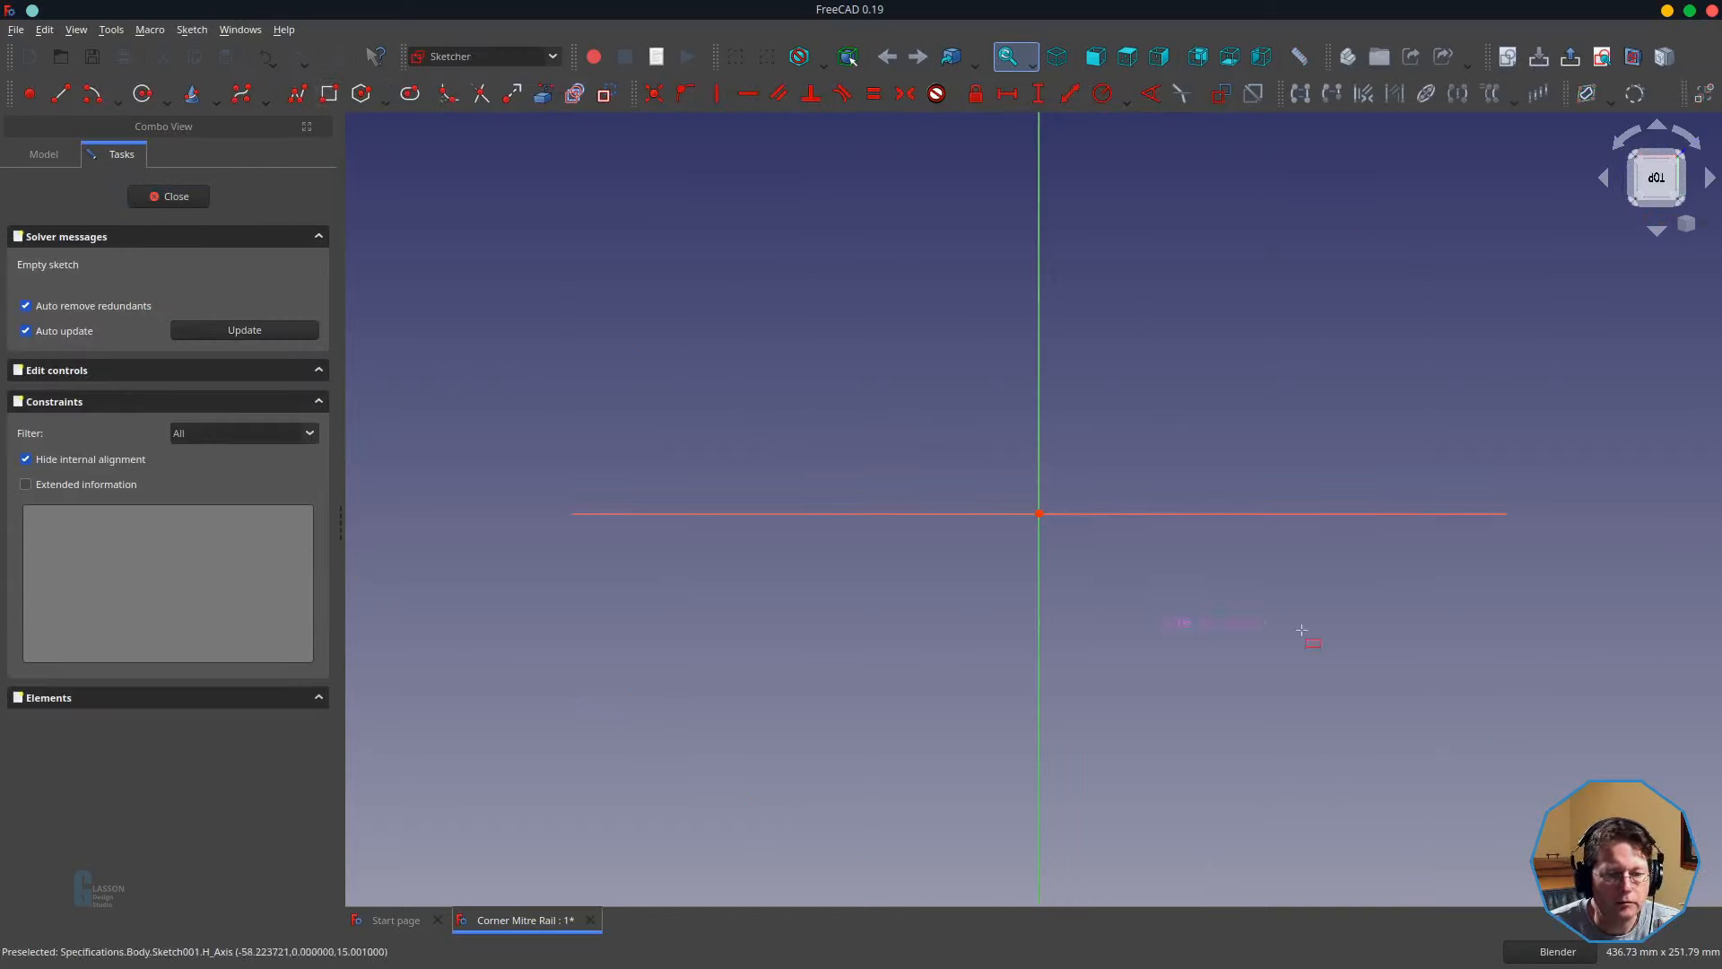
left_click(1329, 493)
left_click(1475, 536)
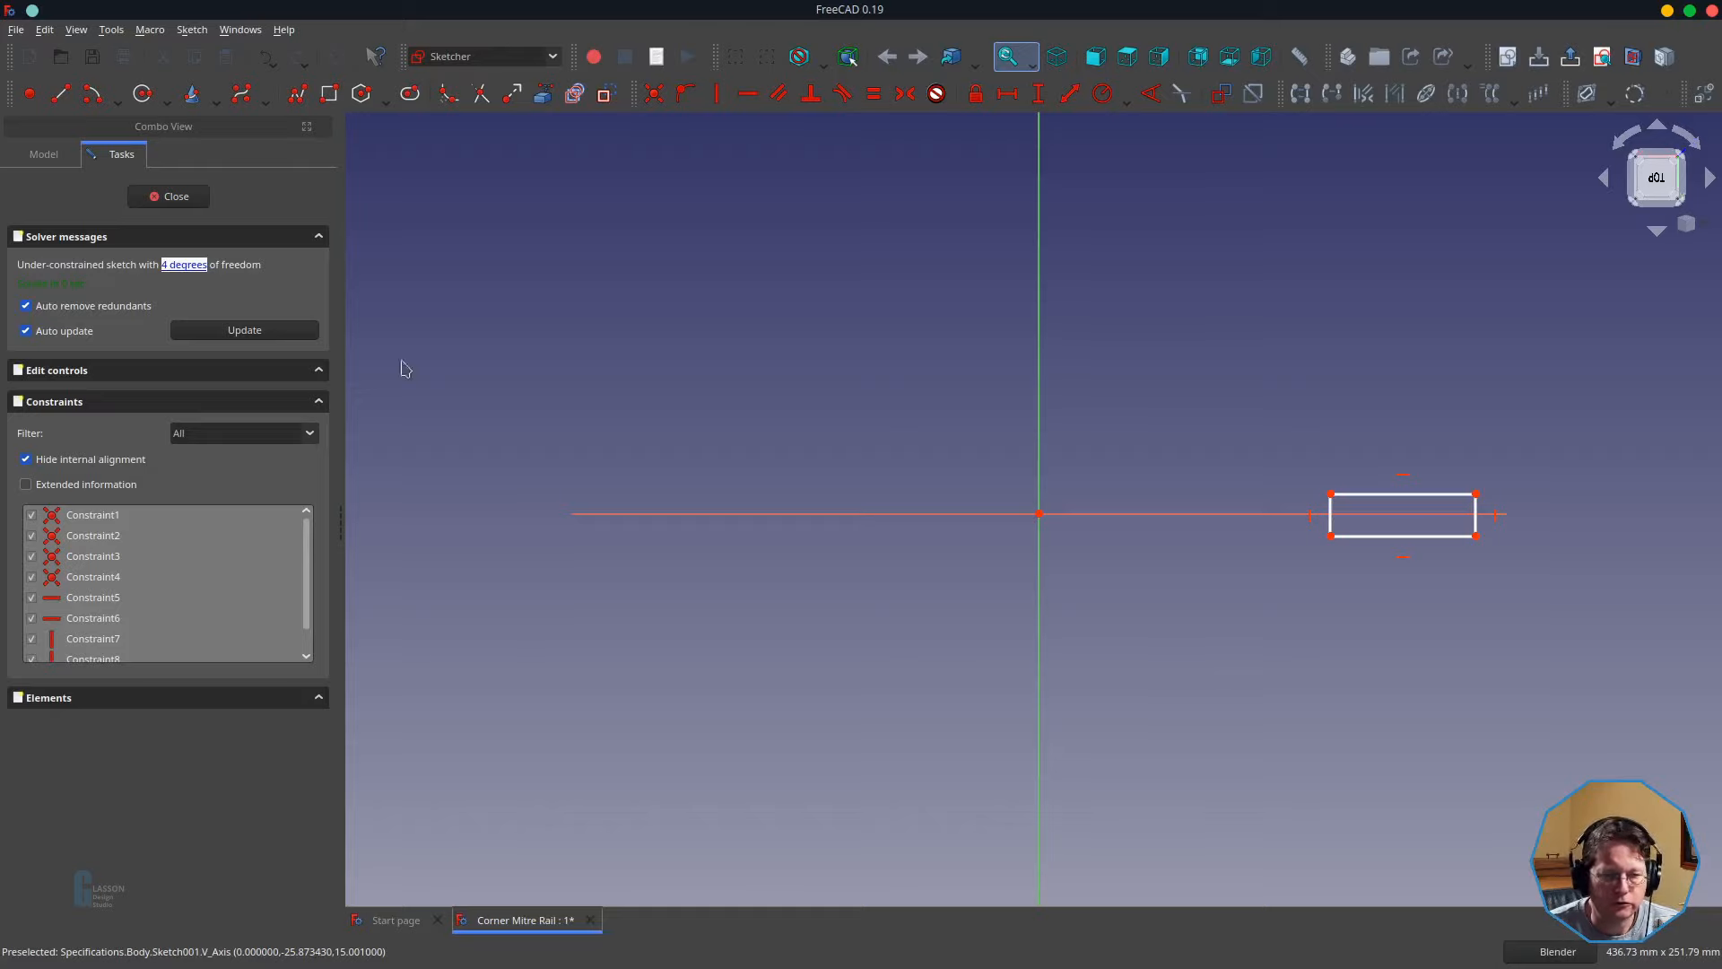
left_click(168, 195)
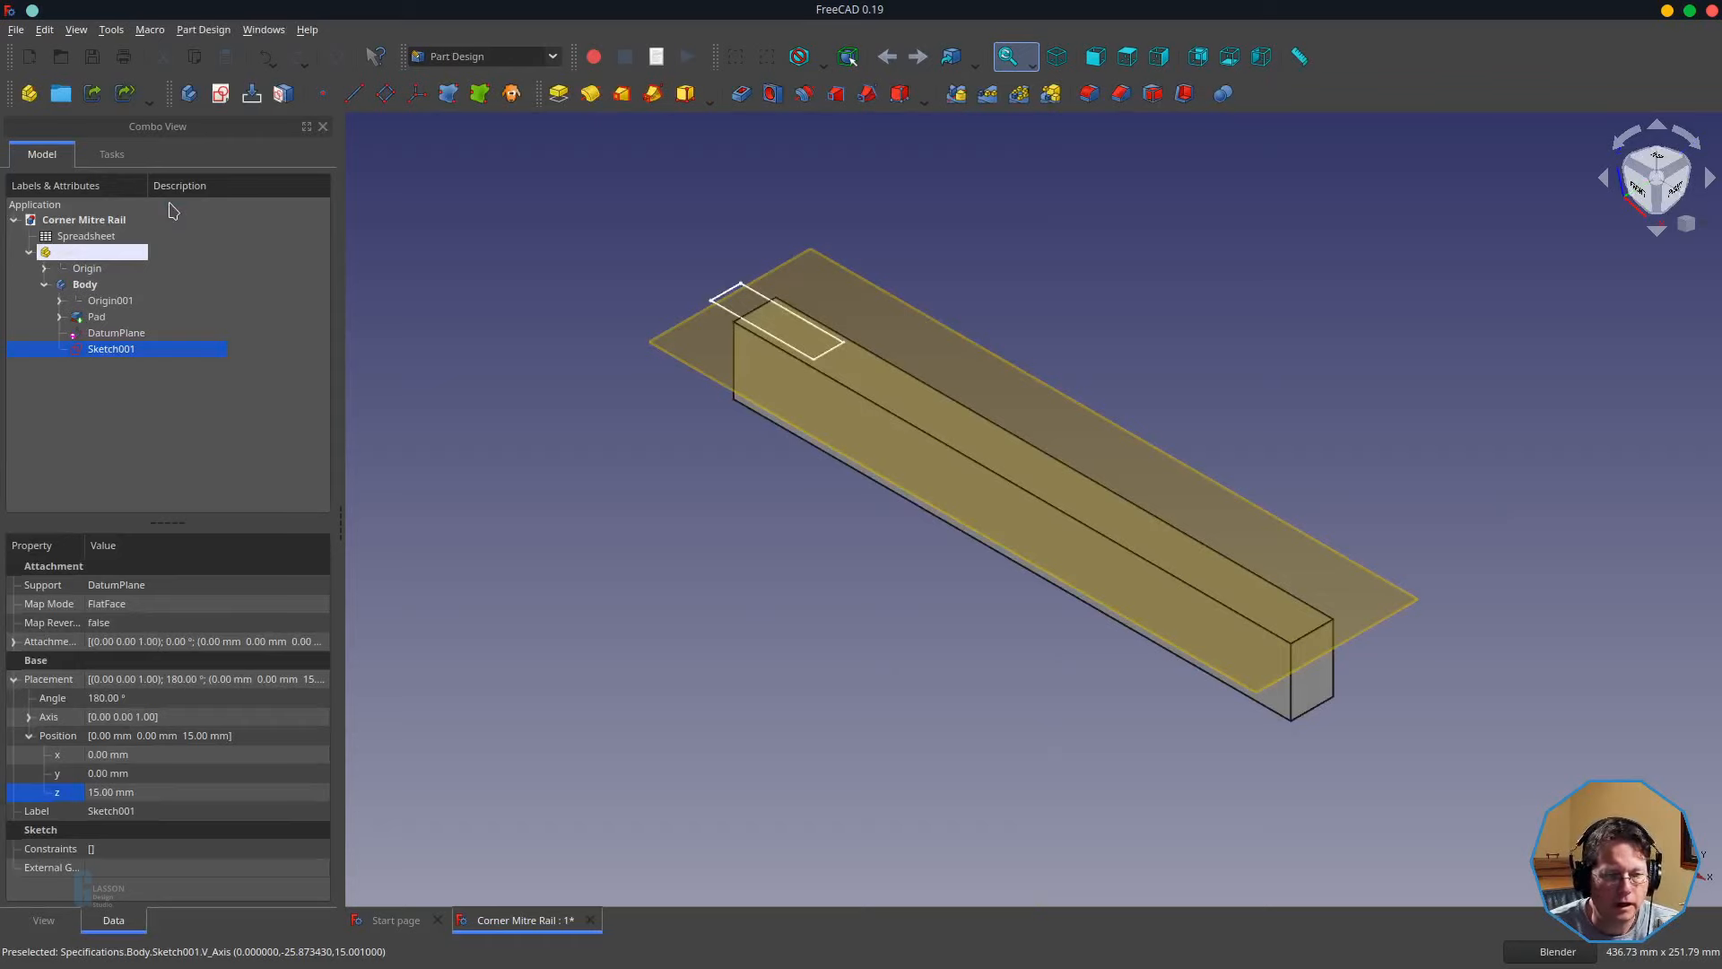
- Reopen the datum-plane sketch and move the rectangle above the horizontal axis, inside the rail's end, with its top edge beyond the rail's long edge
double_click(117, 349)
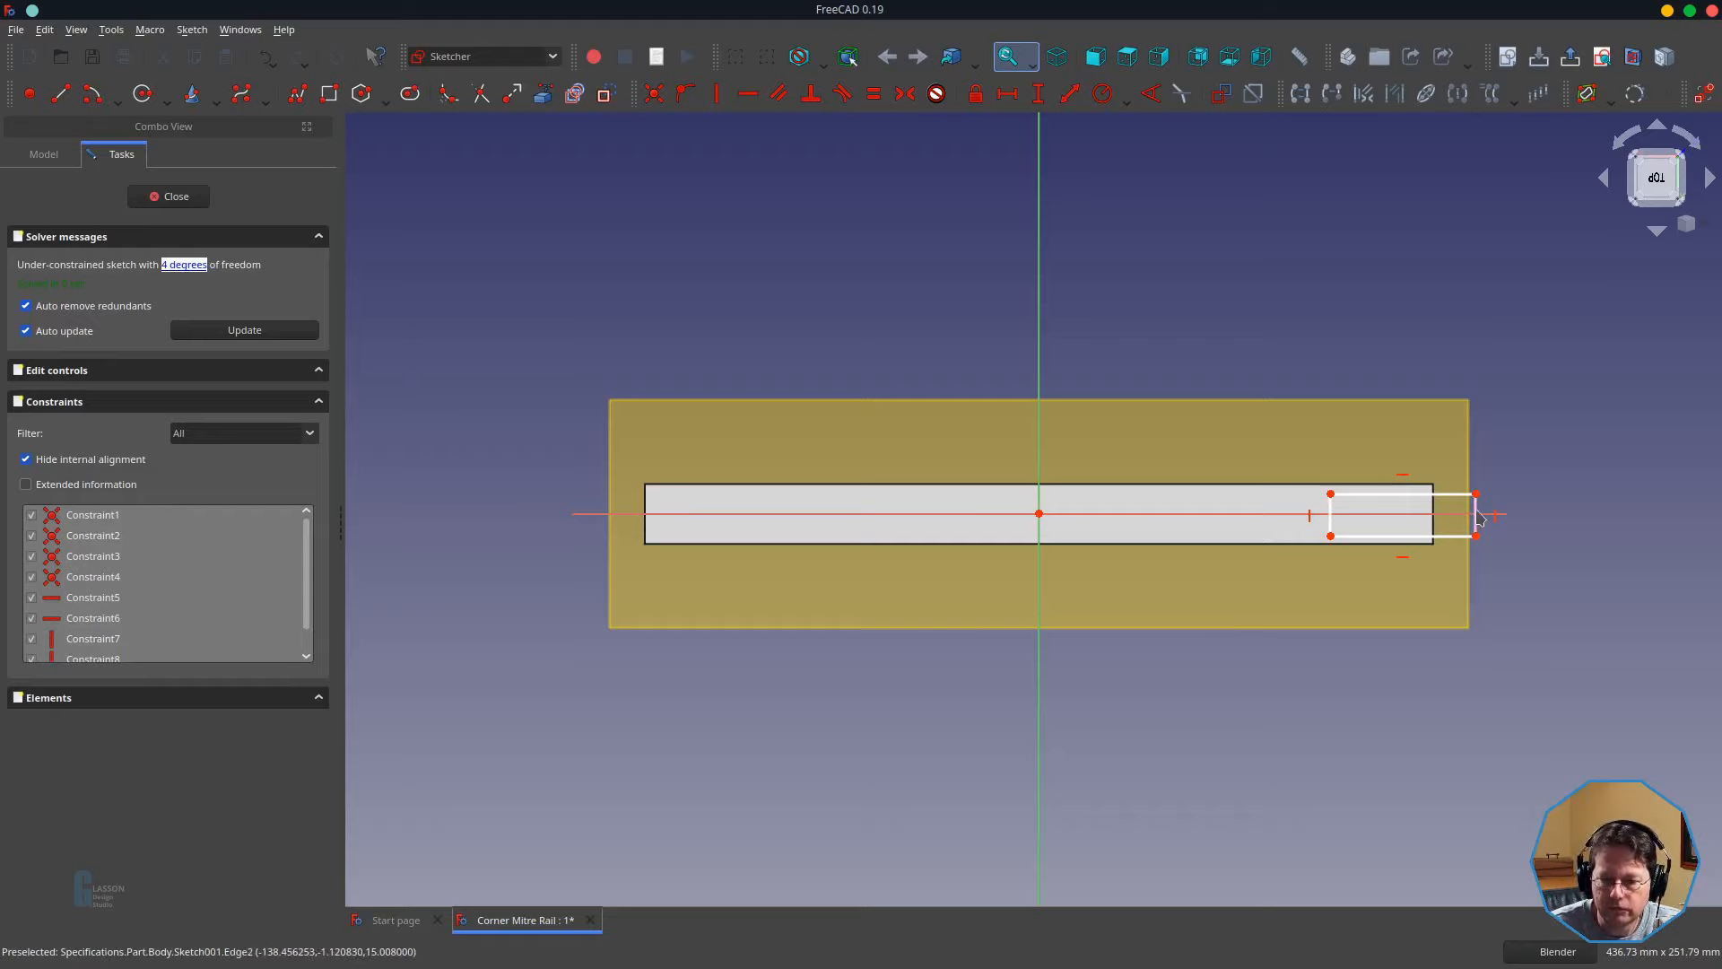
left_click_drag(1423, 502, 1375, 459)
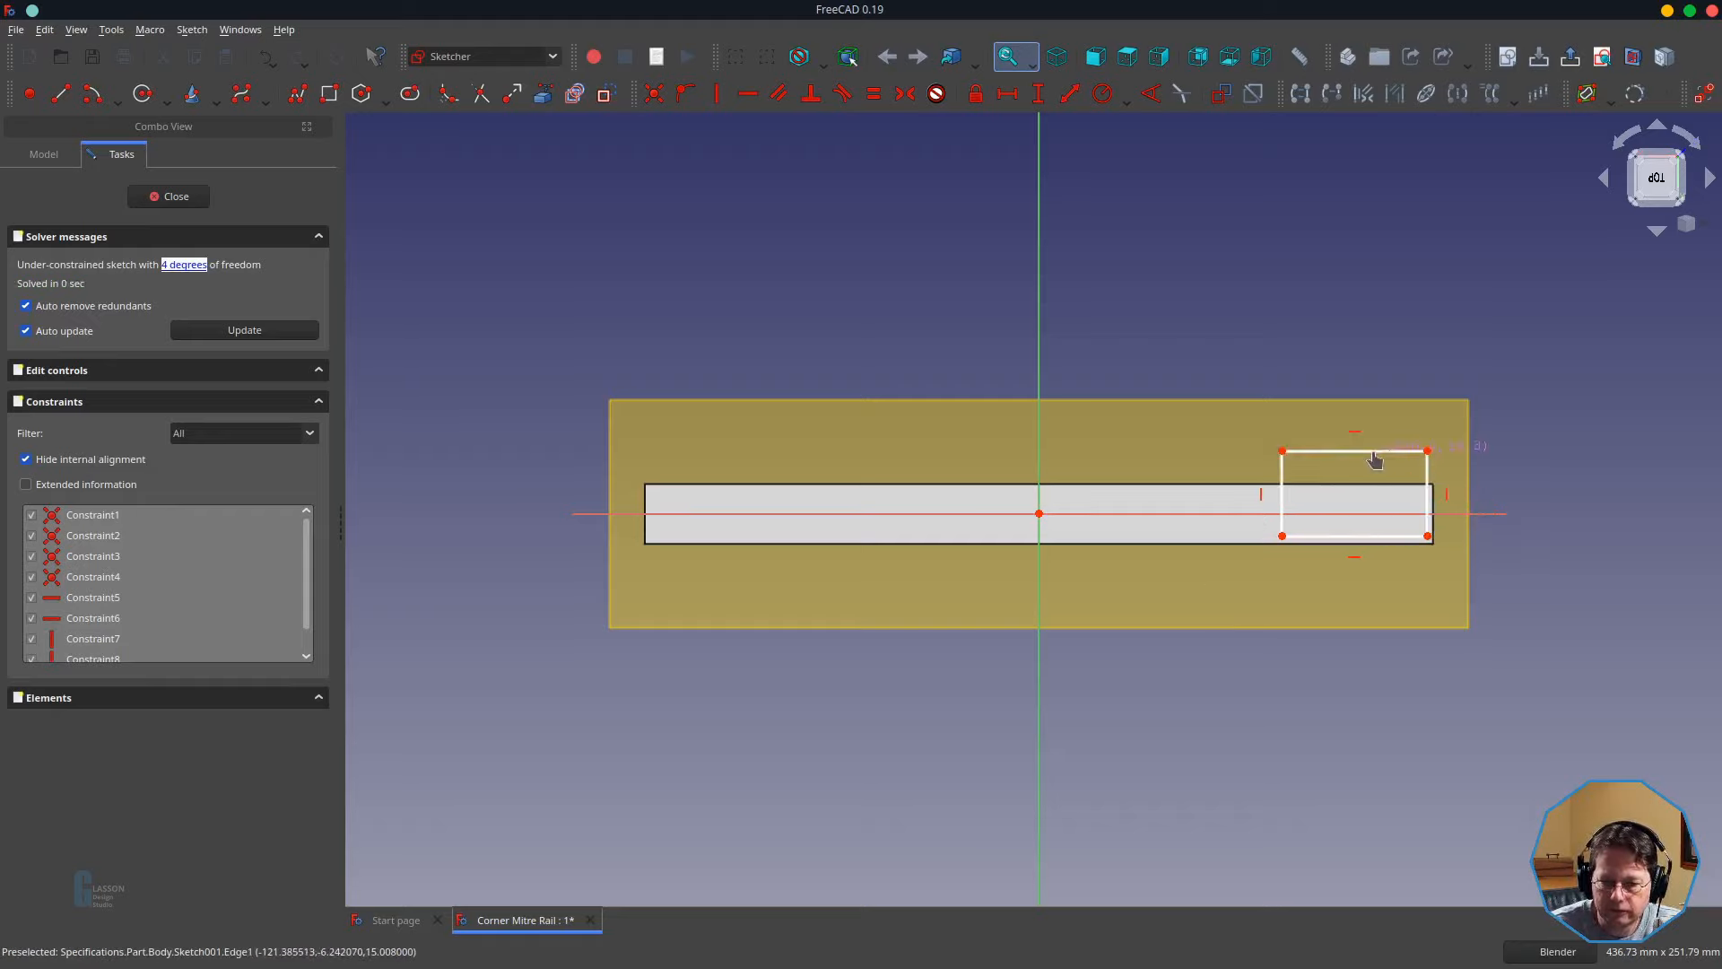
left_click_drag(1382, 535, 1382, 495)
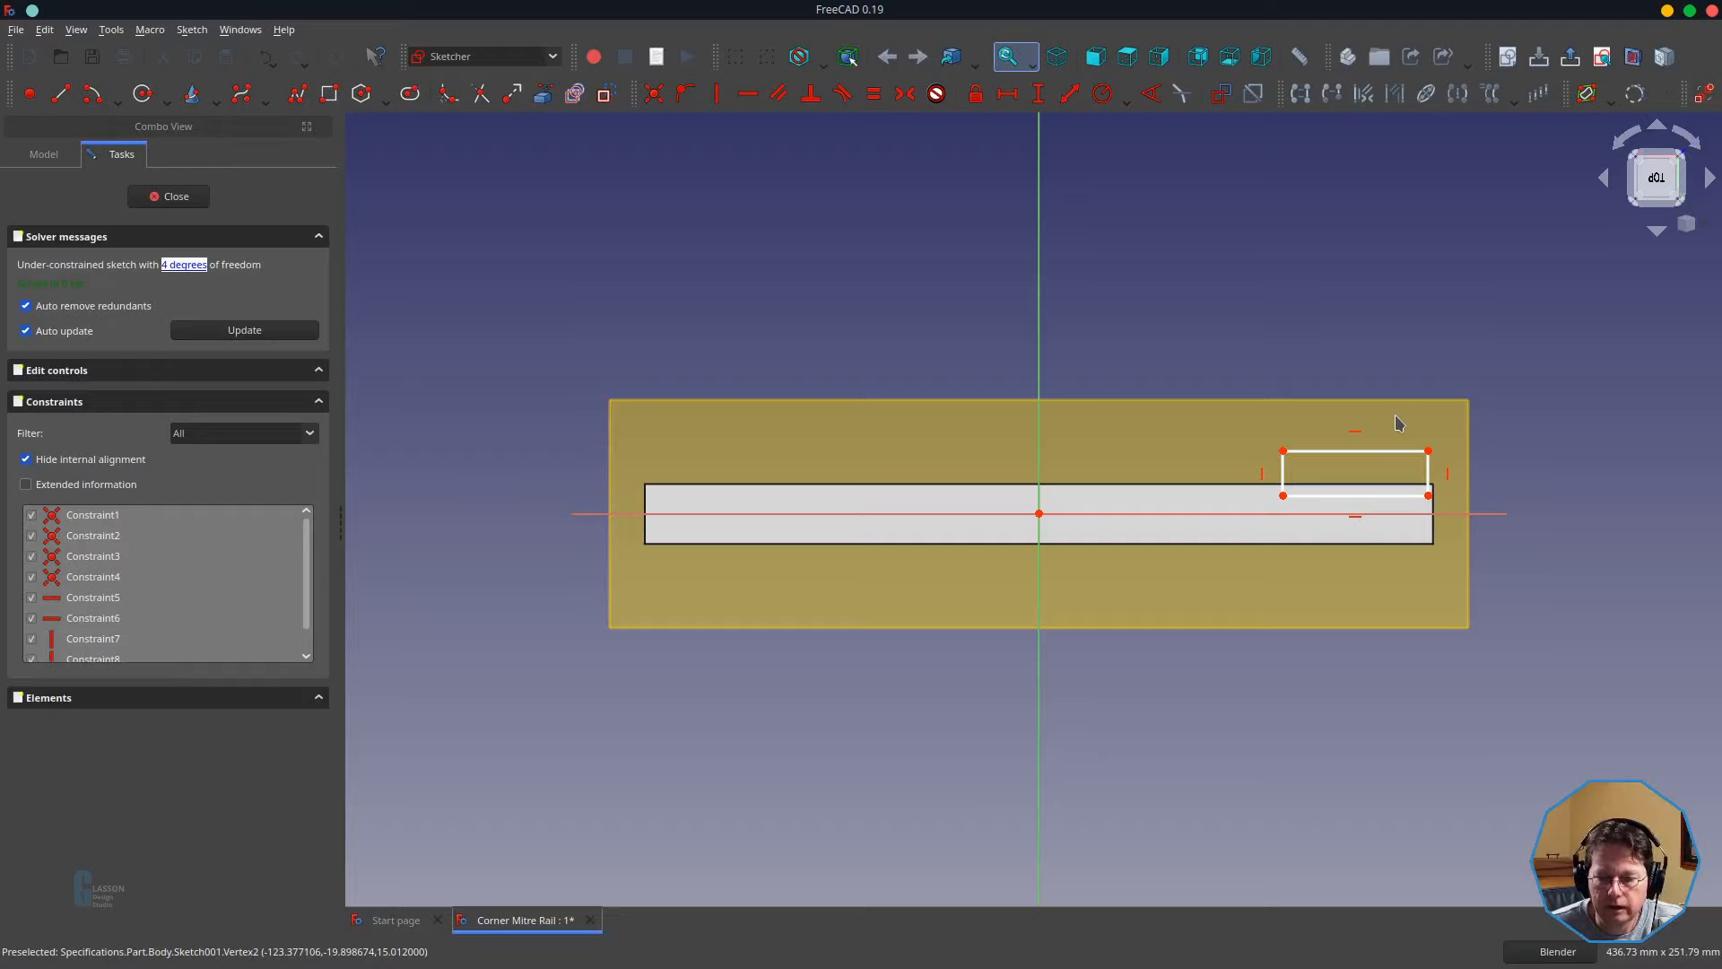
- Constrain the vertical distance from the origin to the rectangle's upper outer corner to Spreadsheet.s_railThickness/2 and place the dimension clear of the rail
left_click(1038, 513)
left_click(1428, 451)
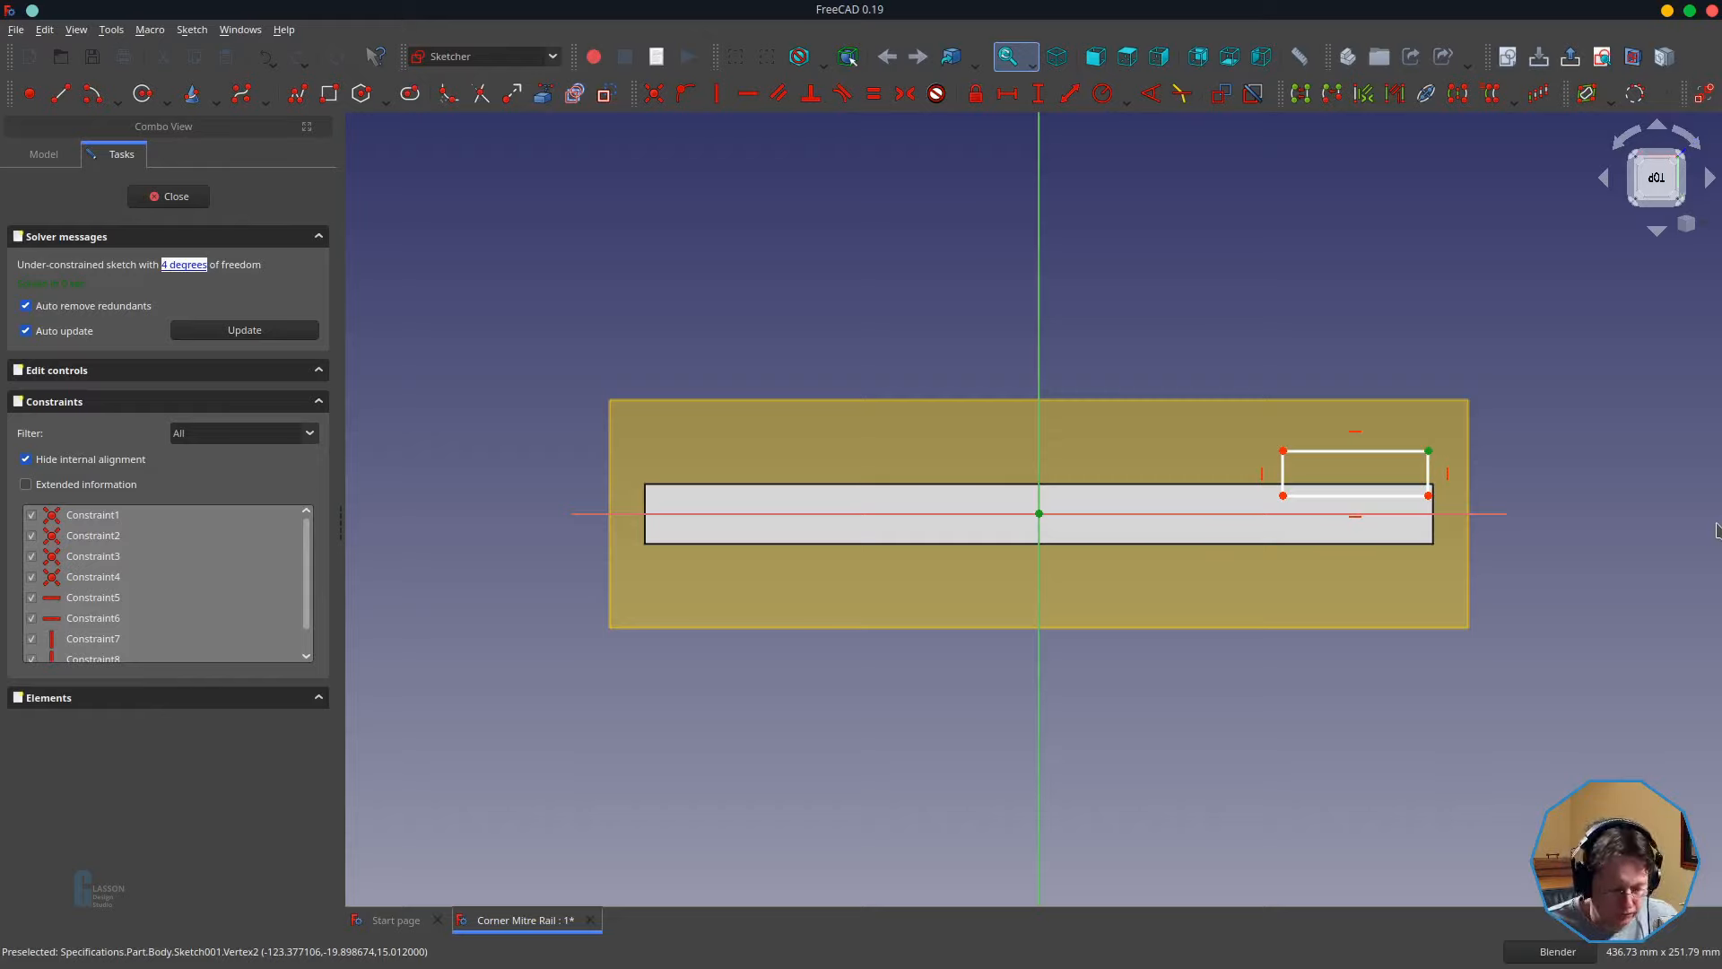
key("i")
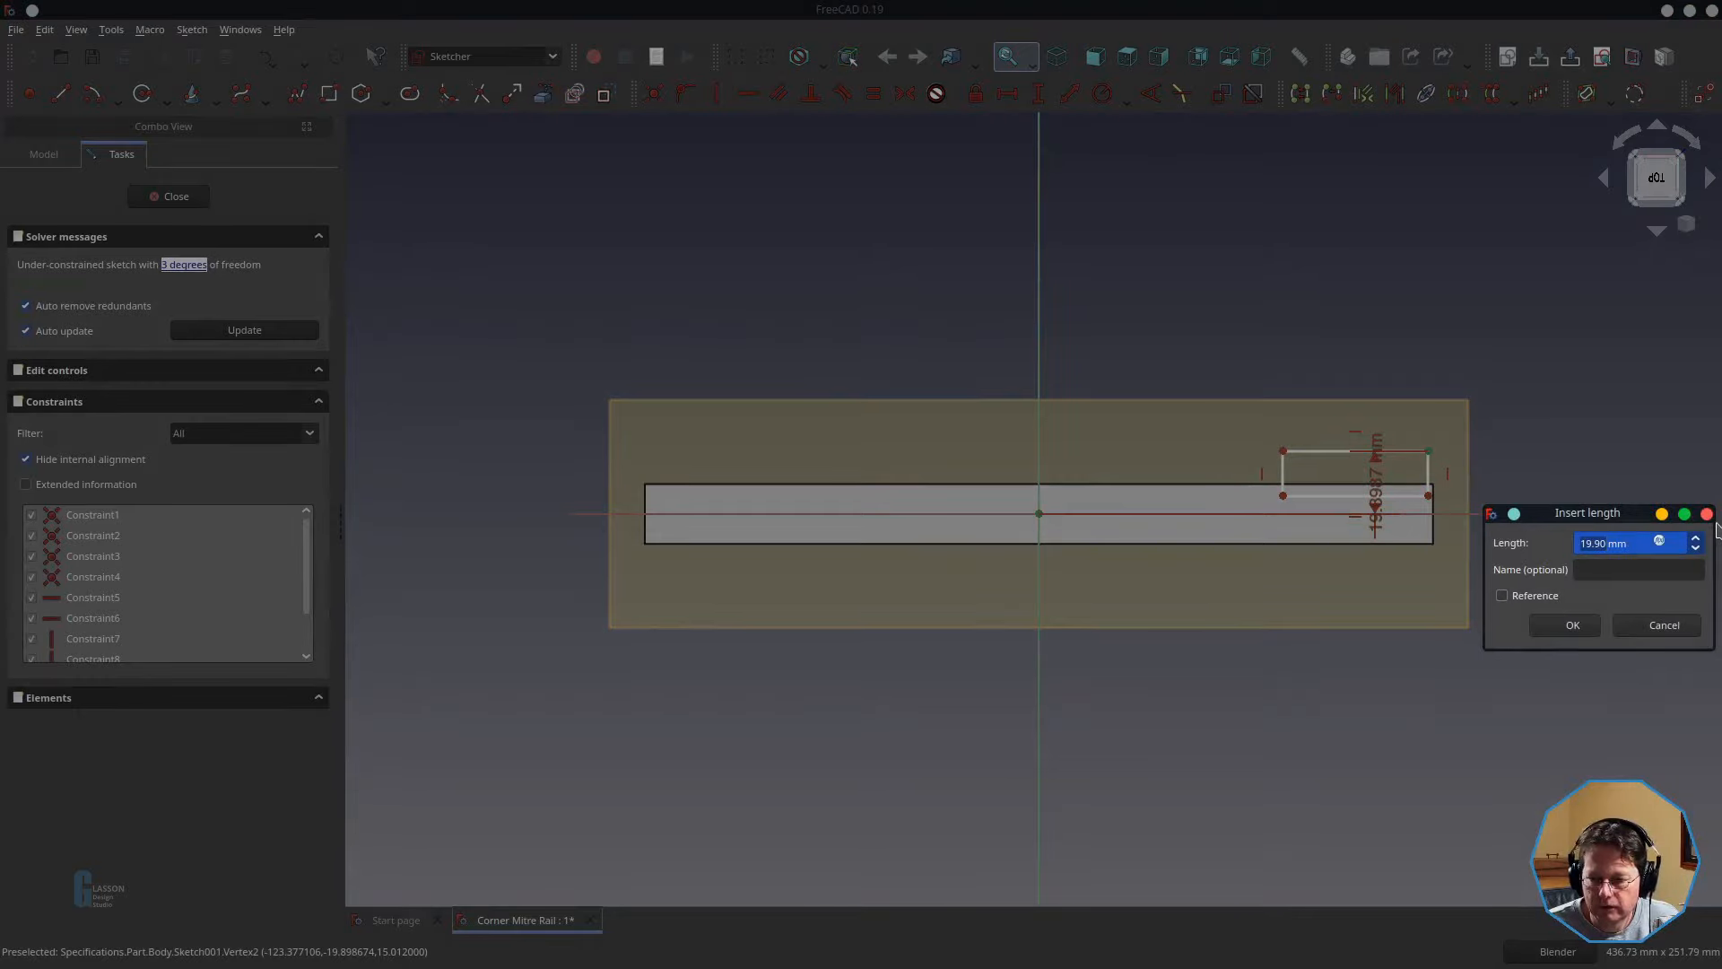
type("=Spreadsheet.")
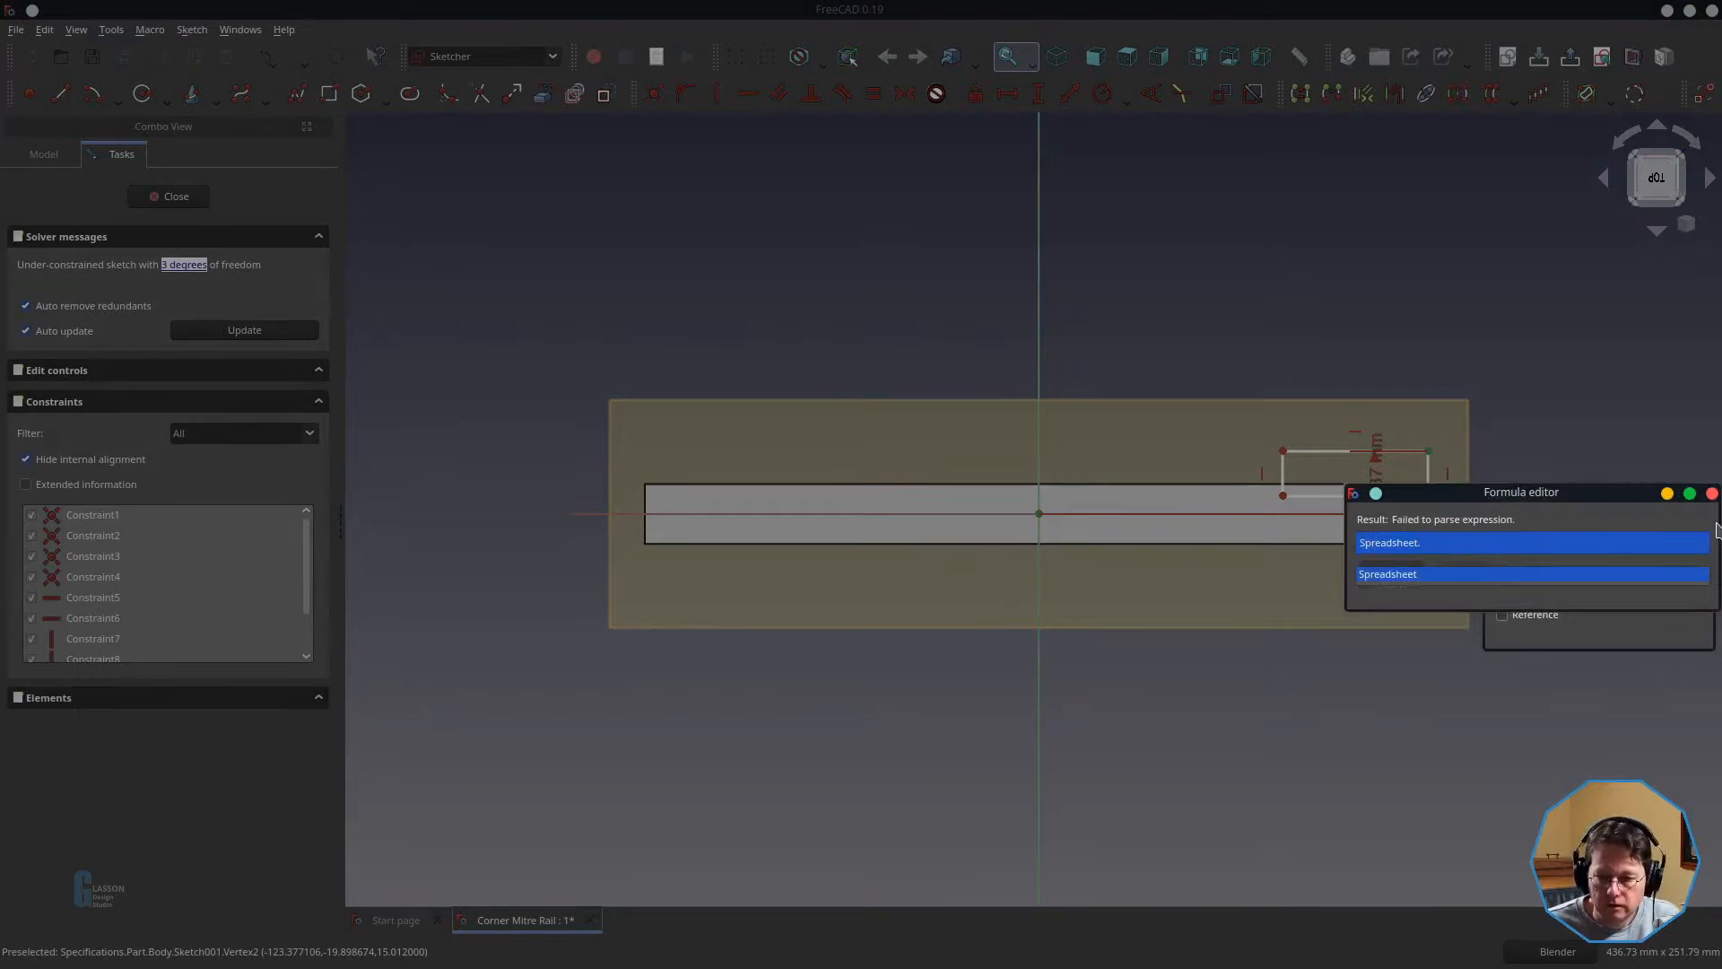
type("s_rail")
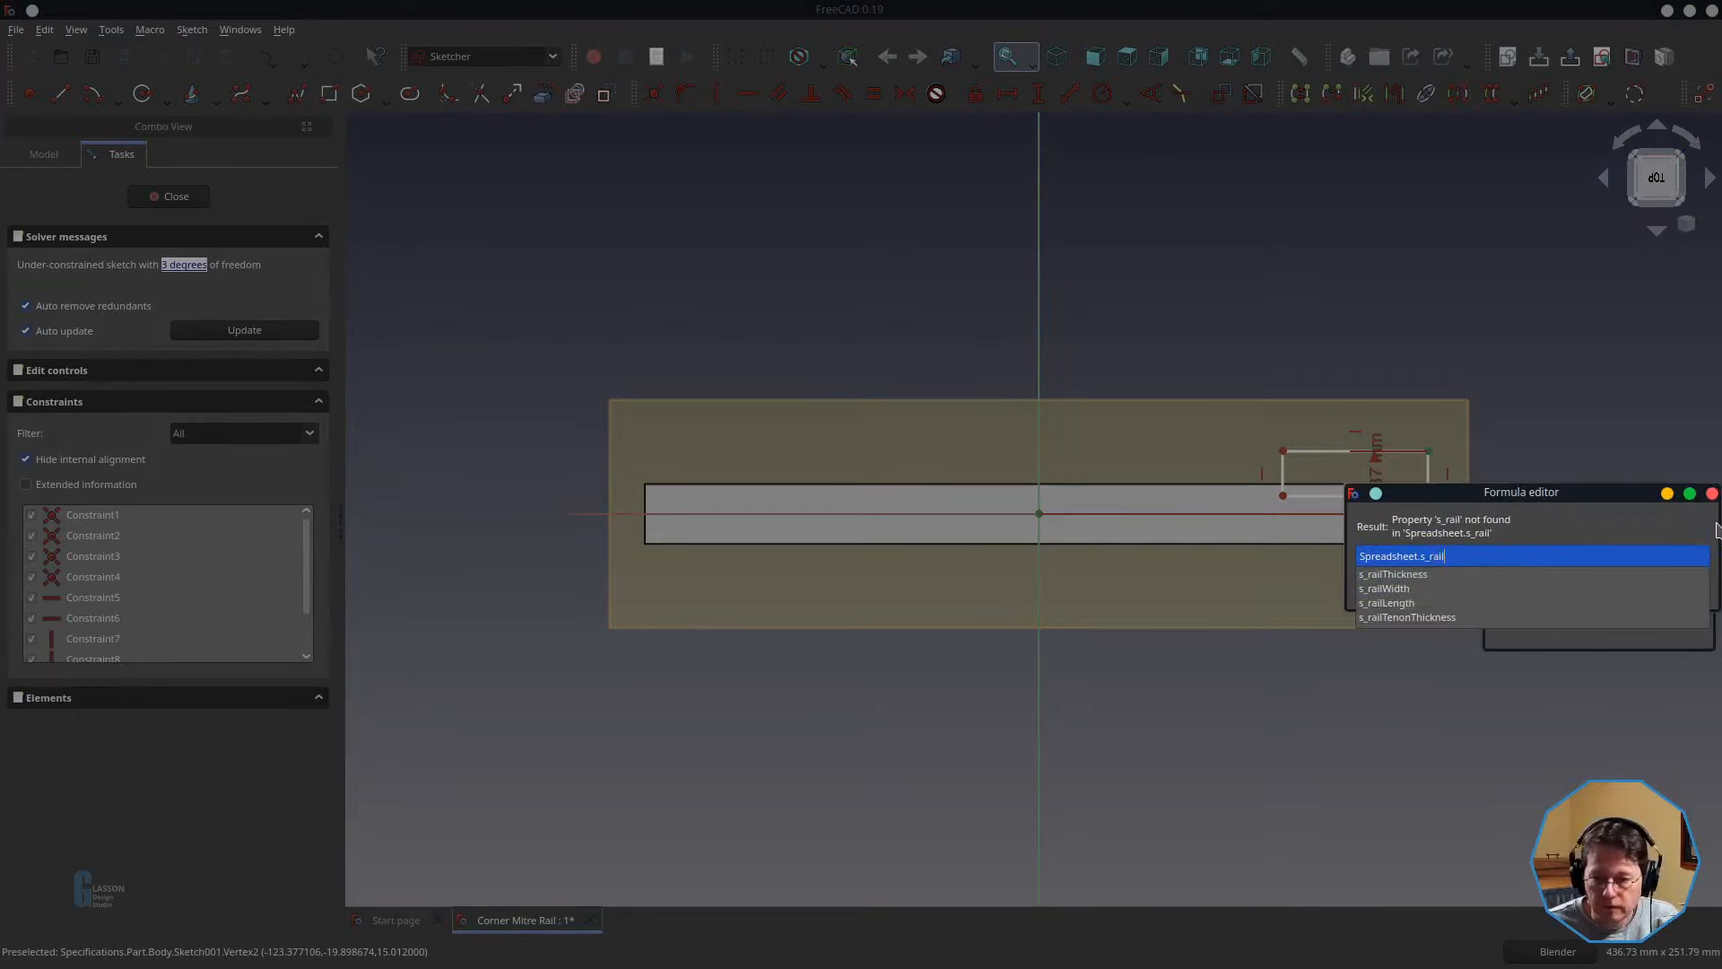
key("Down")
key("Down")
key("Up")
type("/2")
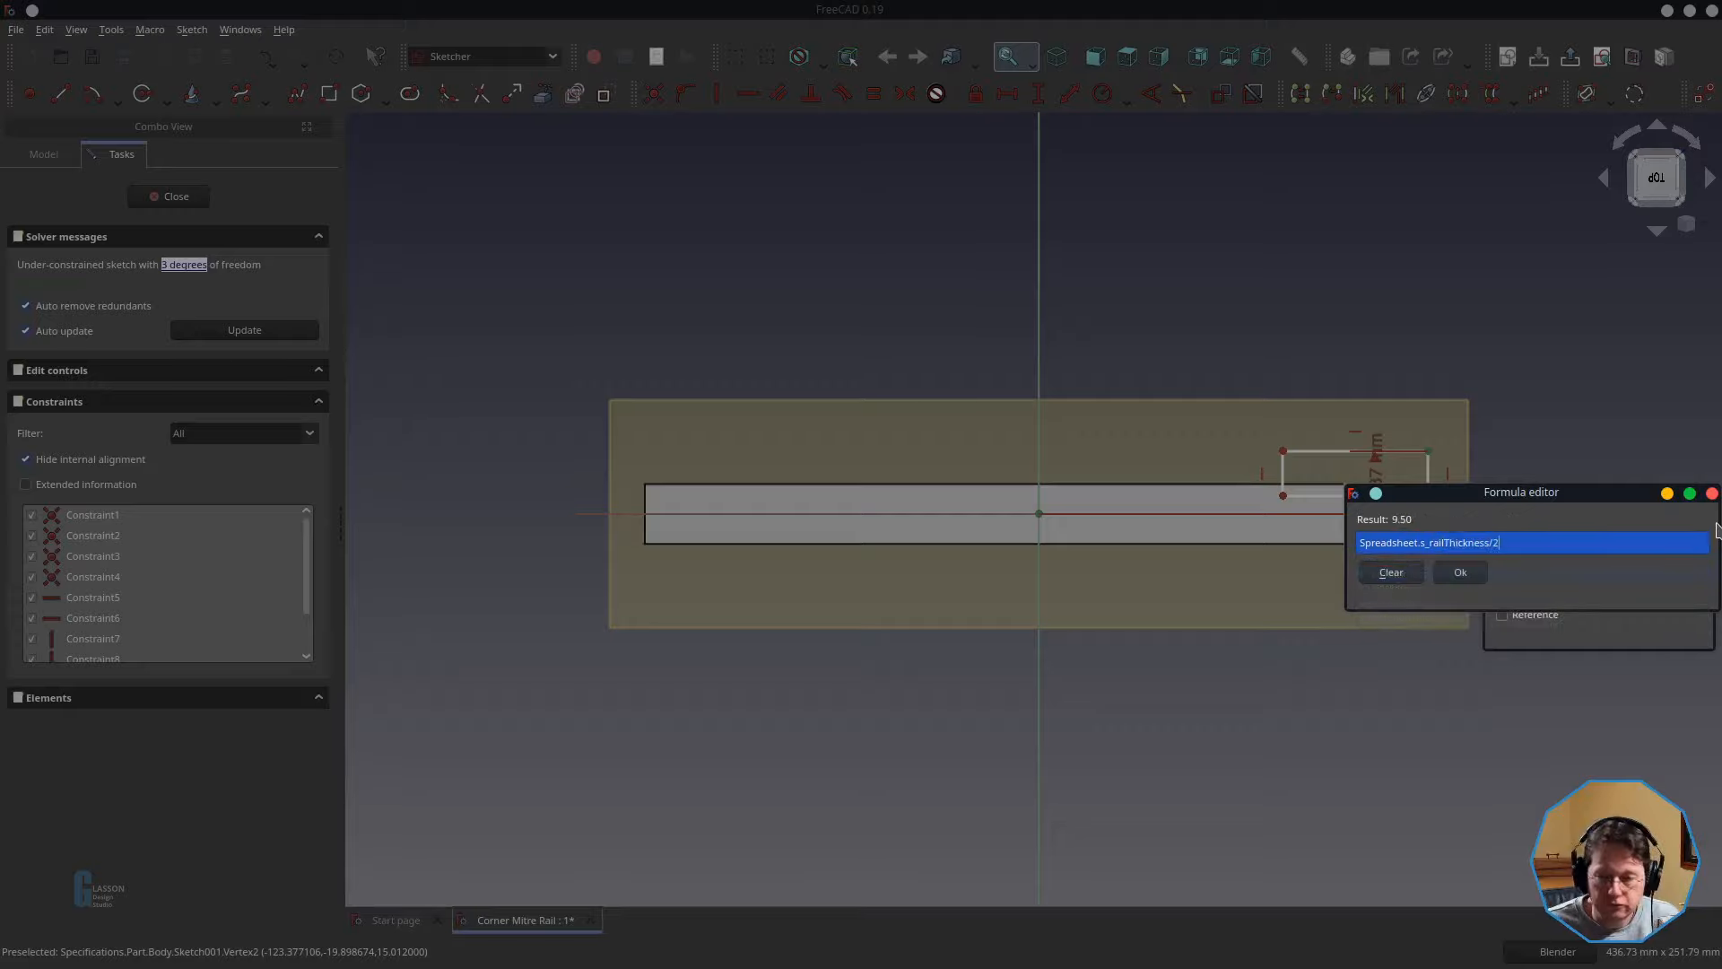
key("Return")
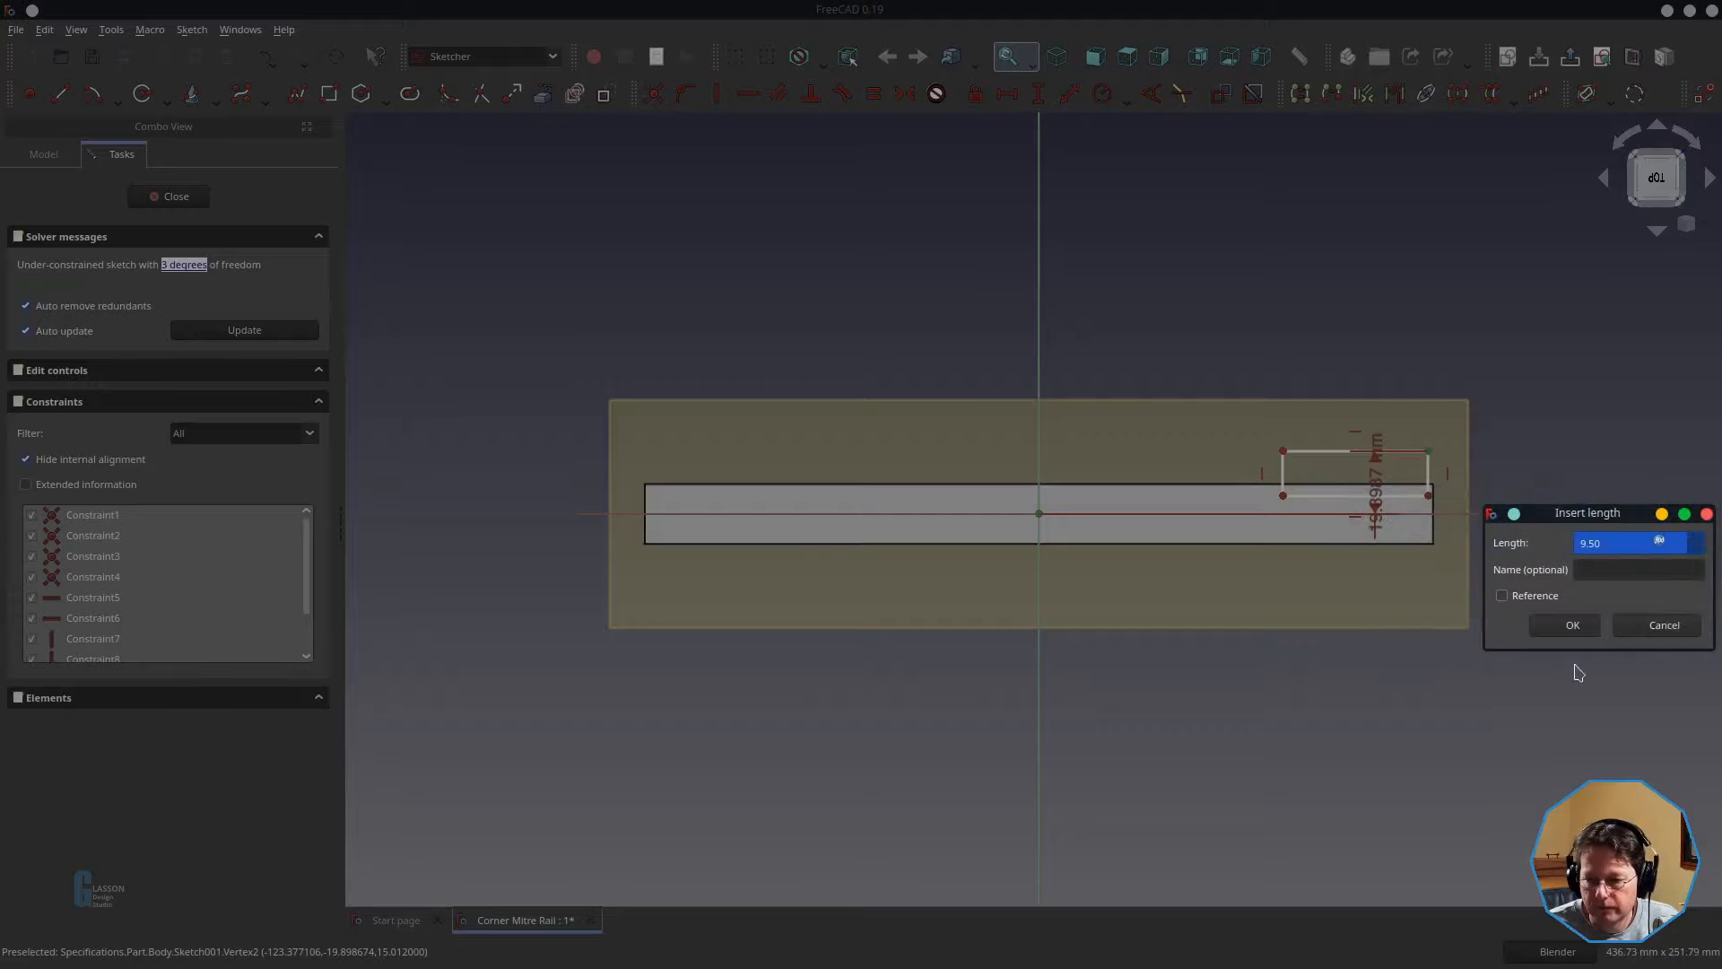
left_click(1573, 625)
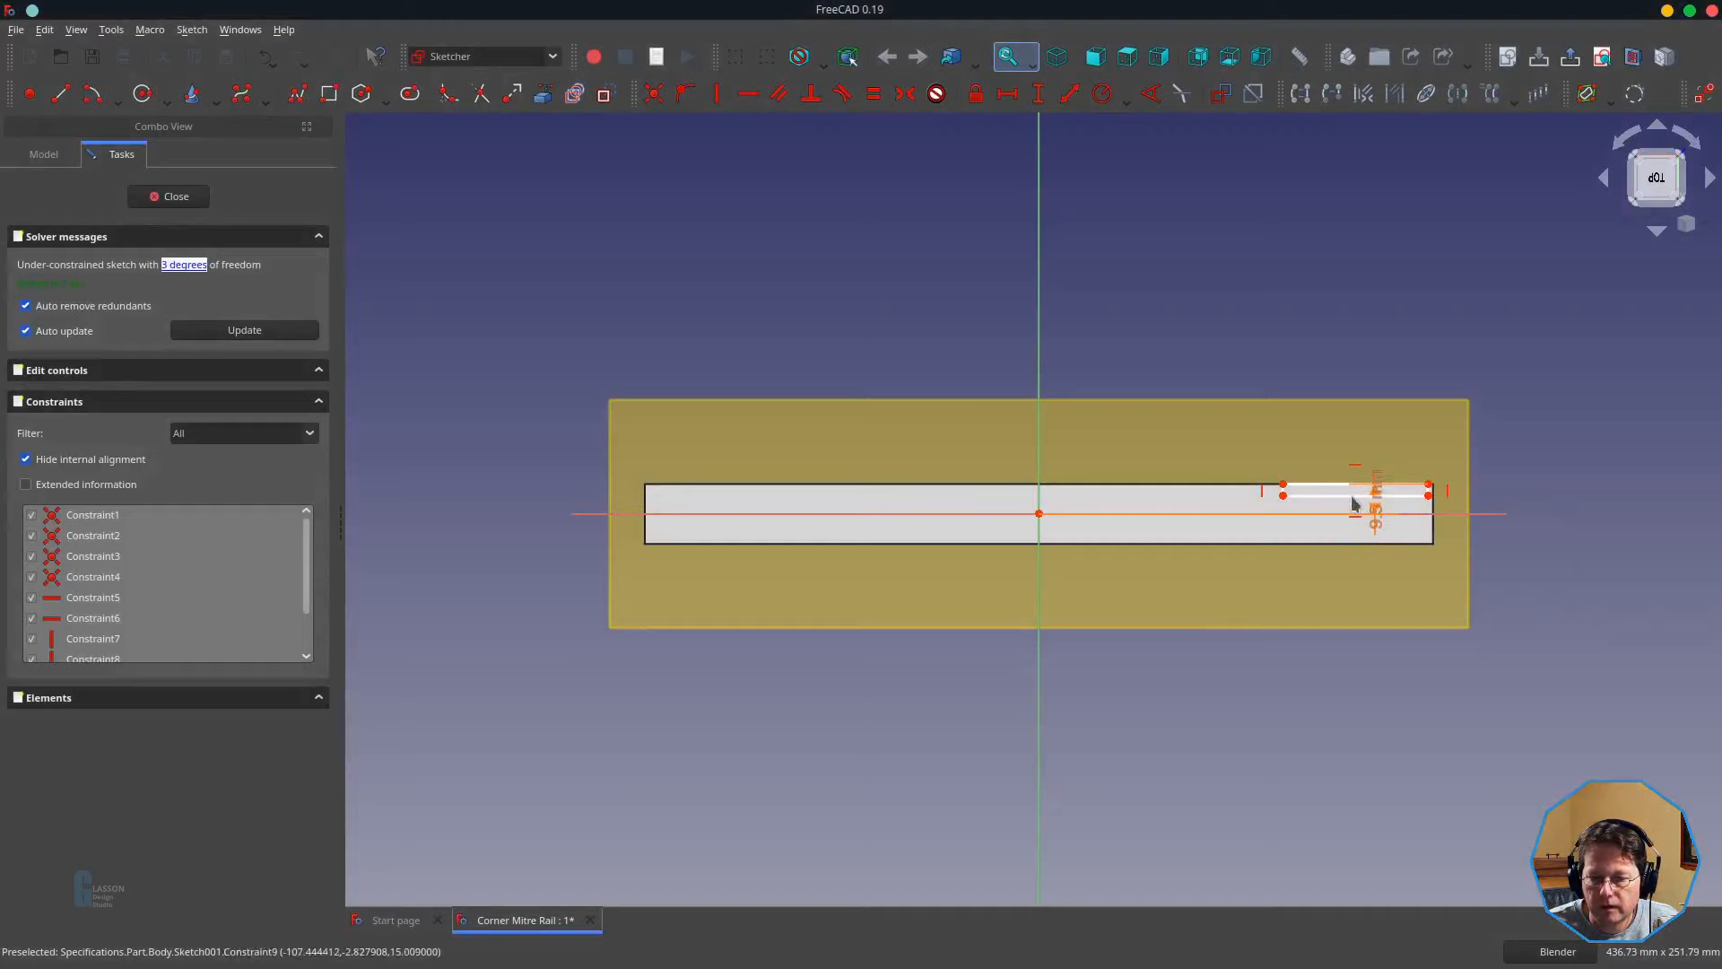
left_click_drag(1382, 494, 1515, 395)
- Constrain the horizontal length of the rectangle's top edge to the expression Spreadsheet.s_stileWidth
left_click(1392, 491)
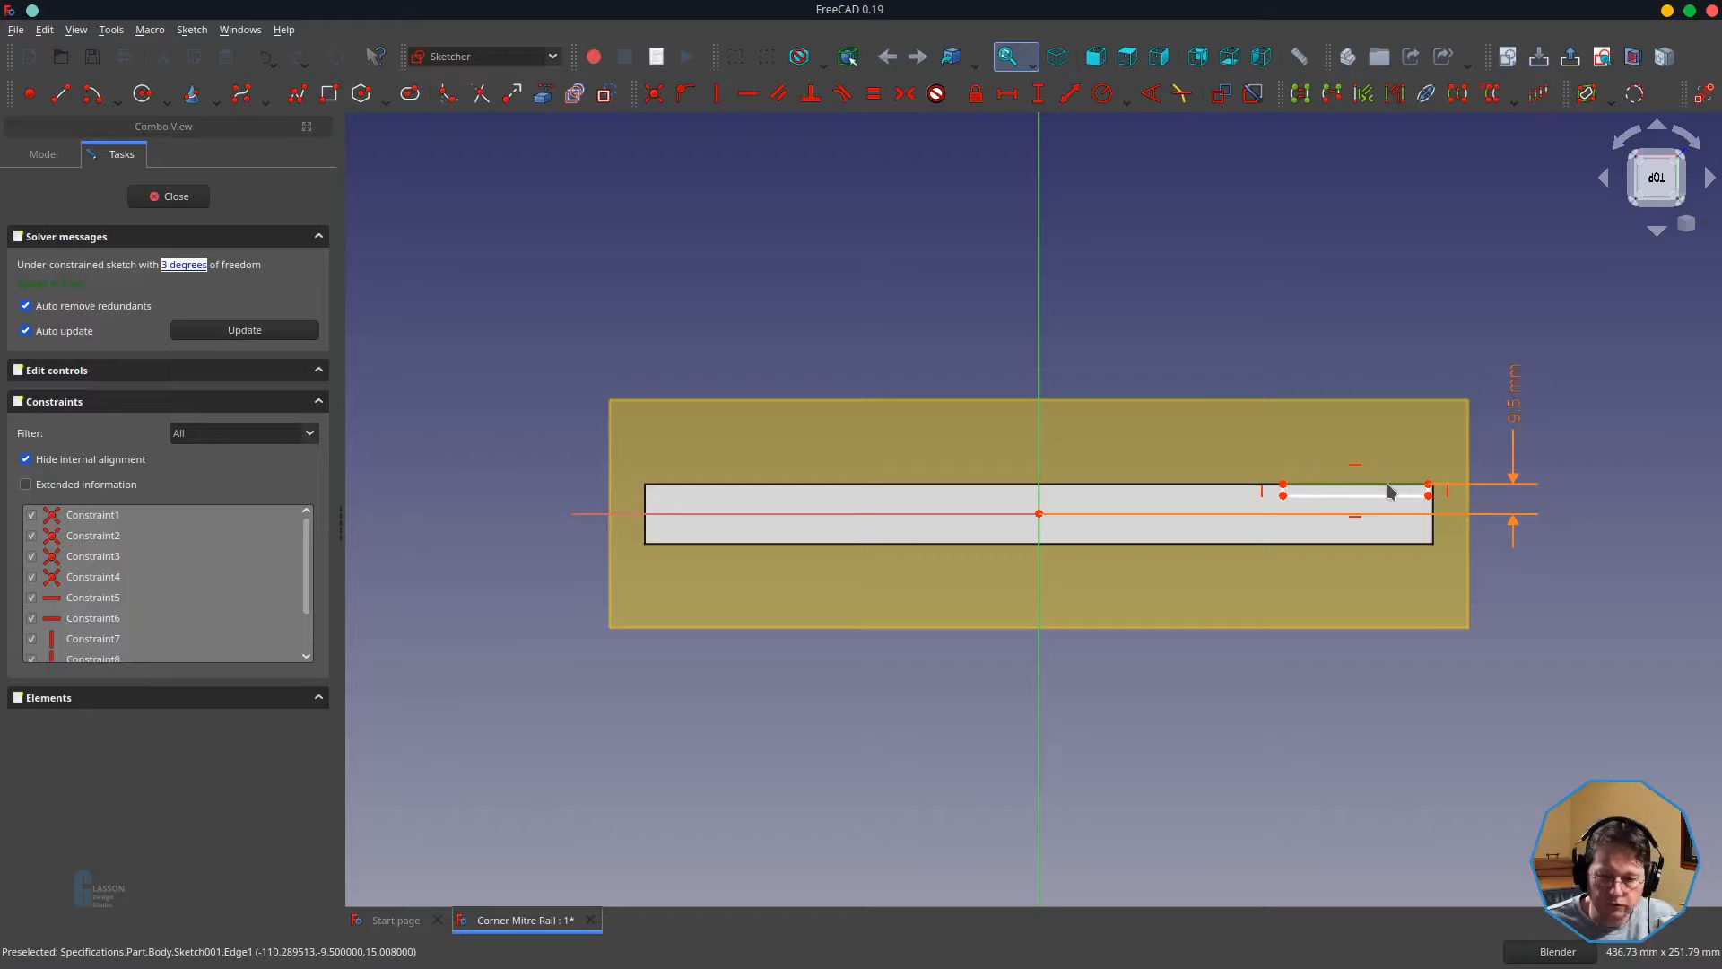
key("l")
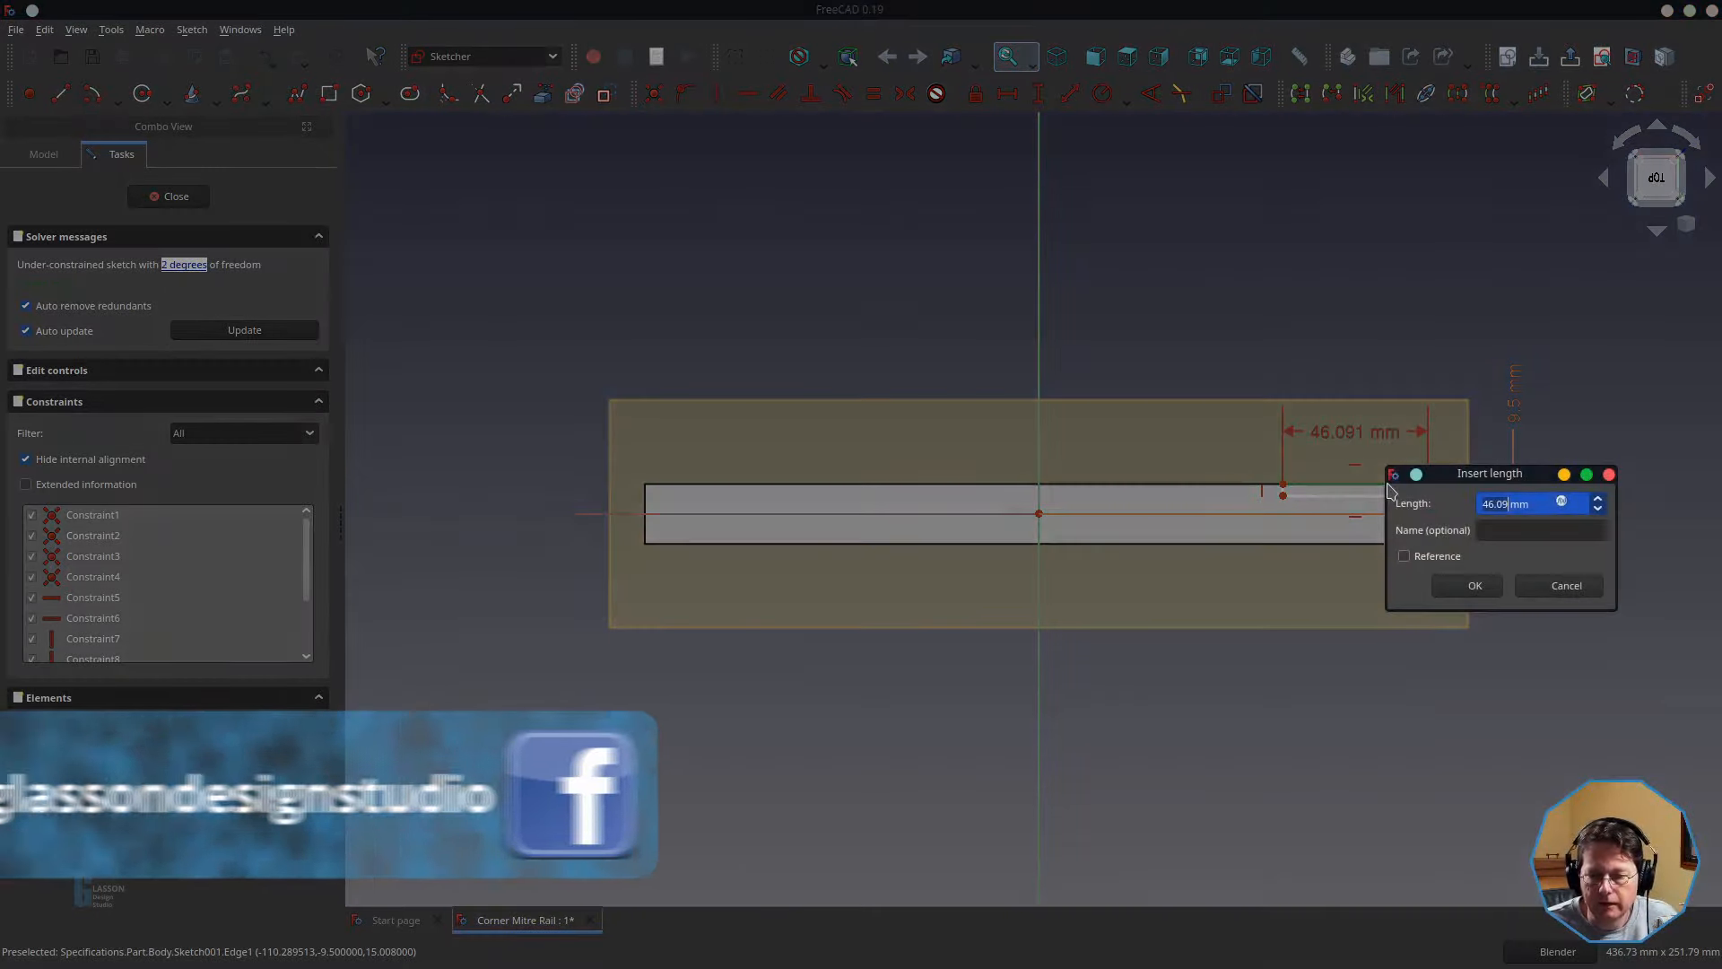
key("equal")
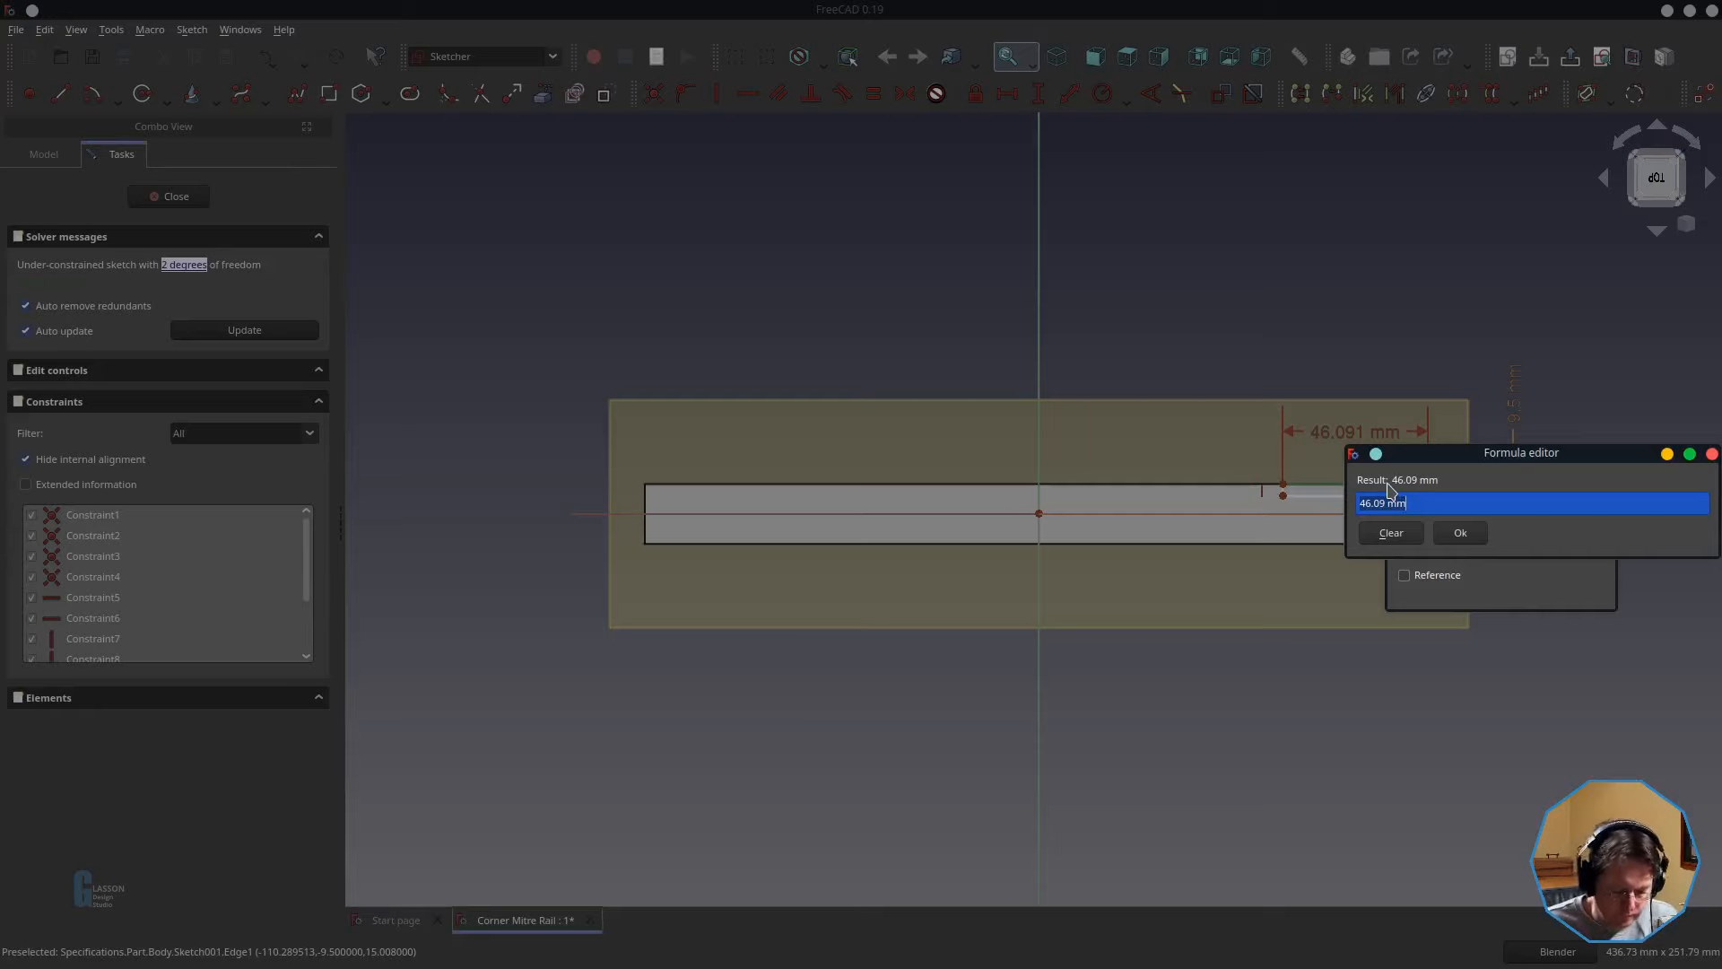
type("spr")
key("Down")
key("Return")
type("s_")
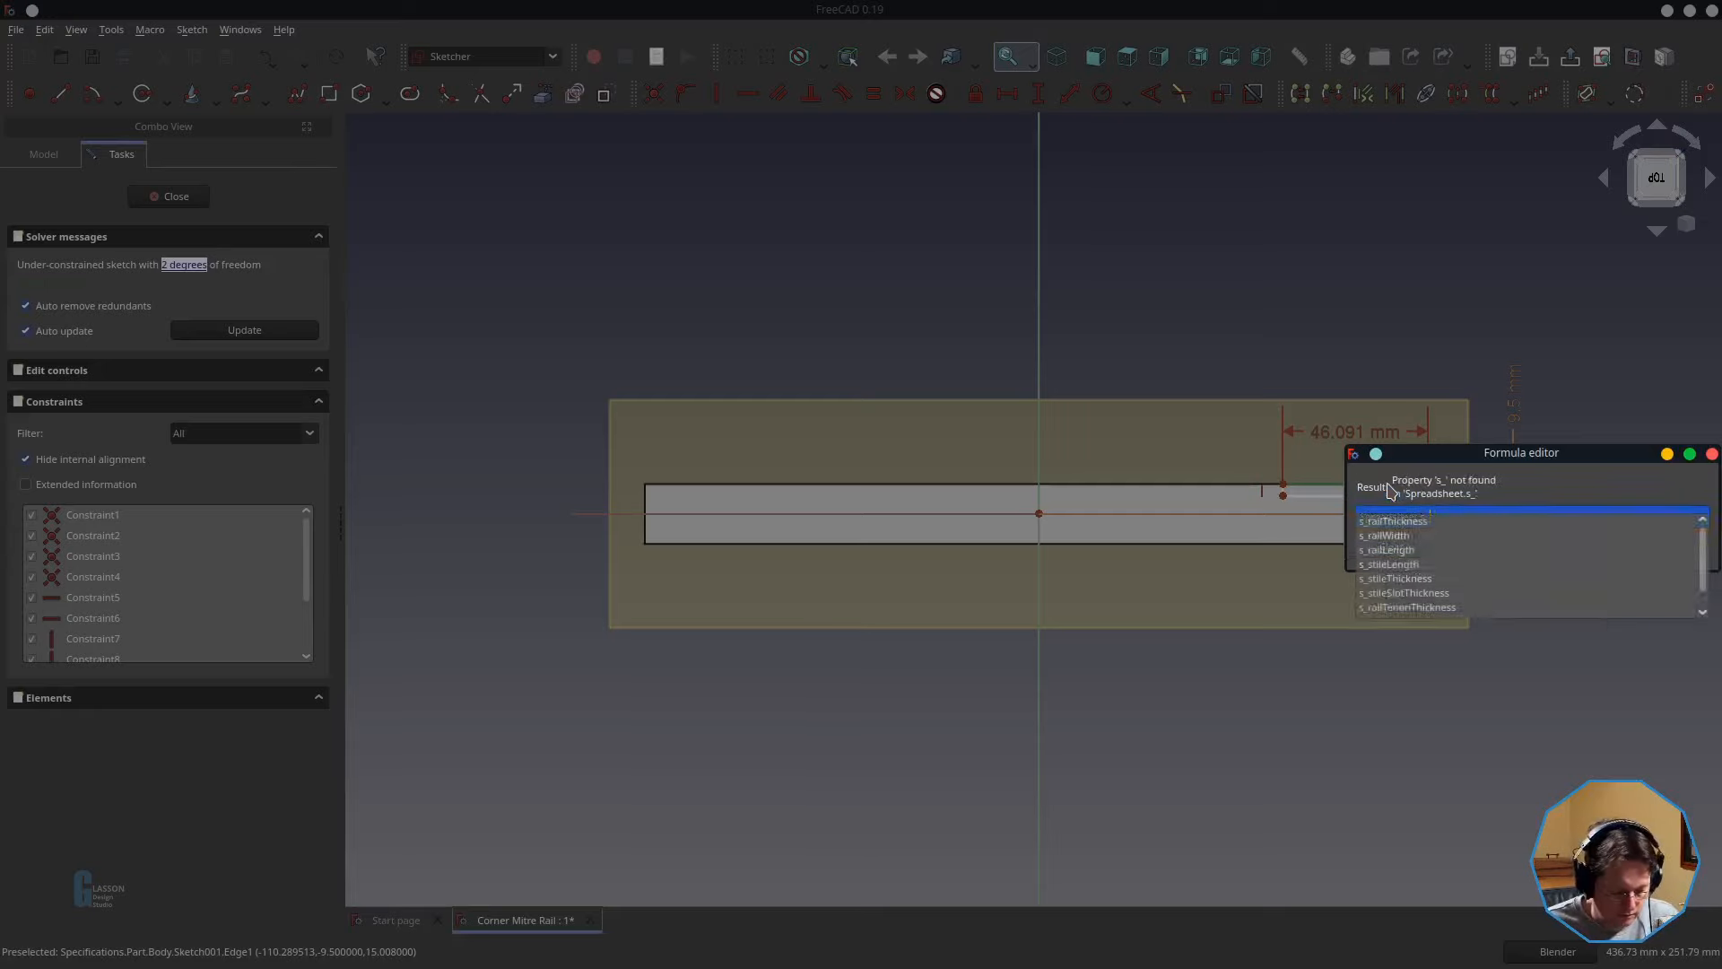
type("stile")
key("Down")
key("Down")
key("Down")
key("Down")
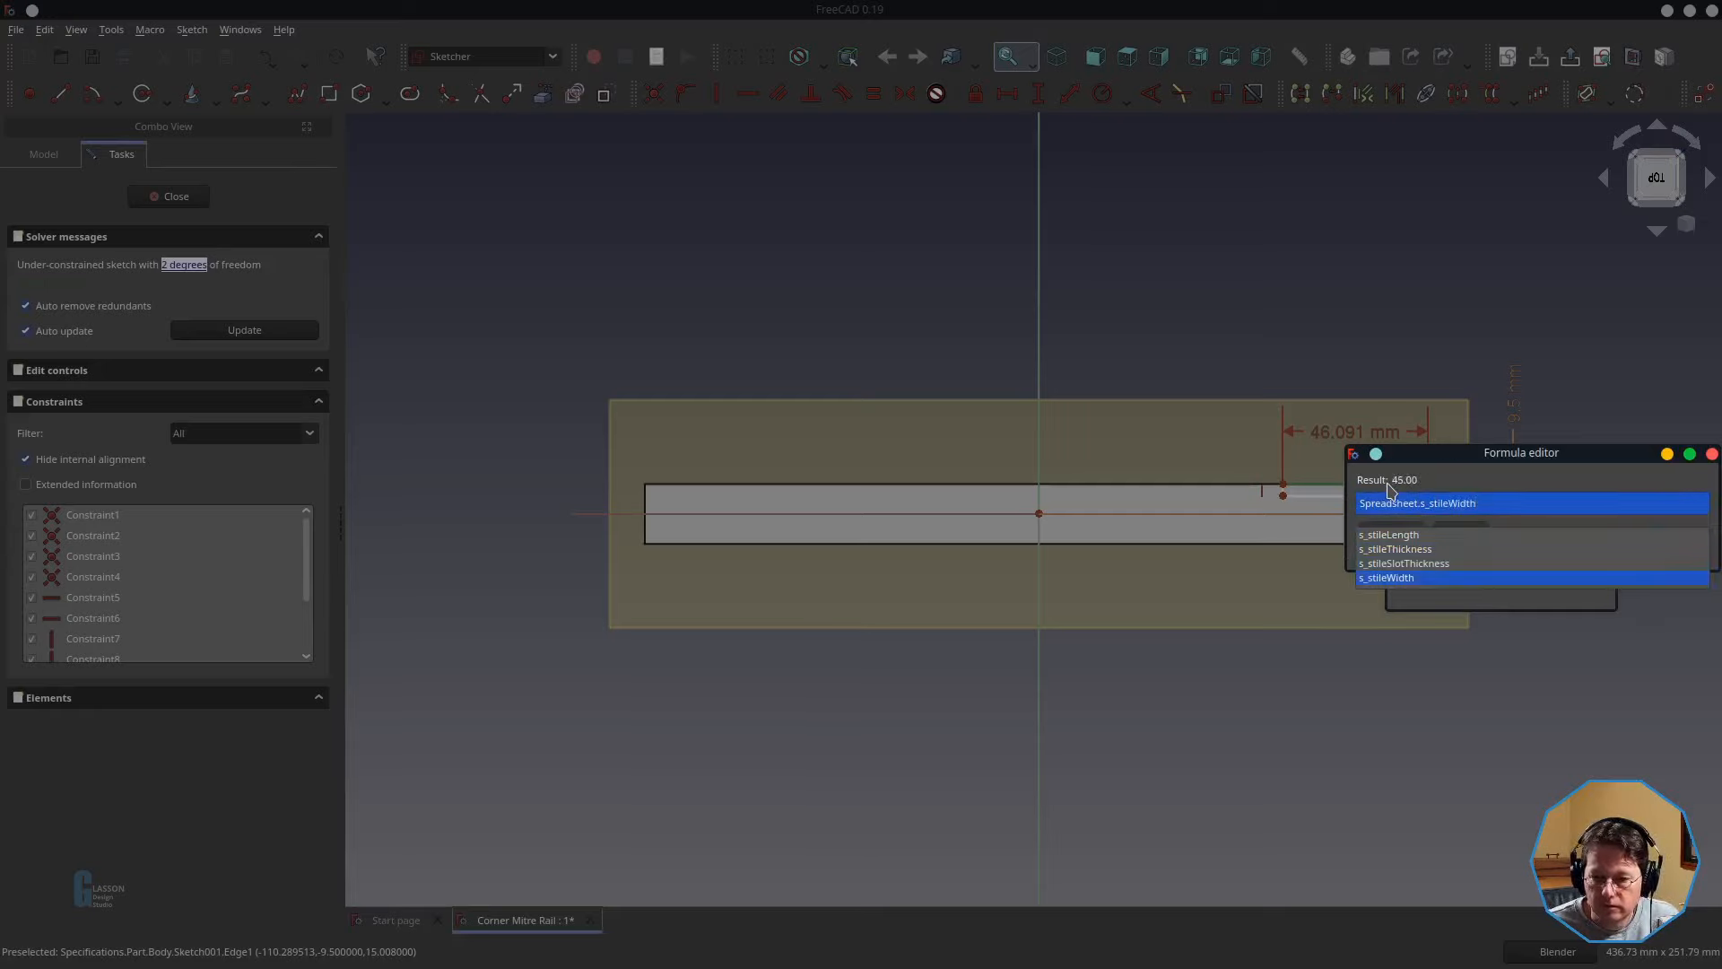
key("Return")
key("Return")
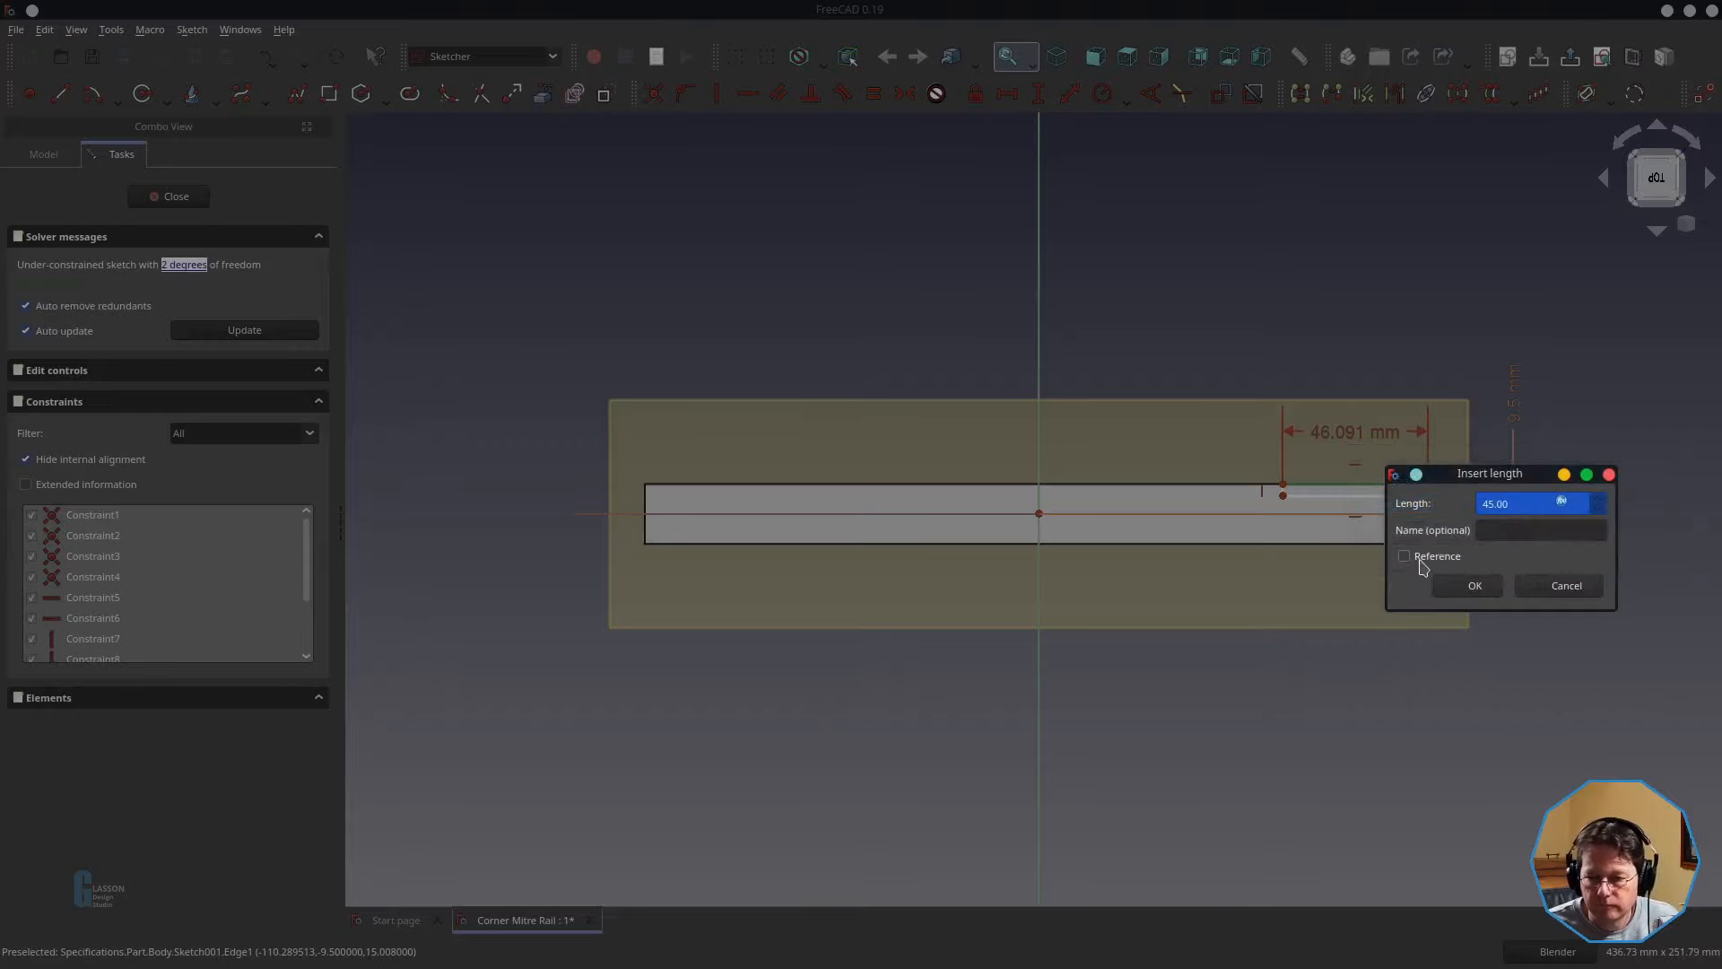
left_click(1462, 585)
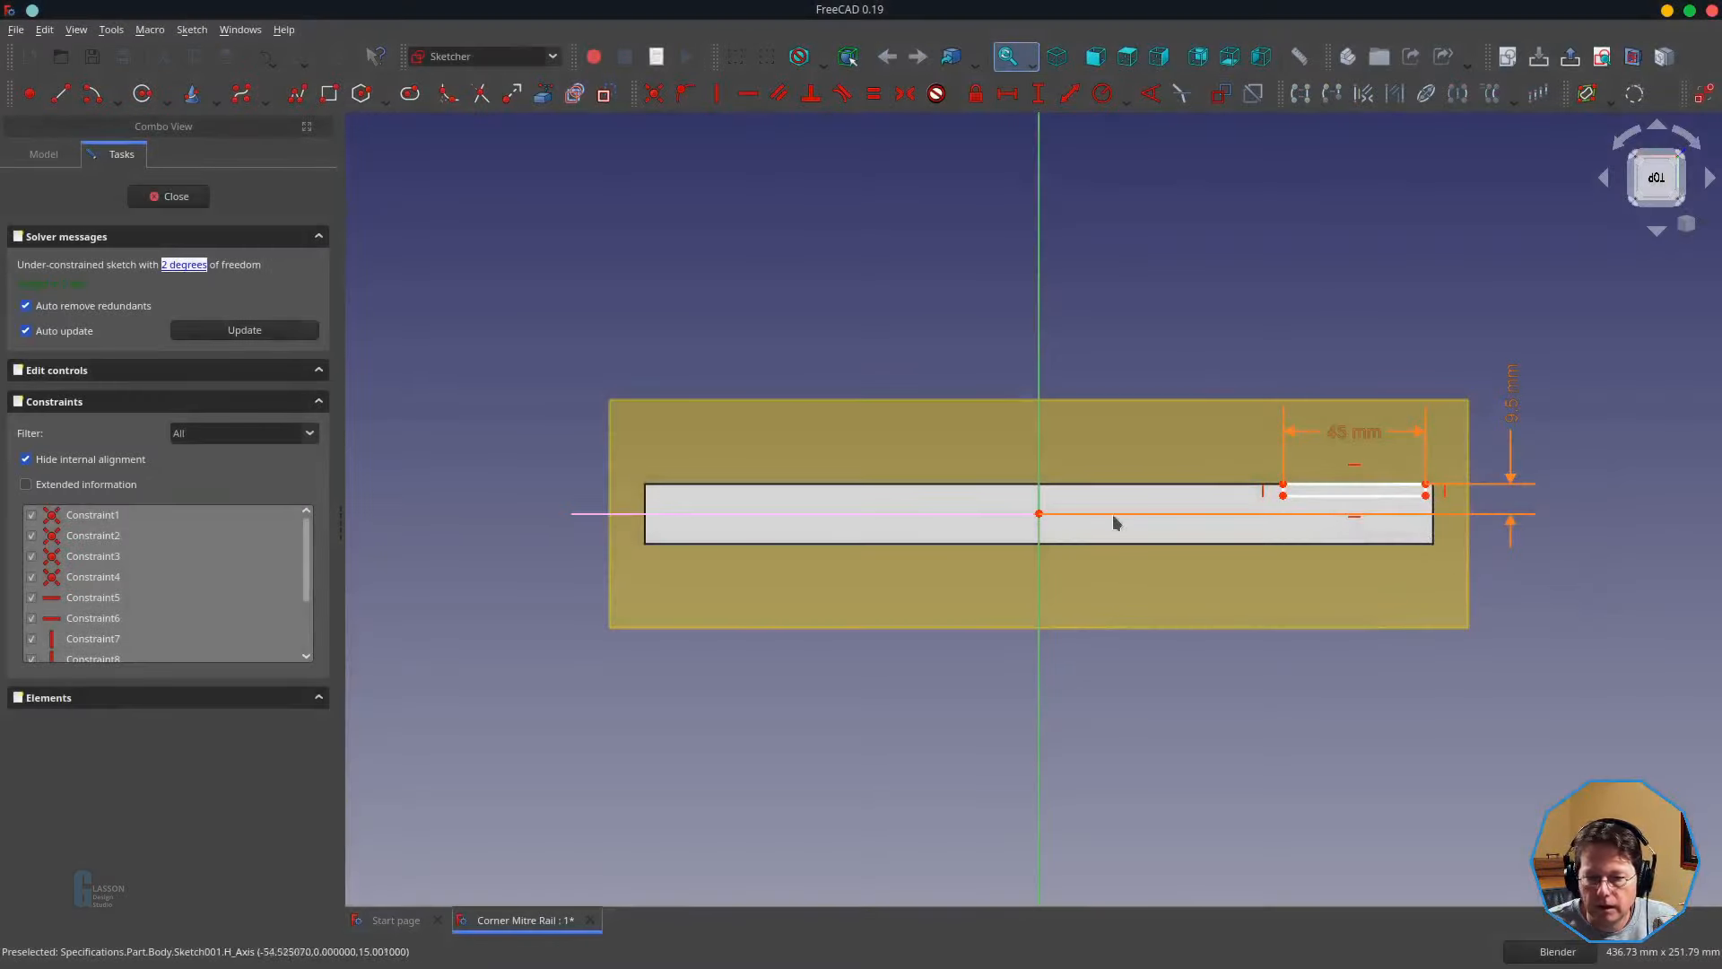
- Constrain the horizontal distance from the origin to the rectangle's upper outer corner to Spreadsheet.s_railLength/2 and place the dimension above the length dimension
scroll(1462, 493, "up", 1)
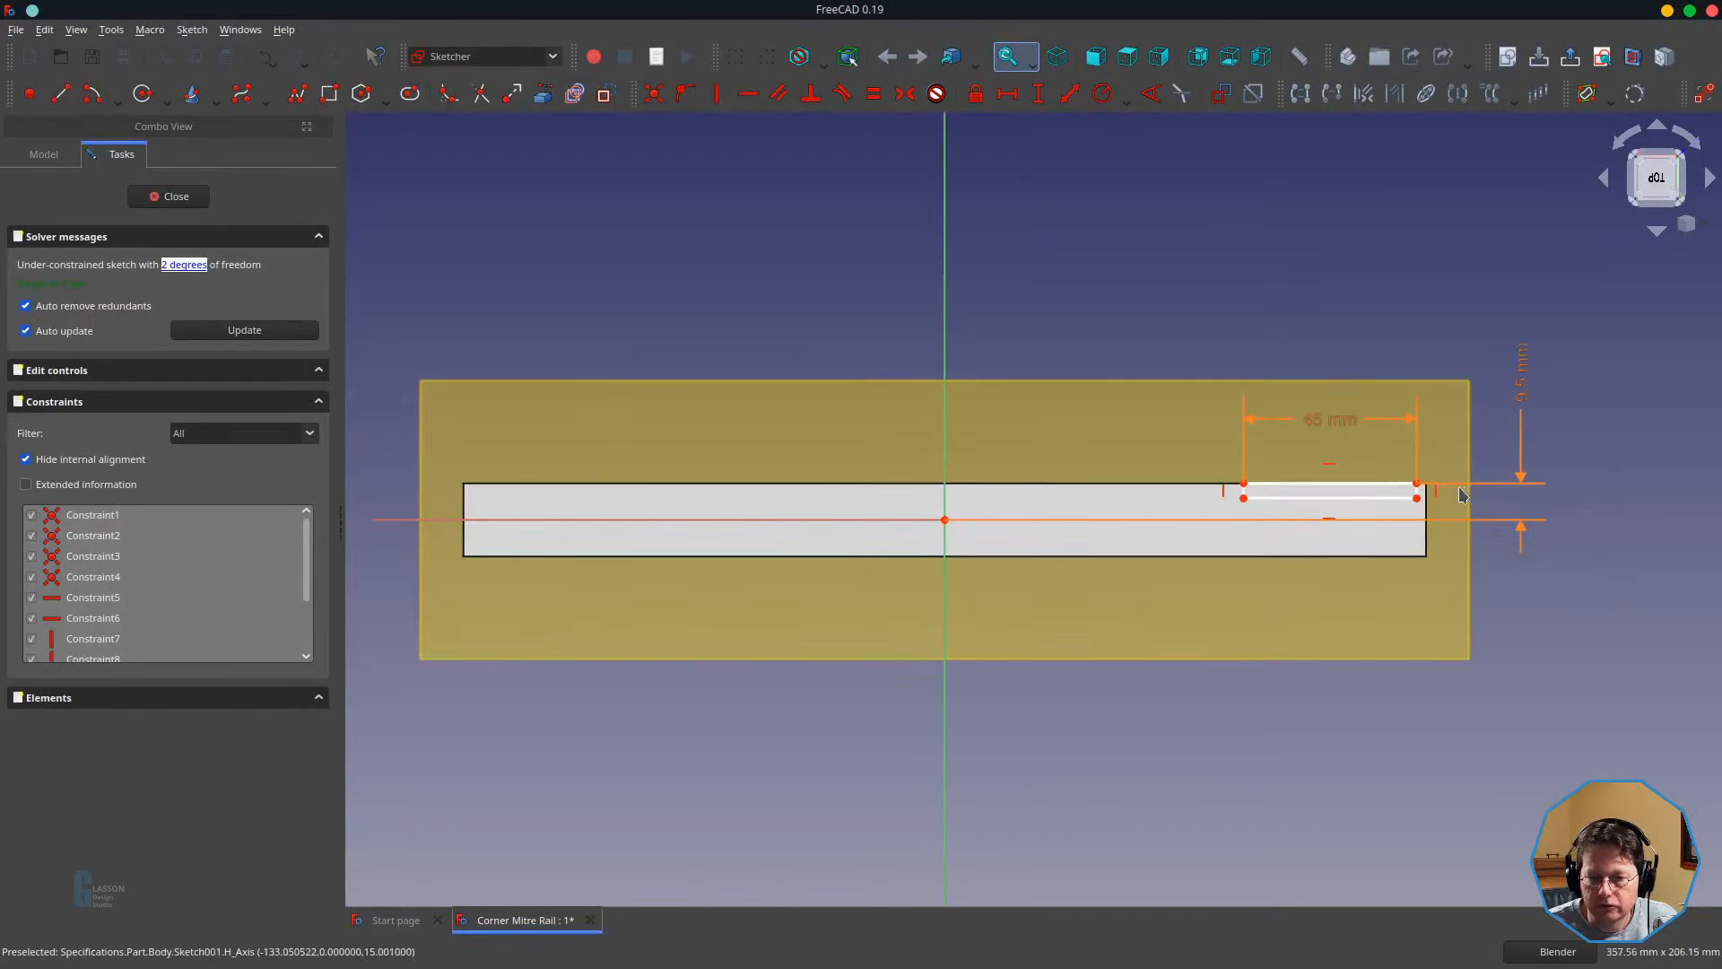
left_click_drag(1410, 493, 1349, 492)
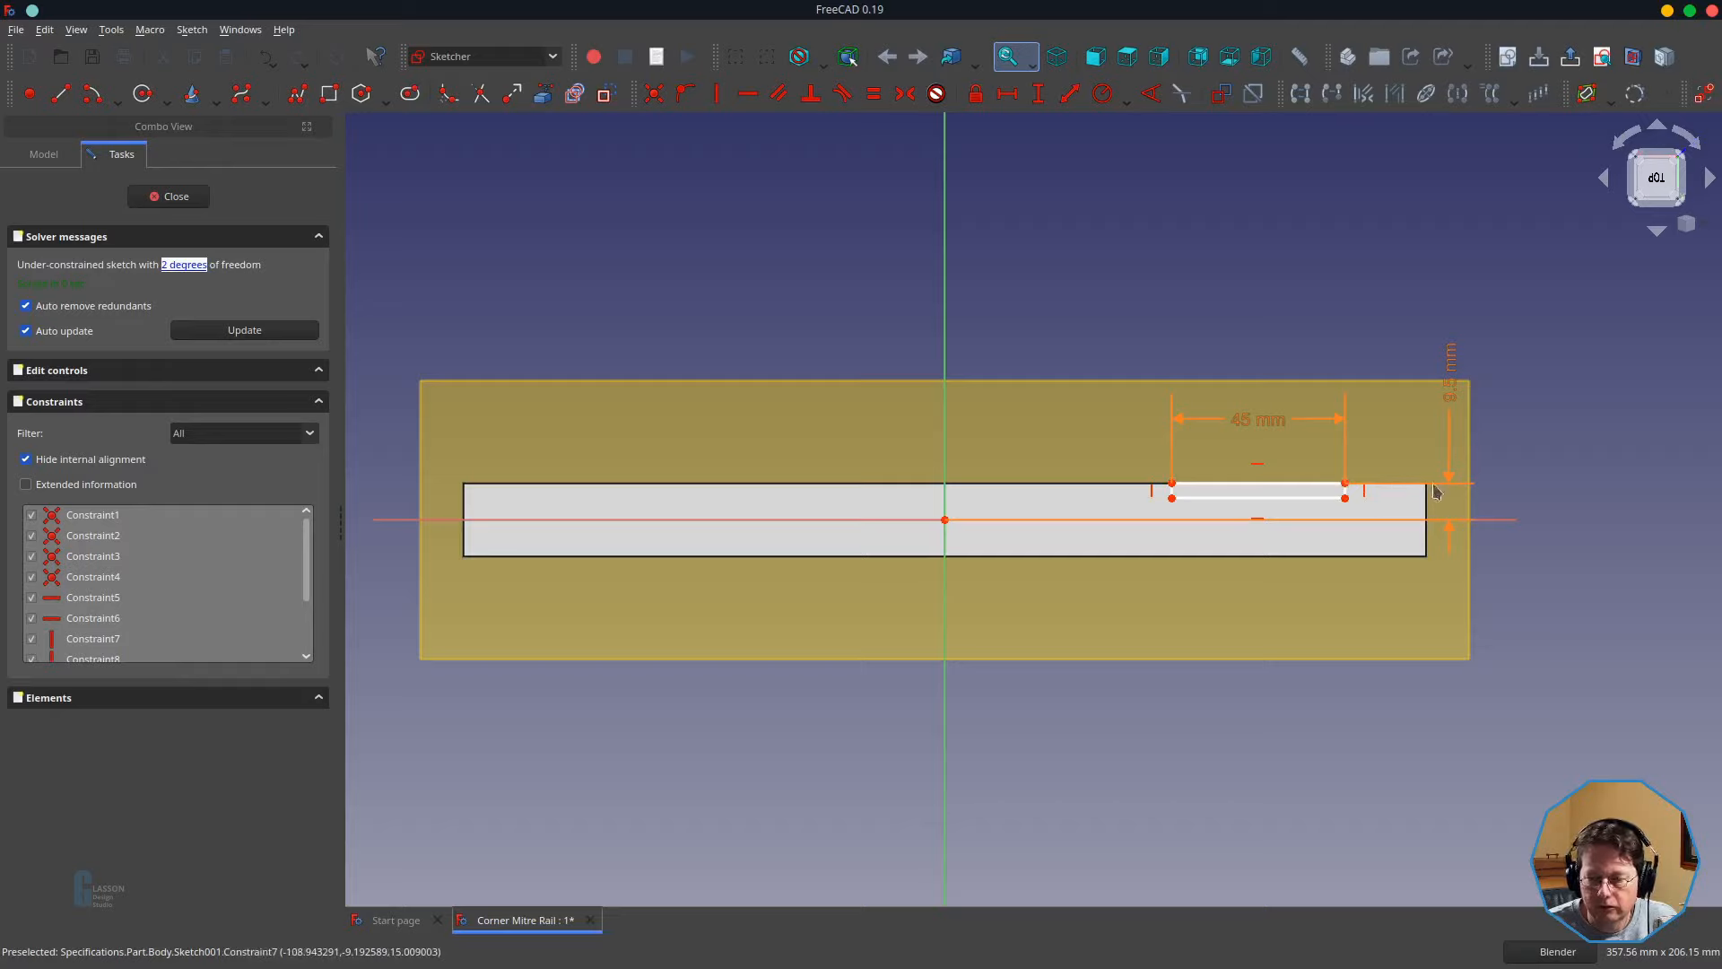
left_click(946, 521)
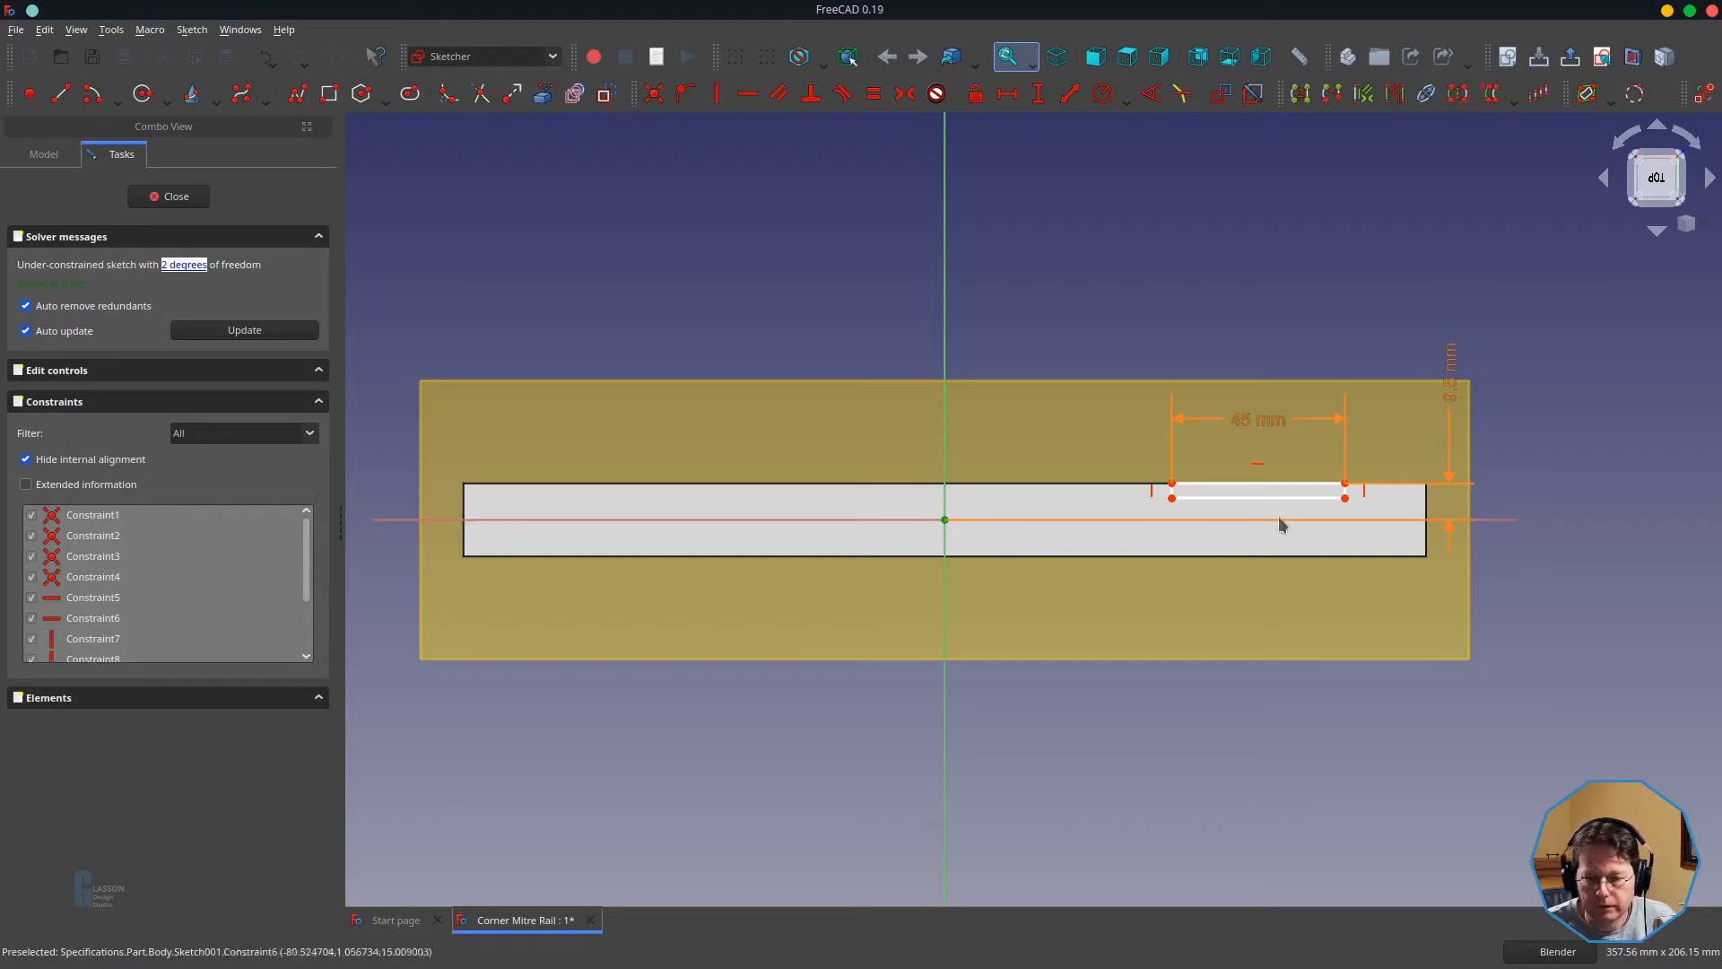
left_click(1346, 484)
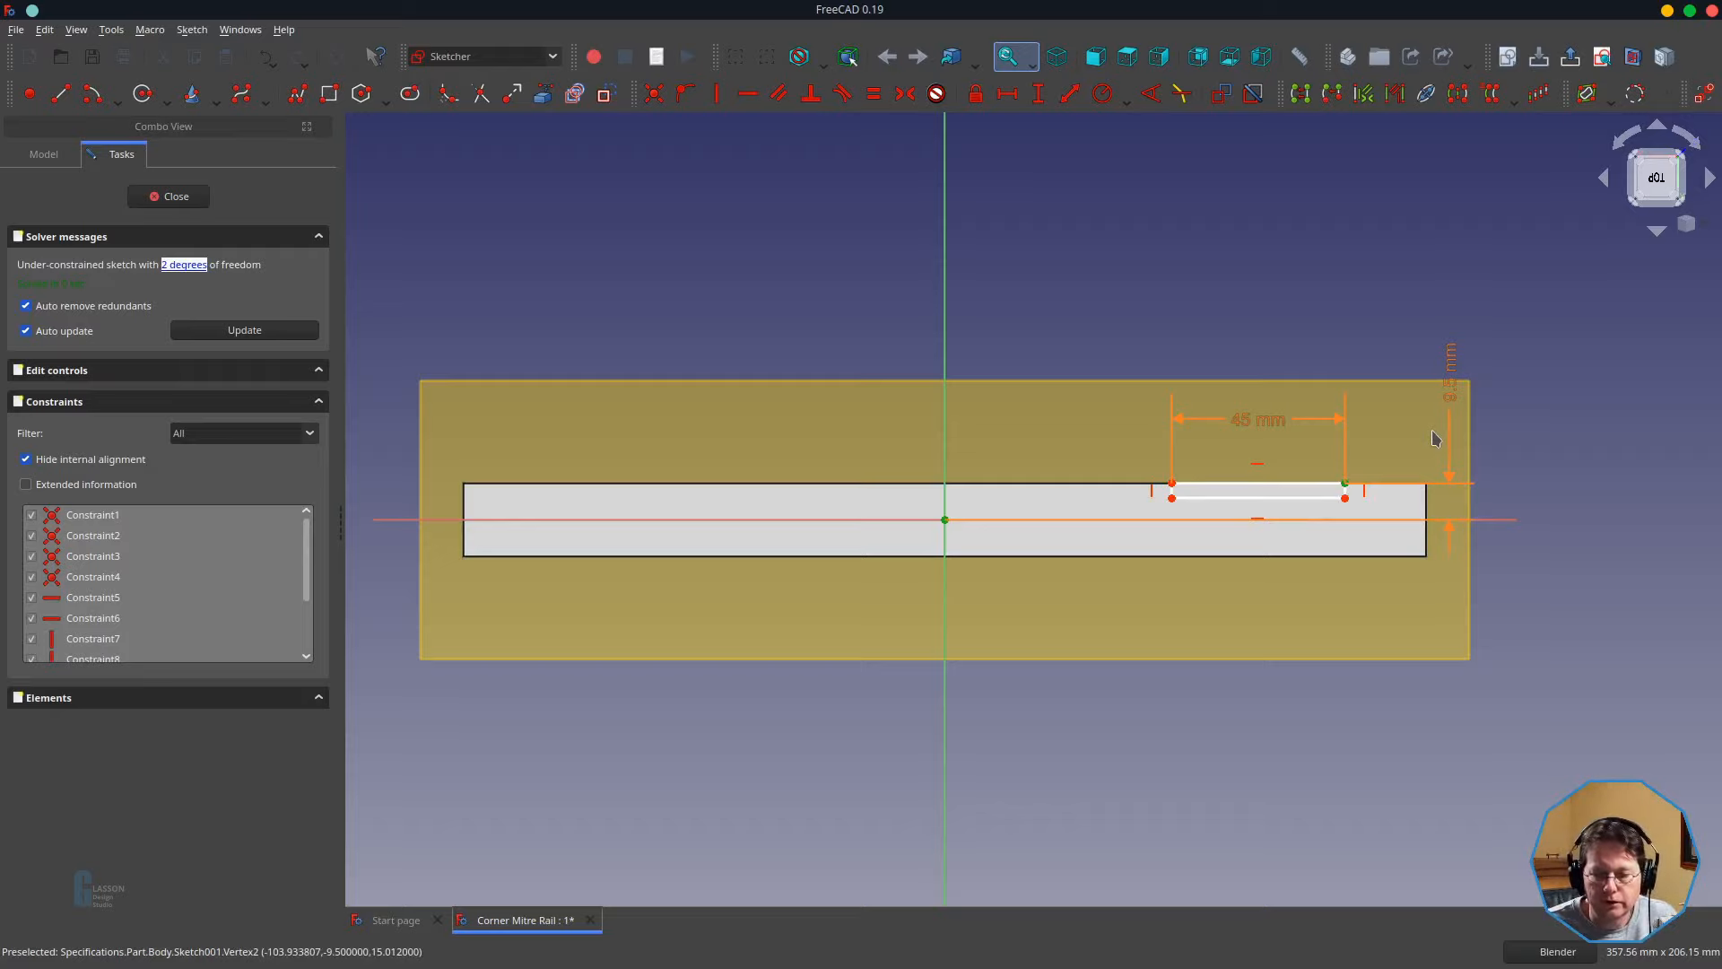
key("l")
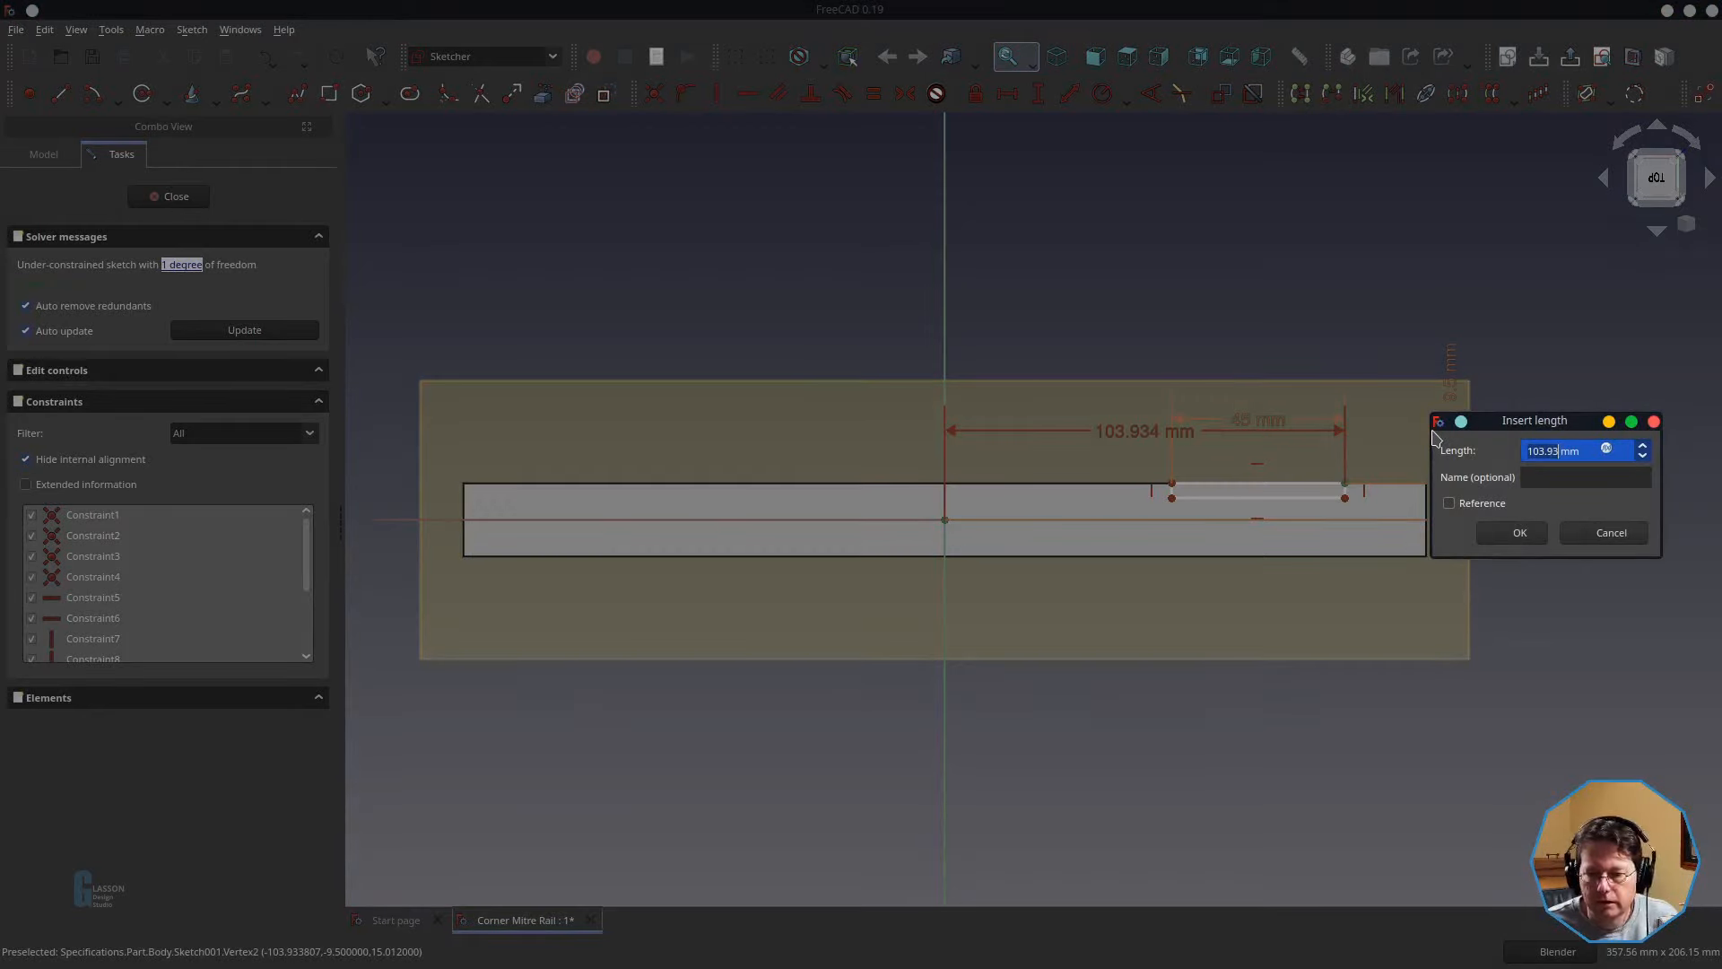
key("=")
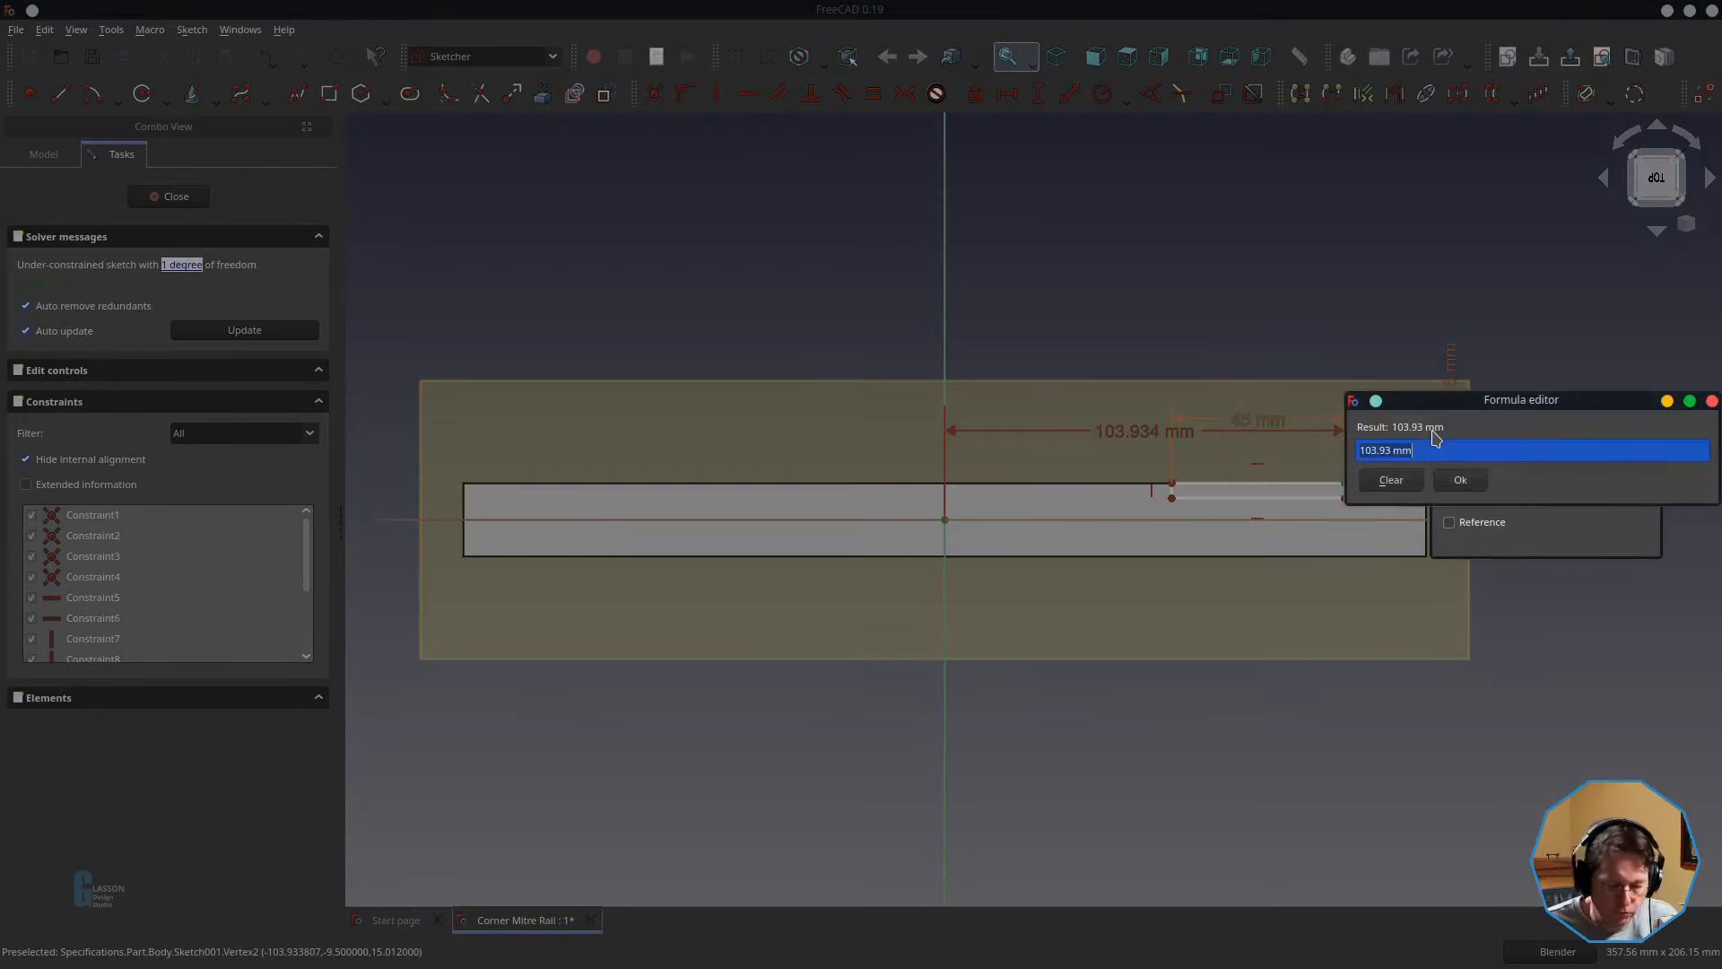
type("spre")
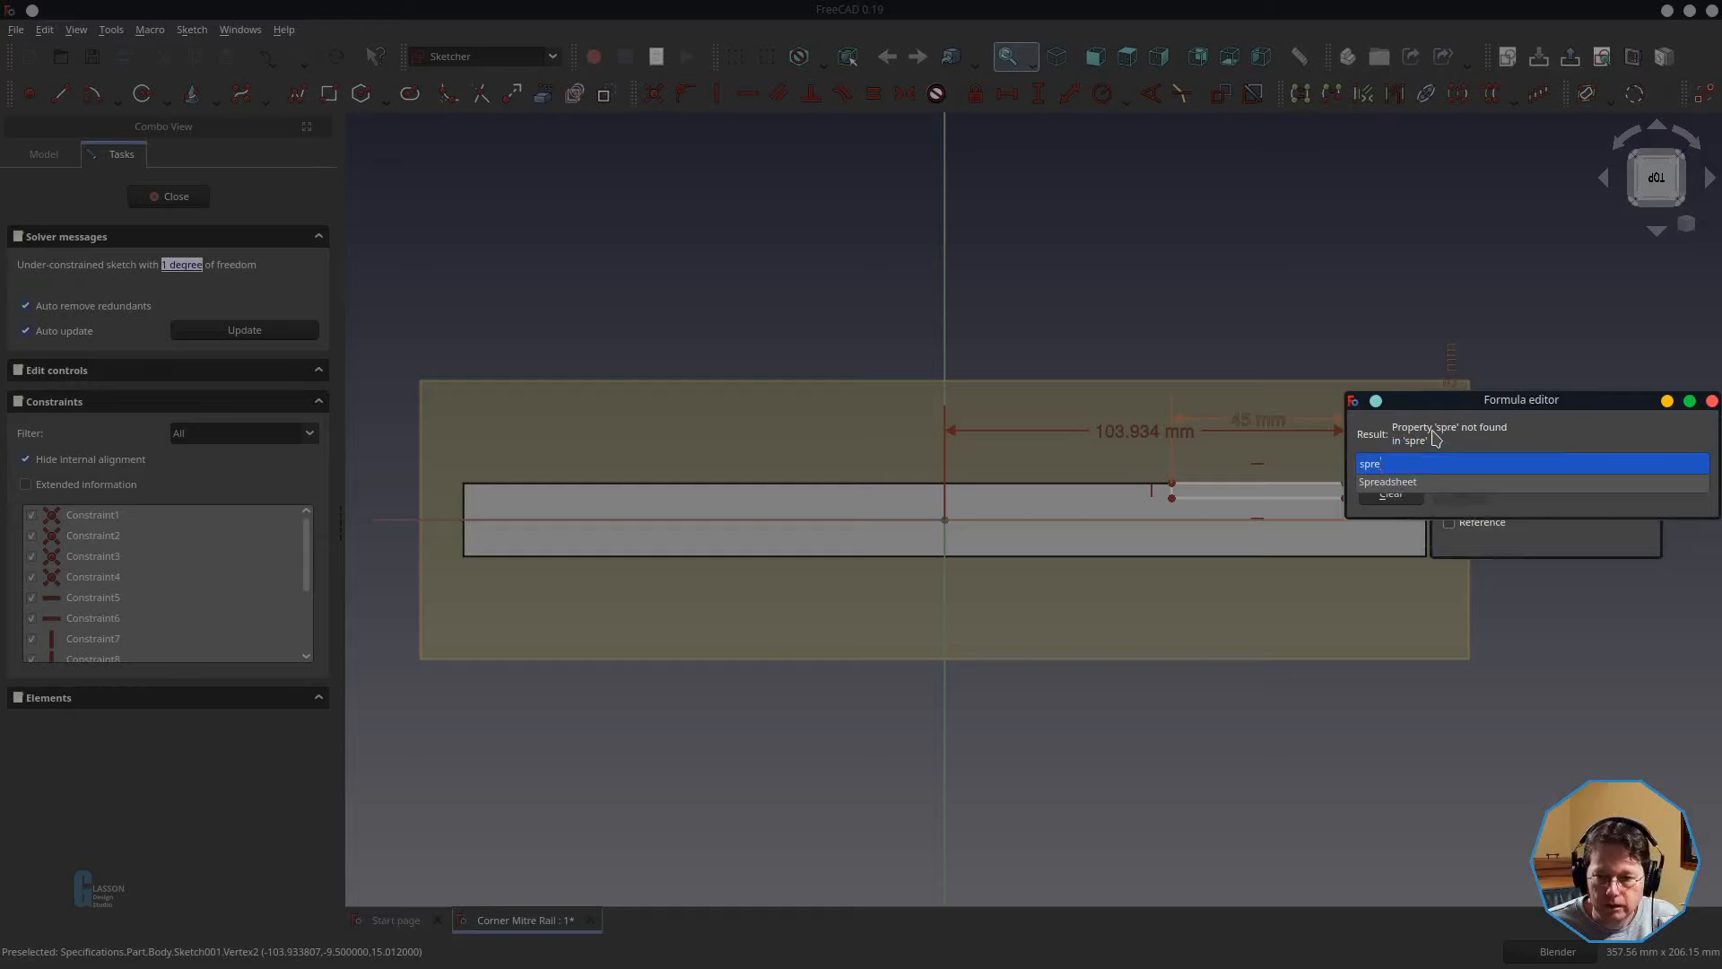
key("Down")
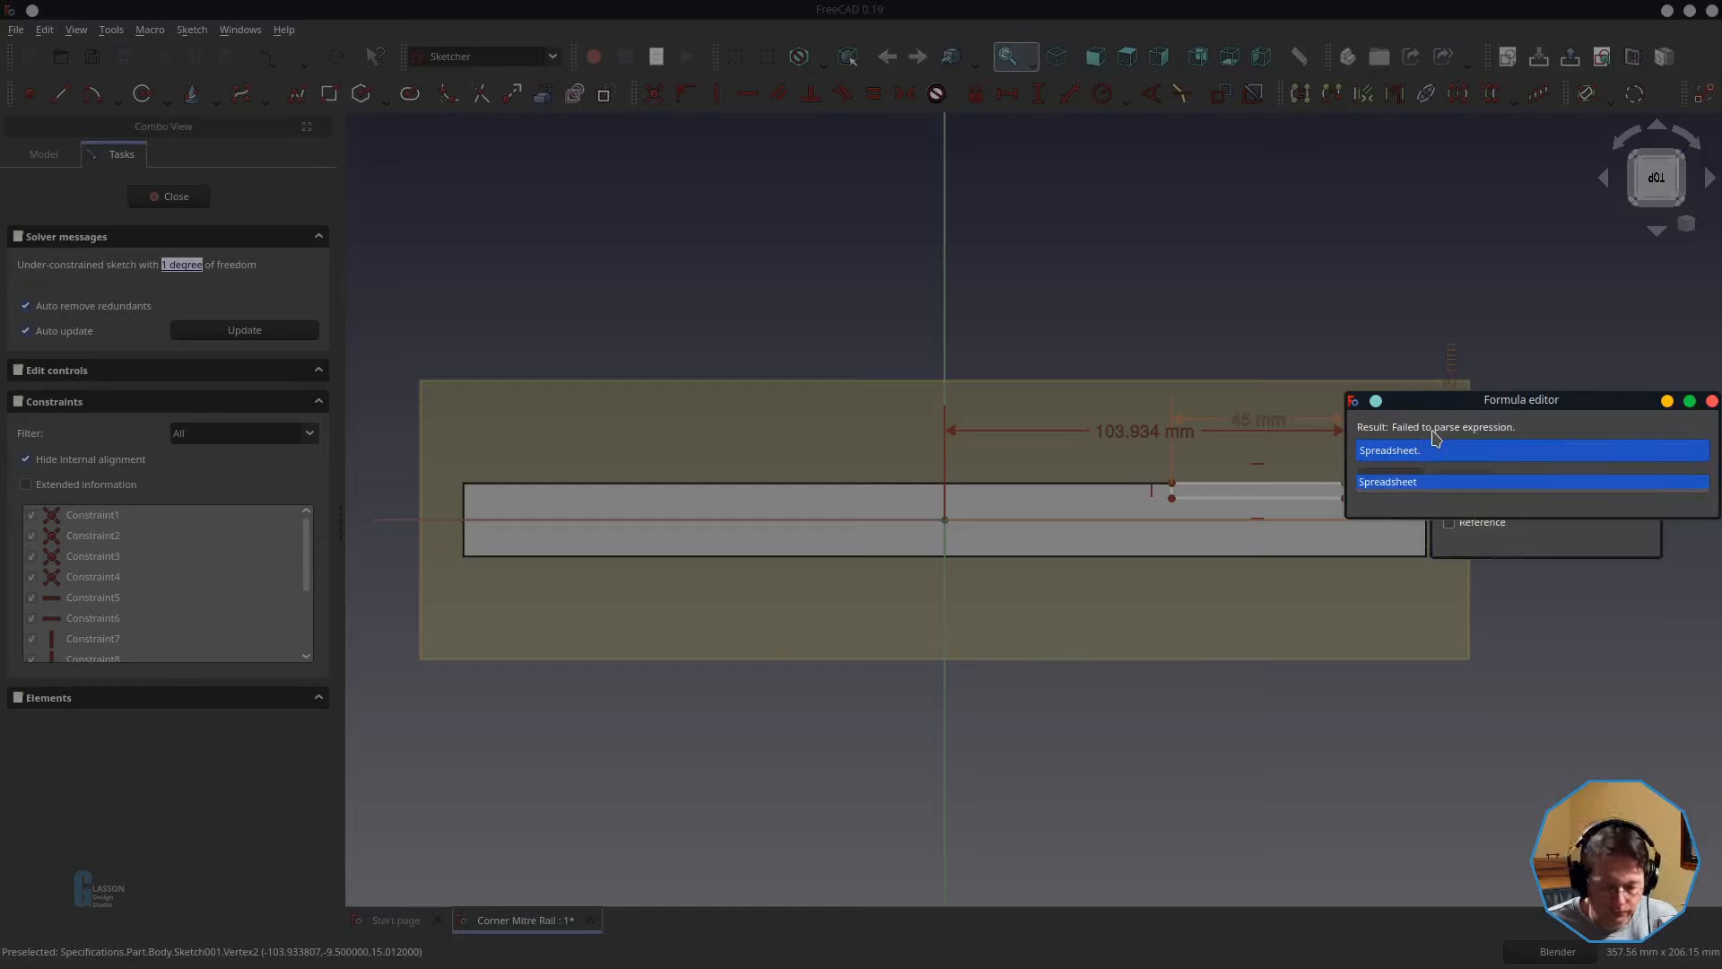
type("s_r")
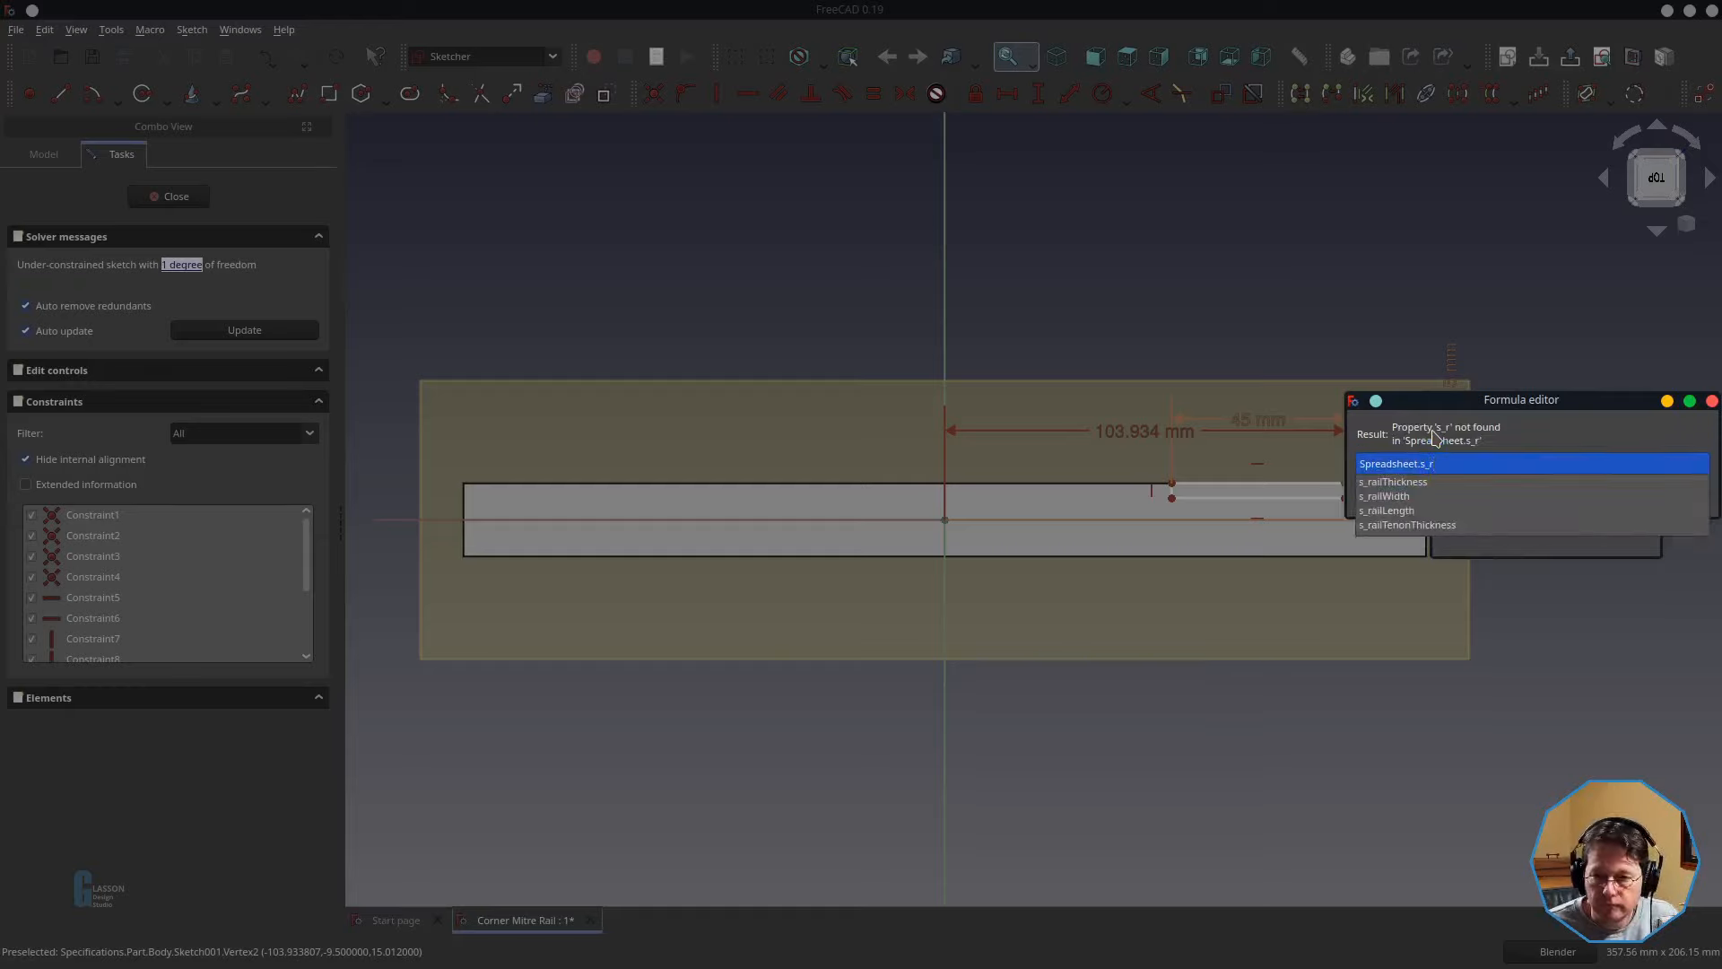
key("Down")
key("Down")
key("Down")
type("/2")
key("Return")
key("Return")
left_click_drag(1185, 430, 1193, 386)
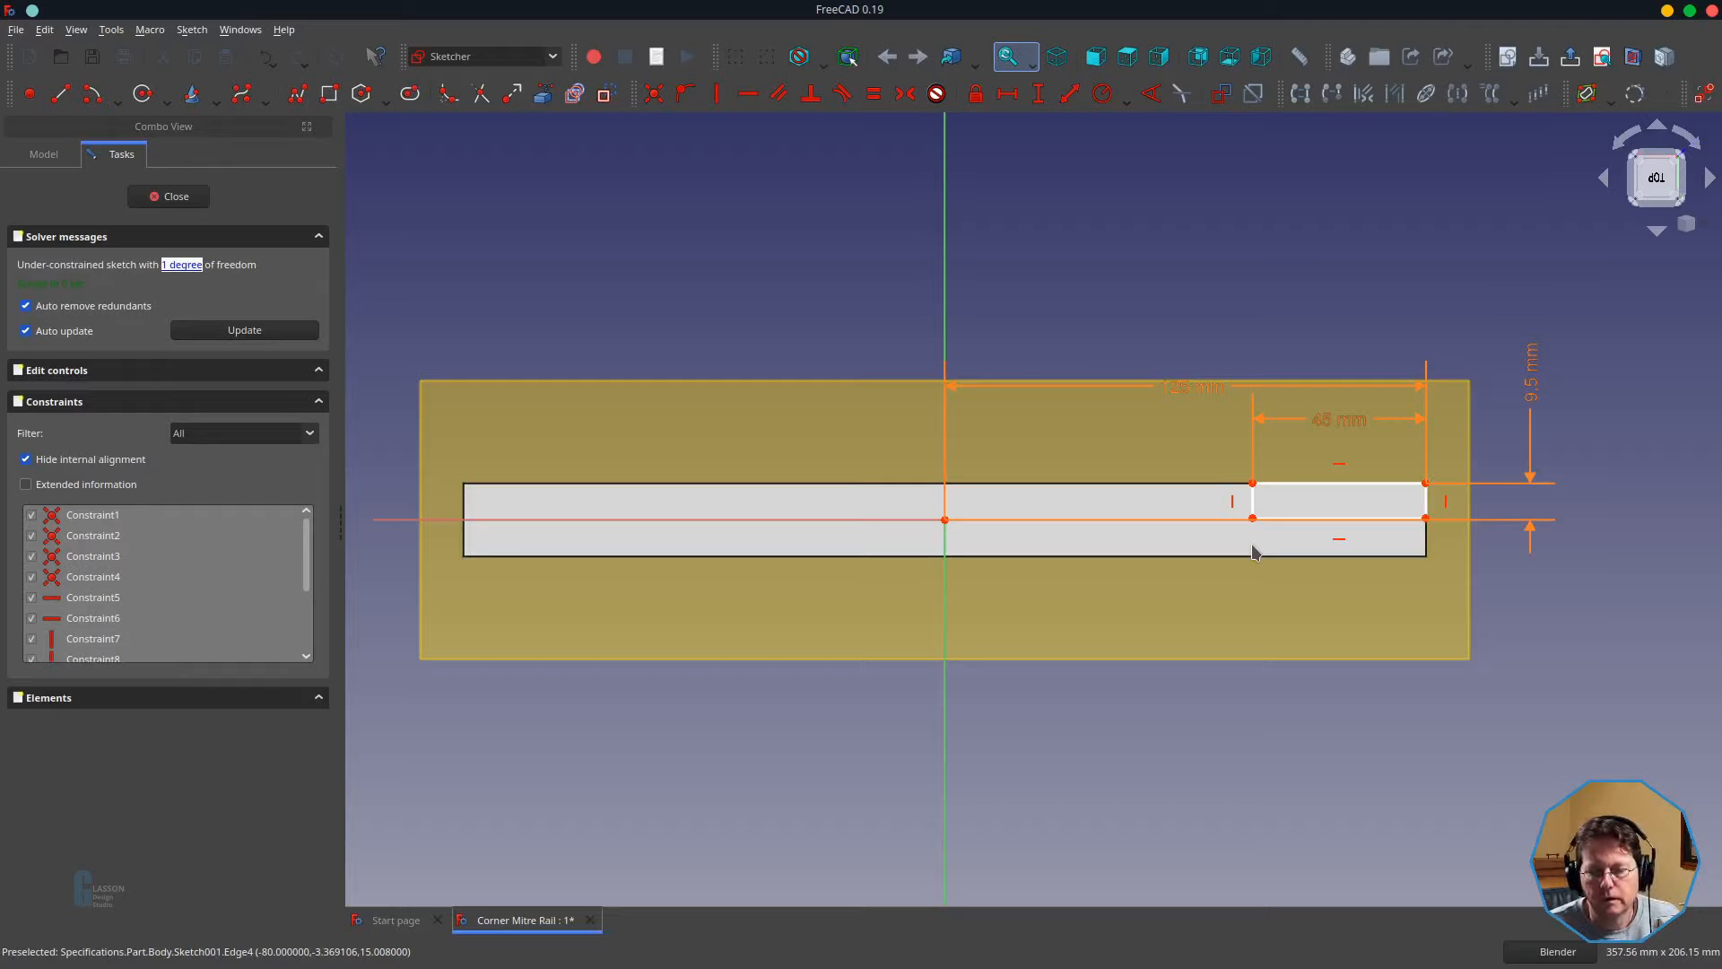
- Constrain the height of the rectangle's inner vertical edge to (Spreadsheet.s_railWidth-Spreadsheet.s_stileSlotThickness)/2 and place the dimension below the rail
left_click(1253, 504)
key("shift+v")
key("equal")
type("(Spreadsheet.")
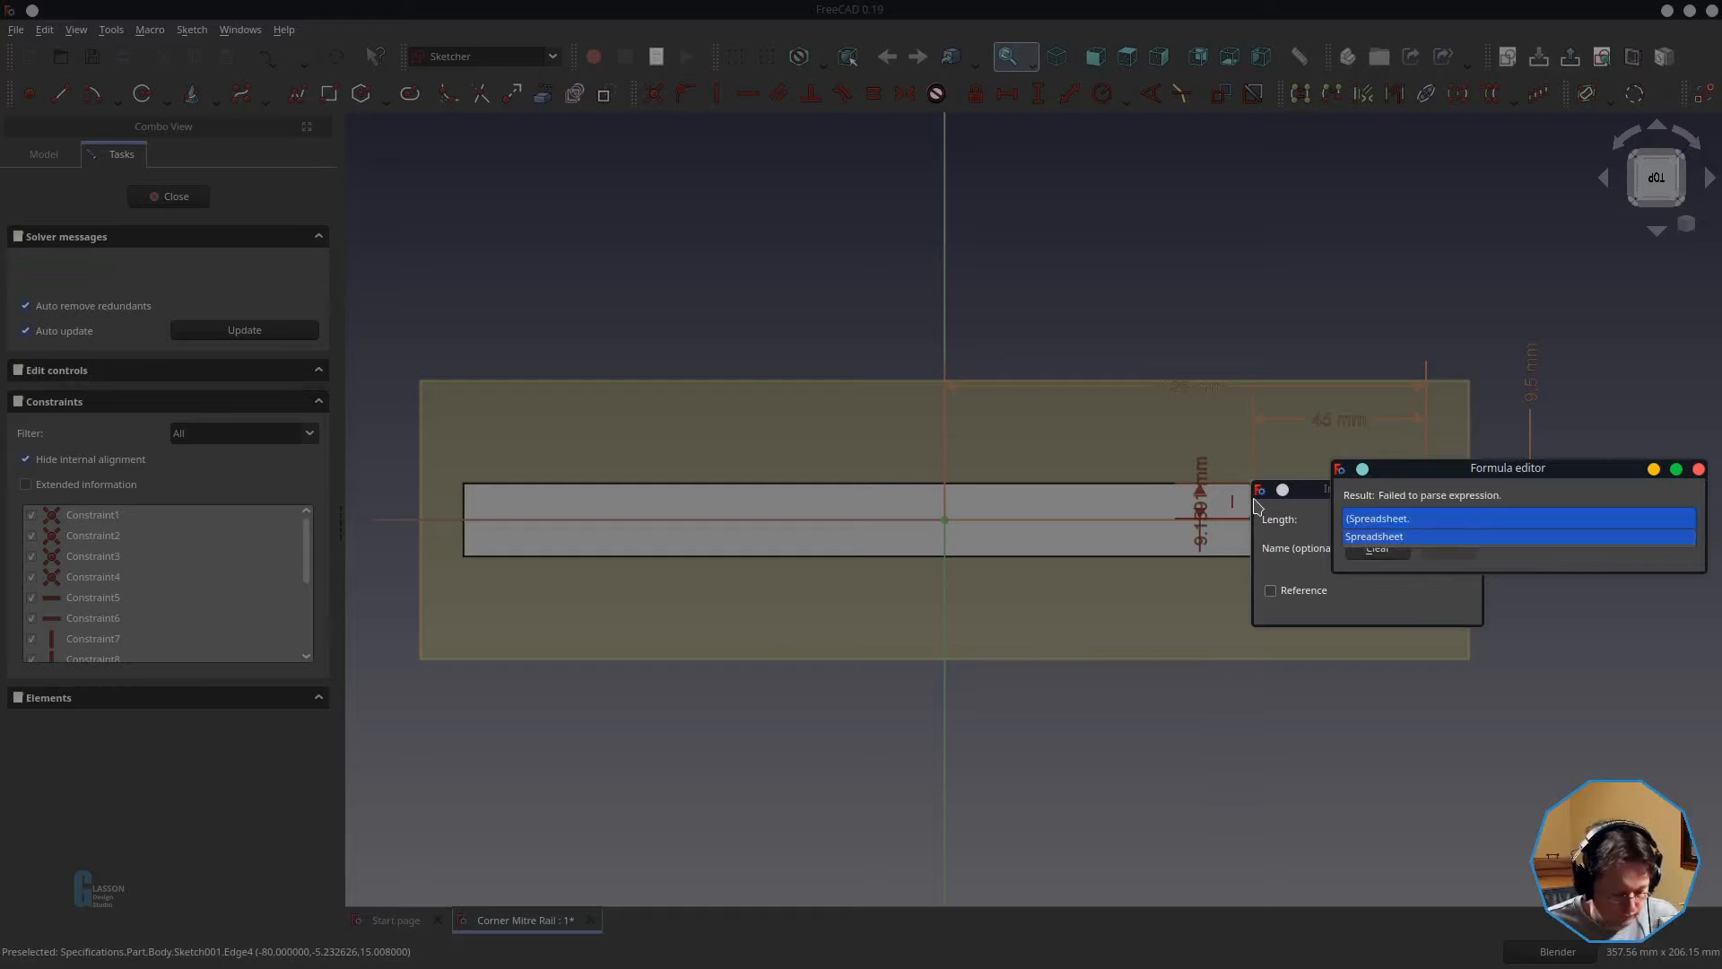
type("s_r")
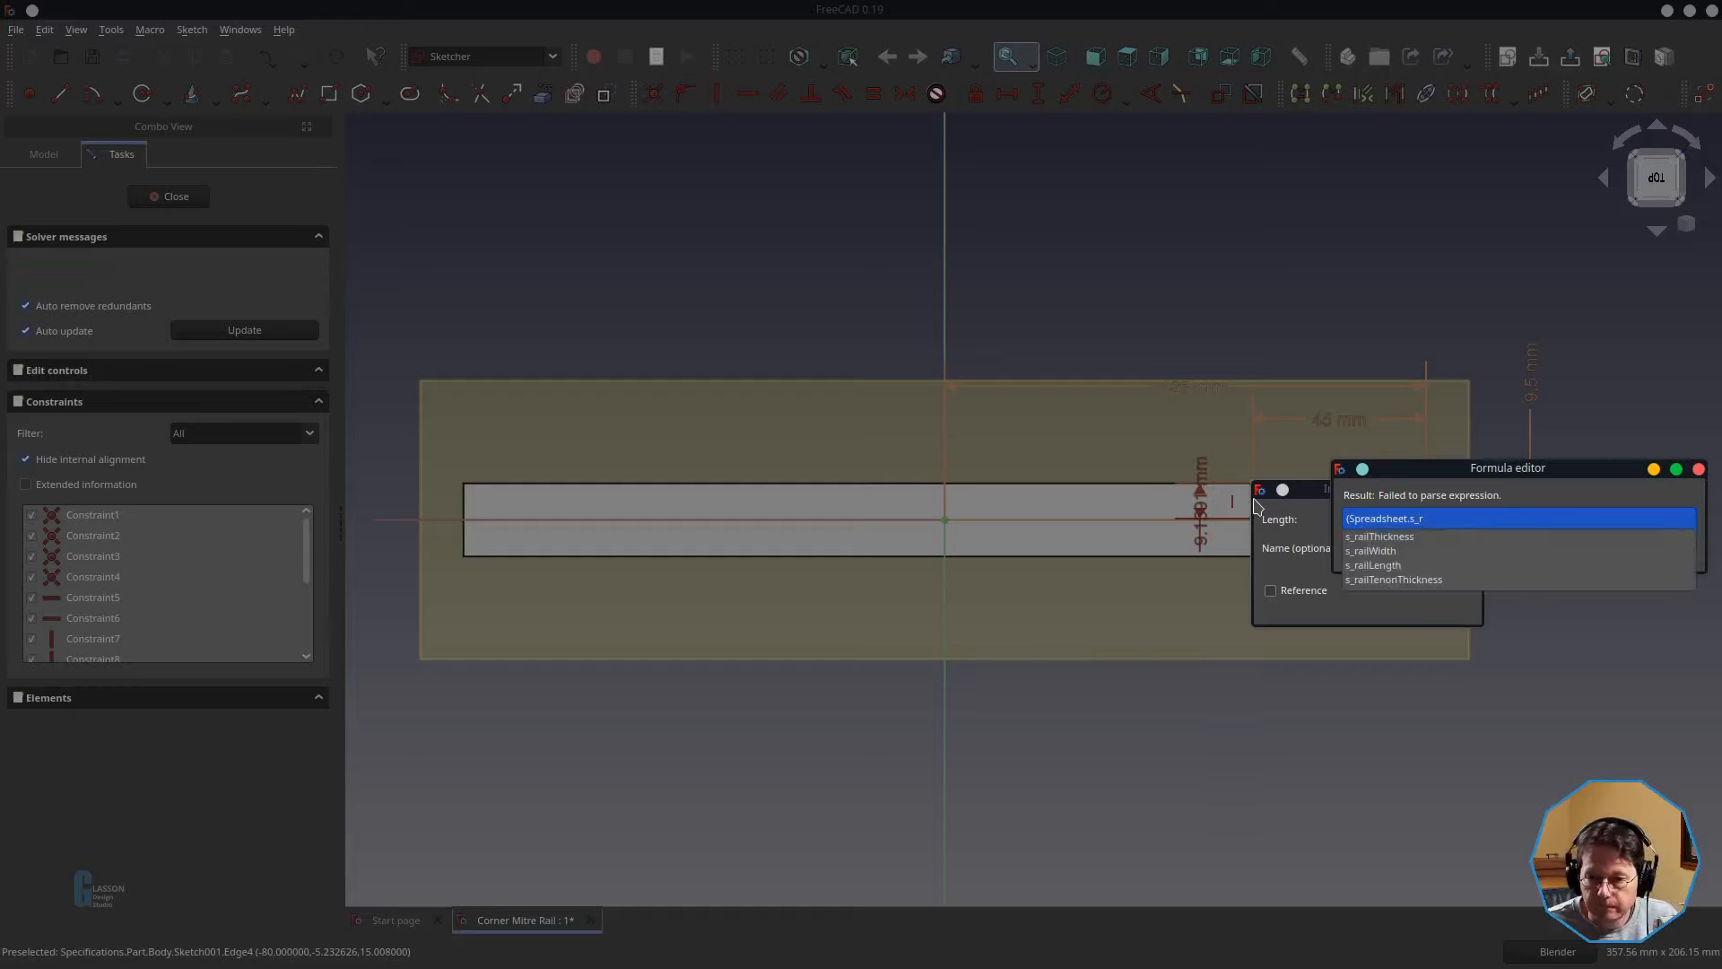
key("Down")
key("Down")
key("Return")
type("-Spreadsheet.s_stileSlotThickness")
key("Return")
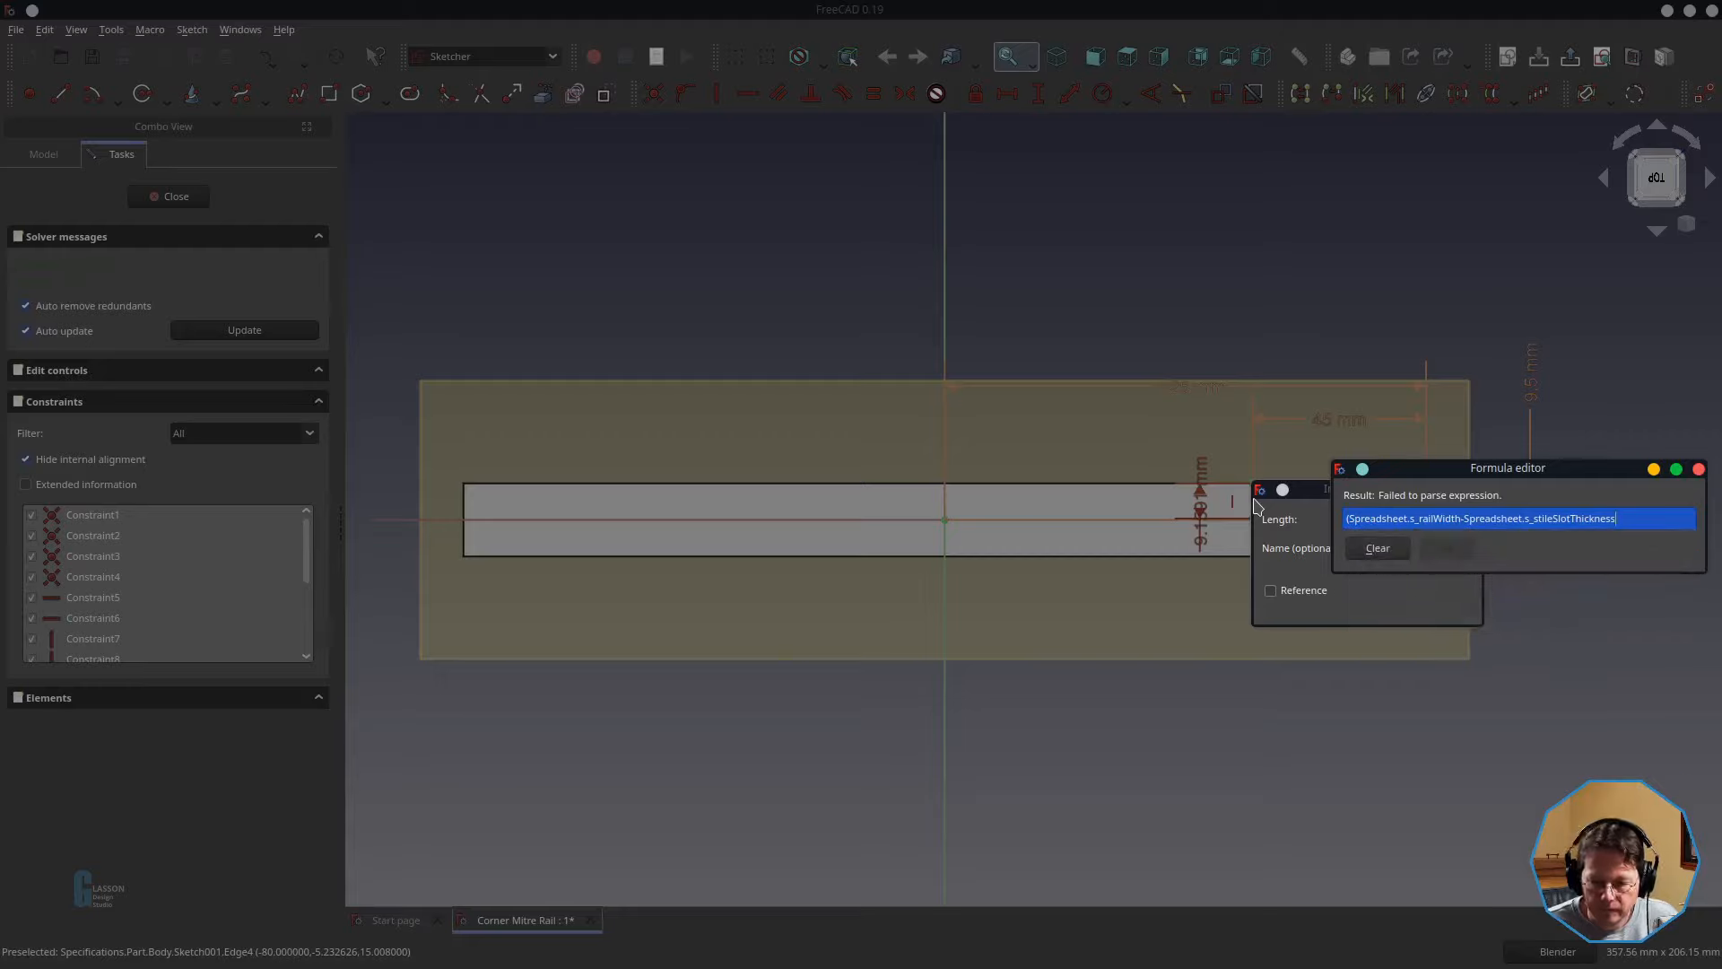
type(")/2")
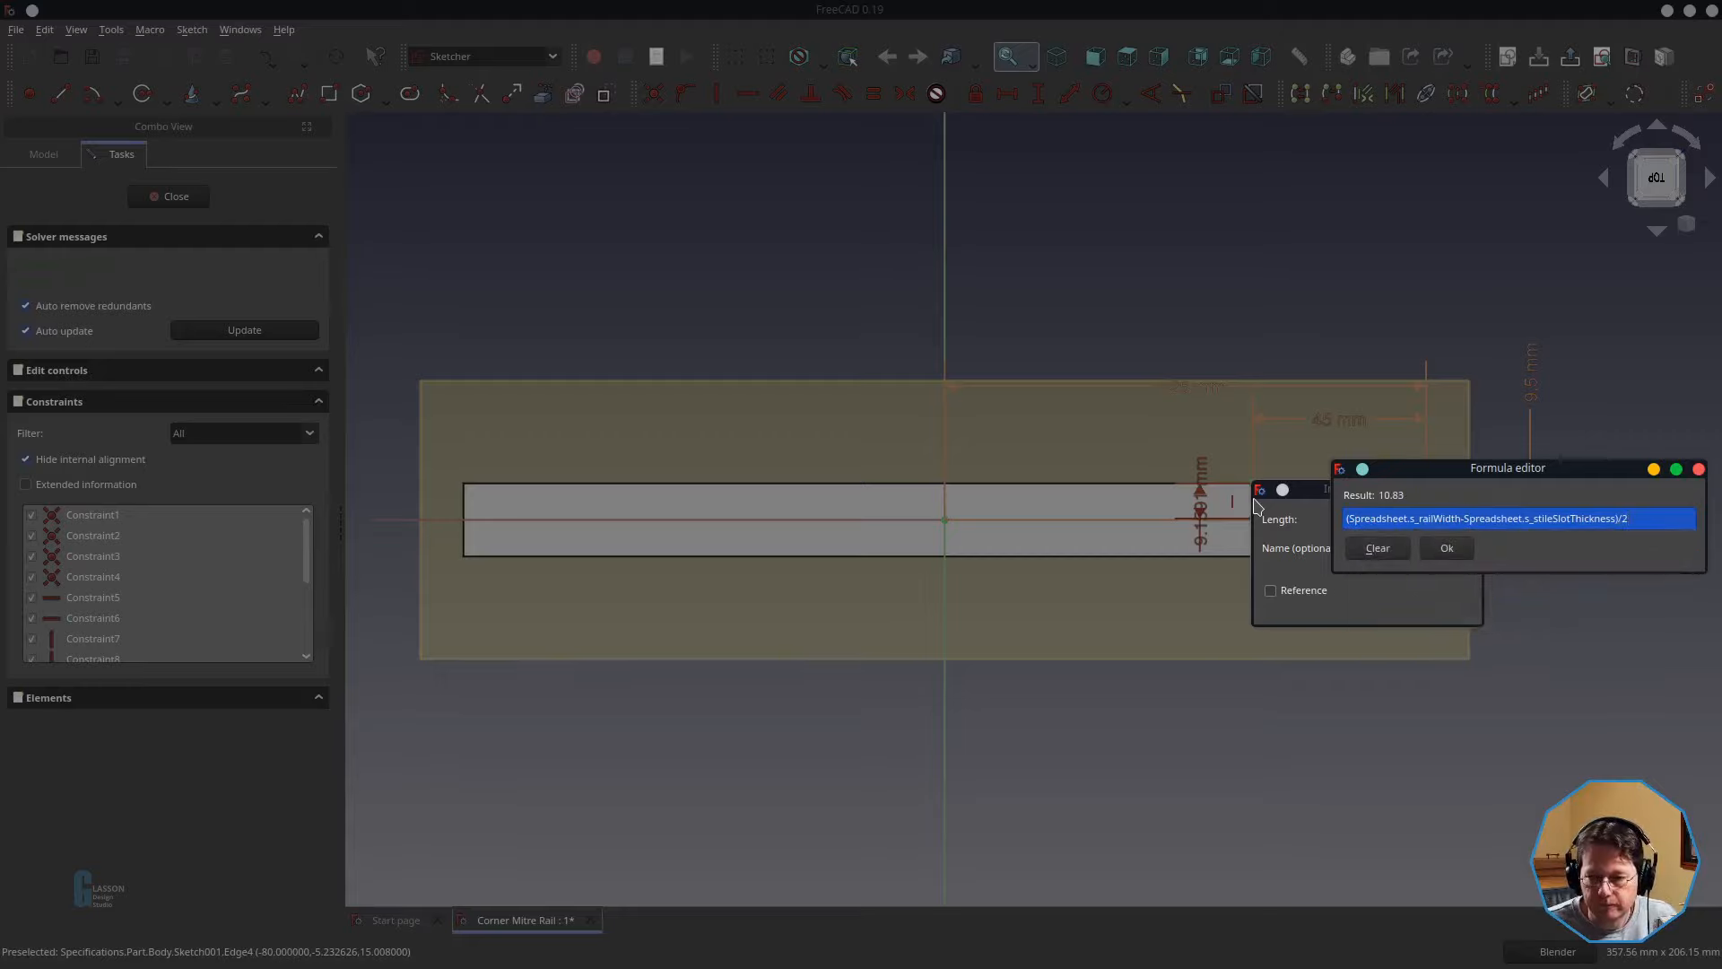
key("Return")
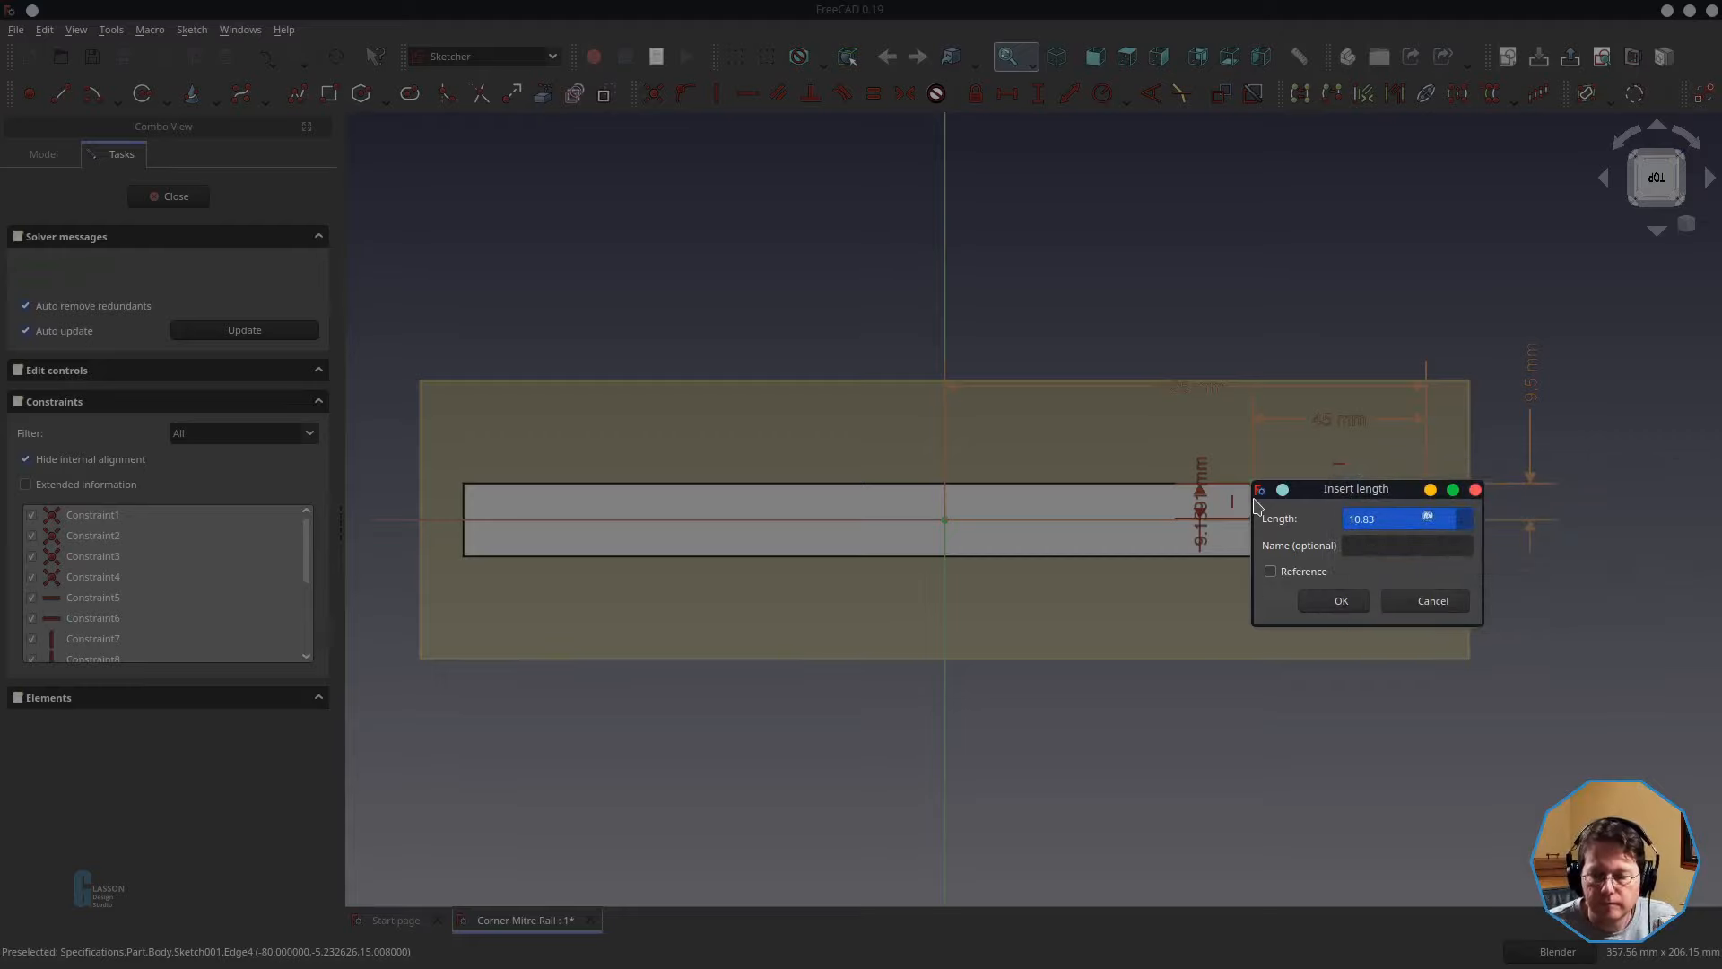
left_click(1341, 601)
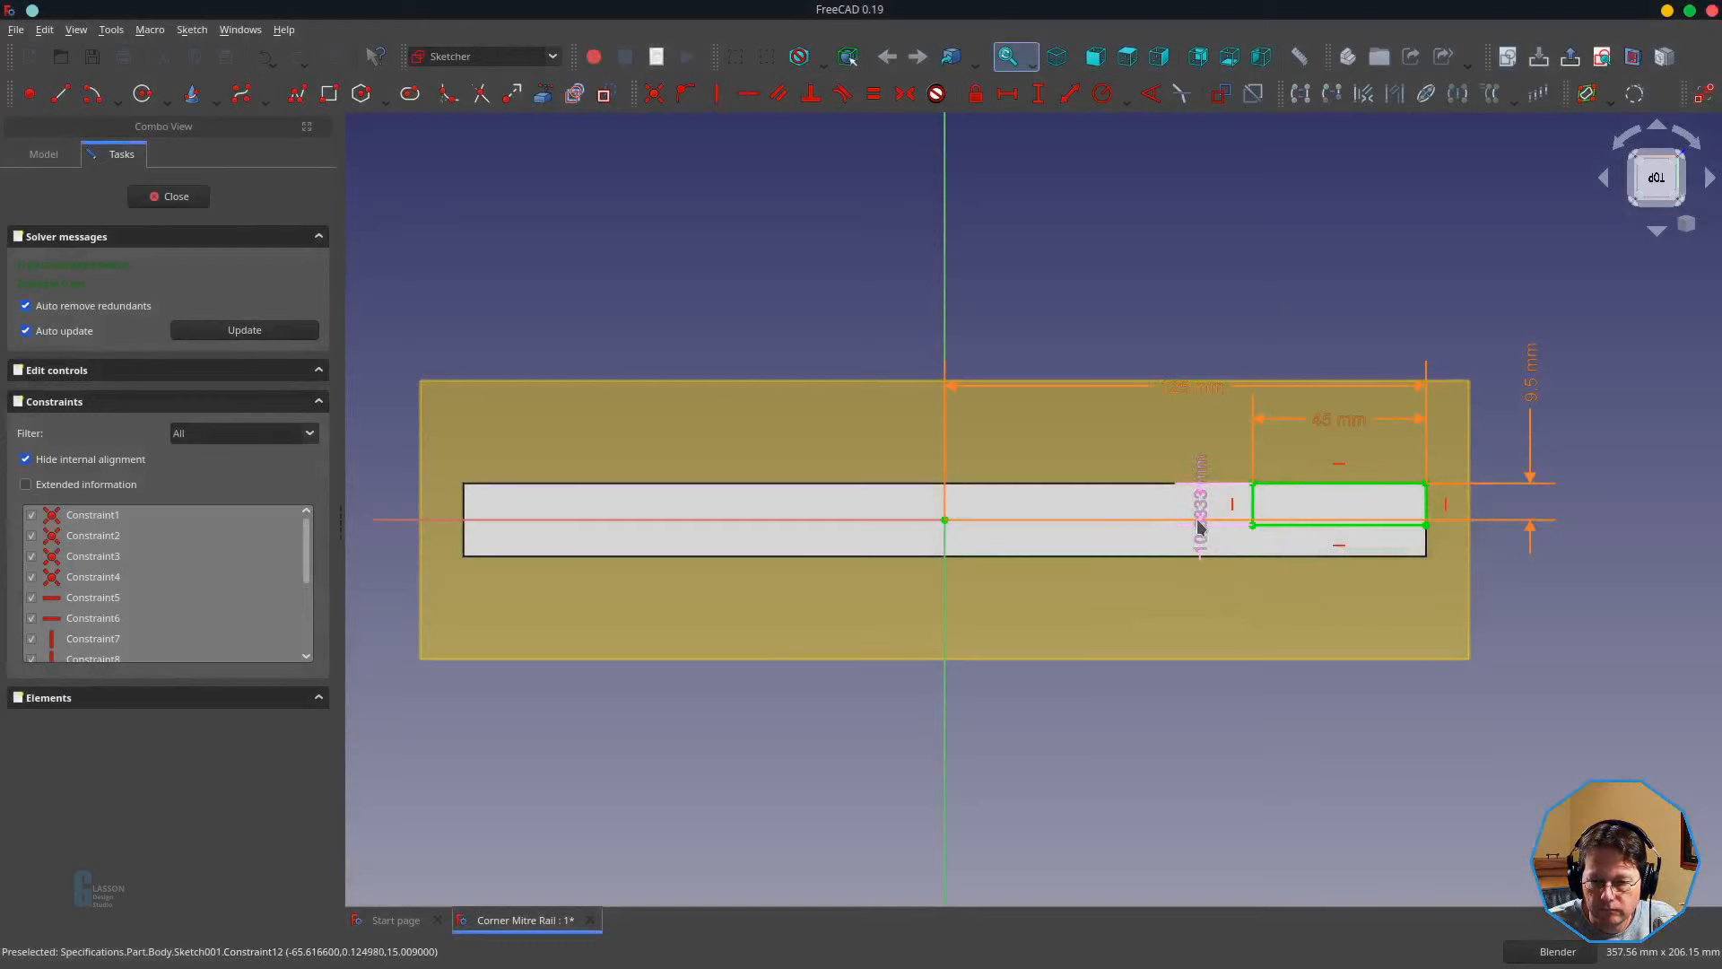
mouse_move(1207, 536)
left_mouse_down()
mouse_move(1193, 608)
mouse_move(1081, 660)
left_mouse_up()
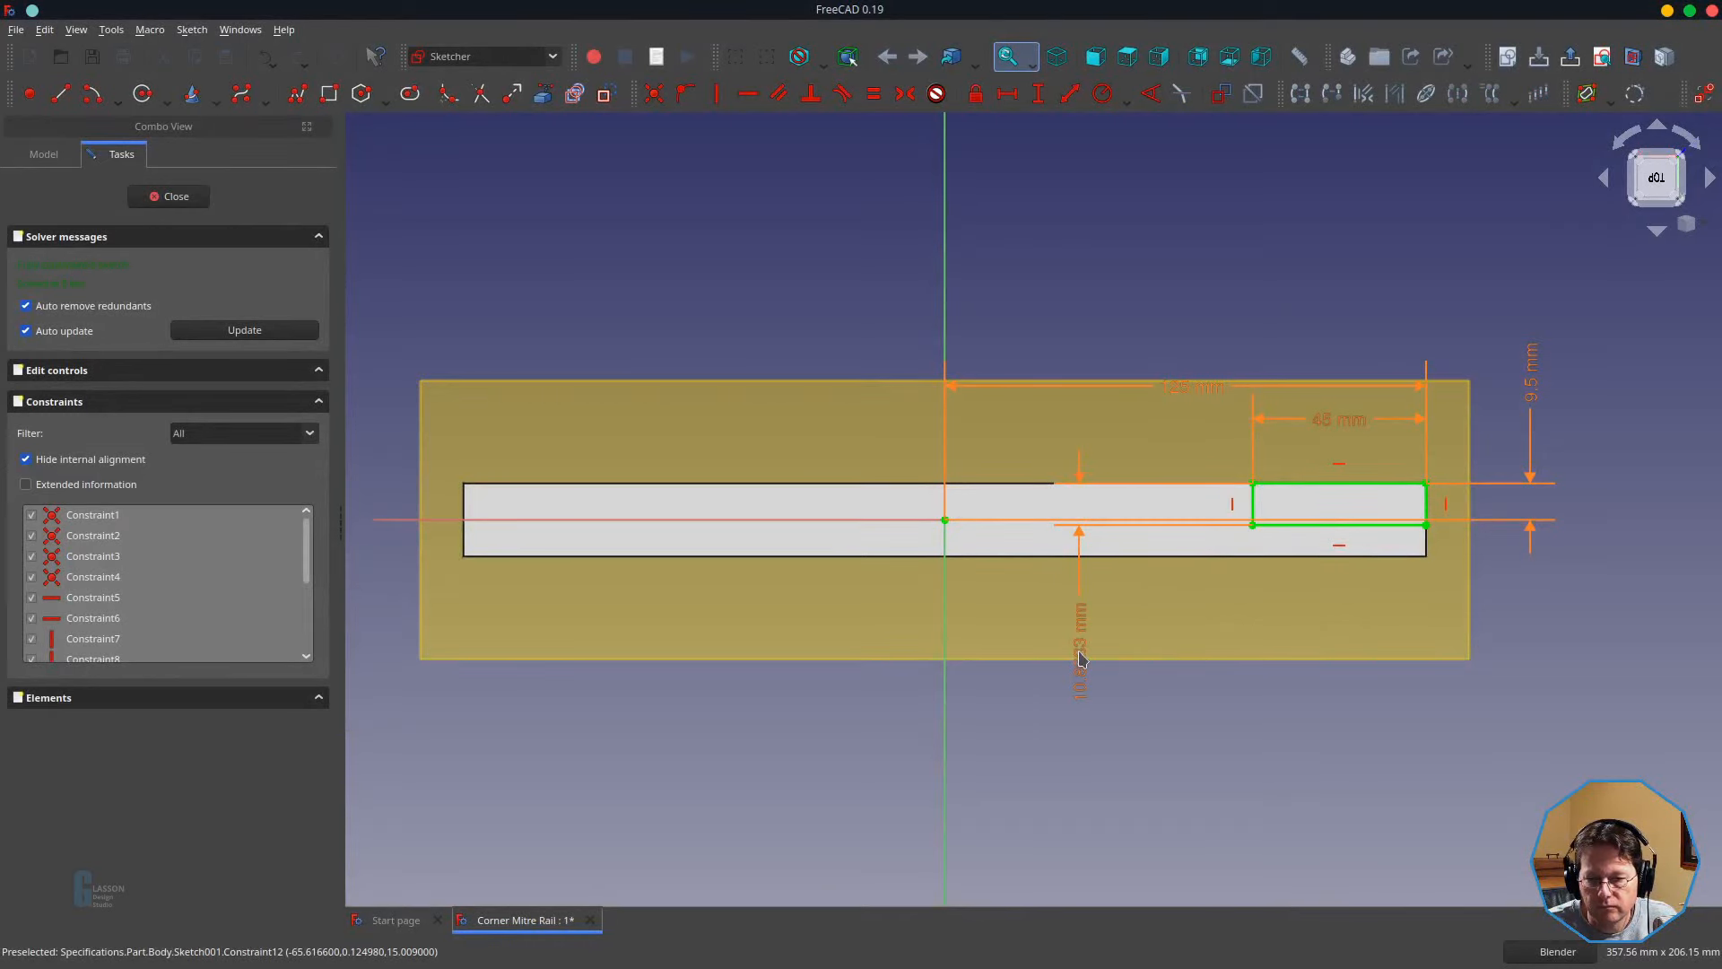
left_click(1253, 506)
left_click(1082, 665)
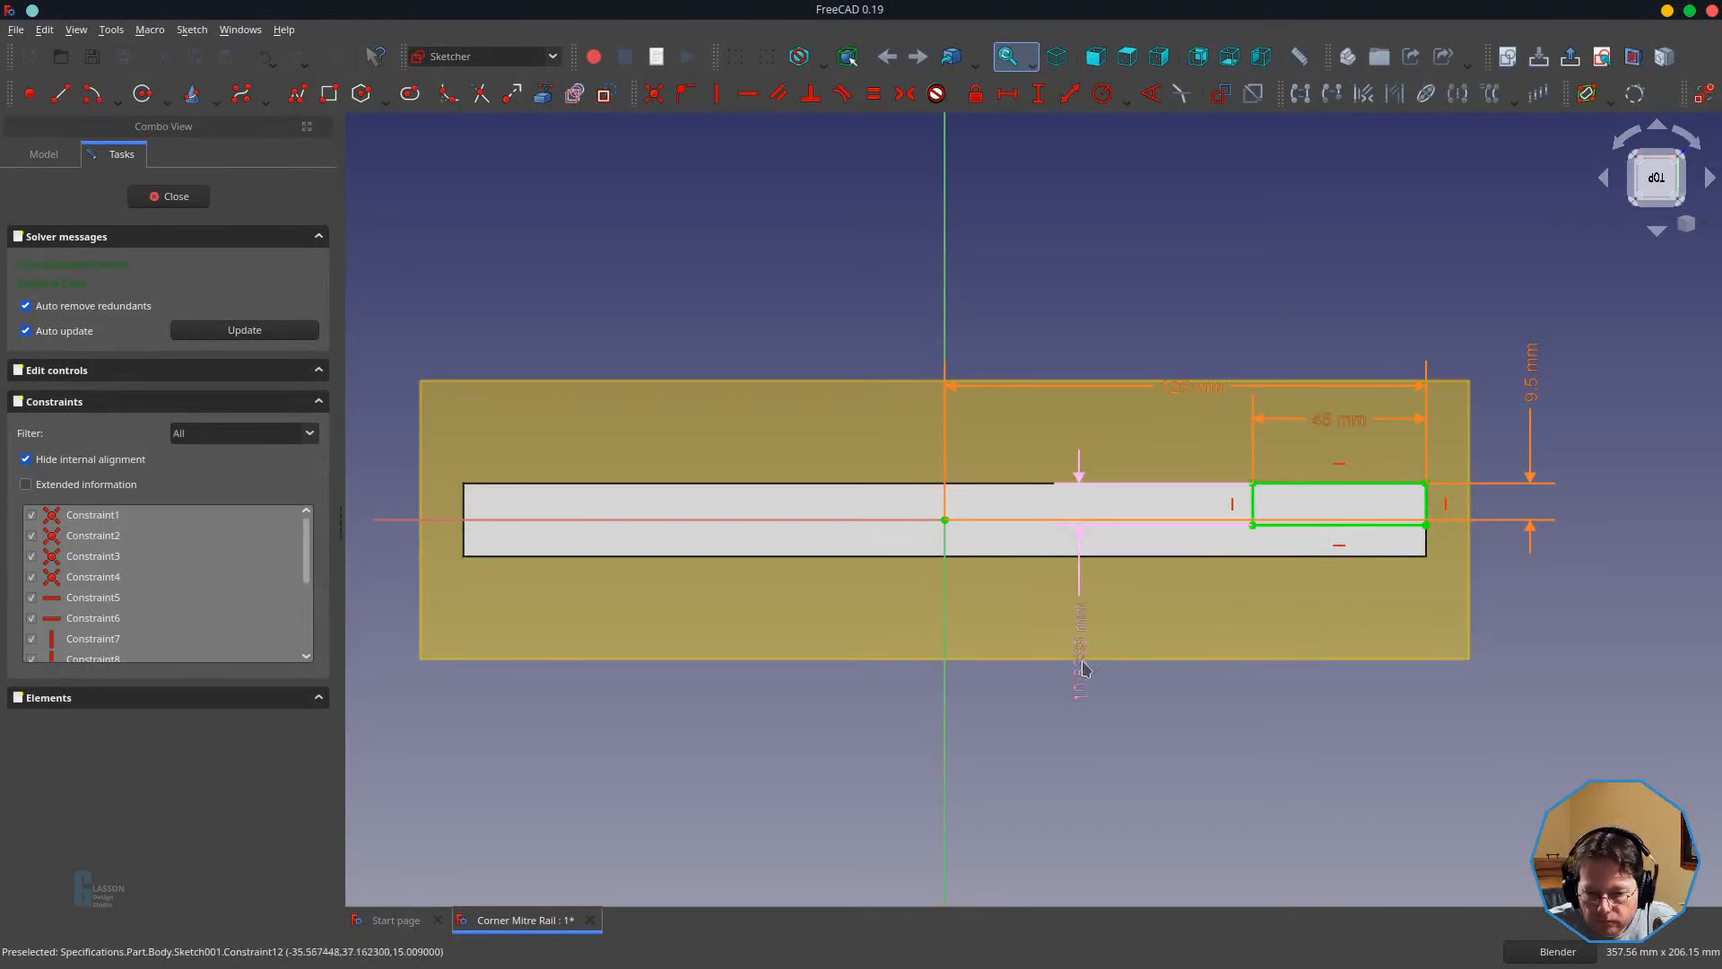
- Change the rectangle's height constraint expression to (Spreadsheet.s_railThickness-Spreadsheet.s_stileSlotThickness)/2 and close the sketch
double_click(1084, 666)
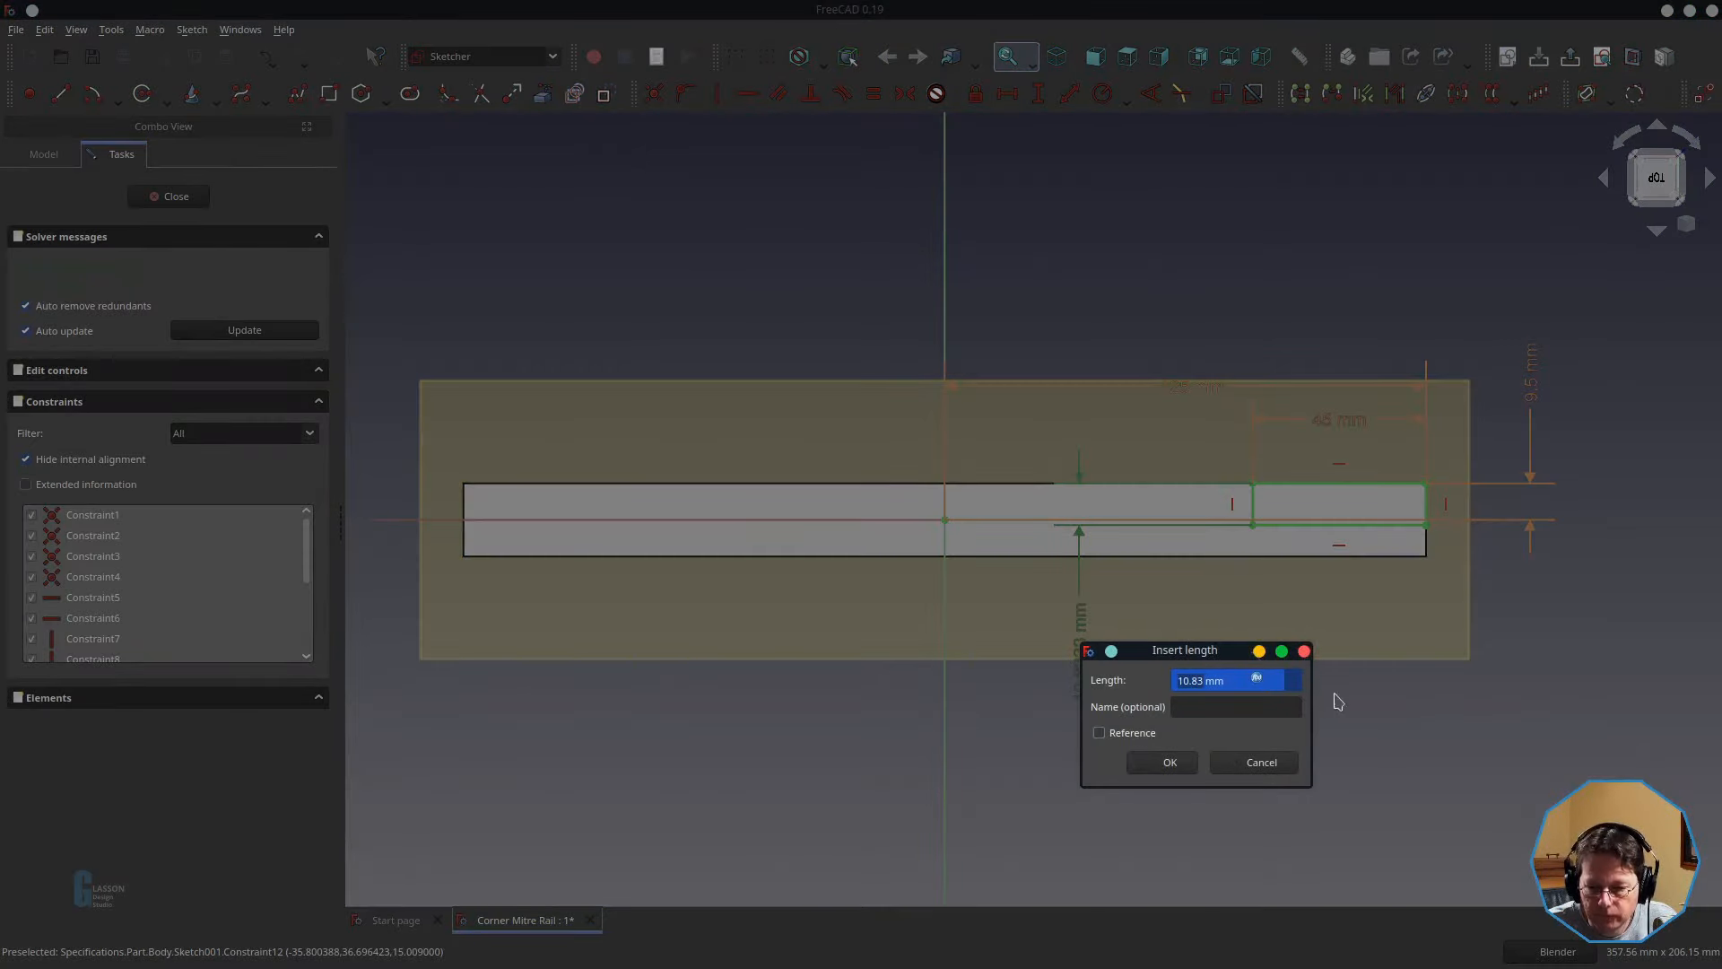
left_click(1277, 679)
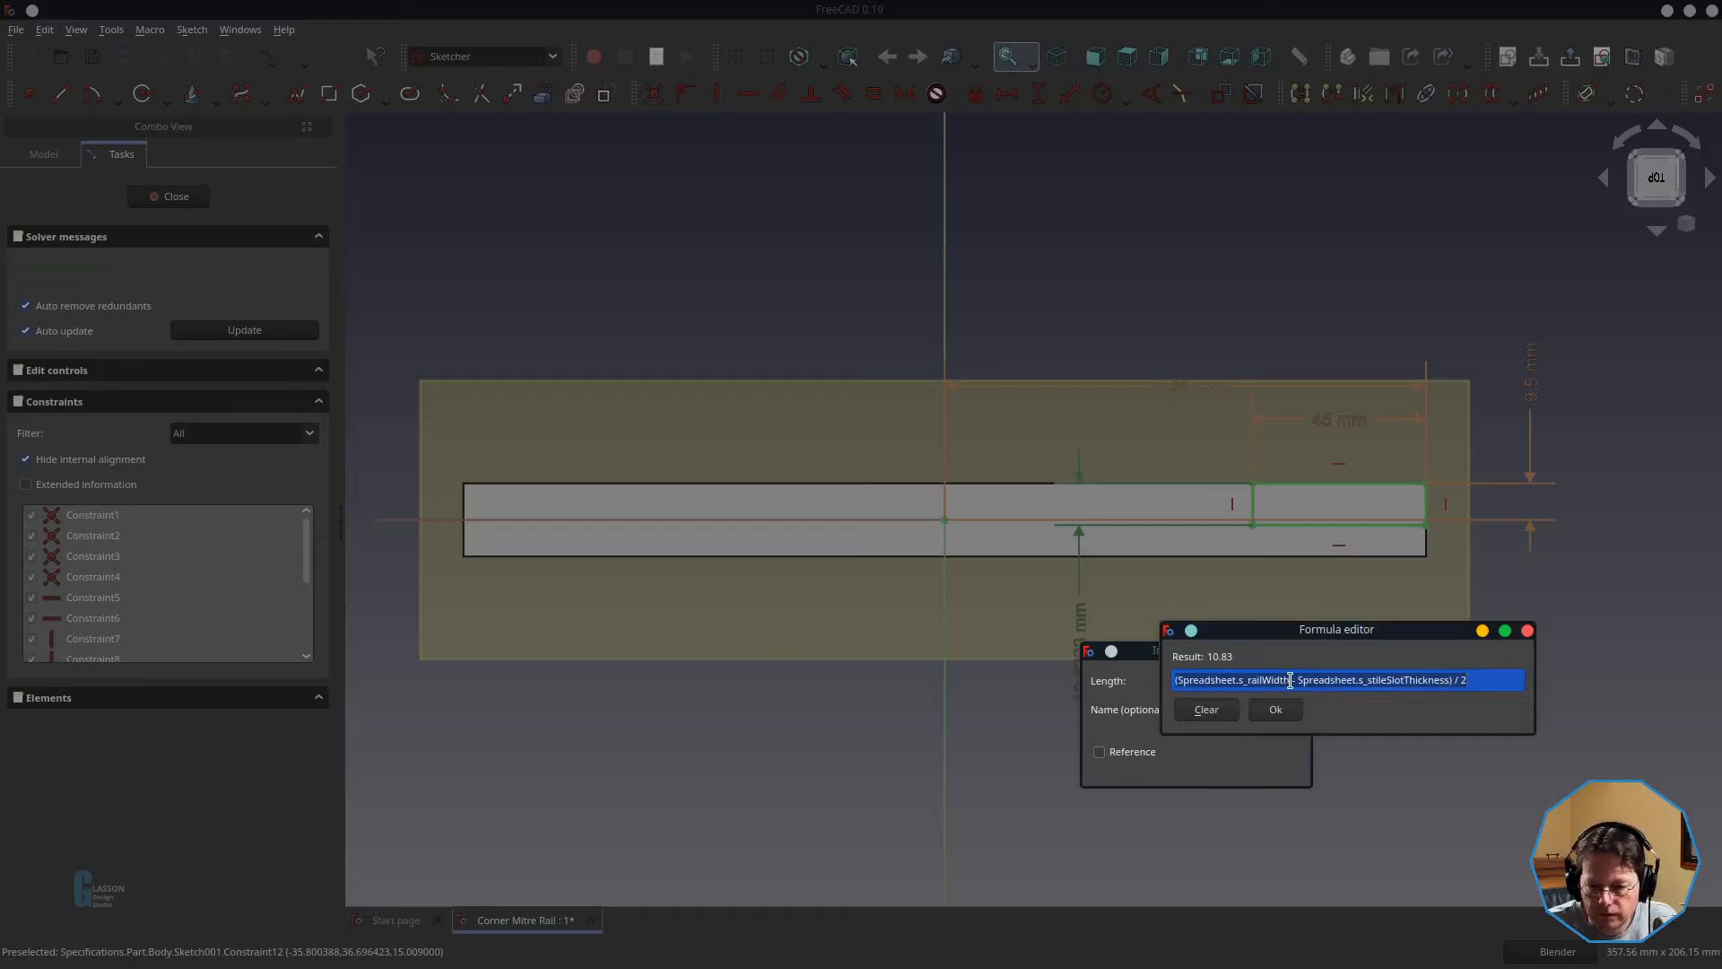
left_click(1275, 710)
left_click(1171, 765)
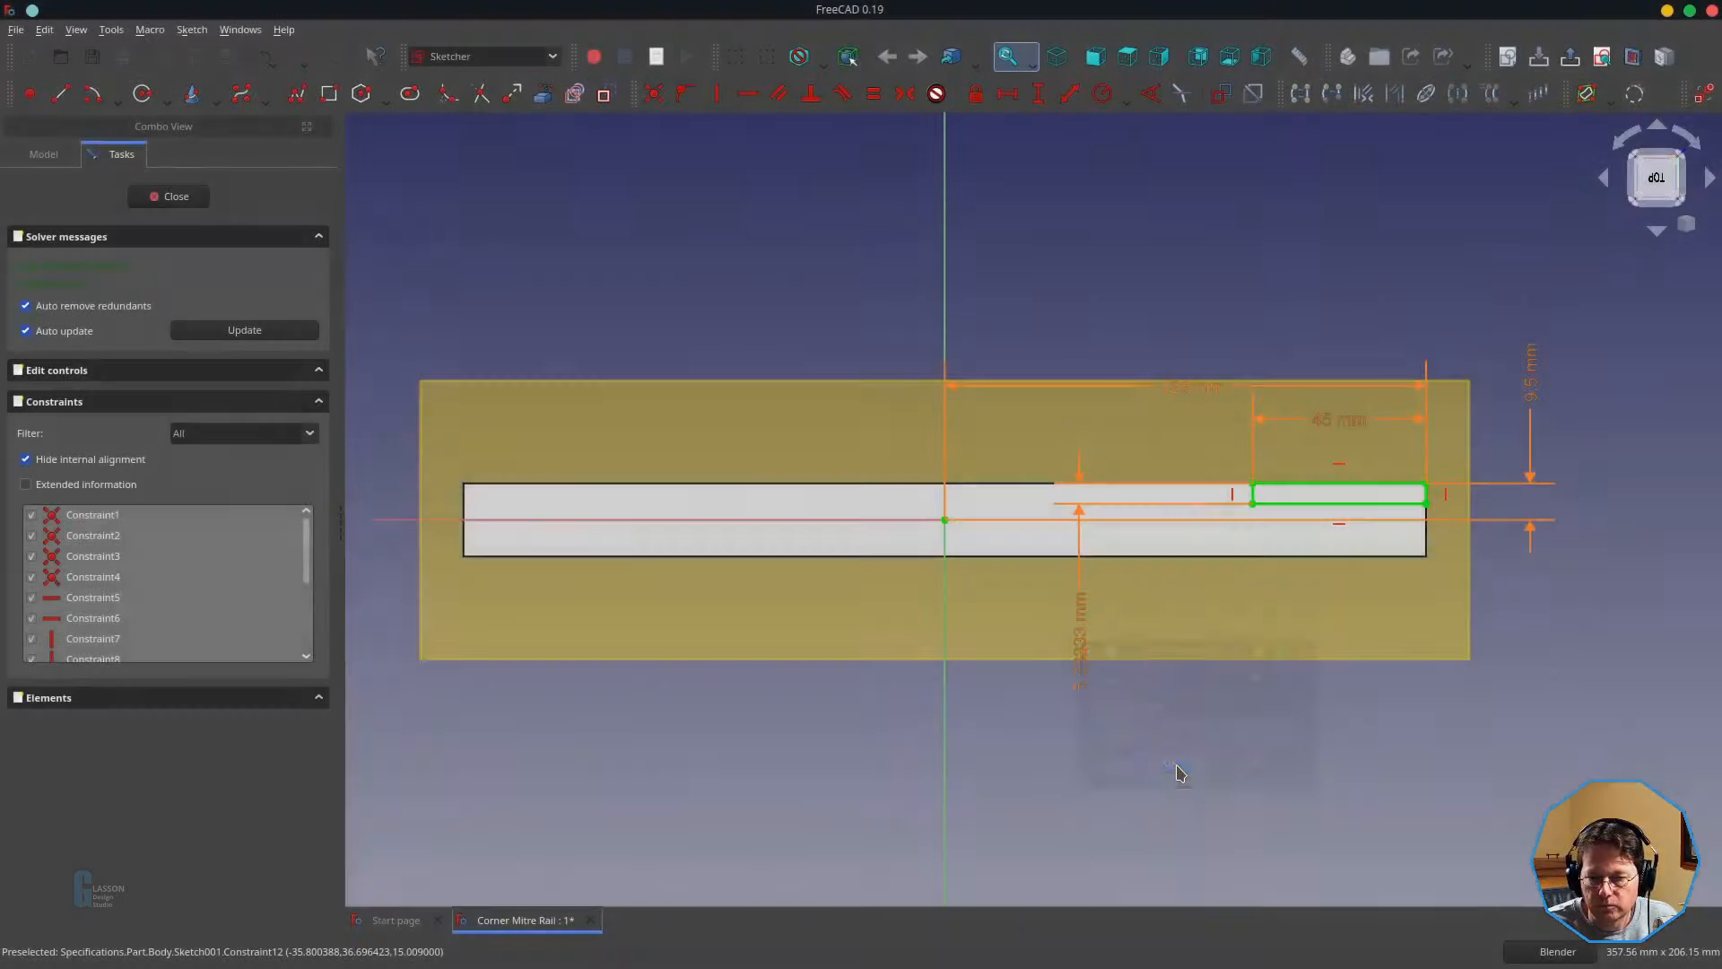
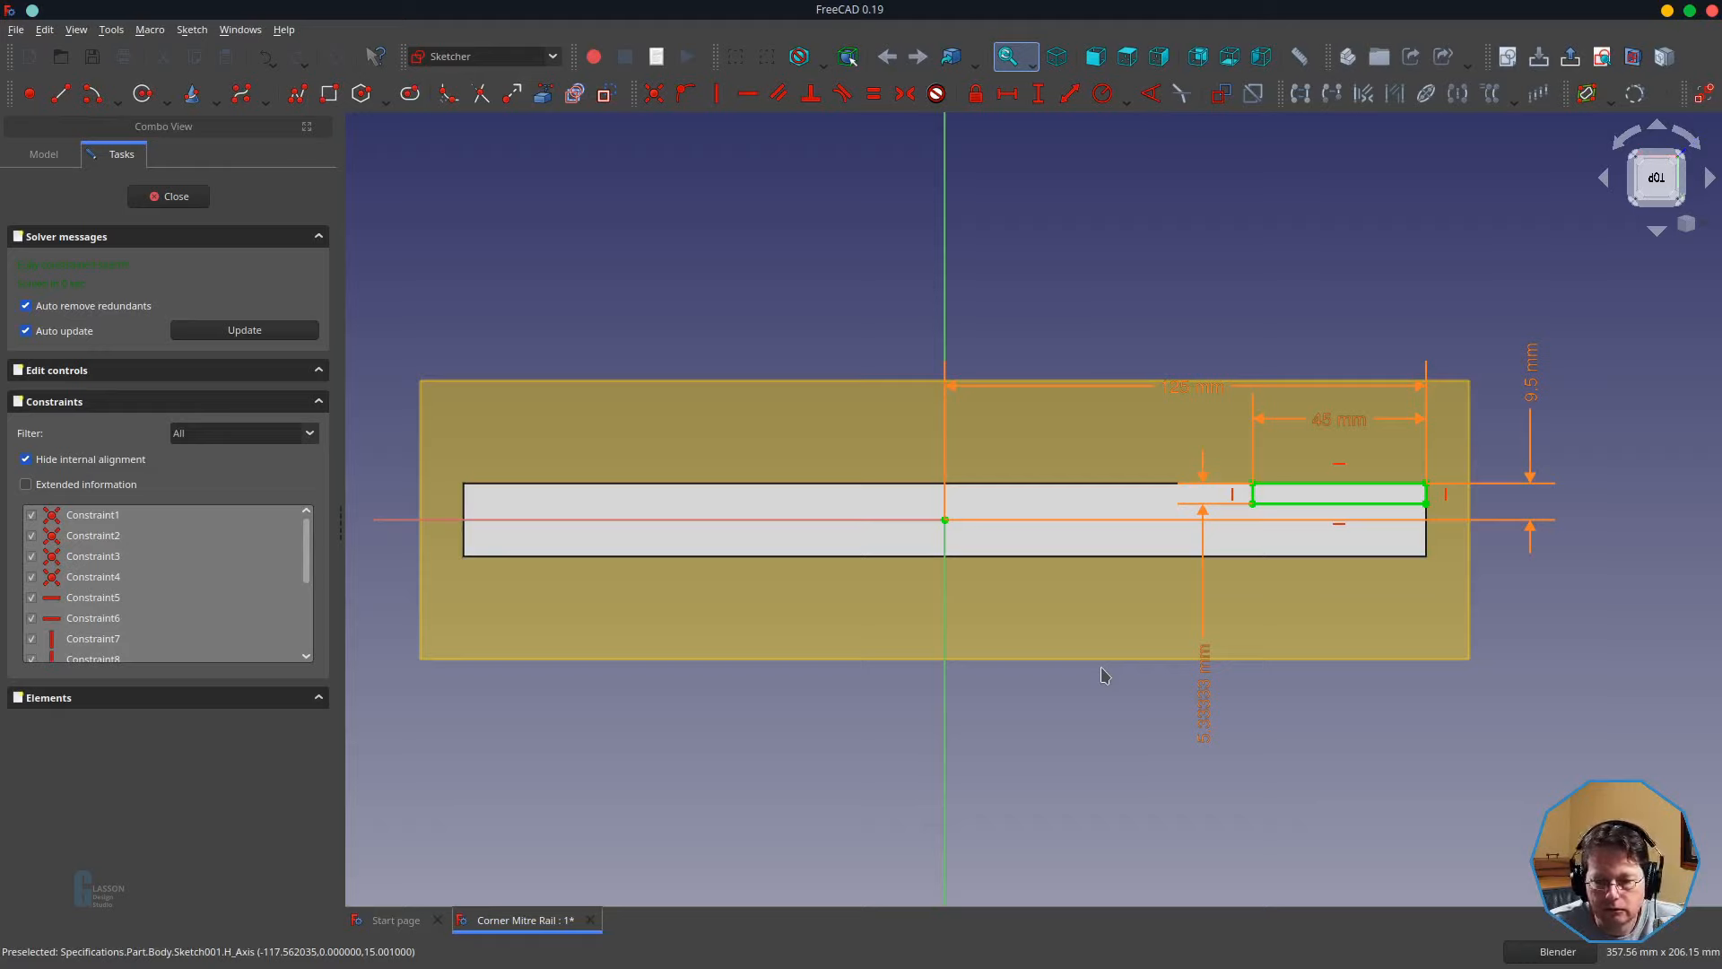
left_click(170, 199)
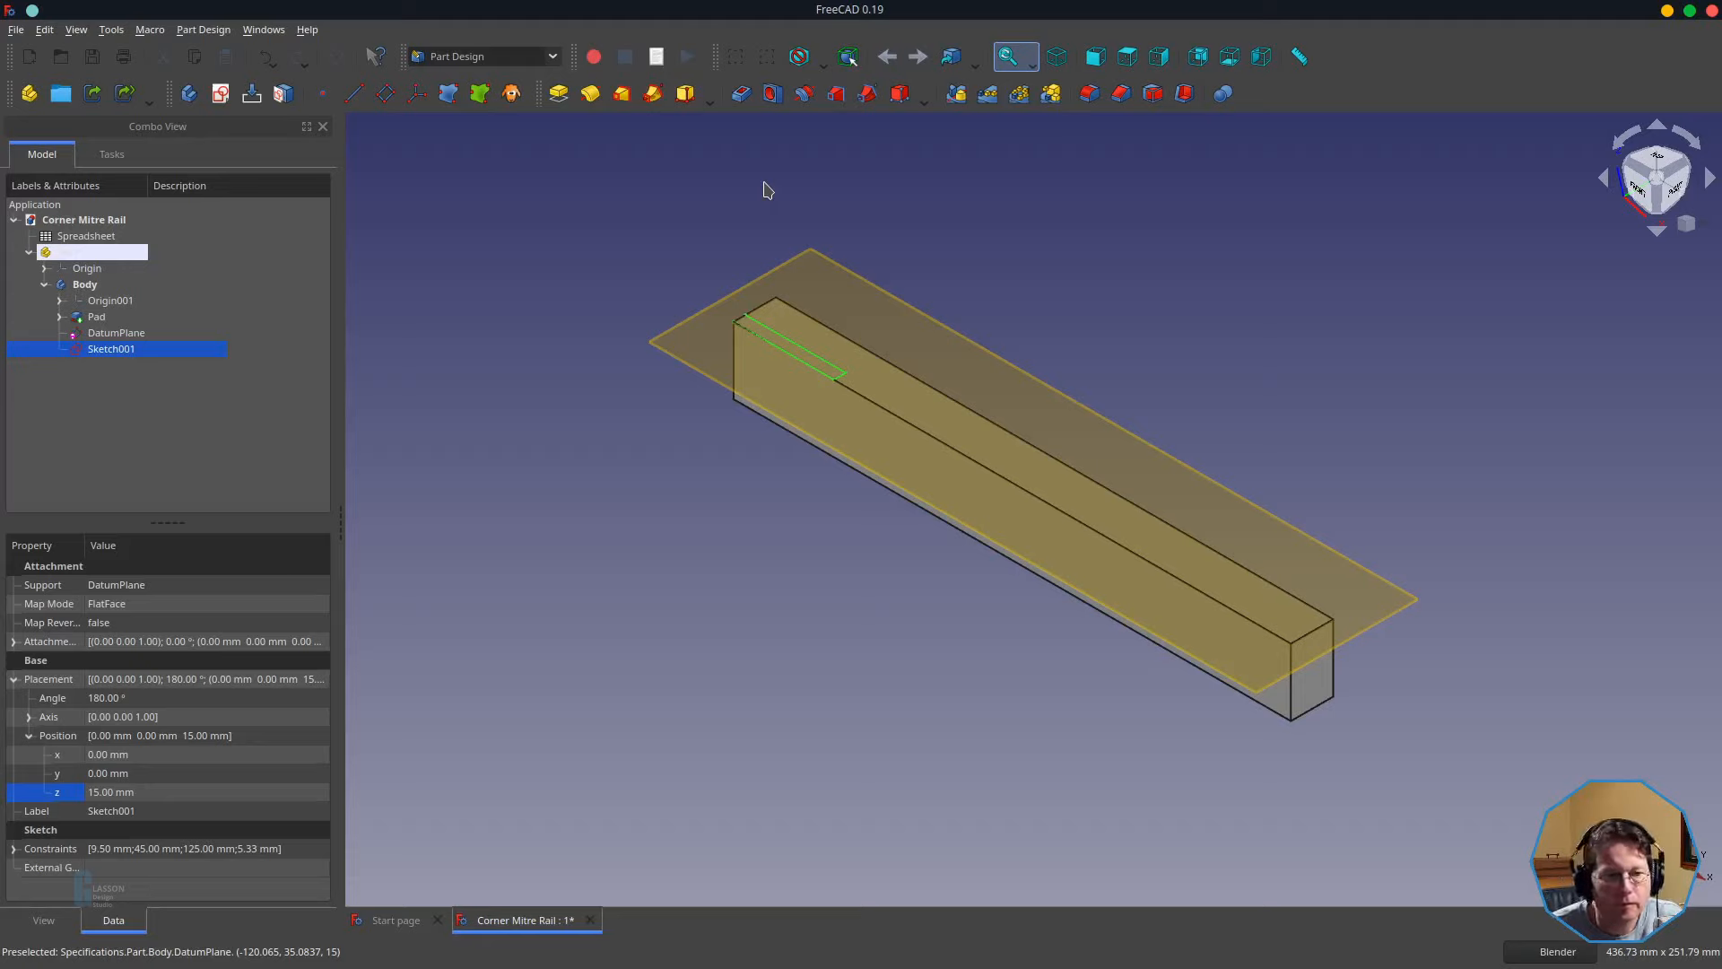
- Pocket the end-cut sketch through all of the rail
left_click(741, 98)
left_click(296, 269)
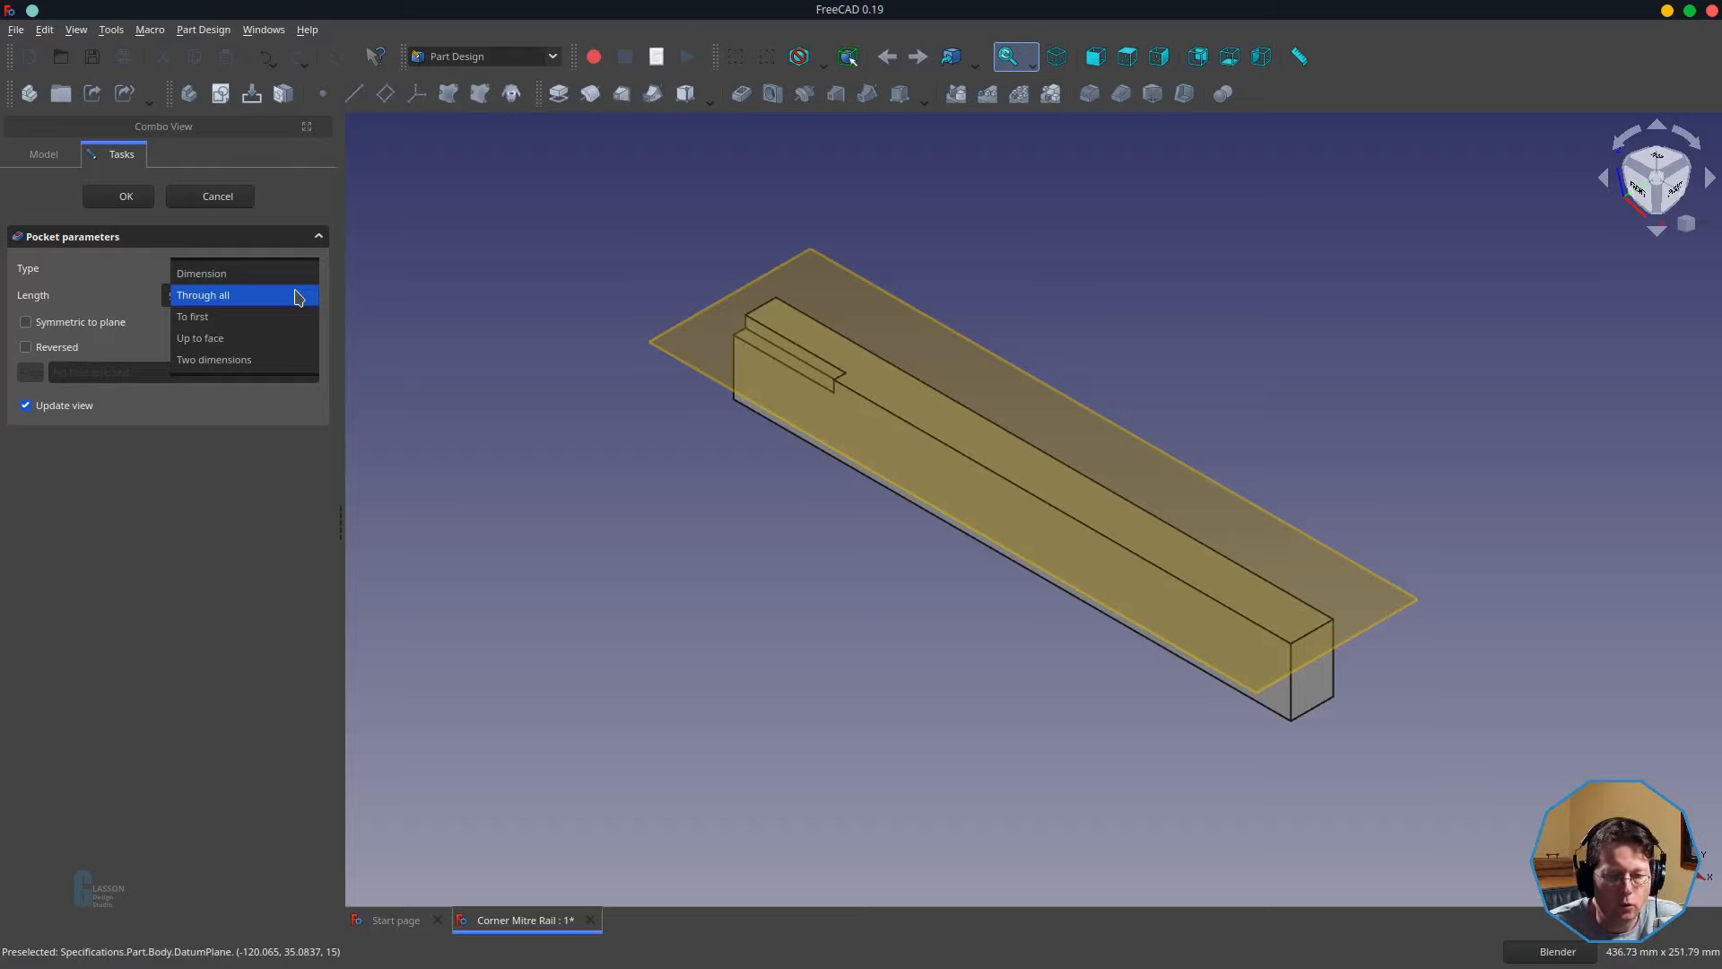
left_click(298, 296)
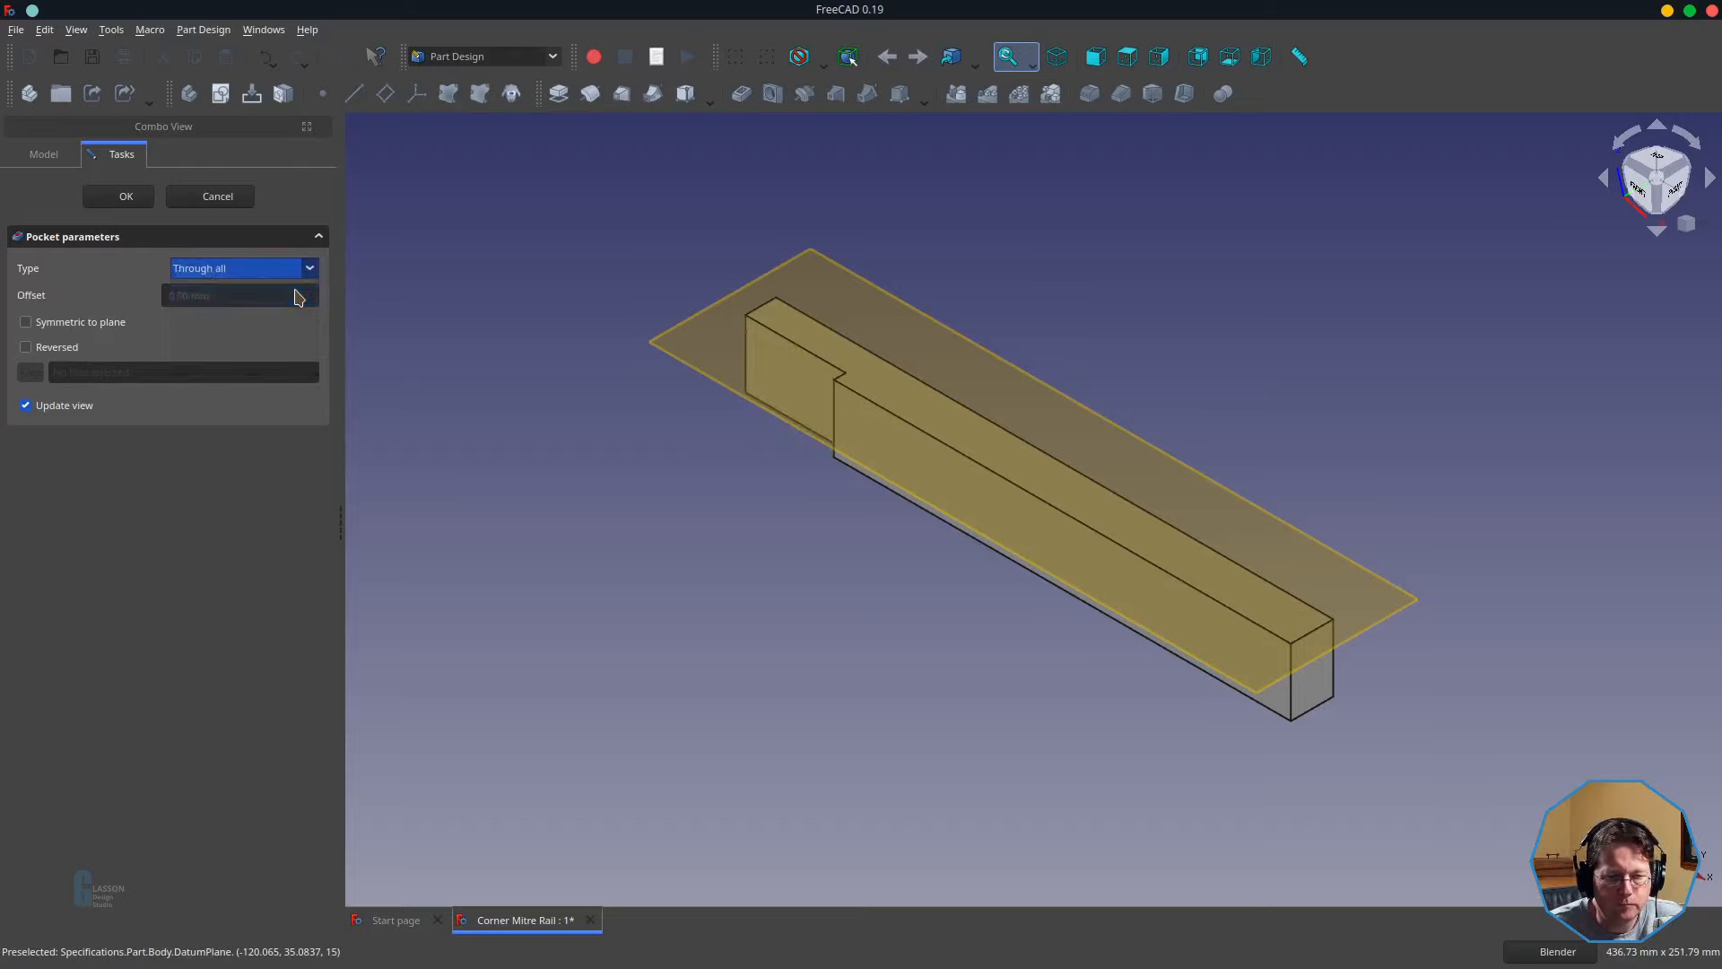
left_click(126, 199)
- Mirror the end-cut pocket about the Base XZ plane to cut the opposite side of the rail's end
scroll(618, 445, "down", 3)
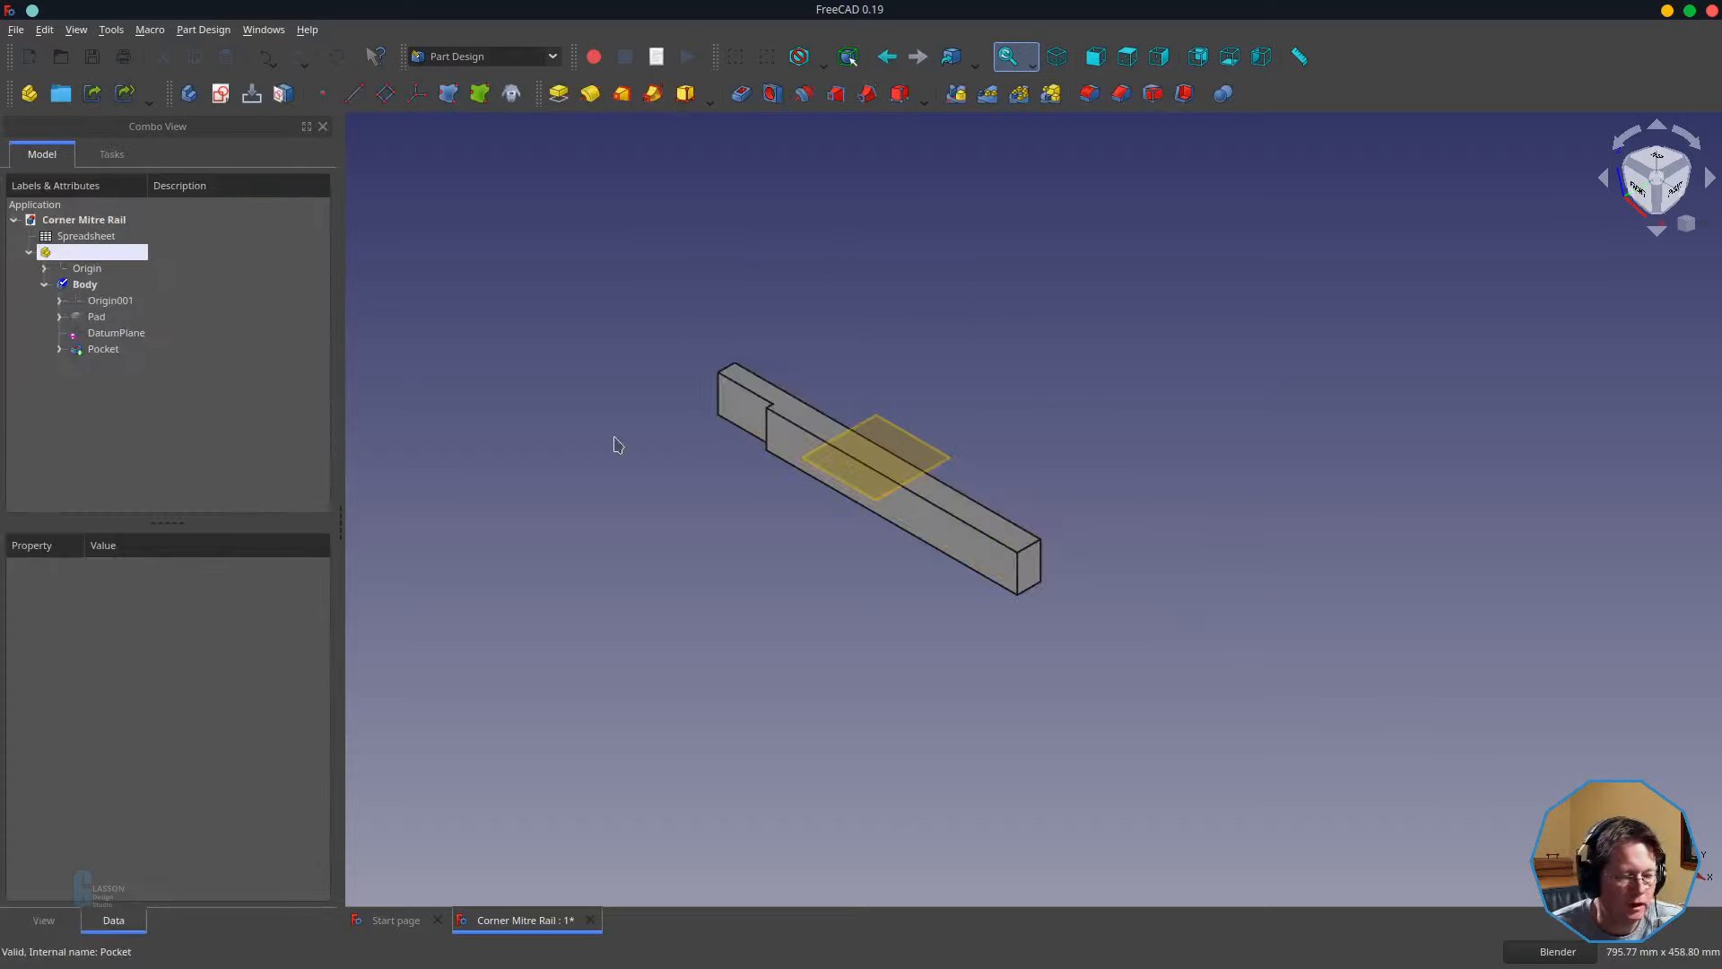
left_click(102, 351)
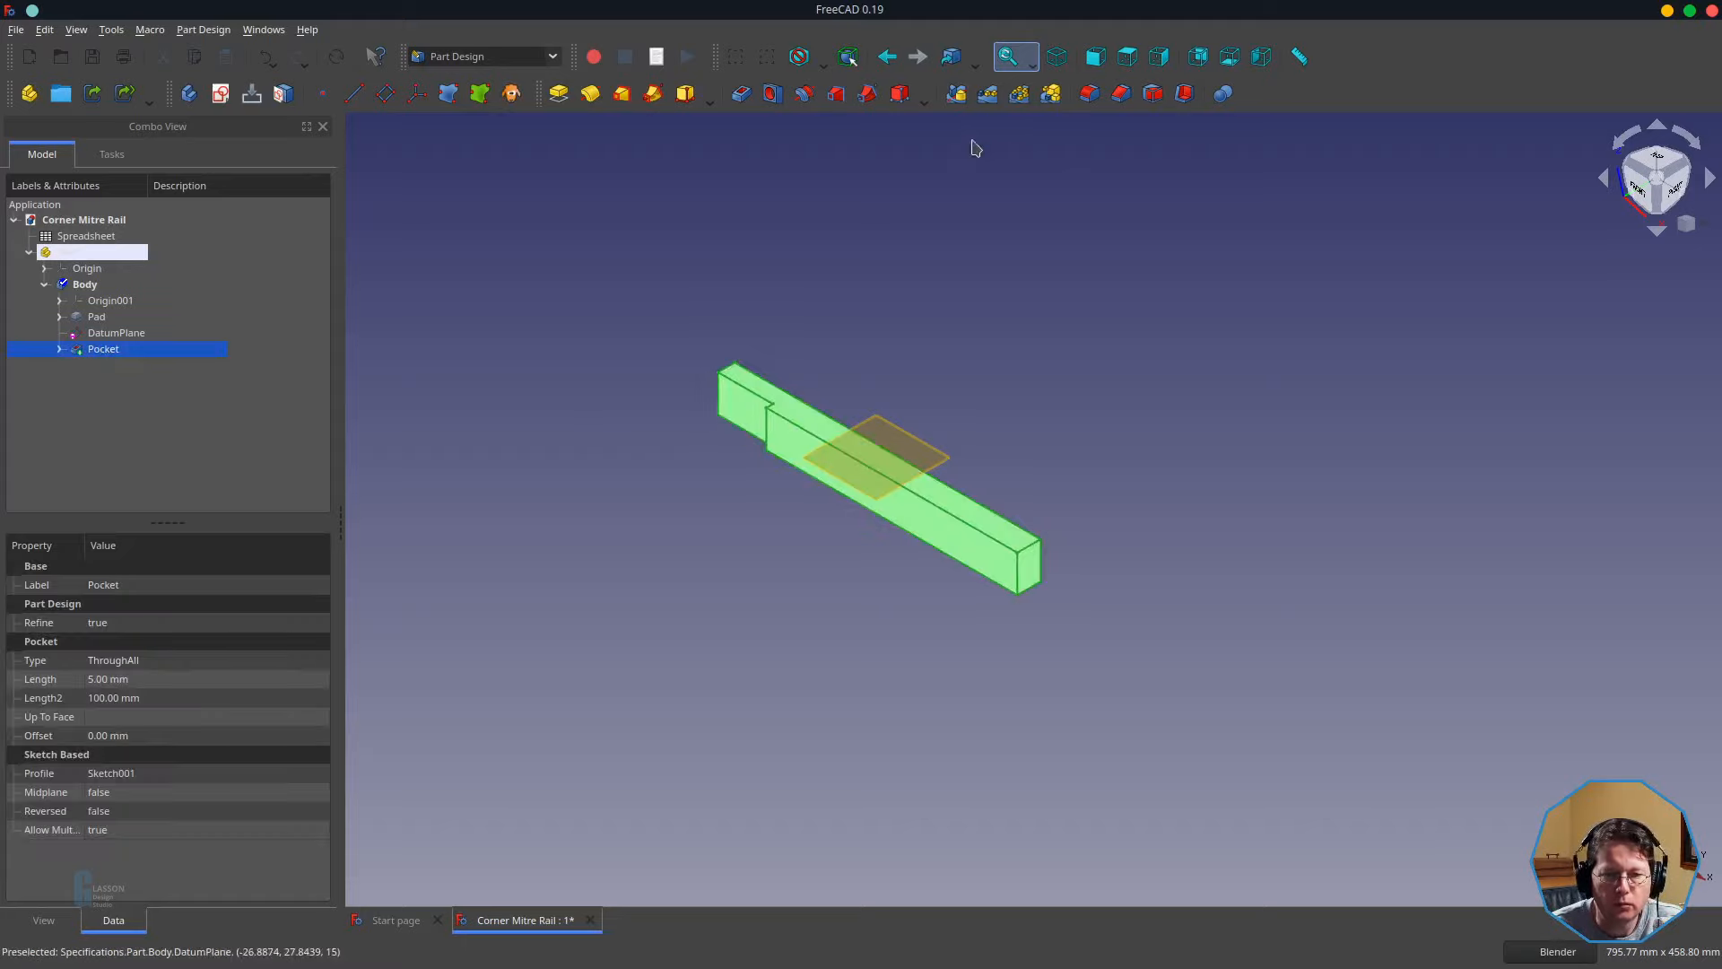
left_click(963, 107)
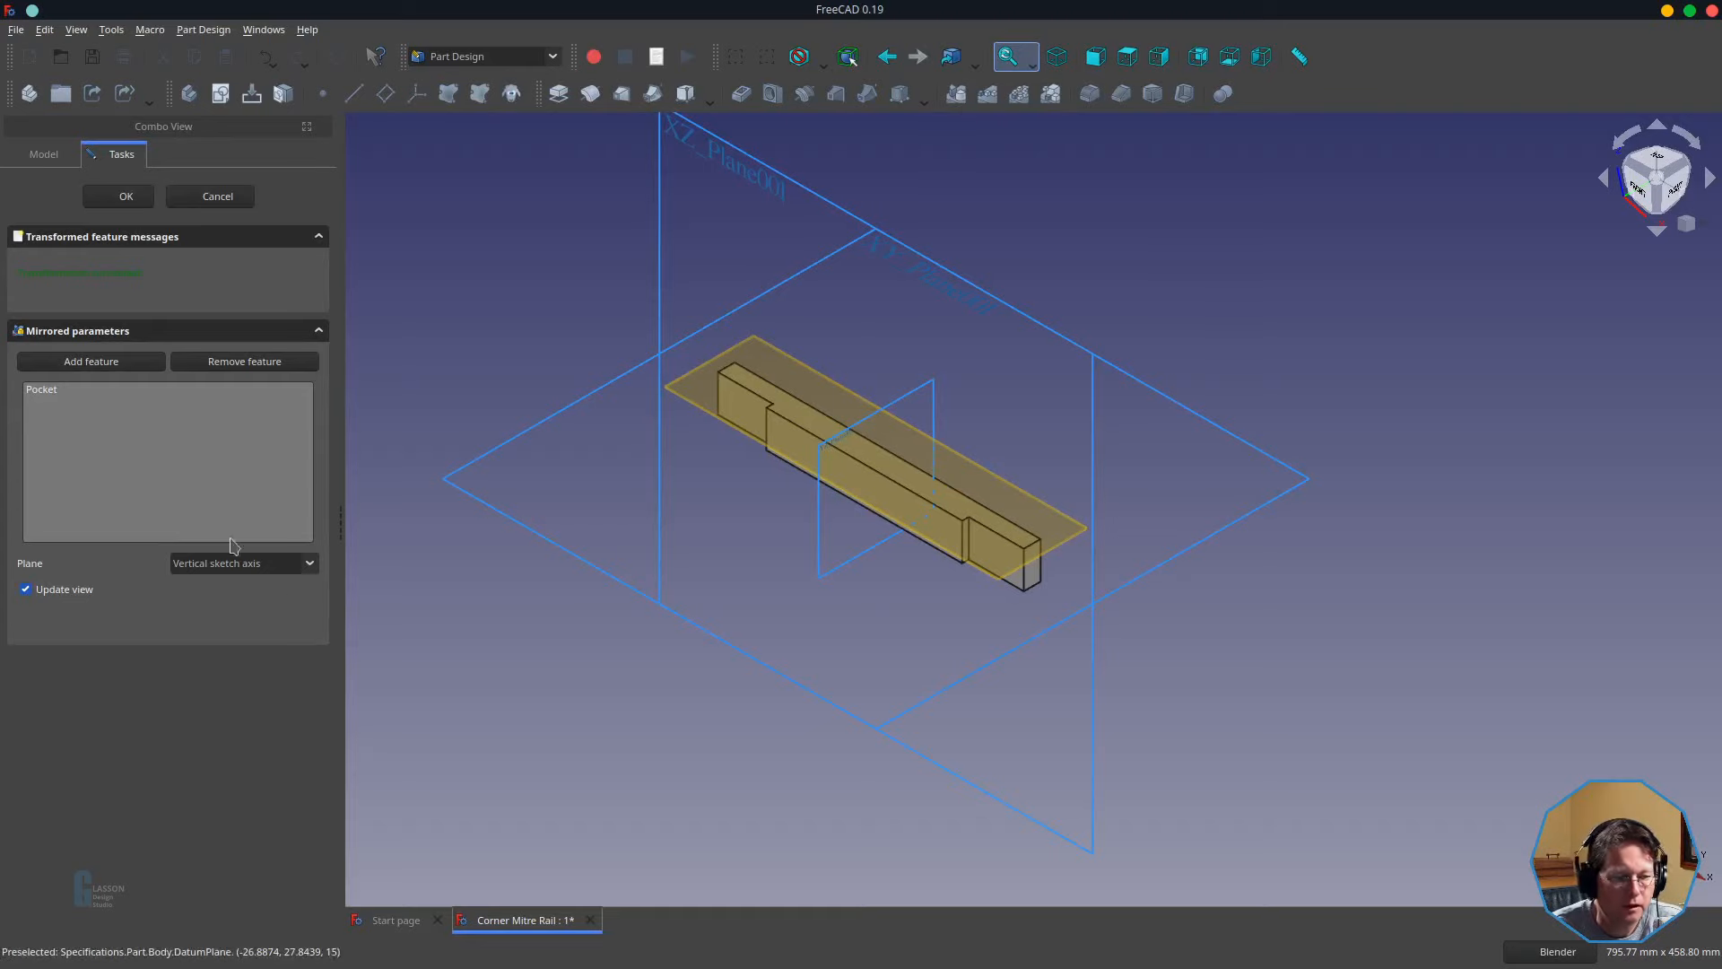
left_click(261, 563)
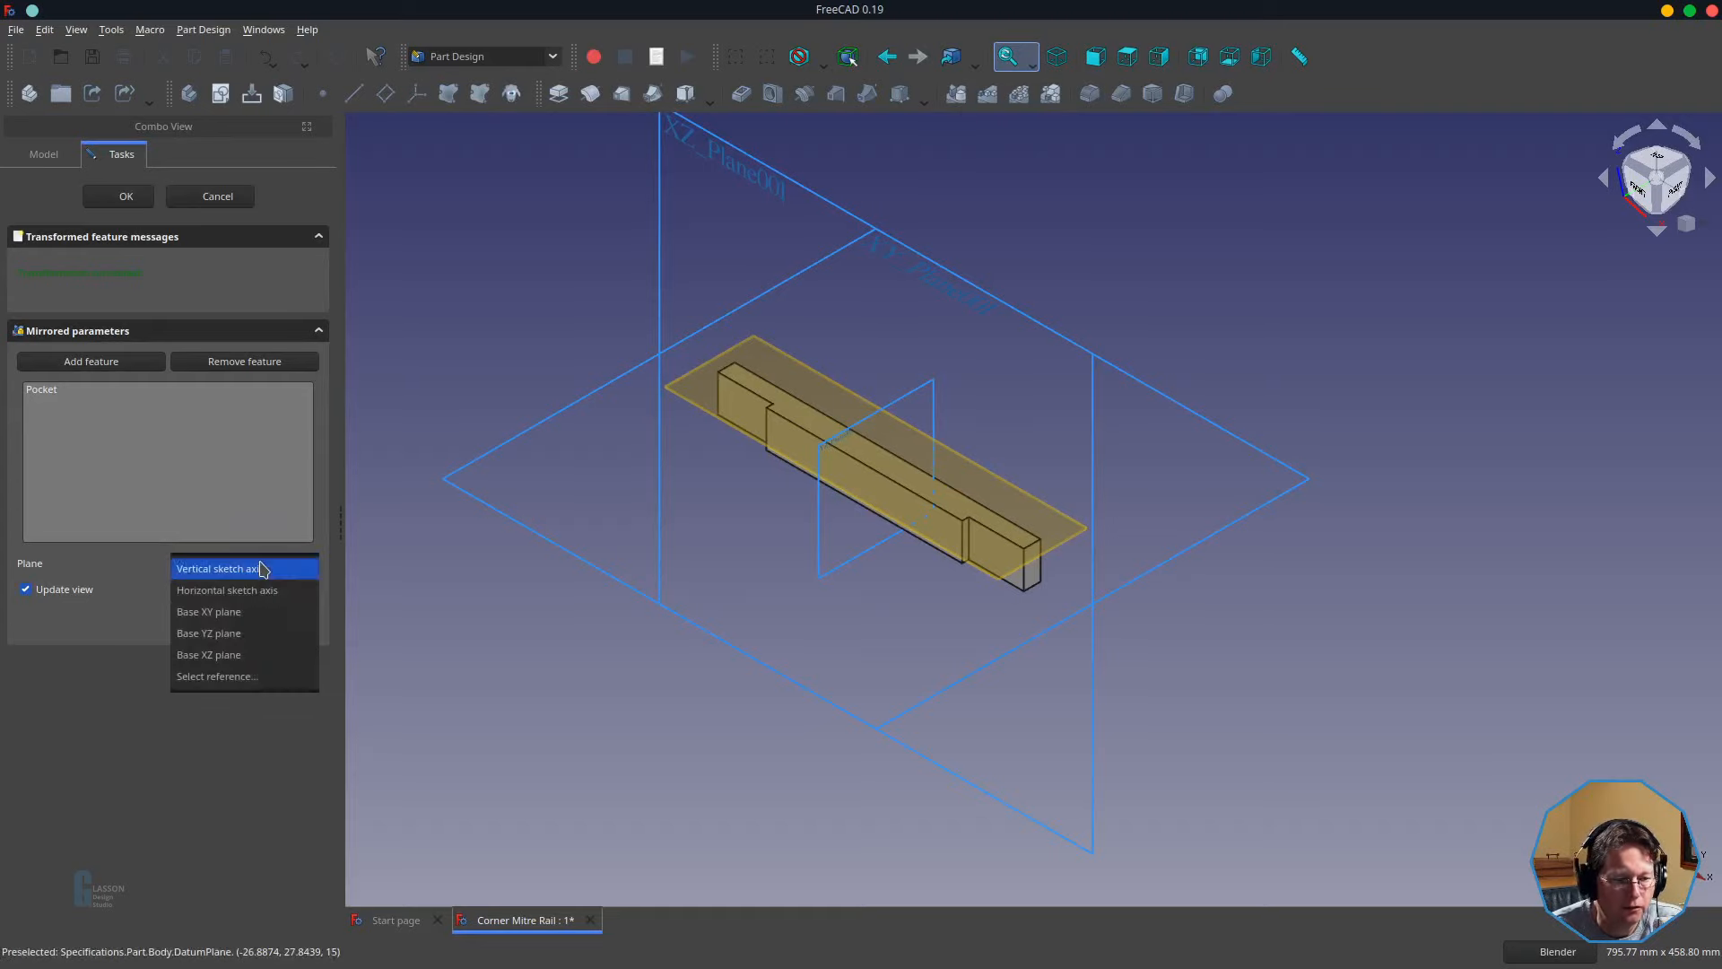
left_click(260, 660)
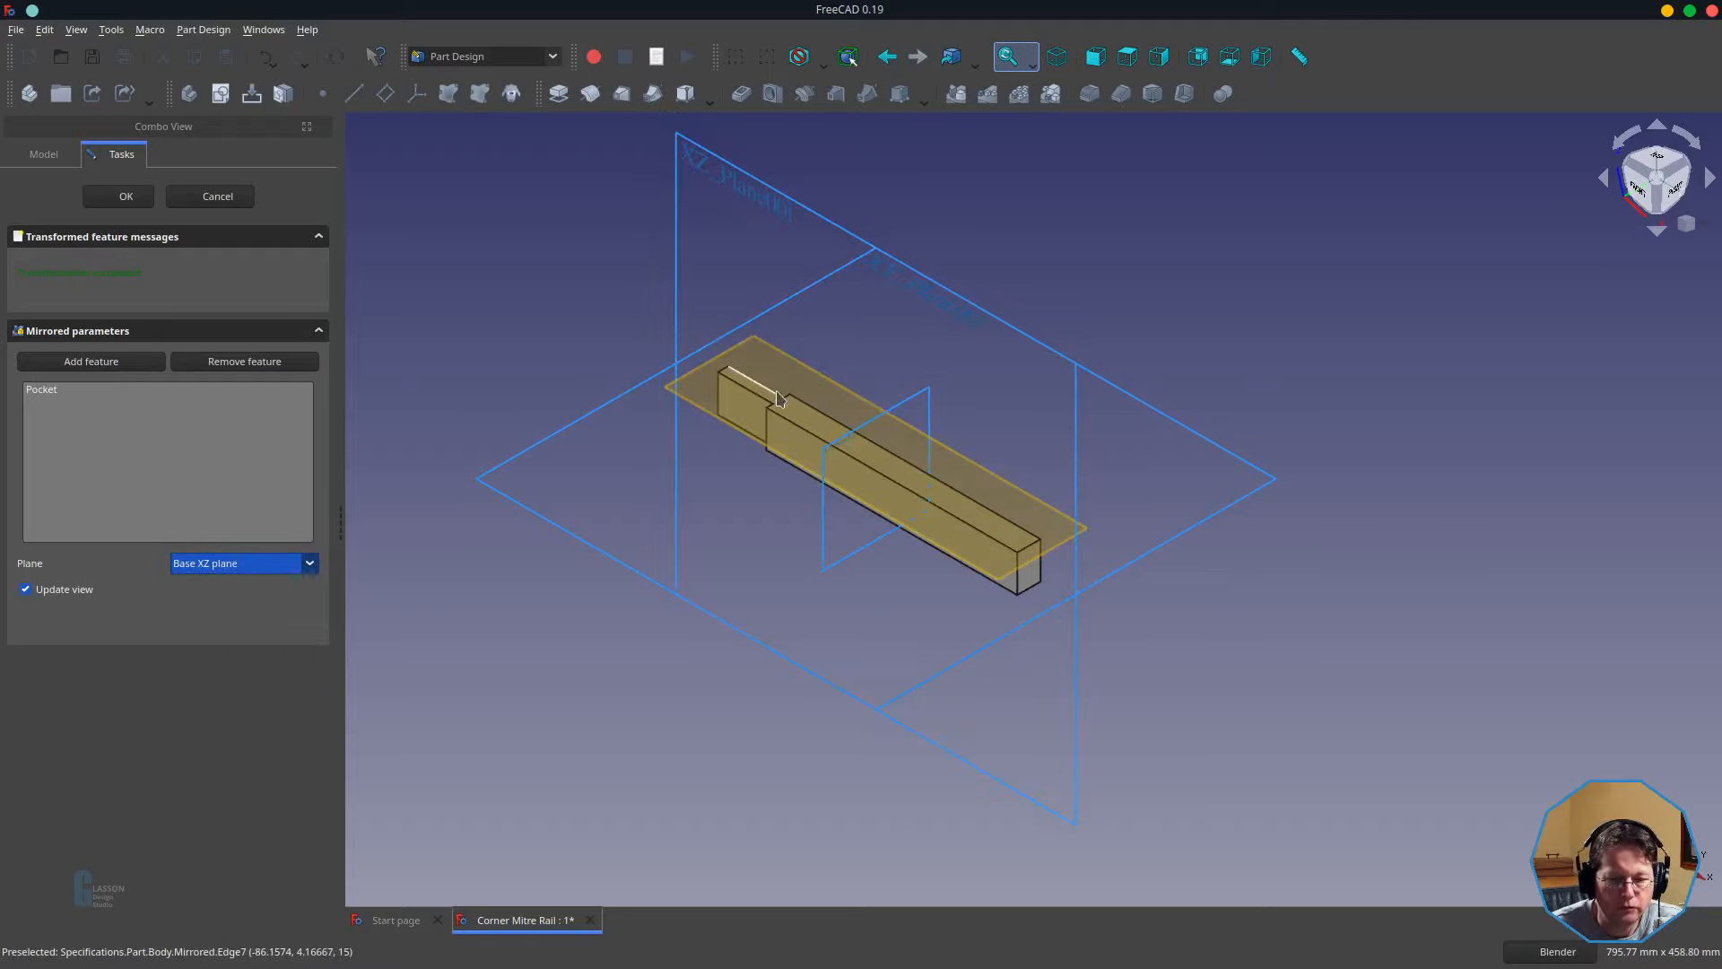
left_click(125, 197)
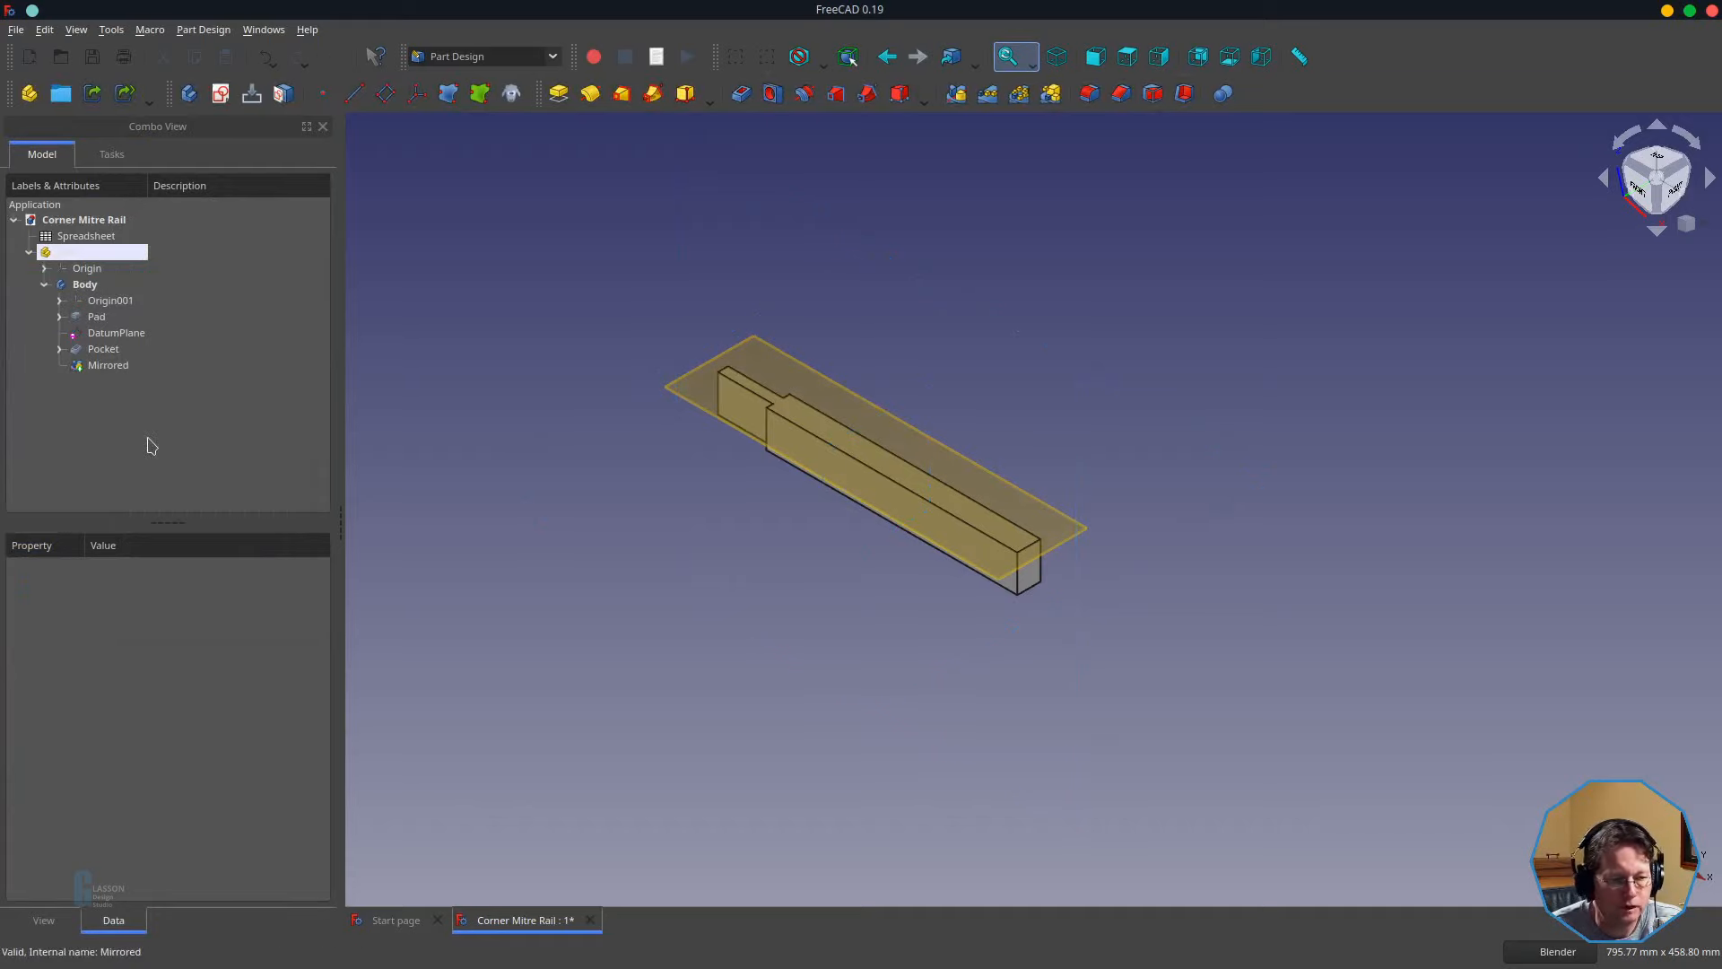
- Hide the datum plane and save the Corner Mitre Rail document
left_click(110, 333)
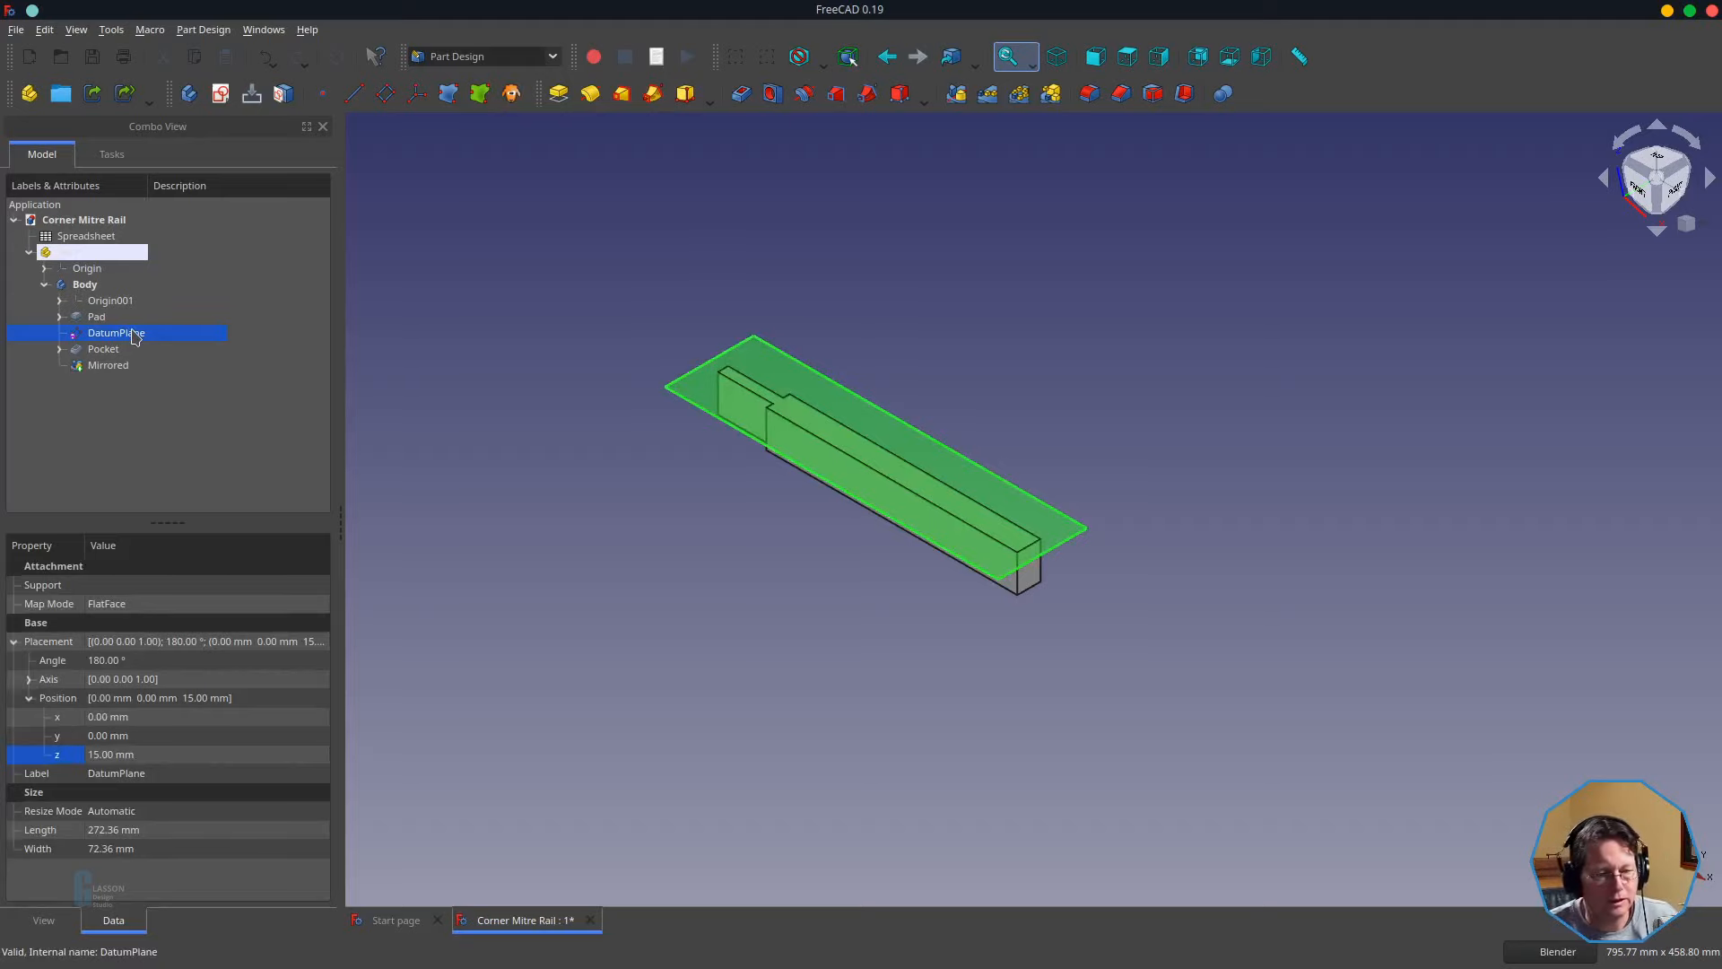
key("space")
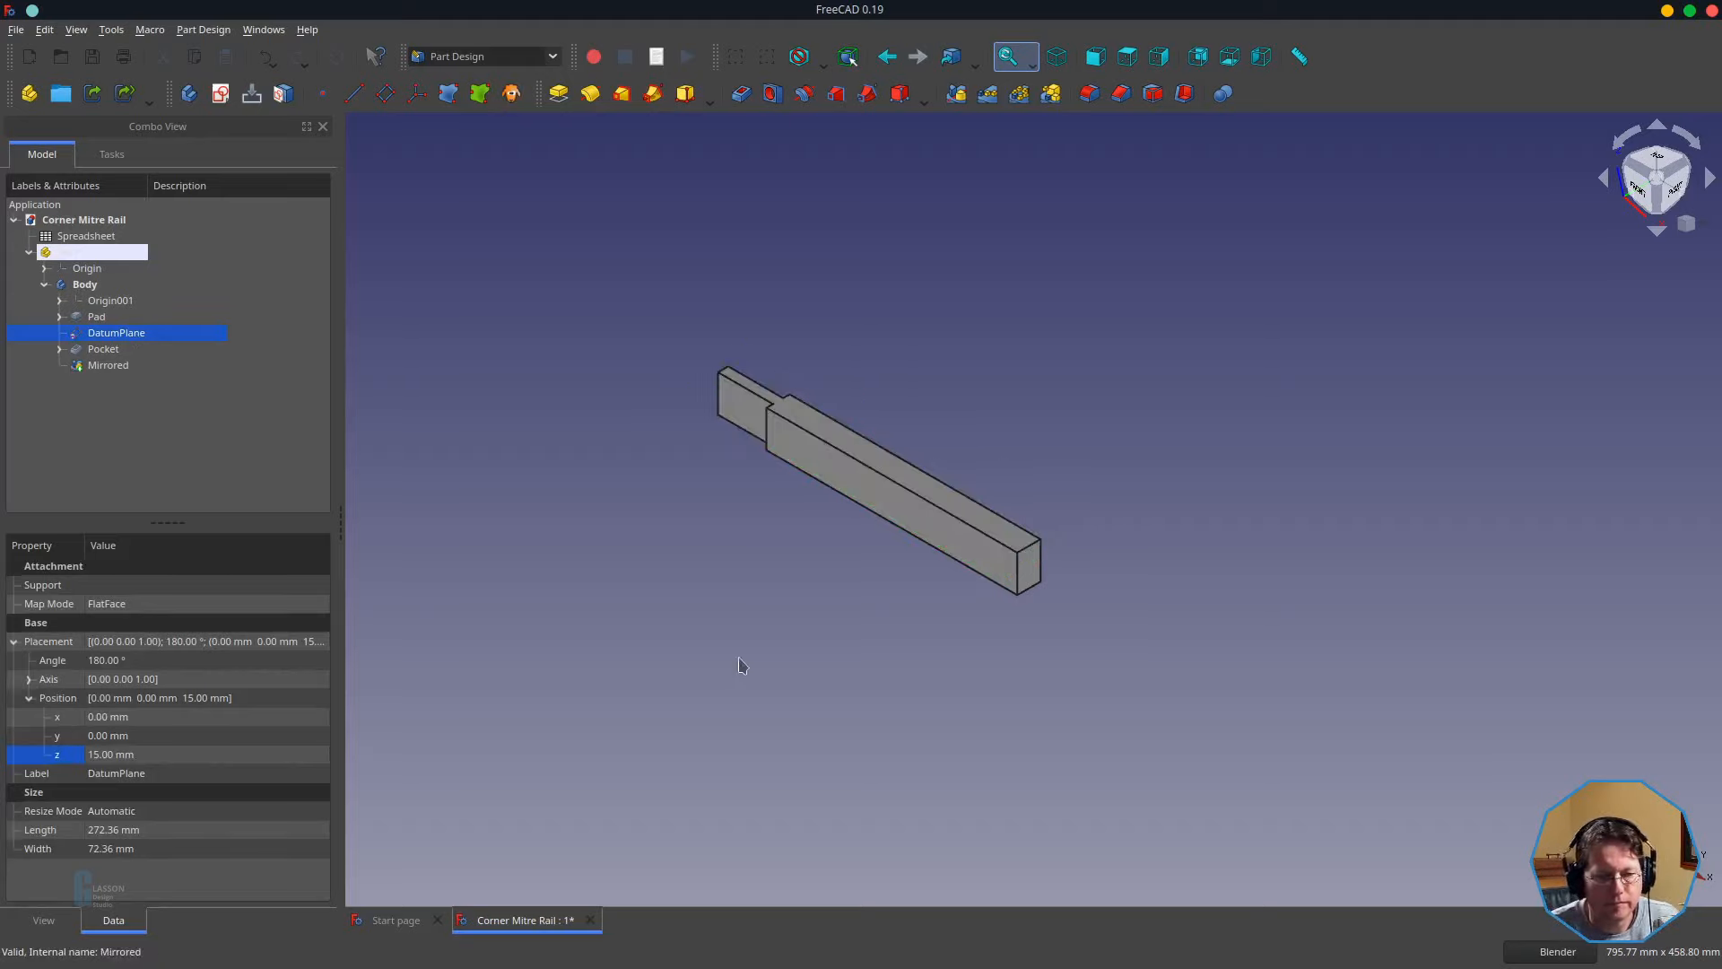
key("ctrl+s")
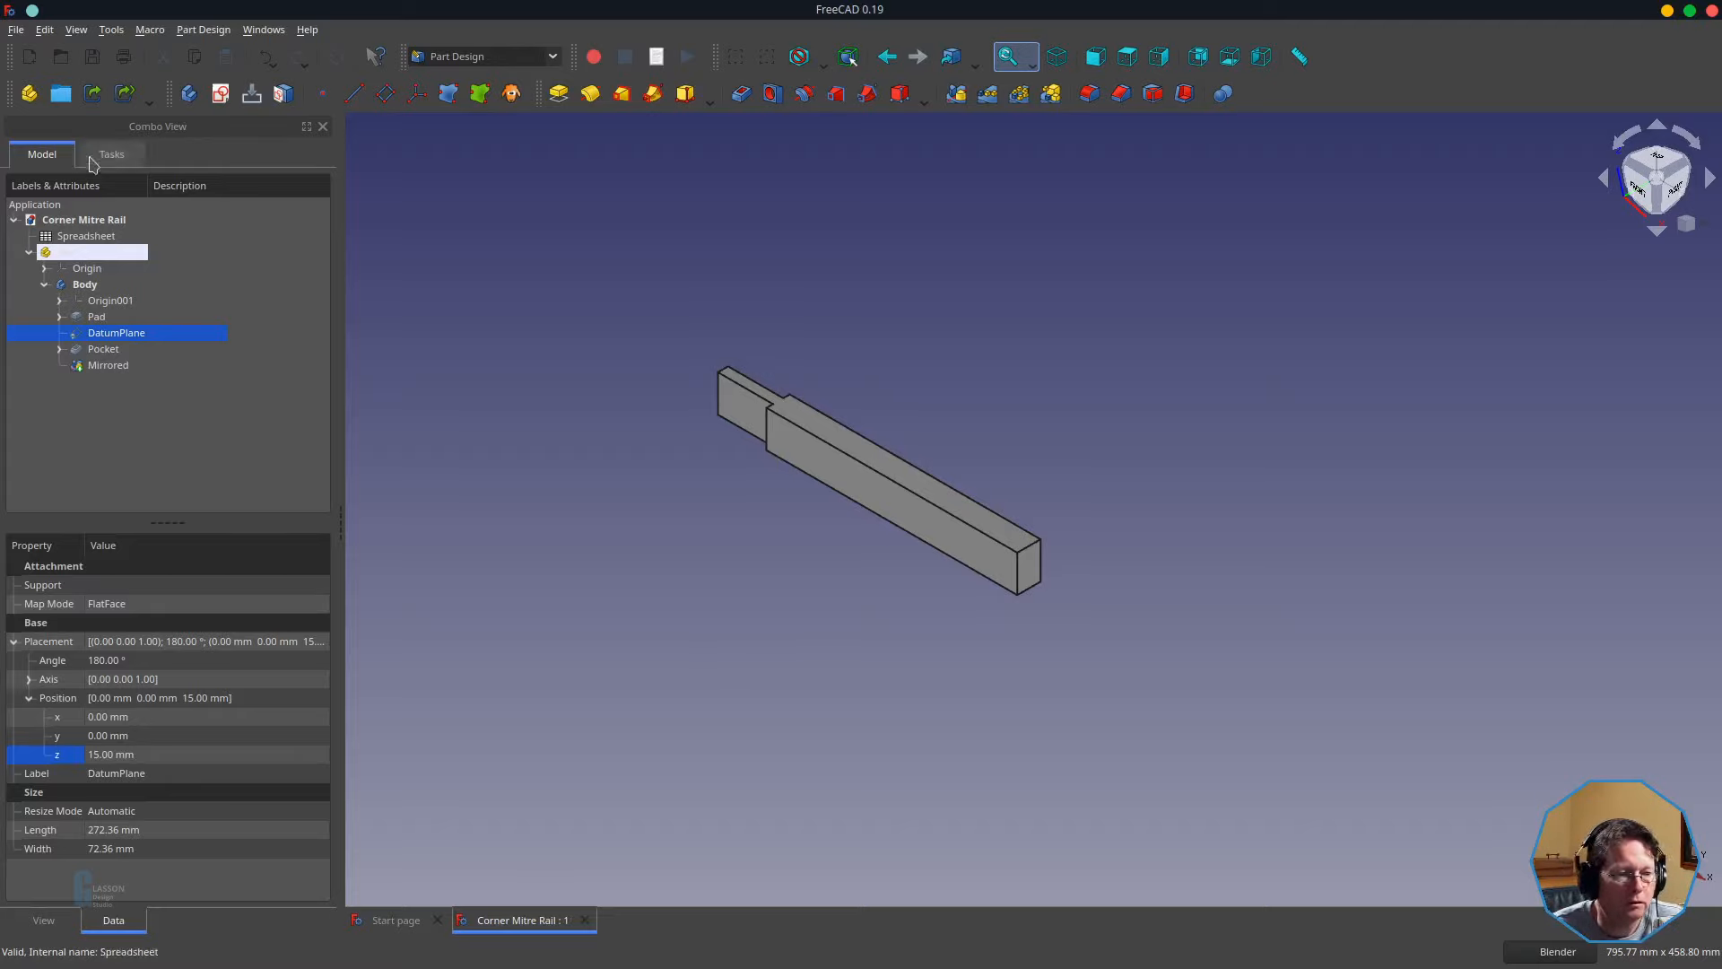
- Create a new document and save it as Corner Assembly alongside the part files
left_click(16, 29)
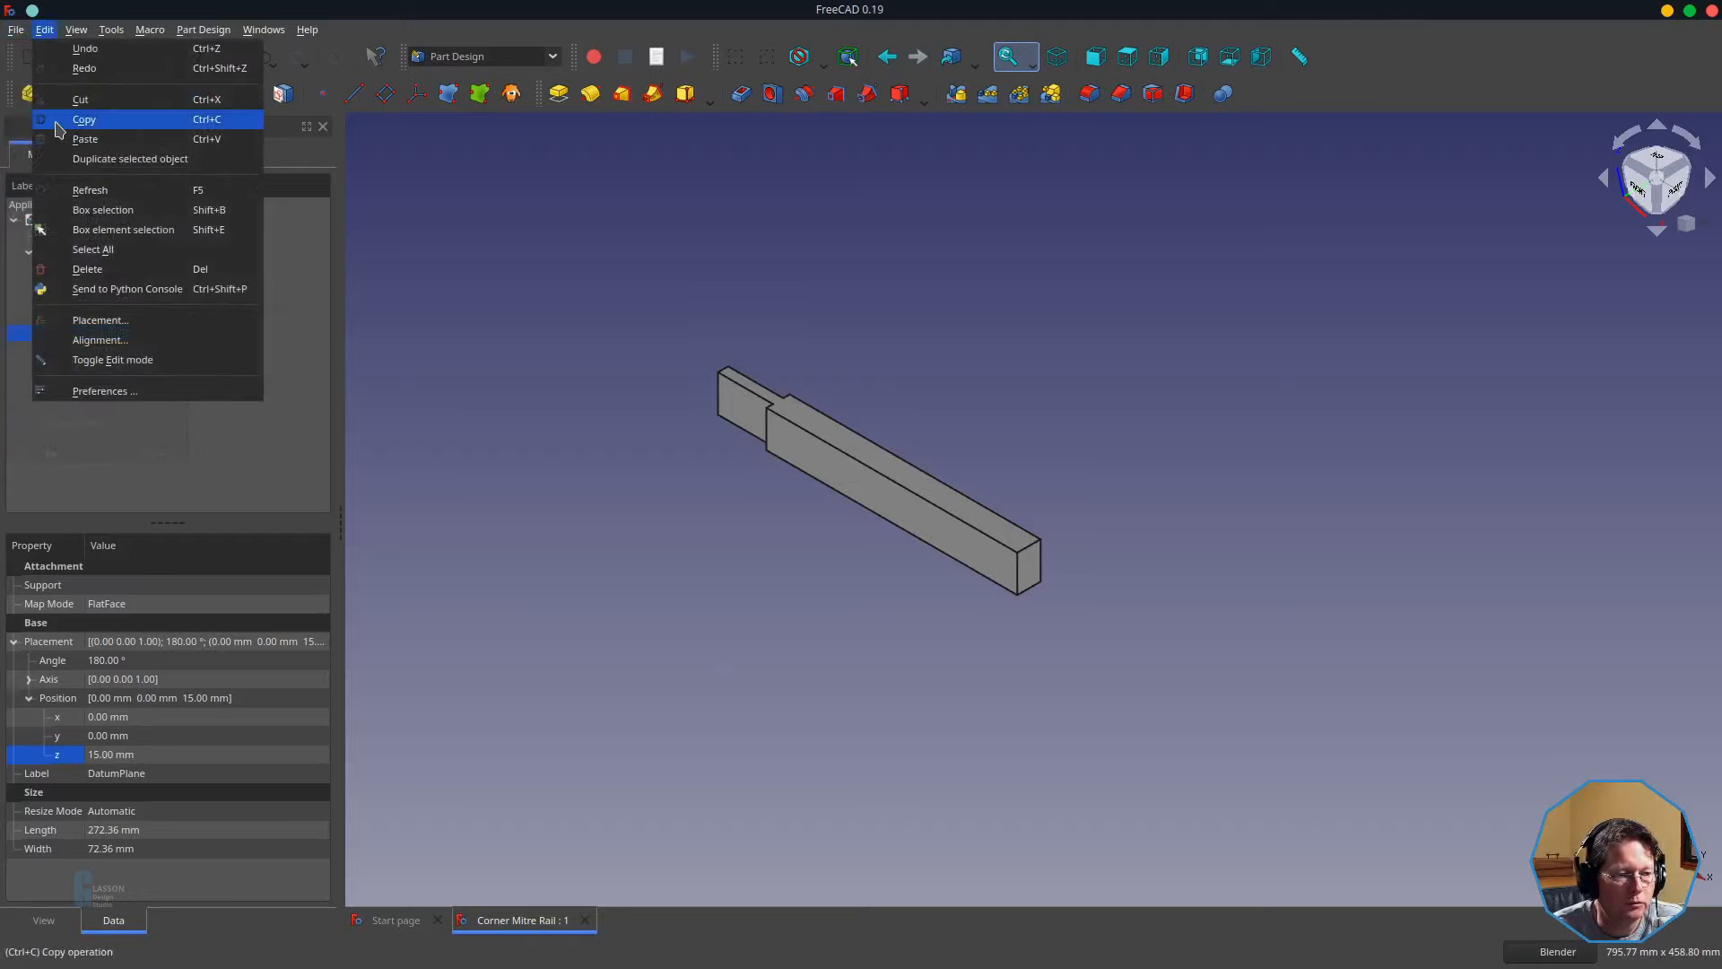
left_click(30, 50)
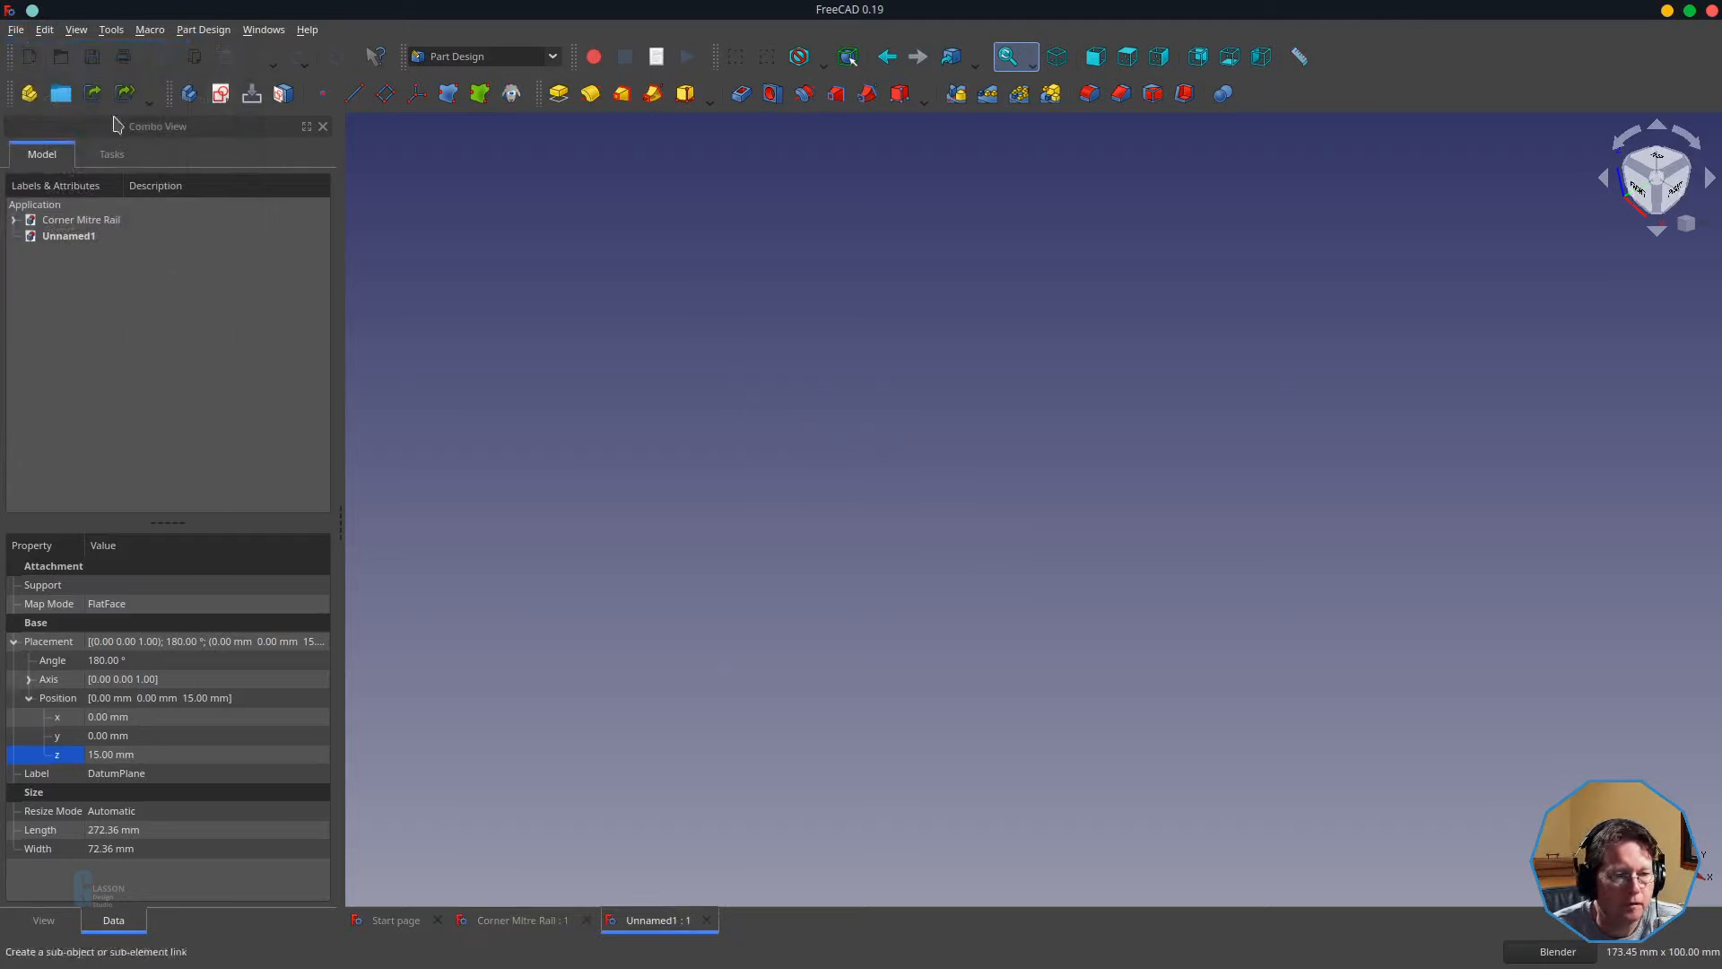
left_click(17, 30)
left_click(64, 171)
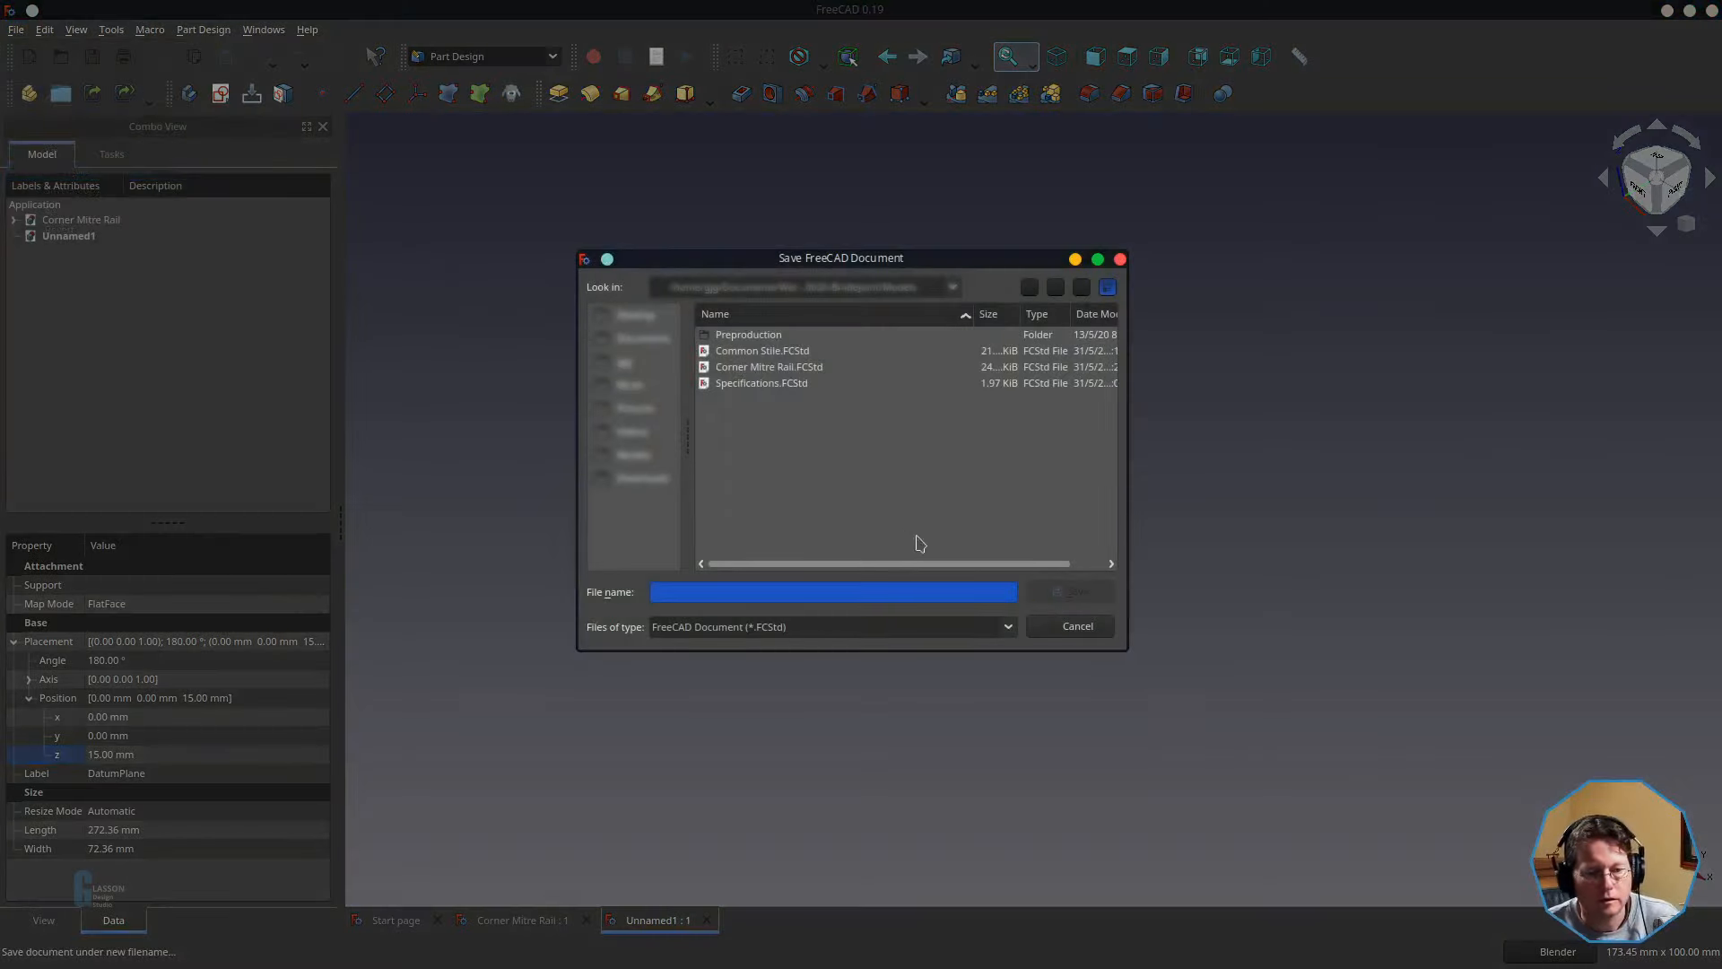
type("Corner")
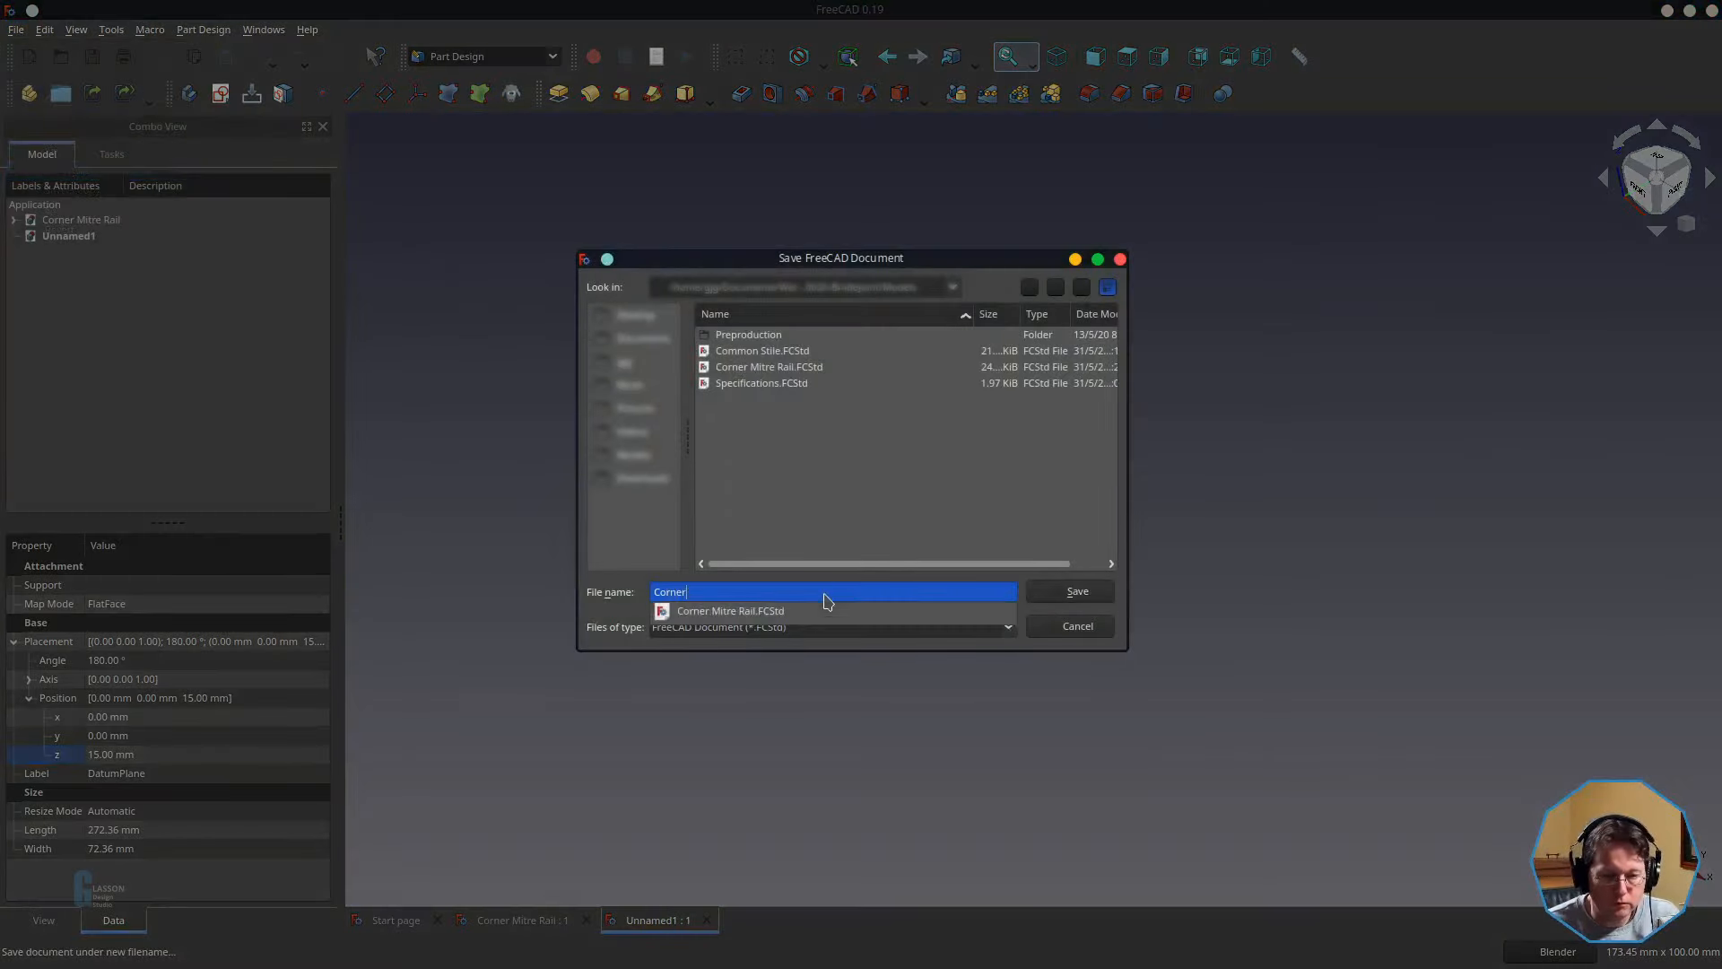
type(" A")
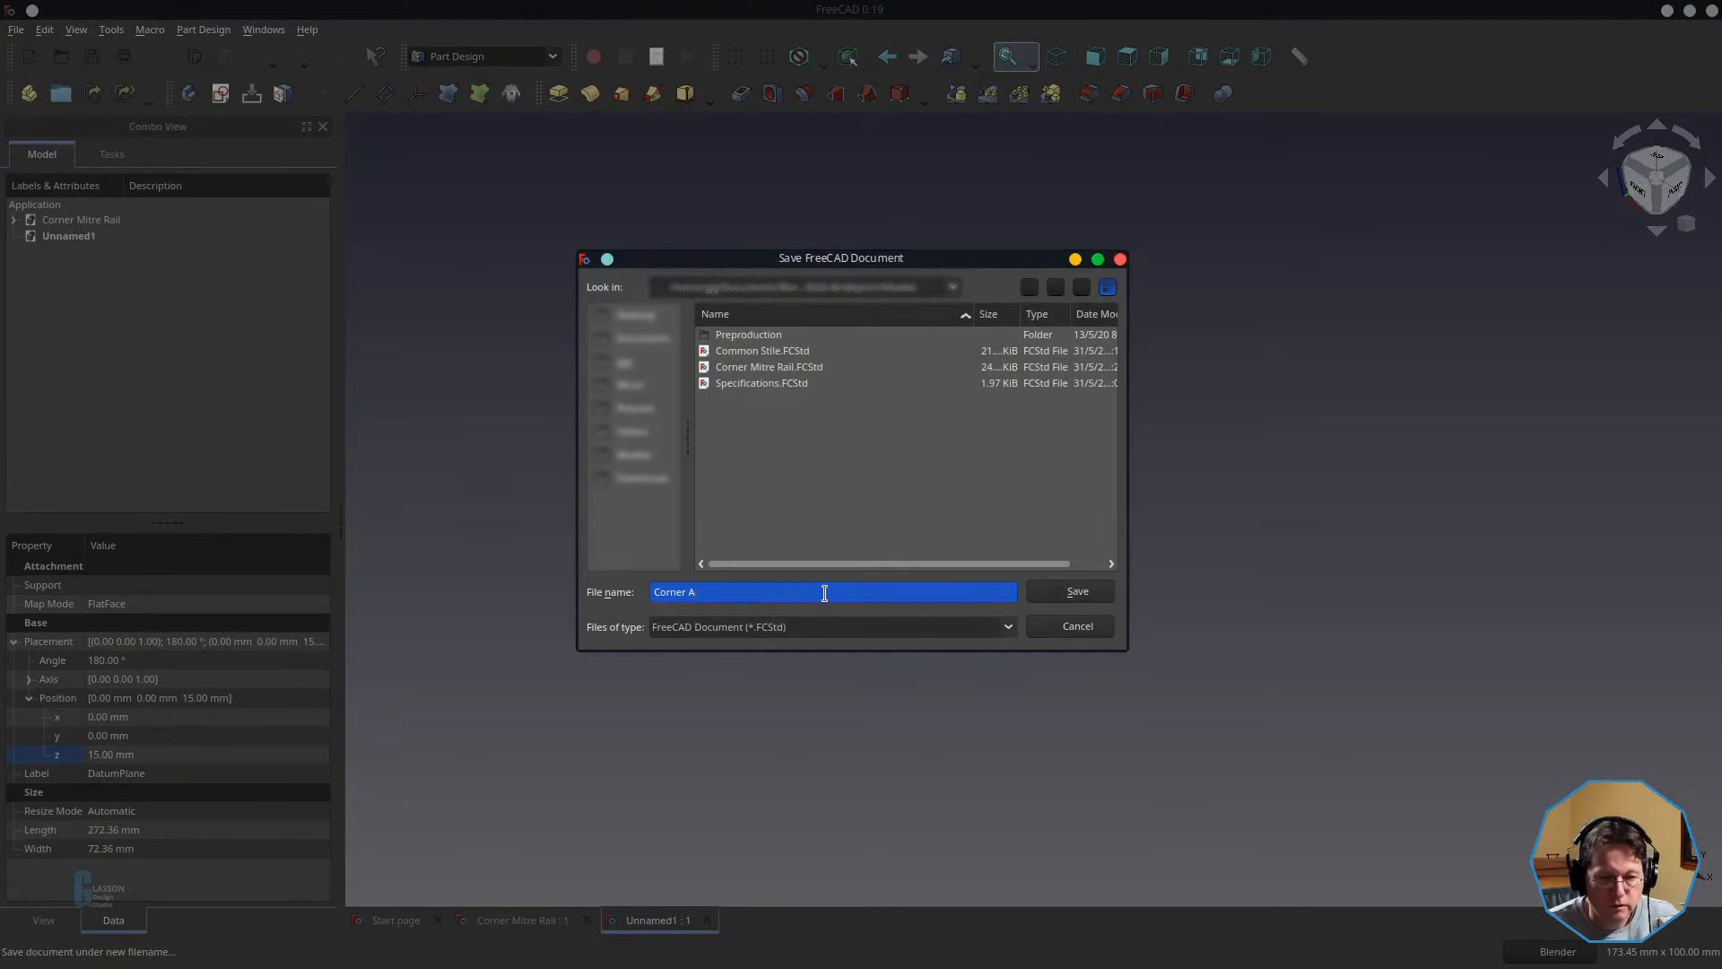
type("ssembly")
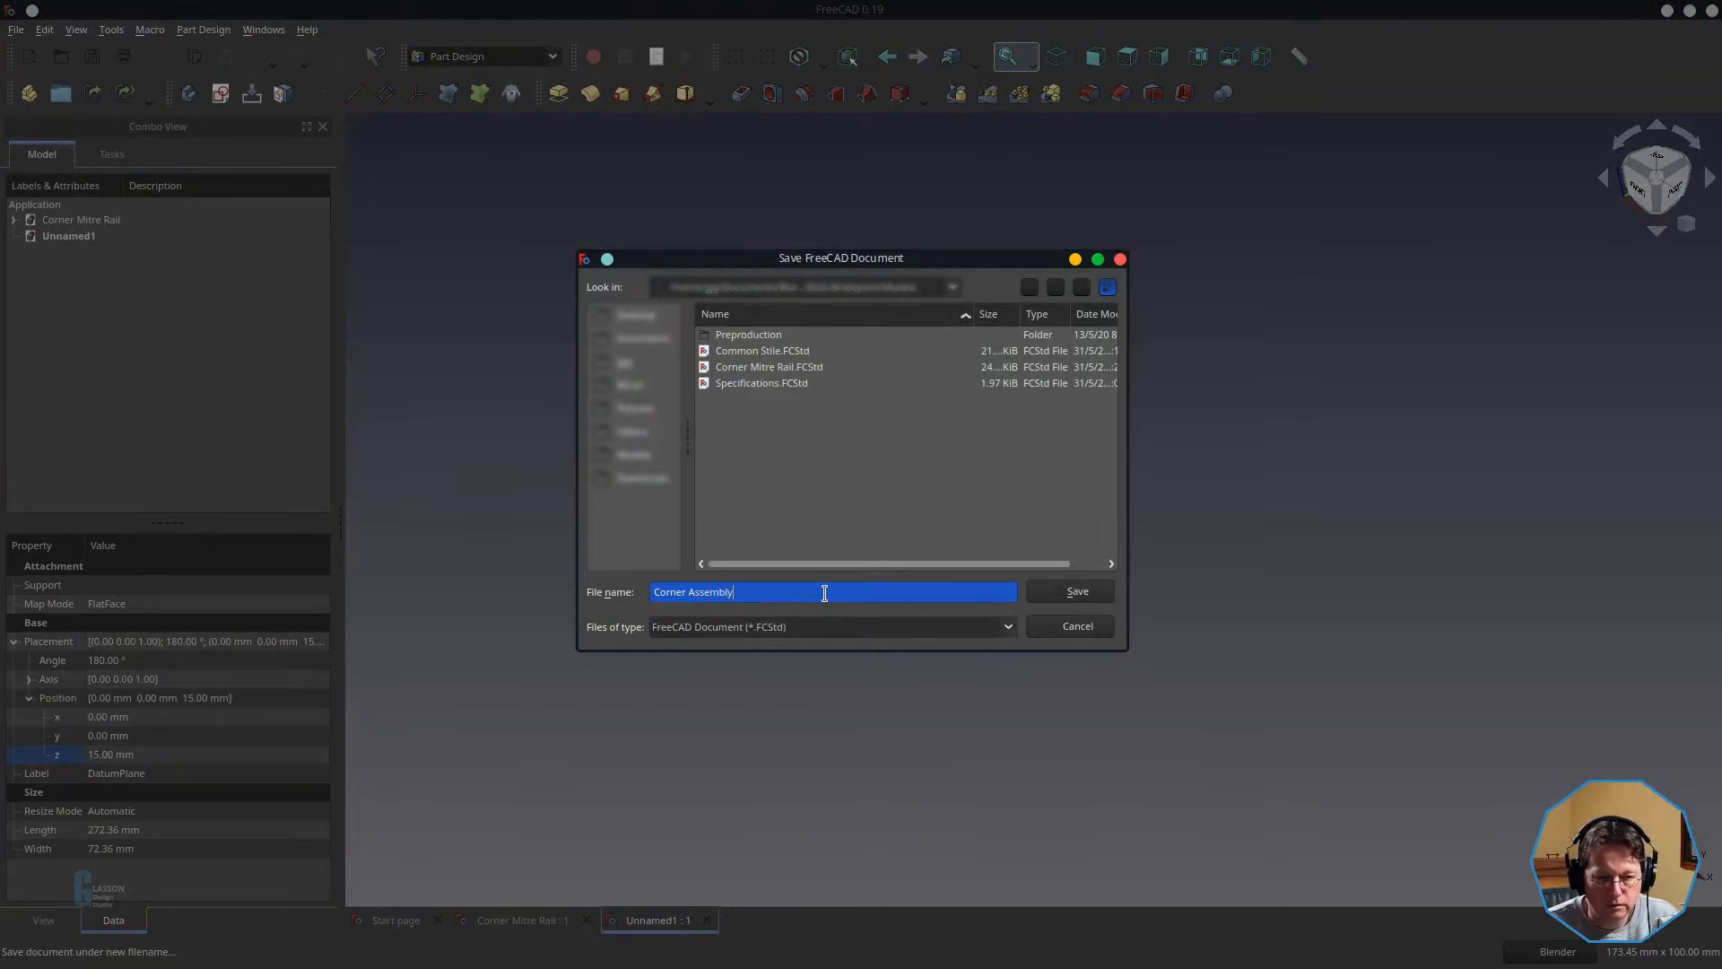
key("Return")
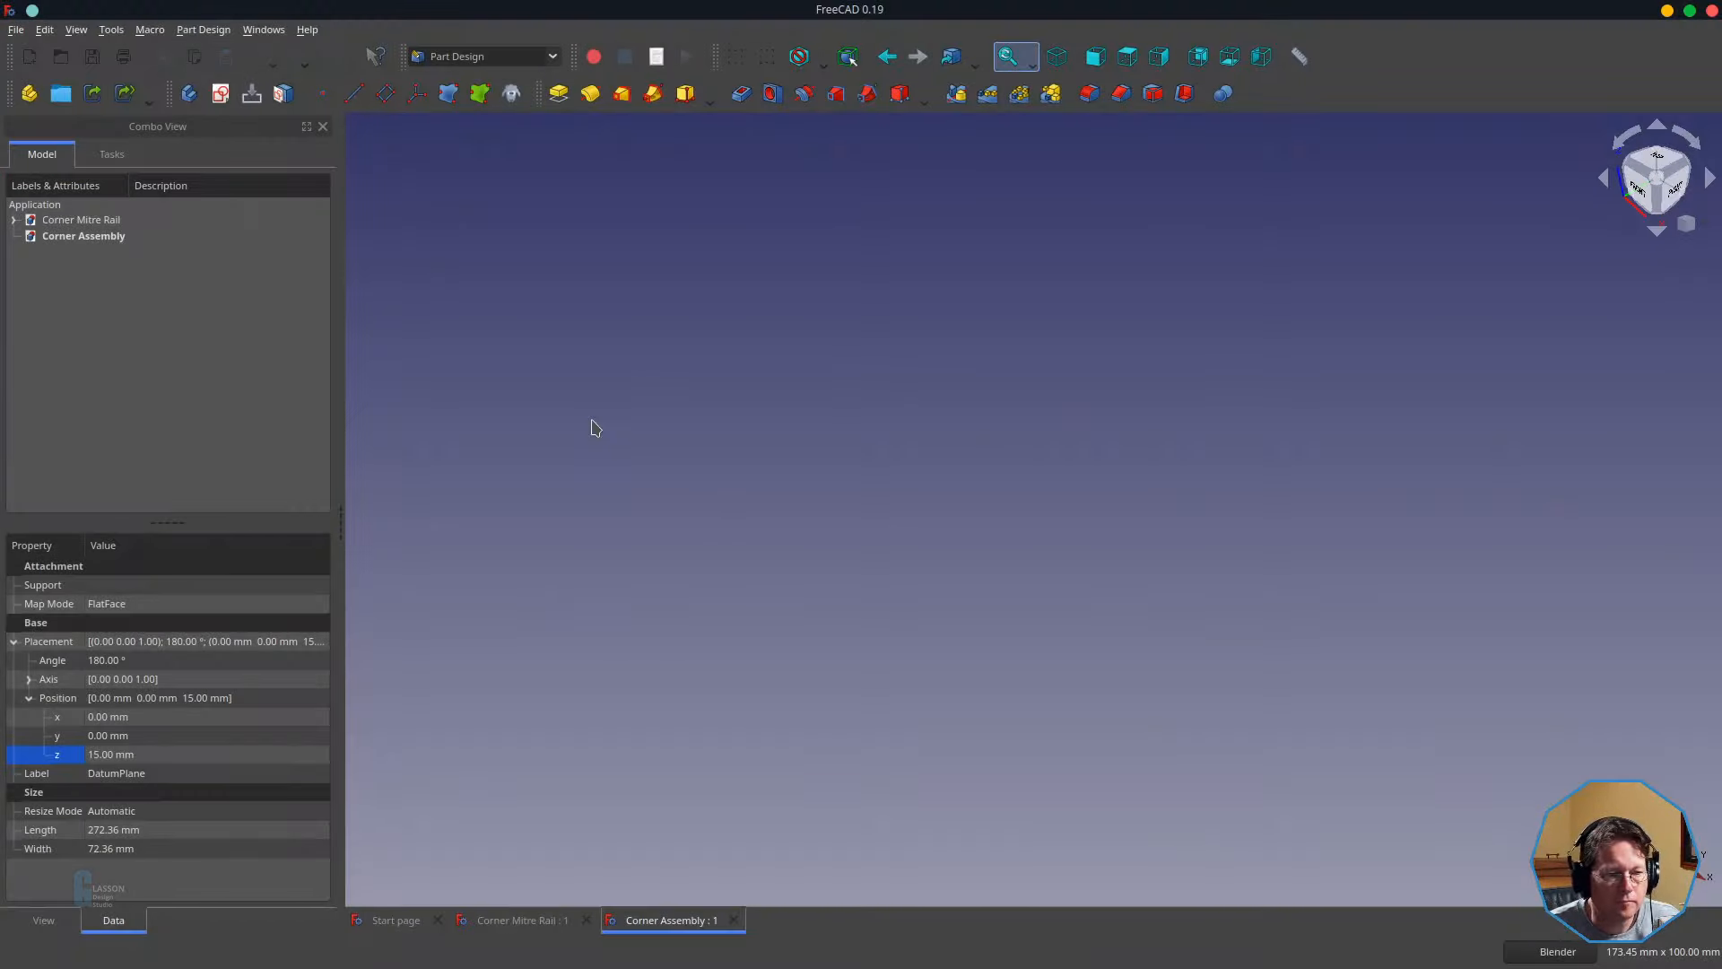
- Switch to the A2plus workbench and import Common Stile.FCStd into the assembly
left_click(507, 58)
left_click(500, 22)
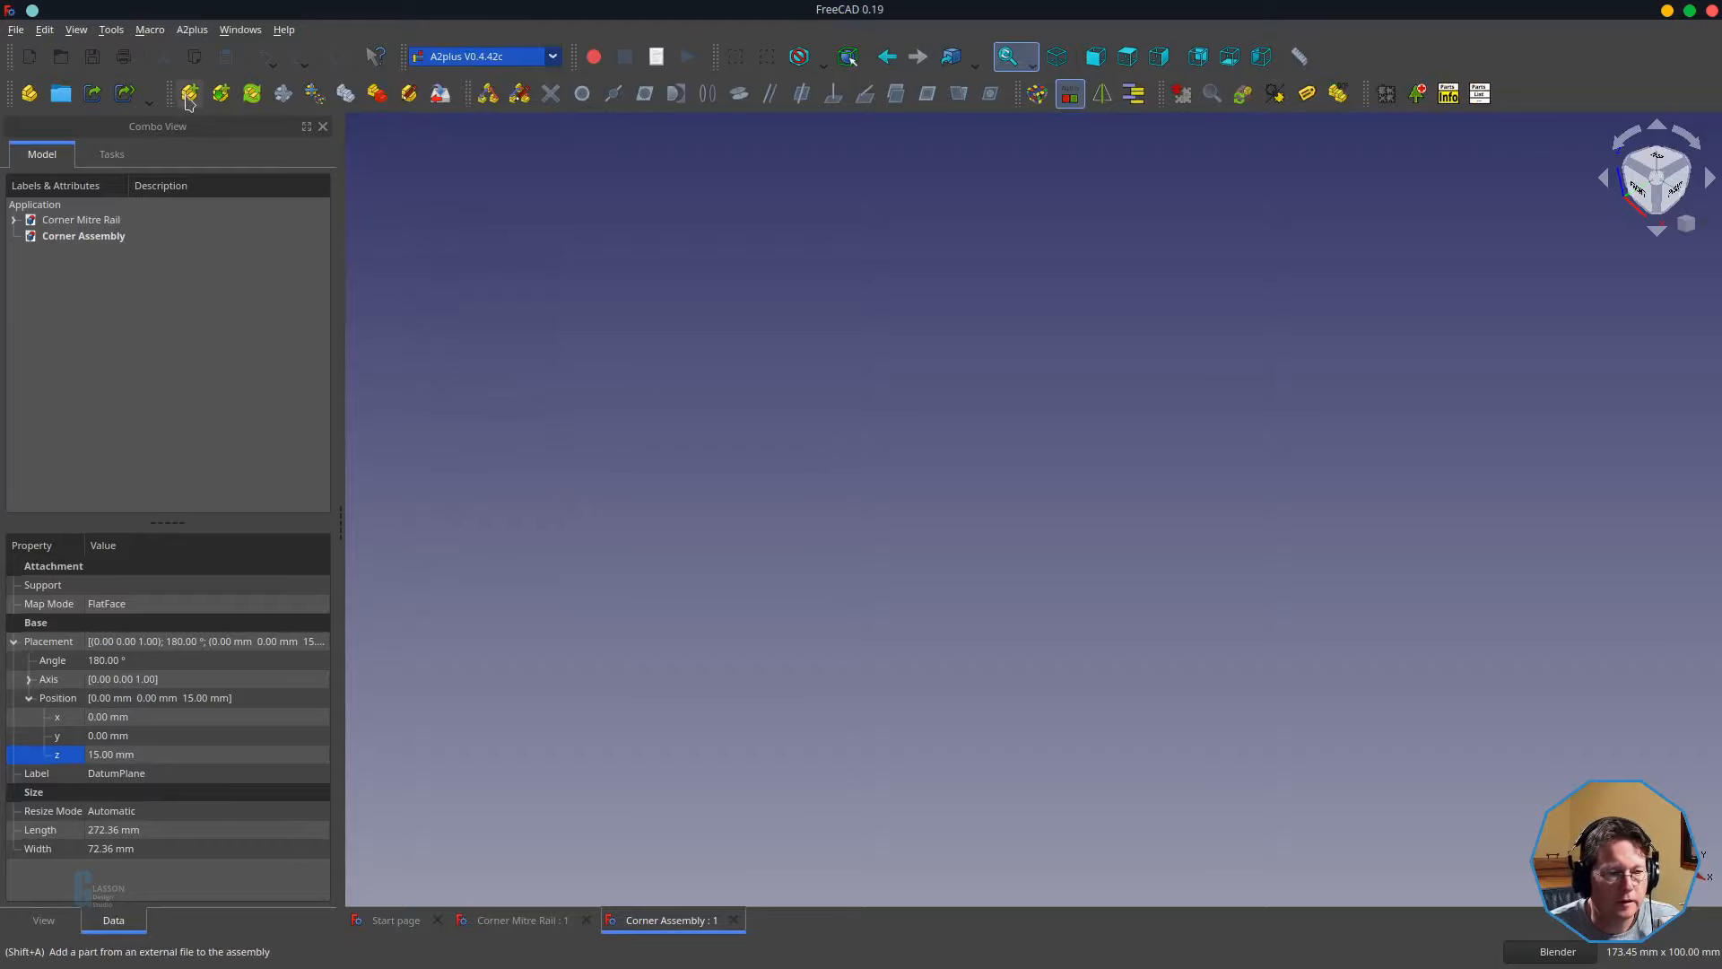
left_click(190, 95)
left_click(733, 351)
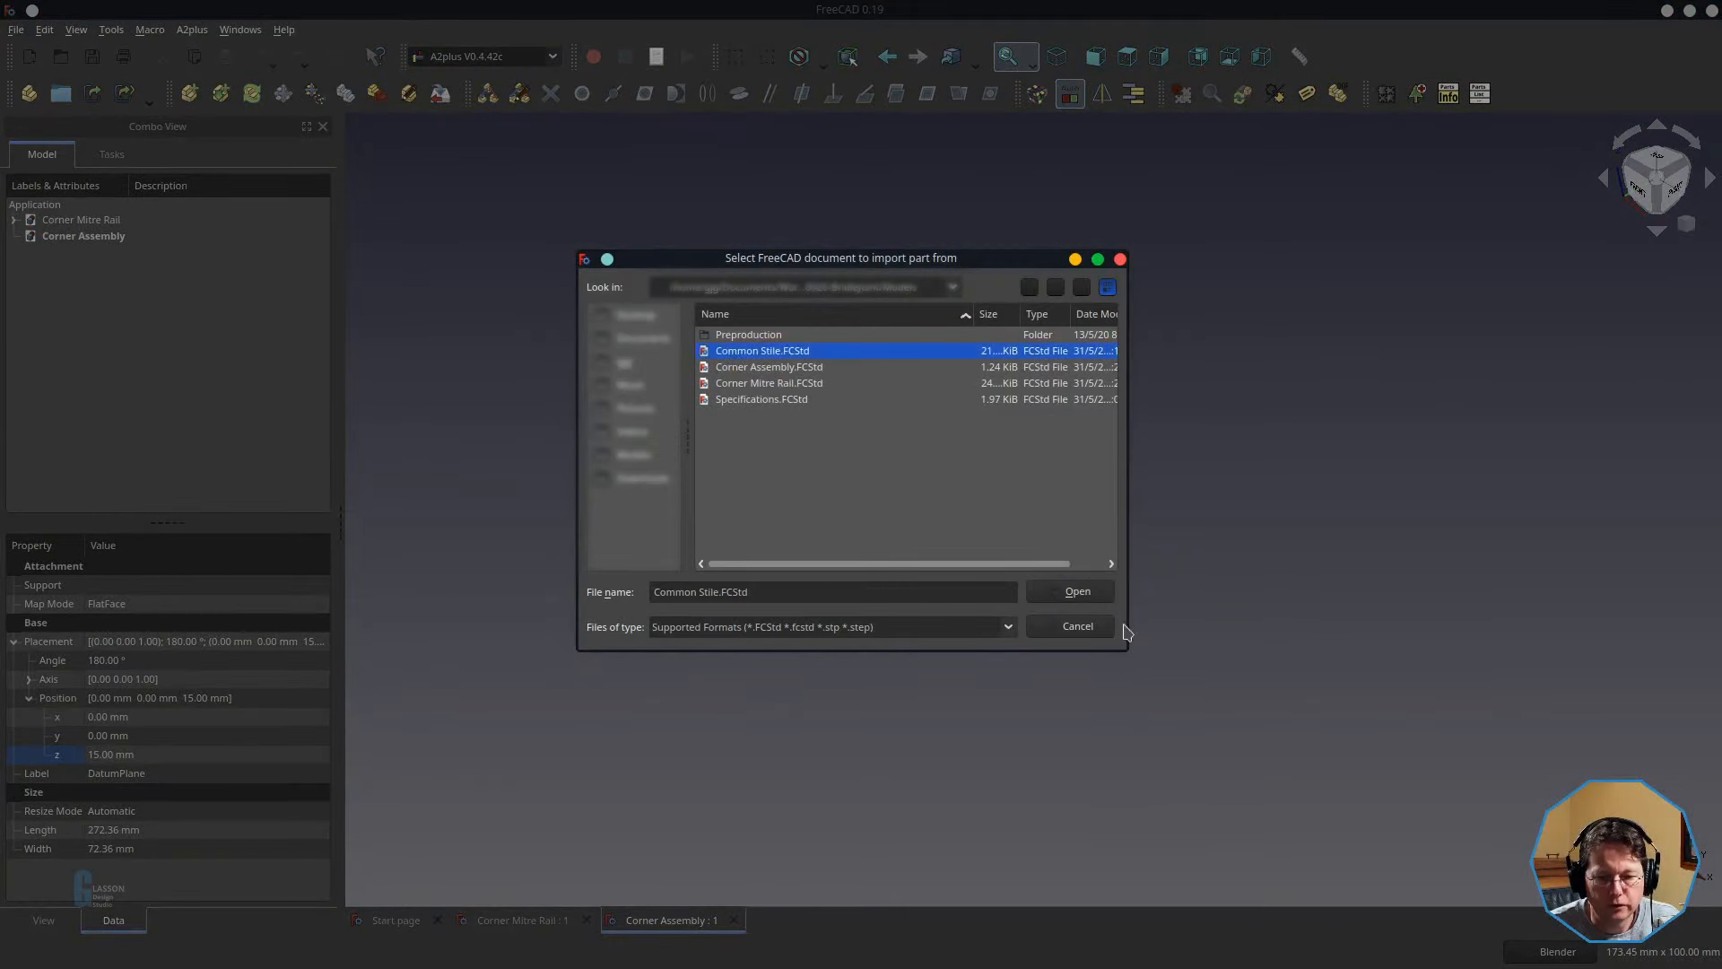
left_click(1077, 592)
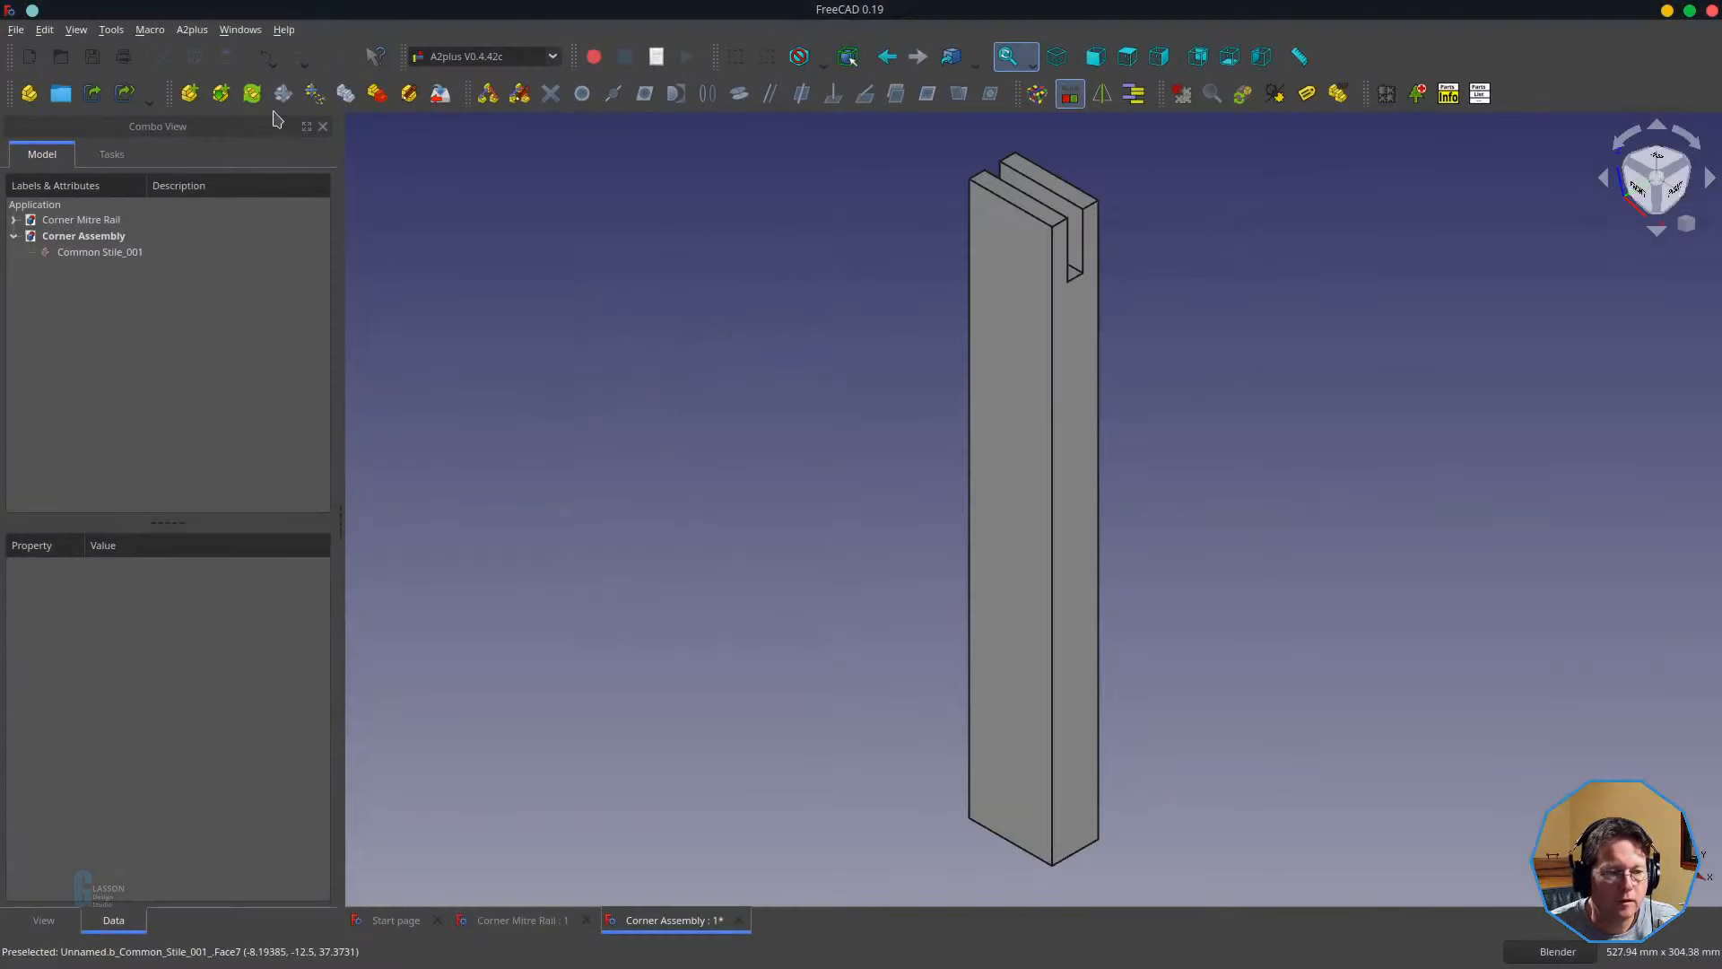
- Import Corner Mitre Rail.FCStd into the assembly and place it beside the upper end of the stile
left_click(189, 95)
left_click(733, 387)
left_click(1077, 591)
left_click(1380, 437)
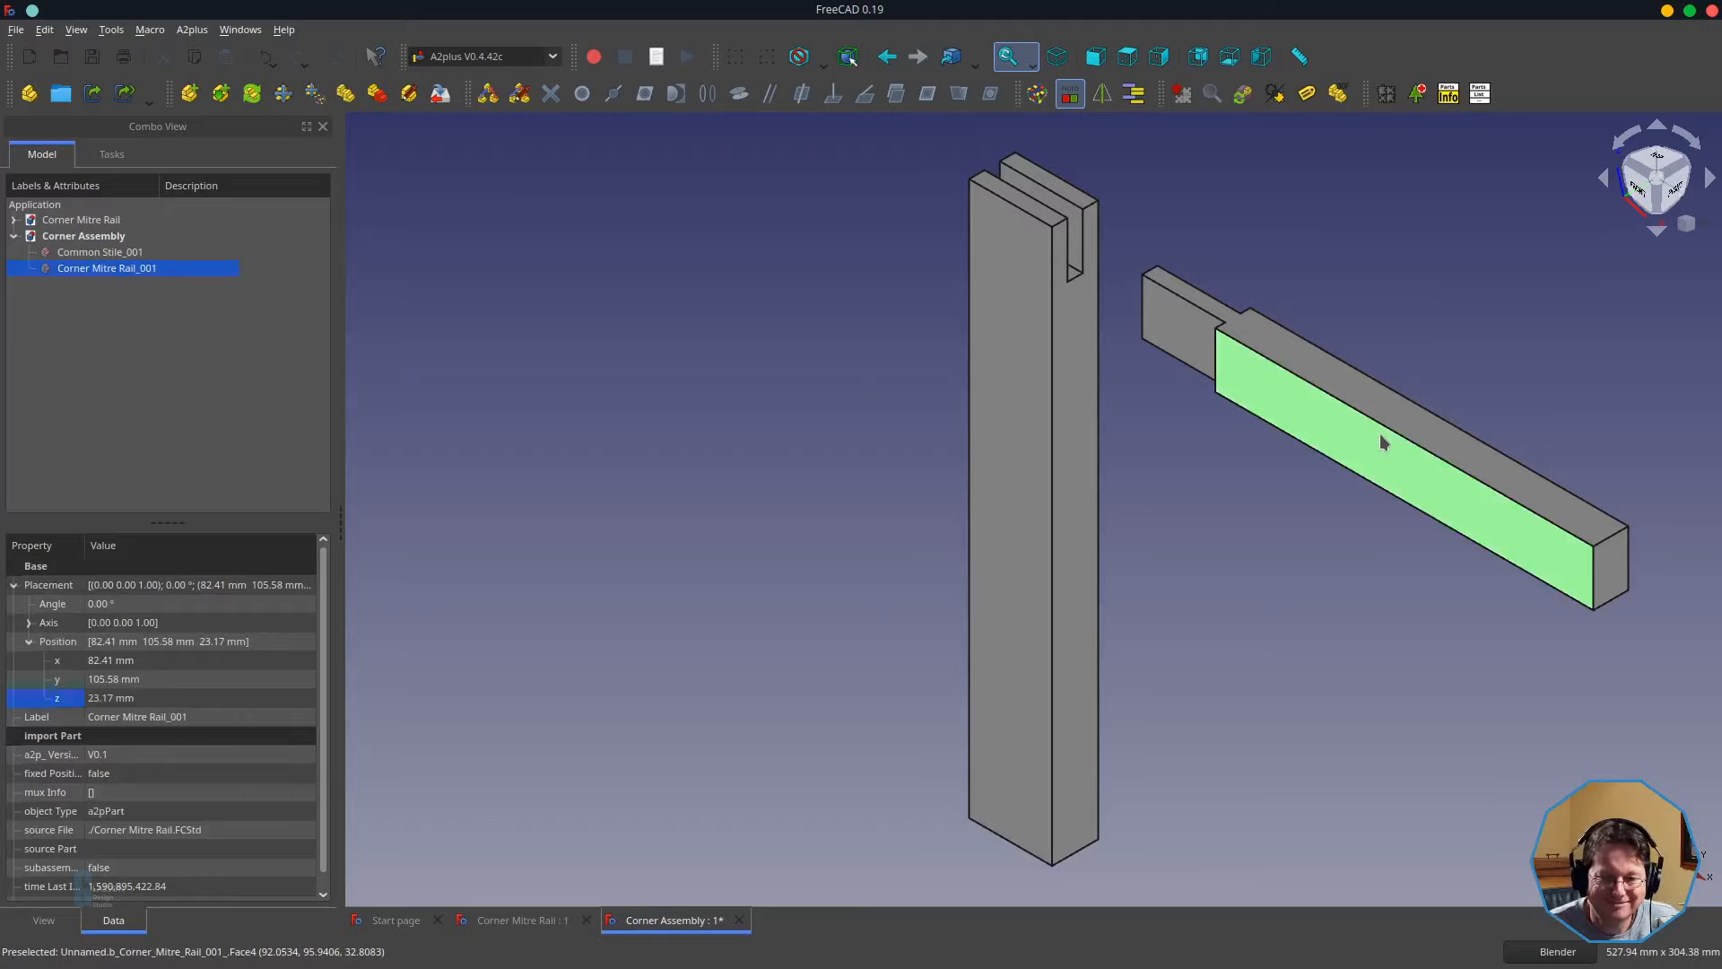
- Fit both parts in view and select the near side face of the rail's tenon for an assembly constraint
left_click(1127, 596)
key("v")
key("f")
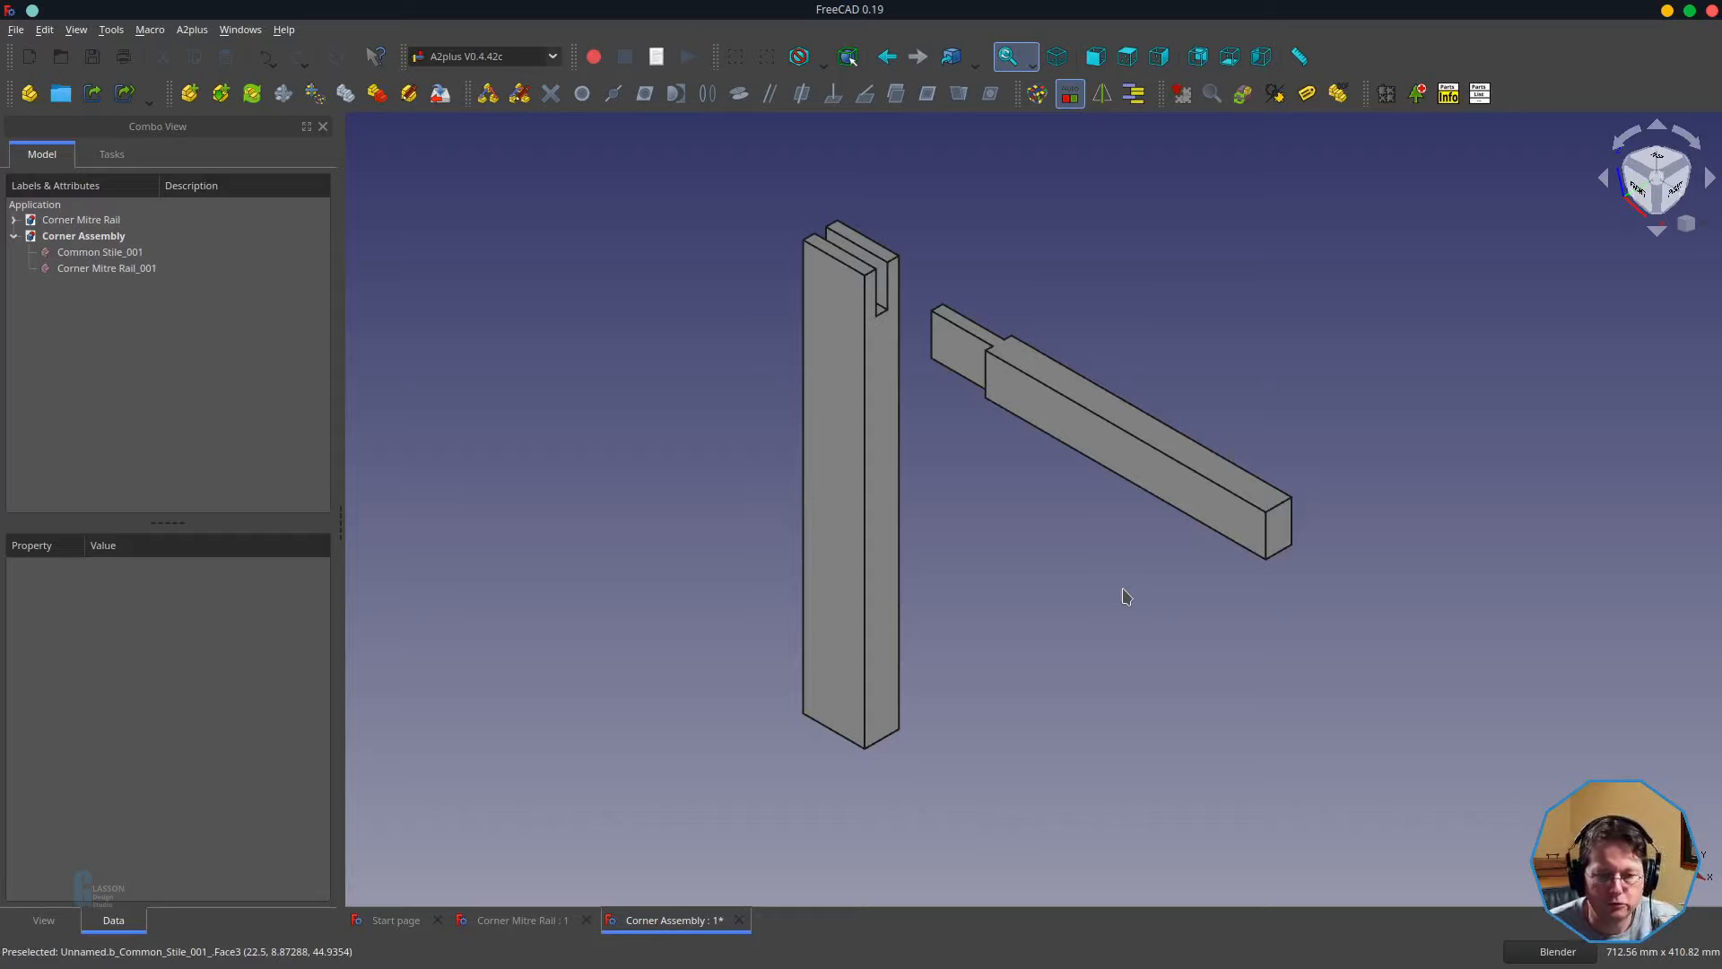
left_click(952, 352)
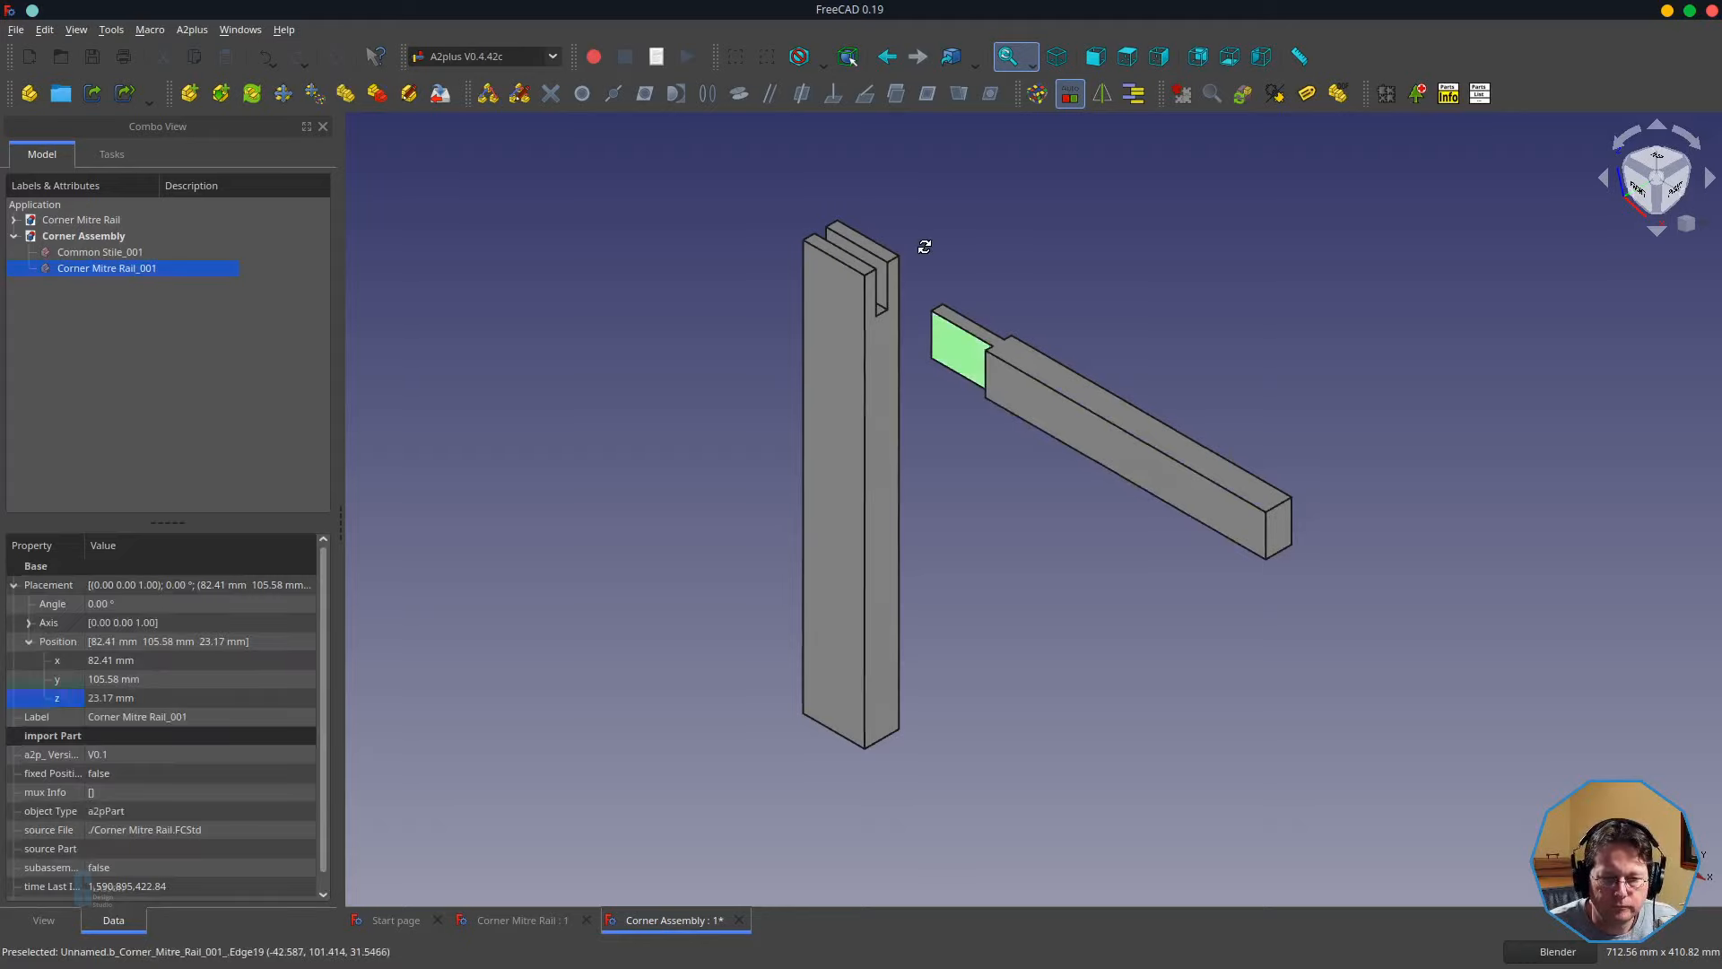
- Constrain the rail's tenon cheek face coincident with the inner cheek of the stile's slot, opposed with zero offset
middle_click_drag(923, 247, 895, 388)
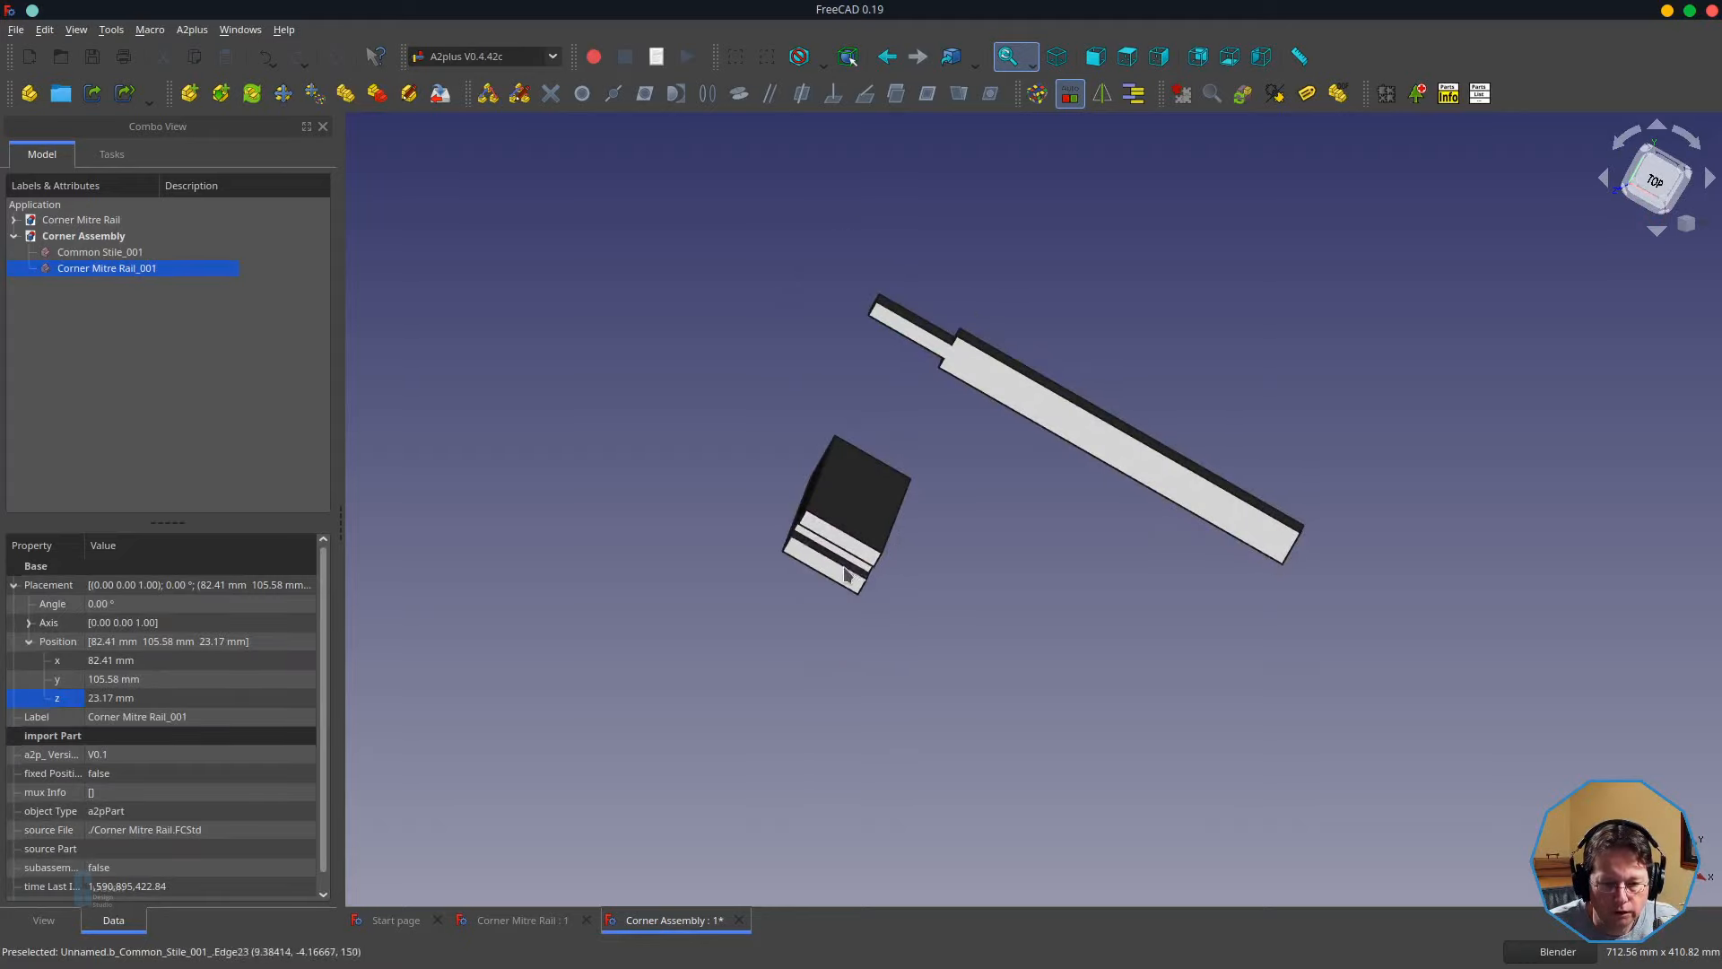
scroll(845, 569, "up", 2)
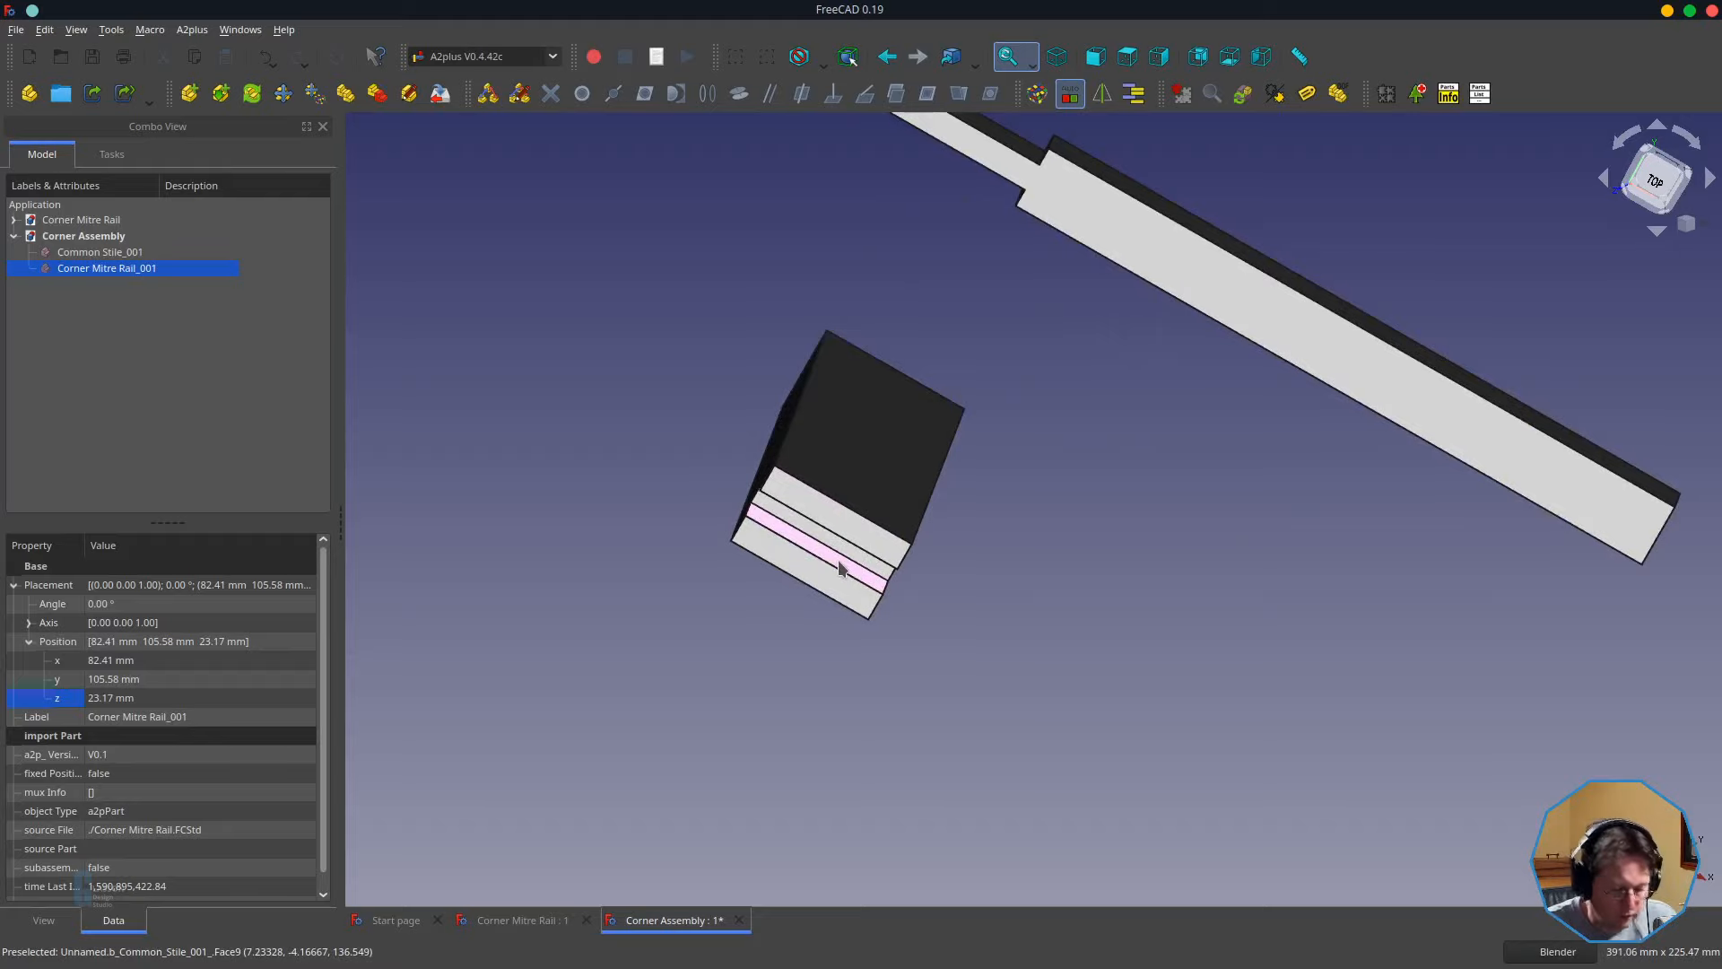
left_click(841, 568, "ctrl")
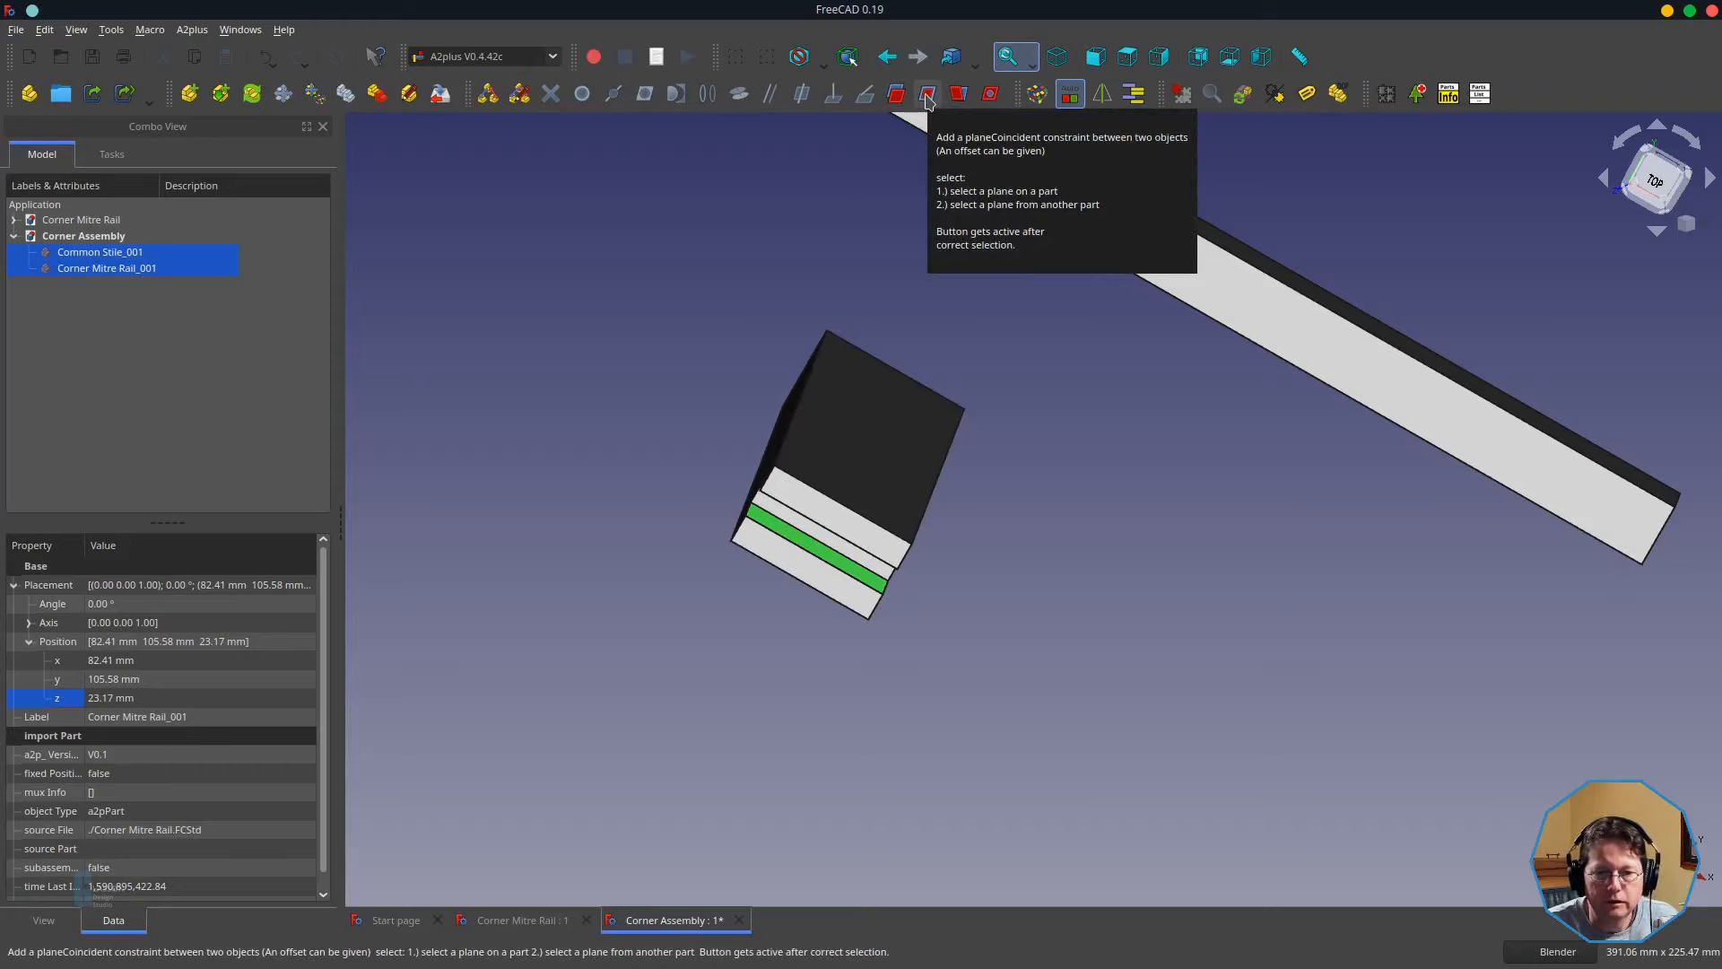
left_click(927, 95)
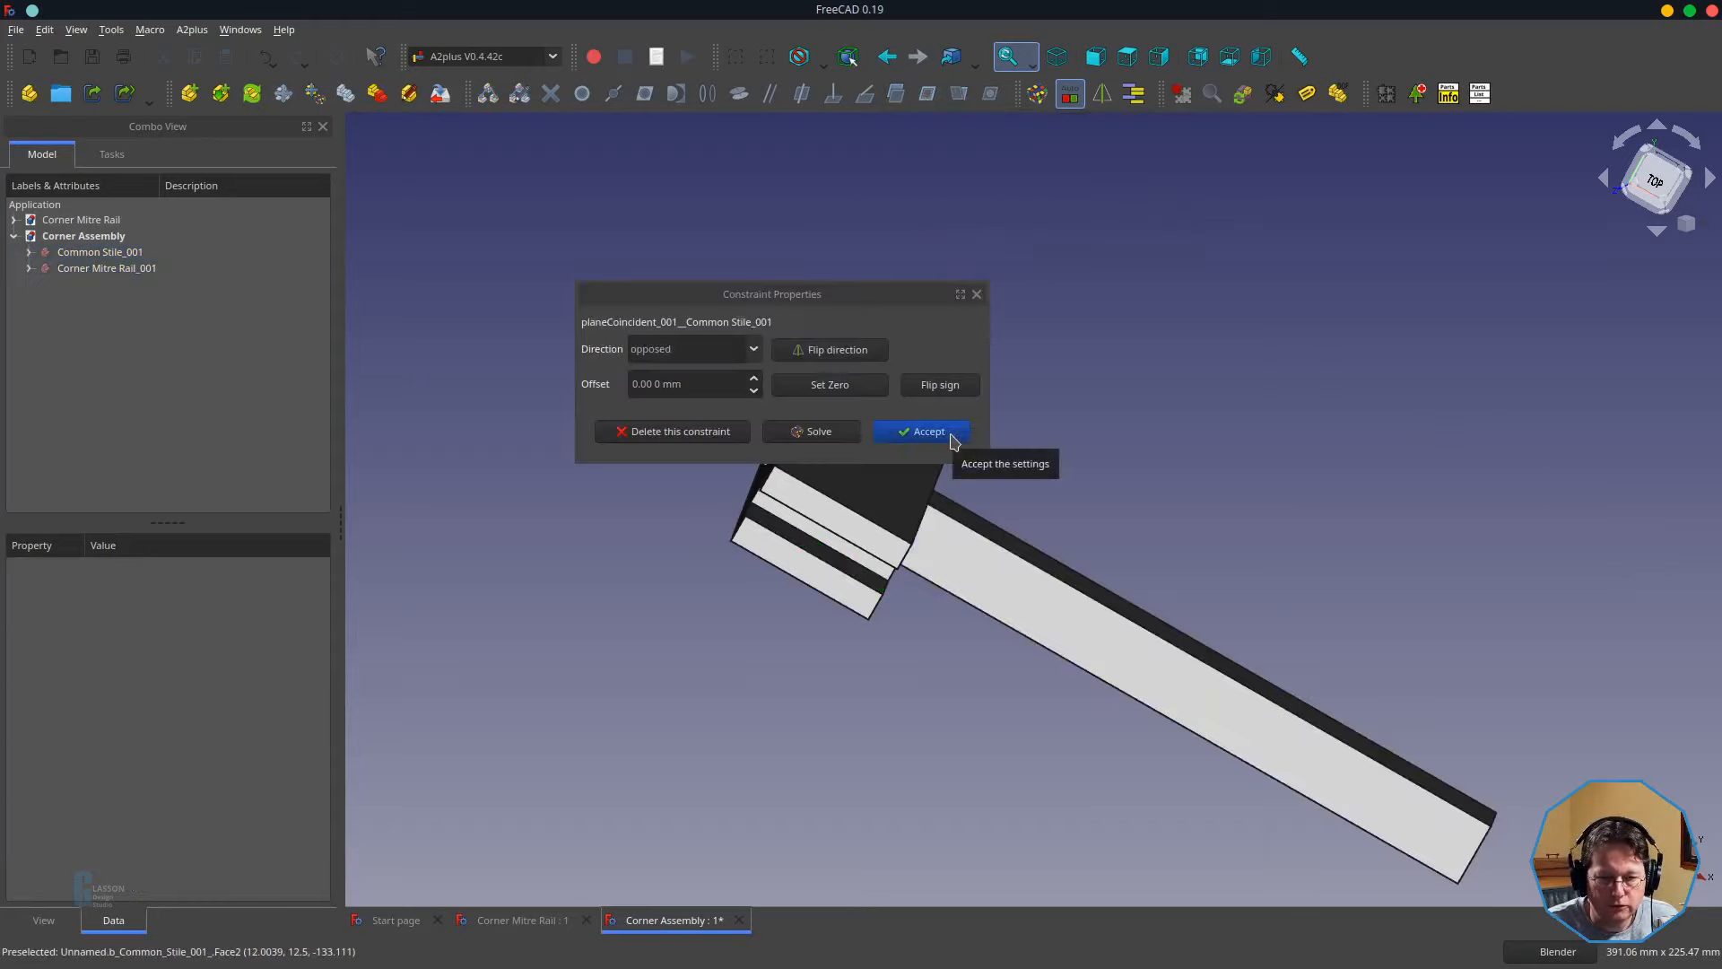
left_click(951, 436)
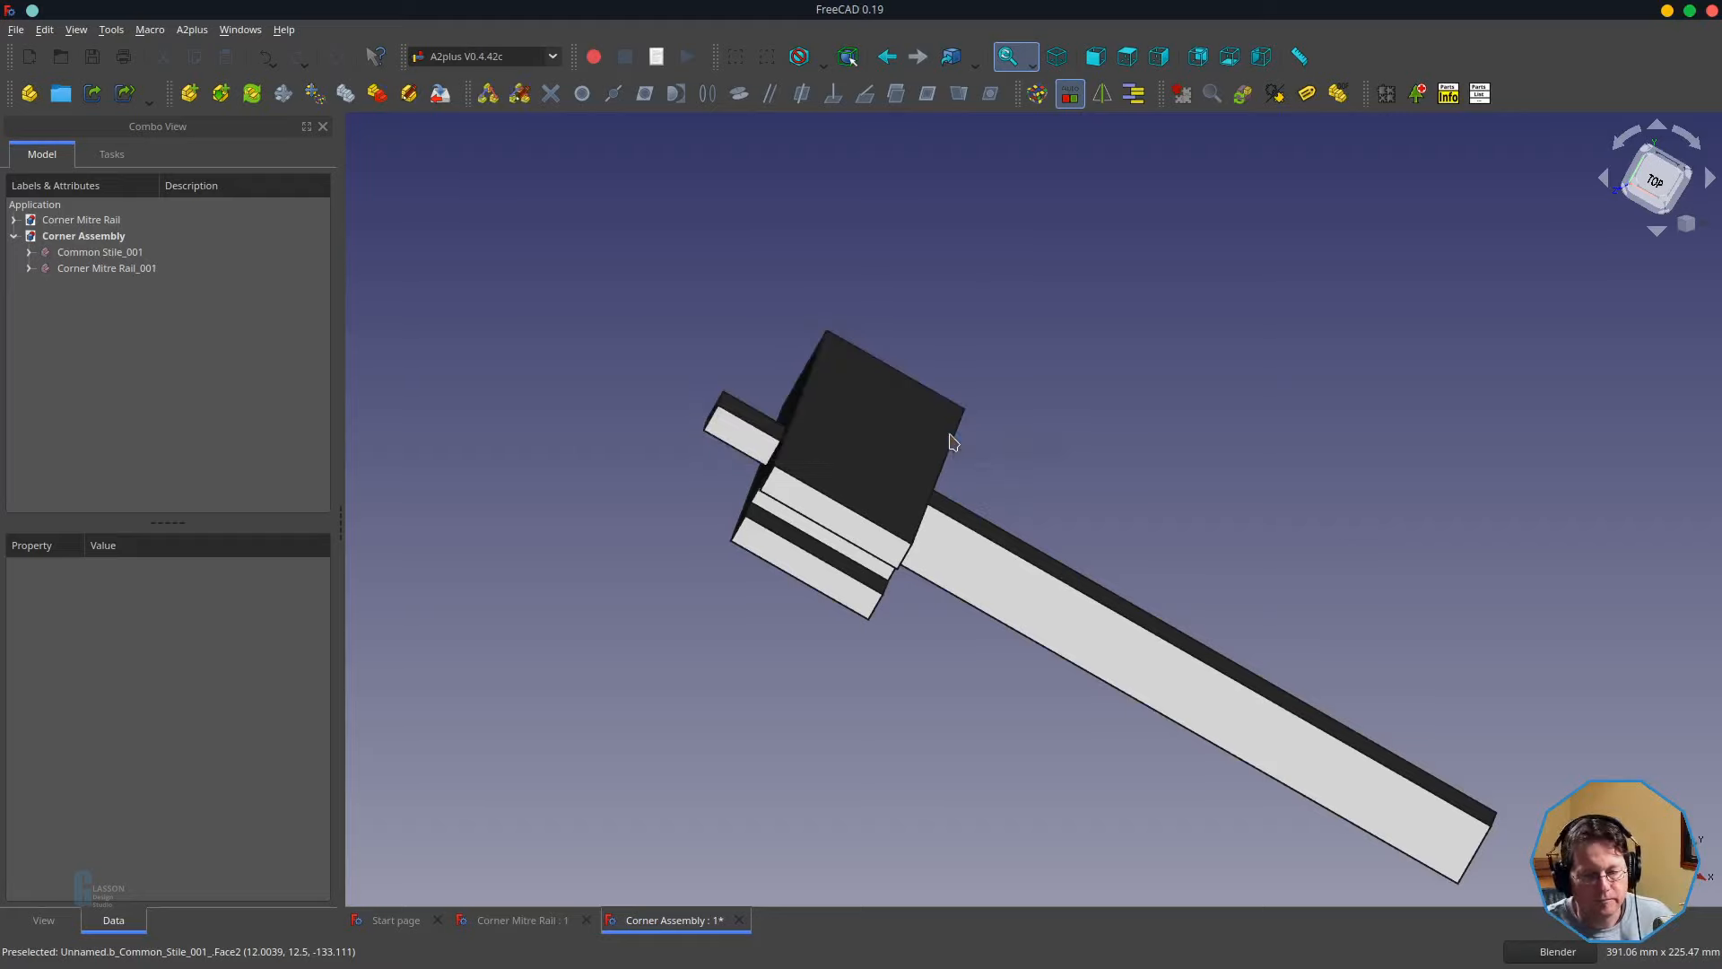
- Add a plane-coincident constraint between the rail's underside and the floor of the stile's slot, aligned with zero offset
left_click(1057, 57)
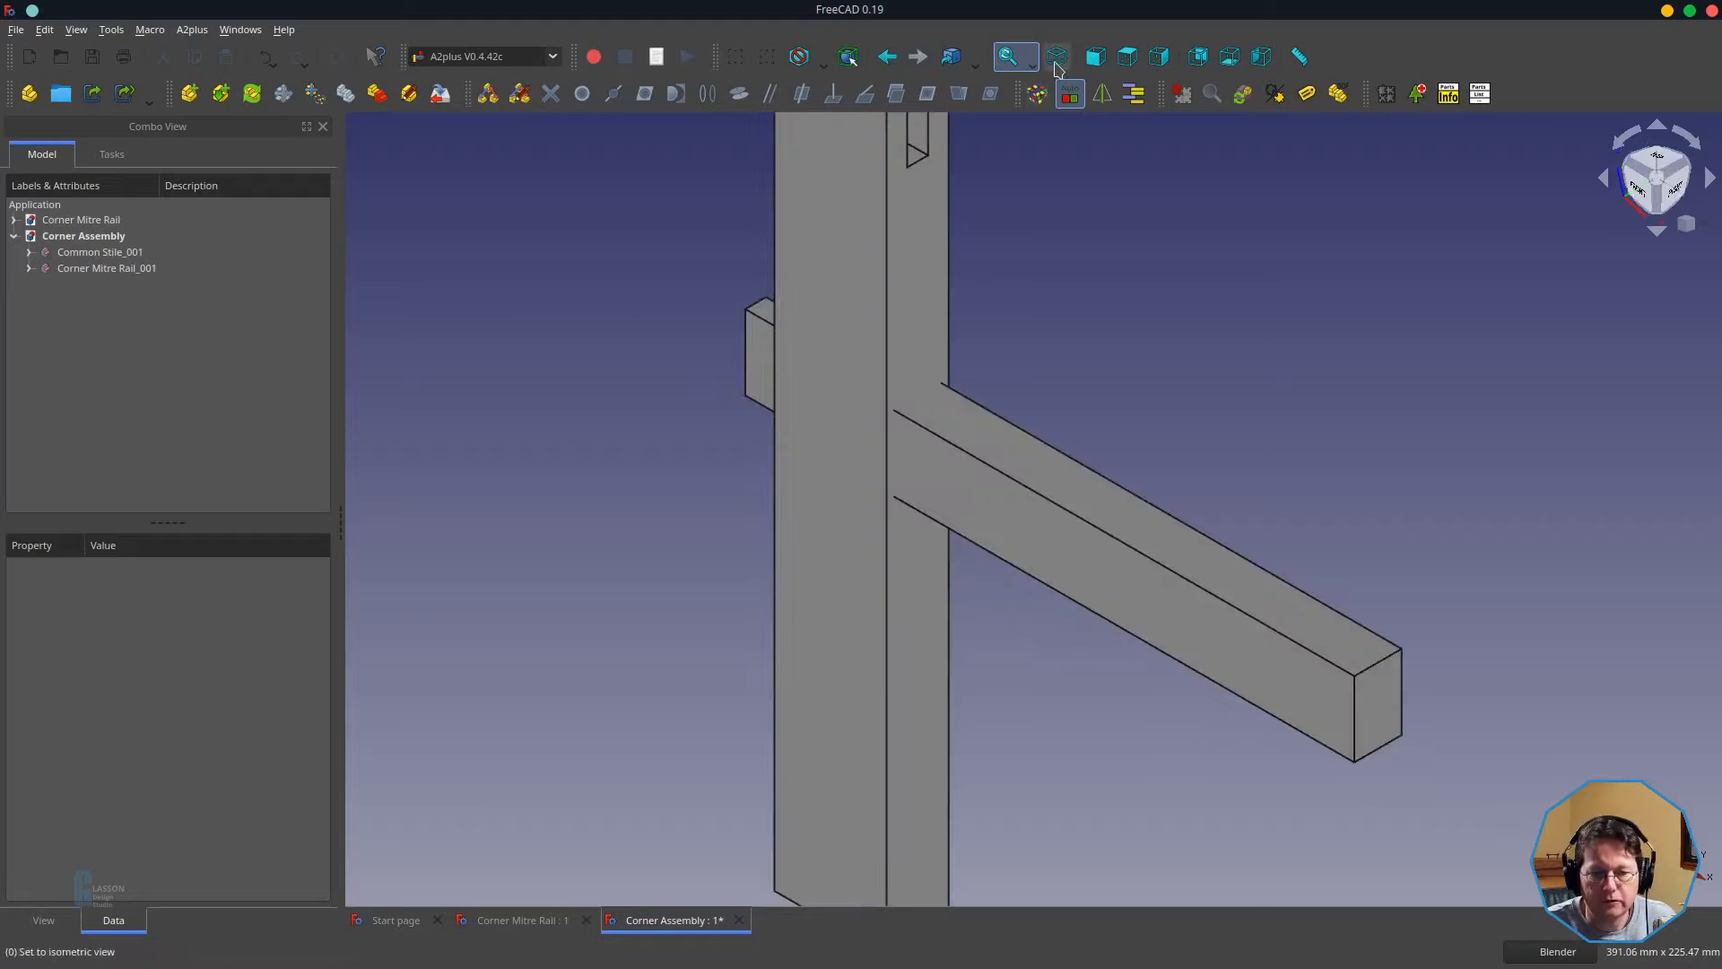
key("v")
key("f")
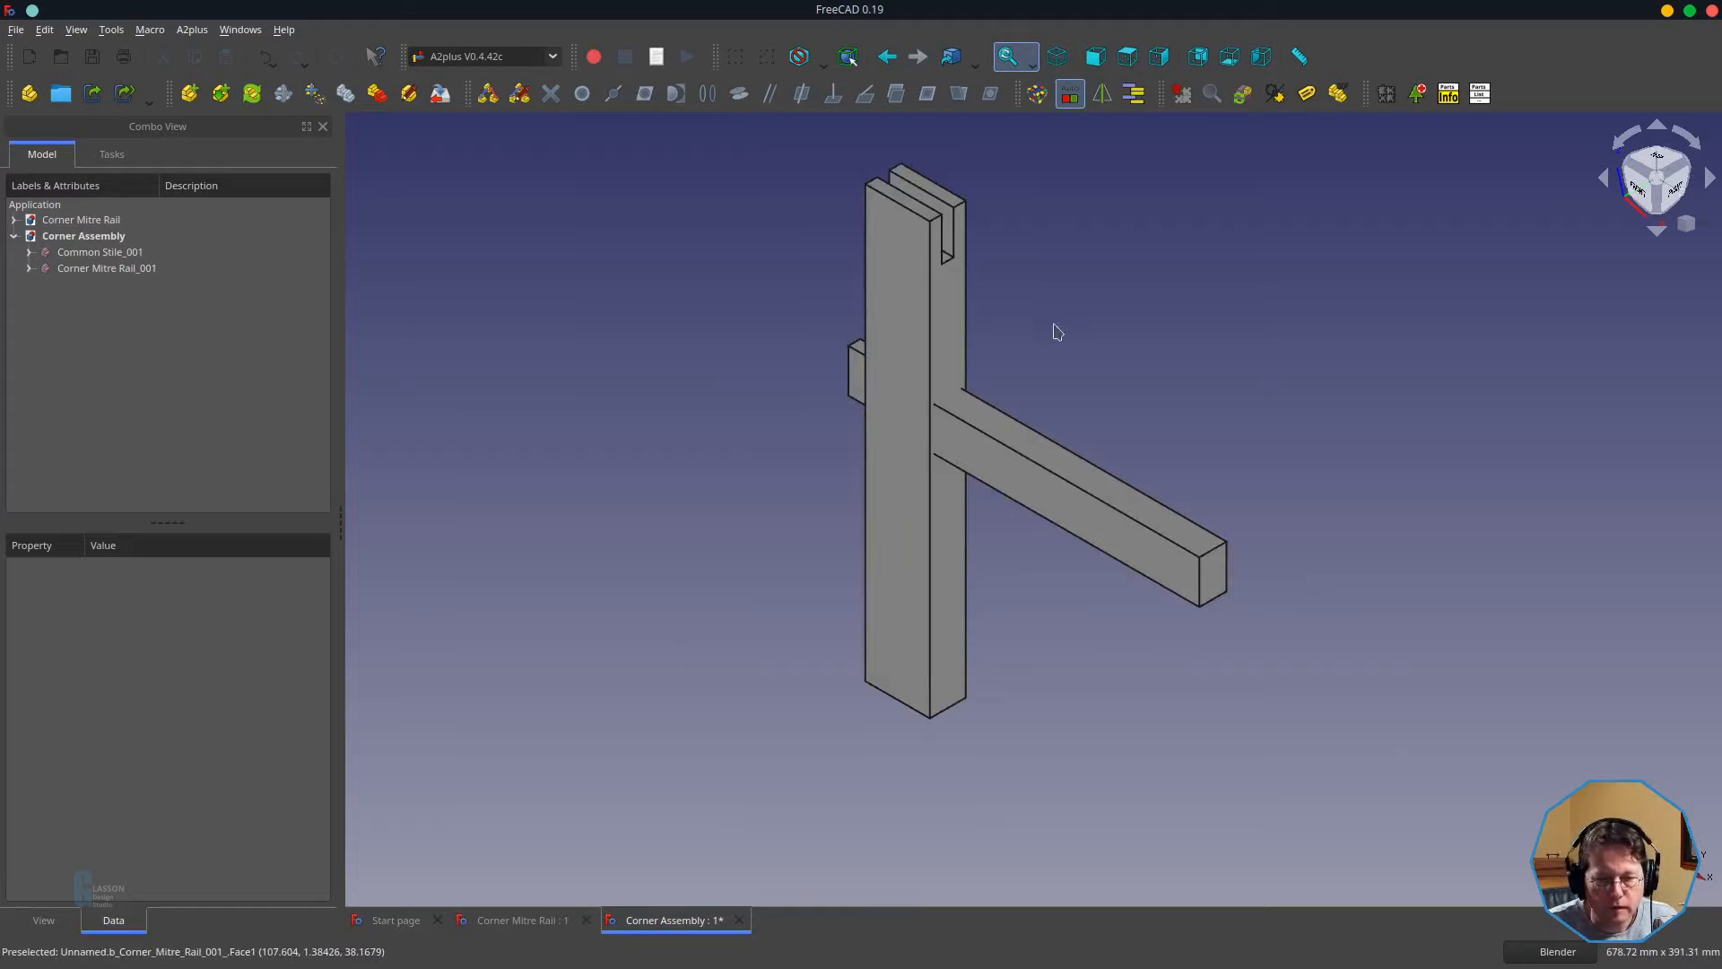
middle_click_drag(1083, 348, 1019, 527)
left_click(1019, 527)
middle_click_drag(973, 320, 944, 498)
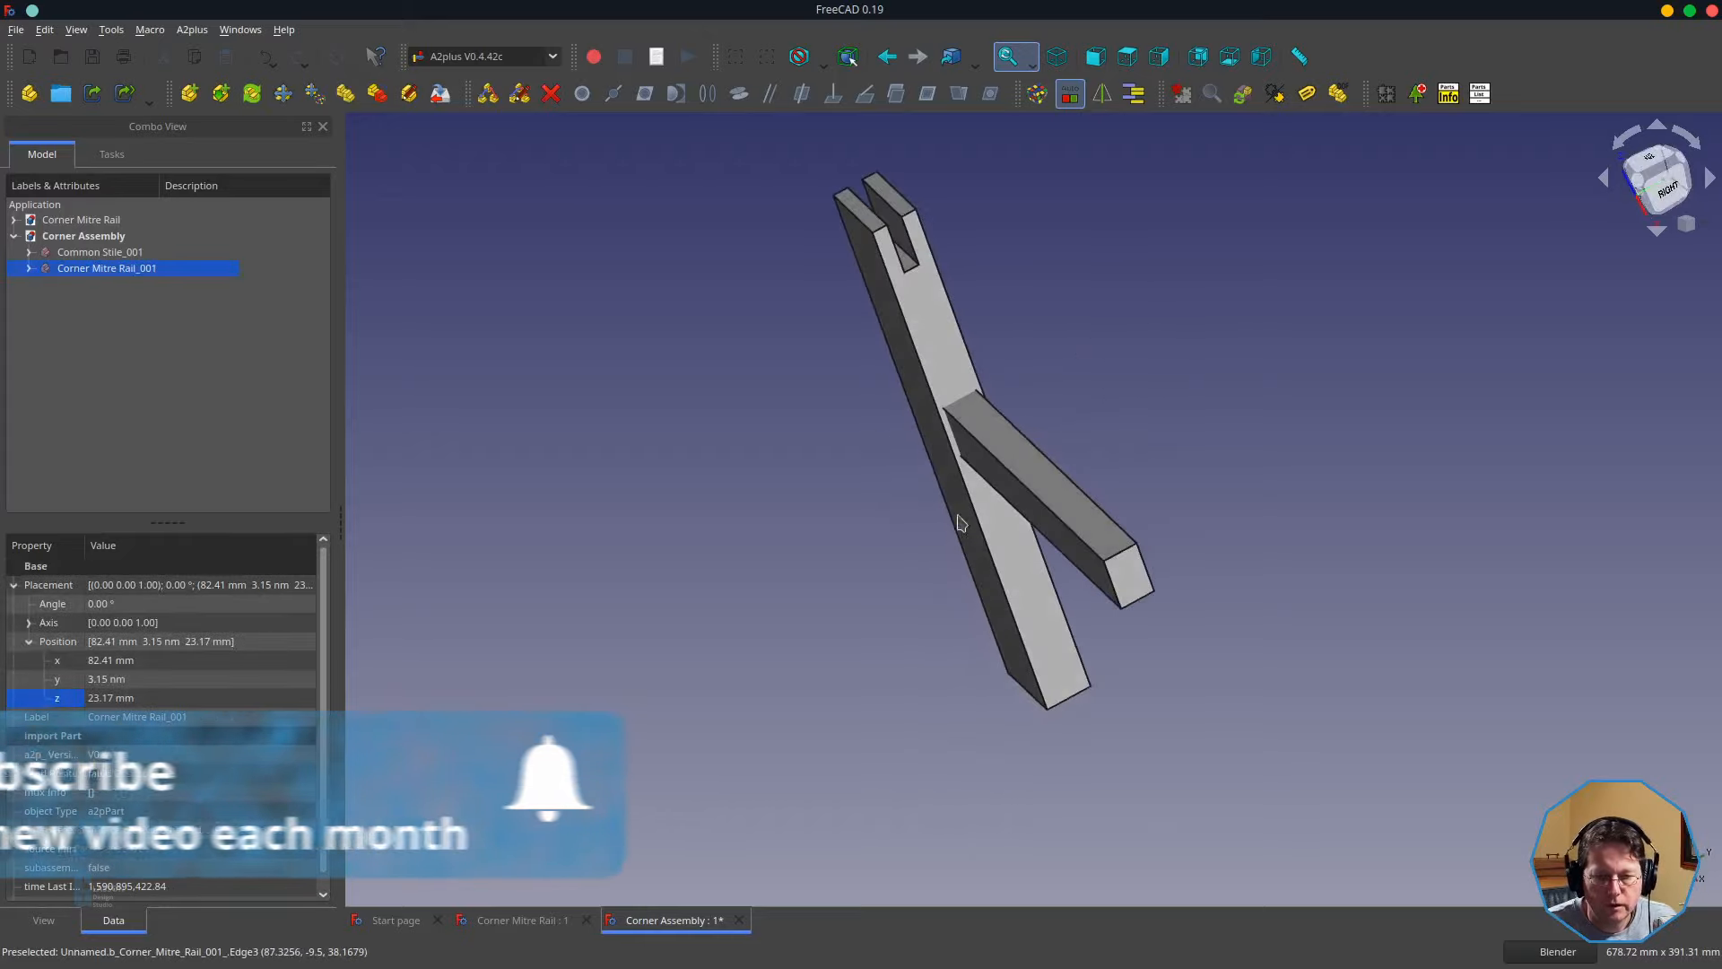
left_click(906, 262, "ctrl")
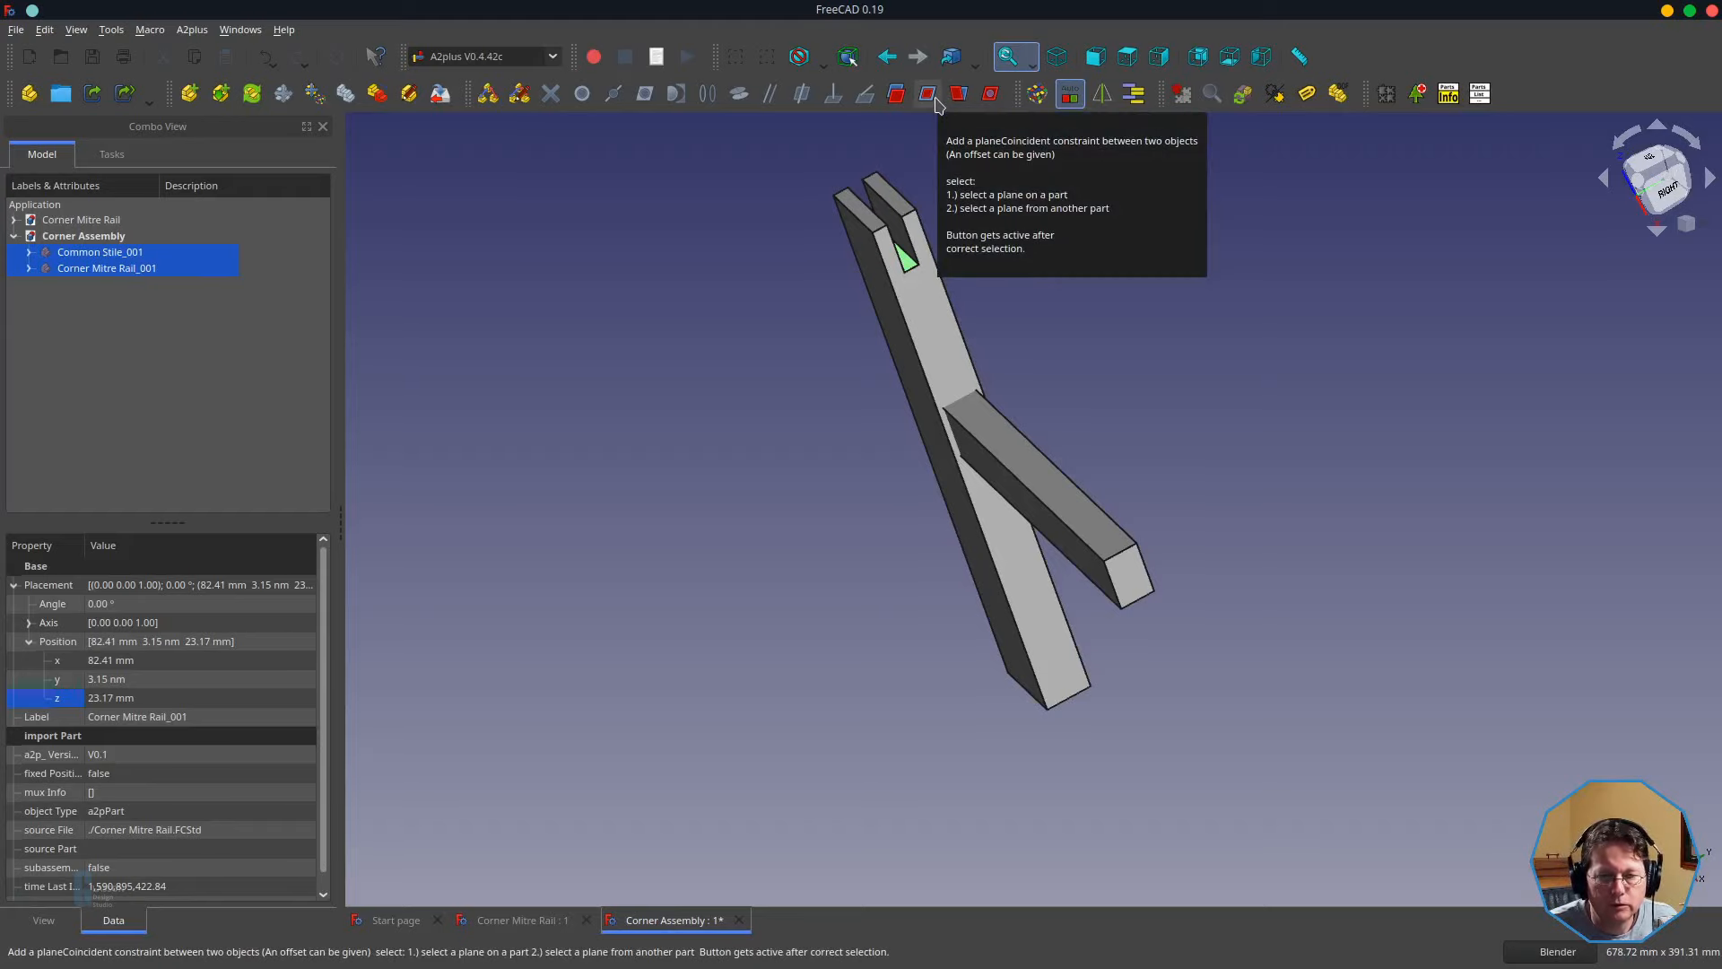
left_click(933, 99)
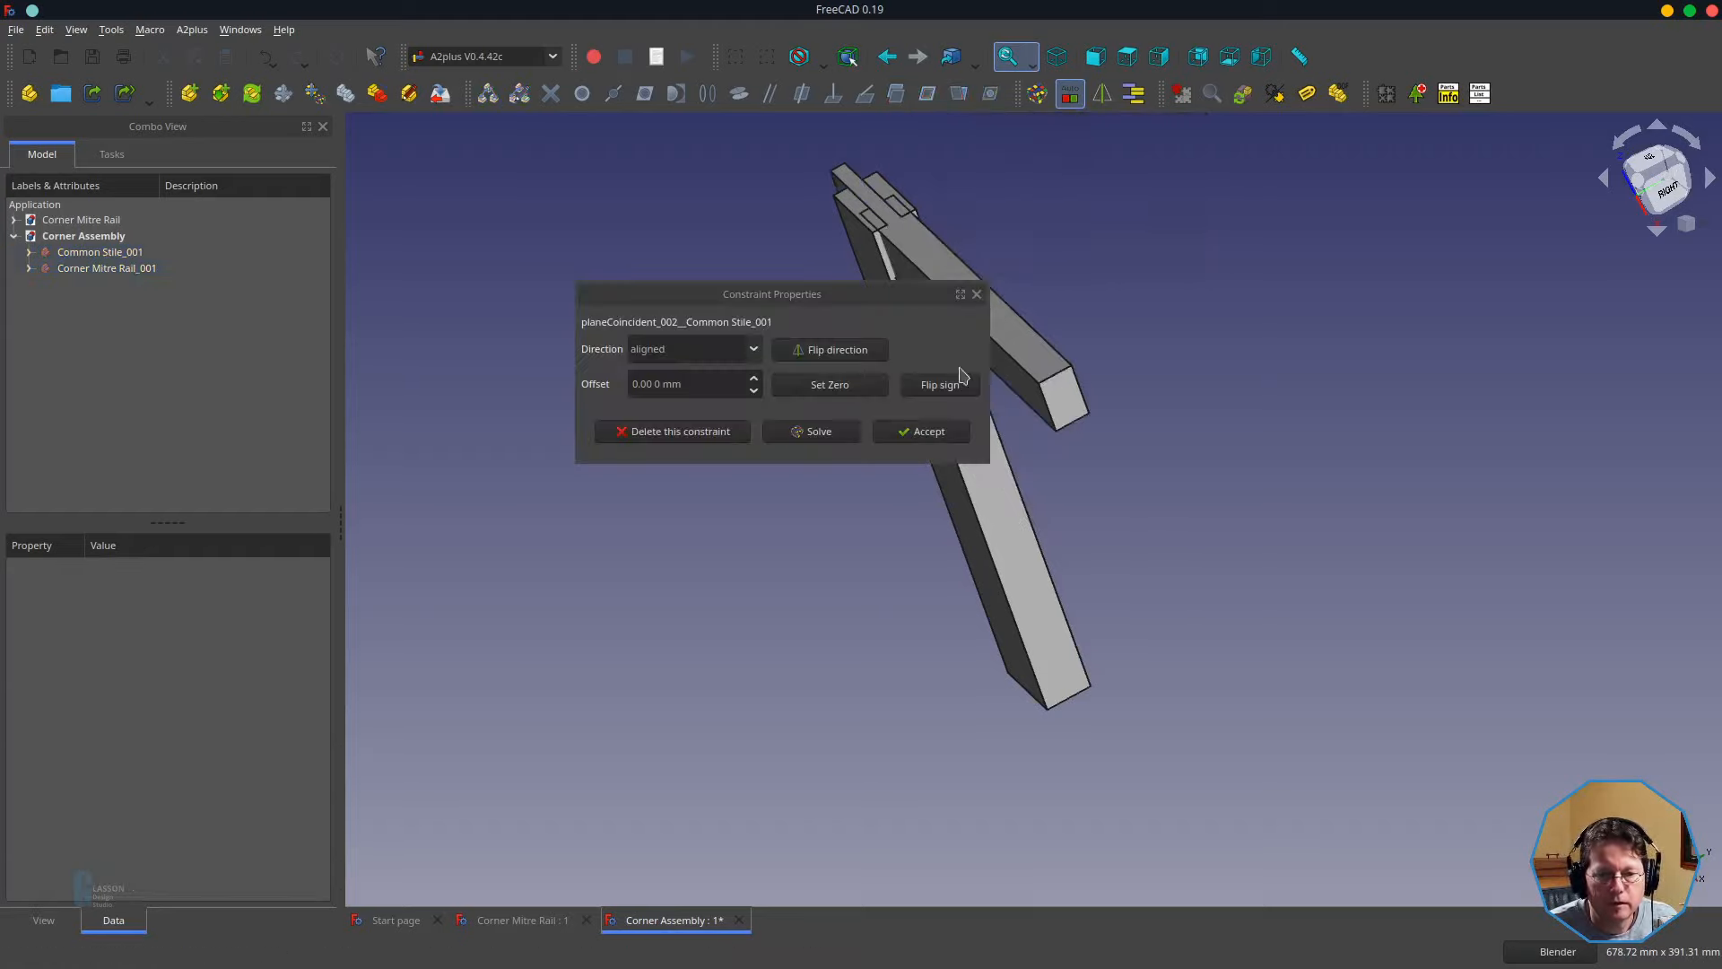
left_click(924, 432)
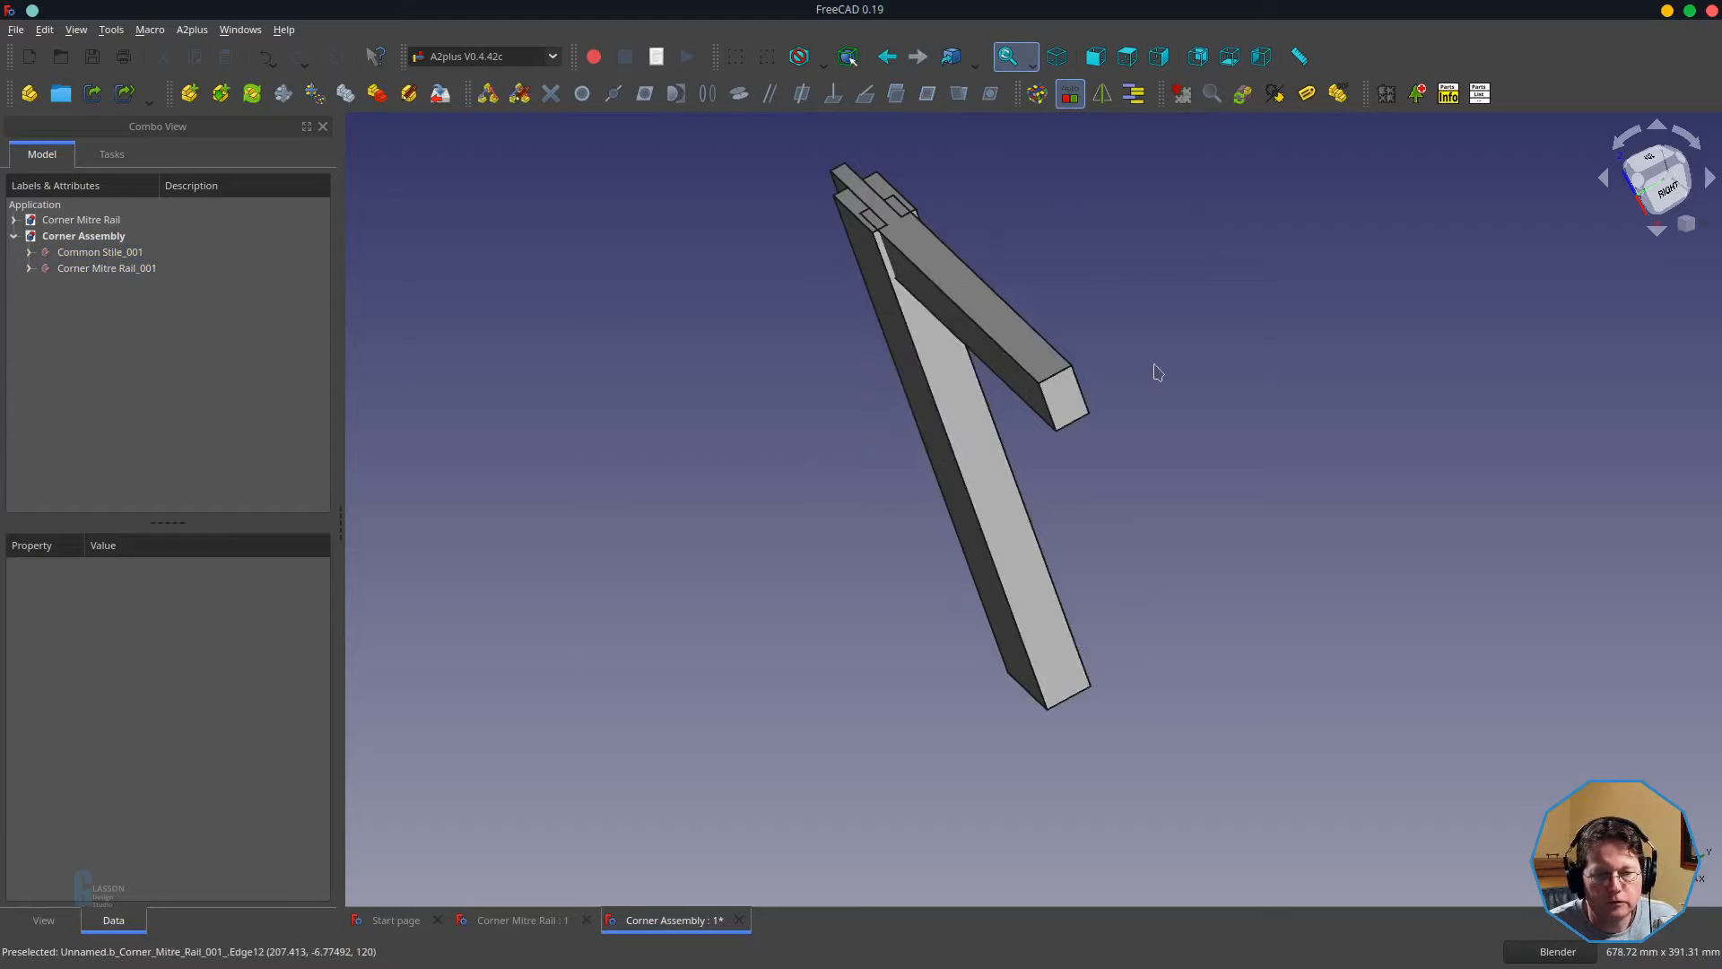
- Transform Corner Mitre Rail_001 by 188 mm along its X axis, away from the stile, to expose the joint faces
middle_click_drag(1127, 319, 1184, 341)
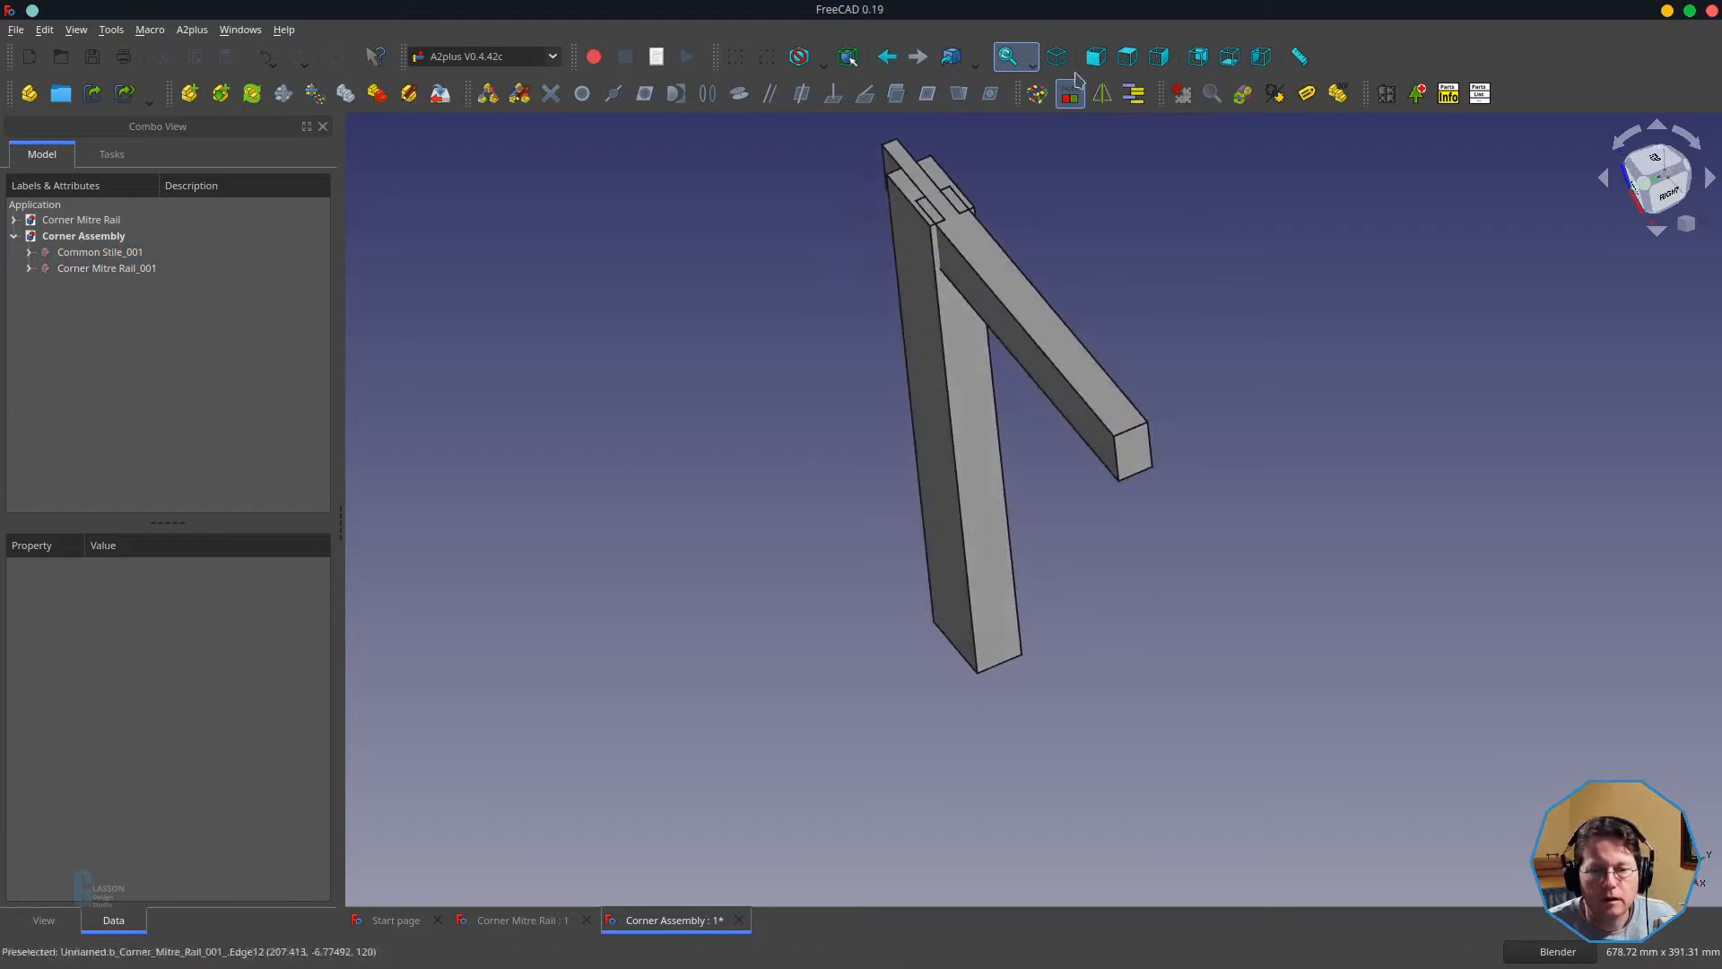
left_click(1061, 57)
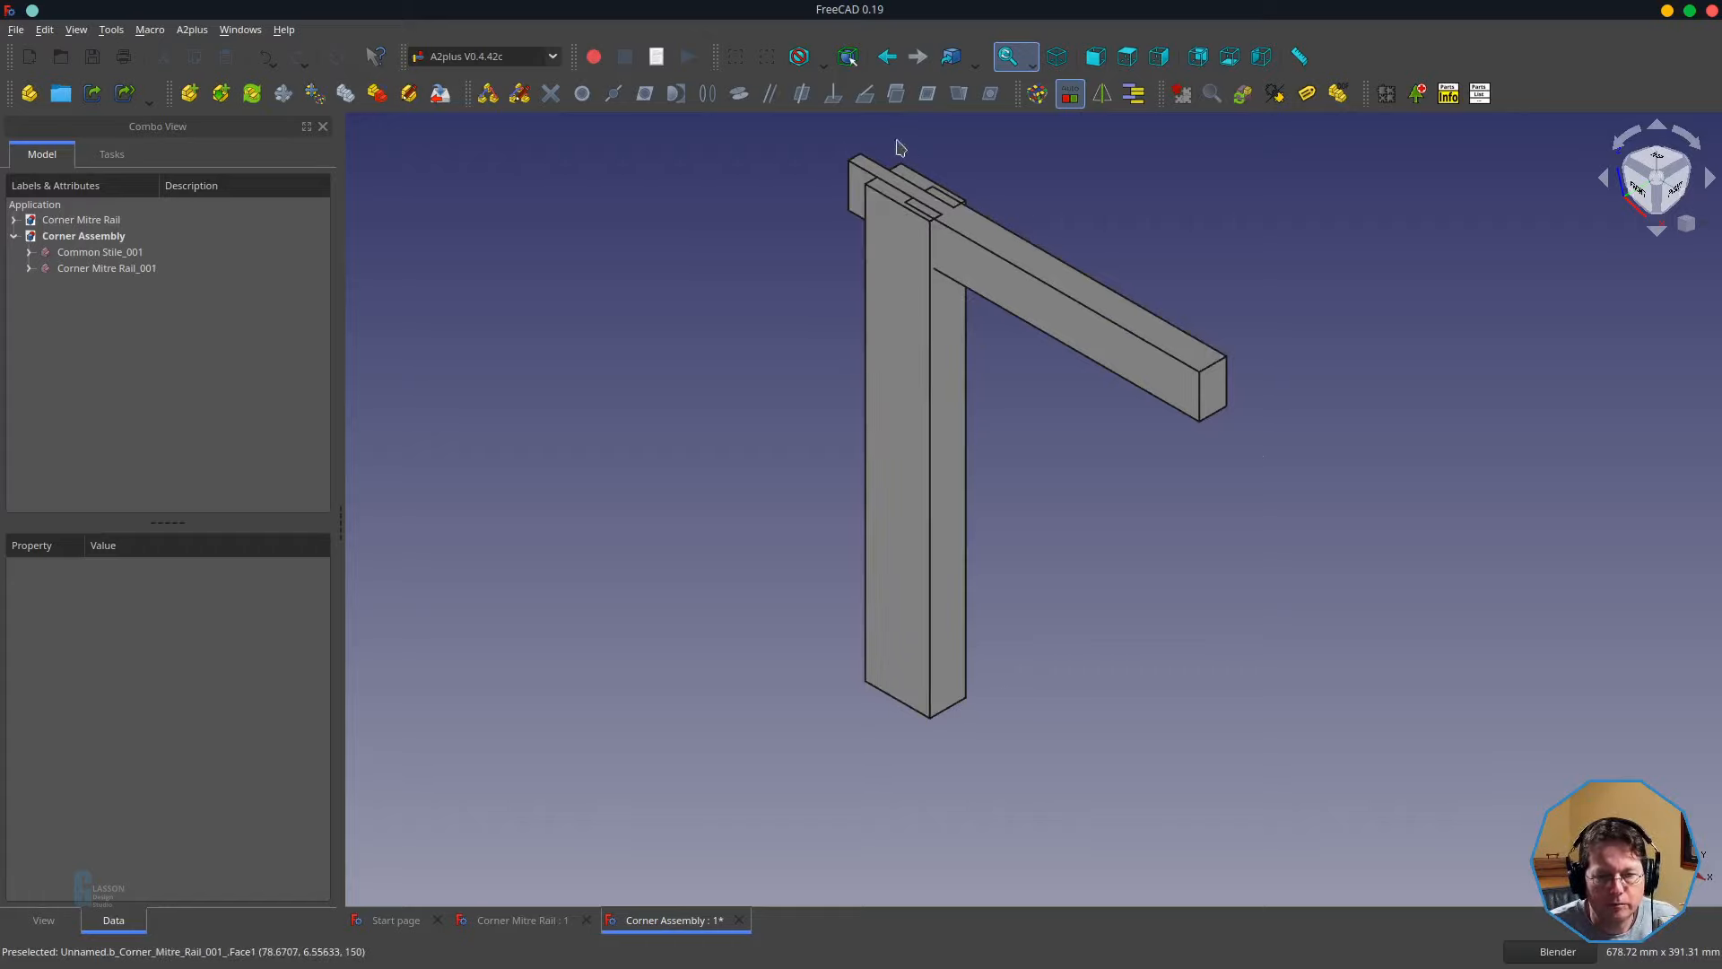
left_click(124, 270)
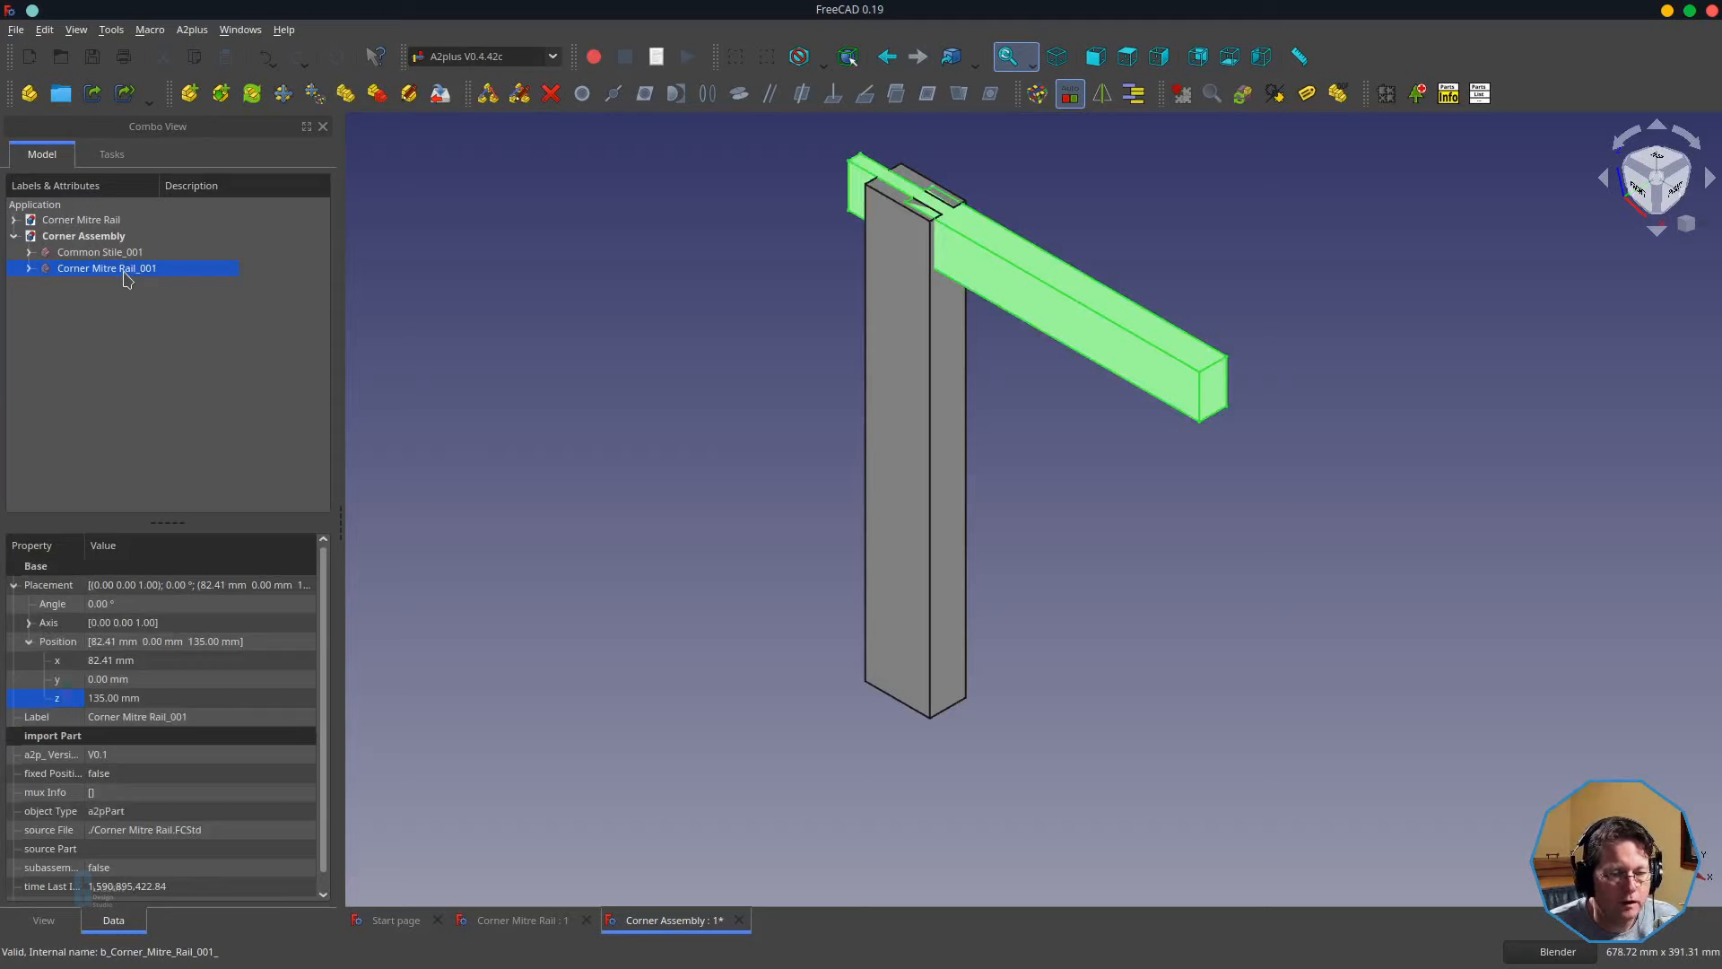
right_click(125, 273)
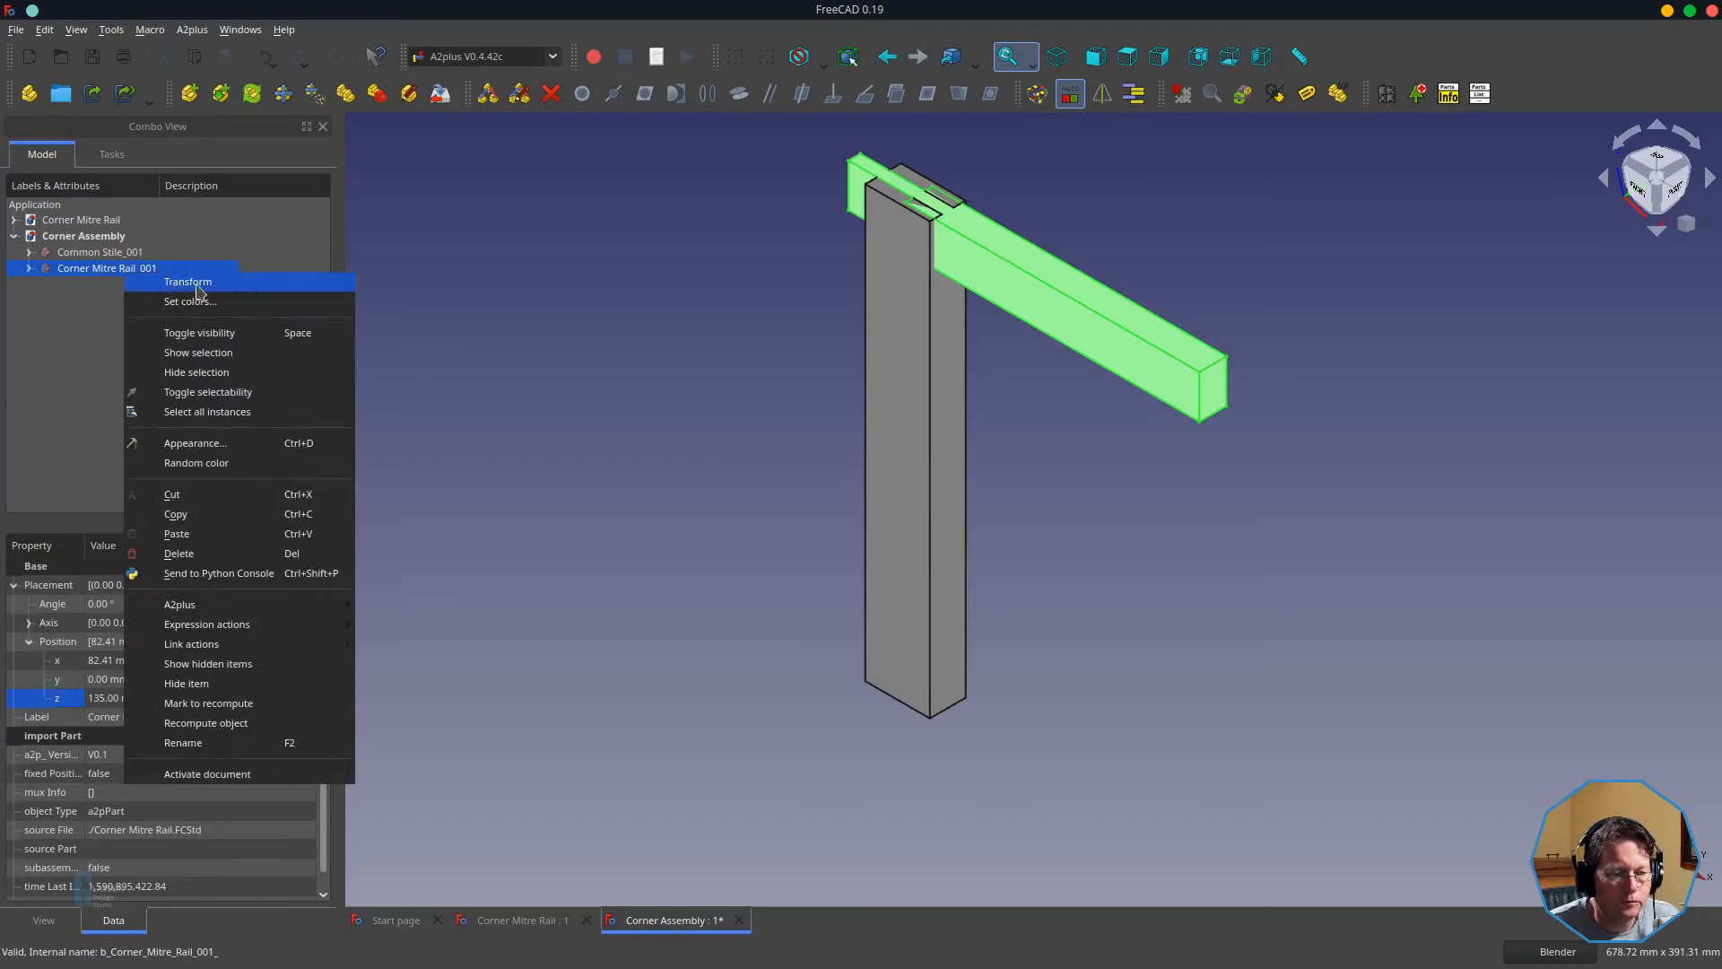
left_click(197, 283)
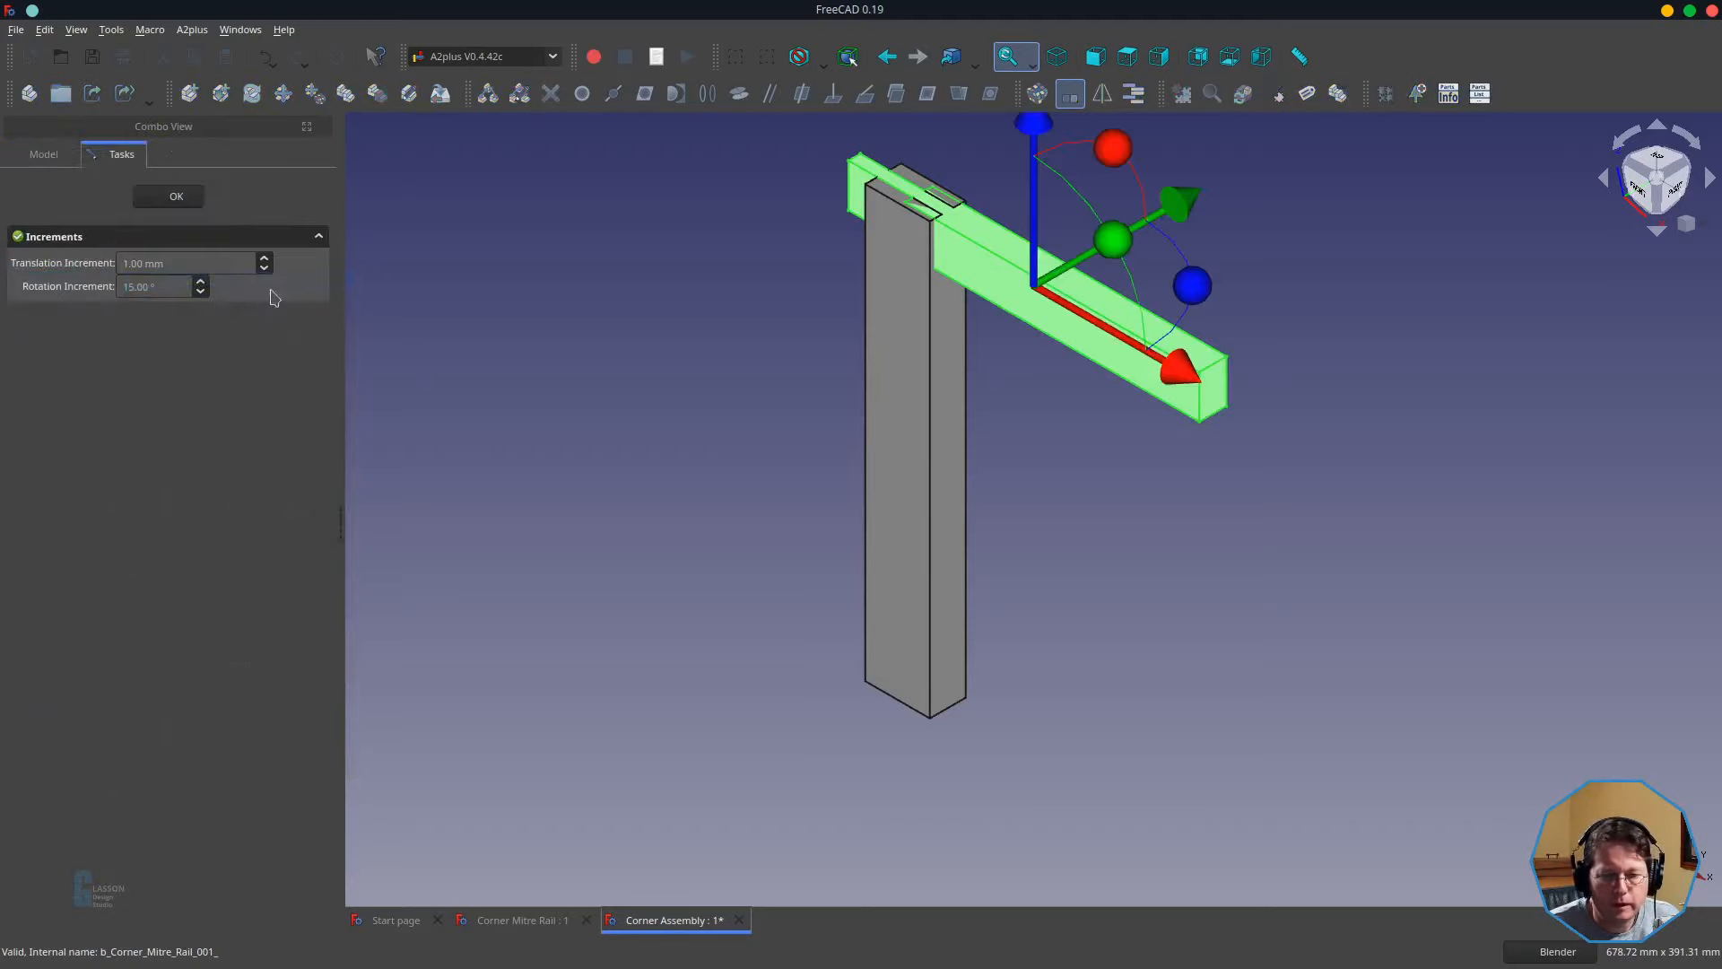
left_click_drag(1182, 370, 1468, 549)
left_click(1092, 502)
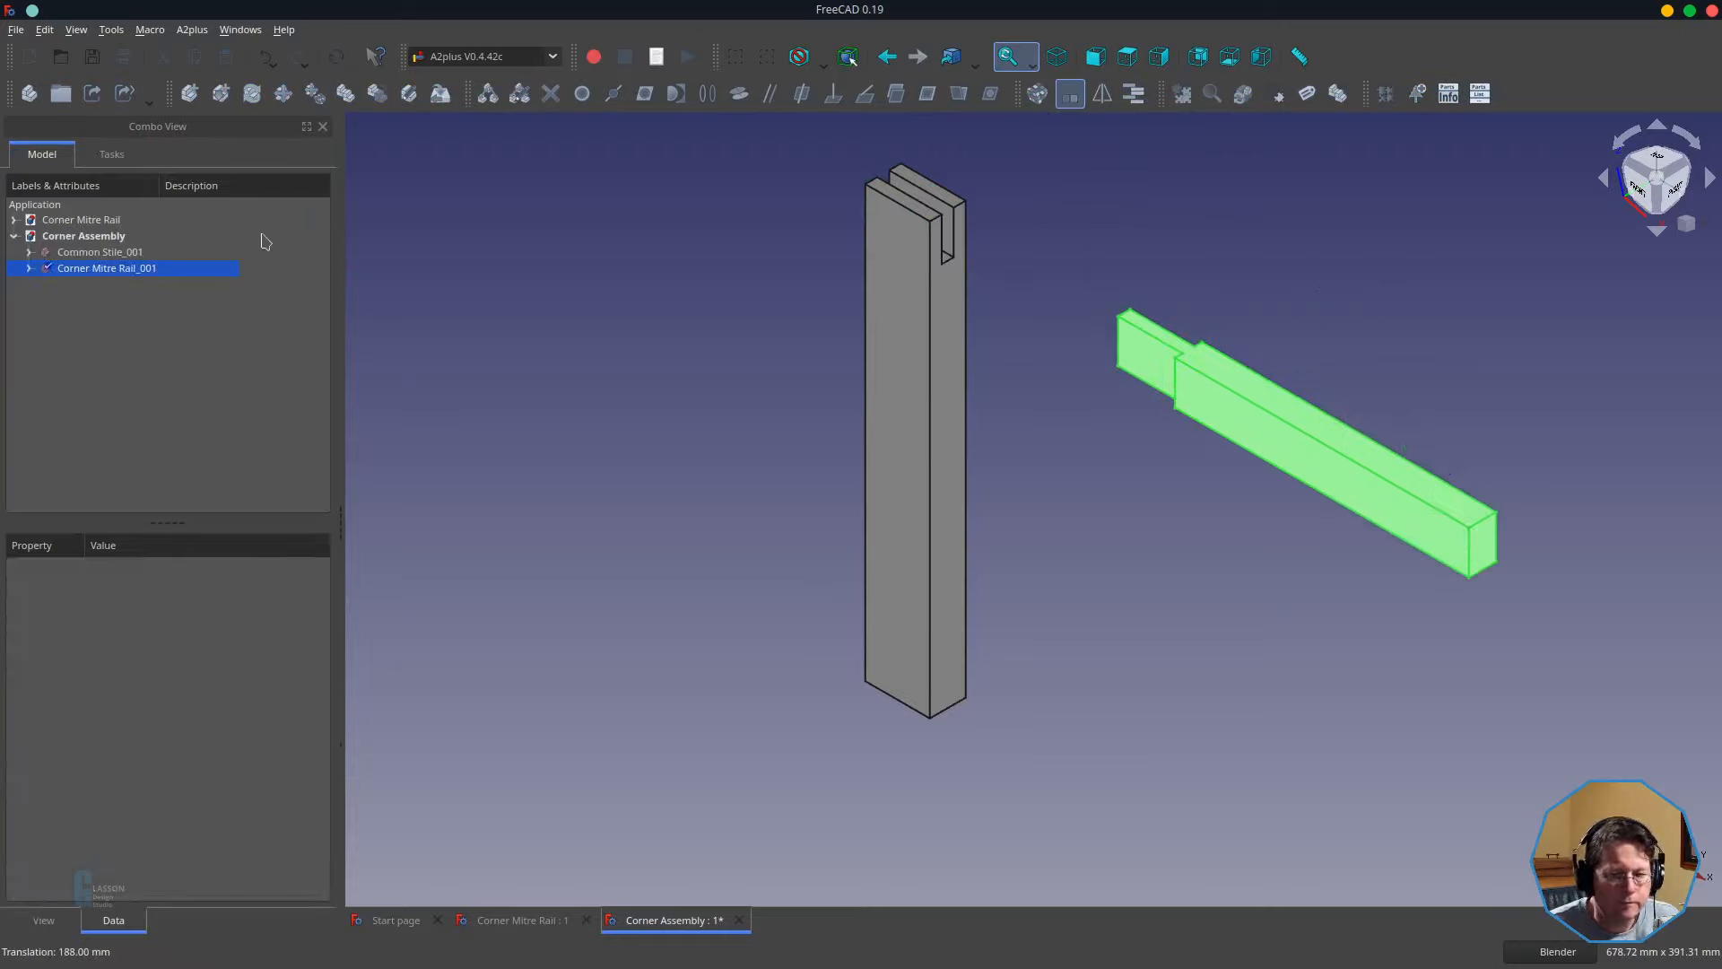
left_click(1092, 501)
middle_click_drag(1057, 500, 1277, 504)
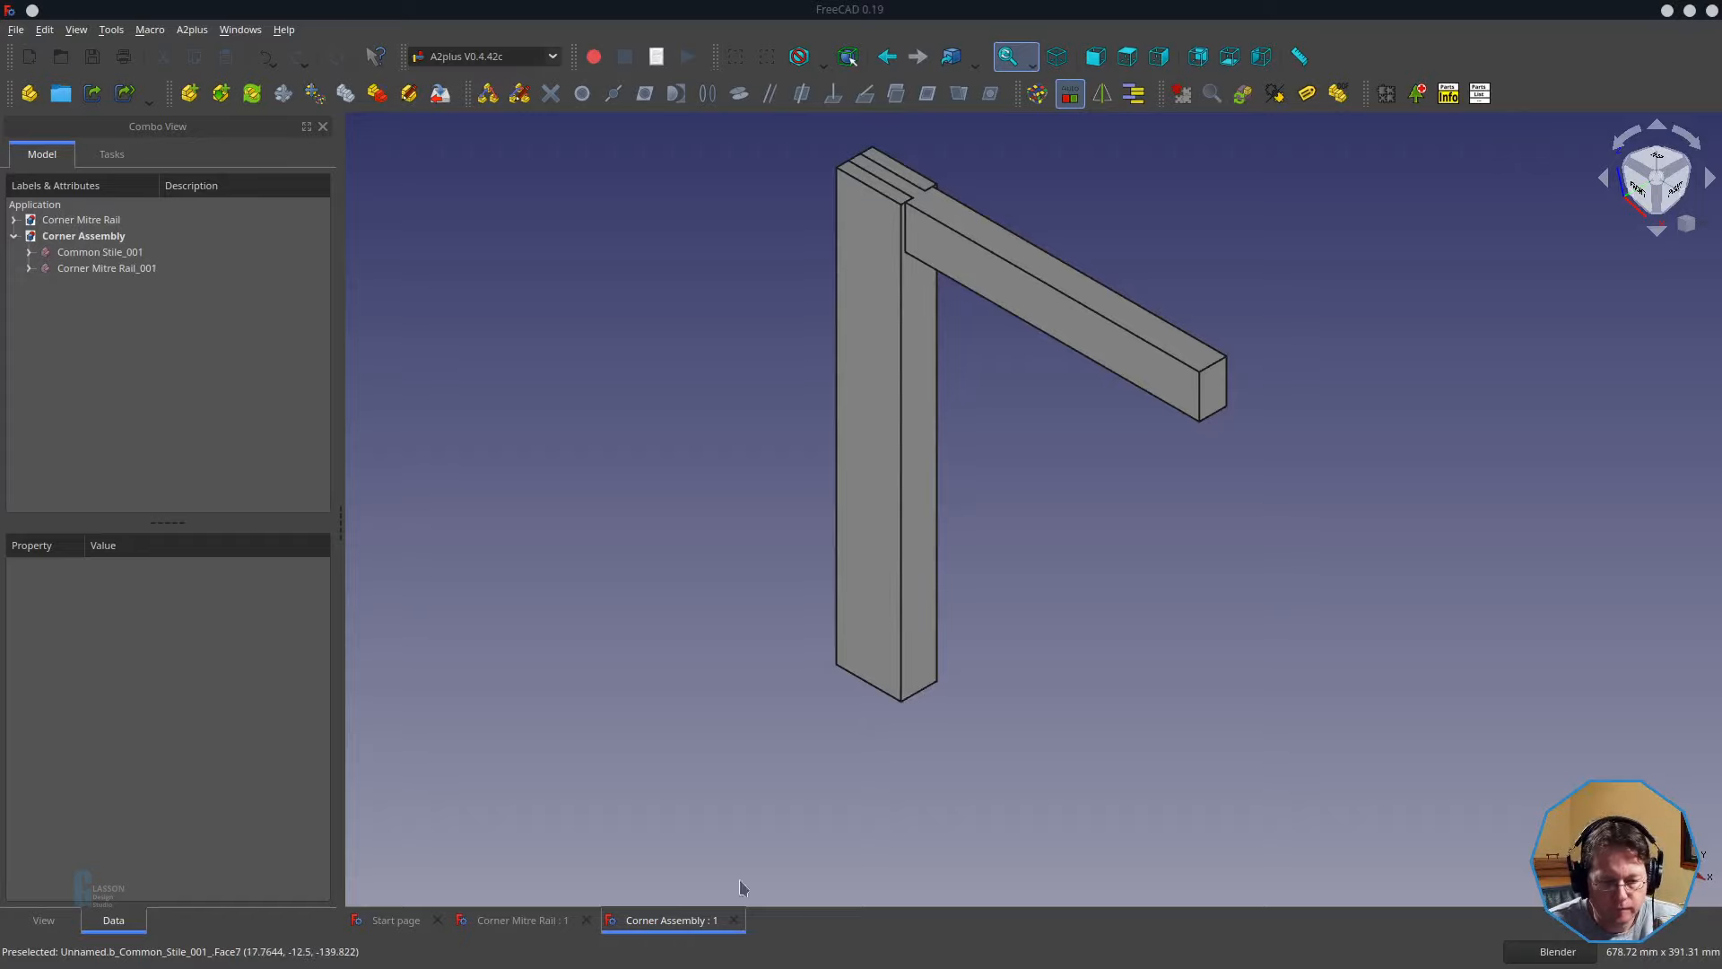
- Close the Corner Assembly and Corner Mitre Rail documents and open the Specifications document
left_click(735, 922)
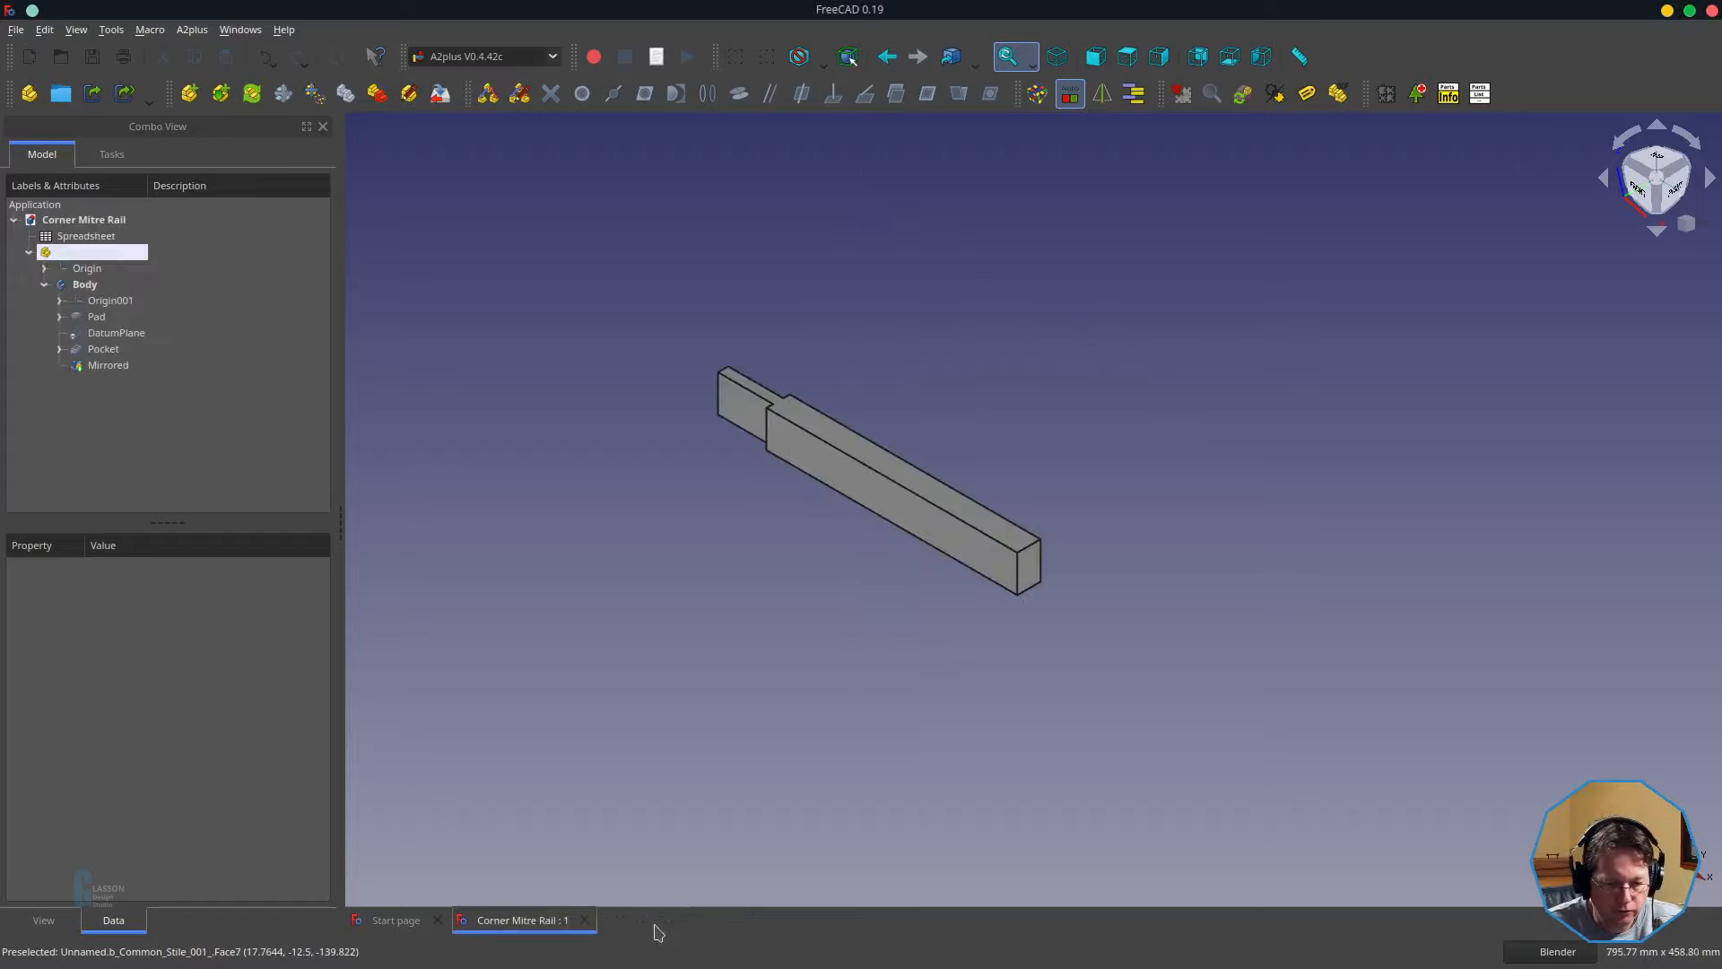
left_click(587, 922)
left_click(969, 266)
- Save a copy of the Specifications document as Tee Bridle Rail
key("ctrl+shift+s")
type("Tee ")
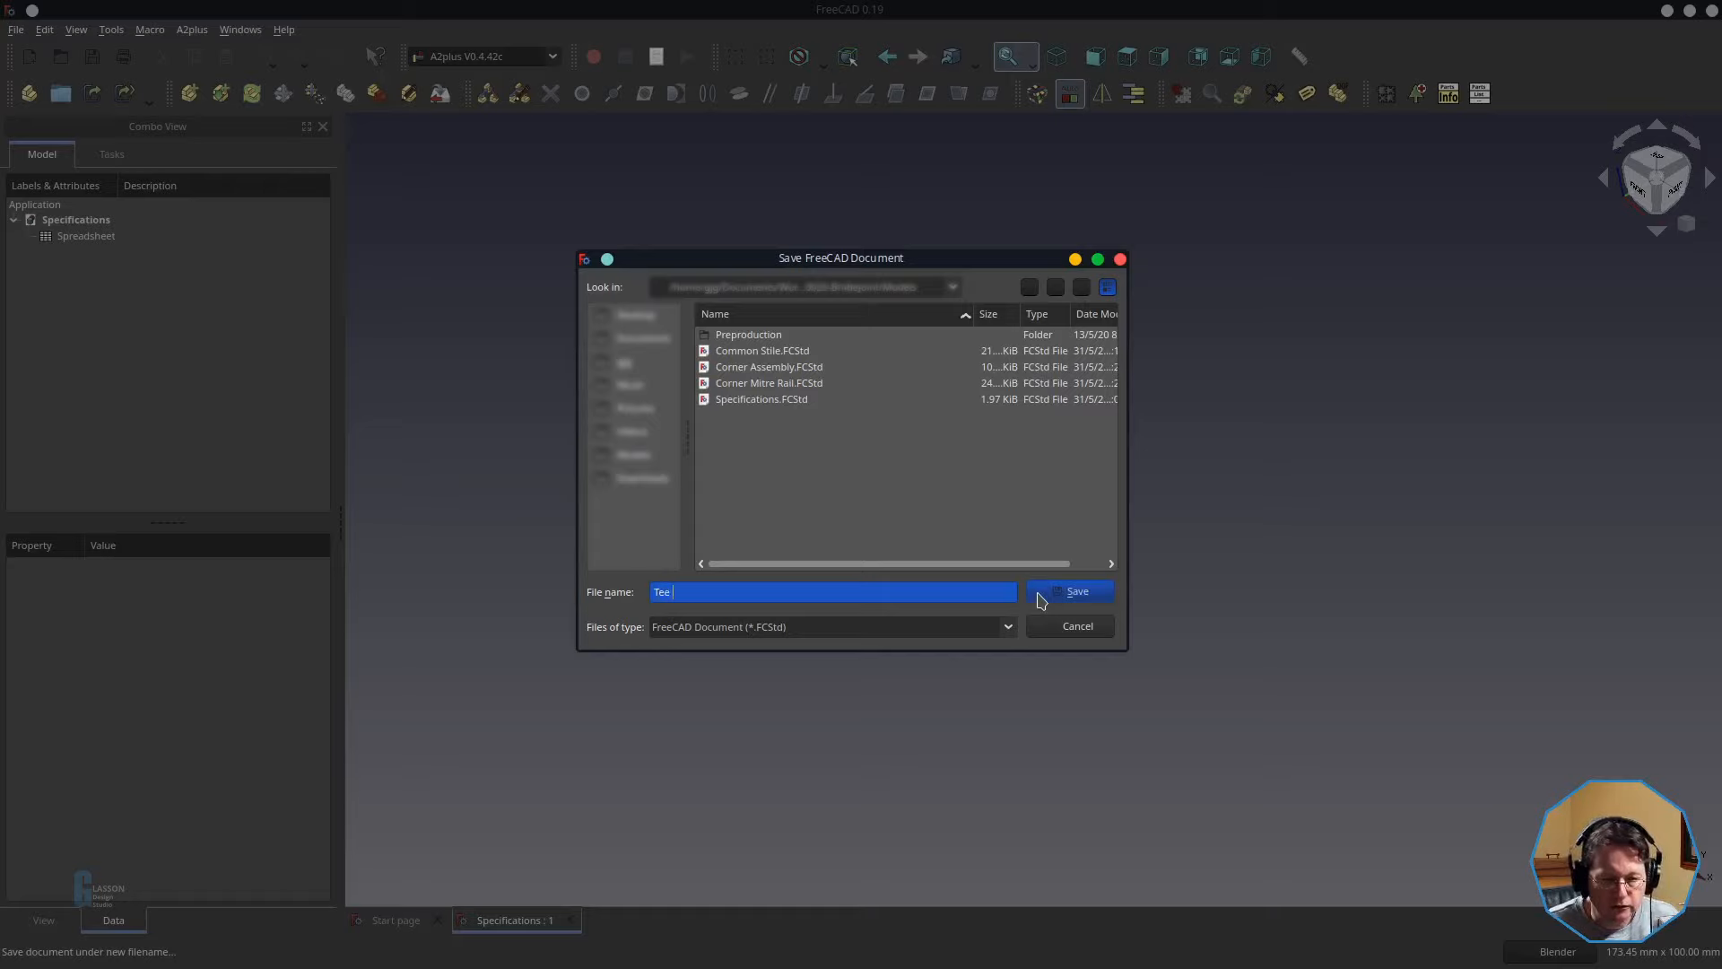
type("Bridle Rail")
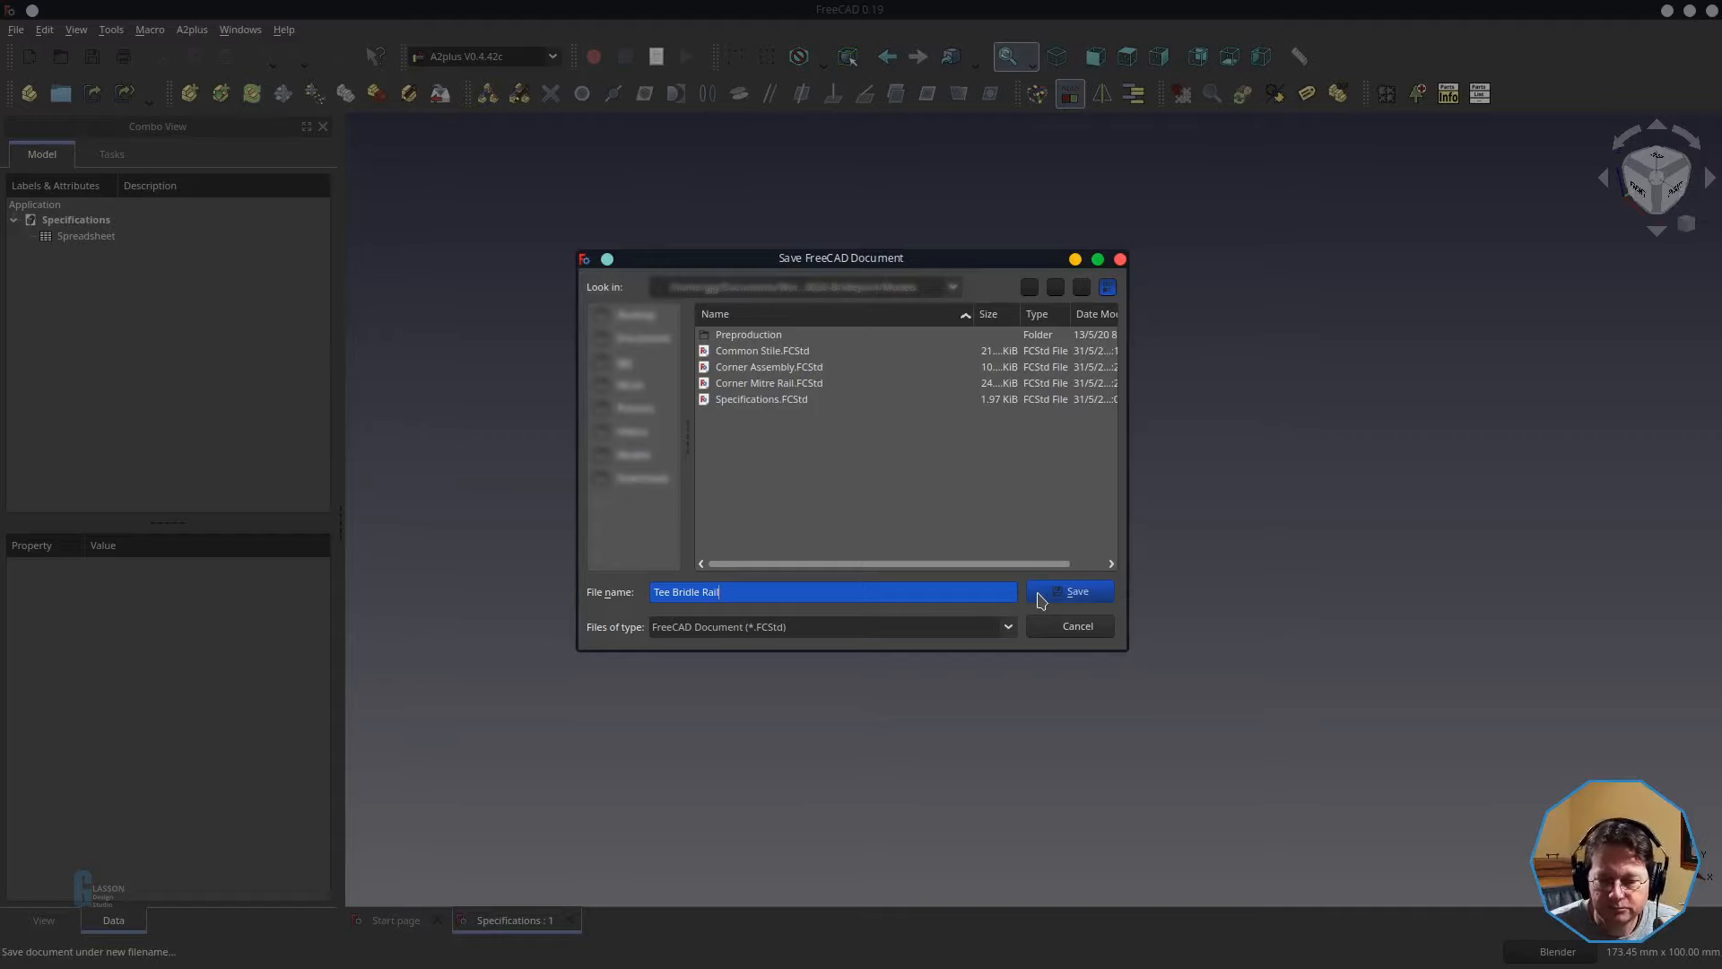
left_click(1038, 596)
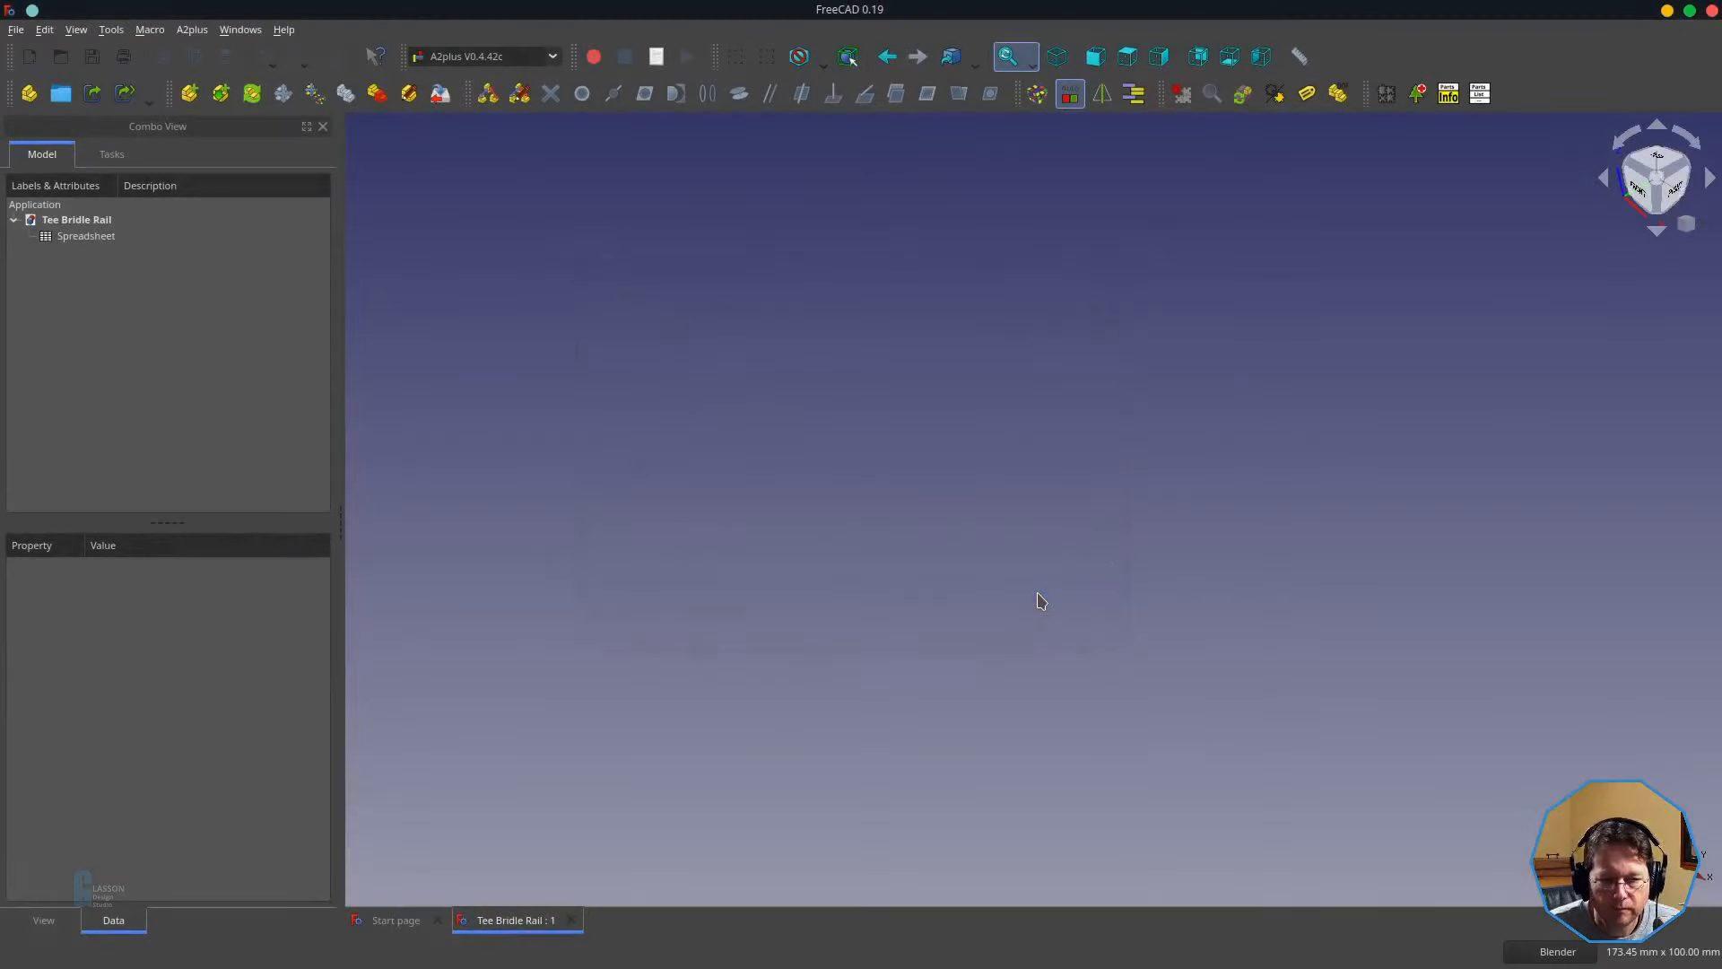
- Switch to the Part Design workbench, link the rail rectangle's height to Spreadsheet.s_railWidth and finish the sketch
left_click(499, 56)
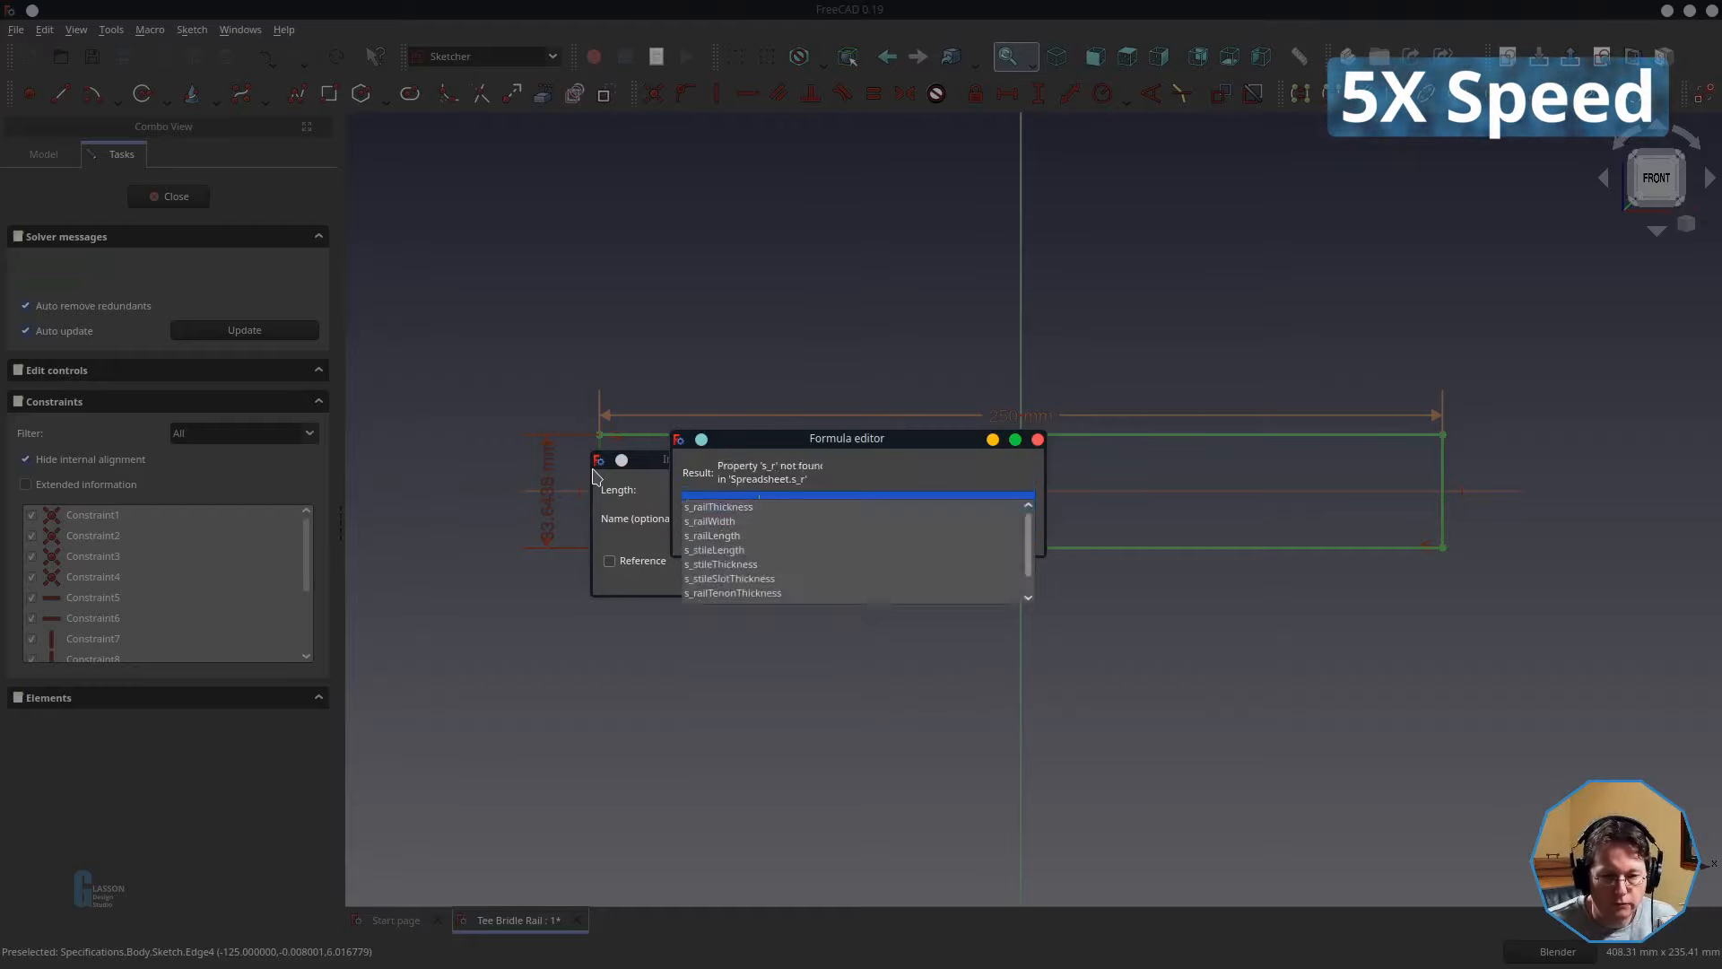
key("Return")
key("Escape")
key("v")
key("f")
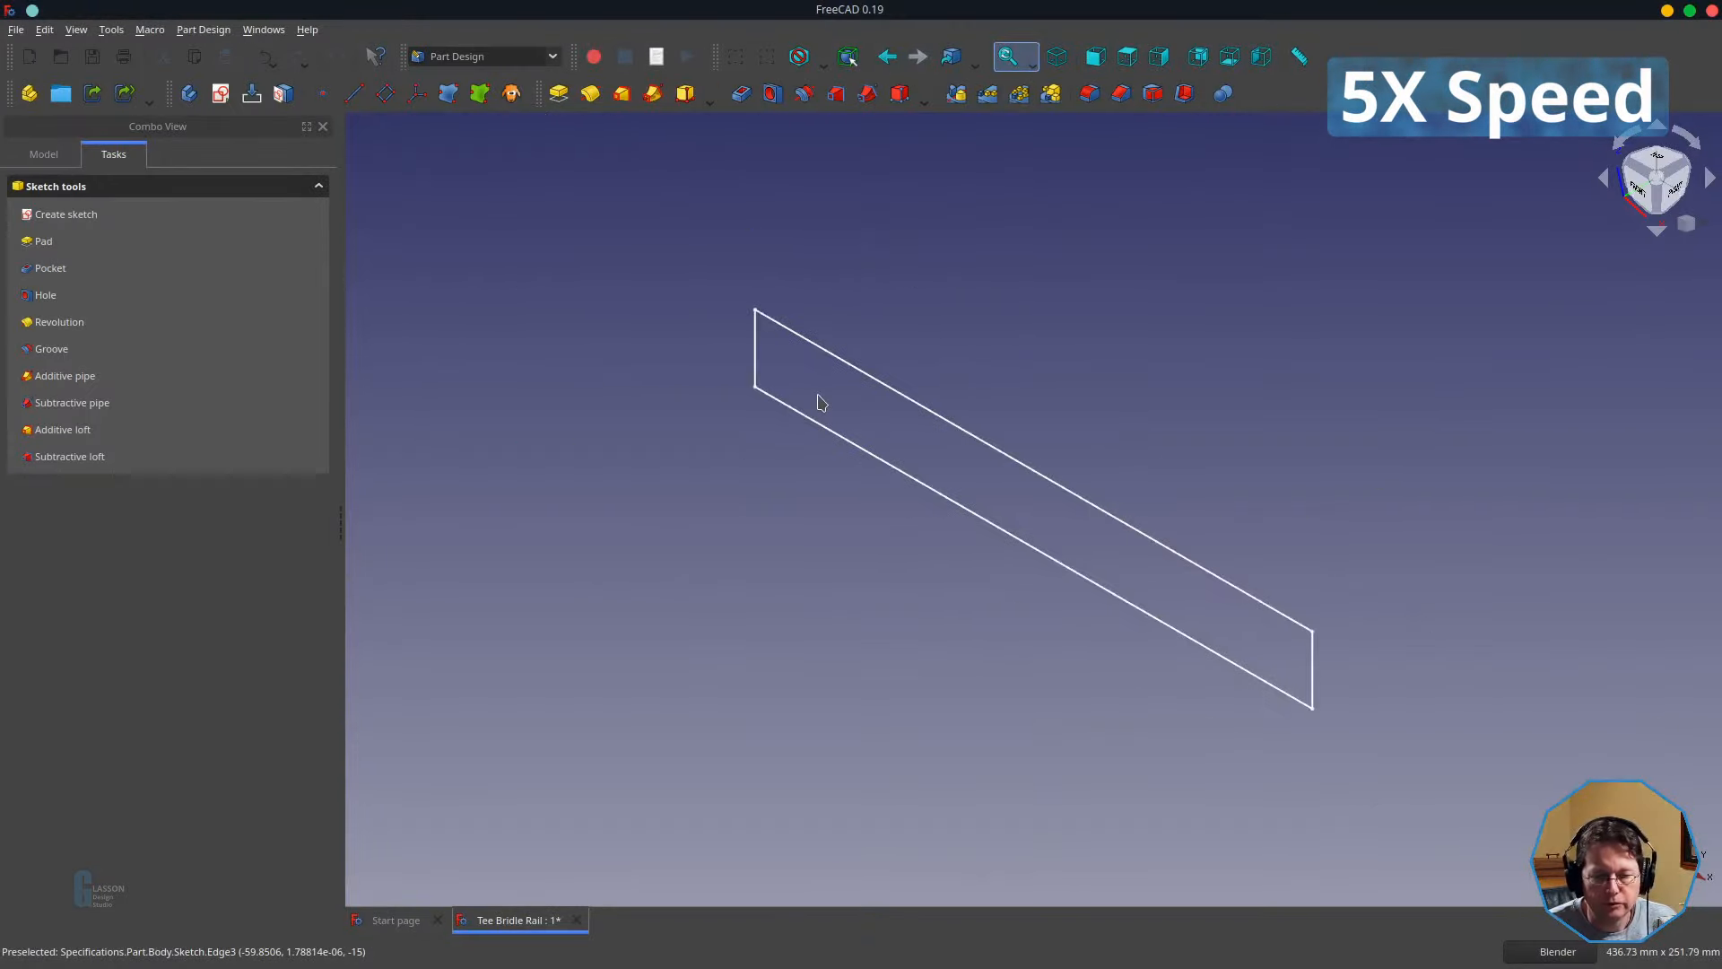
- Pad the rail sketch symmetrically to the plane with its length linked to Spreadsheet.s_railThickness, and save the document
left_click(558, 95)
left_click(134, 322)
left_click(273, 294)
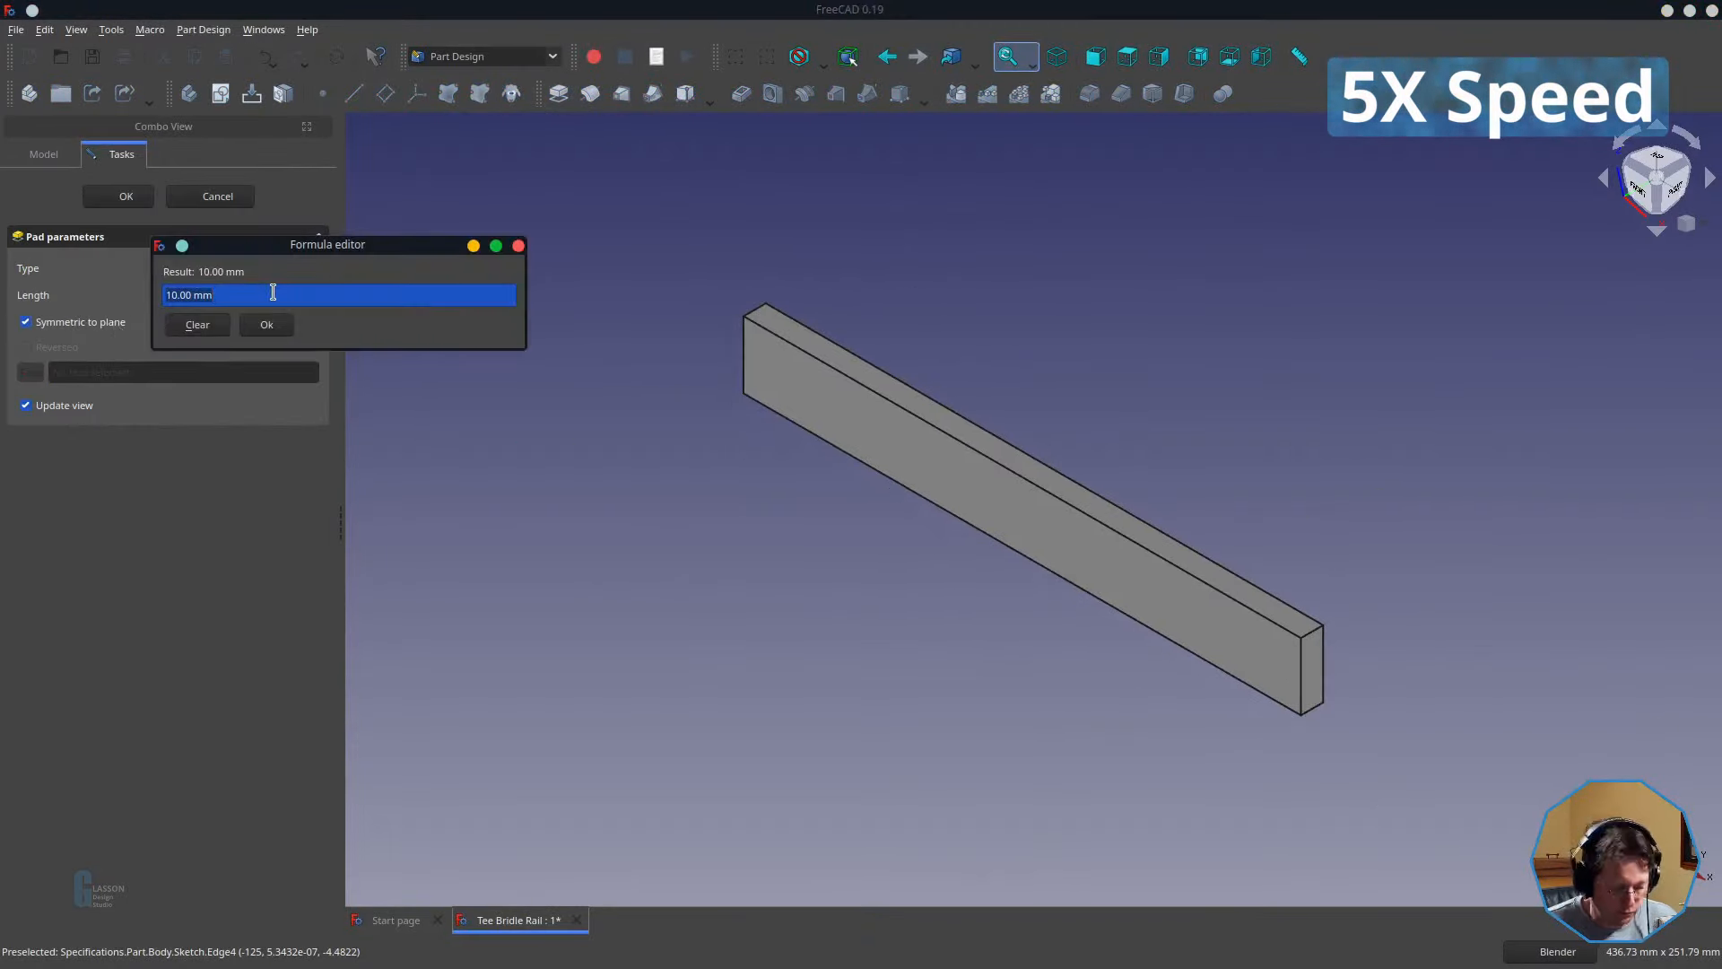
type("spreadsheet._railThickness")
key("Return")
key("Return")
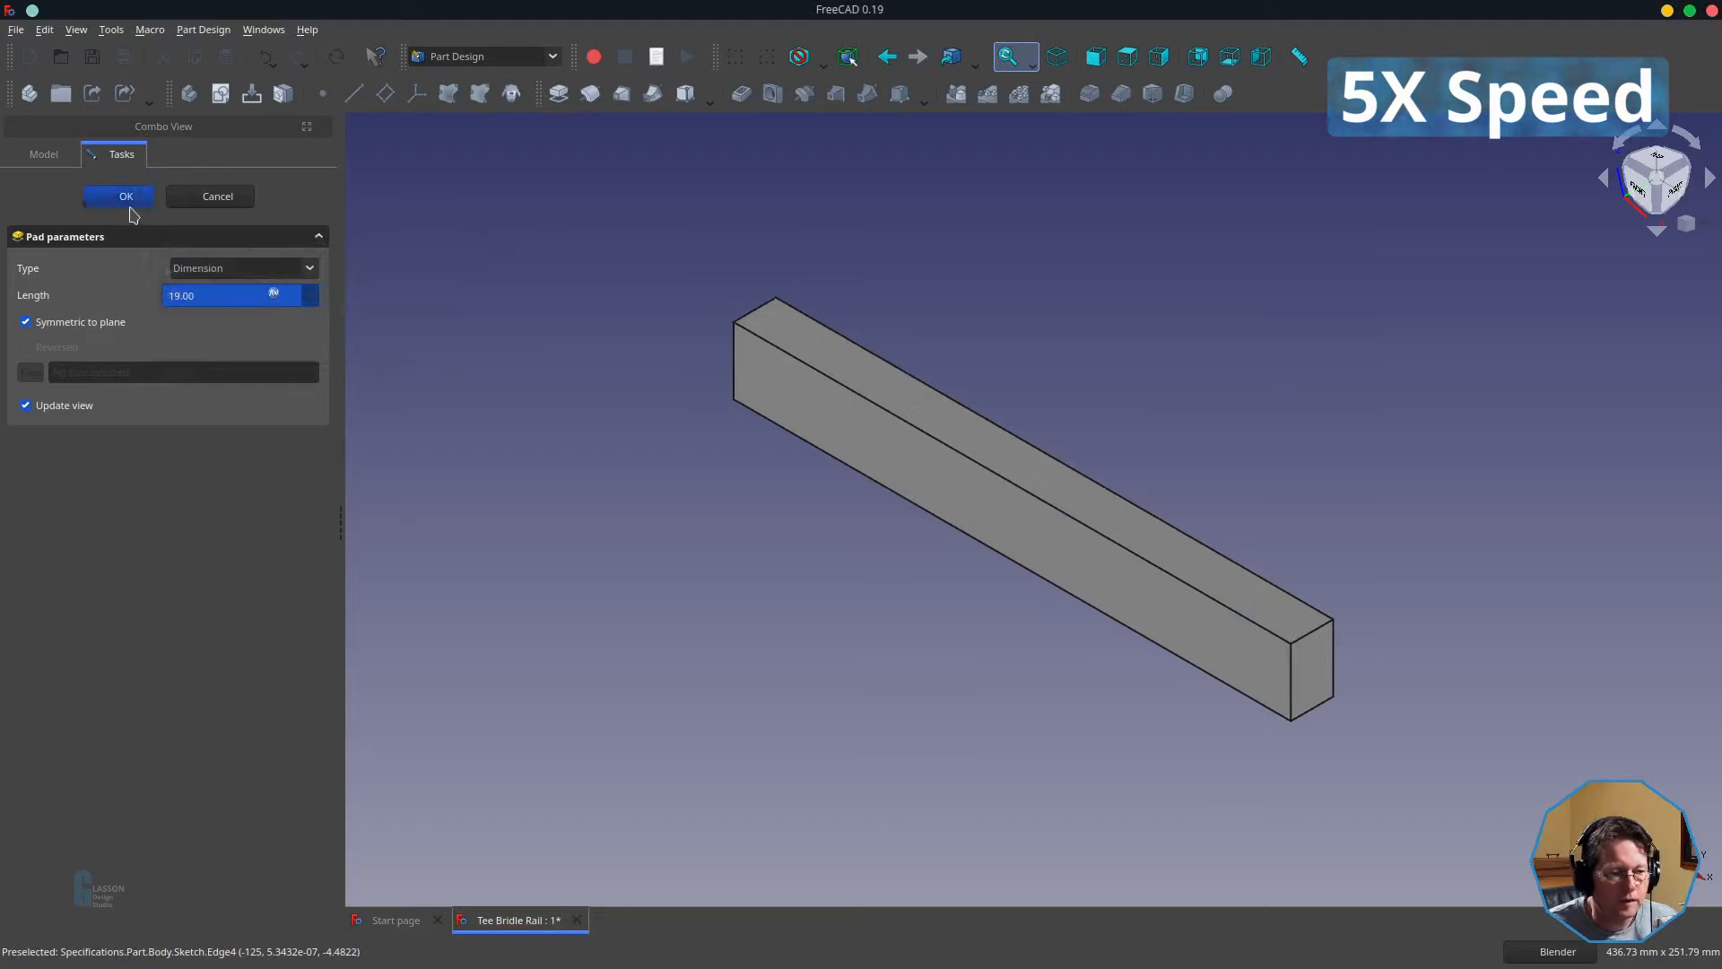
left_click(126, 196)
key("ctrl+s")
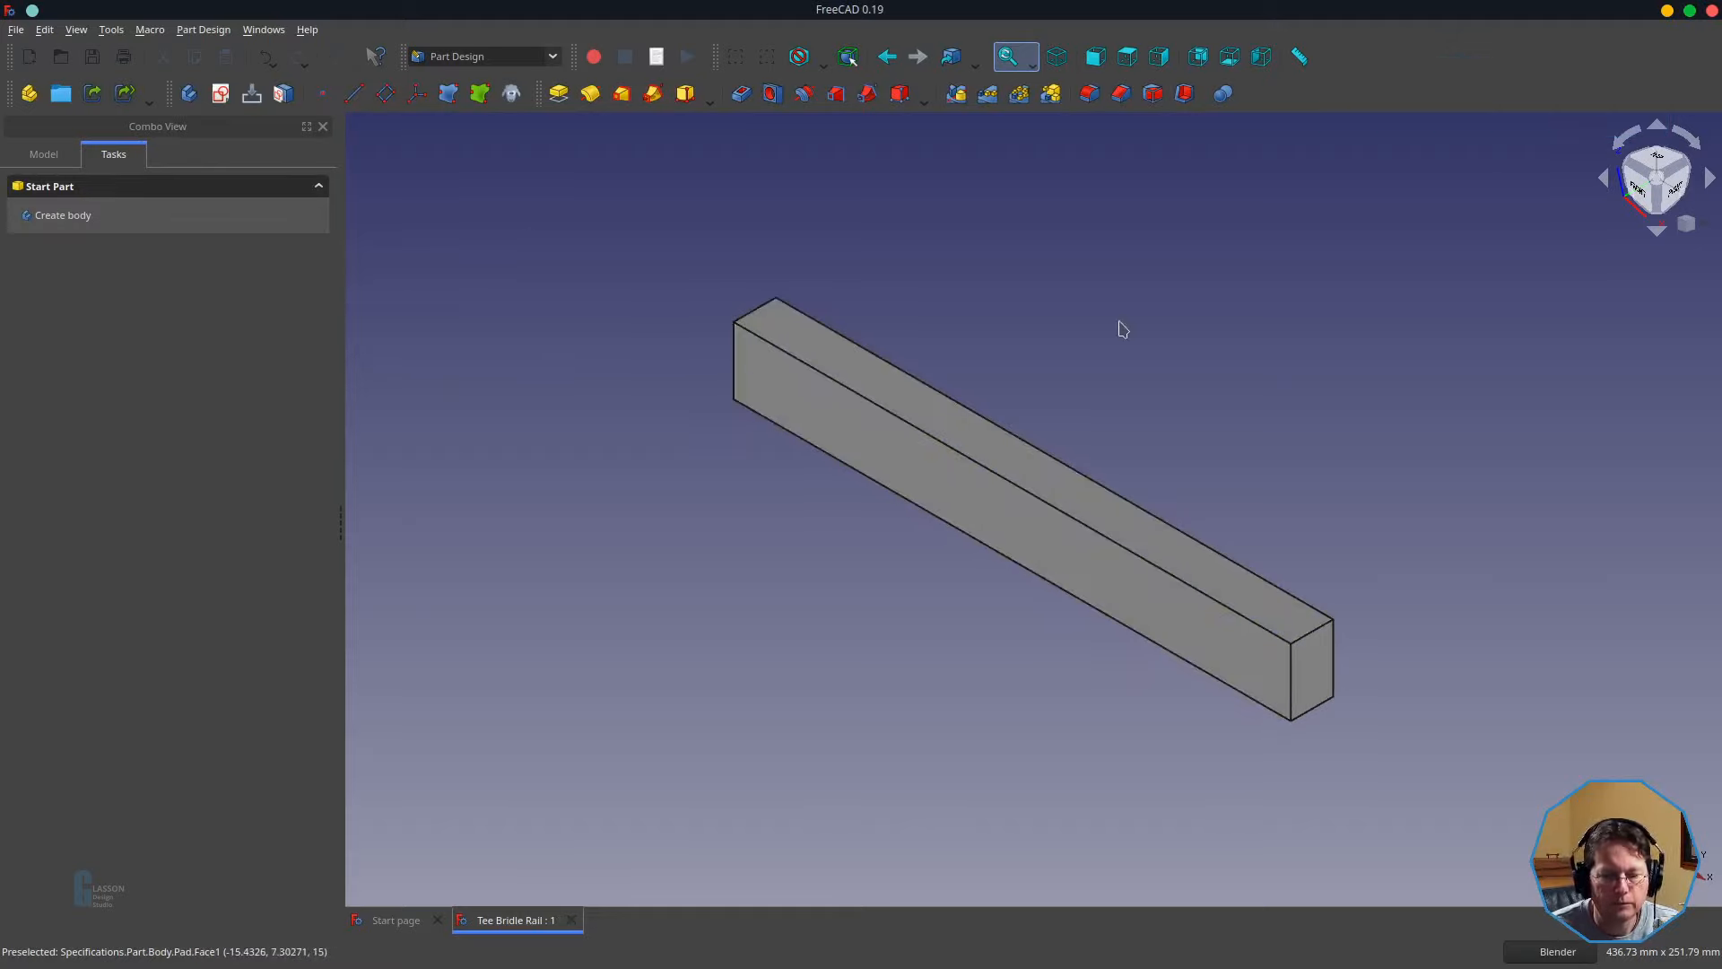
- Add an unattached datum plane to the rail body
left_click(386, 93)
left_click(126, 196)
left_click(43, 154)
- Set the datum plane's Z position with the formula Spreadsheet.s_railWidth/2
left_click(93, 334)
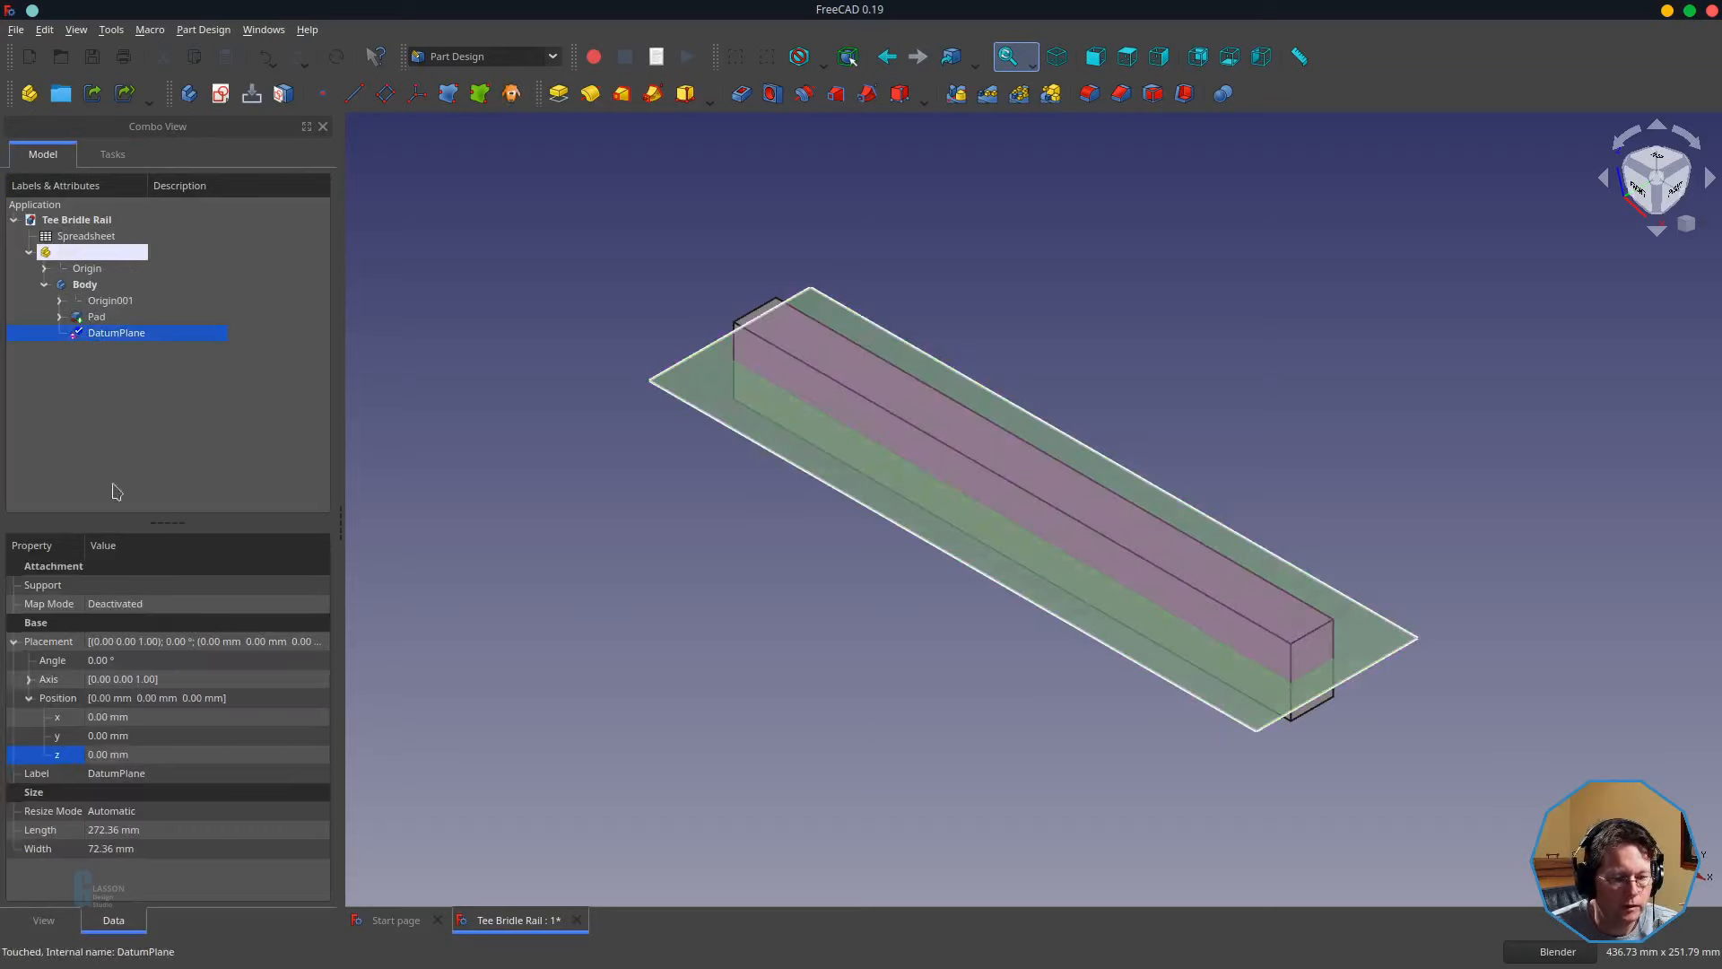
left_click(224, 754)
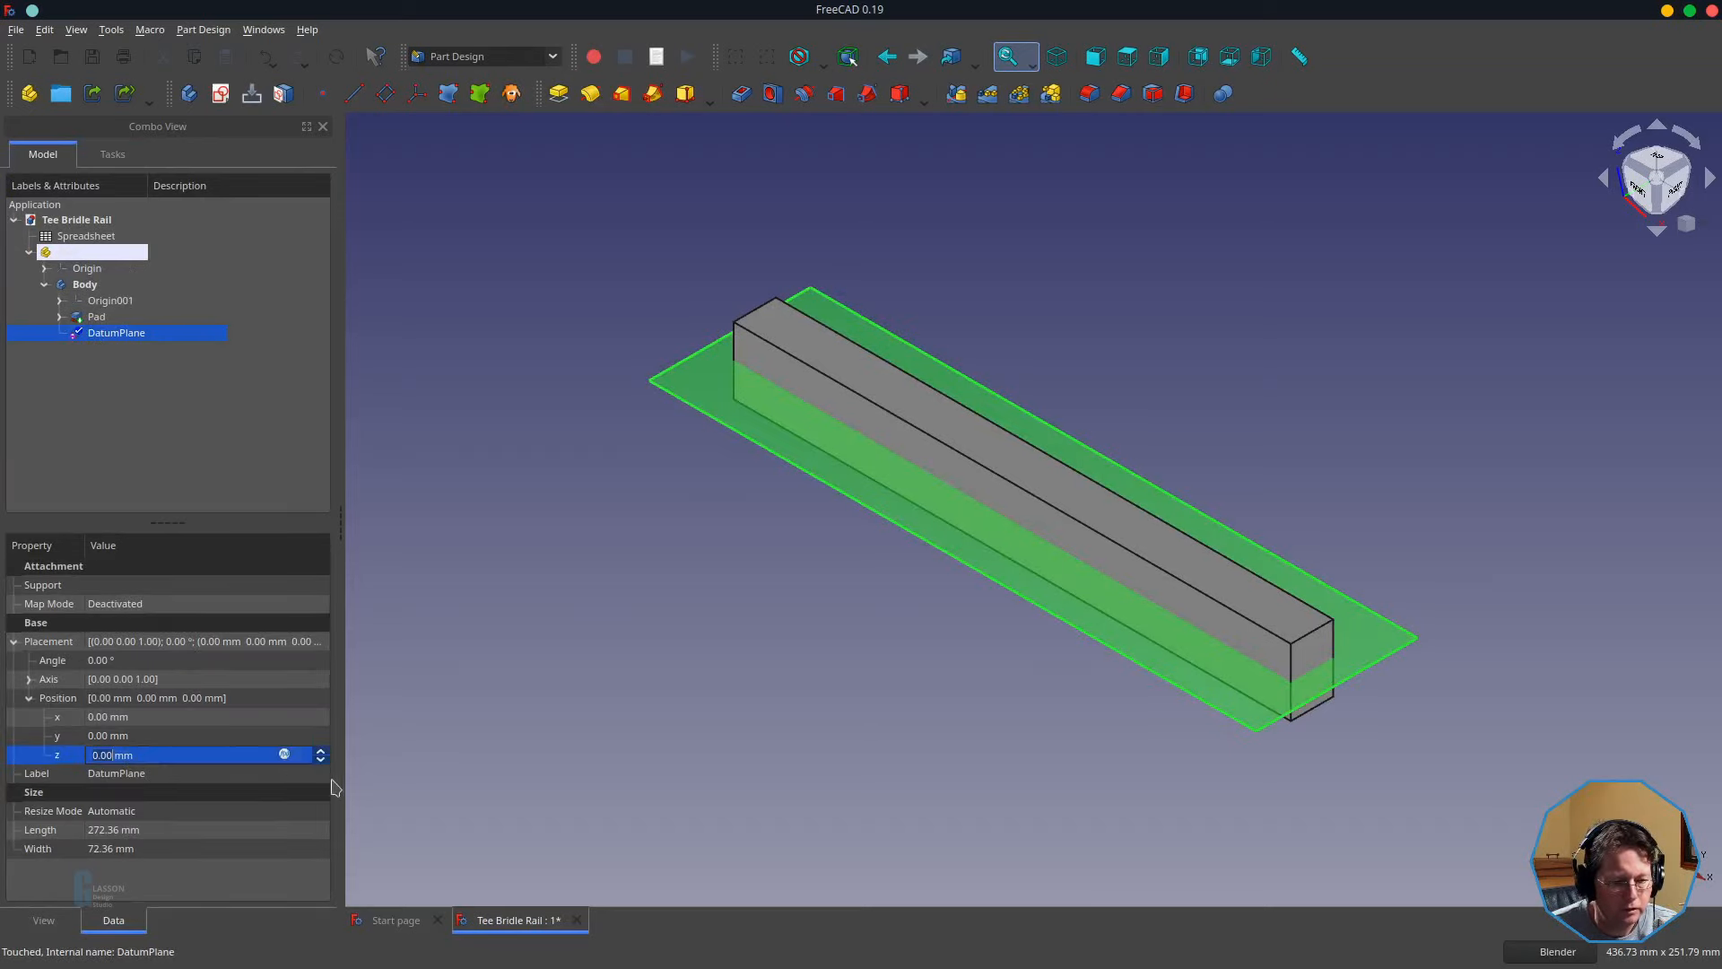
left_click(284, 754)
type("Spreadsheet.s_rai")
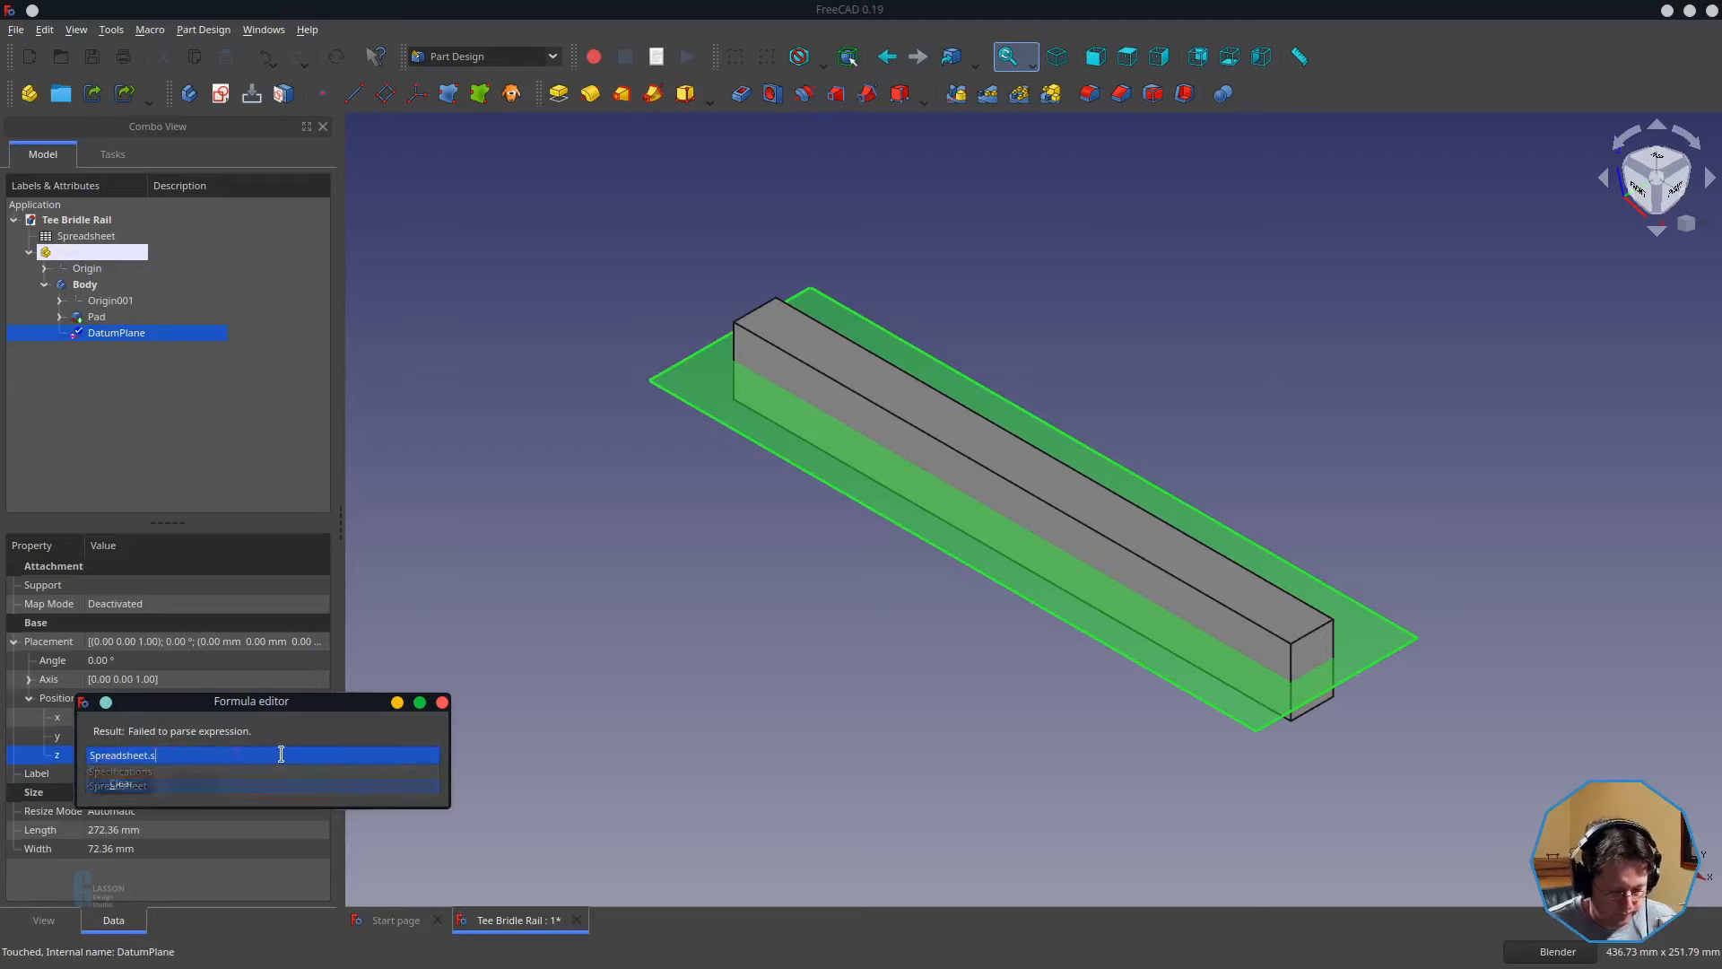
key("Down")
key("Down")
type("/2")
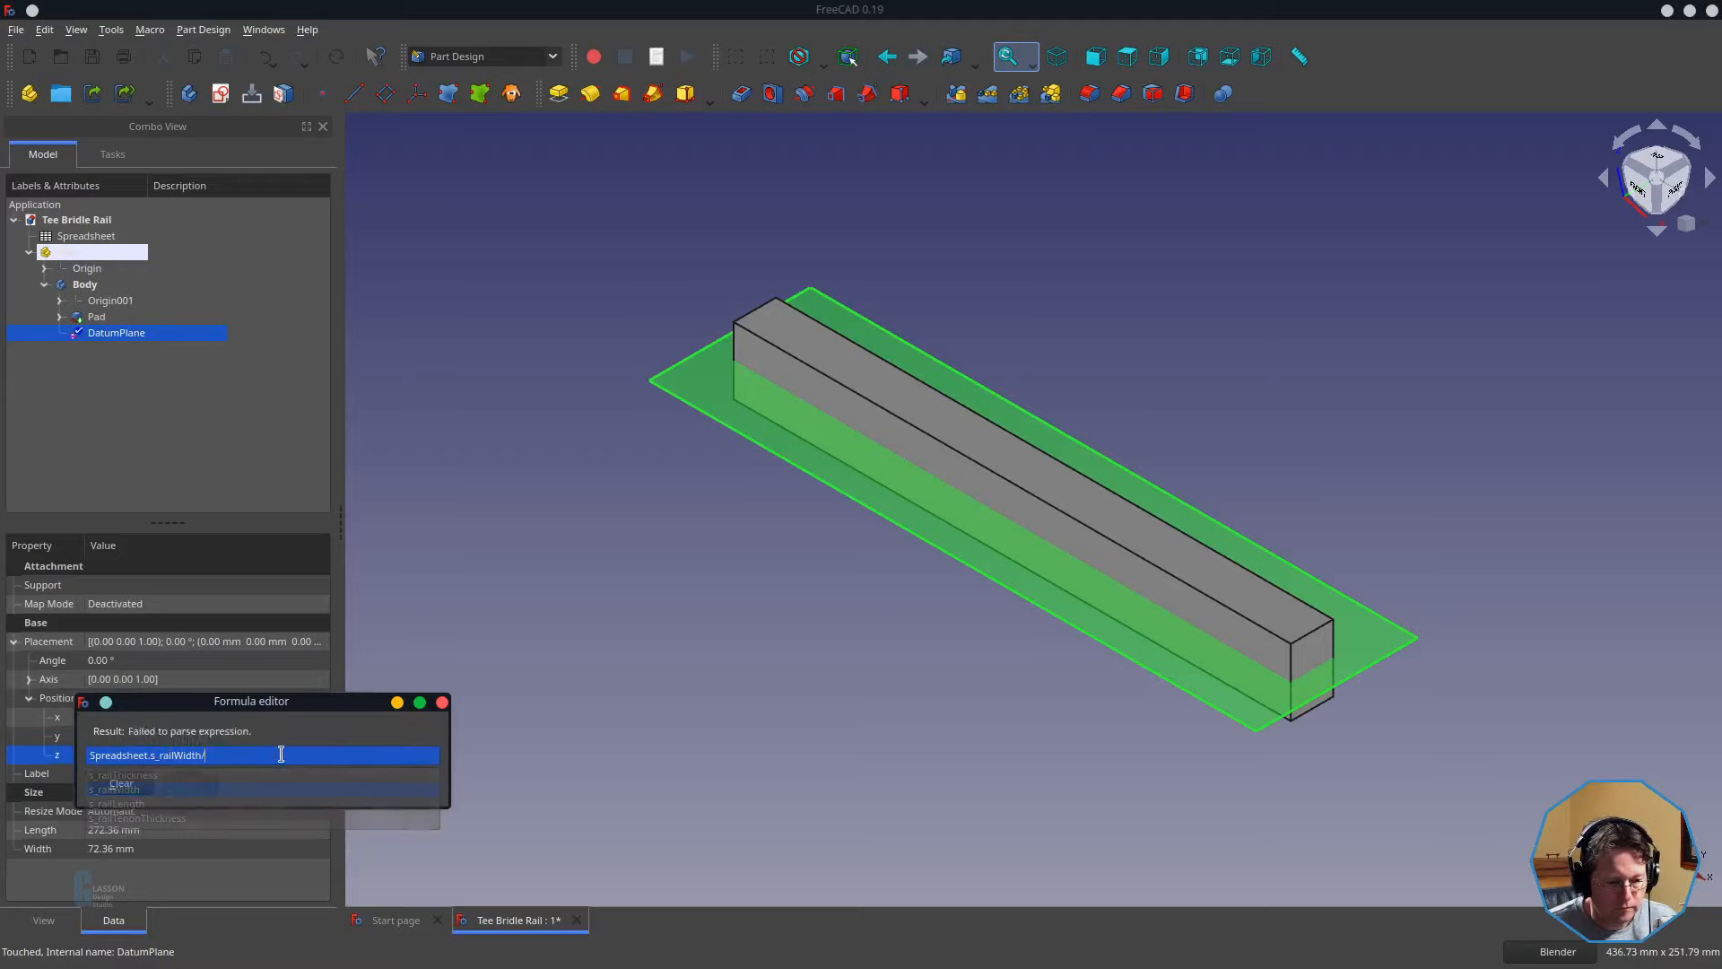
key("Return")
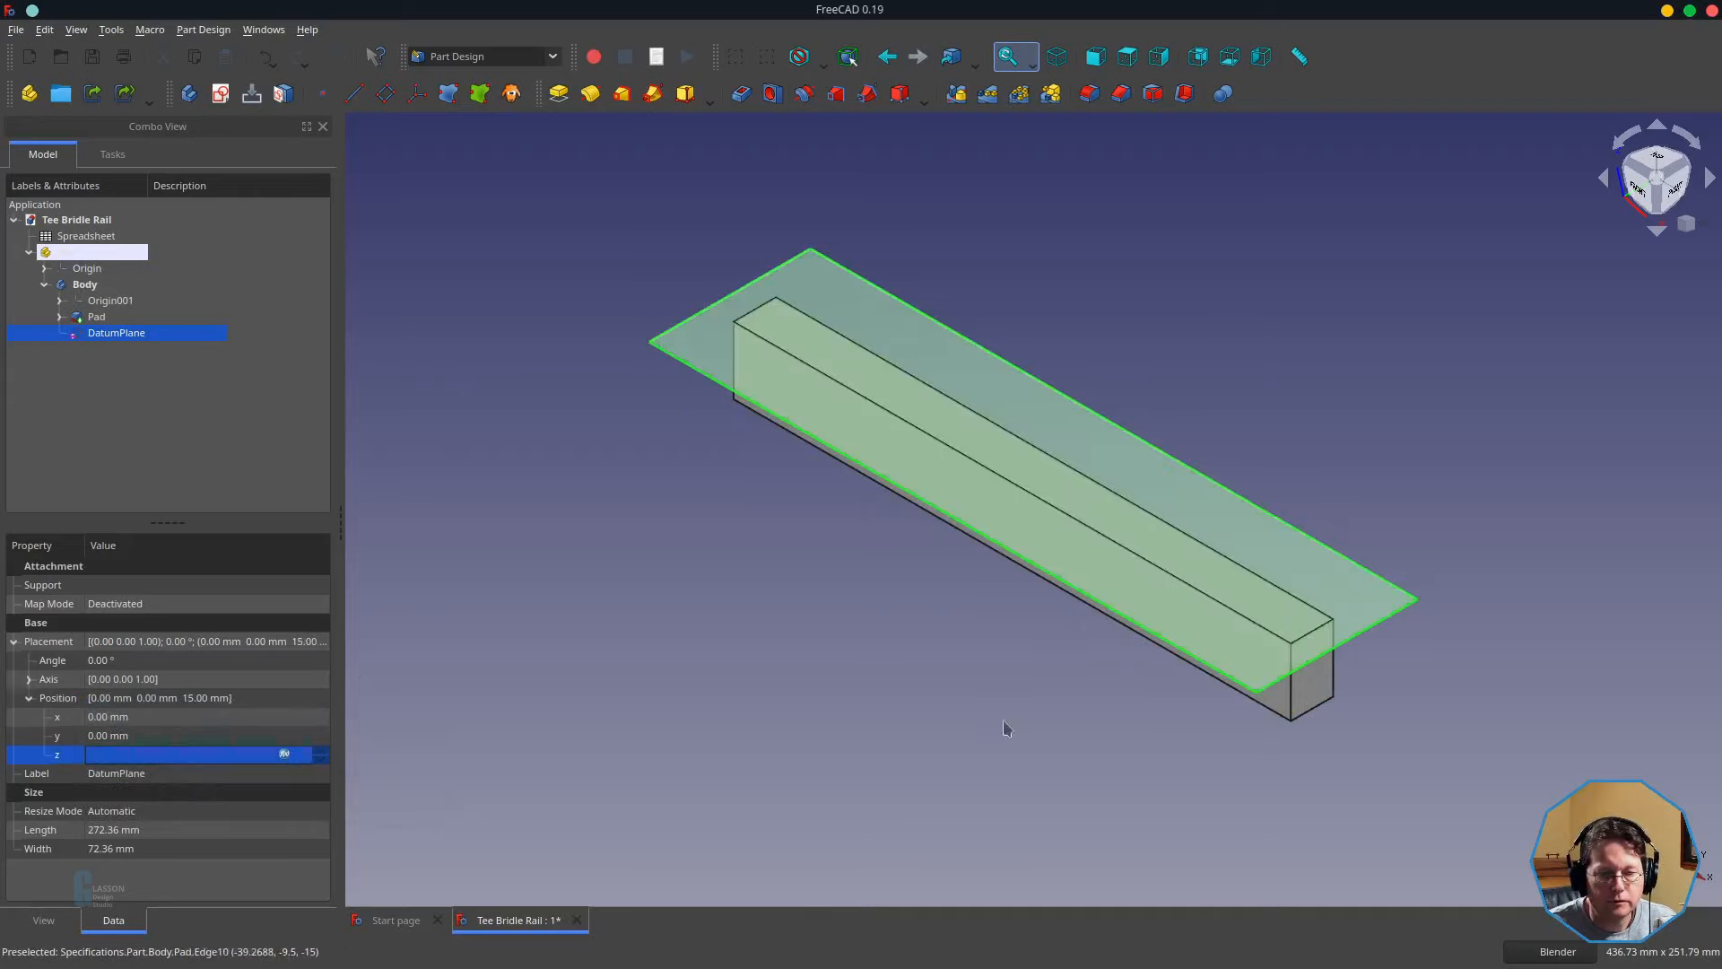
left_click(830, 588)
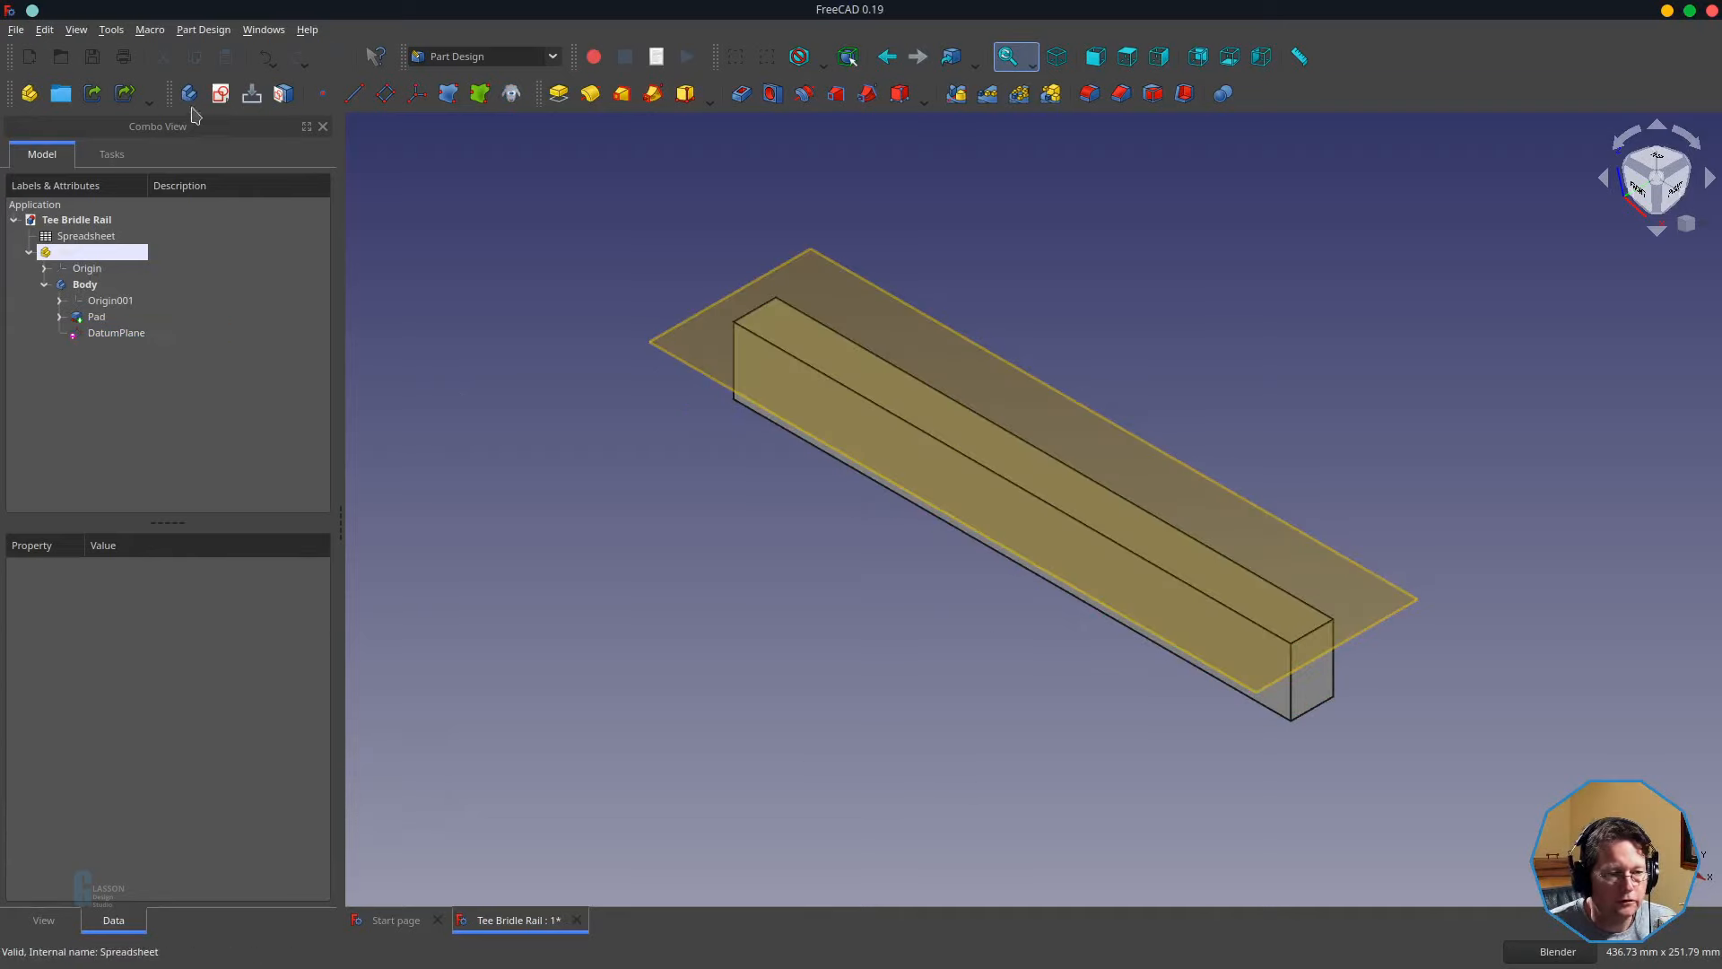
- Create a new sketch on the datum plane above the rail
left_click(221, 94)
left_click(63, 316)
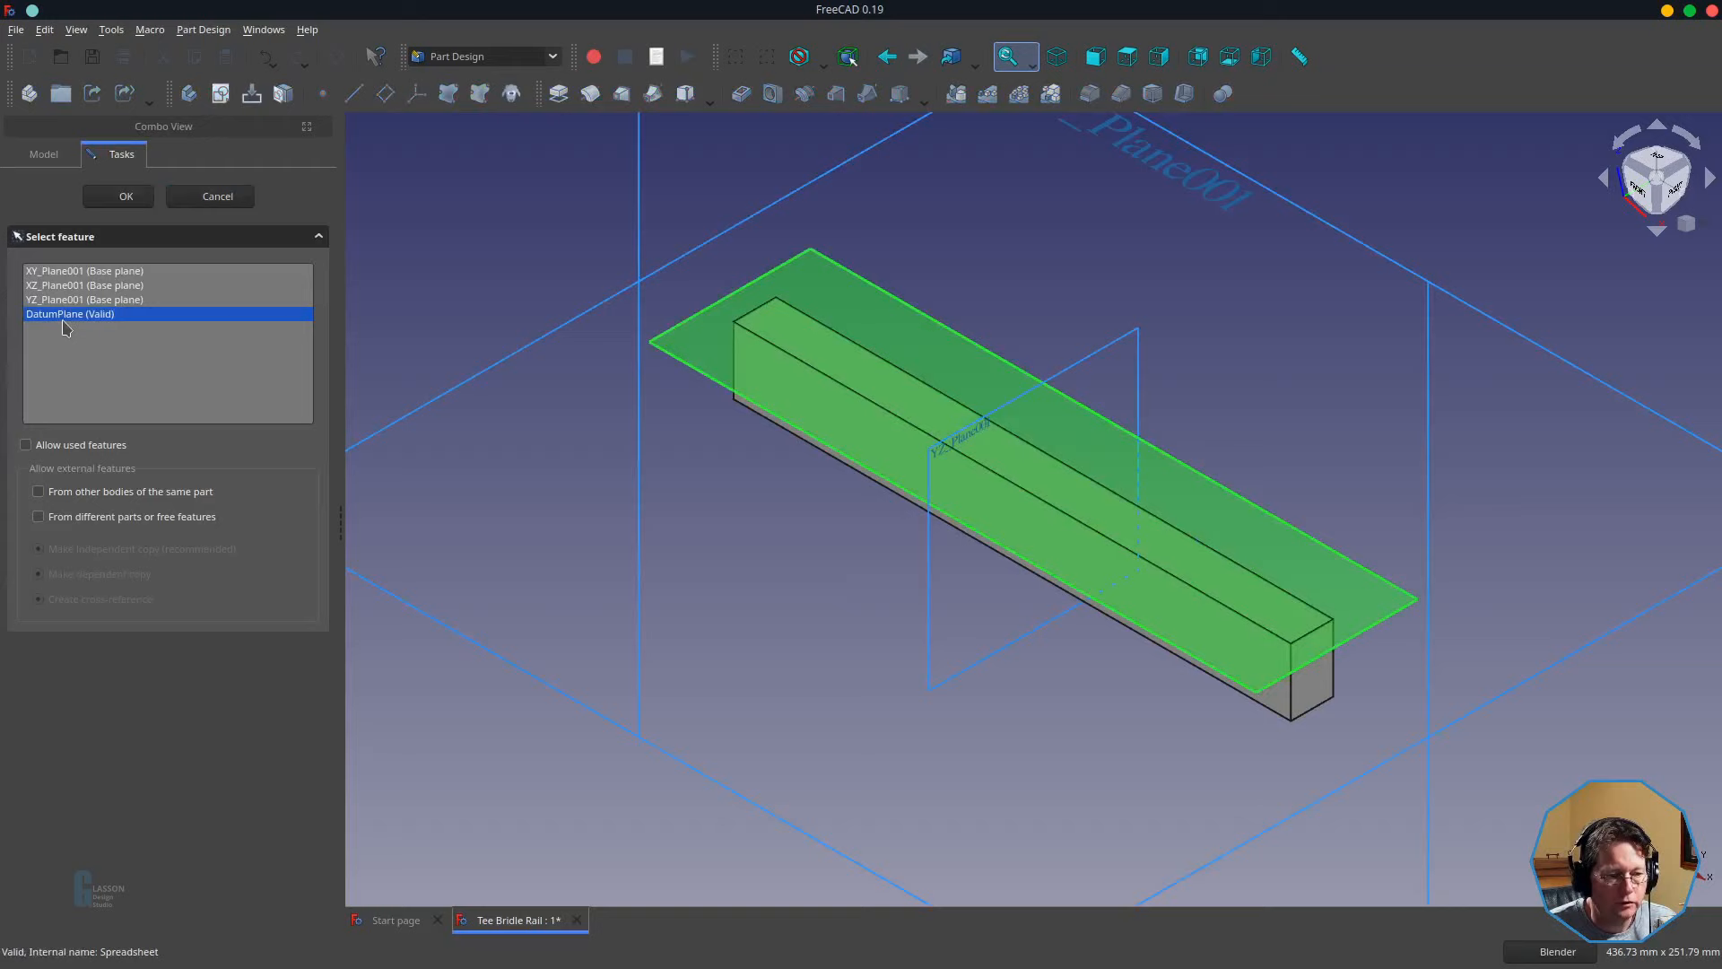
left_click(126, 198)
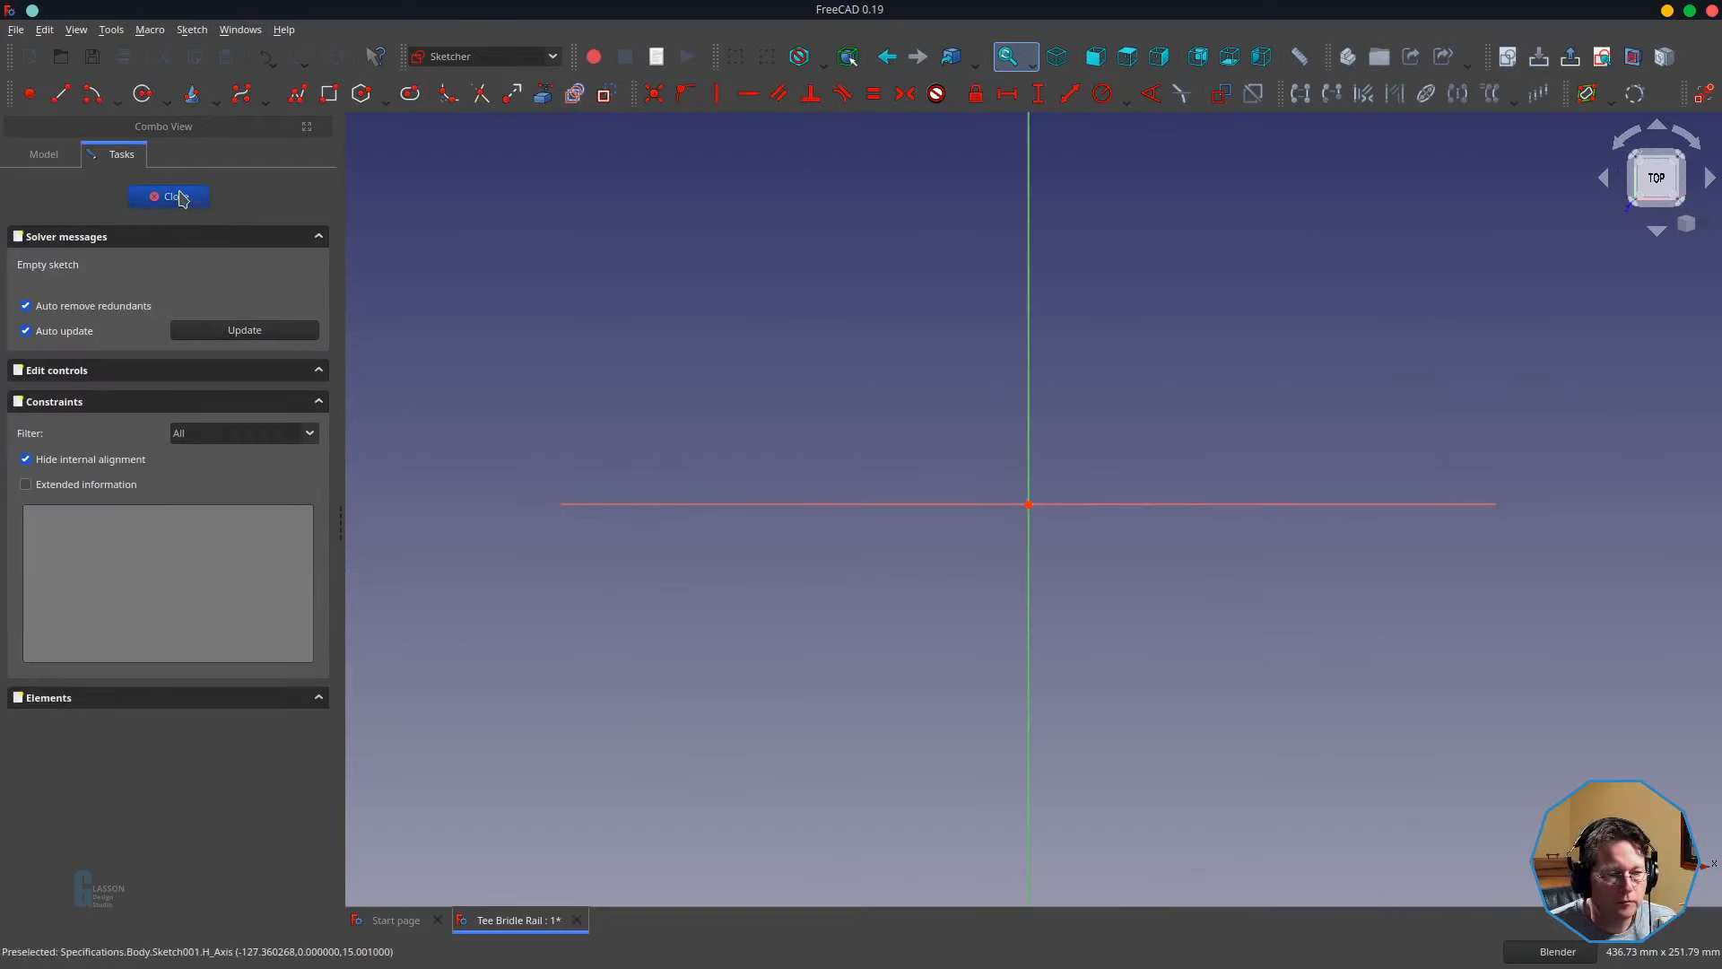
- Sketch two wide, thin rectangles, one above and one below the horizontal axis, then close and reopen the sketch against the rail
left_click(330, 93)
left_click(910, 434)
left_click(1113, 465)
left_click(923, 536)
left_click(1124, 571)
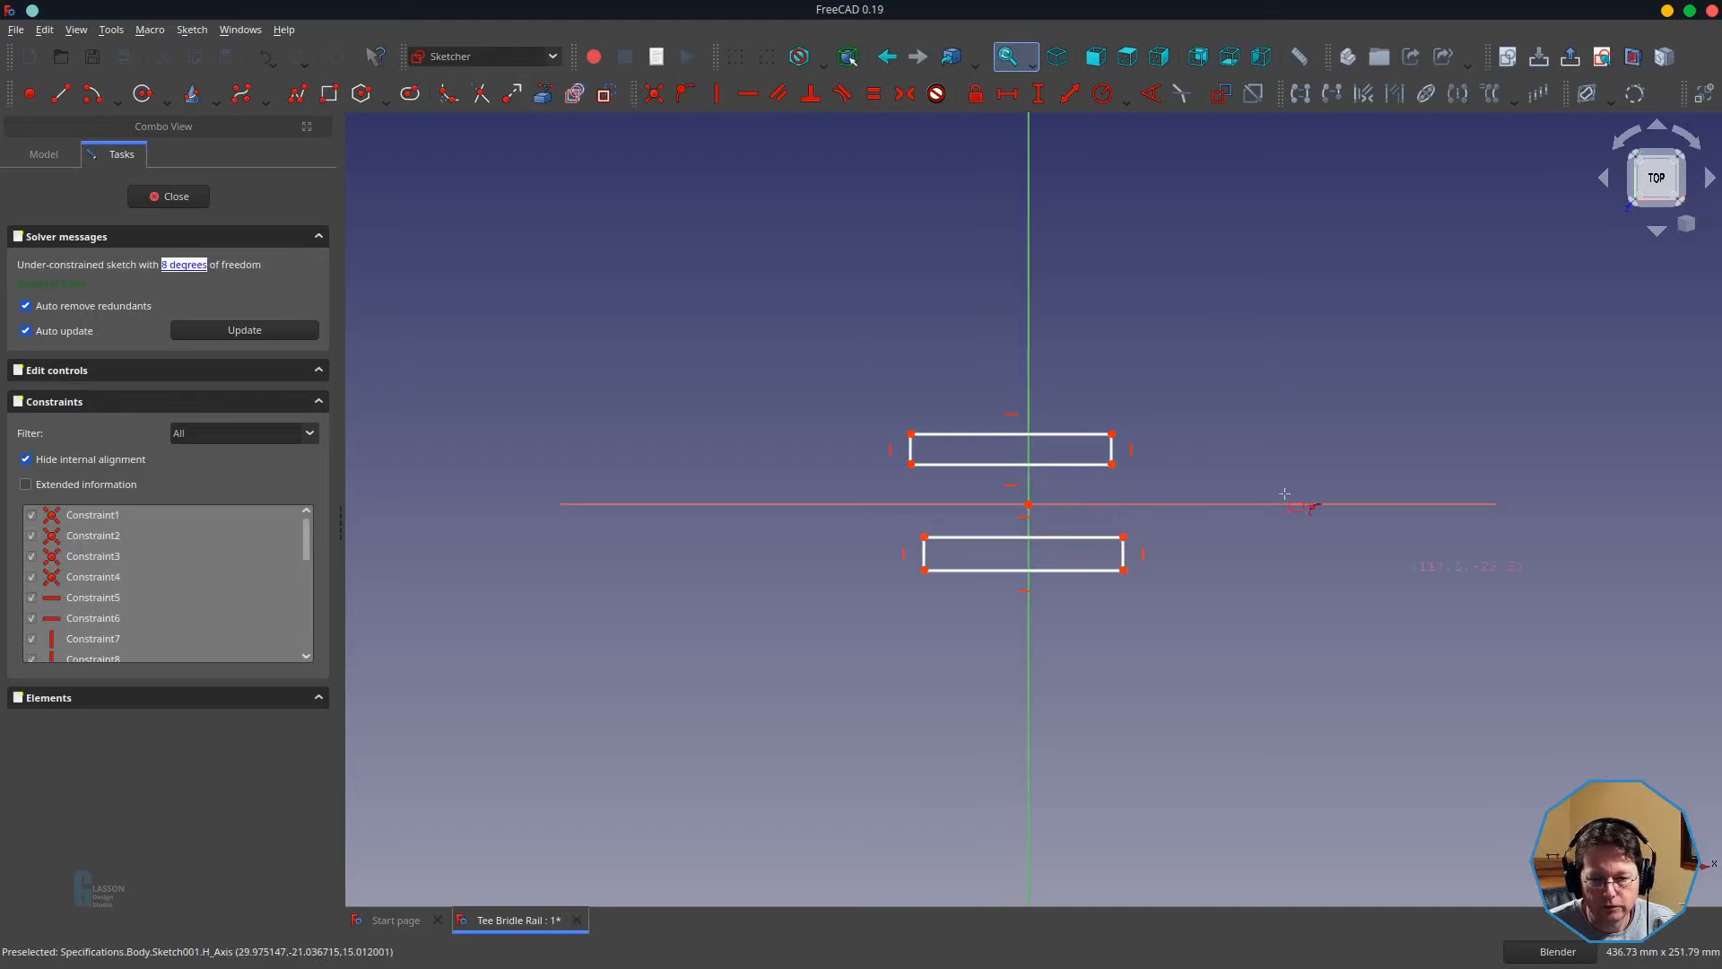
left_click(190, 202)
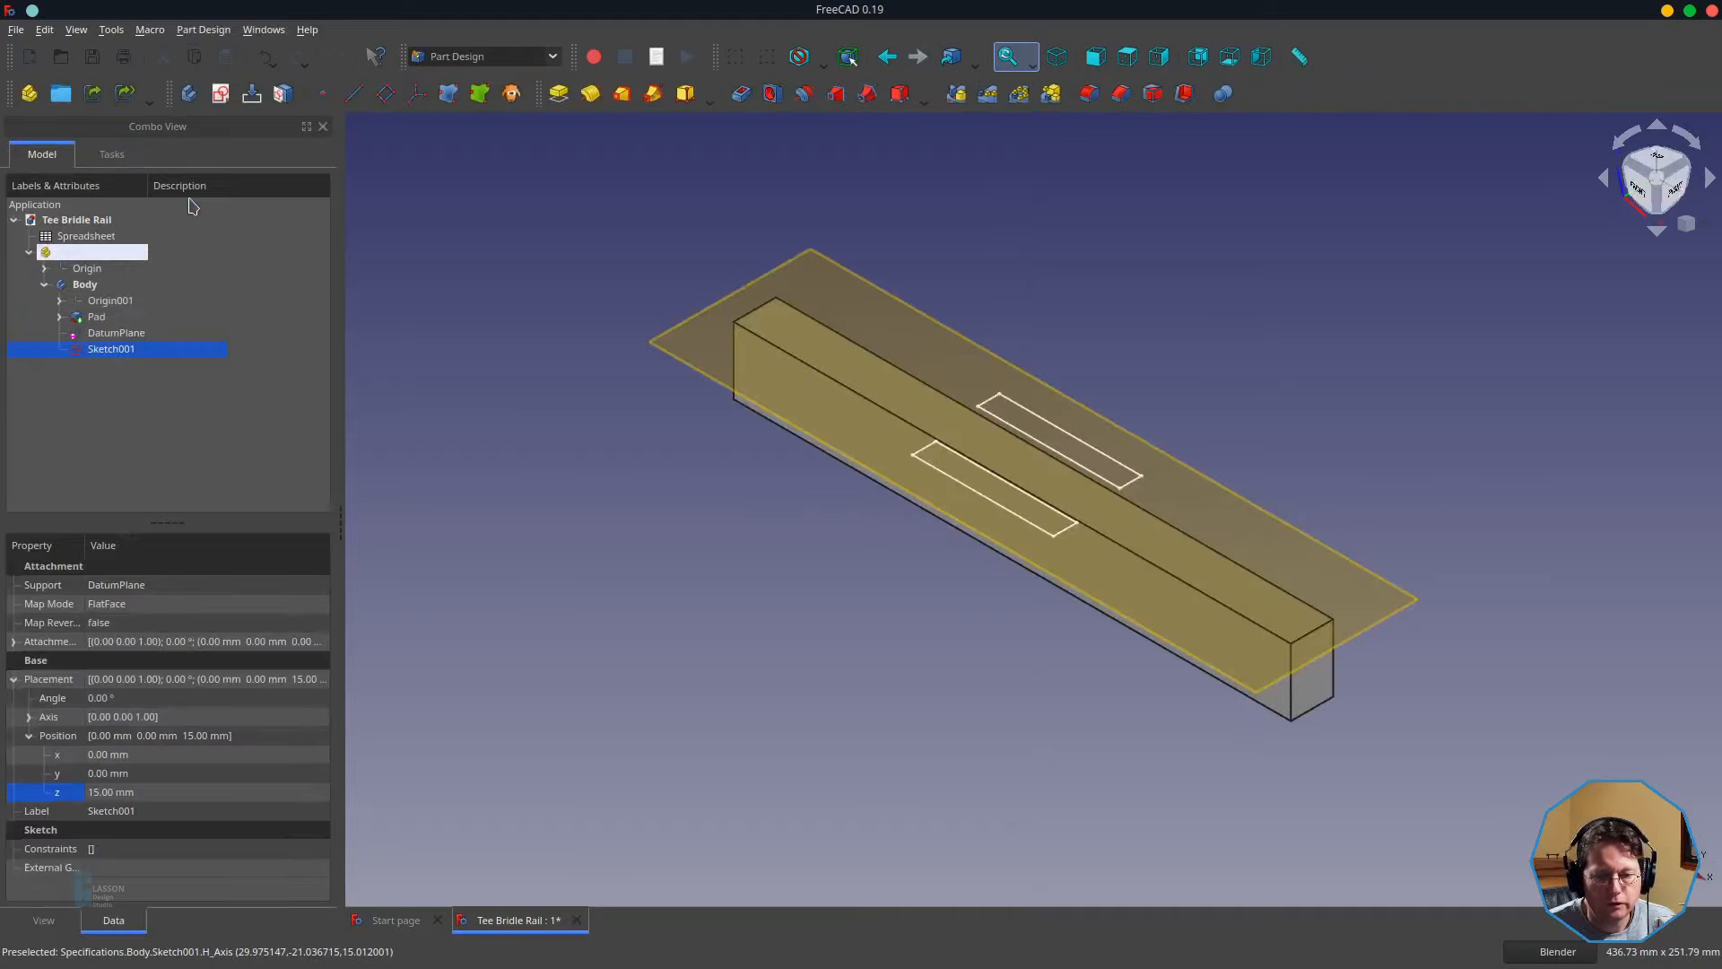
double_click(114, 350)
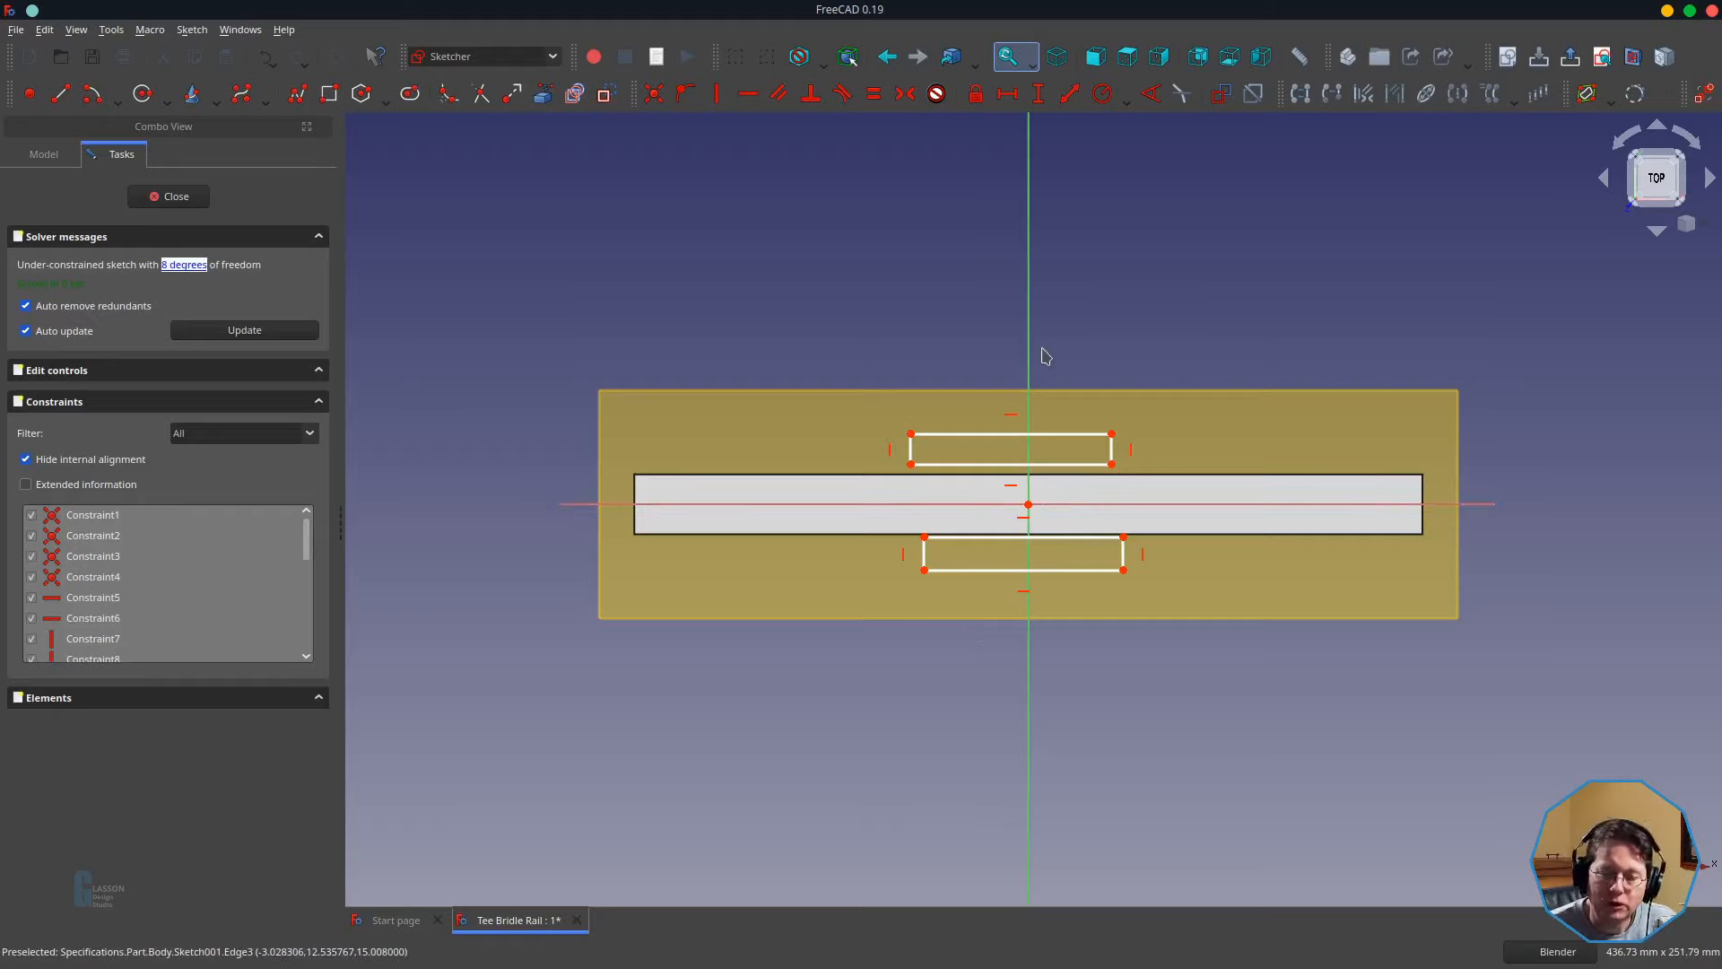
- Constrain the vertical distance from the origin to the upper rectangle's top-left corner with the formula Spreadsheet.s_railThickness/2
left_click(1029, 505)
left_click(911, 434)
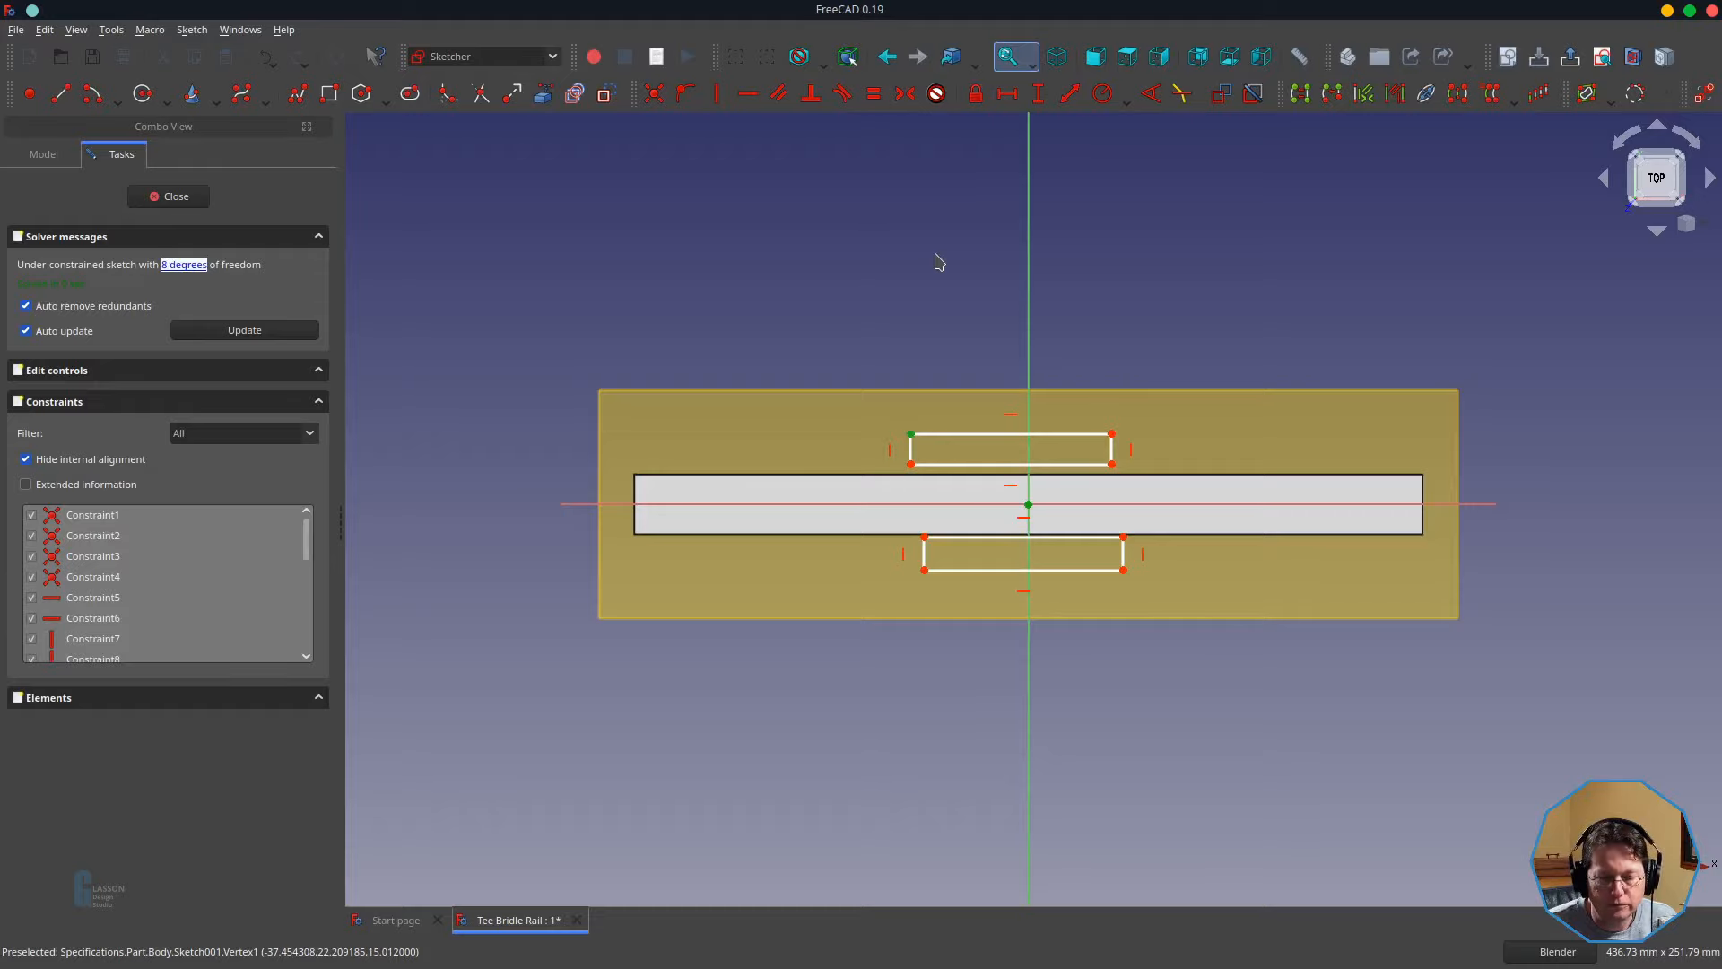
key("i")
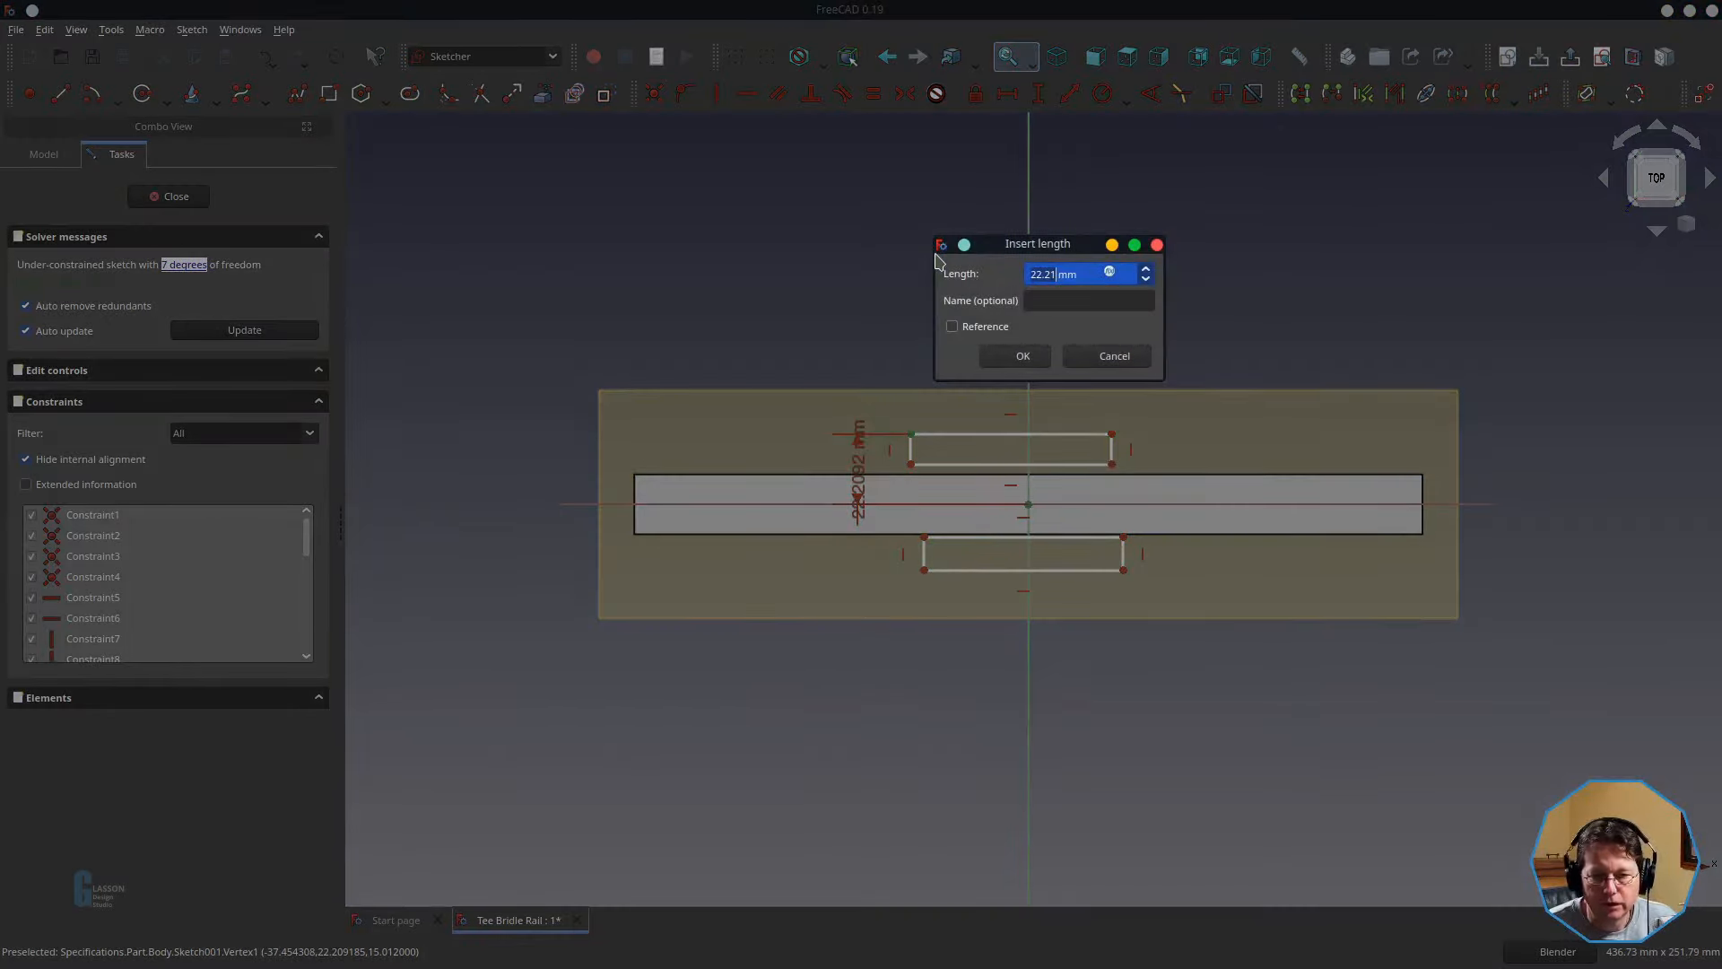
key("equal")
type("Spreadsheet.")
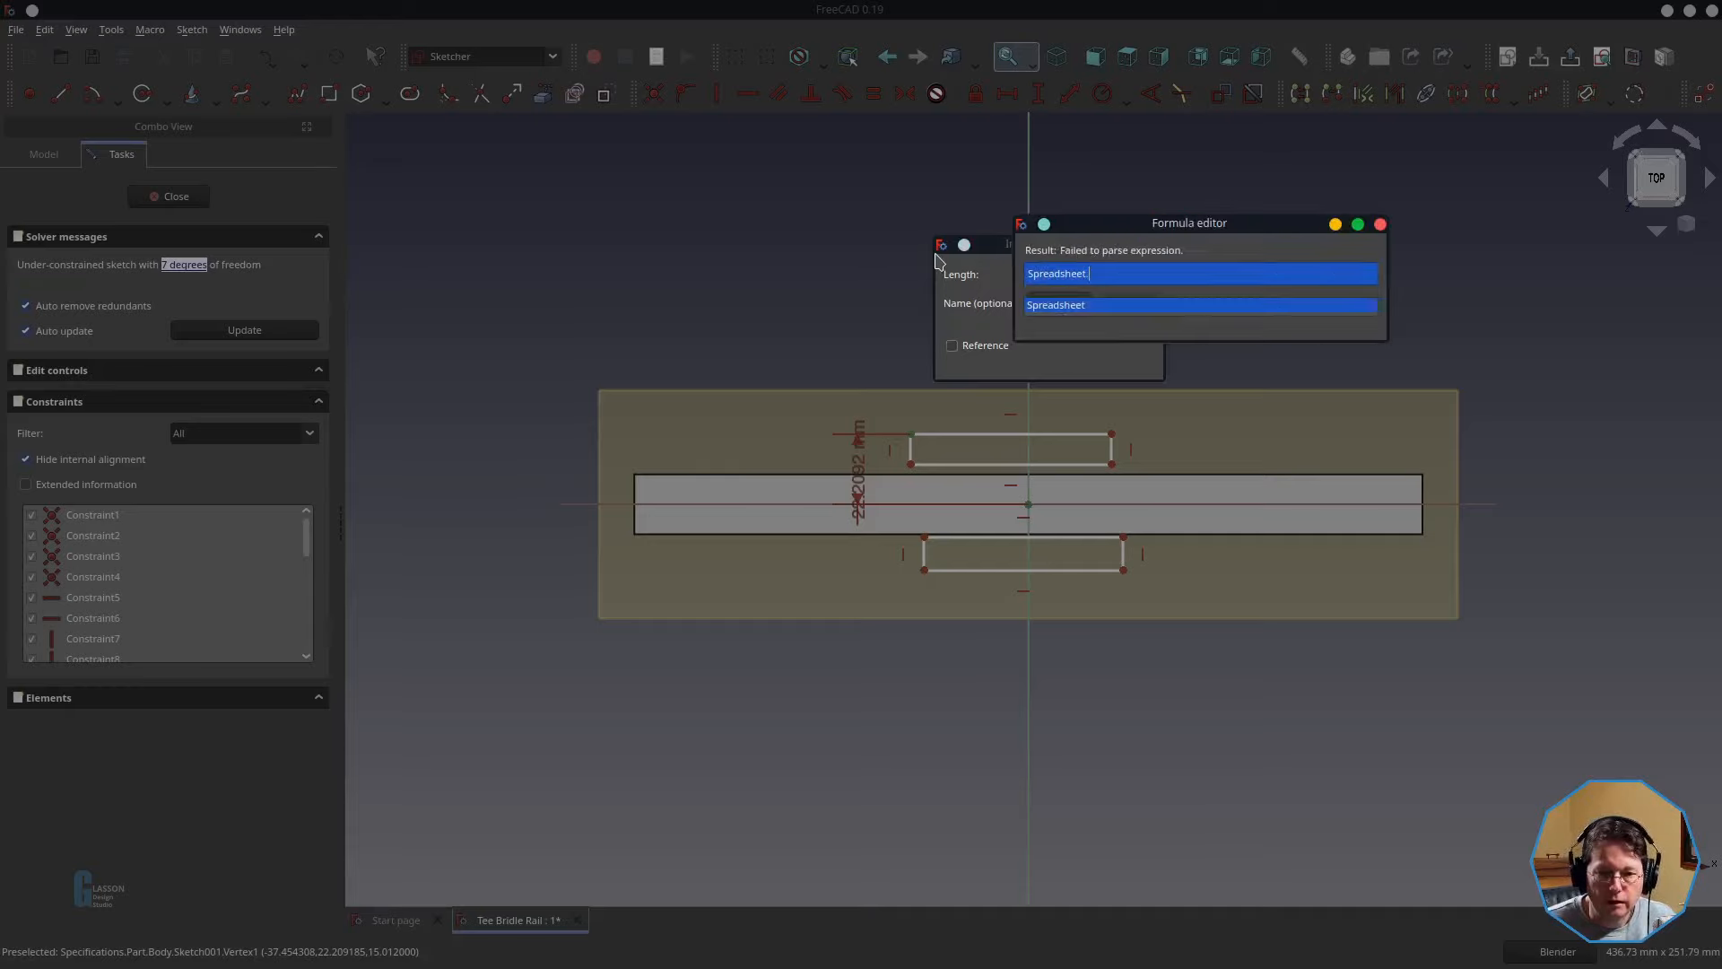
type("s_railThickness")
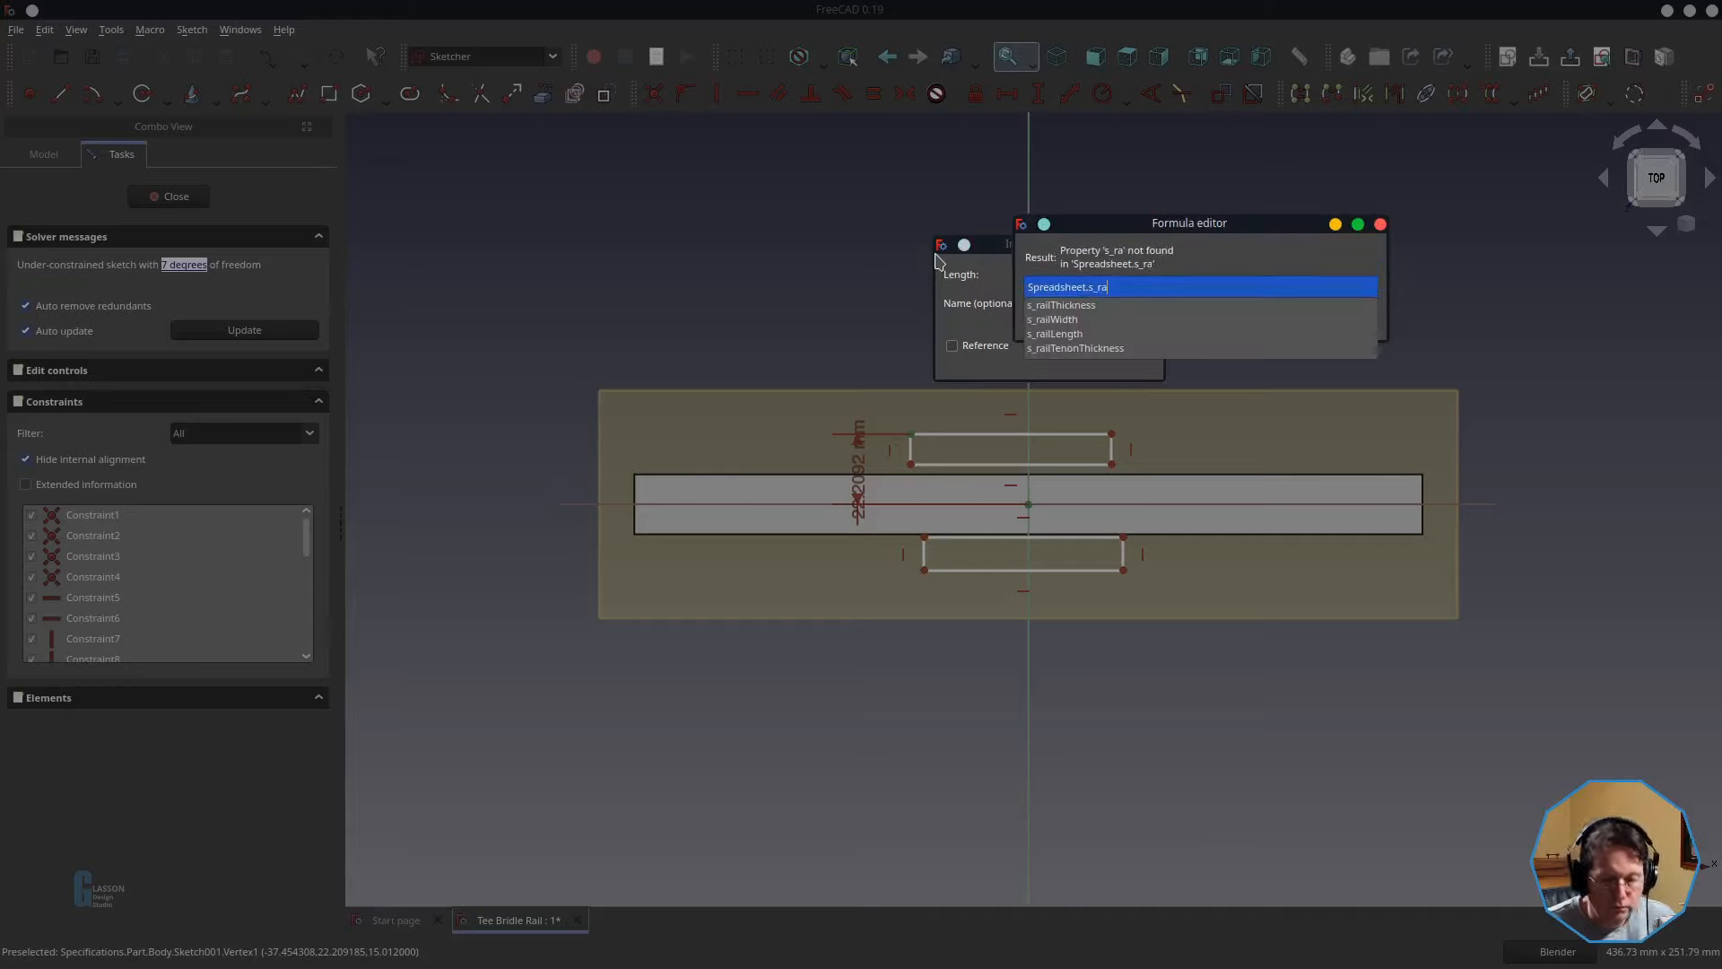
key("Down")
type("/2")
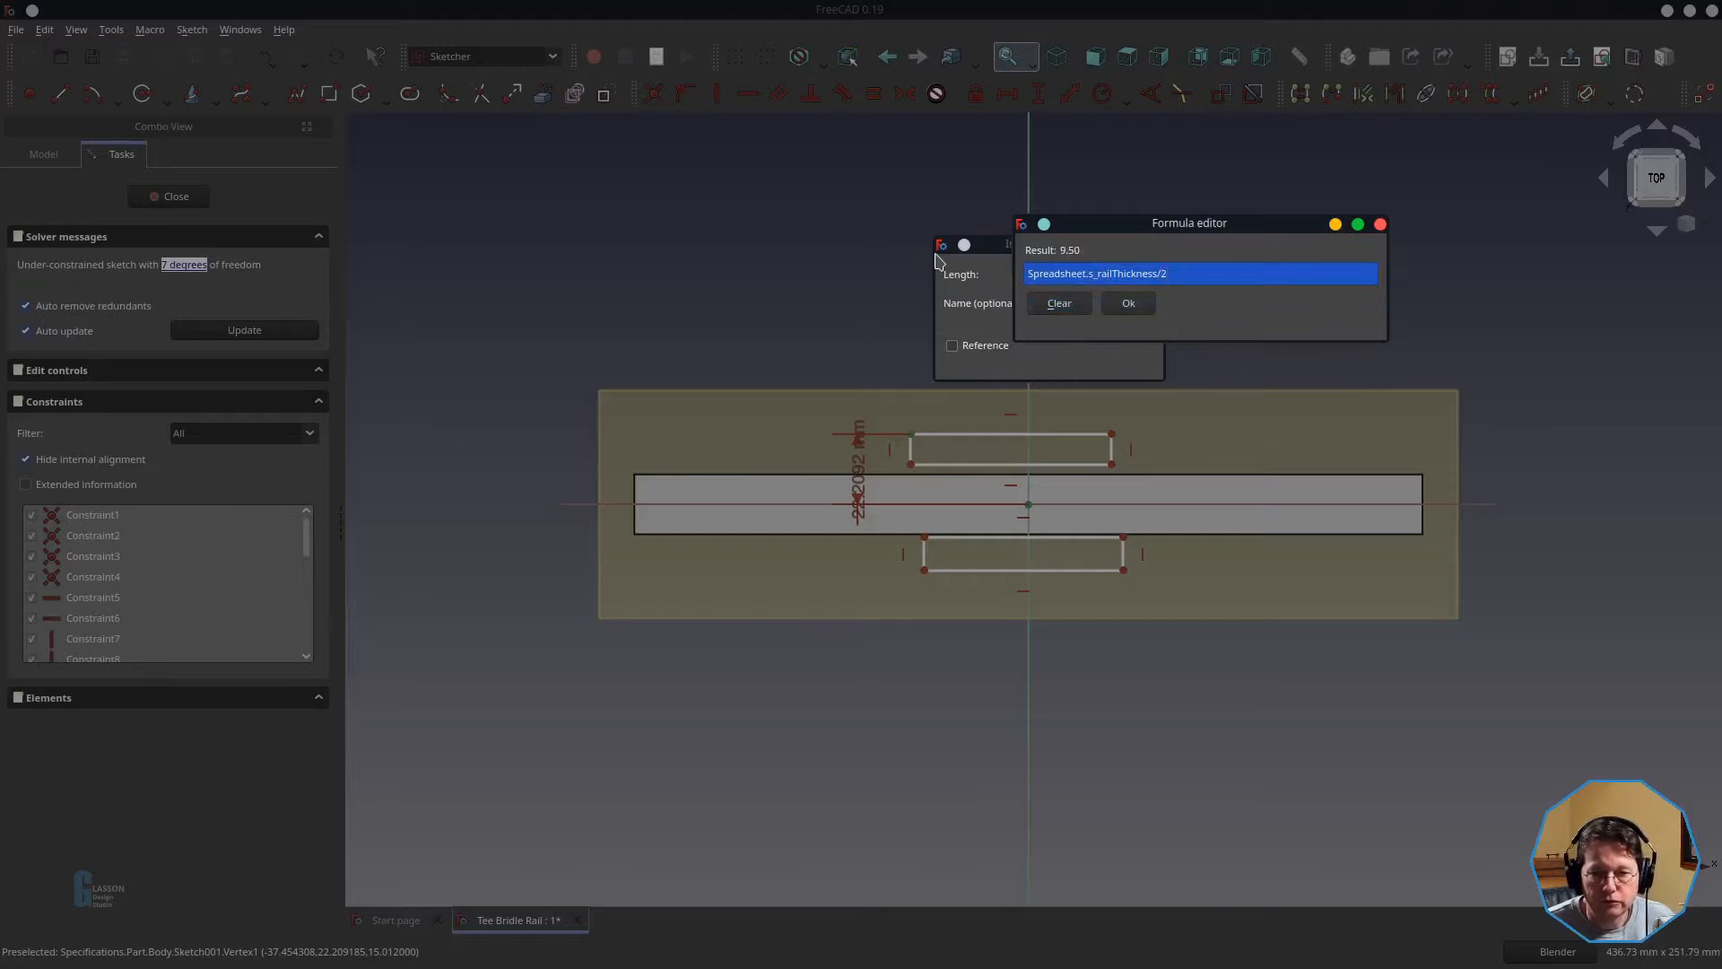
key("Return")
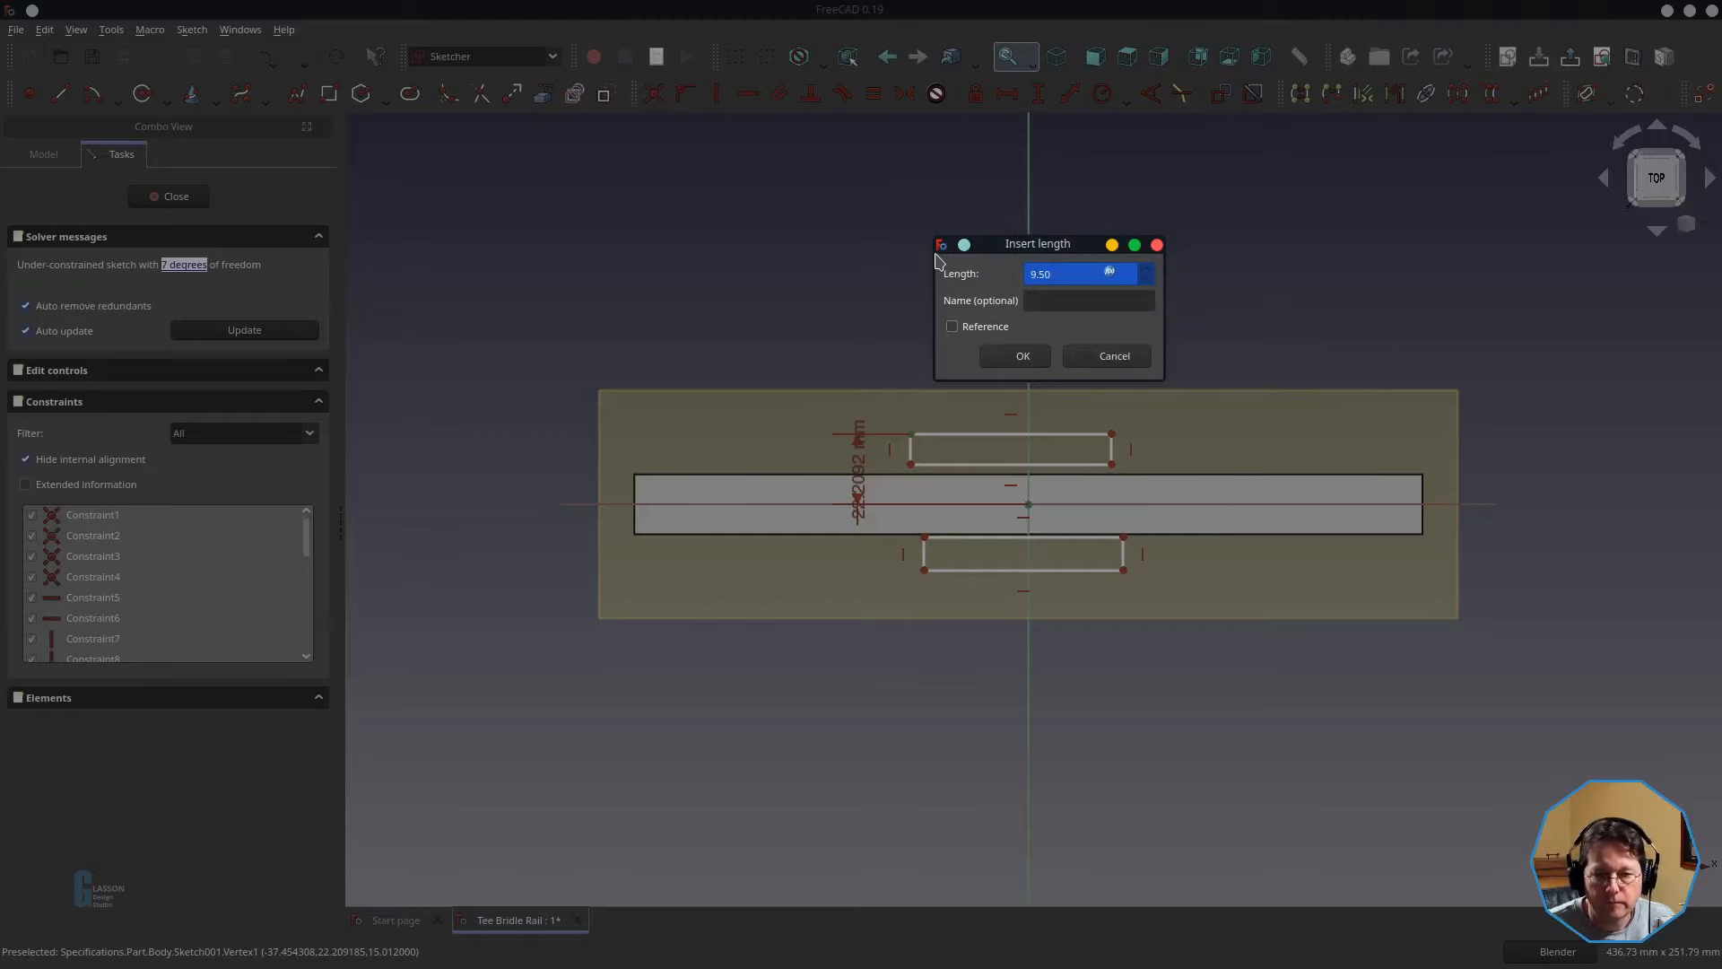
left_click(1021, 356)
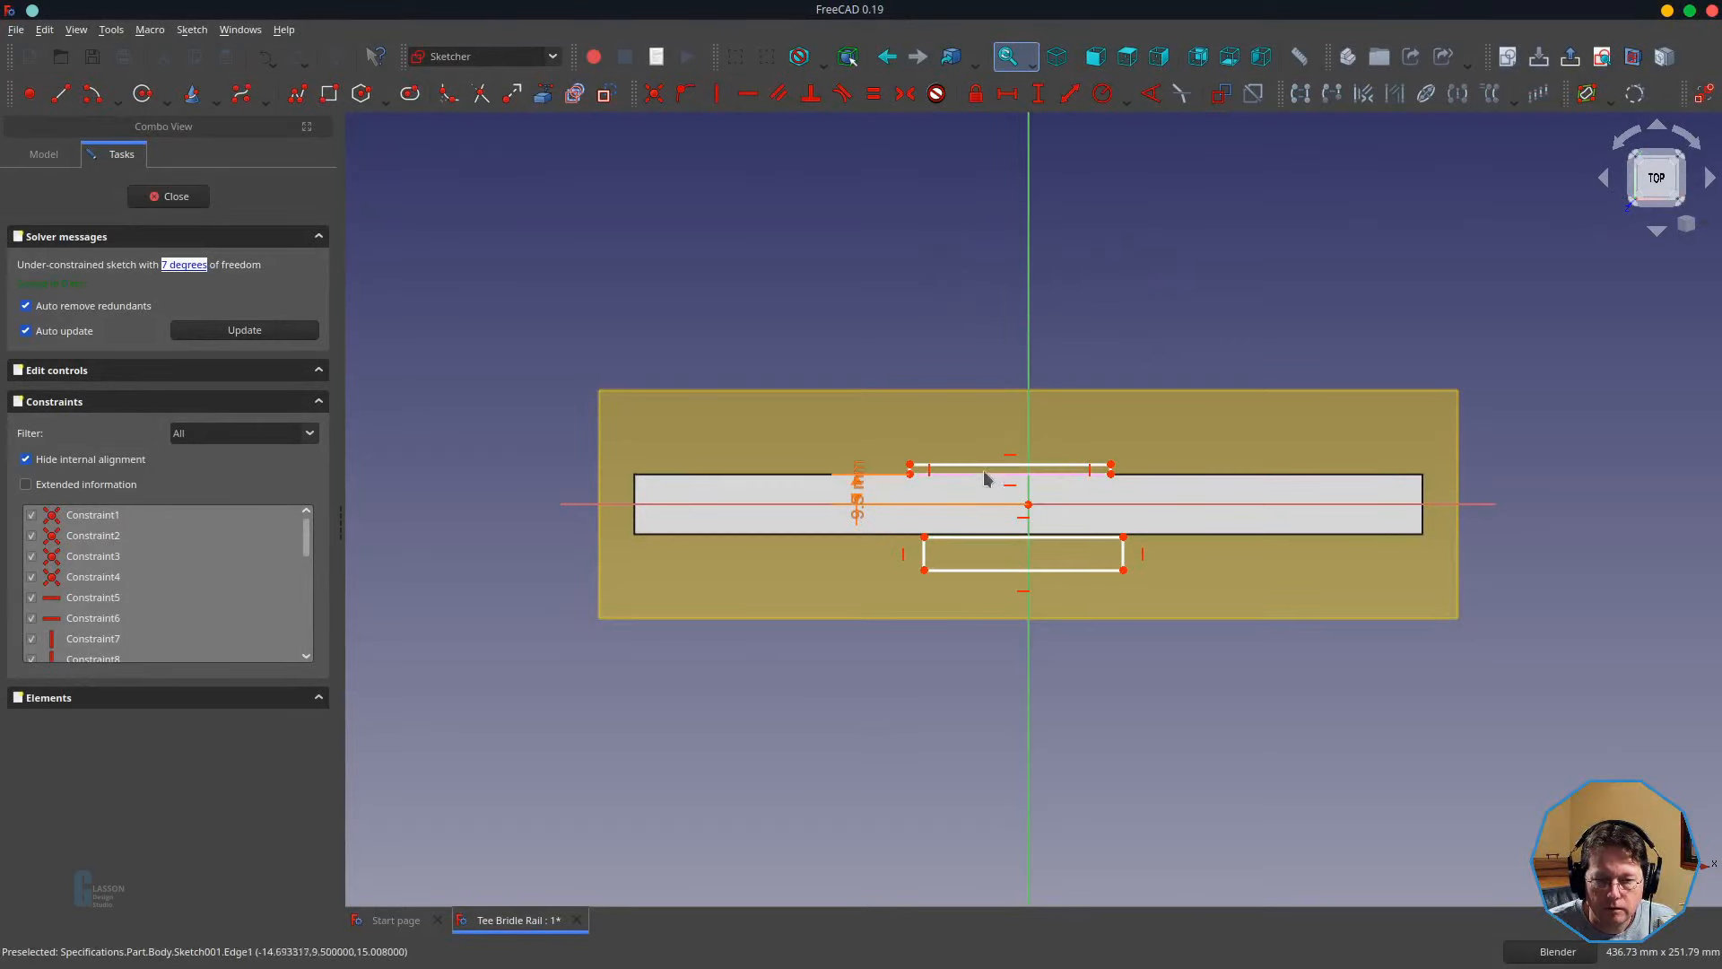
- Move the upper rectangle's inner edge inside the rail and make its top corners symmetric about the vertical axis
left_click_drag(990, 477, 987, 500)
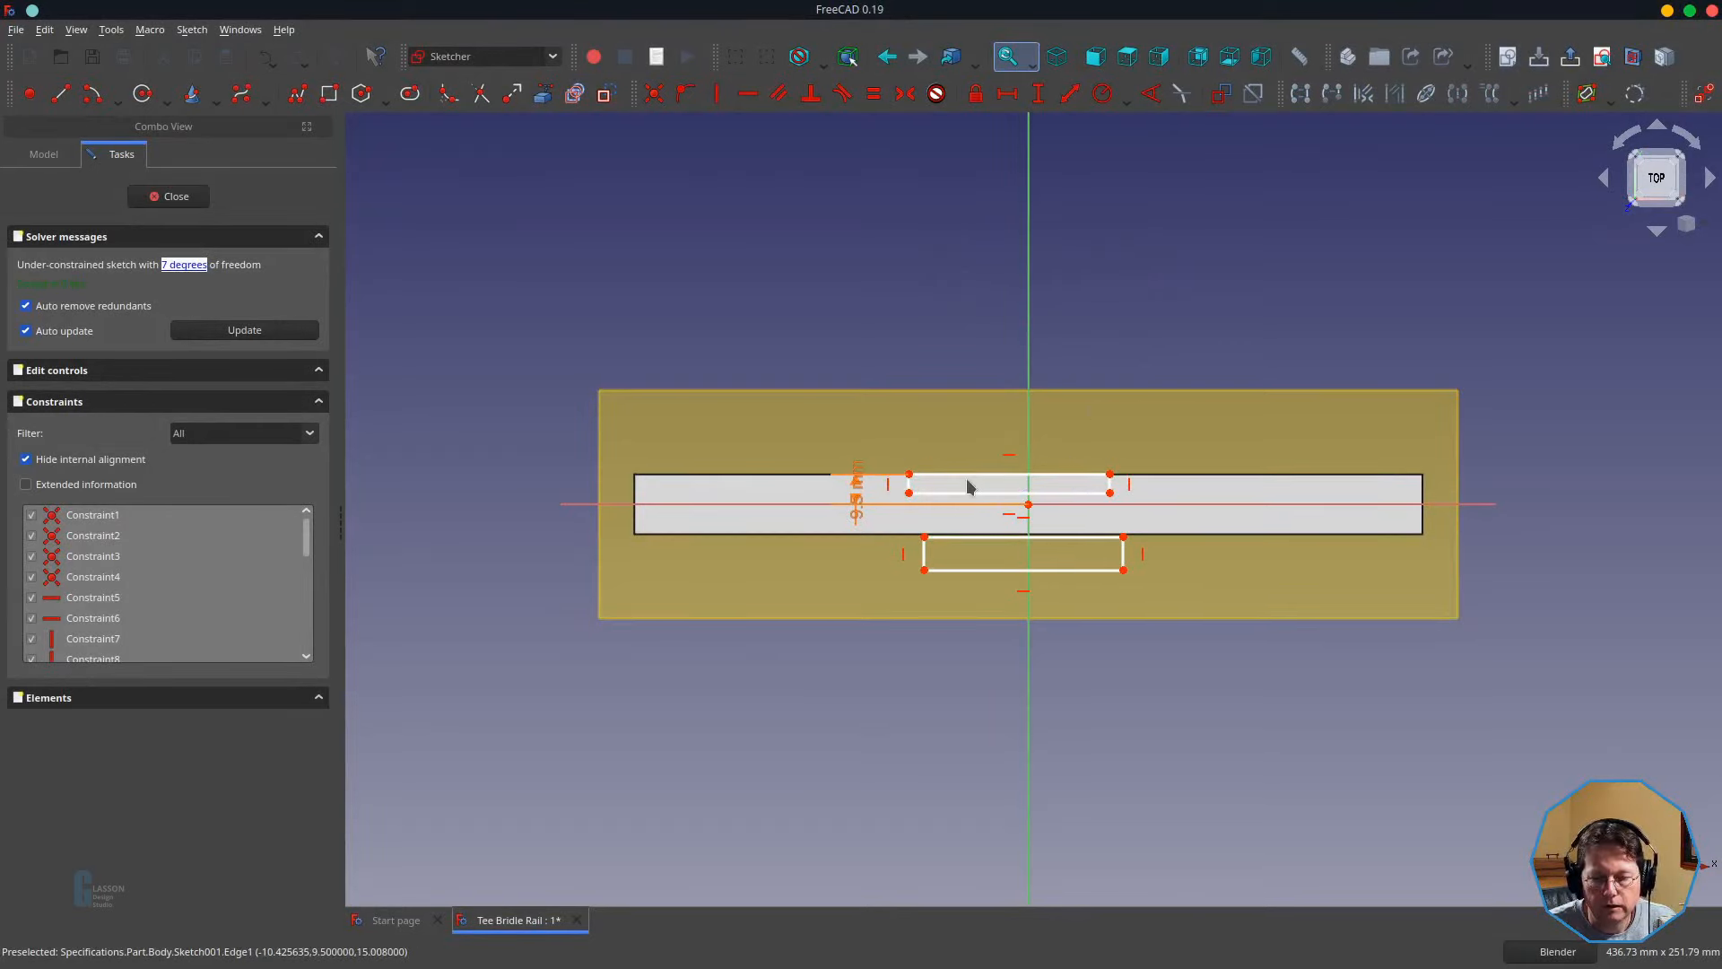
left_click(909, 475)
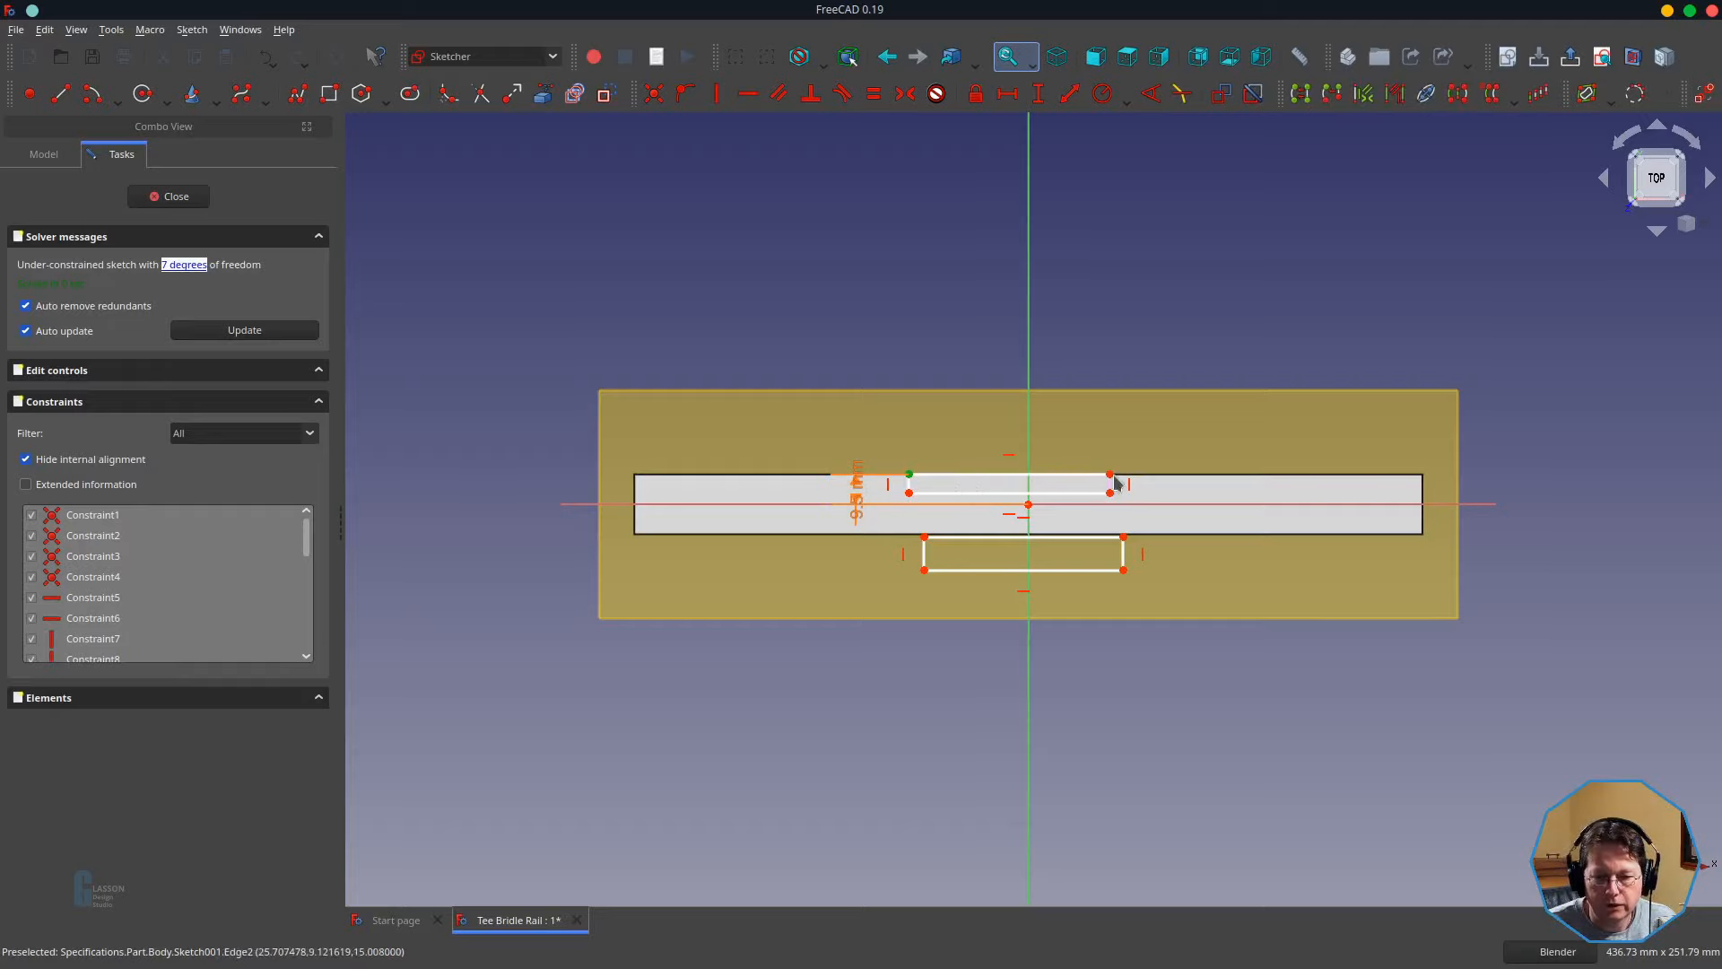
left_click(1110, 475)
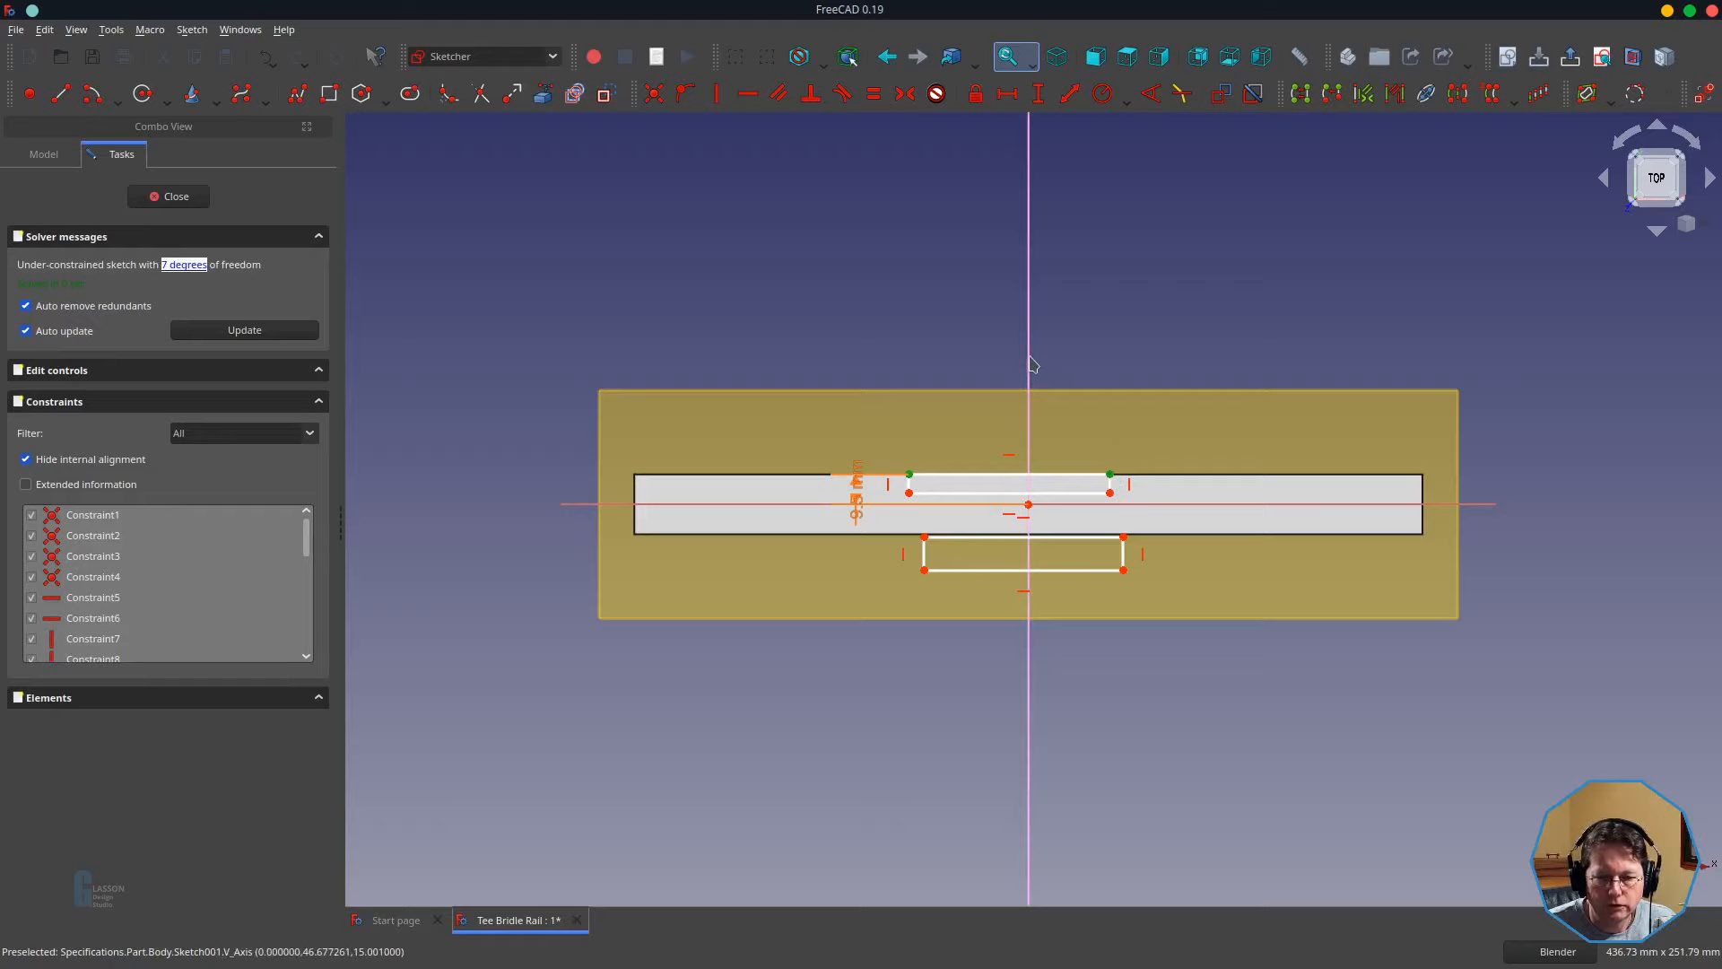
left_click(915, 523)
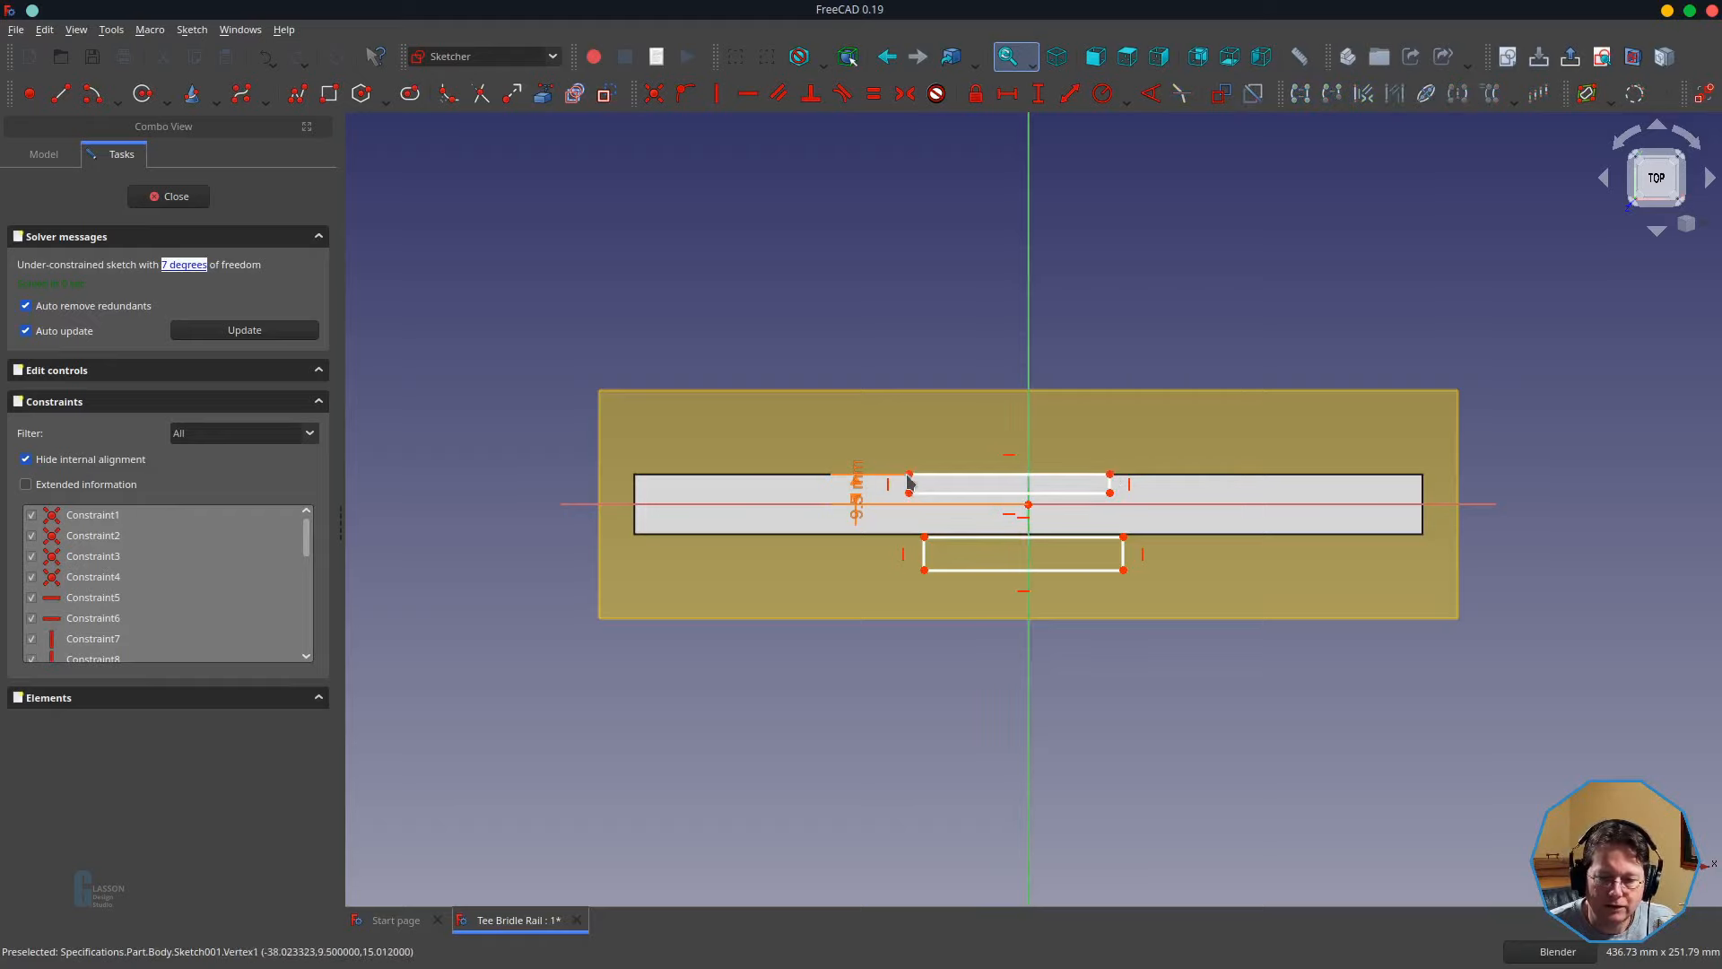
left_click(909, 475)
left_click(1111, 475)
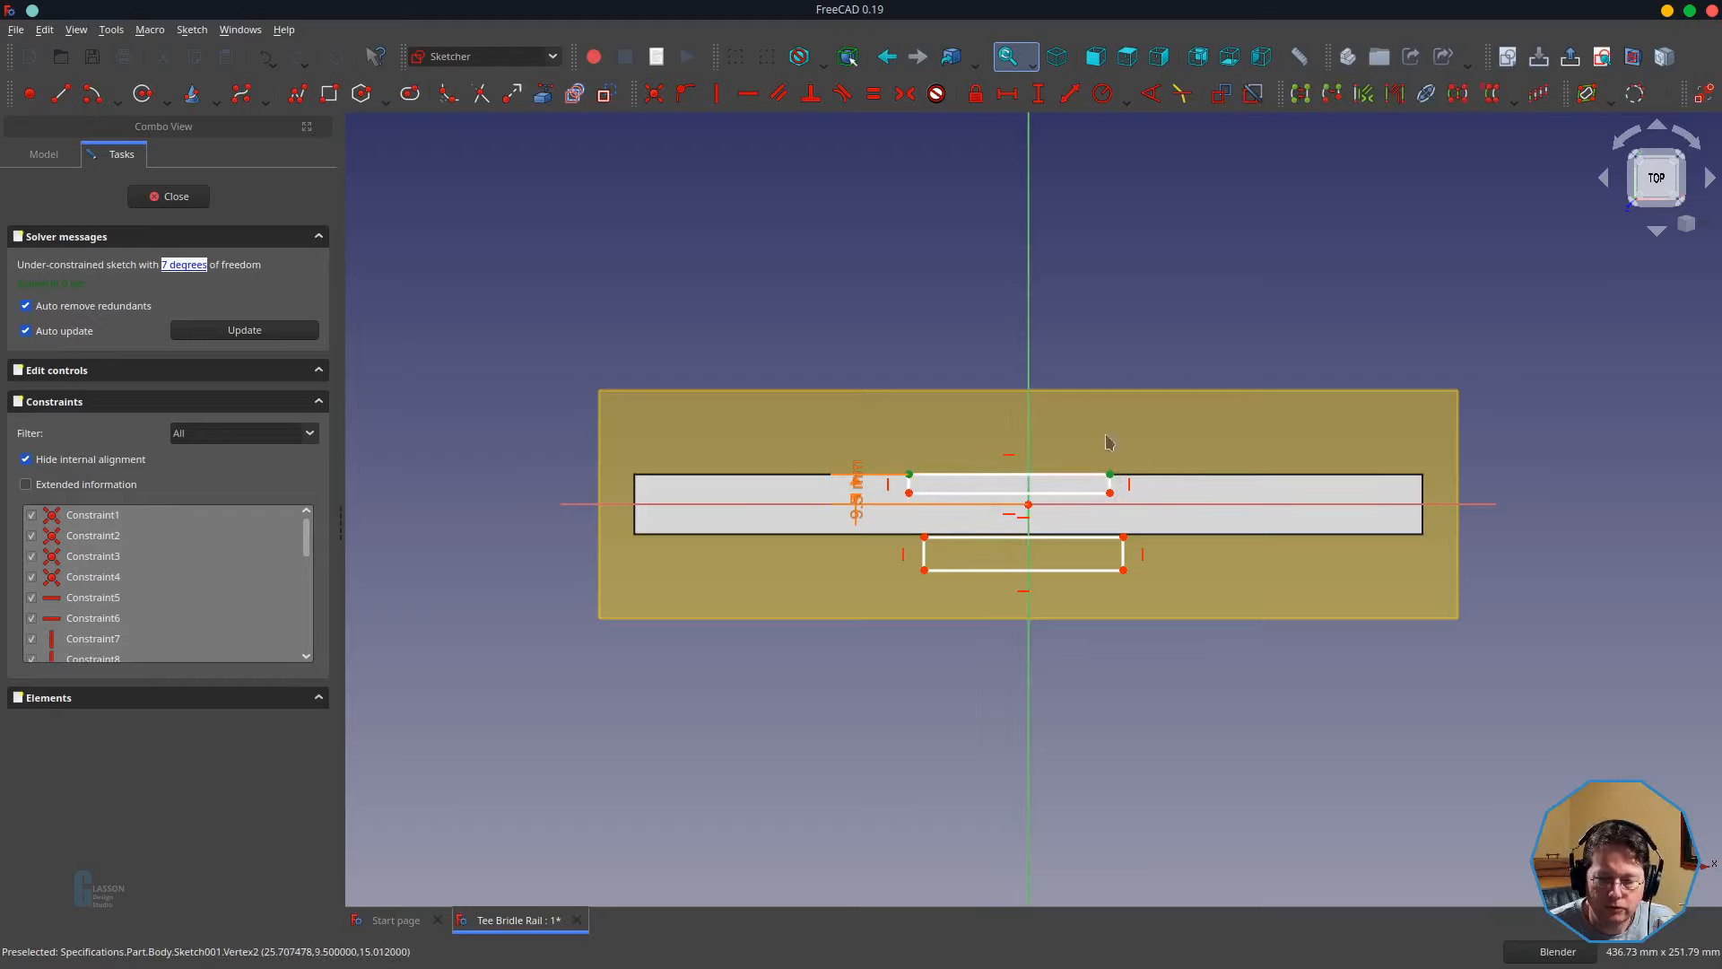
left_click(1029, 328)
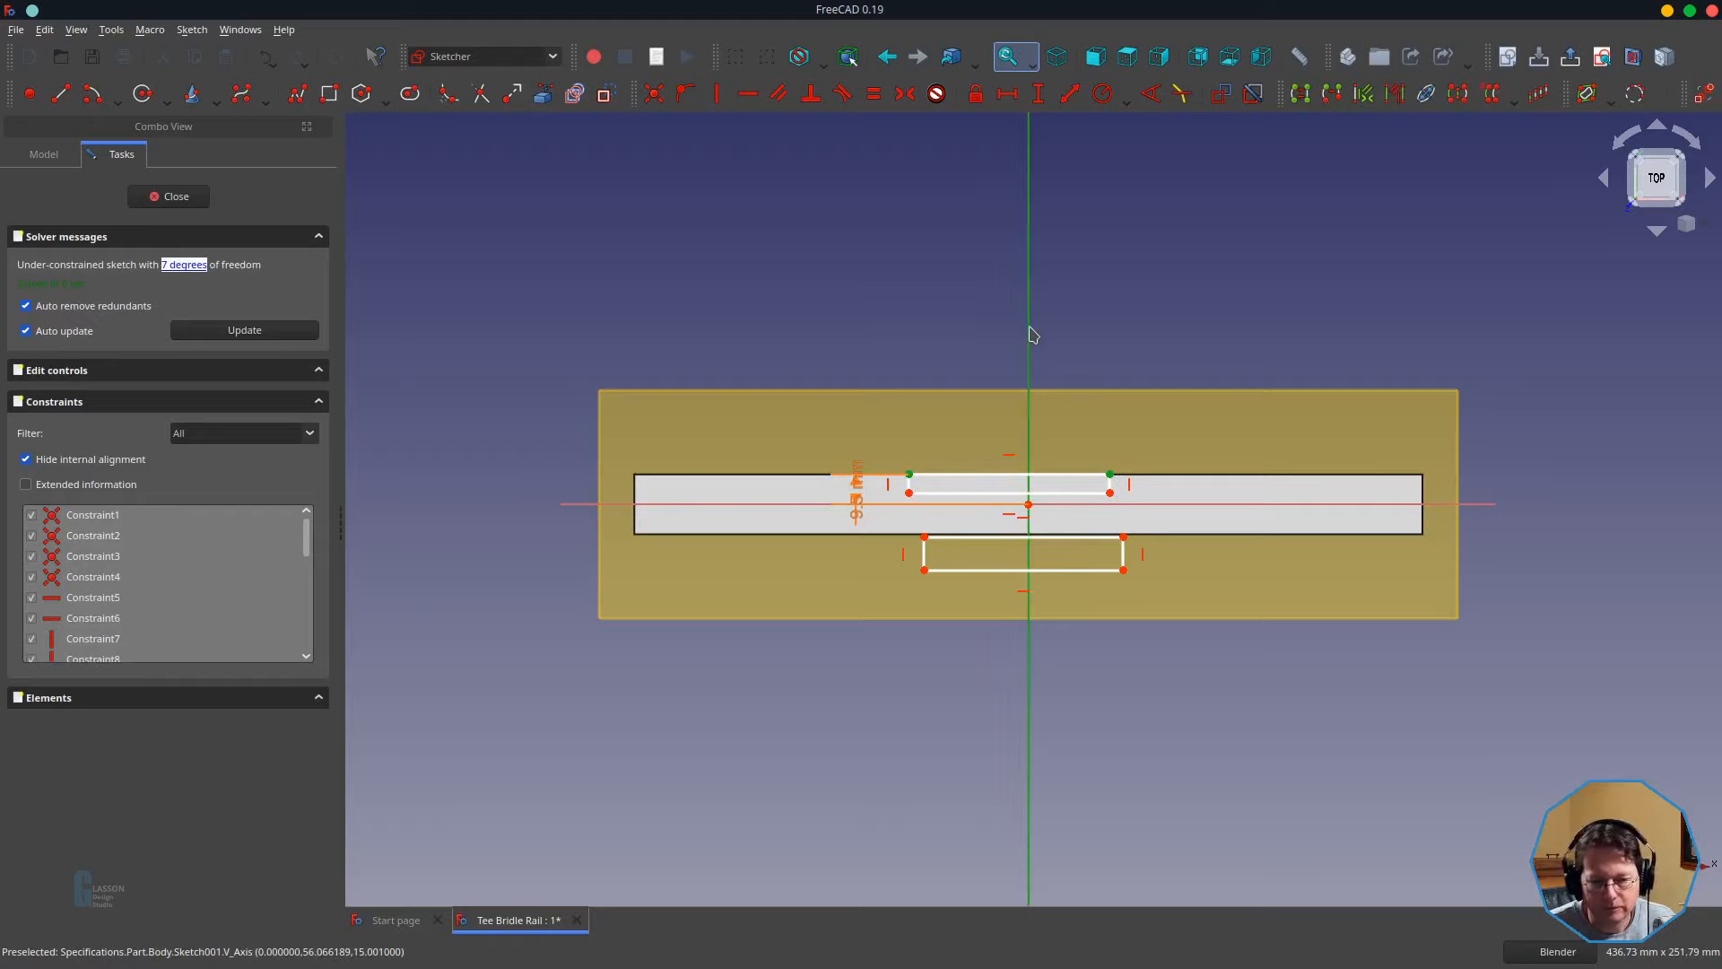
key("s")
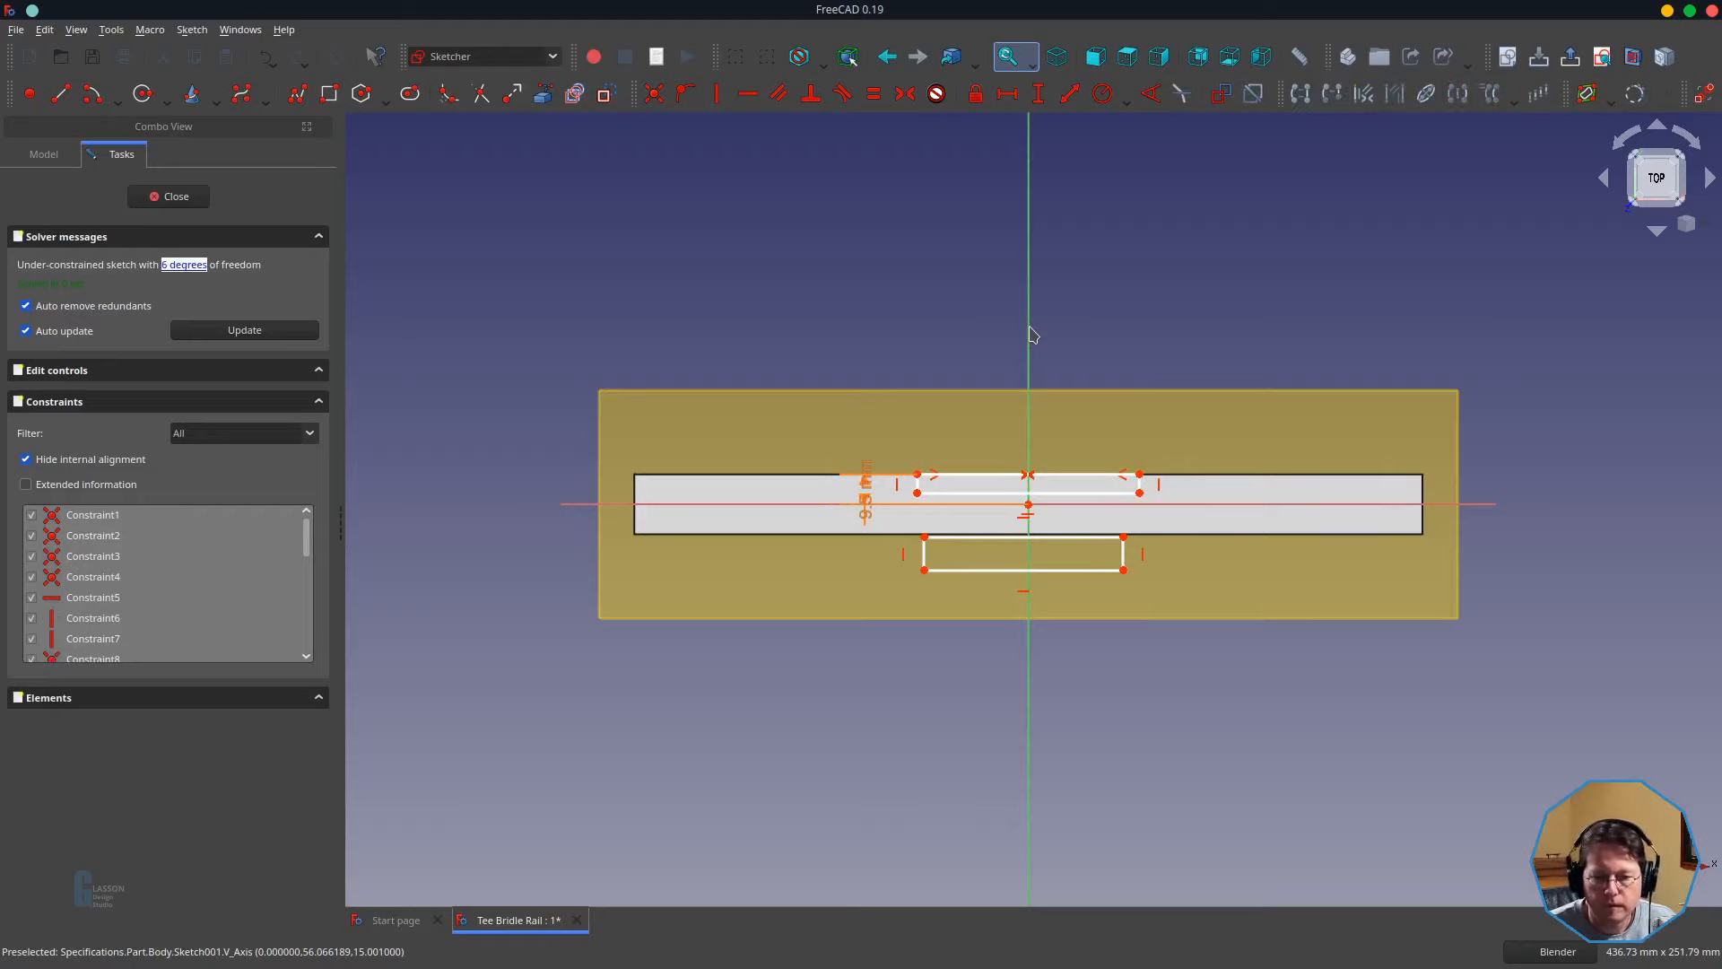
- Constrain the short end edges of the upper and lower rectangles to equal length
left_click(918, 489)
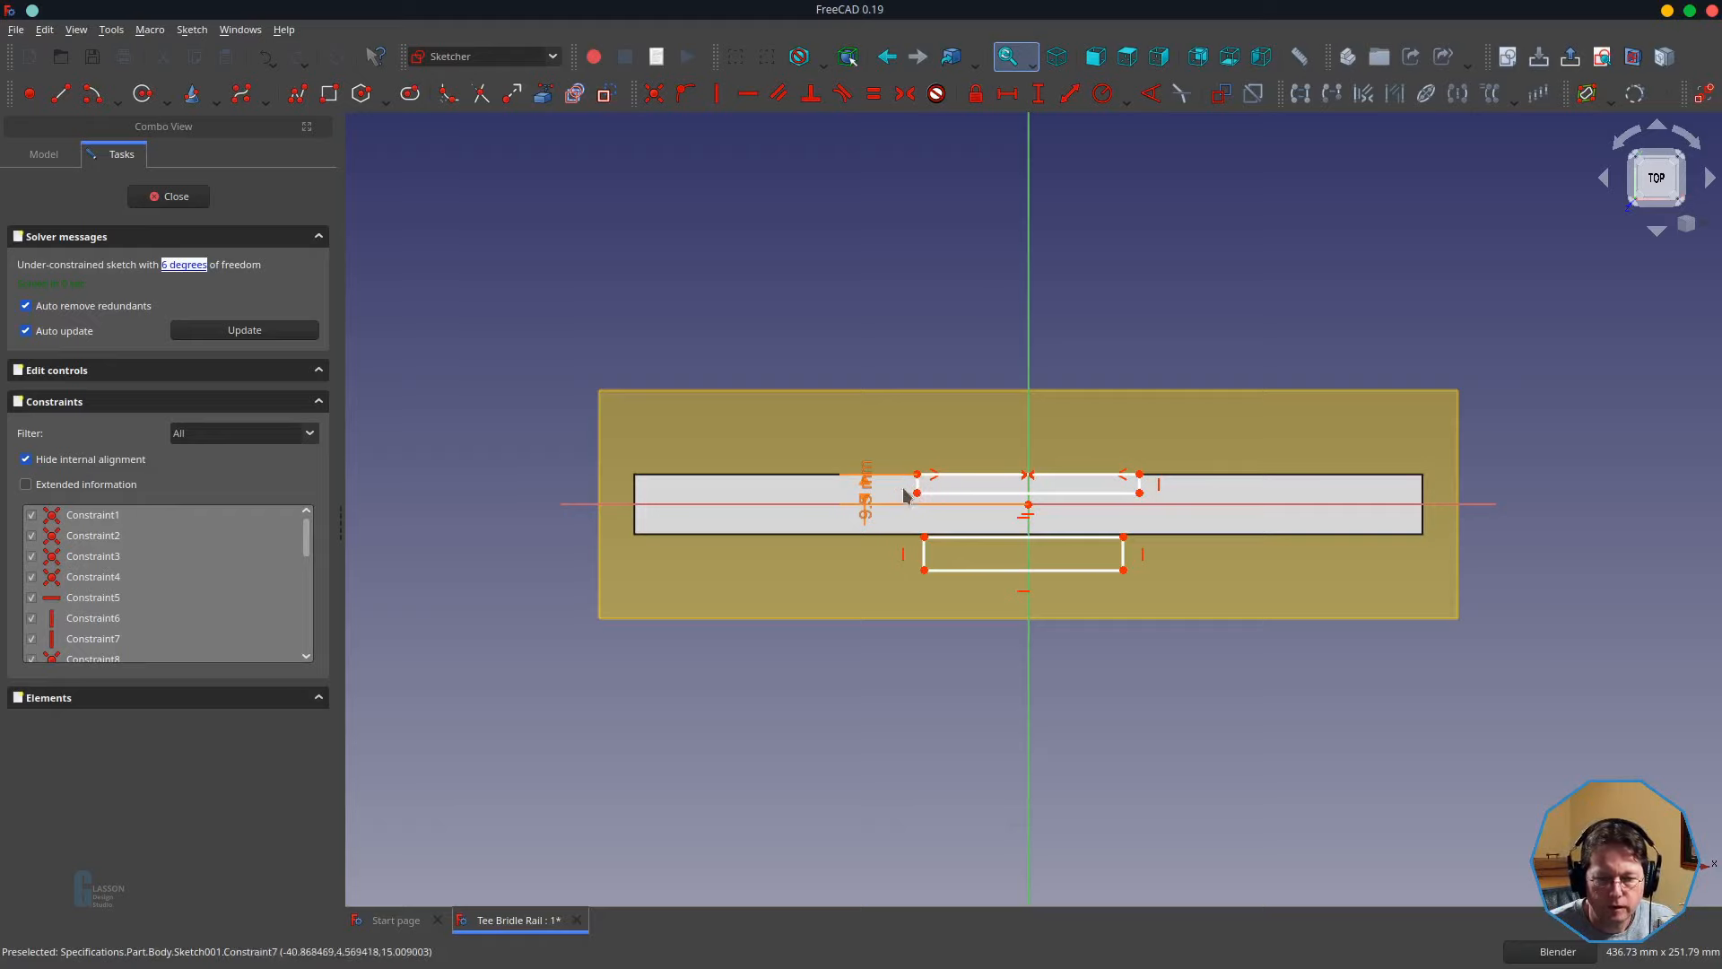
left_click(927, 558)
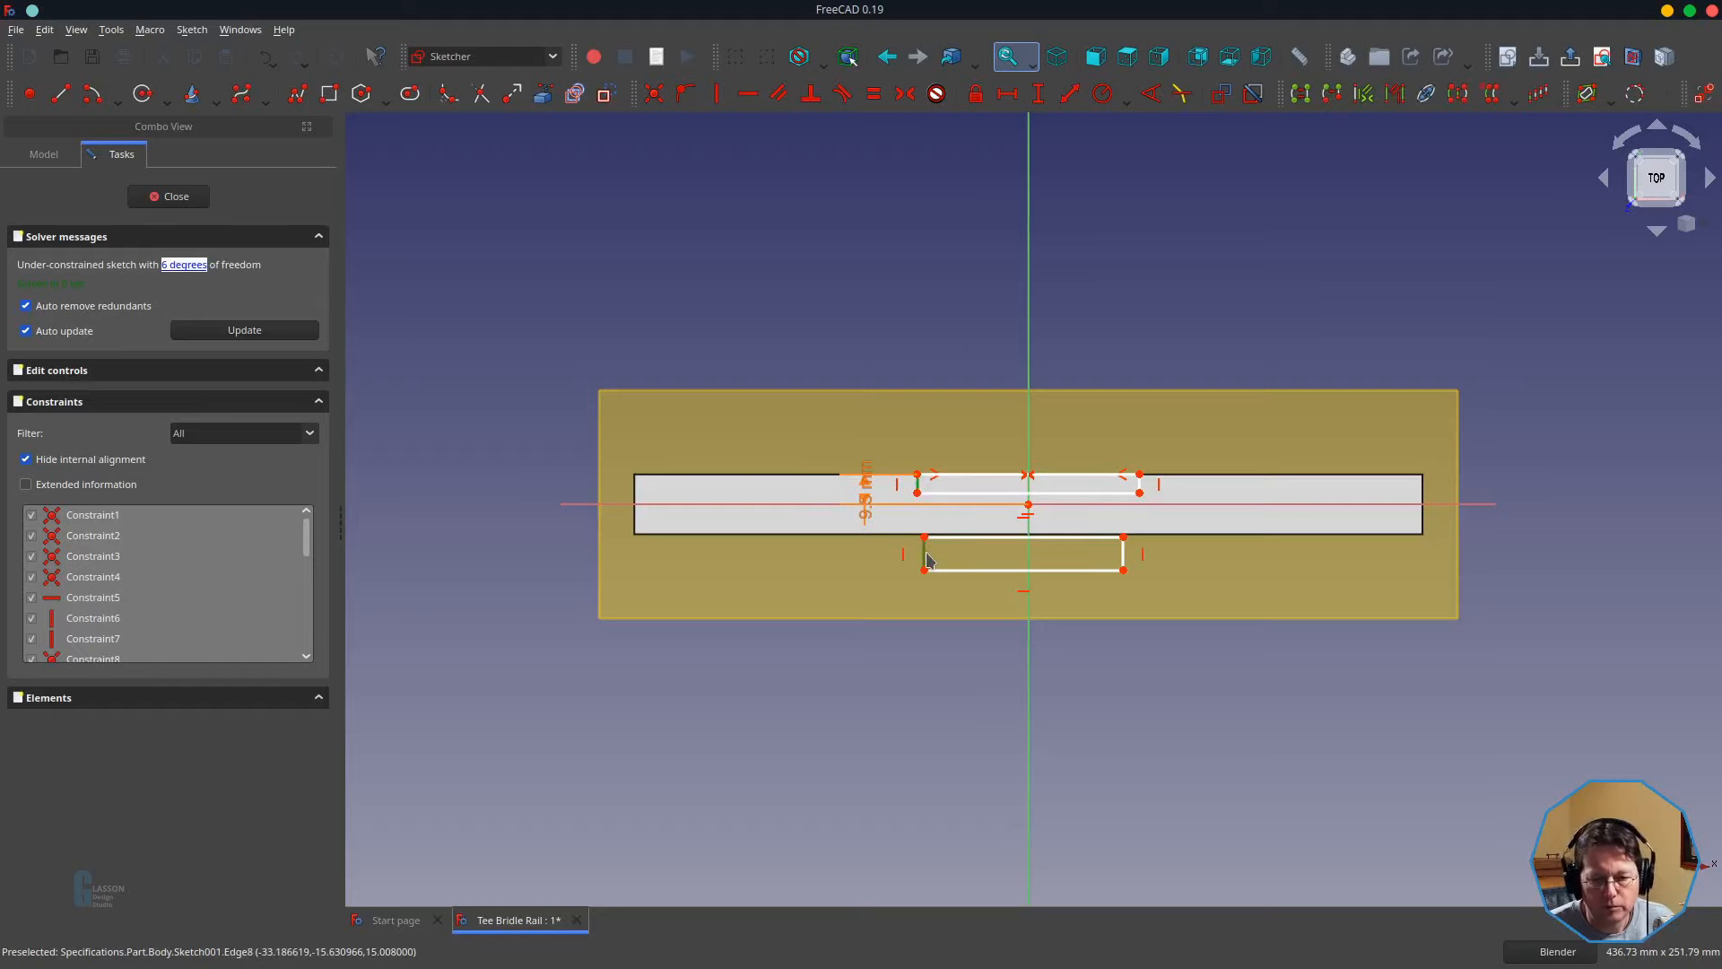
key("e")
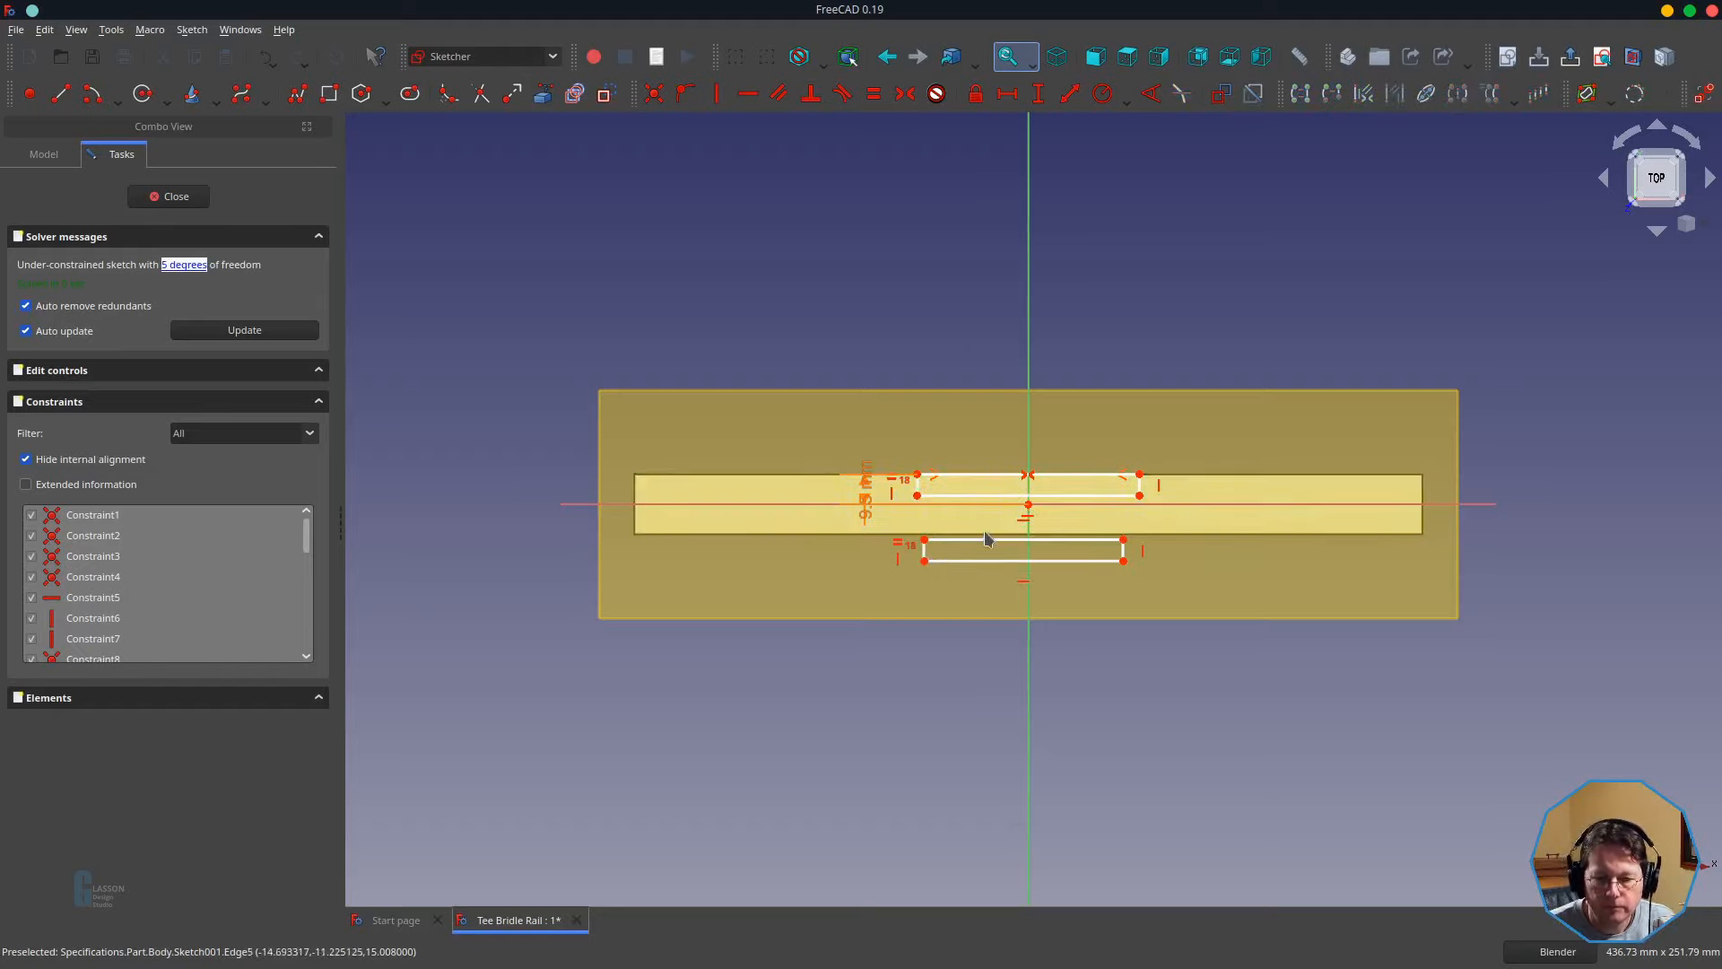
- Make the facing left corners of the two rectangles symmetric about the horizontal axis and pull them apart to thin both rectangles
left_click_drag(987, 548, 987, 535)
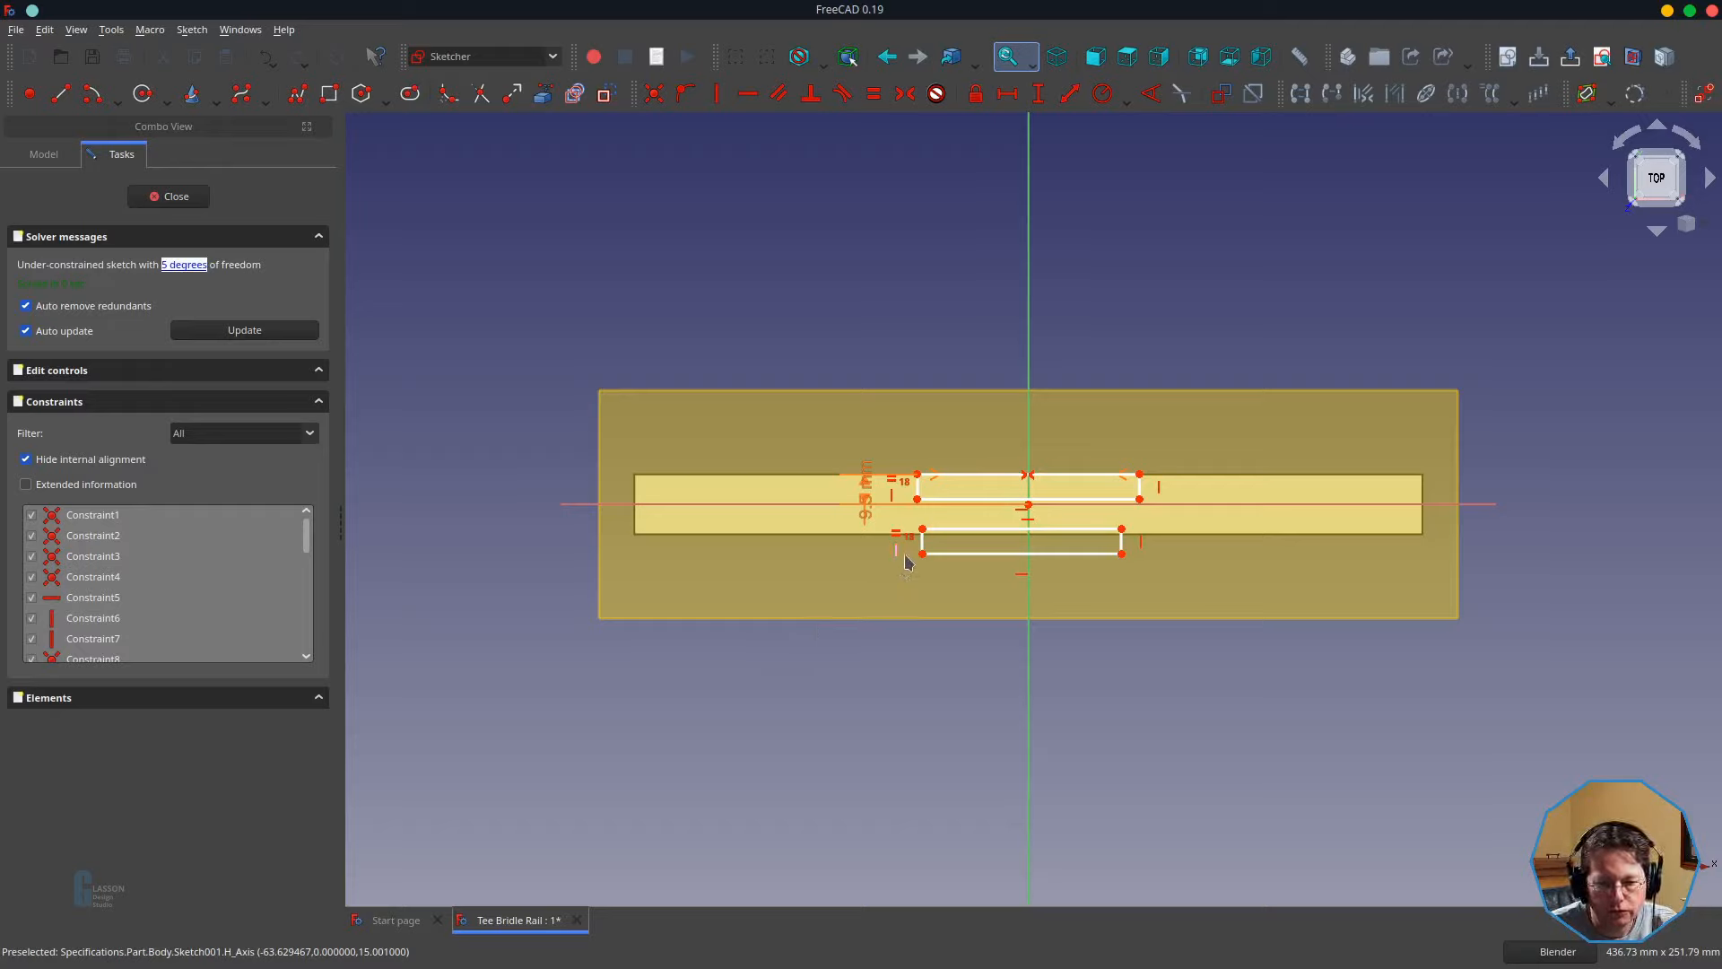
left_click(922, 528)
left_click(917, 499)
left_click(734, 504)
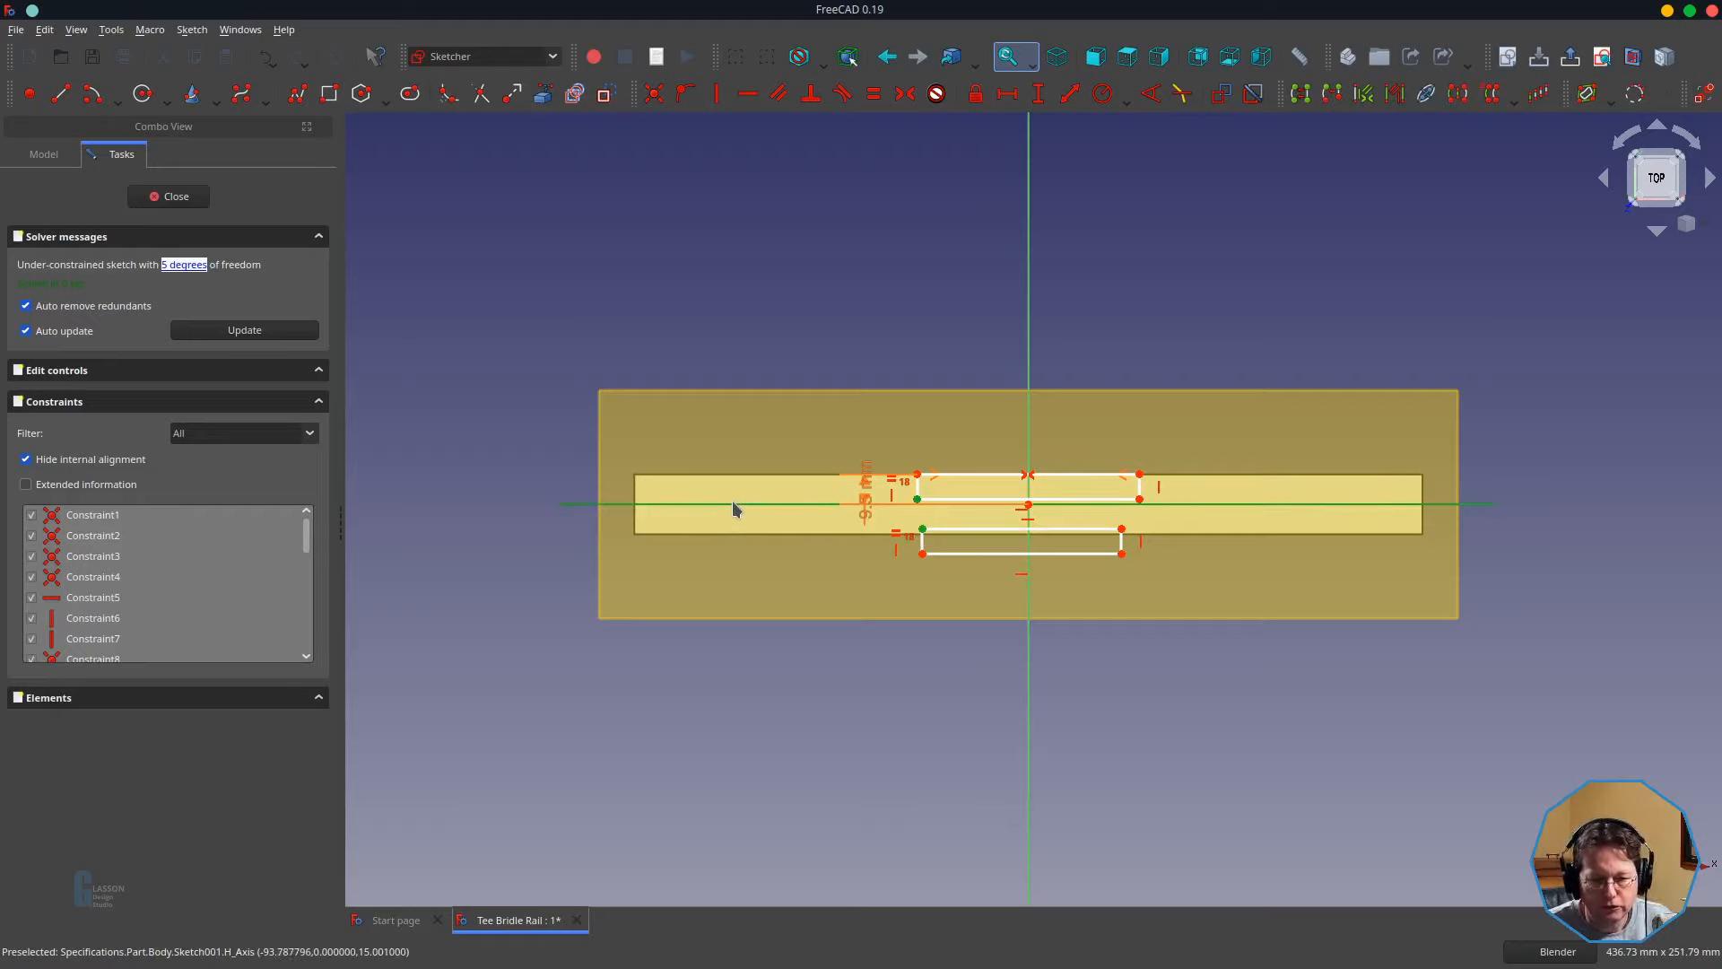
key("s")
left_click_drag(917, 499, 915, 484)
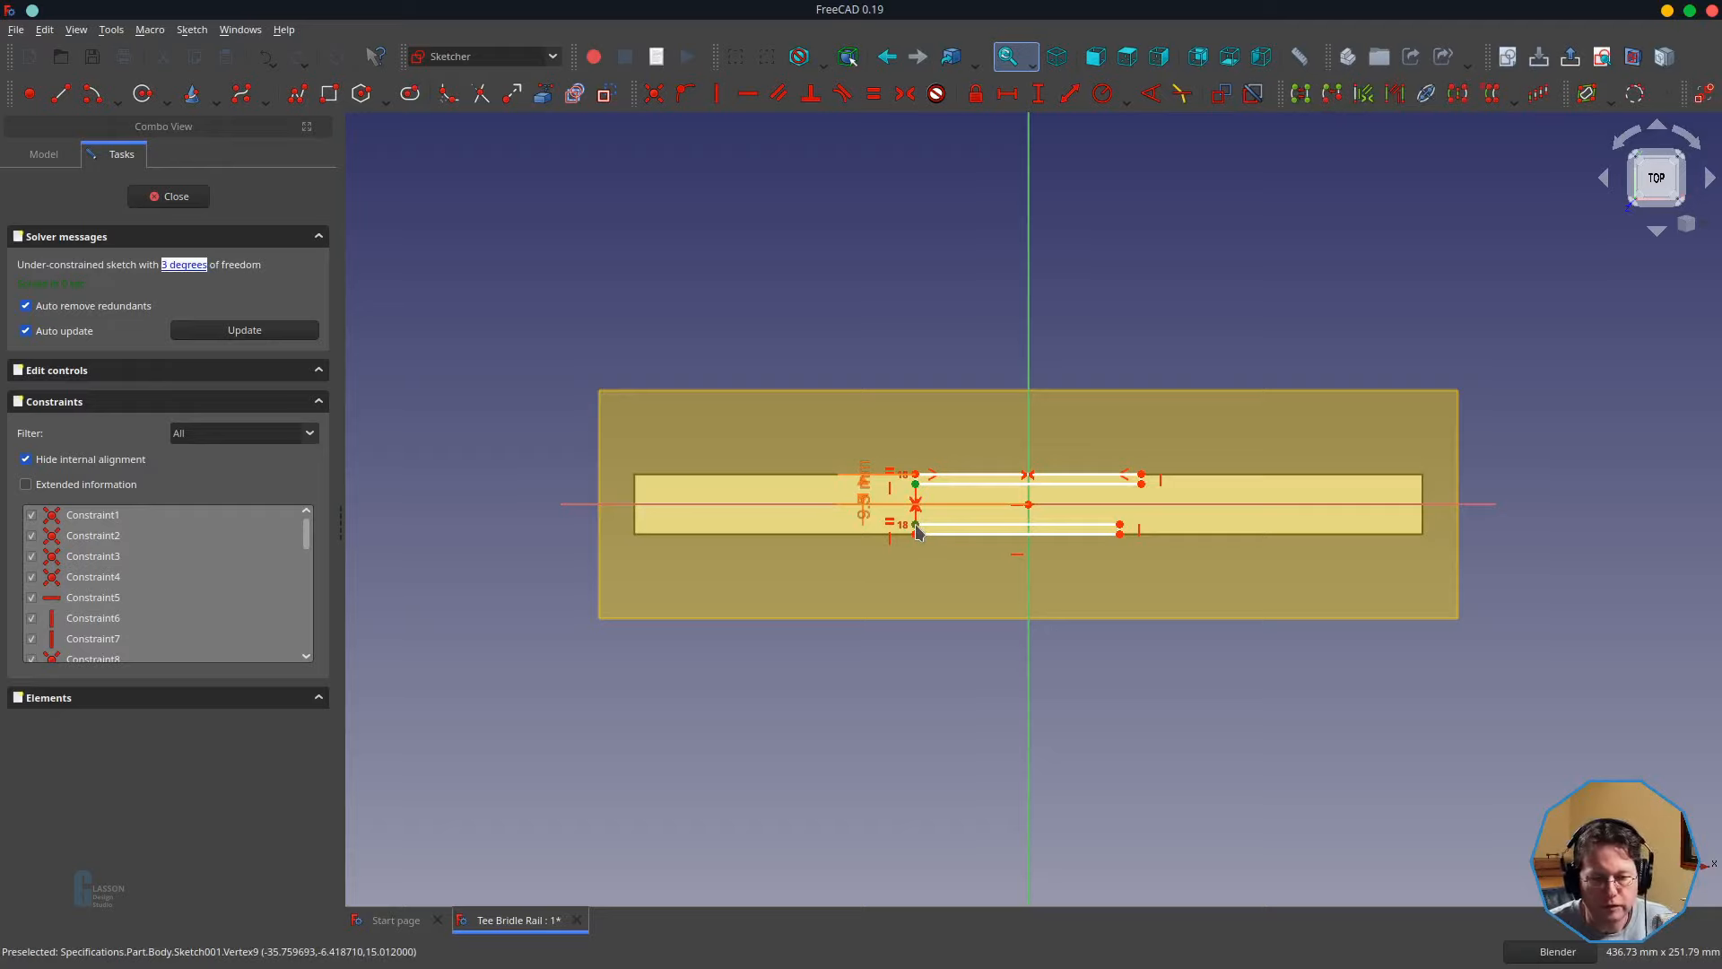
- Constrain the long outer edges of the two rectangles to equal length
left_click(916, 526)
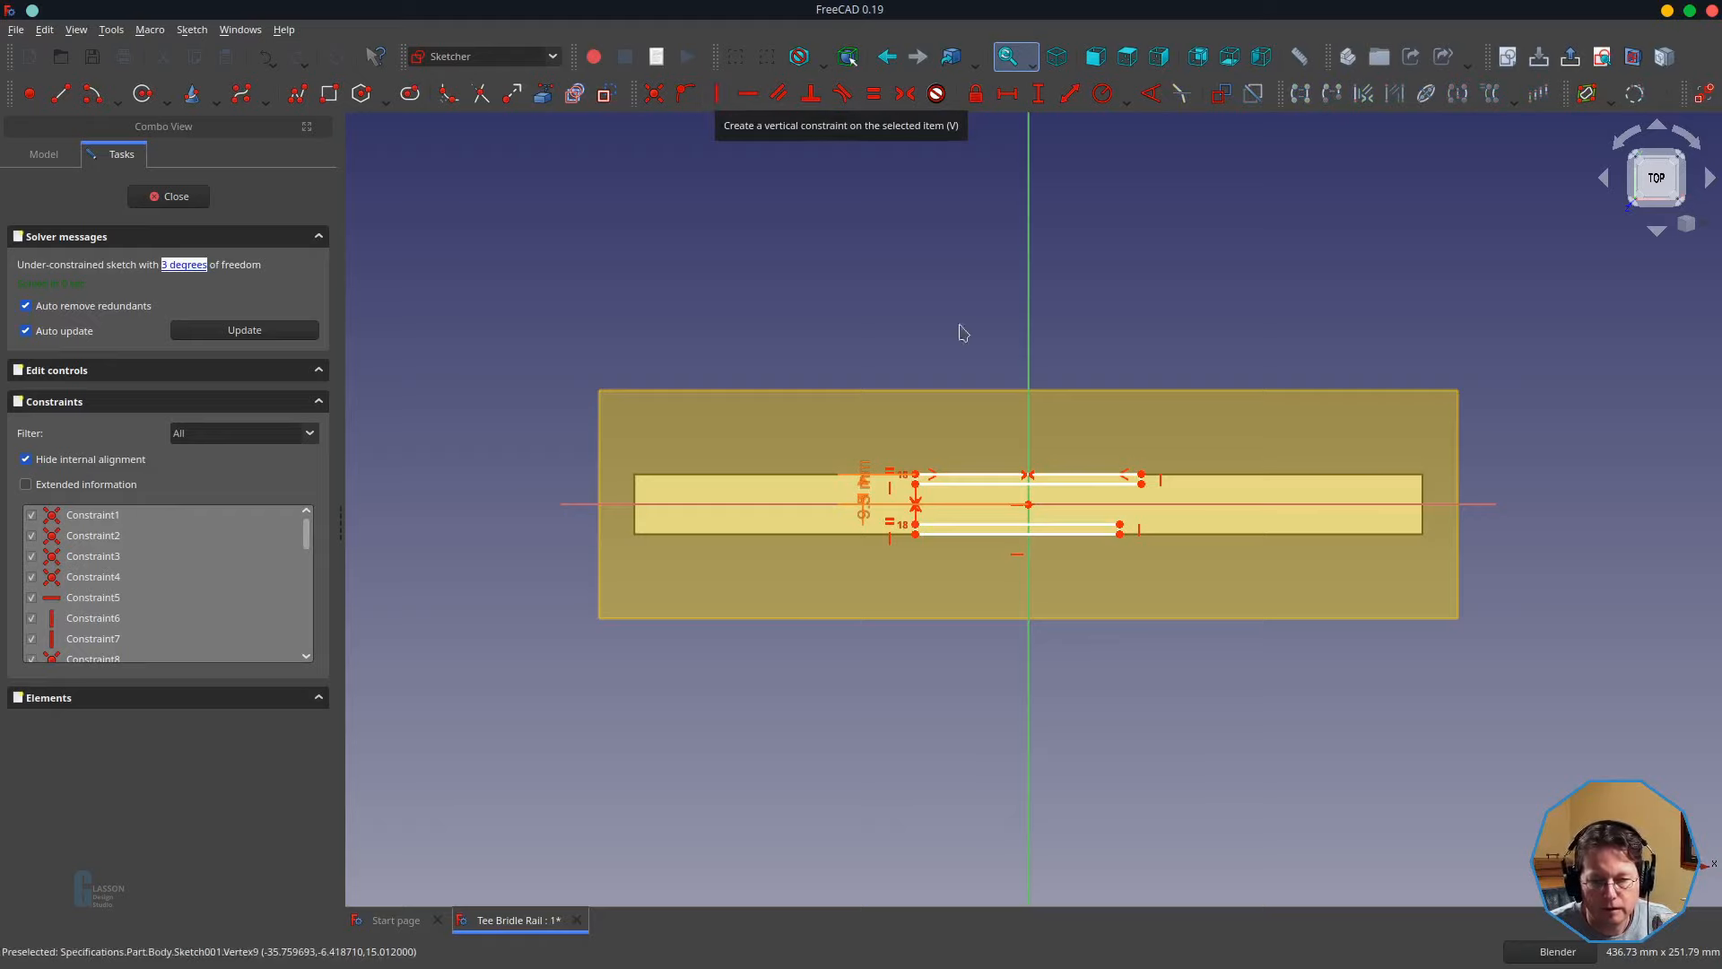
left_click(1045, 655)
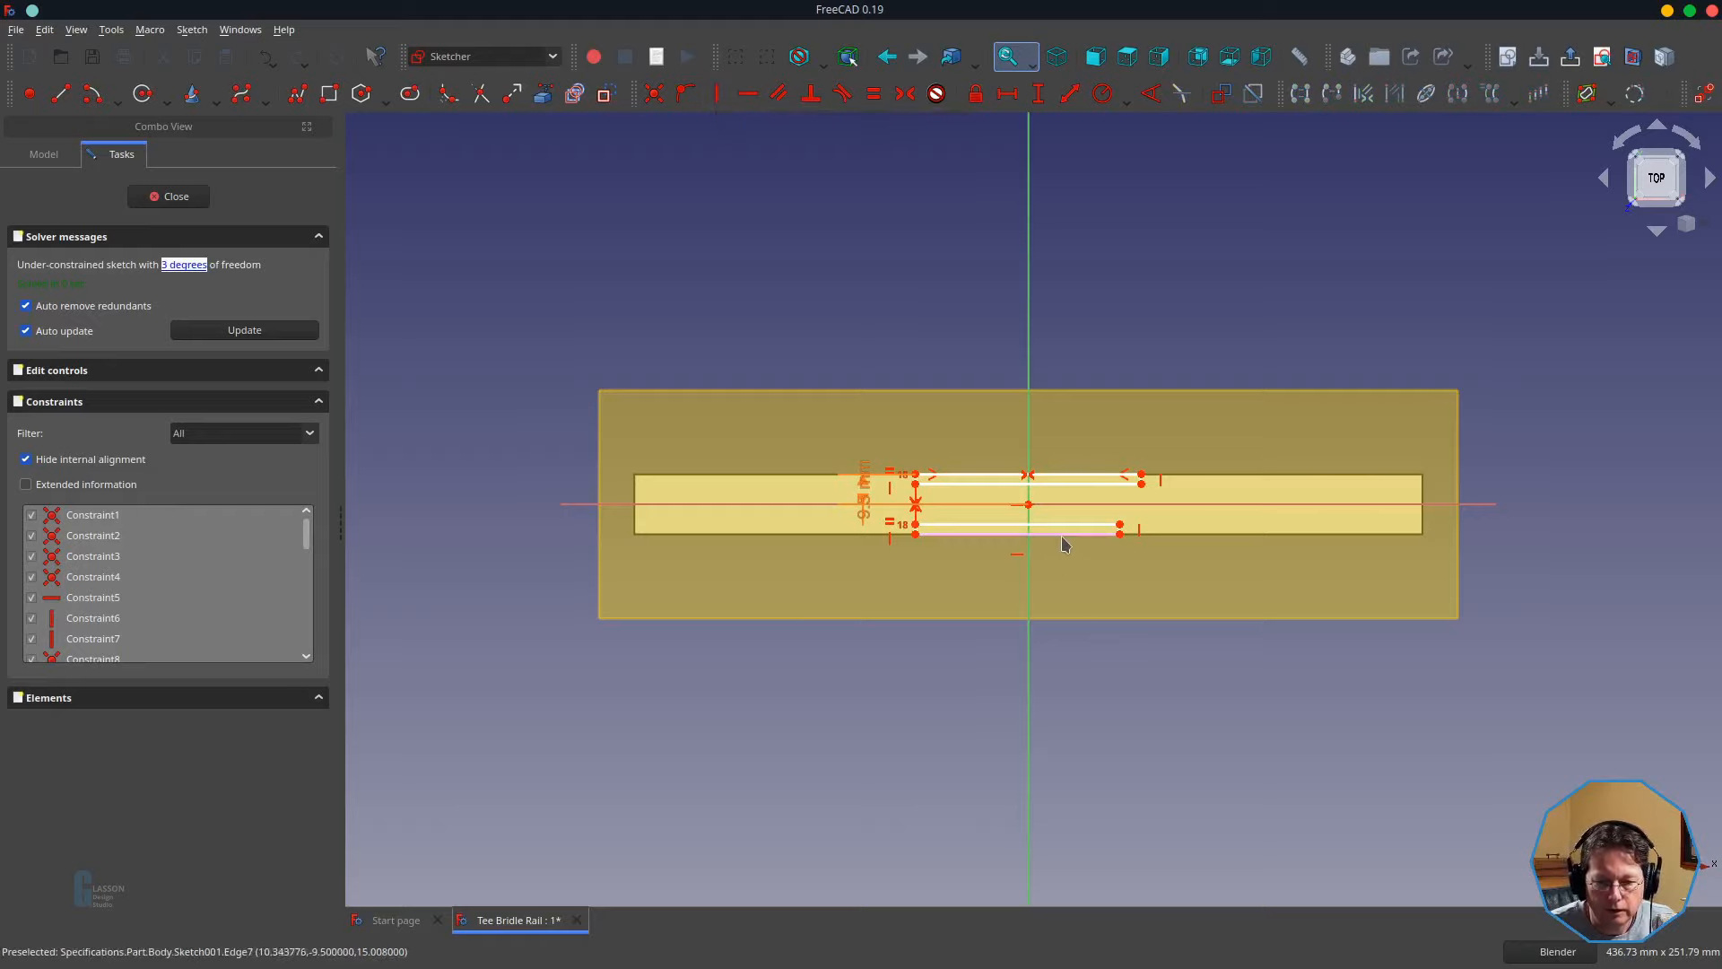
left_click(1062, 541)
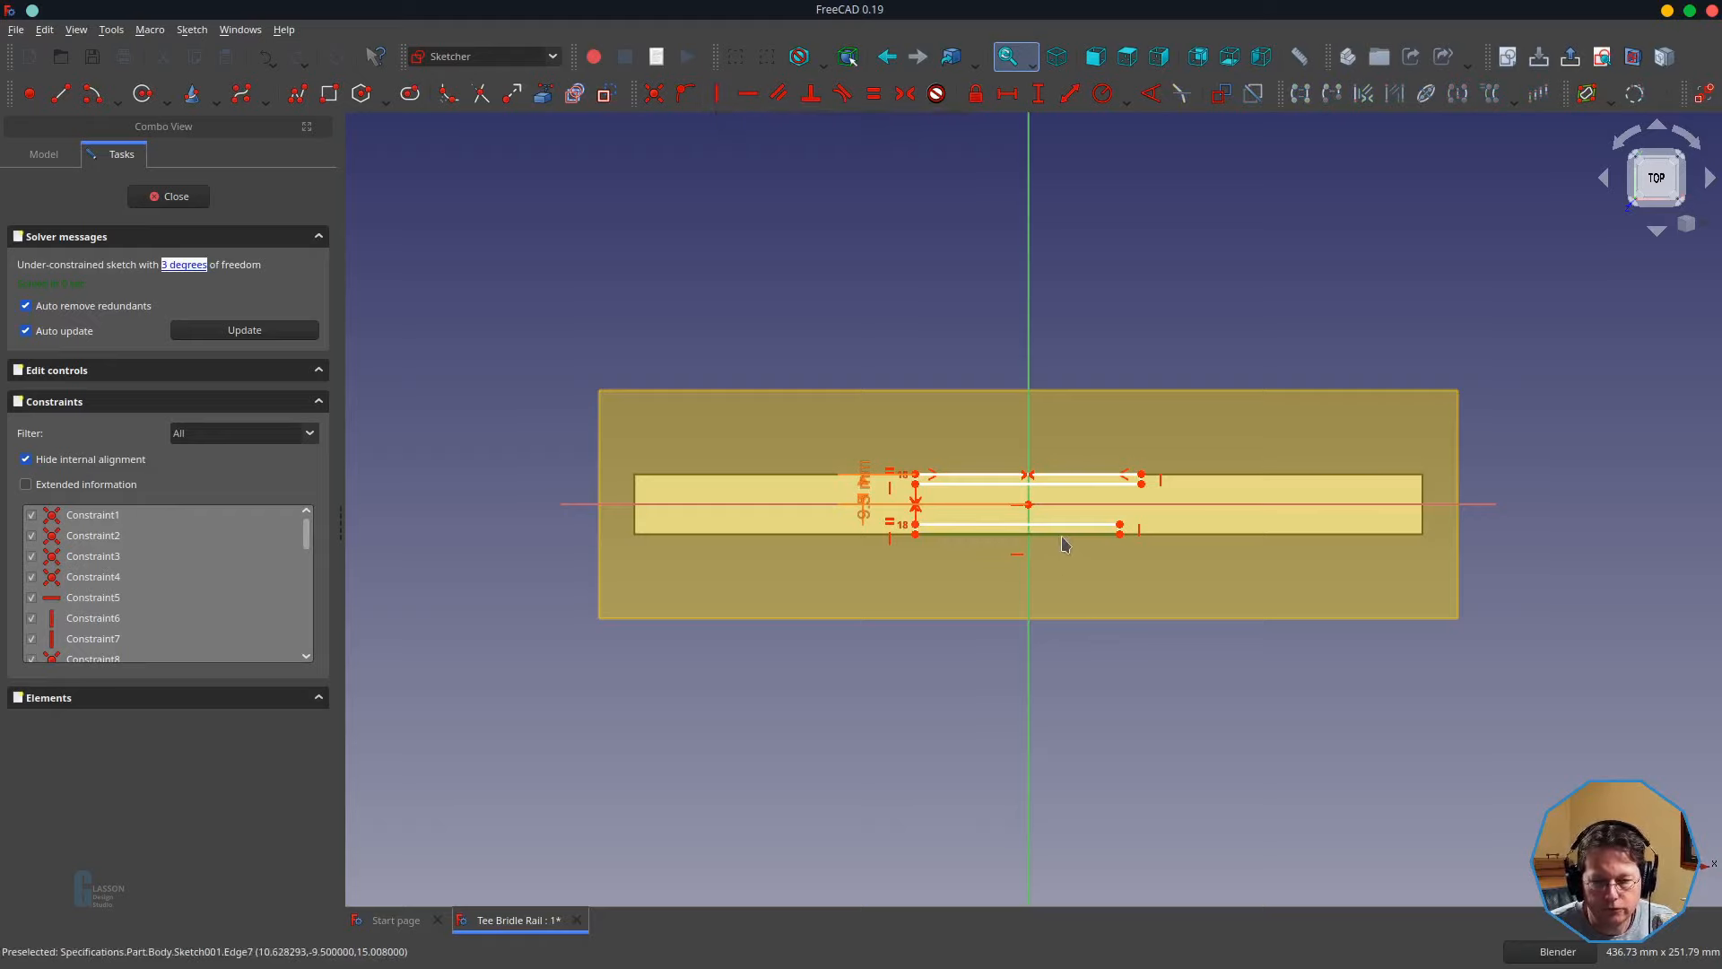
left_click(1065, 483)
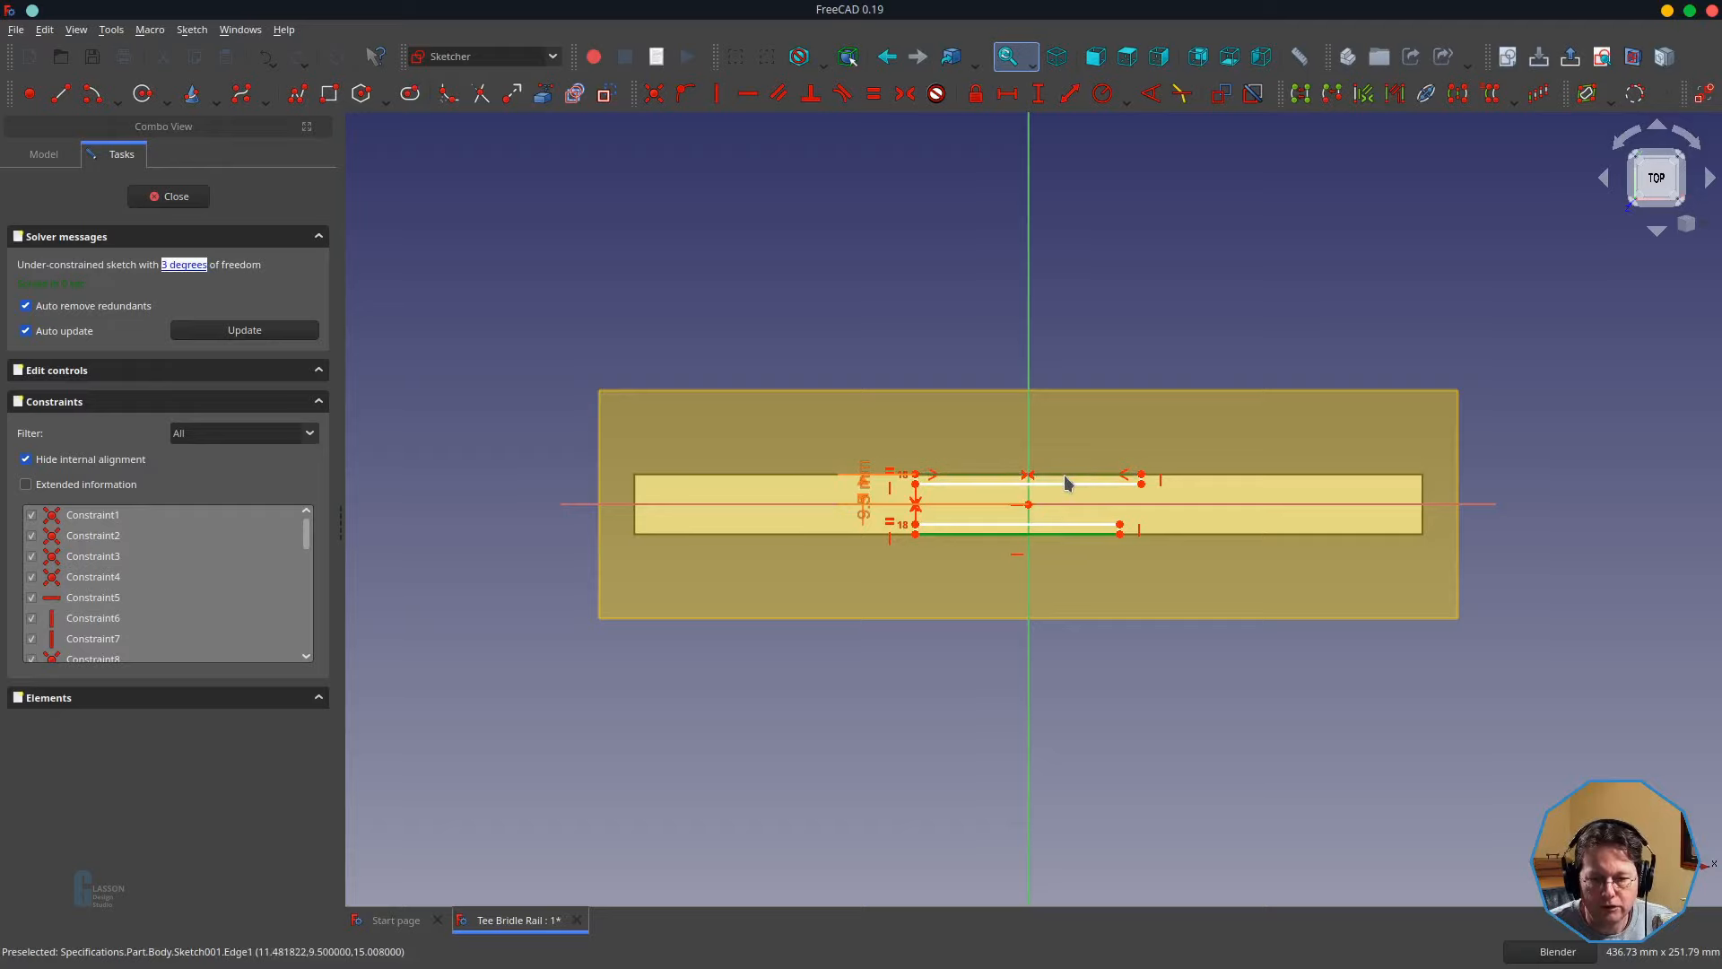
key("e")
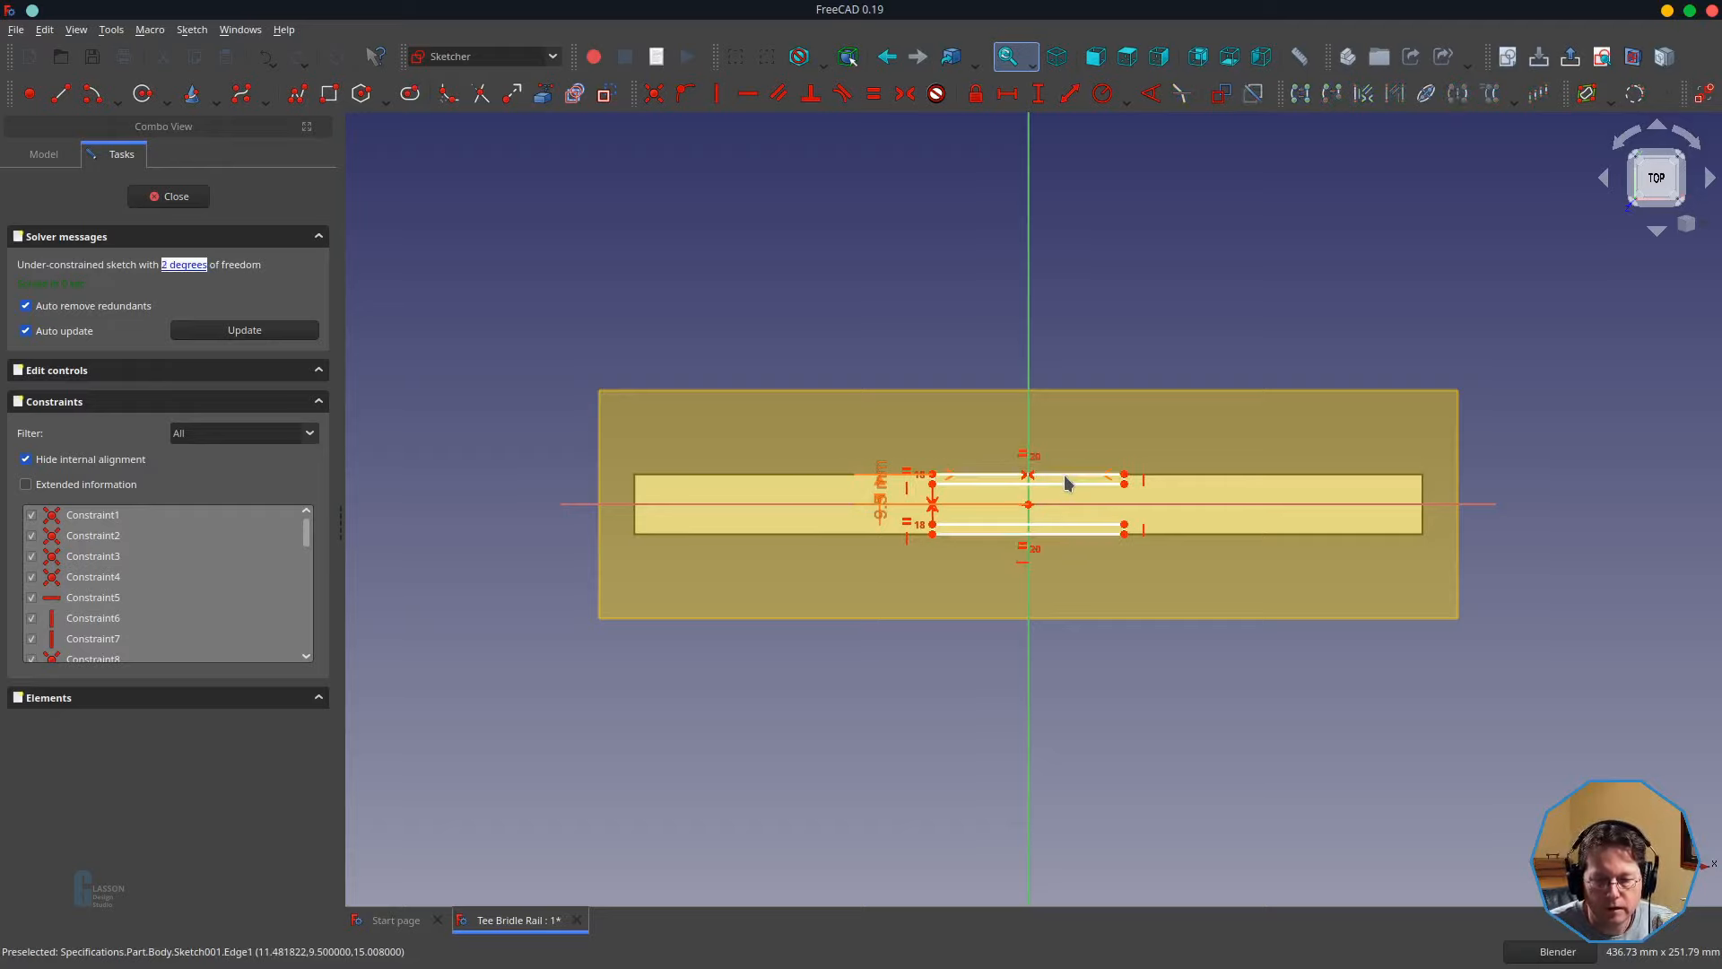
- Constrain the upper rectangle's long outer edge to a horizontal length driven by the formula Spreadsheet.s_stileWidth
left_click(1009, 480)
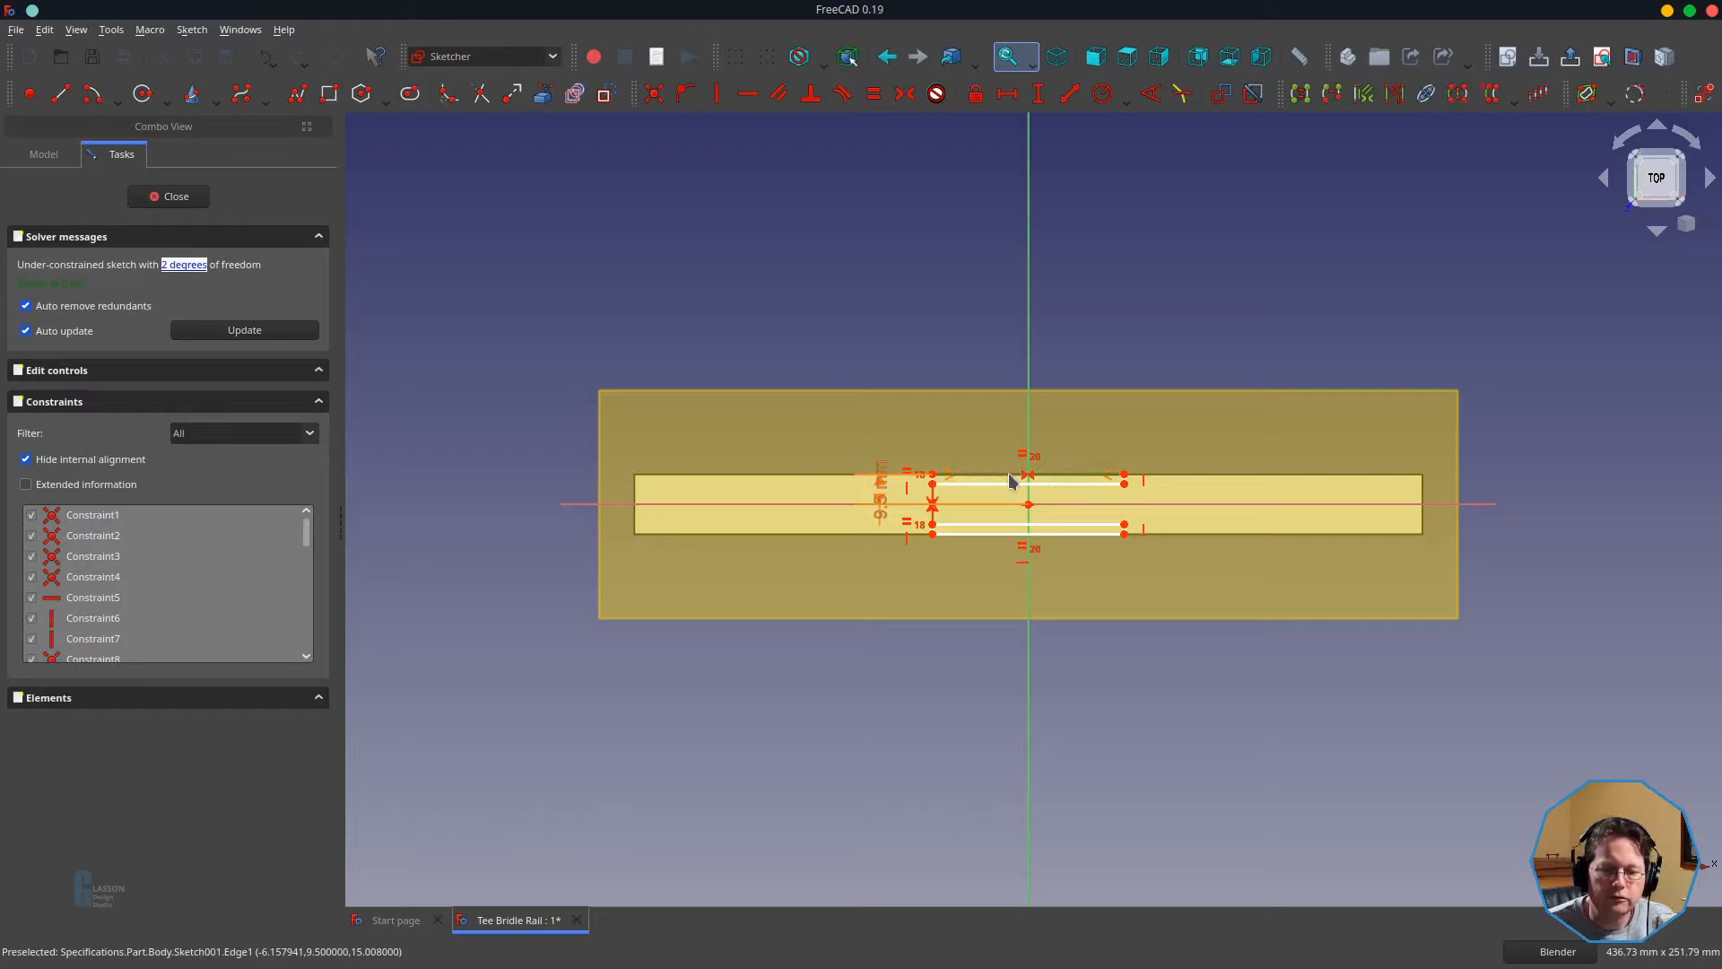
key("l")
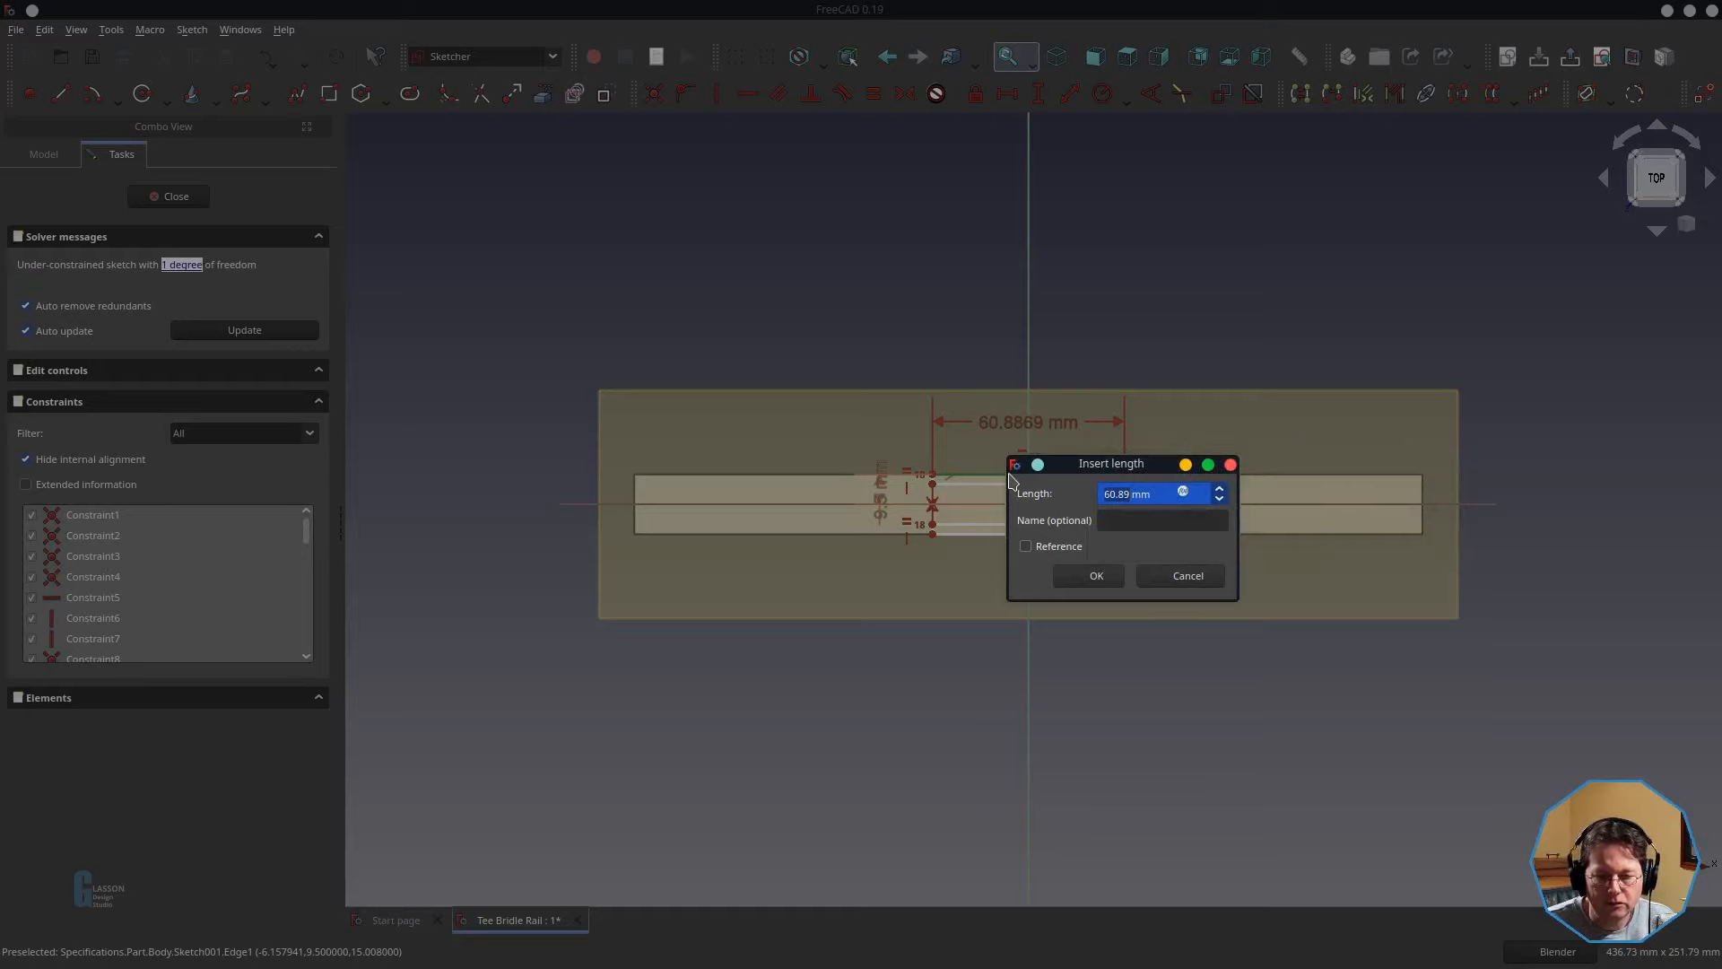
key("equal")
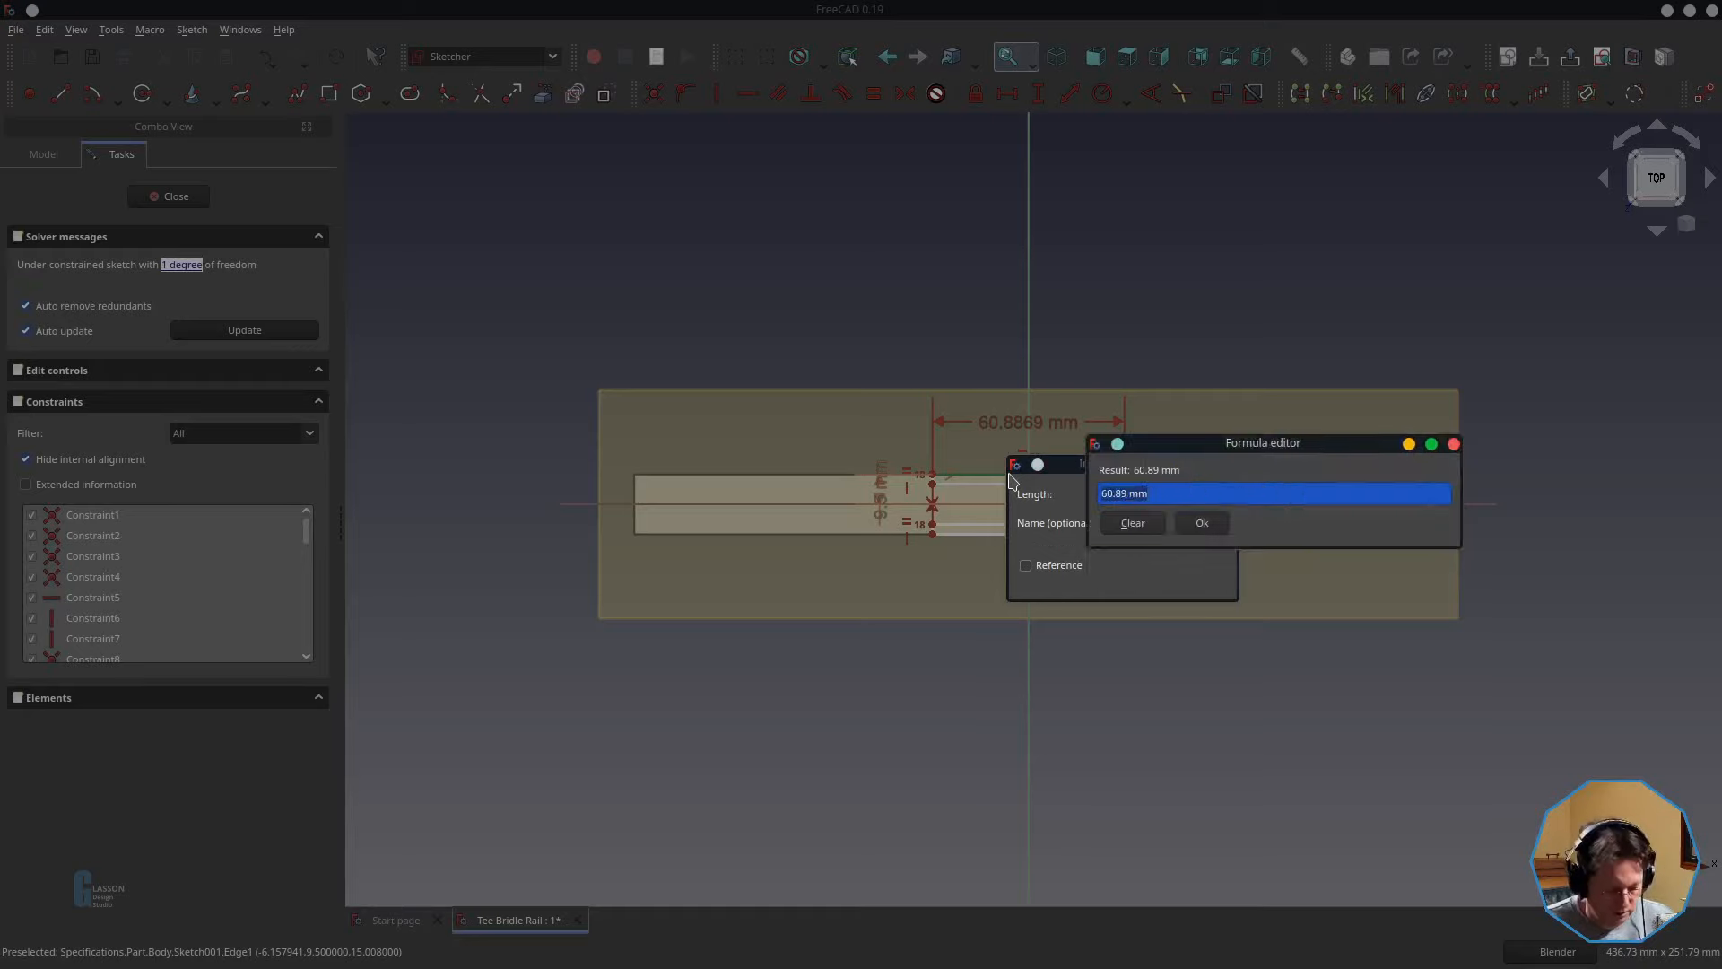
type("Spreadsheet.")
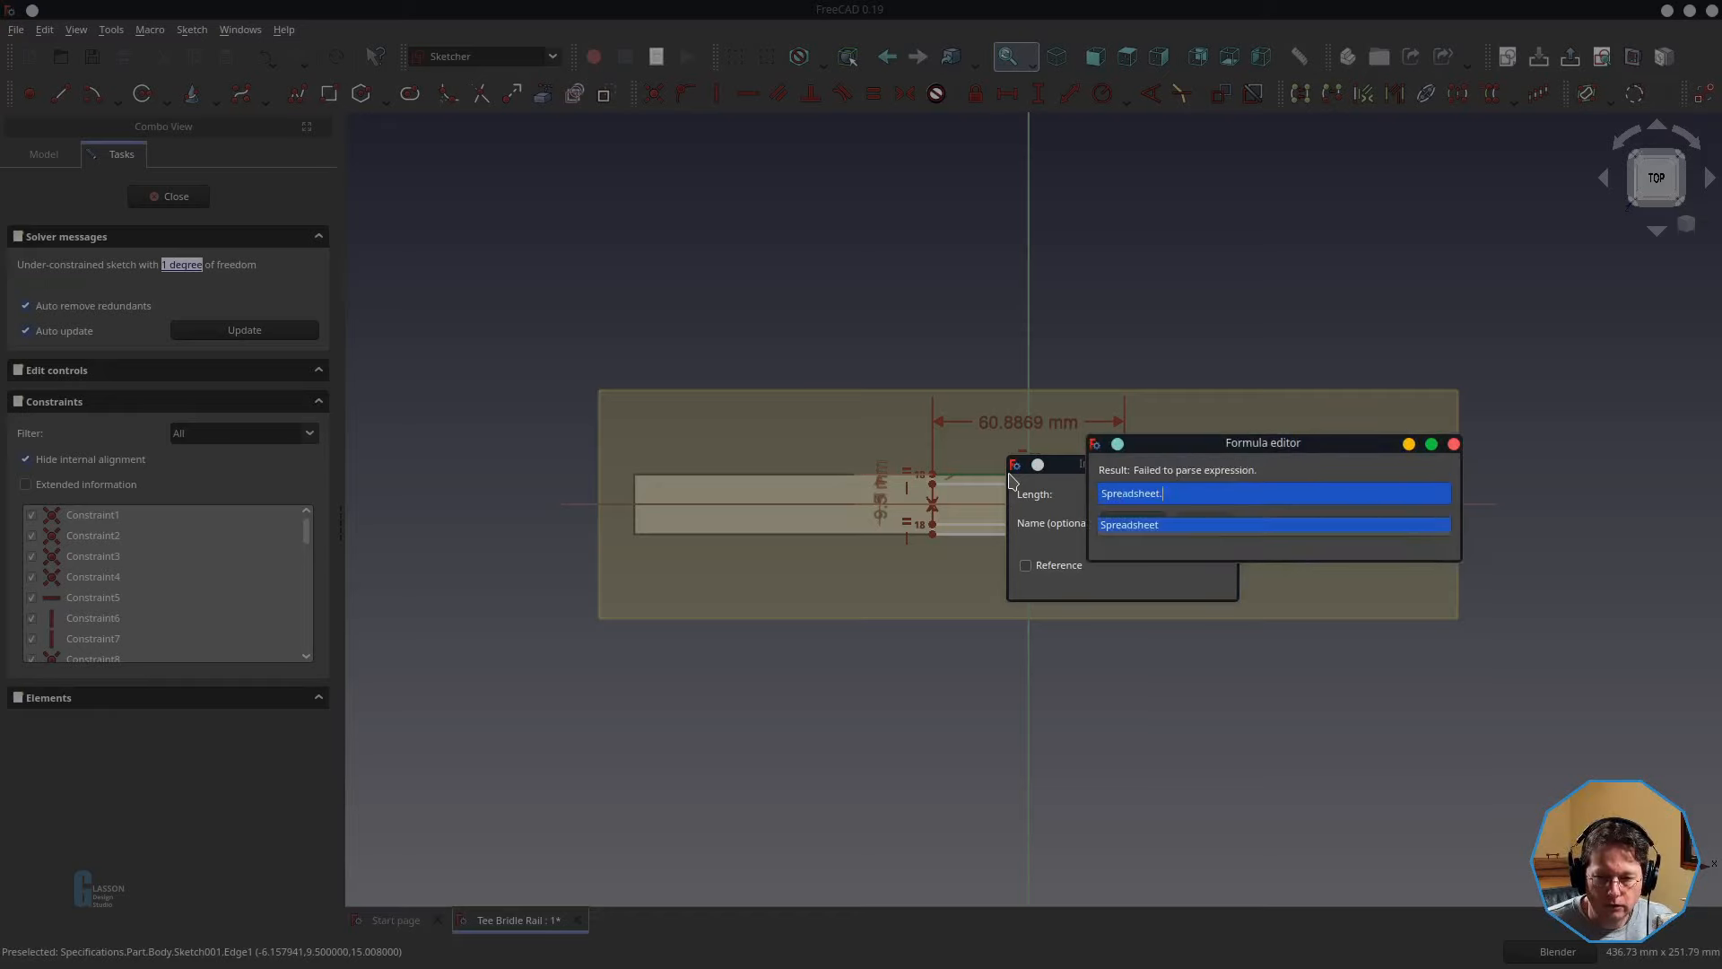
type("s_stile")
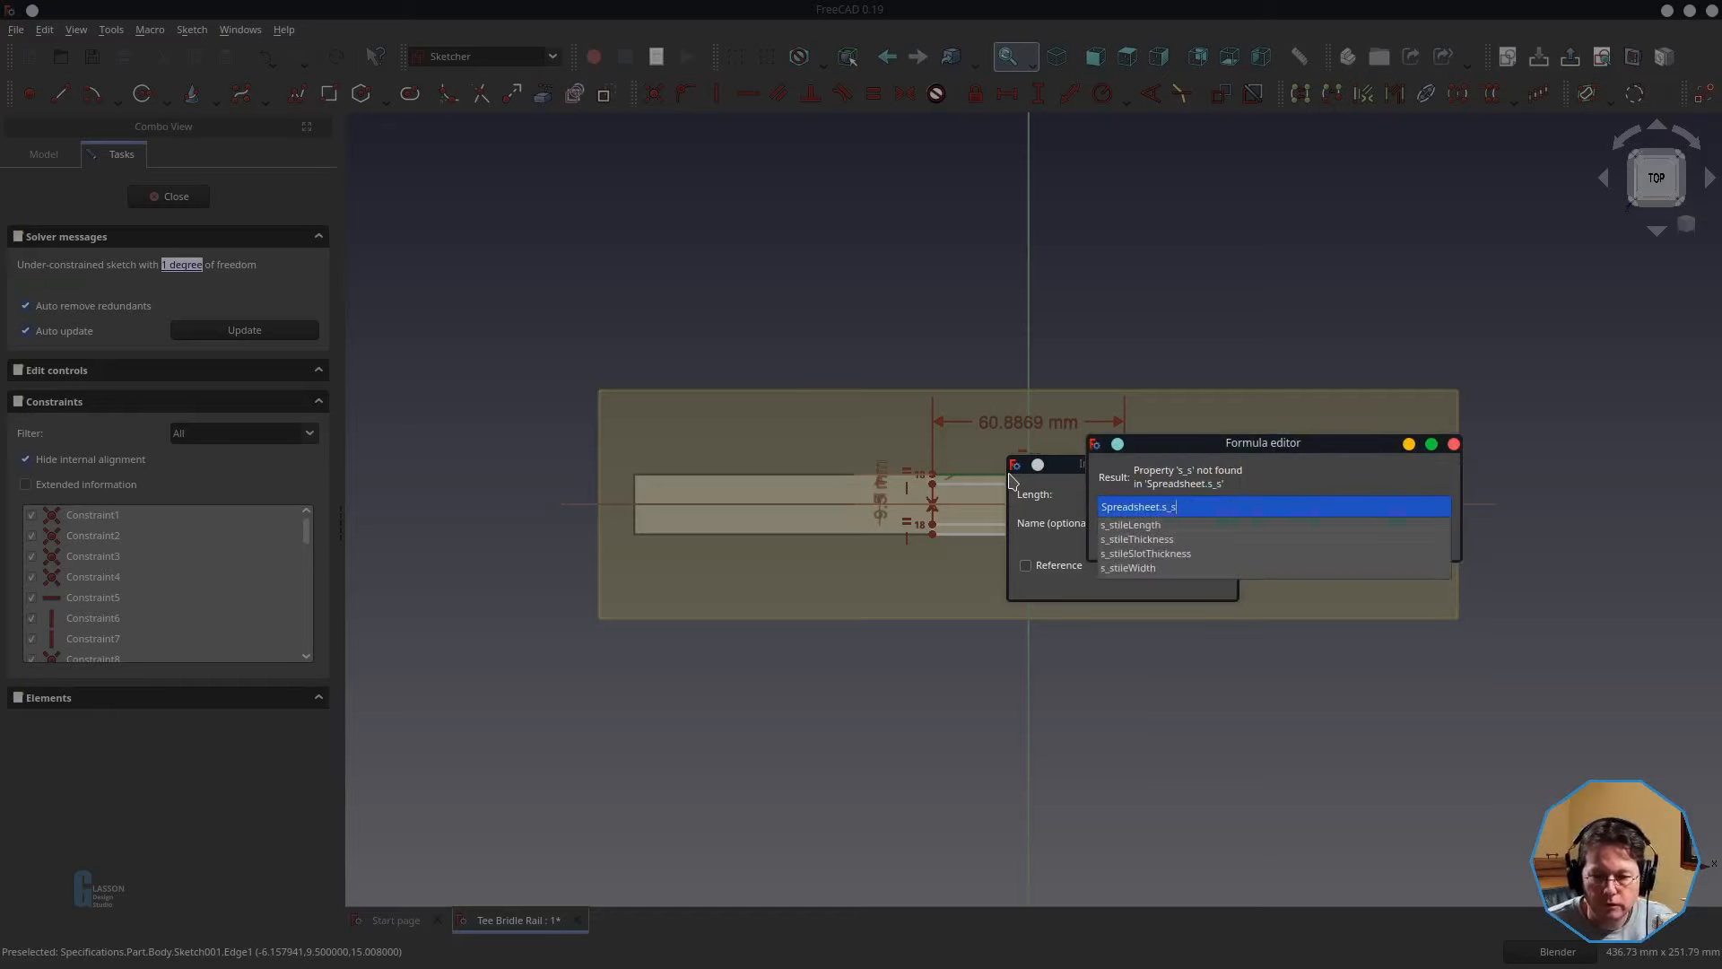
key("Down")
key("Down")
key("Down")
key("Down")
key("Return")
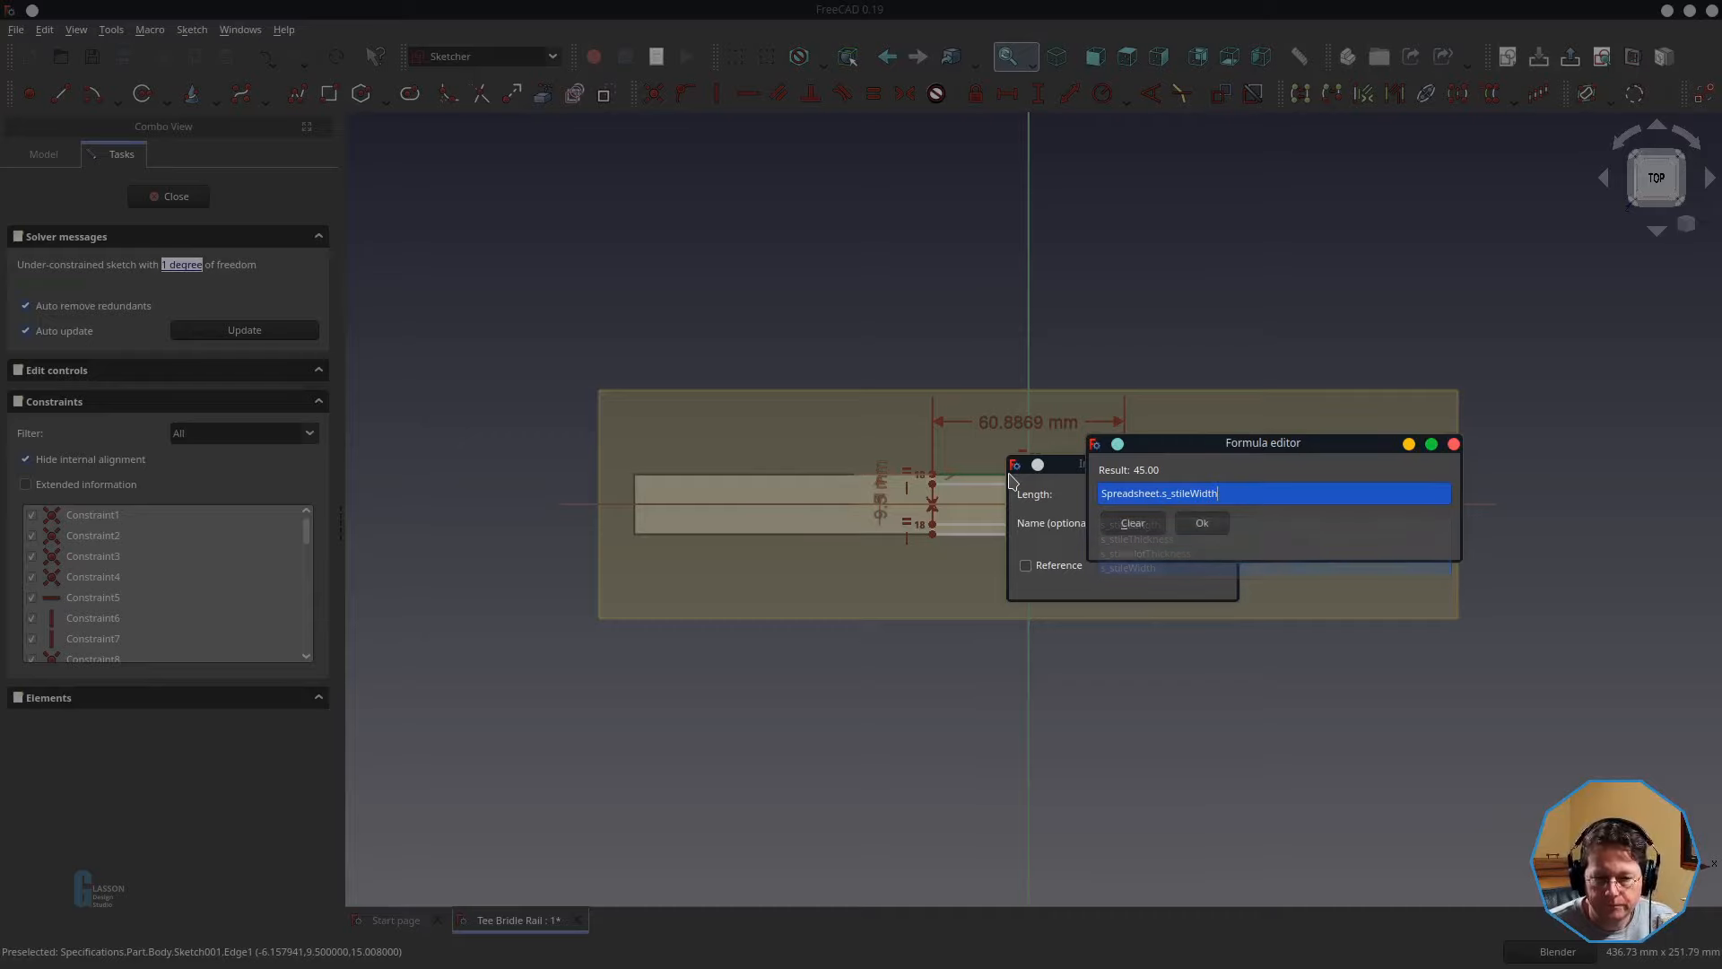
left_click(1202, 523)
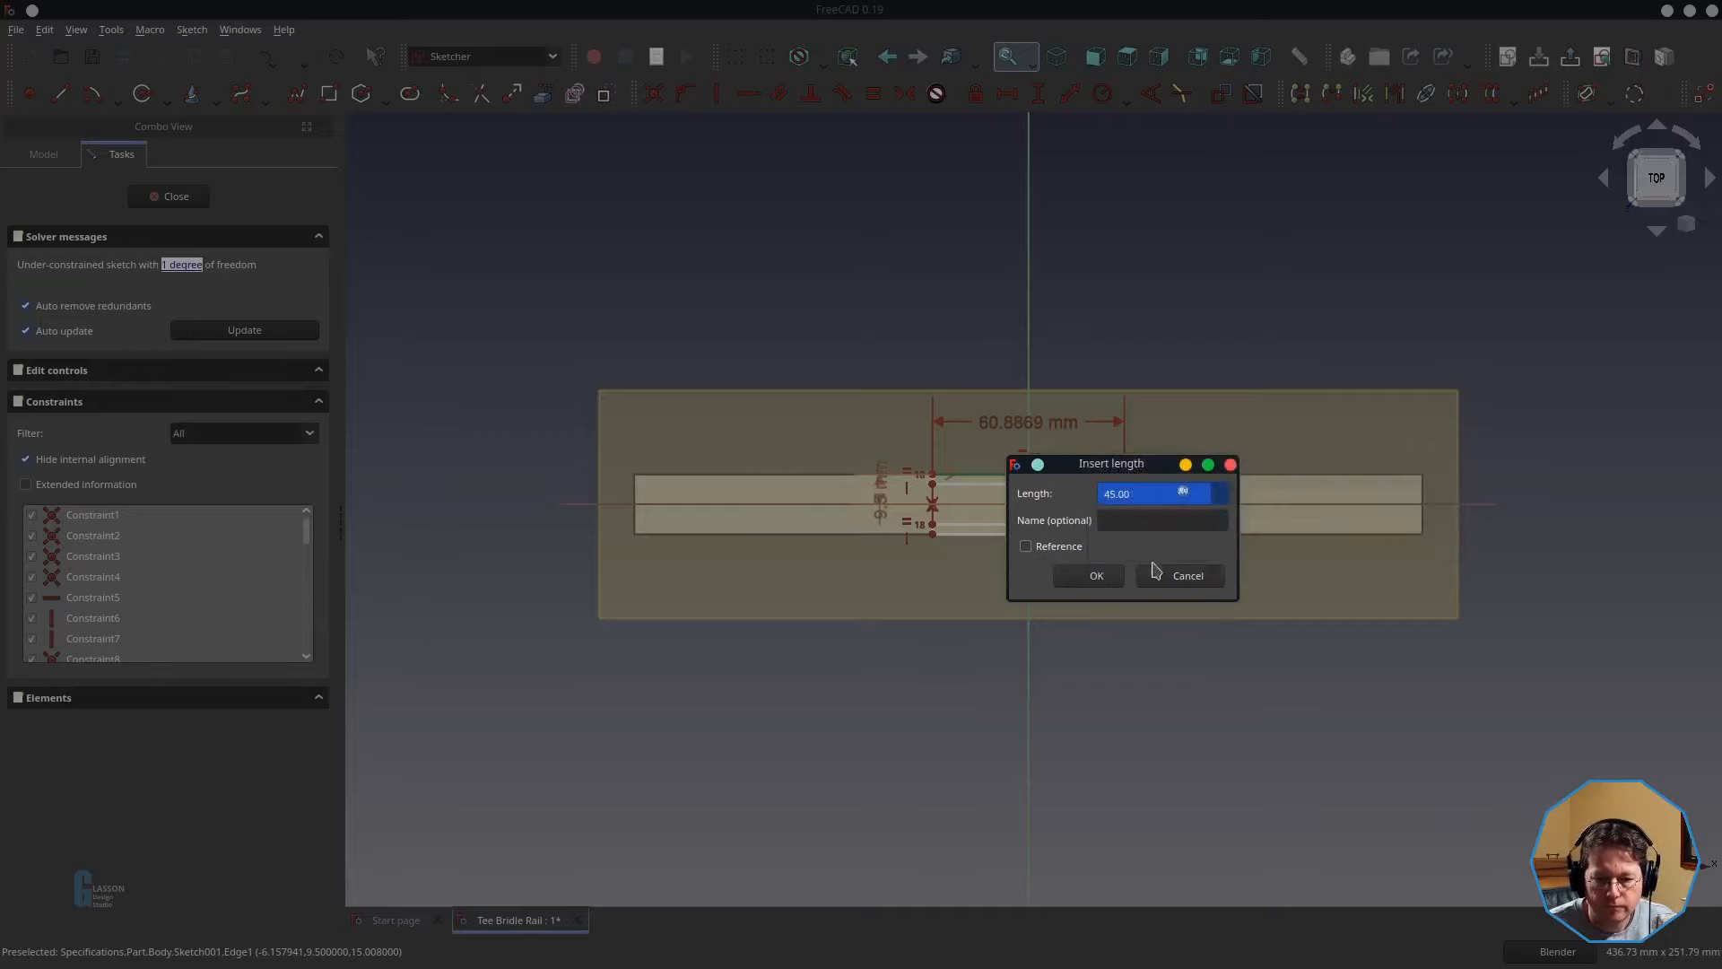
key("Return")
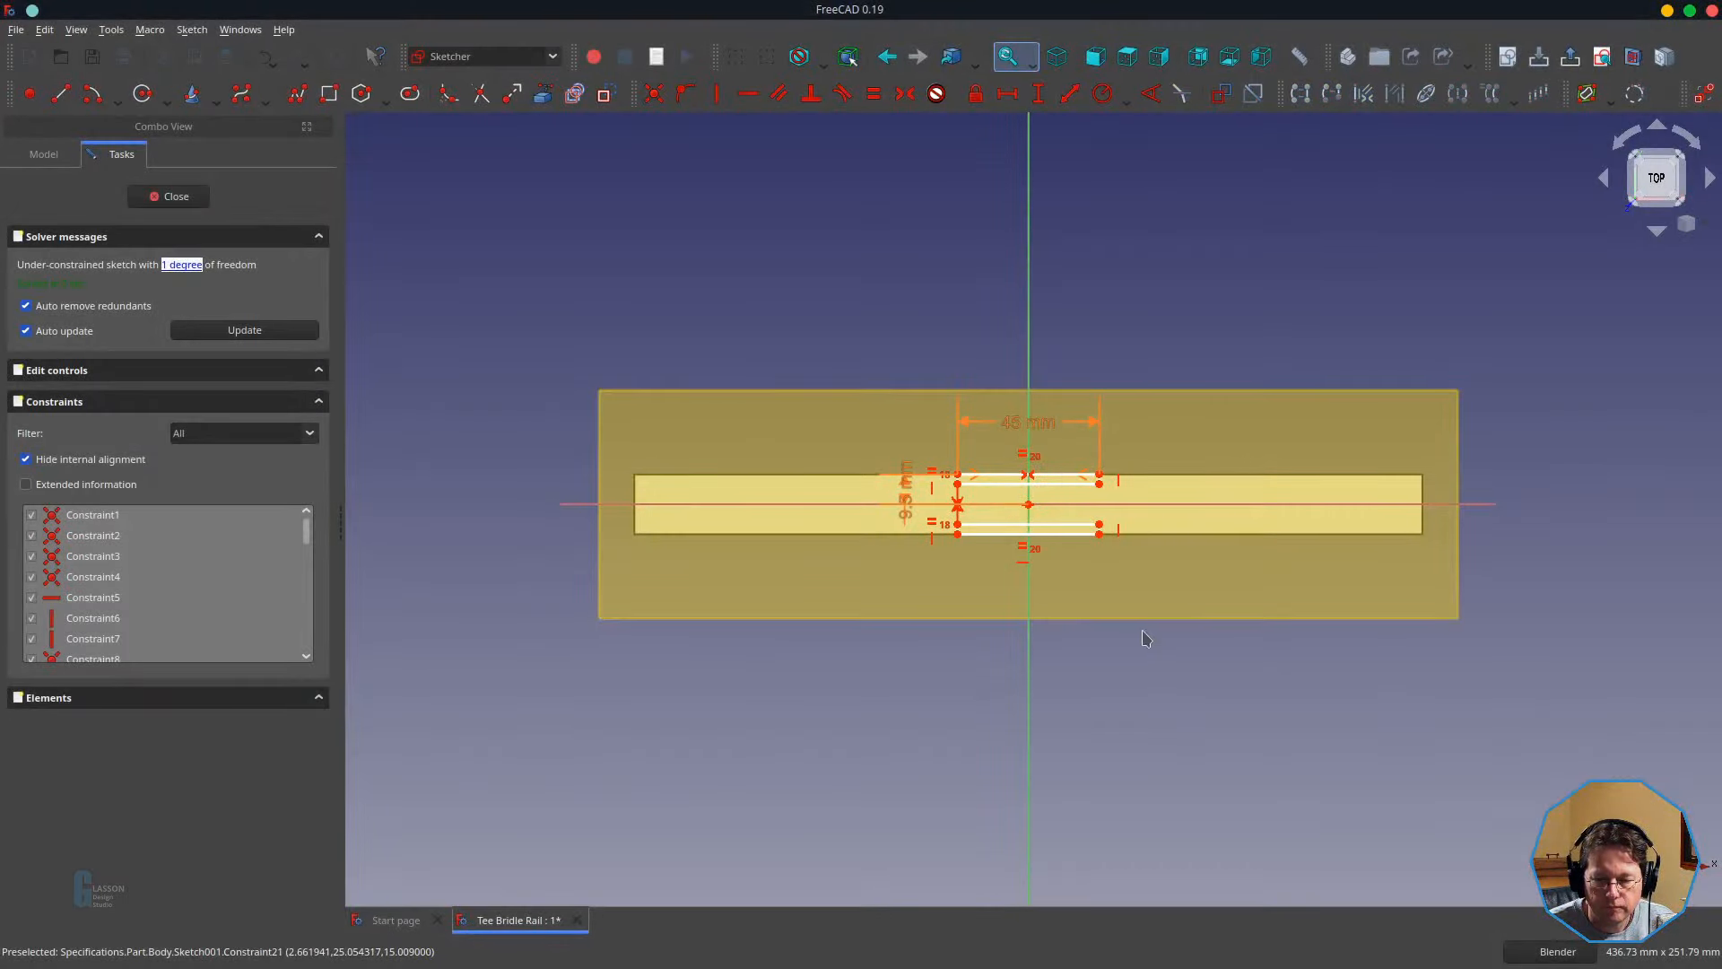
- Constrain the vertical distance between the two rectangles' facing right corners with the formula Spreadsheet.s_stileSlotThickness
left_click_drag(1101, 484, 1102, 491)
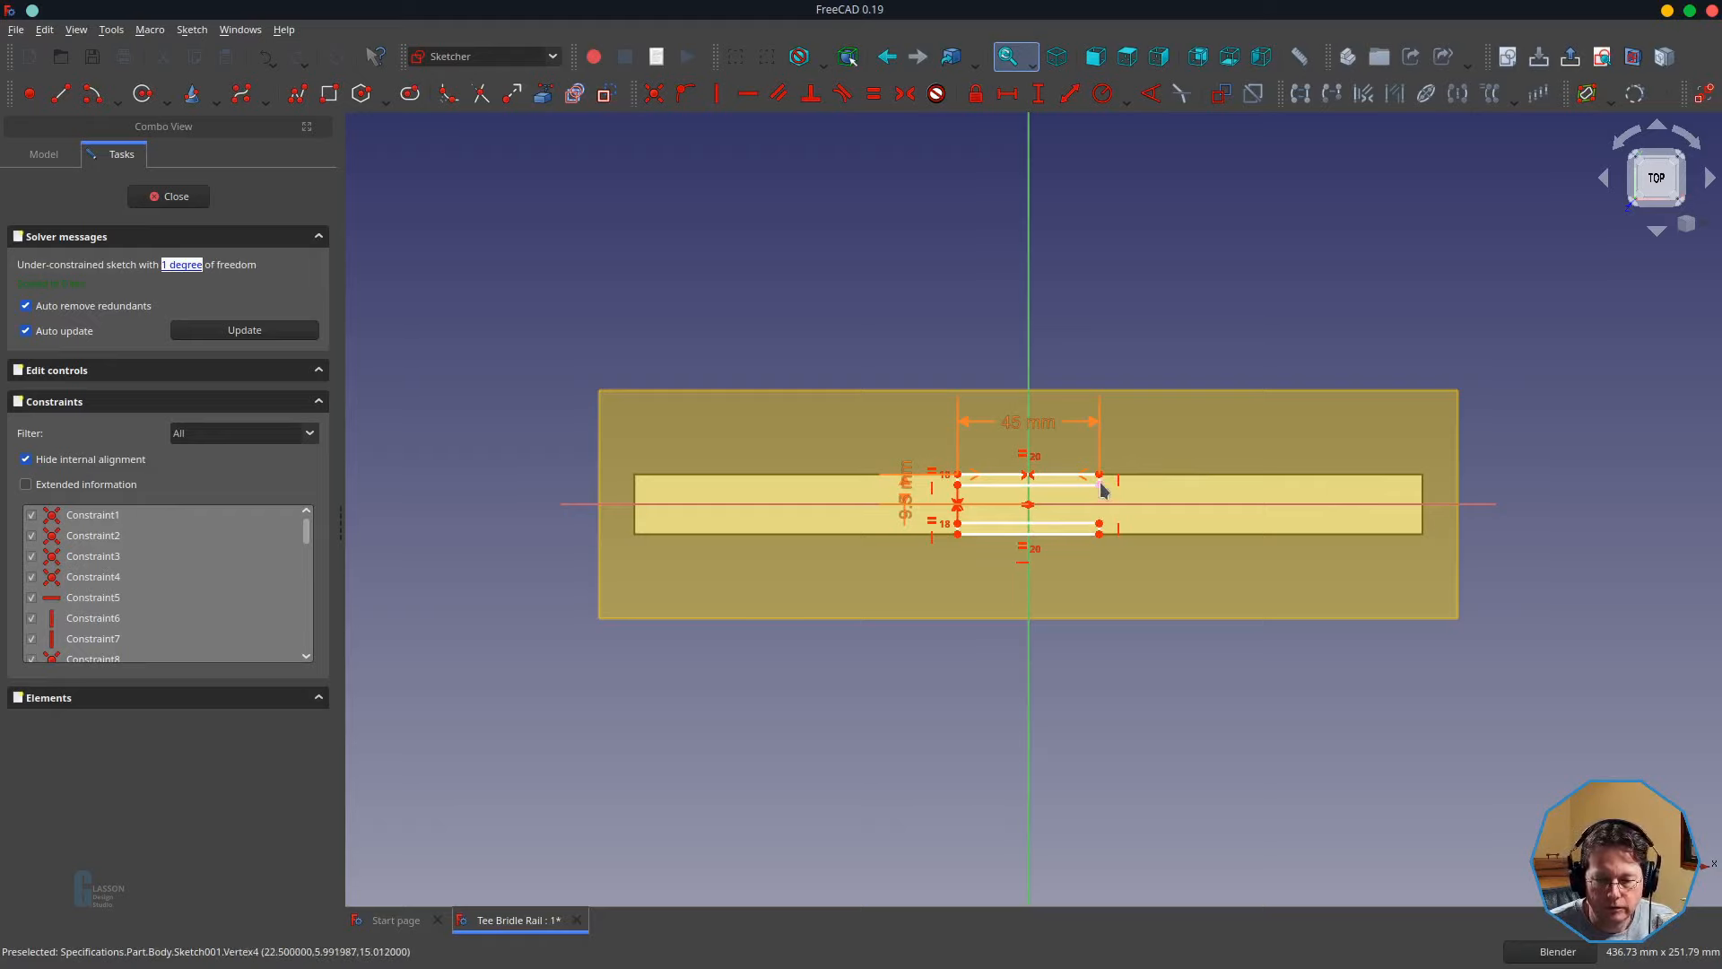
left_click(1100, 485)
left_click(1099, 524)
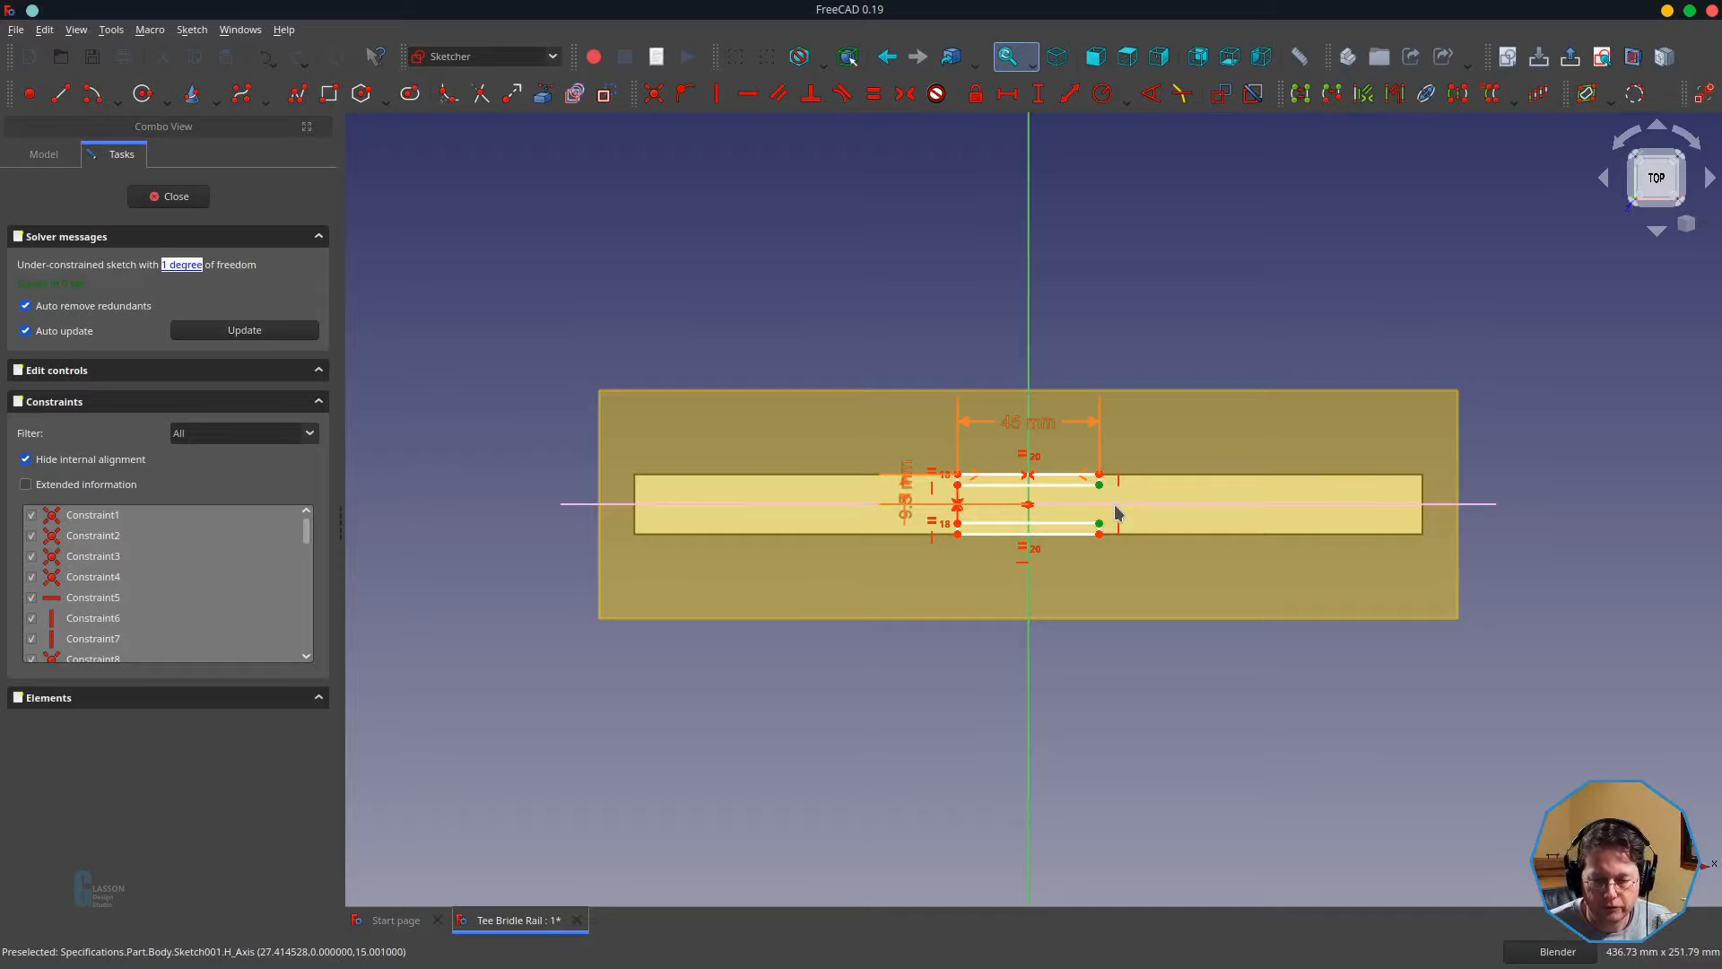
key("i")
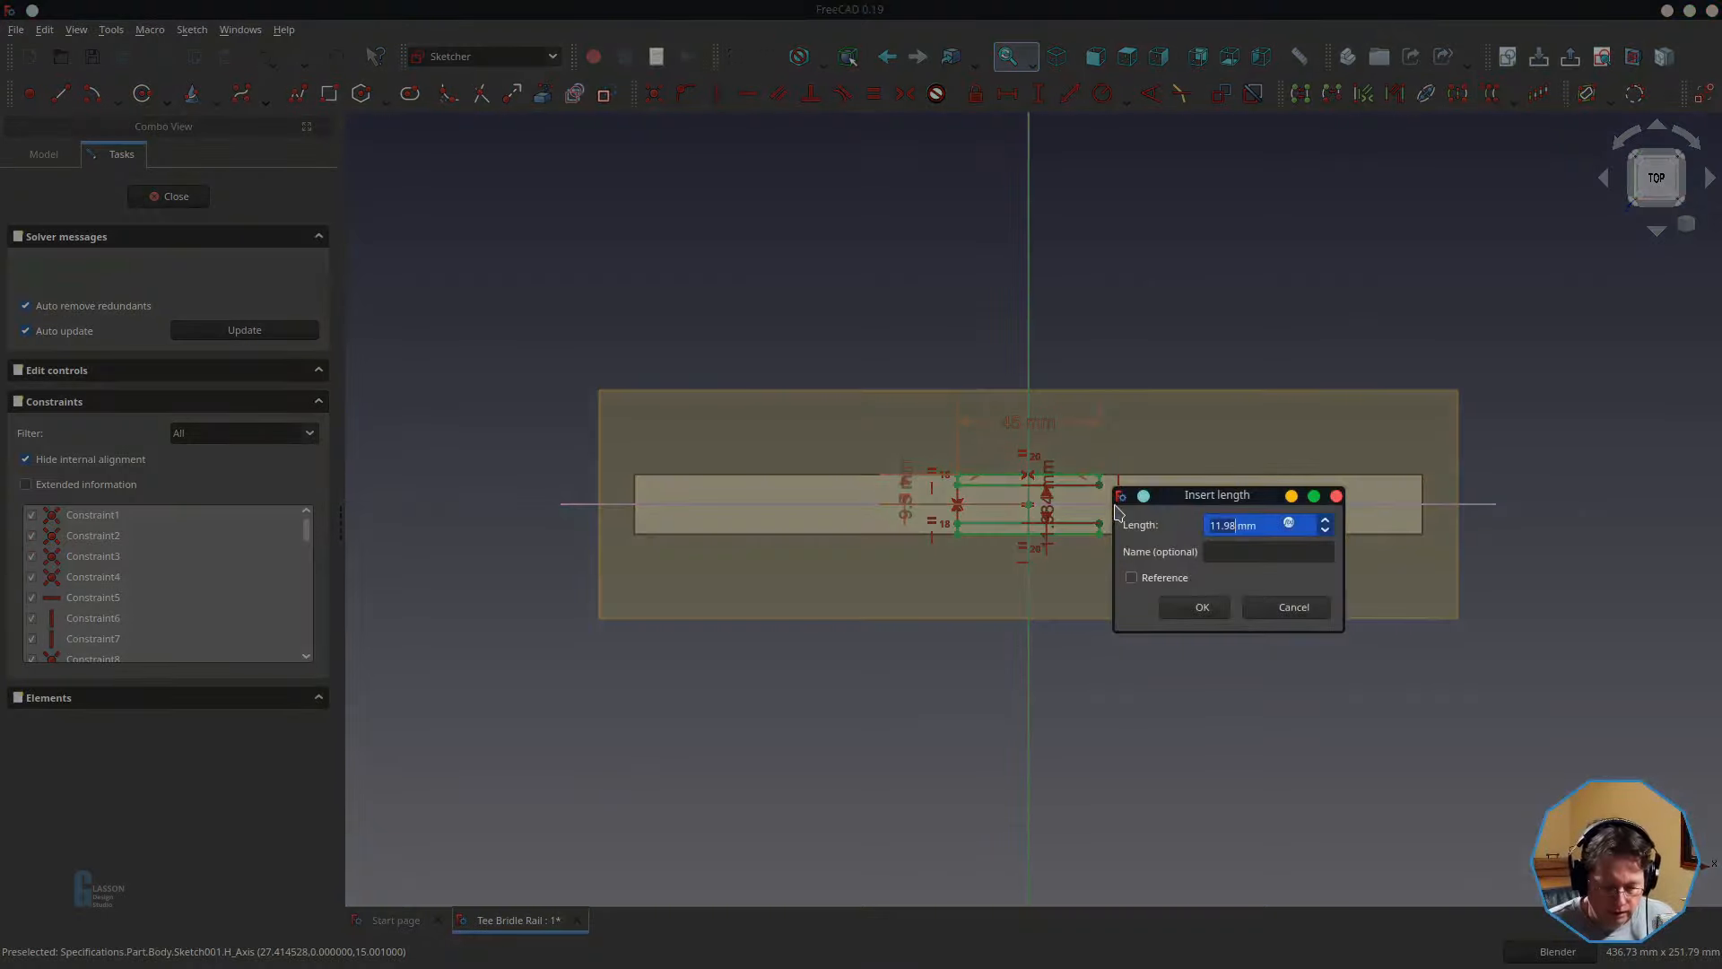
key("equal")
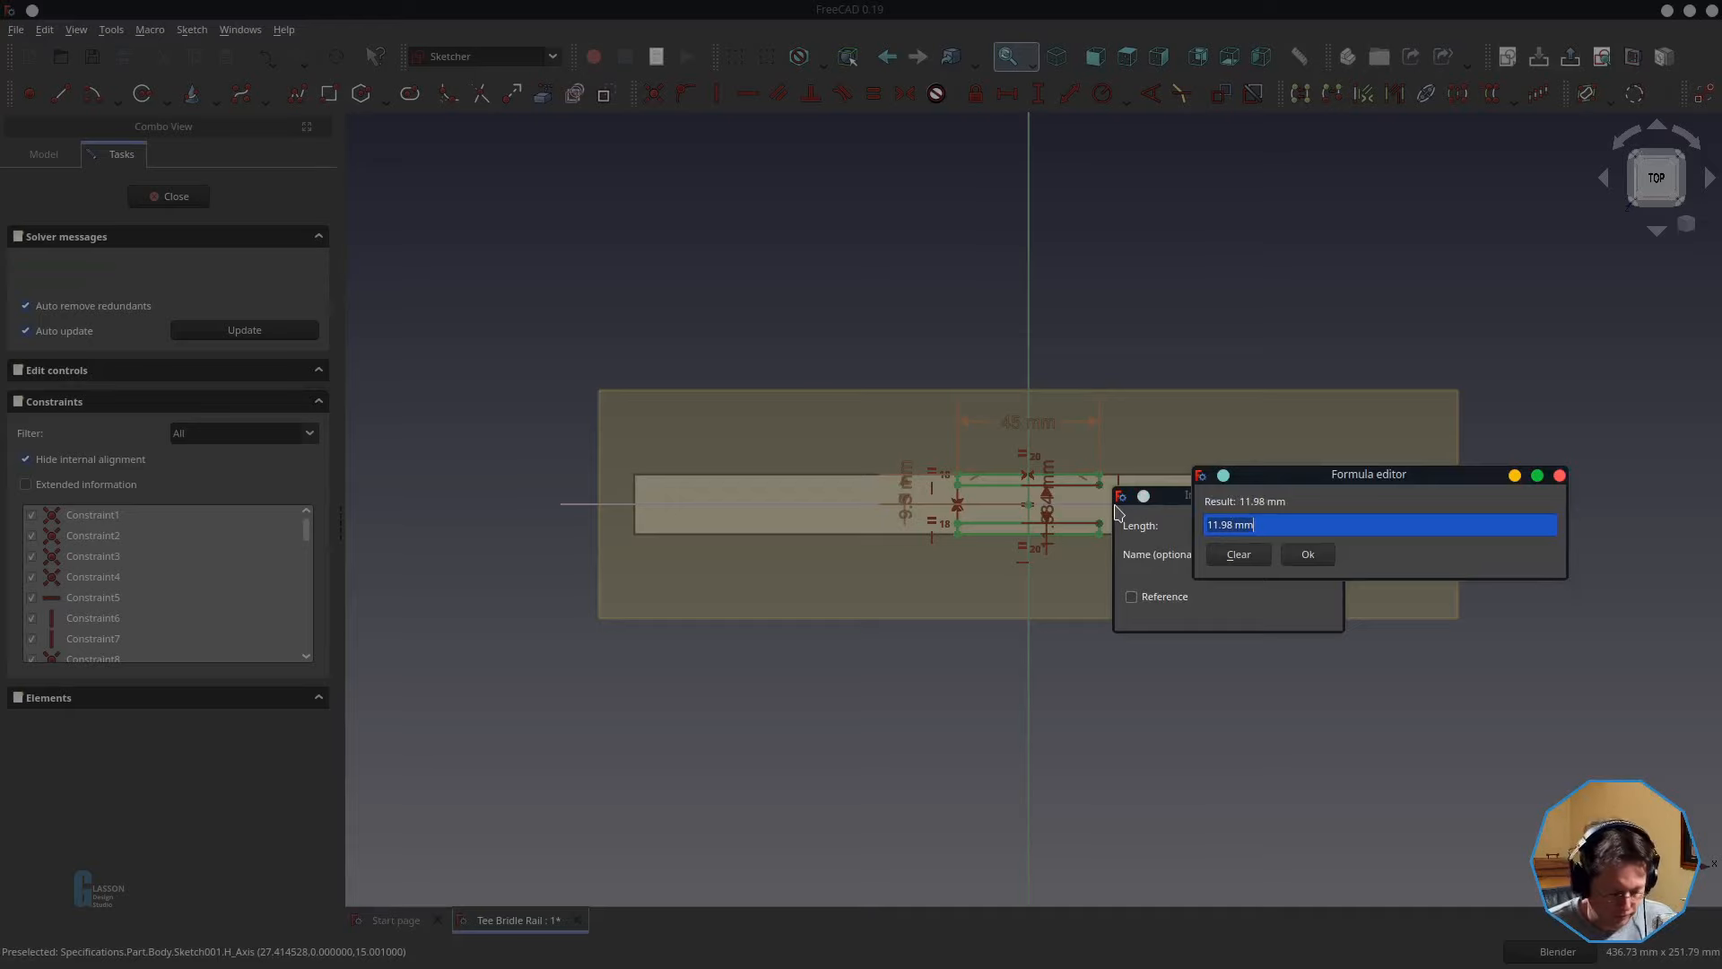
type("Spreadsheet.")
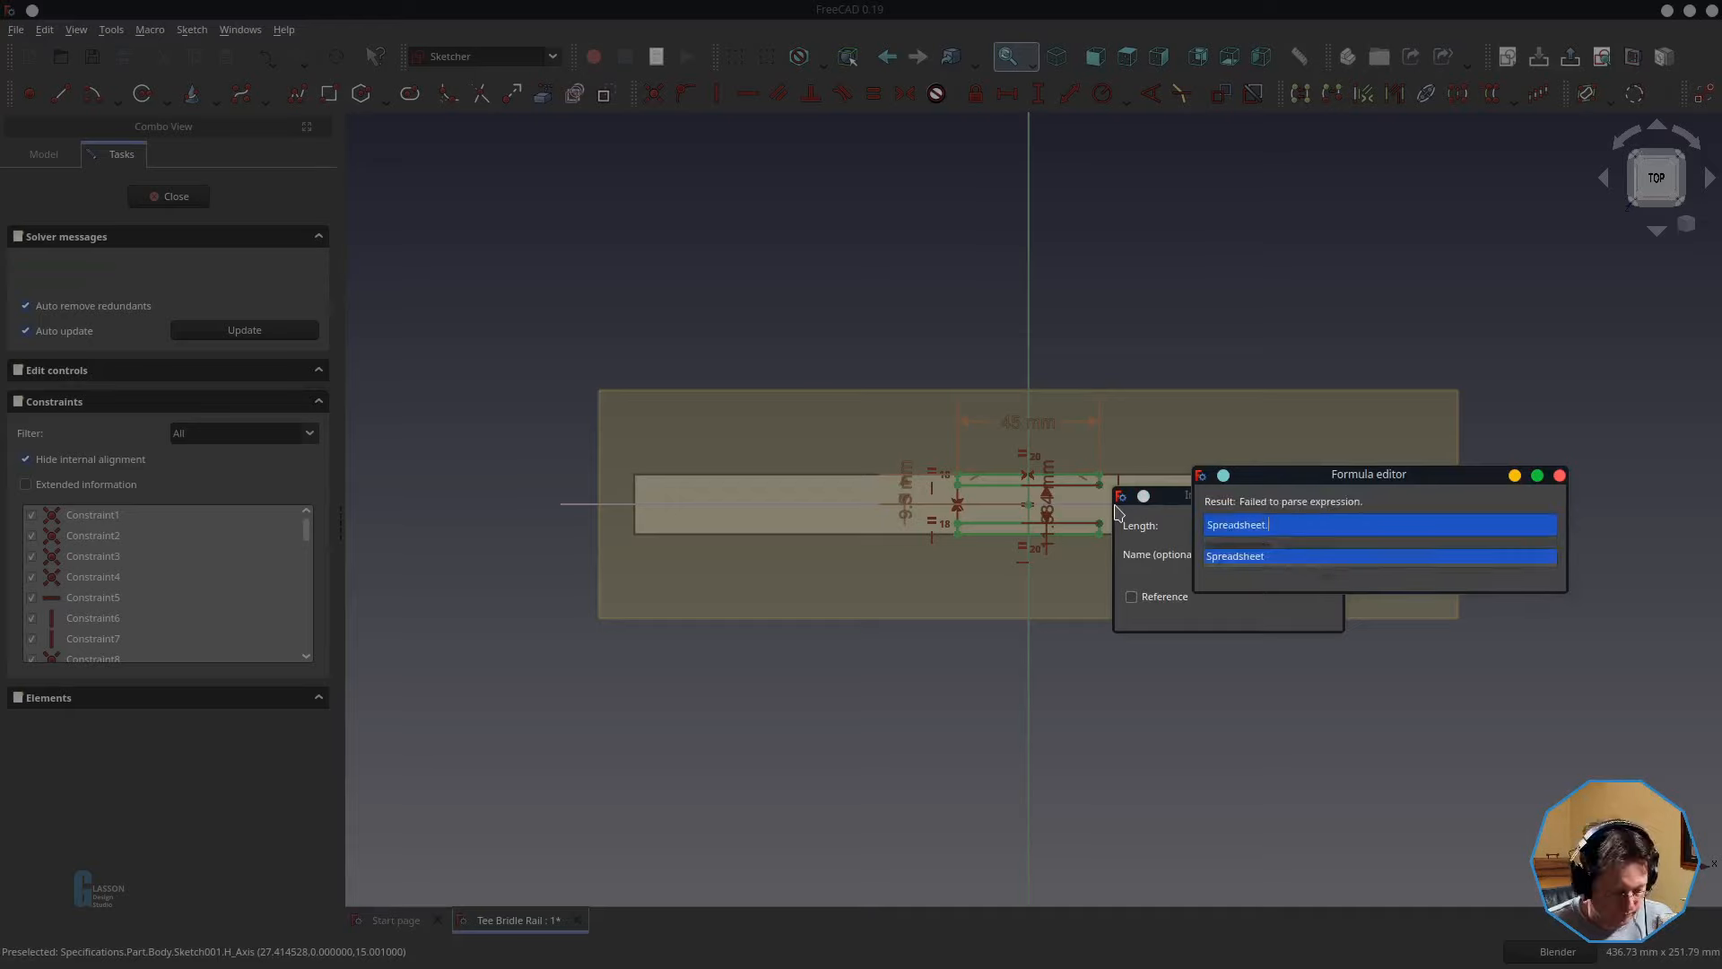
type("s_s")
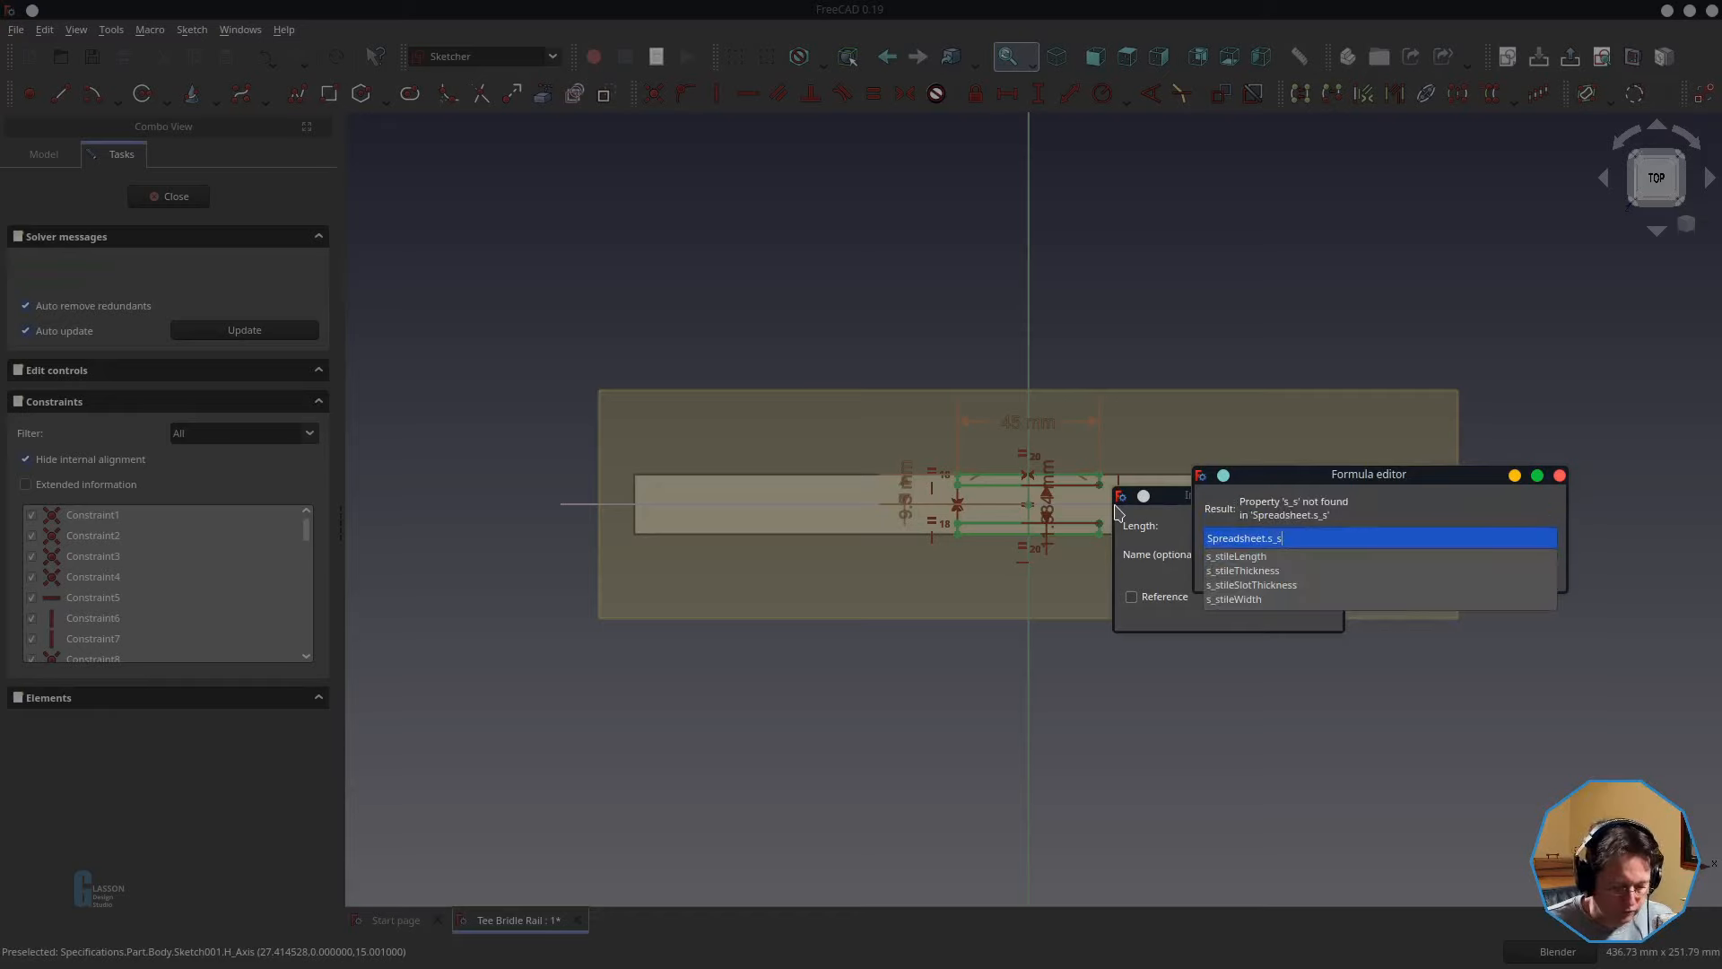
type("til")
key("Down")
key("Down")
key("Down")
key("Return")
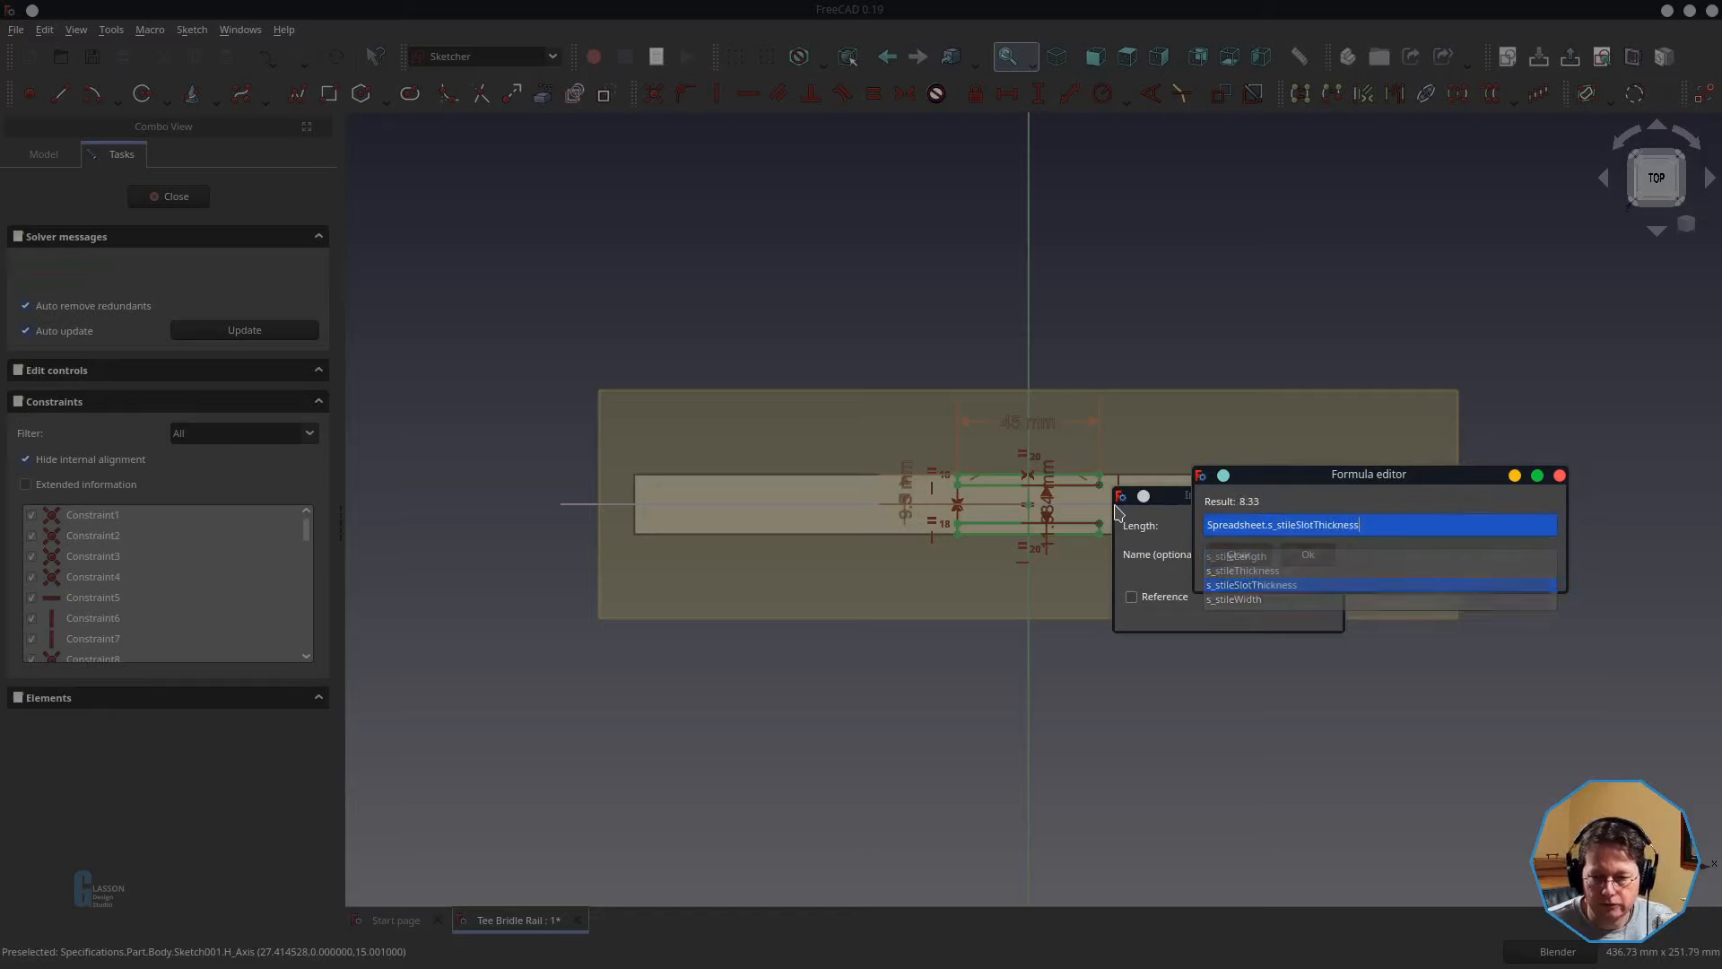
left_click(1308, 554)
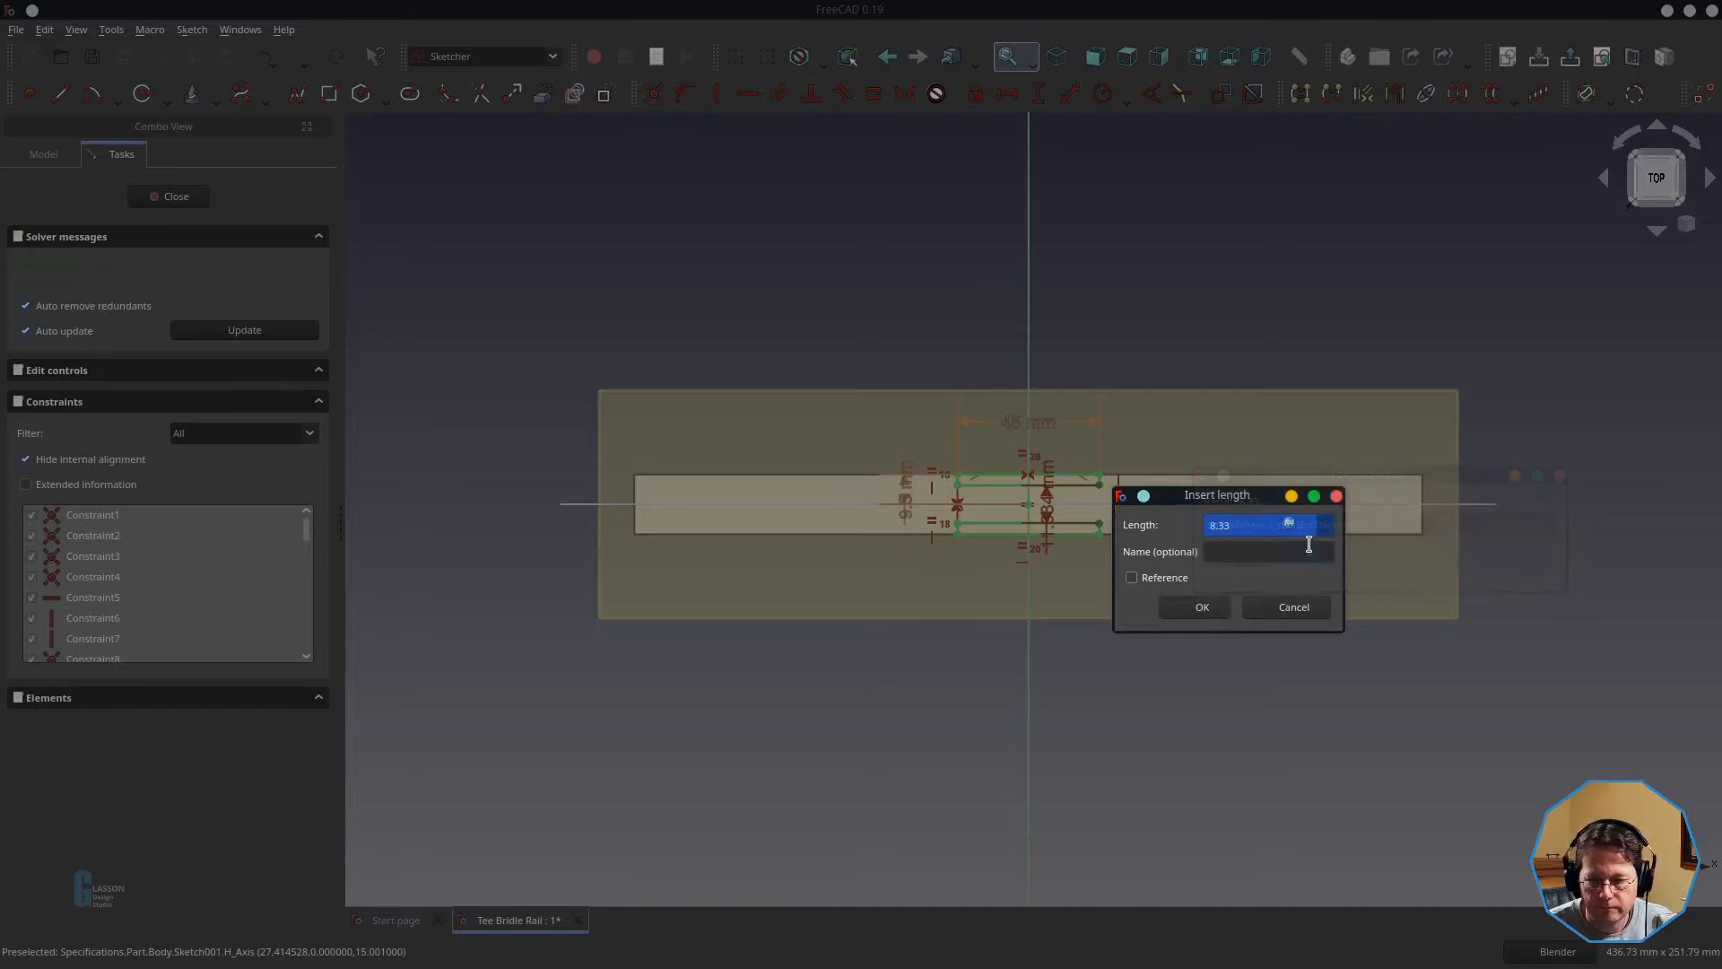
left_click(1202, 608)
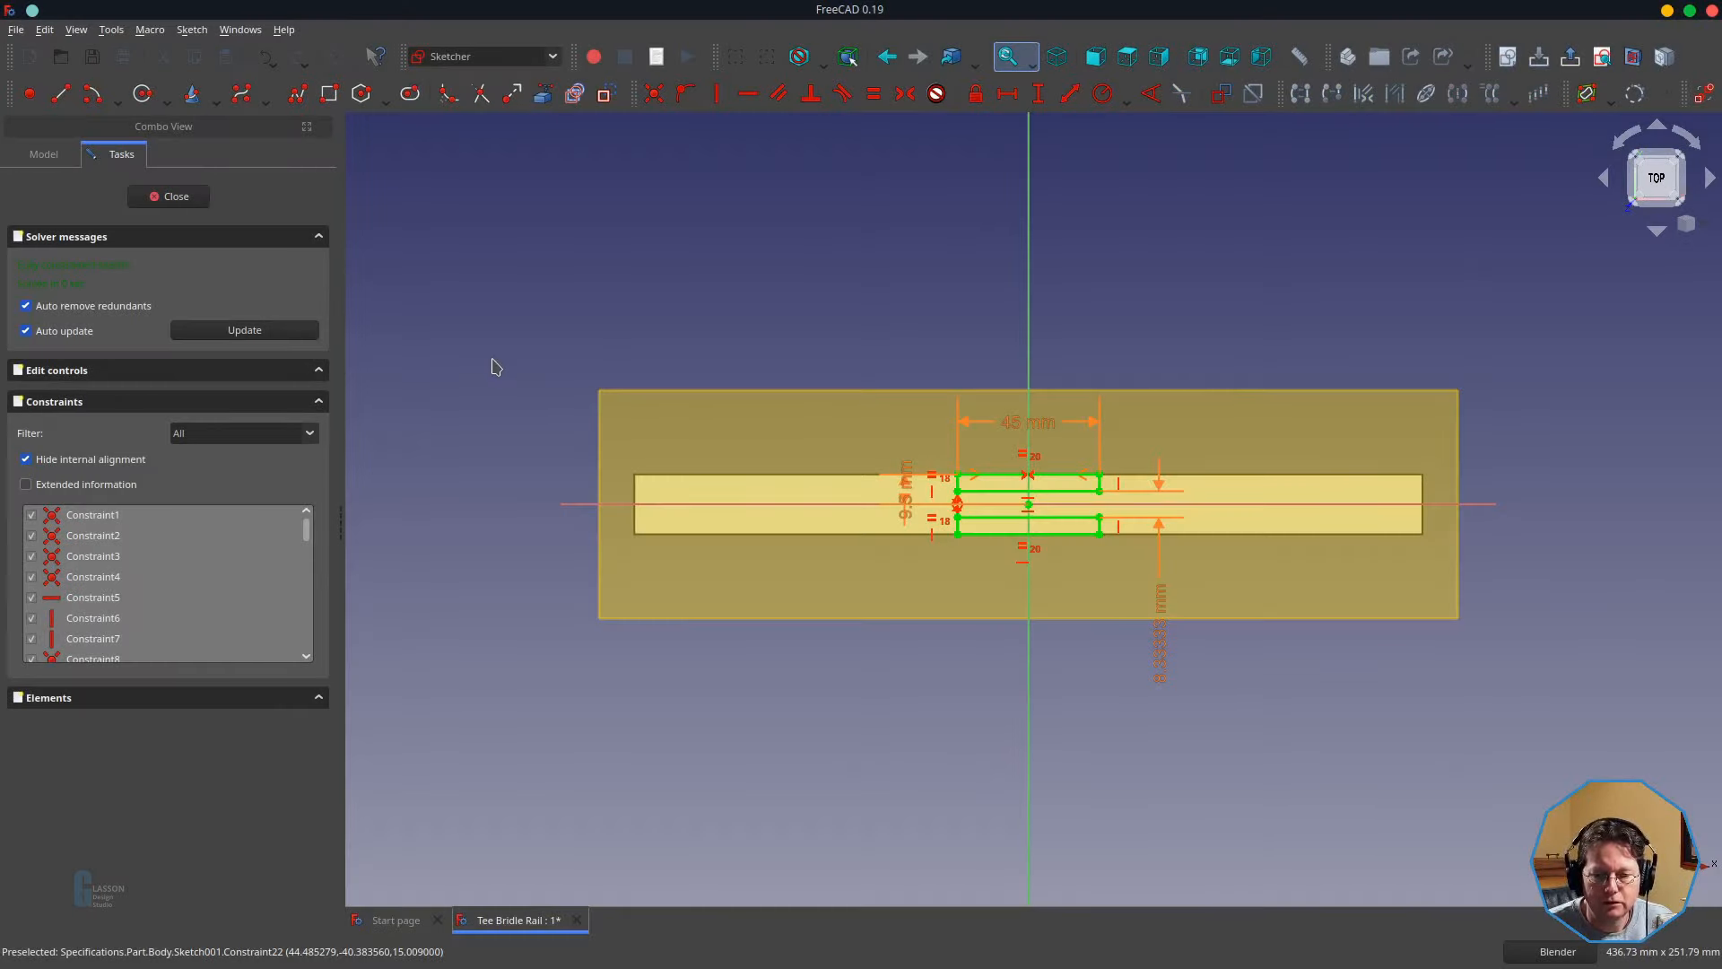
- Close the sketch and cut its two rectangles out of the rail as a Pocket of type Through all
left_click(180, 206)
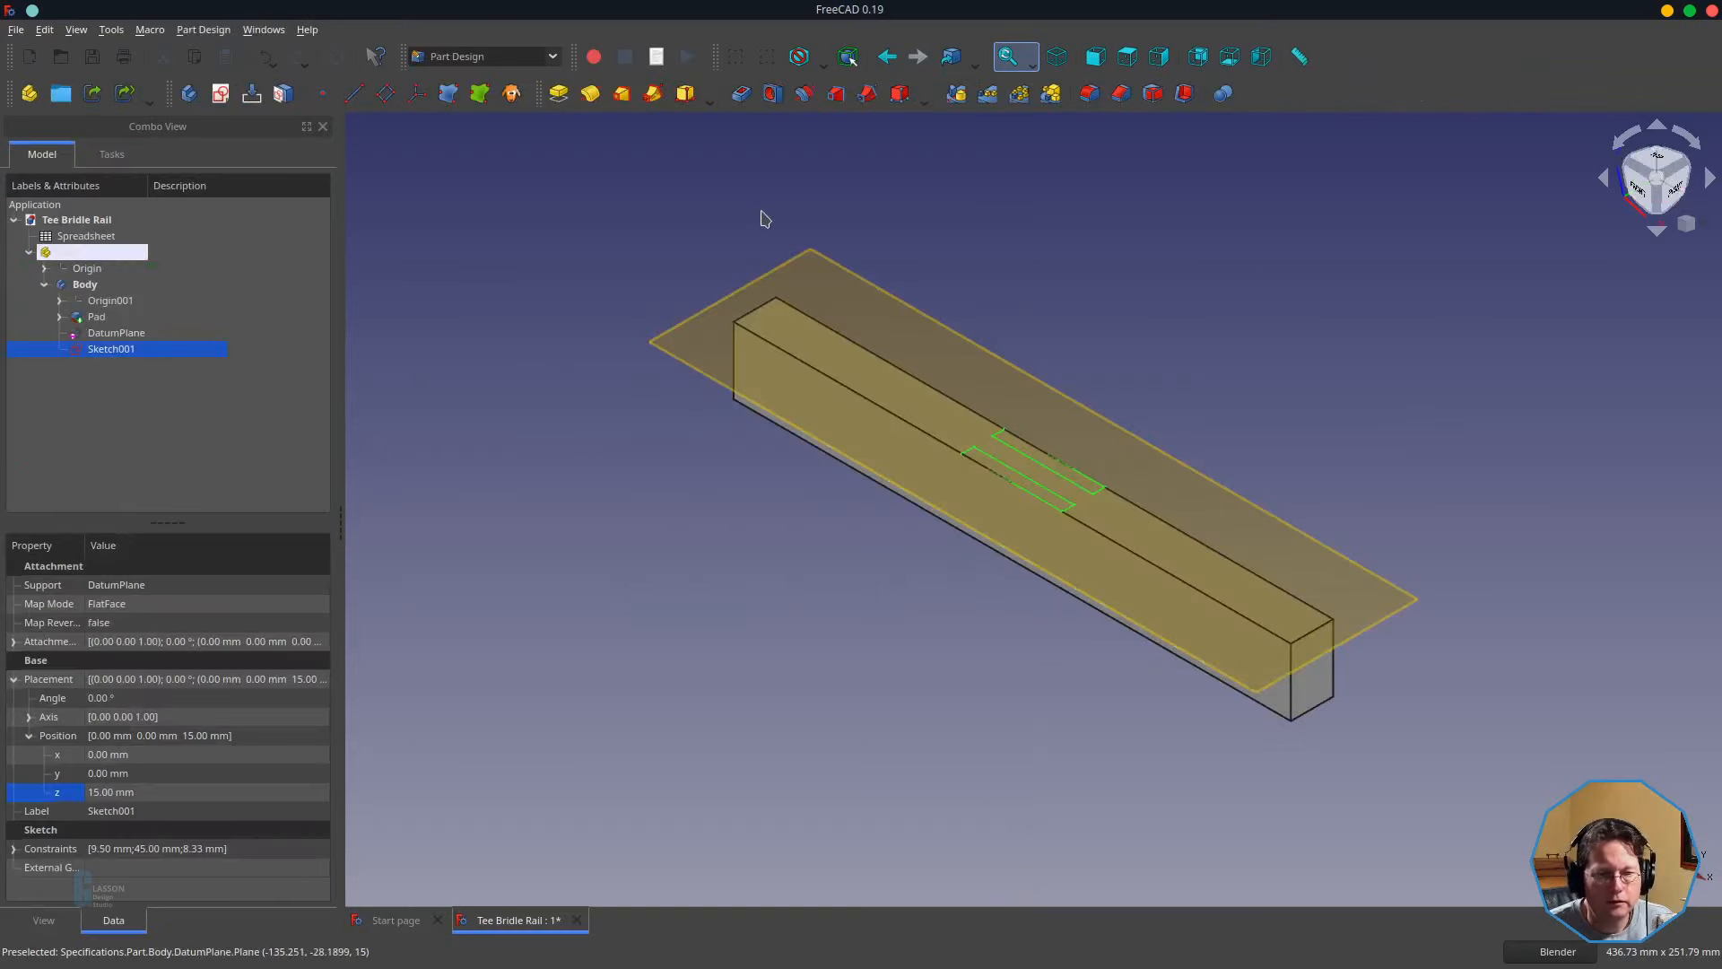
left_click(750, 110)
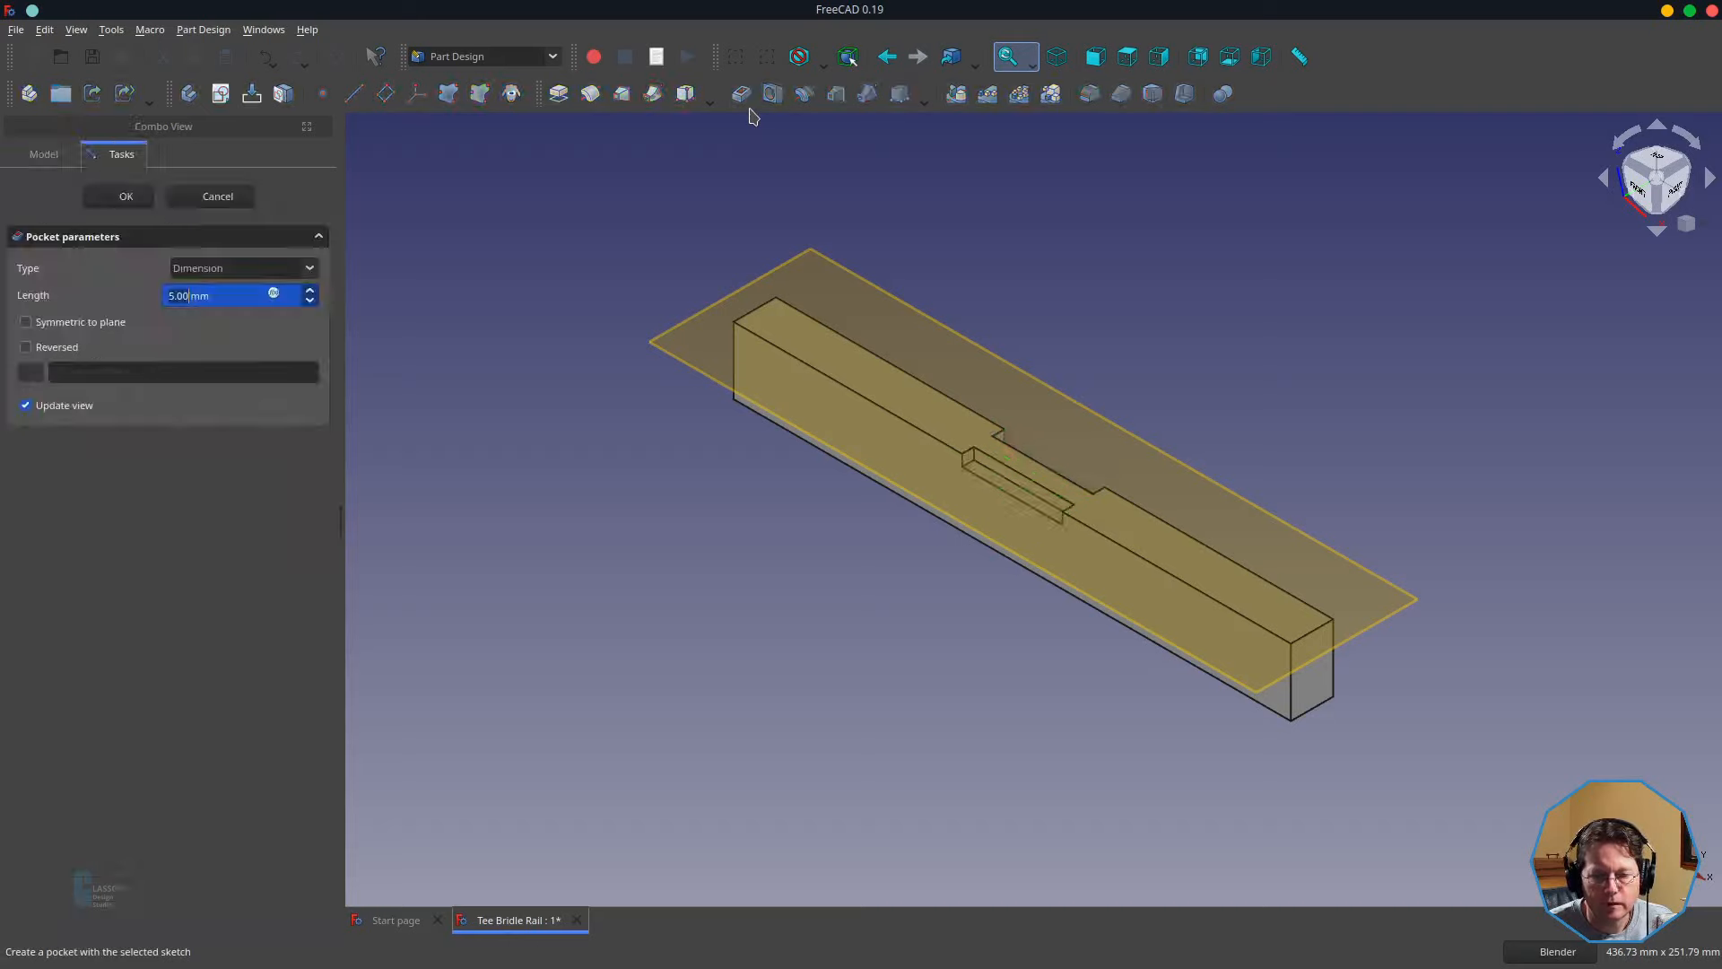
left_click(238, 269)
left_click(232, 292)
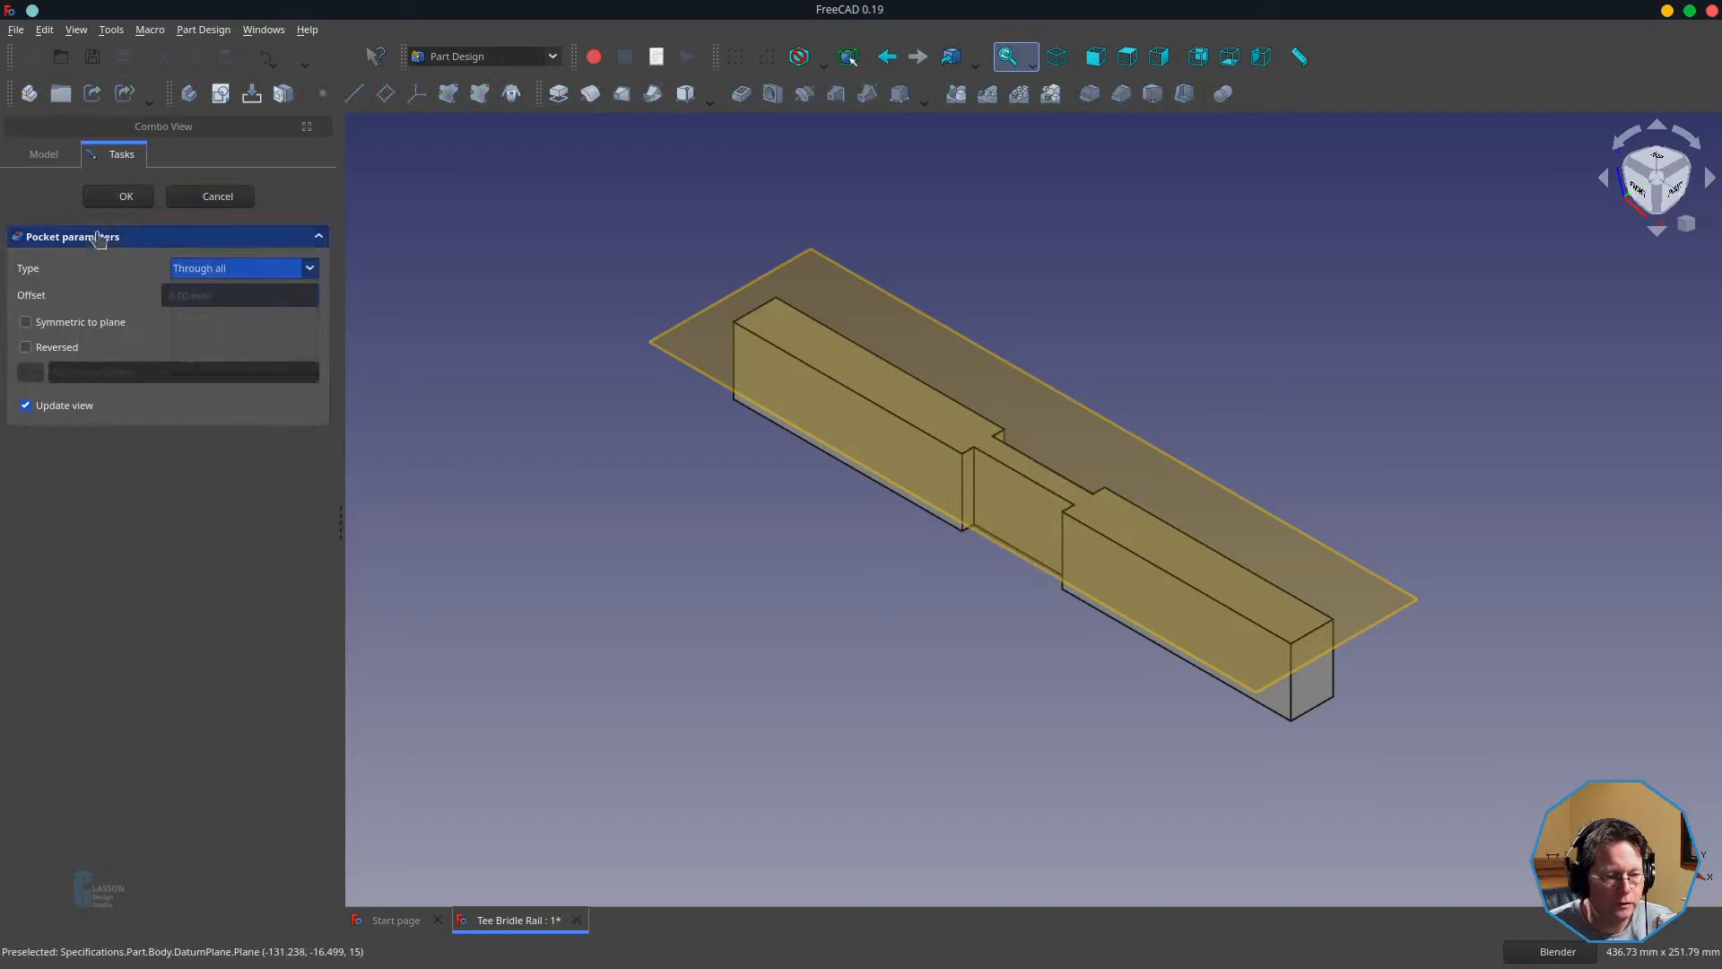
left_click(126, 195)
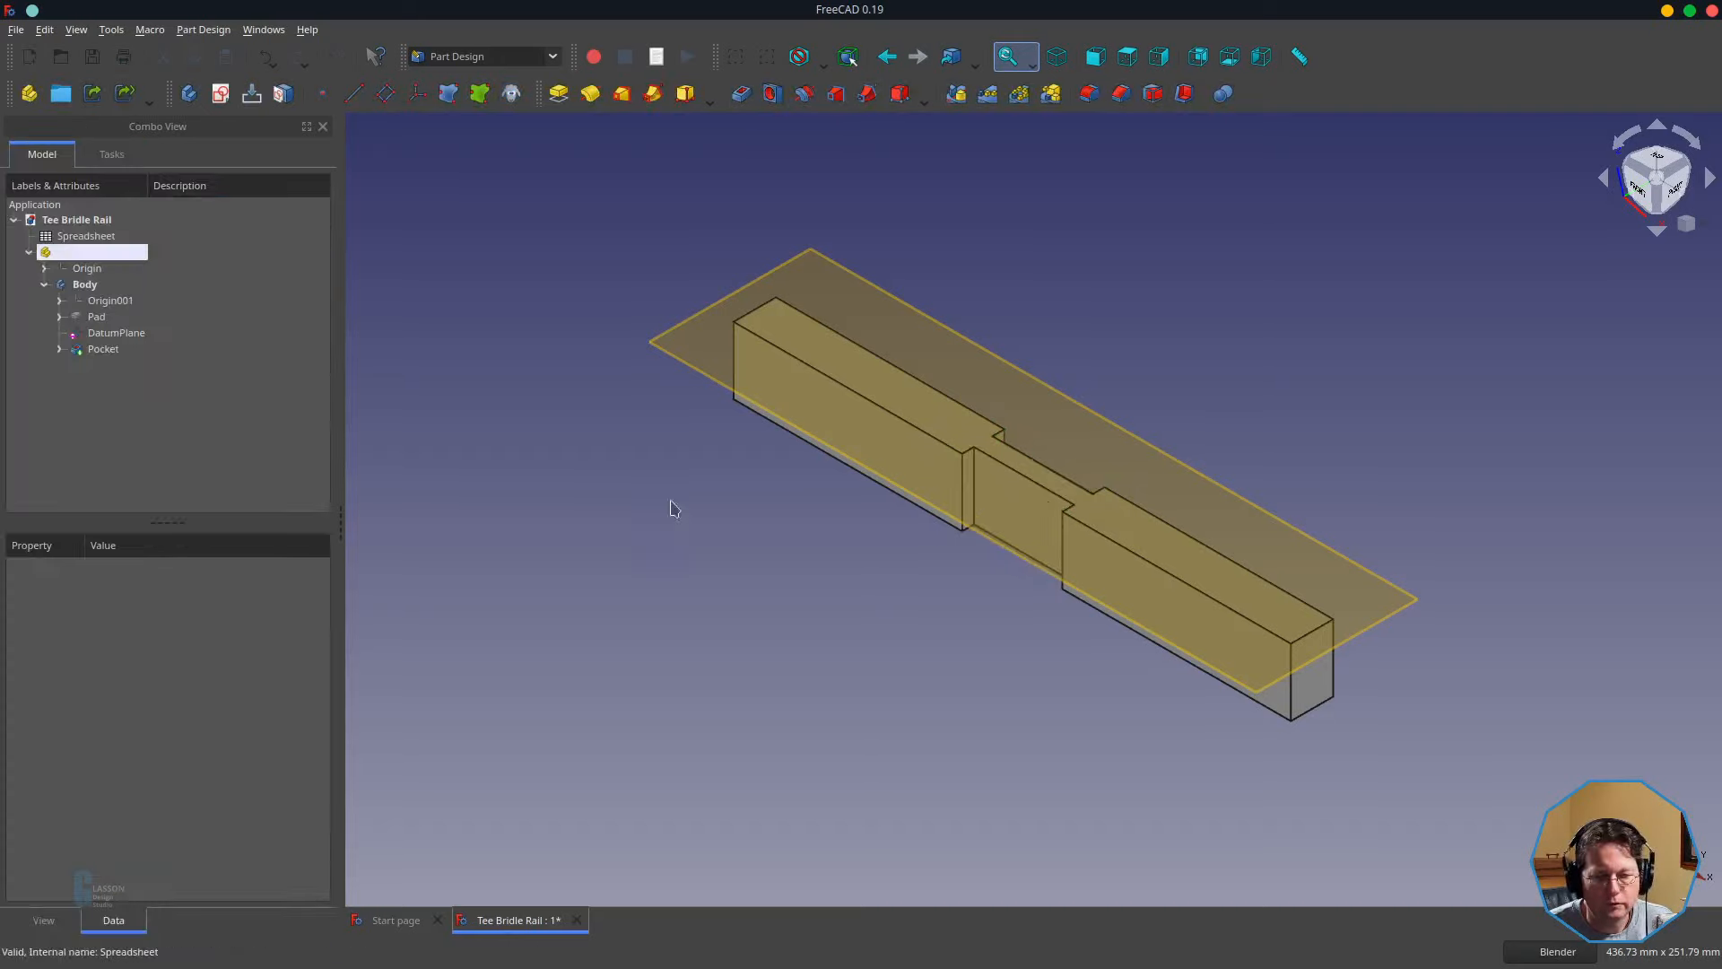
- Hide the datum plane and save the Tee Bridle Rail document
left_click(92, 337)
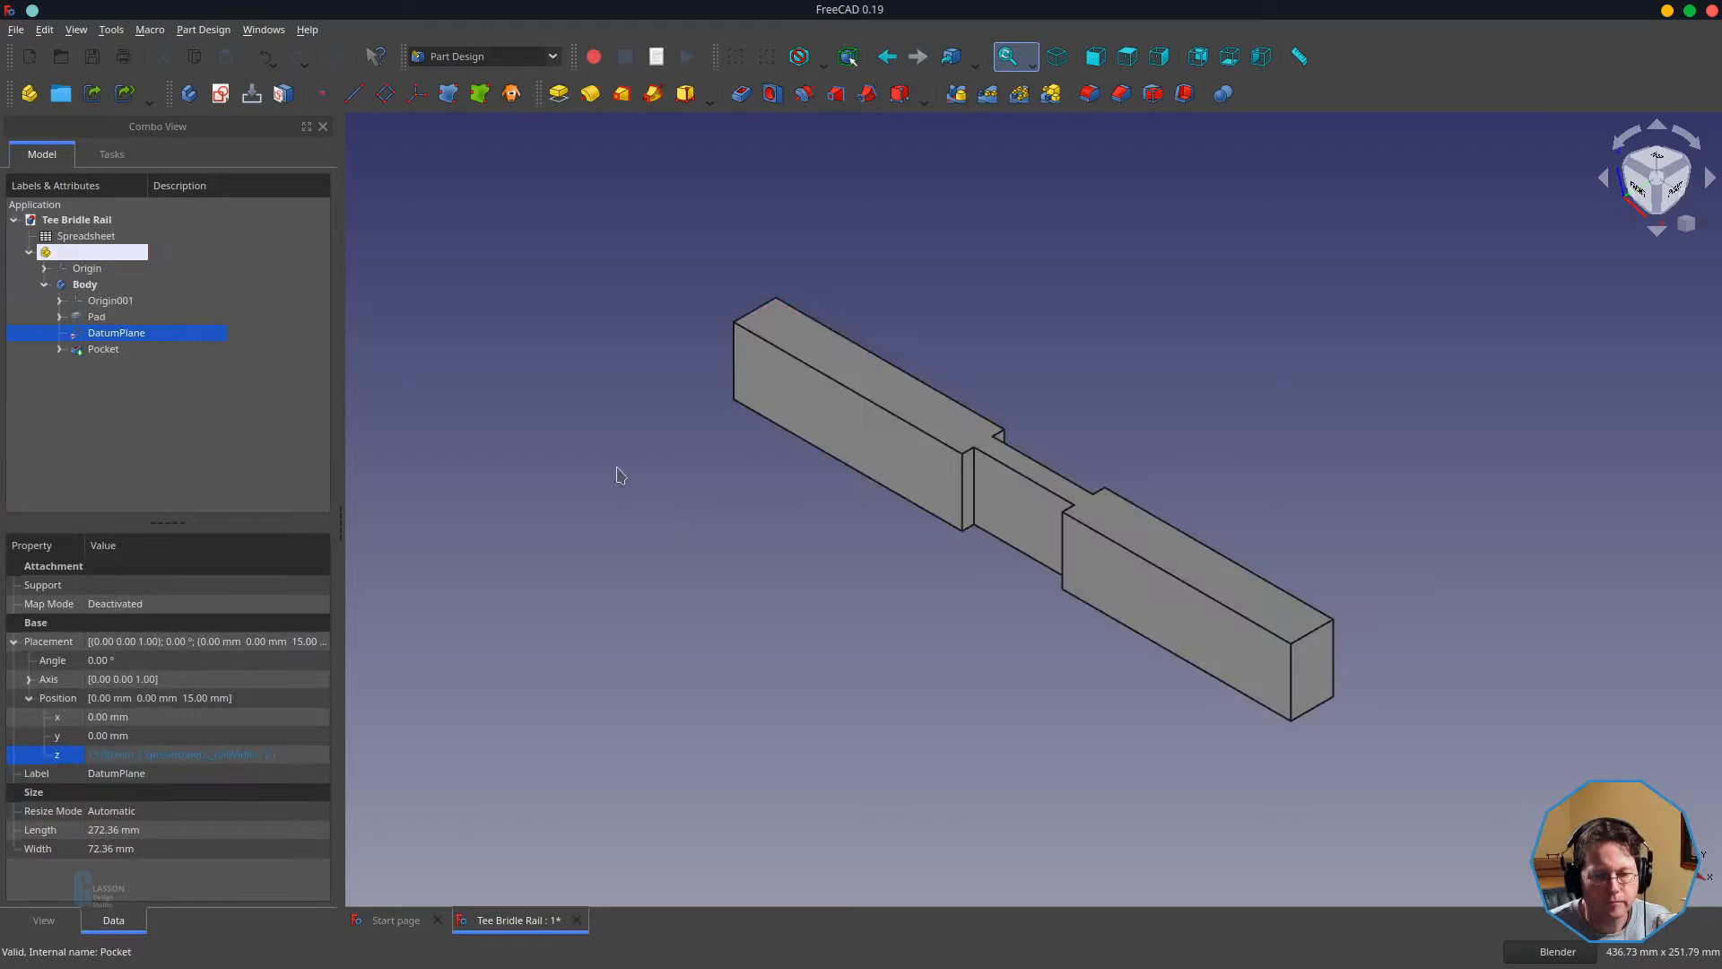
left_click(769, 571)
key("ctrl+s")
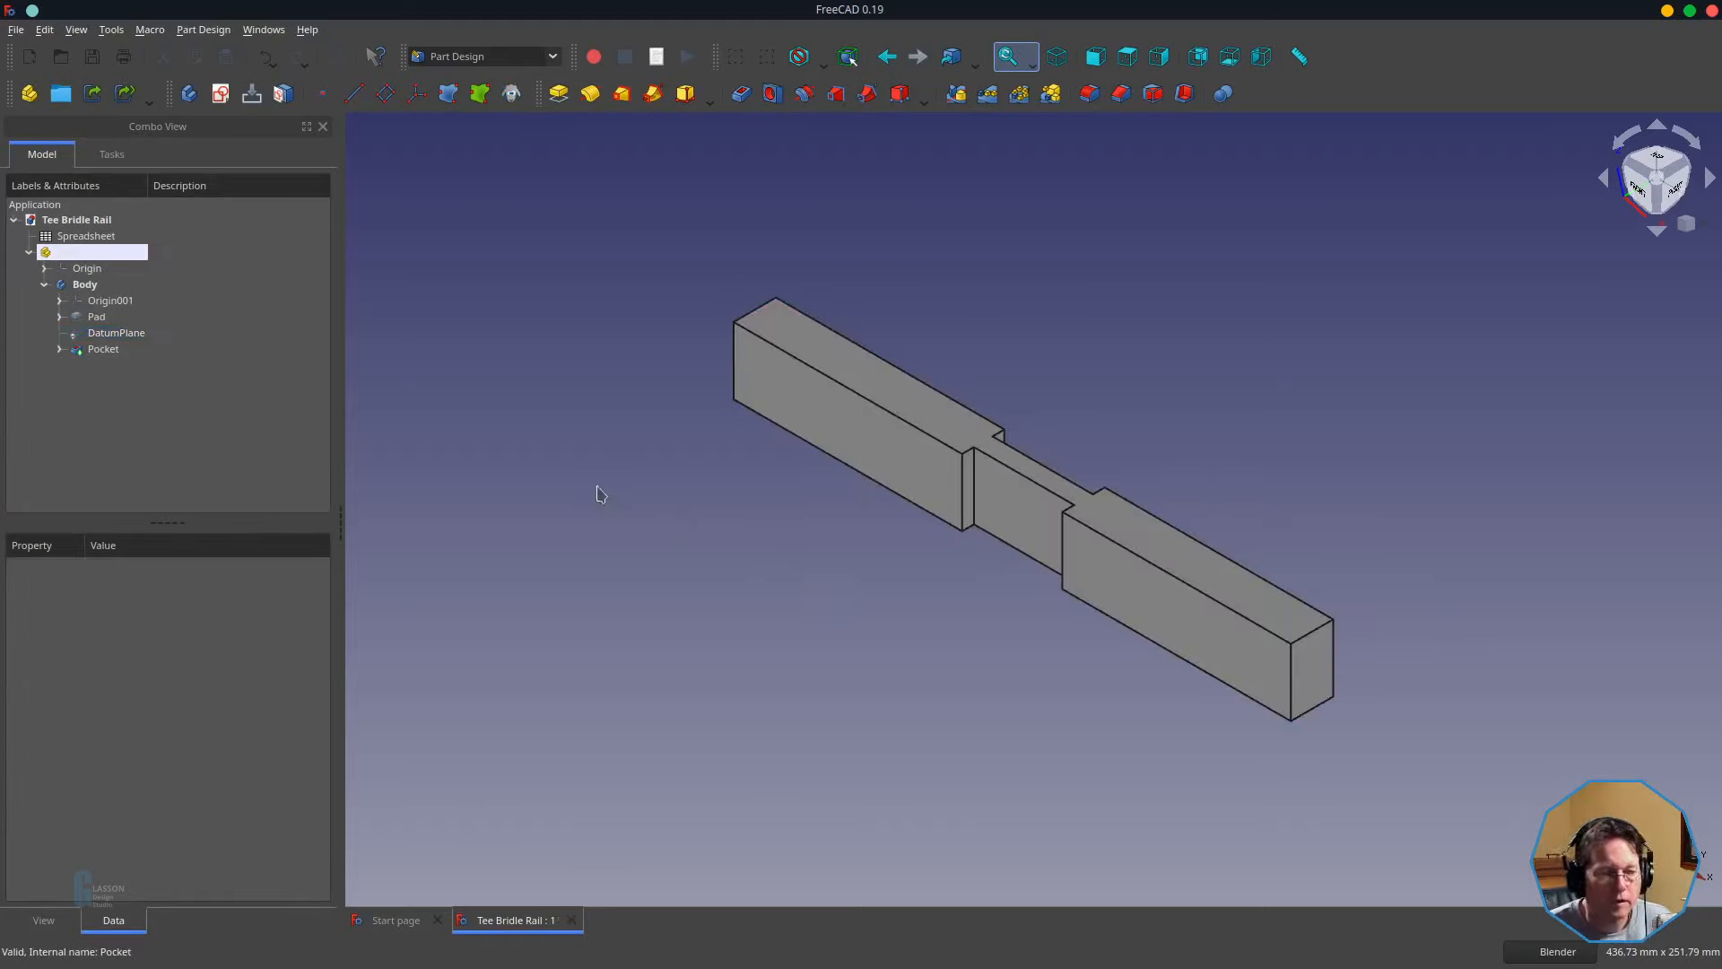
- Create a new document and save it as Tee Bridle Assembly beside the other part files
left_click(30, 56)
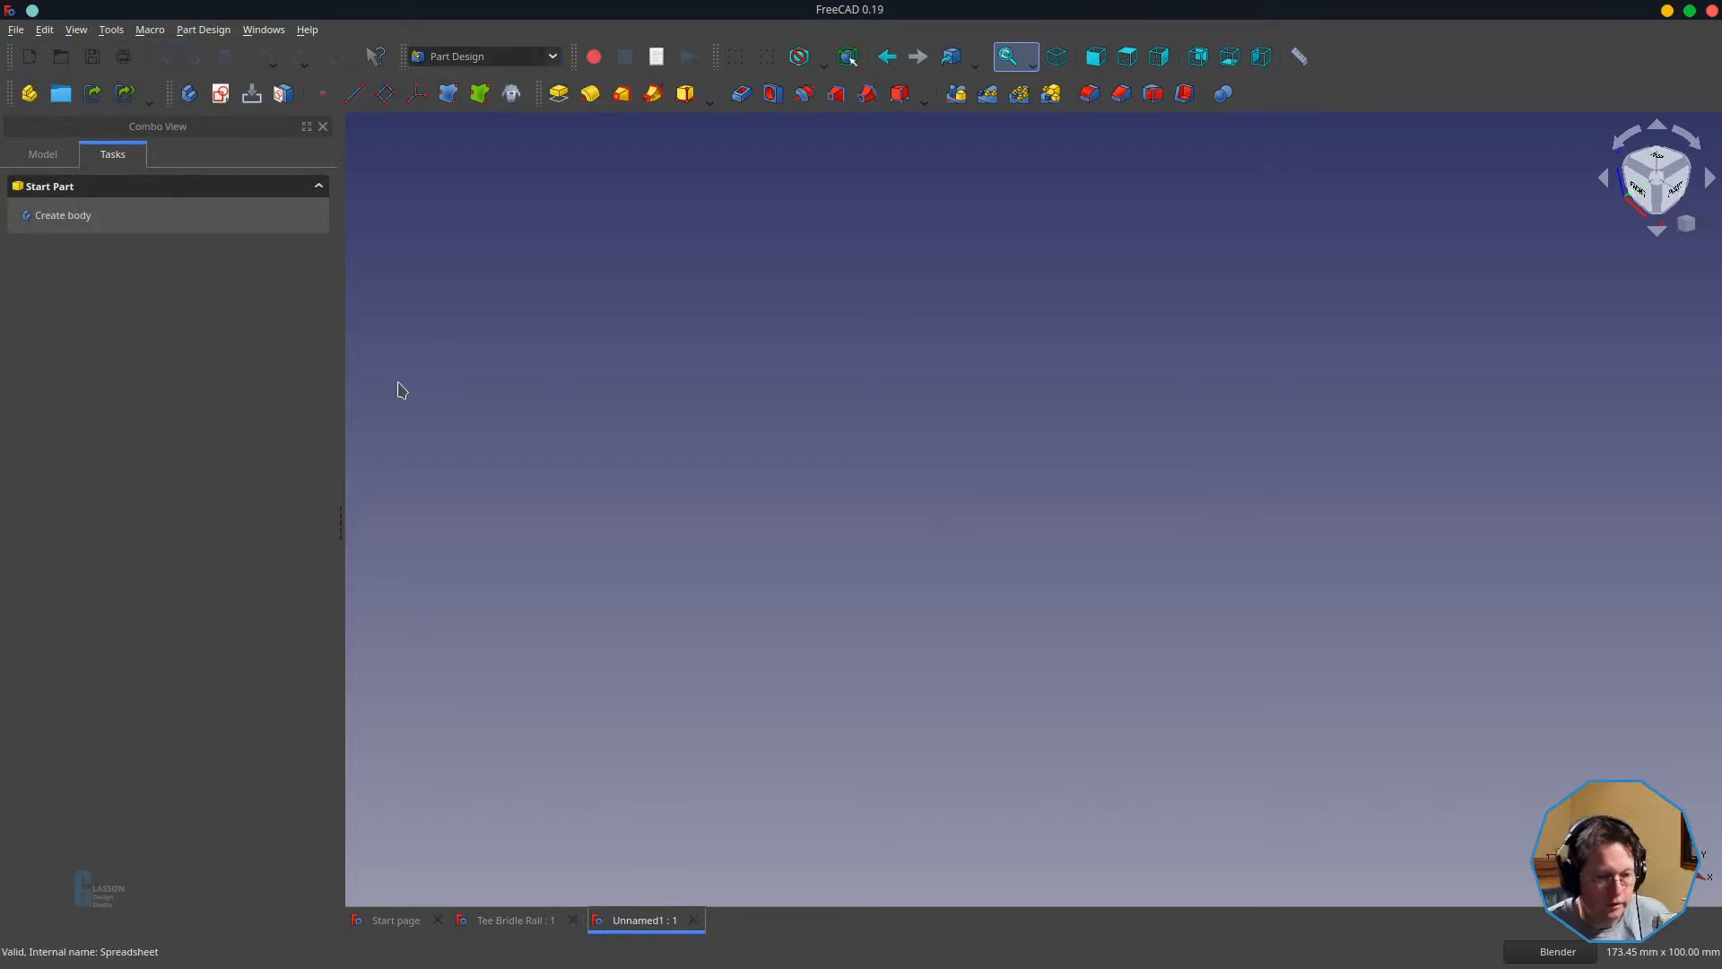
key("ctrl+s")
type("Titl")
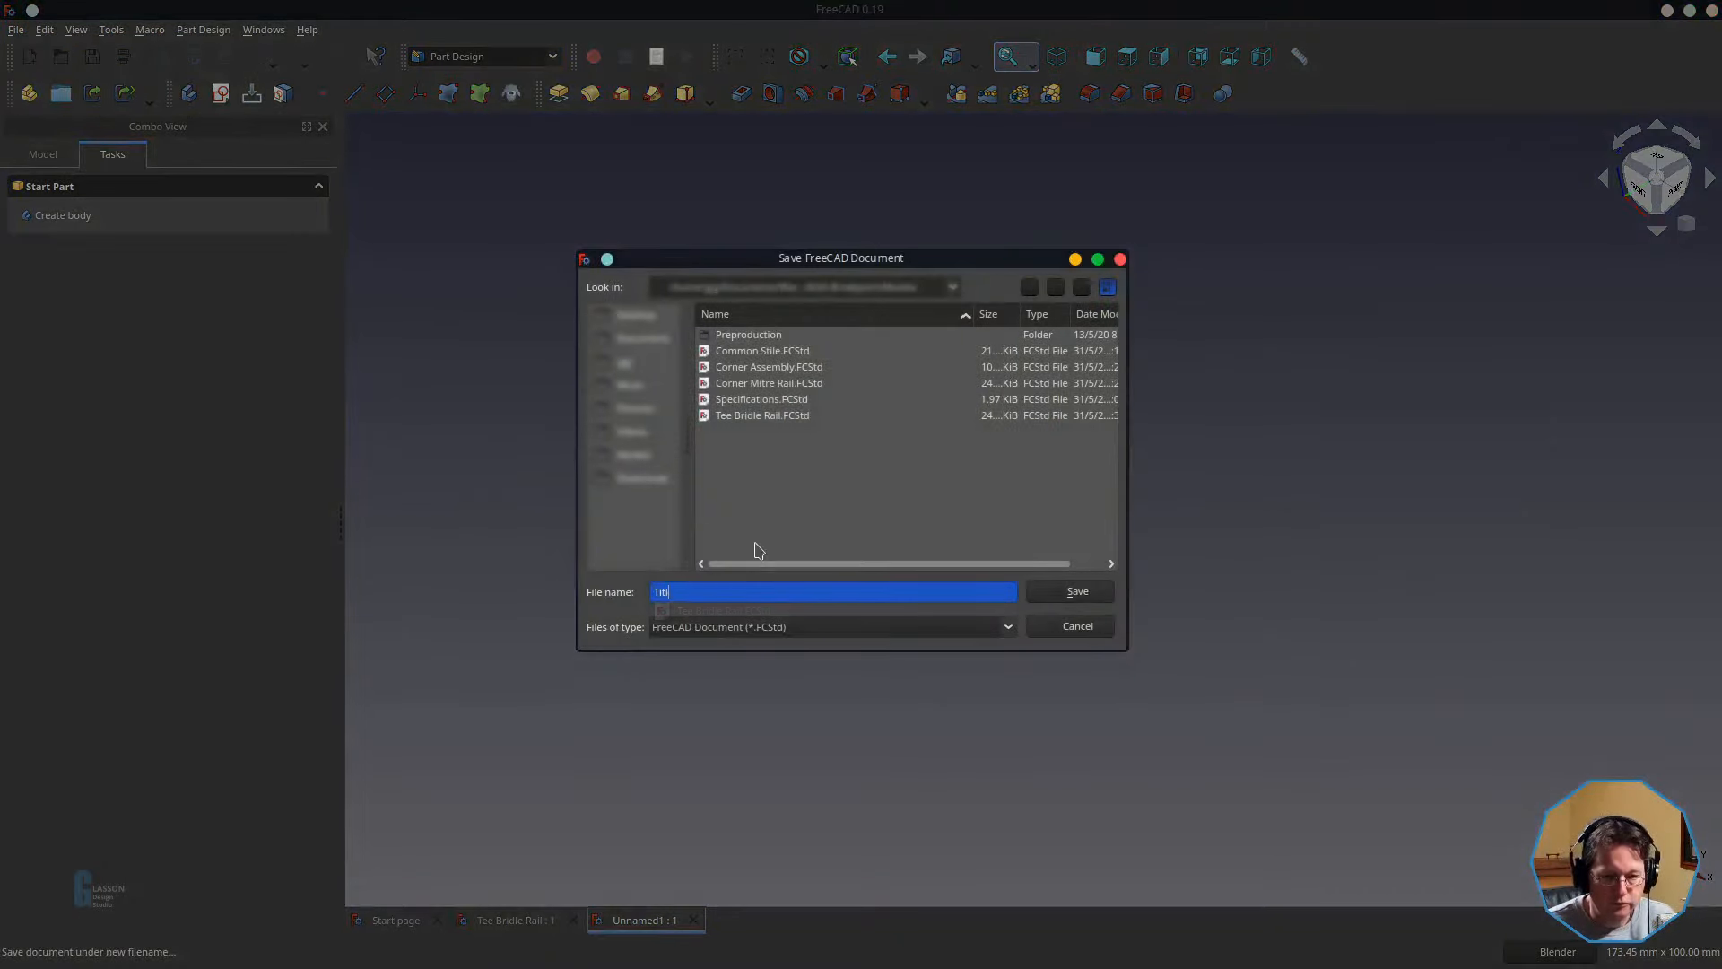
key("BackSpace")
key("BackSpace")
key("BackSpace")
type("ee")
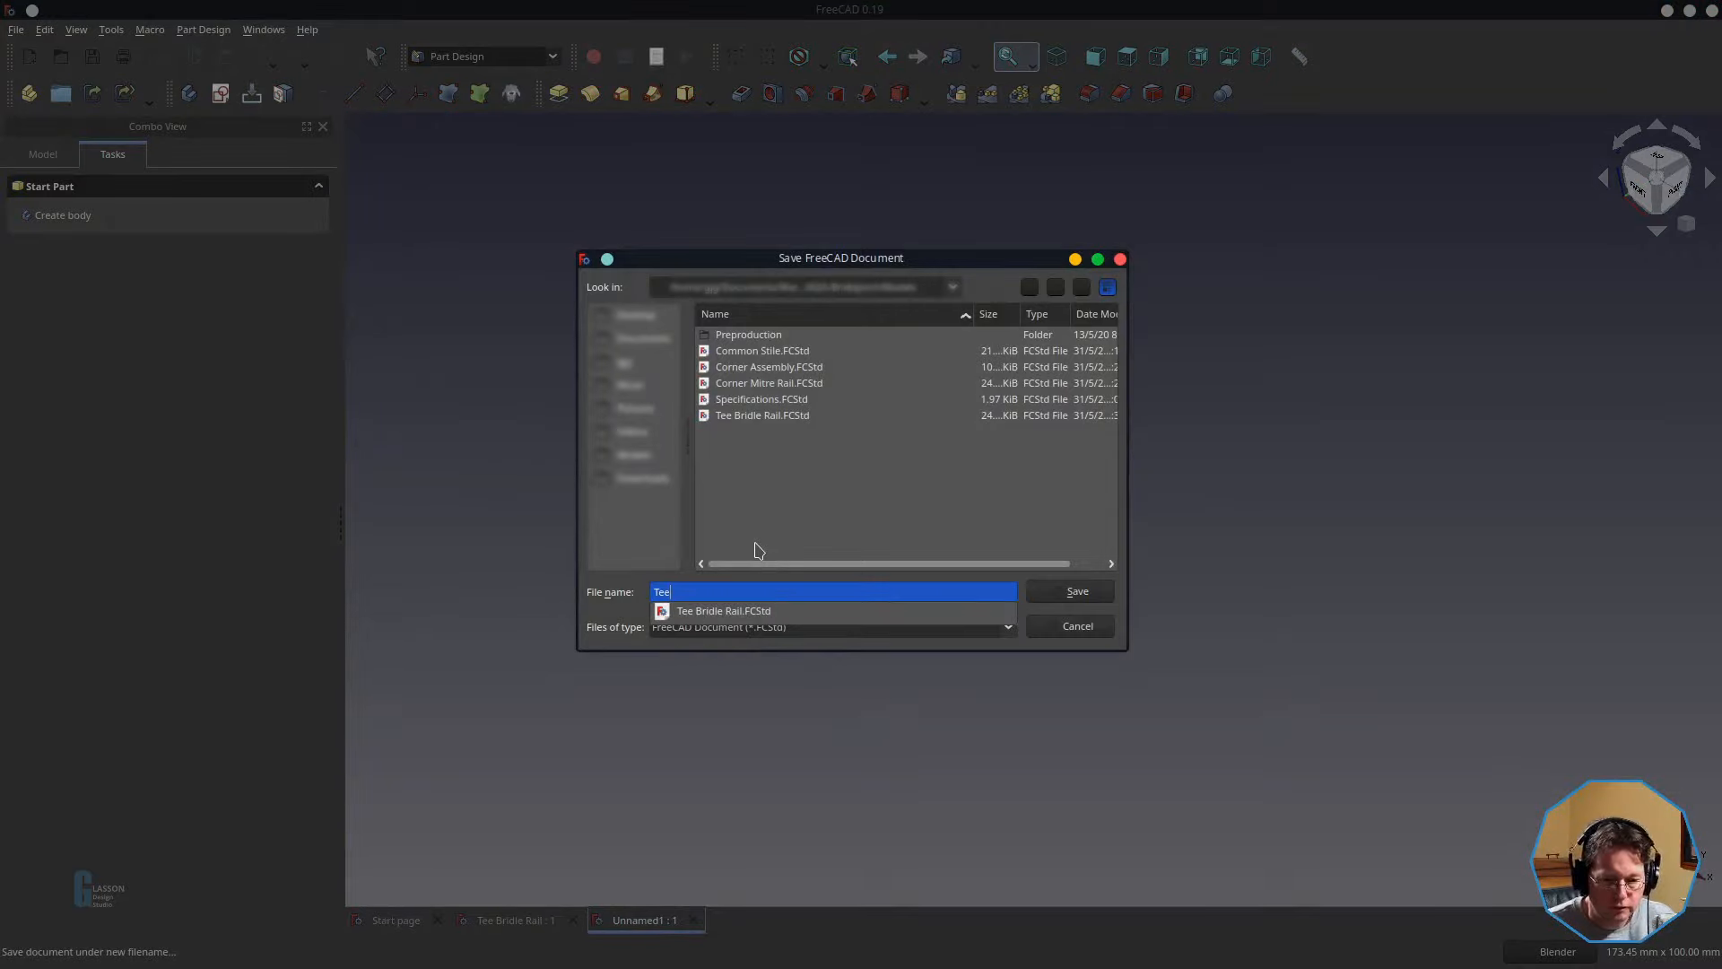
type(" Bridle Ad")
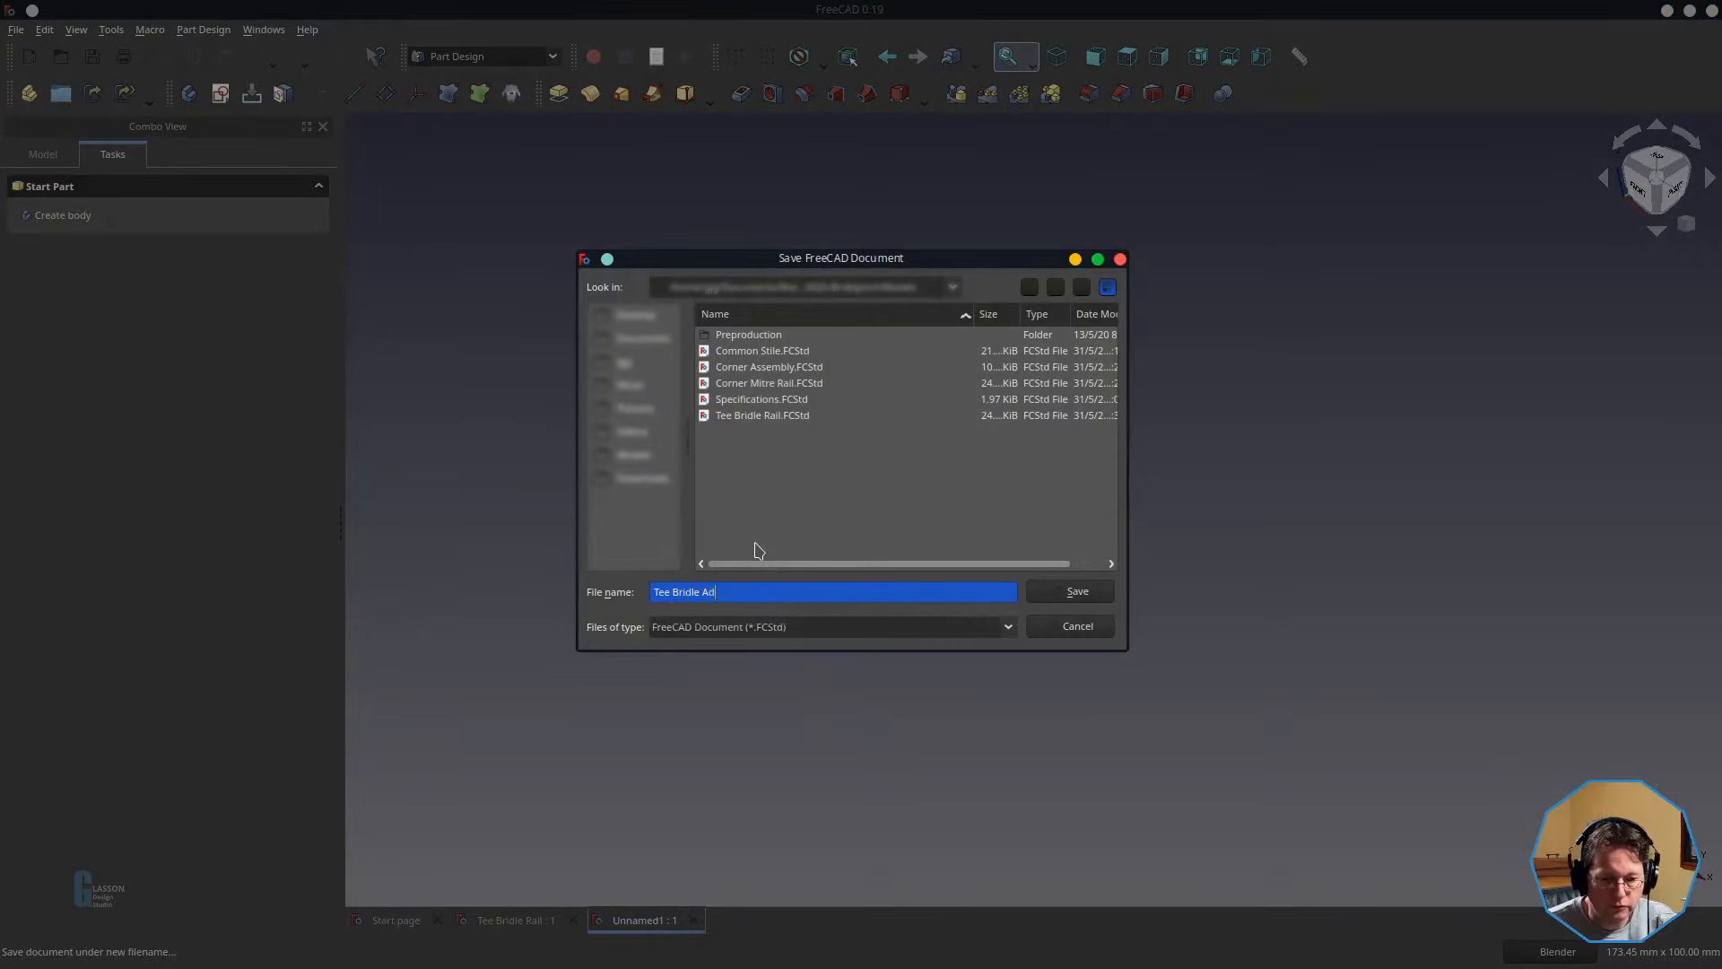
key("BackSpace")
type("ssembly")
key("Return")
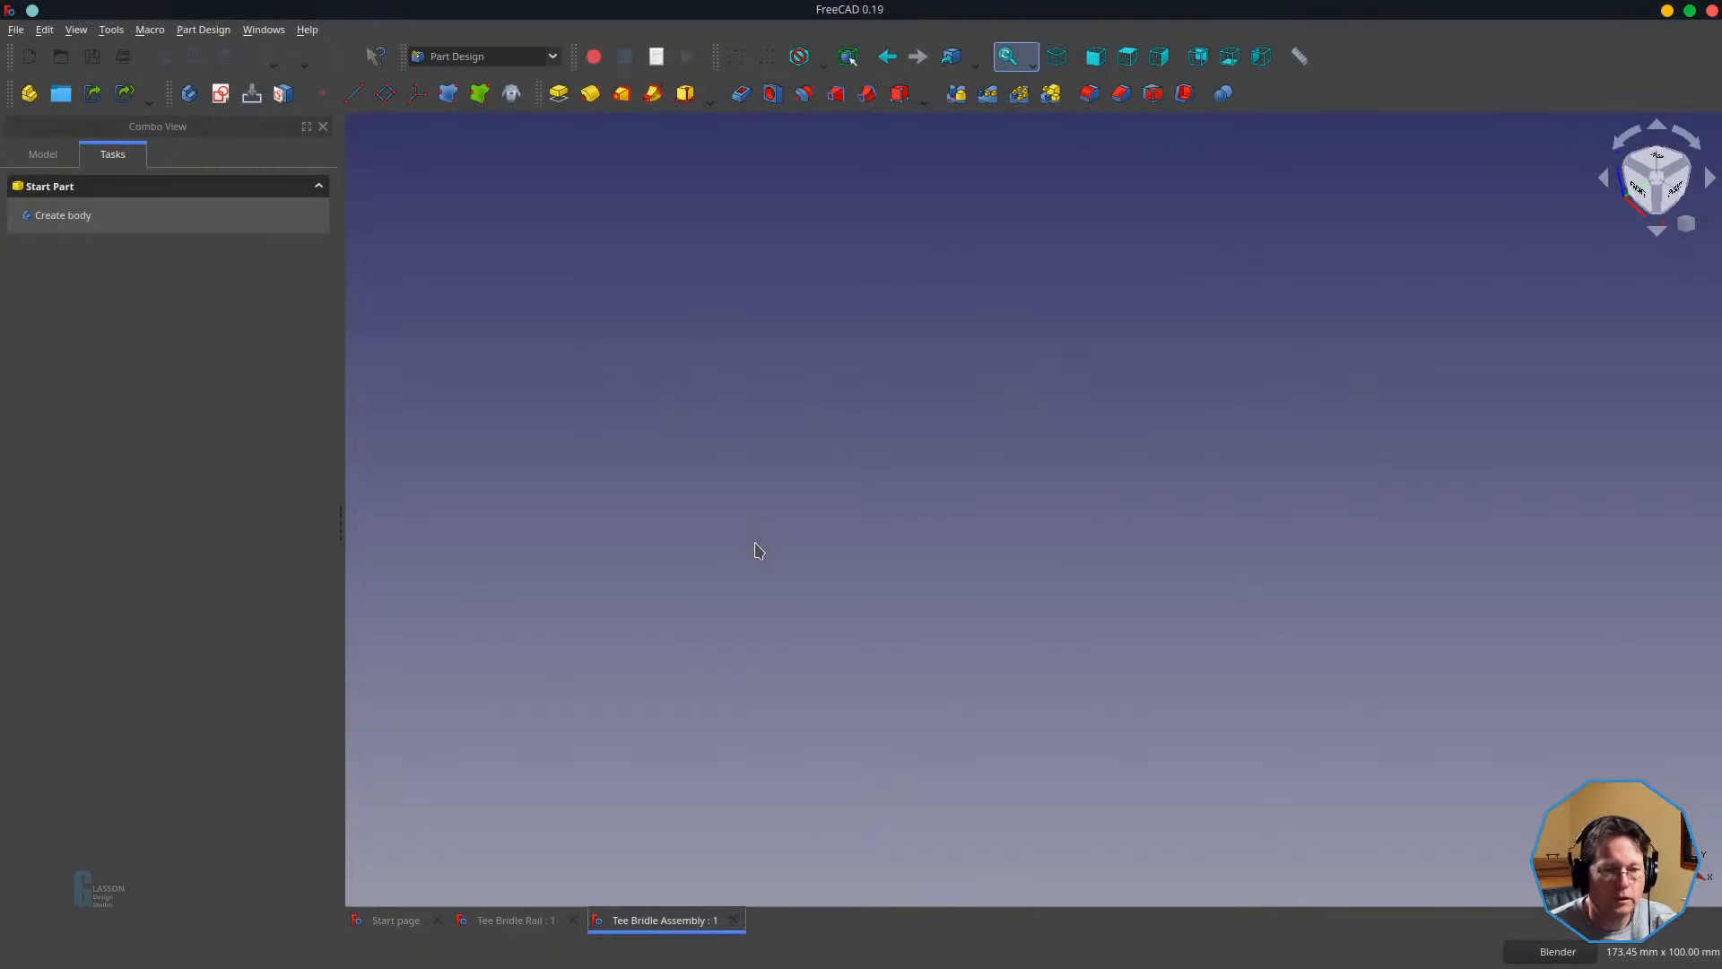
- Switch to the A2plus workbench and import the part from Tee Bridle Rail.FCStd into the assembly
left_click(502, 56)
left_click(497, 18)
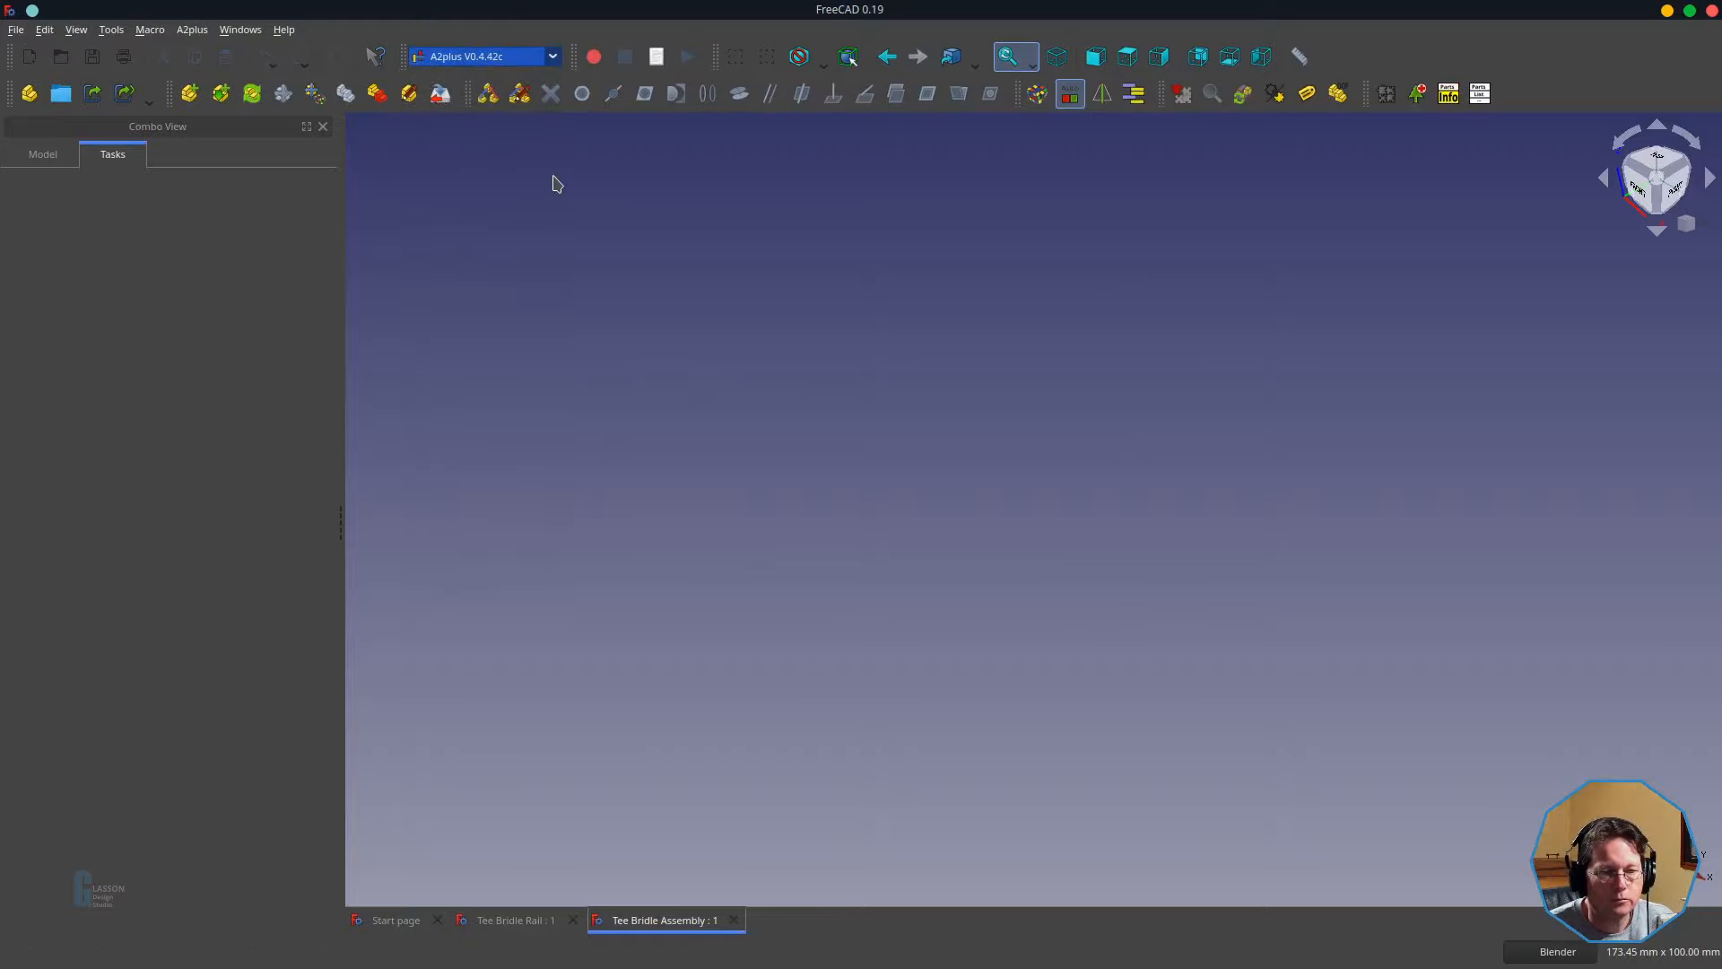
left_click(219, 100)
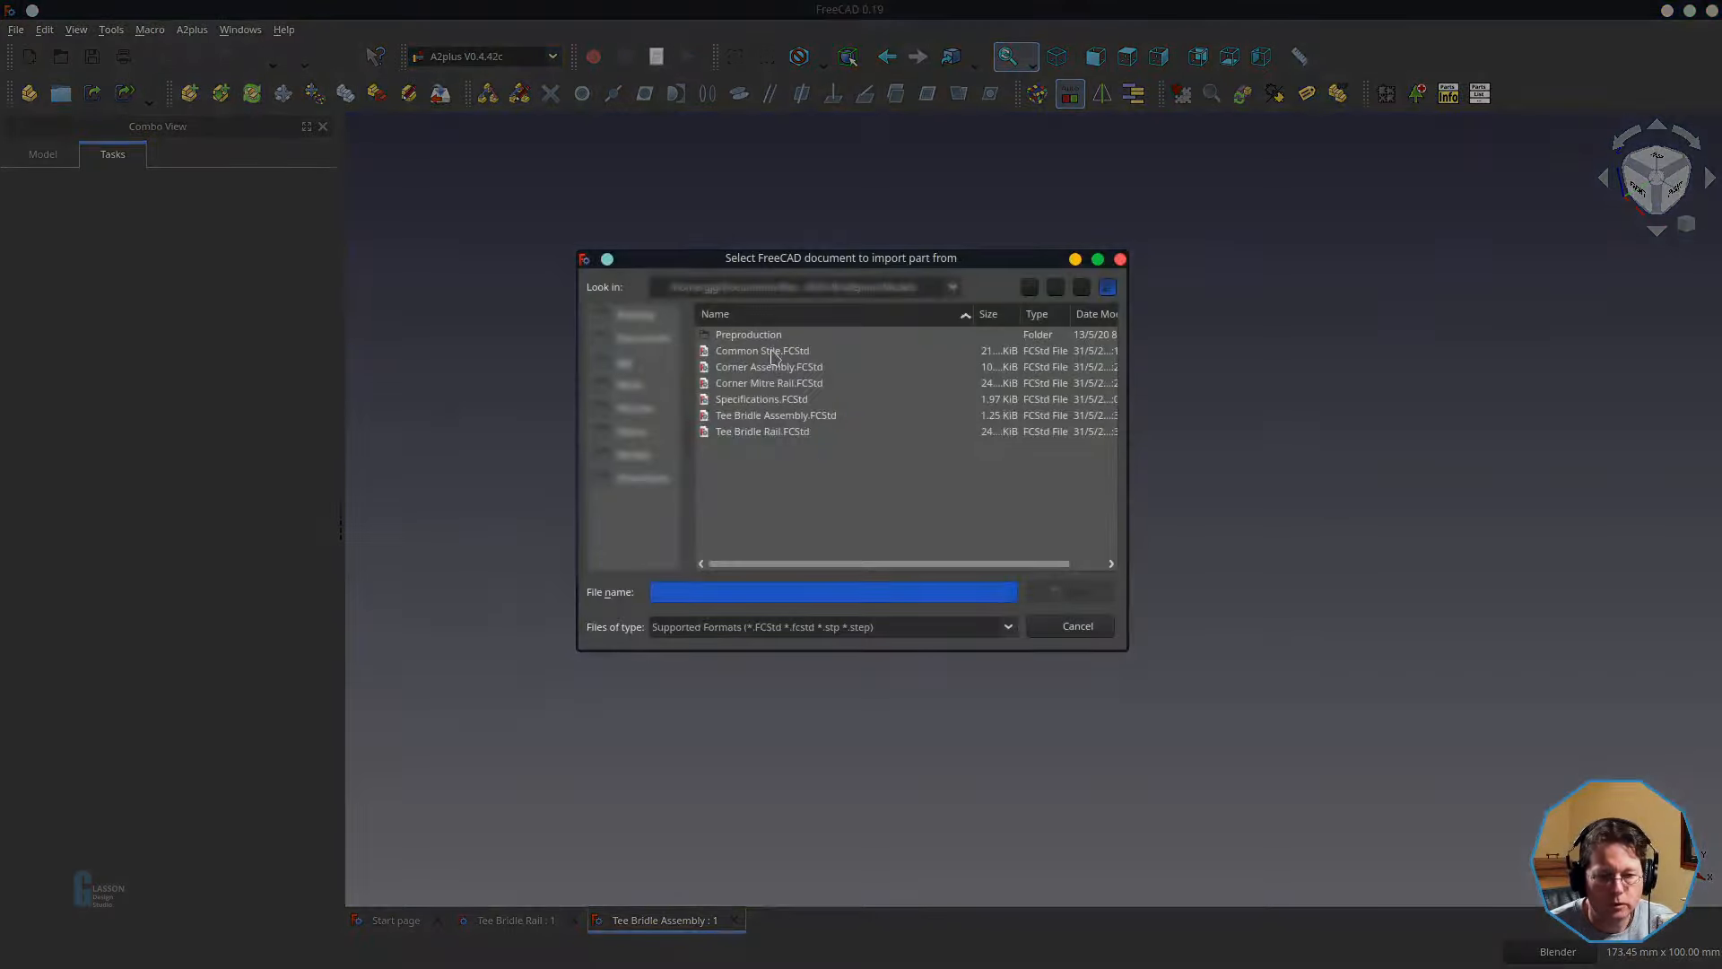
left_click(770, 432)
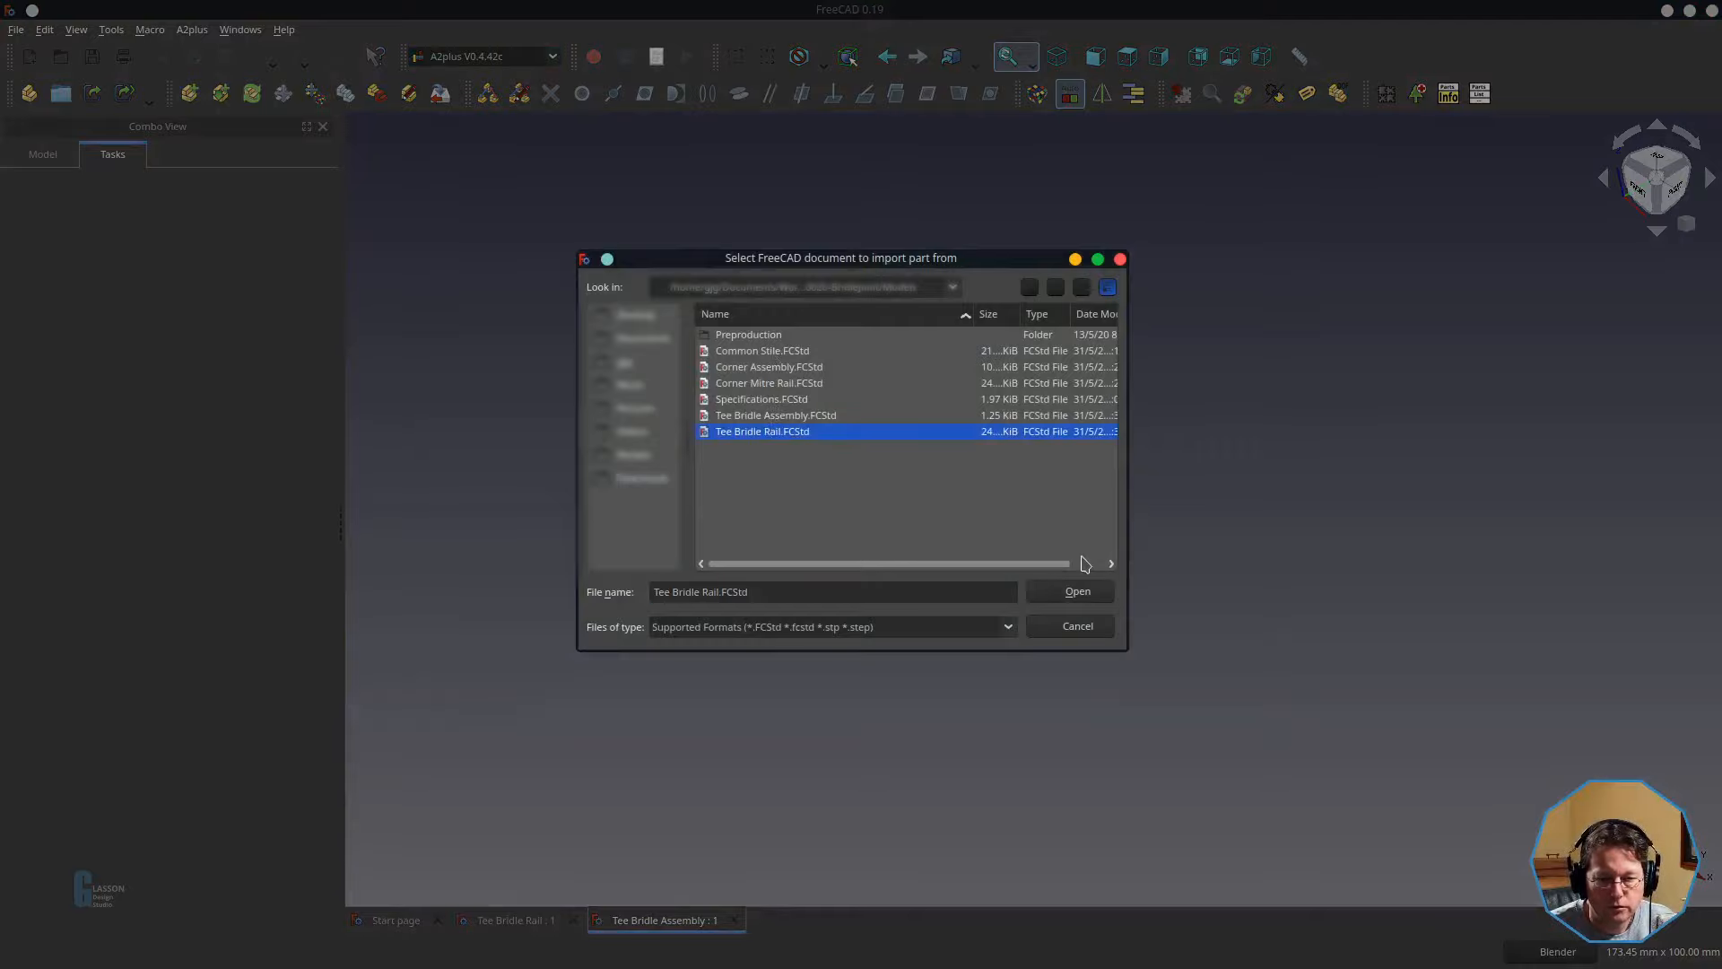
left_click(1077, 591)
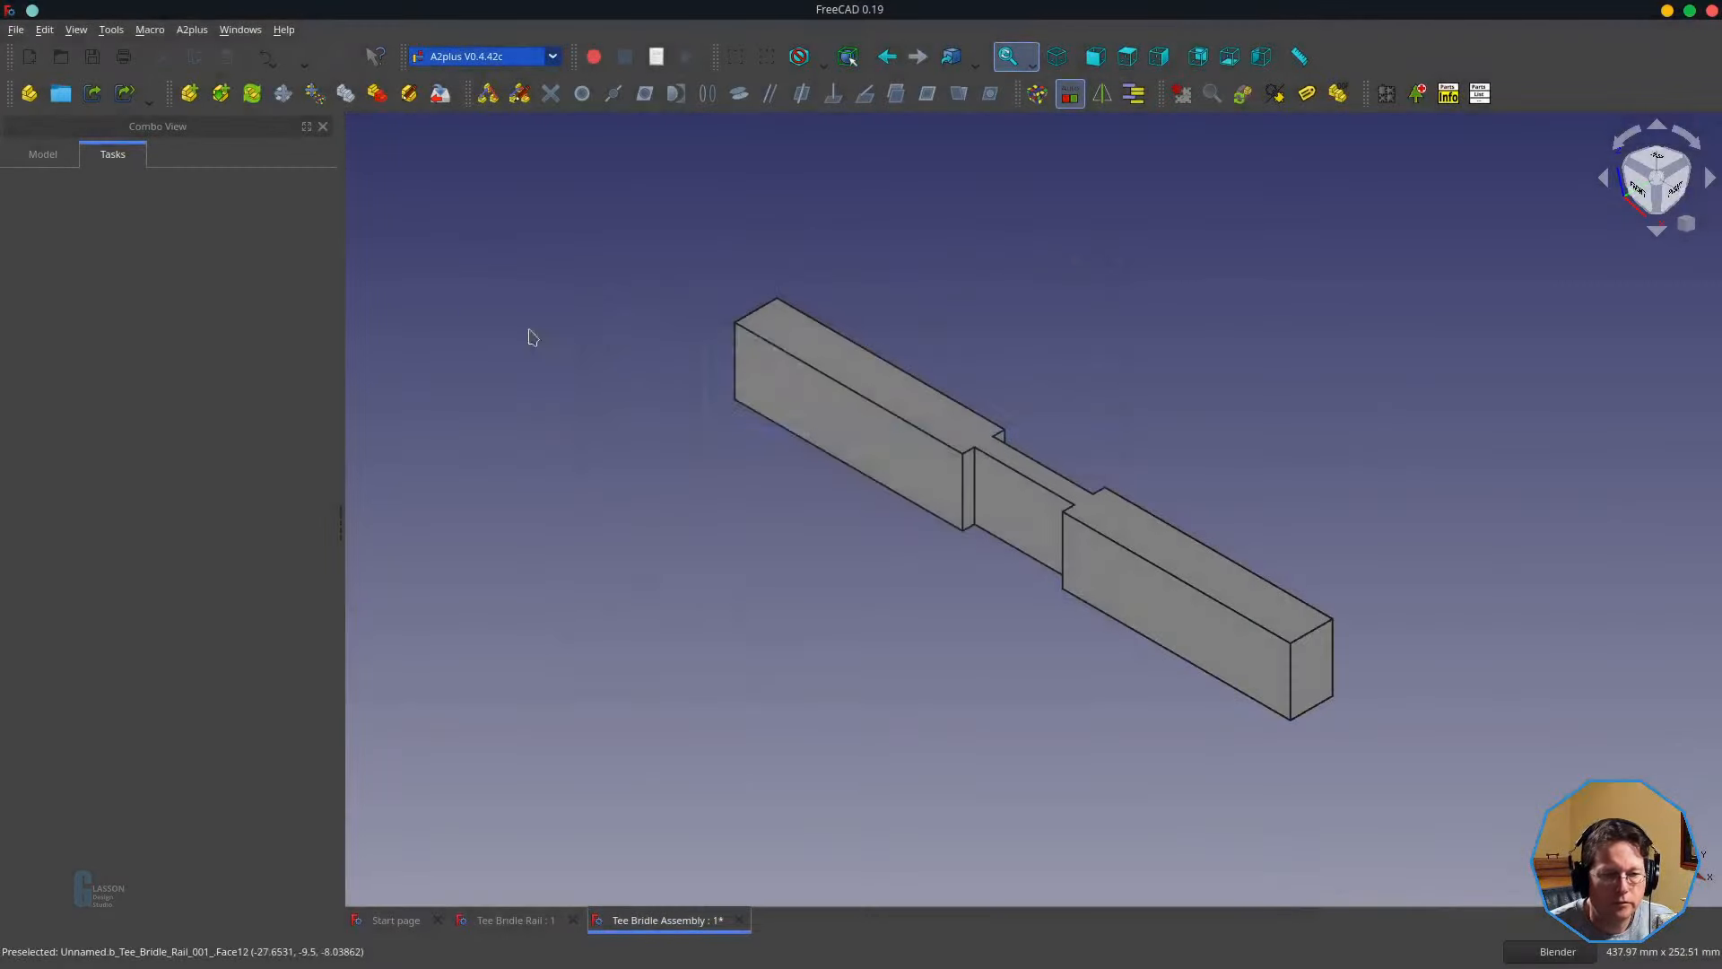
- Import the part from Common Stile.FCStd and place it beside the rail's left end
left_click(192, 97)
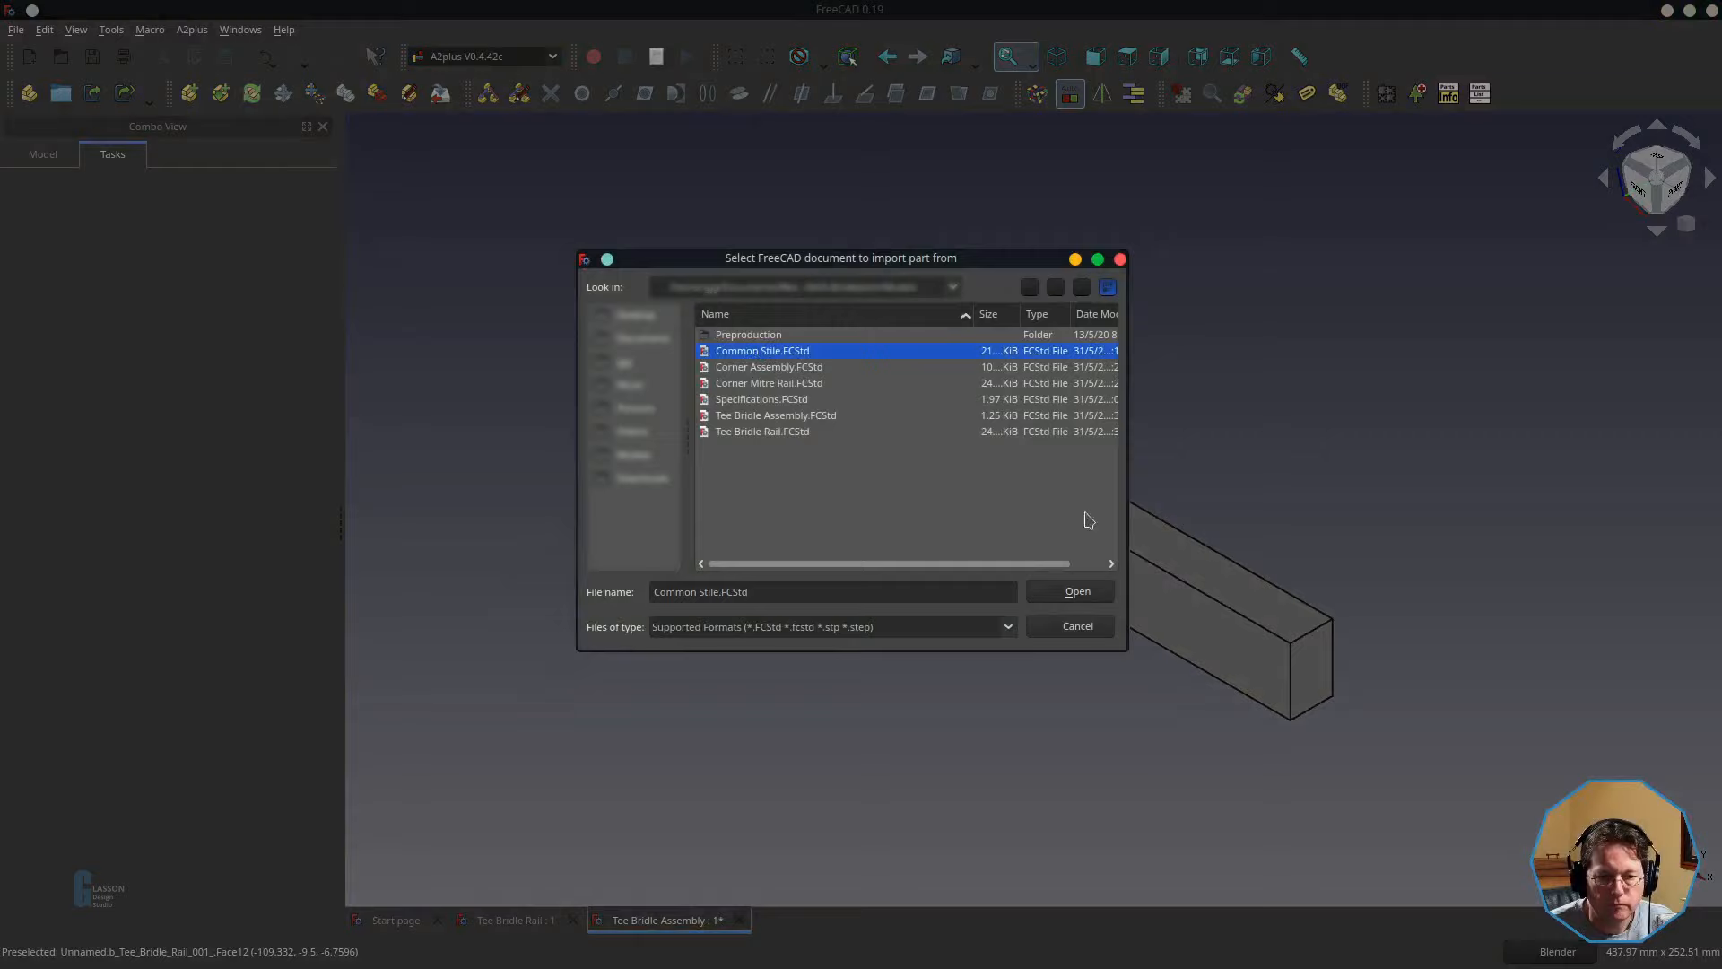
left_click(1077, 593)
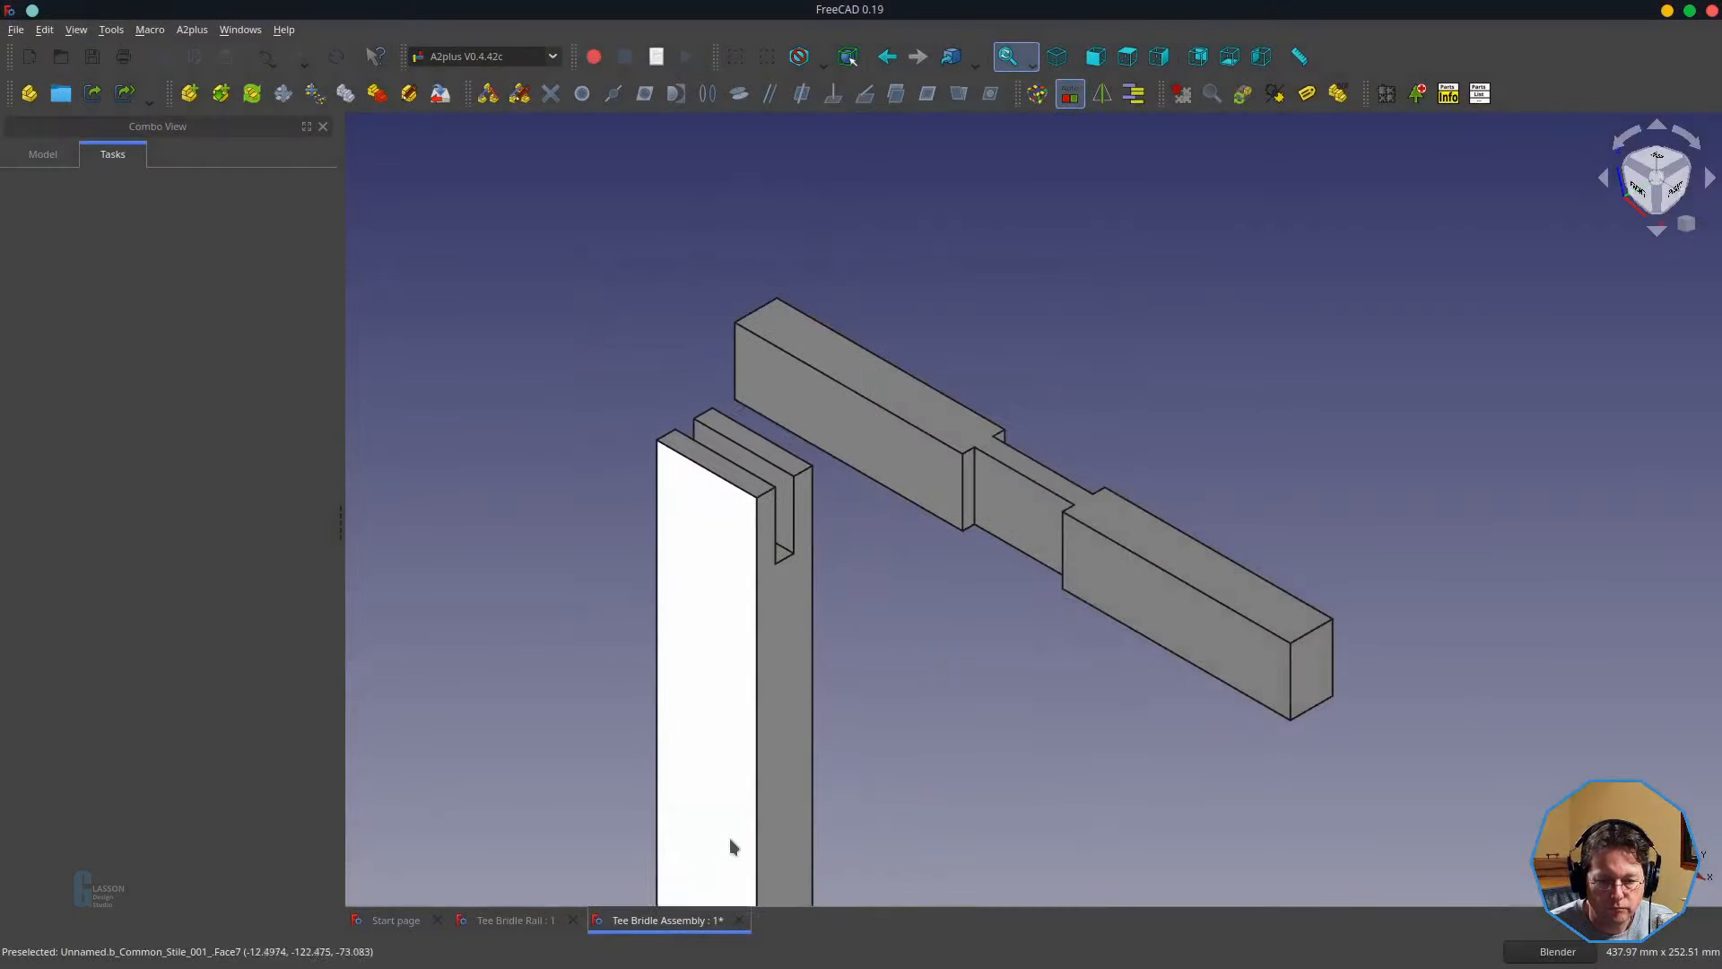
scroll(709, 849, "down", 3)
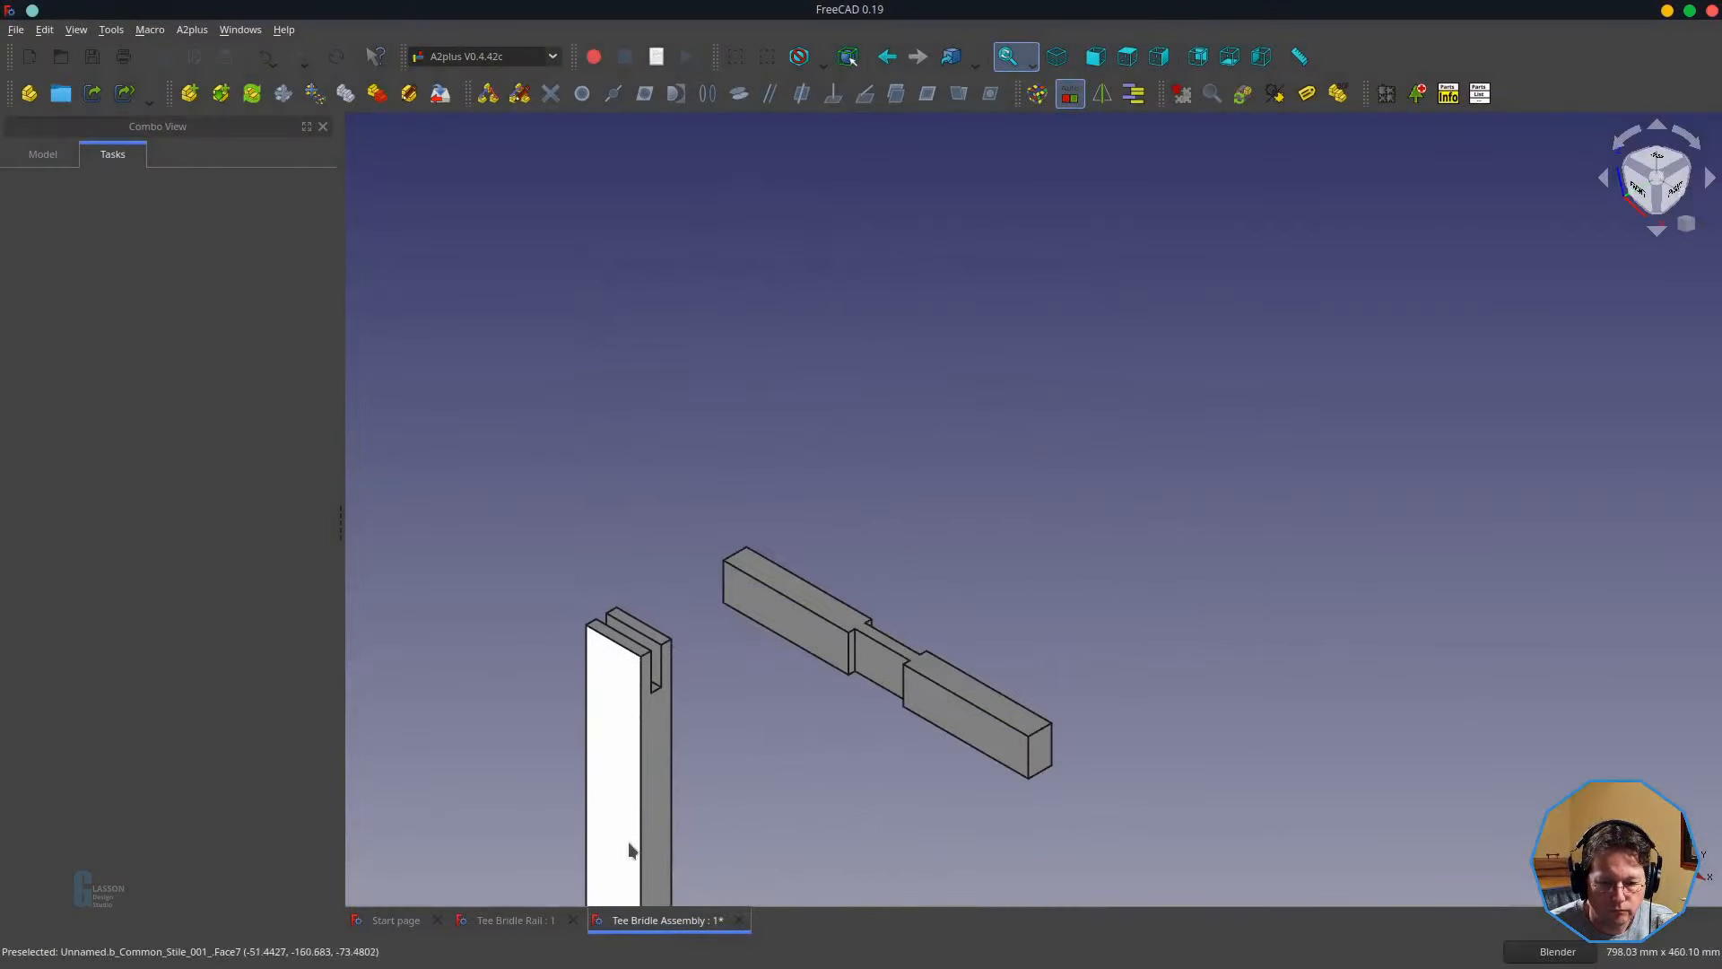
- Add a plane-coincident constraint between the rail's front notch cheek and the matching inner face of the stile's slot
left_click(630, 852)
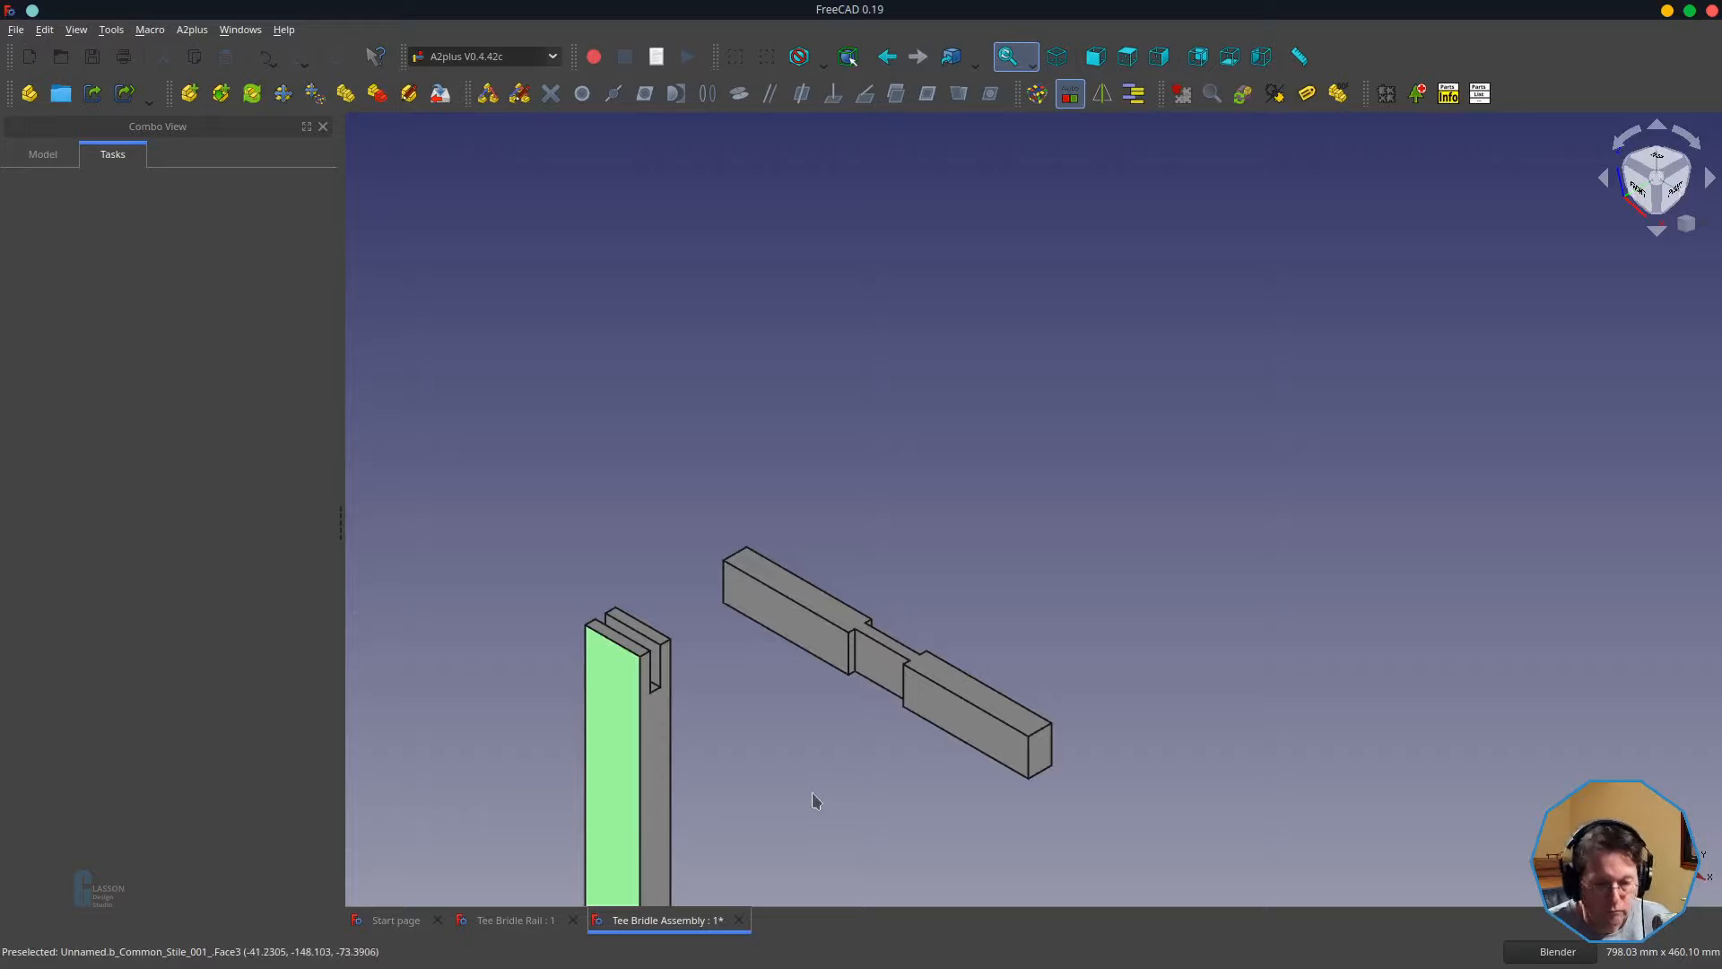
middle_click_drag(815, 801, 1173, 481, "shift")
left_click(1241, 352)
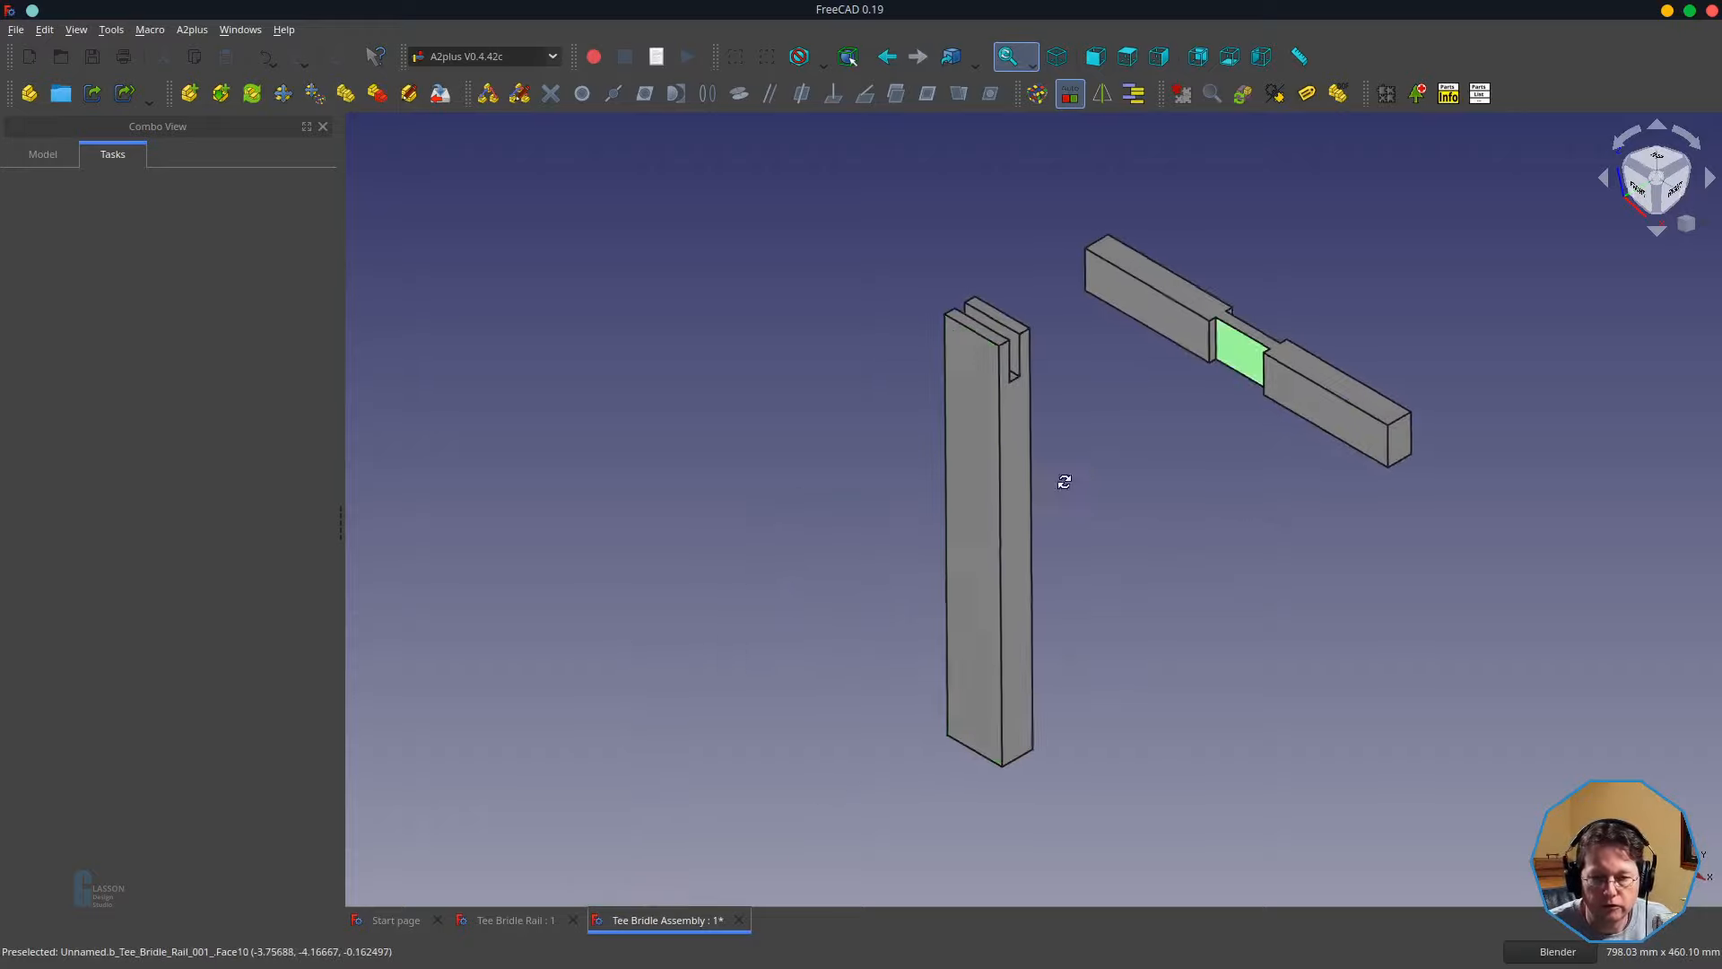
middle_click_drag(1065, 481, 896, 542)
left_click(877, 408)
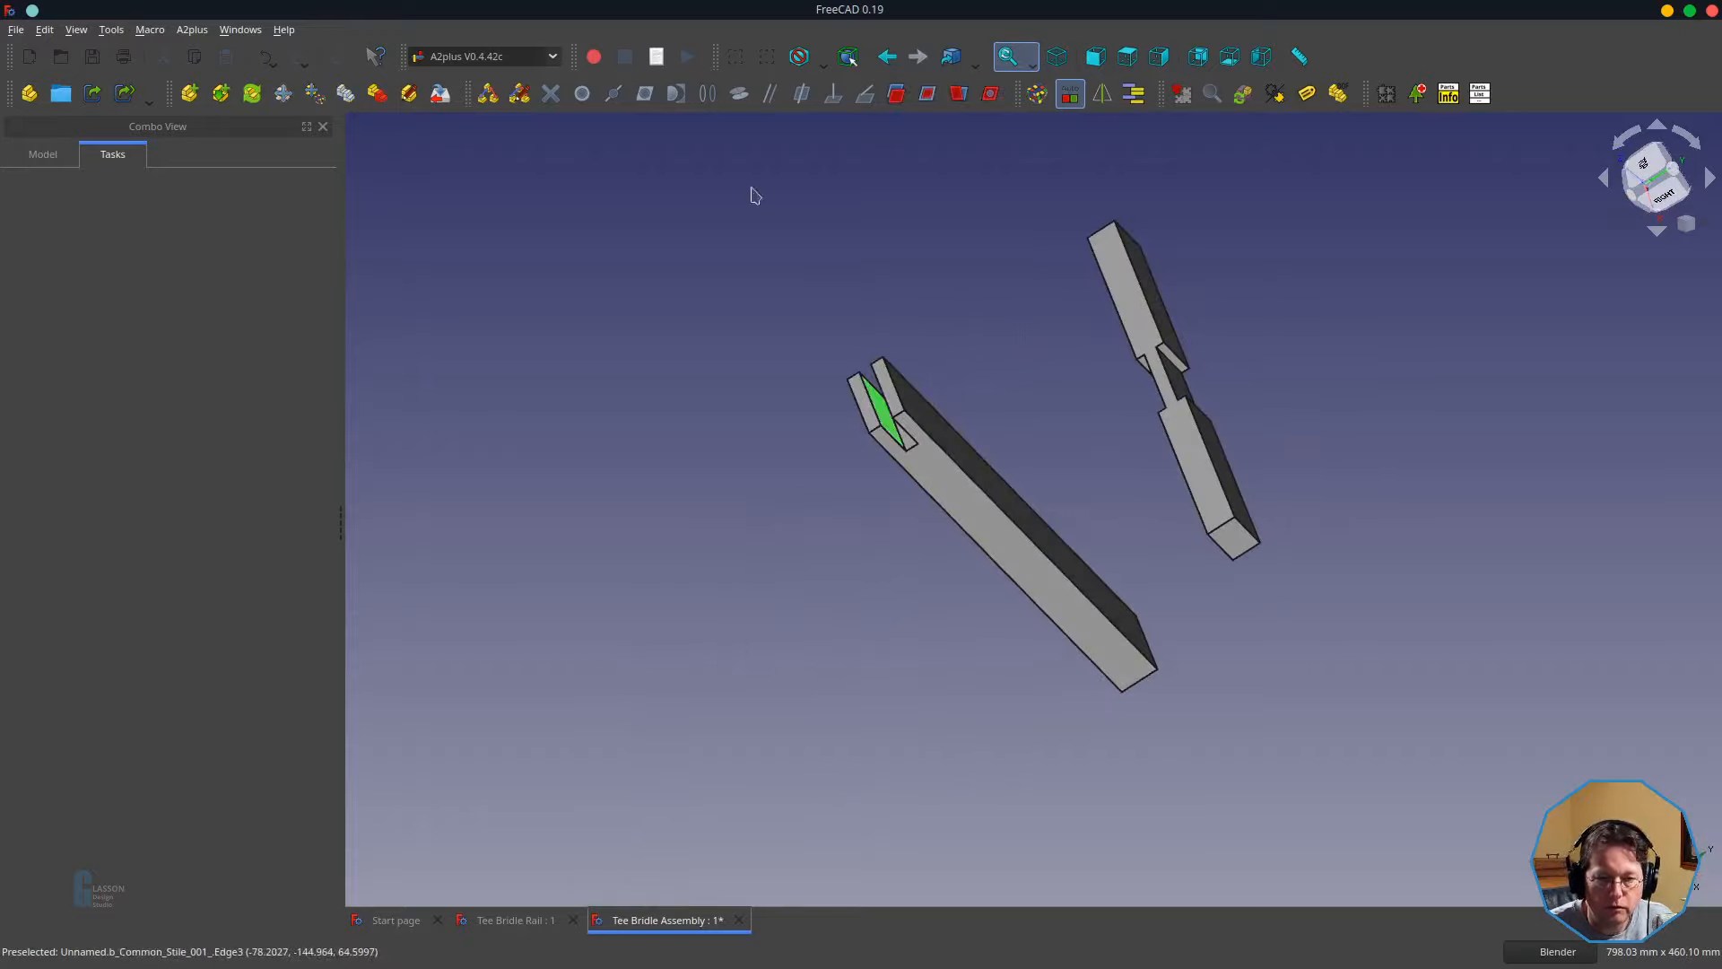
left_click(927, 93)
left_click(923, 431)
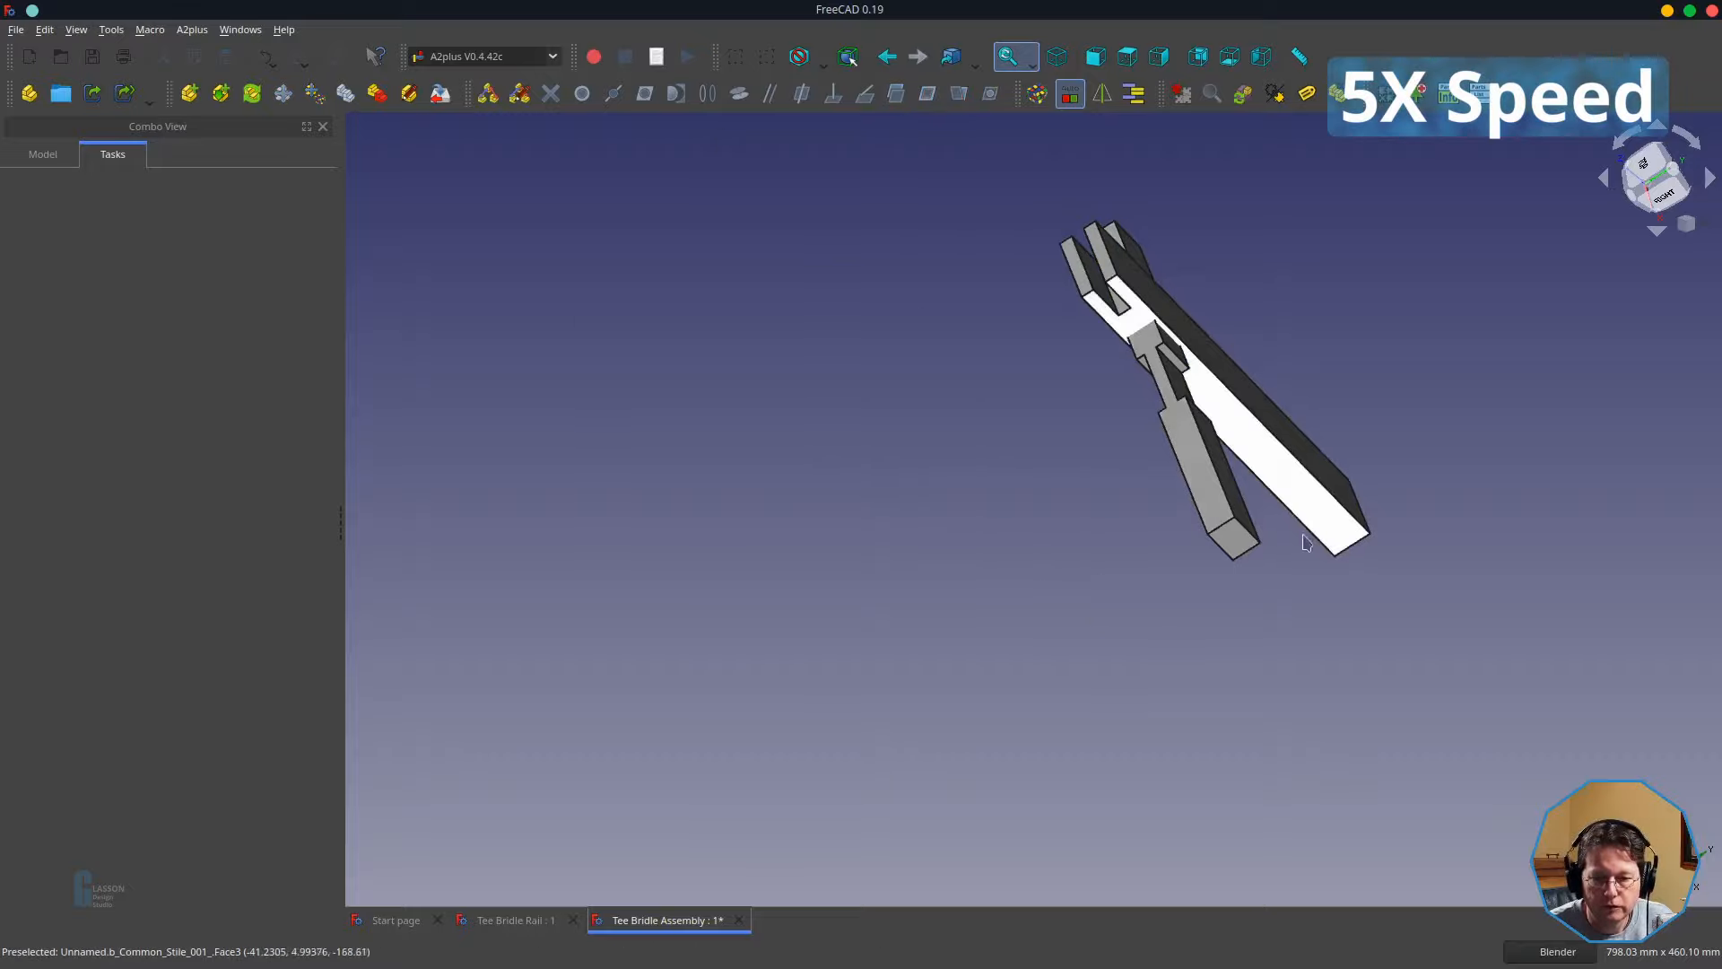
- Add a plane-coincident constraint between the rail's underside and the bottom face of the stile's slot
middle_click_drag(1307, 542, 1202, 502)
left_click(1009, 225)
scroll(1215, 404, "up", 2)
left_click(1220, 408, "ctrl")
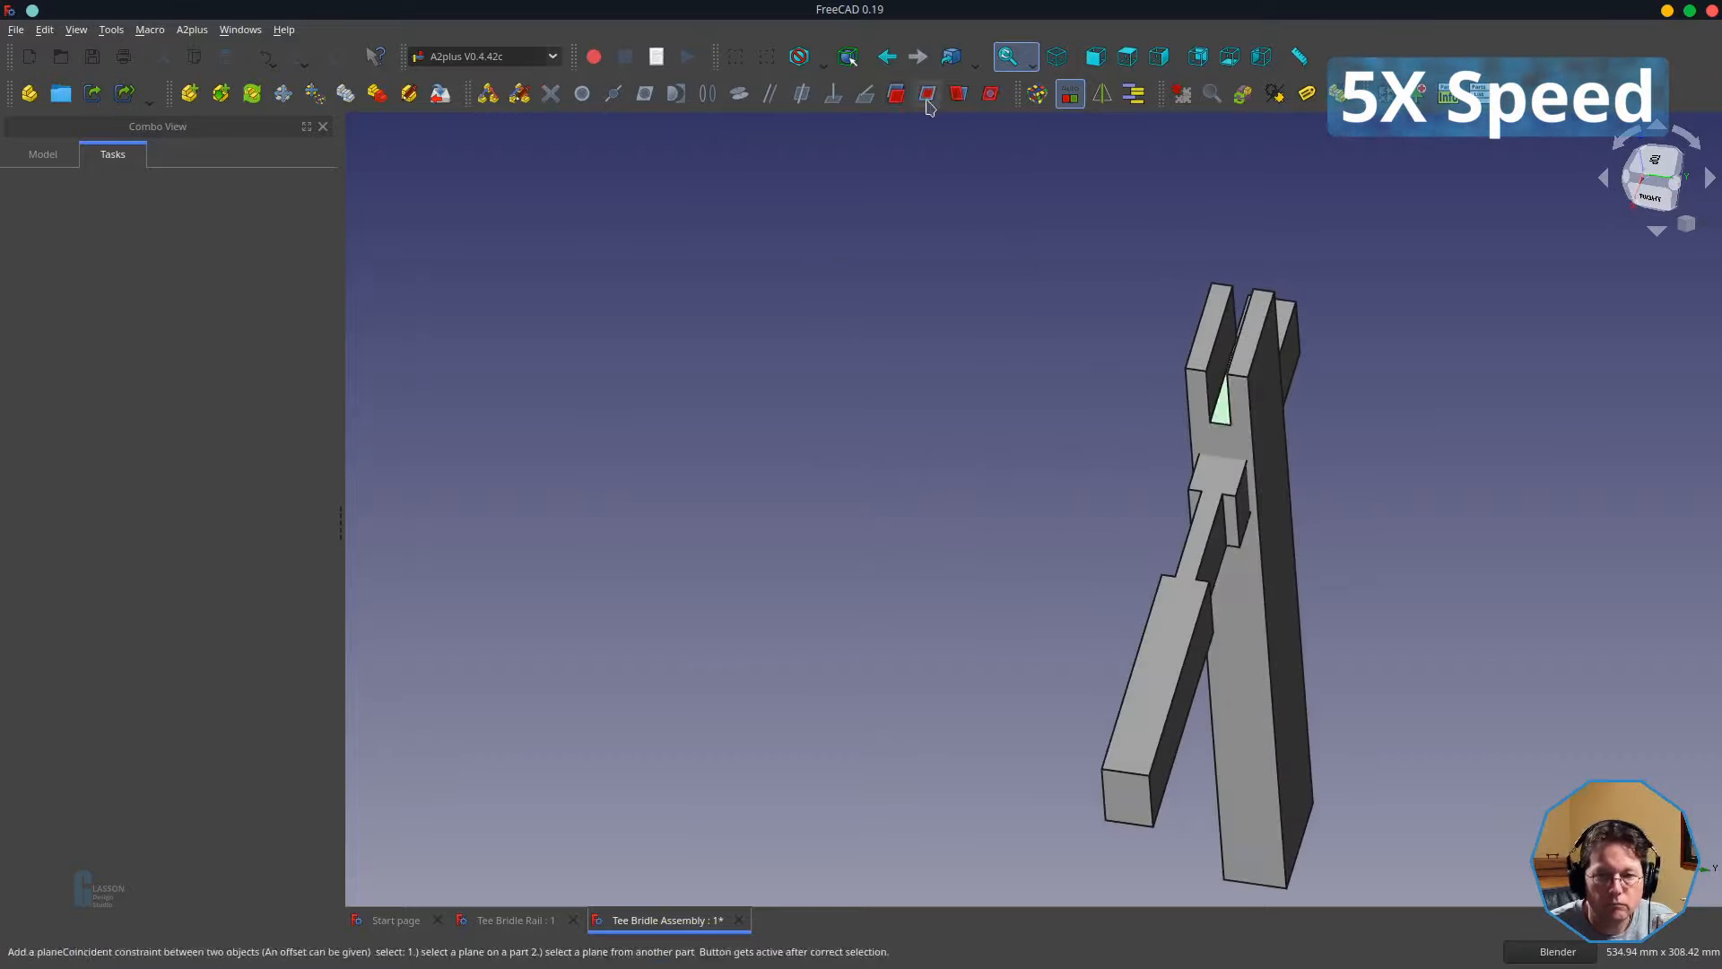
left_click(926, 97)
left_click(923, 430)
- Add a plane-coincident constraint between a shoulder face of the rail's notch and the adjoining narrow side of the stile
left_click(1230, 513)
middle_click_drag(1606, 569, 1041, 422, "shift")
left_click(1041, 417, "ctrl")
left_click(927, 97)
left_click(923, 431)
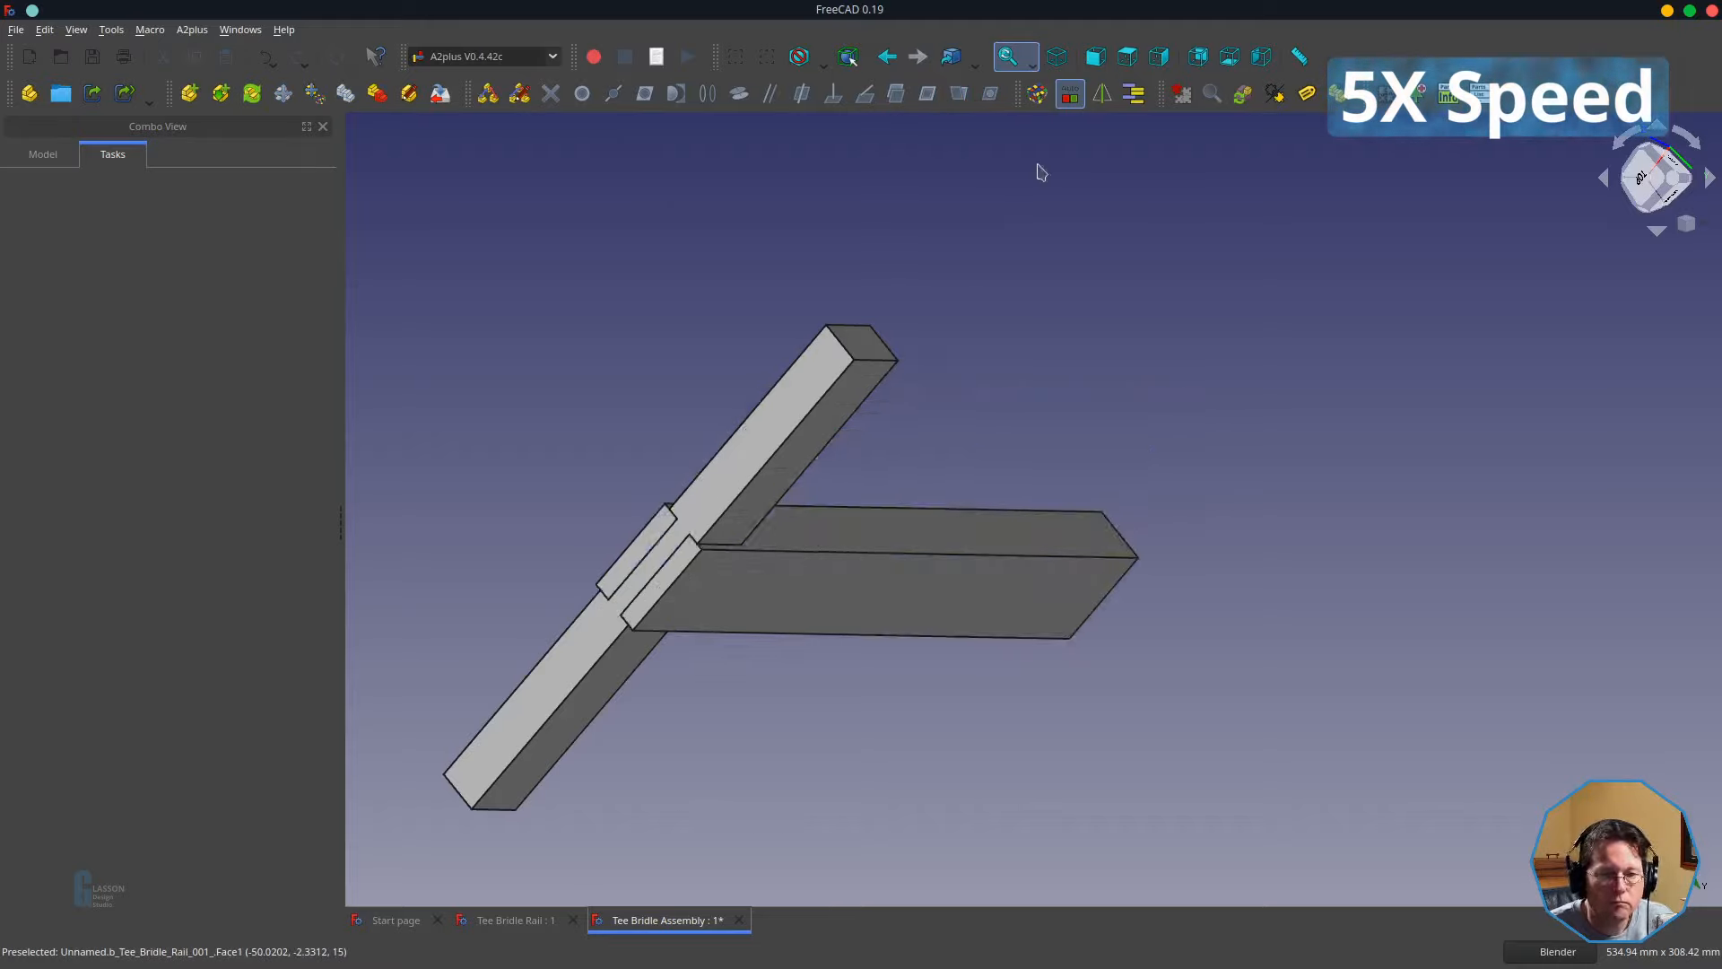
- Save the Tee Bridle Assembly and close both the assembly and Tee Bridle Rail documents
middle_click_drag(1041, 172, 1235, 476)
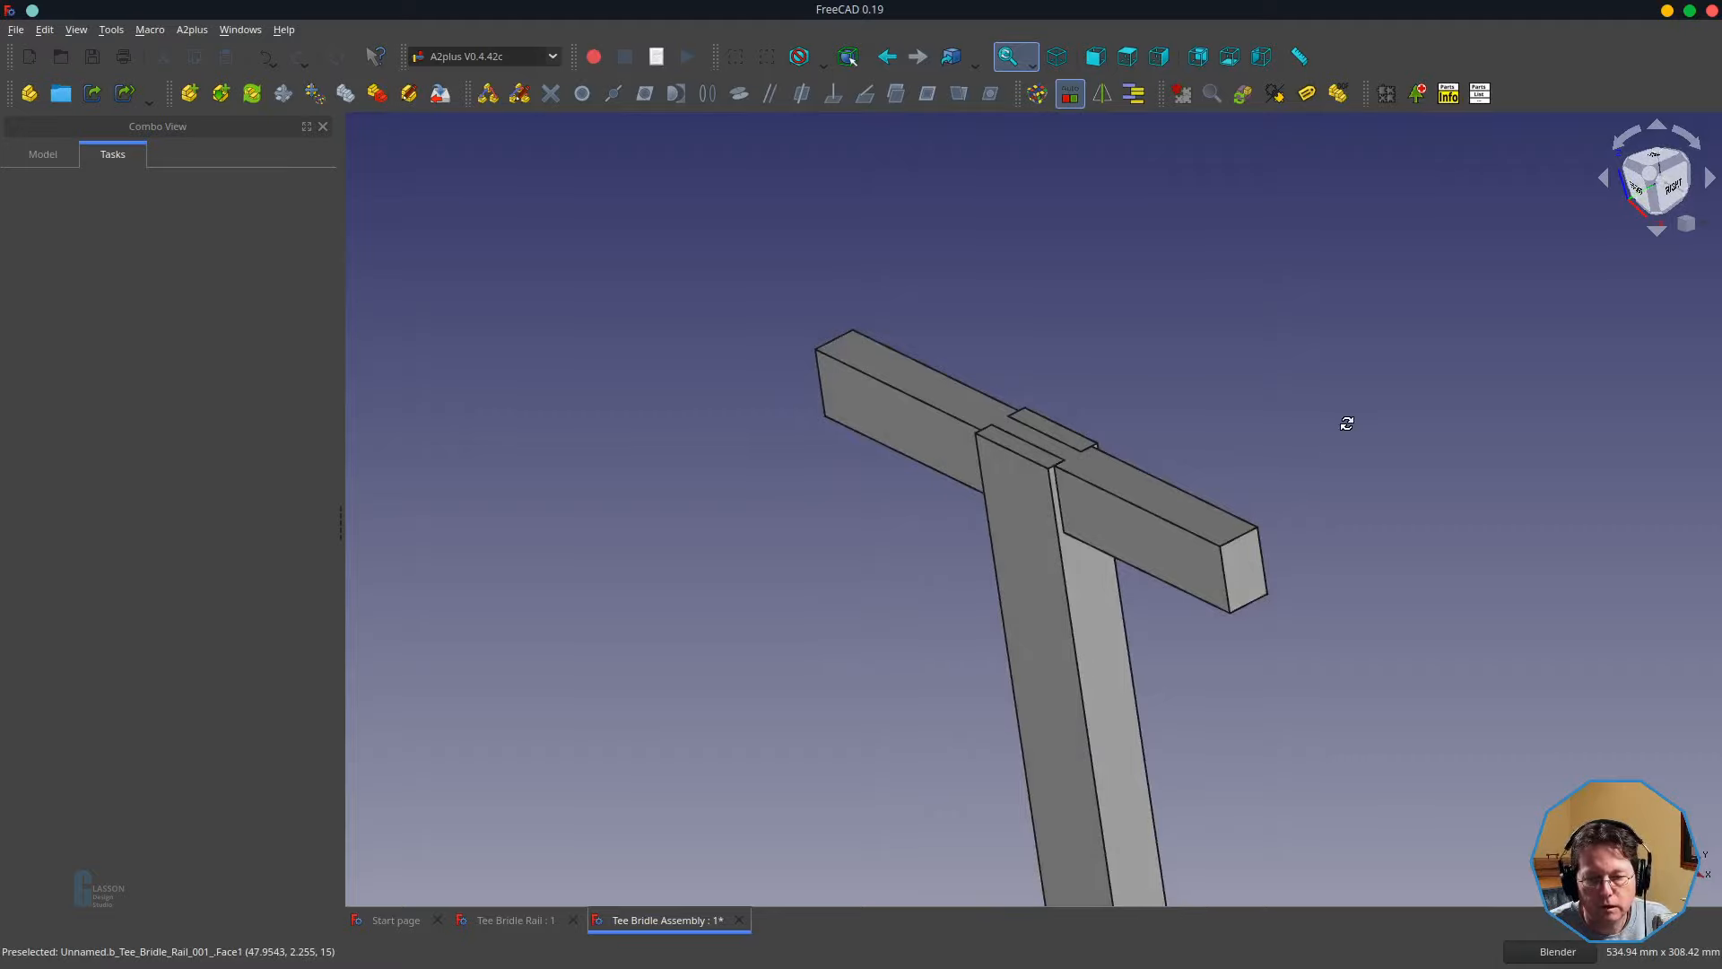
middle_click_drag(1346, 422, 1380, 431)
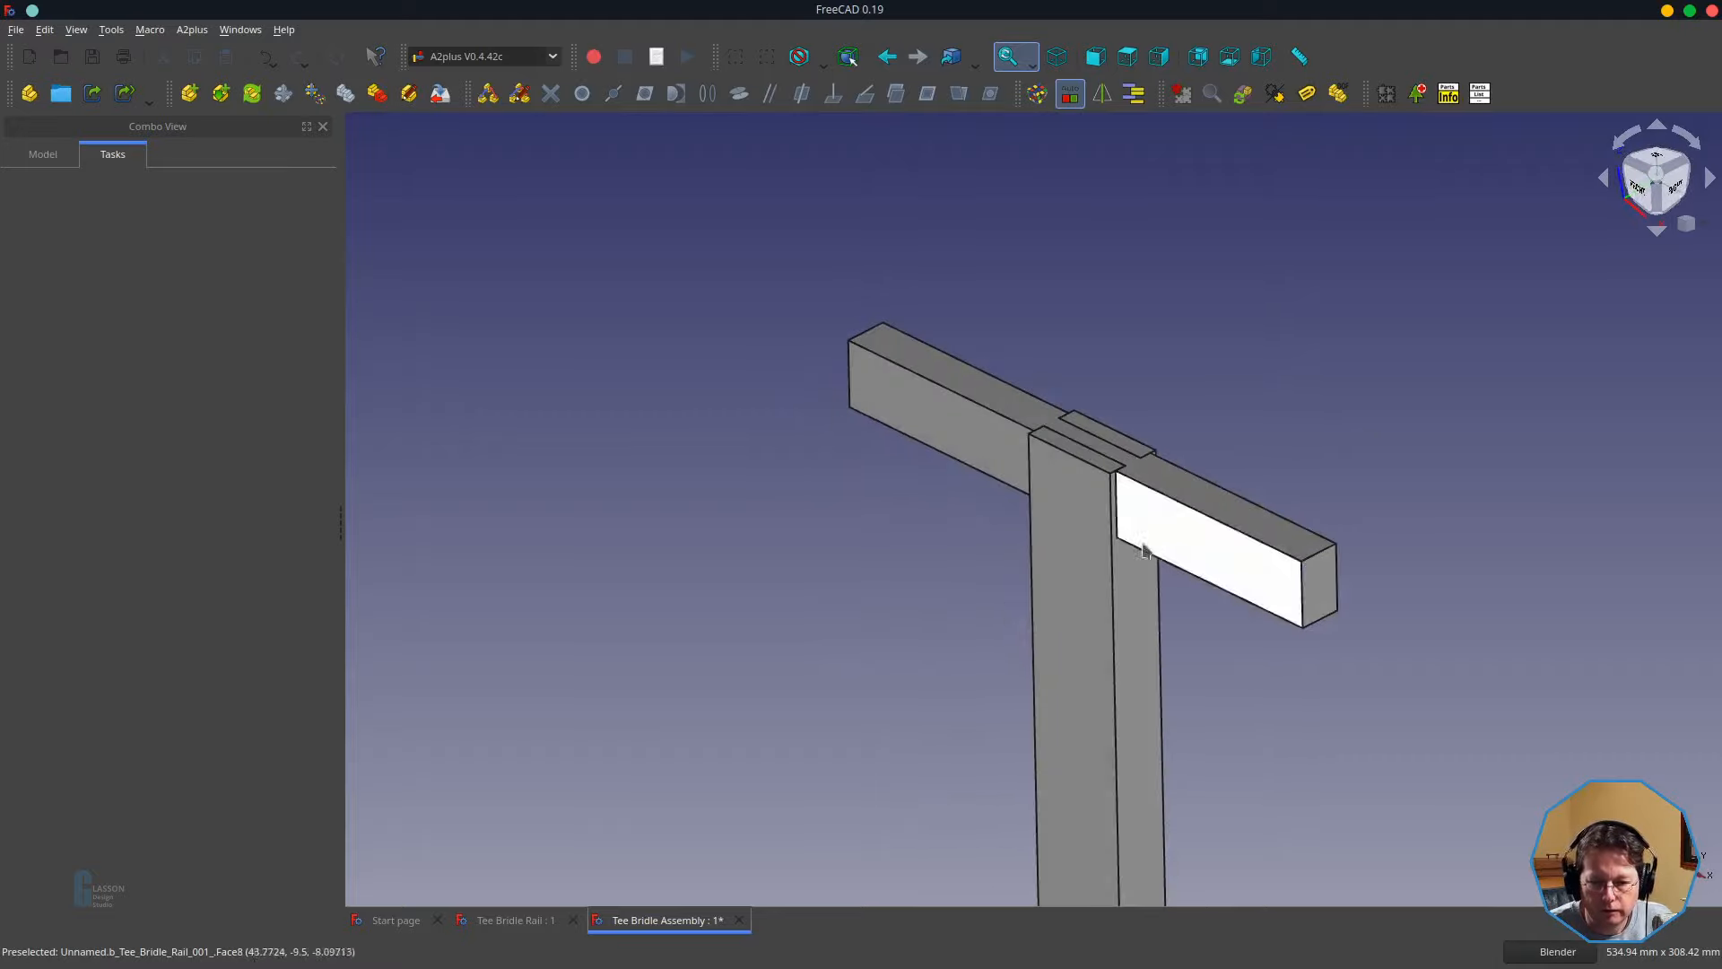
key("ctrl+s")
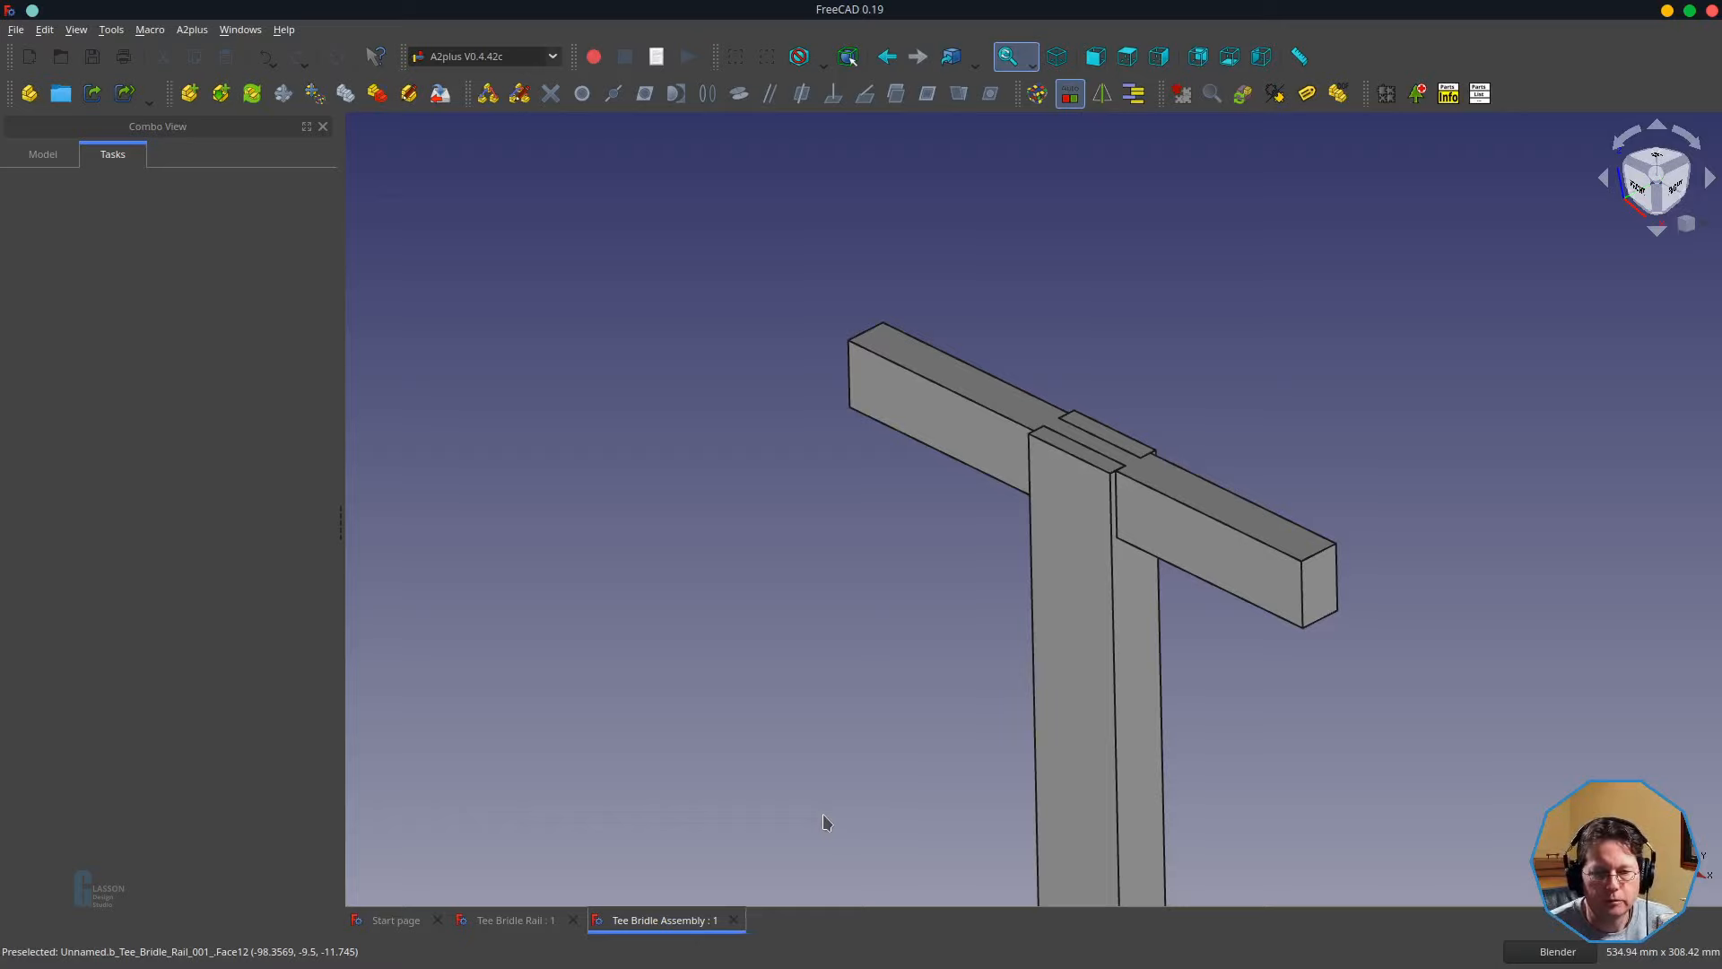
left_click(734, 920)
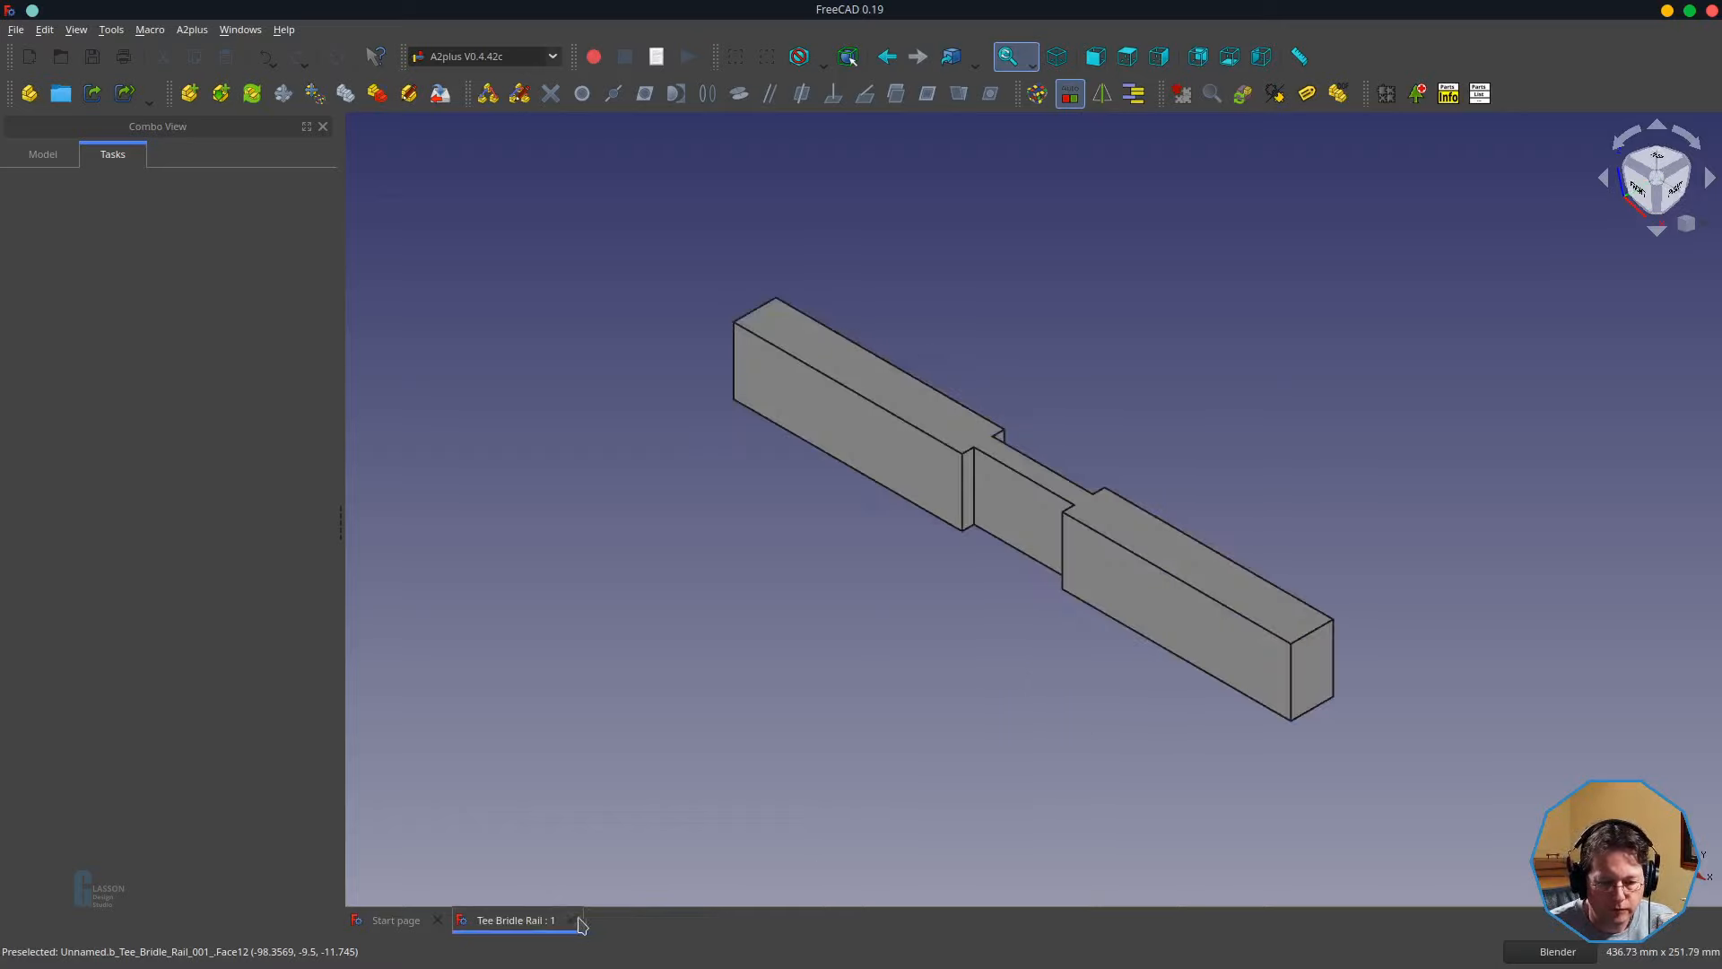
left_click(573, 920)
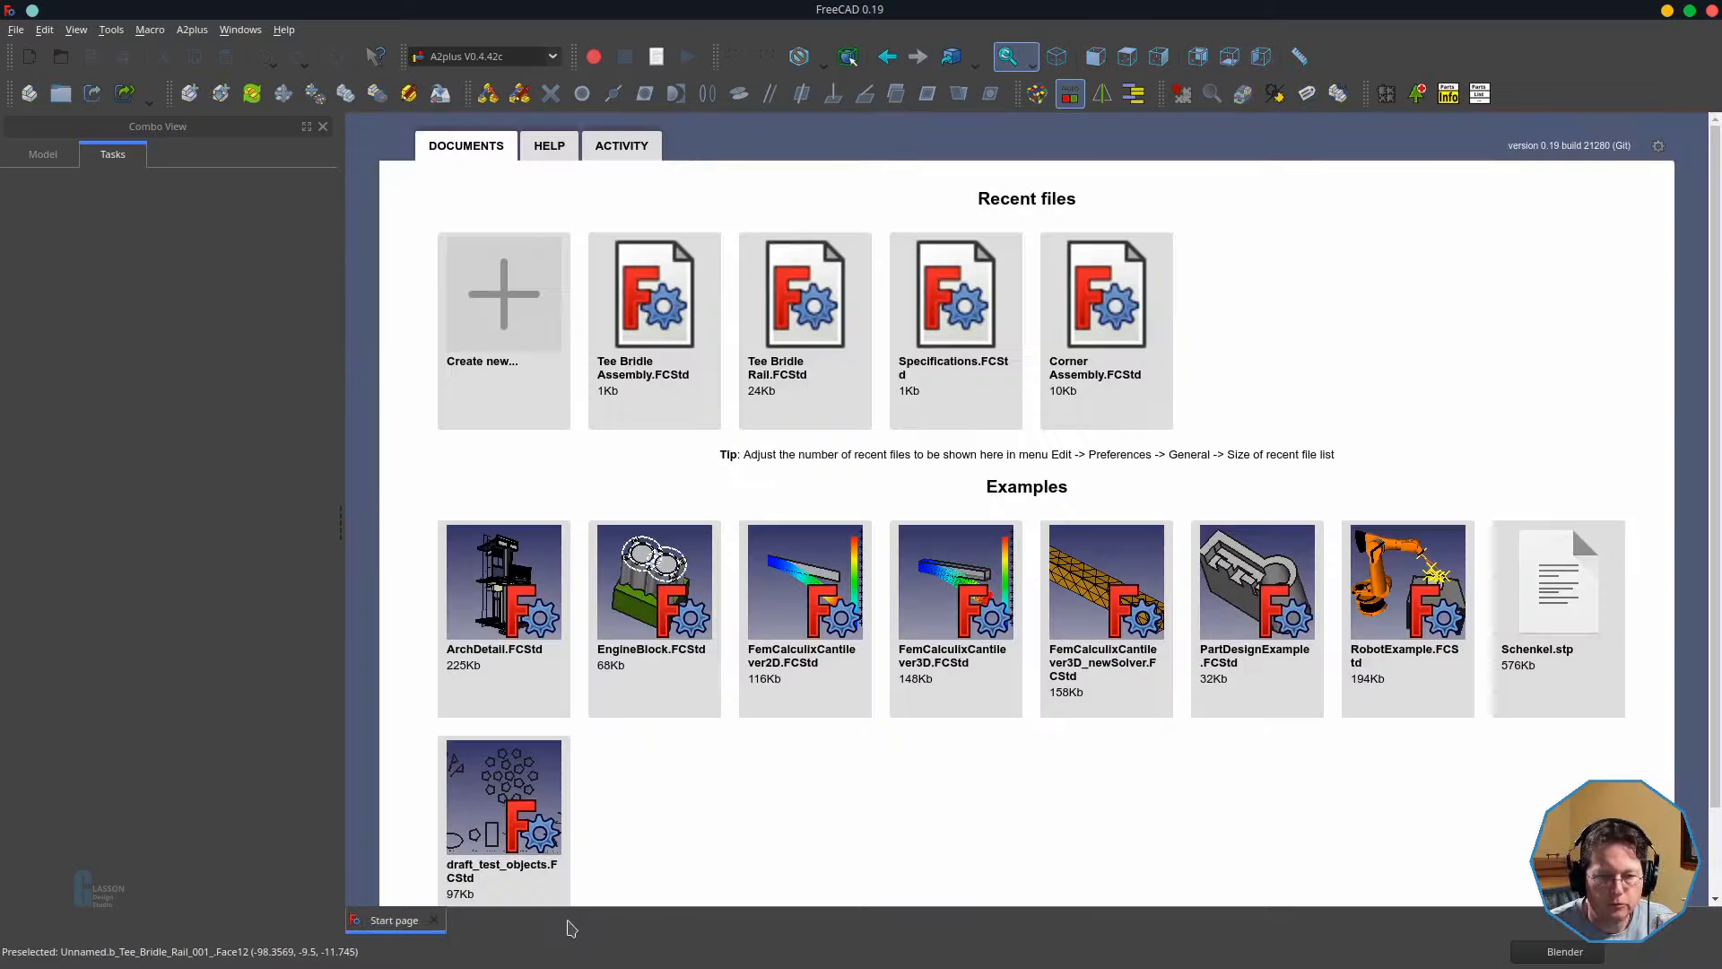
- Open Specifications.FCStd and save it under the new name Mitre Bridle Rail
left_click(956, 330)
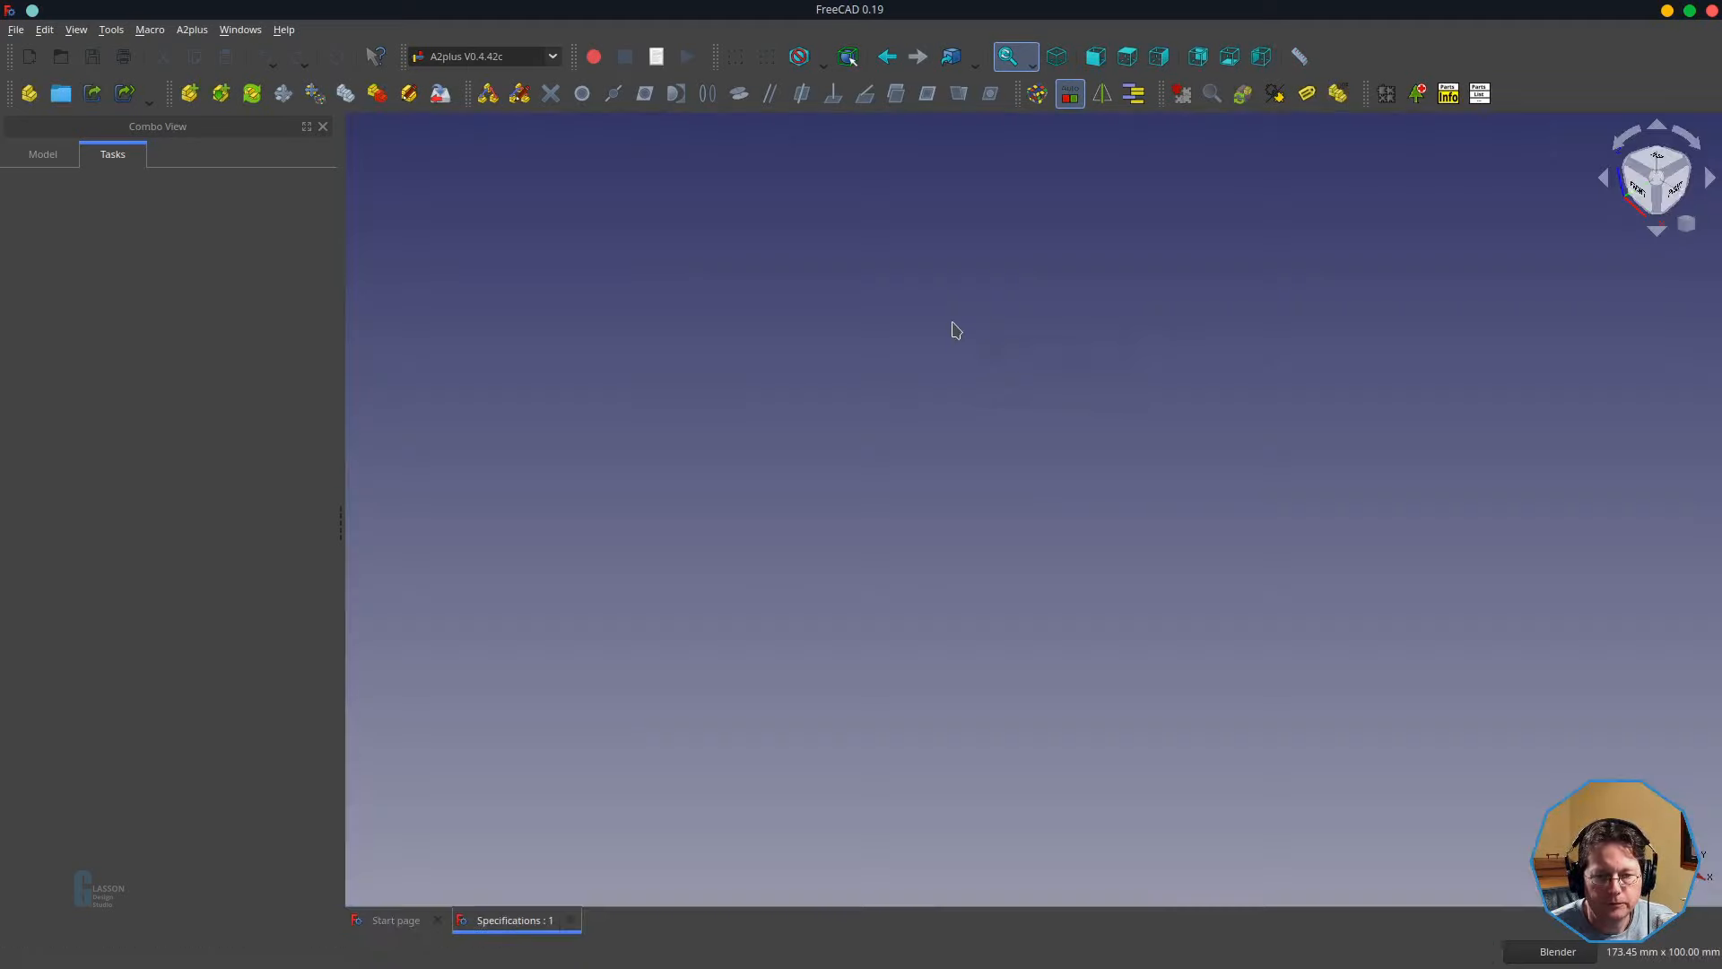
left_click(16, 36)
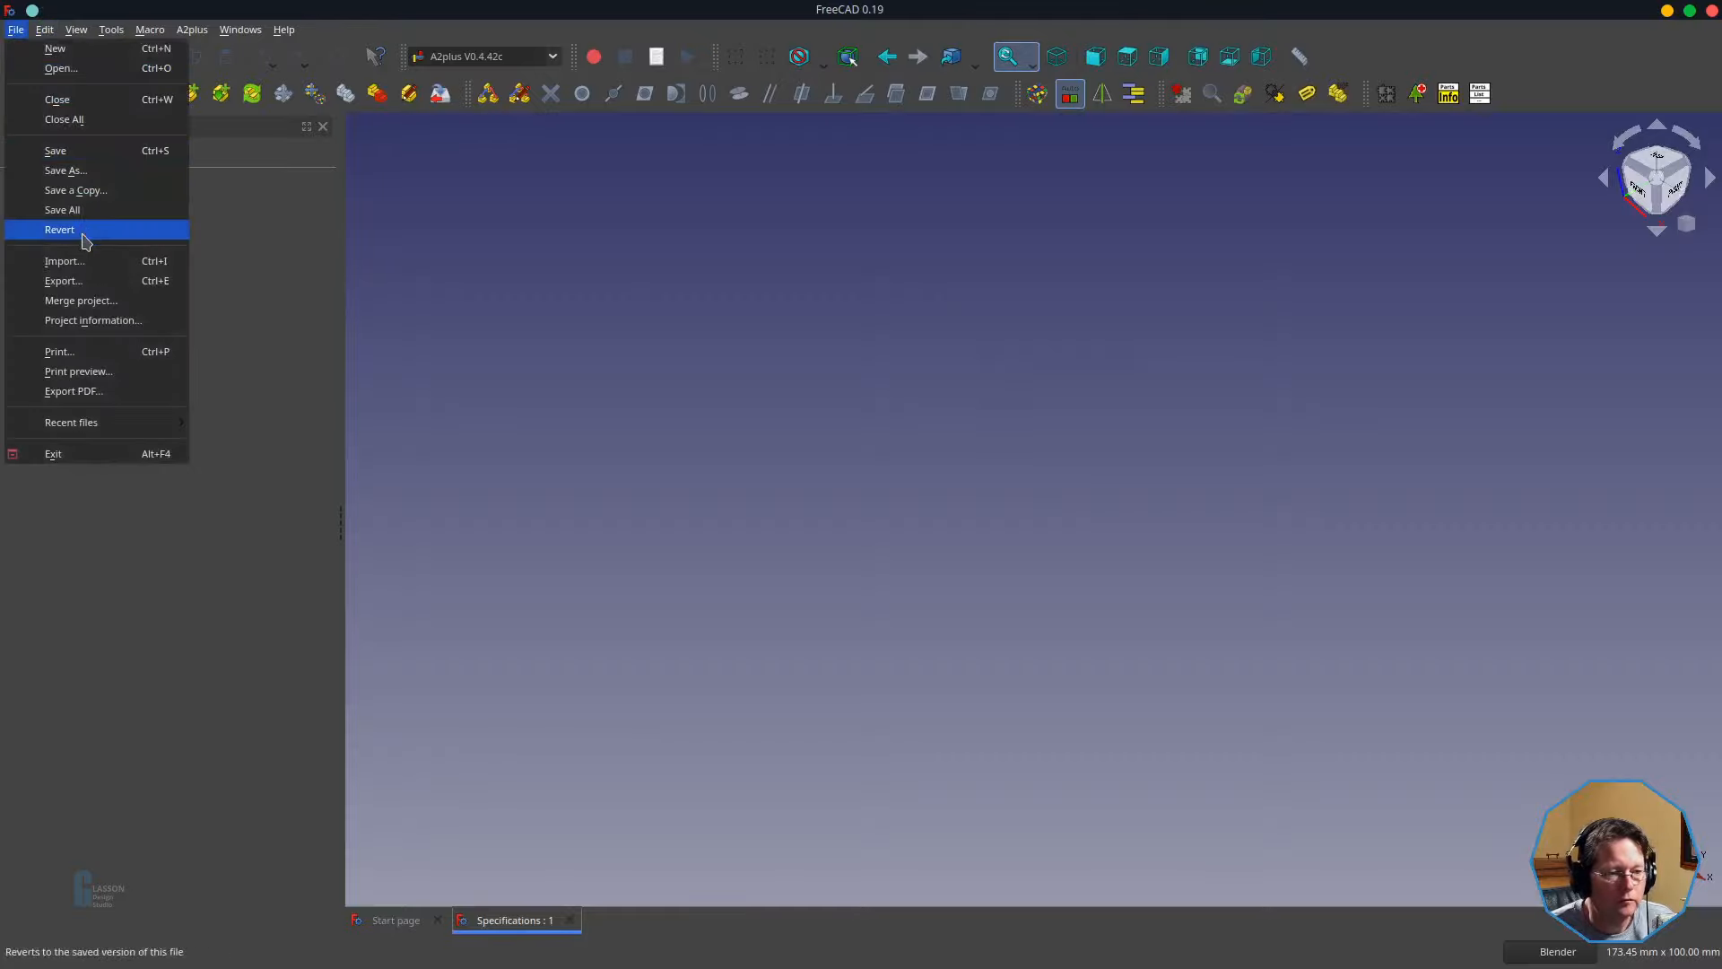
left_click(84, 183)
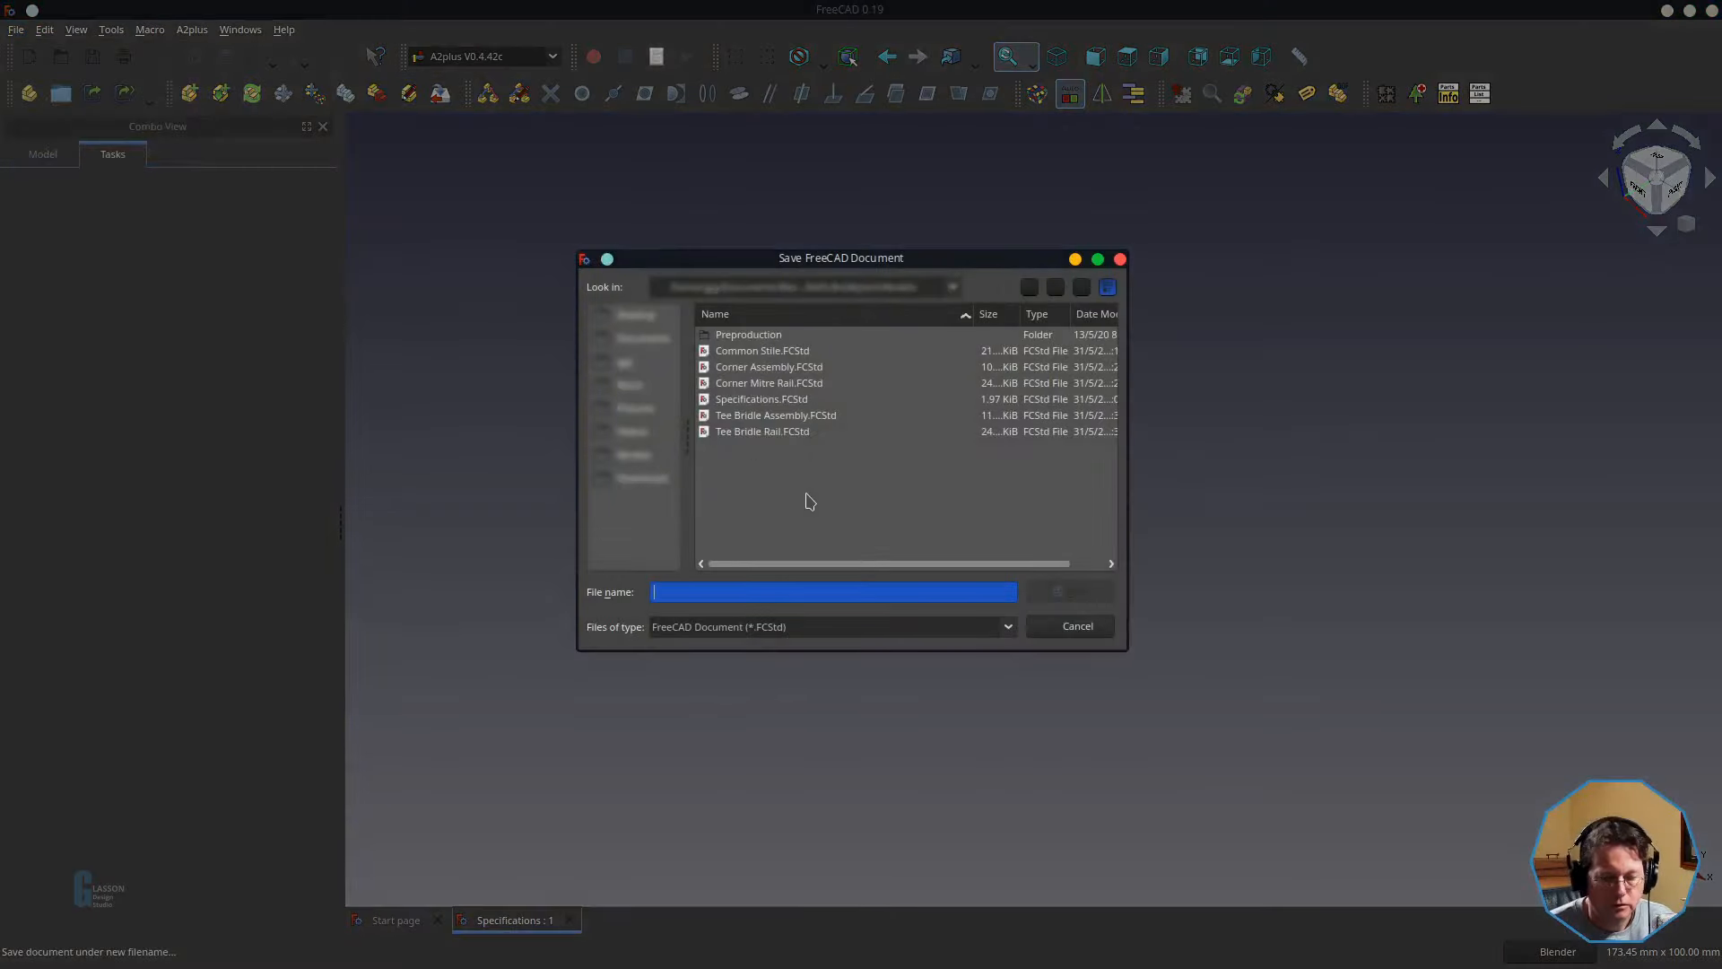
type("Mitre Bri")
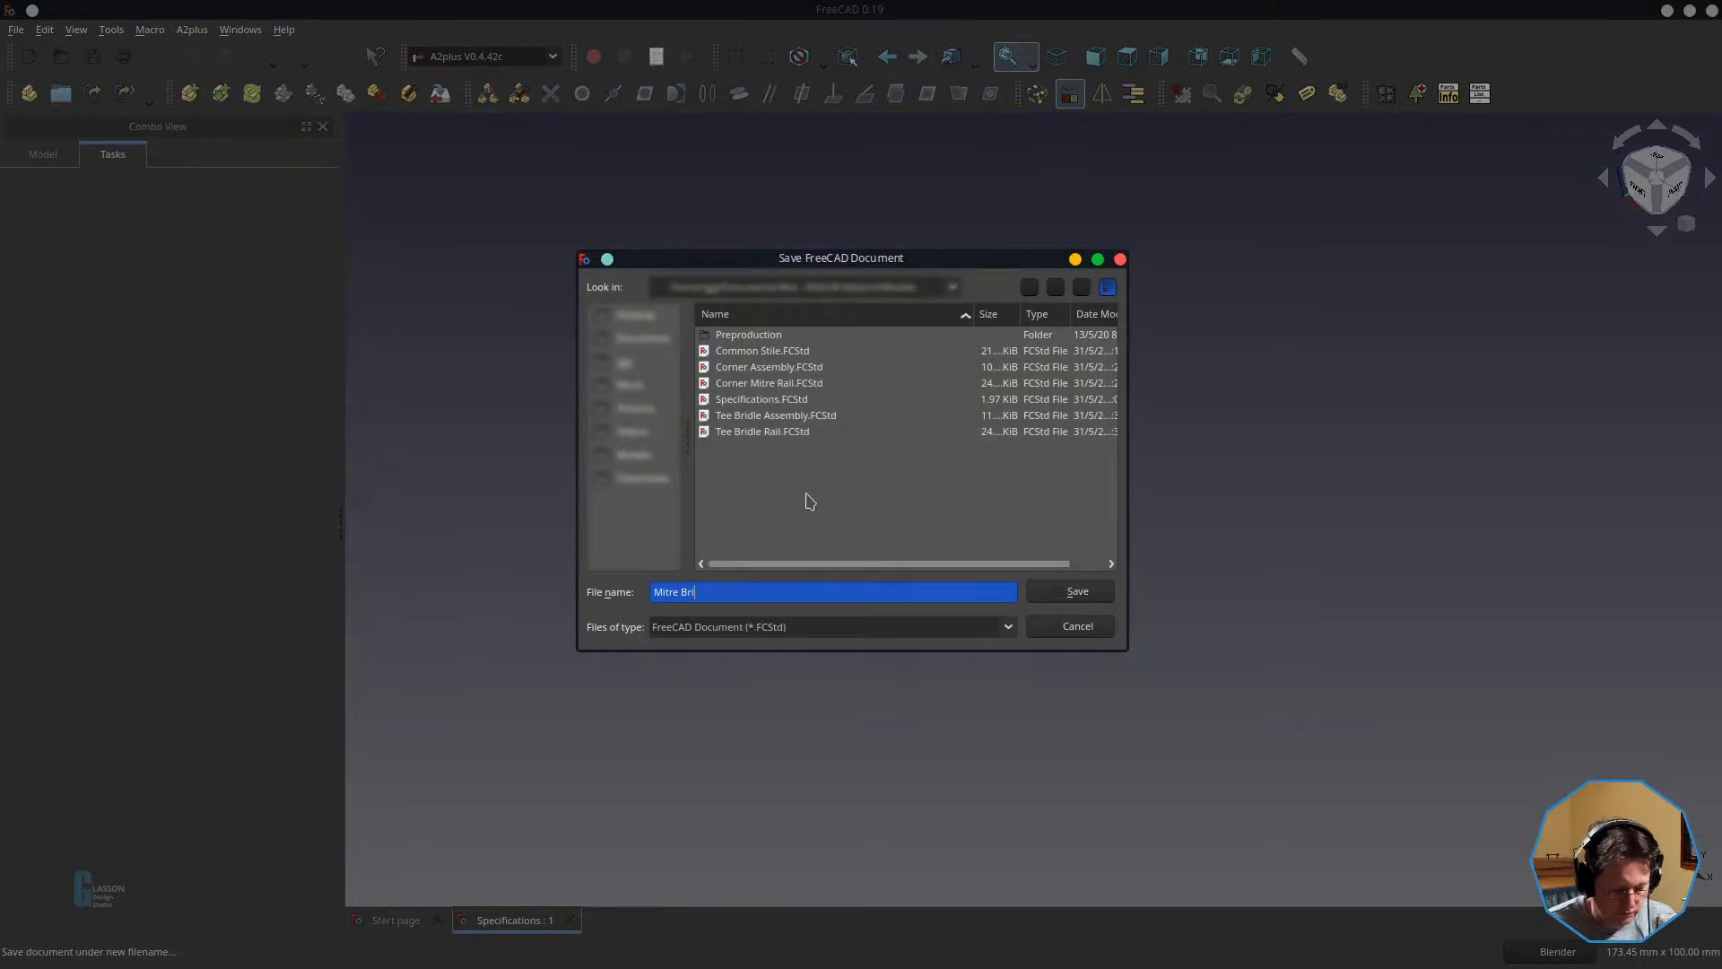
type("dle Rail")
key("Return")
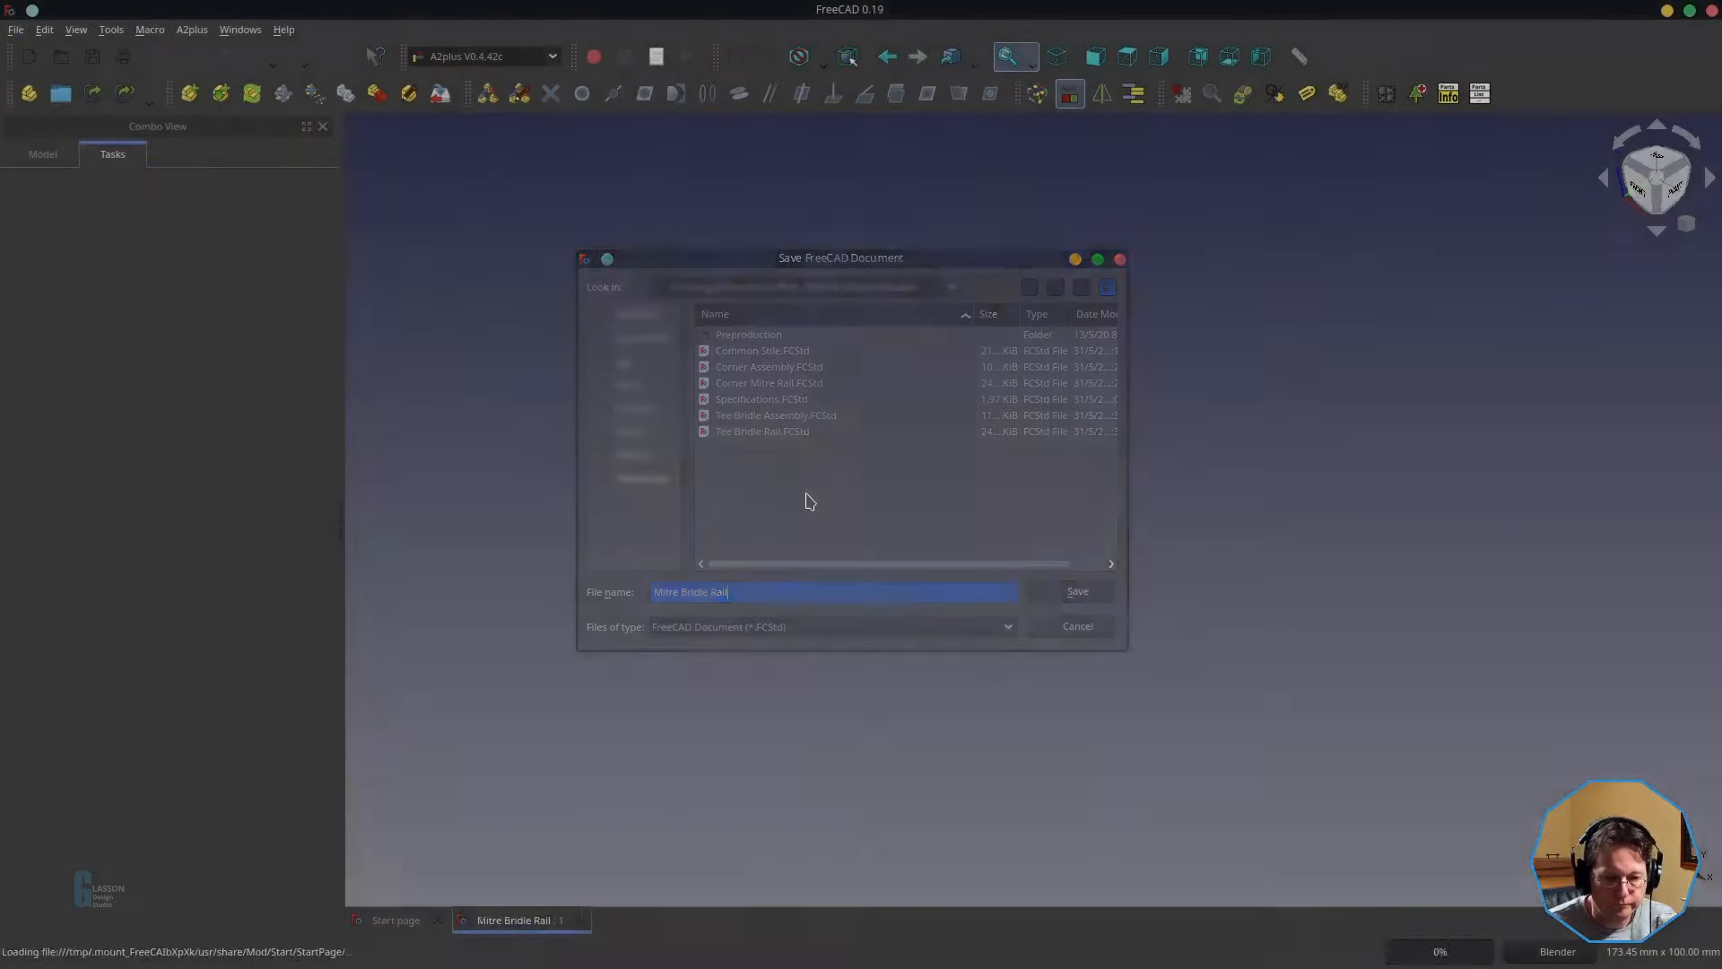
- Create a new body in the Part Design workbench and start a sketch on its XZ plane
left_click(471, 55)
left_click(478, 345)
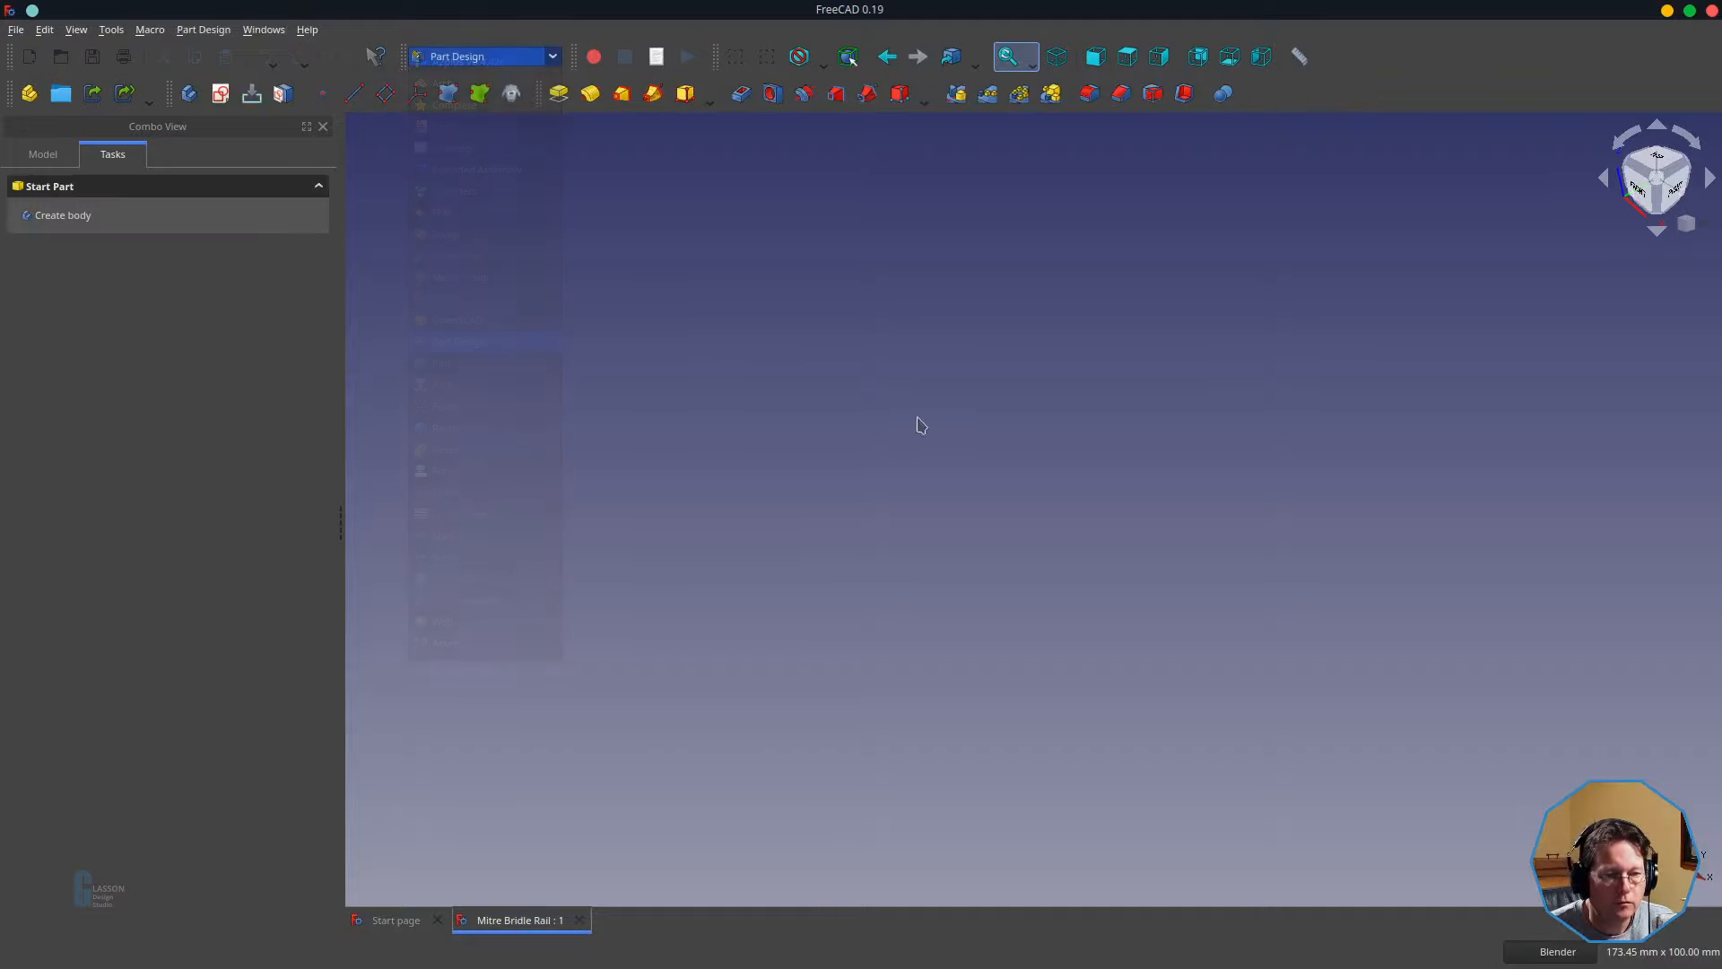
left_click(188, 93)
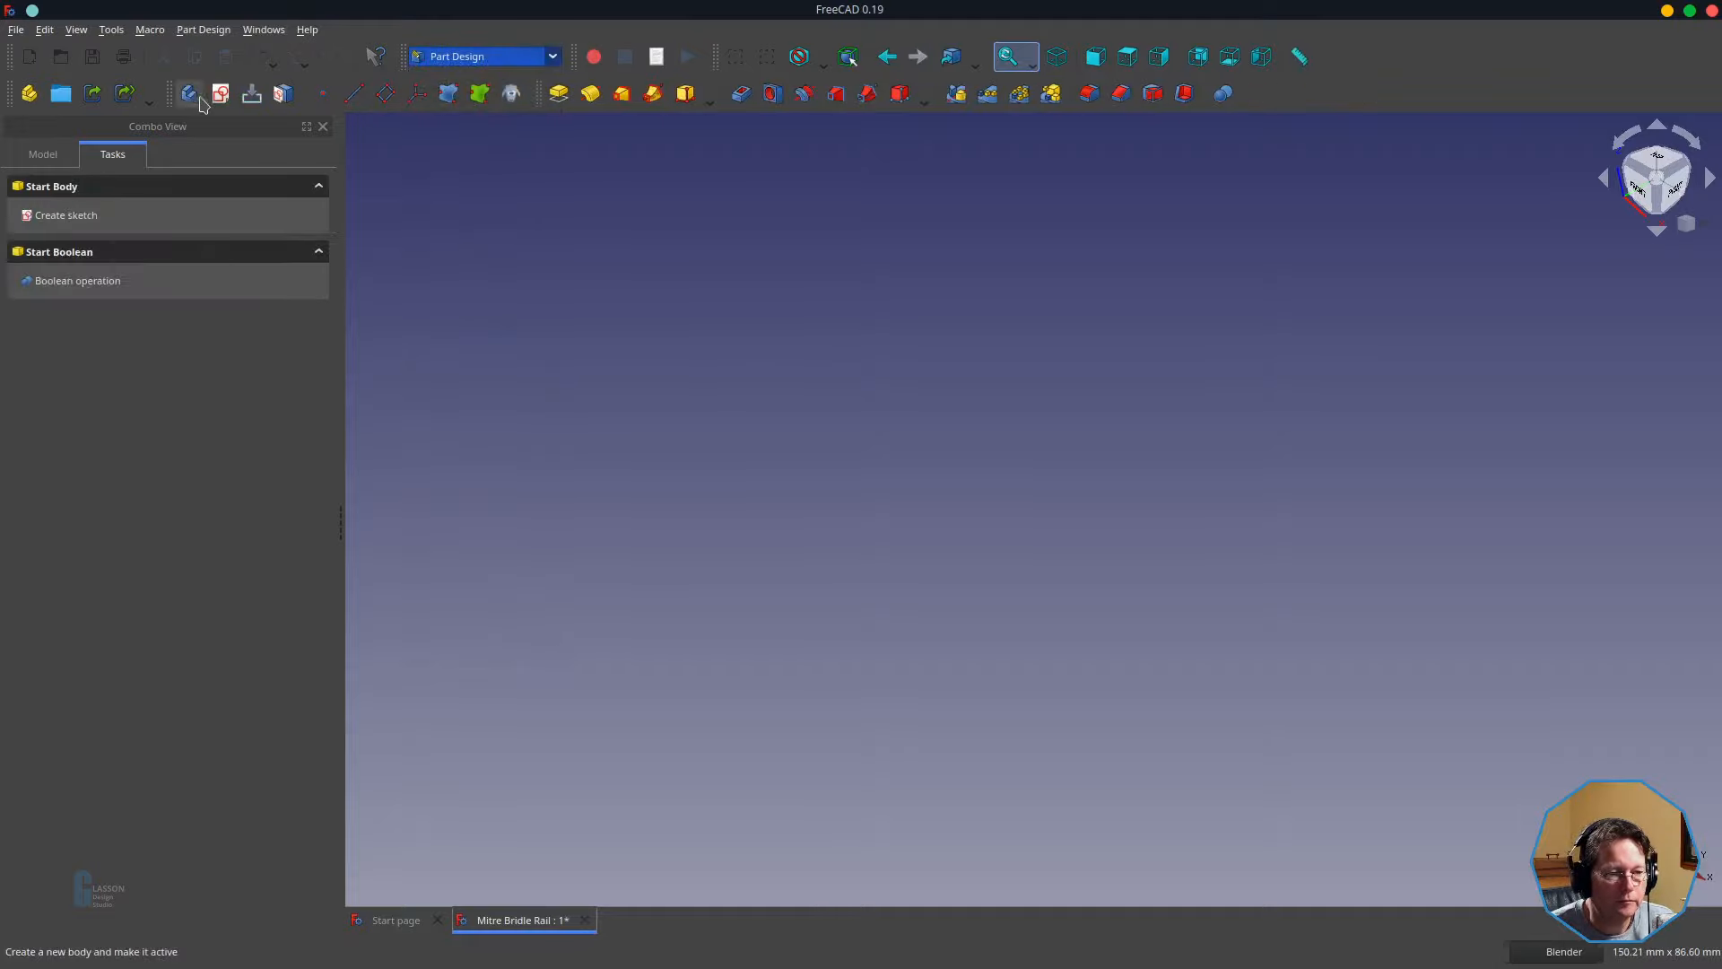
left_click(219, 93)
left_click(31, 272)
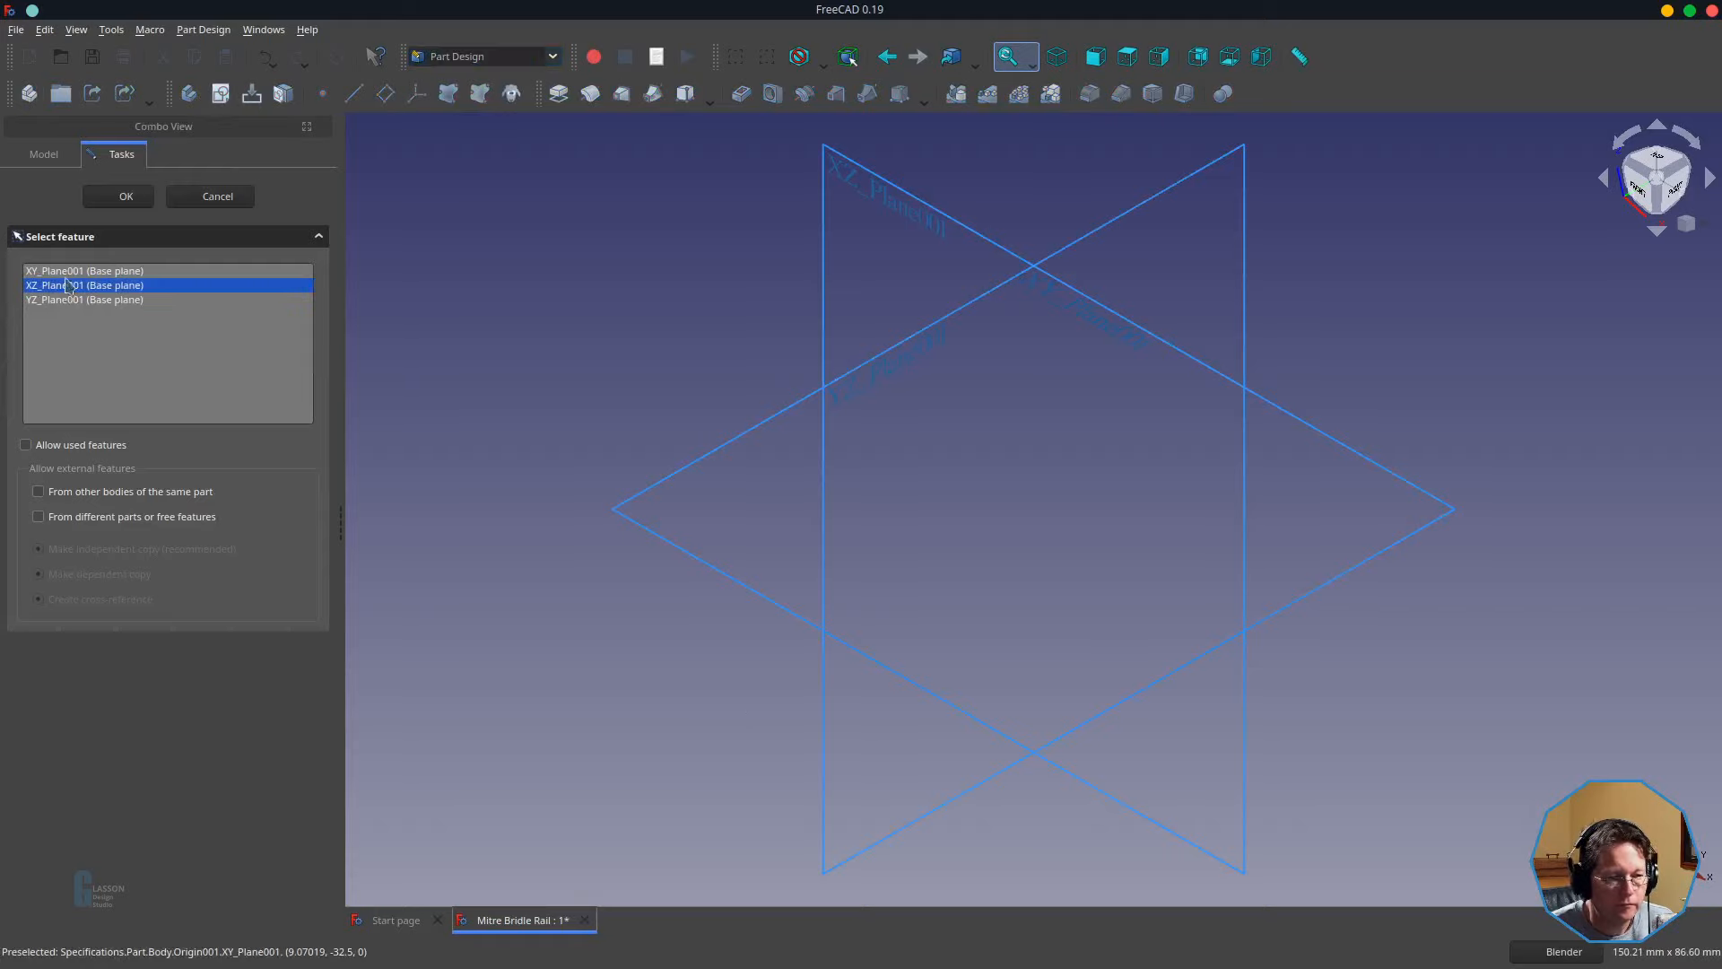
left_click(126, 196)
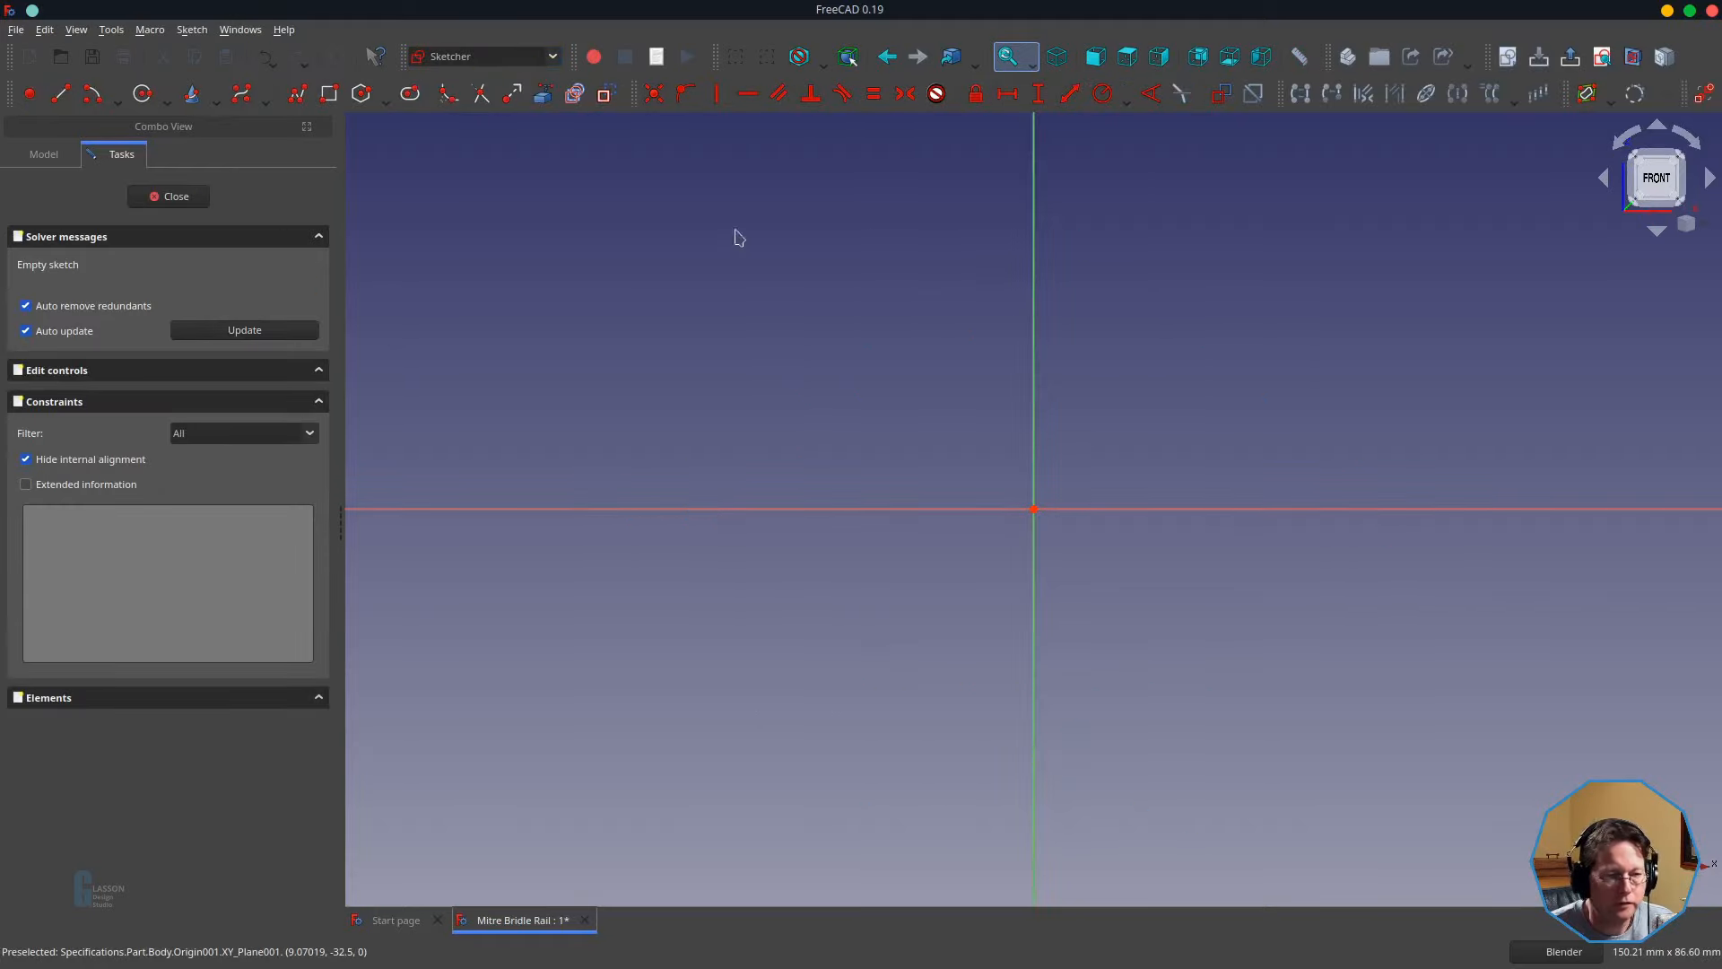
- Sketch a rectangle around the origin and make its opposite corners symmetric about the origin
key("r")
left_click(691, 402)
left_click(1394, 667)
right_click(1395, 666)
left_click(691, 402)
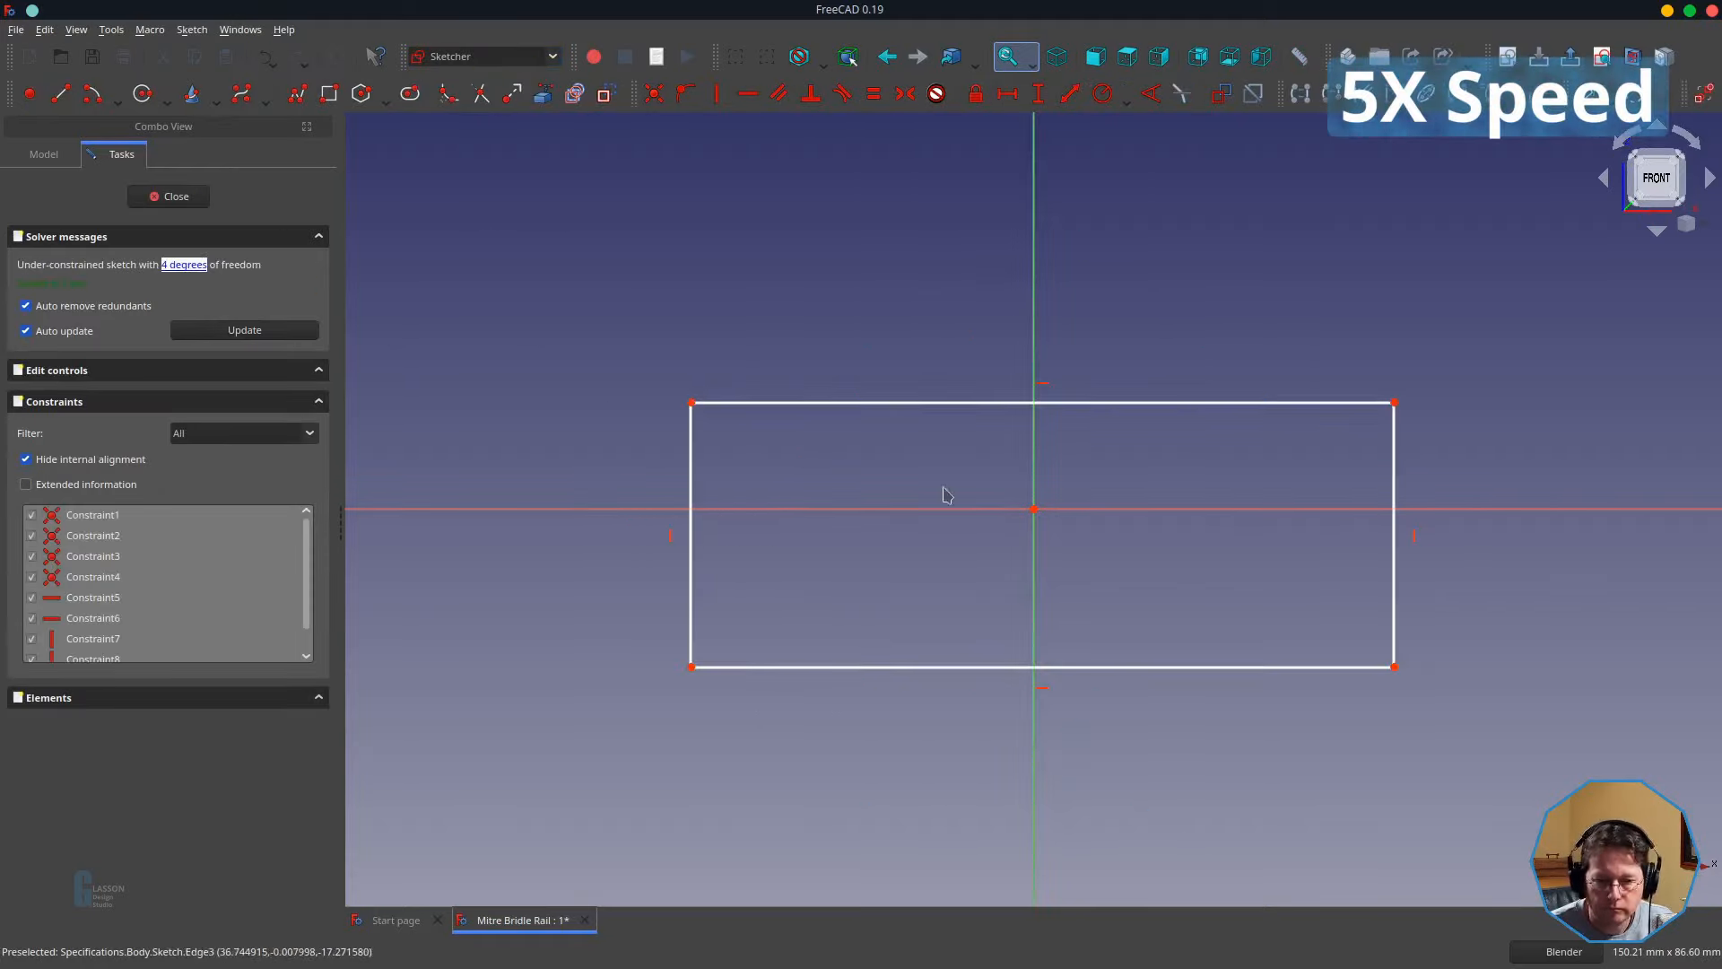
left_click(1395, 666)
left_click(1034, 508)
left_click(904, 93)
- Constrain the rectangle's horizontal length with the formula Spreadsheet.s_railLength
left_click(801, 377)
key("shift+h")
key("equal")
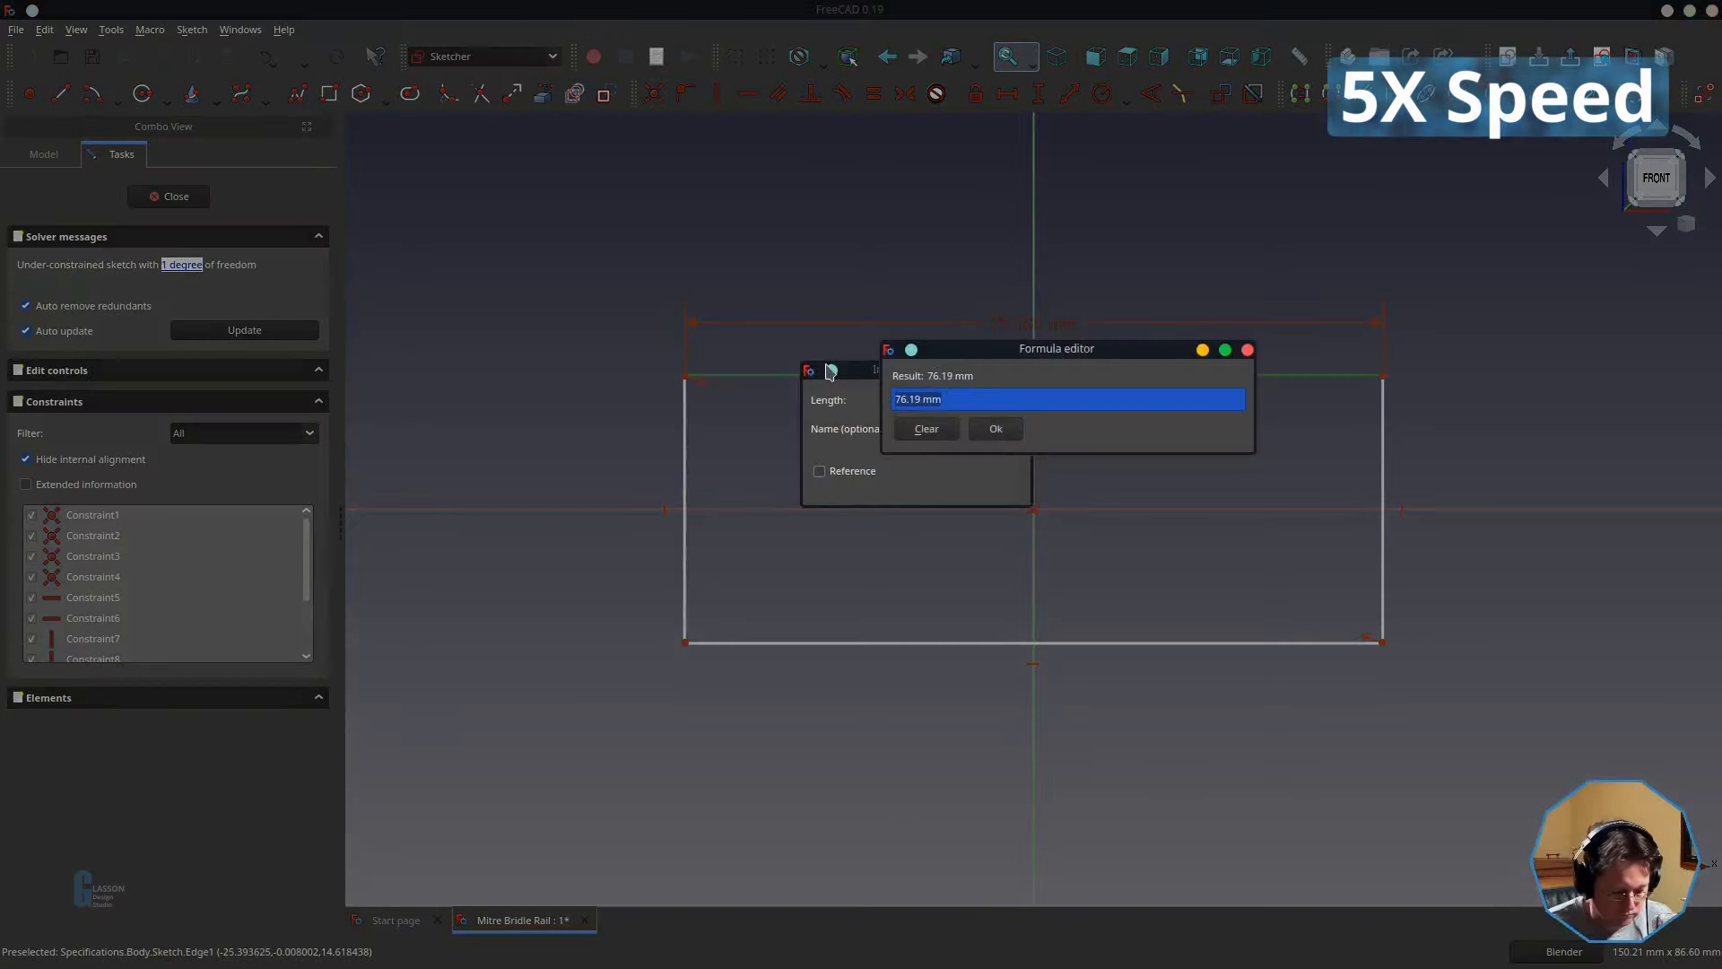
type("Spreadsheet.s_railLength")
left_click(992, 423)
left_click(884, 482)
- Constrain the rectangle's height with the formula Spreadsheet.s_railWidth and close the sketch
scroll(753, 489, "down", 3)
left_click(1535, 506)
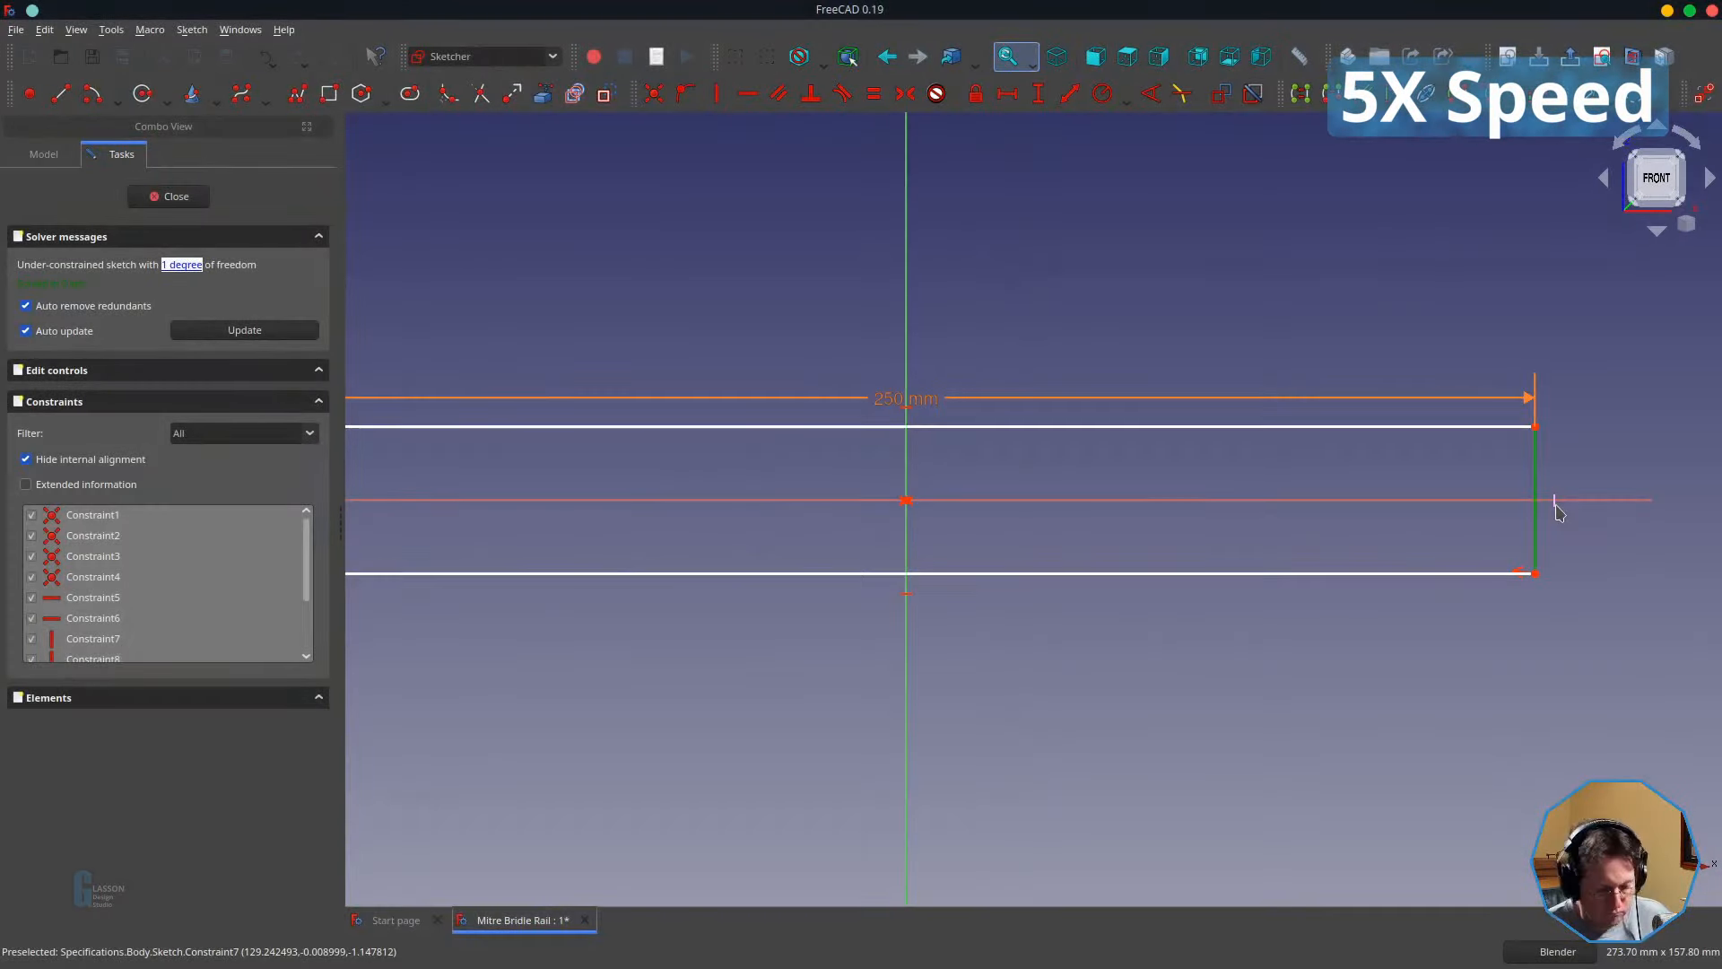
key("shift+v")
key("equal")
type("Spreadsheet.s_railWidth")
key("Return")
key("Return")
key("Return")
left_click(169, 196)
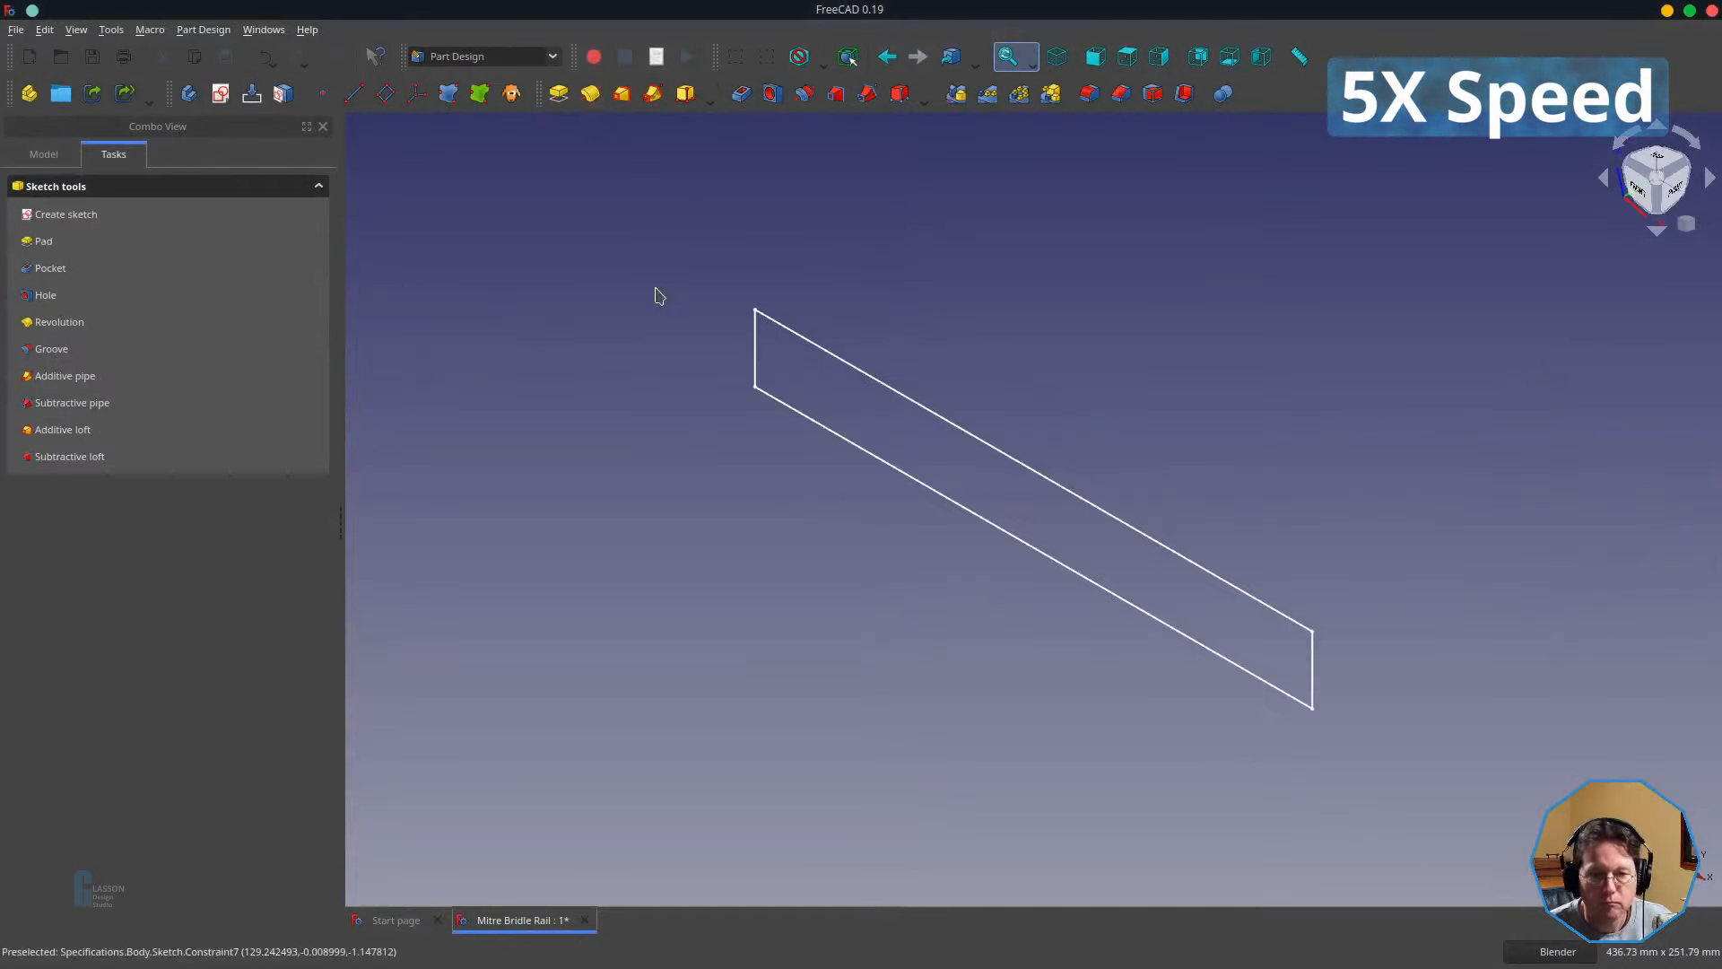
- Pad the sketch symmetric to its plane with length Spreadsheet.s_railThickness and save the document
left_click(558, 93)
left_click(25, 322)
left_click(275, 295)
key("equal")
key("BackSpace")
type("Spreadsheet.s_railThickness")
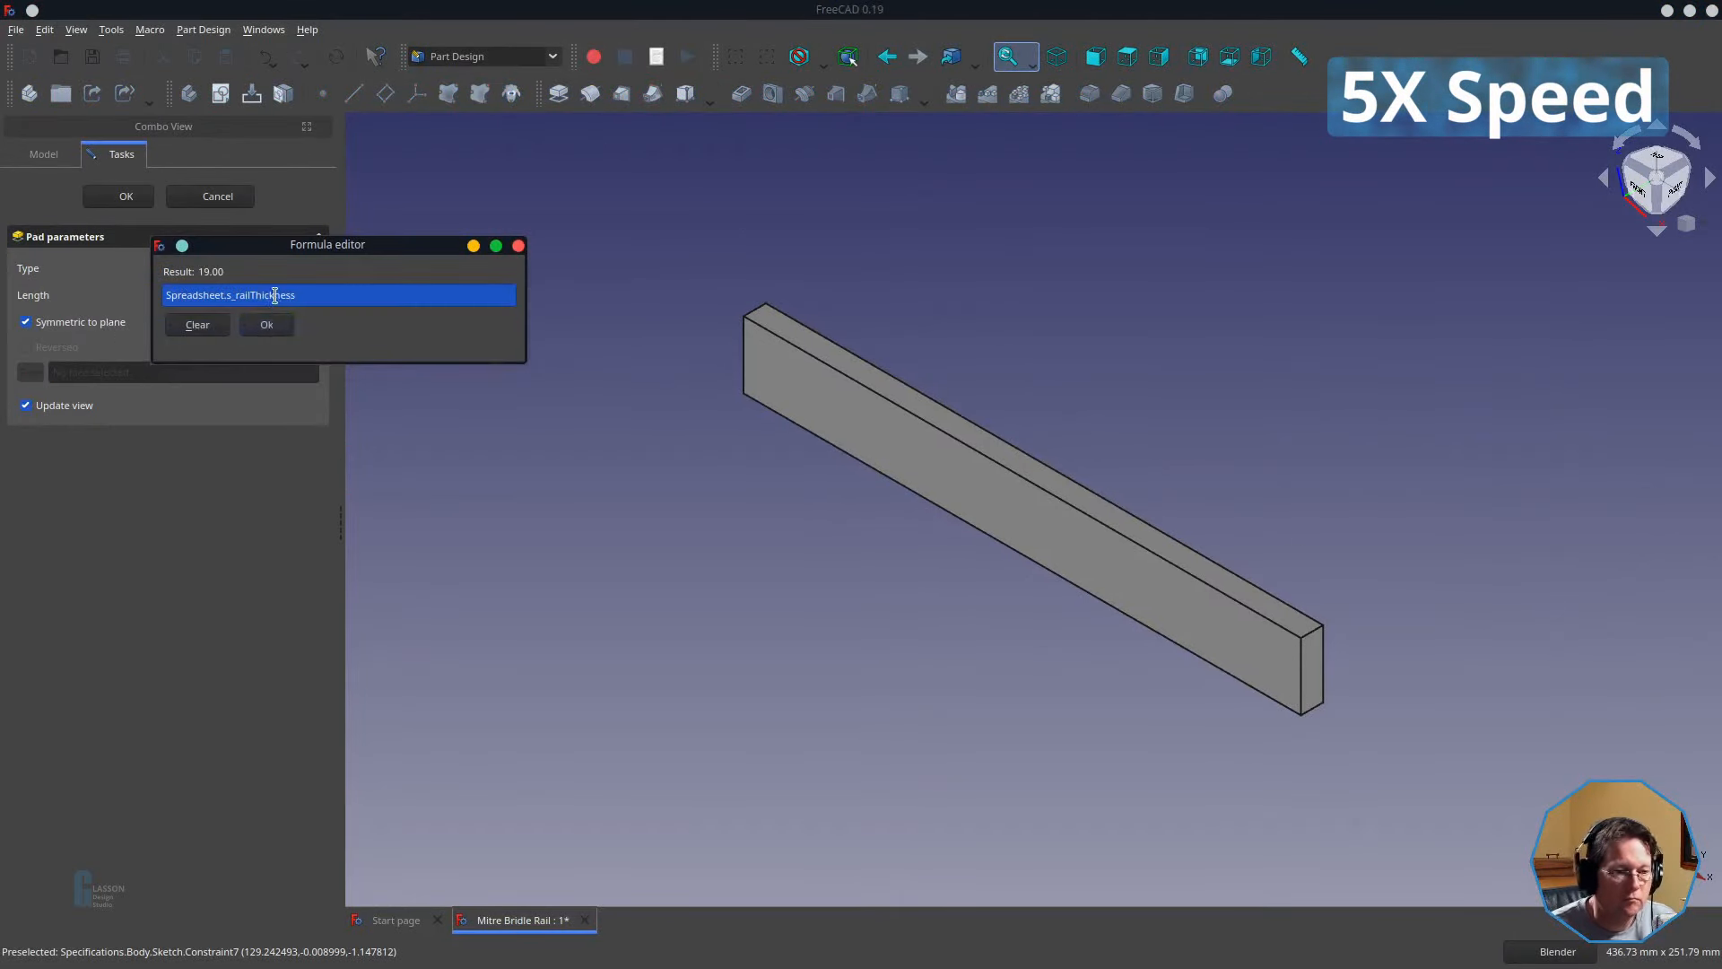
key("Return")
key("Return")
key("ctrl+s")
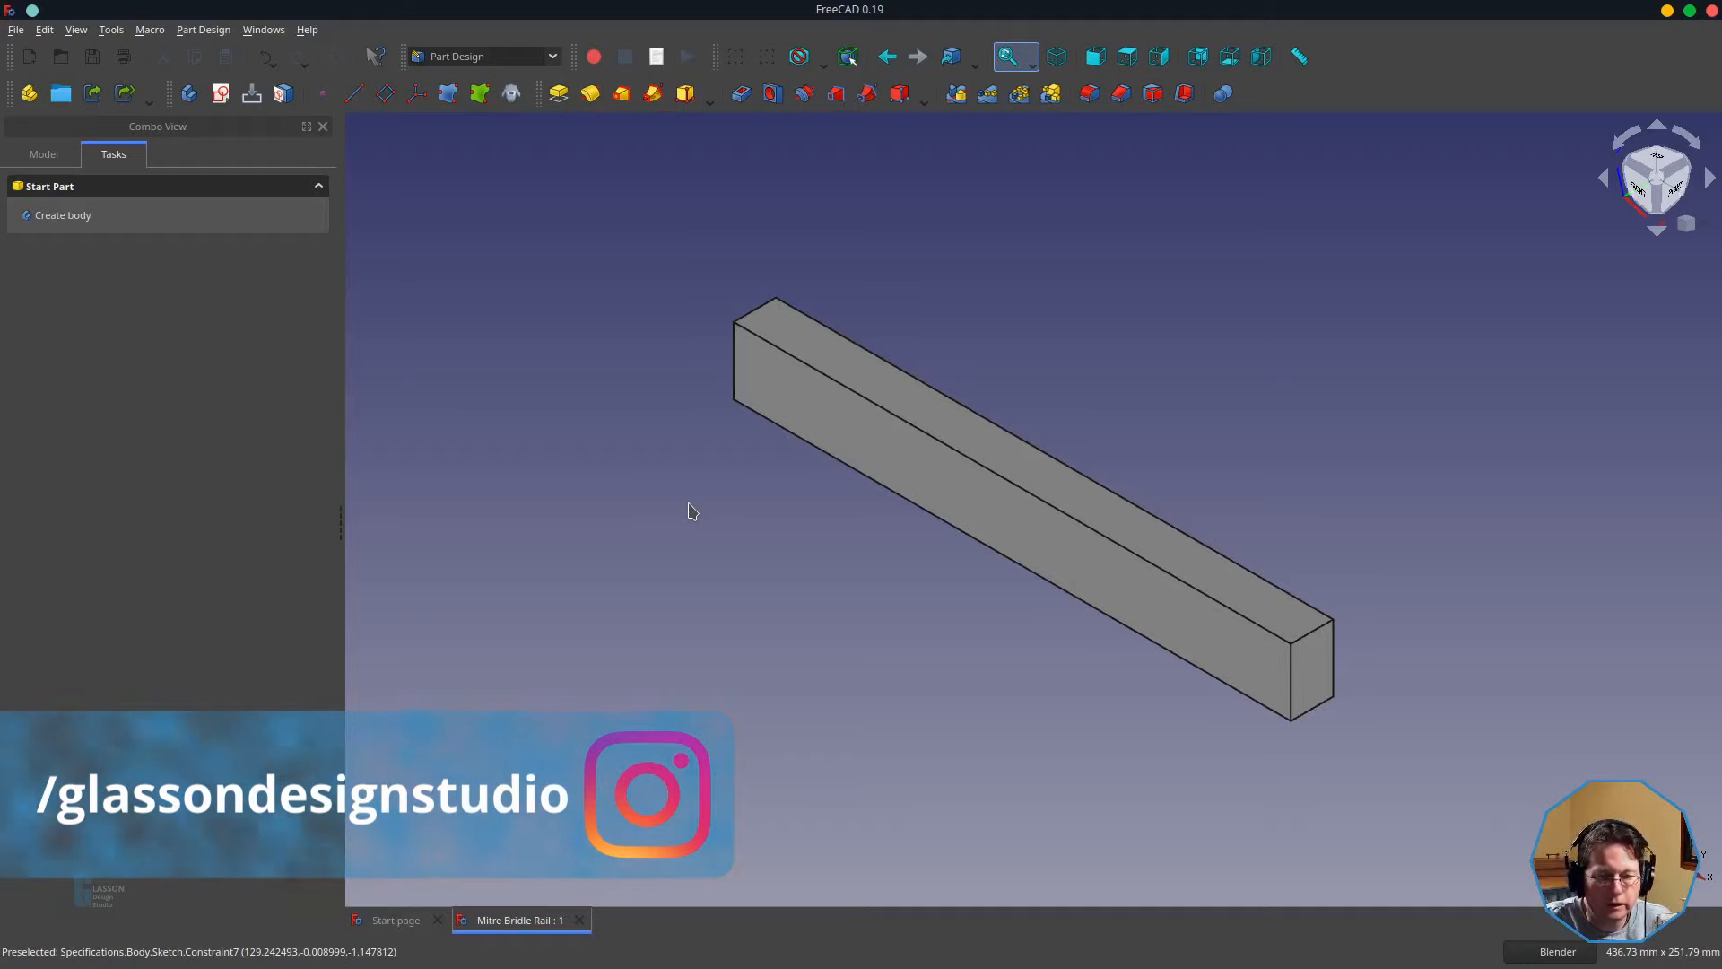
- Create a datum plane on the rail's long front face, clearing its reference to that face
left_click(805, 424)
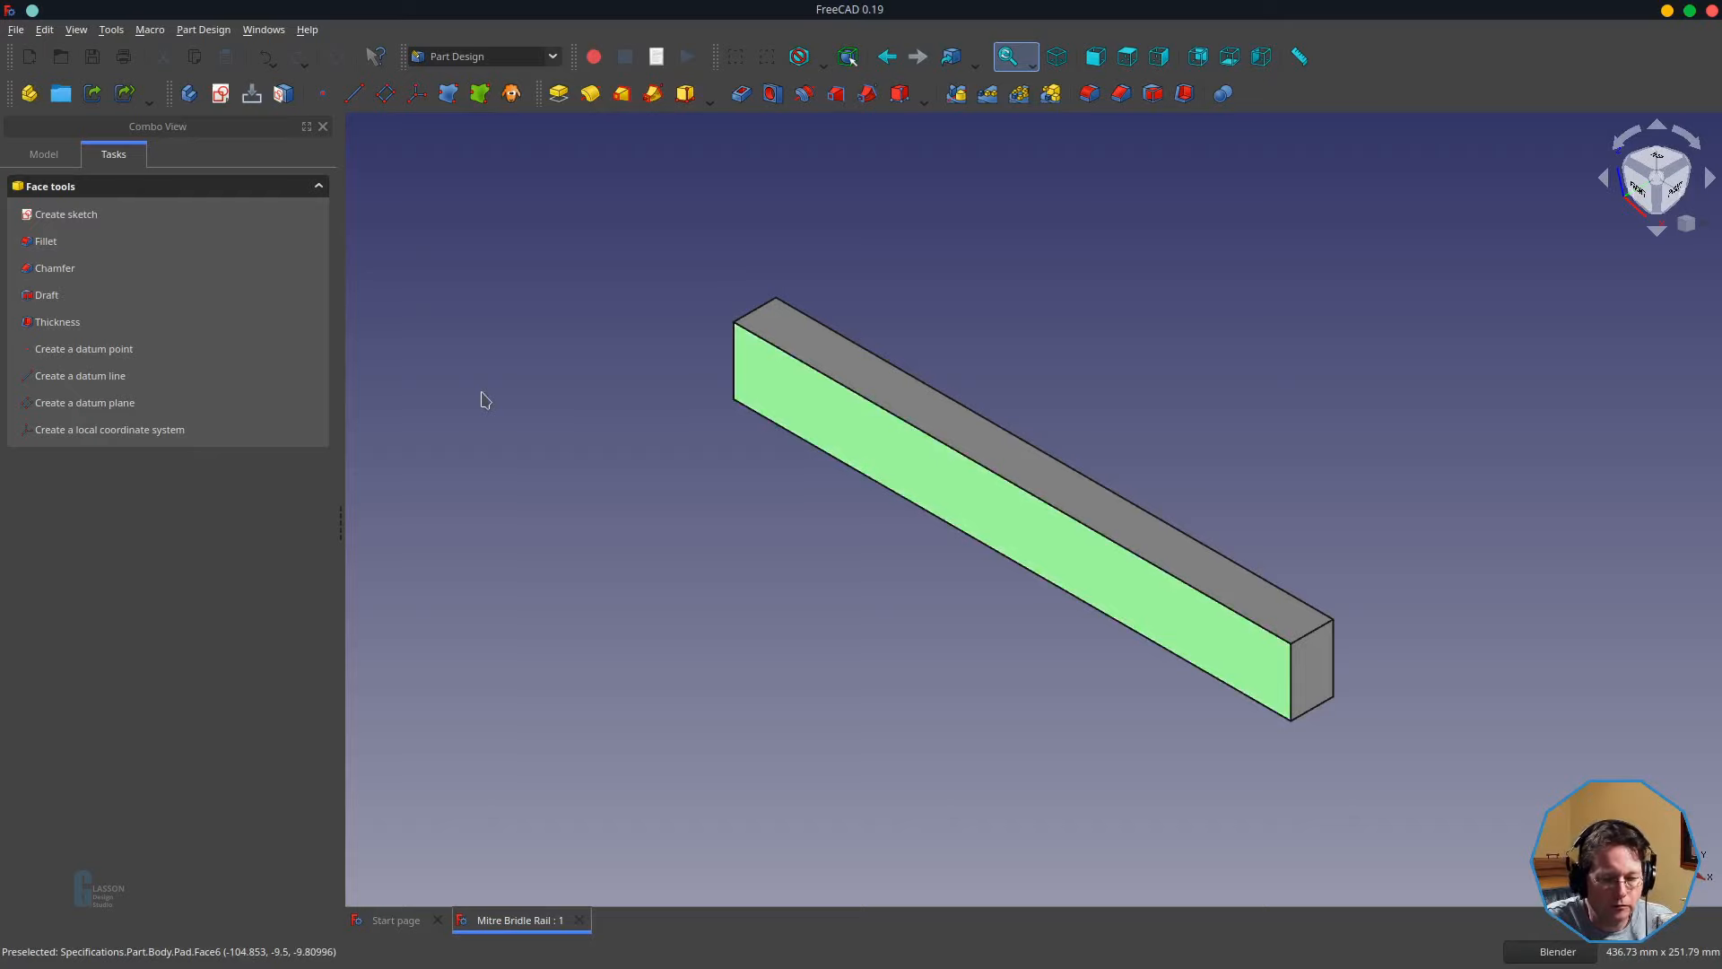
left_click(752, 572)
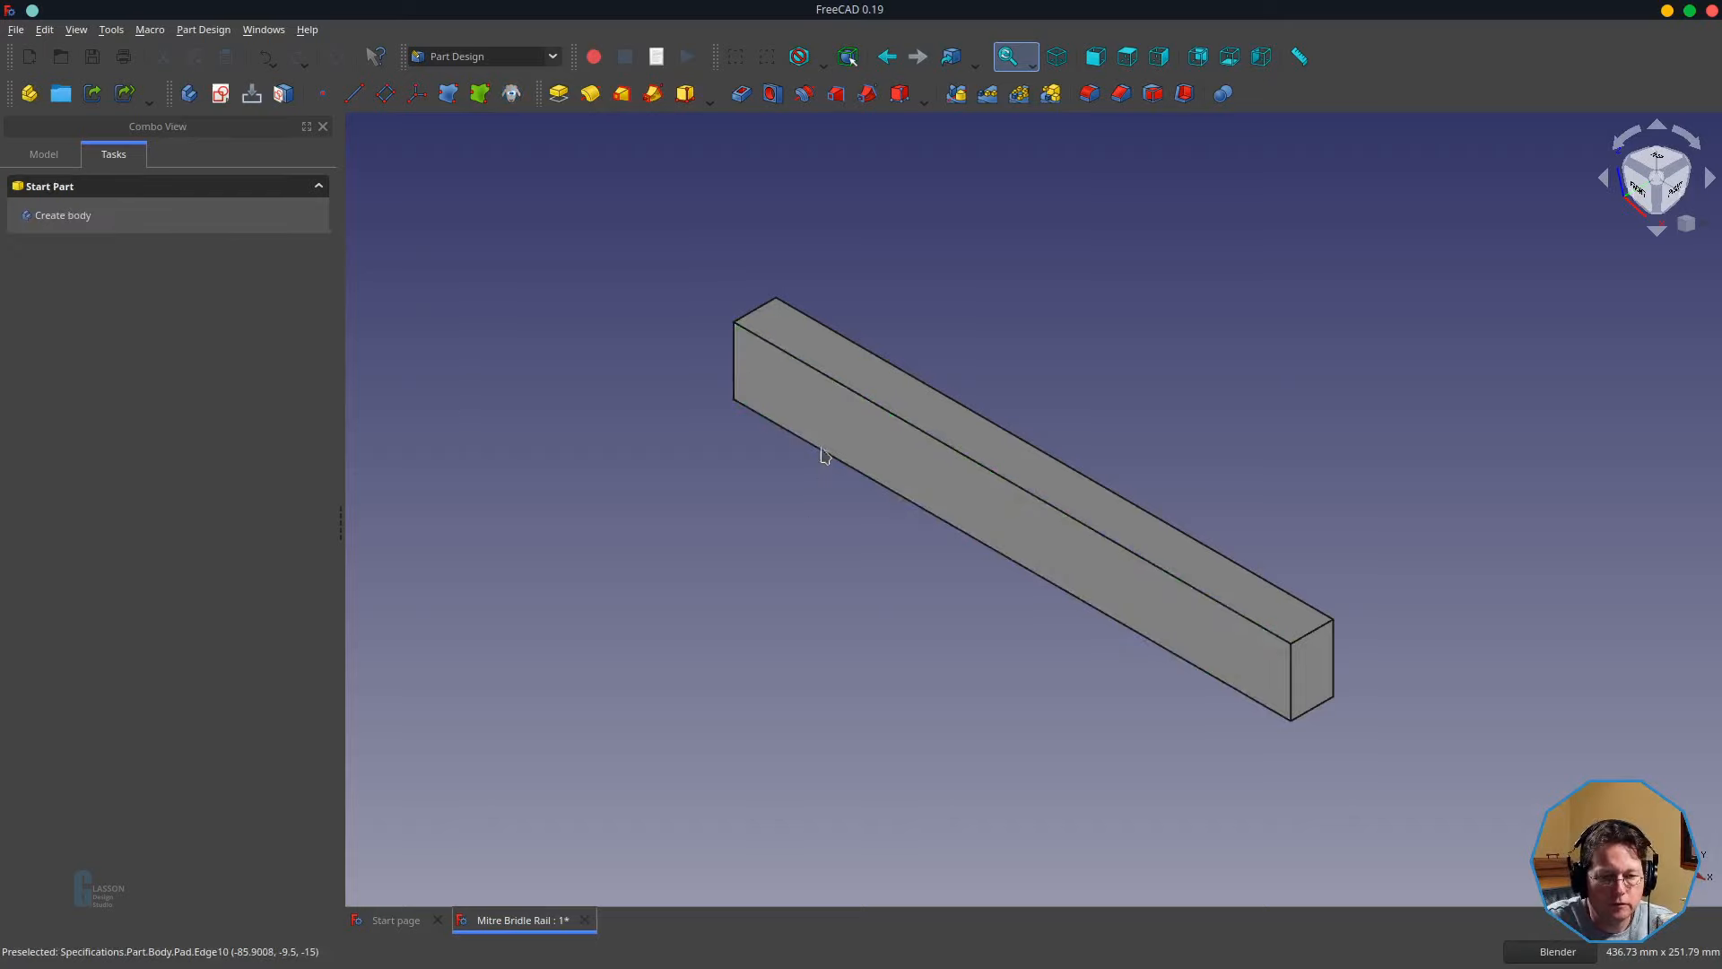
left_click(824, 448)
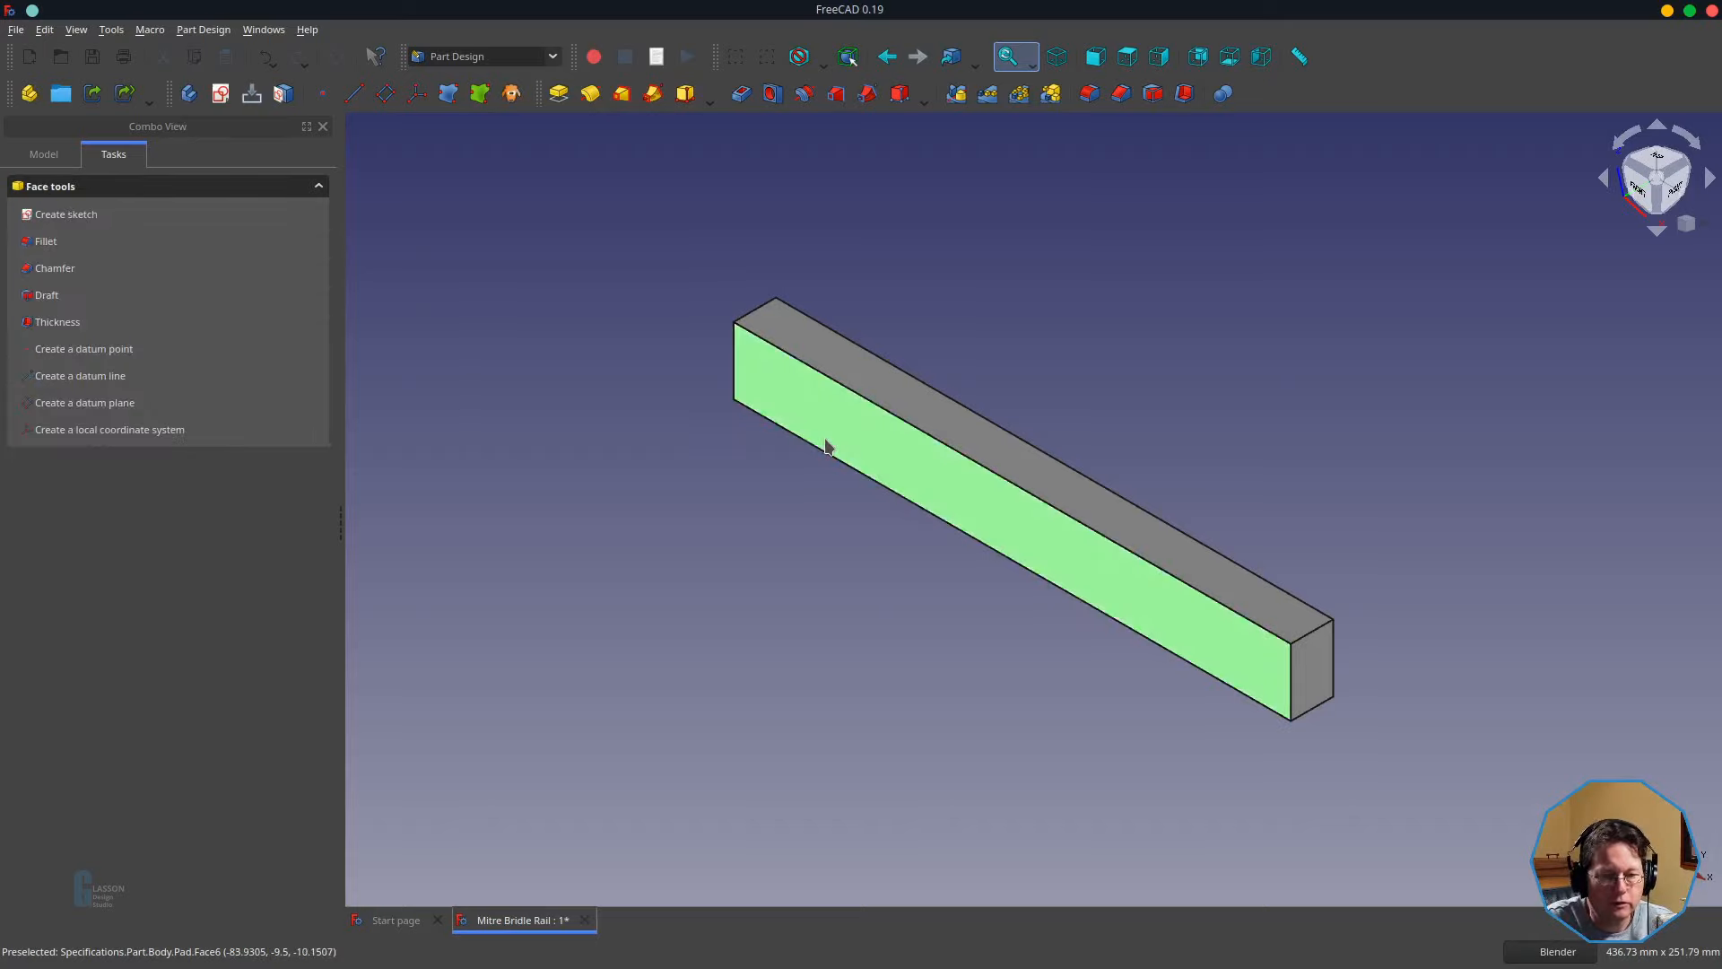
left_click(386, 94)
left_click_drag(151, 287, 70, 293)
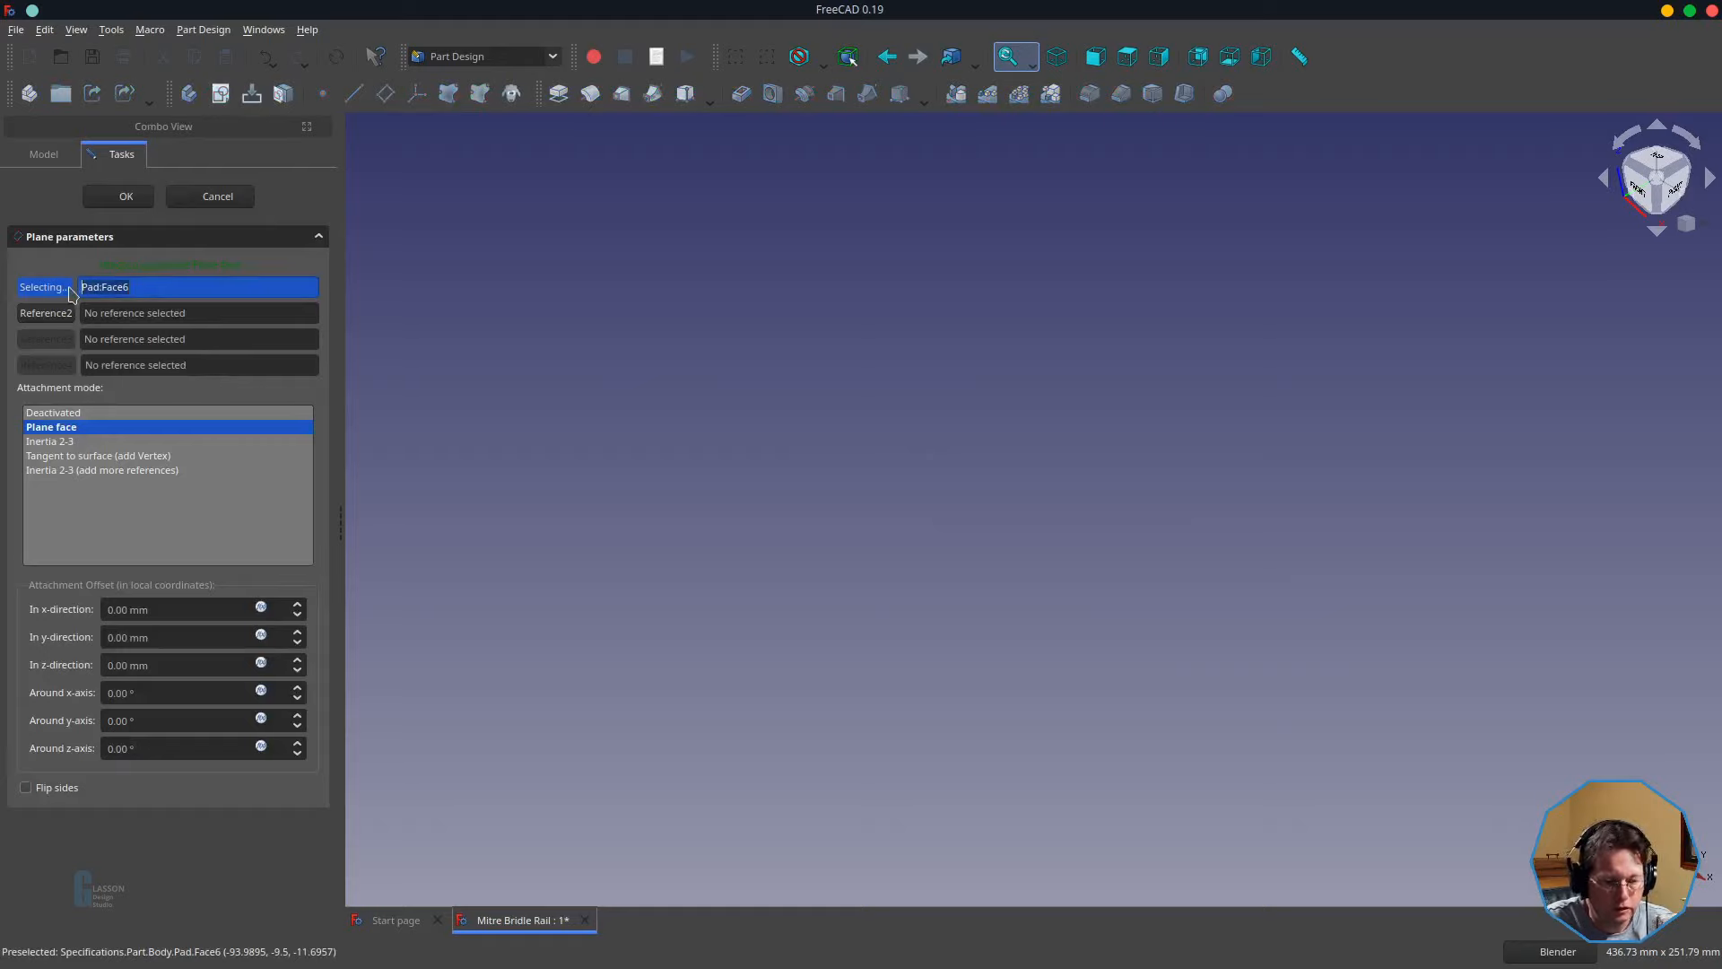
key("Delete")
left_click(126, 196)
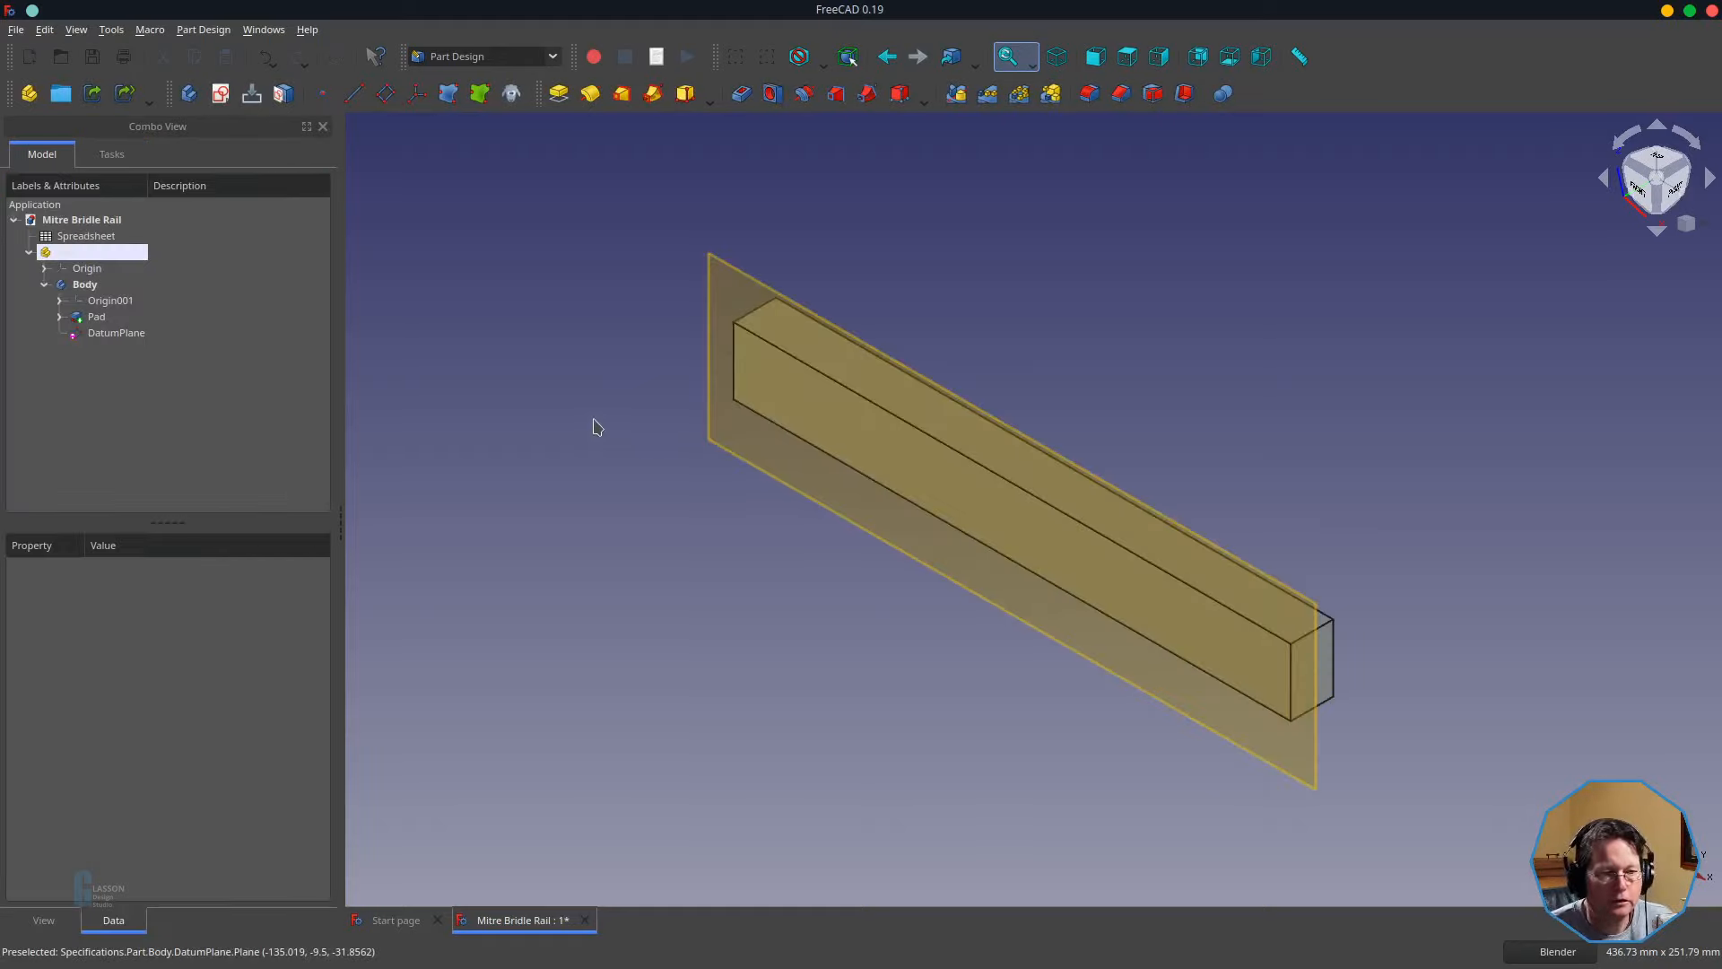
- Start a sketch on the datum plane and draw a closed triangle near the rail's left end with one vertical and one horizontal side
left_click(225, 99)
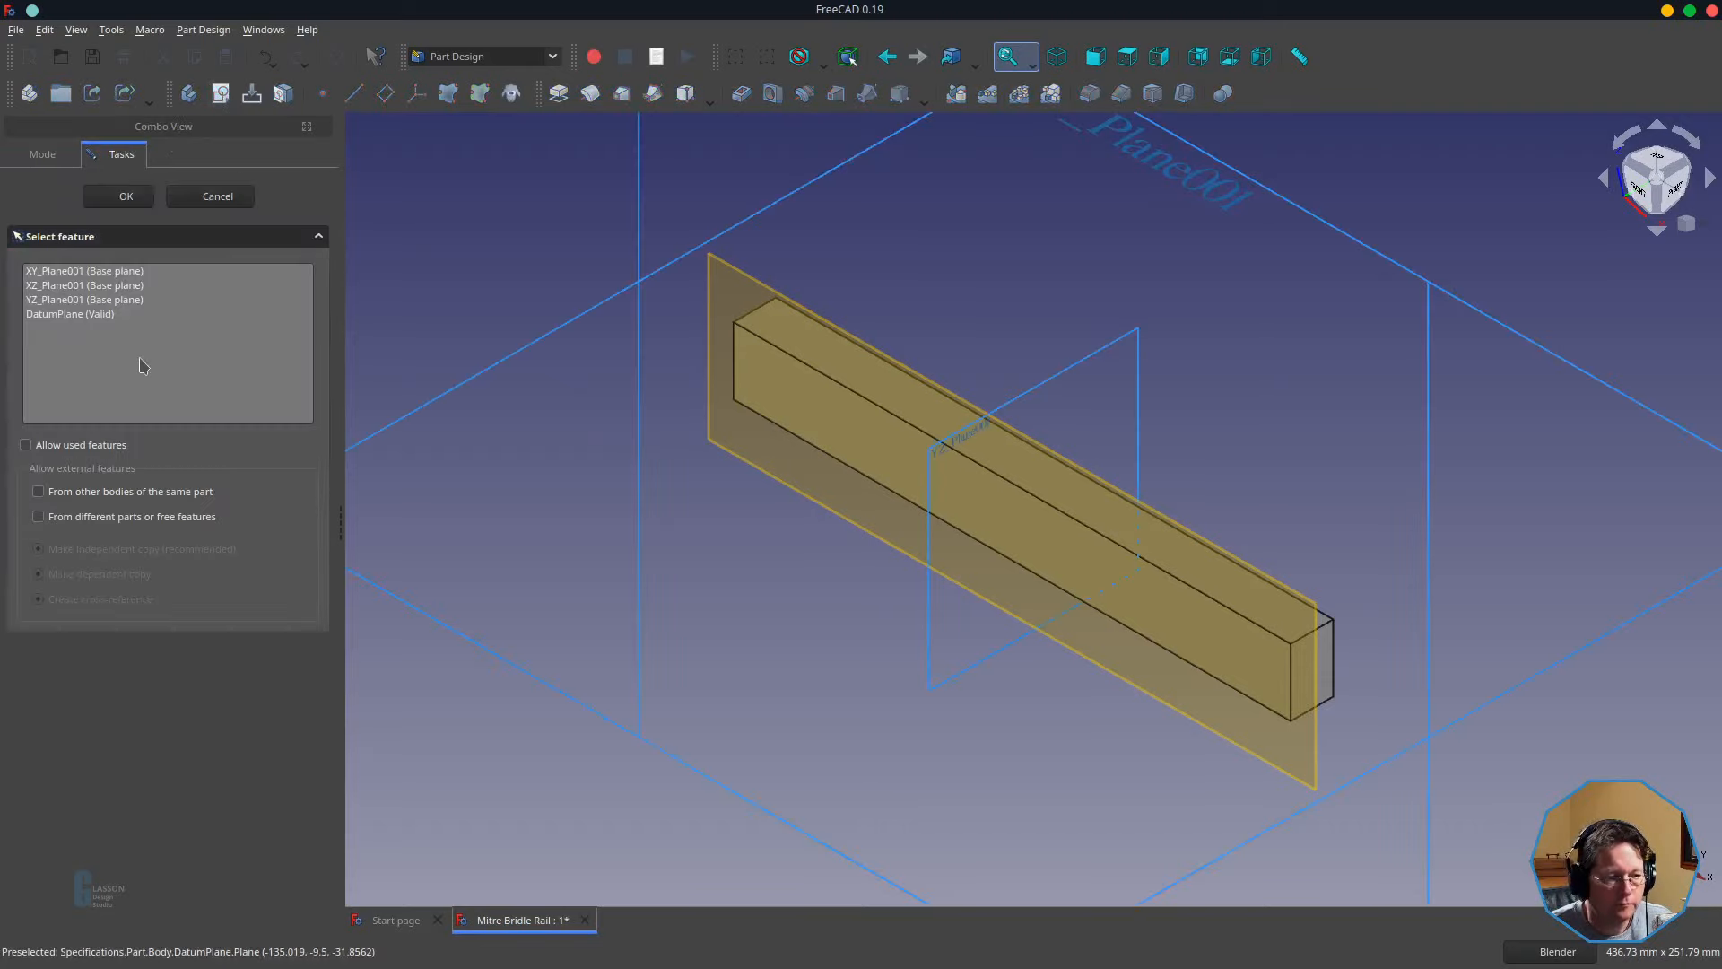
left_click(100, 314)
left_click(124, 204)
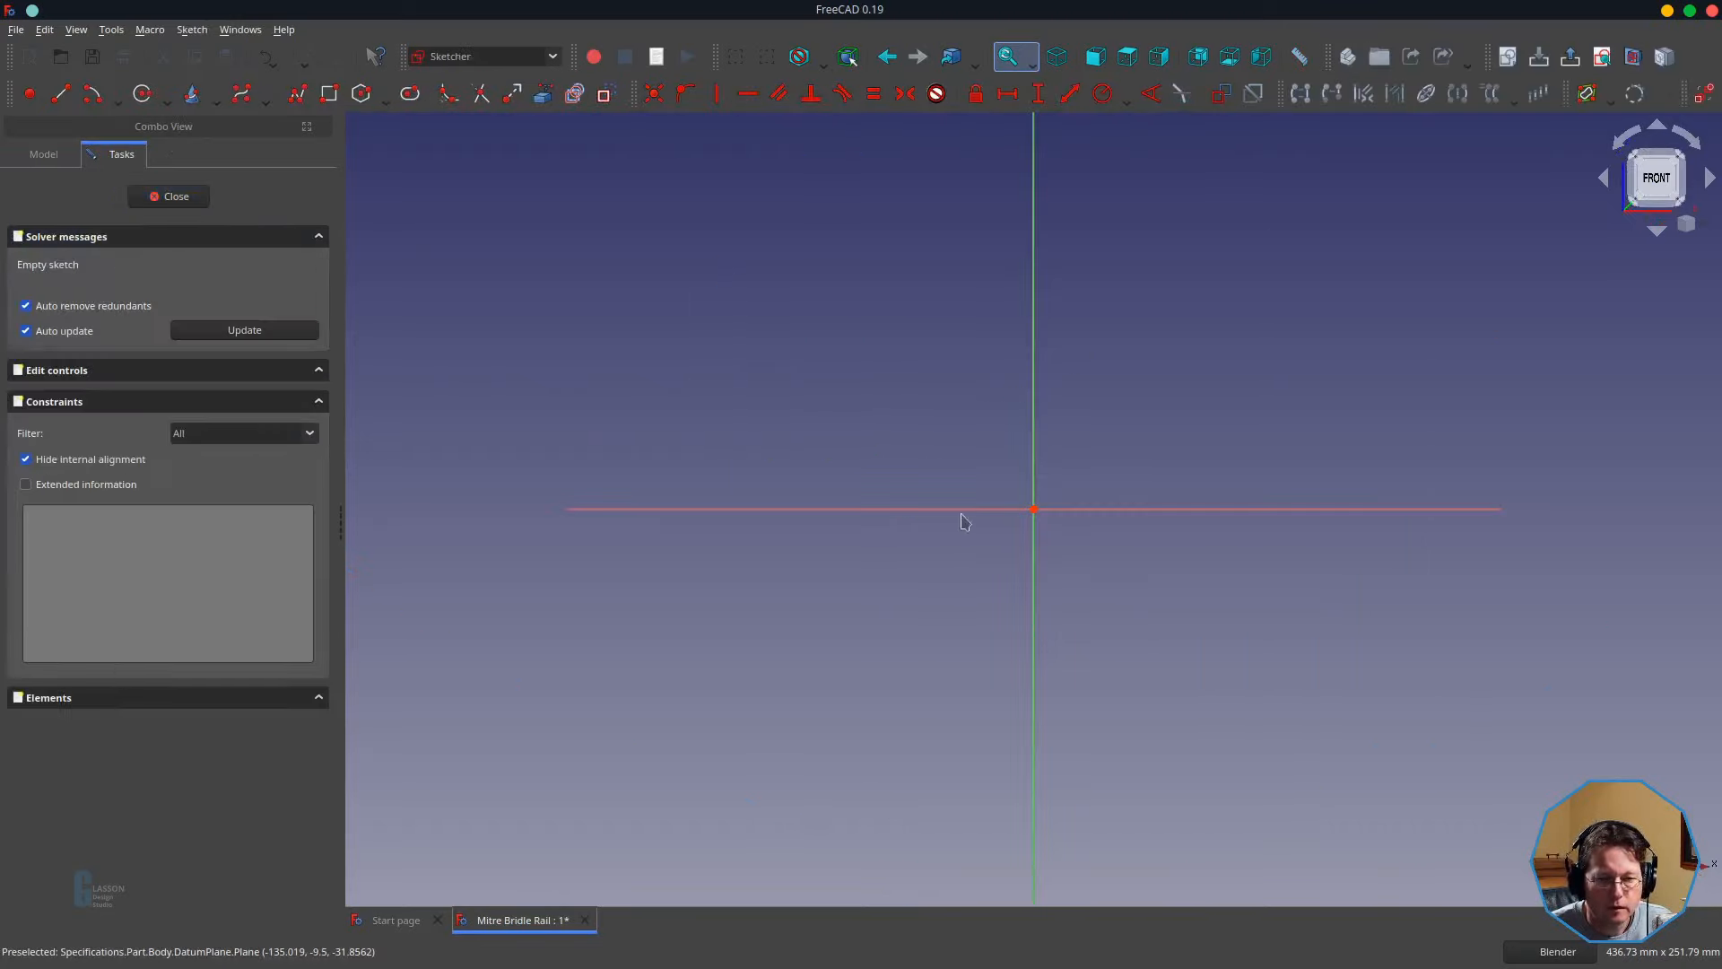
left_click(297, 94)
left_click(595, 459)
left_click(594, 568)
left_click(754, 459)
left_click(594, 460)
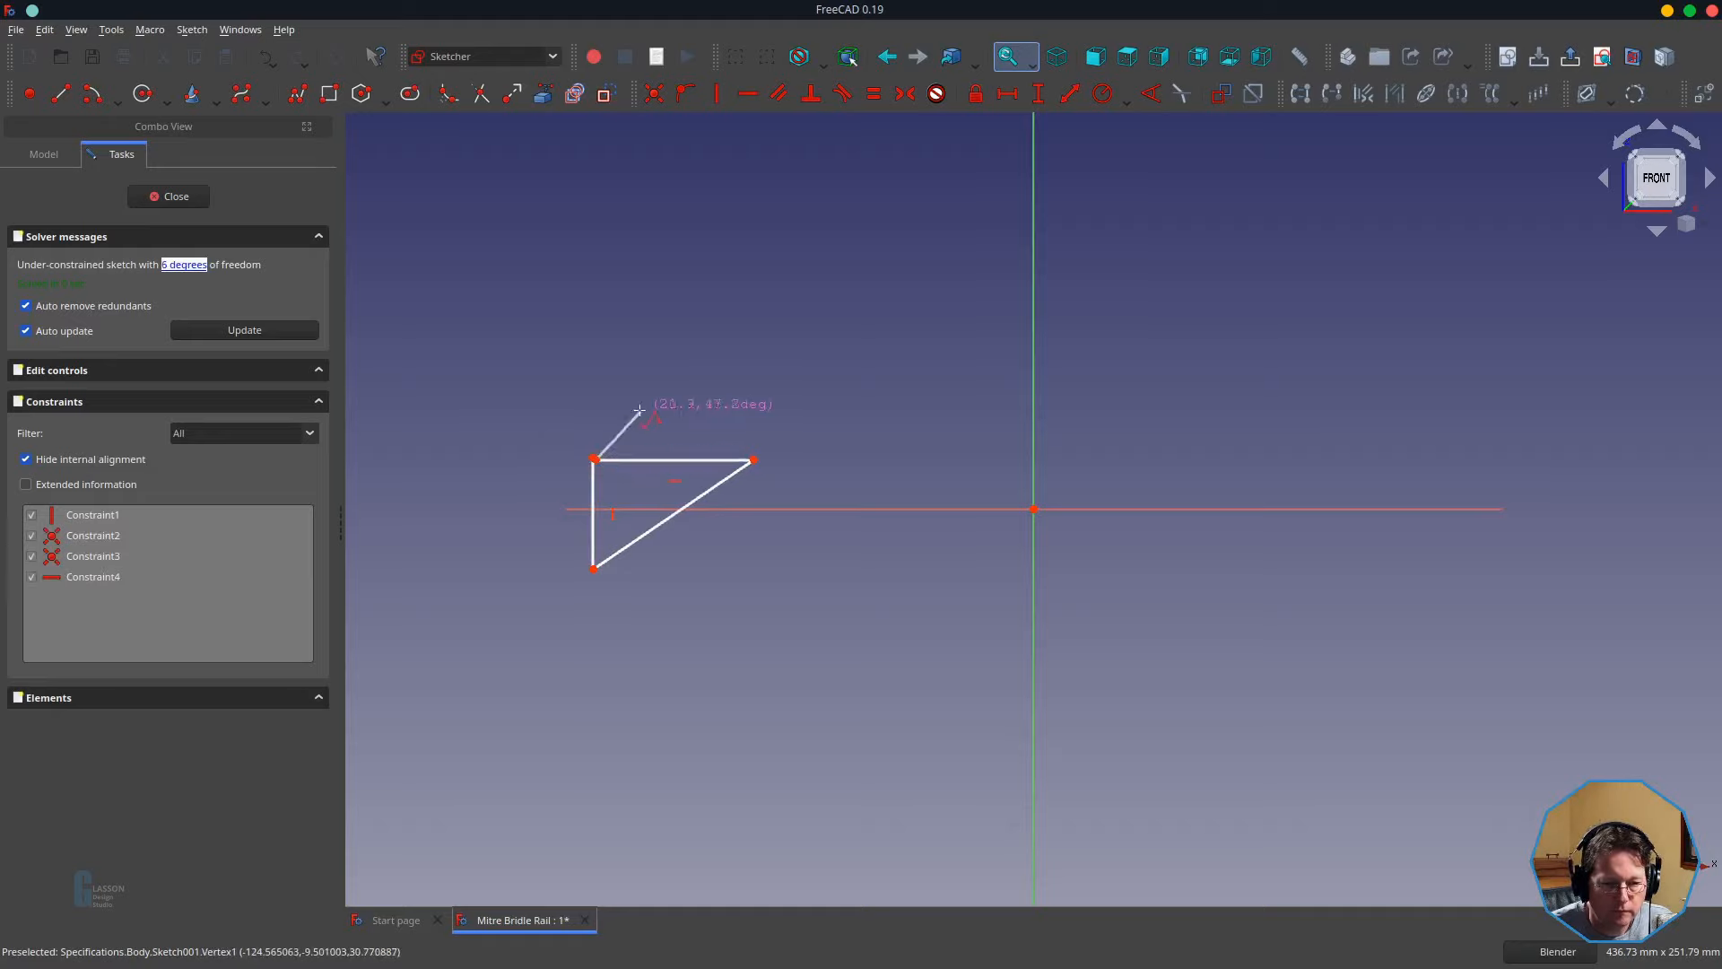
right_click(681, 359)
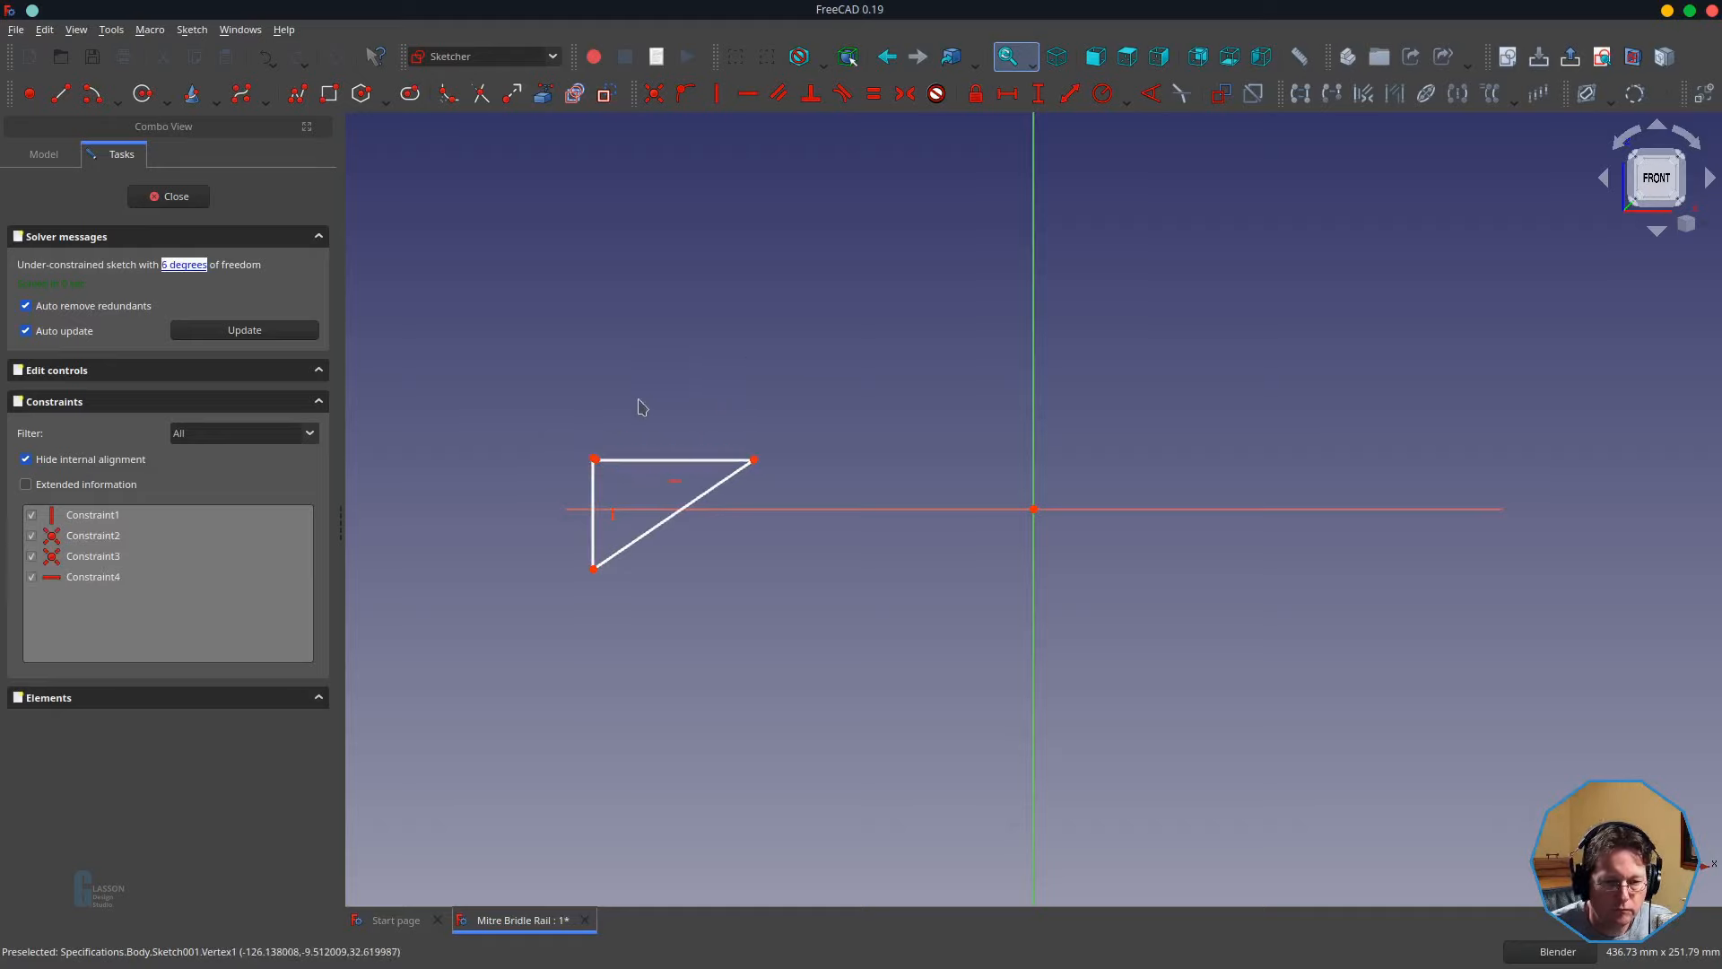
- Make the triangle's upper-left corner endpoints coincident, then close and reopen the sketch for editing
left_click(595, 459)
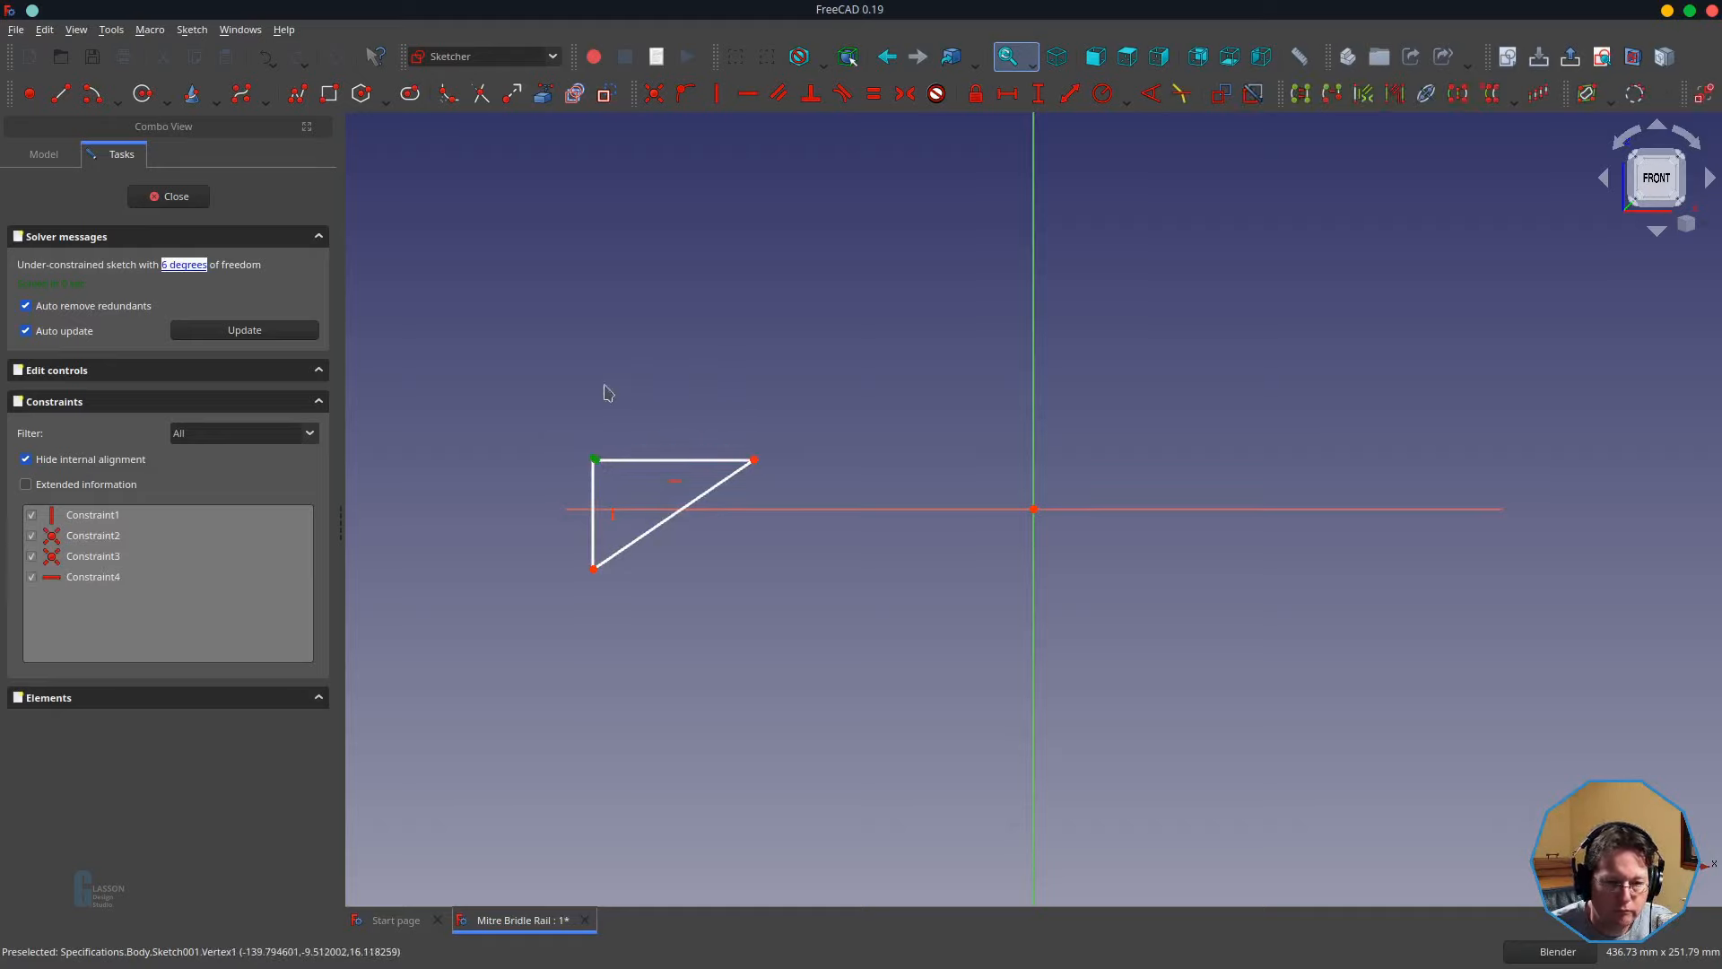
left_click(168, 197)
double_click(111, 350)
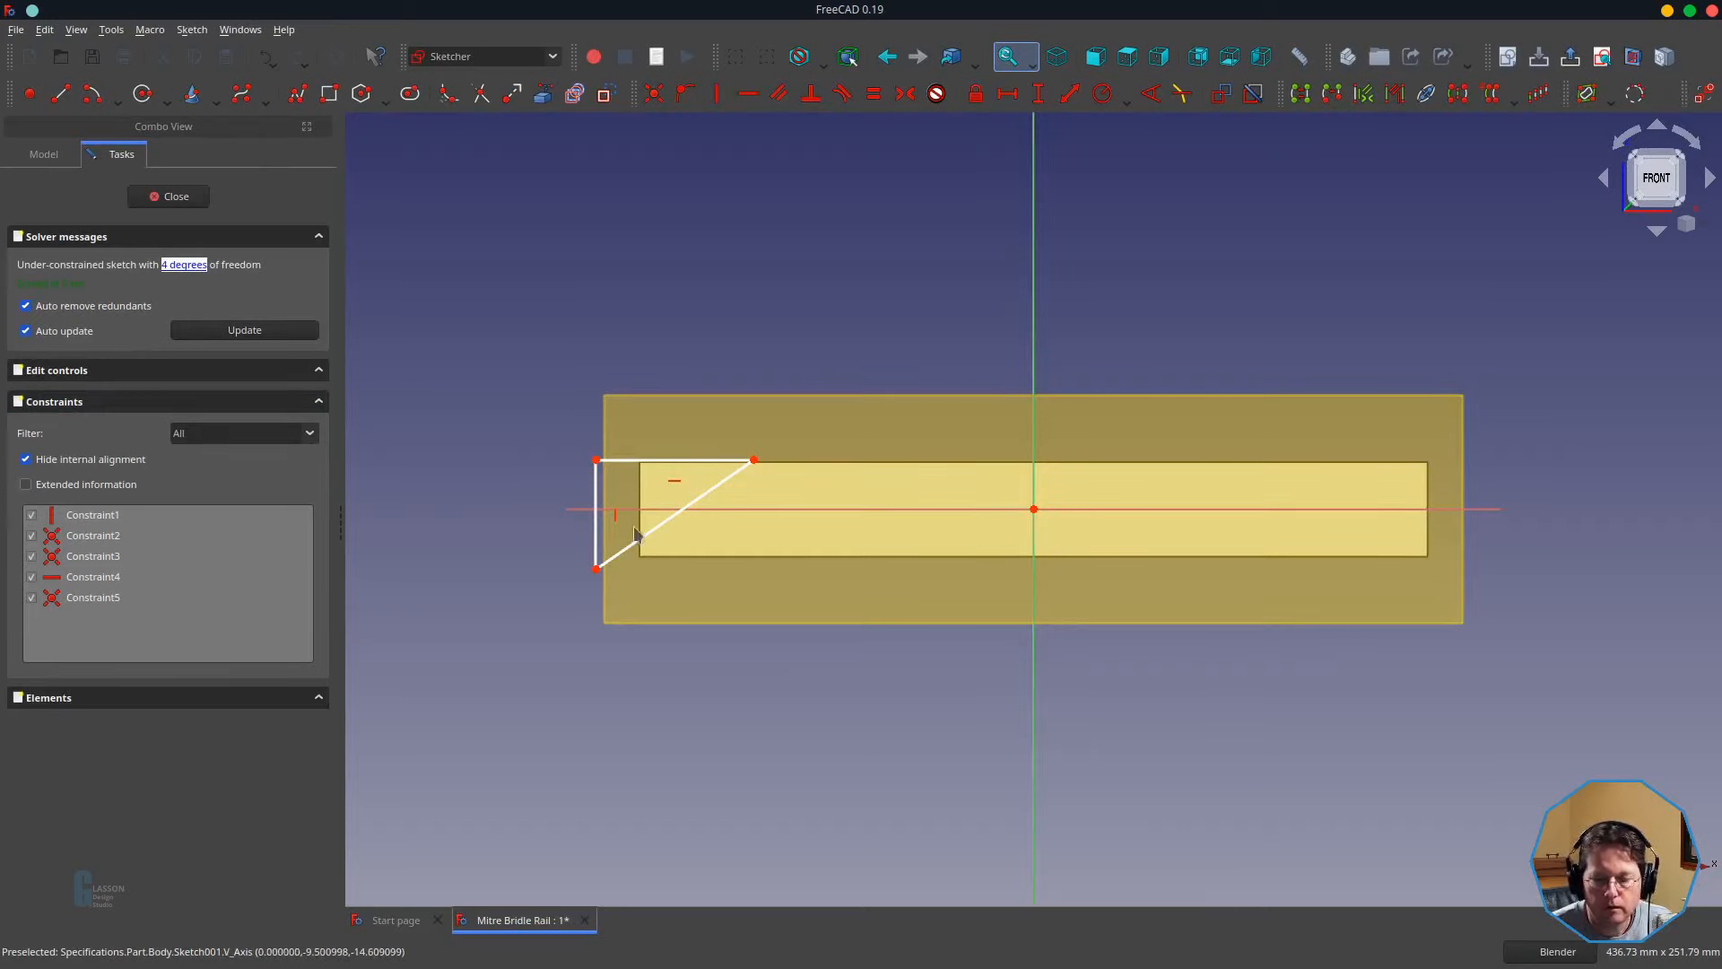
- Constrain the horizontal distance from the origin to the triangle's upper-left corner with the formula Spreadsheet.s_railLength/2
left_click(1032, 509)
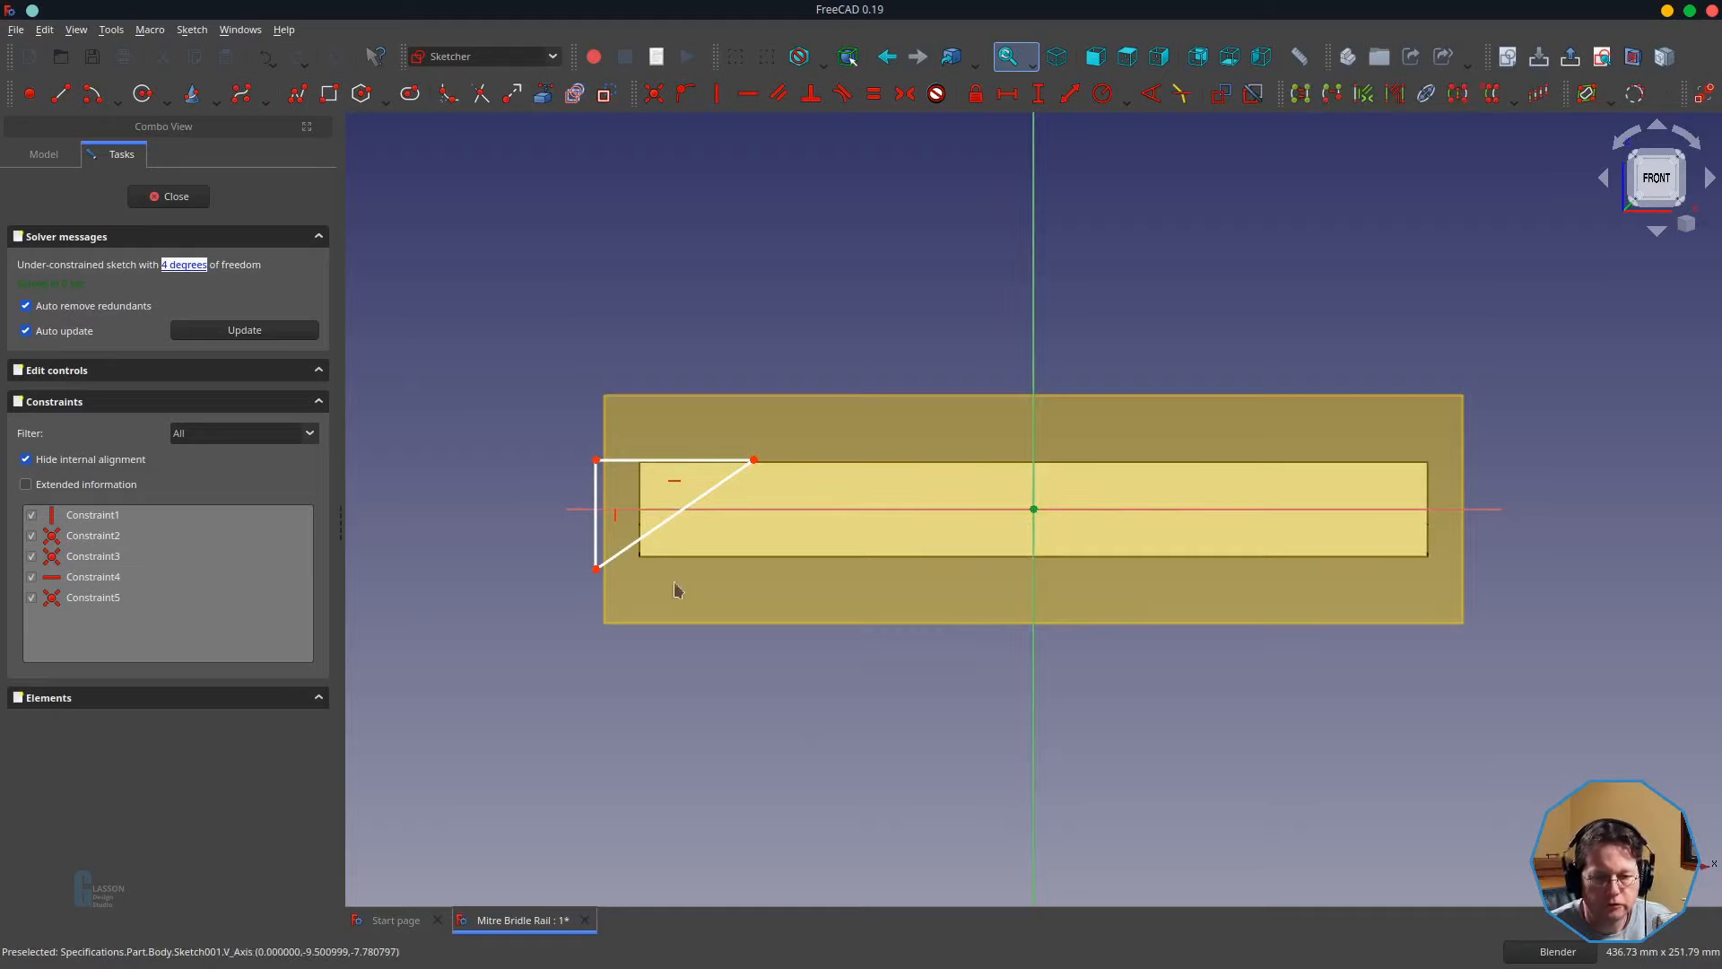
left_click(594, 465)
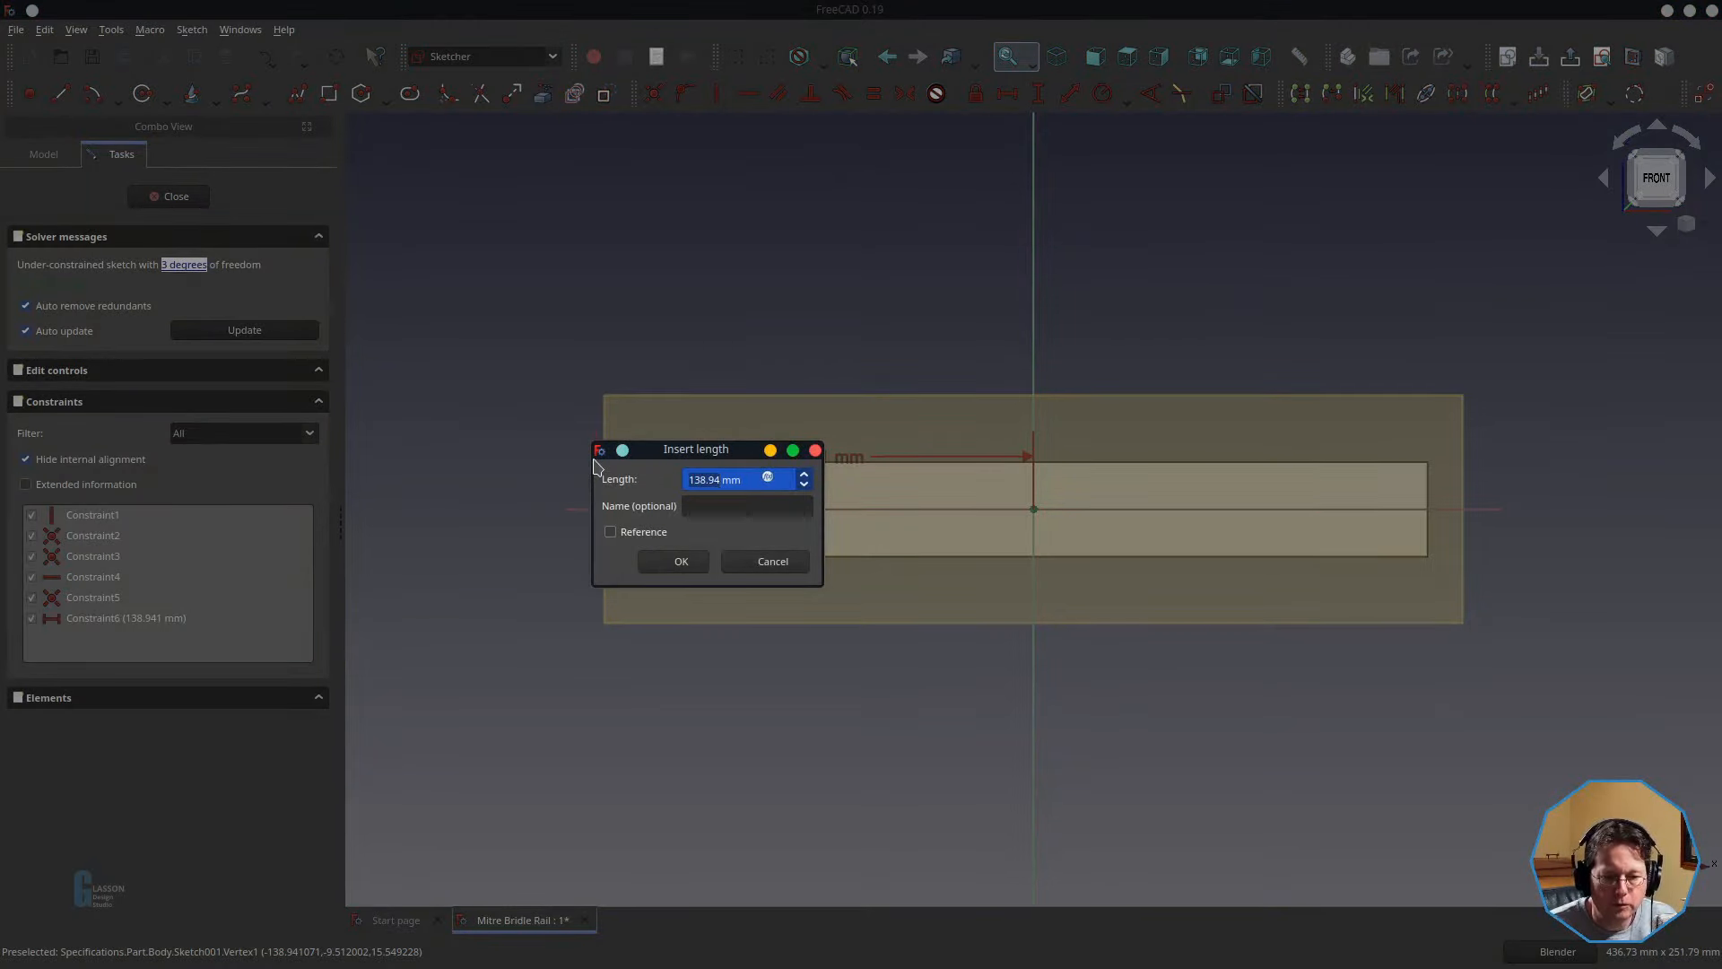
key("equal")
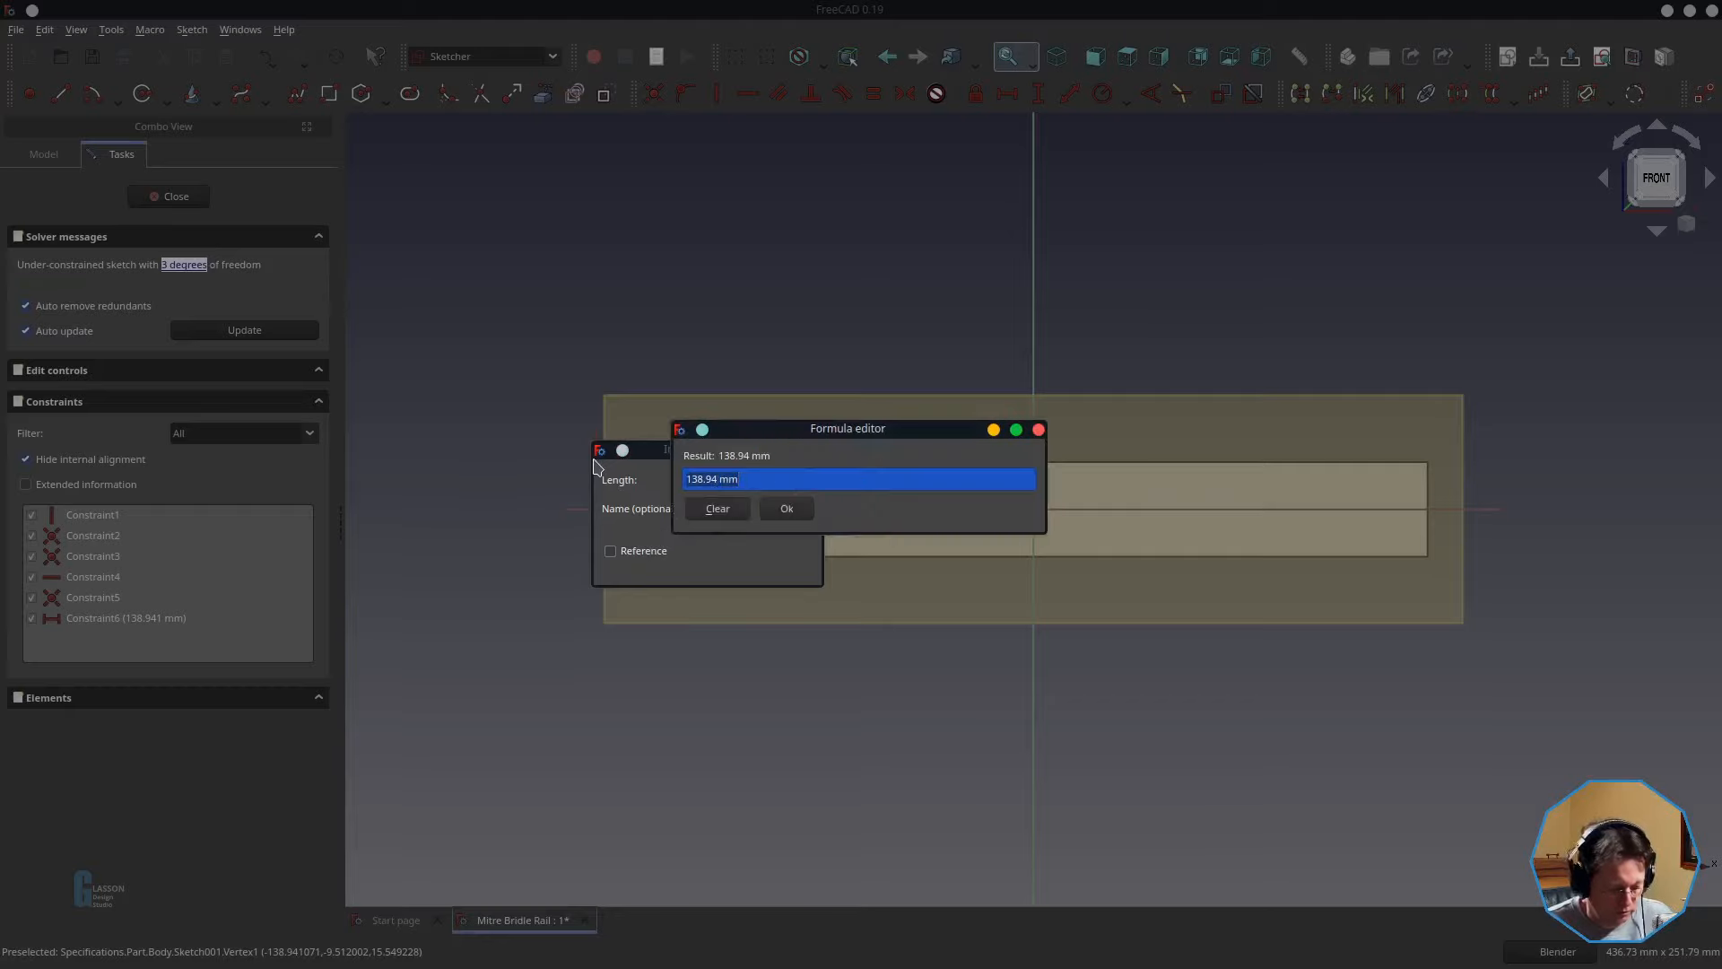
type("sper")
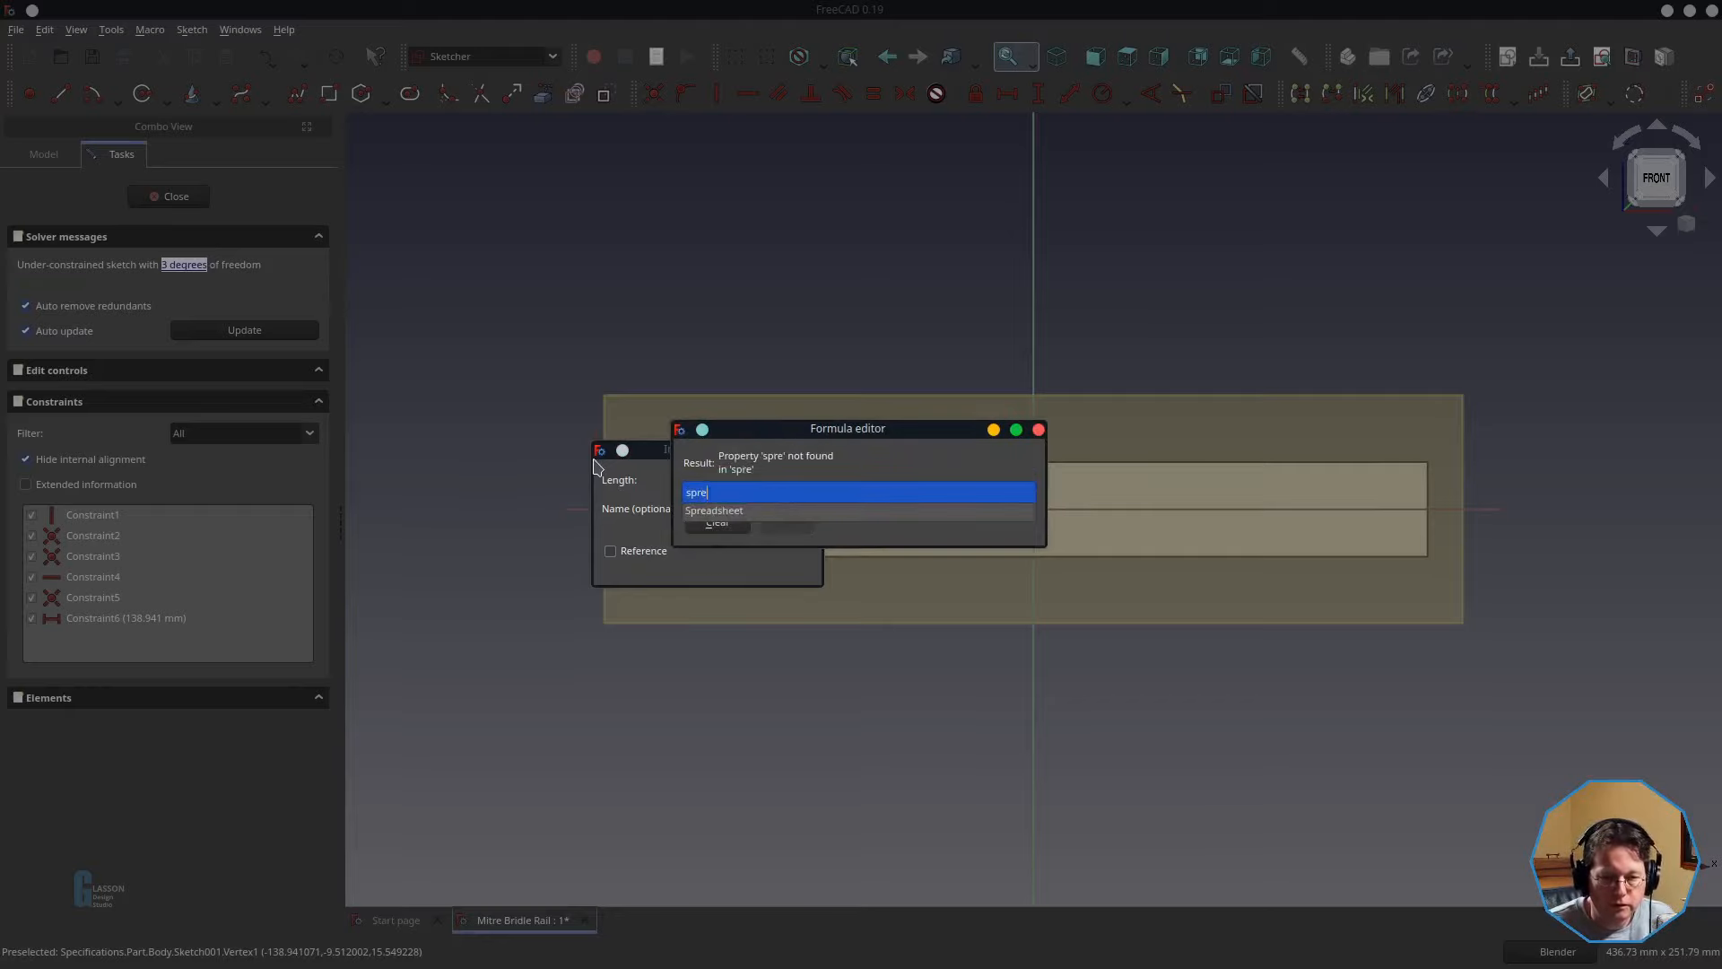
key("Return")
type("s_")
key("Down")
key("Down")
key("Down")
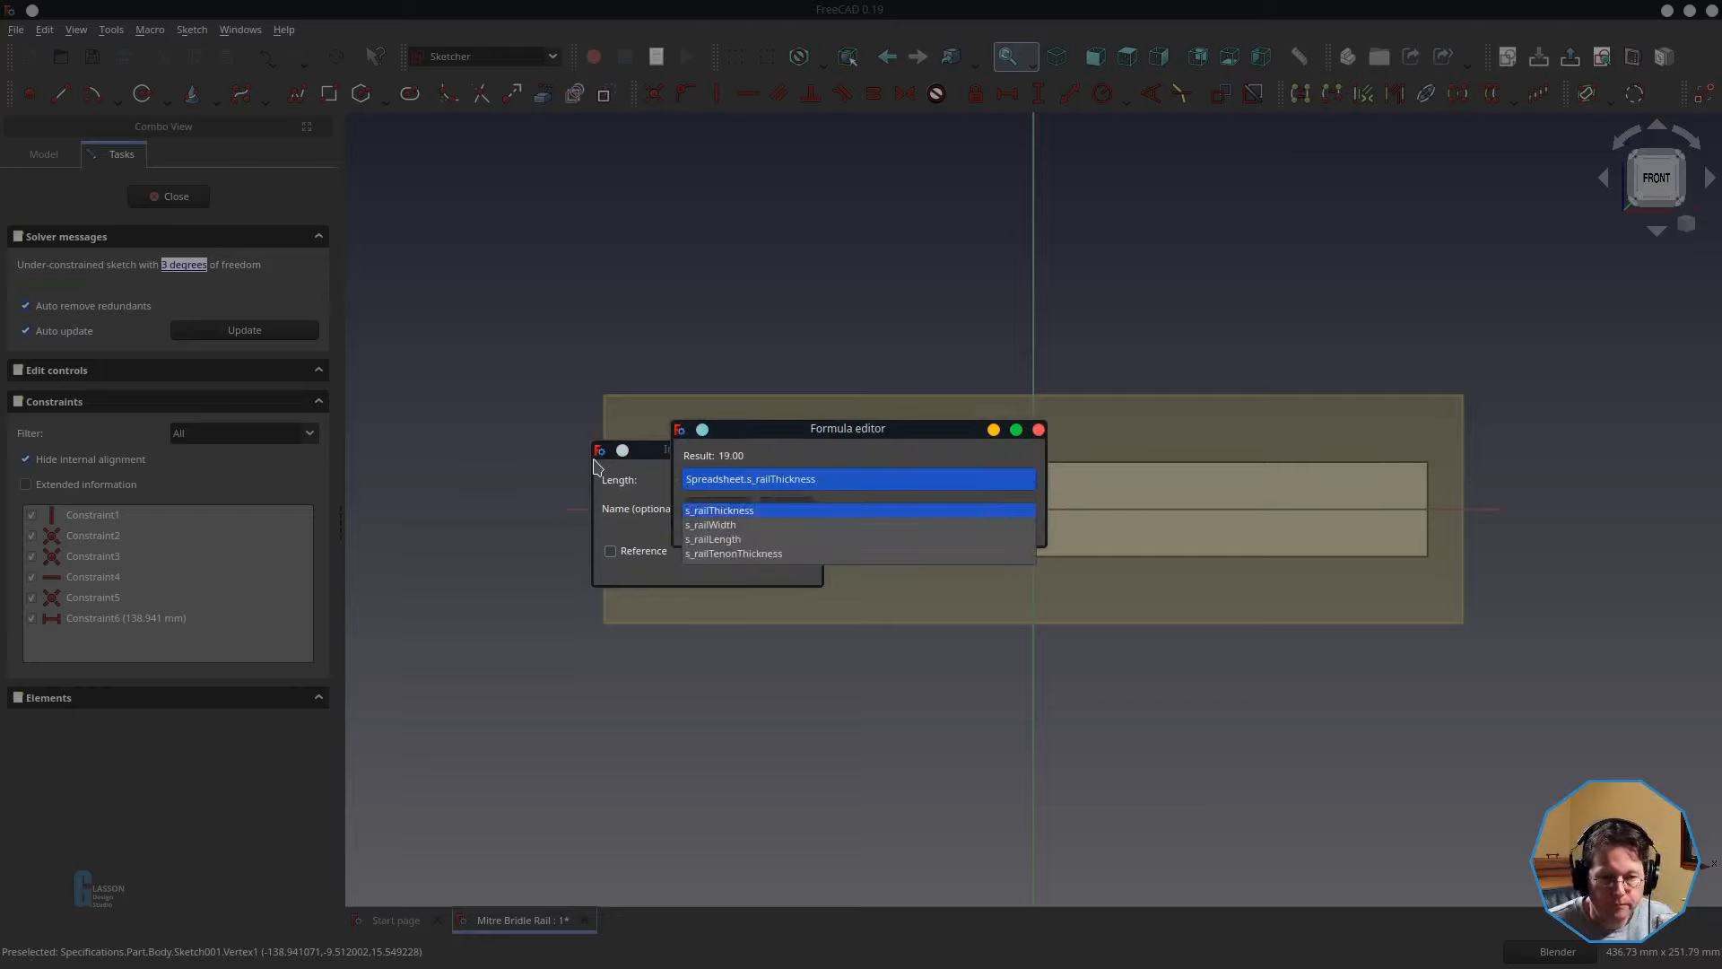
type("/2")
key("Return")
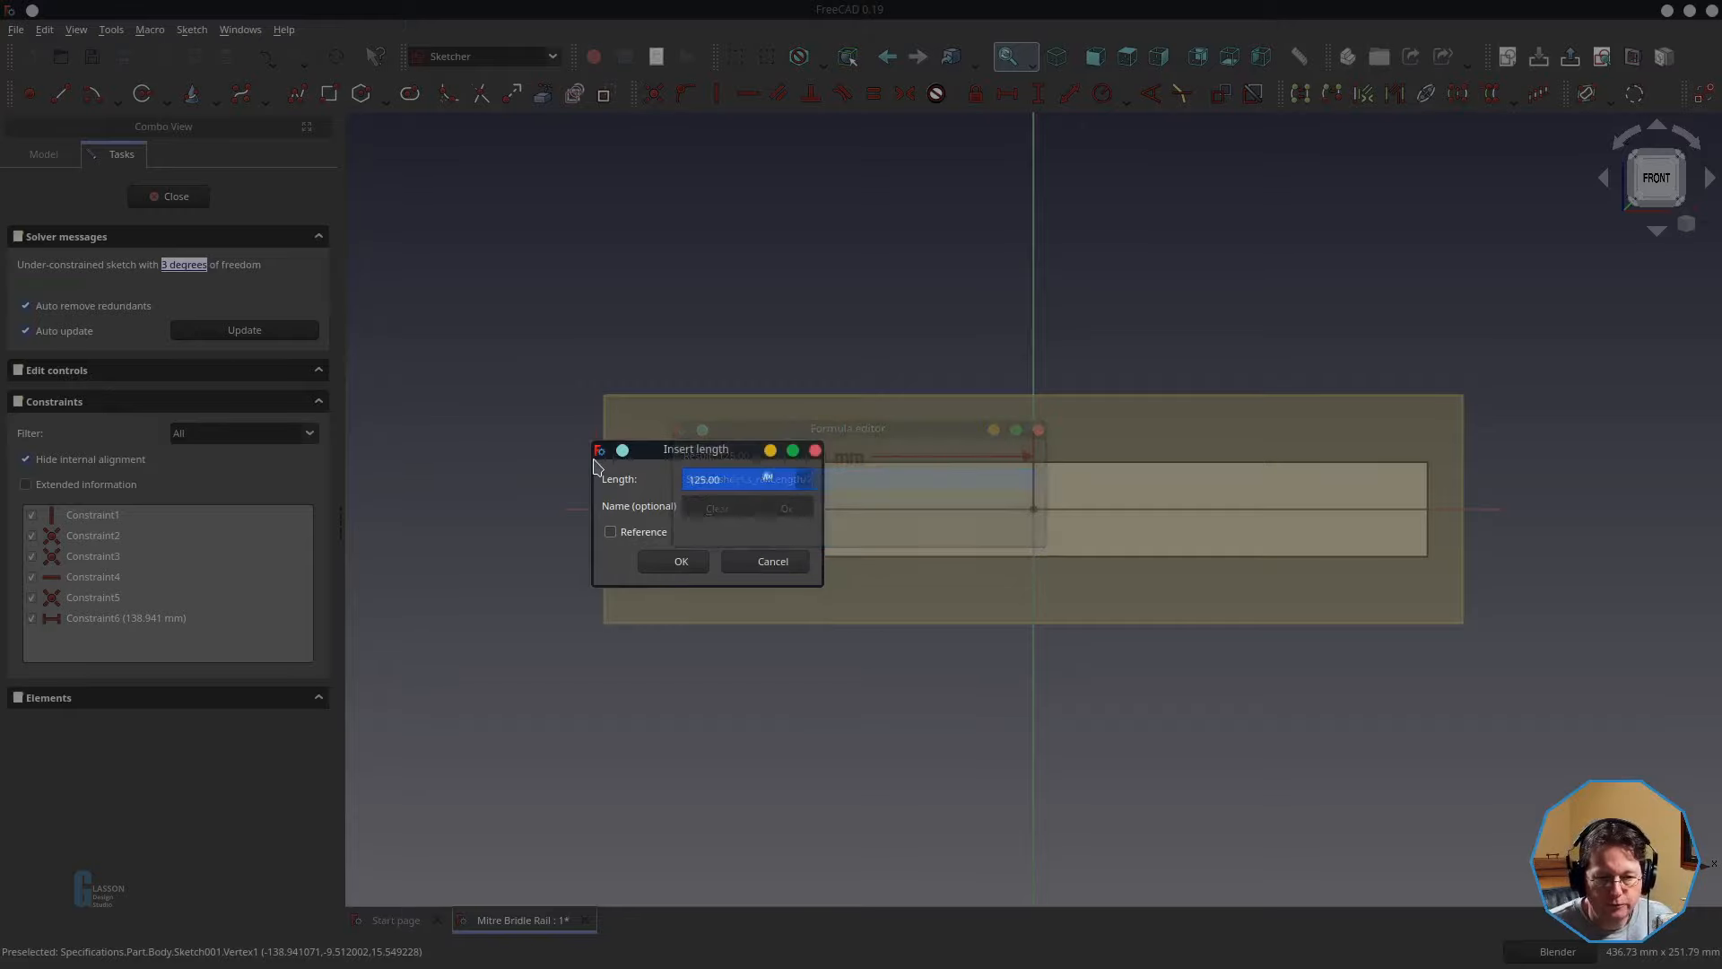
left_click(660, 566)
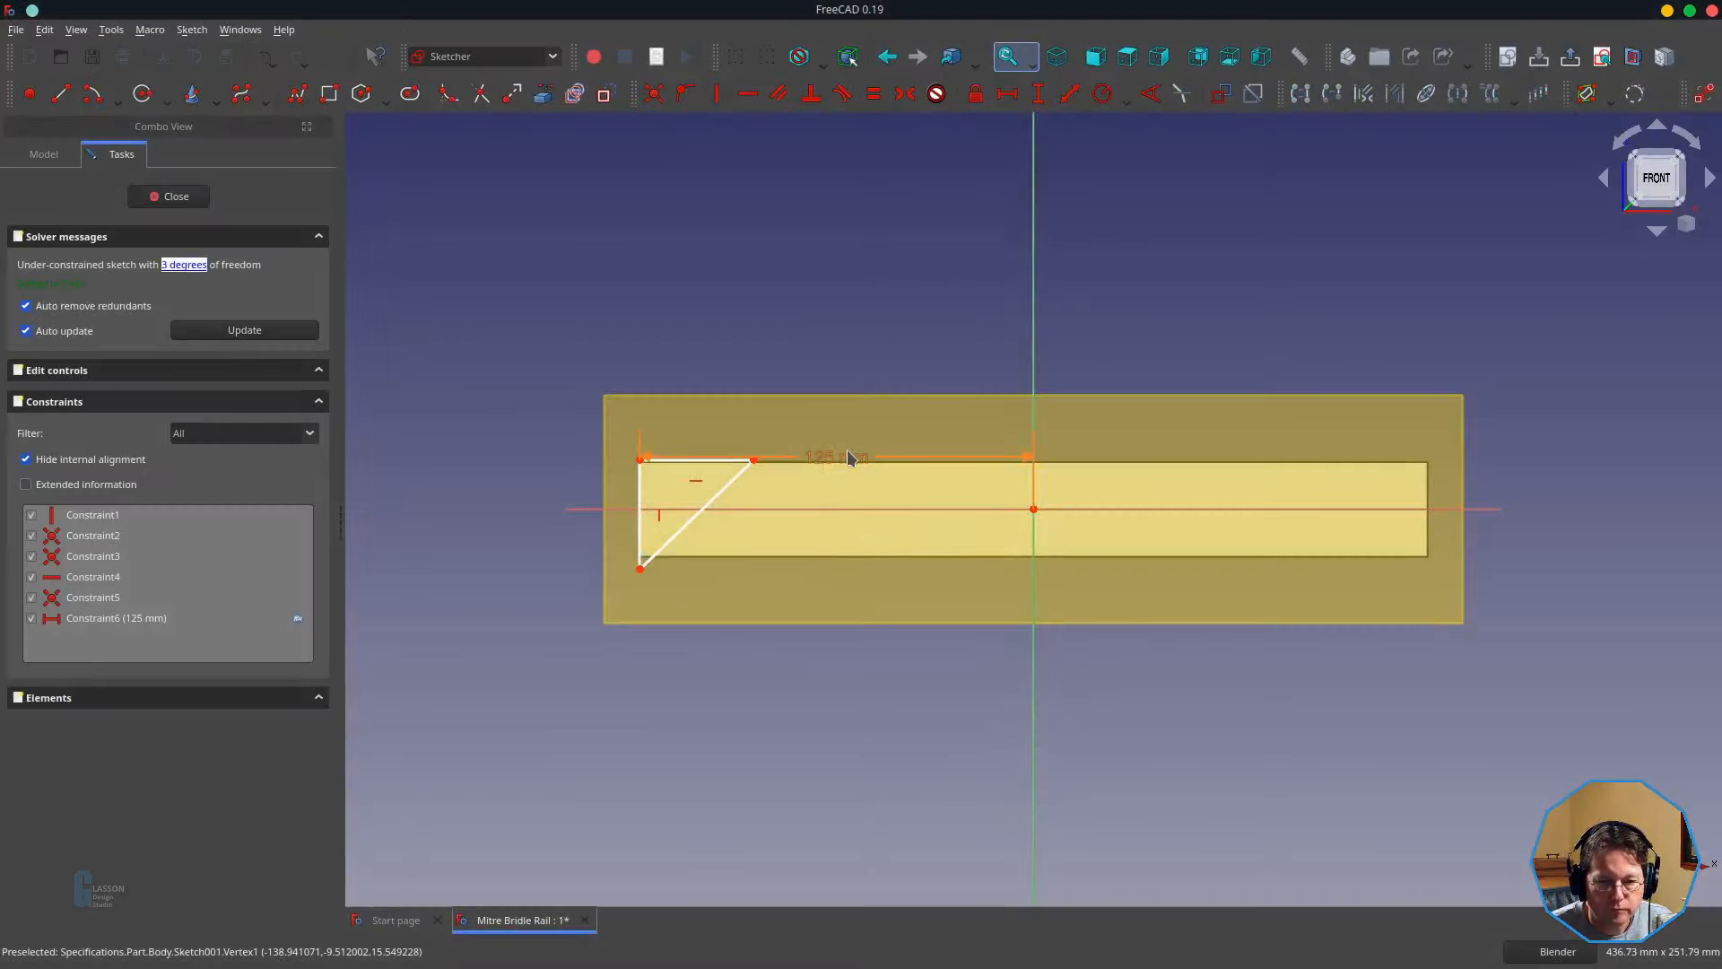
- Constrain the vertical distance from the origin to the triangle's upper-left corner with Spreadsheet.s_railWidth/2, and move the dimension clear of the geometry
left_click(1034, 509)
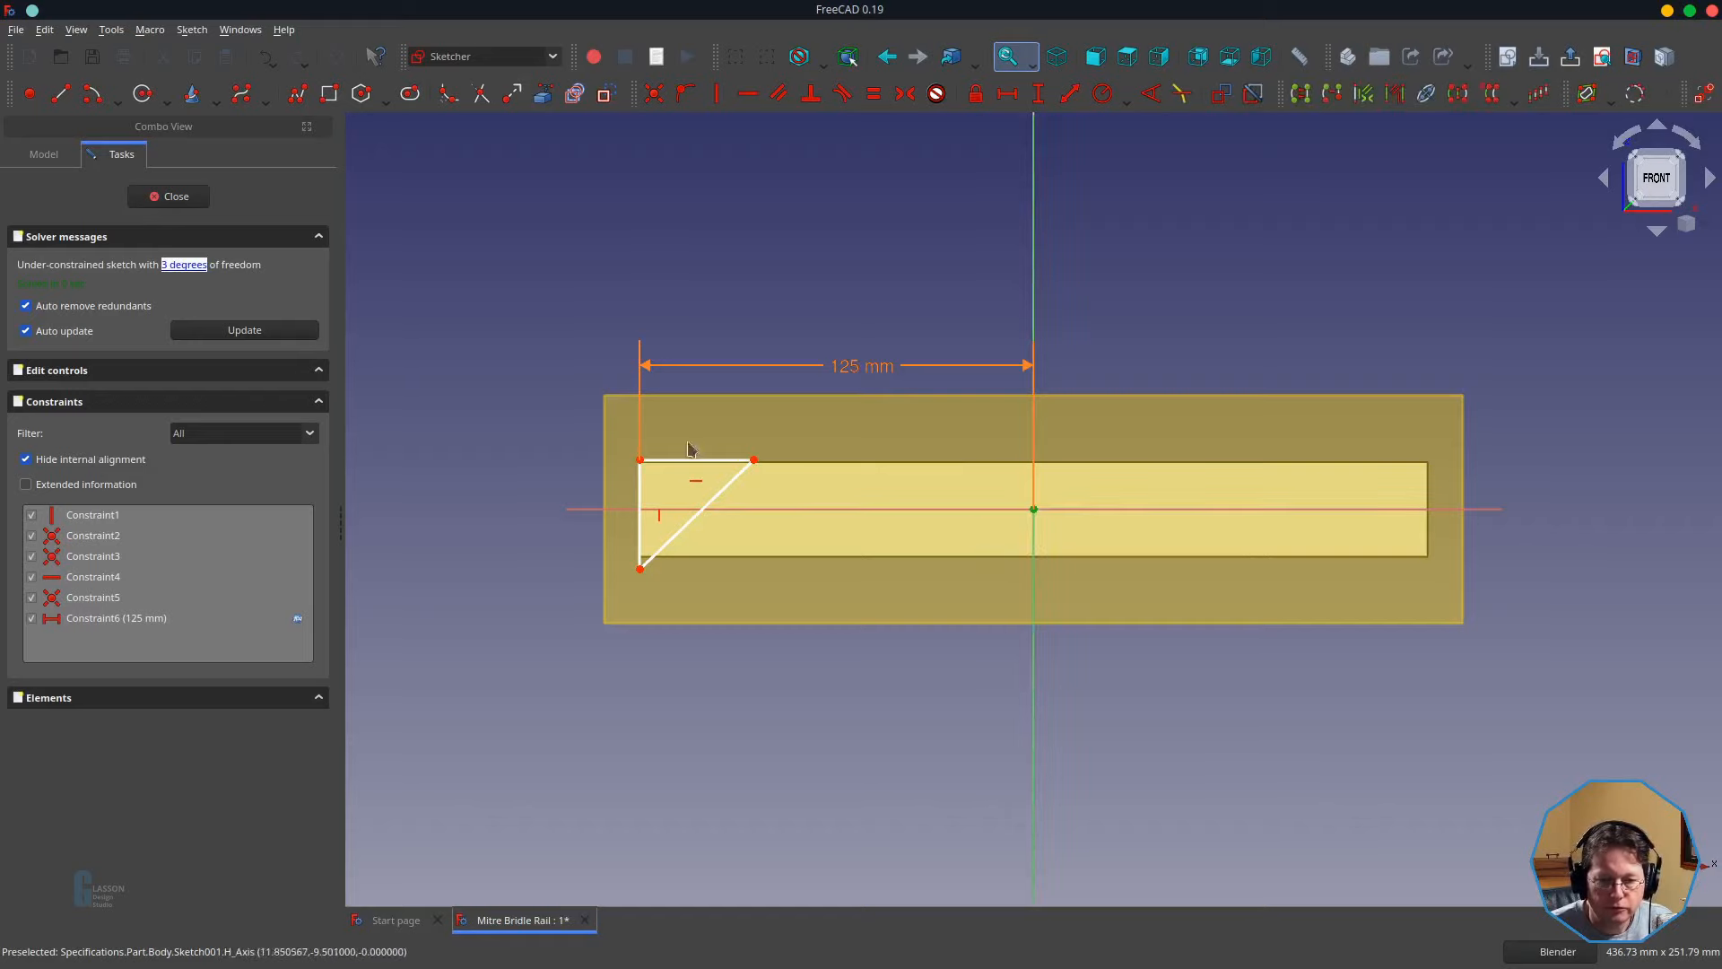
left_click(640, 461)
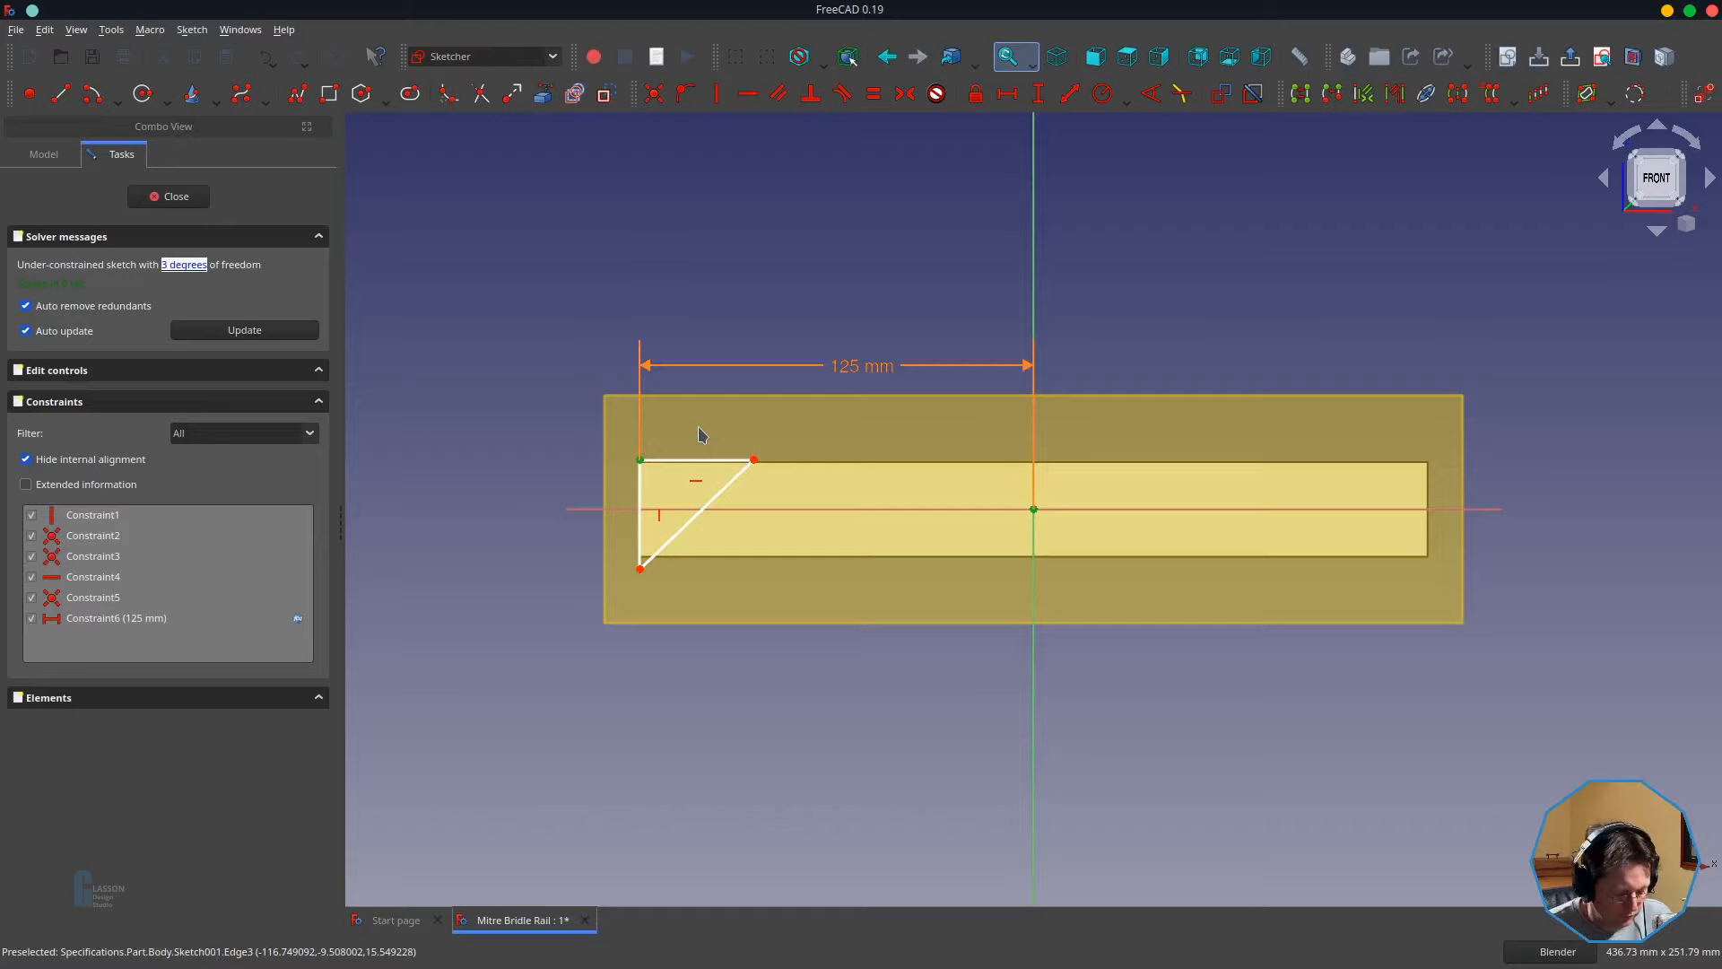
key("i")
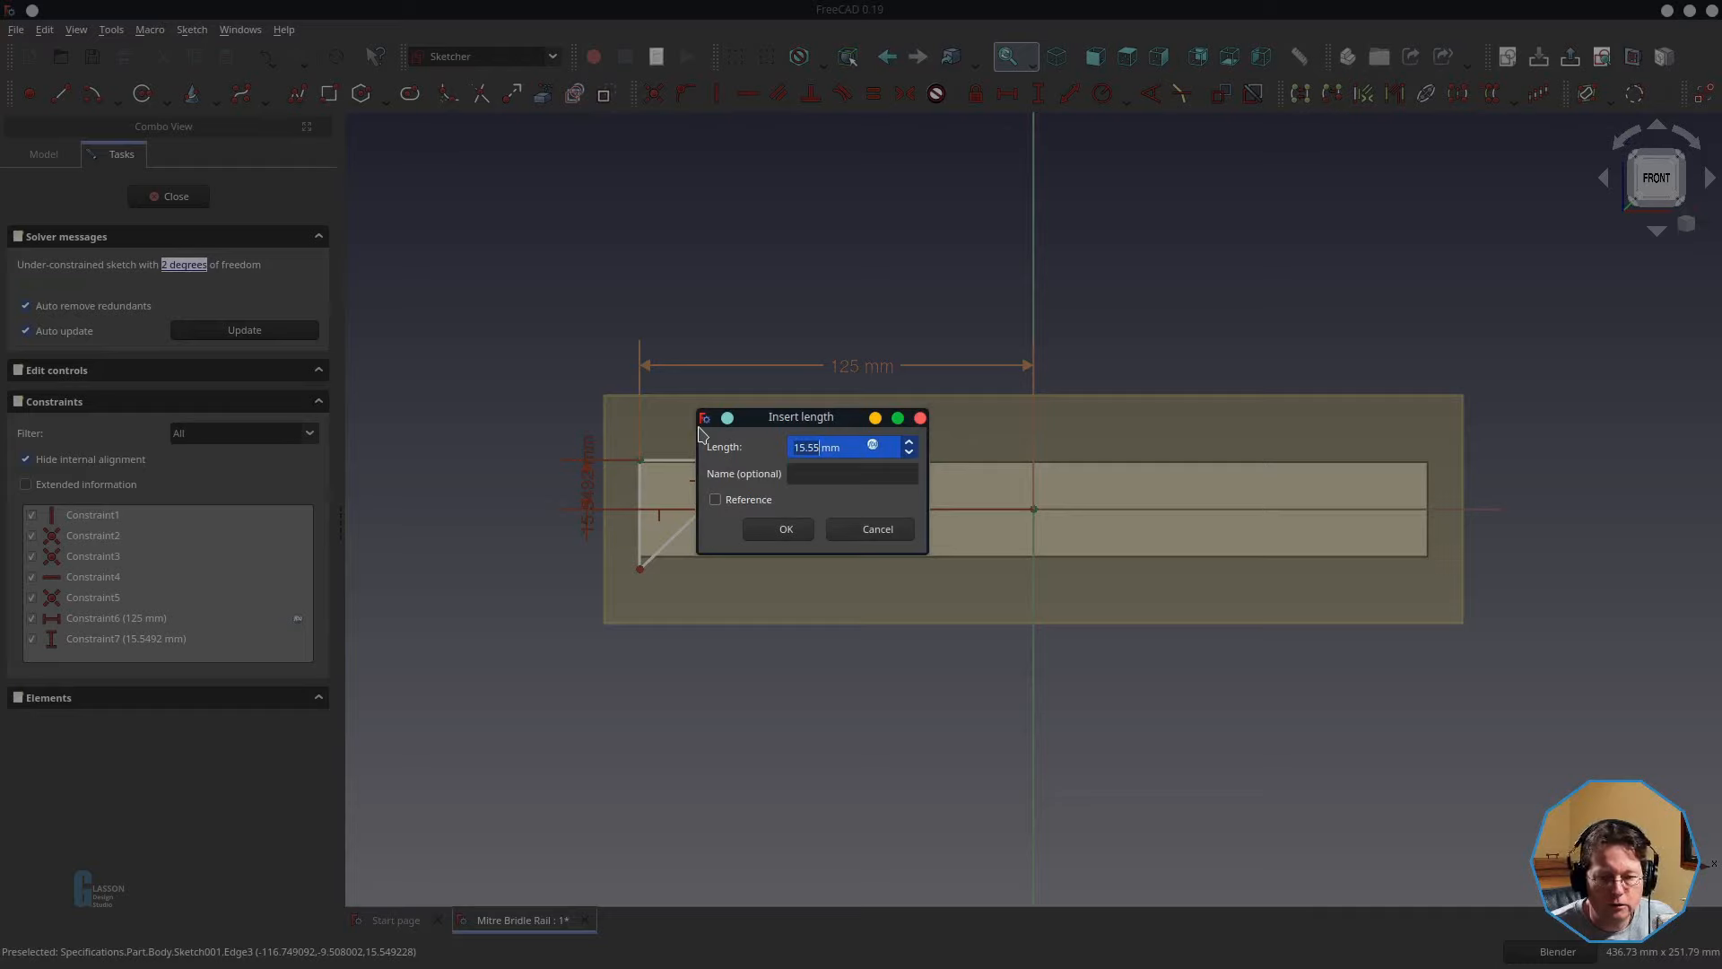
key("equal")
type("Spreadsheet.")
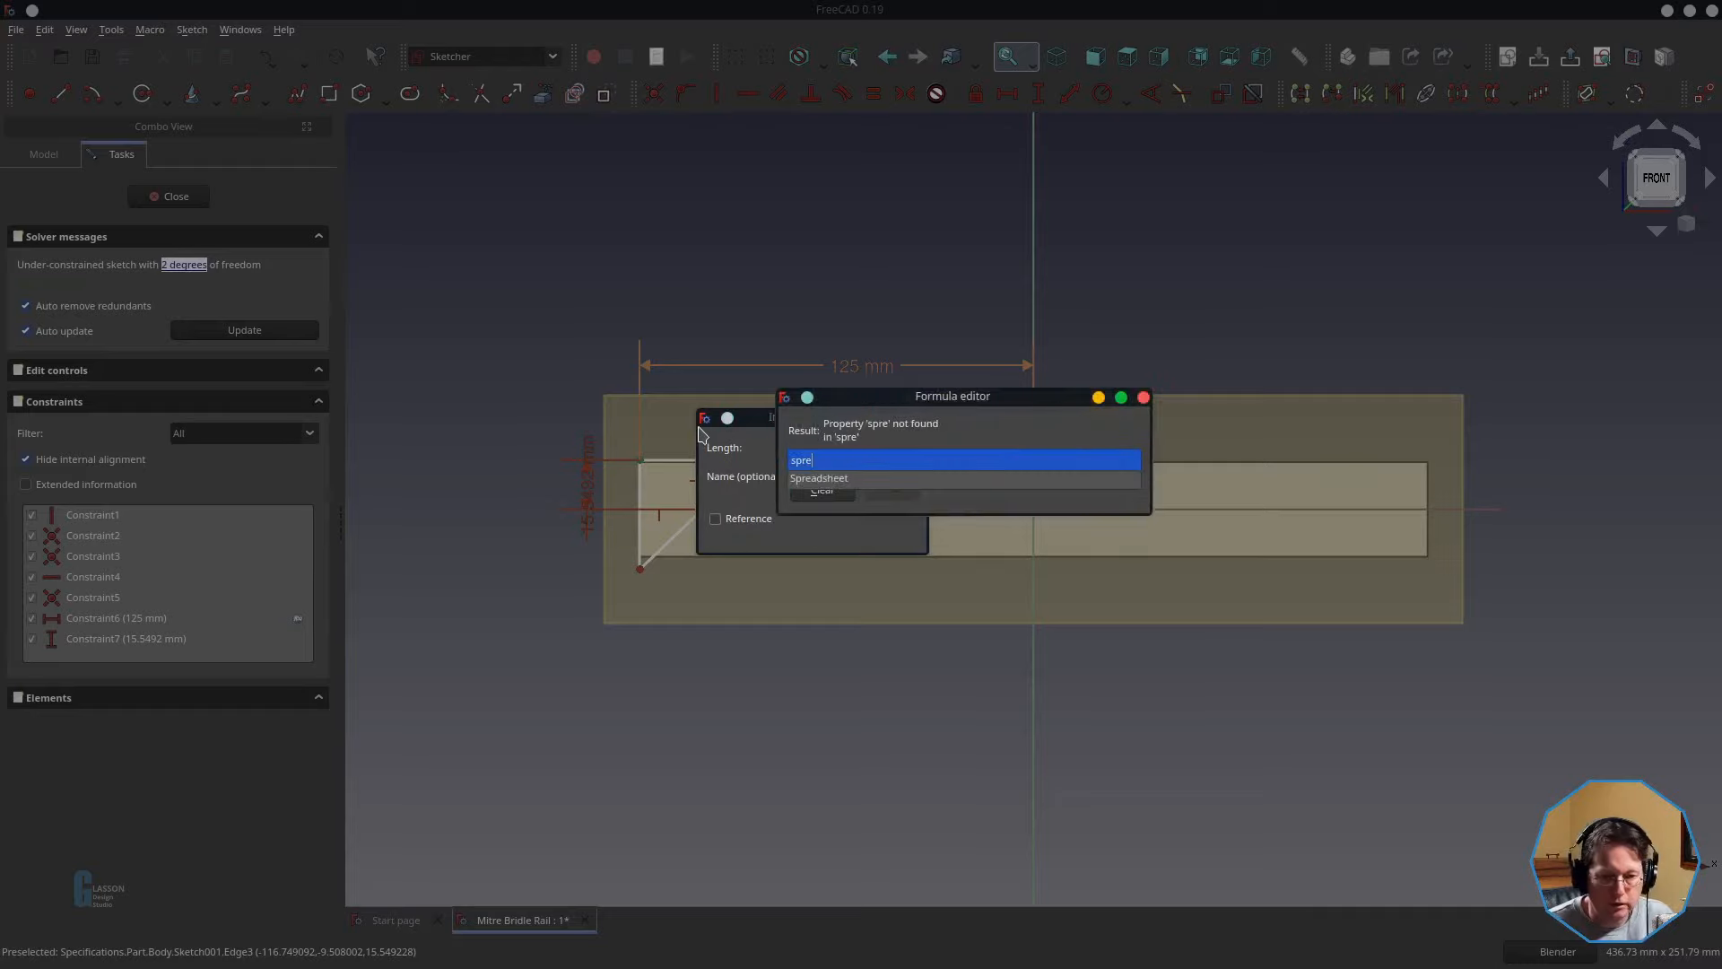
type("s_")
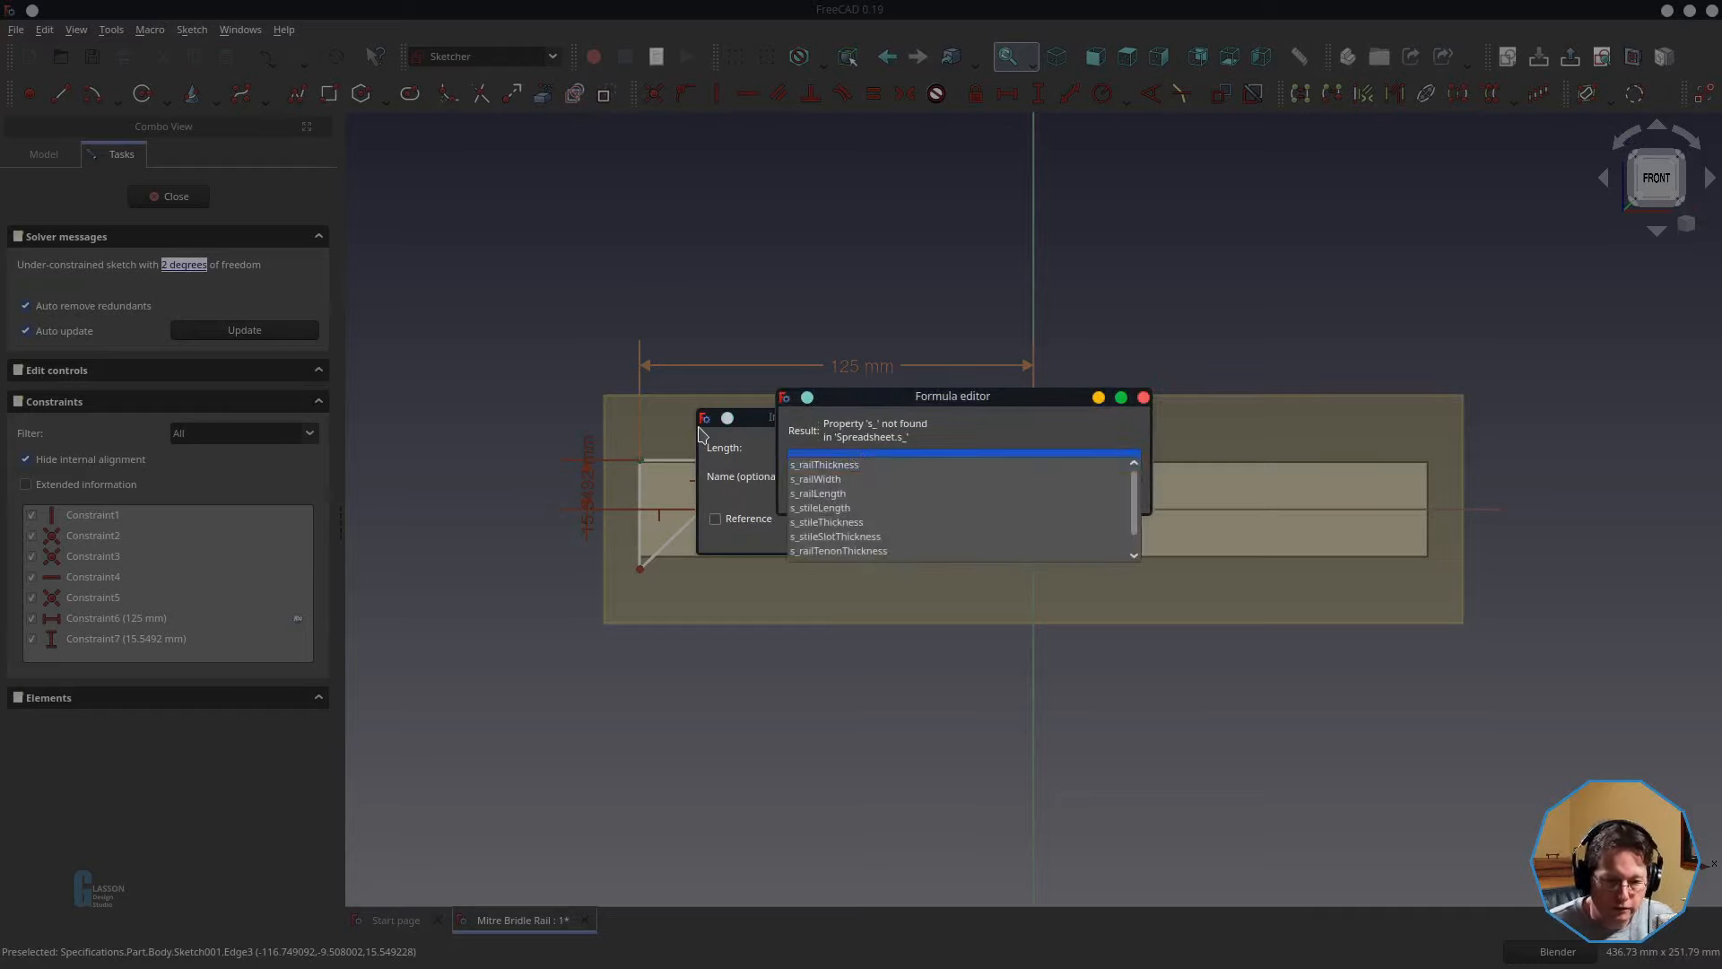
type("railWidth/2")
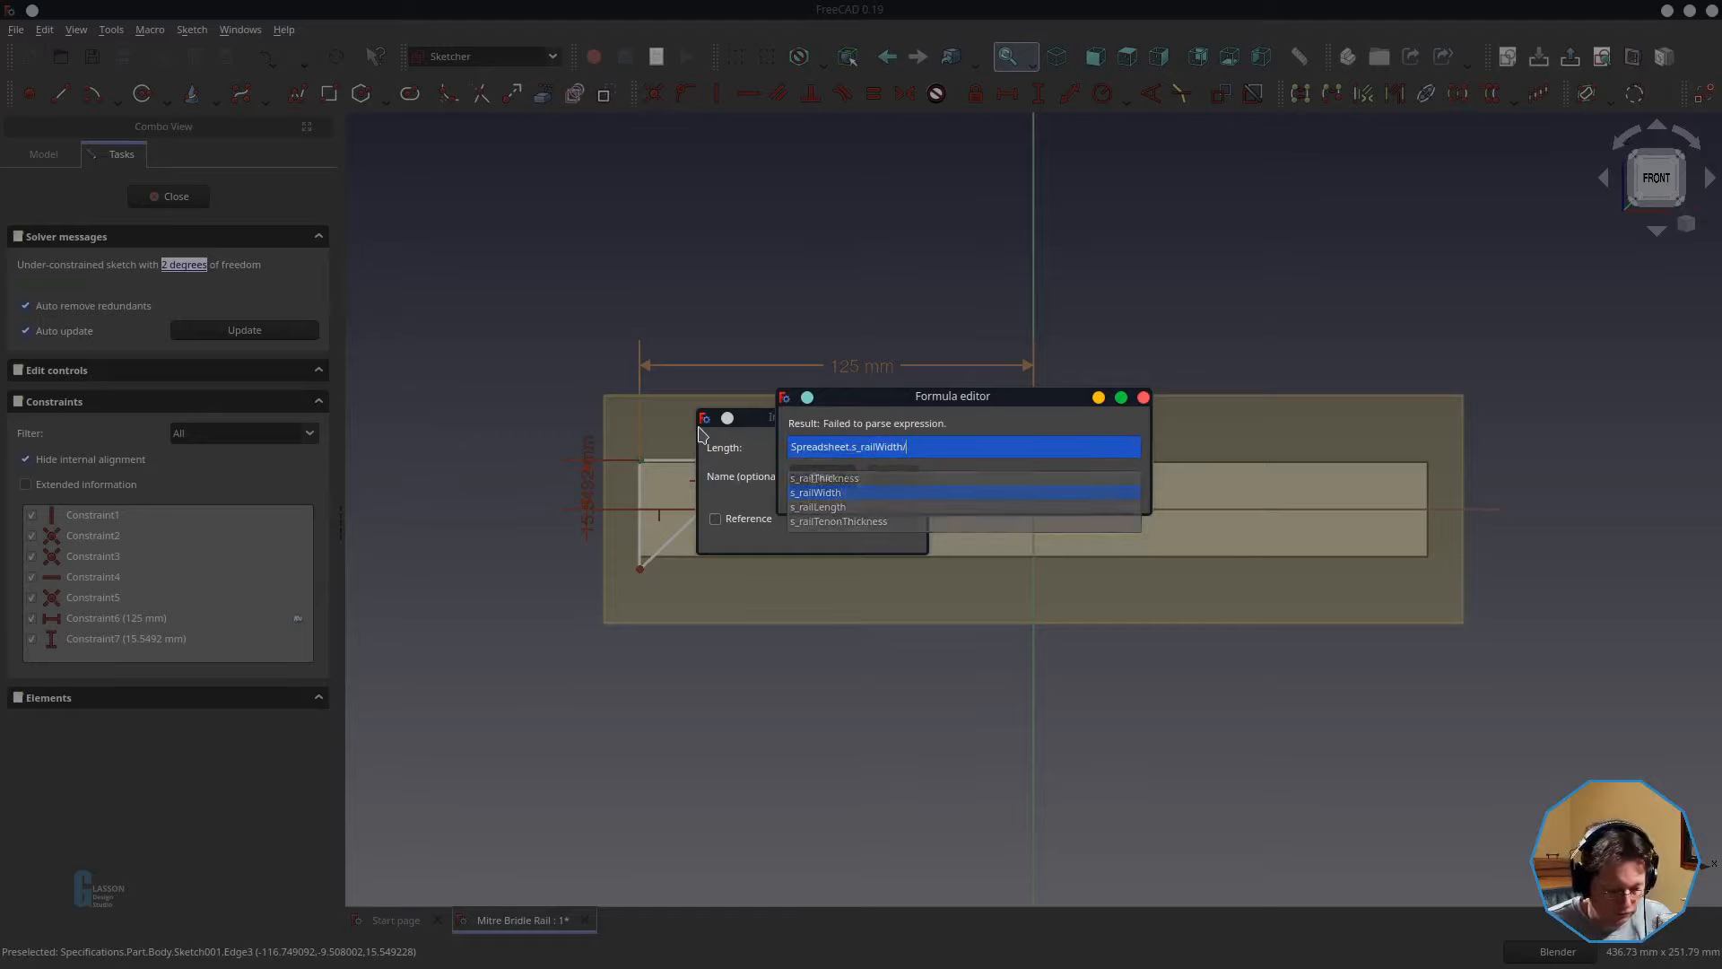
key("Return")
left_click(786, 531)
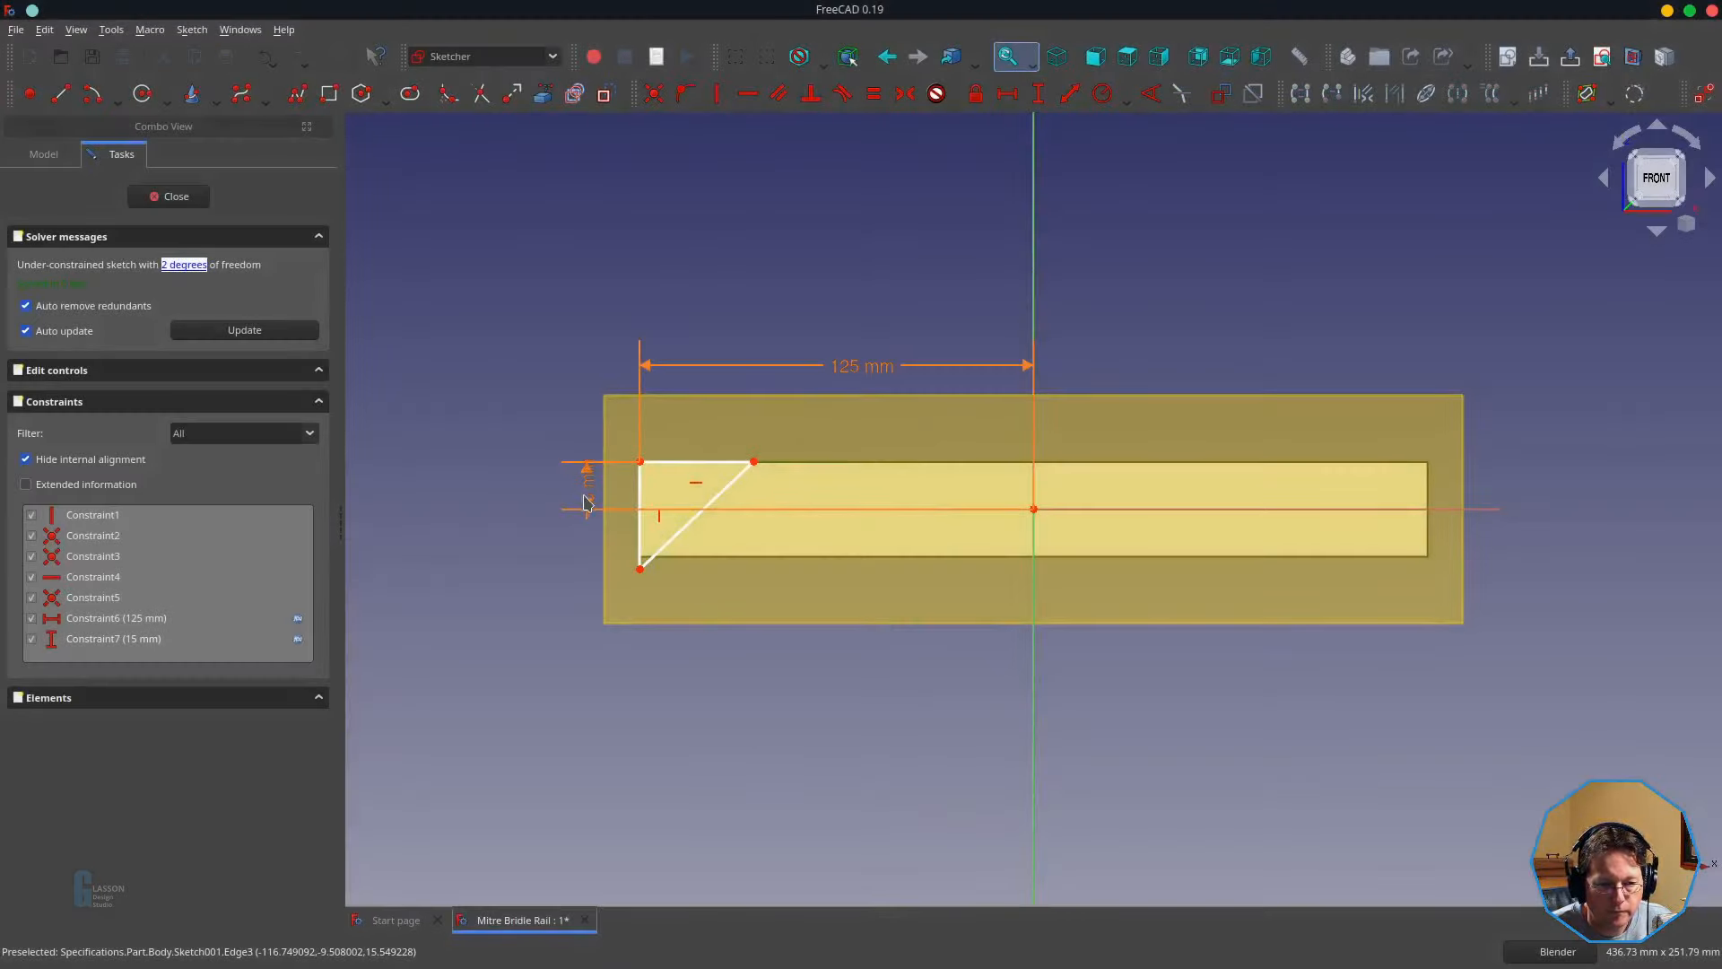
left_click_drag(584, 501, 587, 386)
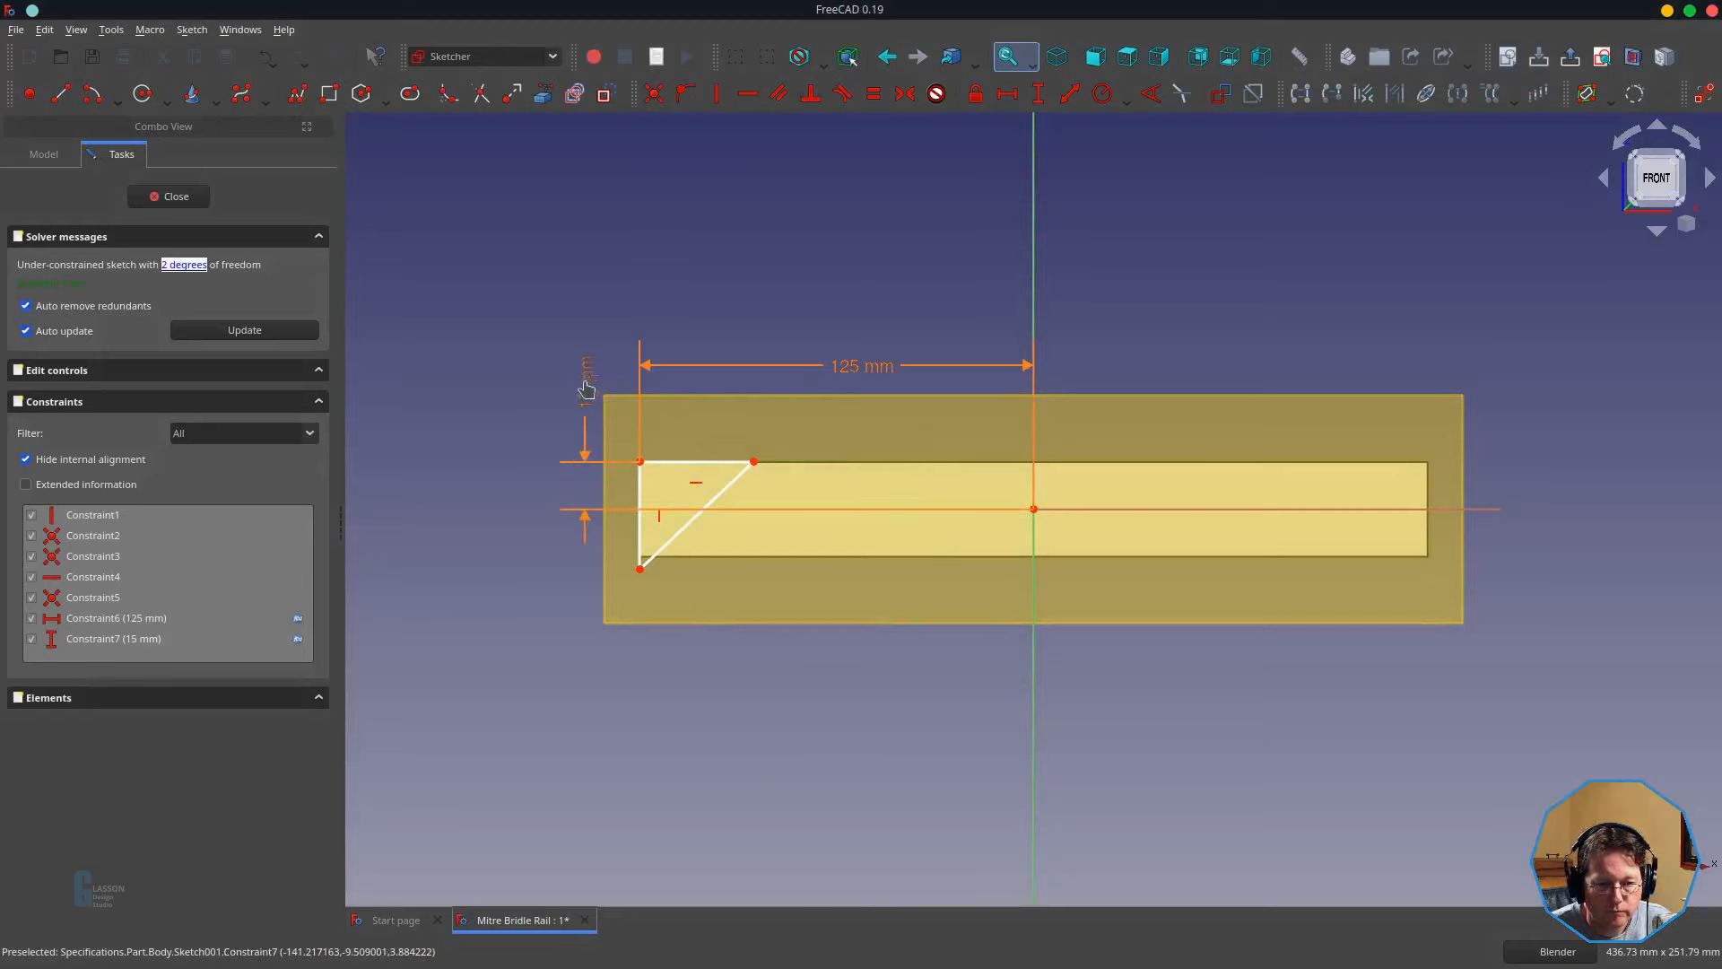
- Constrain the triangle's vertical side with the formula Spreadsheet.s_railWidth and move its dimension outside the rail
left_click(643, 509)
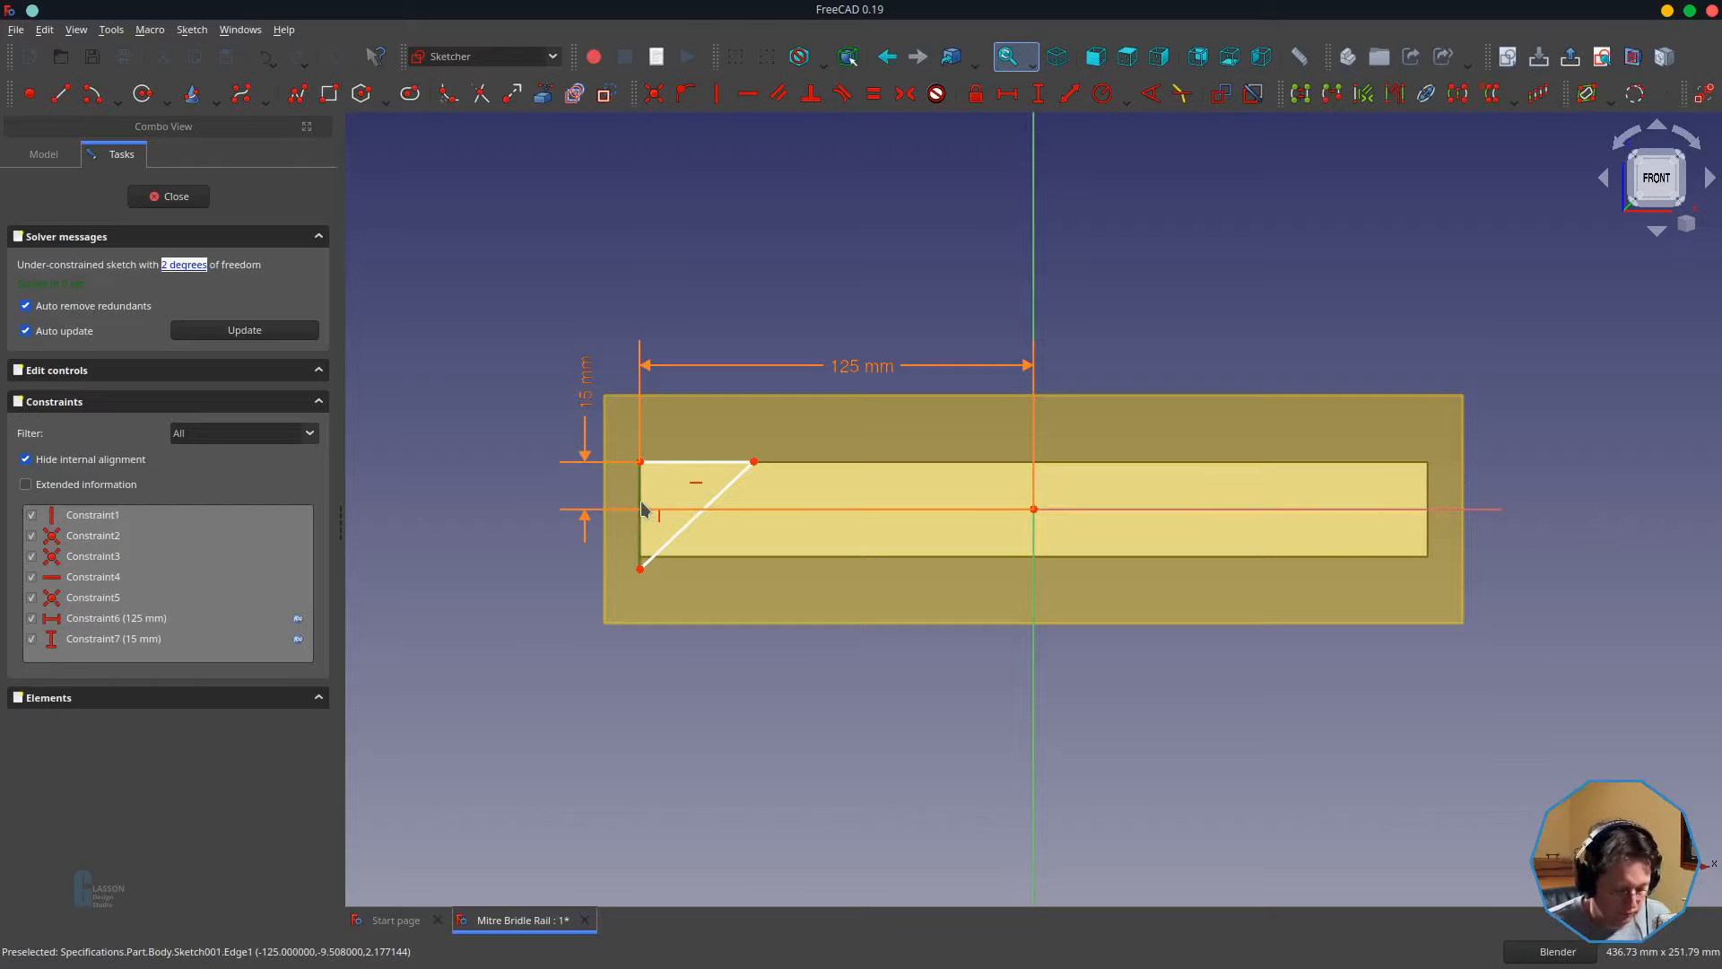
key("i")
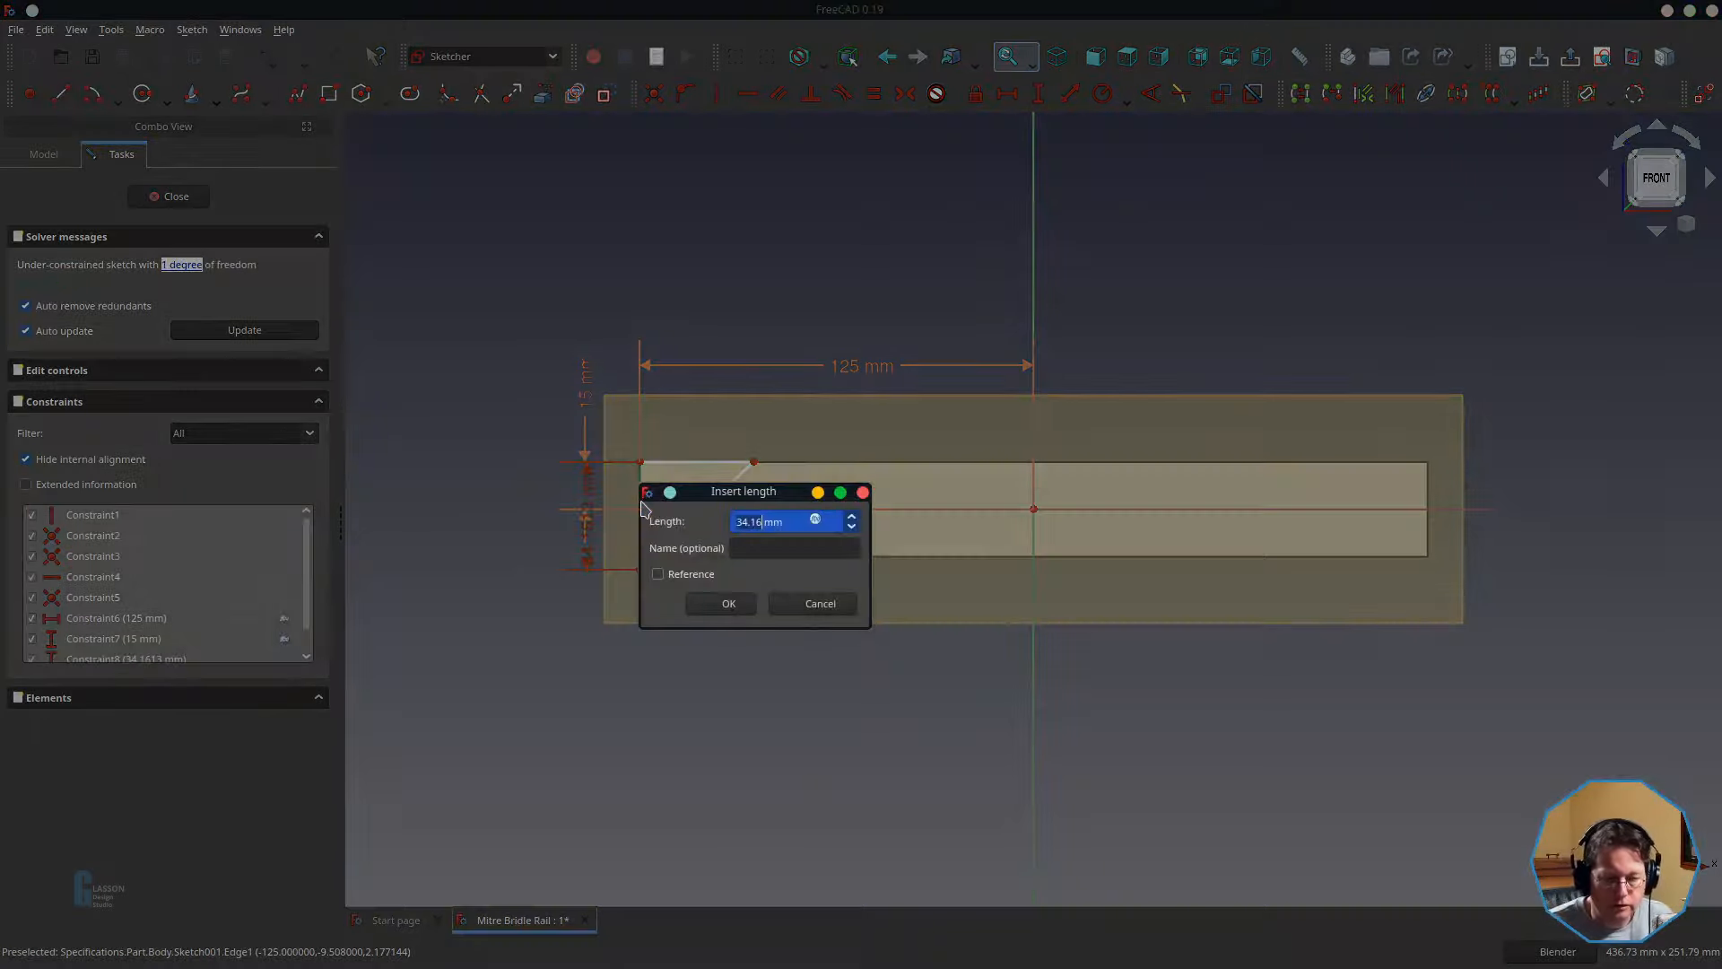
type("=")
type("spre")
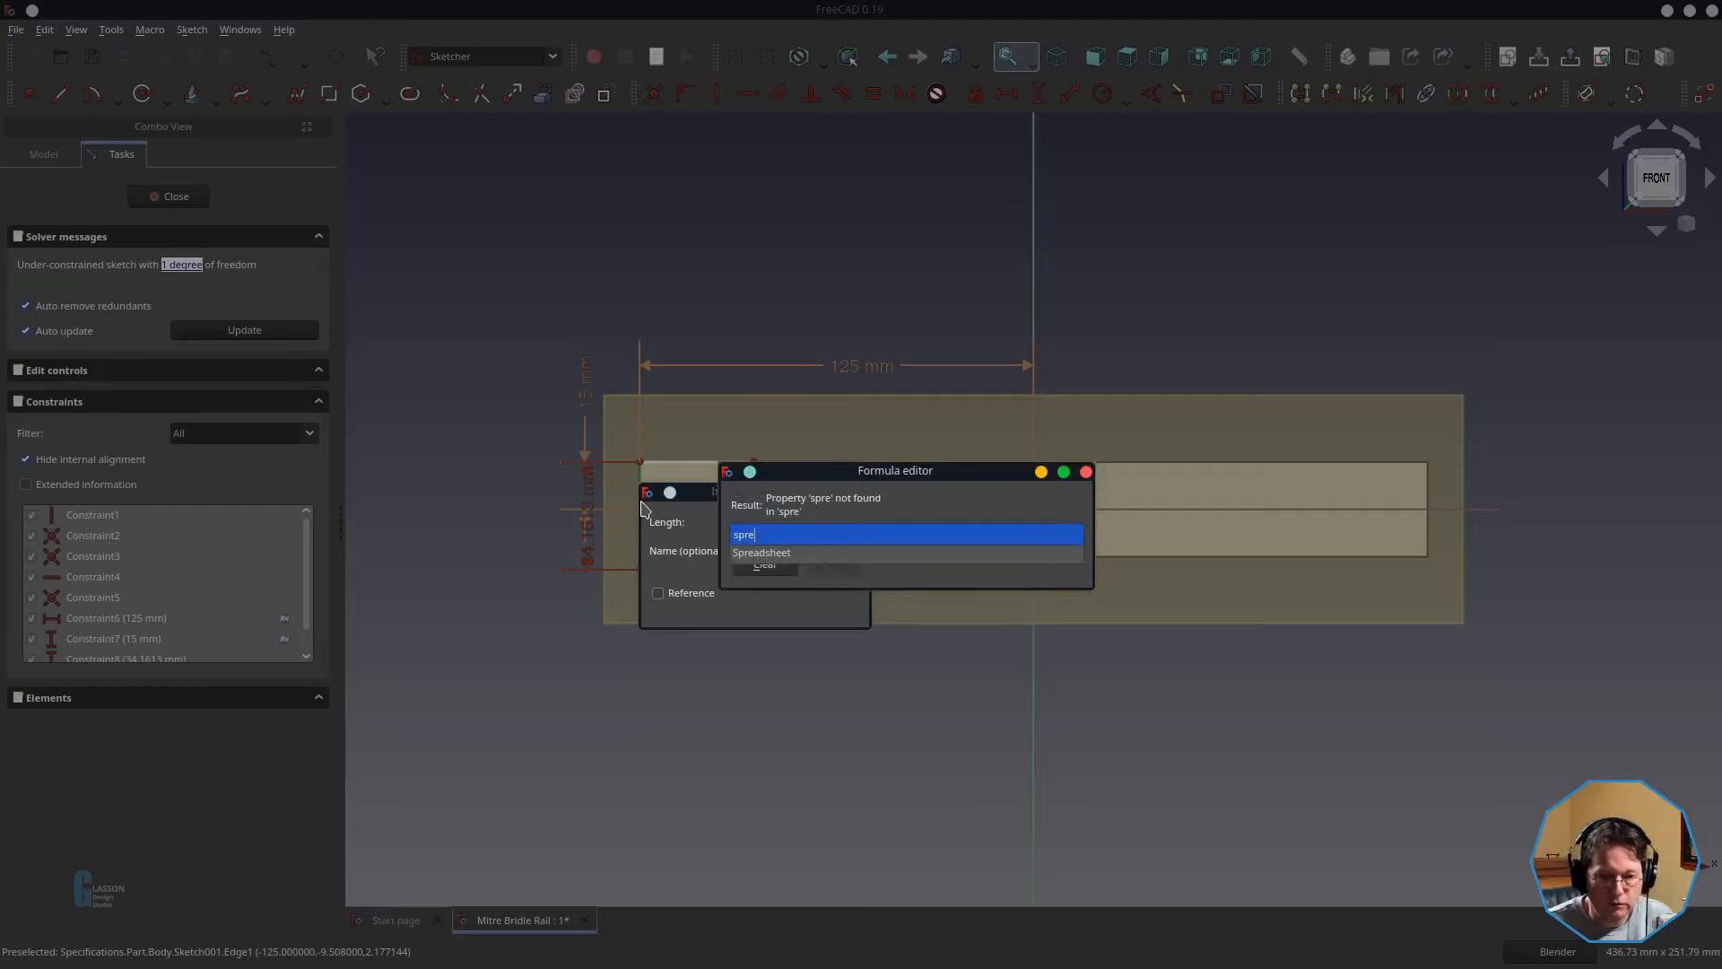
type("adsheet.s_rail")
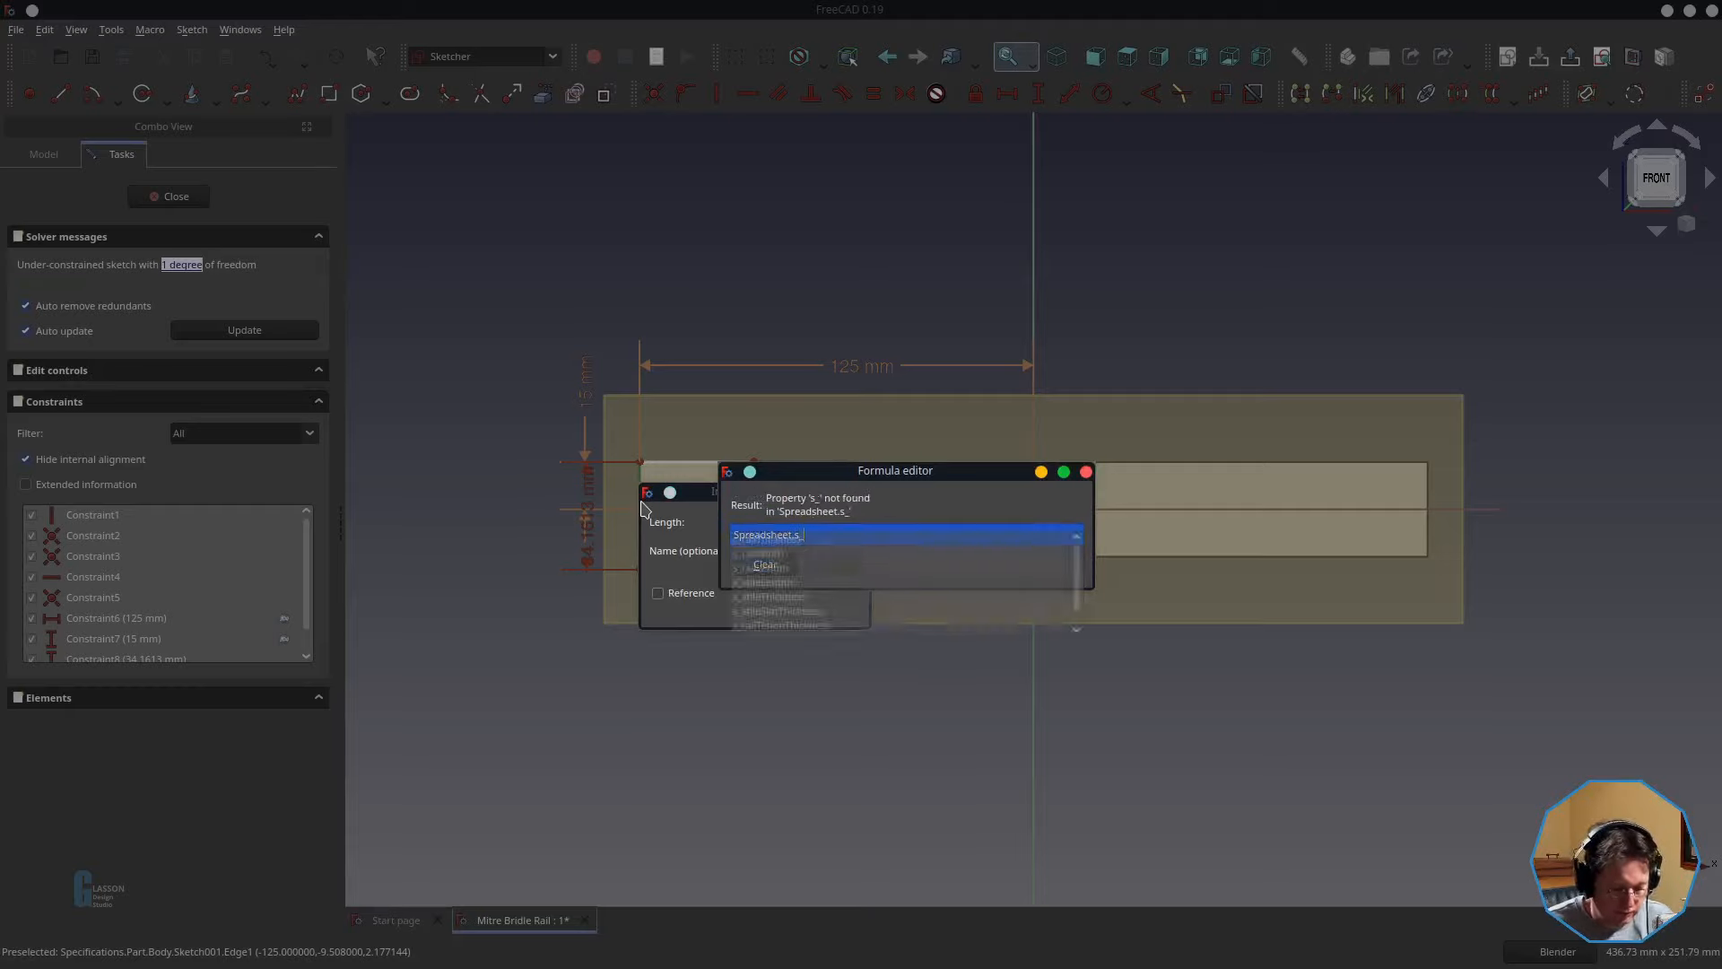
key("Down")
key("Down")
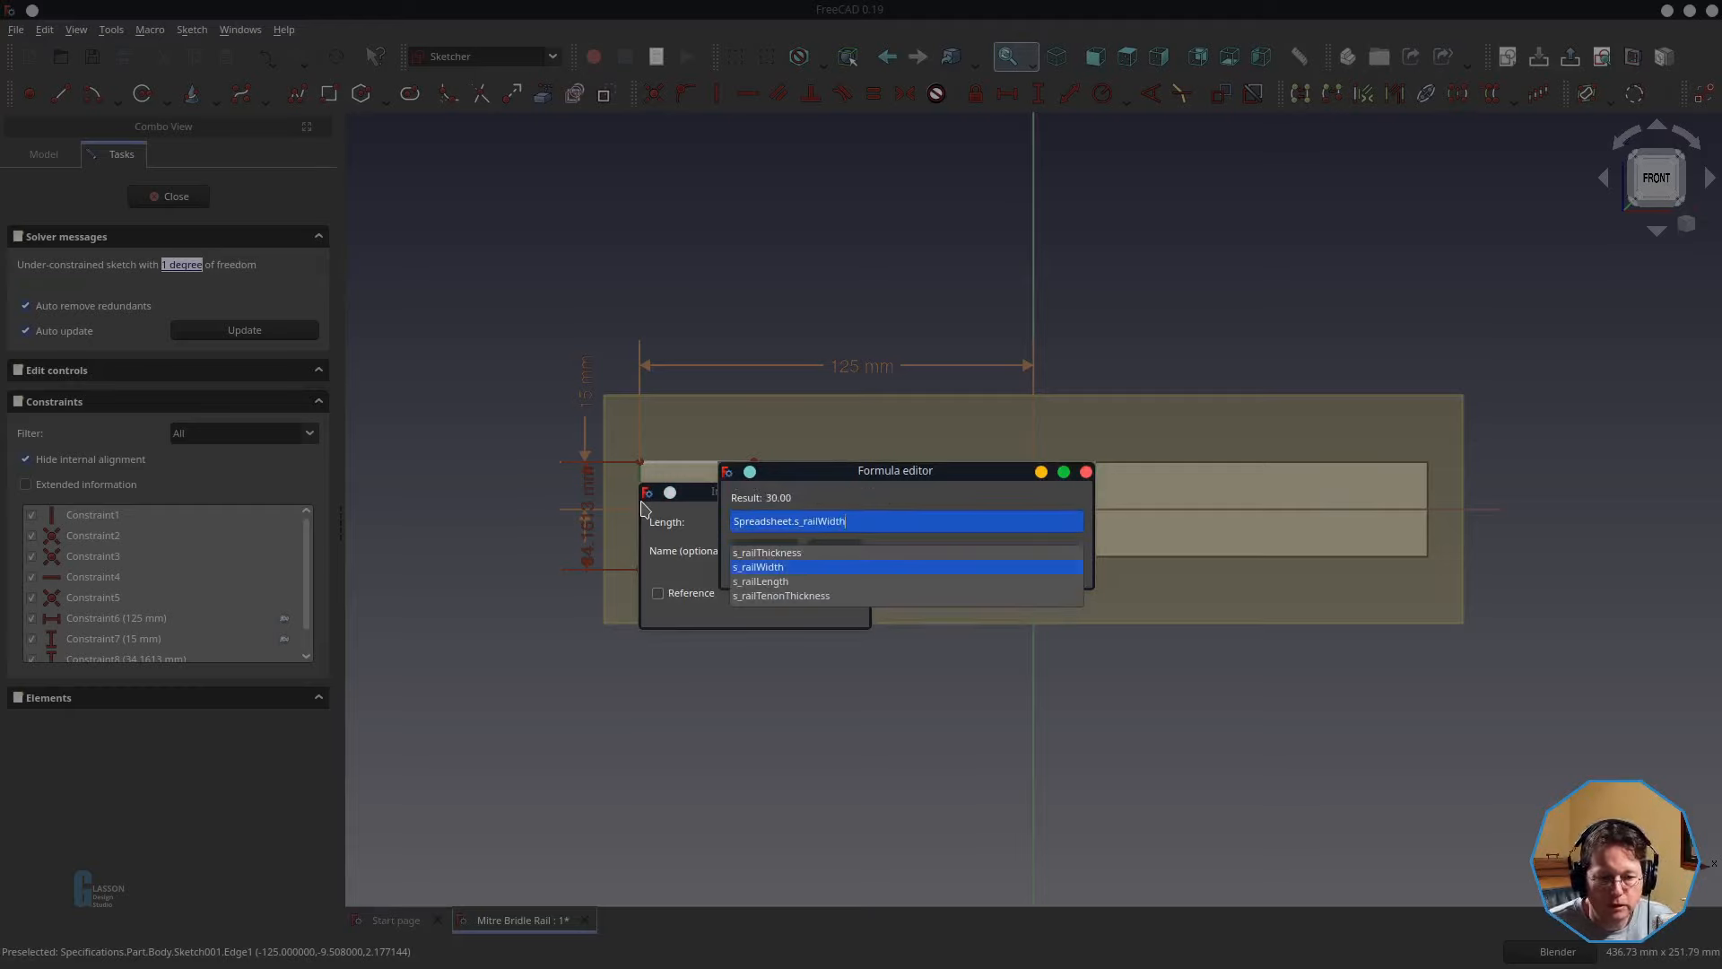
key("Return")
left_click(834, 551)
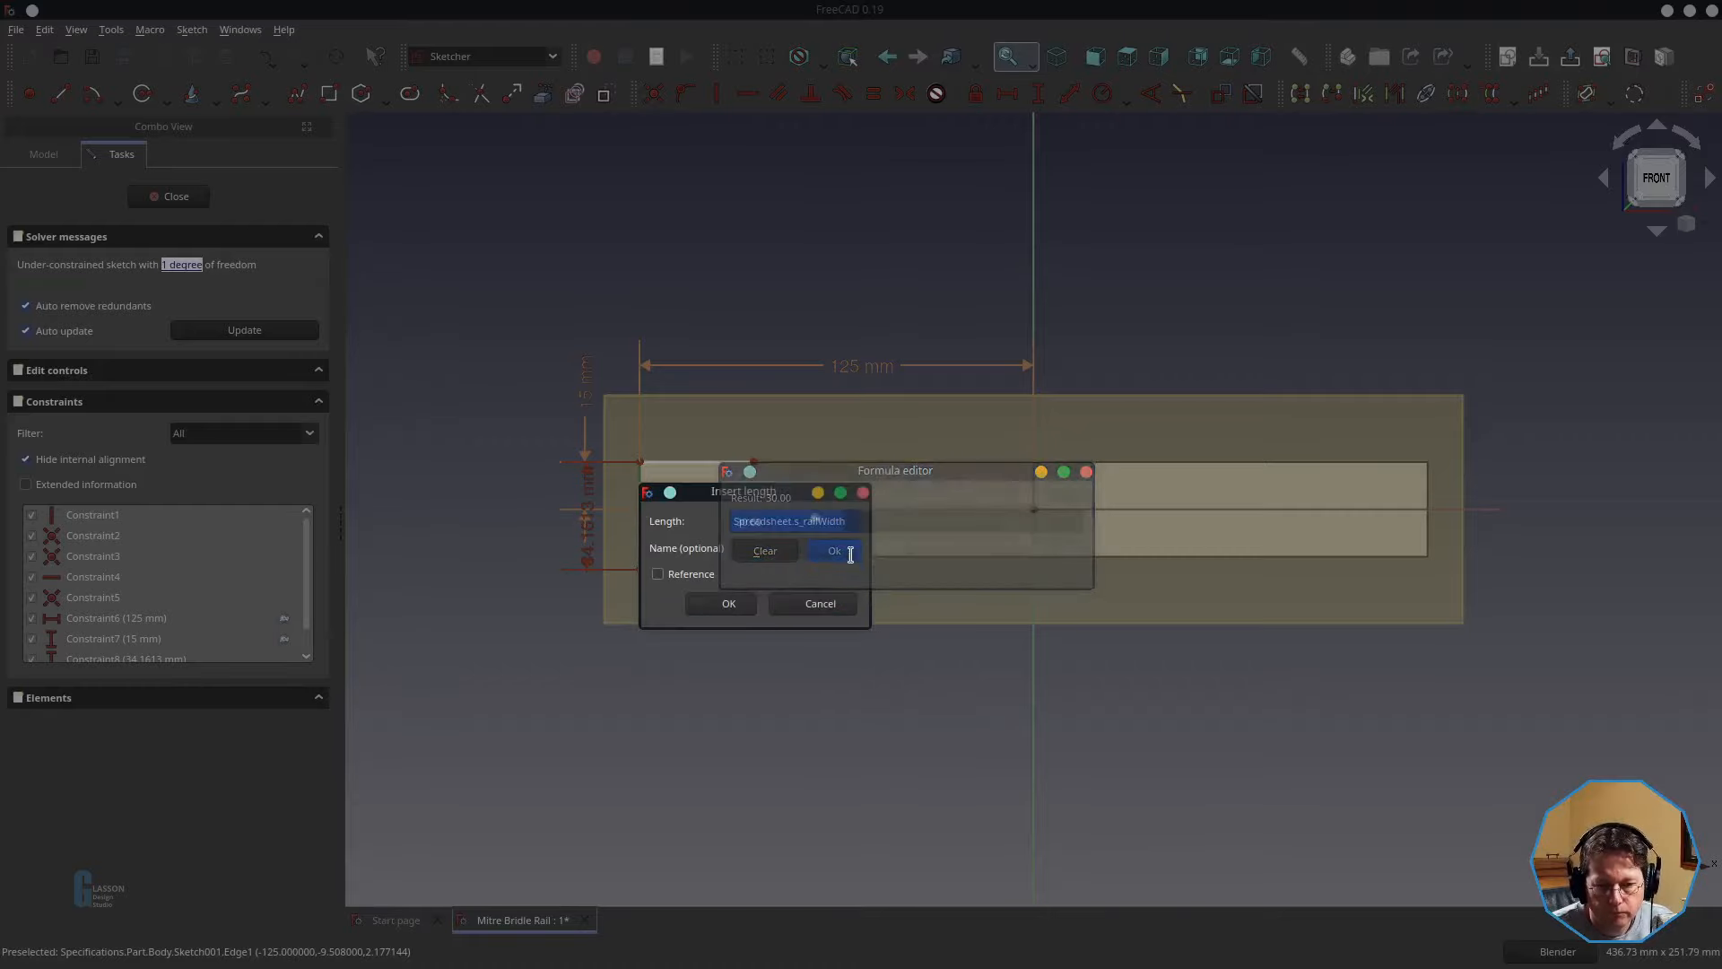
left_click(747, 606)
mouse_move(585, 529)
left_mouse_down()
mouse_move(520, 561)
mouse_move(505, 643)
left_mouse_up()
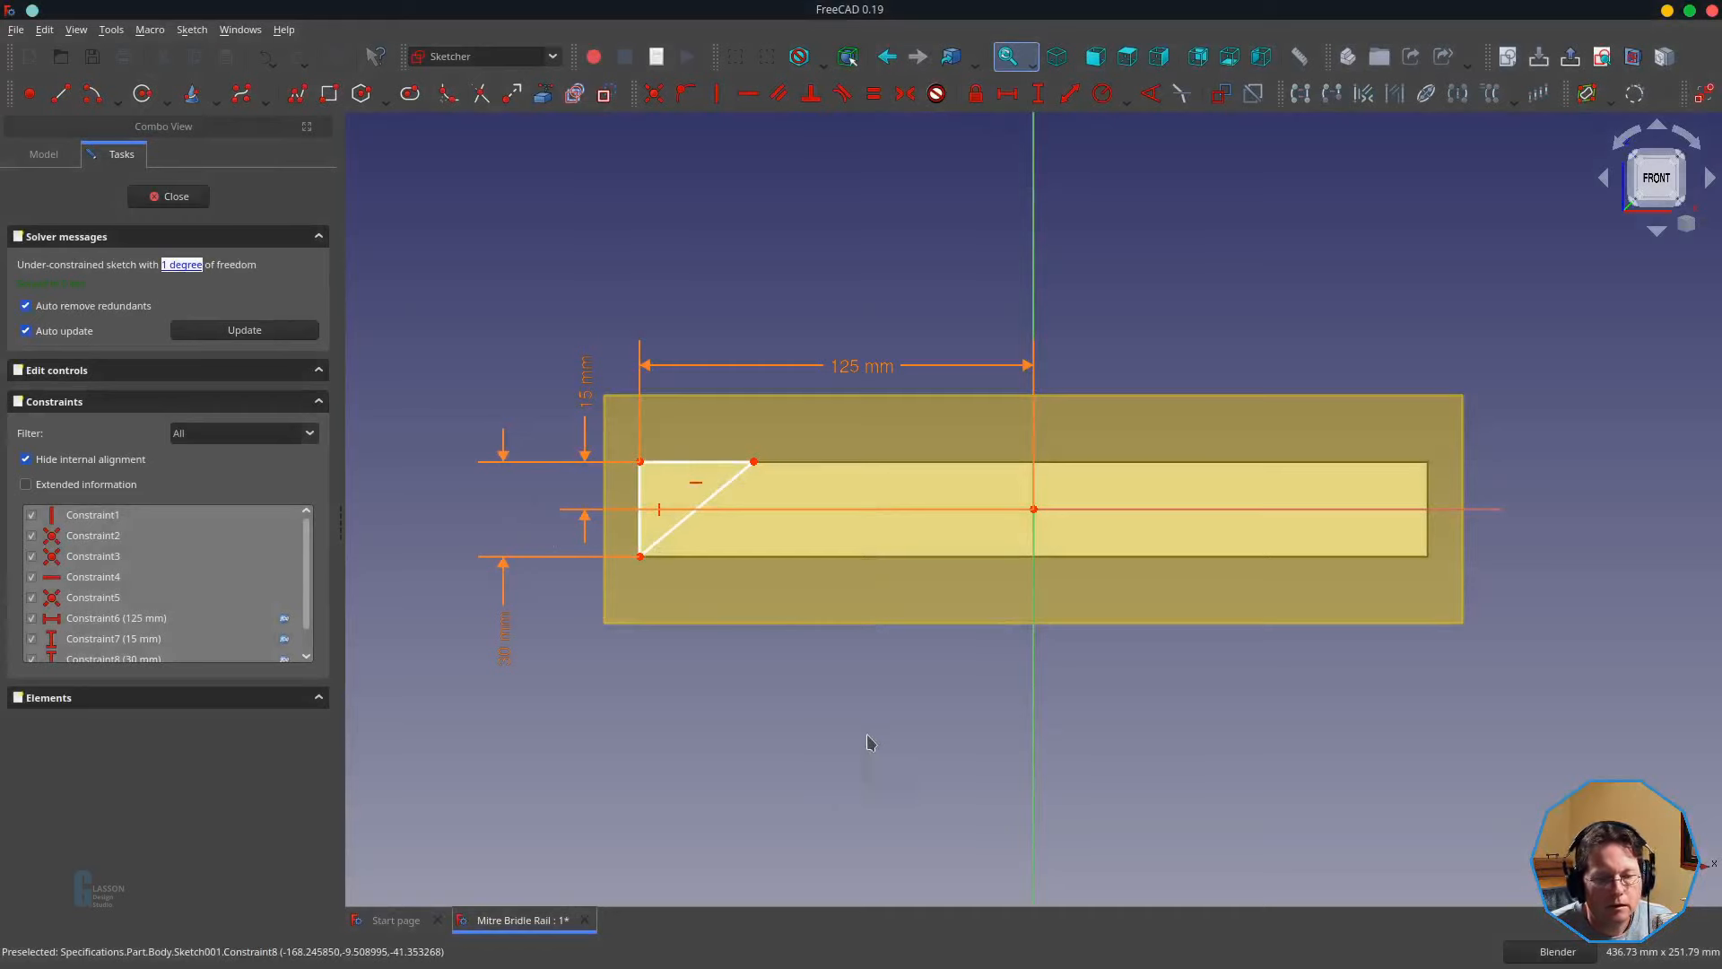
- Constrain the triangle's horizontal side with the formula Spreadsheet.s_stileWidth and close the sketch
left_click(671, 464)
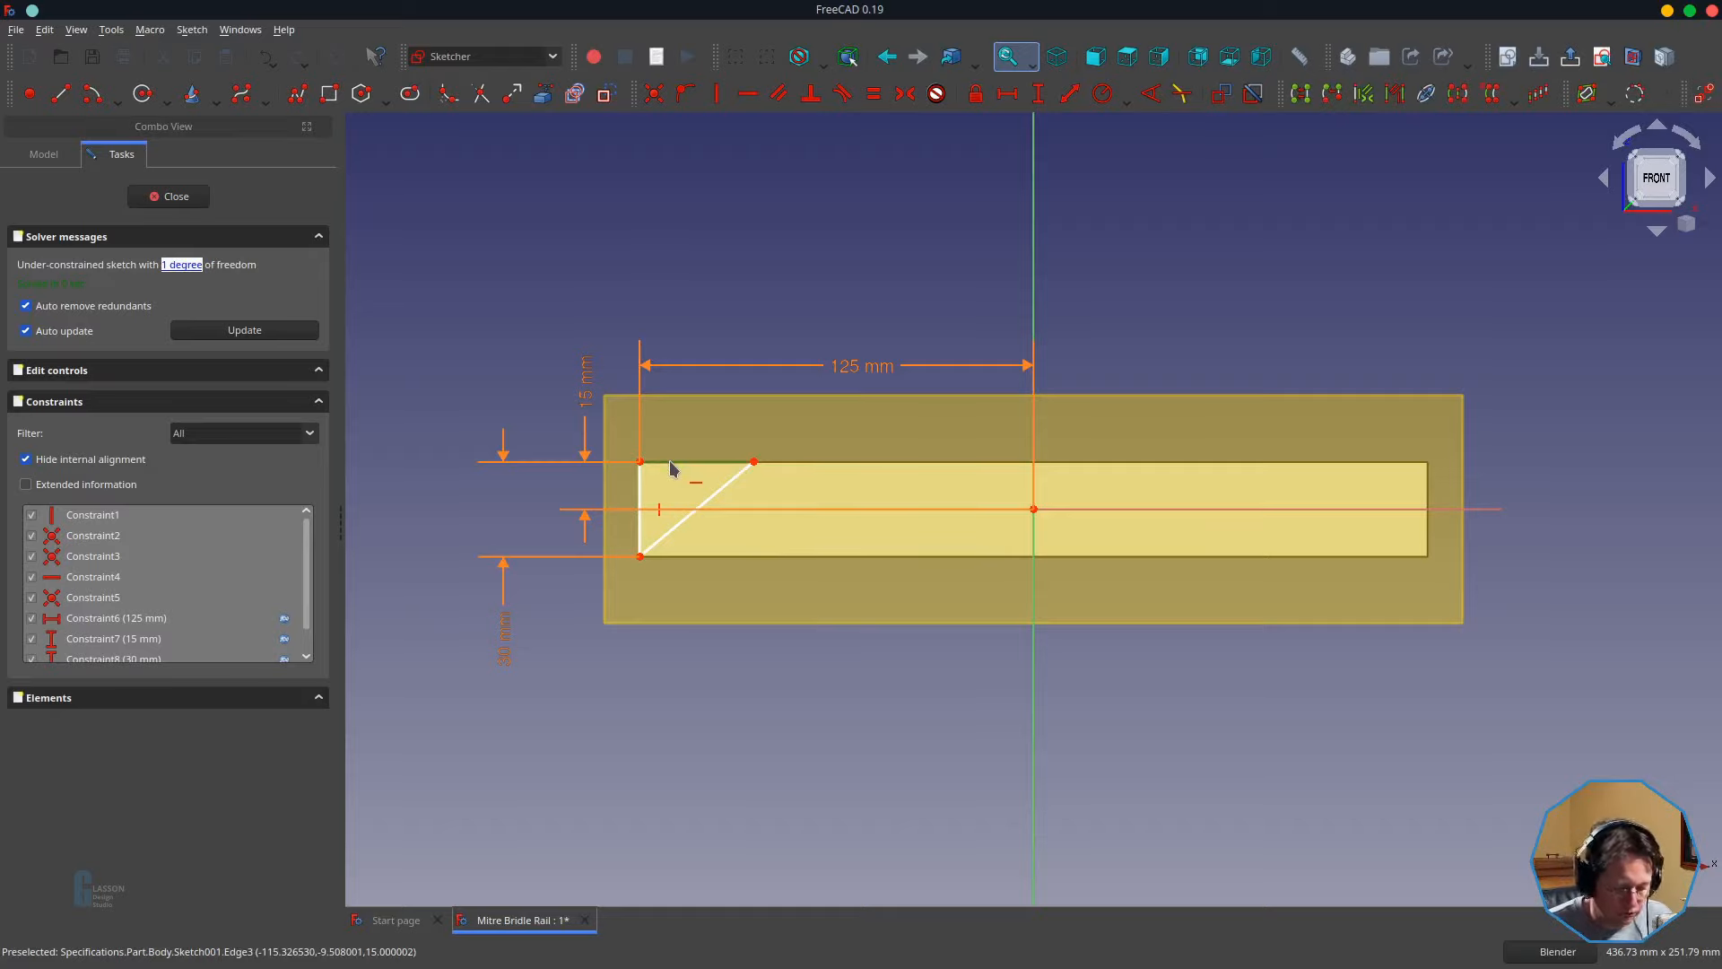
key("shift+h")
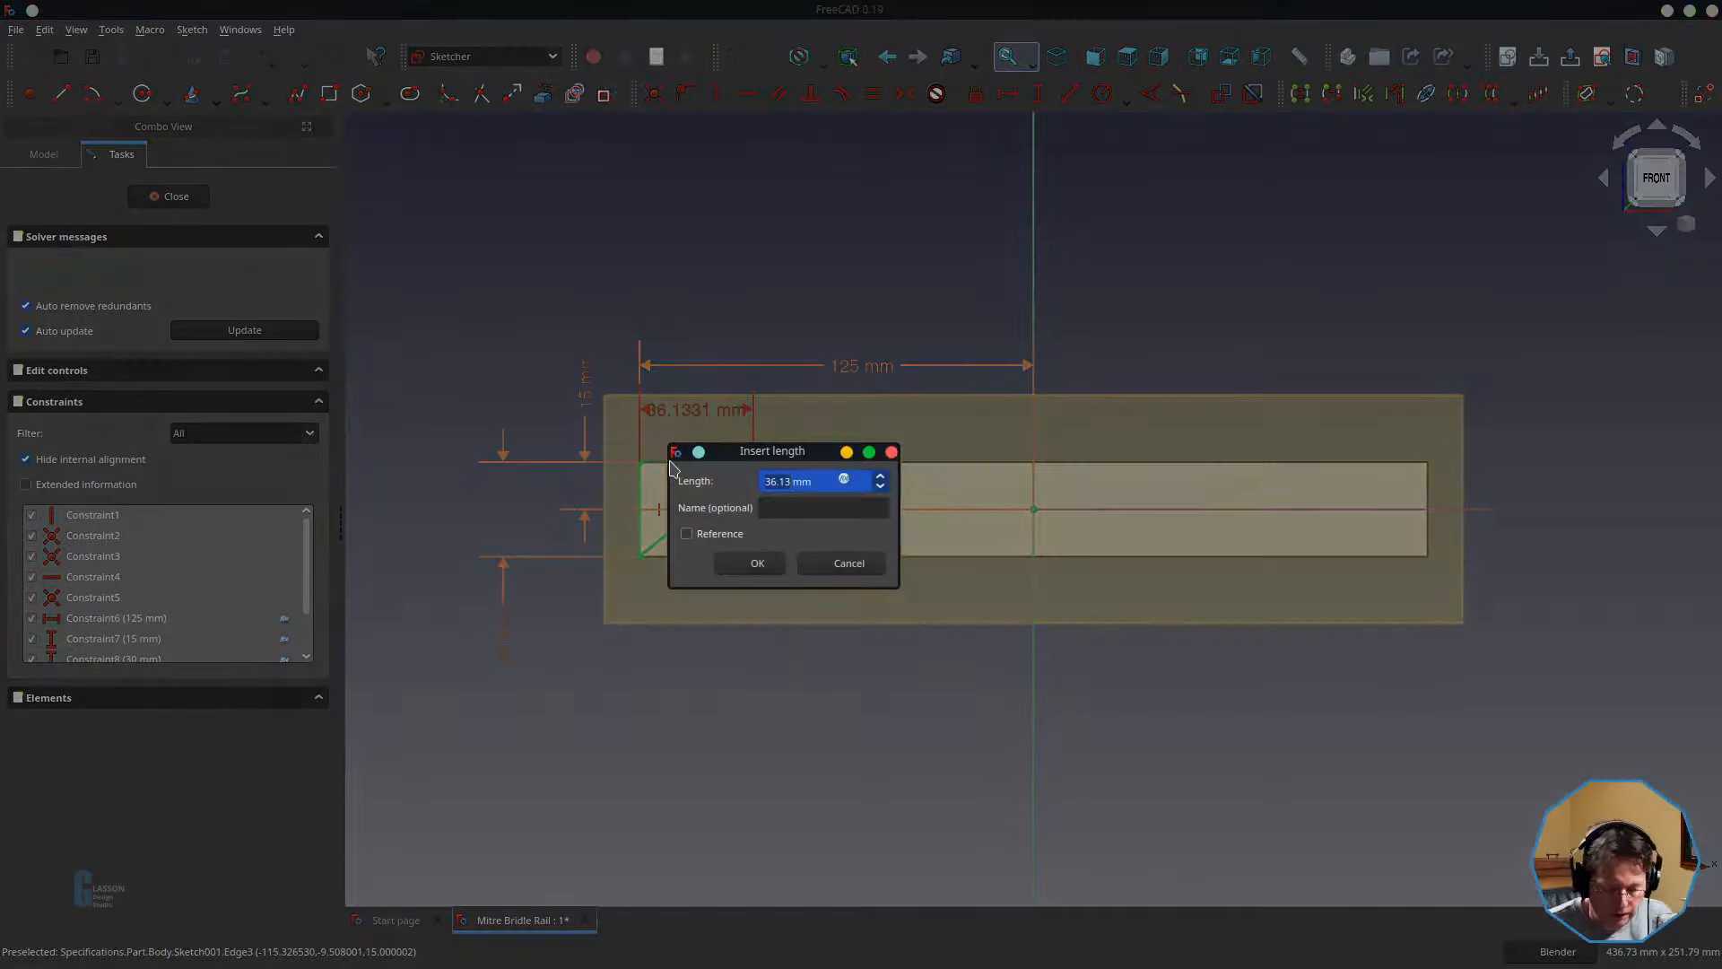
key("equal")
type("Spreadsheet.")
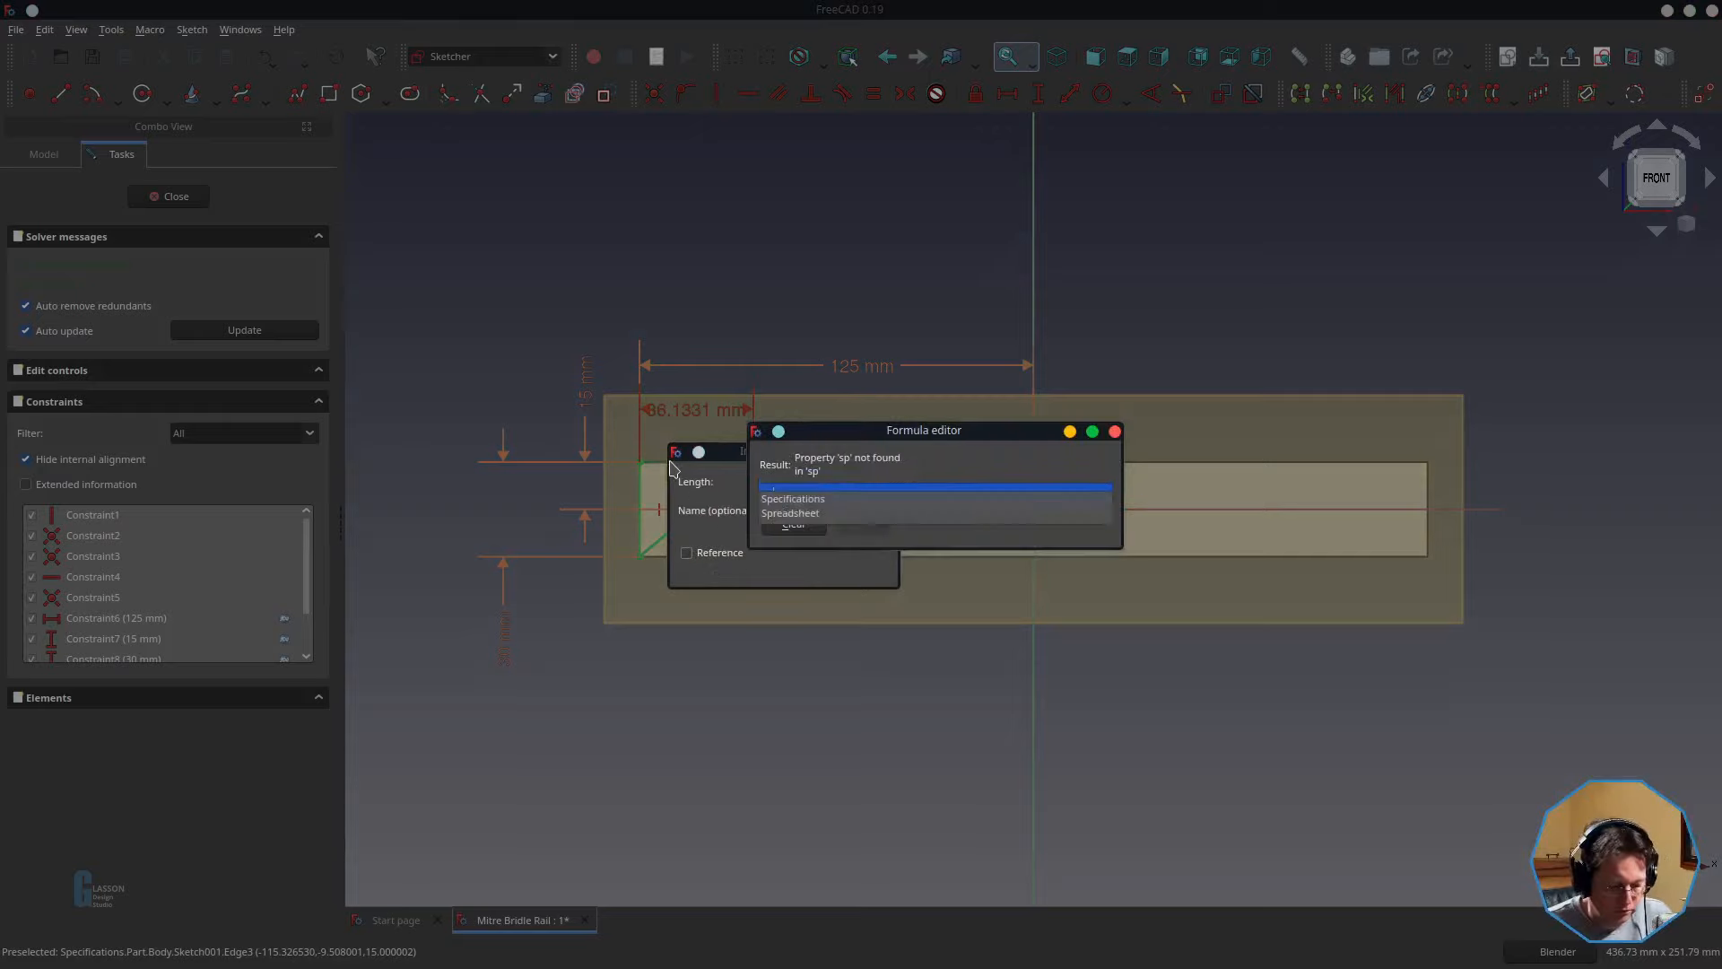
type("s_")
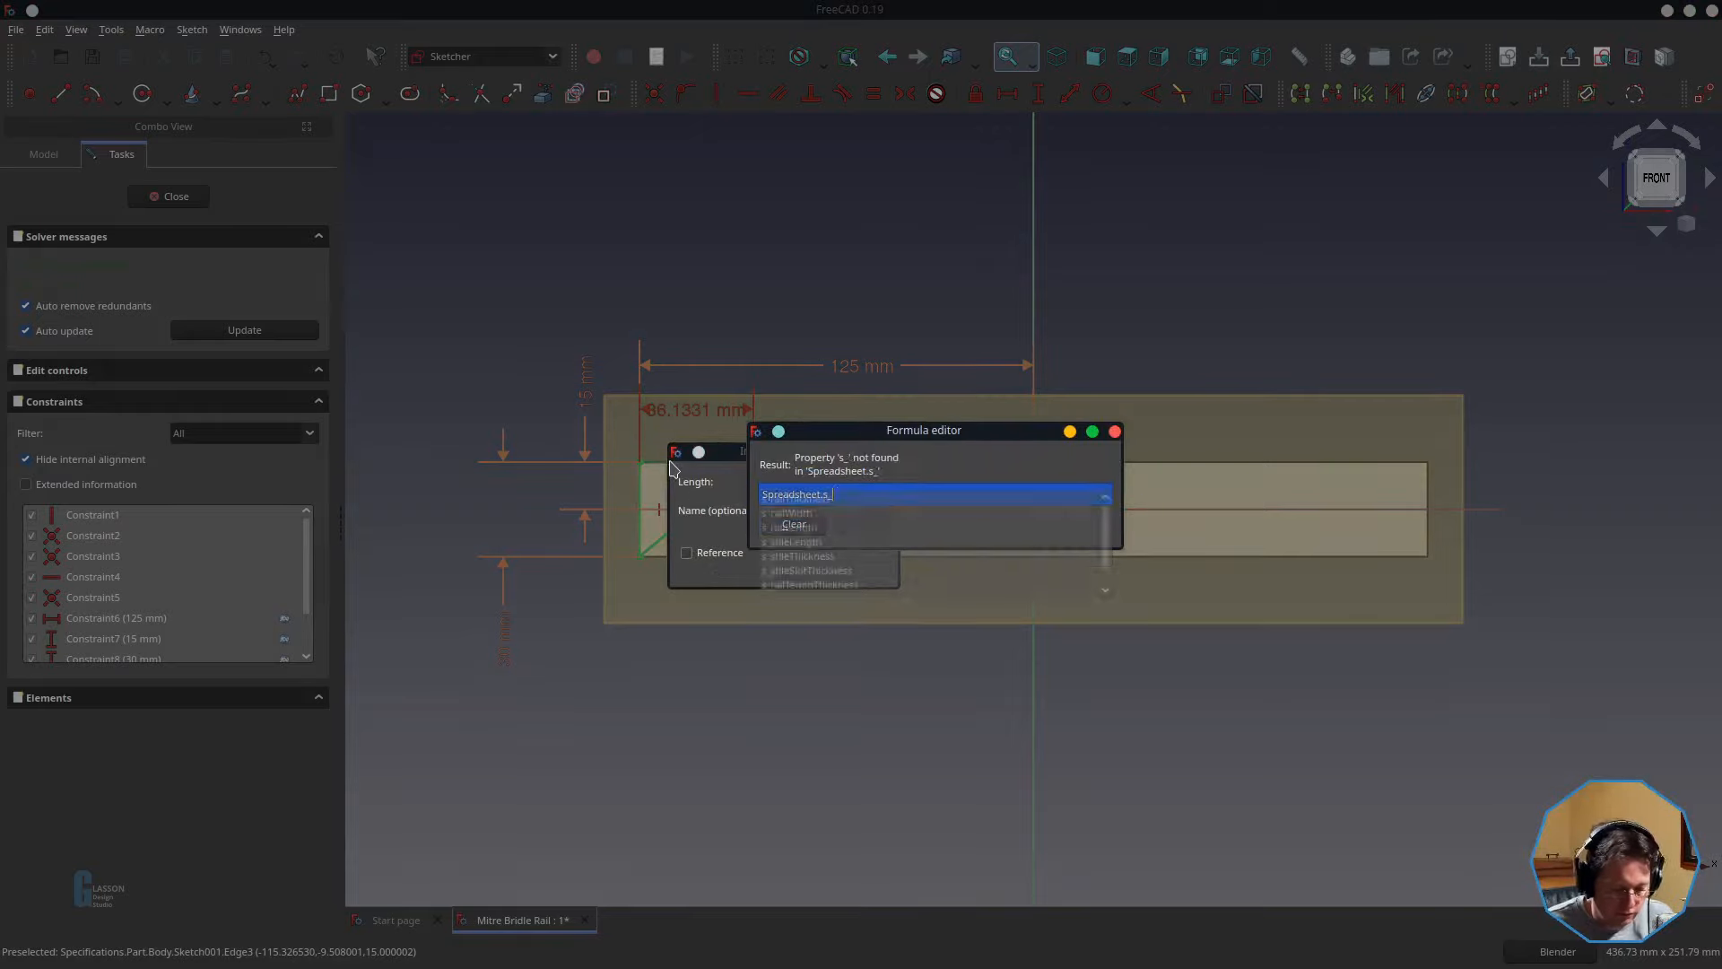
key("Down")
key("Down")
key("Down")
key("Return")
key("Return")
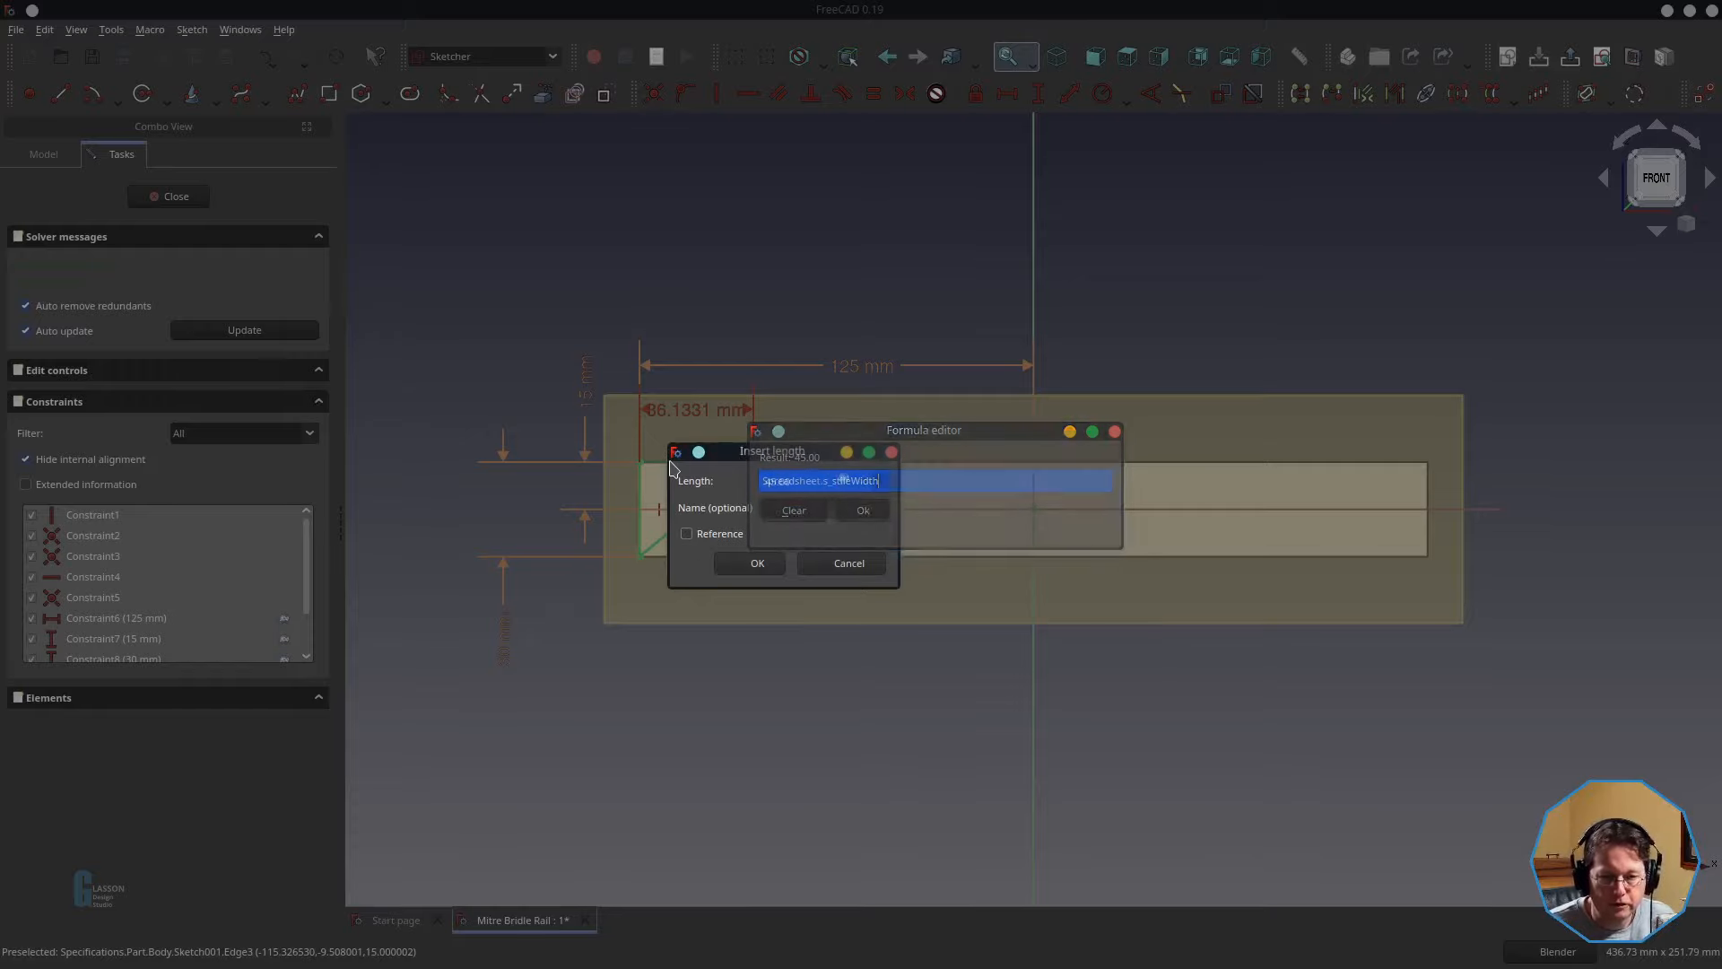
left_click(753, 562)
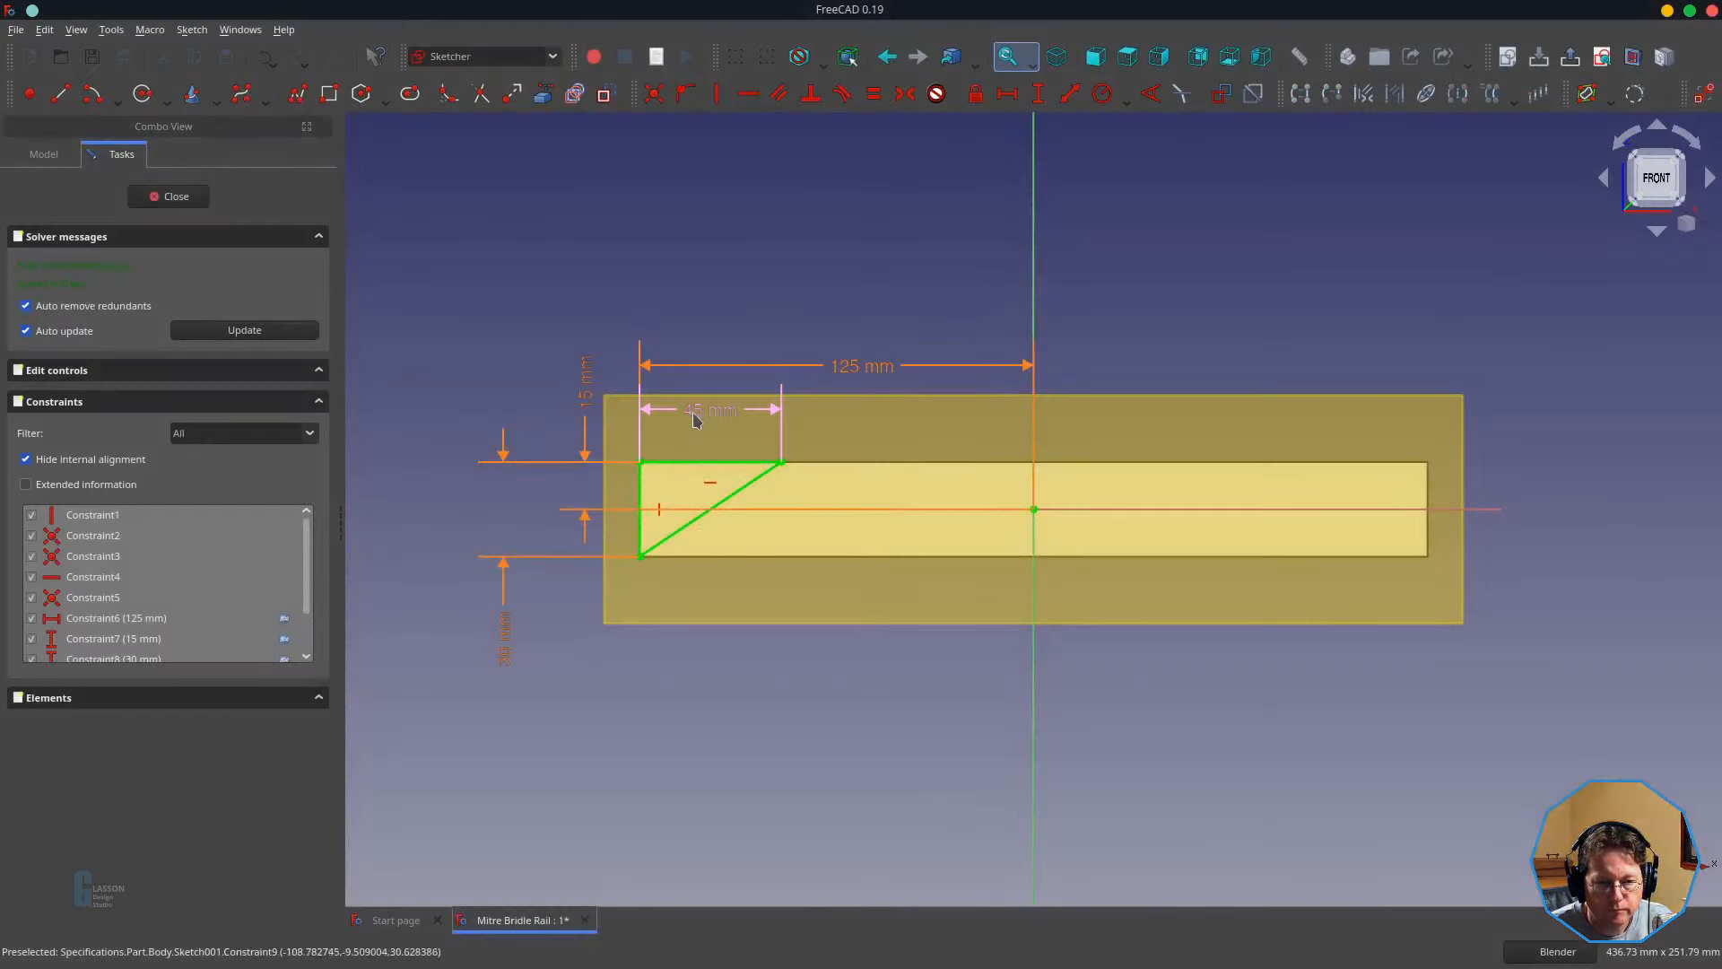
left_click(170, 197)
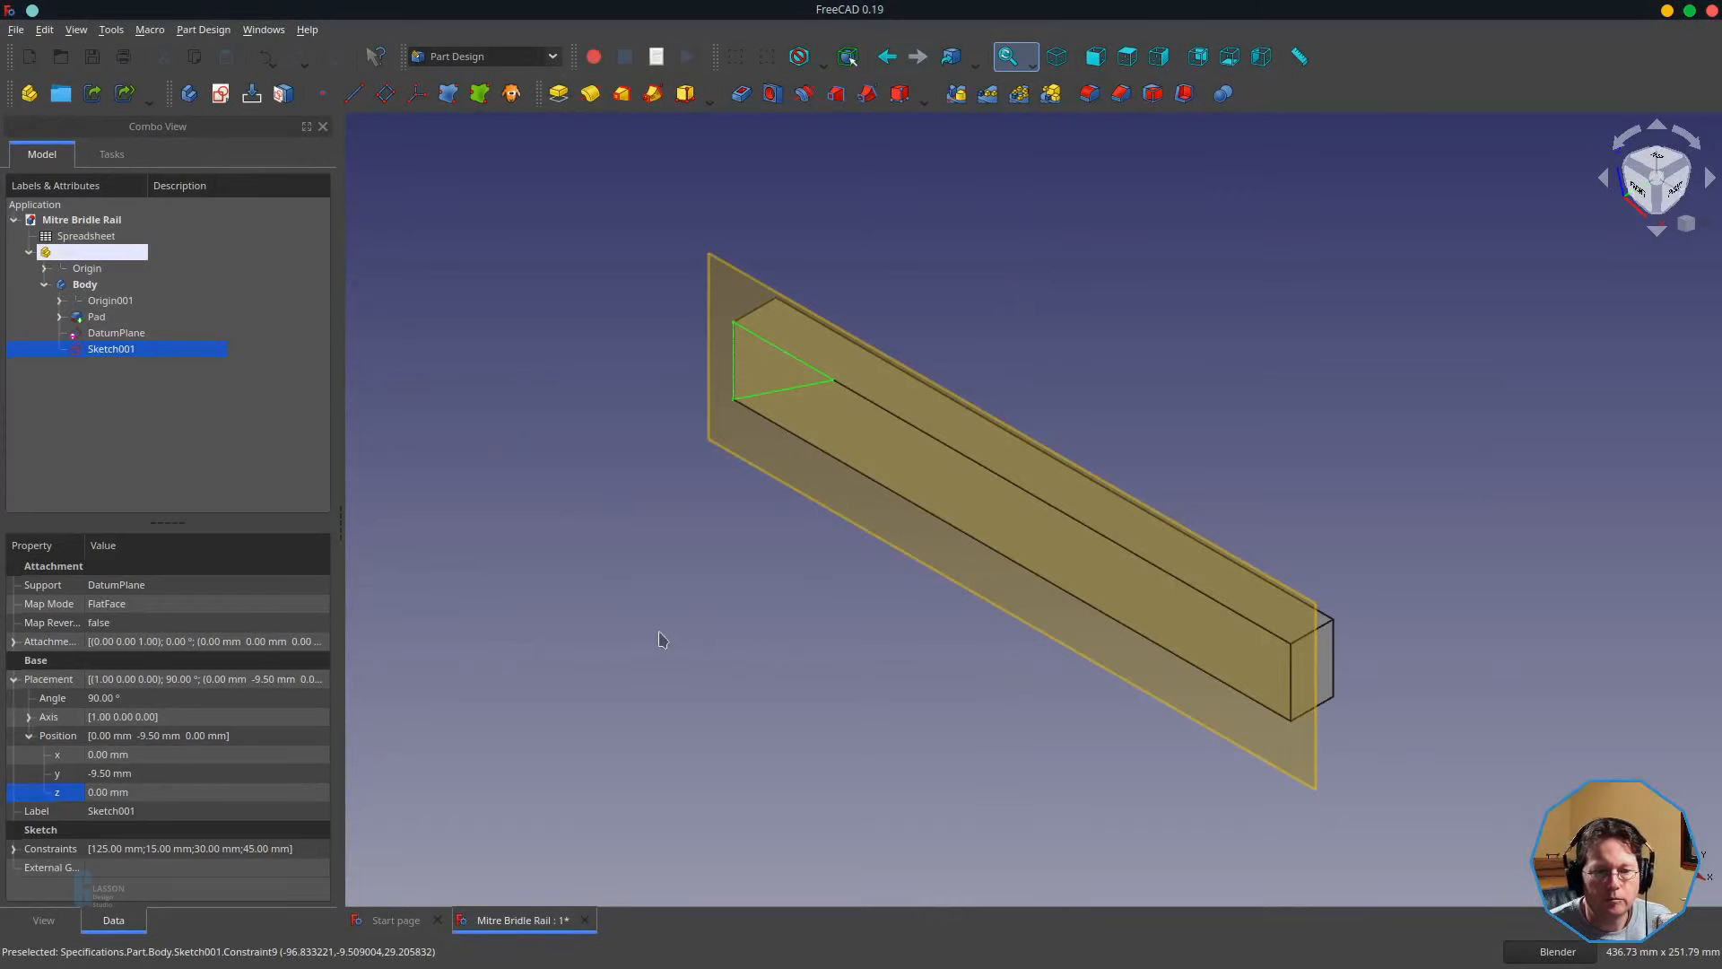
- Pocket the triangle sketch with its length set to the formula (Spreadsheet.s_railThickness-Spreadsheet.s_stileSlotThickness)/2
left_click(743, 93)
key("equal")
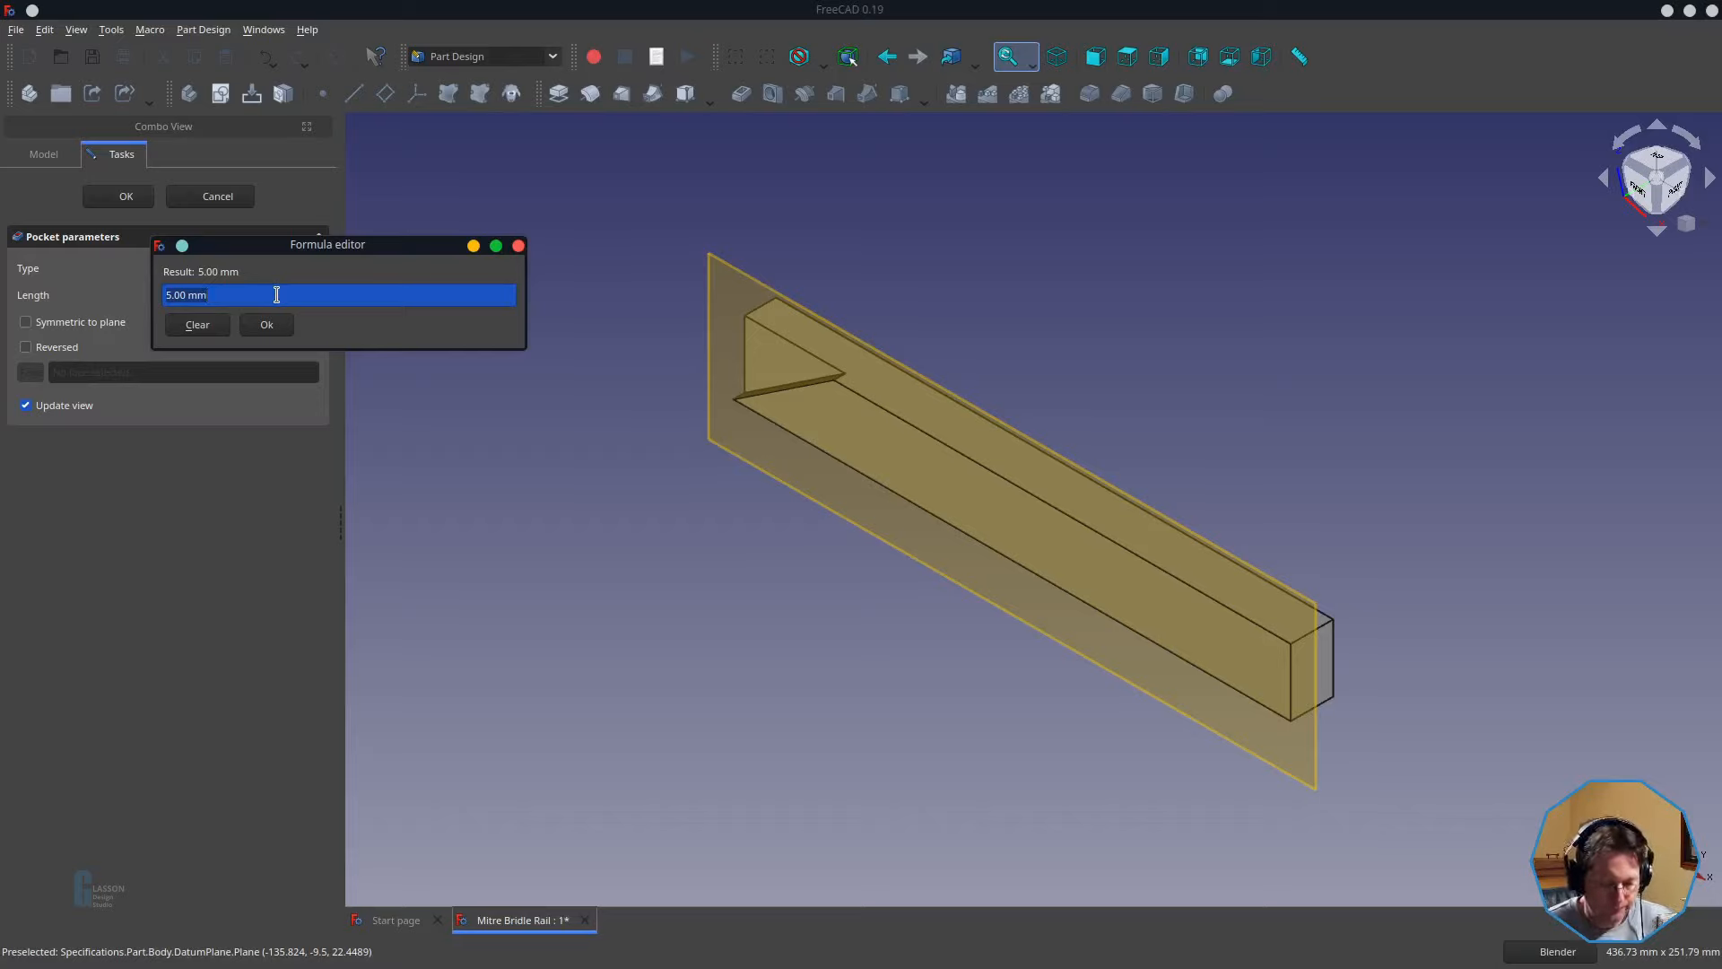
type("(Spreadsheet.")
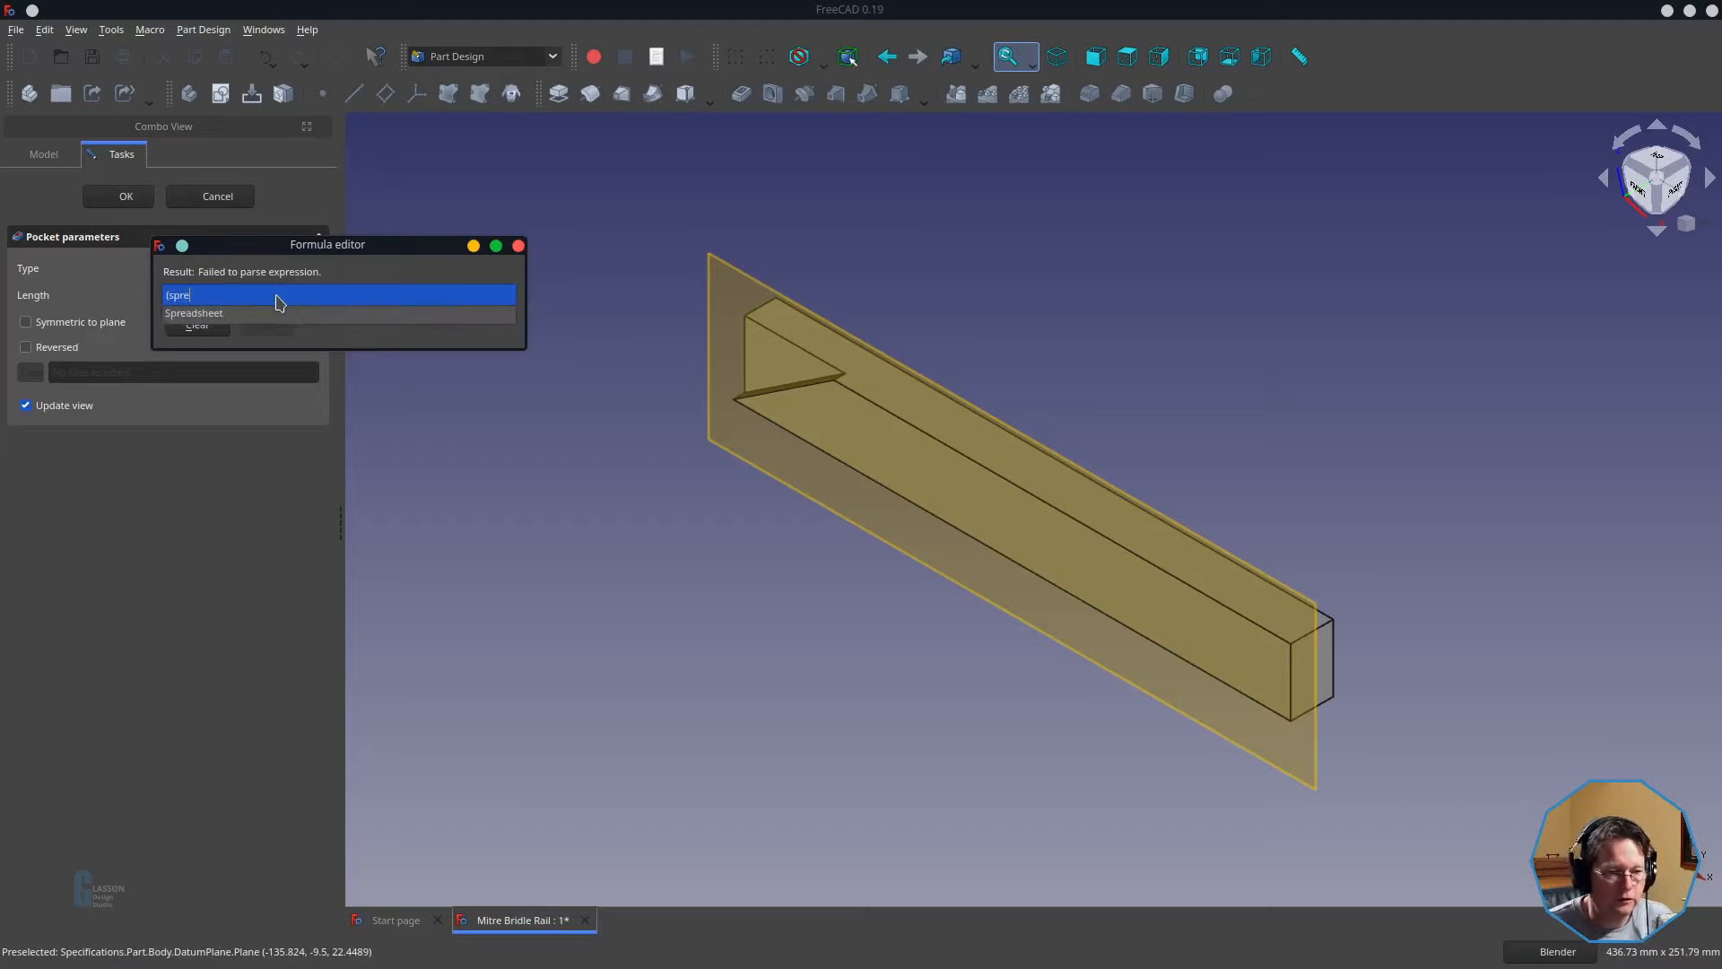
type("s")
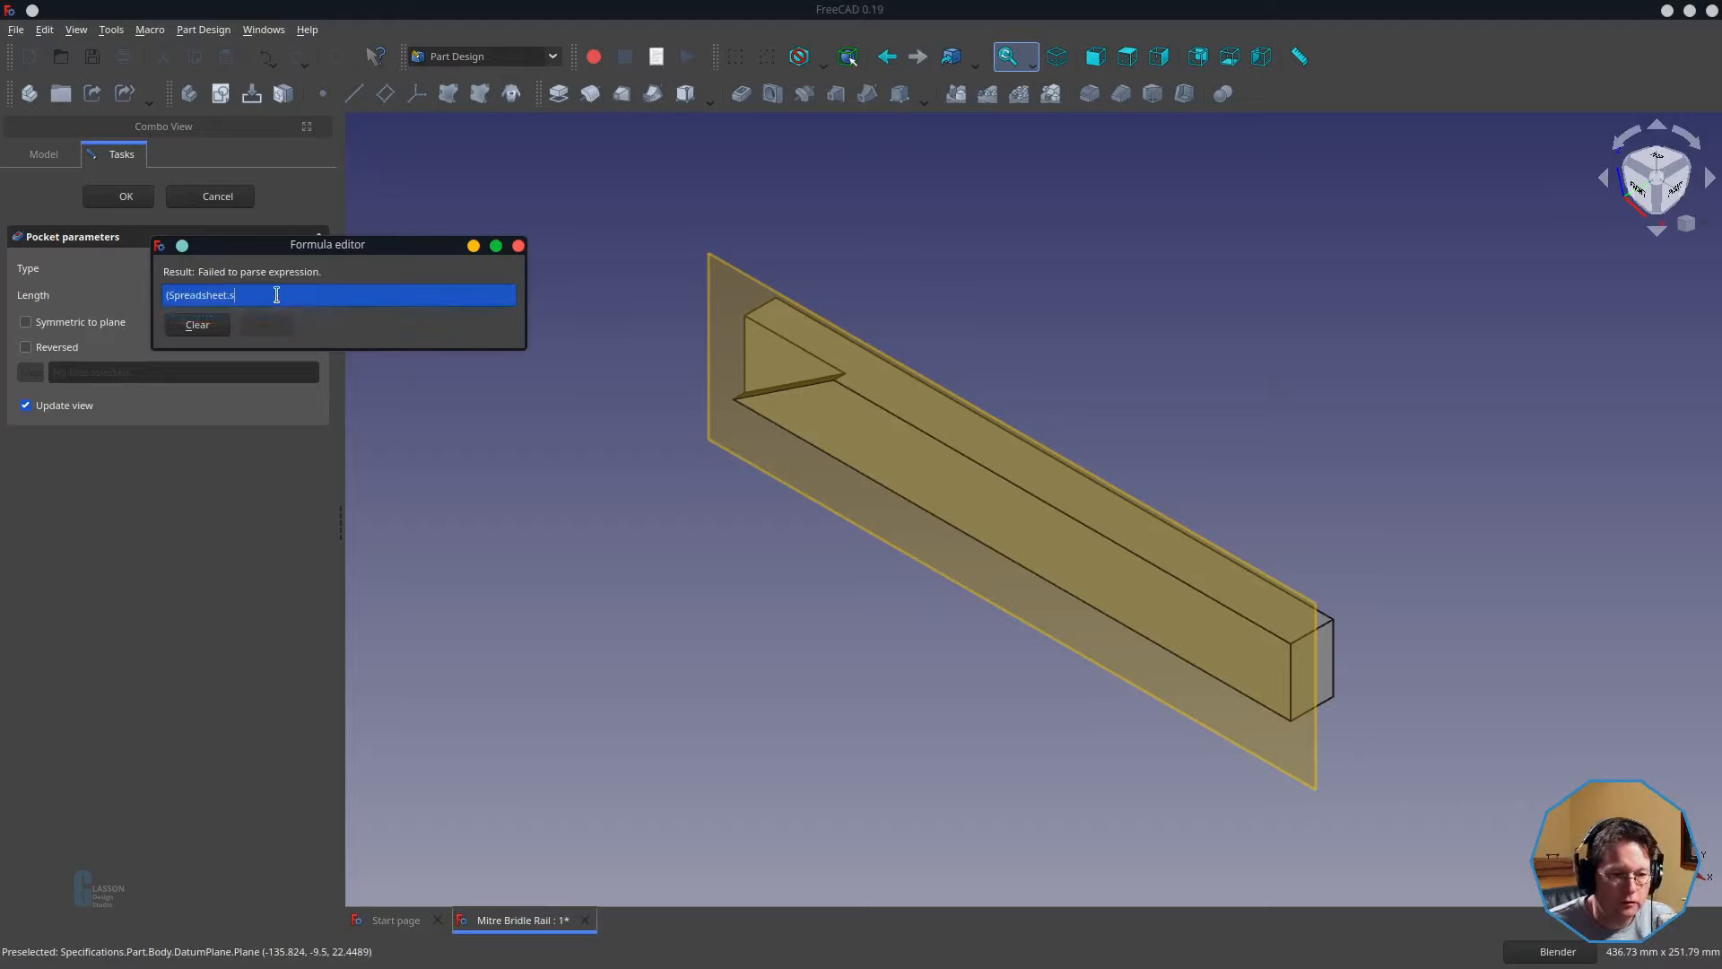
type("_rail")
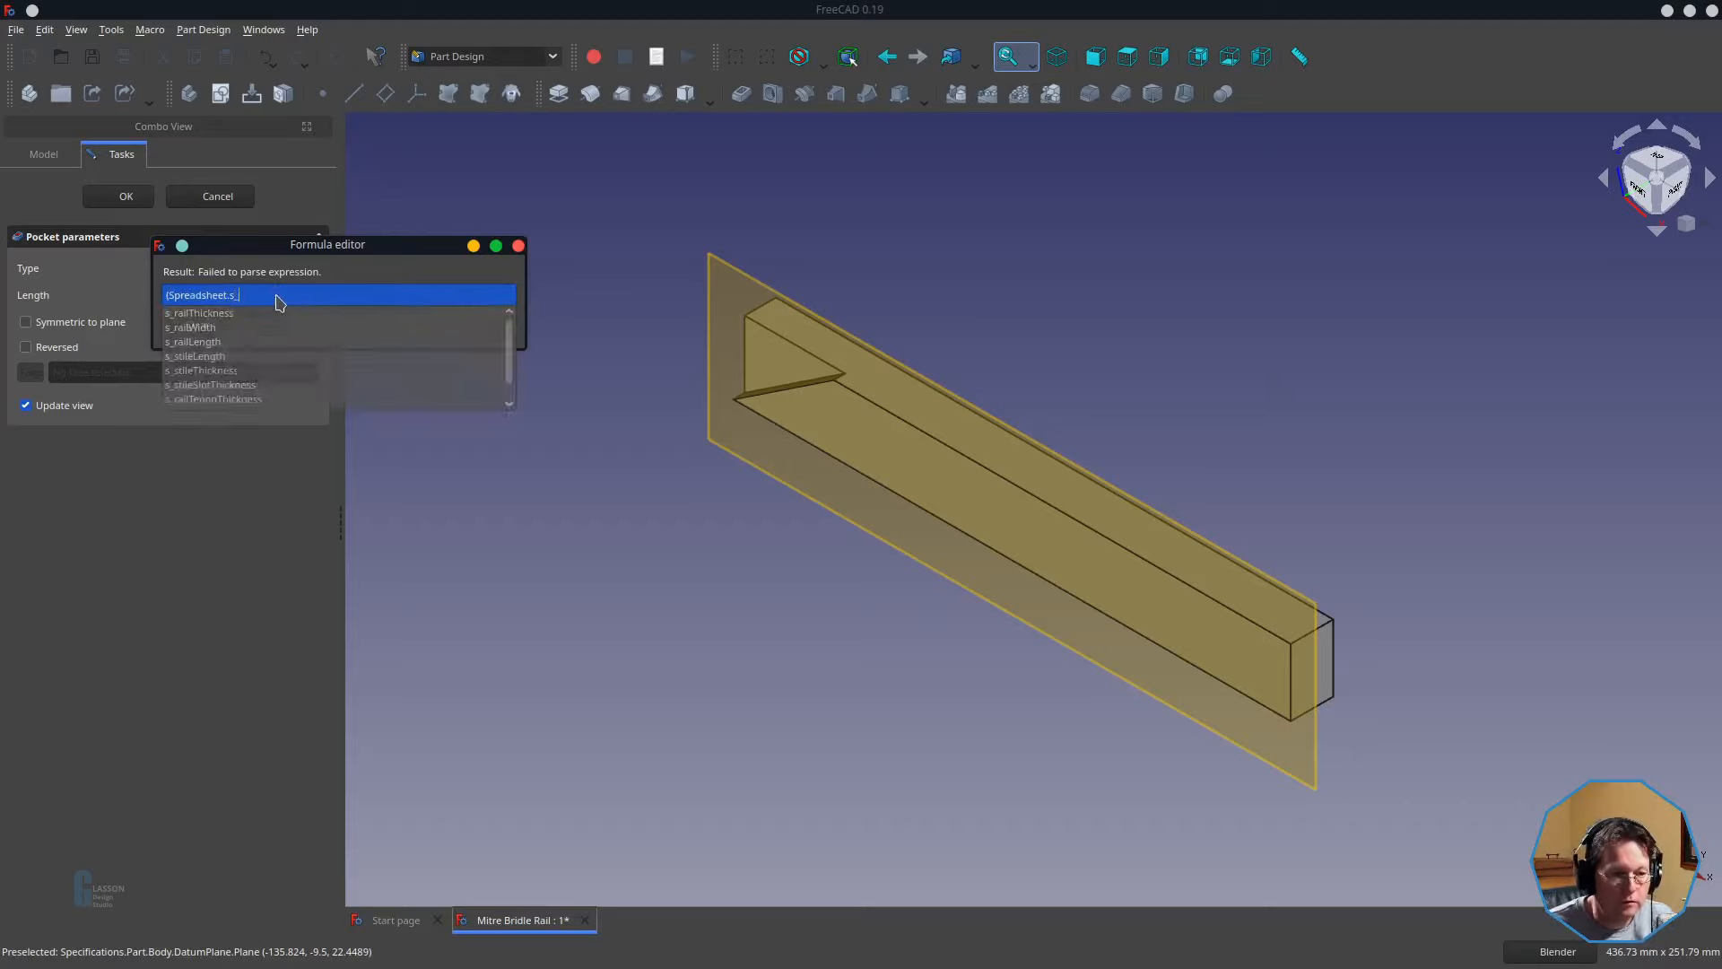
key("Down")
key("Return")
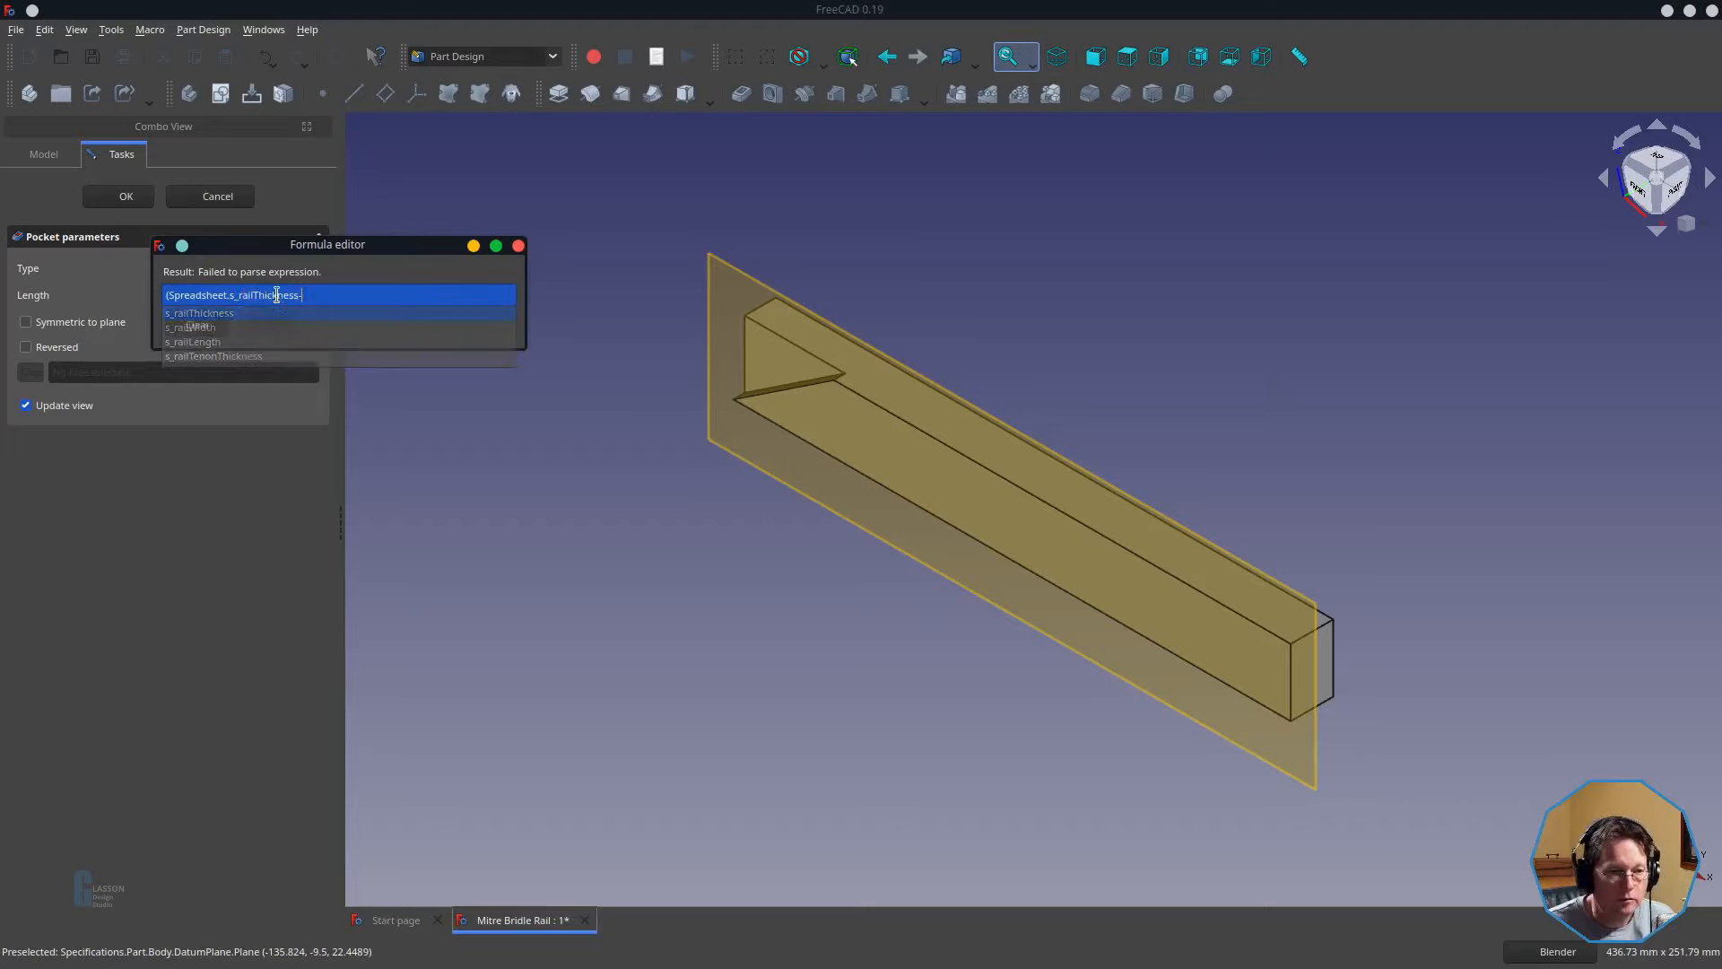
type("-s")
type("preadsheet.s_")
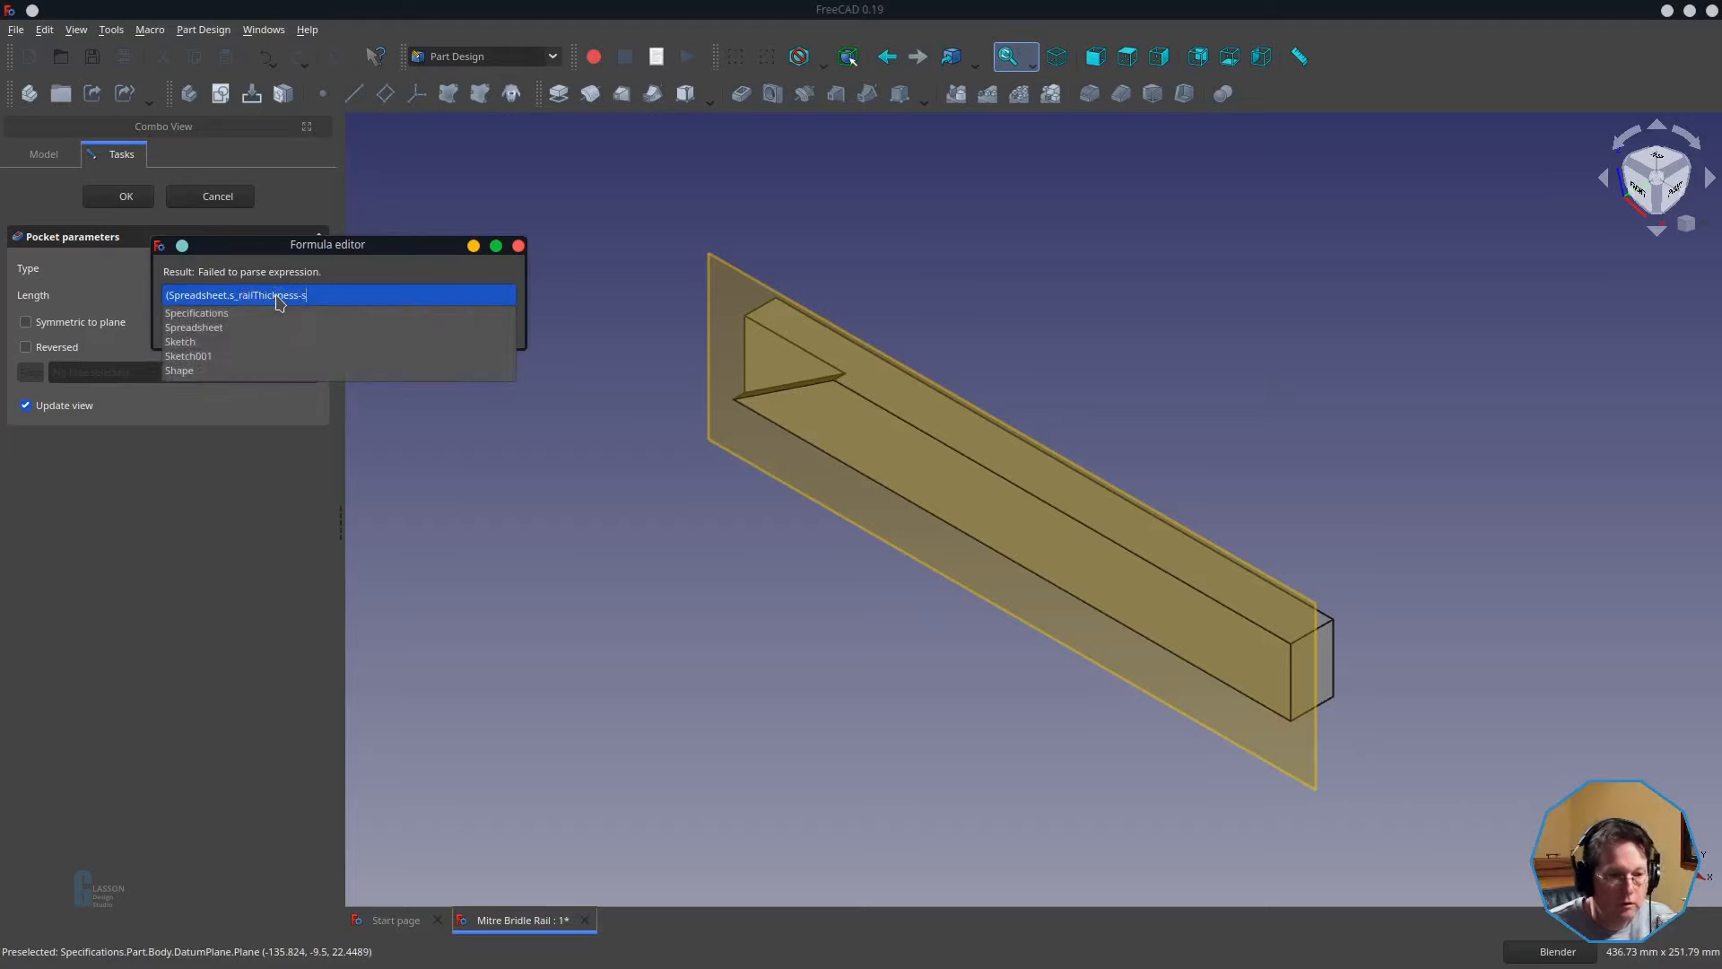
type("stile")
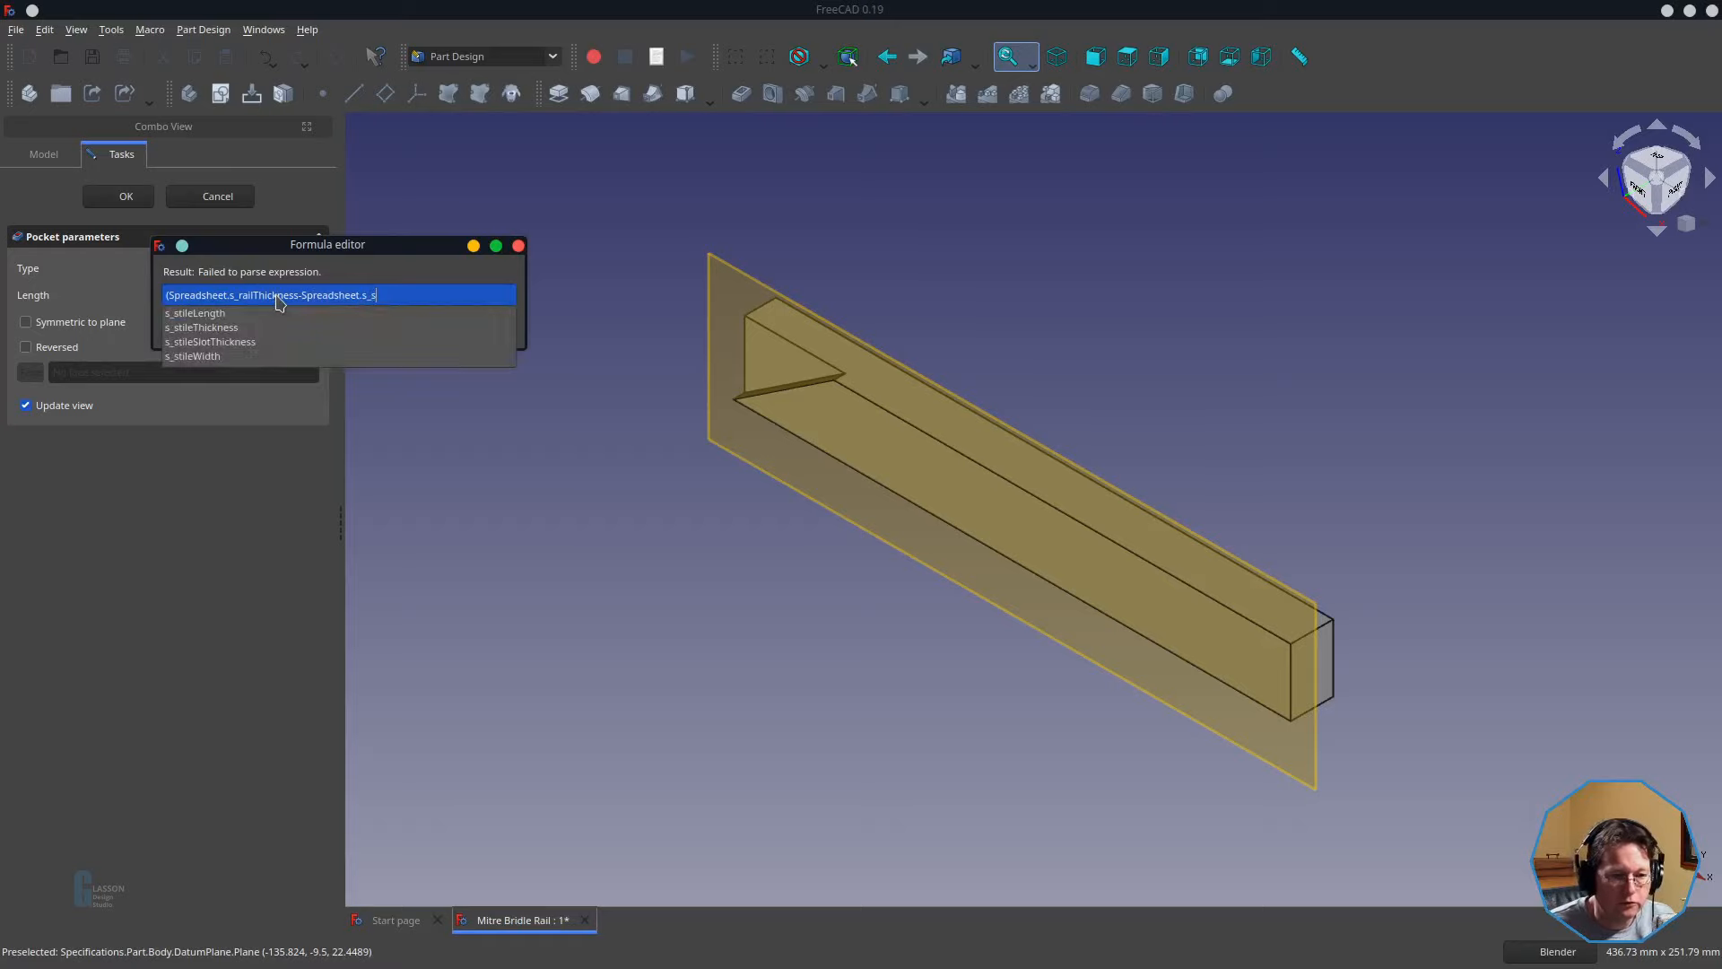
key("Down")
key("Down")
key("Down")
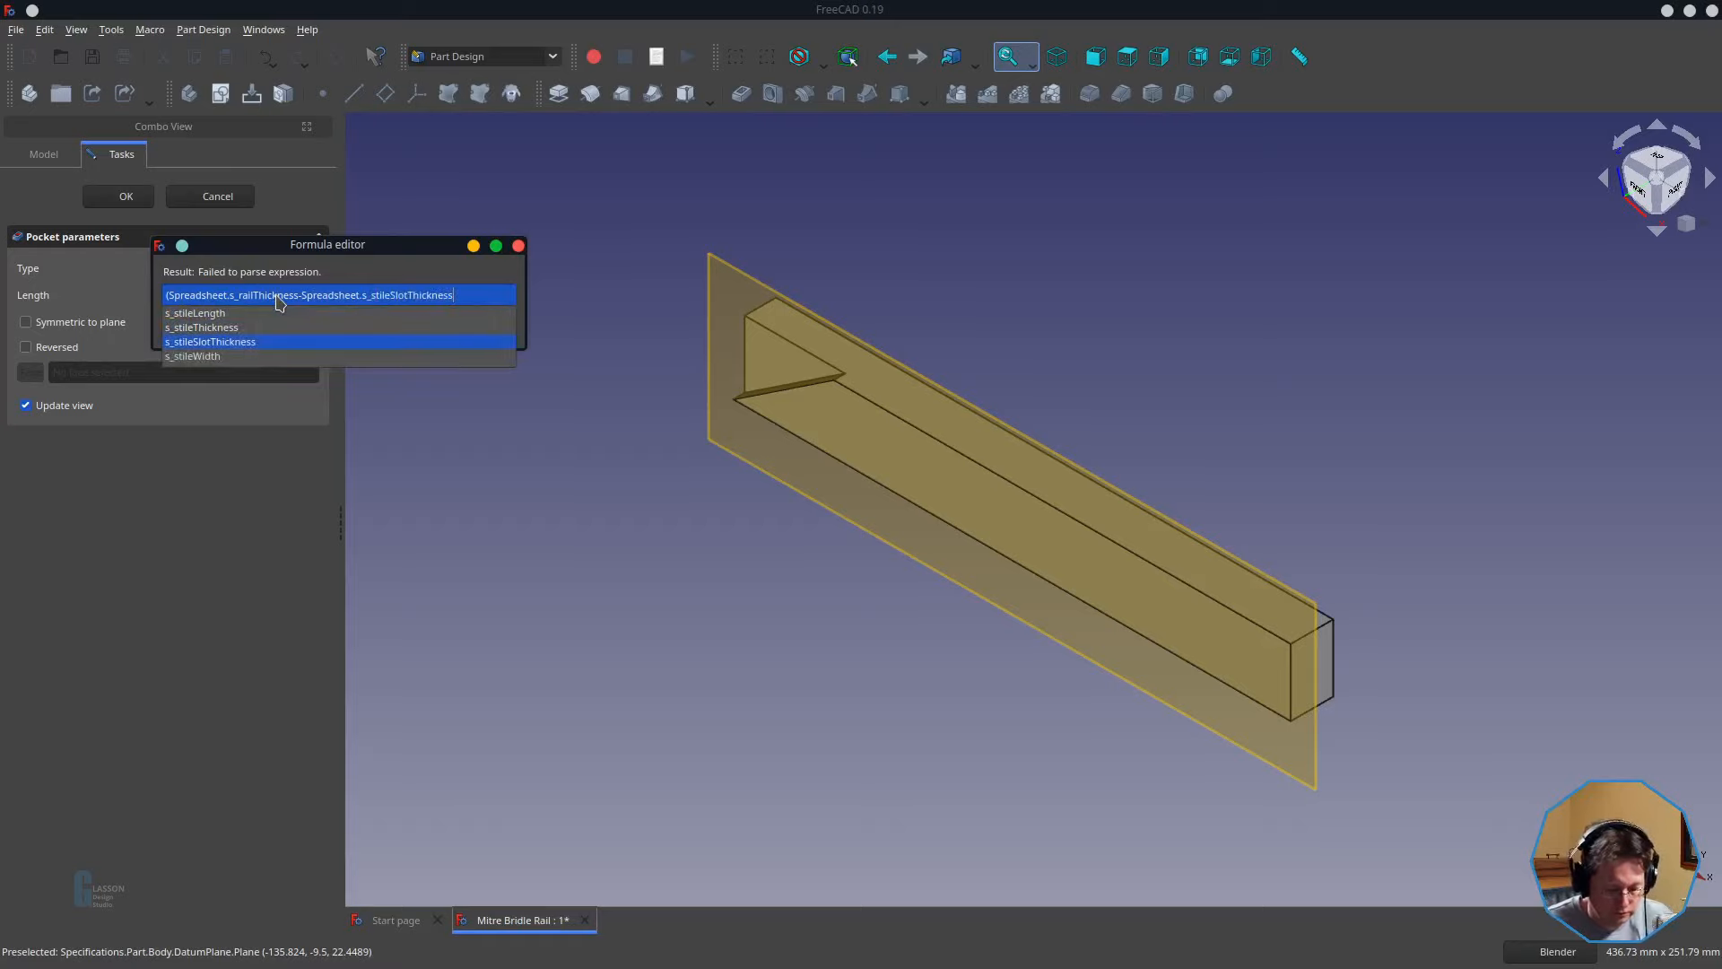
key("Return")
type(")/2")
key("Return")
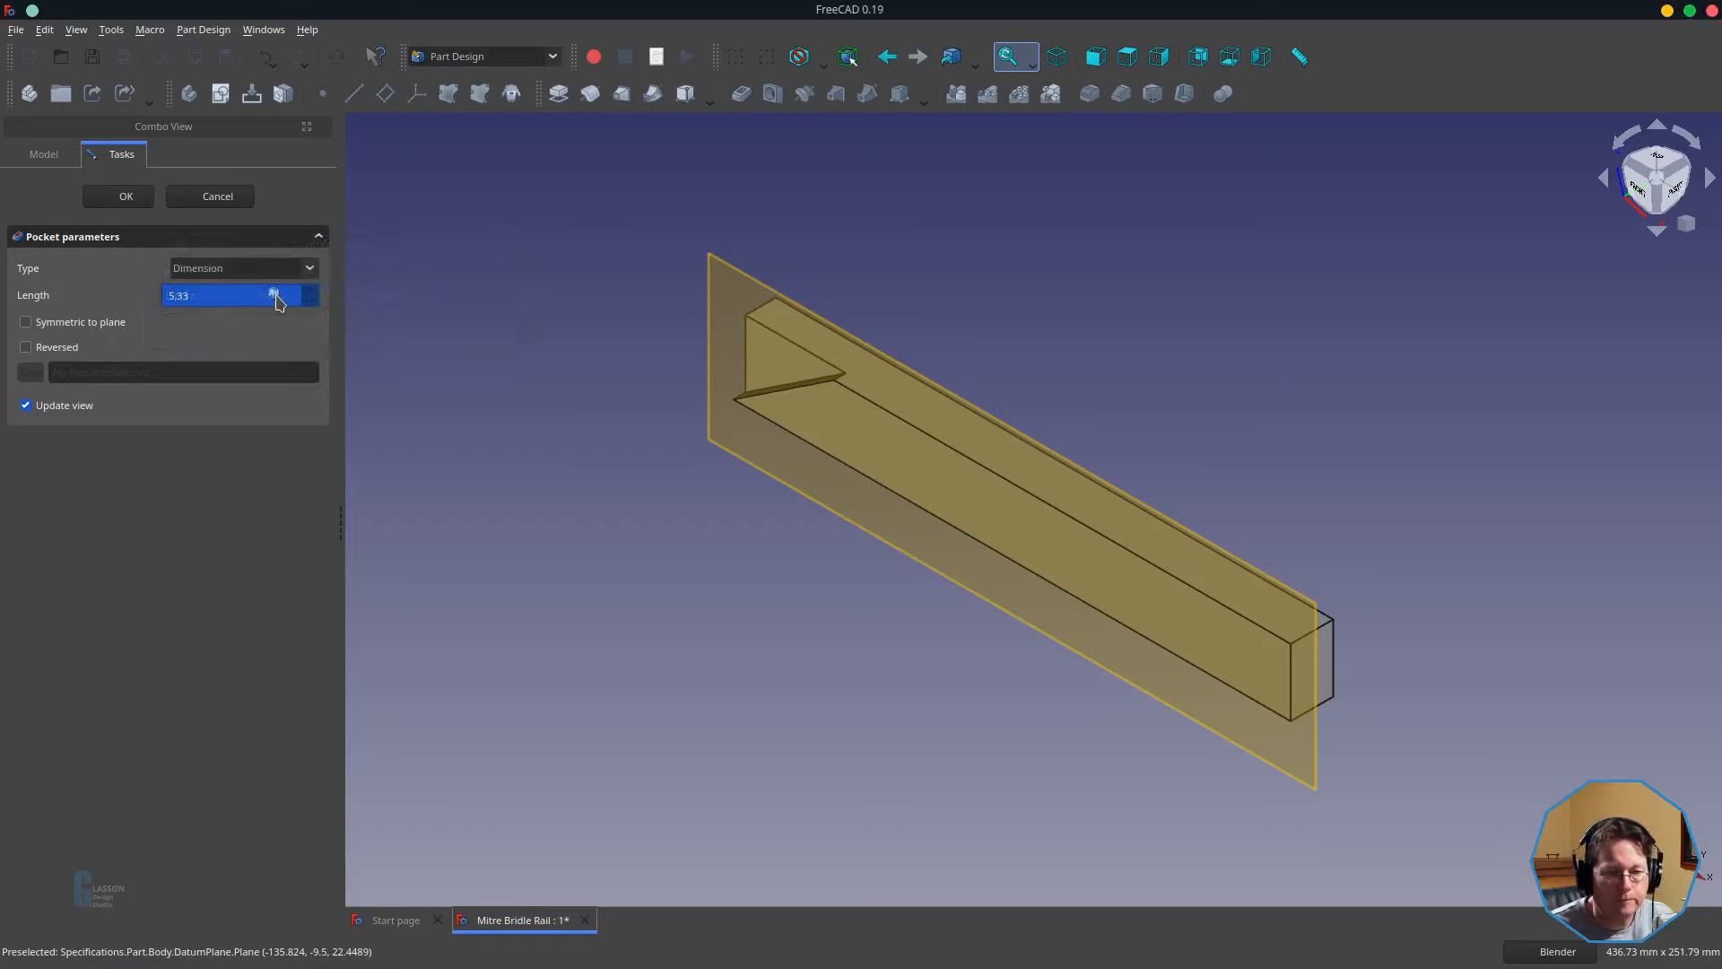
left_click(126, 204)
- Hide the datum plane of the rail and clear the selection
left_click(130, 334)
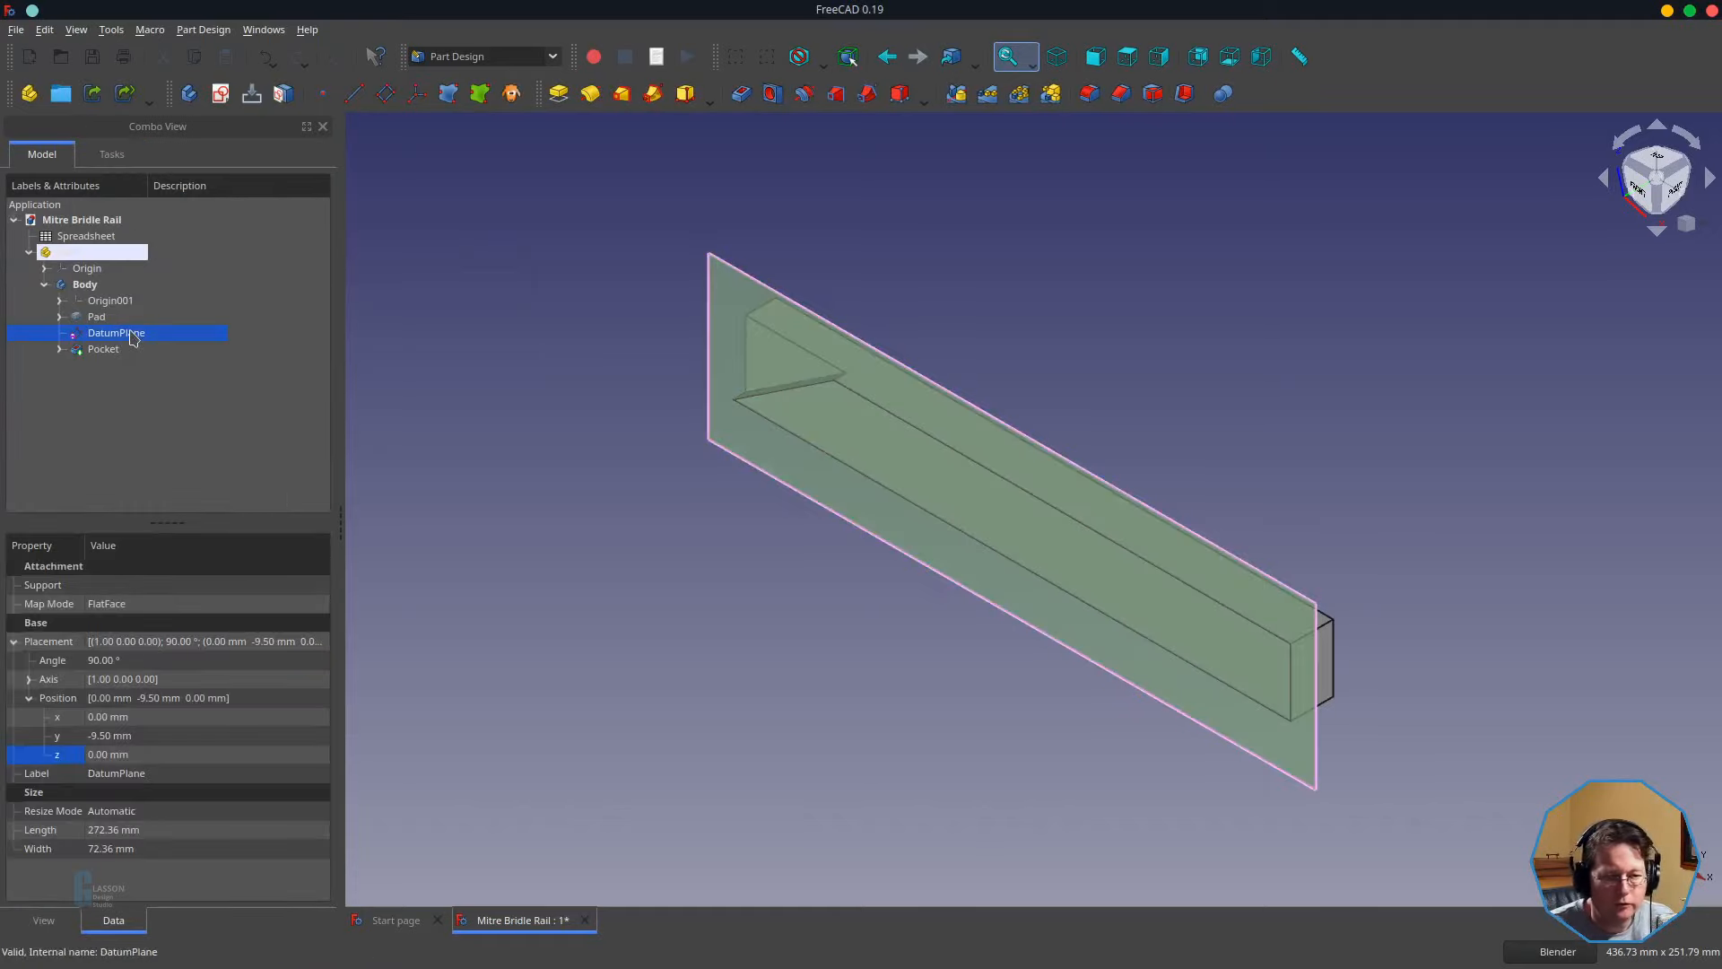
key("space")
left_click(98, 377)
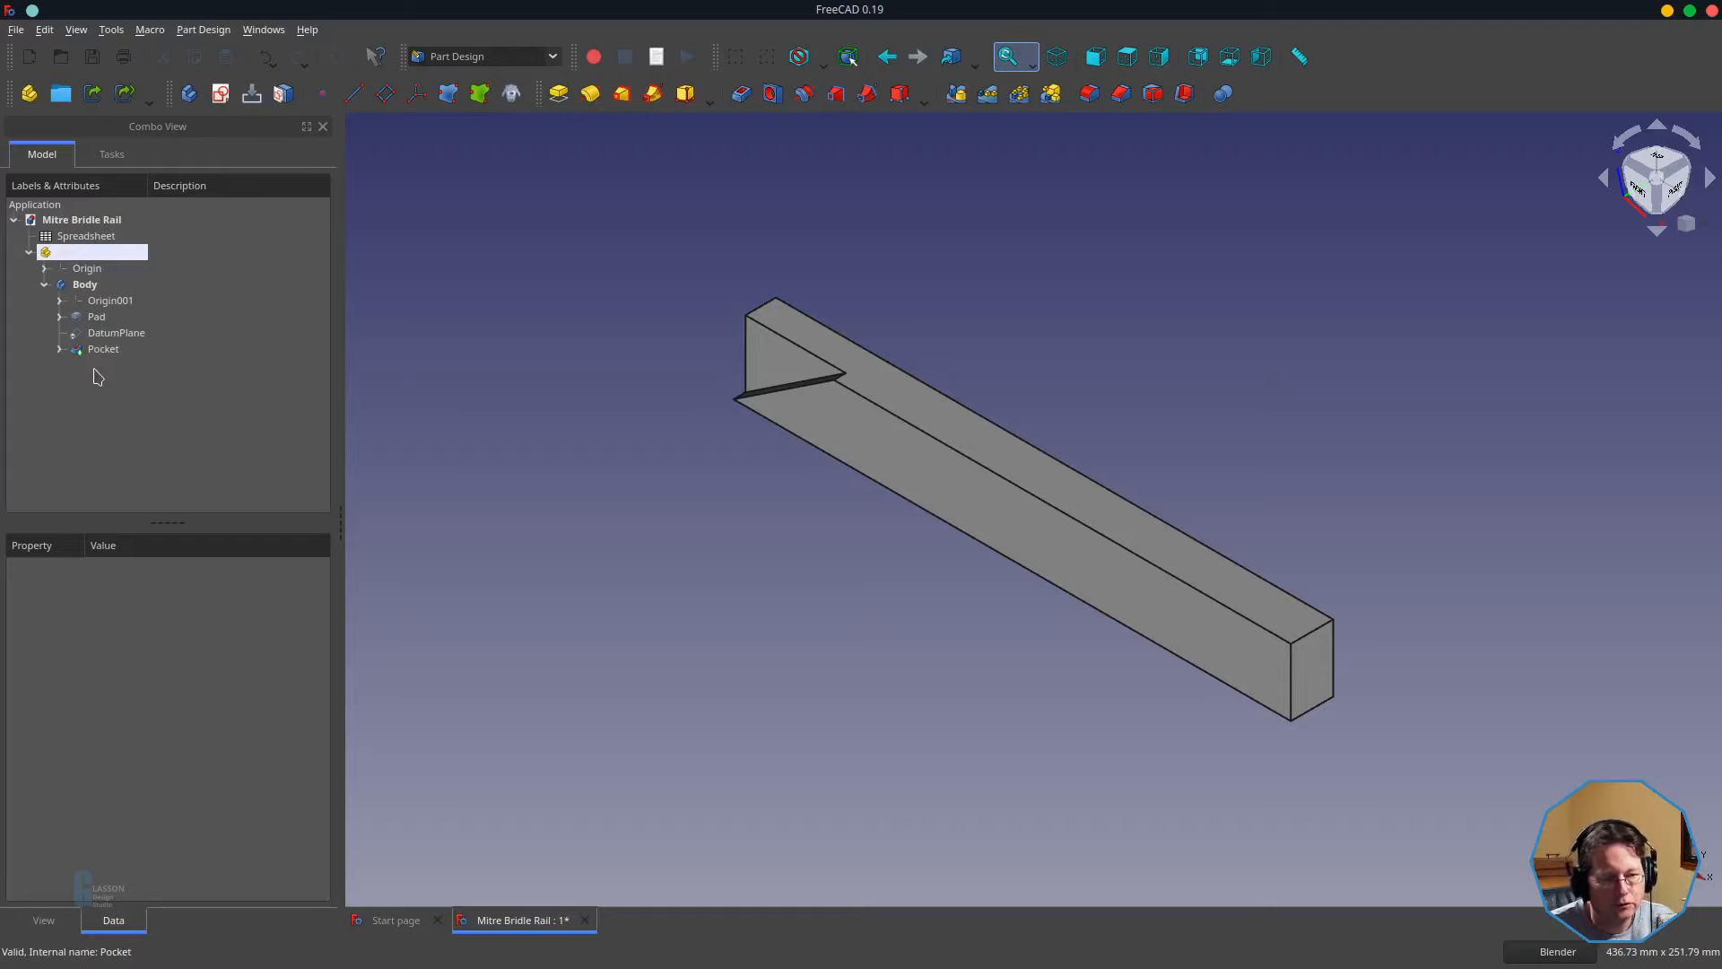
- Mirror the rail's mitre pocket across the Base XZ plane and save the document
left_click(97, 352)
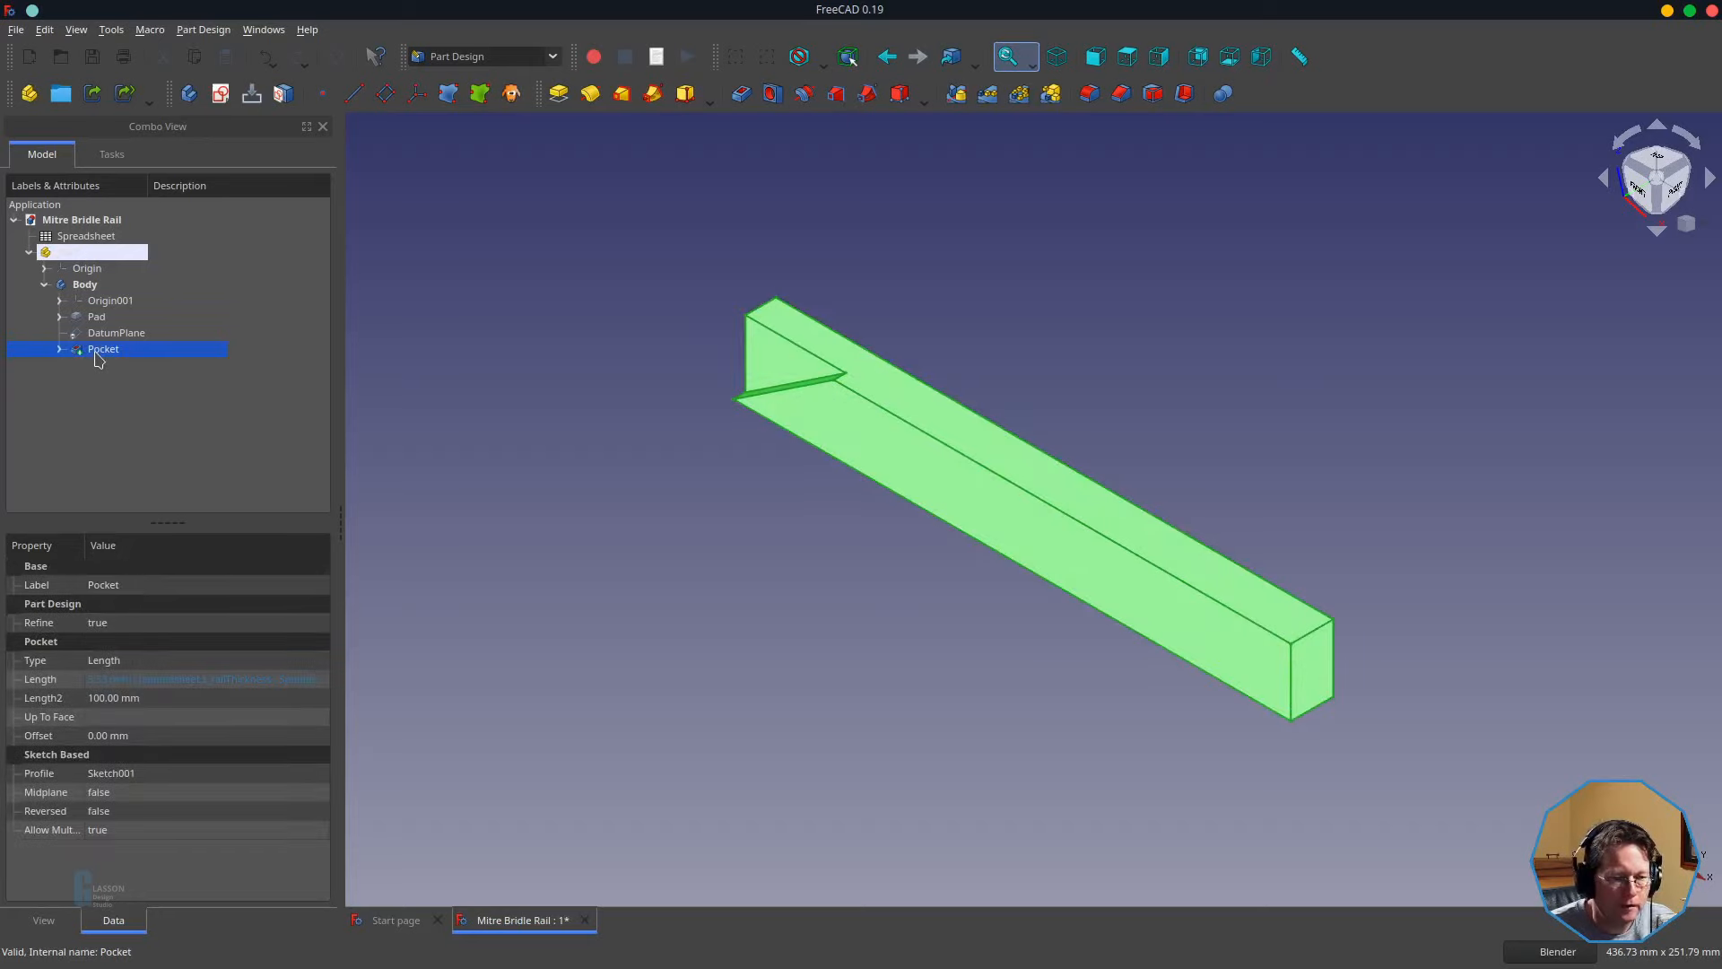
left_click(959, 106)
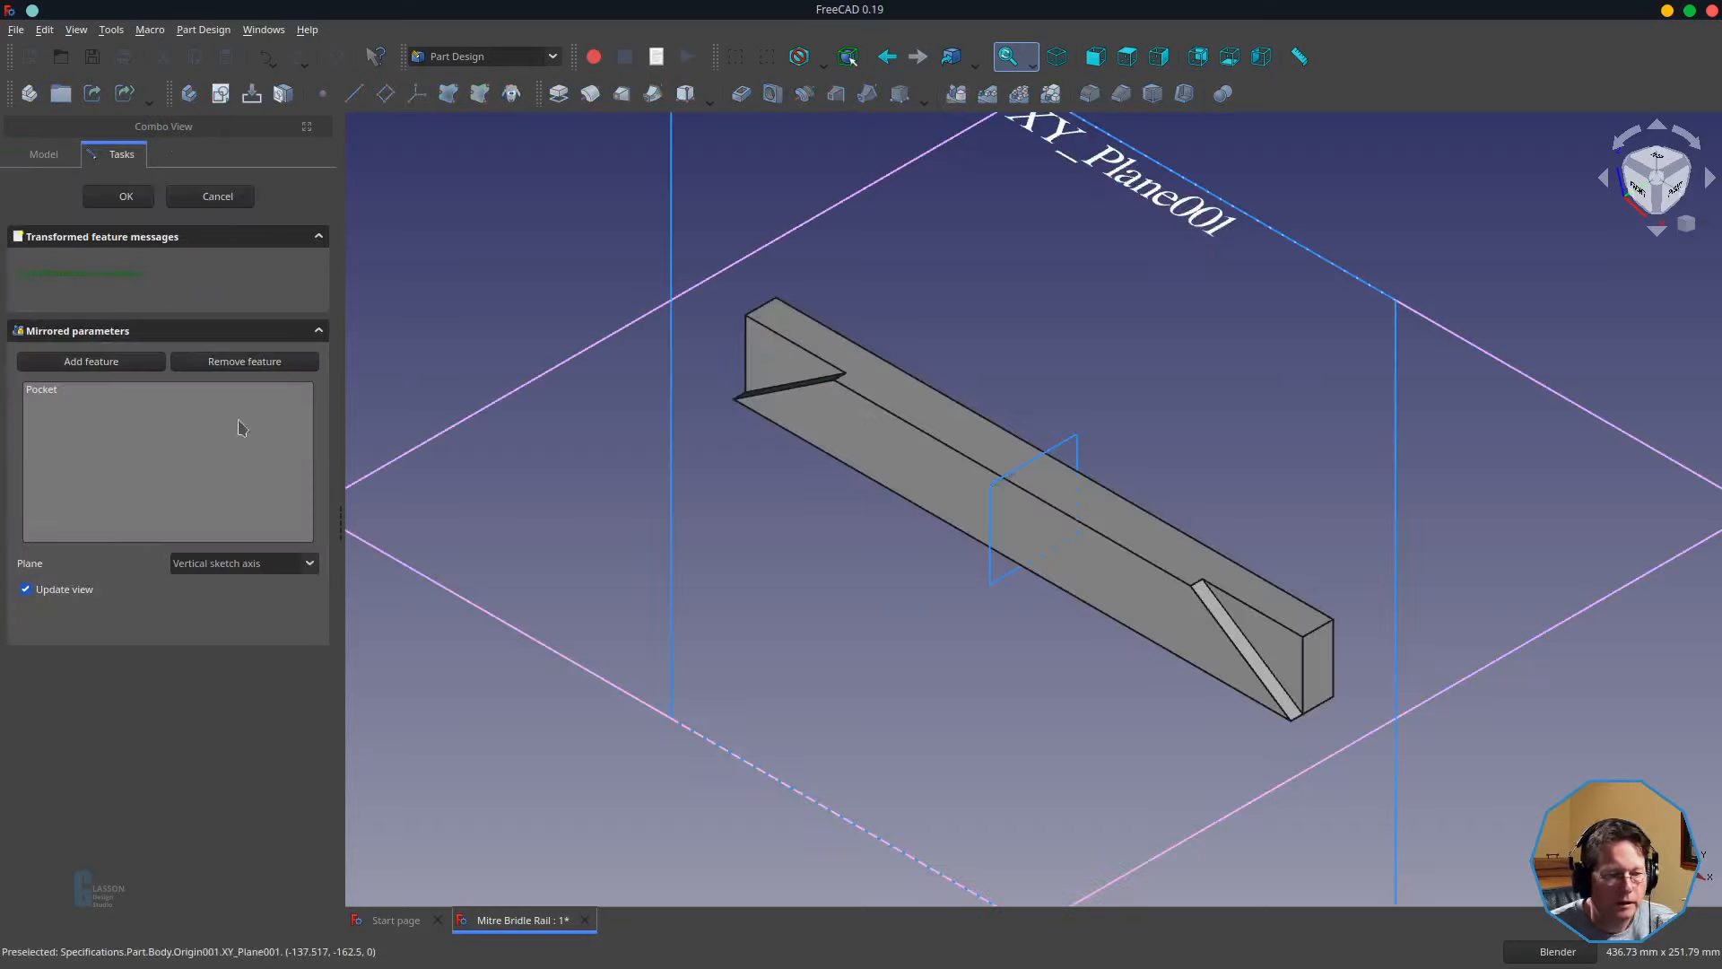
left_click(224, 563)
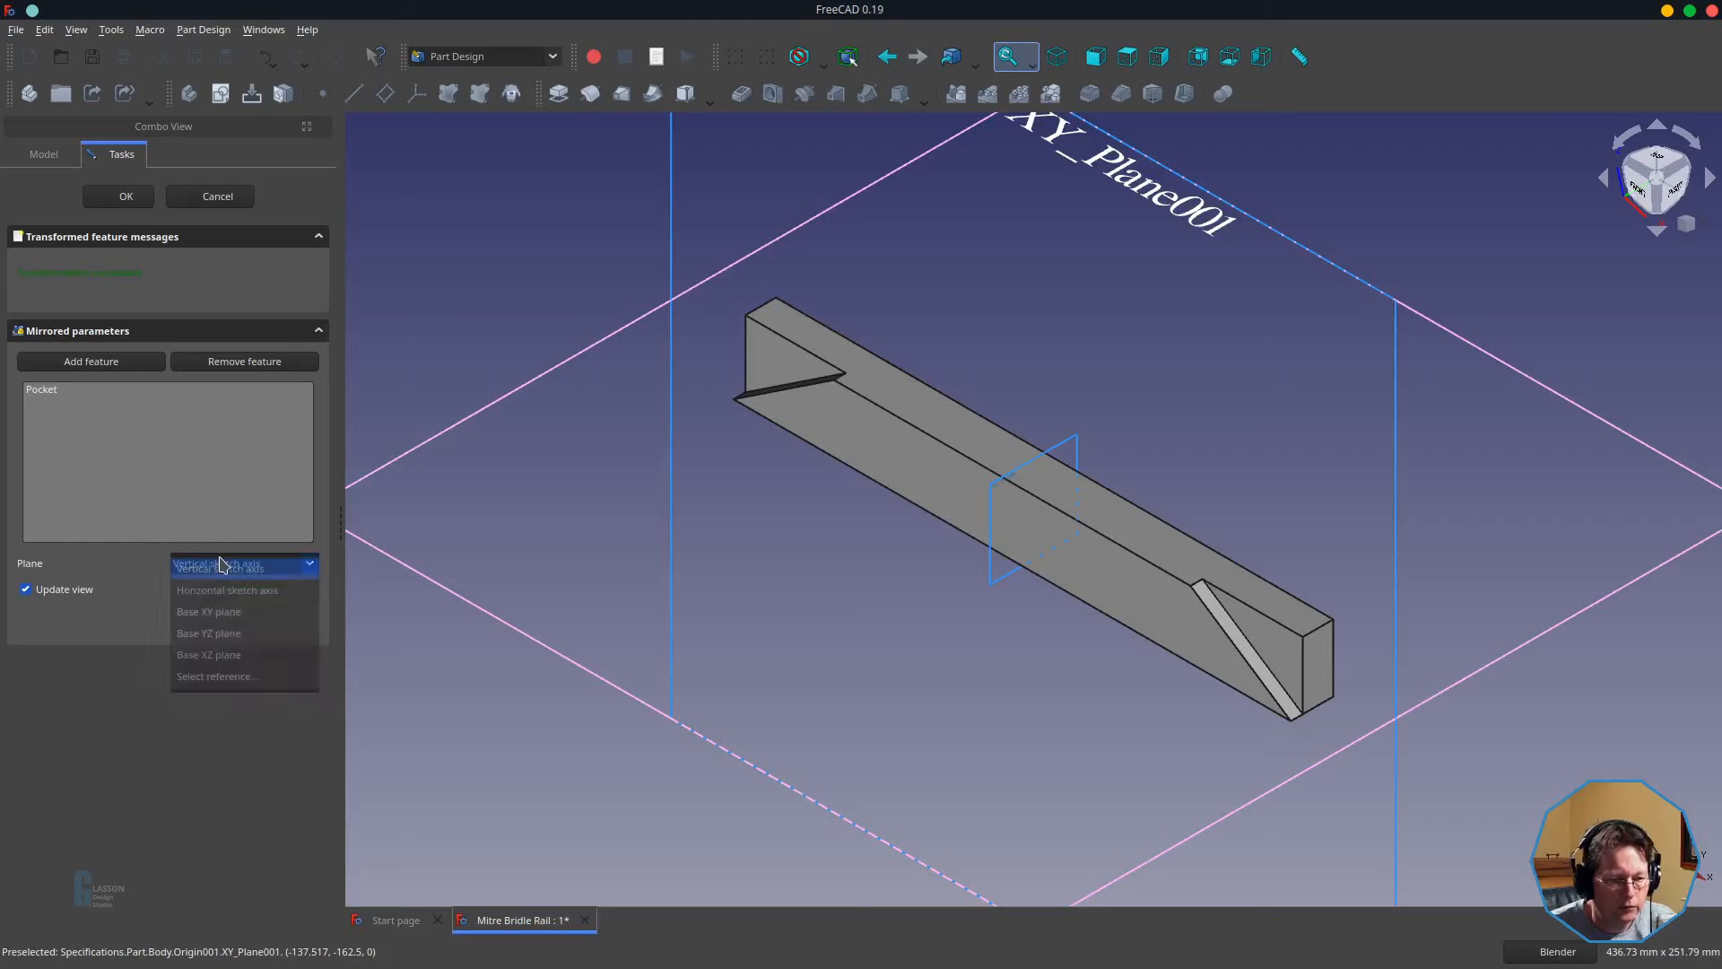
left_click(216, 655)
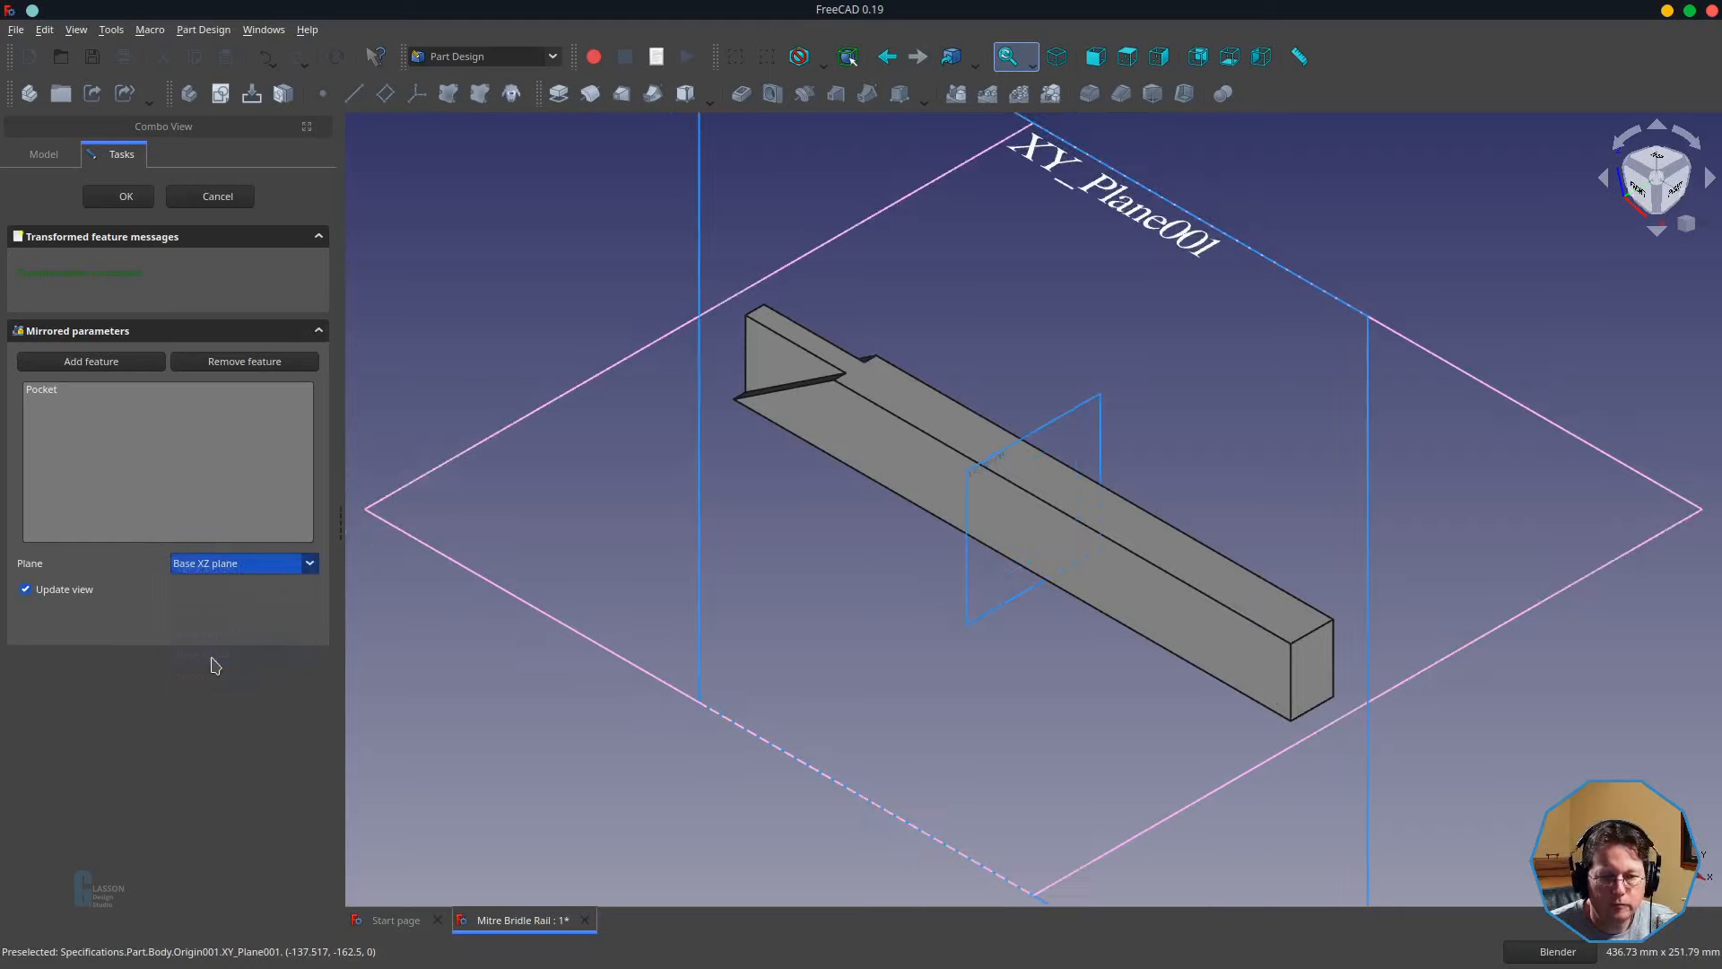
left_click(126, 196)
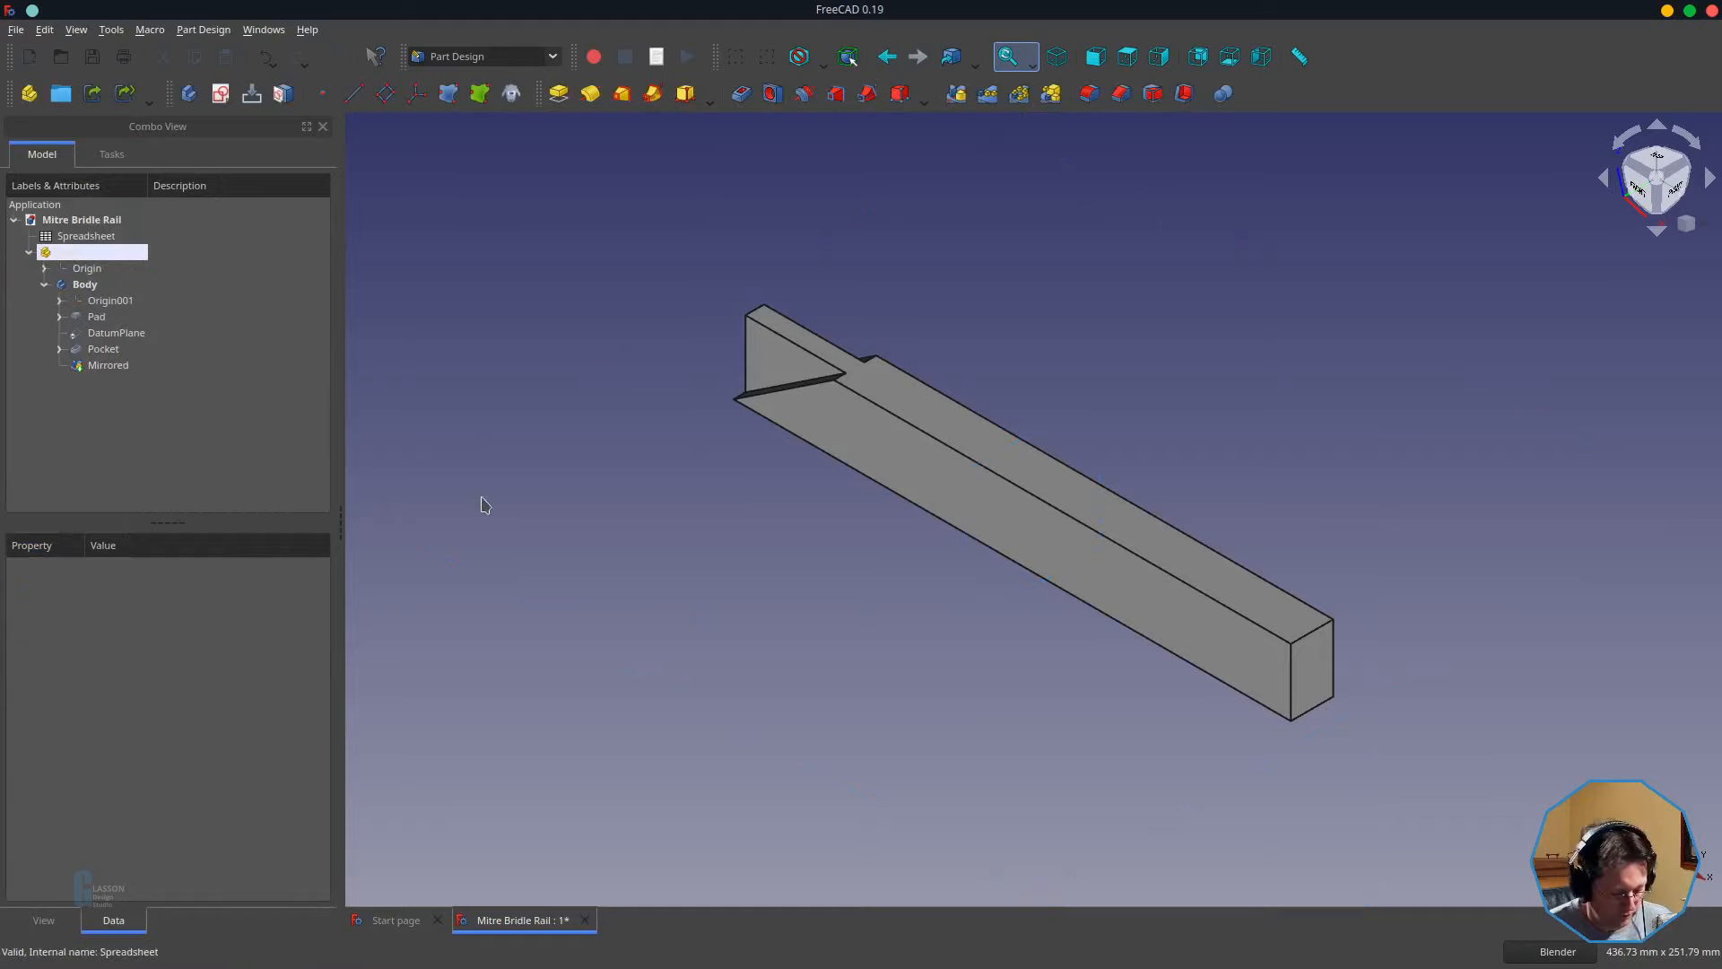
key("ctrl+s")
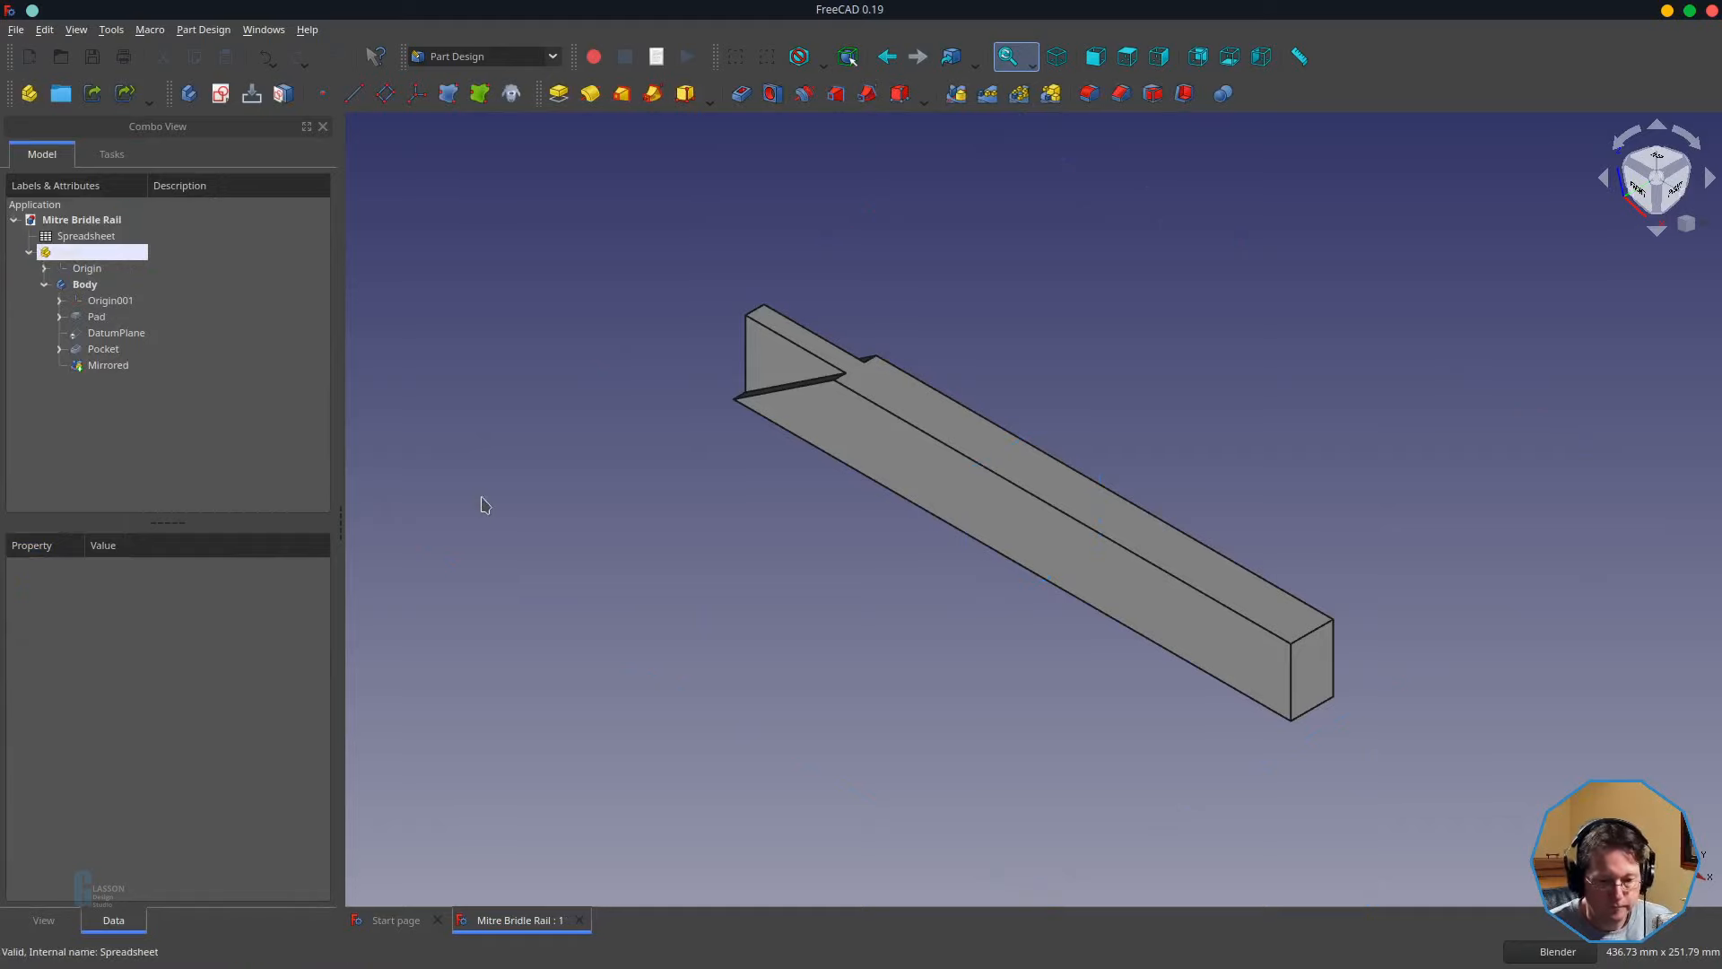
- Open the Common Stile.FCStd document from the project's models folder
left_click(16, 29)
left_click(45, 65)
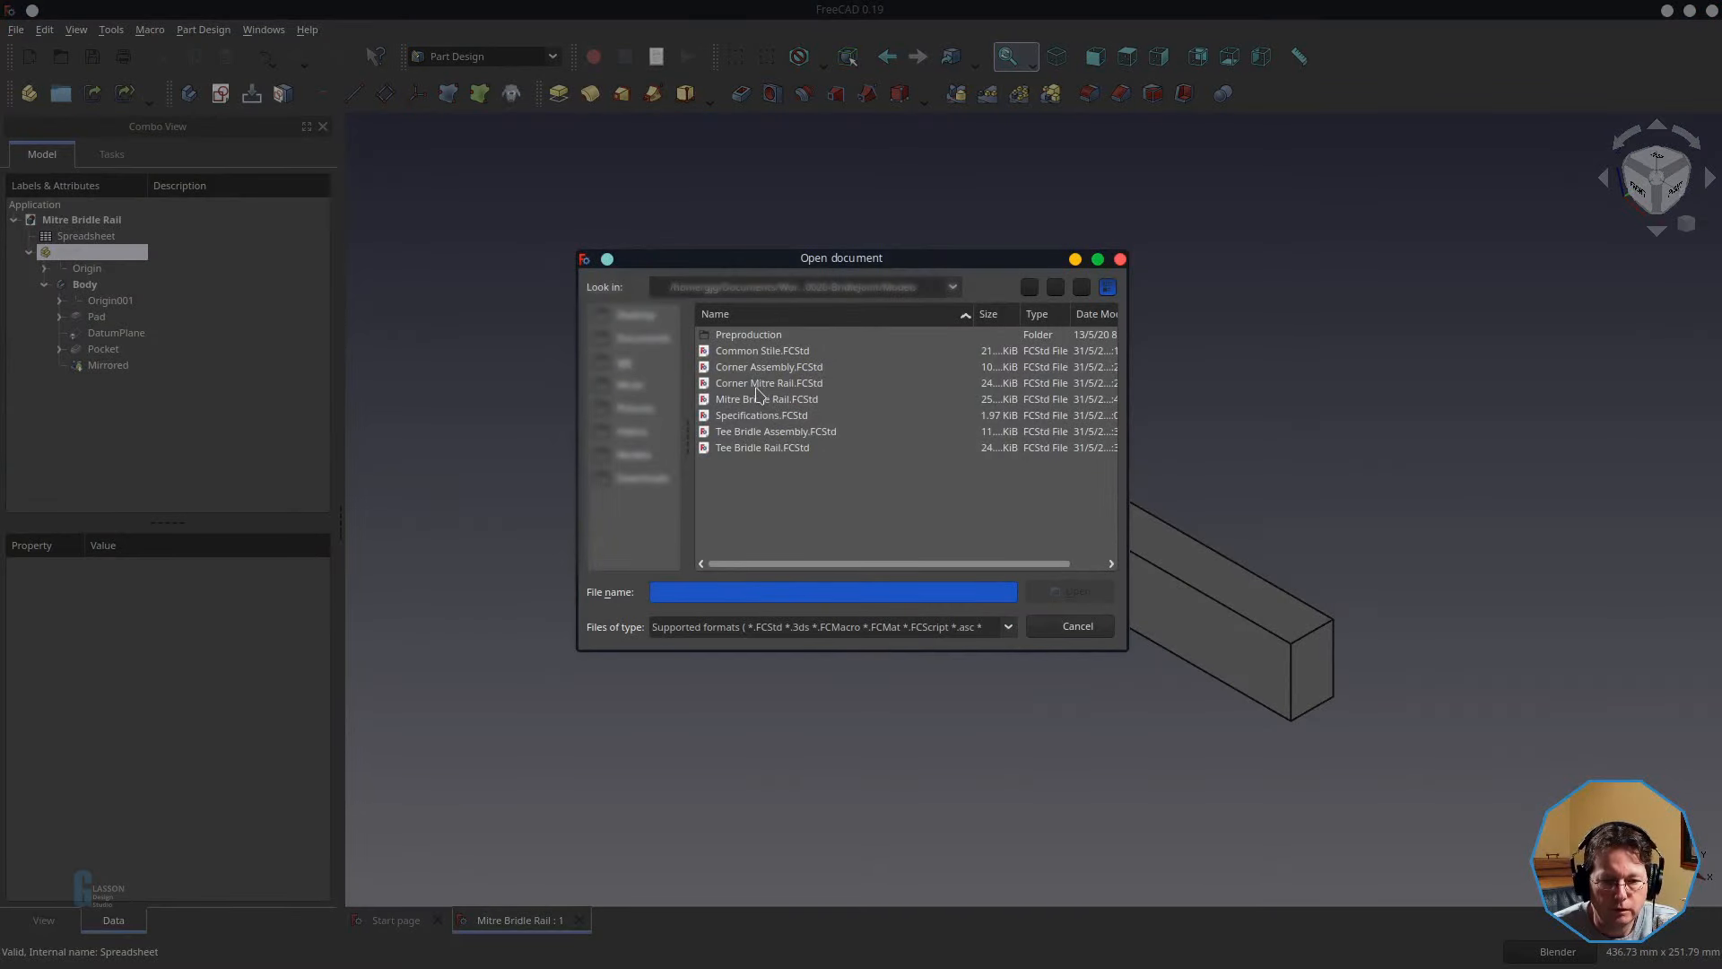
left_click(750, 351)
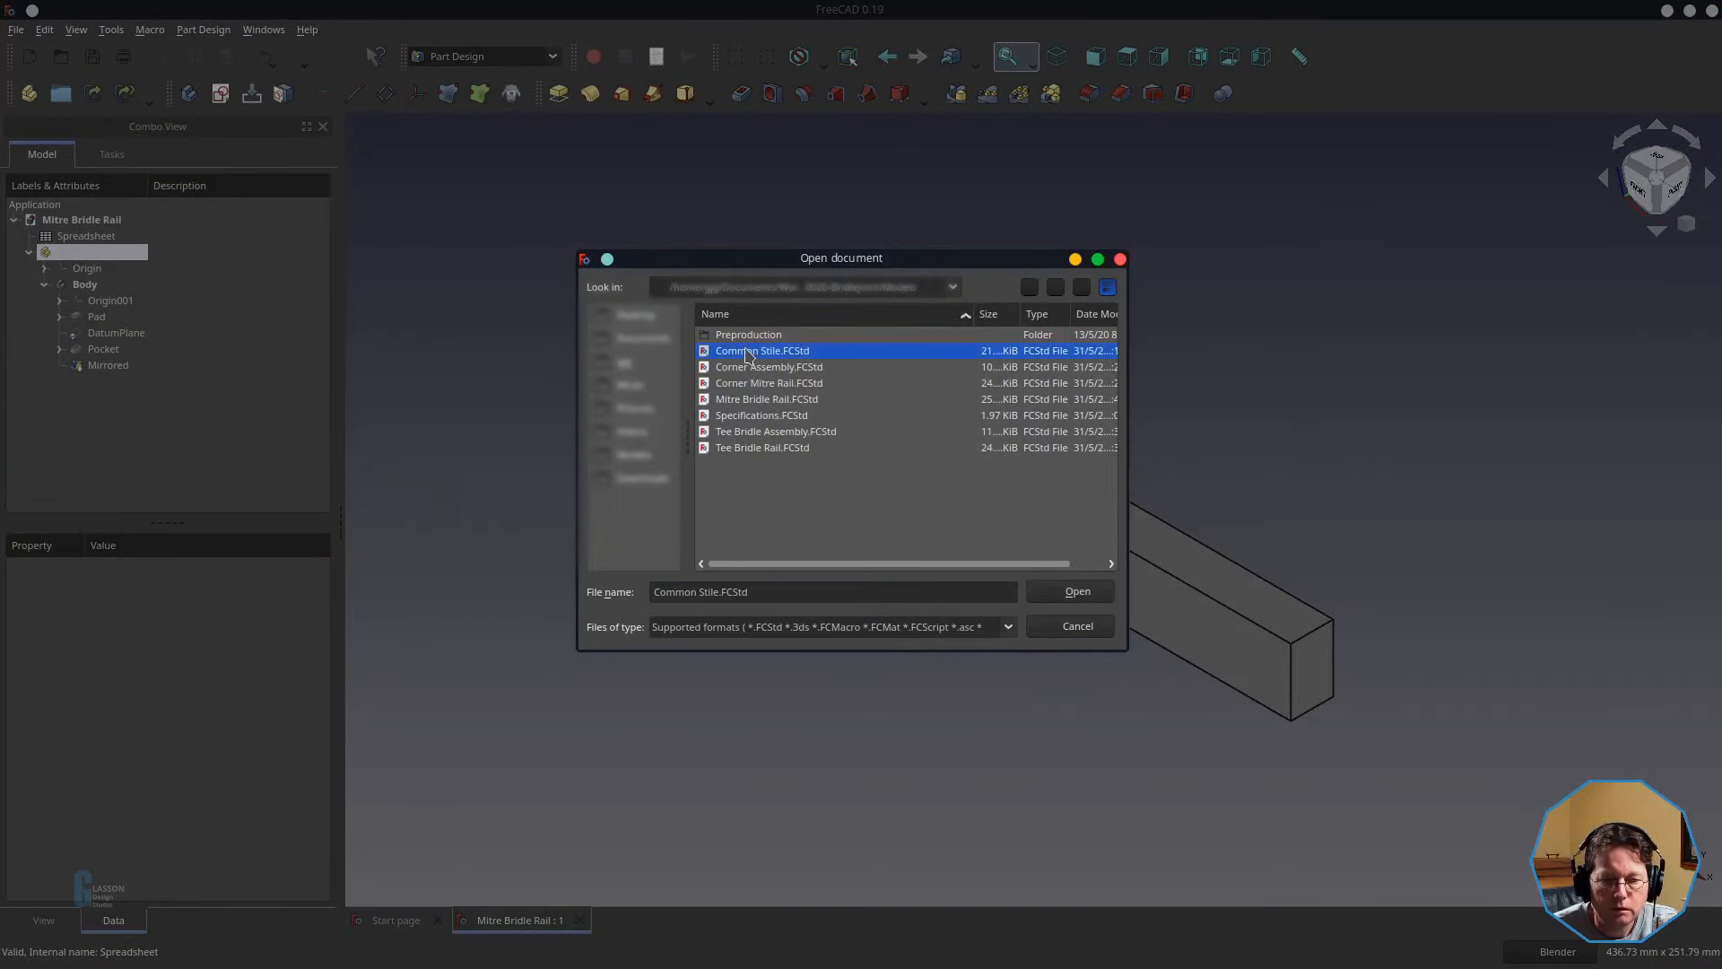
left_click(1080, 590)
- Save a copy of the Common Stile document under the name Mitre Bridle Stile
left_click(16, 29)
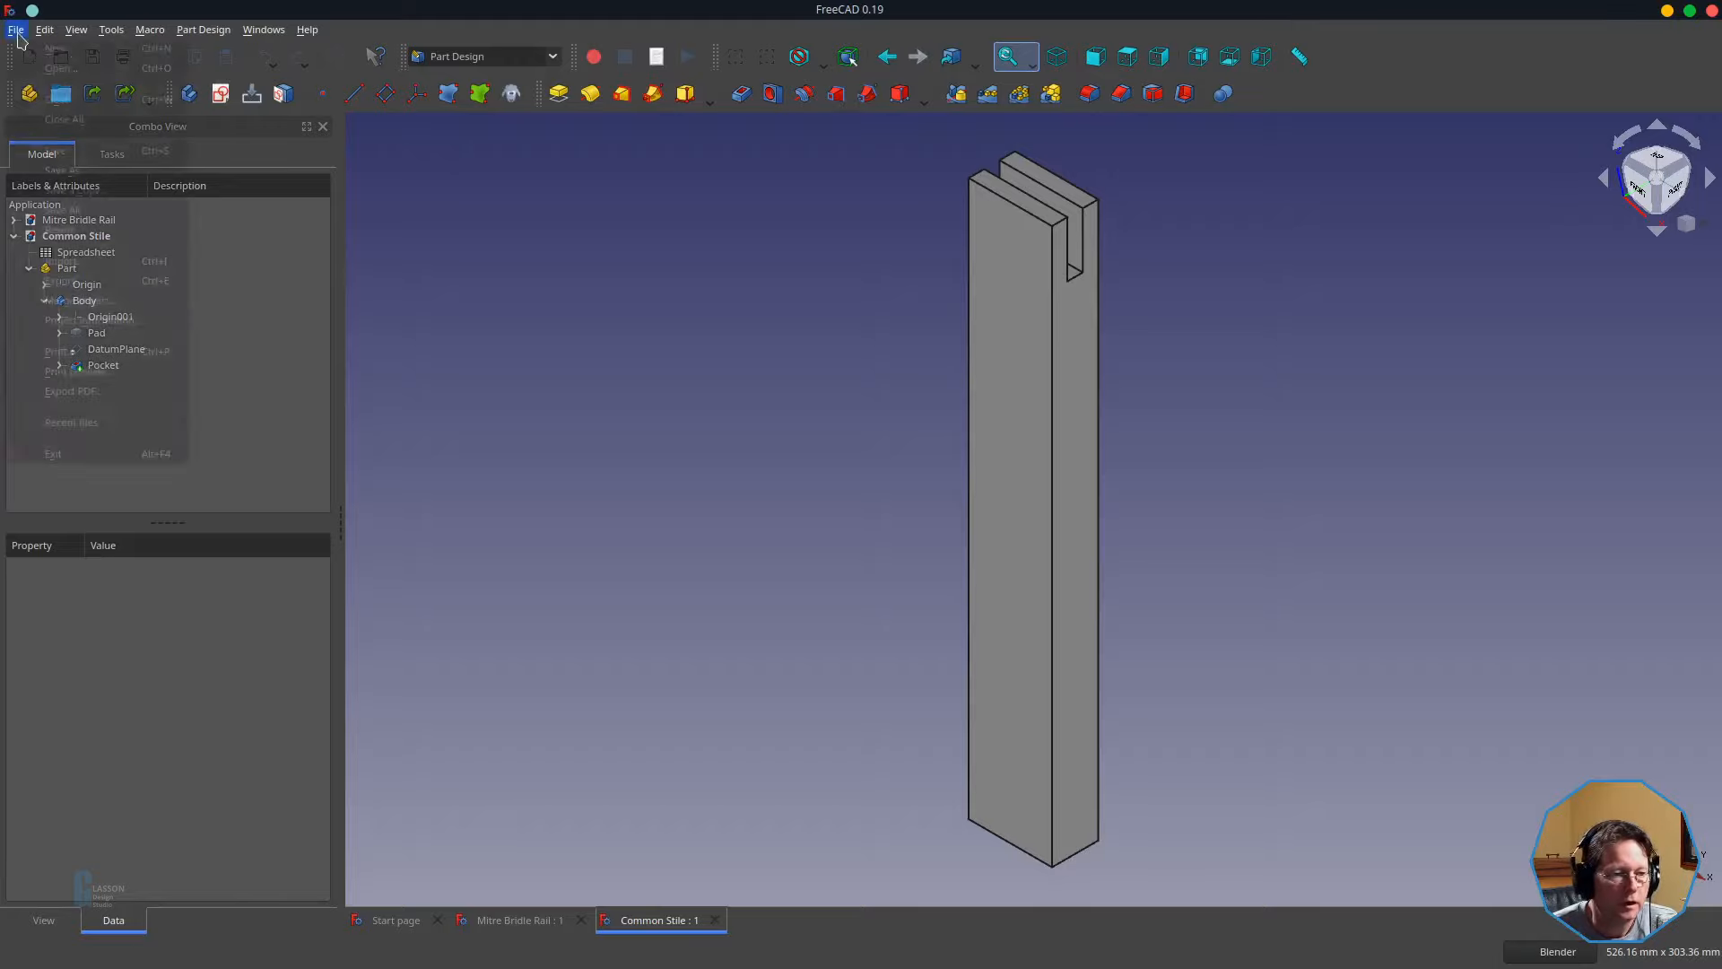
left_click(56, 169)
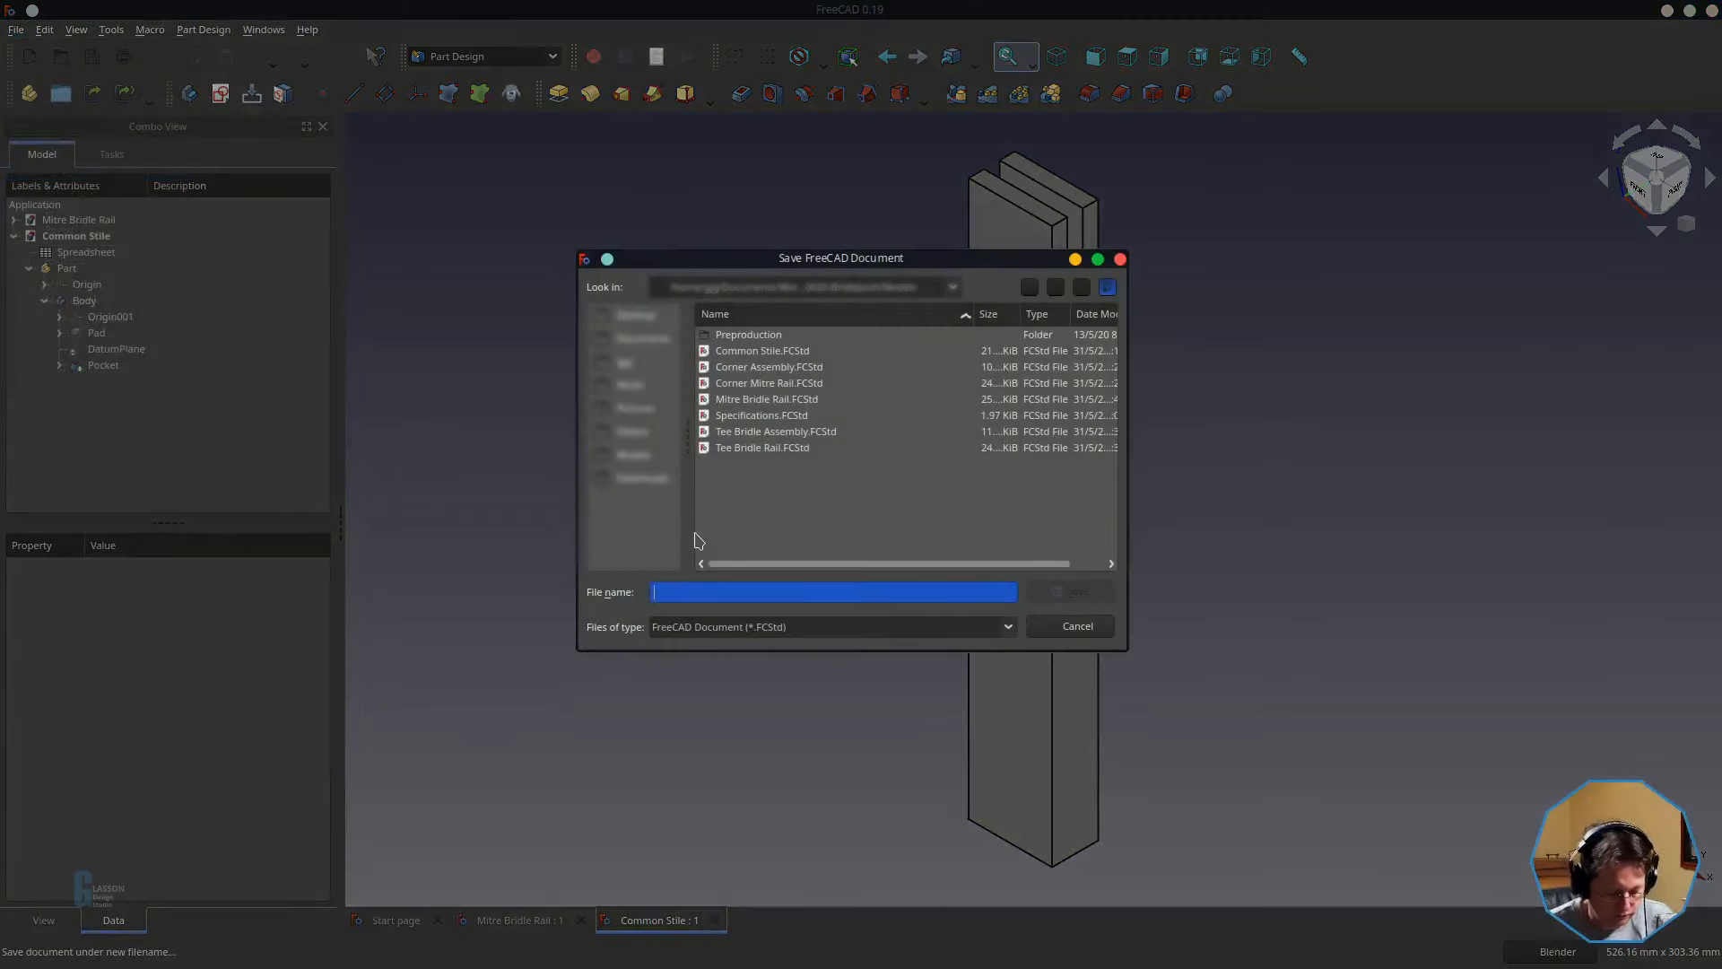
type("Mitre B")
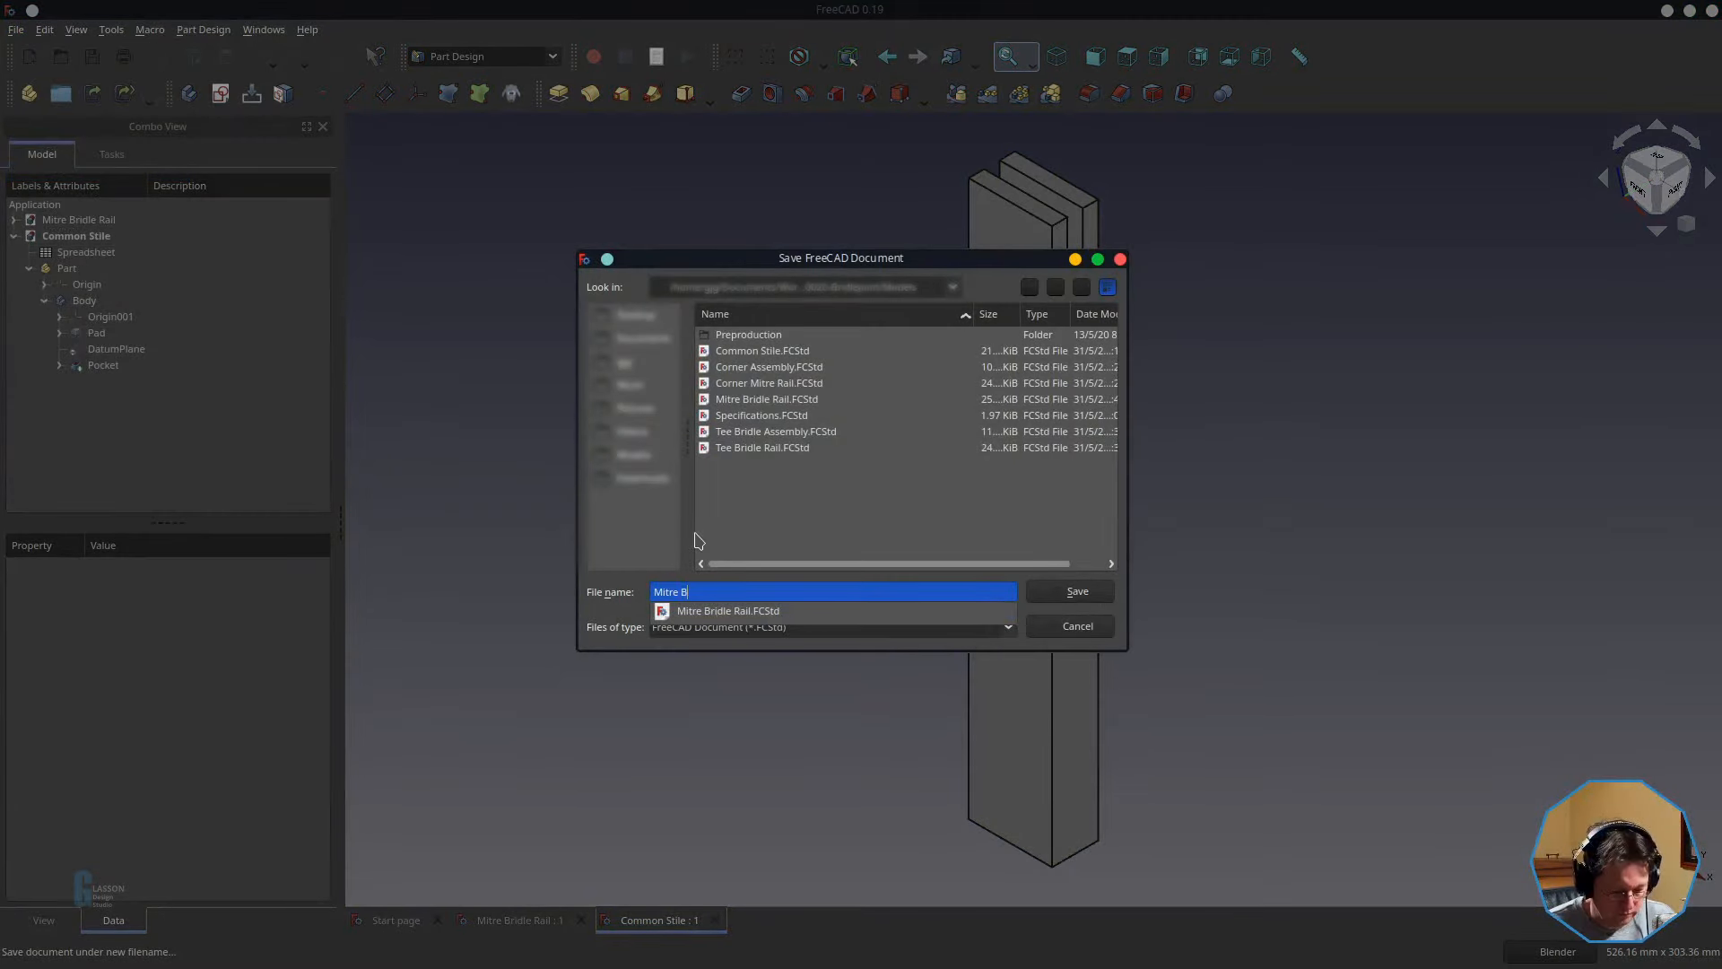
type("ridle Sti")
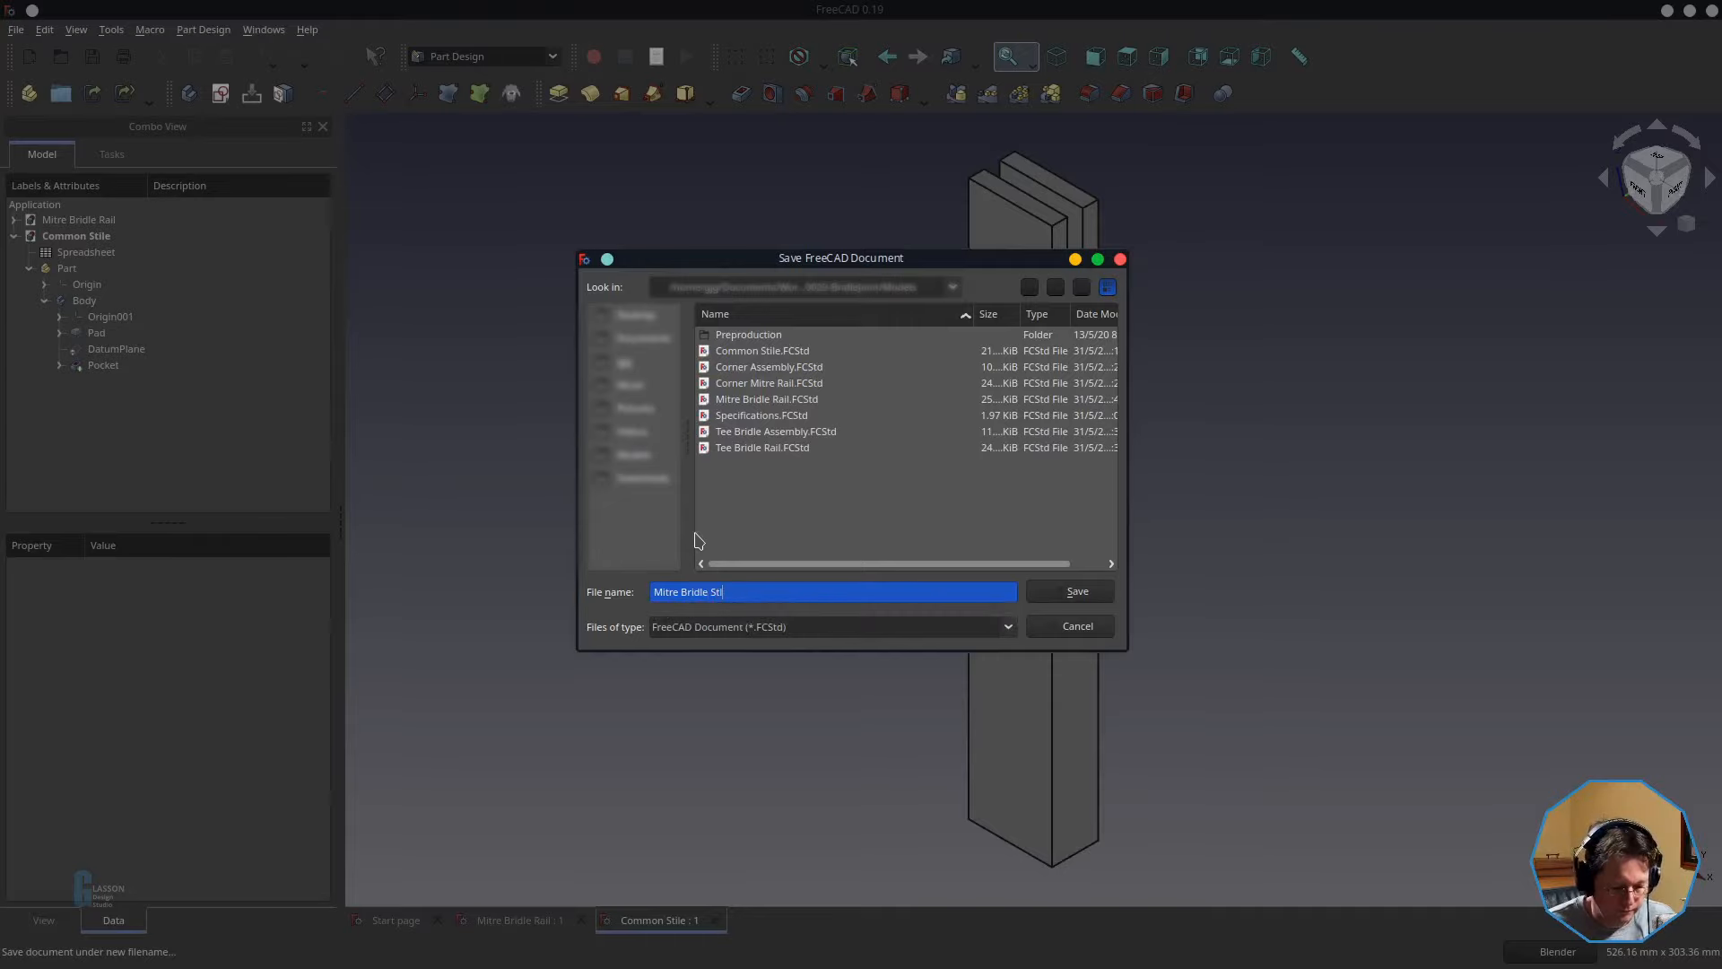
type("le")
key("Return")
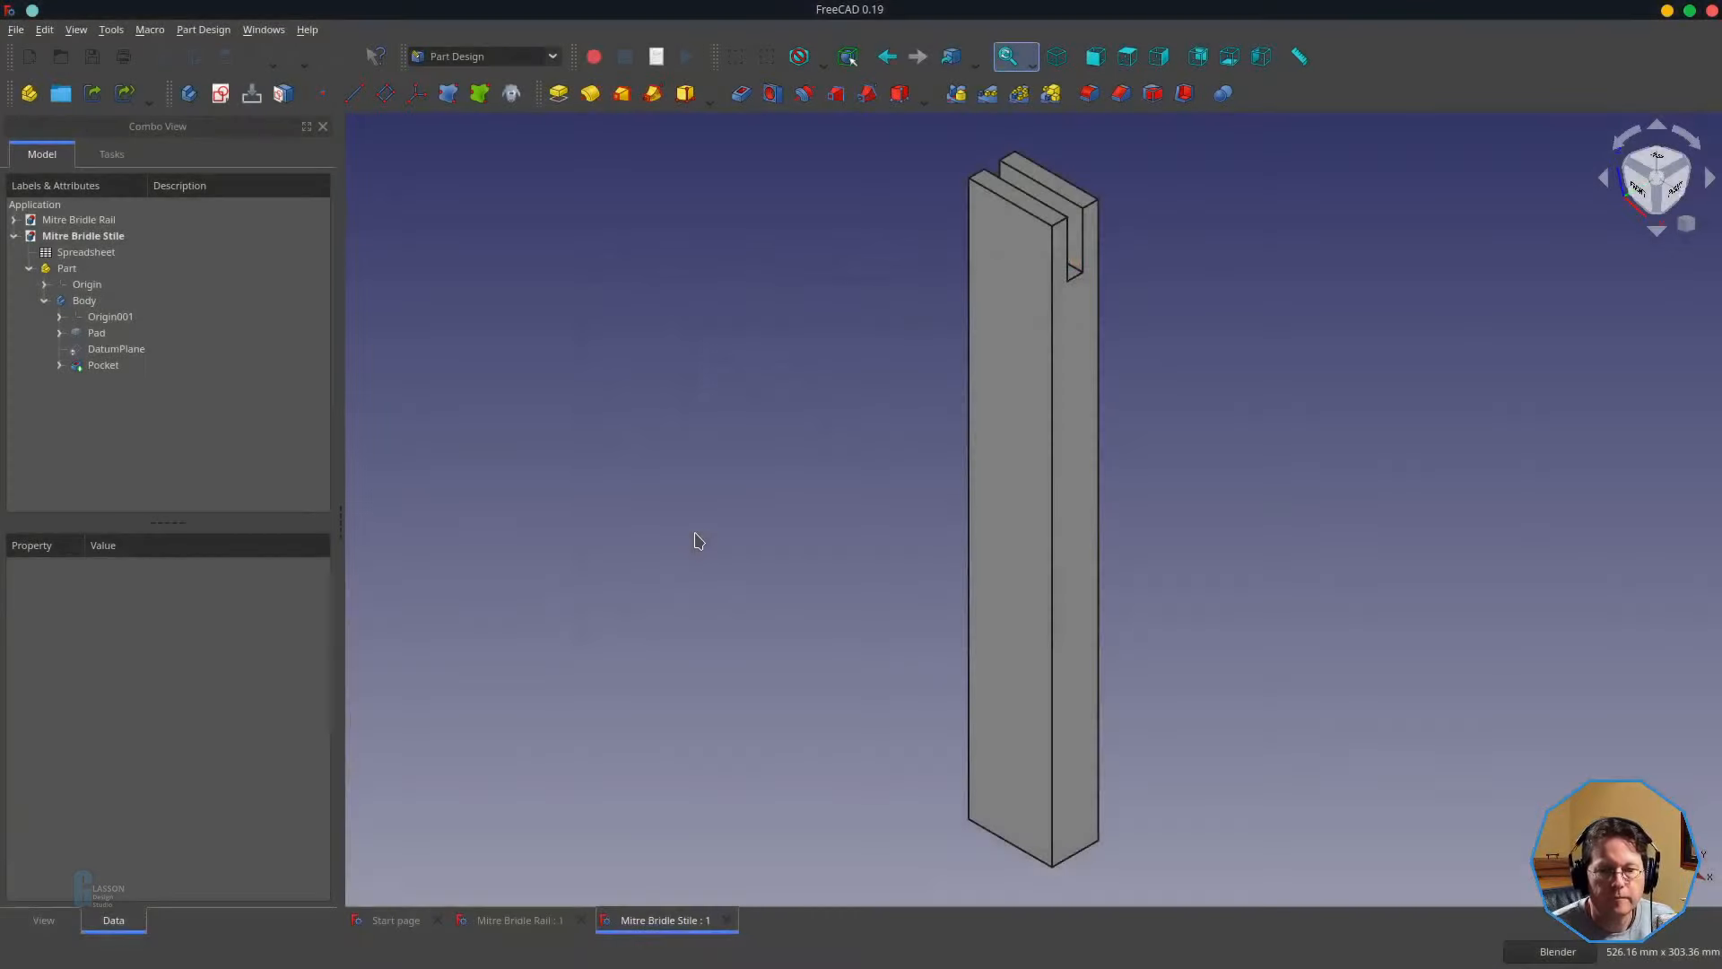
- Create a datum plane on the stile's broad front face and clear its face reference to detach it from the pocket
left_click(1075, 400)
left_click(1022, 362)
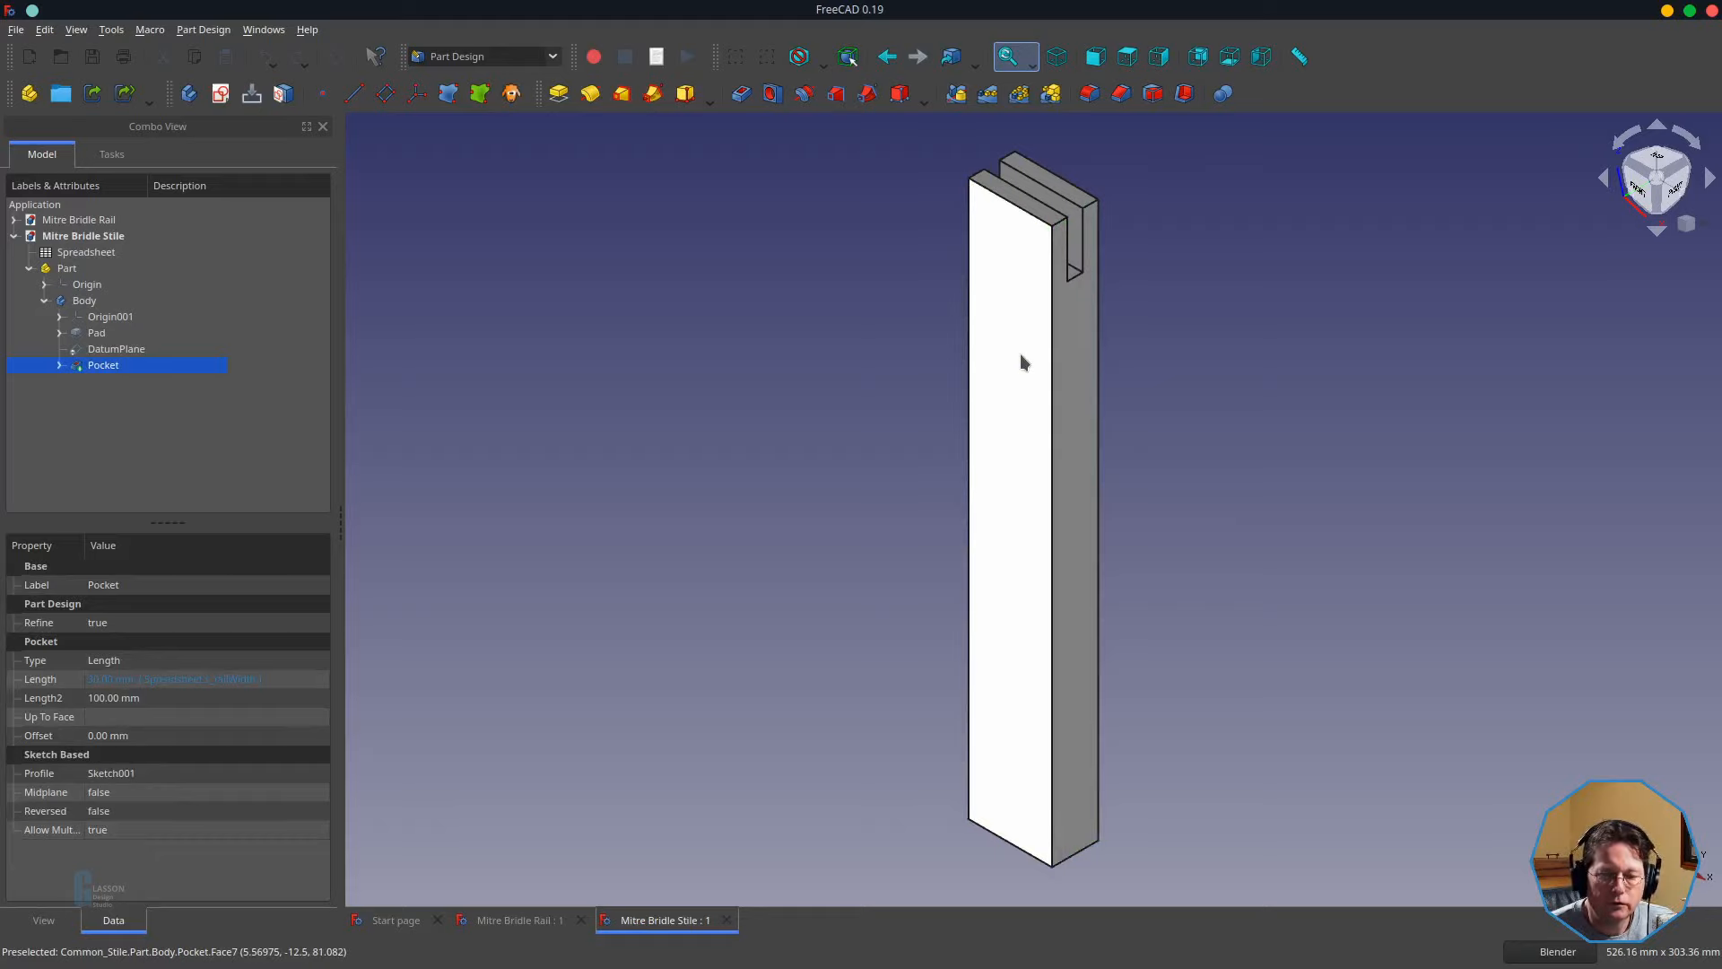
left_click(1048, 253)
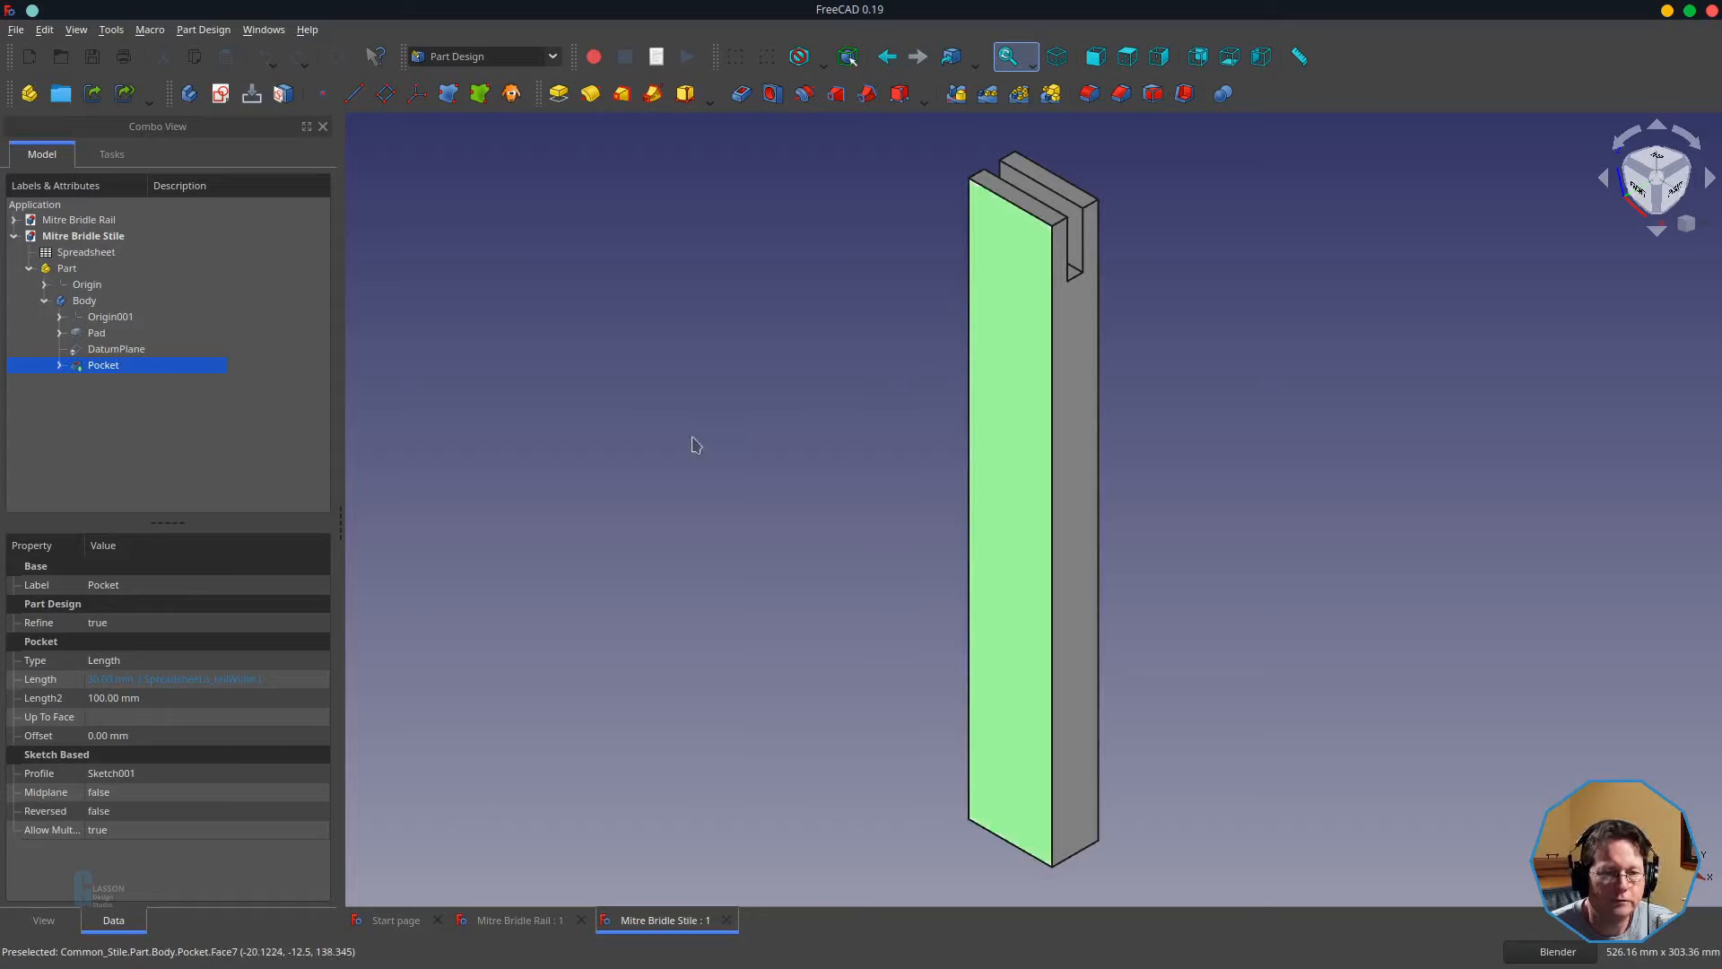
left_click(1019, 400)
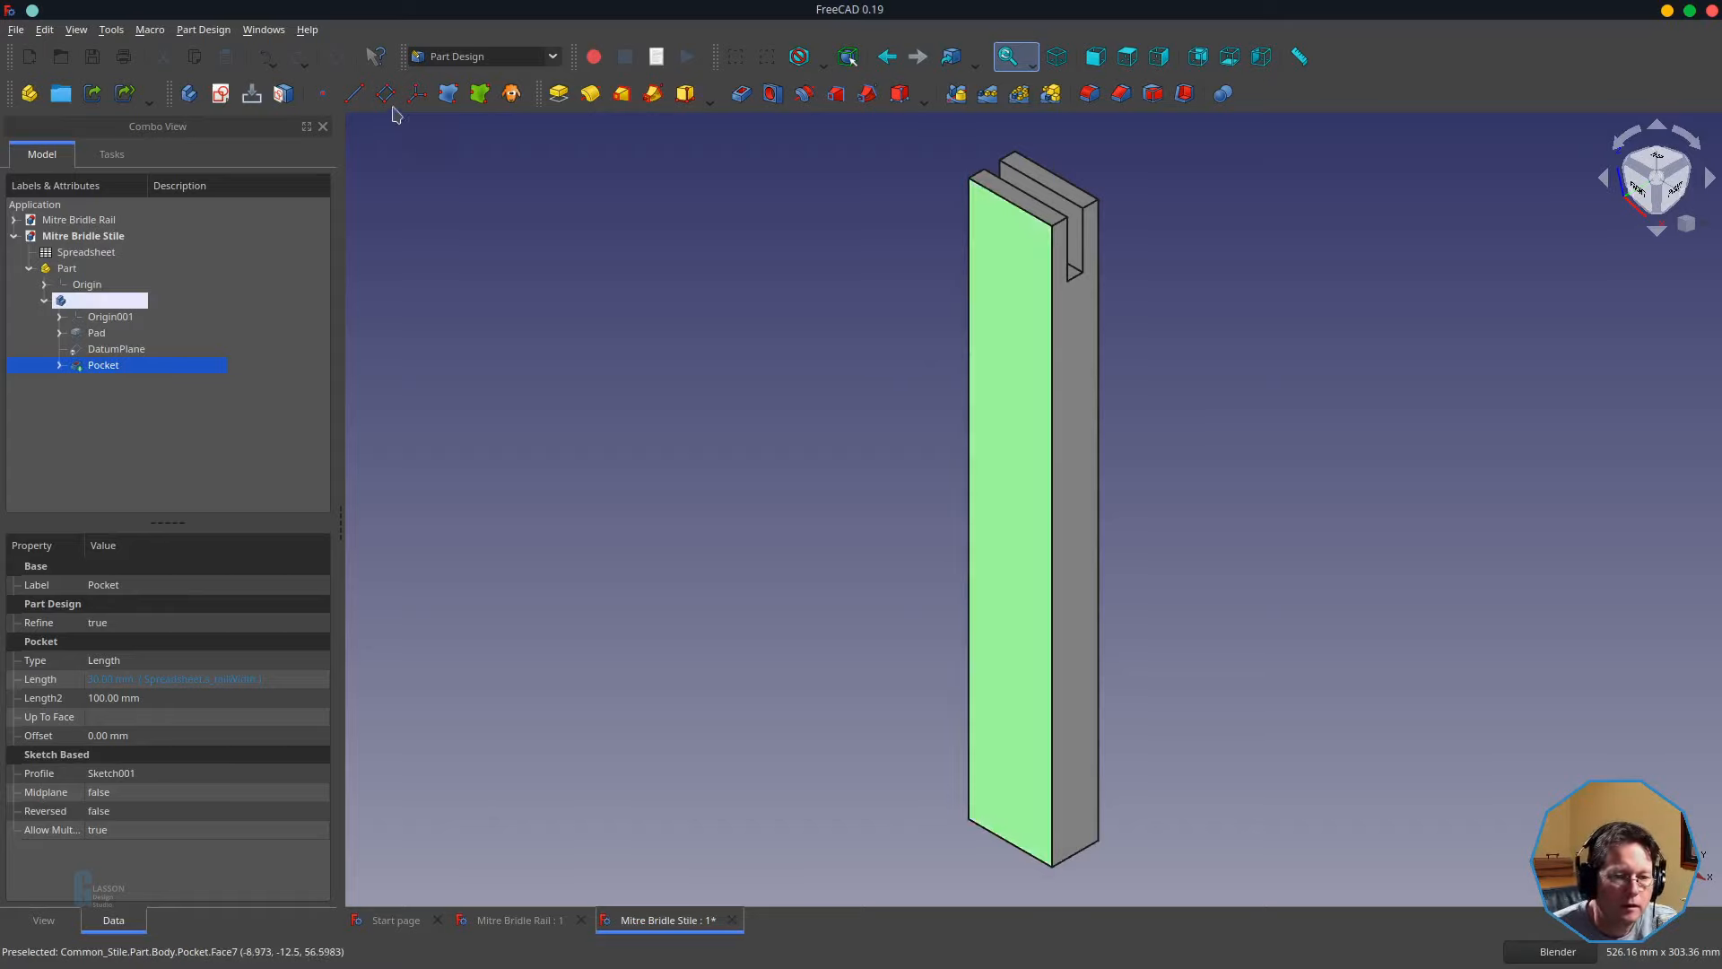
left_click(385, 93)
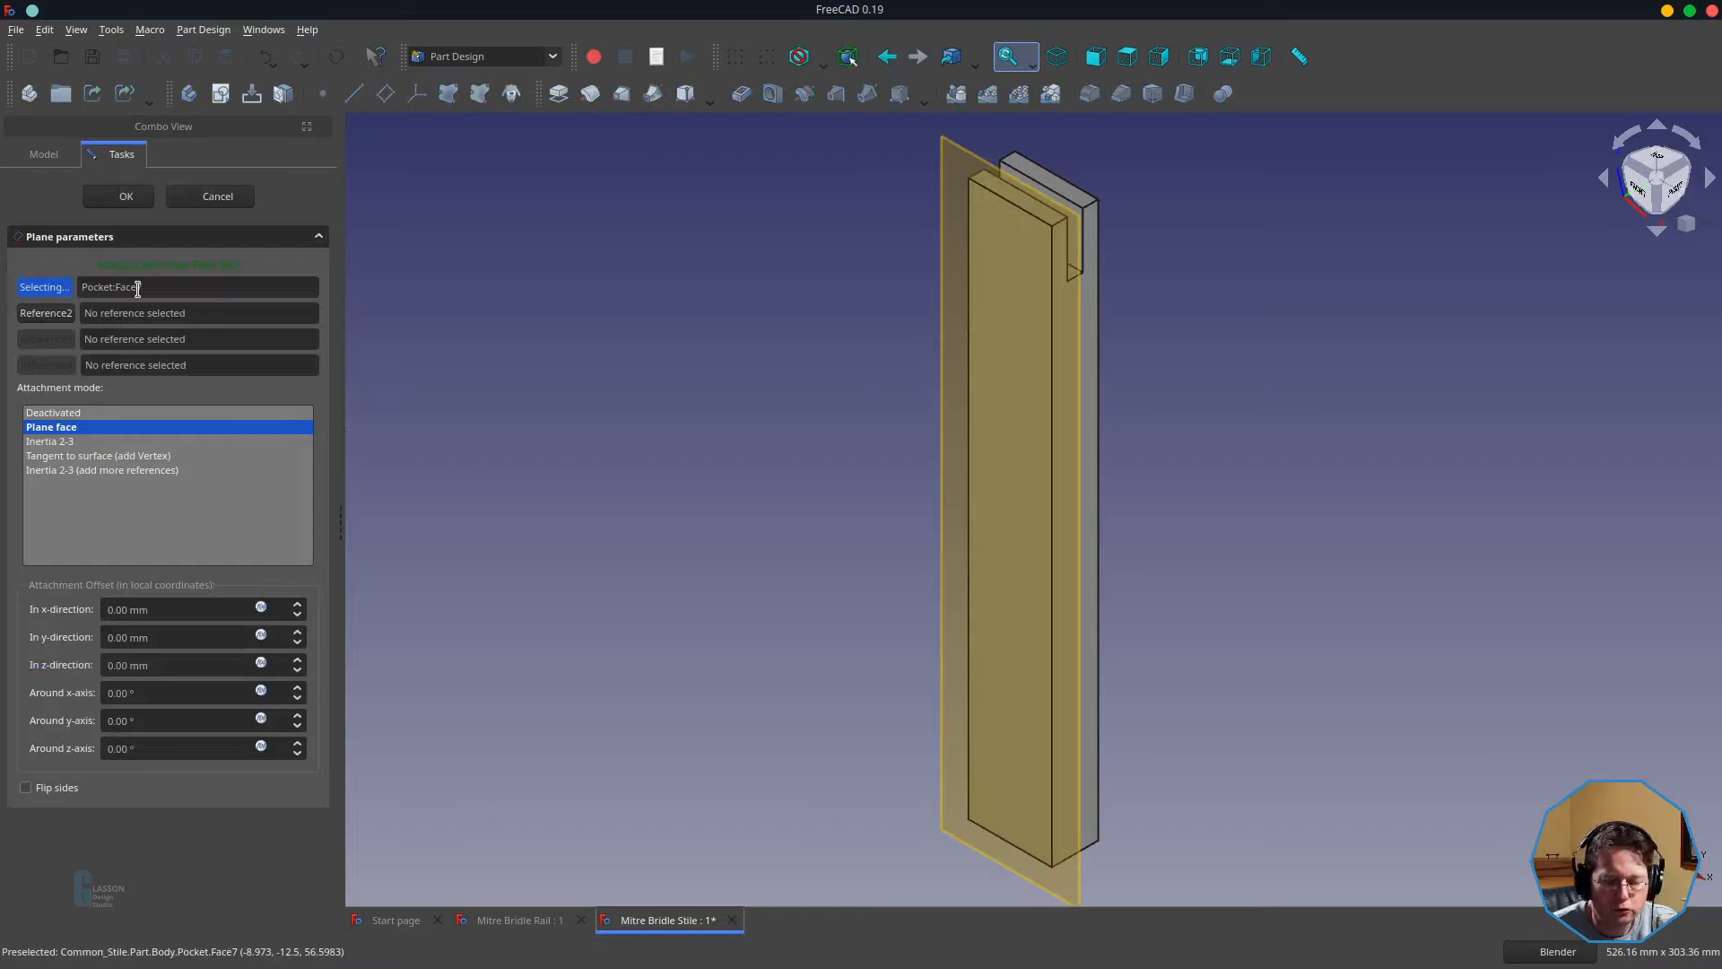
left_click_drag(151, 286, 70, 280)
key("BackSpace")
left_click(117, 196)
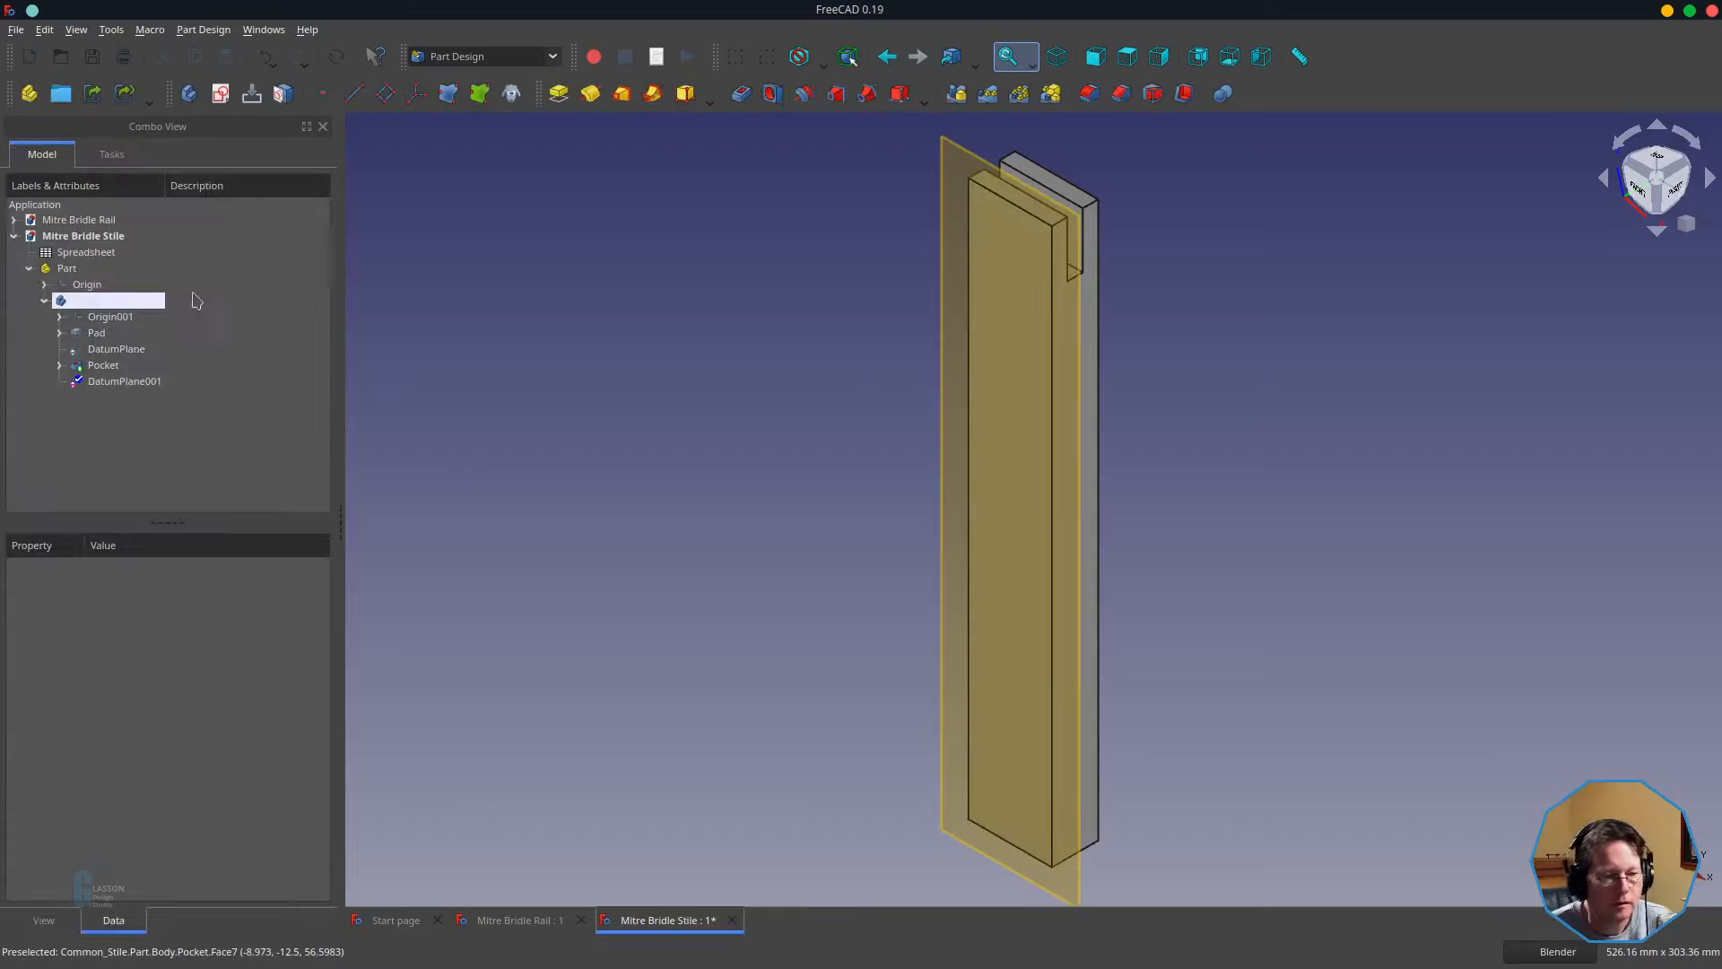
- Start a sketch on the new datum plane and draw a closed polyline right triangle across the stile's slotted end, with its diagonal starting at the upper-left corner
left_click(132, 384)
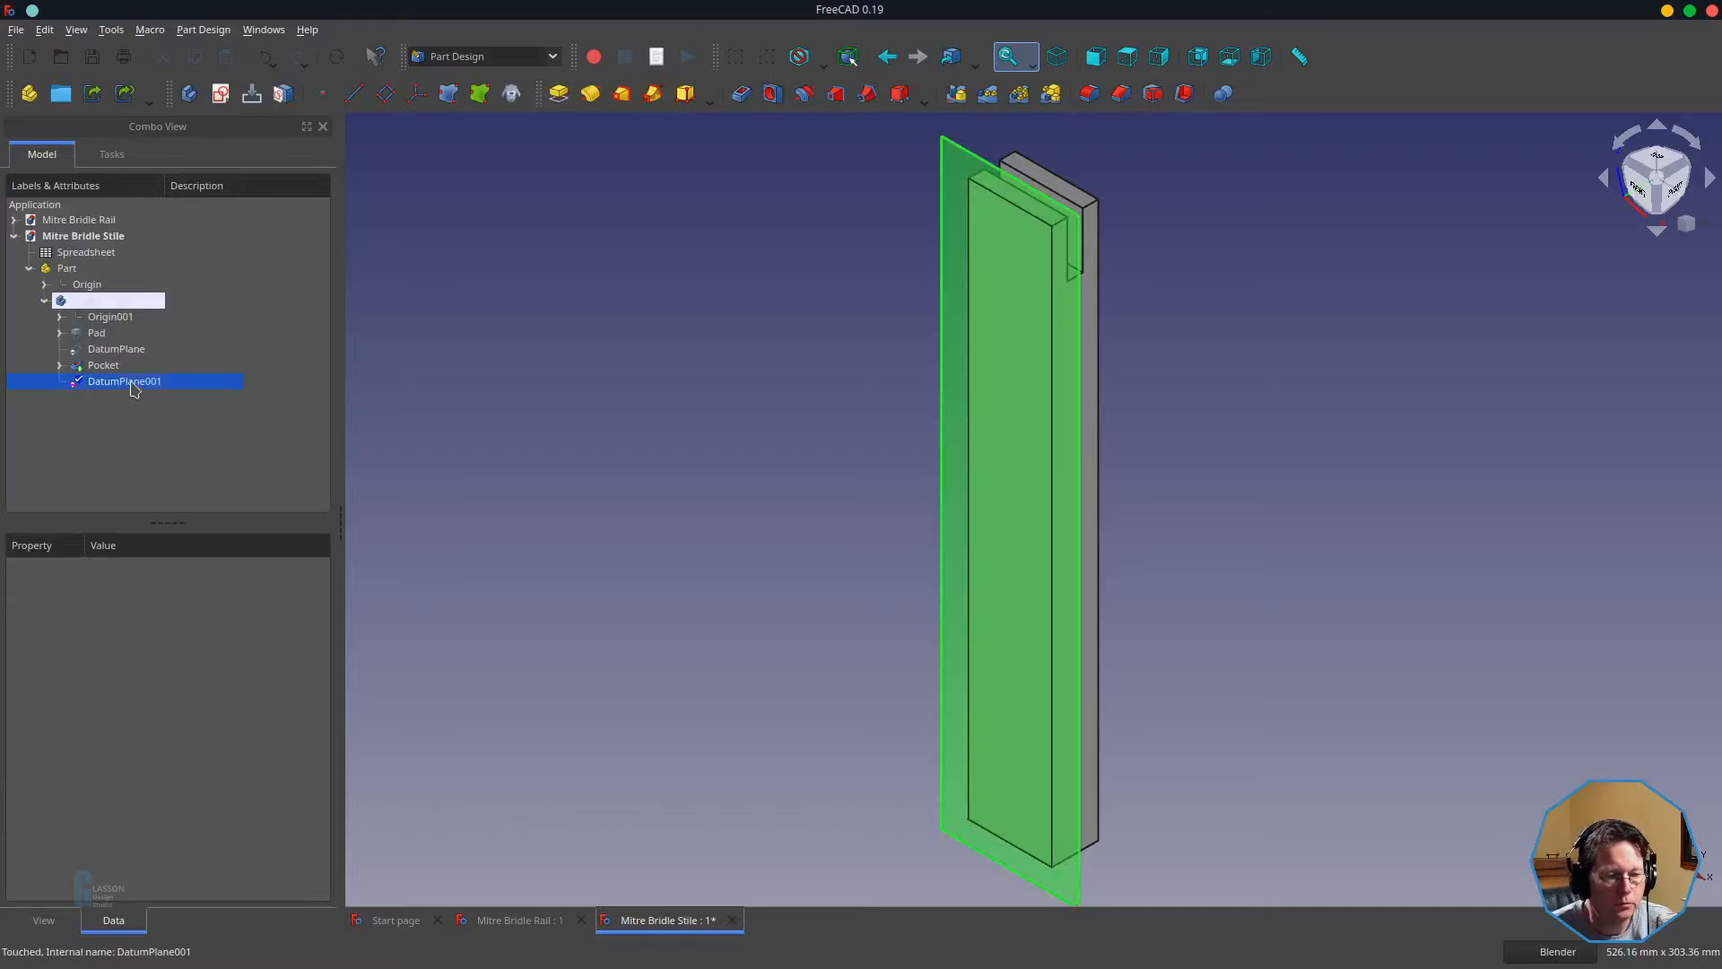
left_click(220, 94)
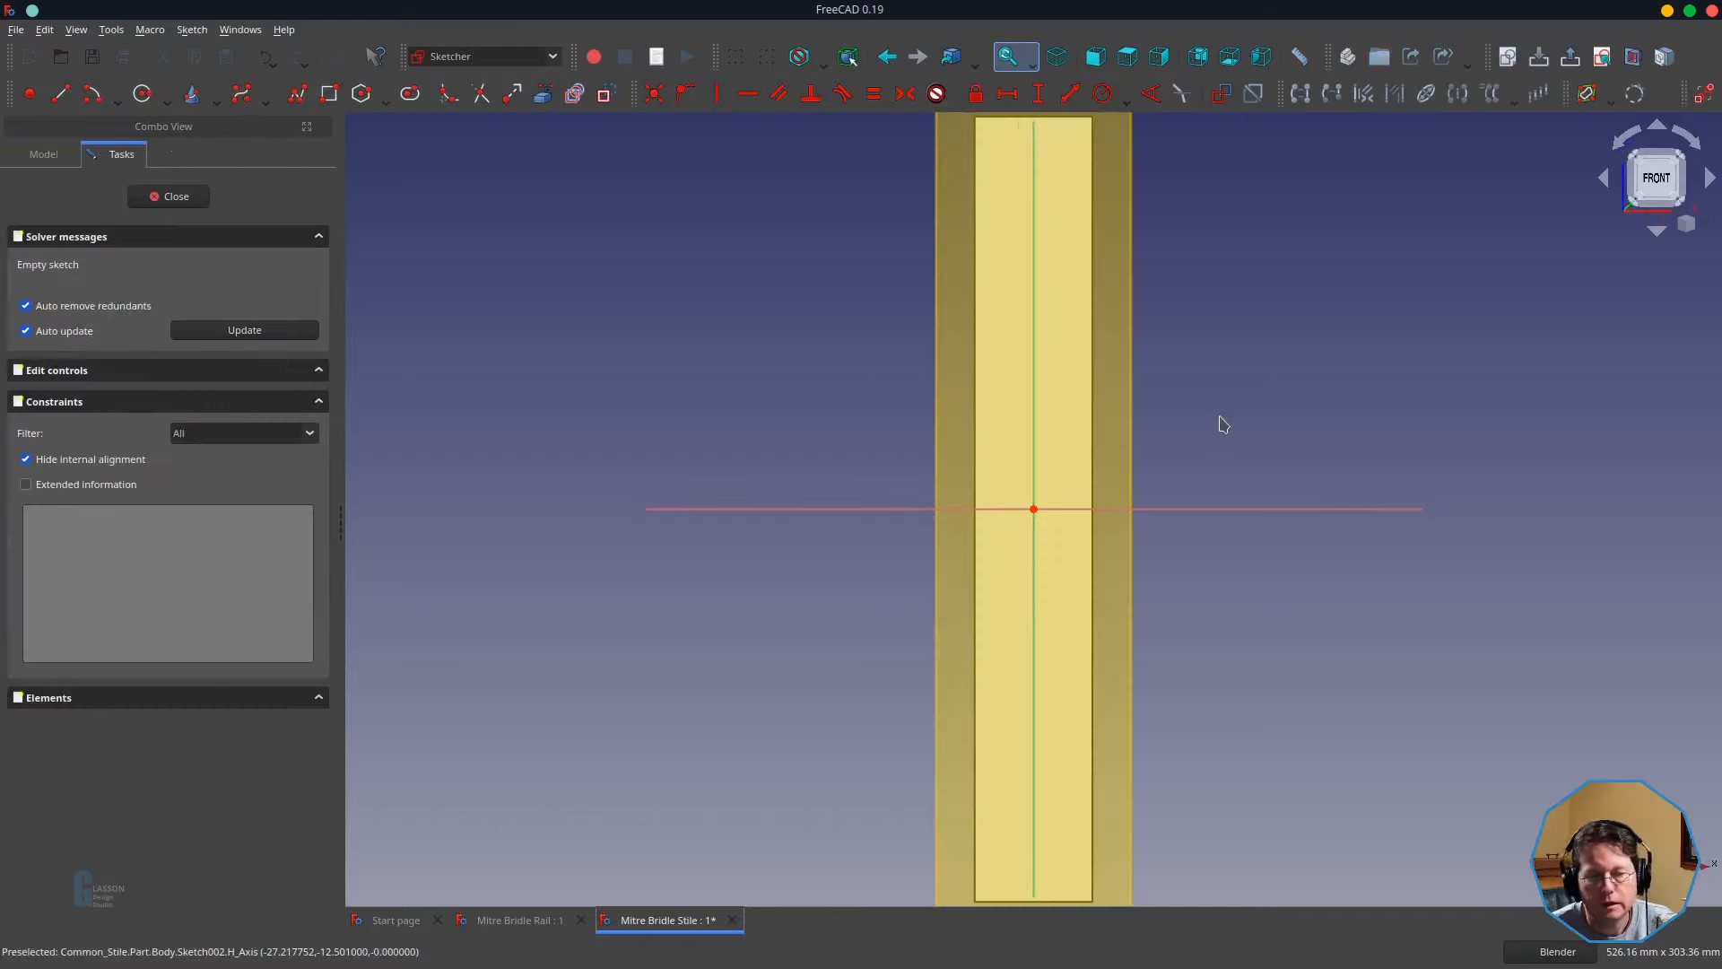
left_click(297, 93)
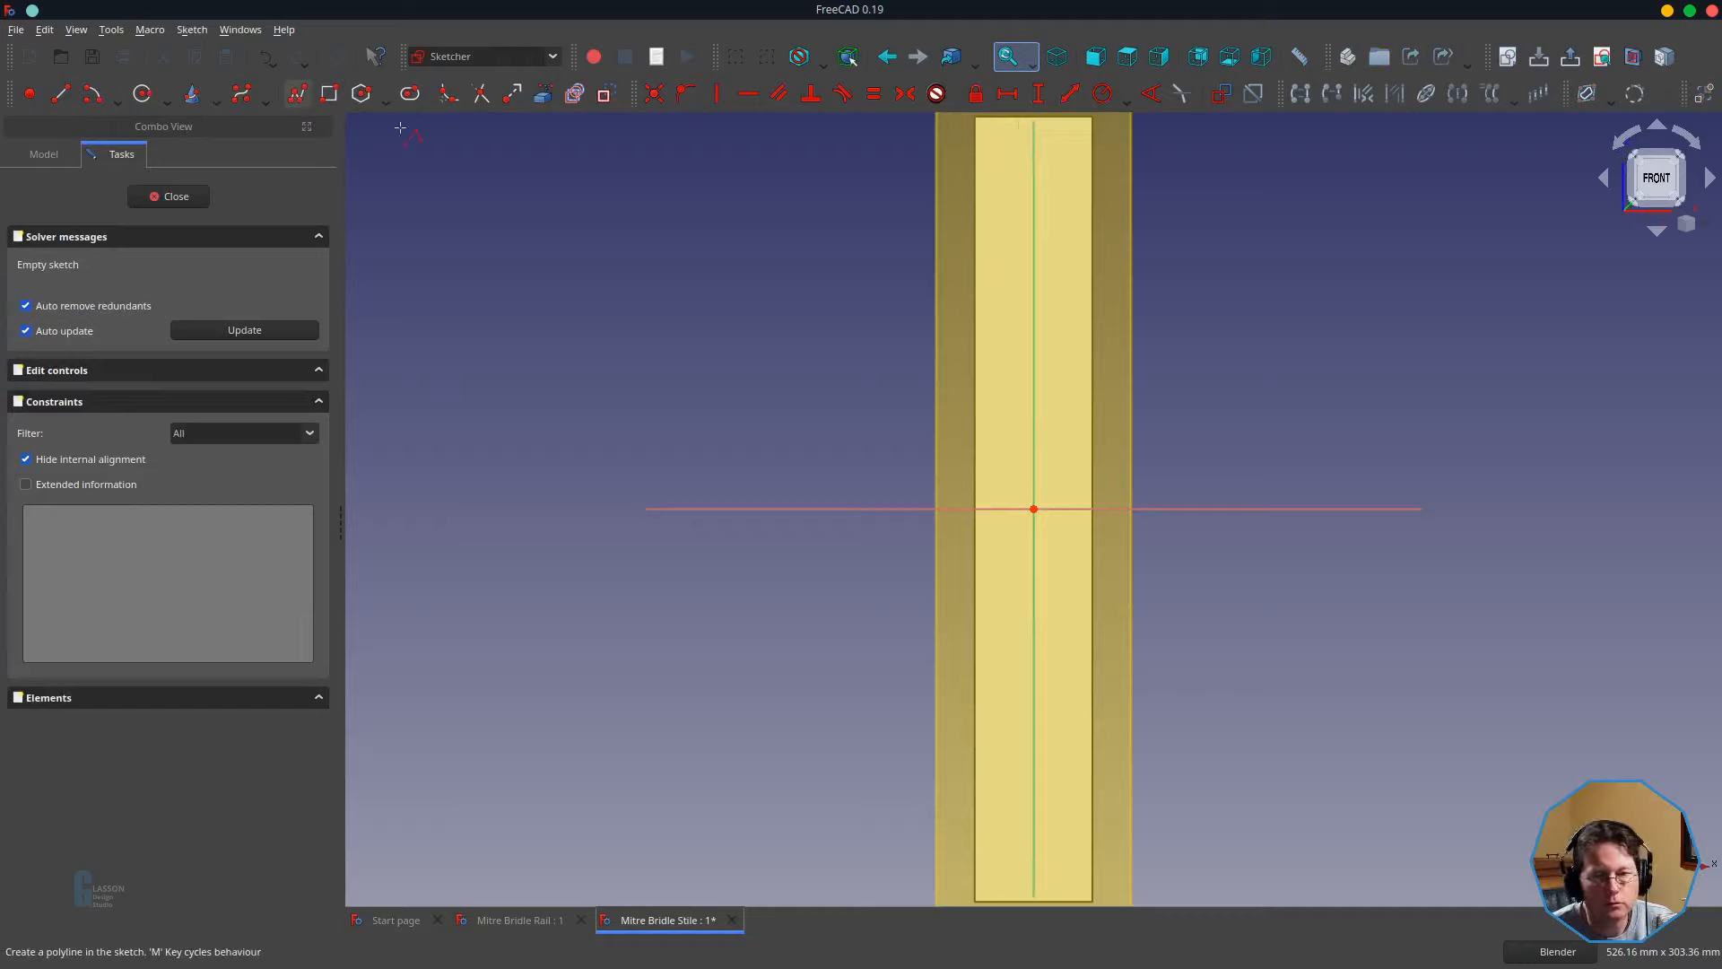
left_click(975, 119)
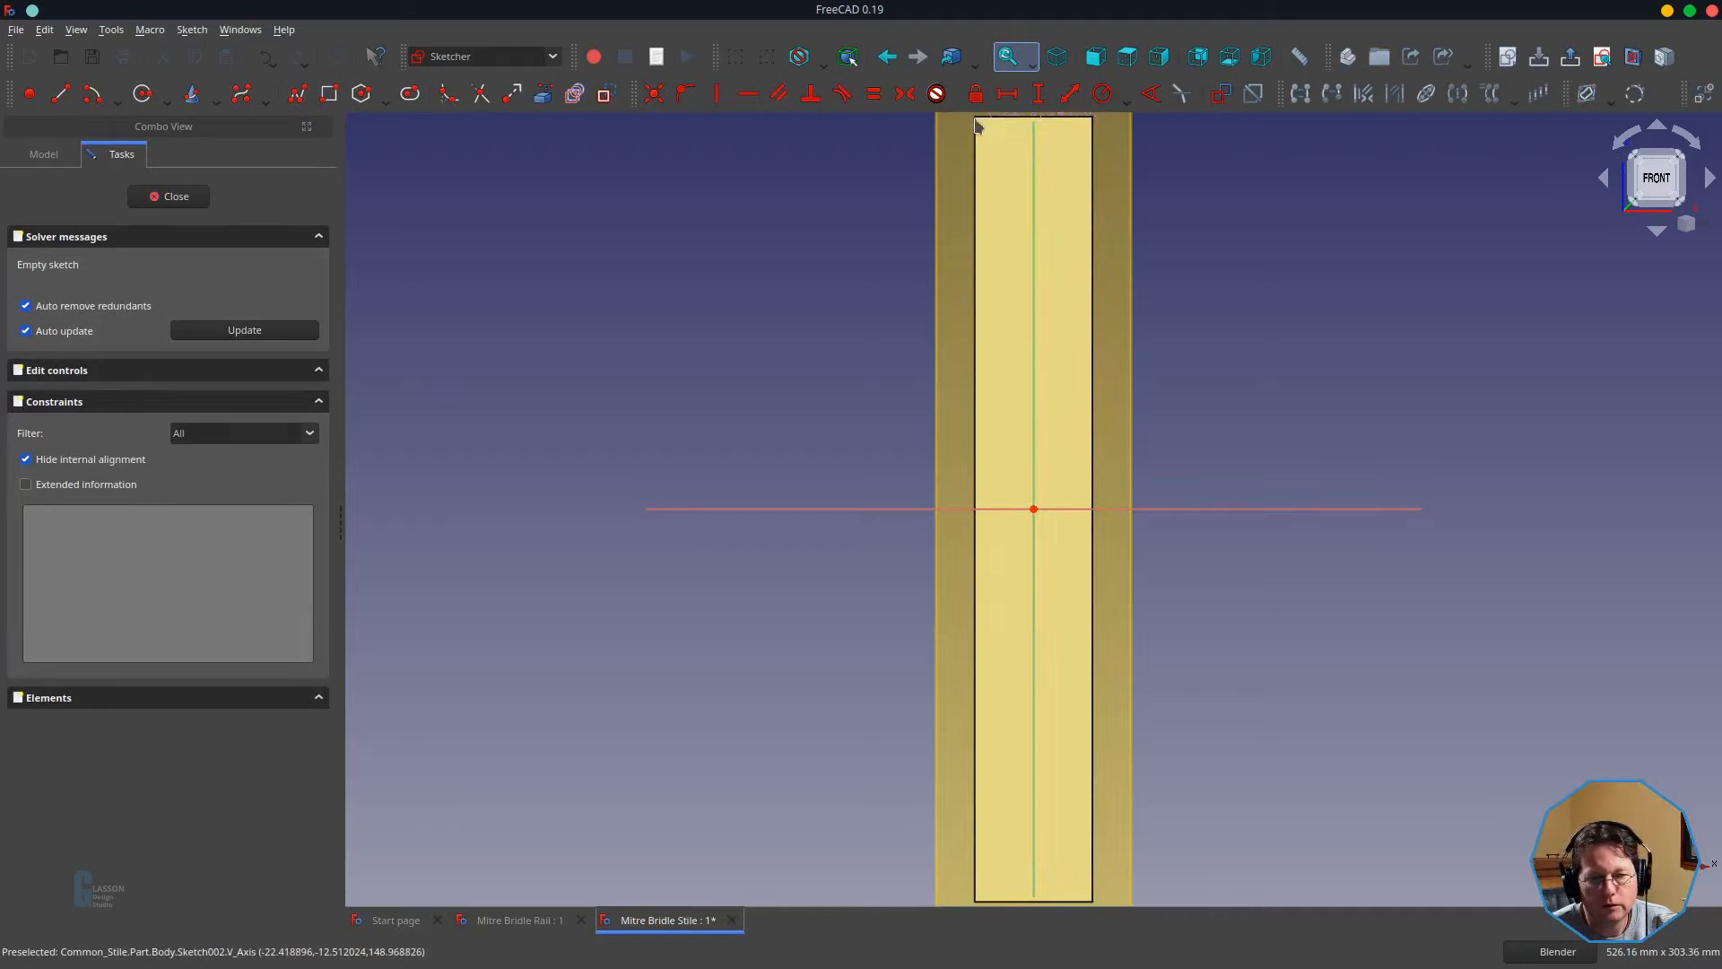
left_click(1095, 121)
left_click(1096, 239)
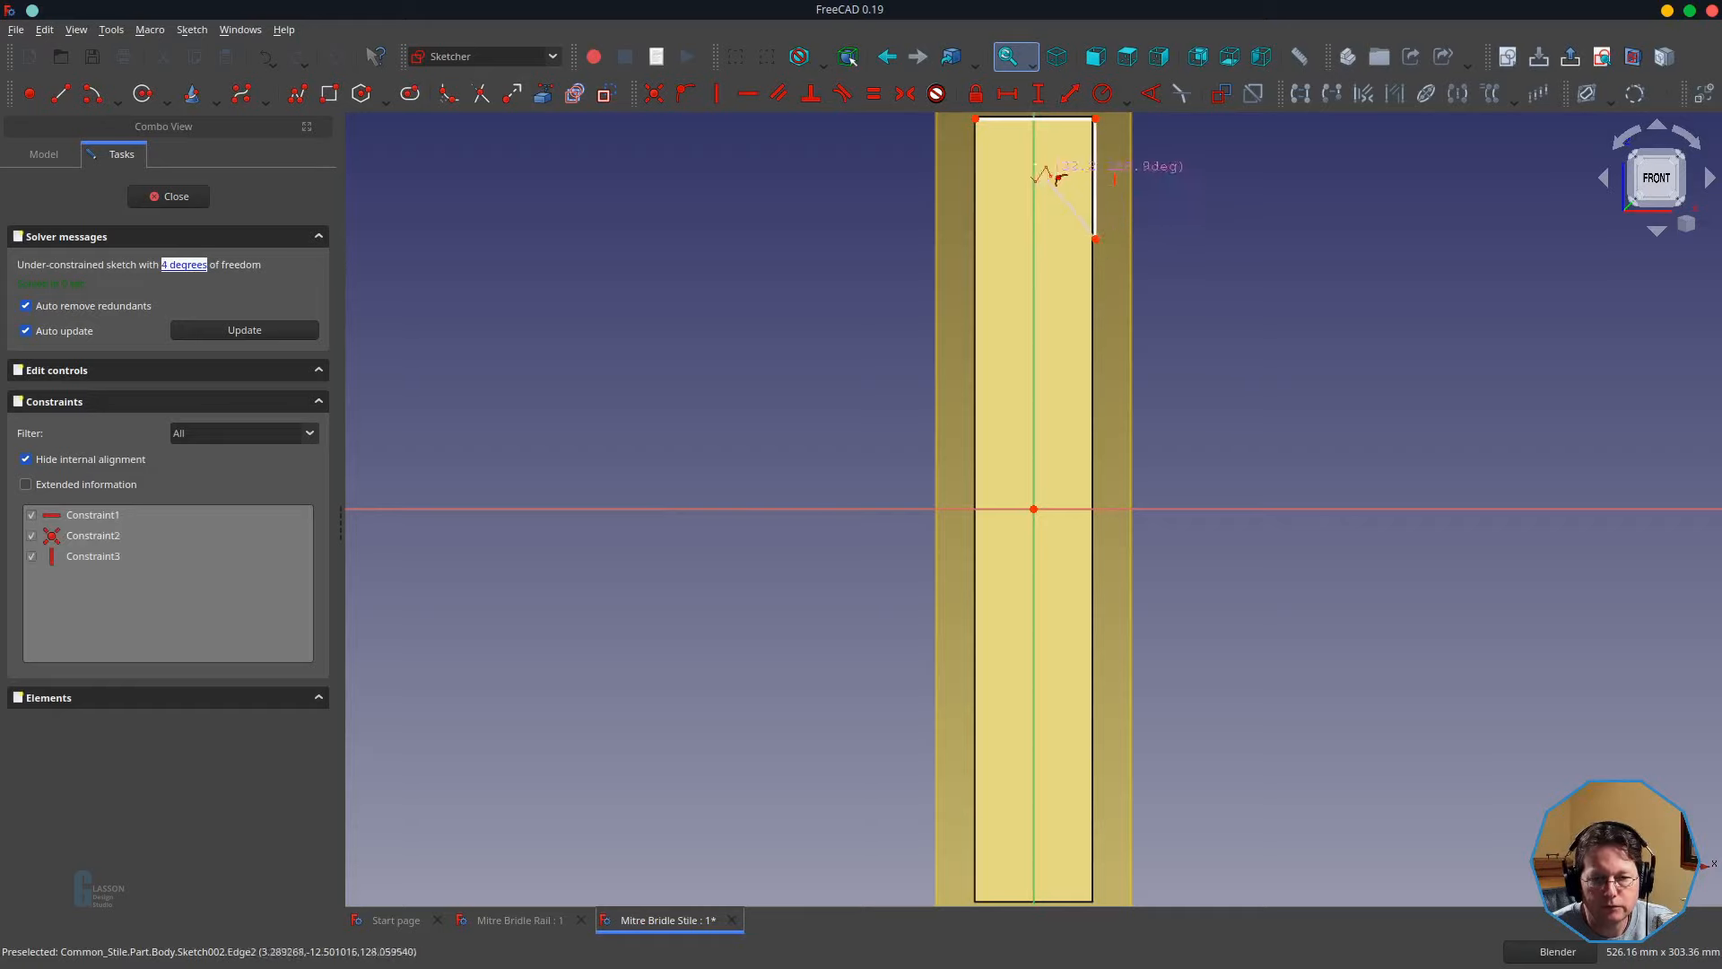
left_click(978, 120)
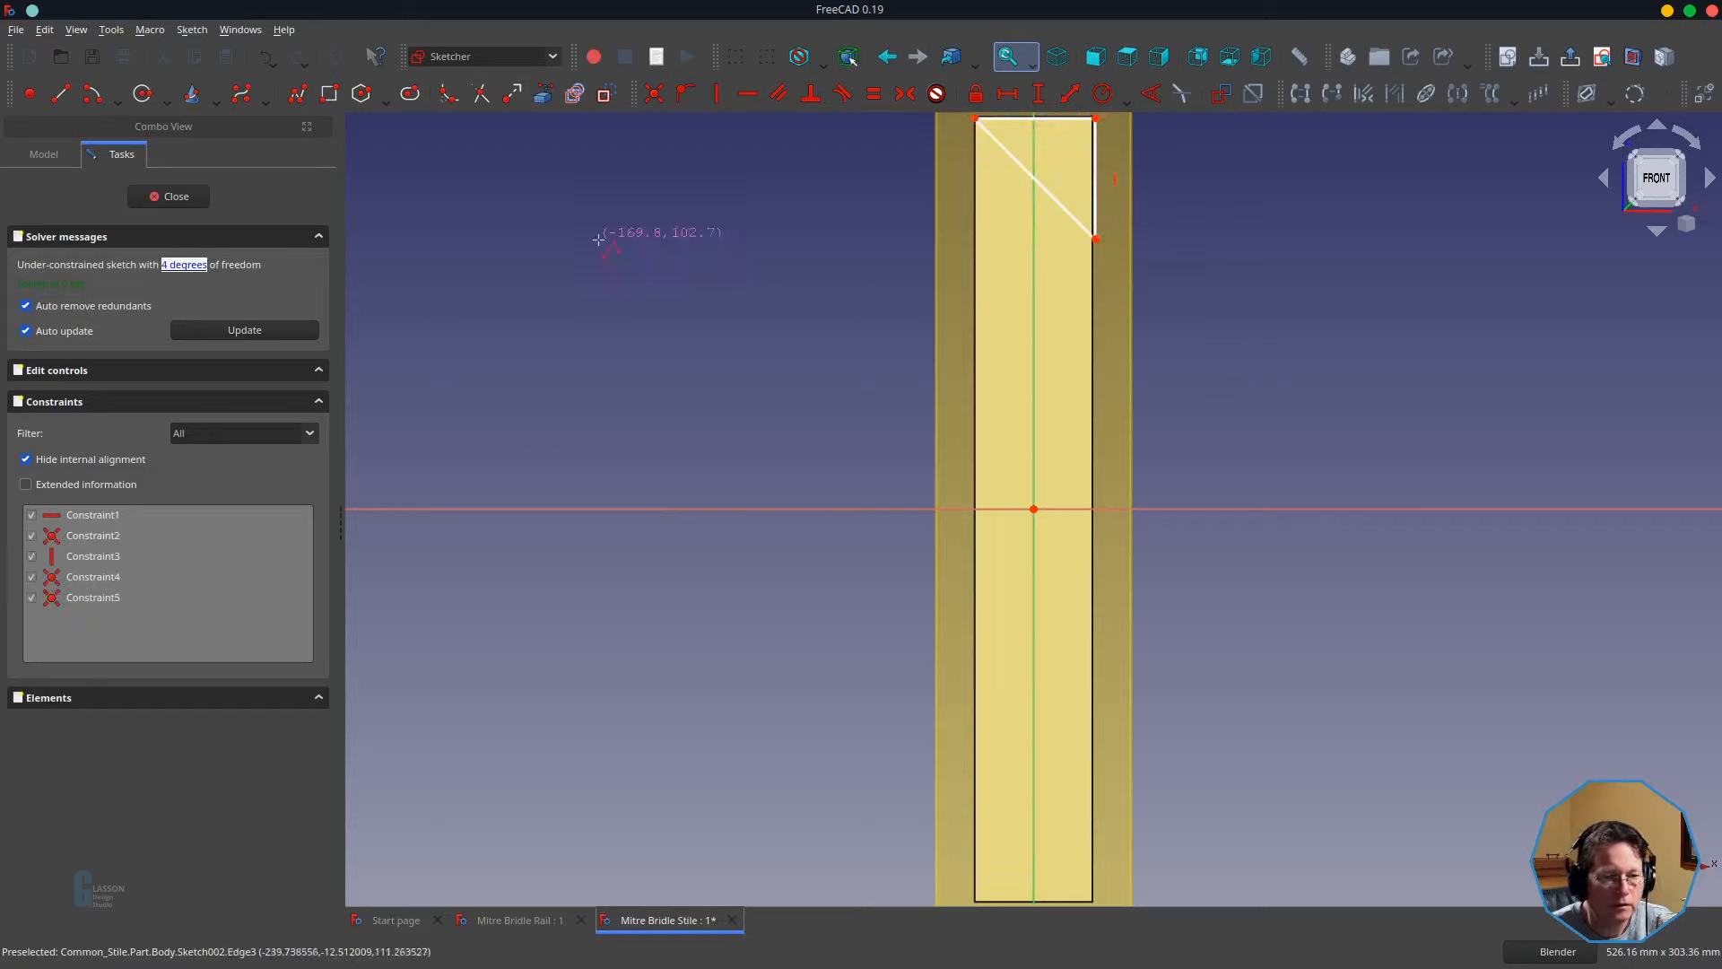
- Close the triangle sketch and reopen it for editing
left_click(172, 194)
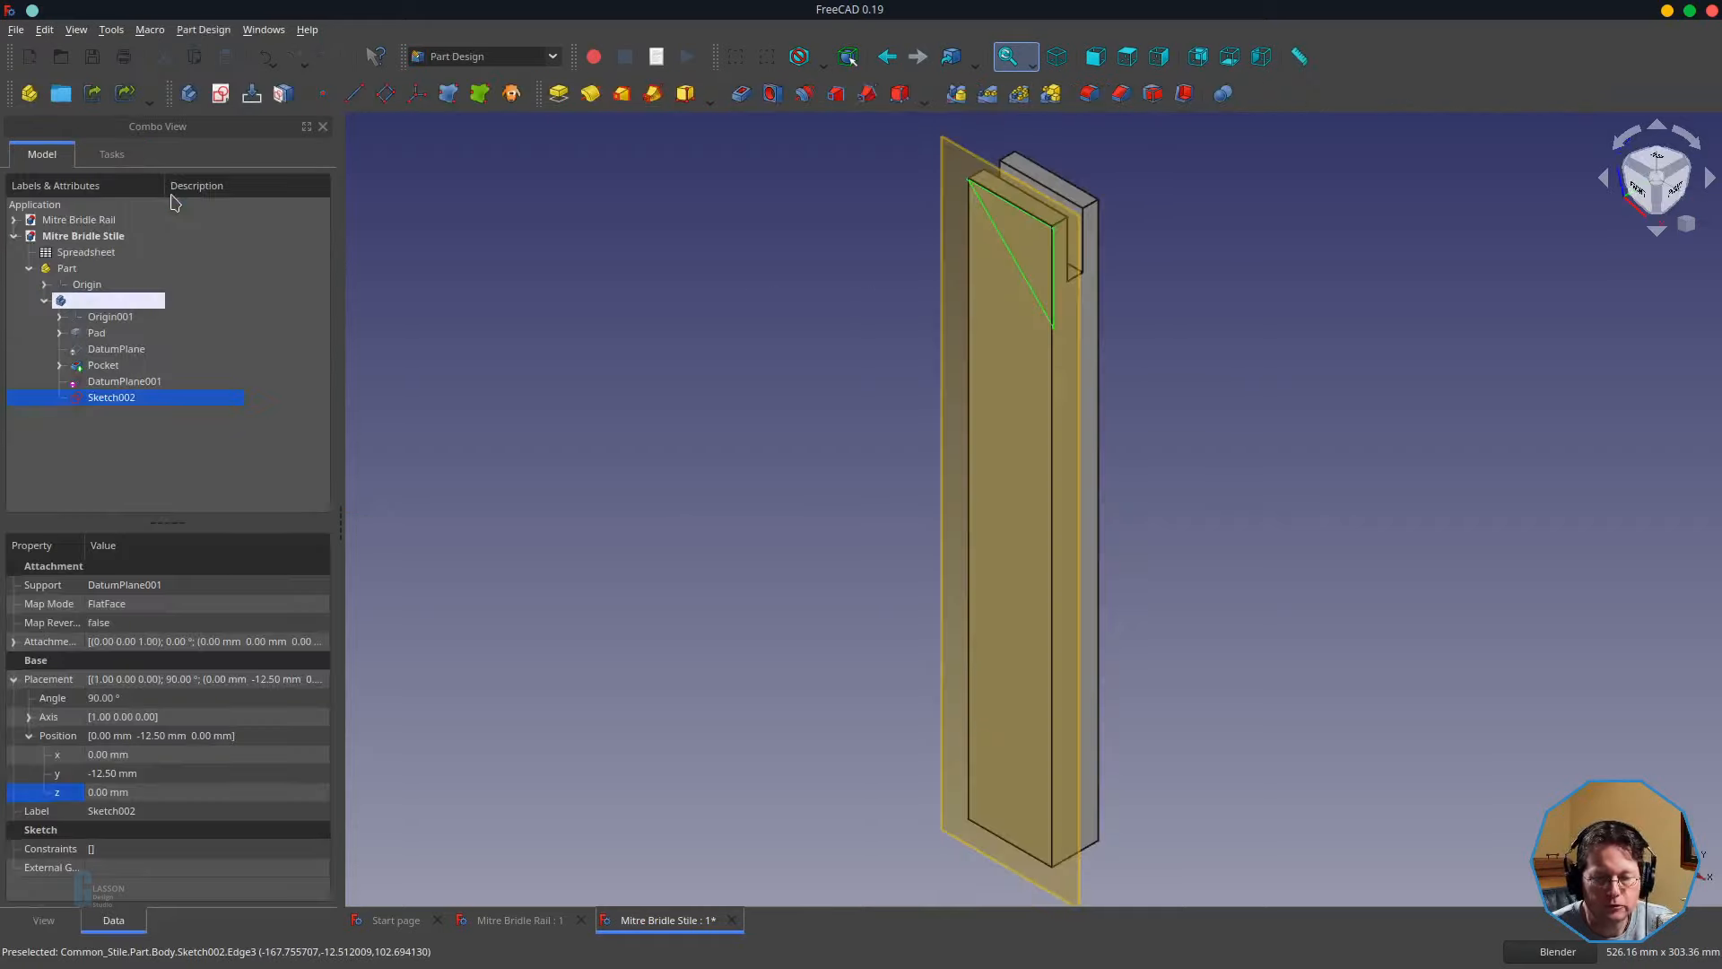
double_click(130, 398)
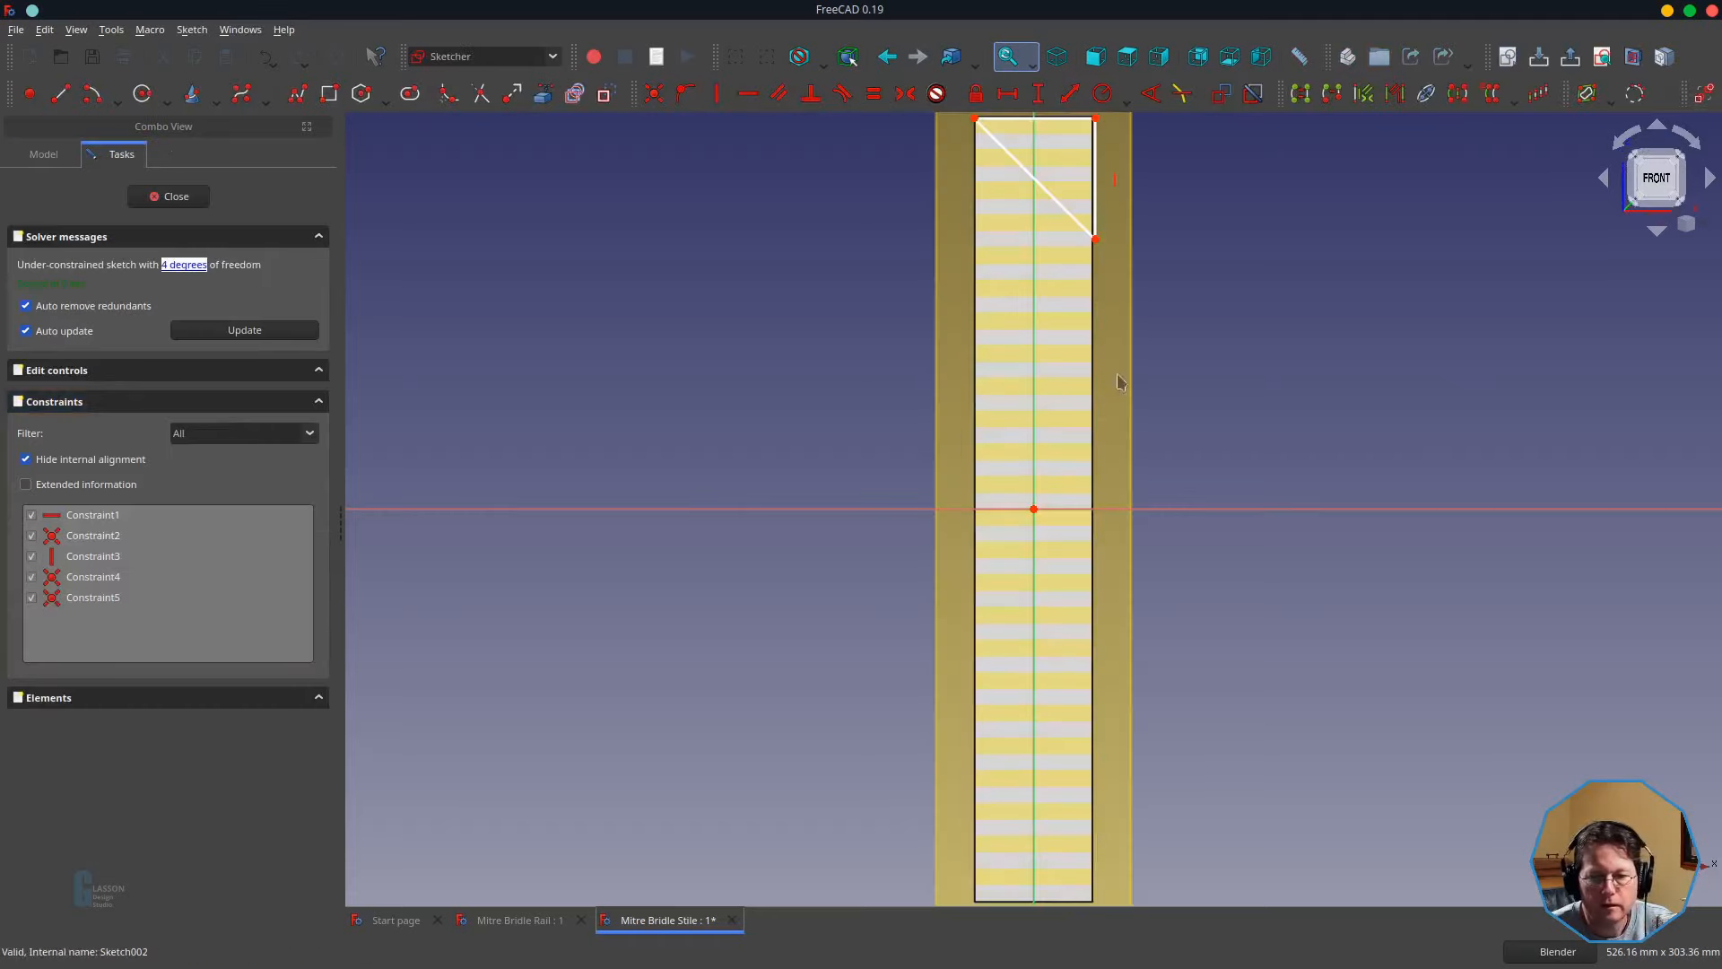
middle_click_drag(1064, 407, 1035, 509, "shift")
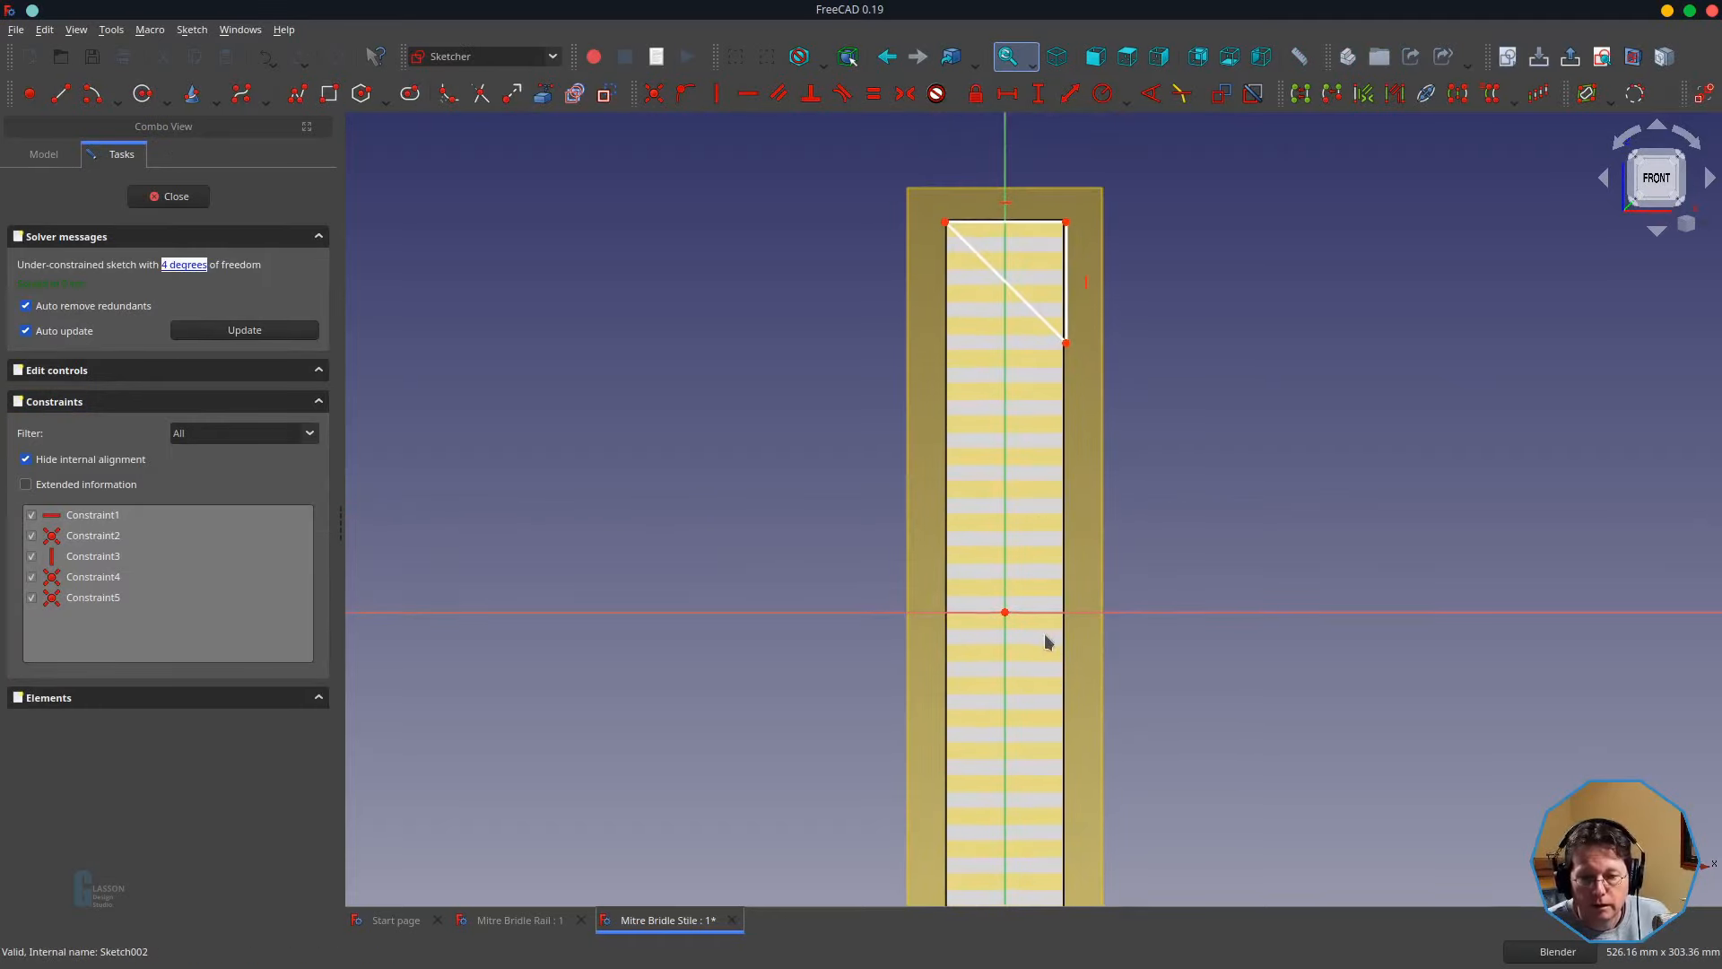
- Constrain the vertical distance from the origin to the triangle's upper-right corner to Spreadsheet.s_stileLength/2 and place the dimension beside the stile
left_click(1006, 614)
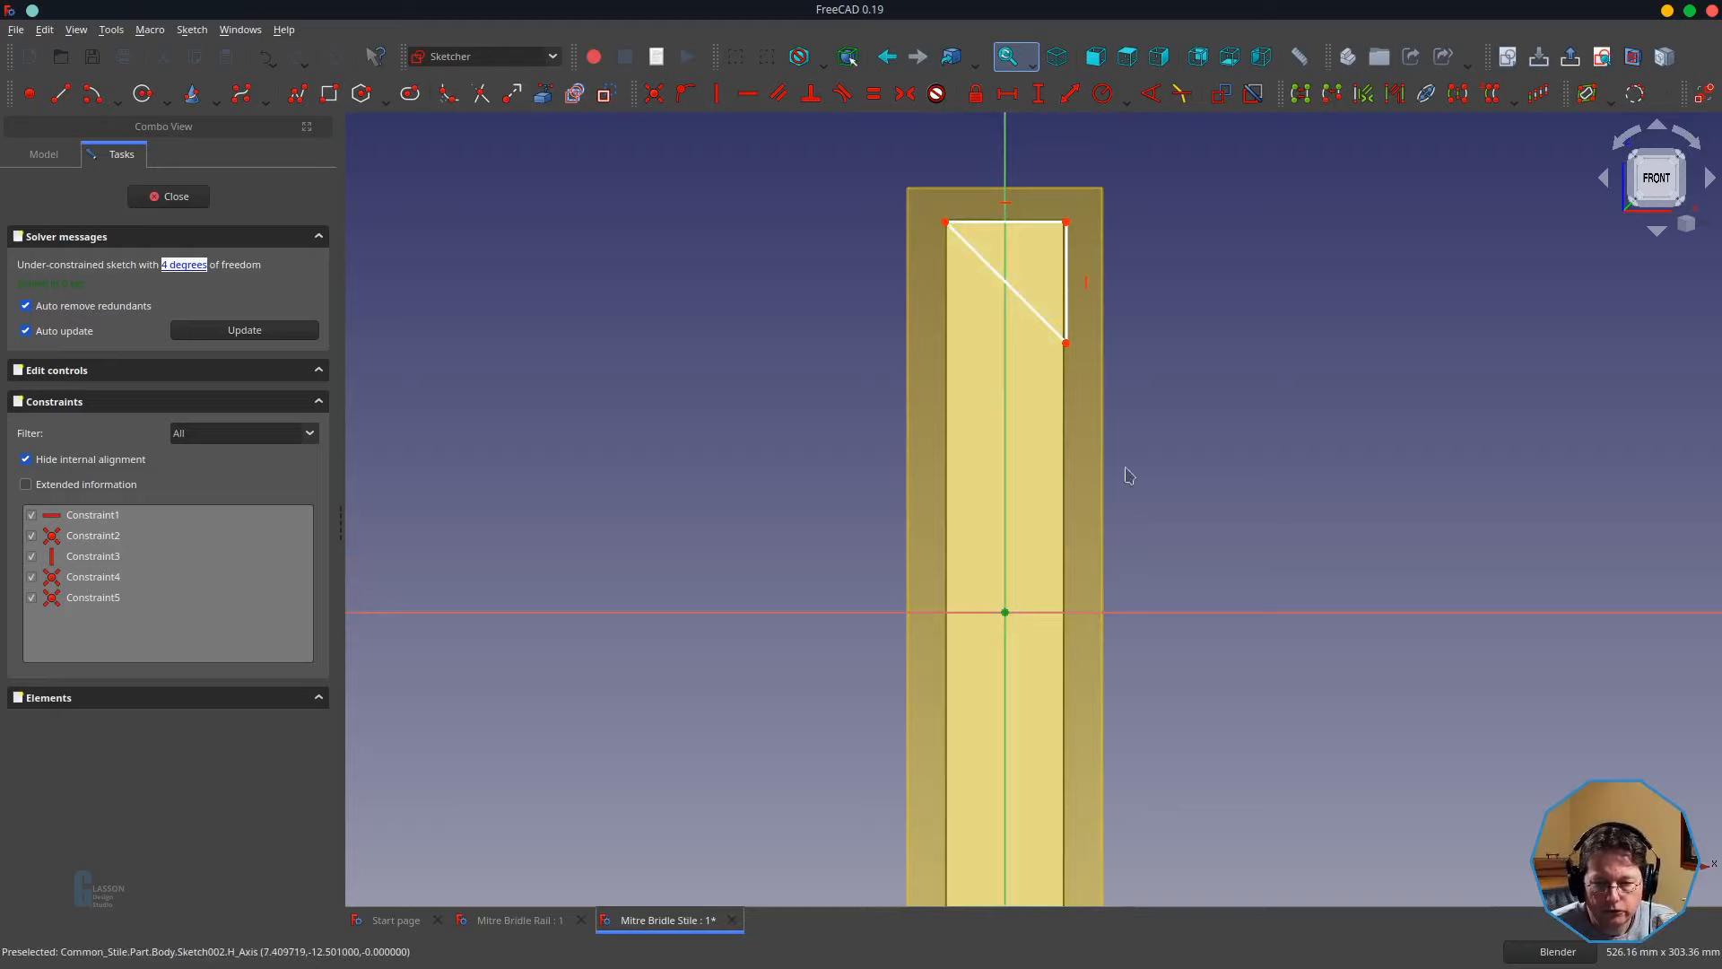
left_click(1067, 224)
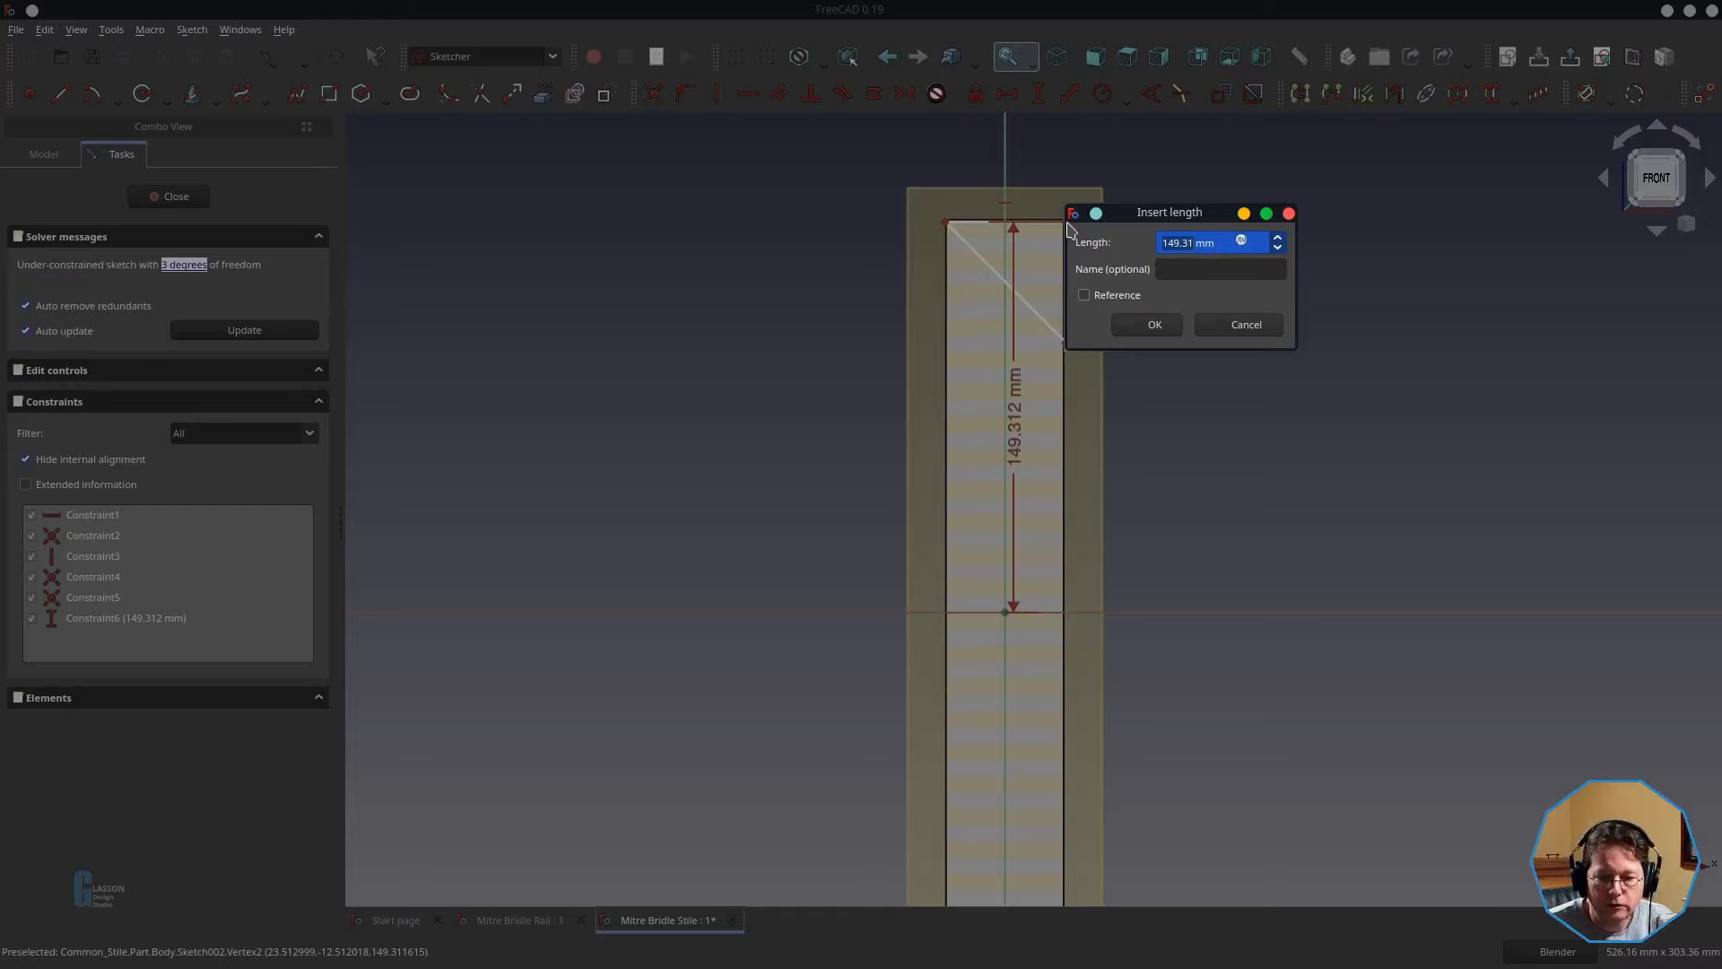
key("equal")
type("spre")
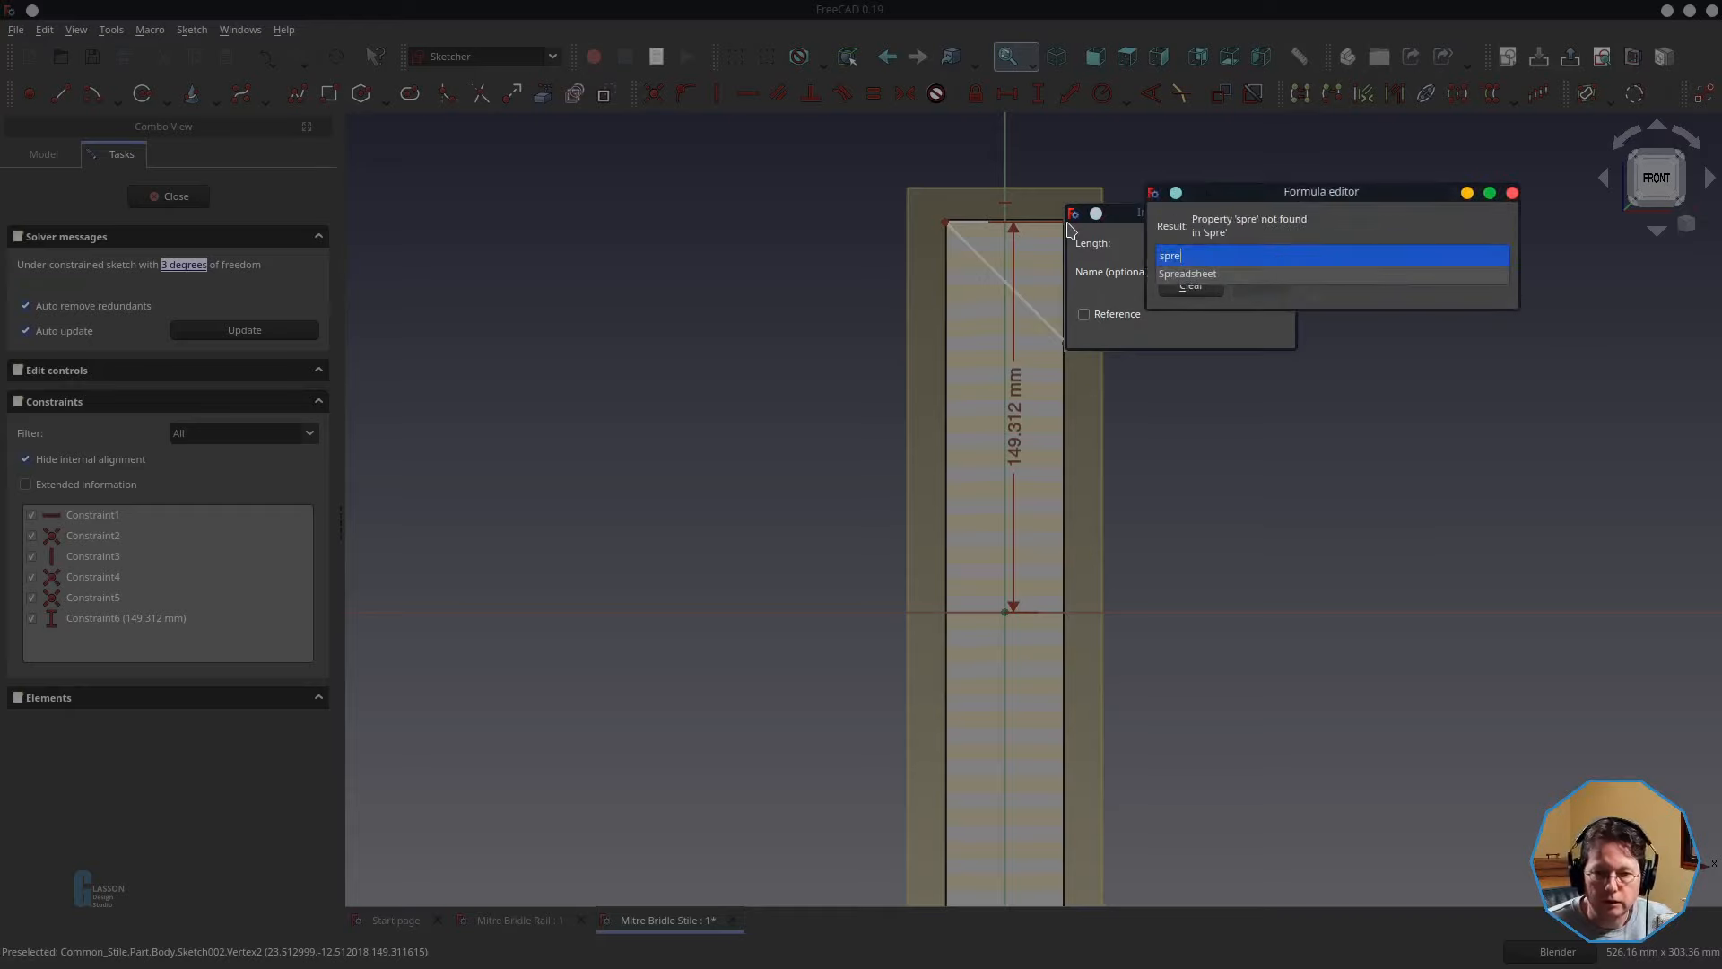
key("Tab")
type(".s_s")
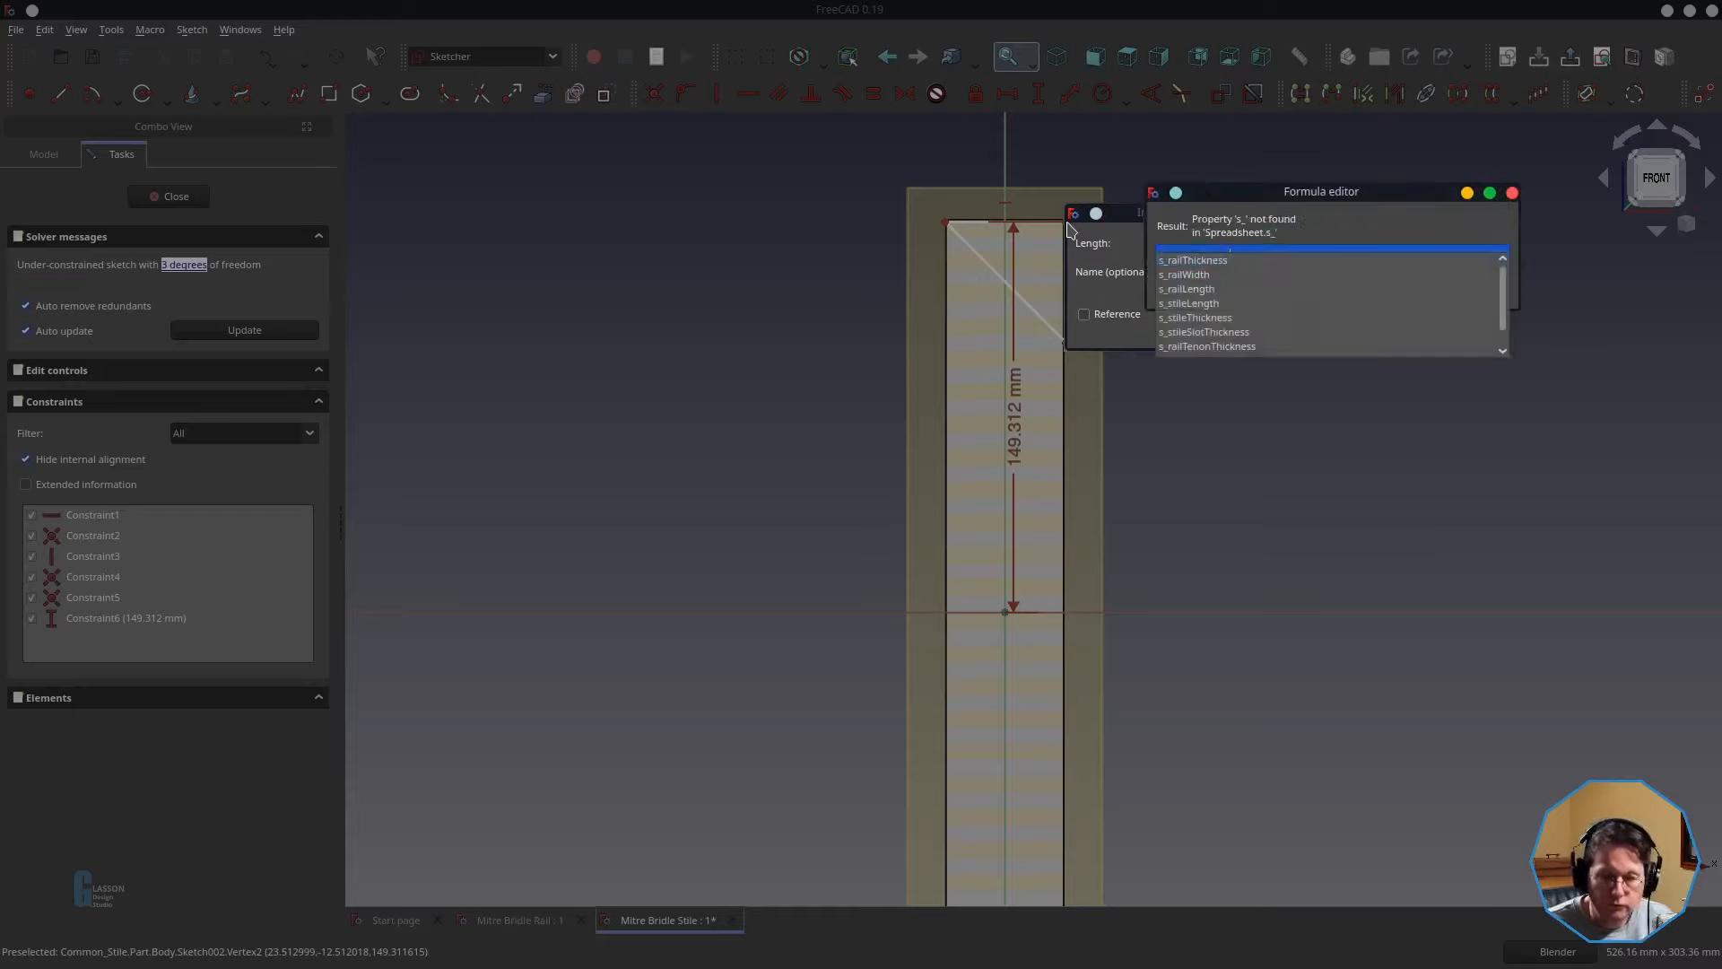
key("Down")
type("/2")
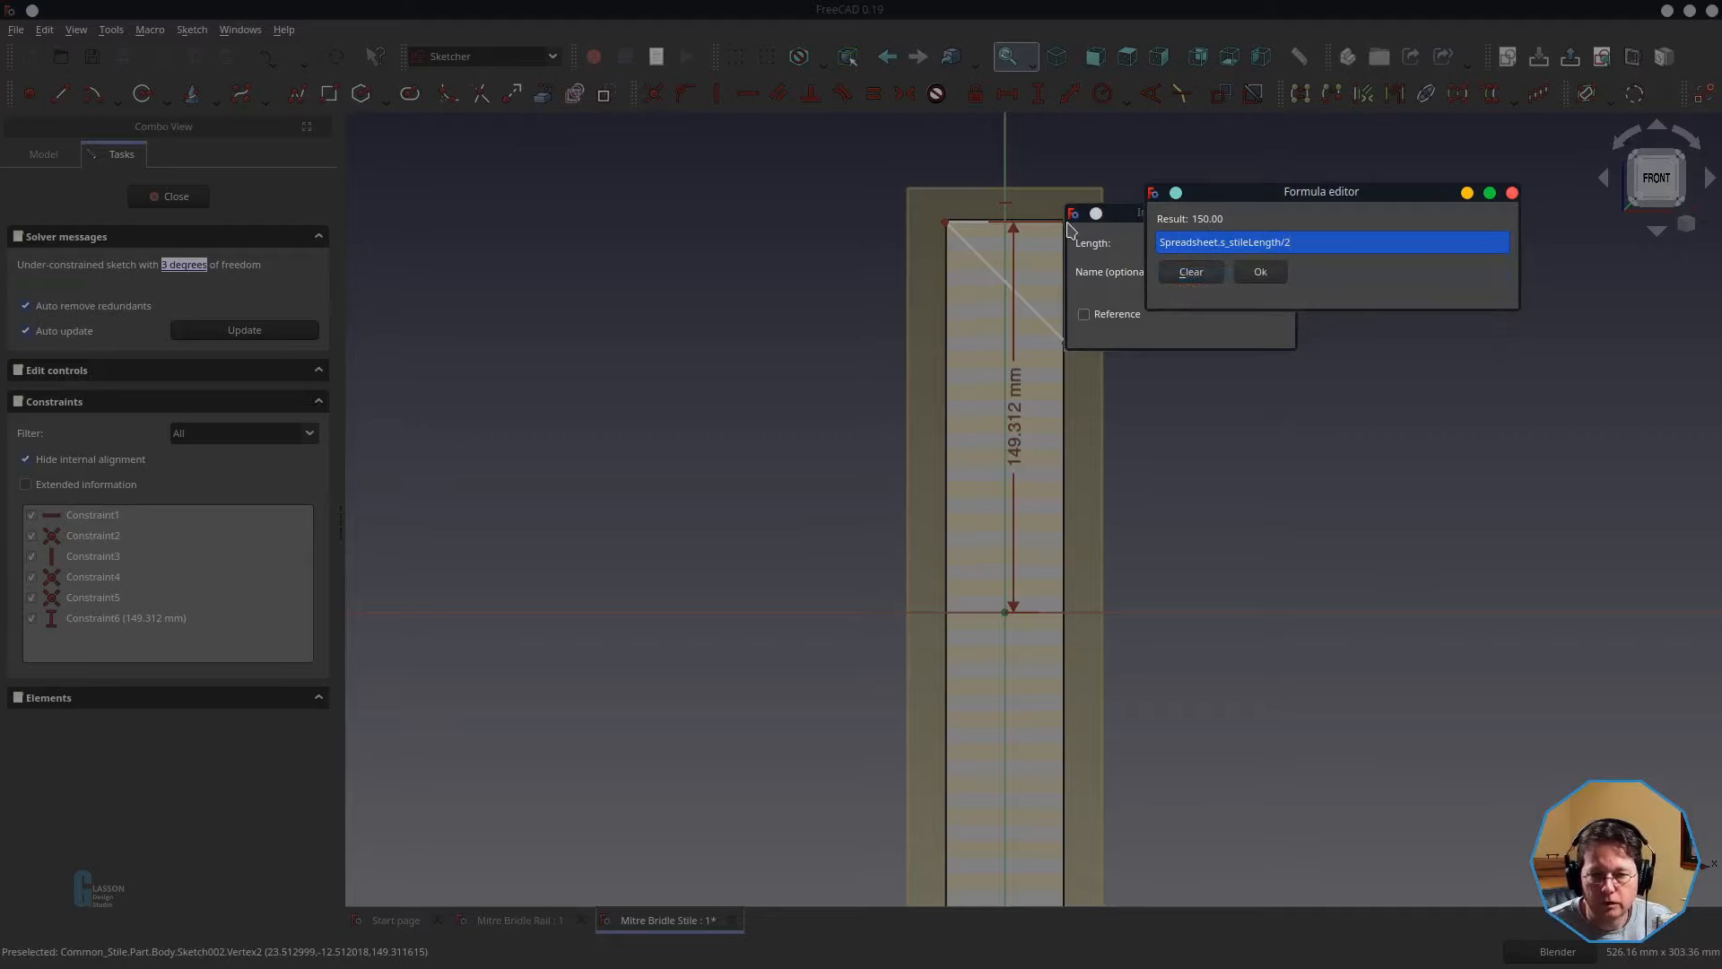
key("Return")
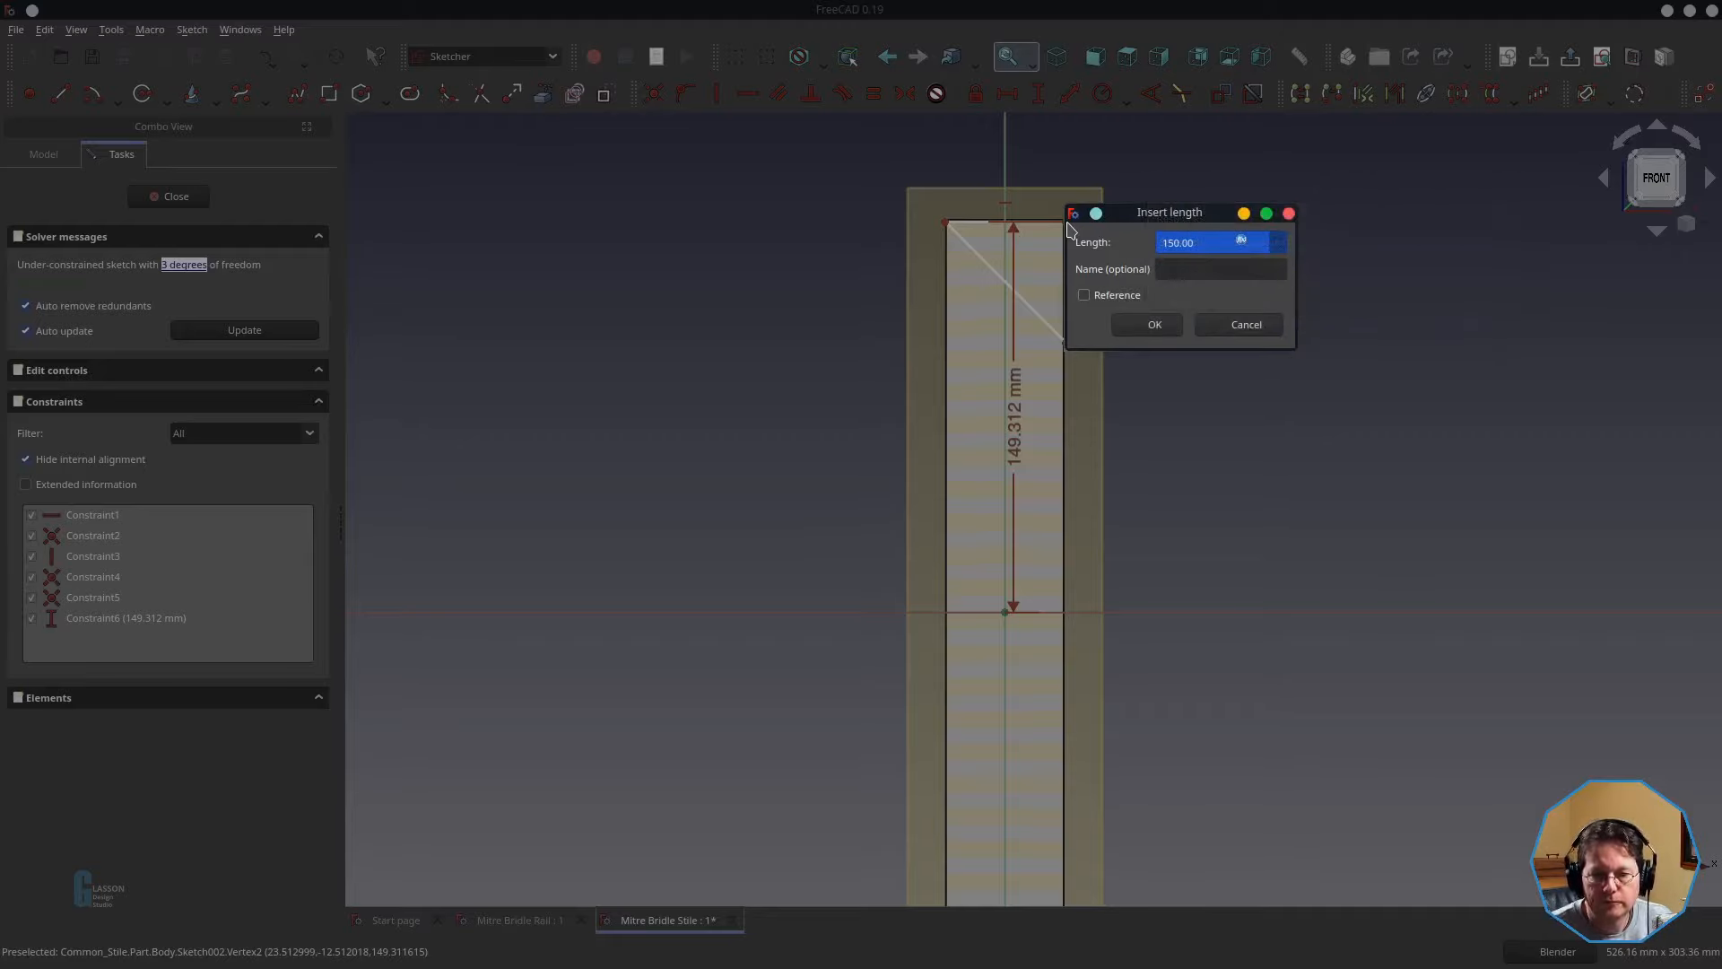
left_click(1144, 324)
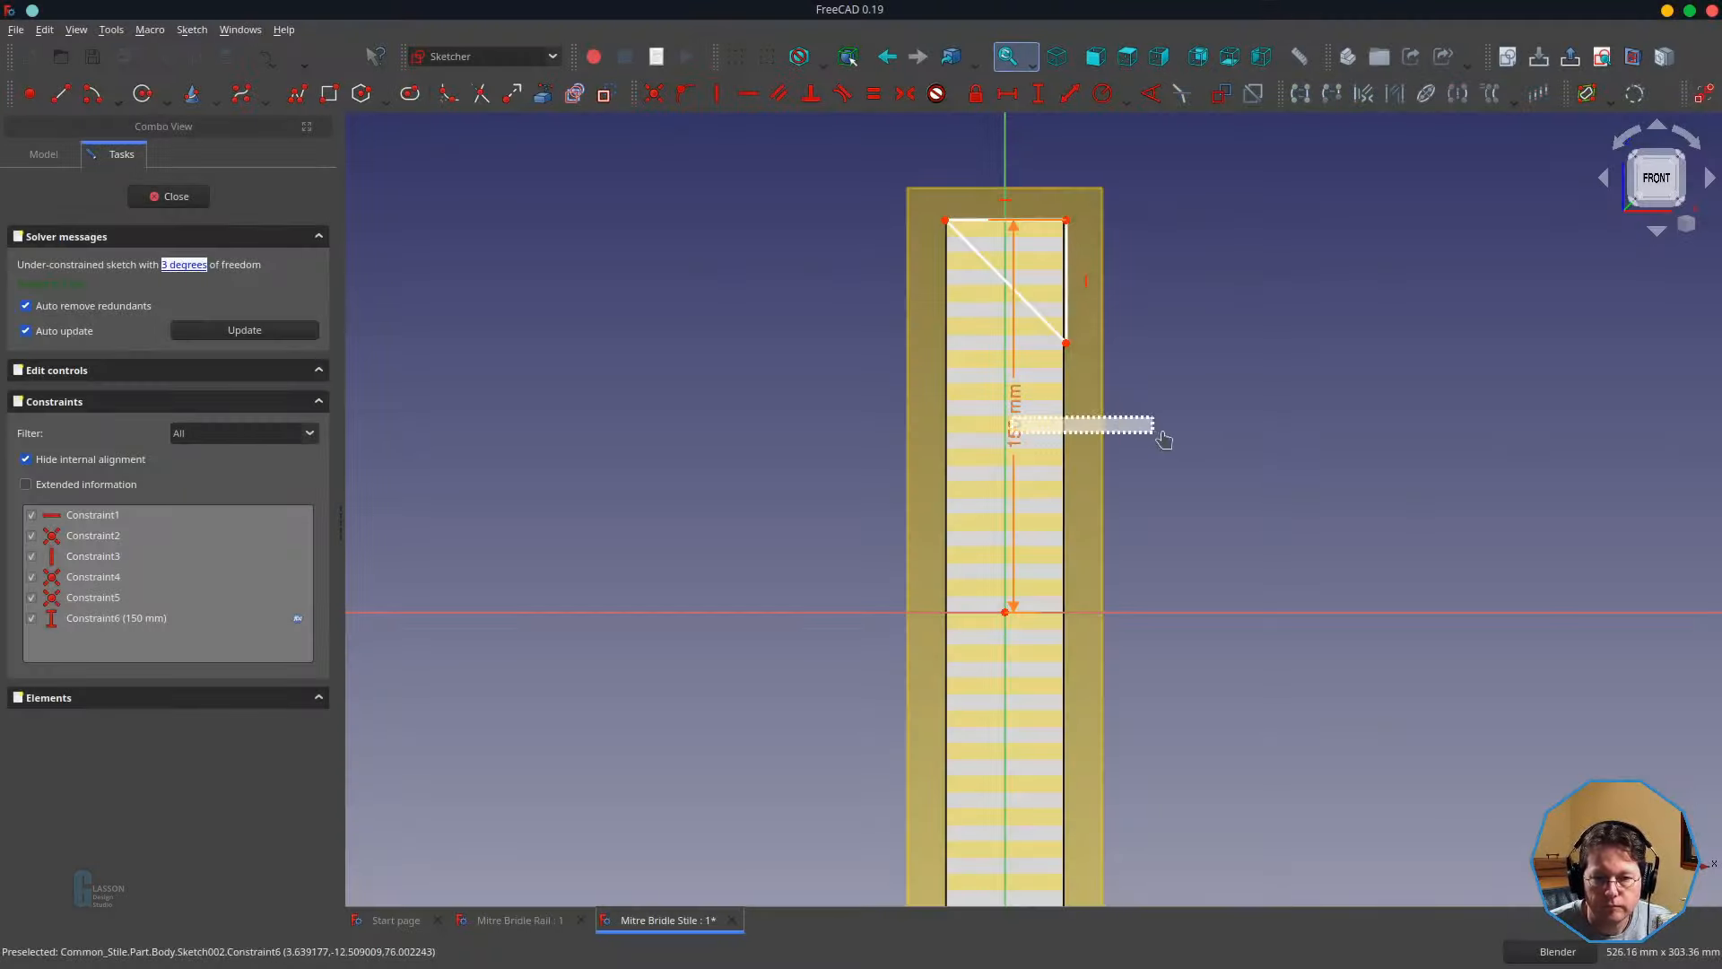
left_click_drag(1021, 430, 1218, 450)
- Constrain the horizontal distance from the origin to the triangle's lower-right corner to Spreadsheet.s_stileWidth/2 and place the dimension below the horizontal axis
left_click(1005, 613)
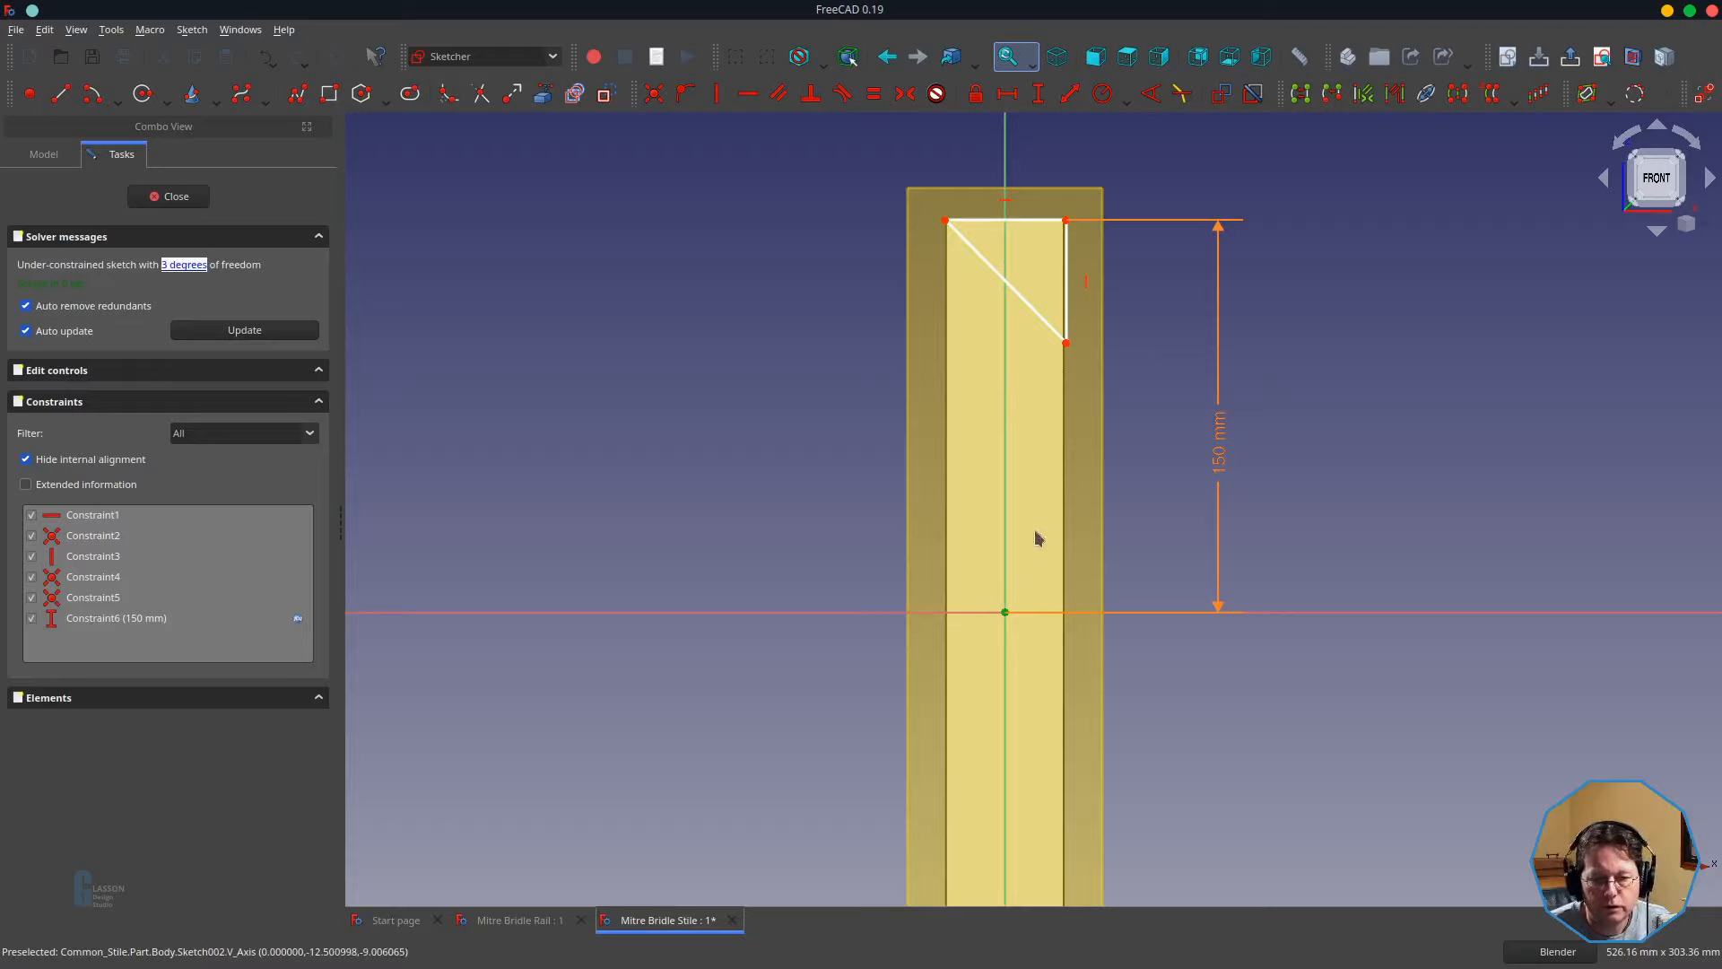
left_click(1067, 345)
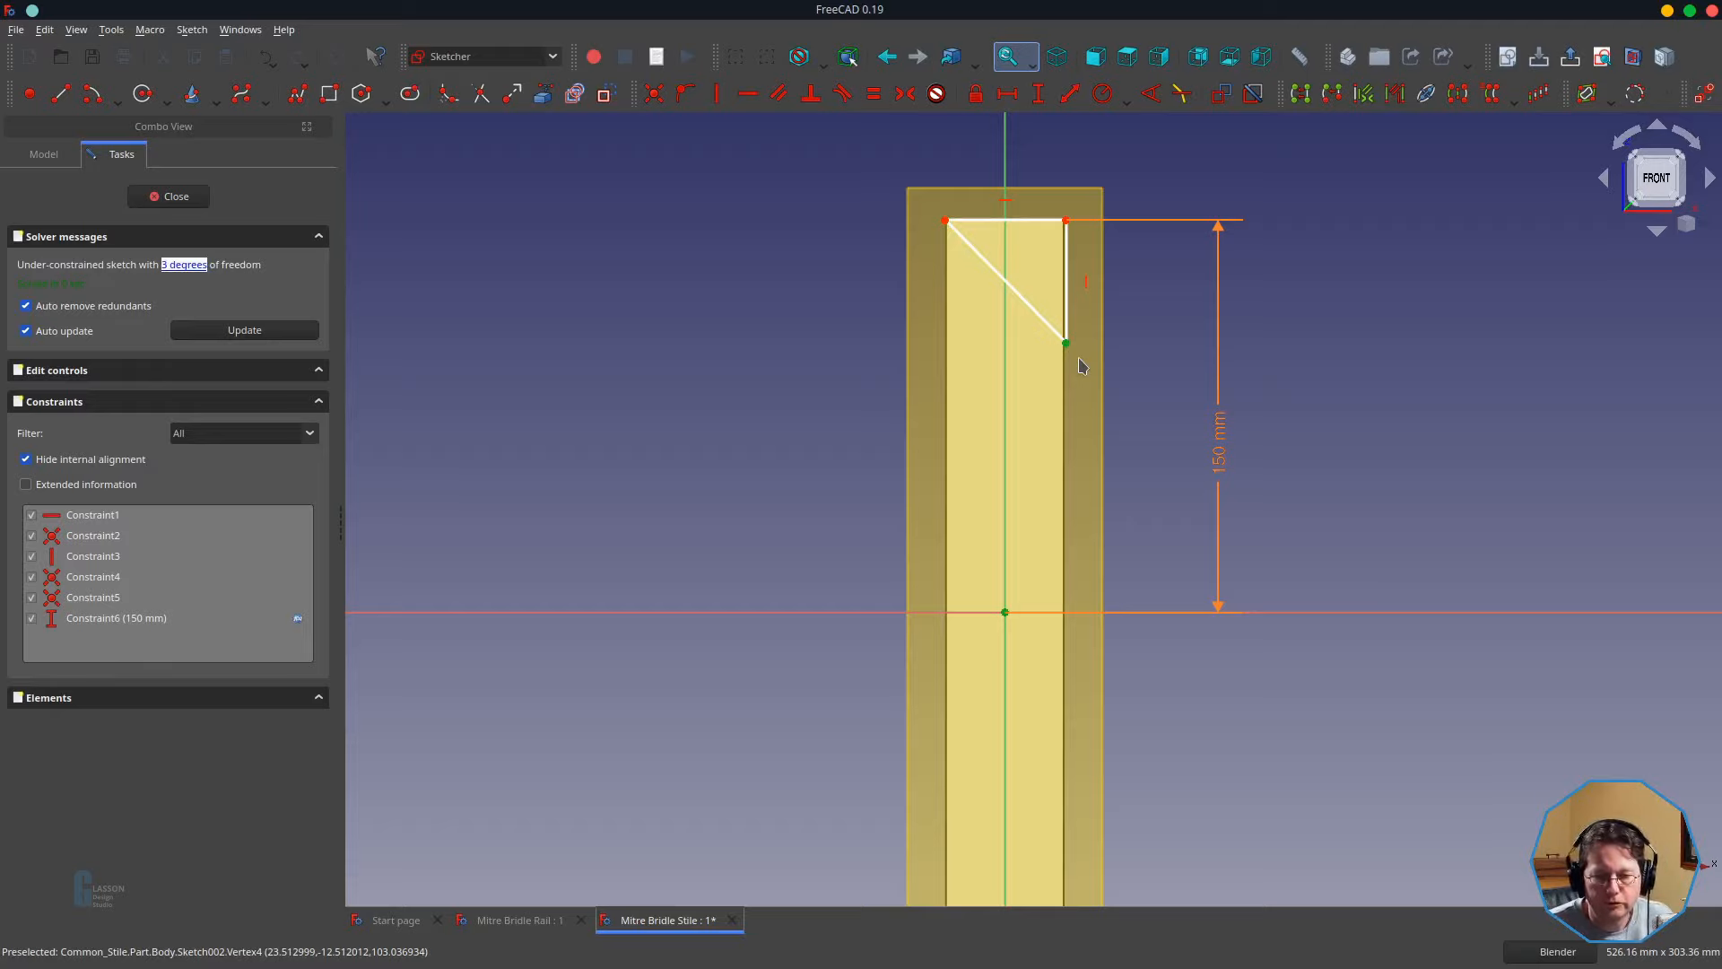
key("l")
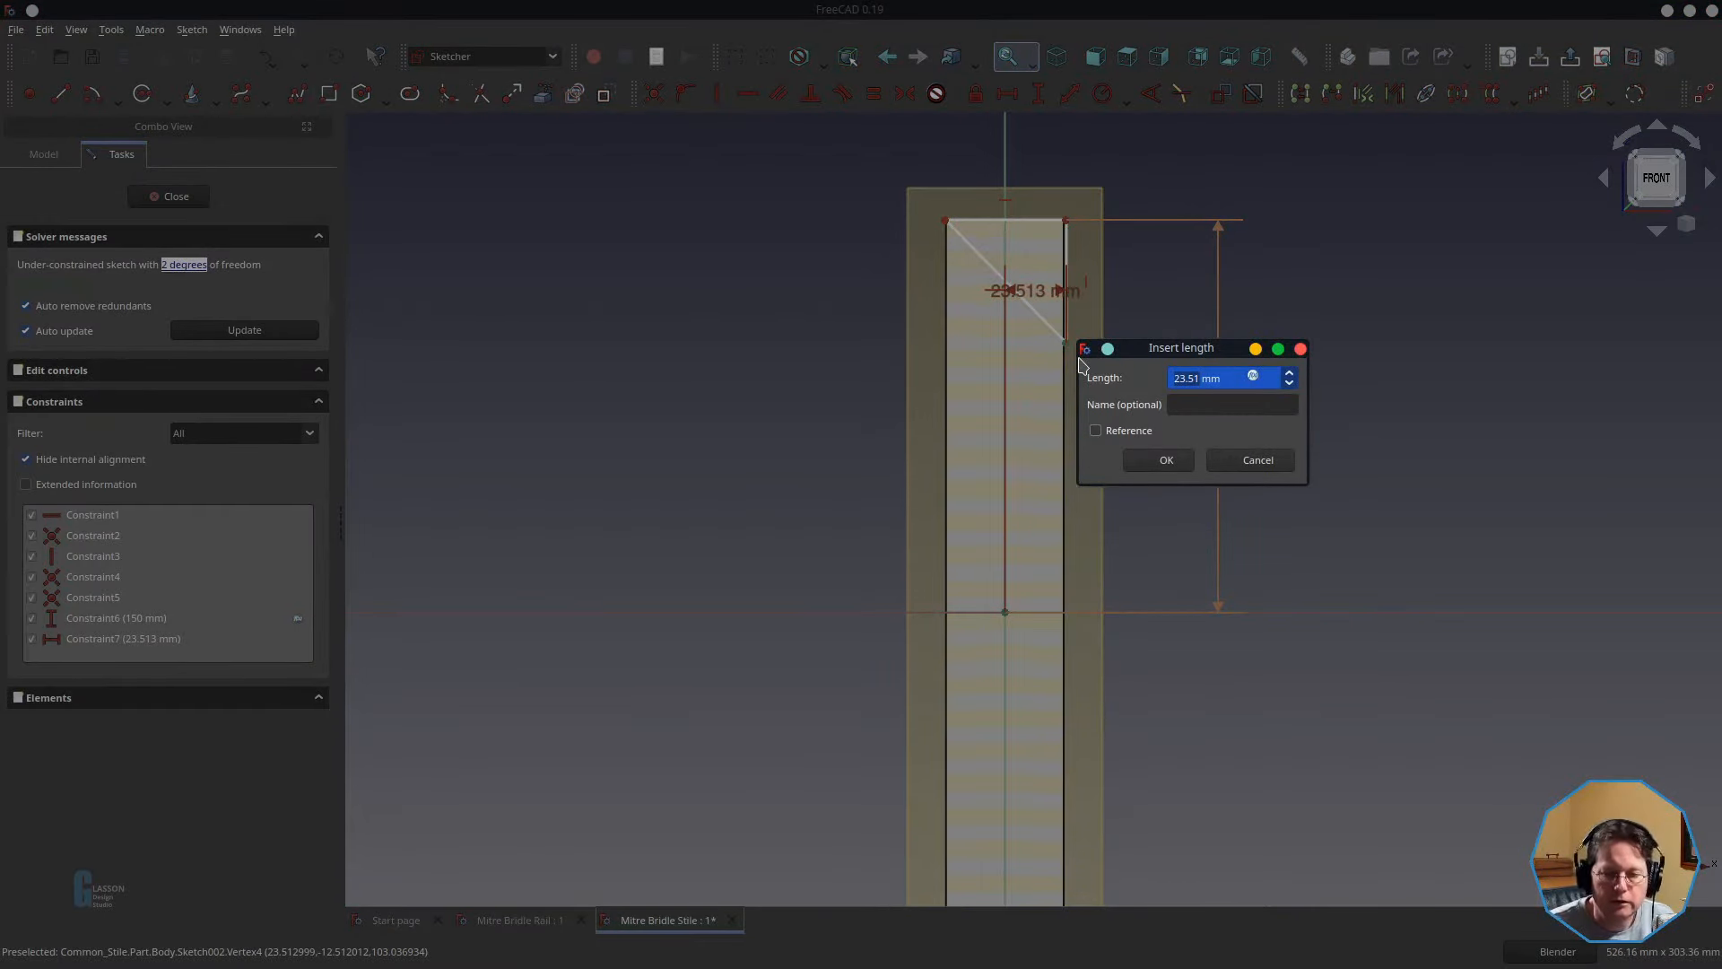
key("equal")
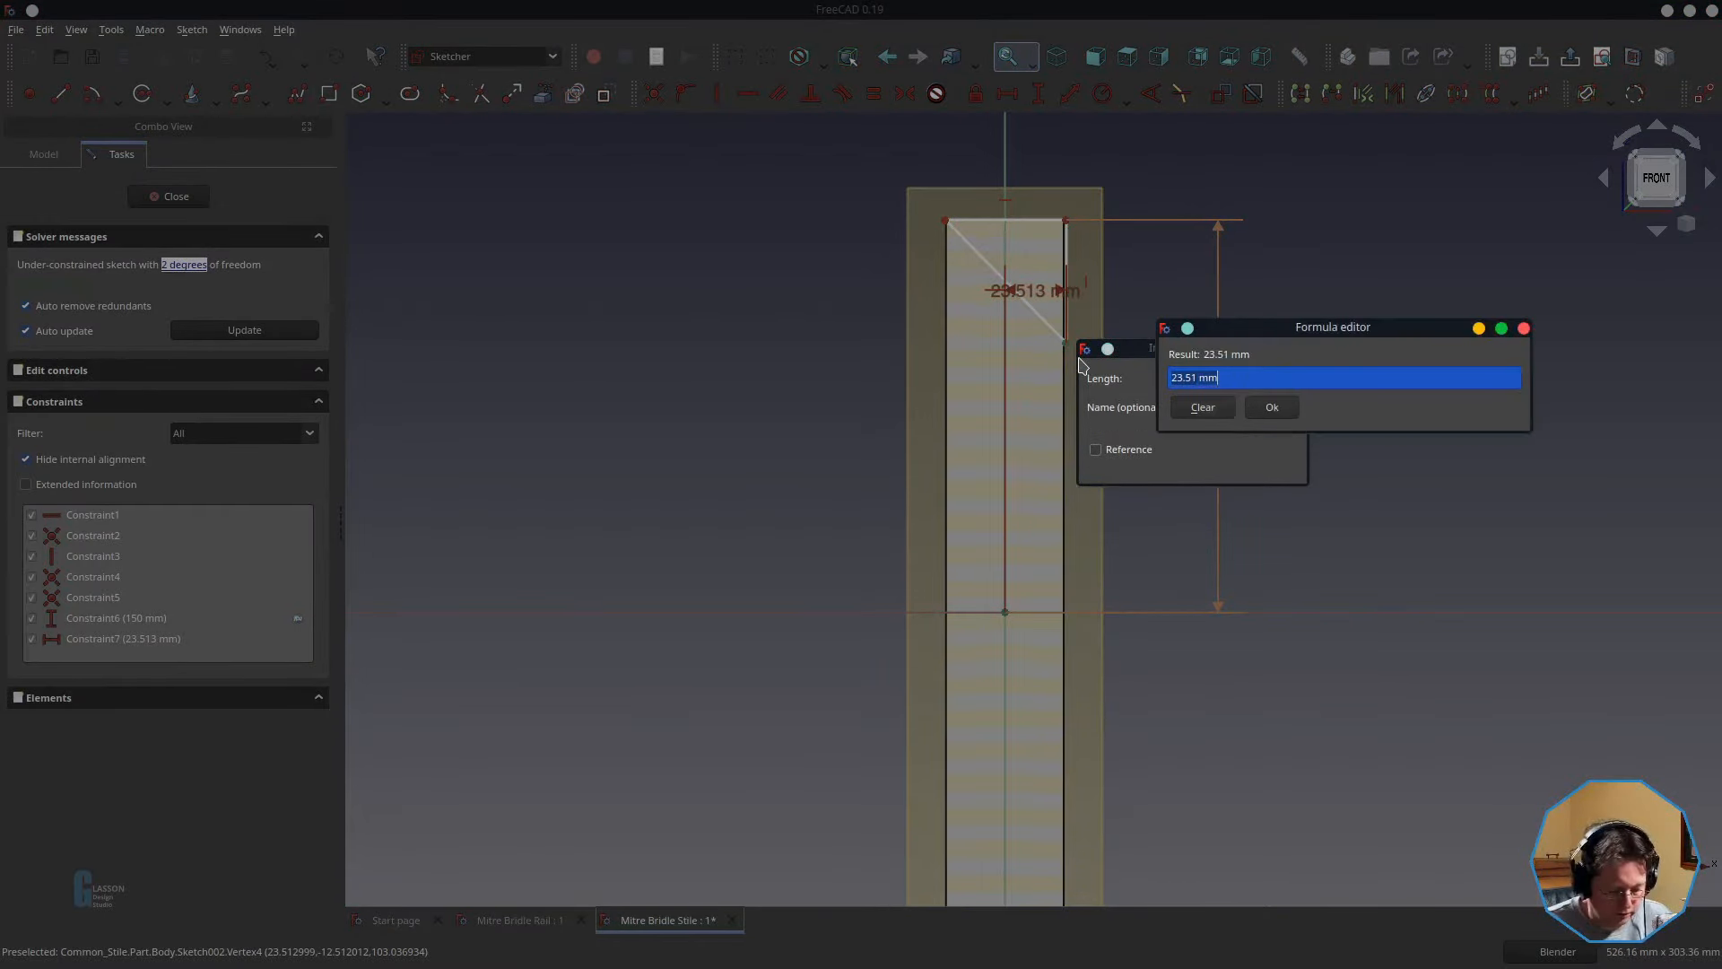
type("spre")
key("Down")
key("Return")
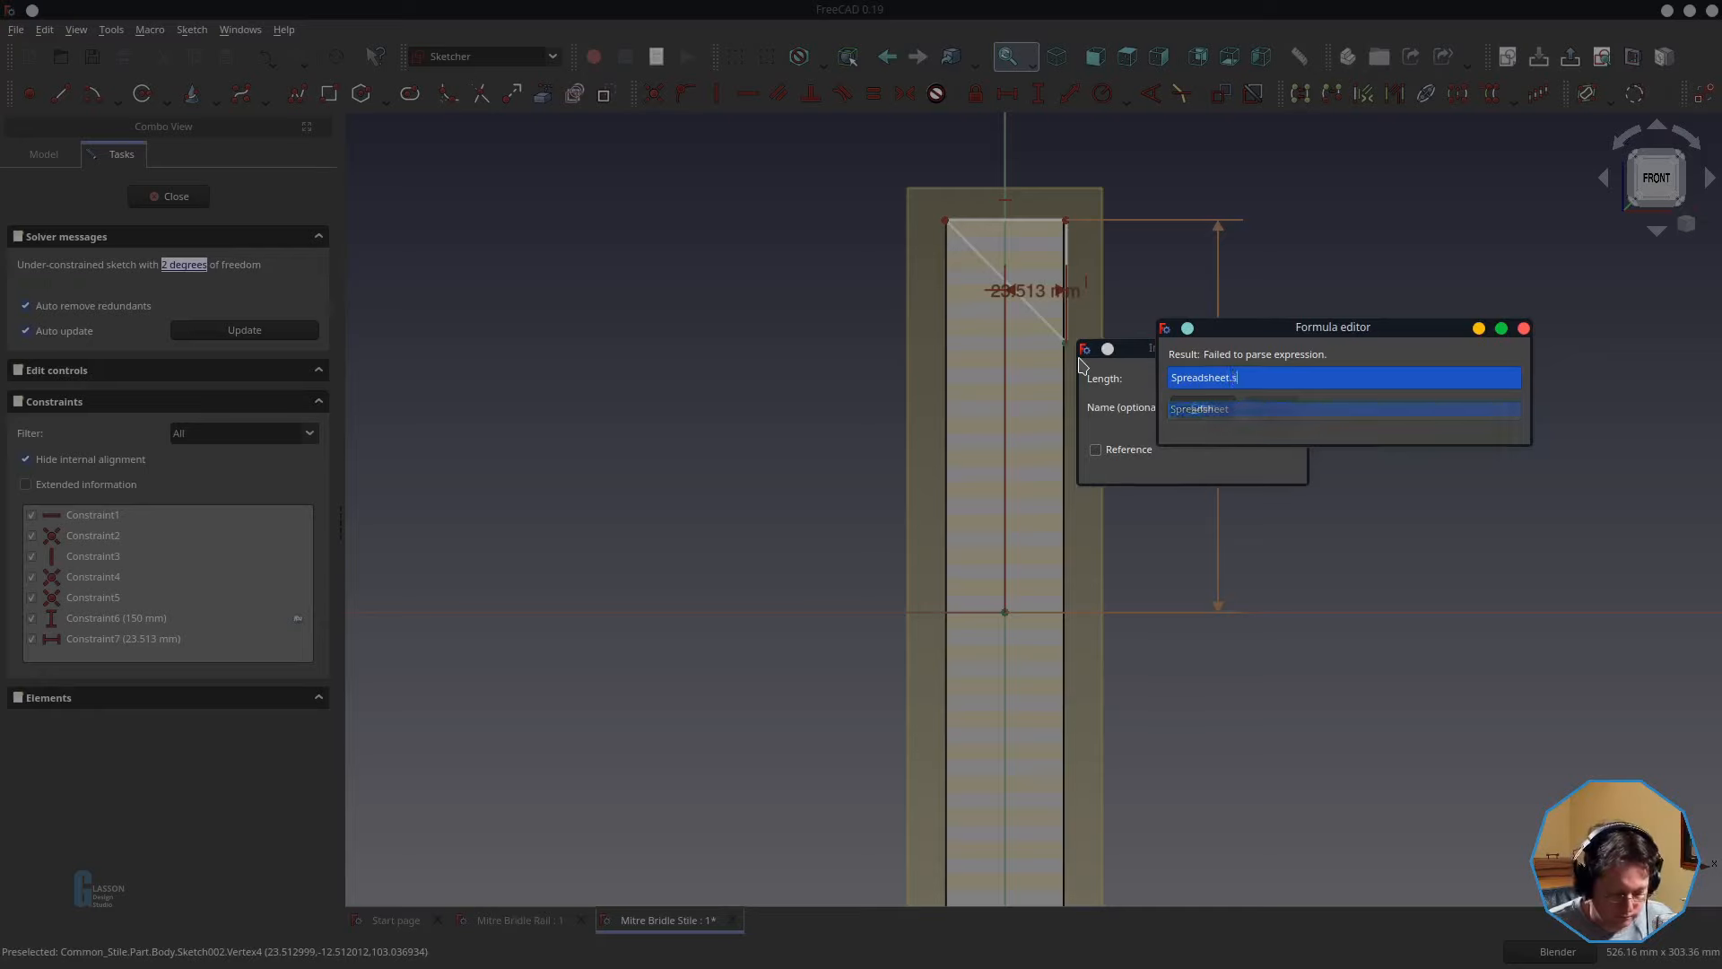
type("s_sti")
key("Down")
key("Down")
key("Down")
key("Down")
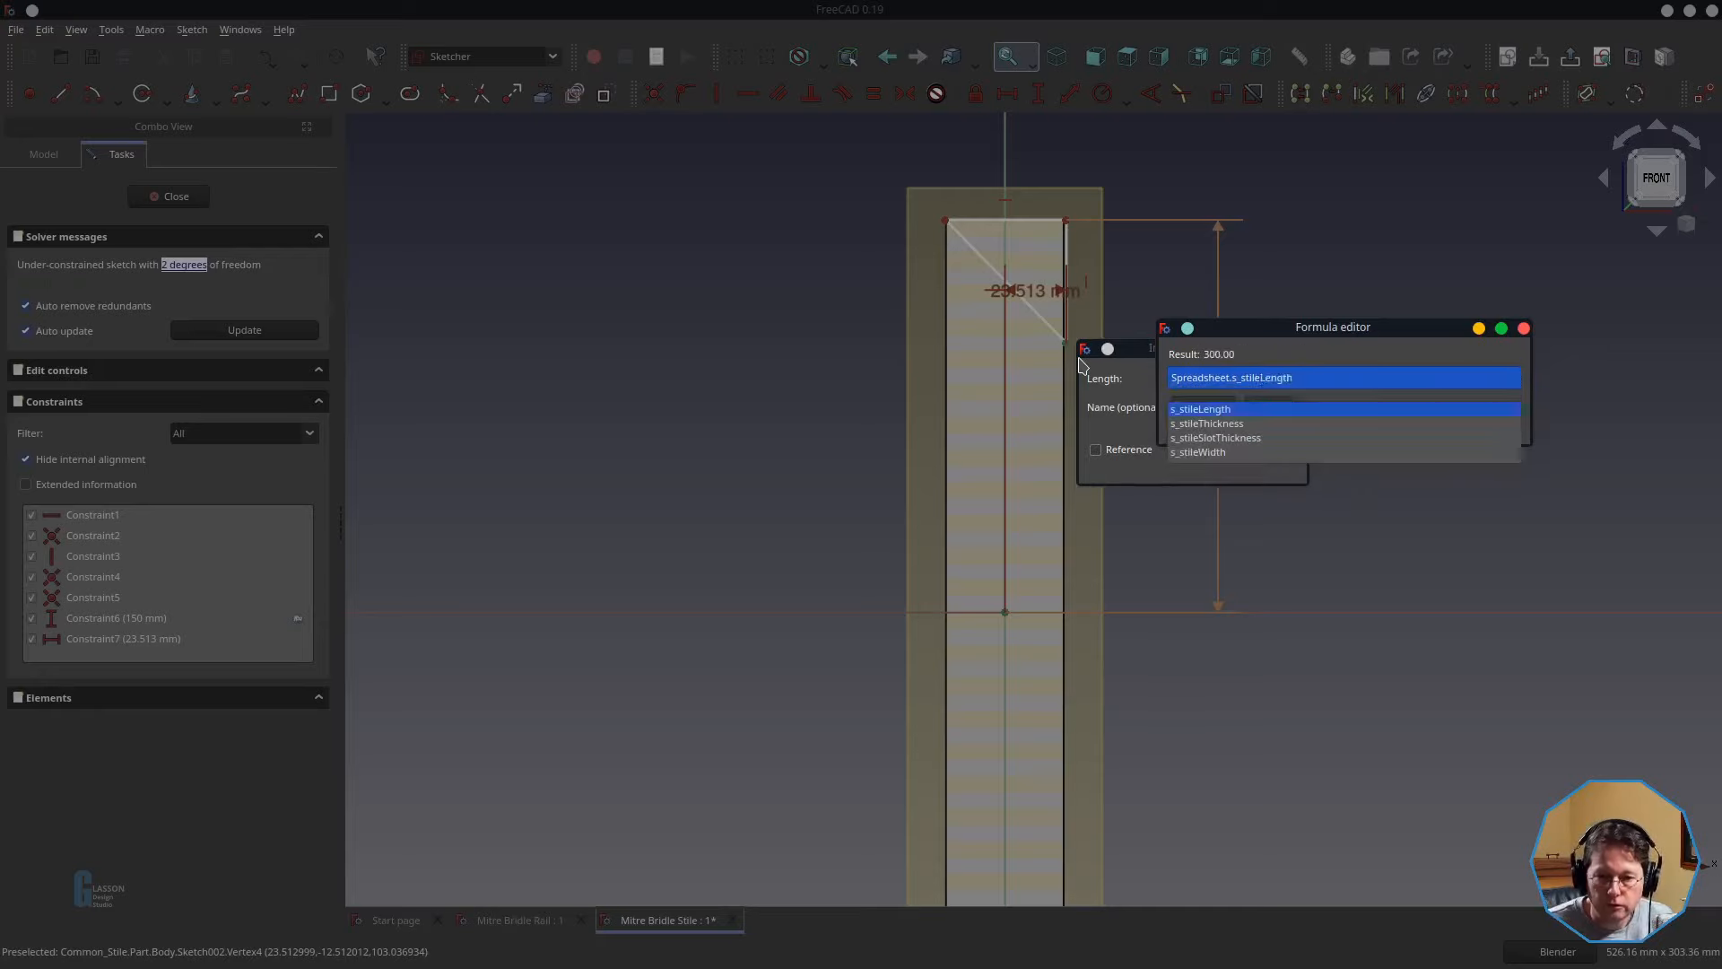
type("/2")
key("Return")
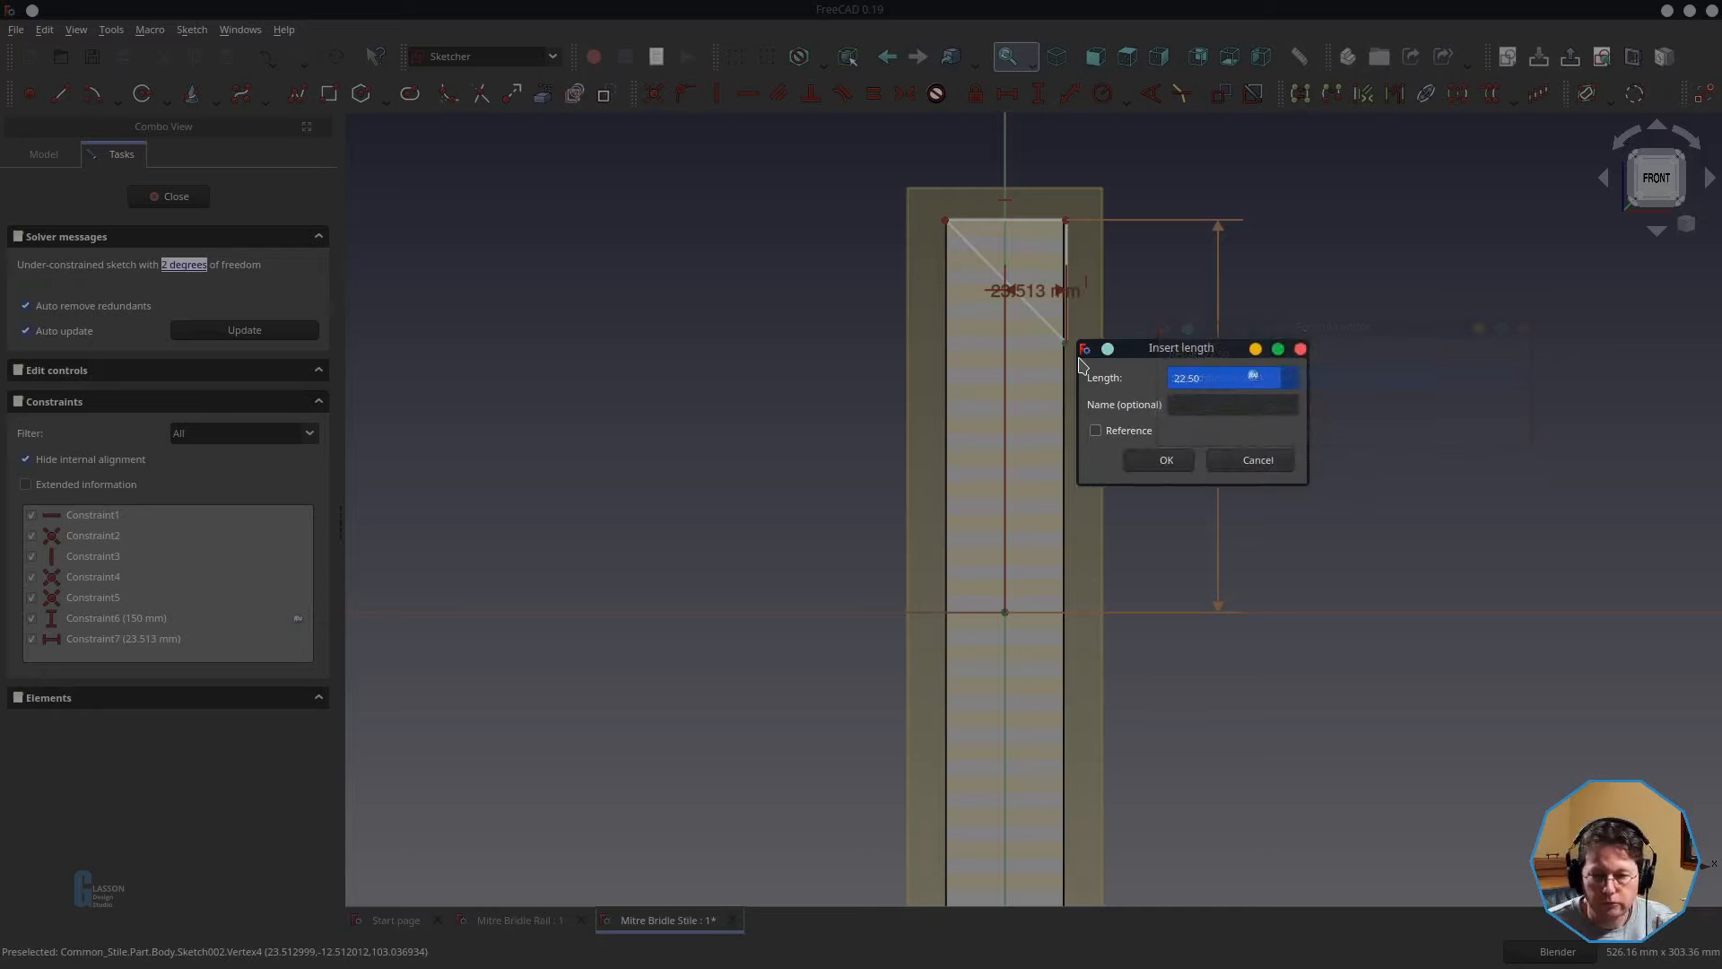
left_click(1159, 461)
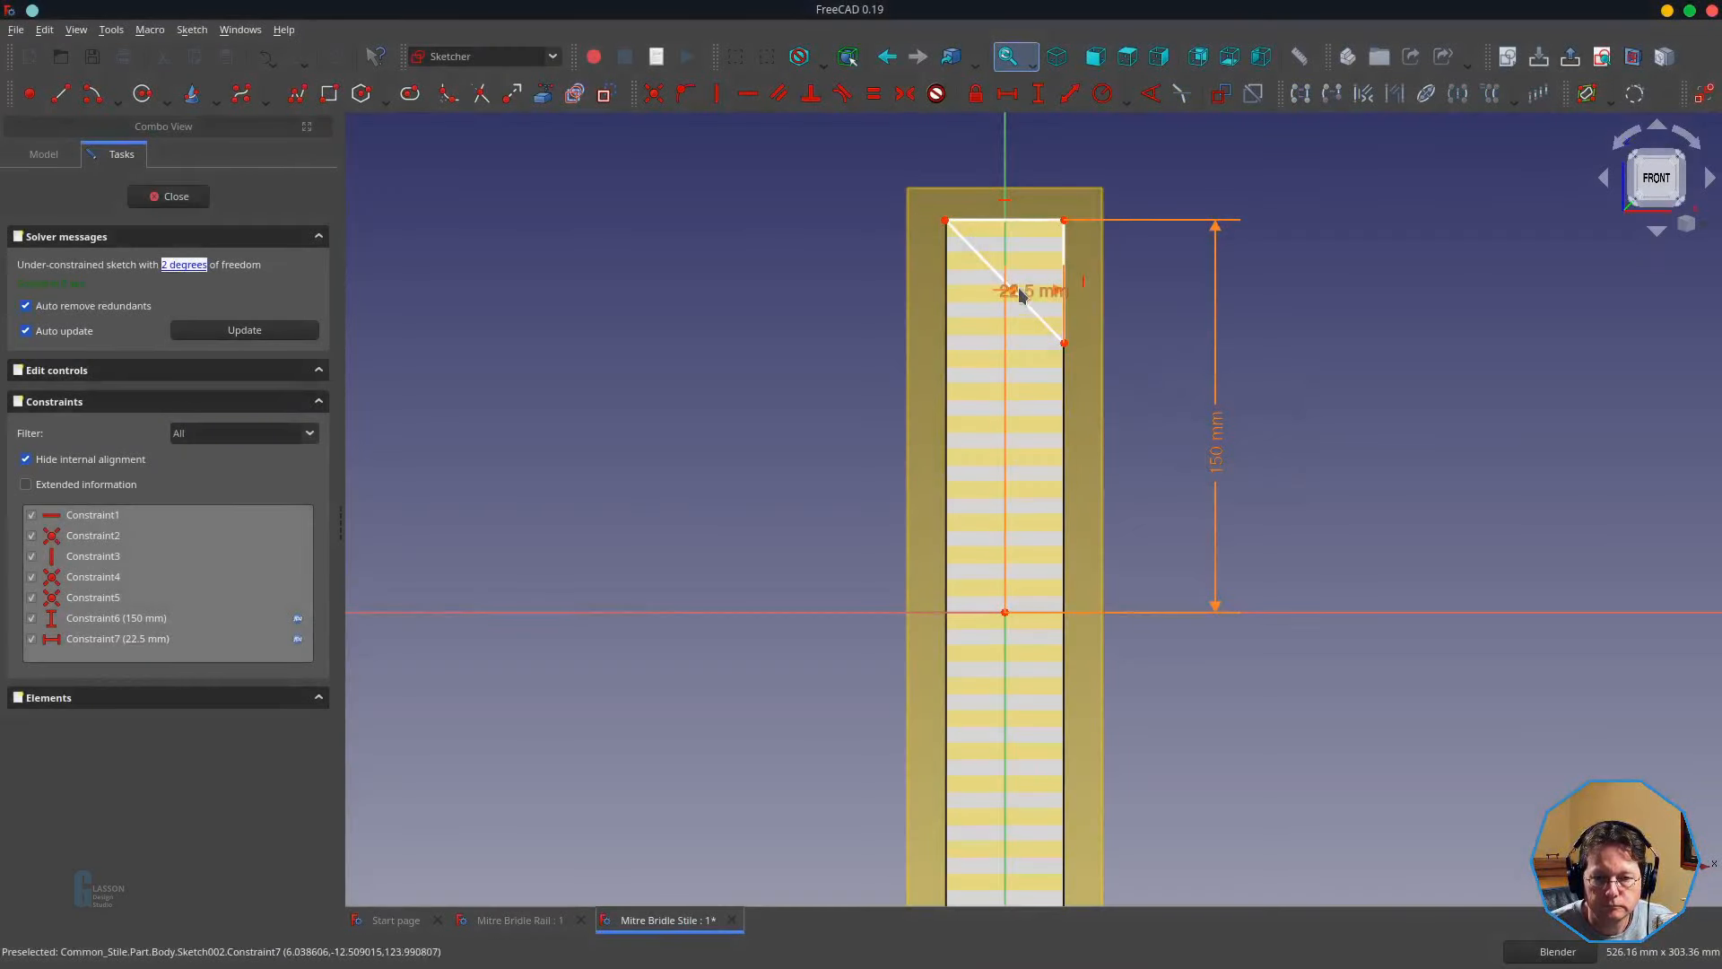
left_click_drag(1096, 612, 1211, 665)
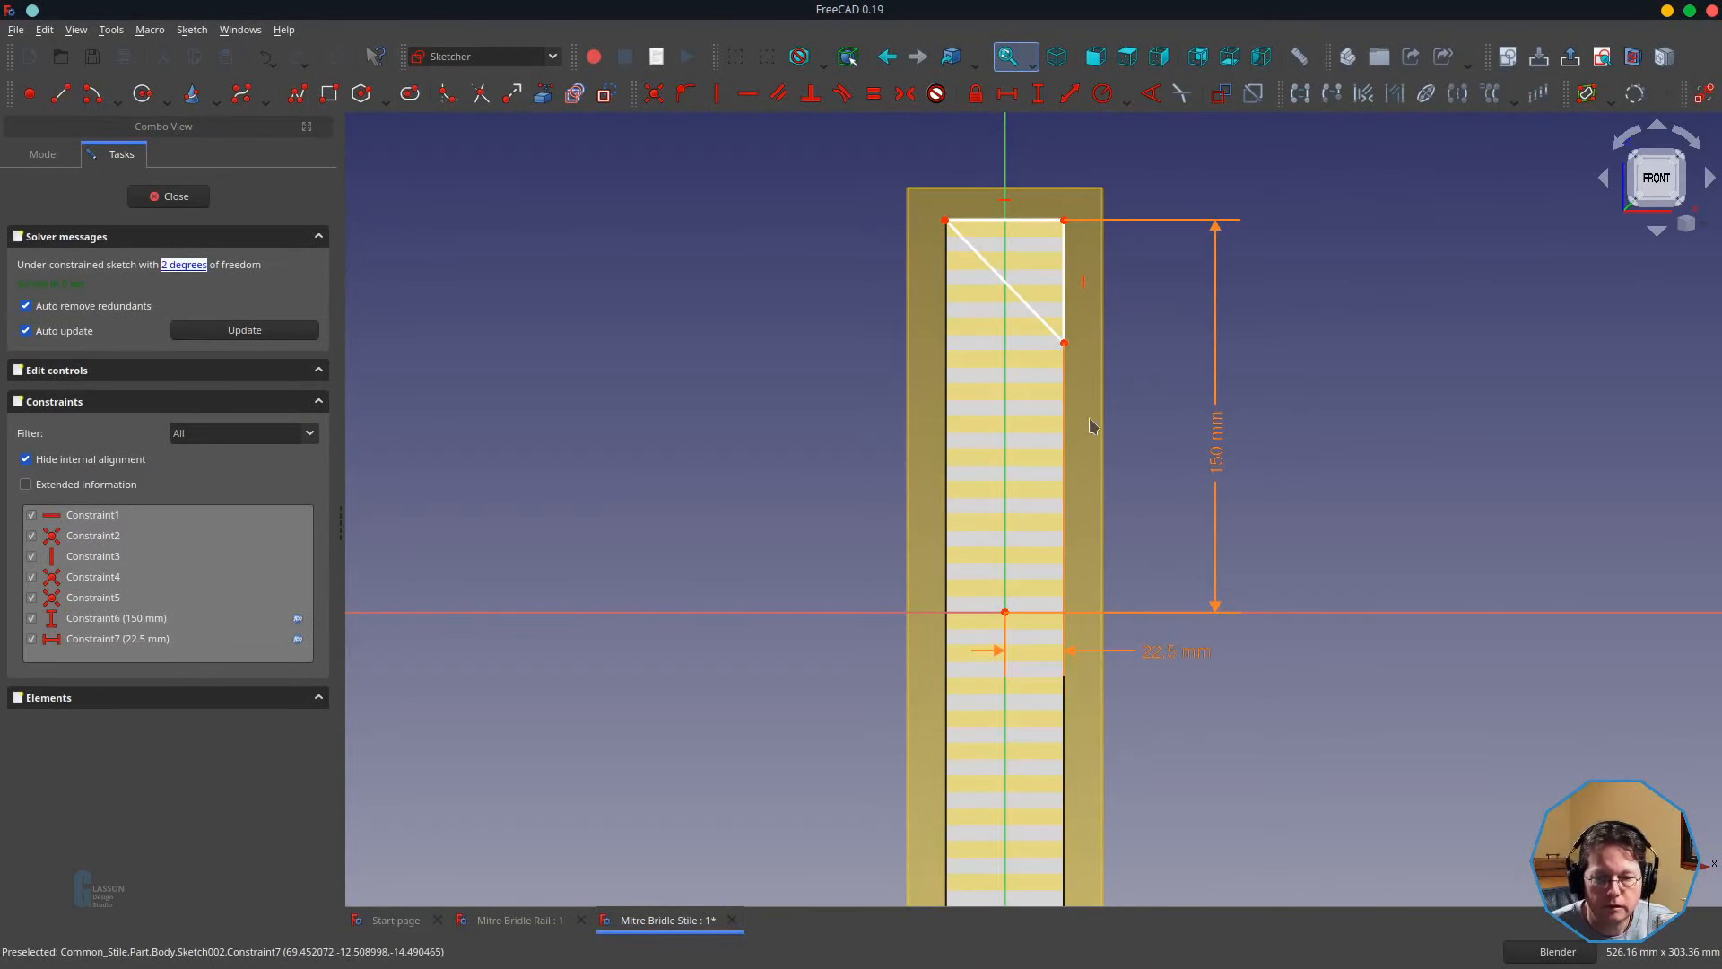
- Constrain the length of the triangle's horizontal top edge to Spreadsheet.s_stileWidth
left_click(990, 224)
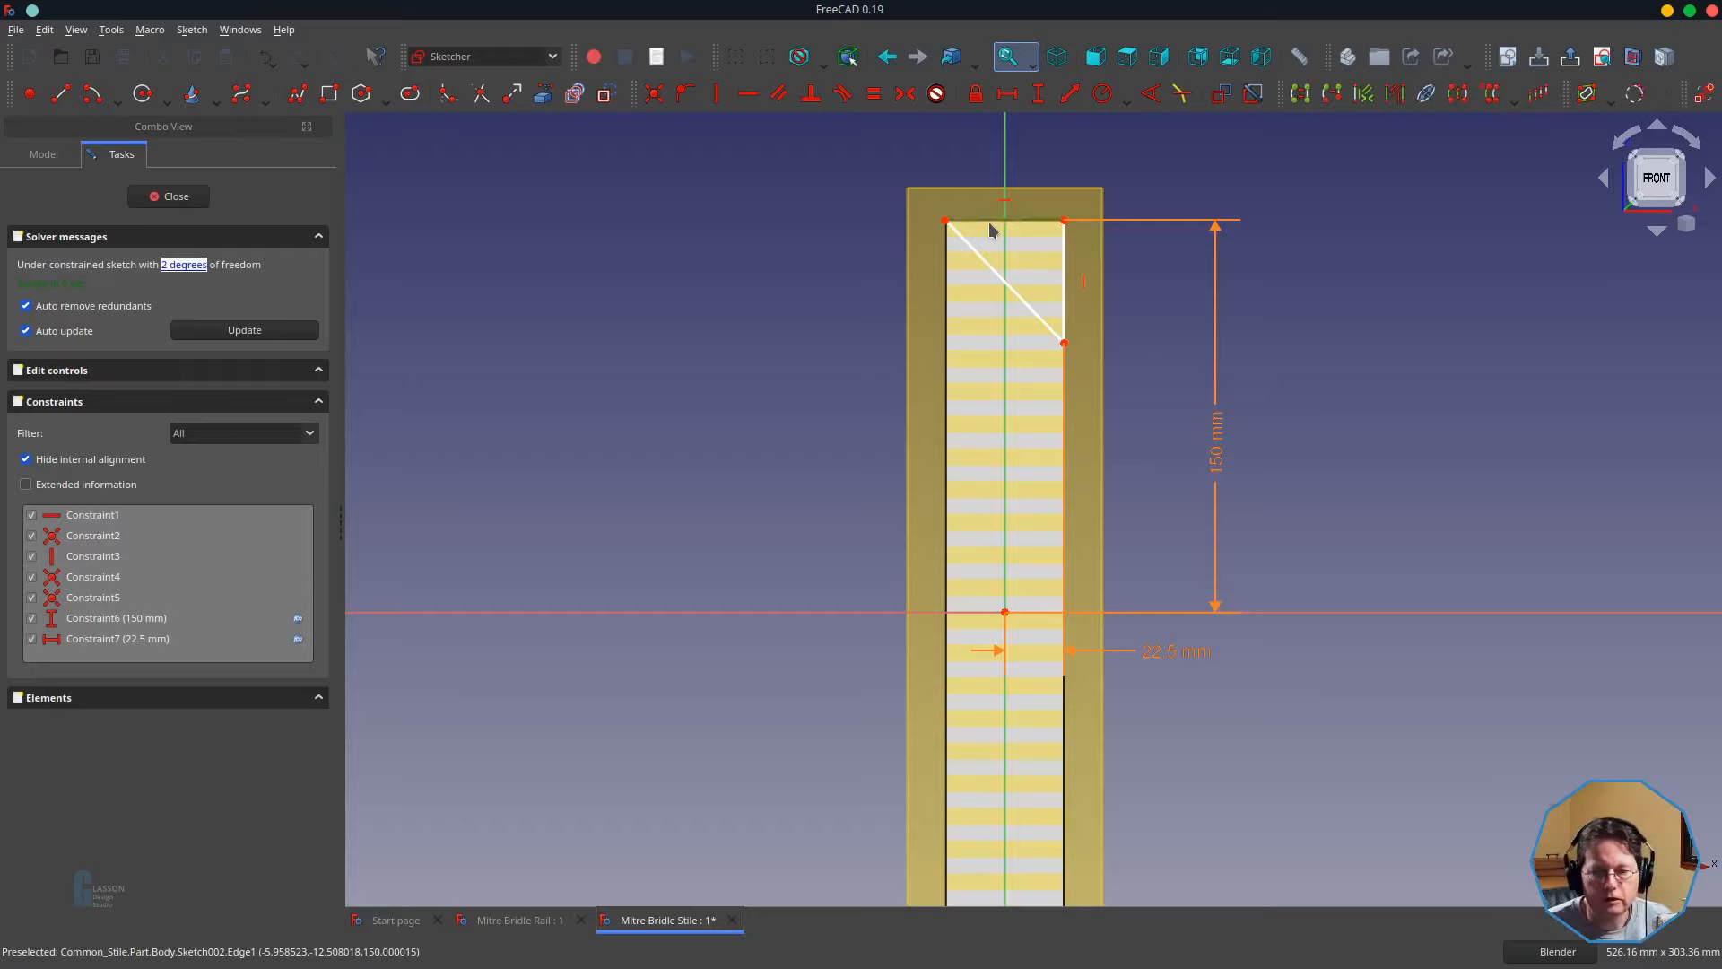
key("l")
key("equal")
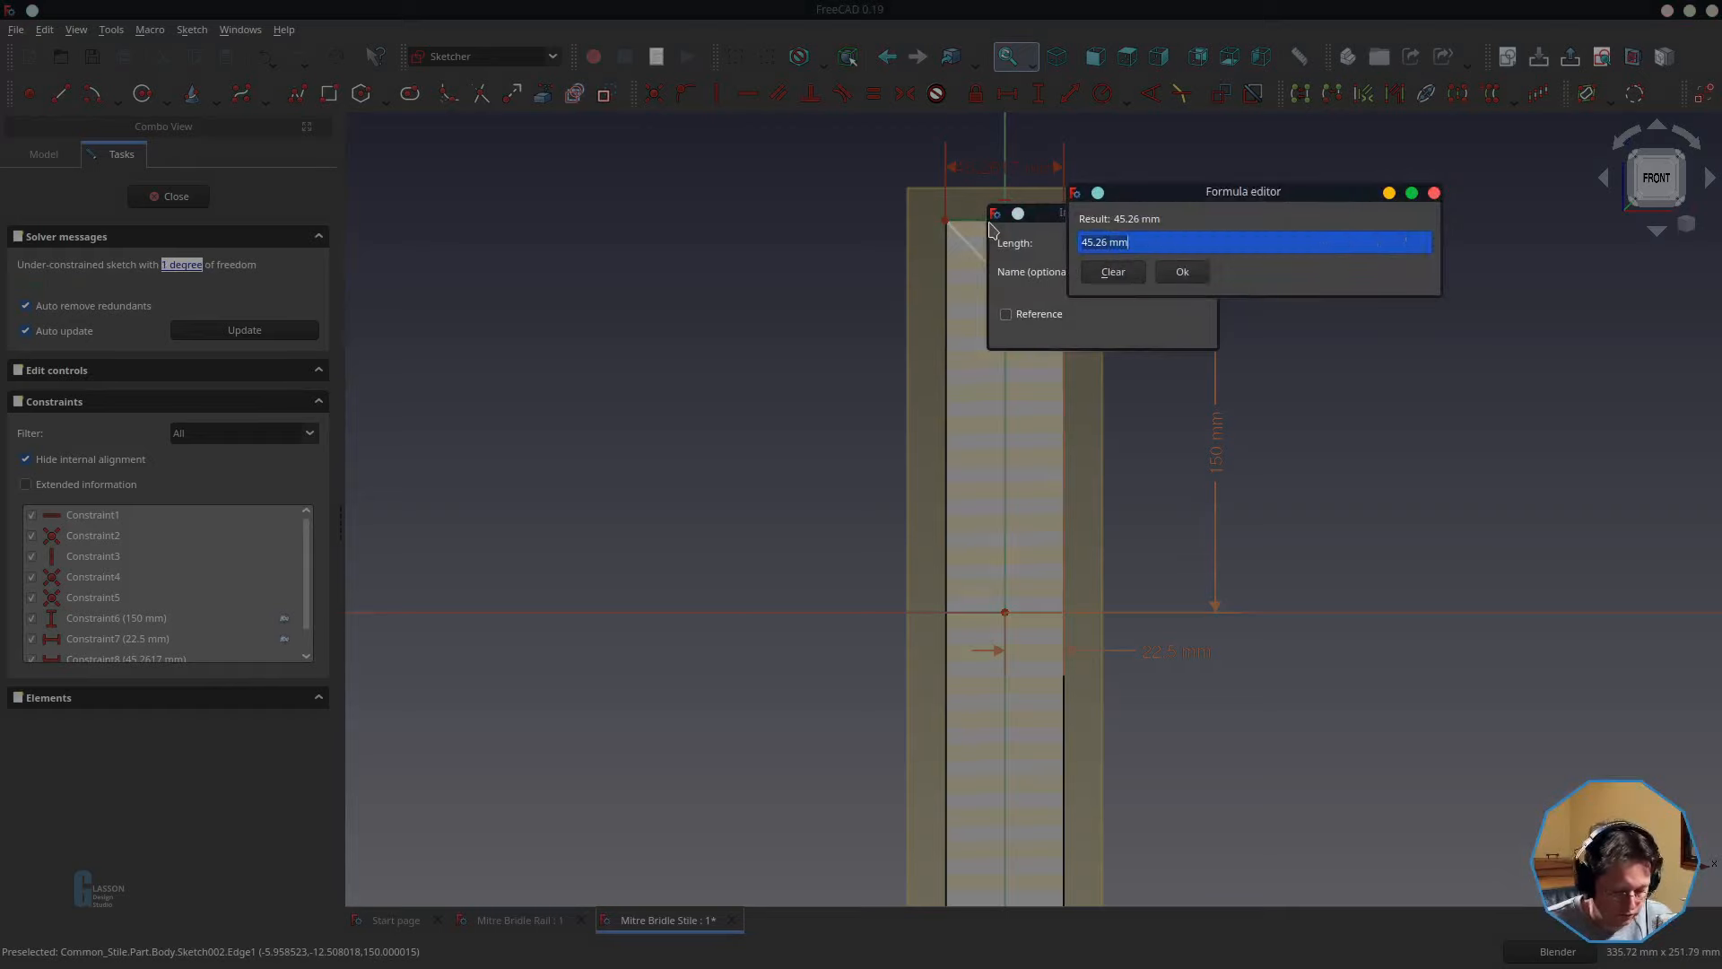
type("Spreadsheet.")
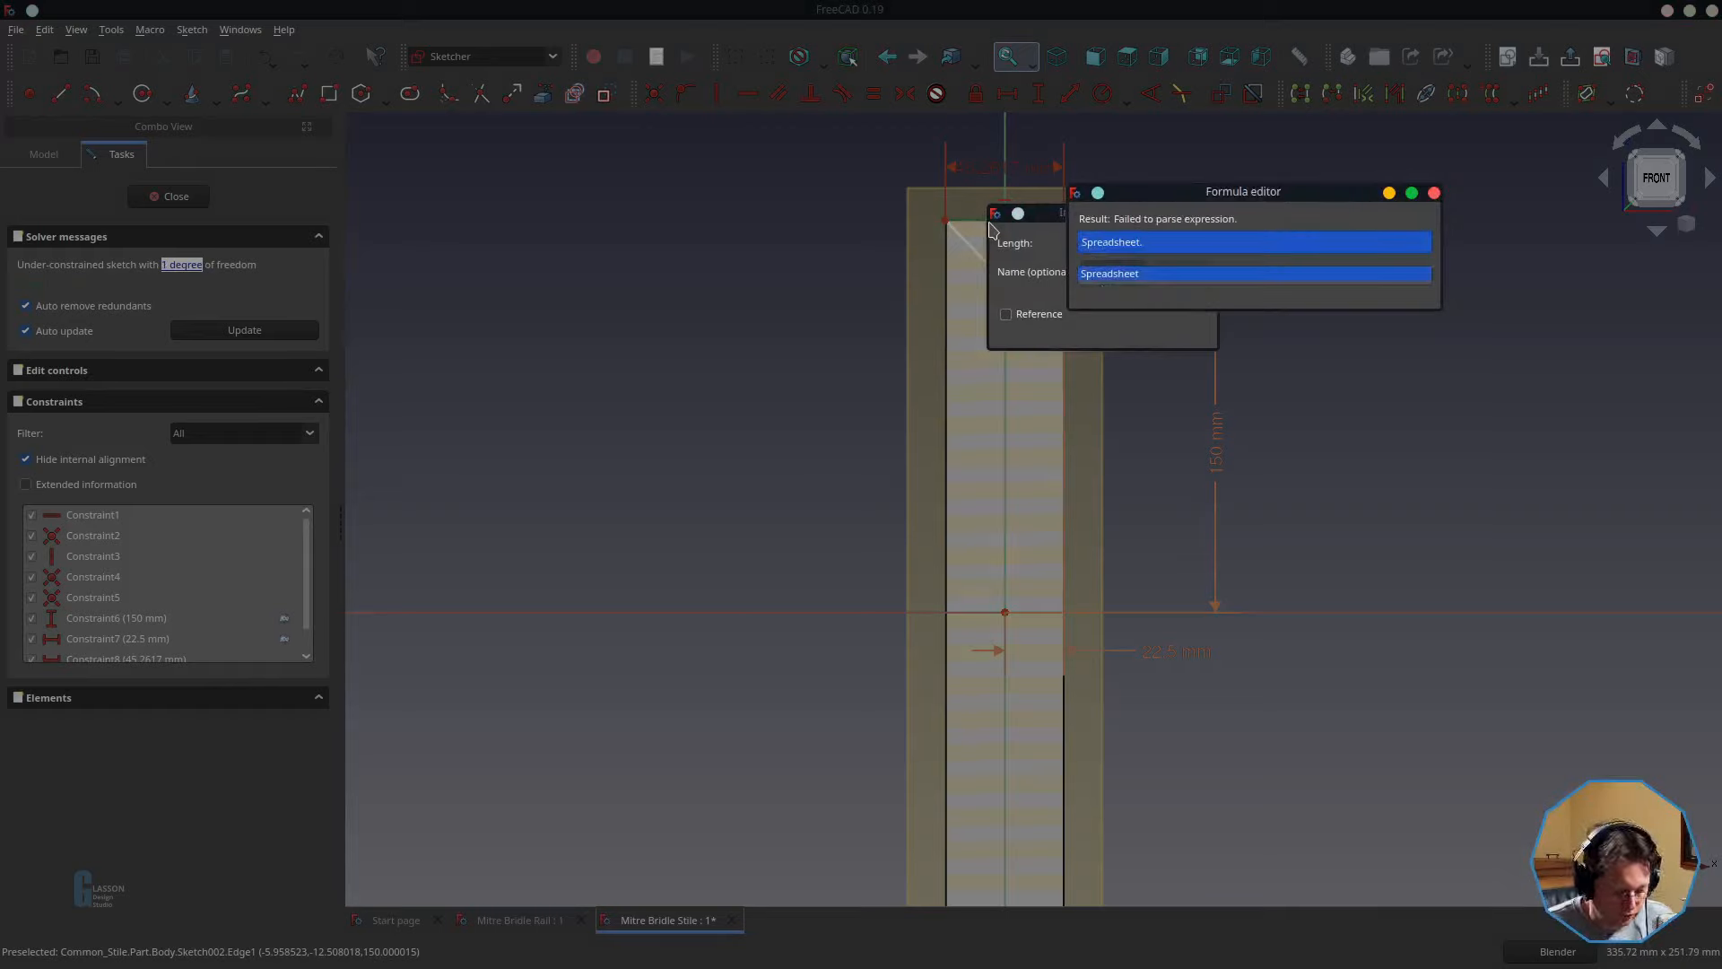
type("s_st")
key("Down")
key("Down")
key("Down")
key("Down")
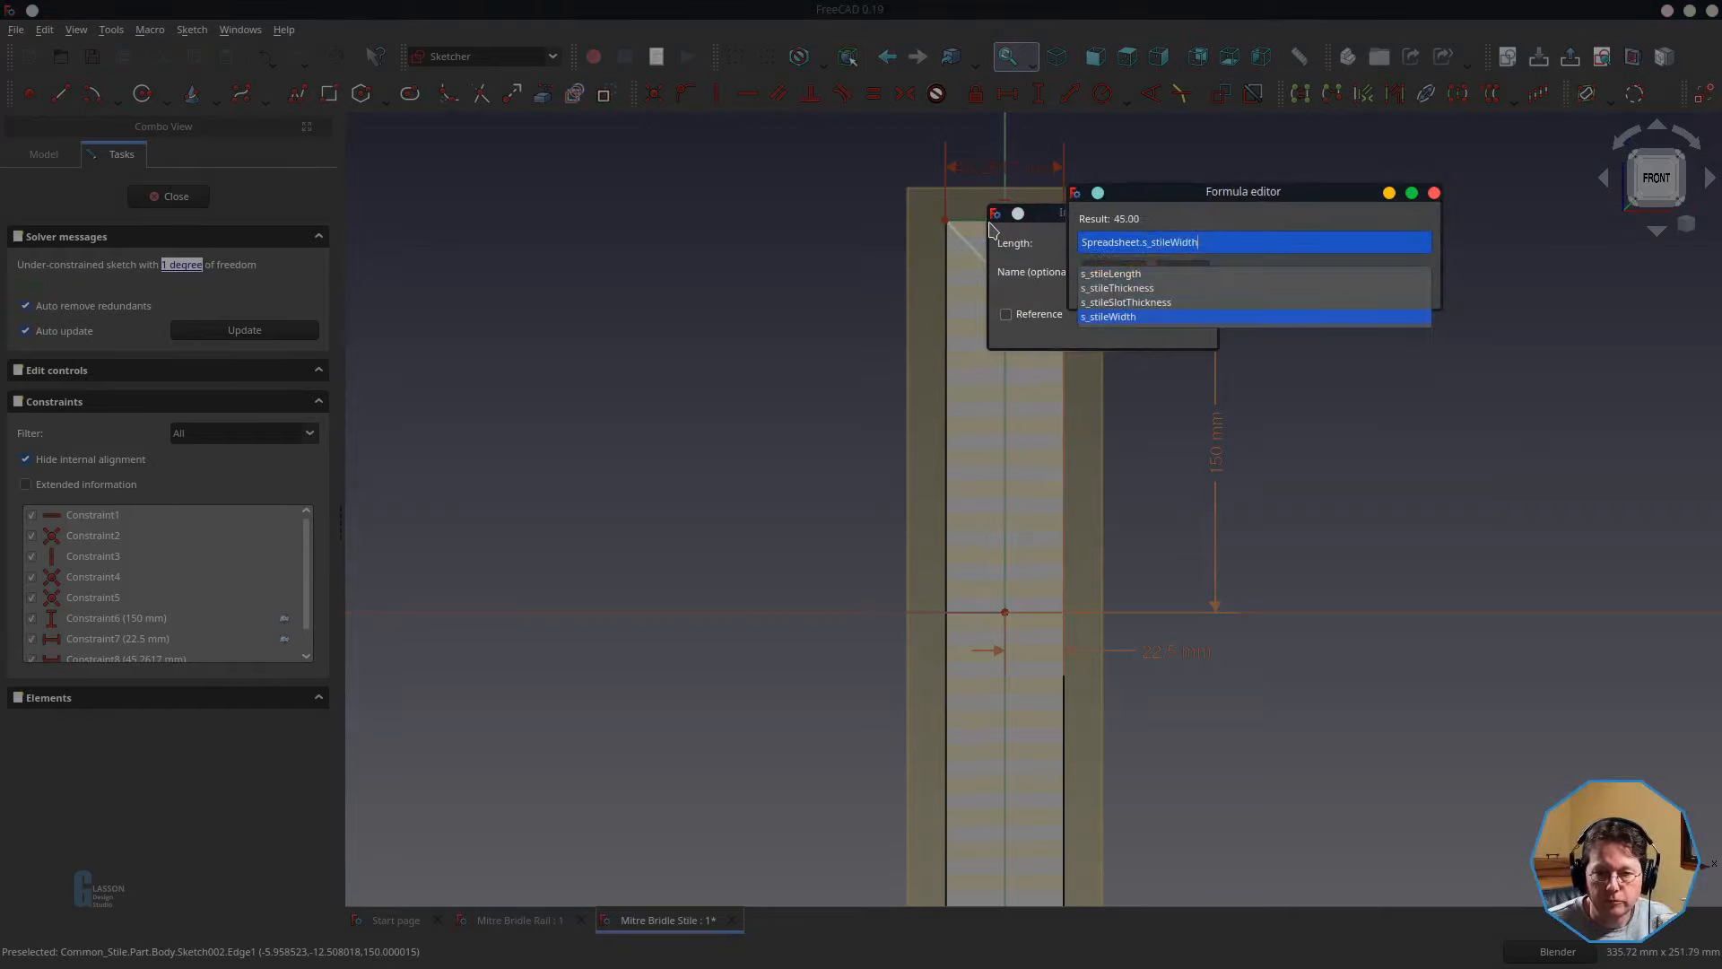
key("Return")
key("Return")
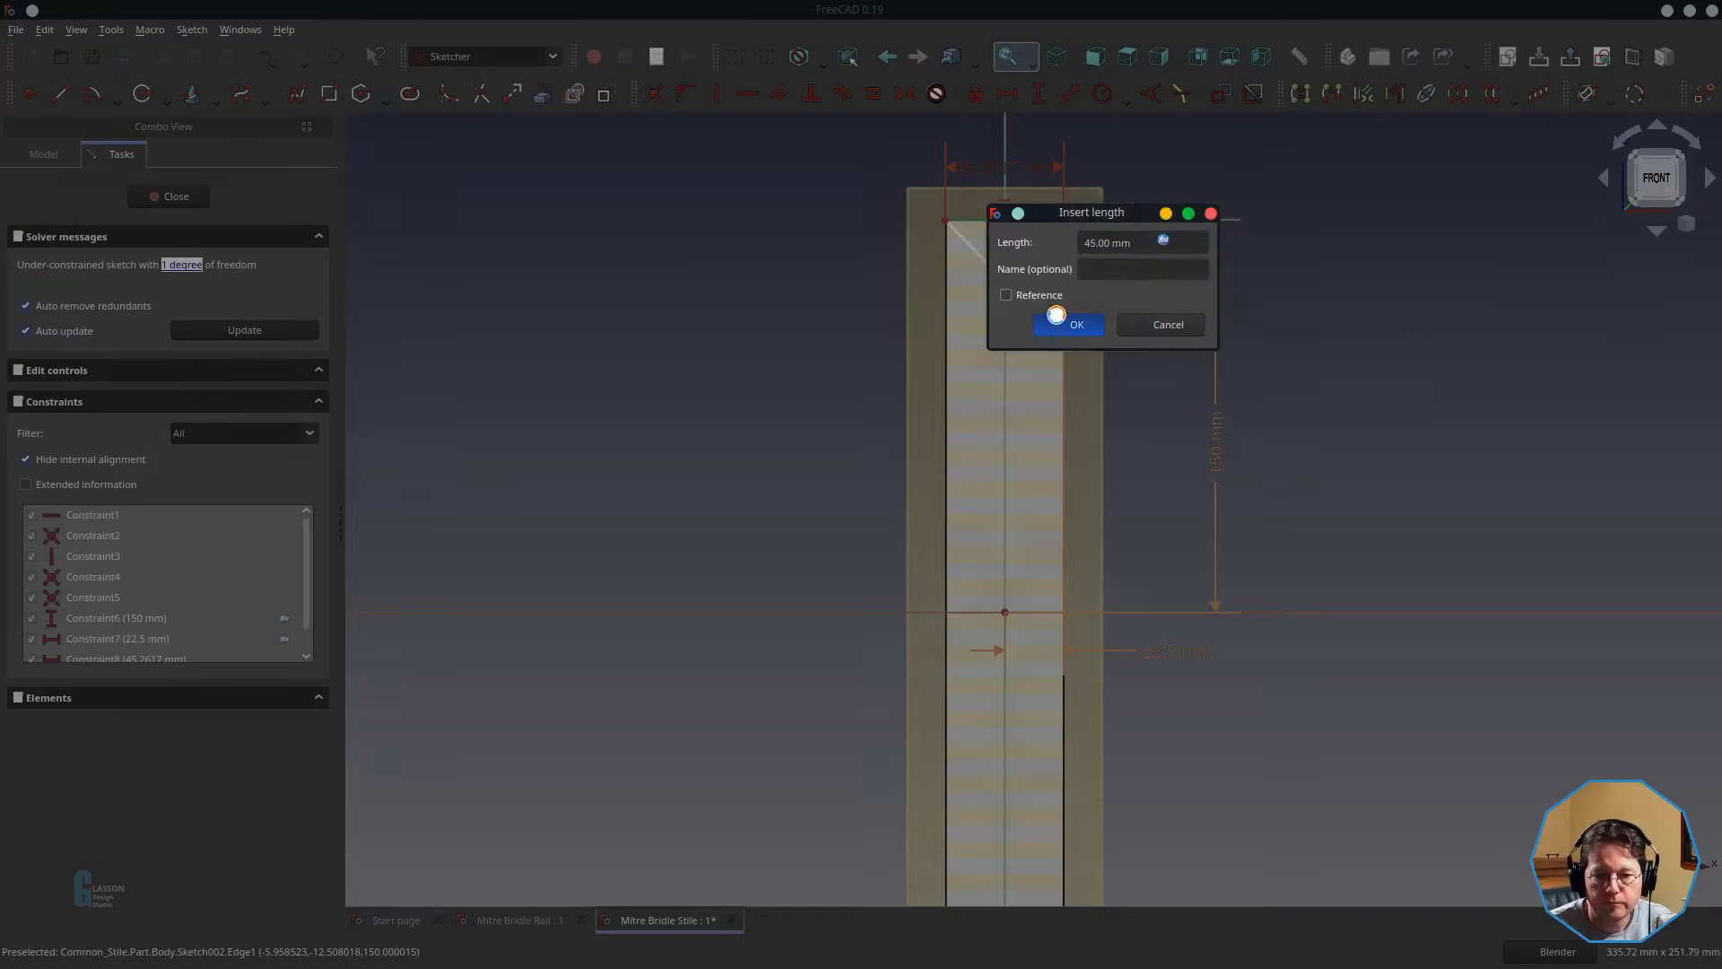
left_click(1063, 322)
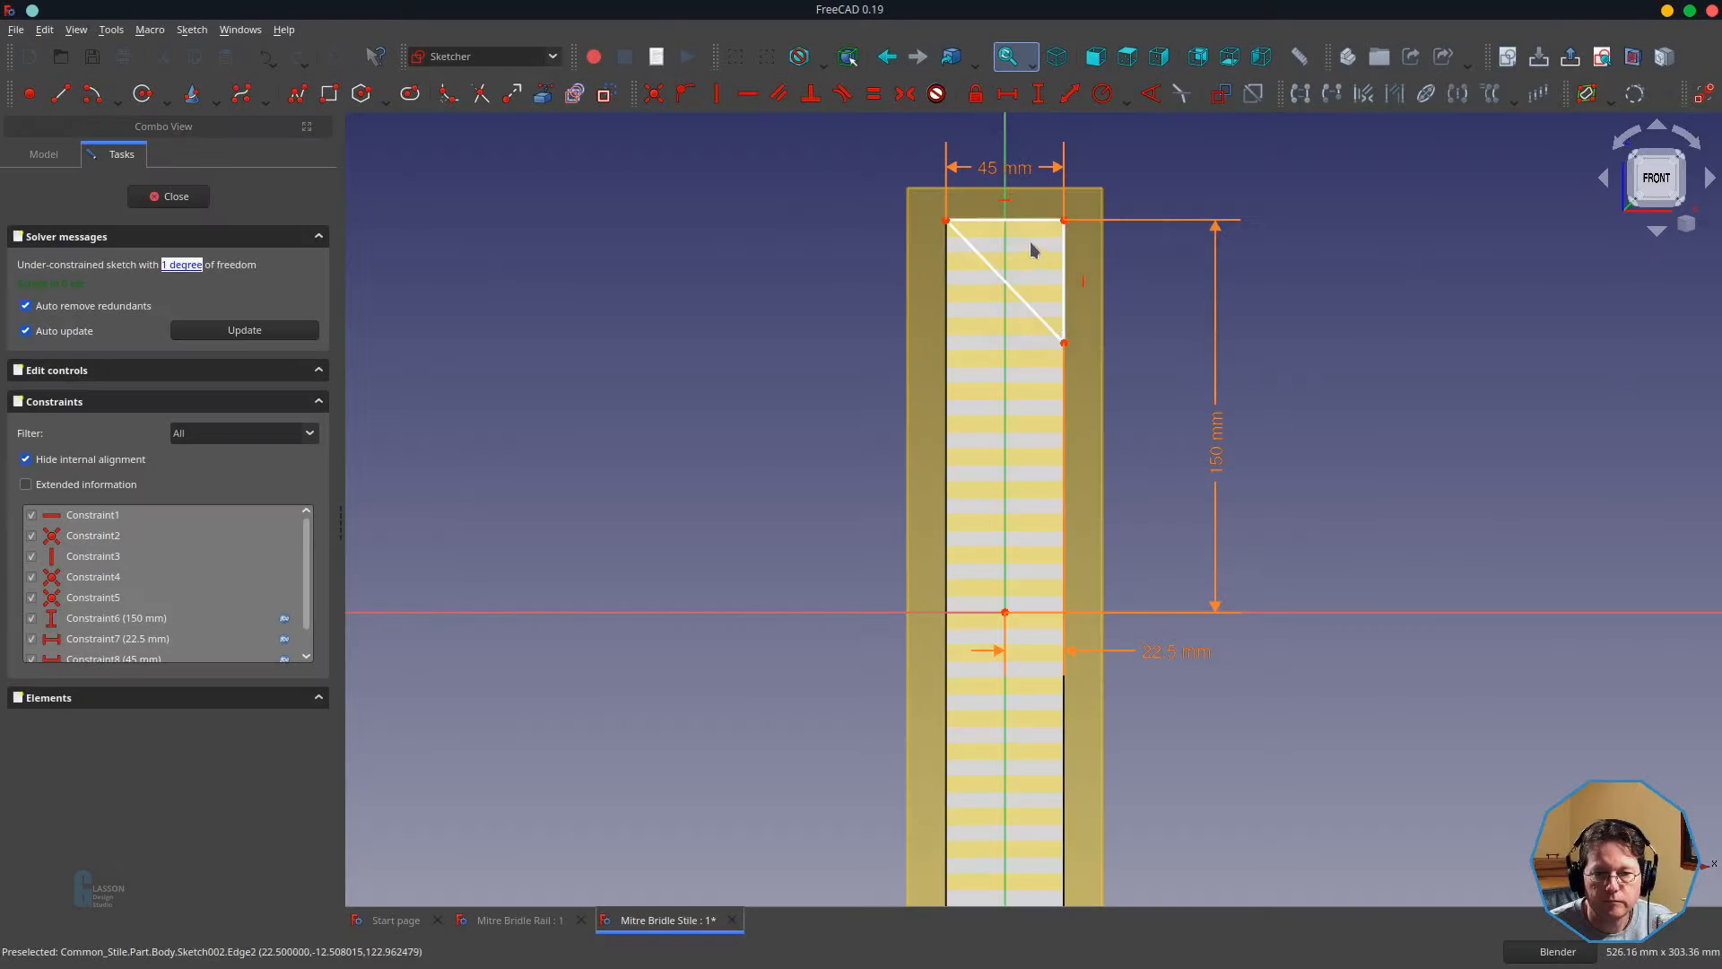
- Constrain the triangle's vertical edge to Spreadsheet.s_railWidth, place its dimension beside the stile and close the sketch
left_click(1068, 269)
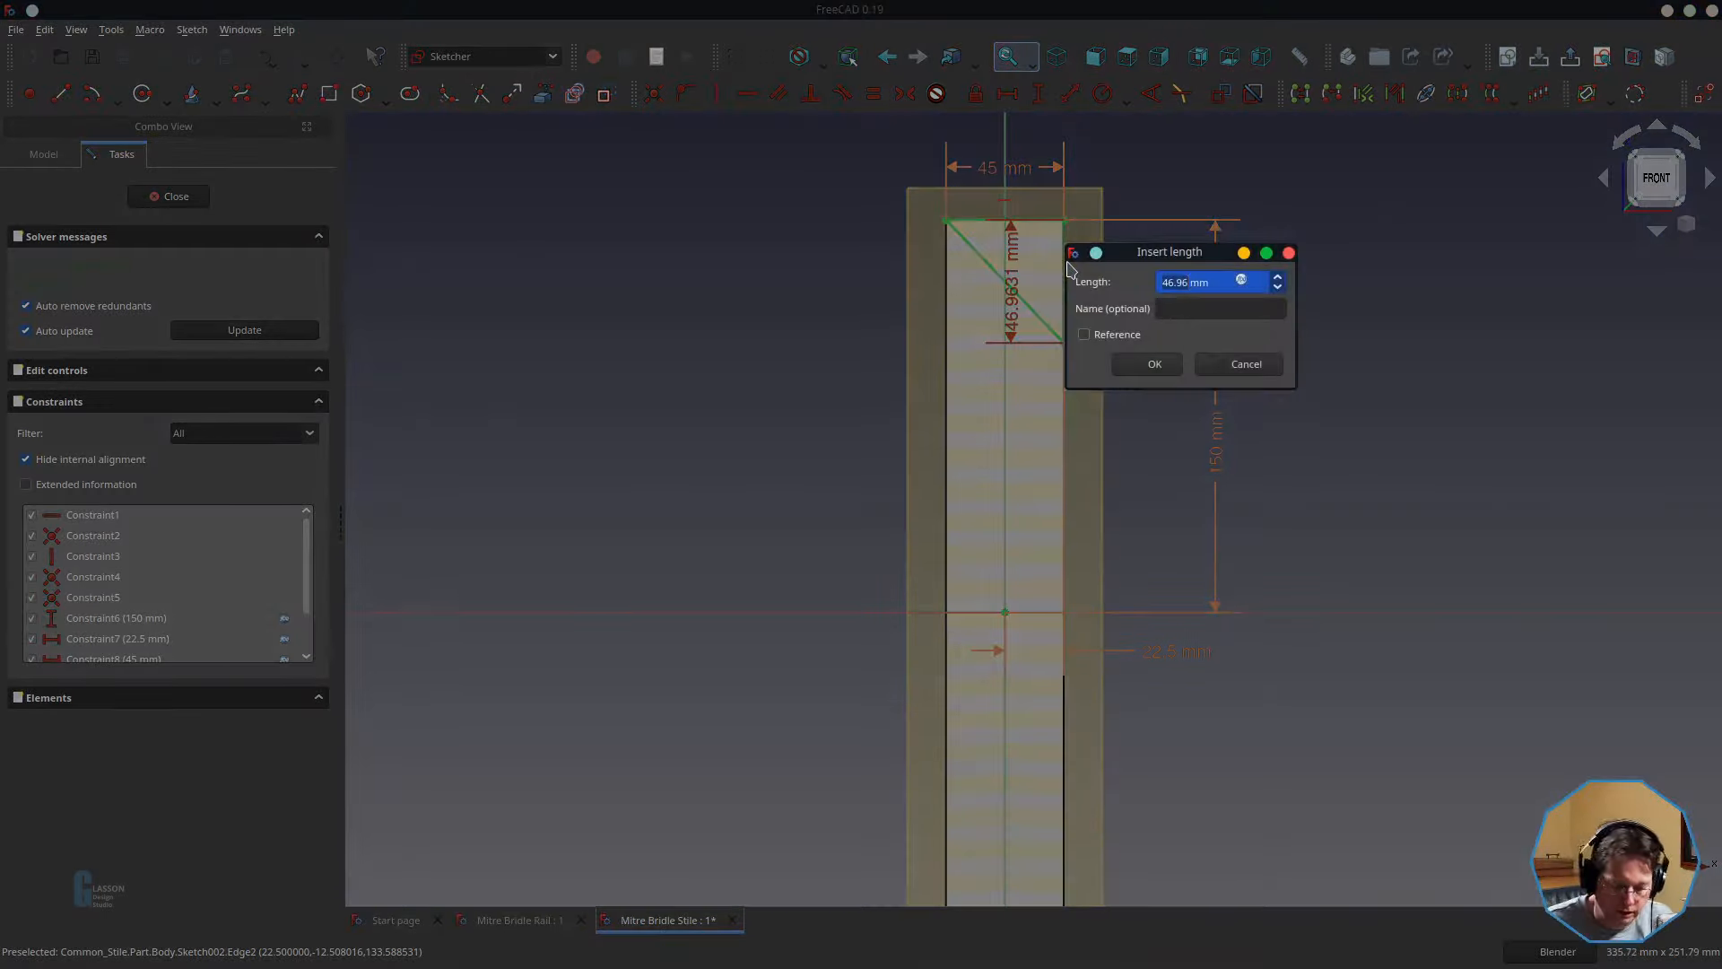
key("equal")
type("sp")
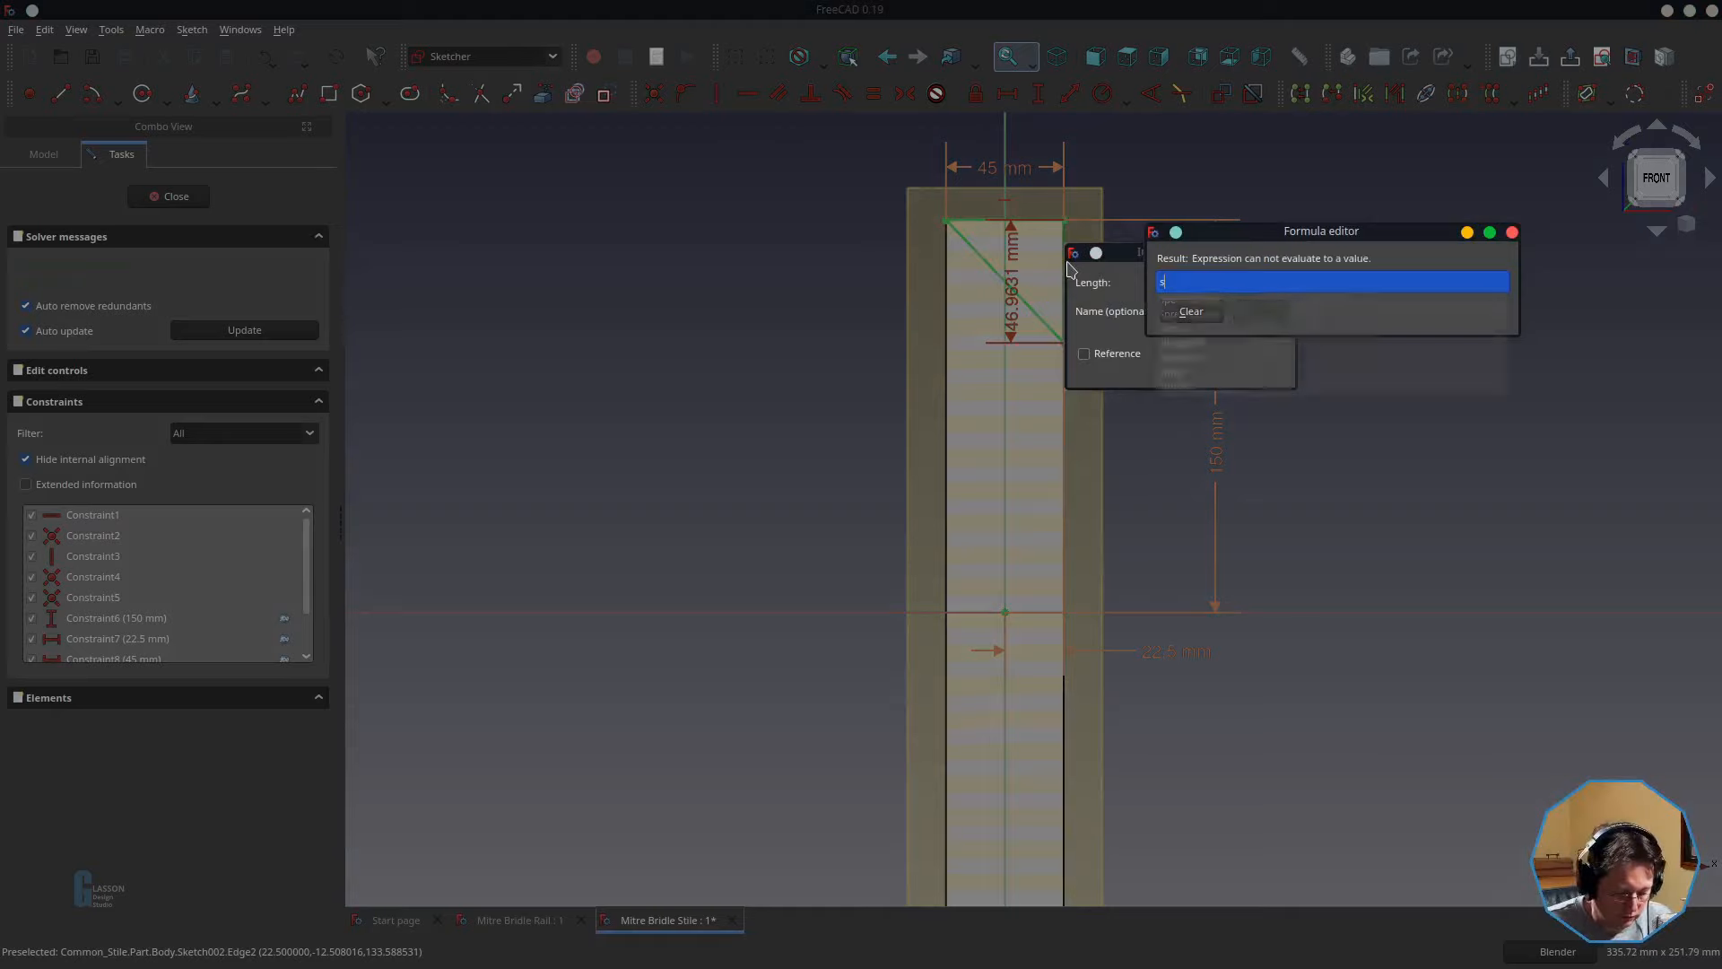
key("Down")
key("Down")
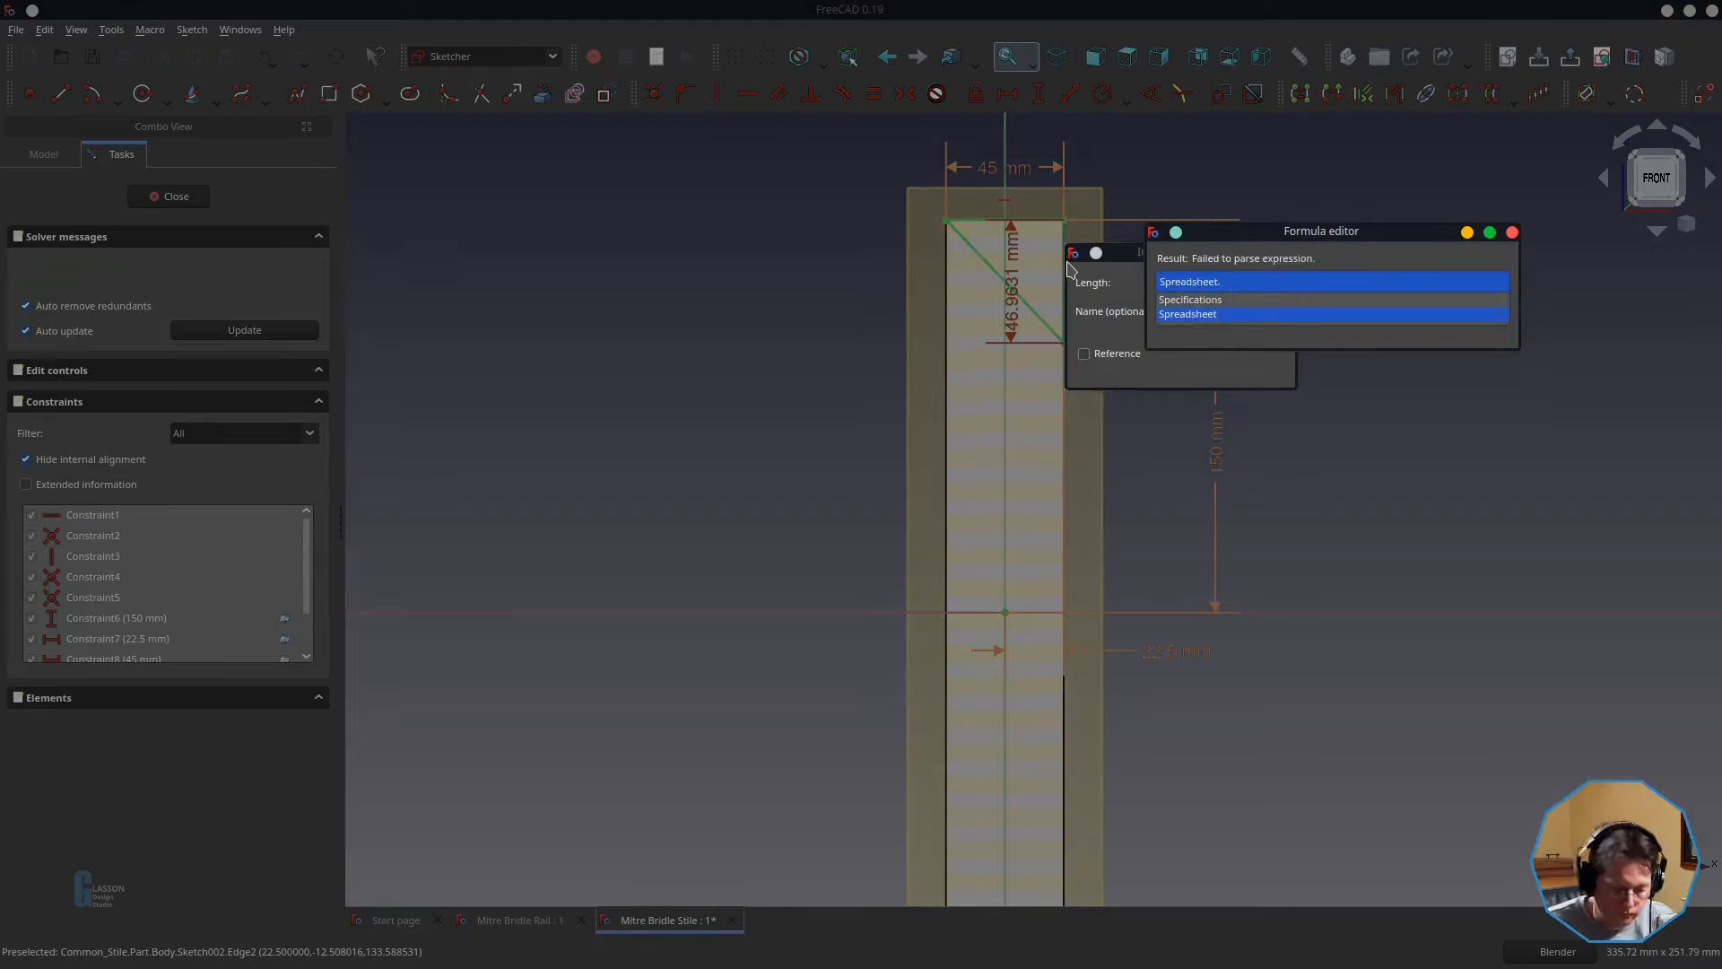
type("s_ra")
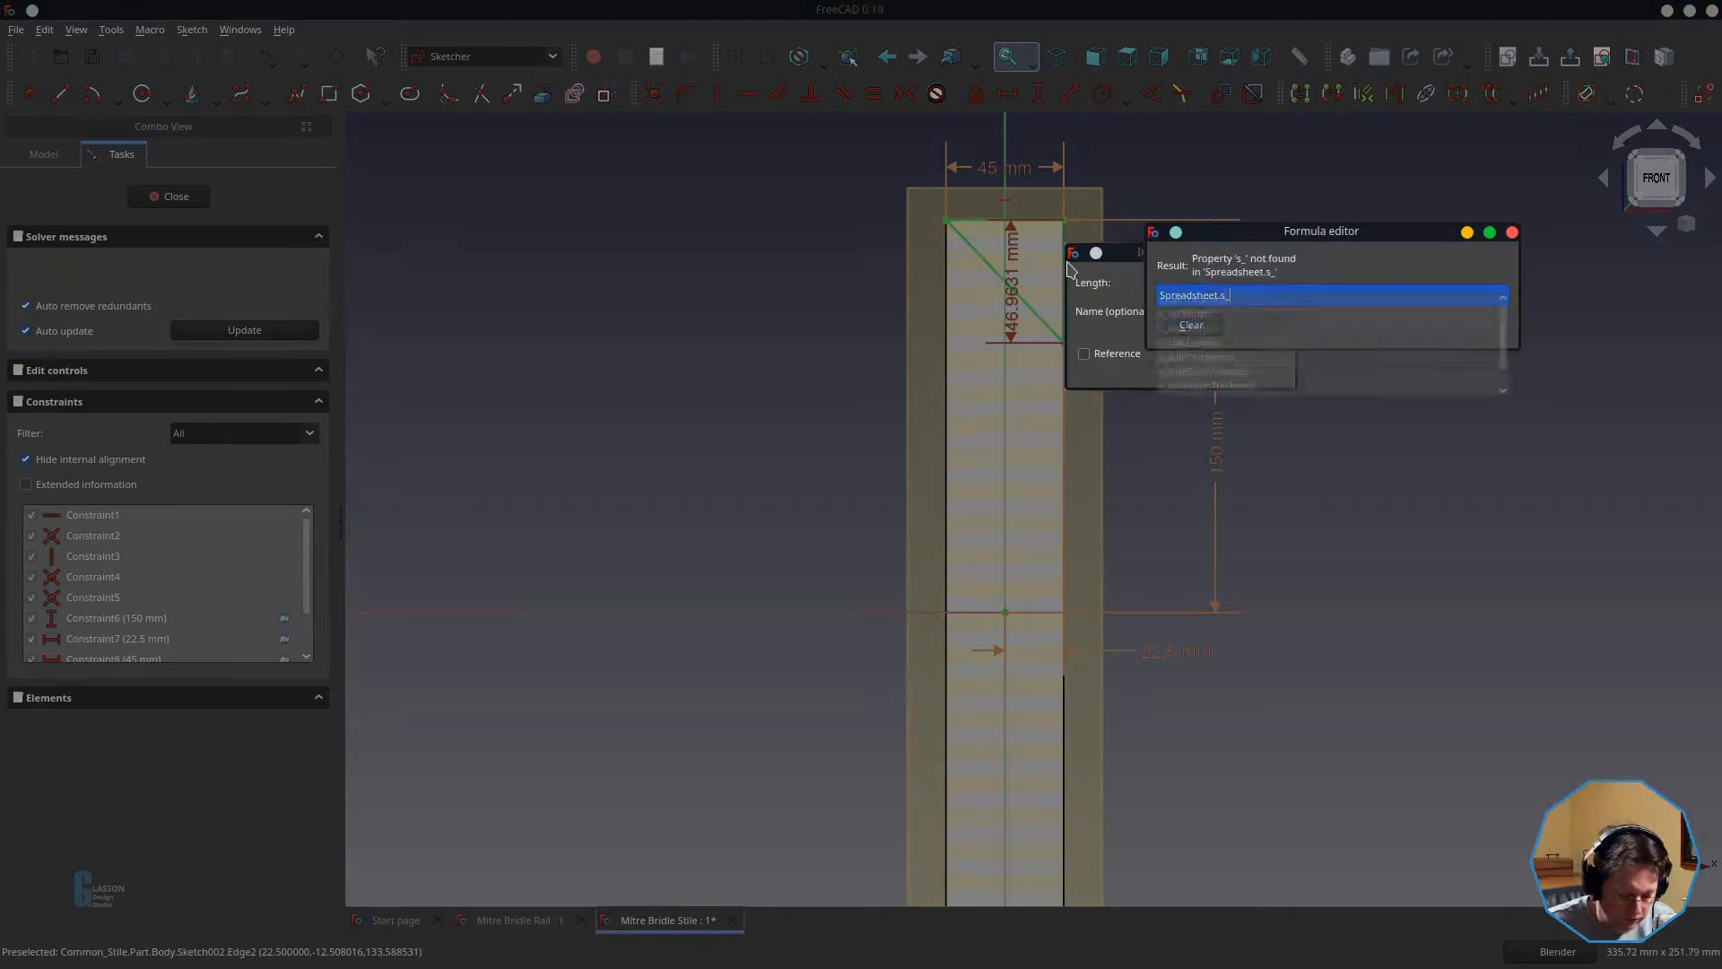
key("Down")
key("Down")
key("Down")
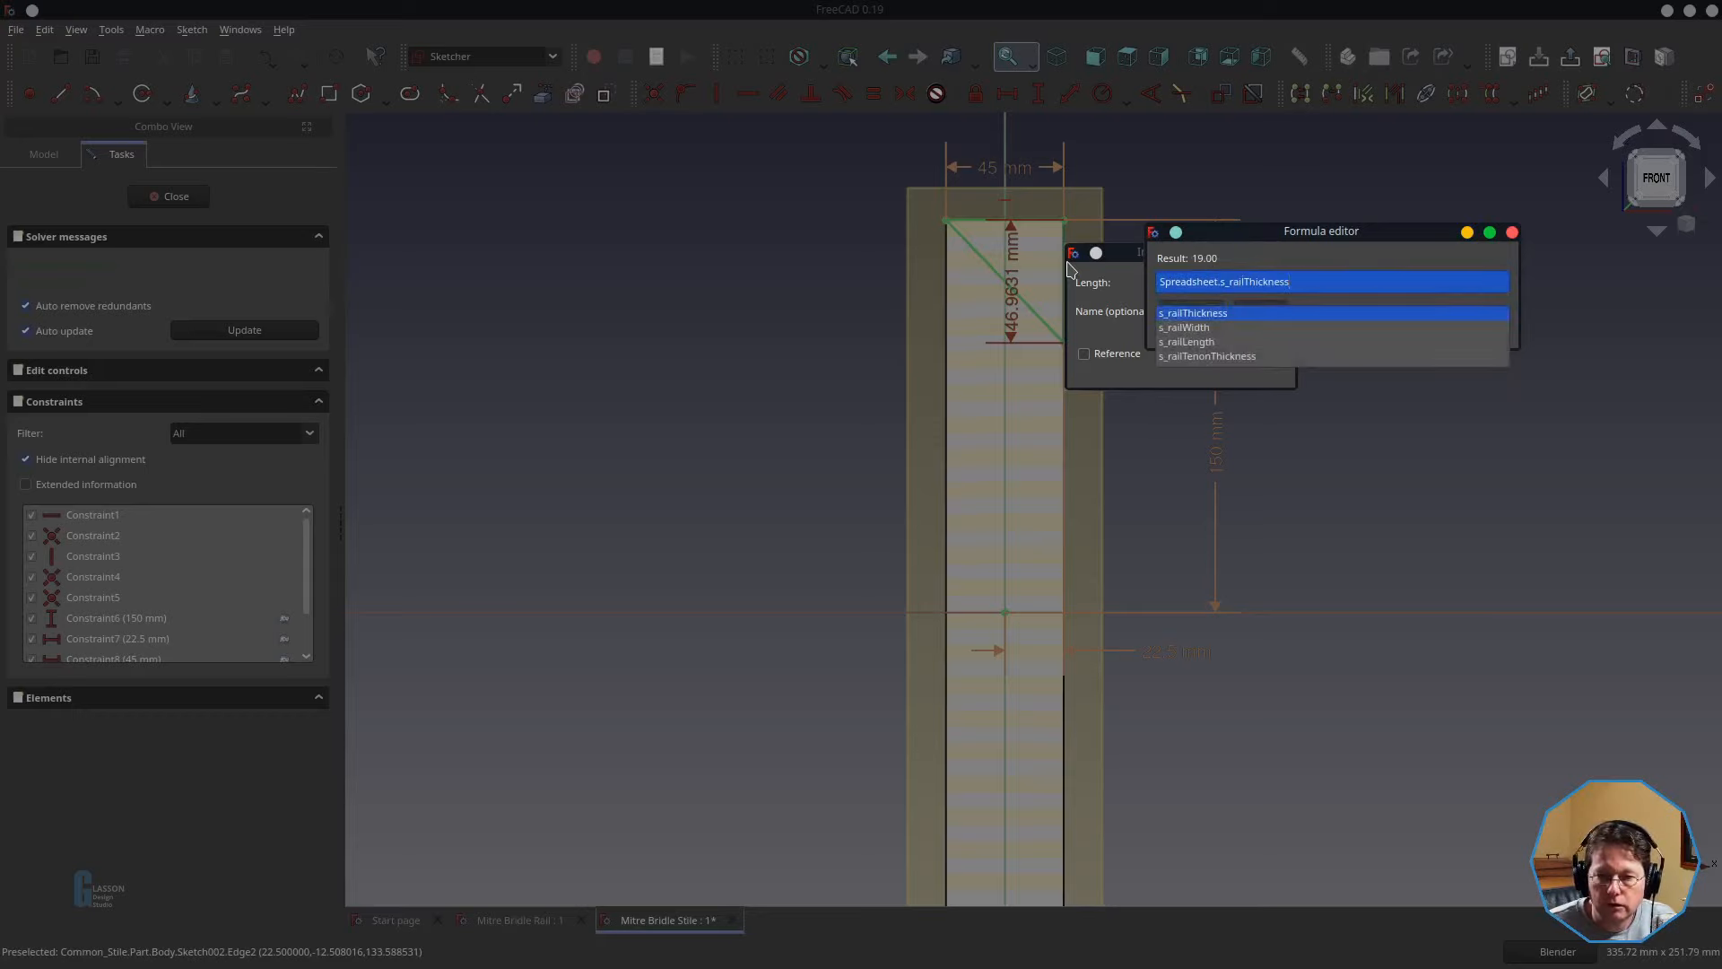
key("Return")
key("BackSpace")
key("BackSpace")
key("BackSpace")
key("BackSpace")
key("BackSpace")
key("BackSpace")
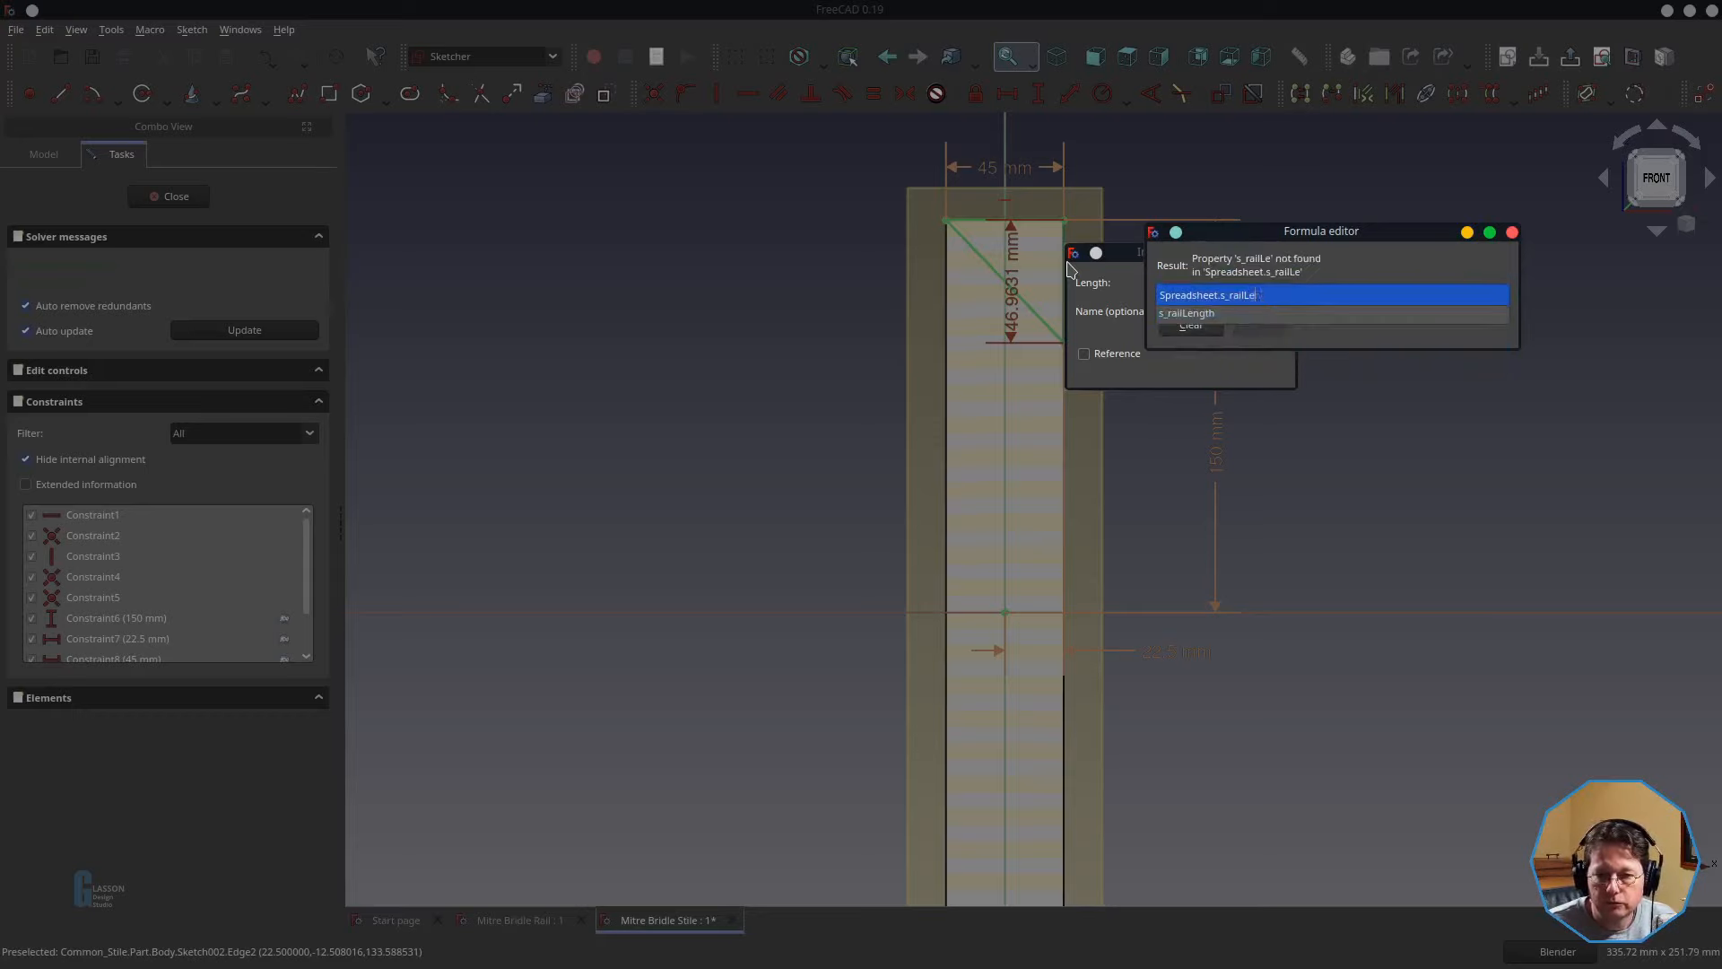
type("Wi")
key("Return")
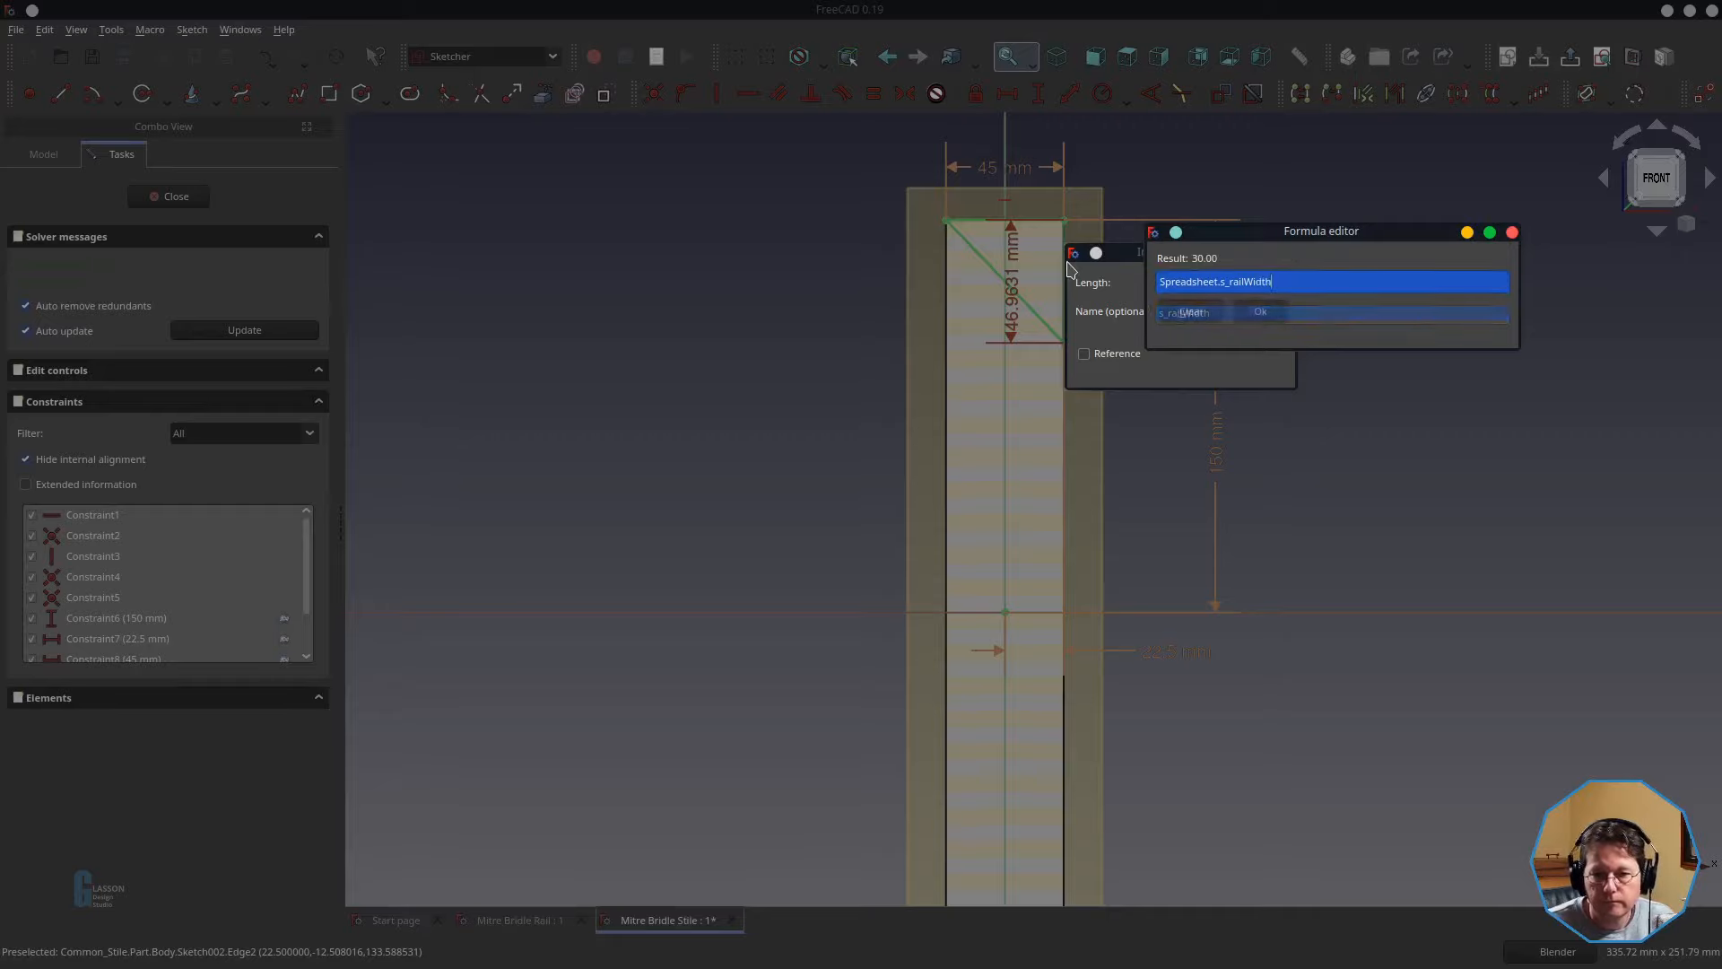
key("Return")
left_click(1132, 365)
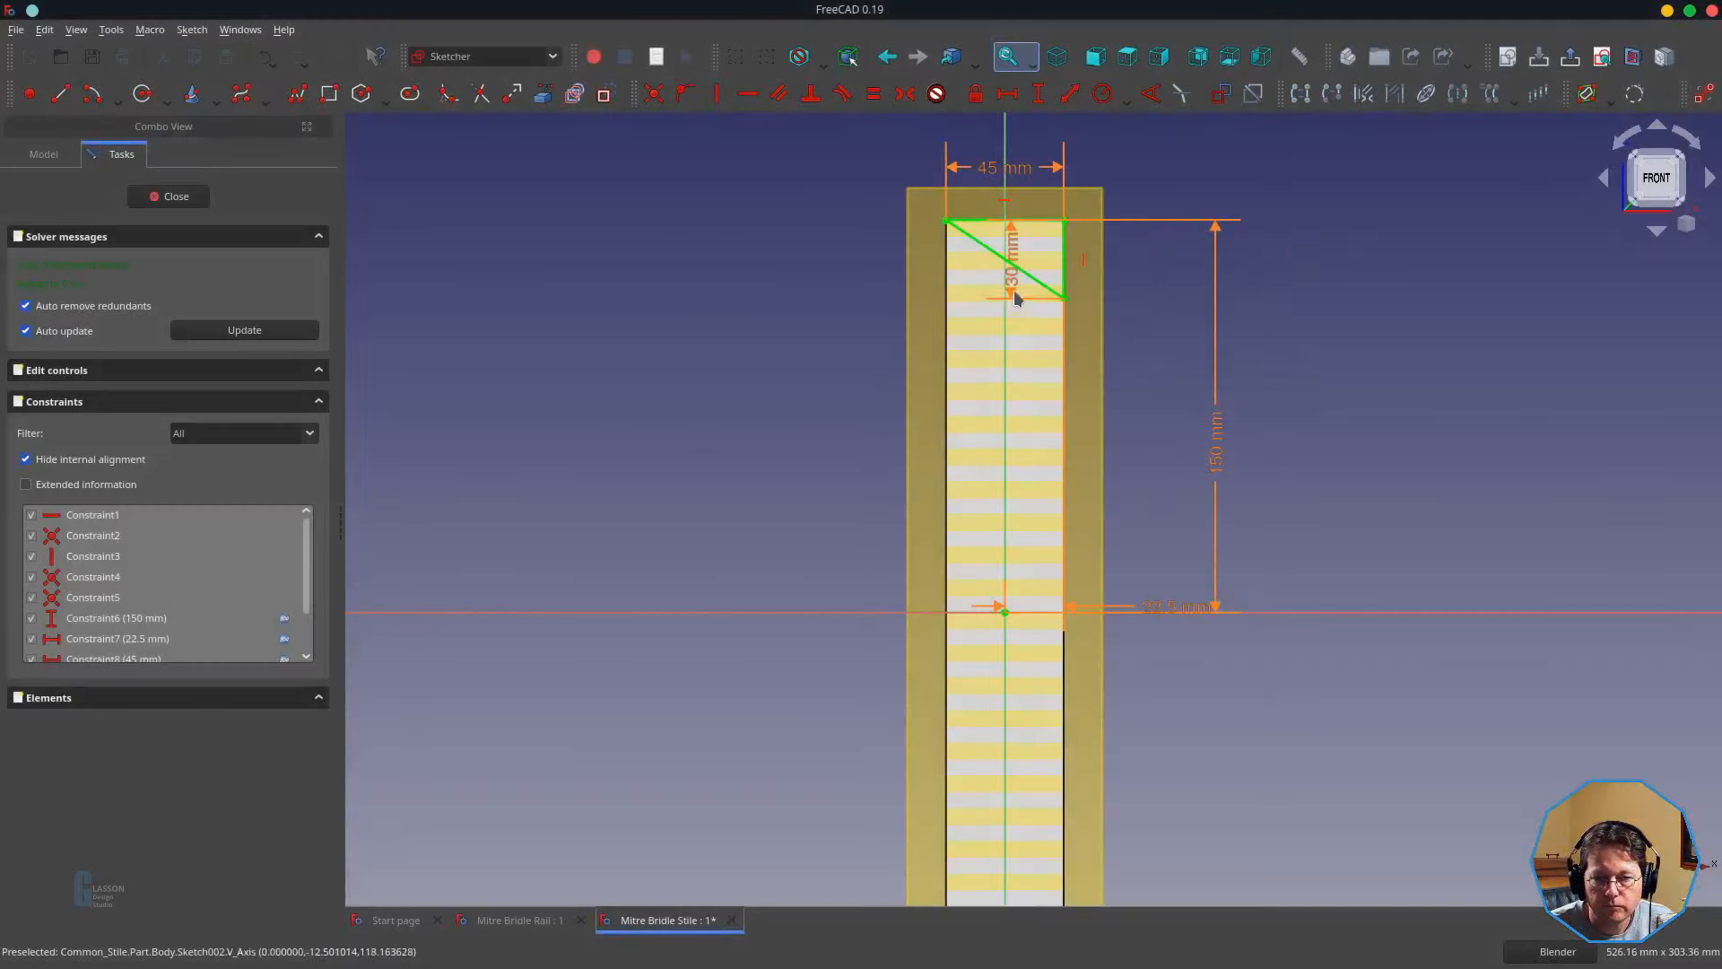
left_click_drag(1011, 269, 1138, 380)
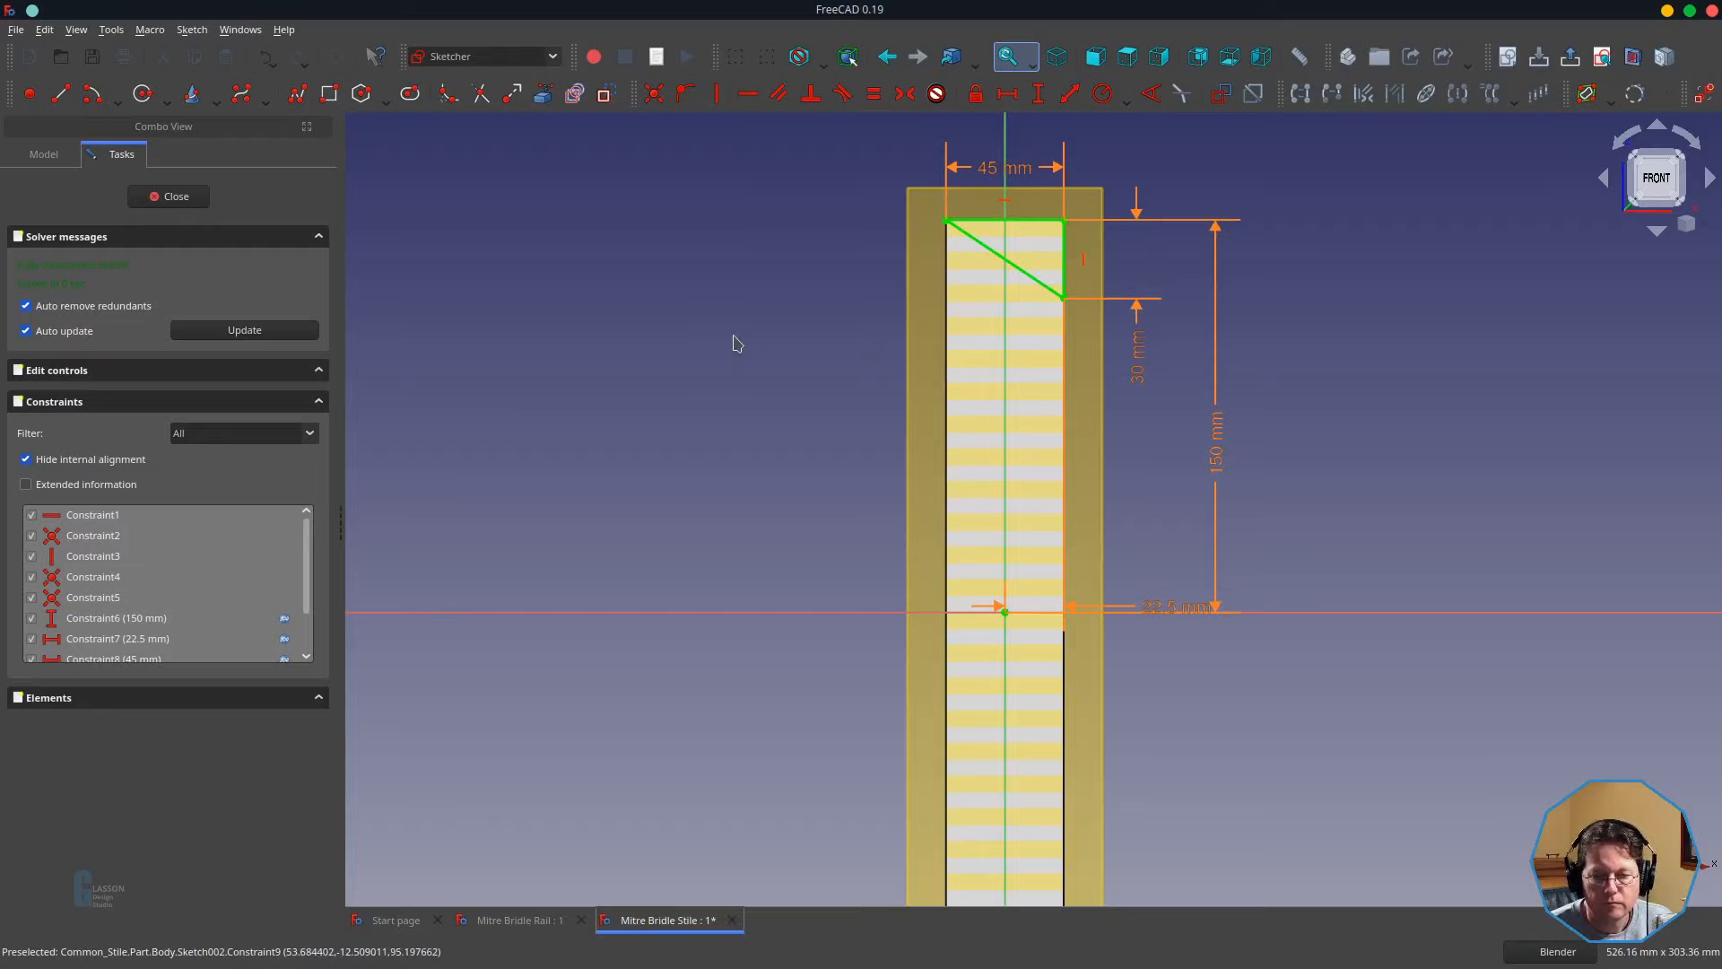
left_click(154, 197)
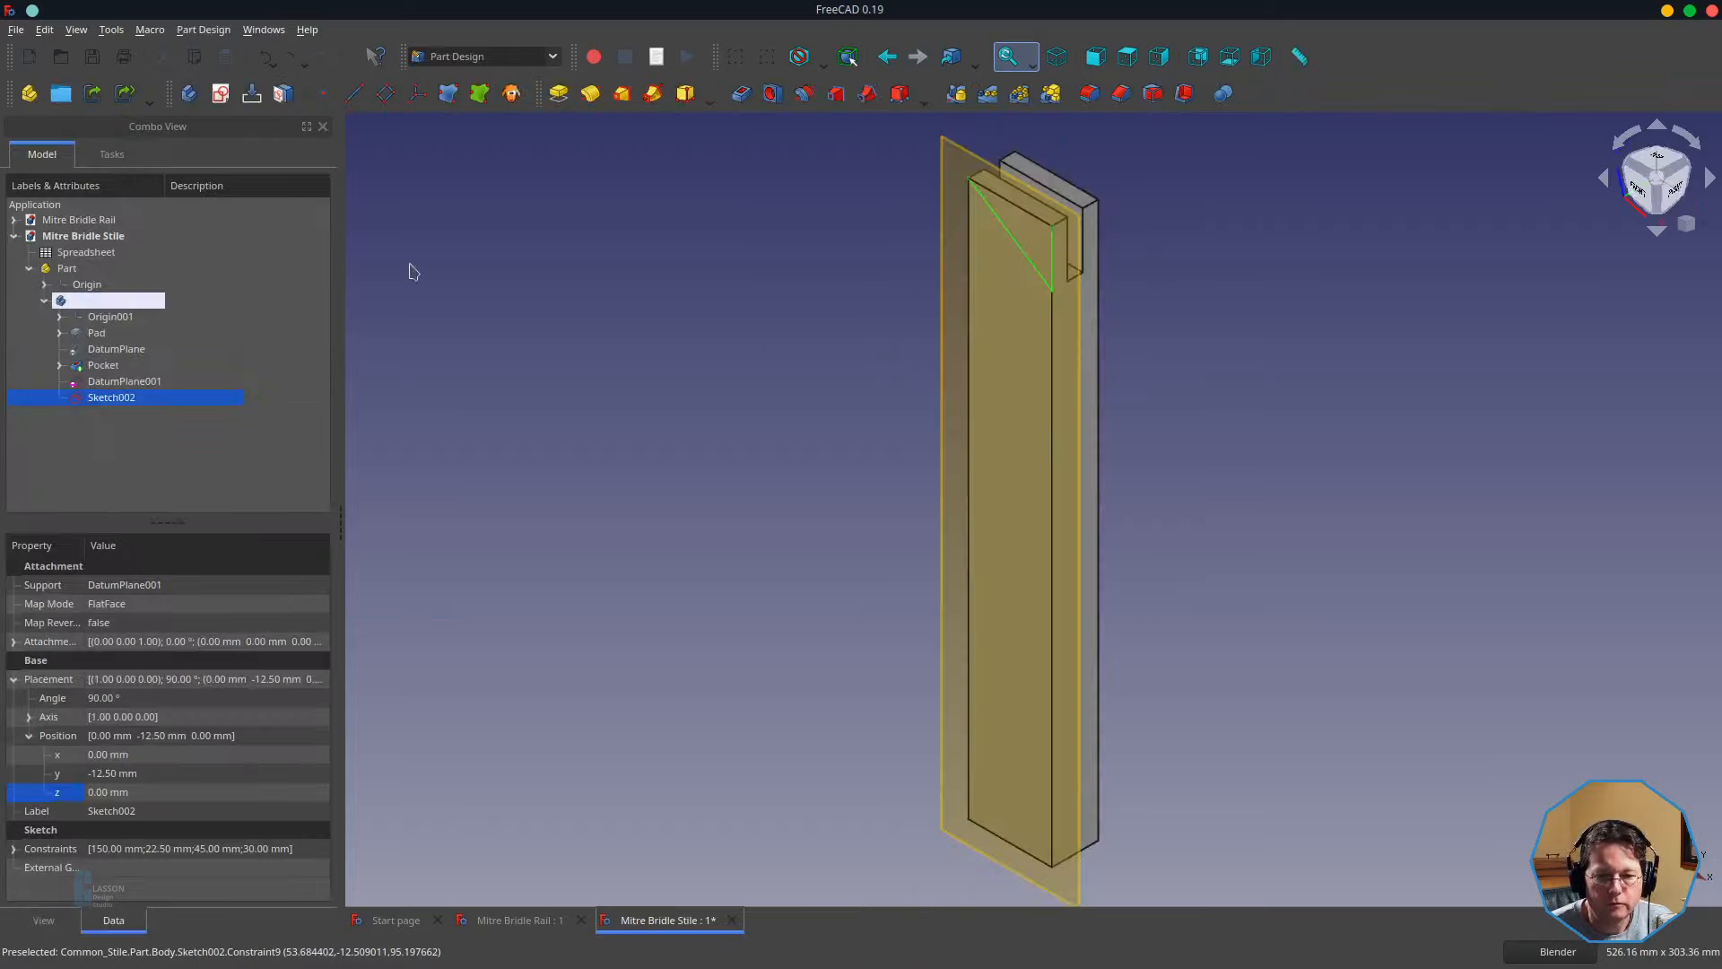
- Cut the triangle sketch through all of the stile as a pocket and hide the datum plane supporting it
left_click(741, 93)
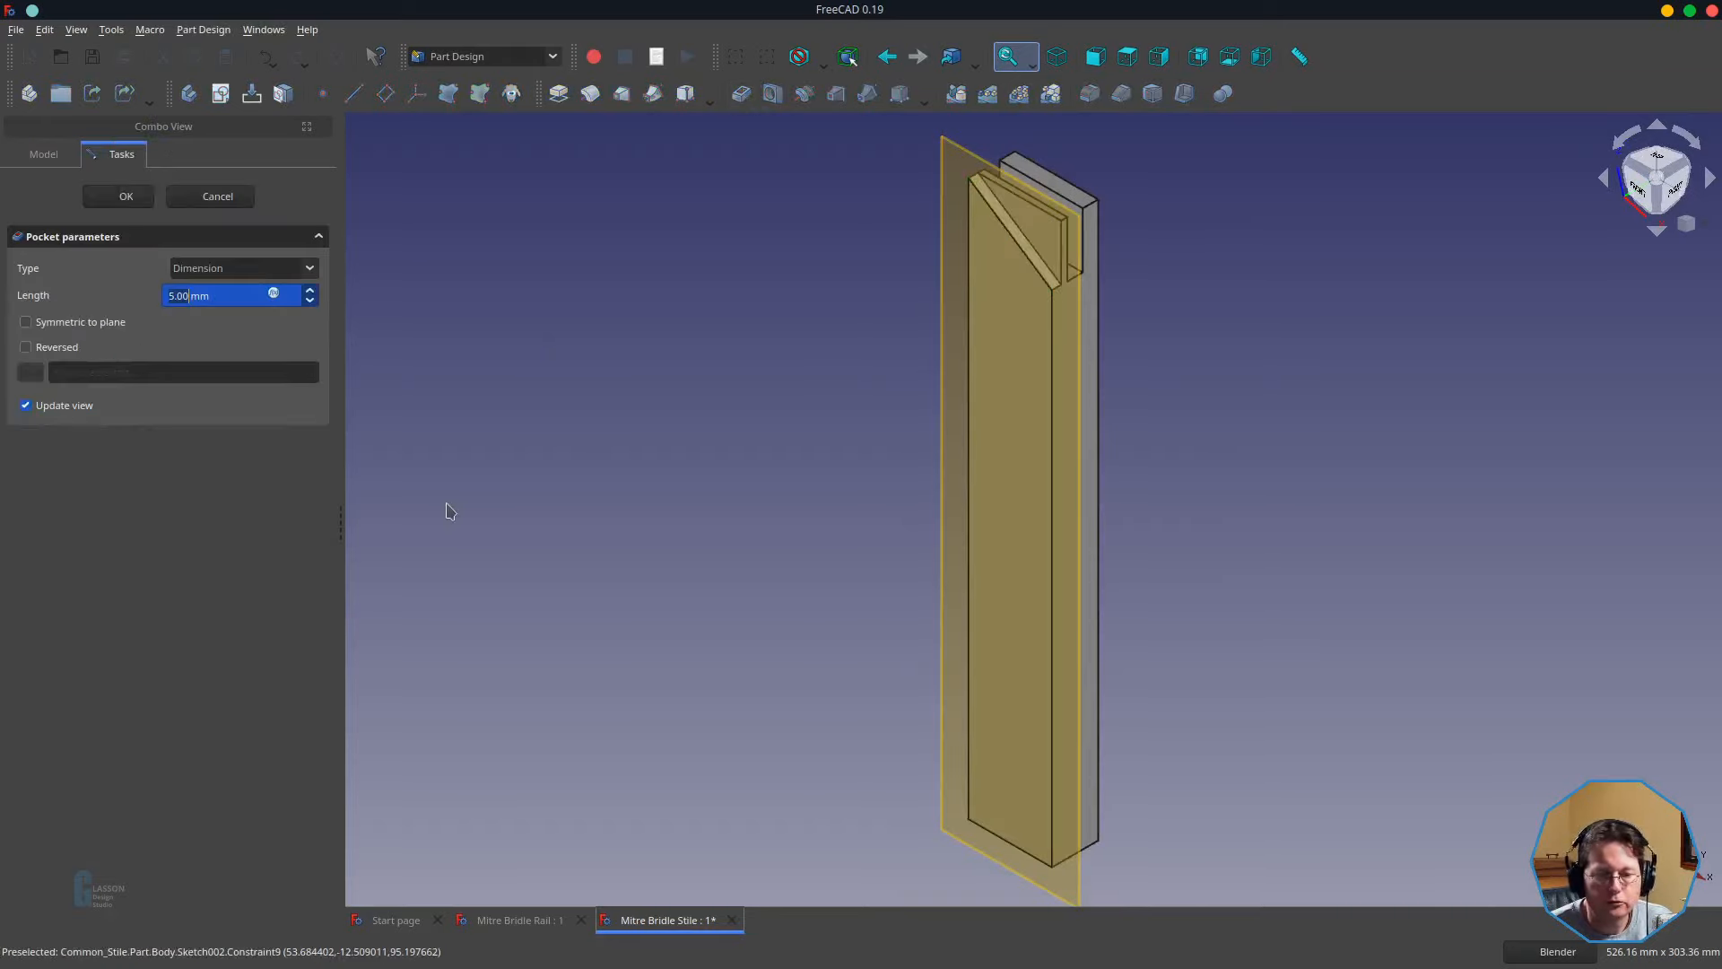
left_click(301, 269)
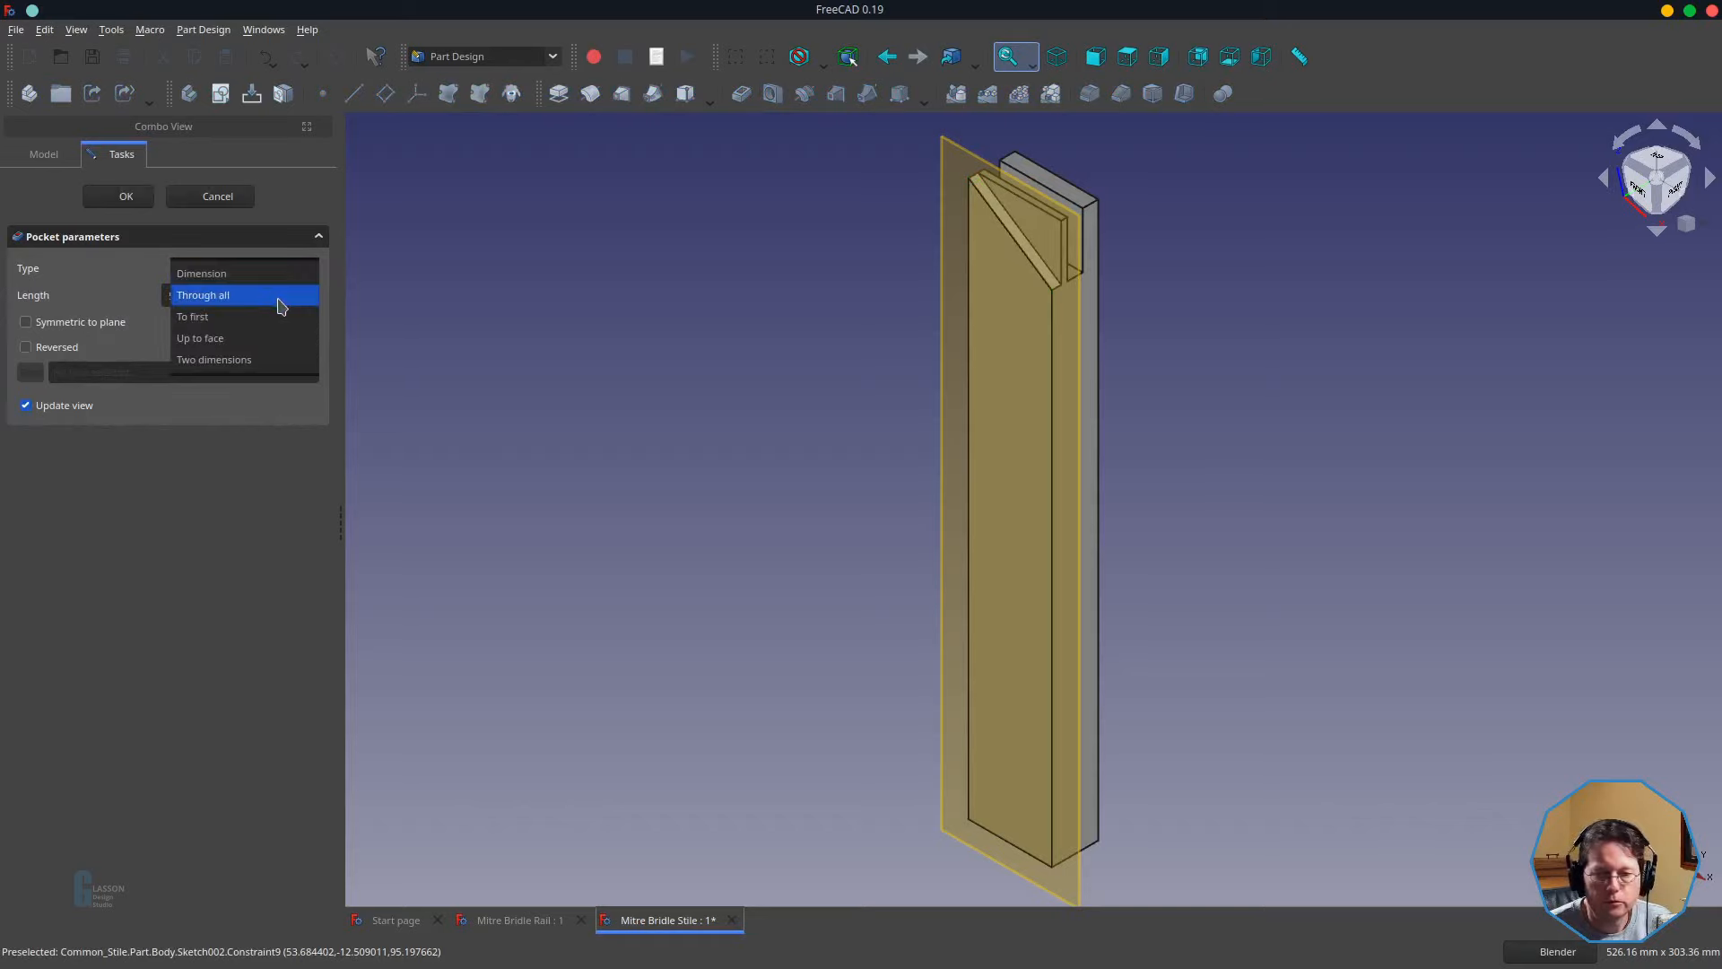
left_click(281, 305)
left_click(135, 199)
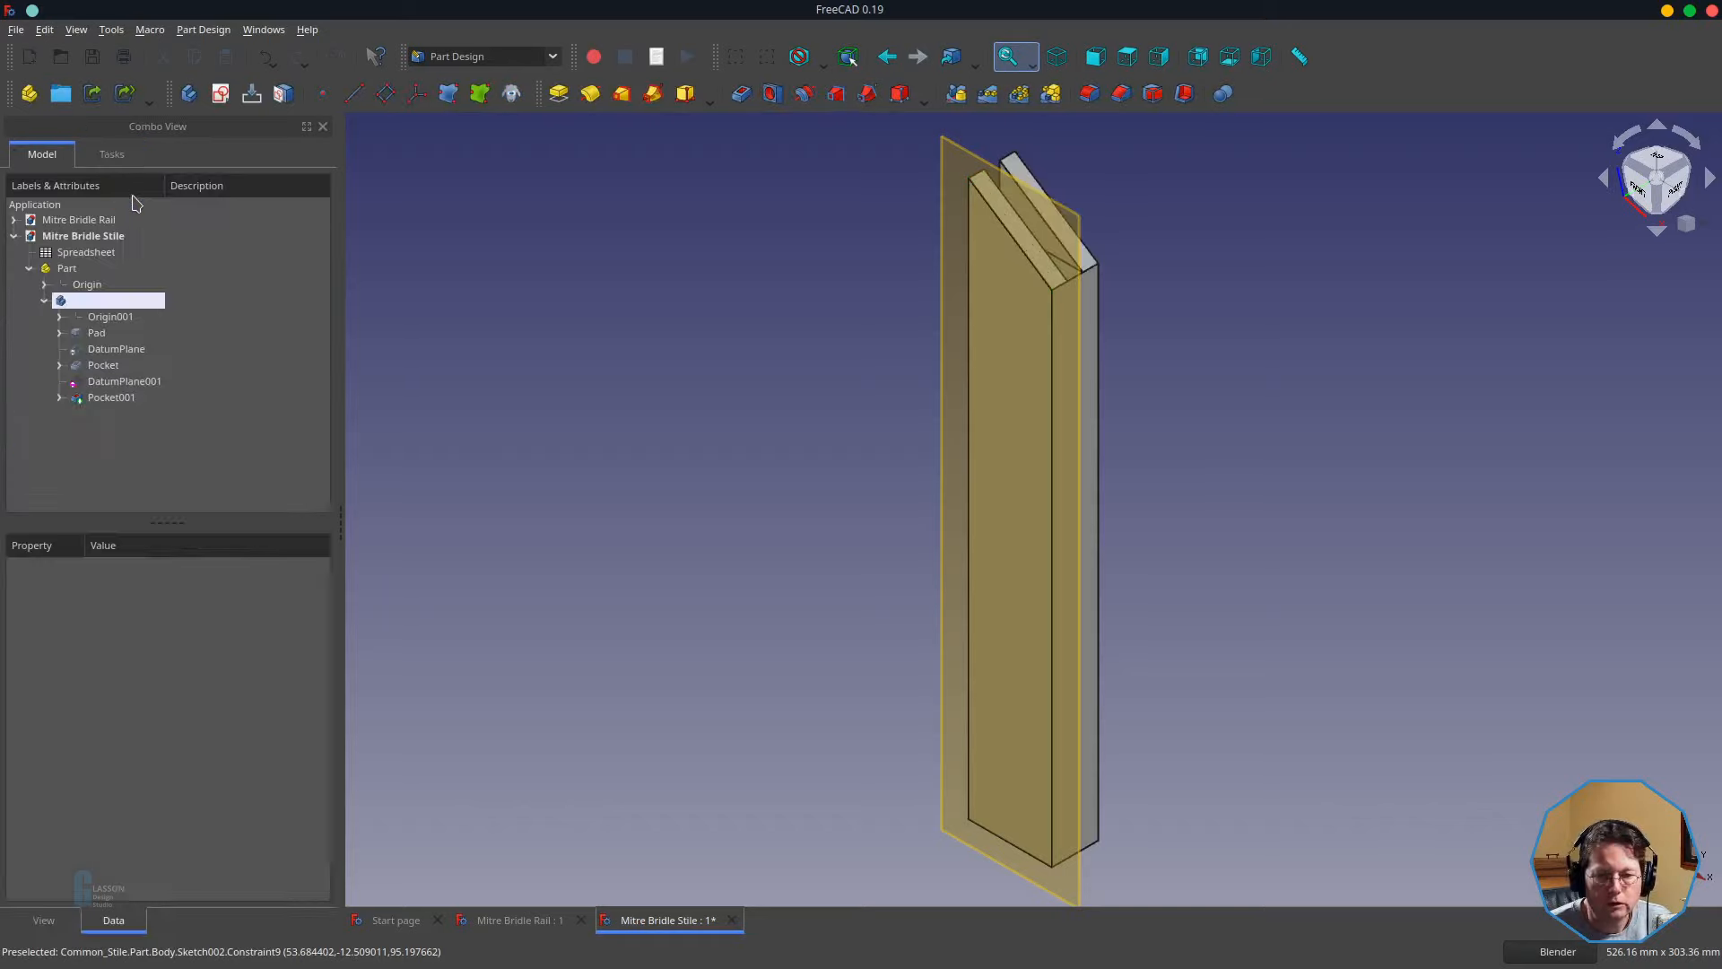
left_click(119, 384)
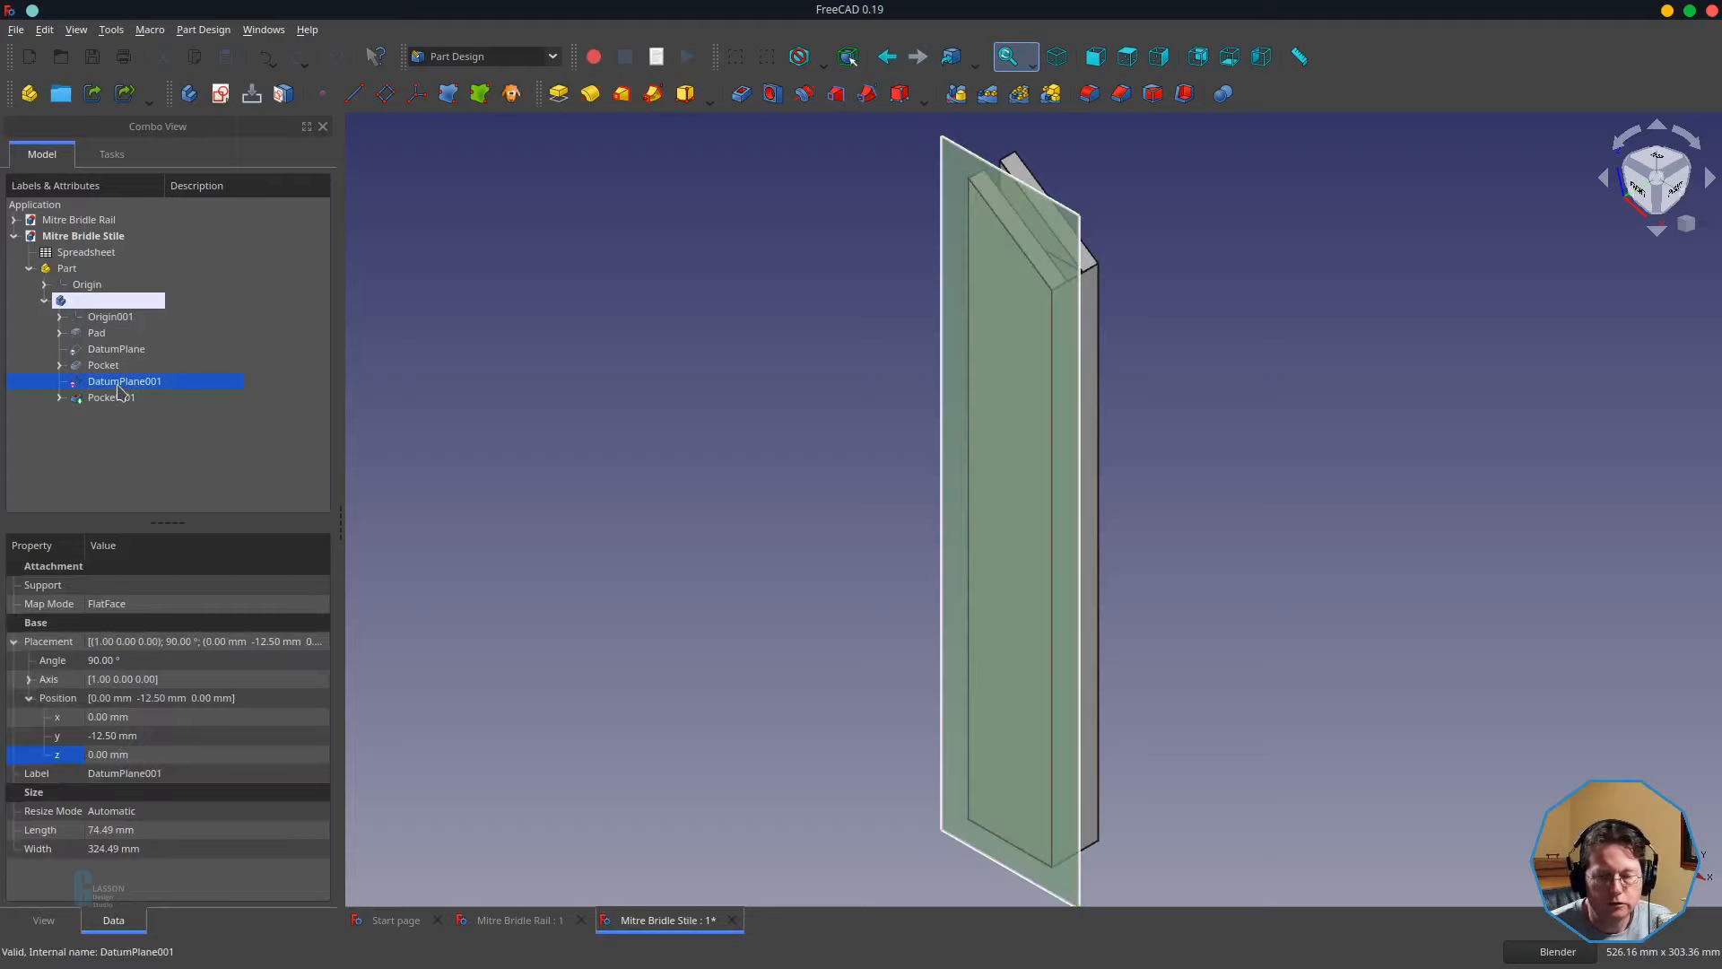
key("space")
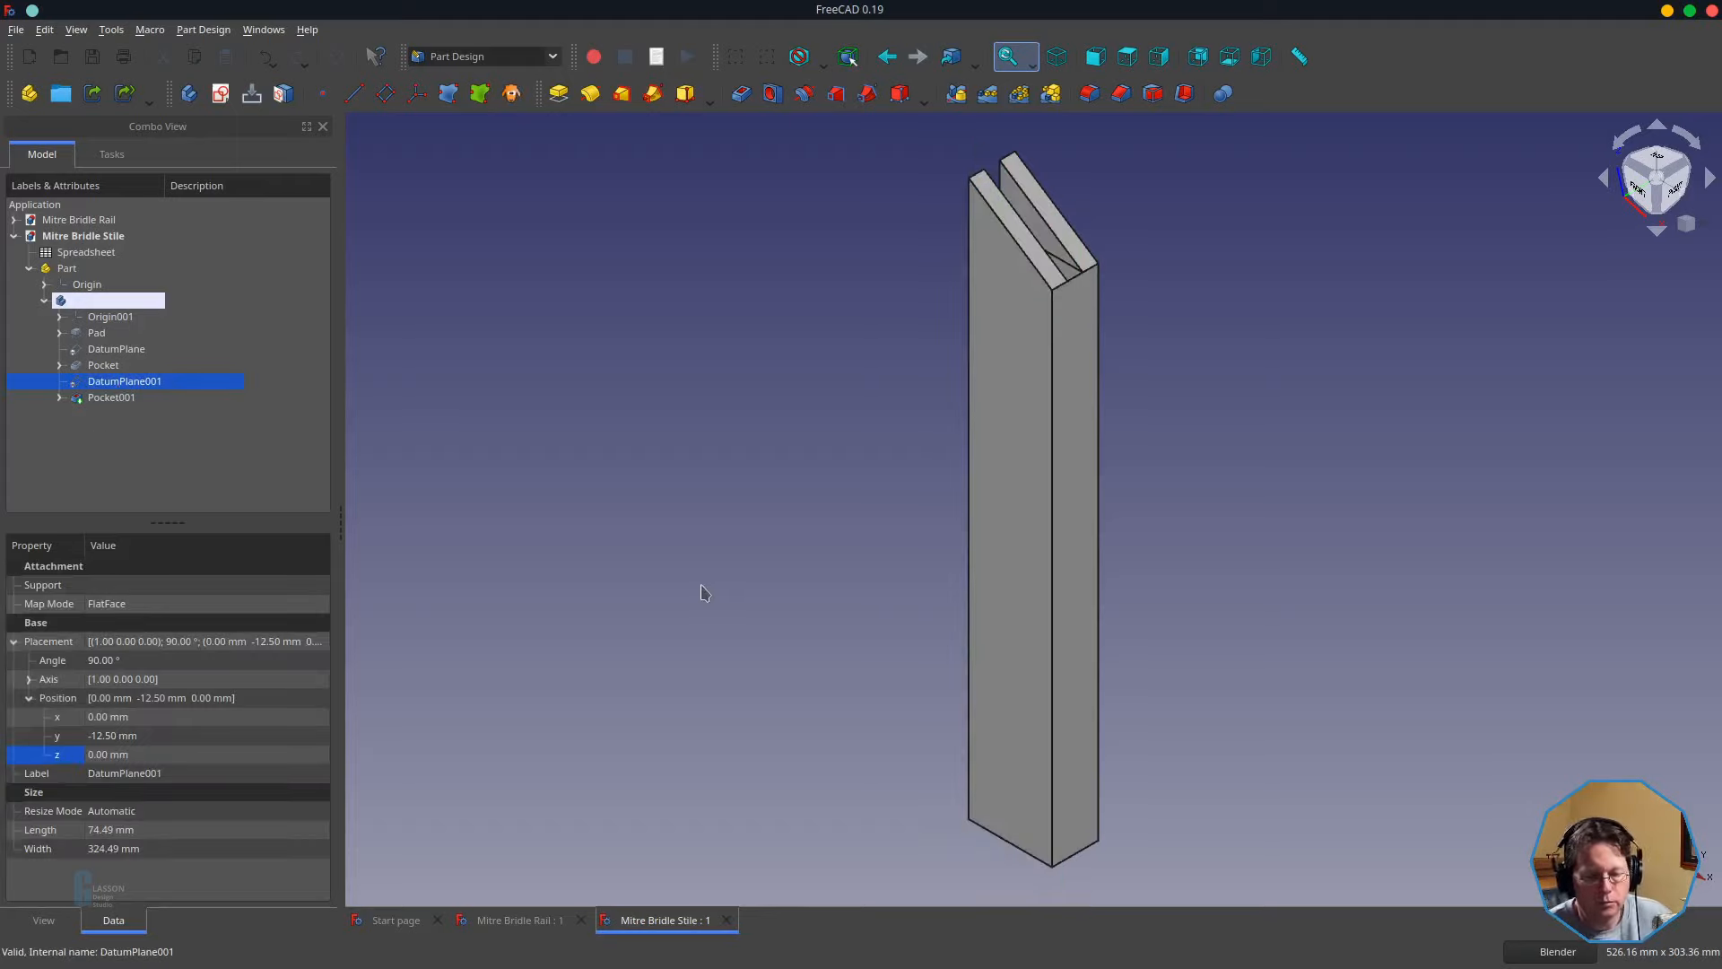
- Create a new document and switch to the A2plus workbench
left_click(16, 30)
left_click(34, 54)
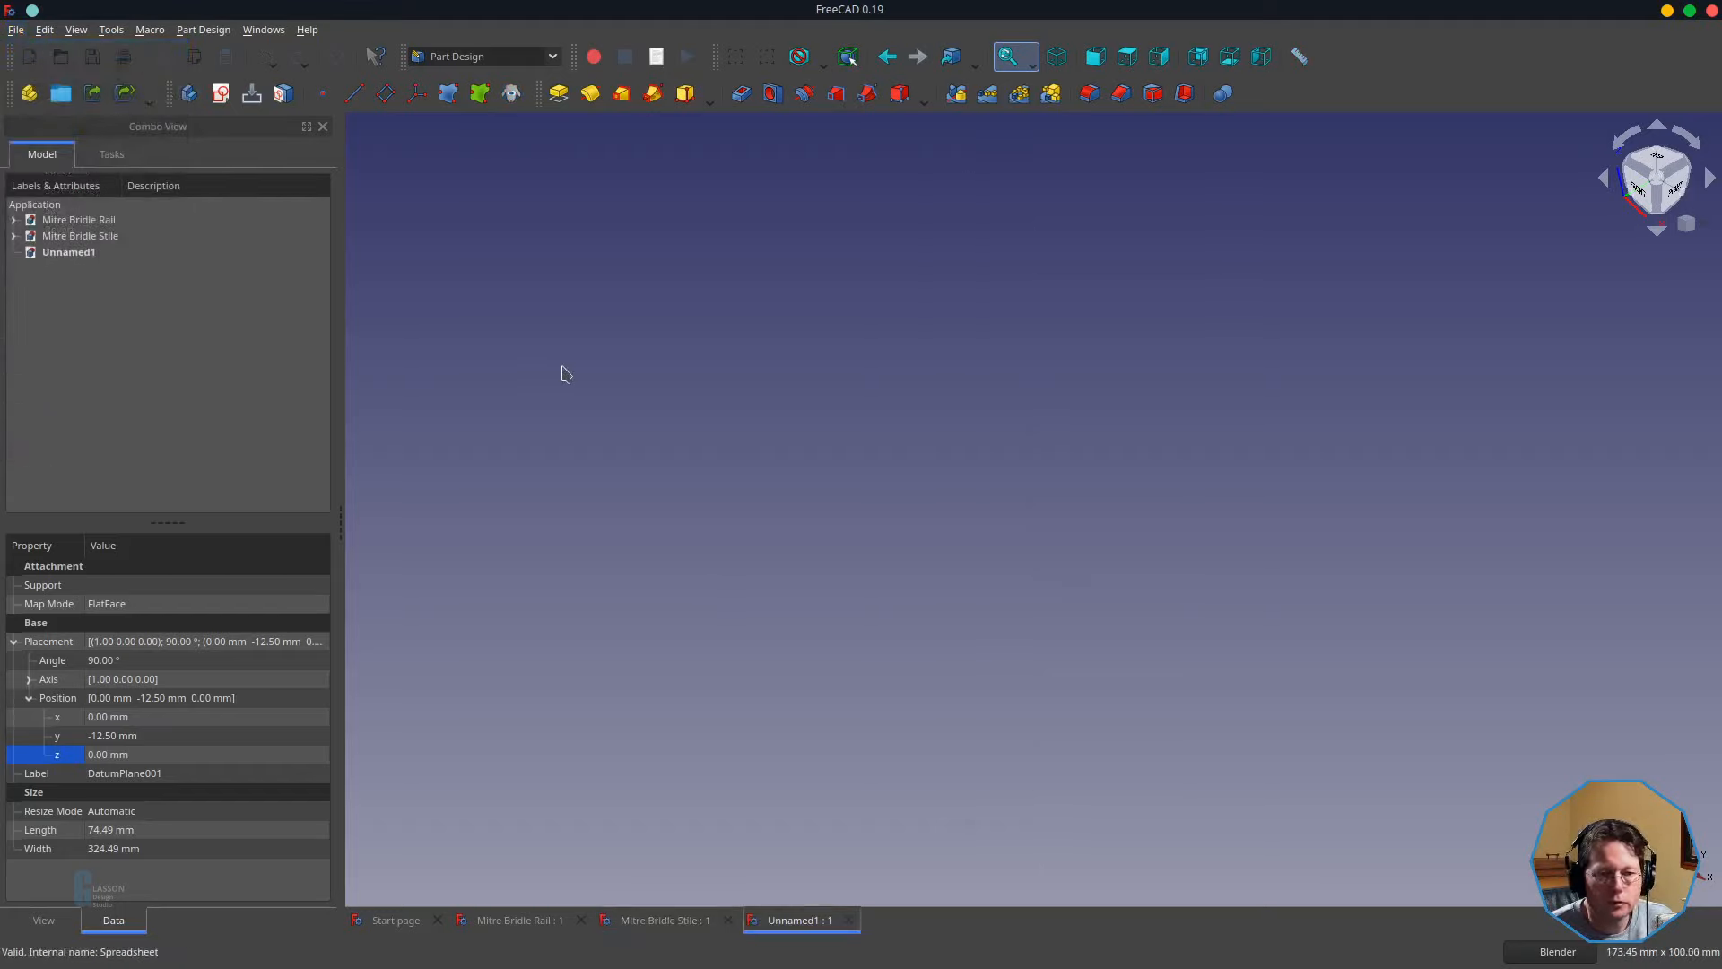
left_click(523, 57)
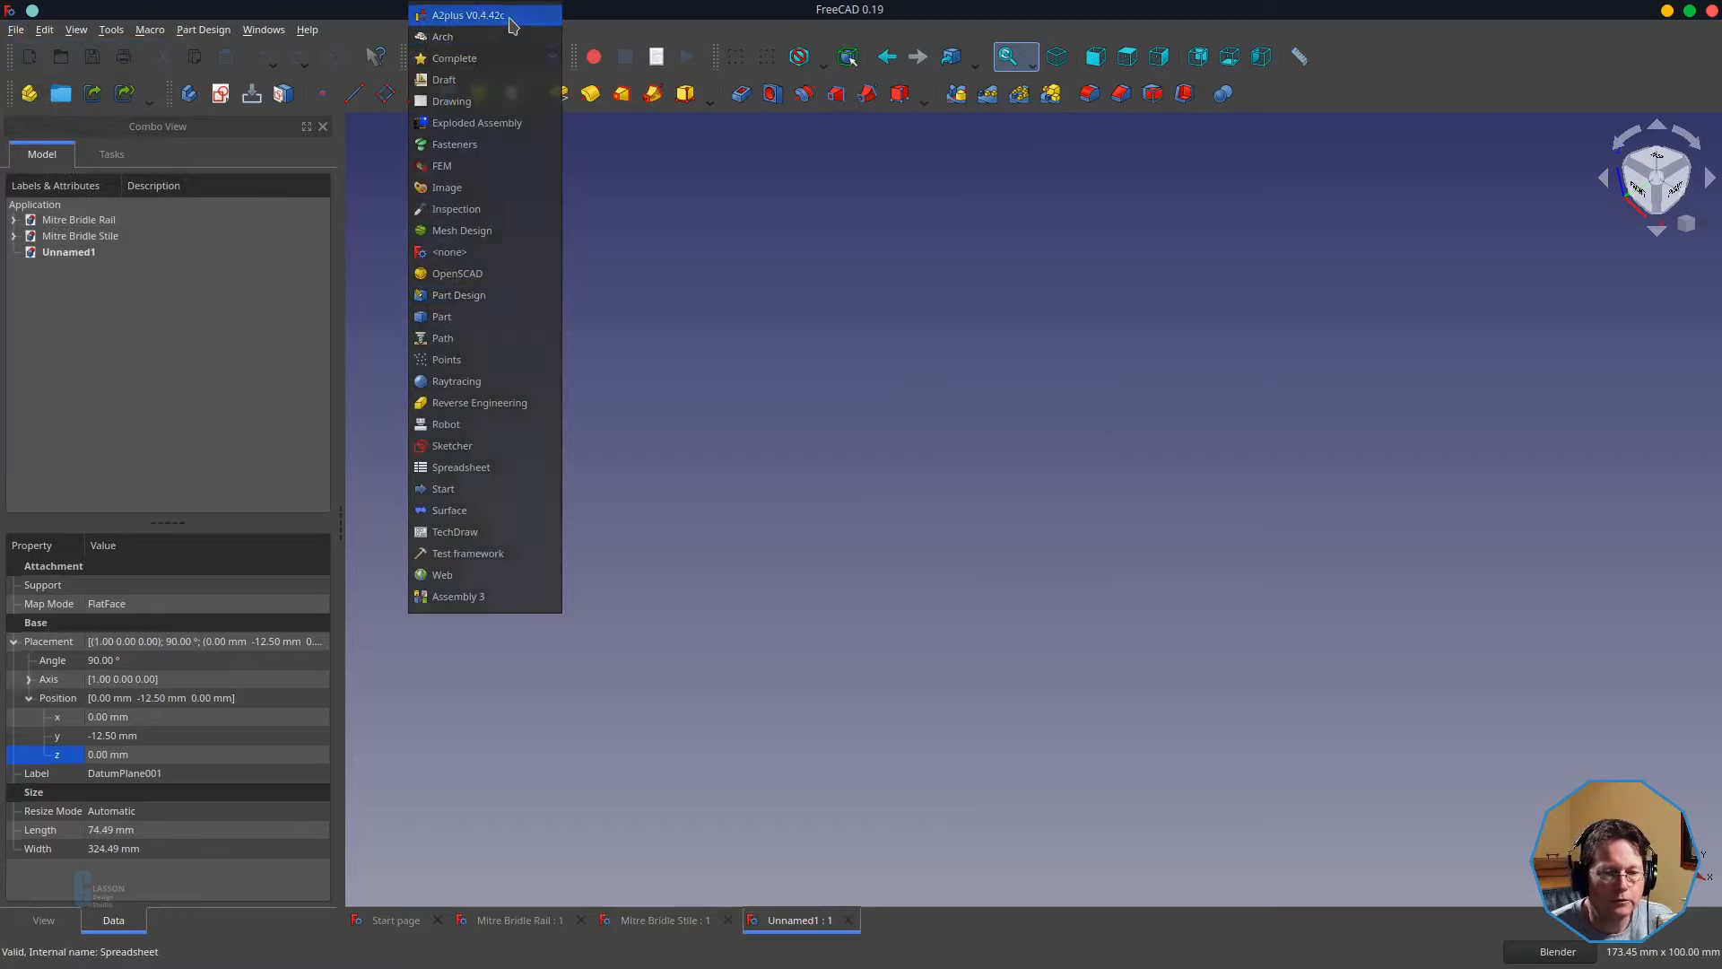
left_click(511, 16)
- Save the new document as Mitre Bridle Assembly in the project's models folder
key("ctrl+s")
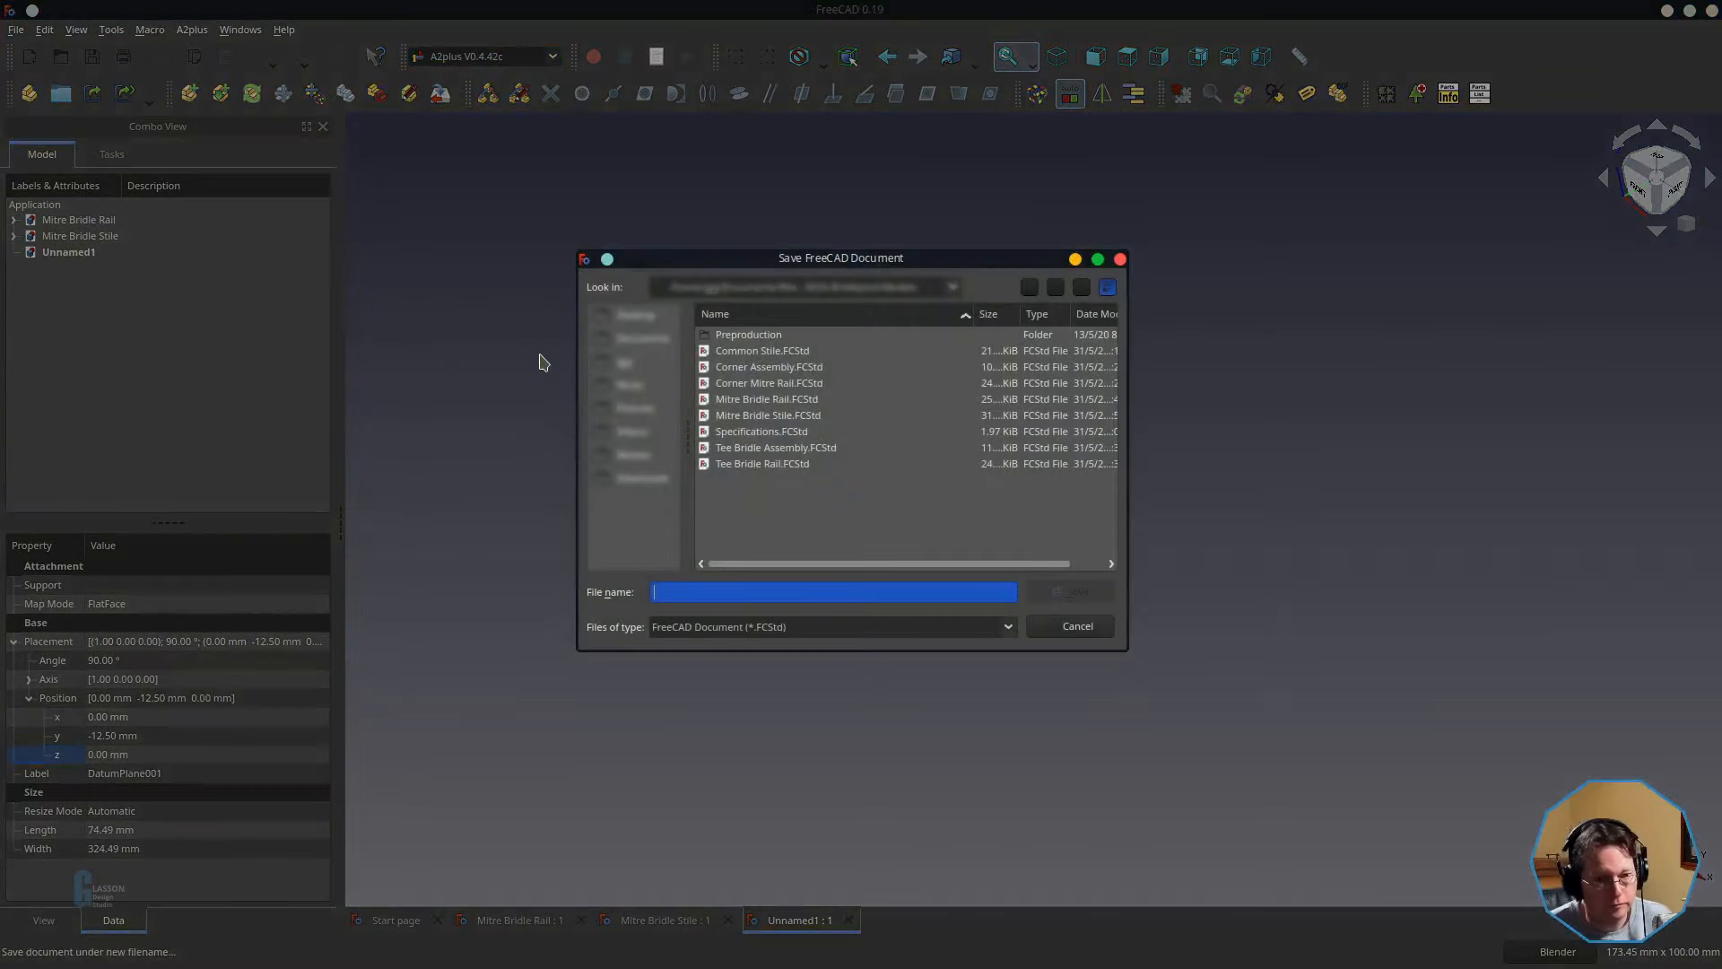
type("Mitr")
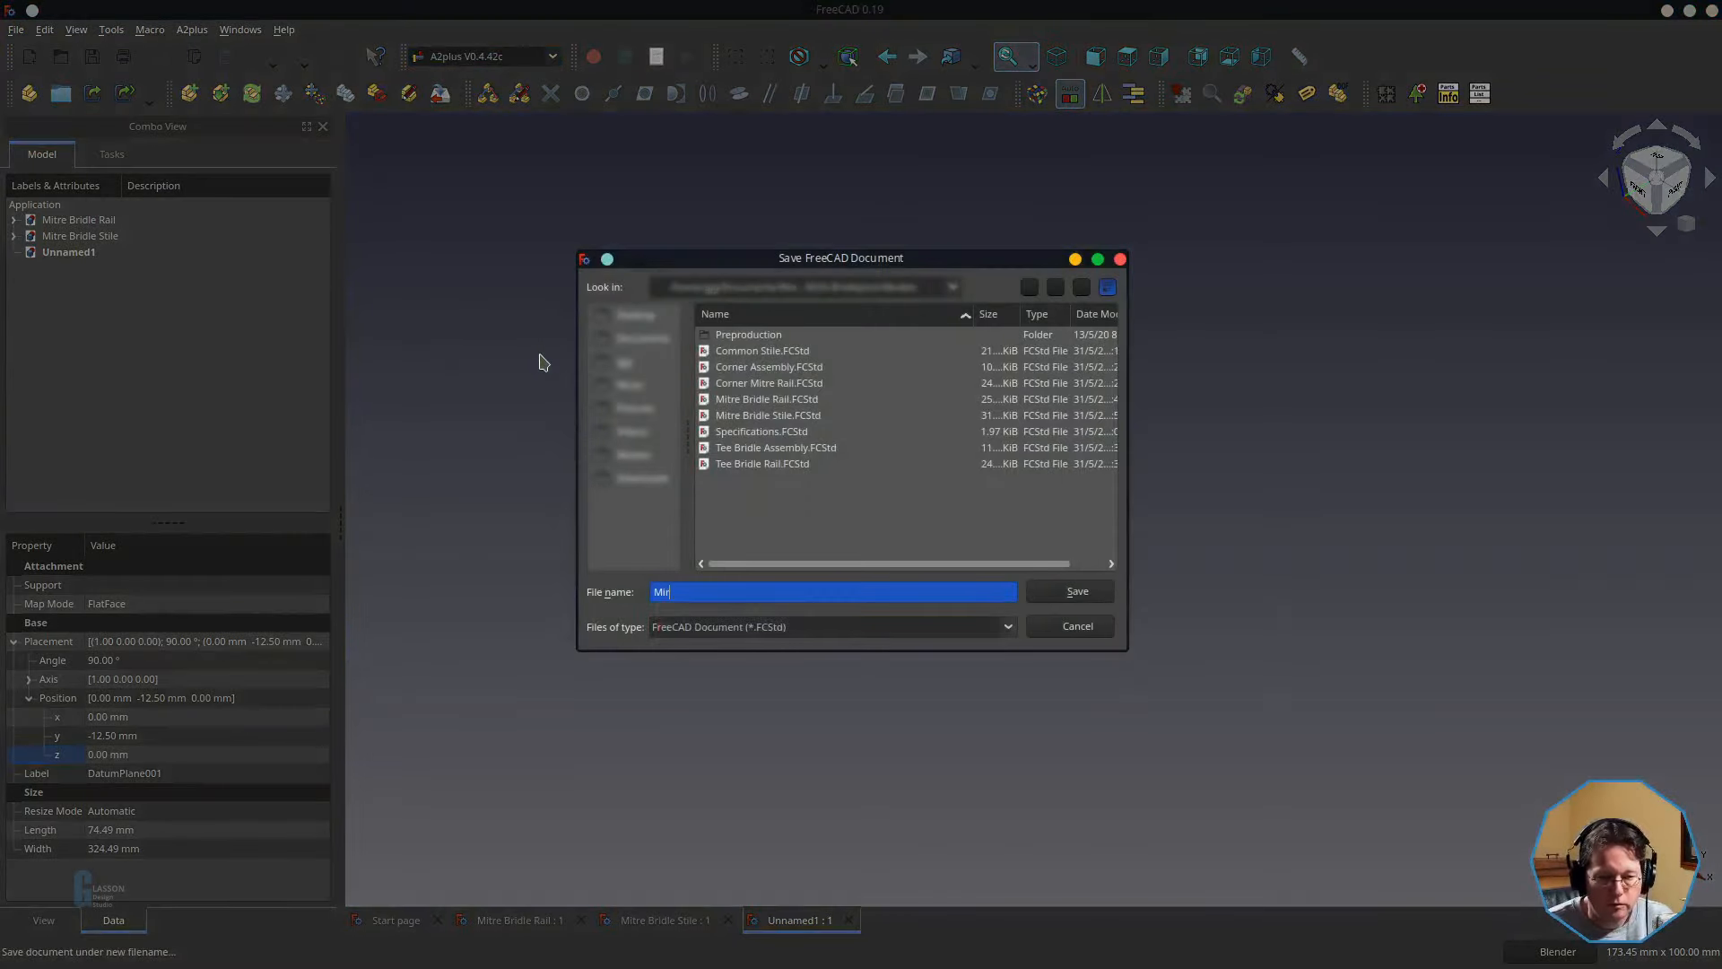
type("e Briodle")
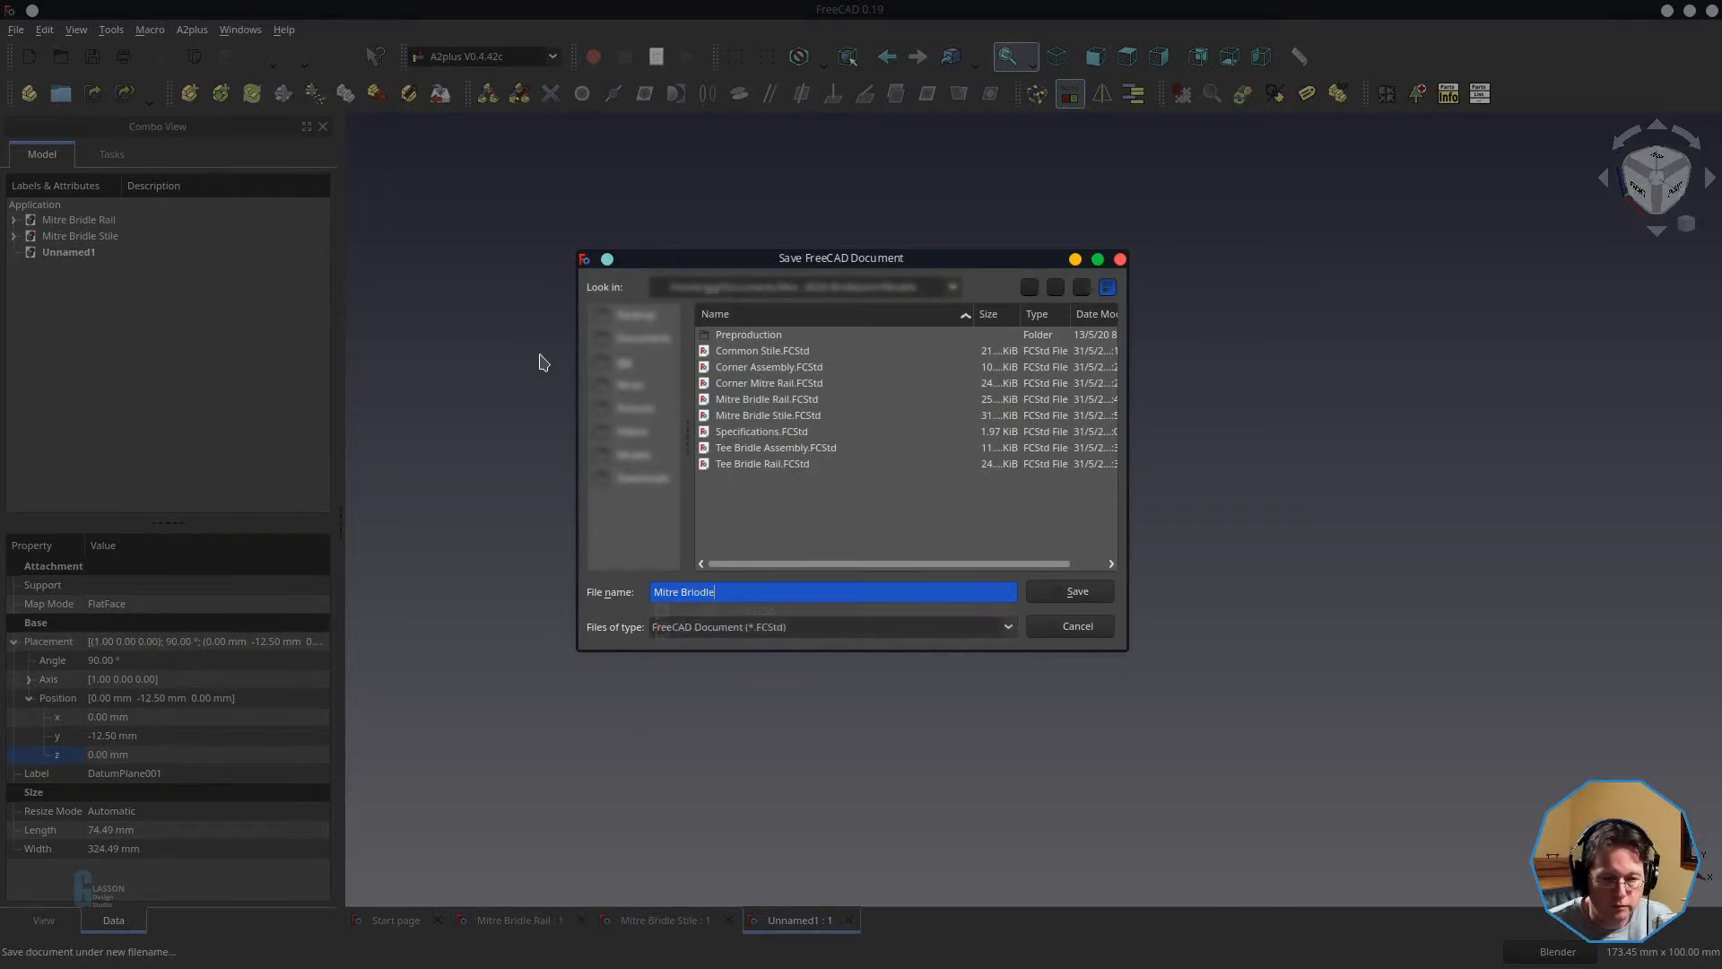
key("BackSpace")
key("BackSpace")
key("BackSpace")
key("BackSpace")
type("dle Ass")
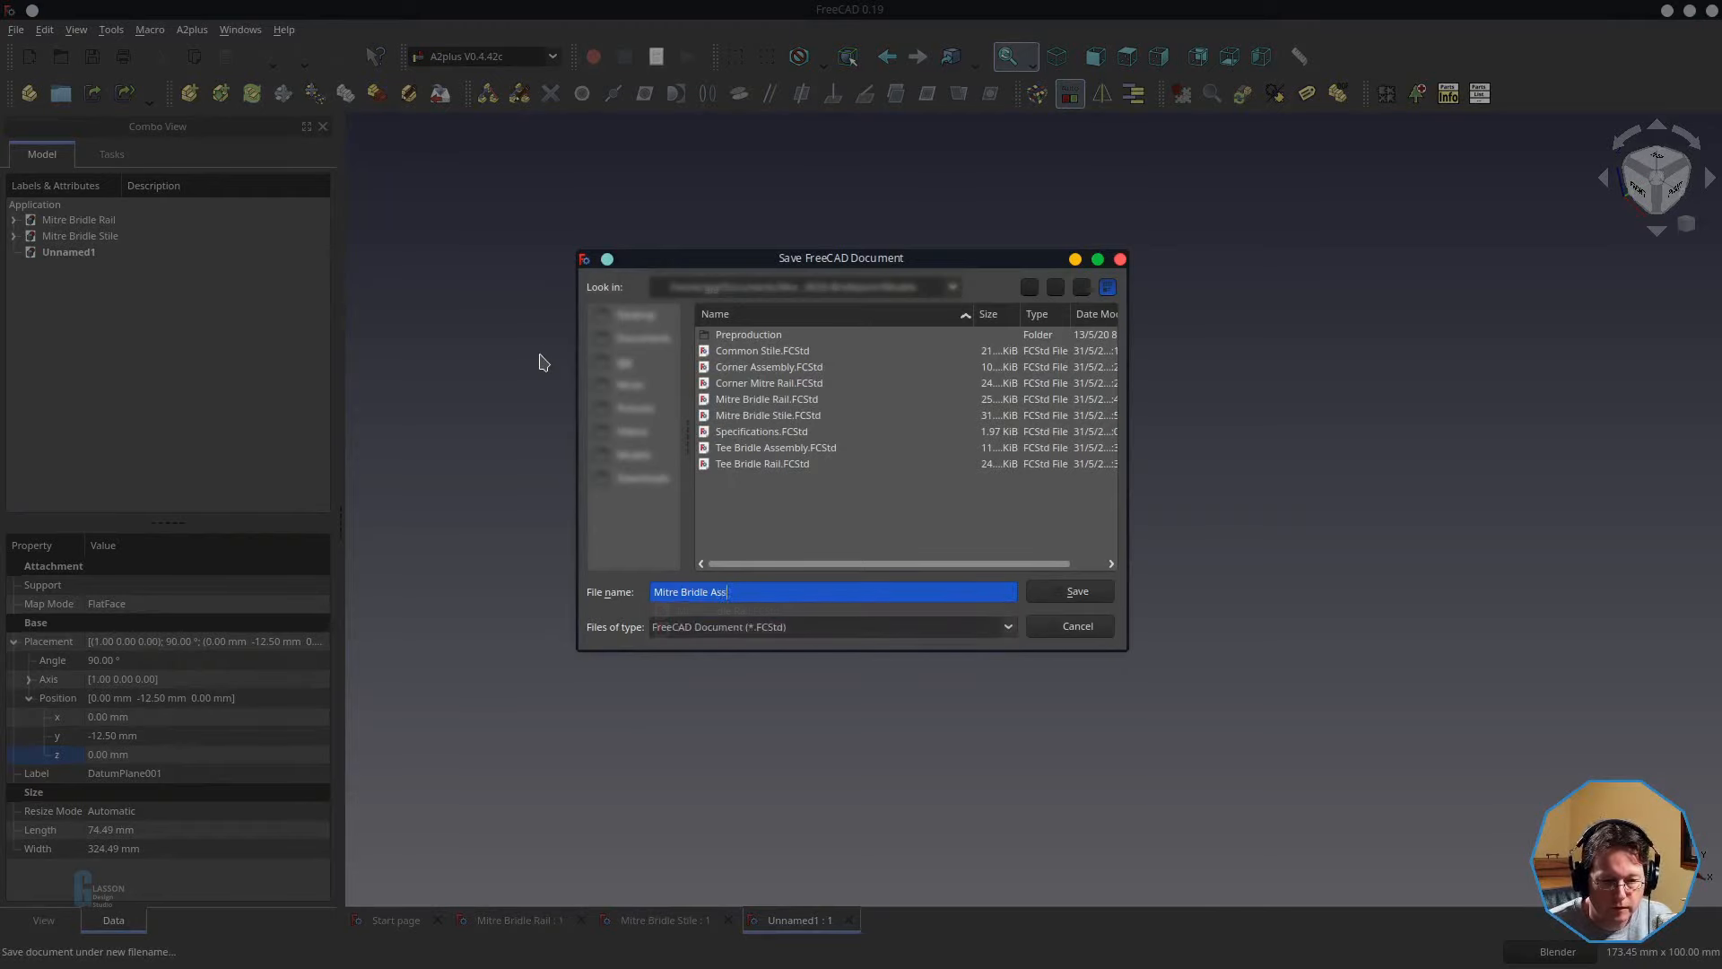
type("embly")
key("Return")
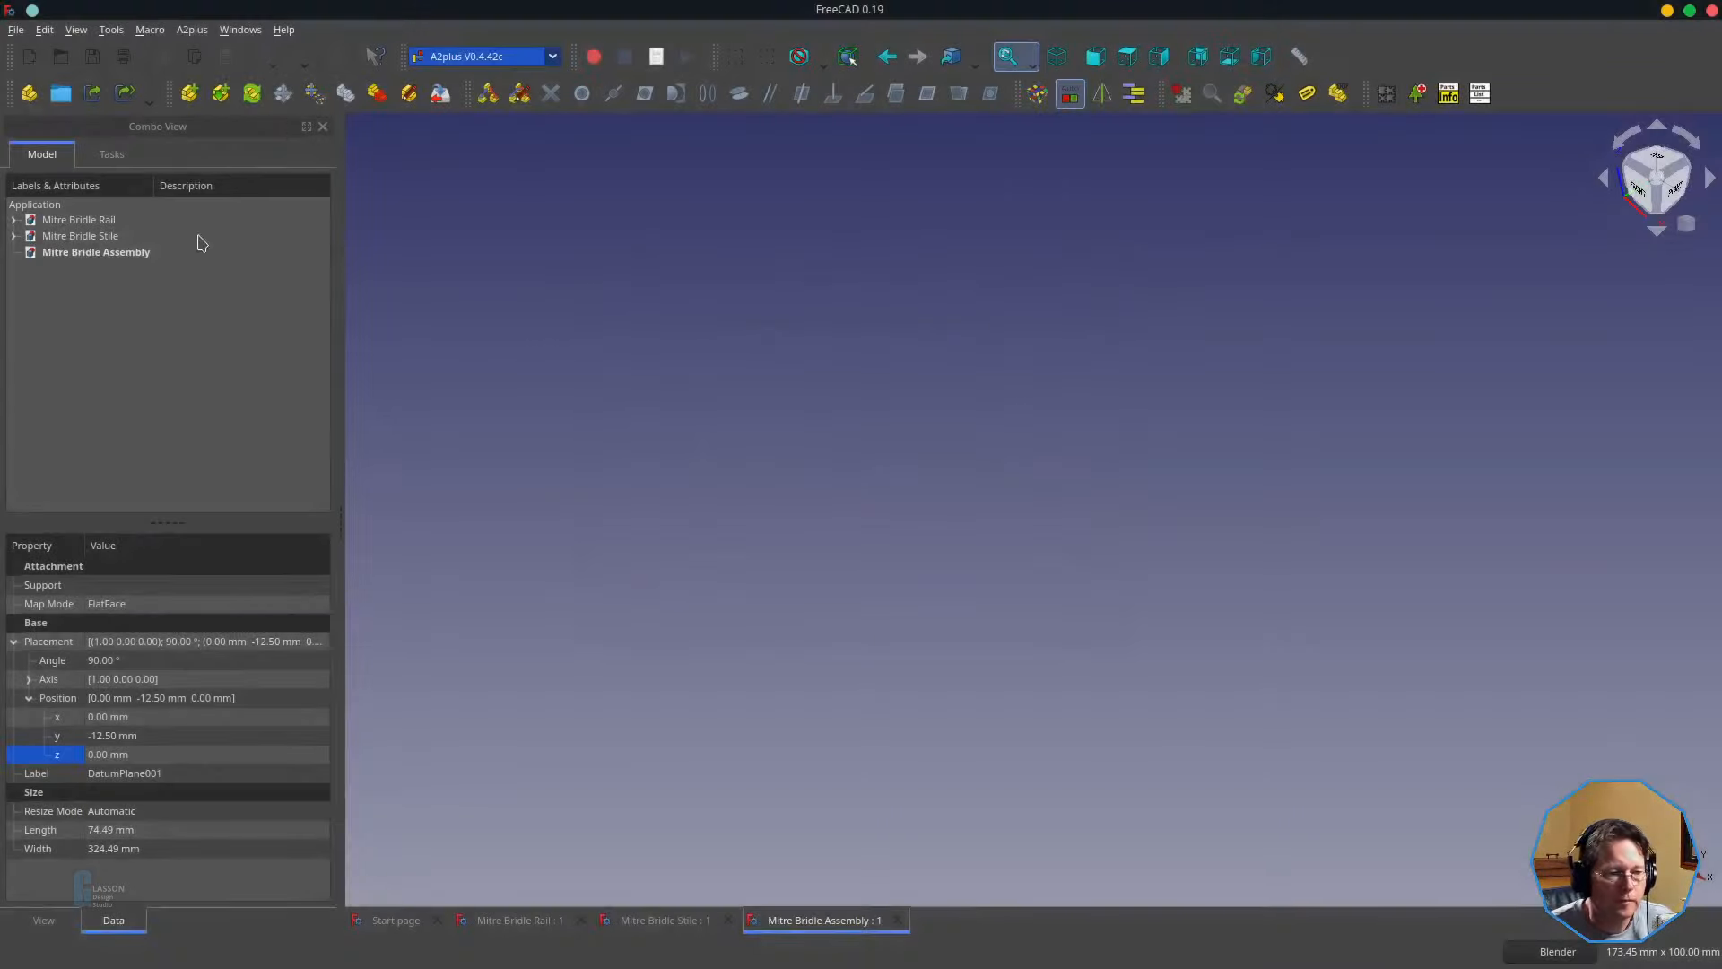
- Import the Mitre Bridle Rail part from its file into the assembly
left_click(191, 99)
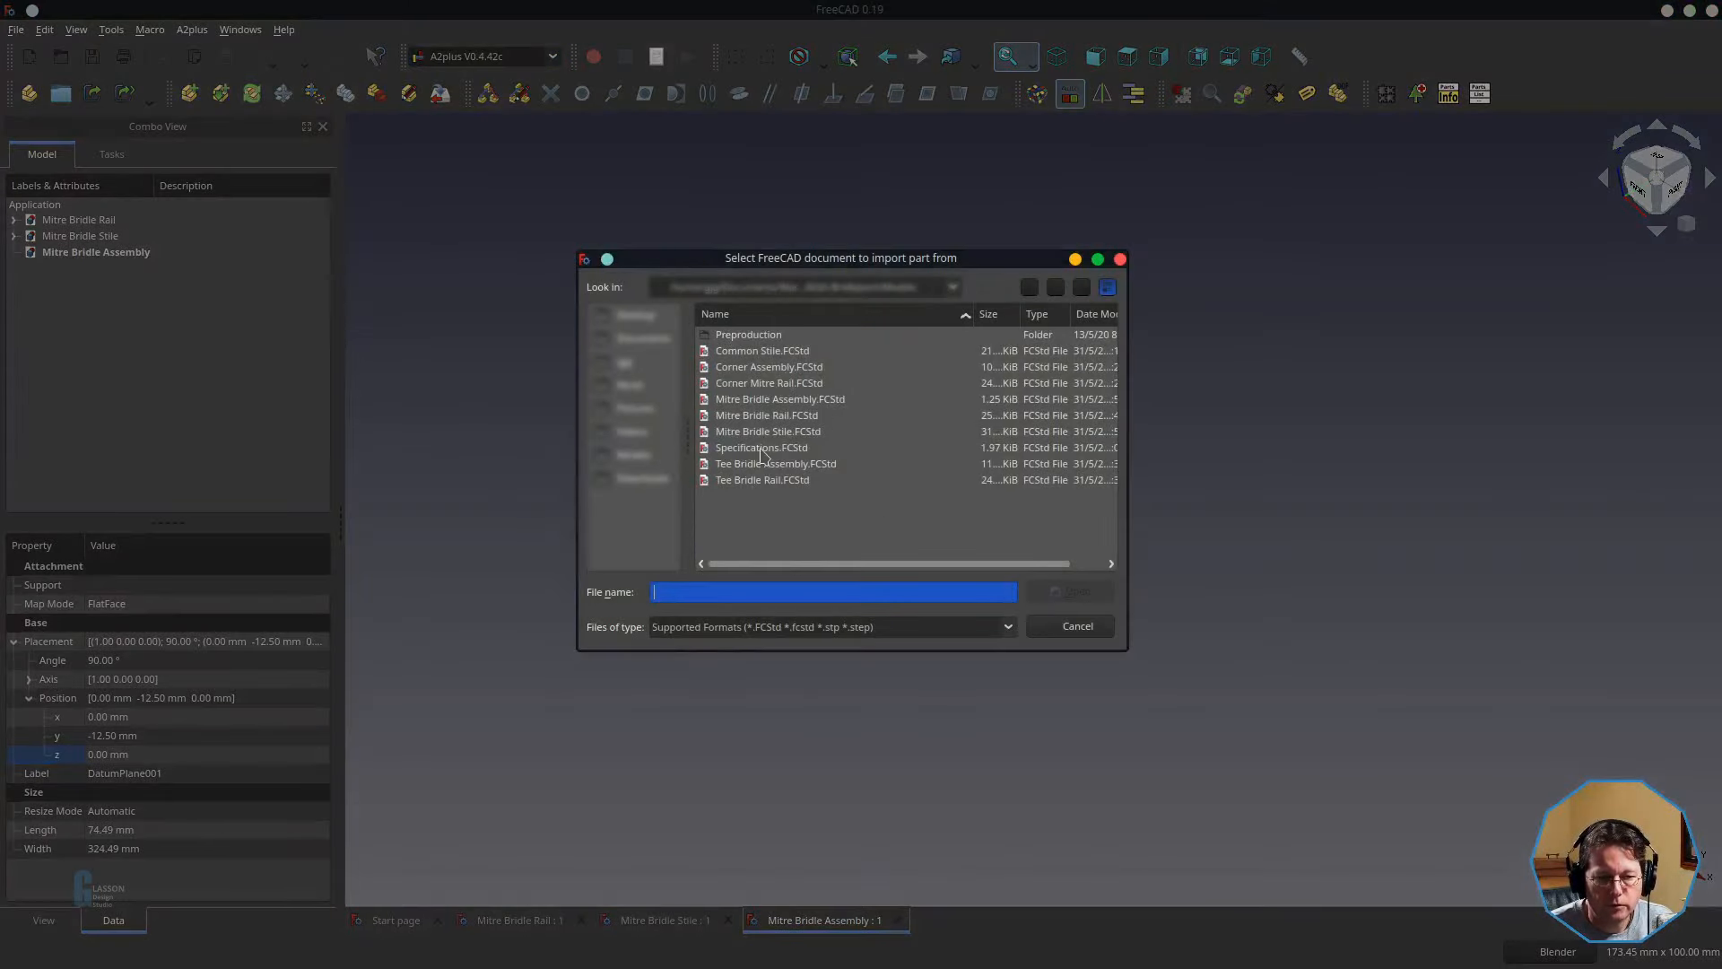
left_click(767, 416)
left_click(1072, 592)
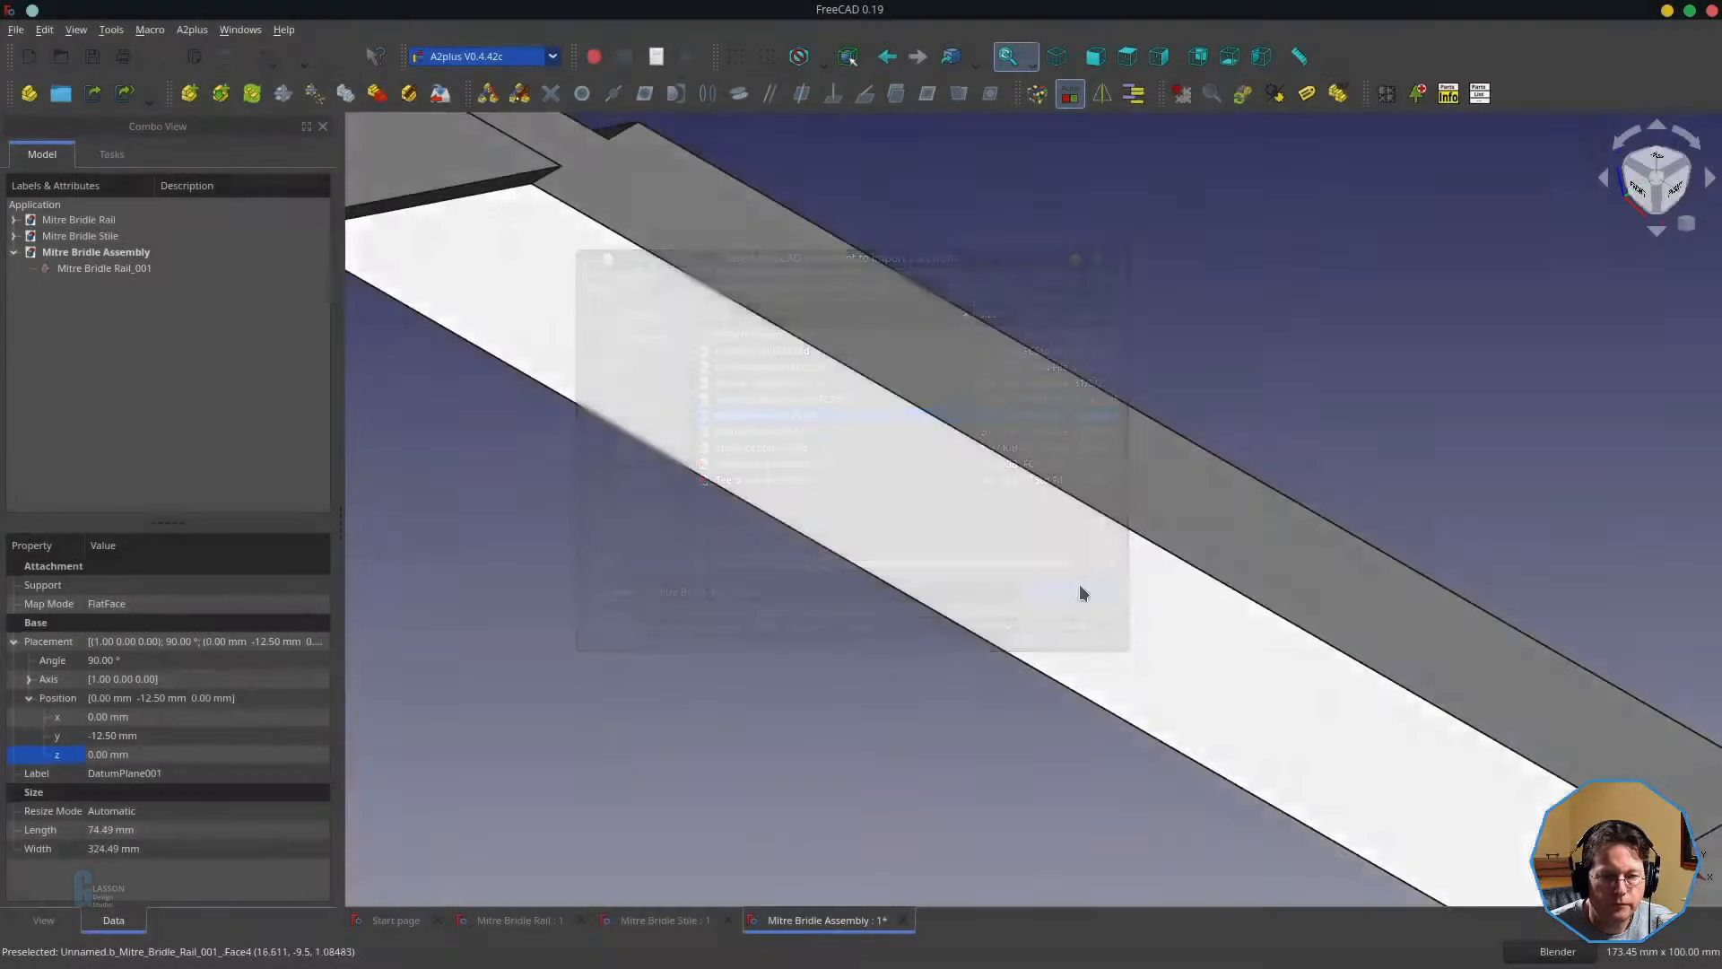
- Import the Mitre Bridle Stile part into the assembly and place it beside the rail's tenon end
left_click(189, 94)
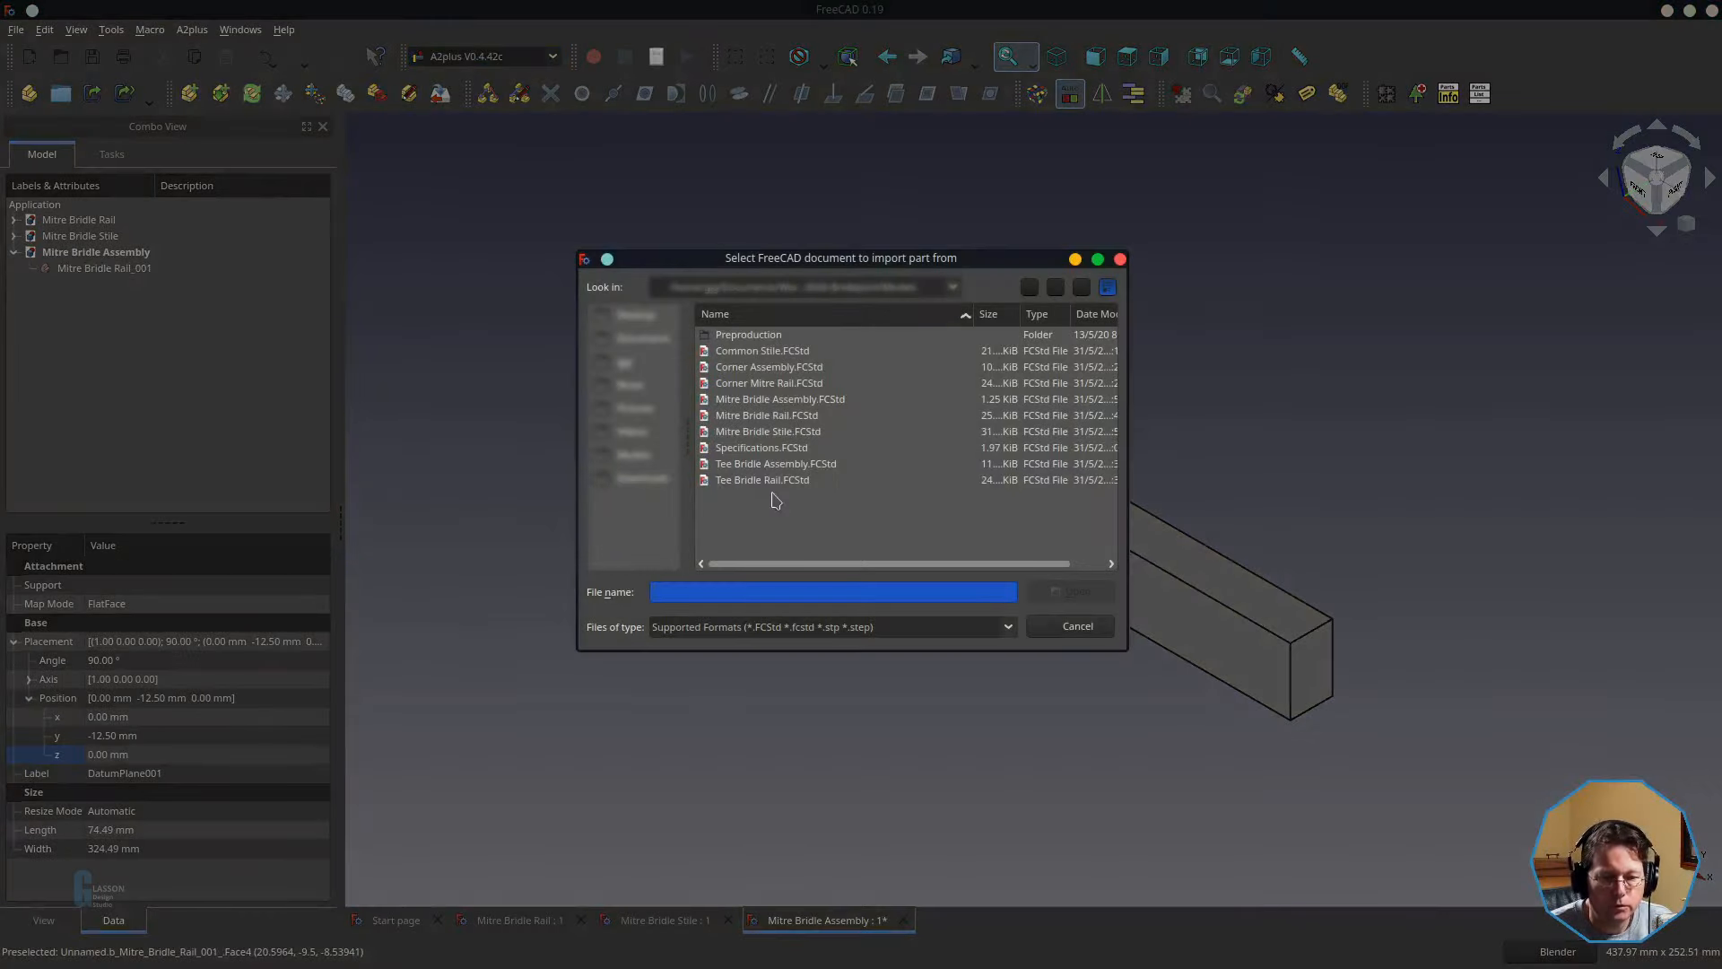
left_click(767, 431)
left_click(1072, 592)
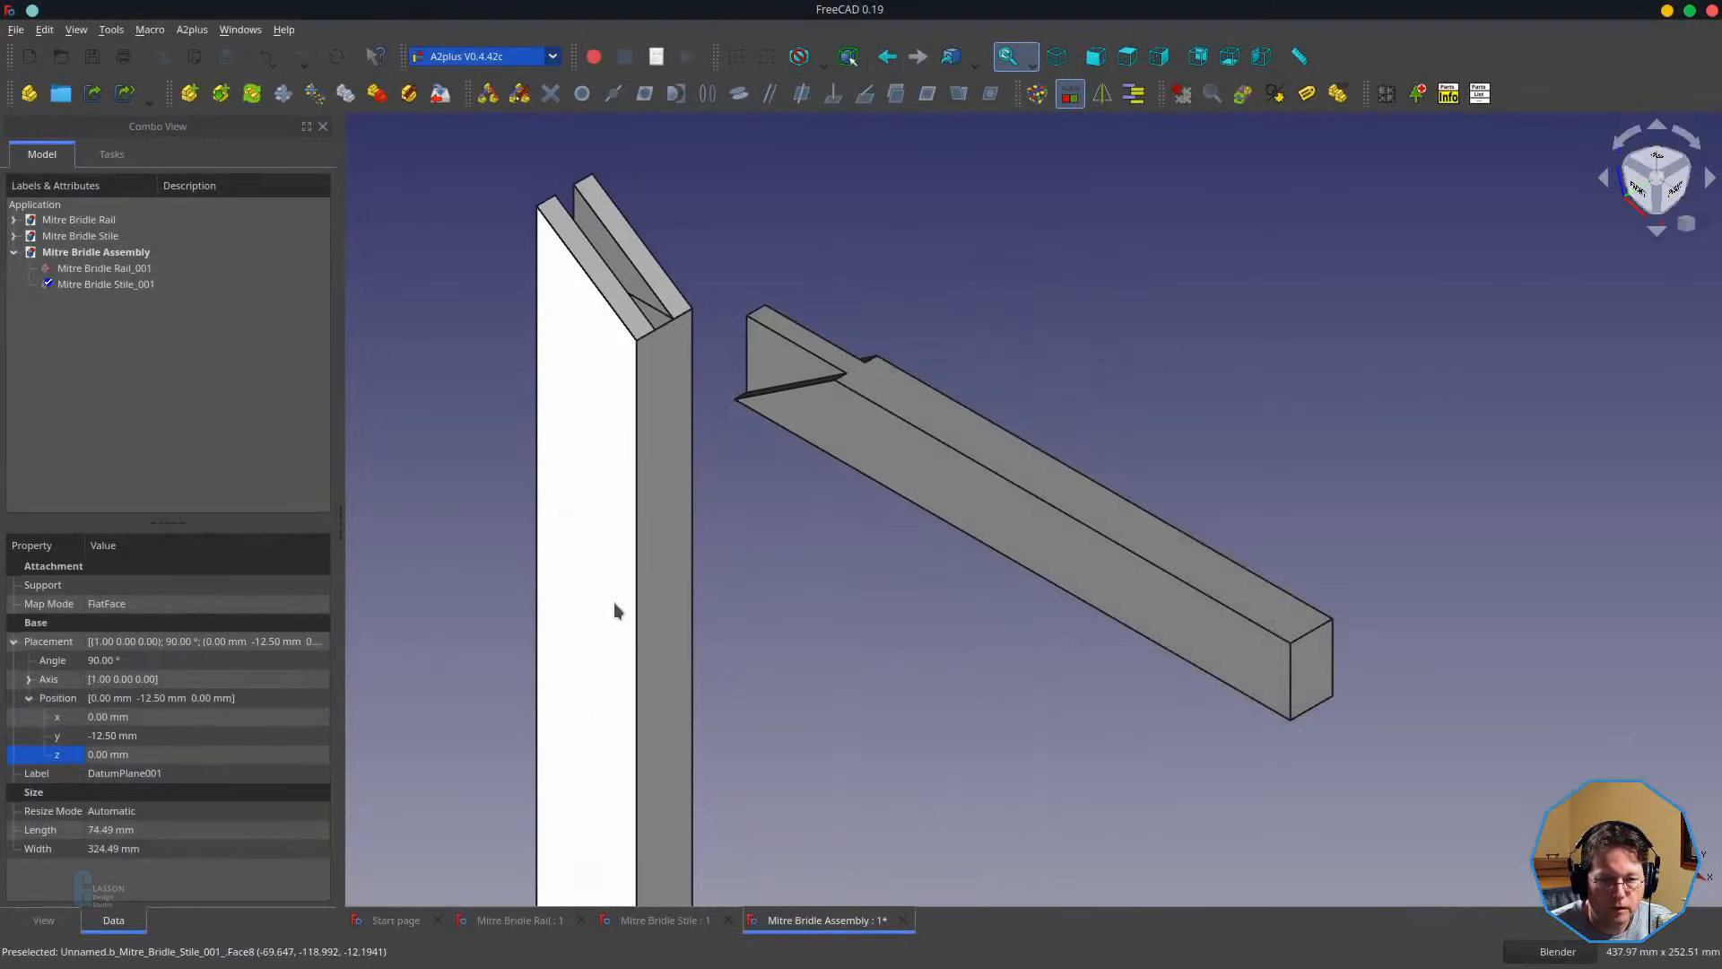
left_click(647, 616)
scroll(907, 588, "down", 2)
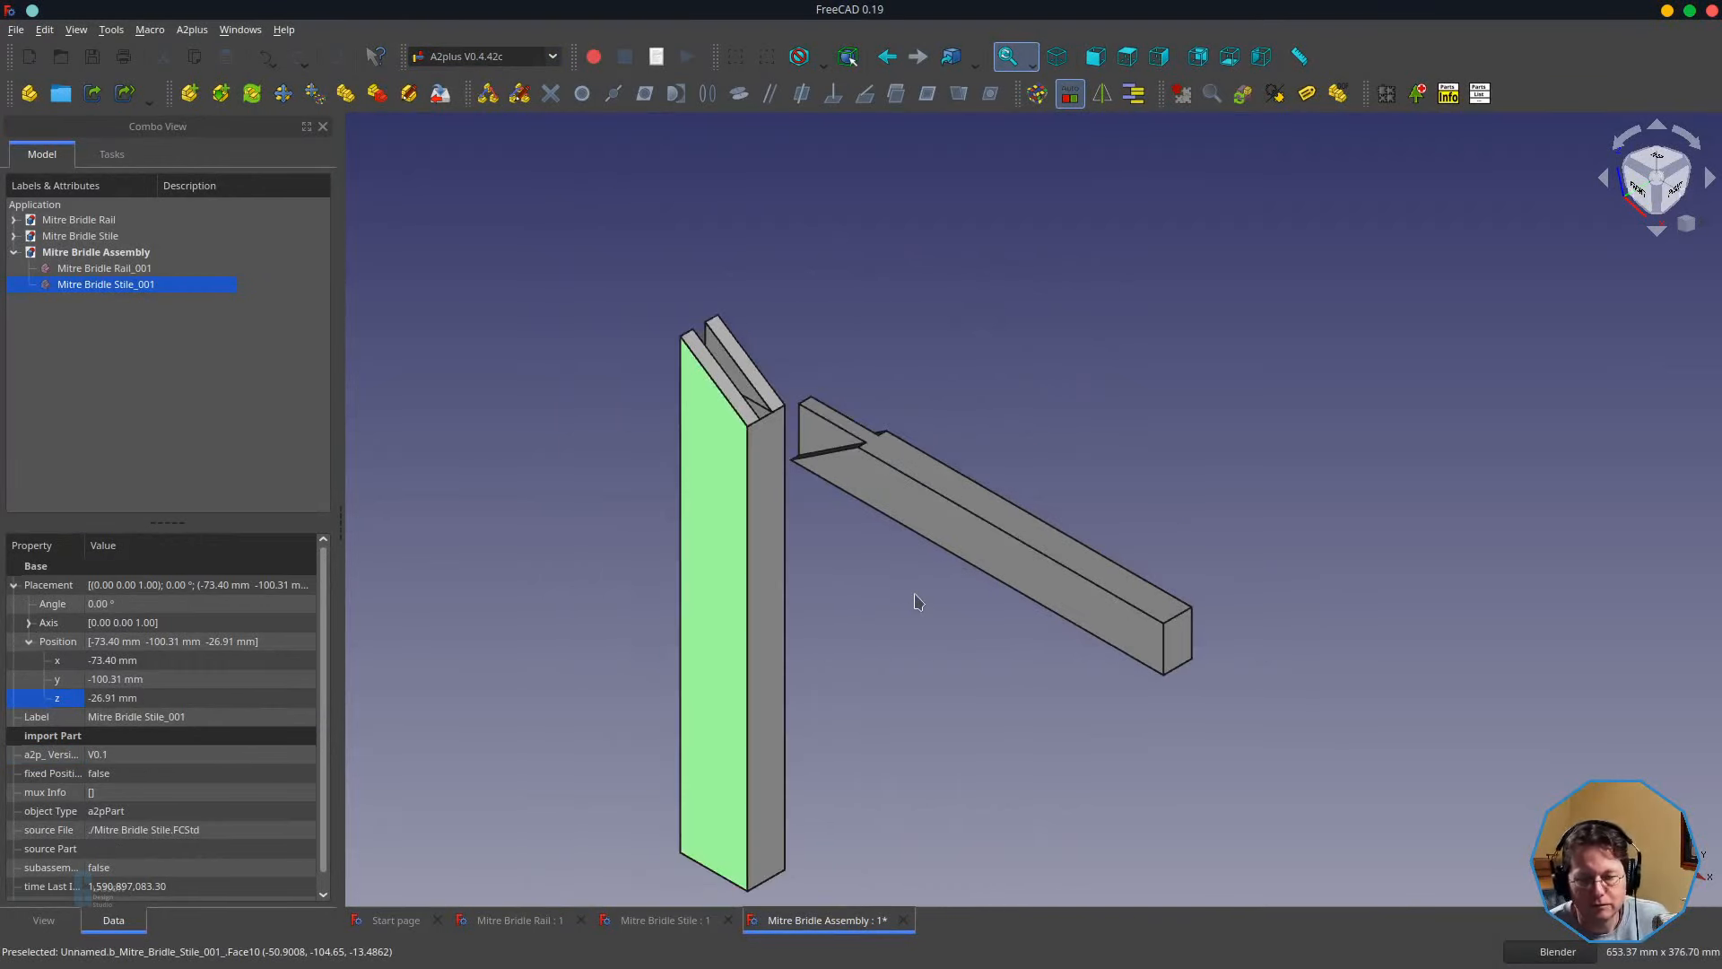
- Transform the imported rail by rotating it 180° about its X axis
left_click(78, 272)
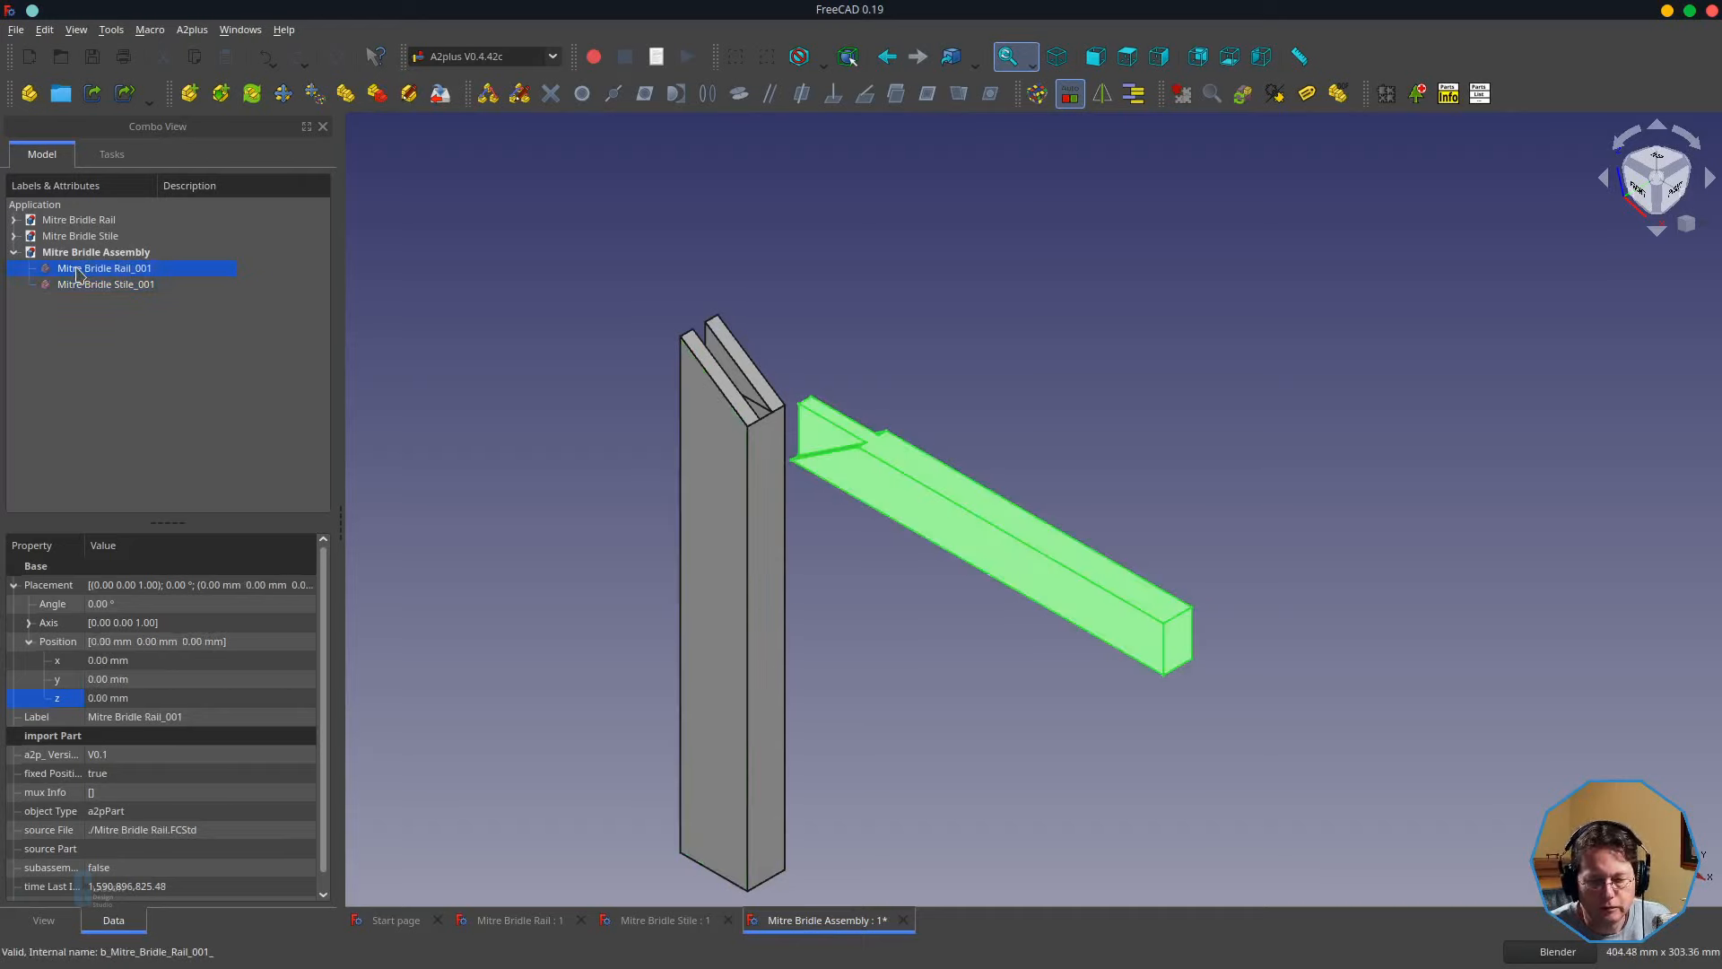
right_click(78, 272)
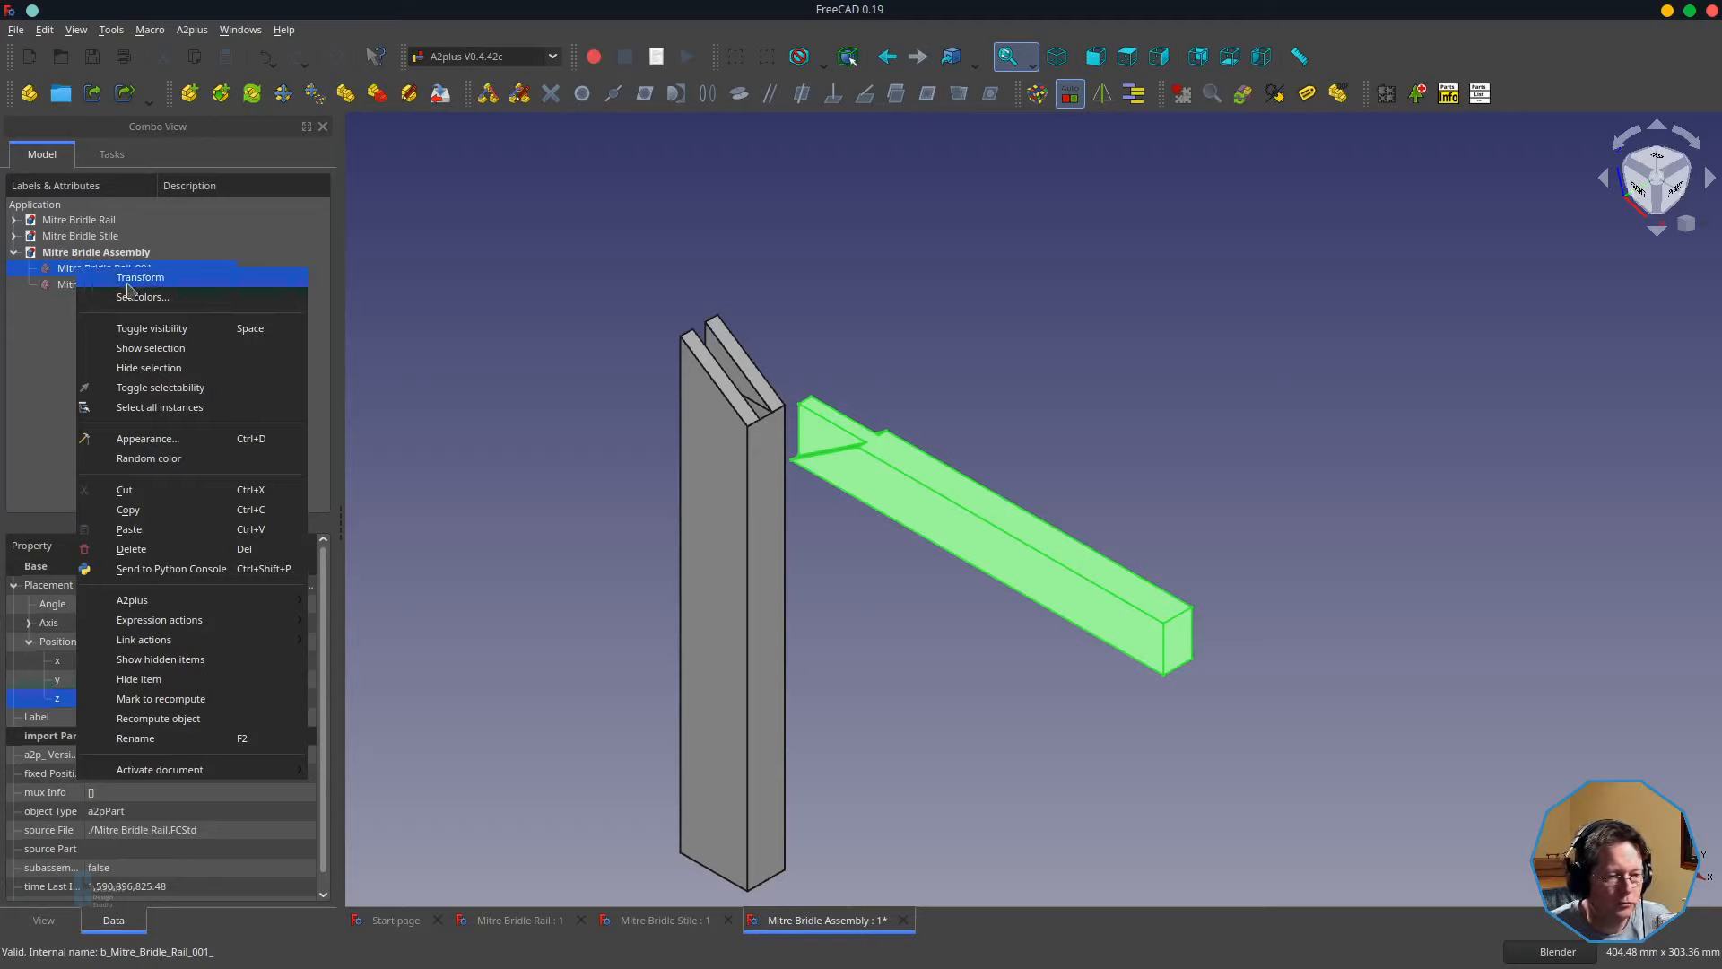
left_click(127, 285)
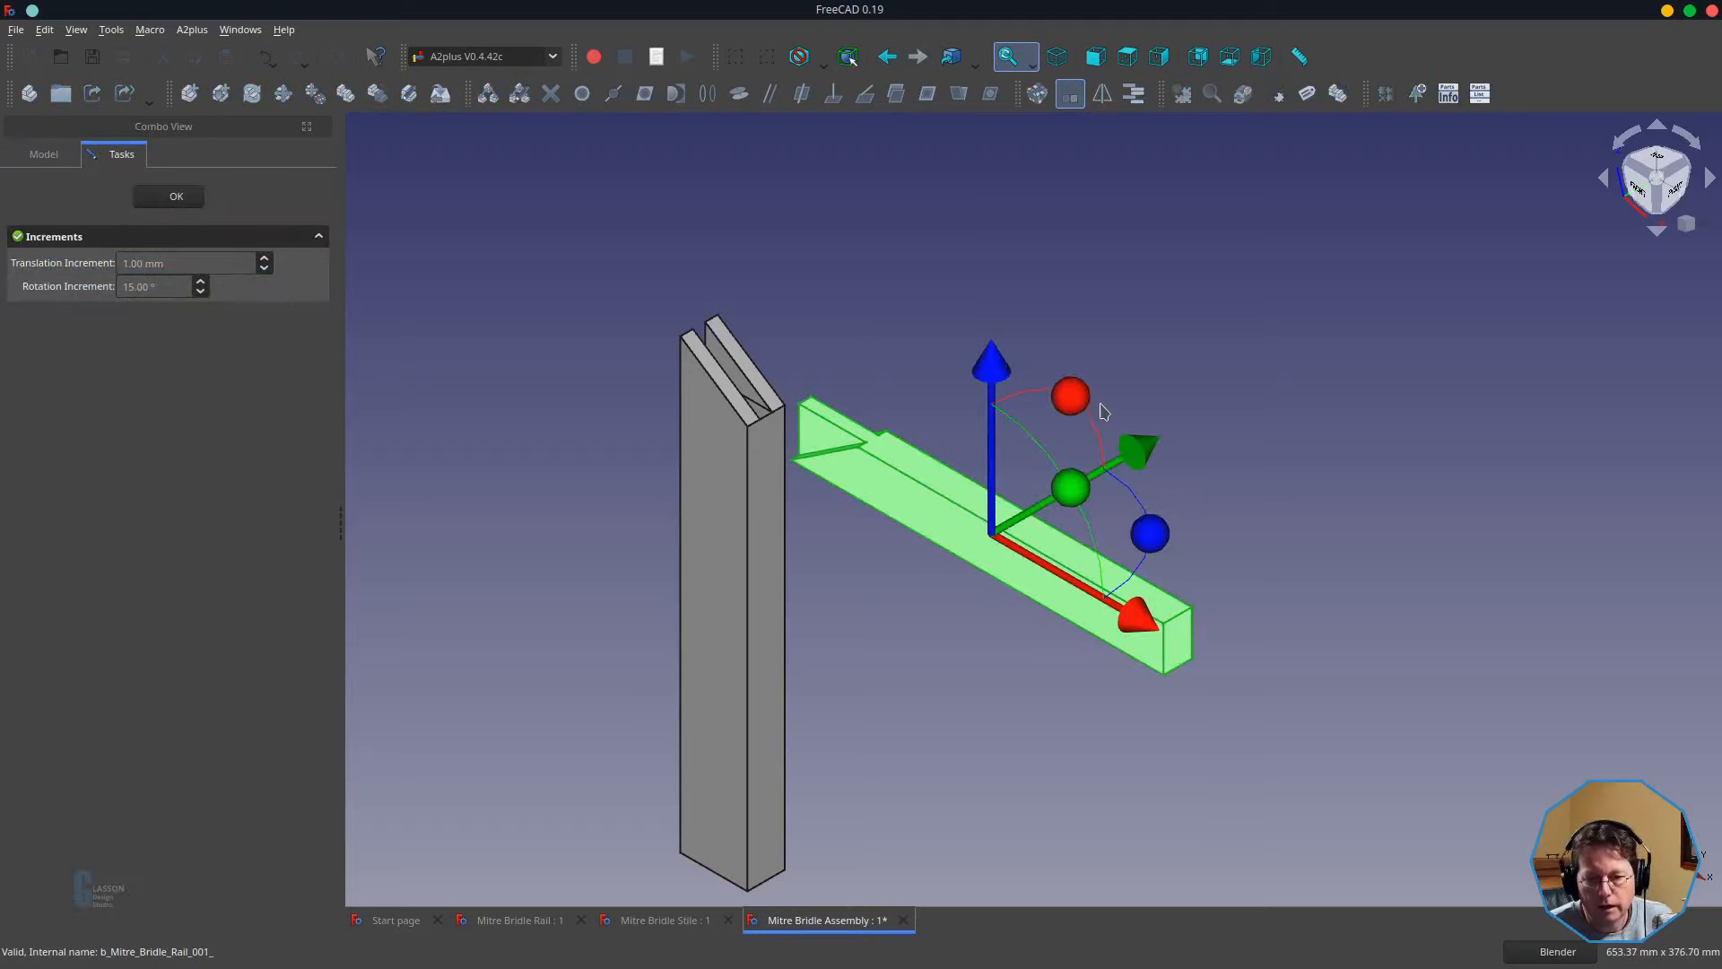
left_click_drag(1068, 393, 917, 644)
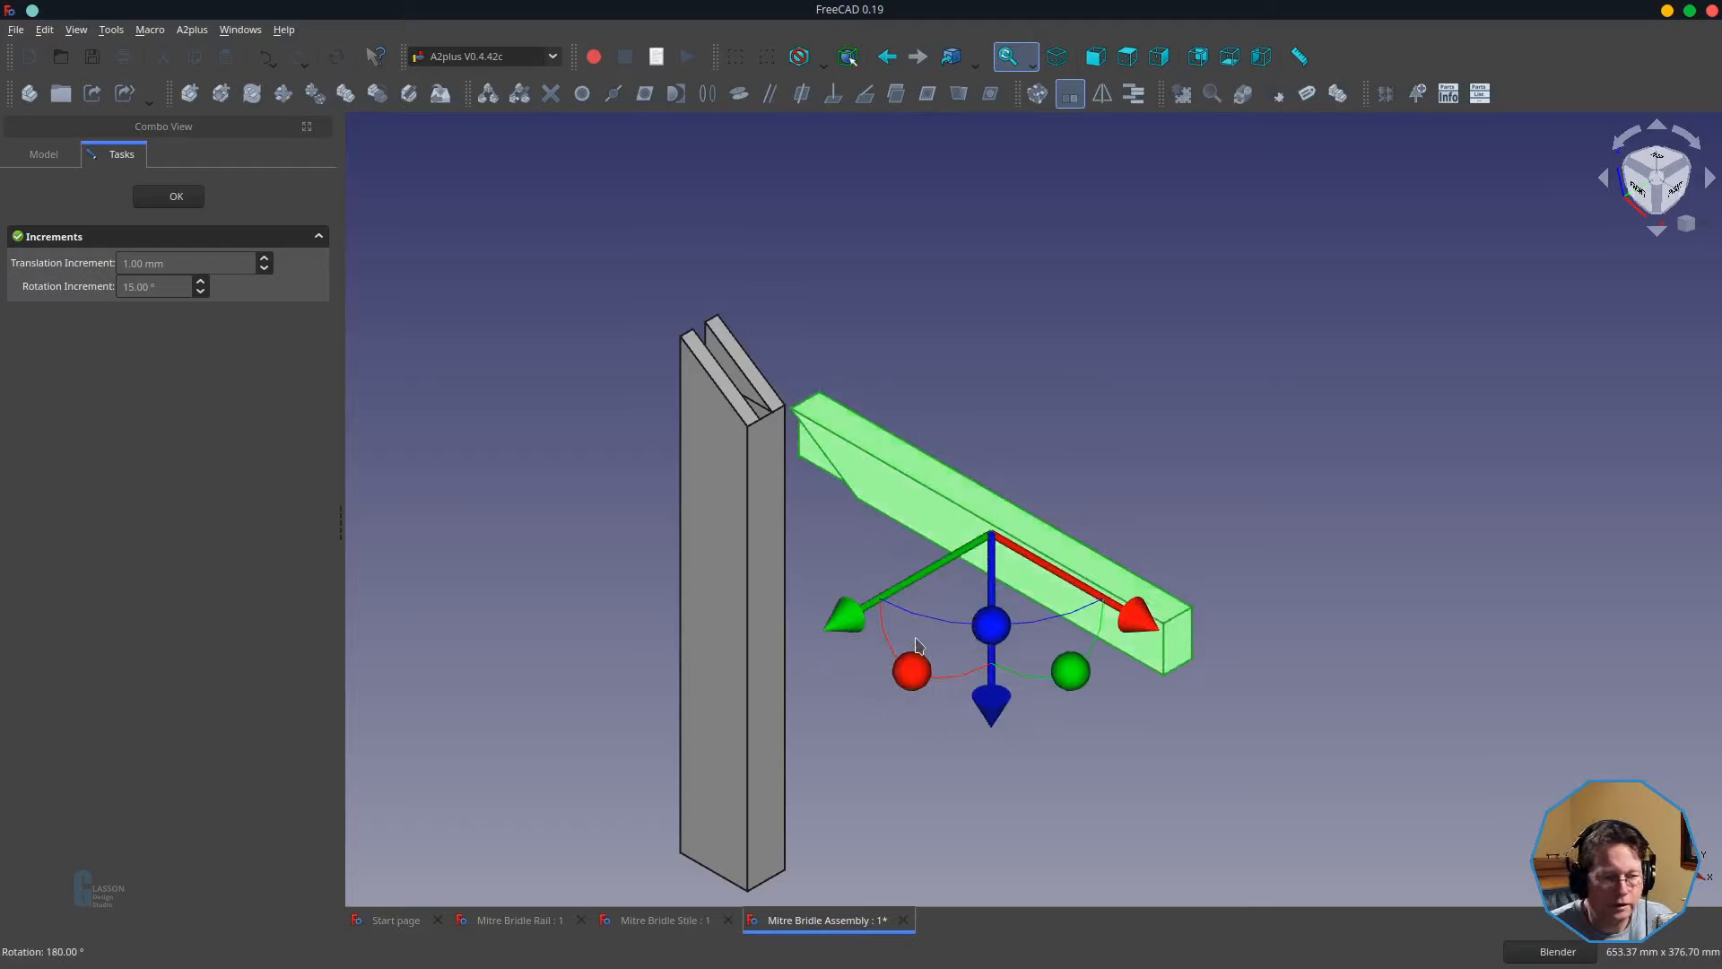
left_click(175, 195)
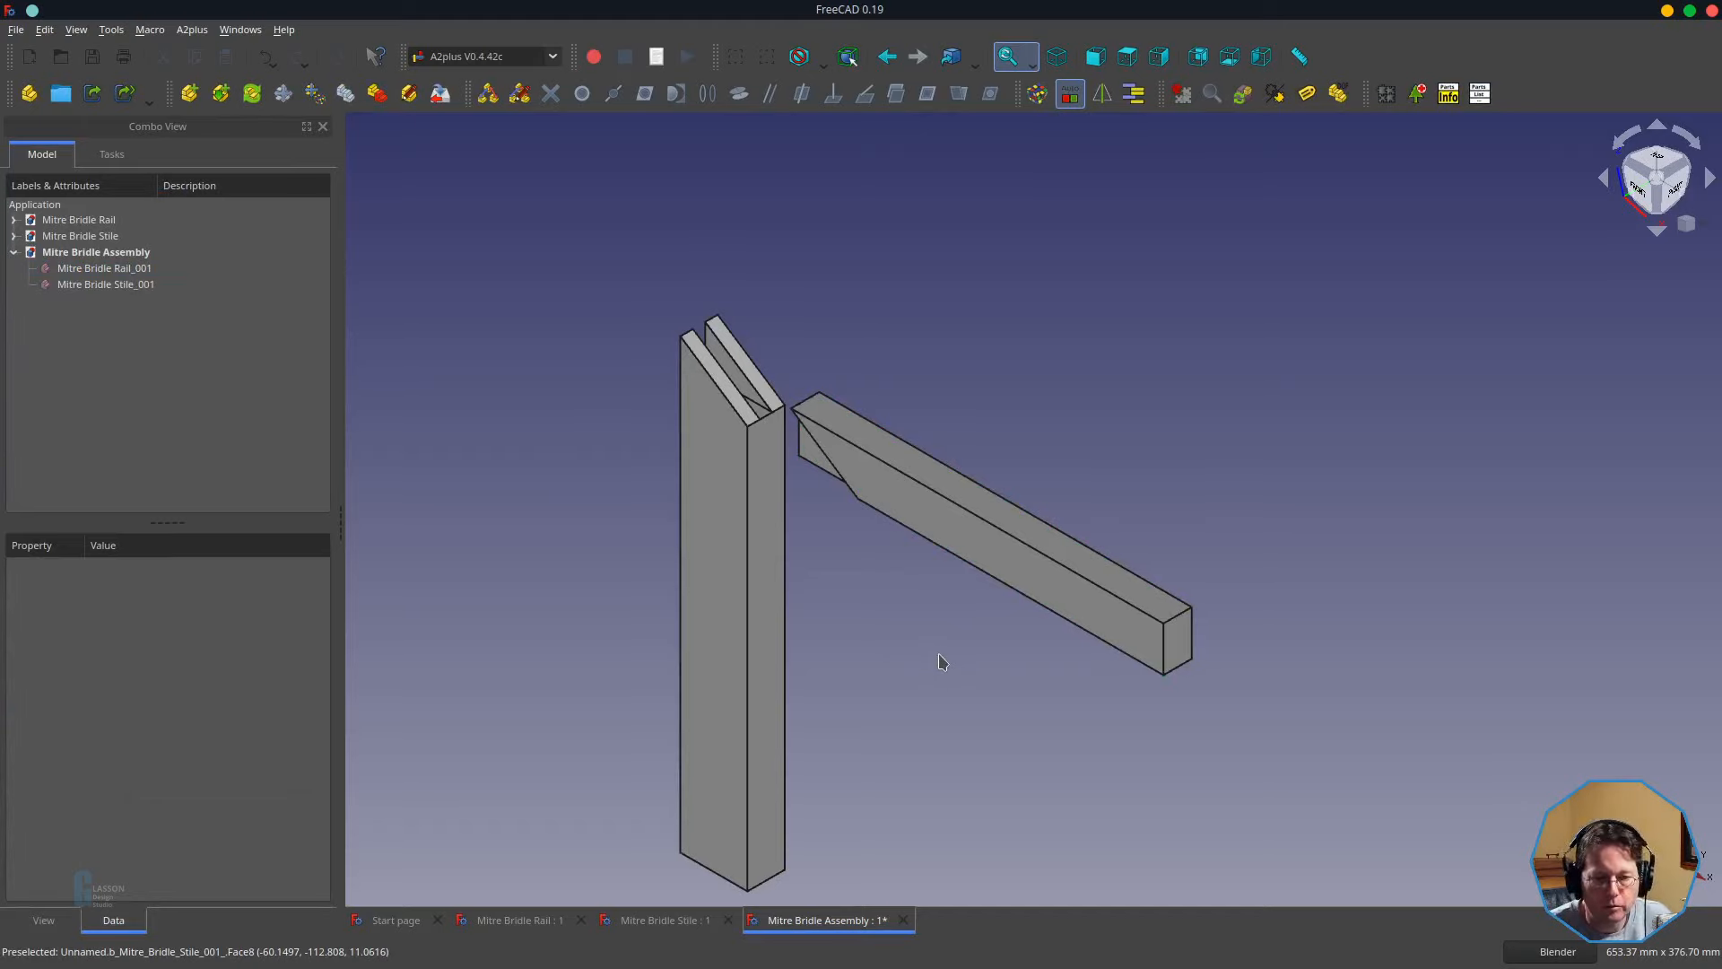
- Add an opposed plane coincident constraint with 0 mm offset between the rail's tenon cheek and the matching inner face of the stile's slot
scroll(941, 660, "up", 4)
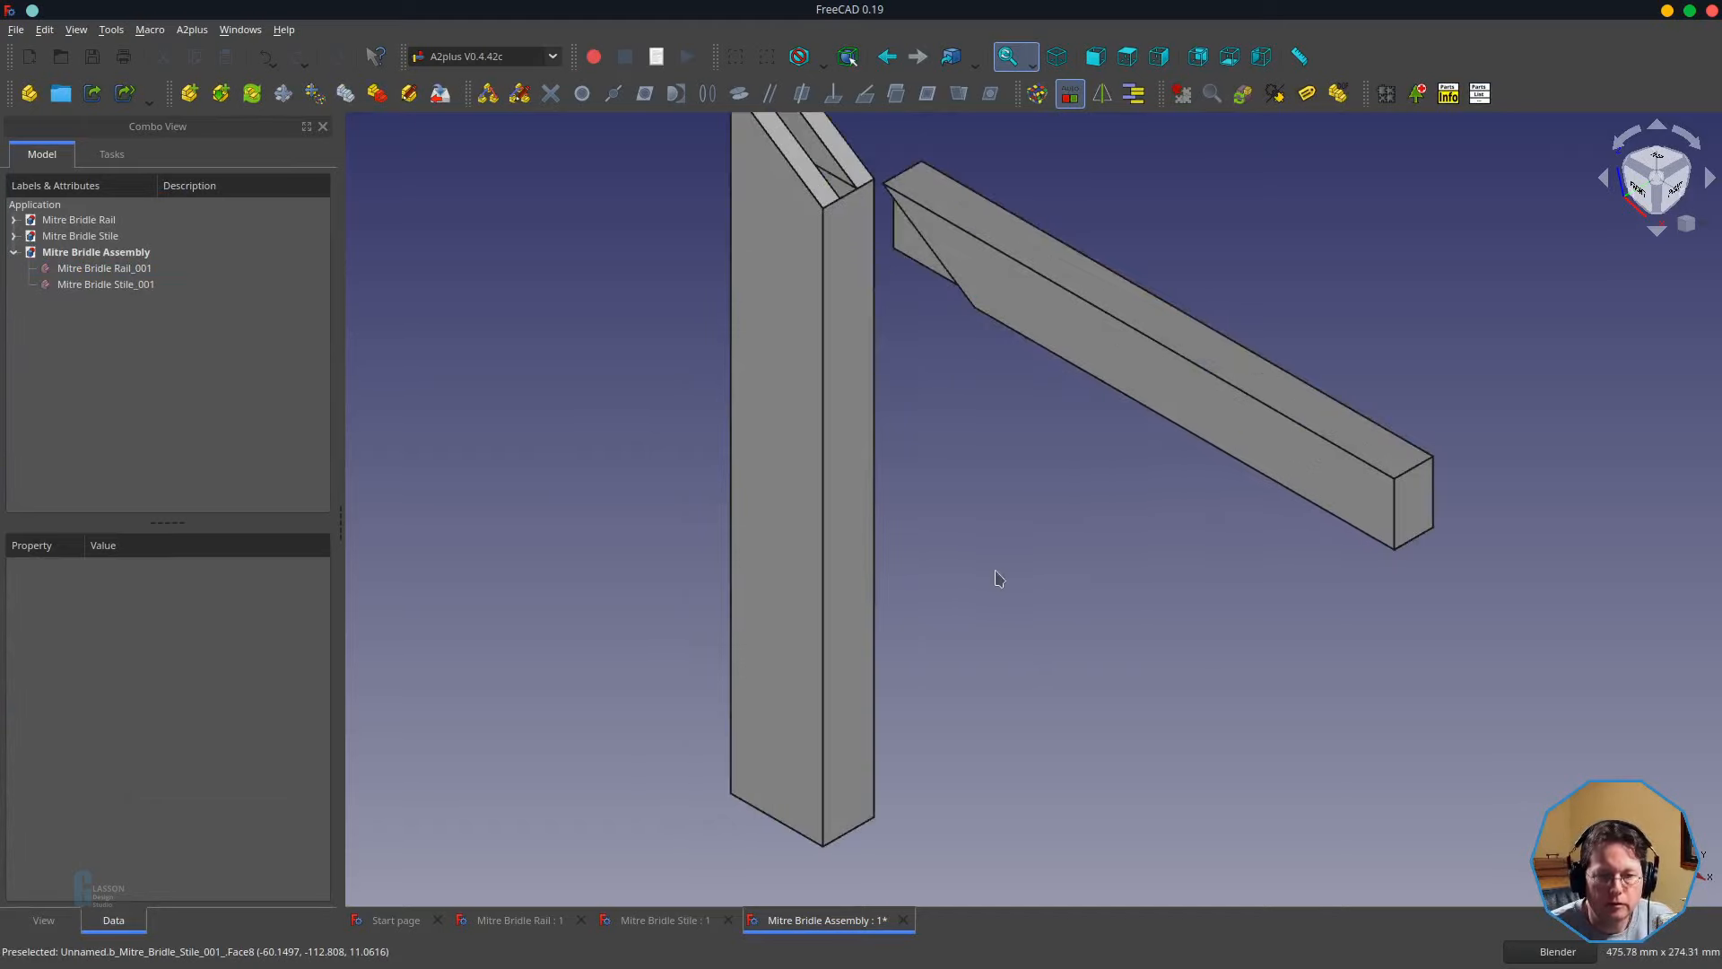
scroll(1000, 566, "down", 1)
left_click(928, 292)
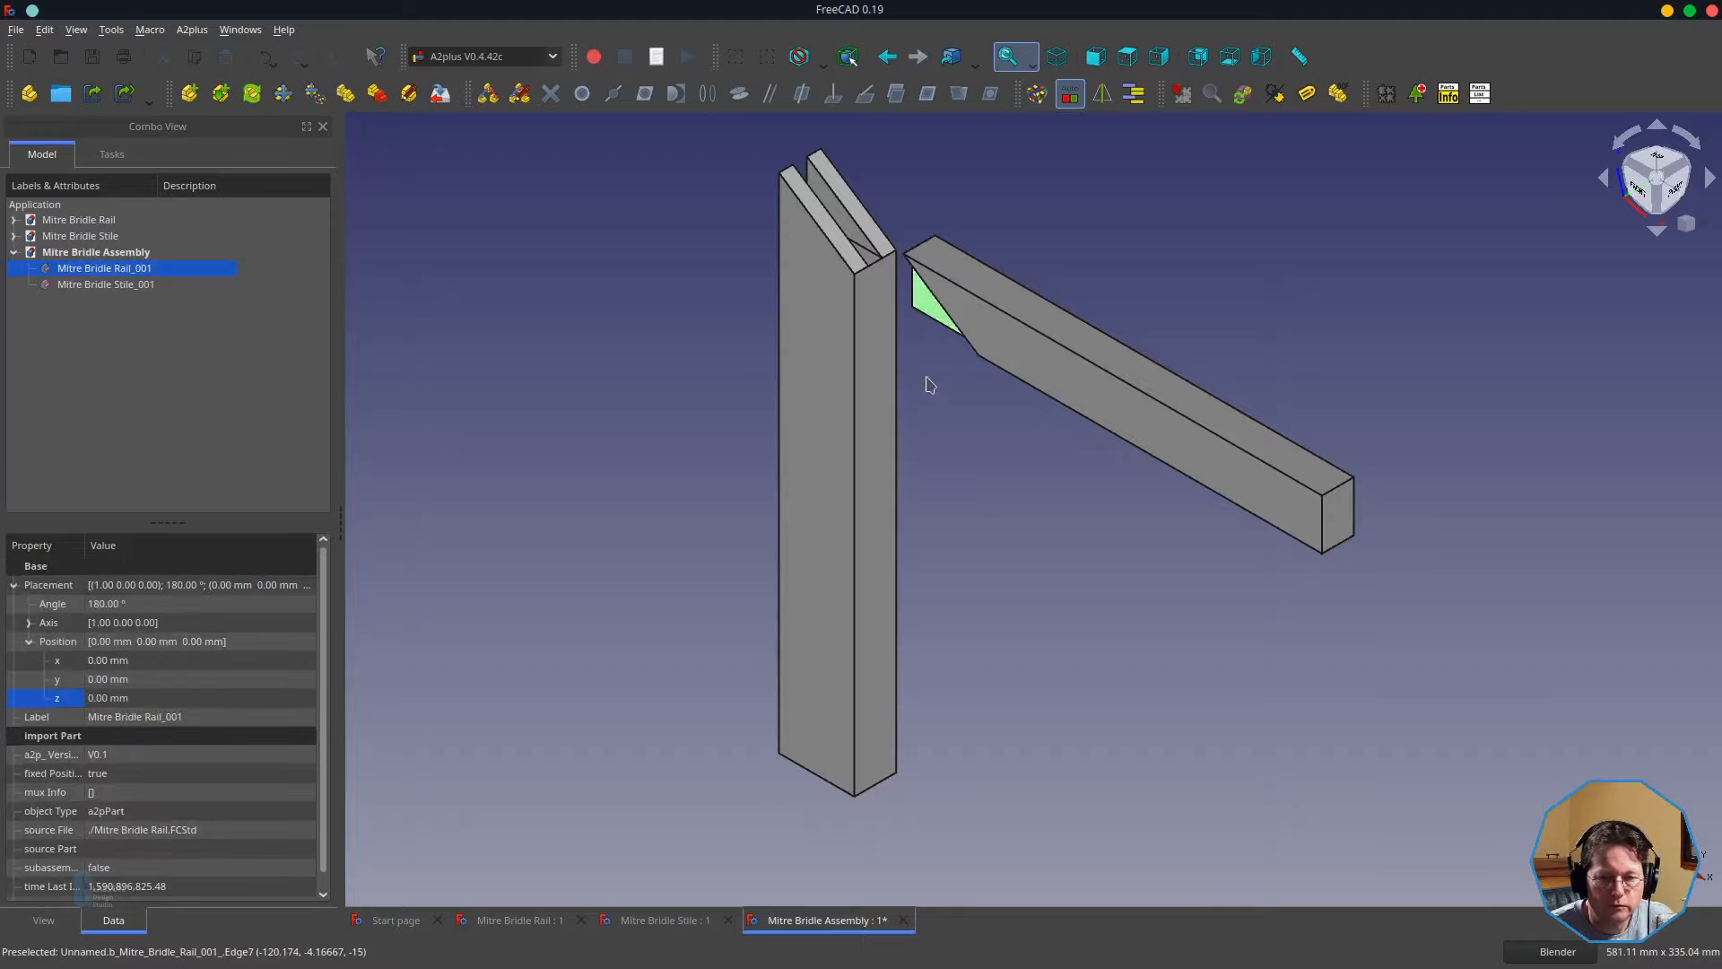
middle_click_drag(929, 424, 752, 527)
left_click(760, 247)
middle_click_drag(992, 169, 1264, 335)
left_click(1011, 350, "ctrl")
left_click(927, 93)
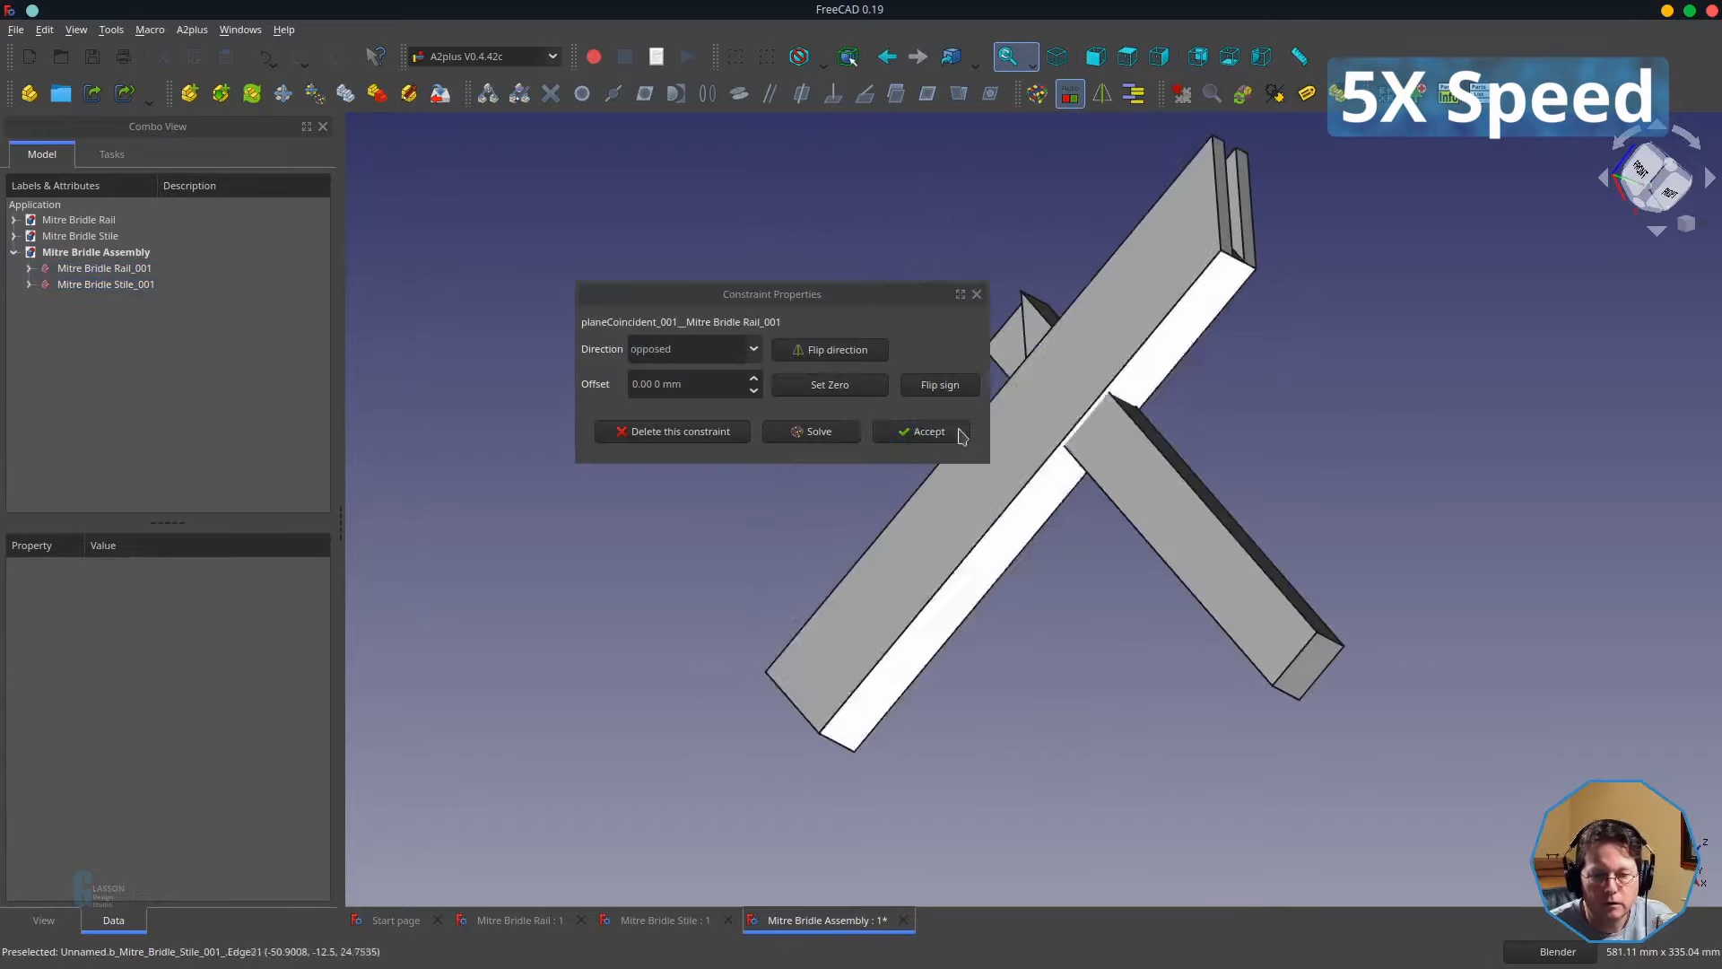
left_click(956, 432)
- Add a plane coincident constraint that seats the rail's underside on the bottom face of the stile's slot
middle_click_drag(961, 434, 998, 493)
middle_click_drag(1318, 335, 1214, 323)
left_click(946, 519)
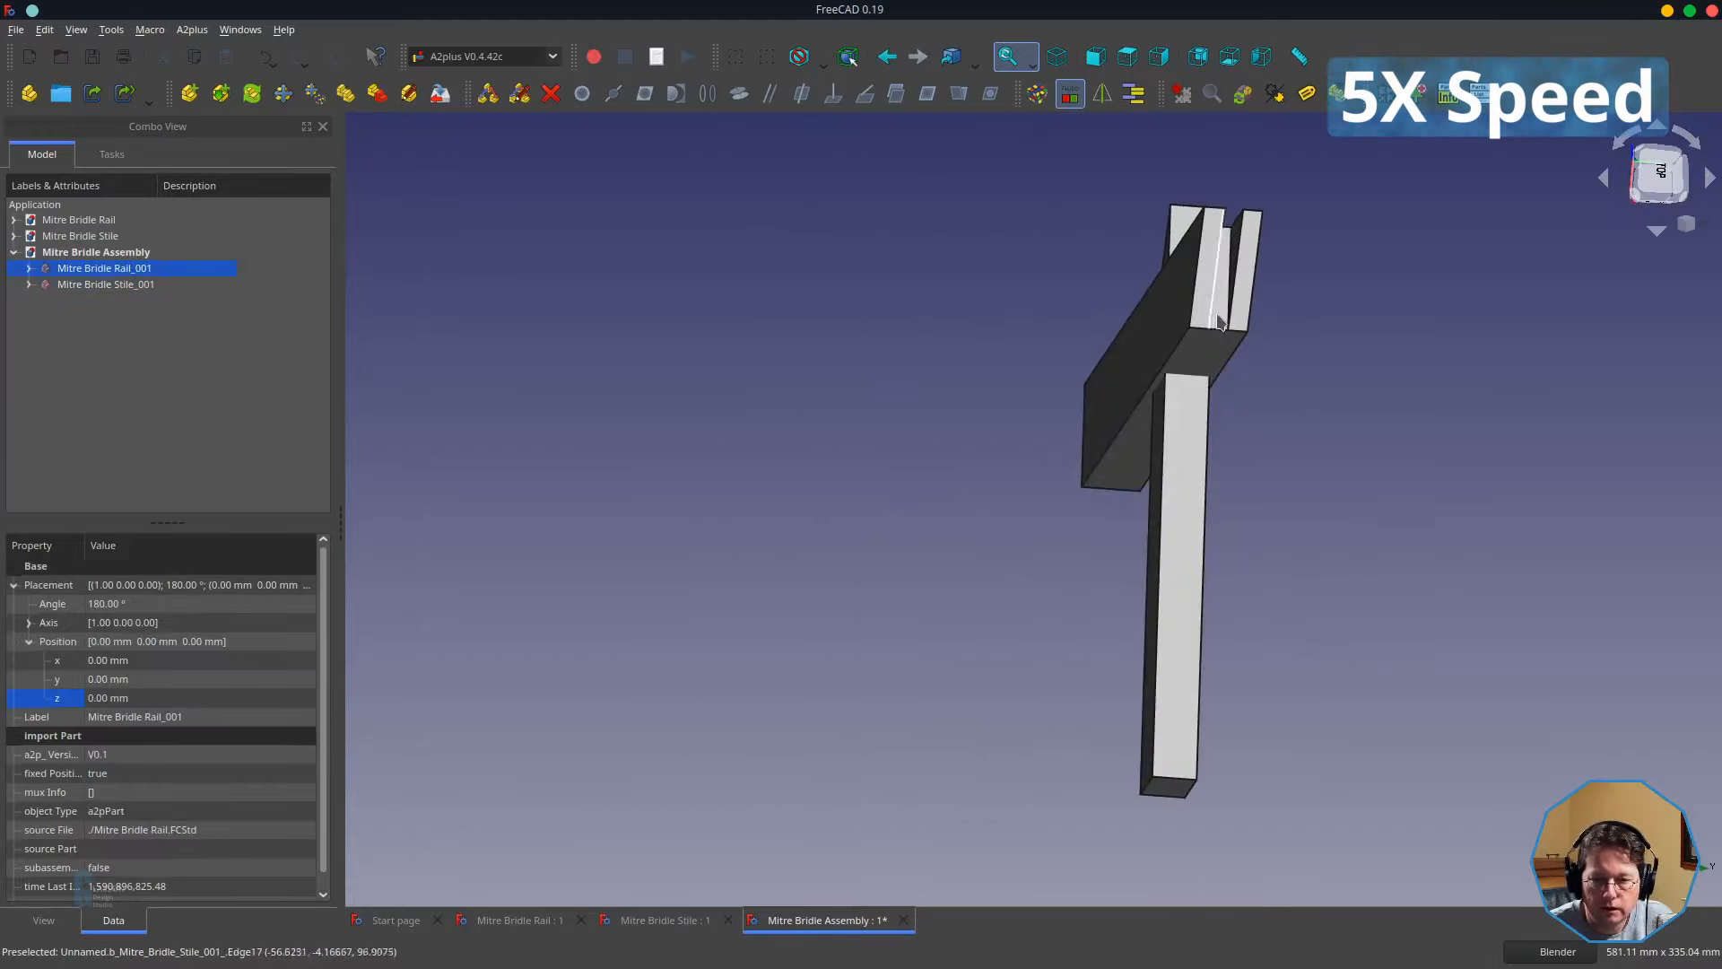
left_click(1214, 319, "ctrl")
left_click(927, 94)
left_click(921, 431)
- Make the stile's mitred end face coincident with the rail's mitre shoulder, and check the closed joint in an isometric view
middle_click_drag(933, 449, 1403, 642)
scroll(1215, 442, "up", 4)
left_click(1200, 200)
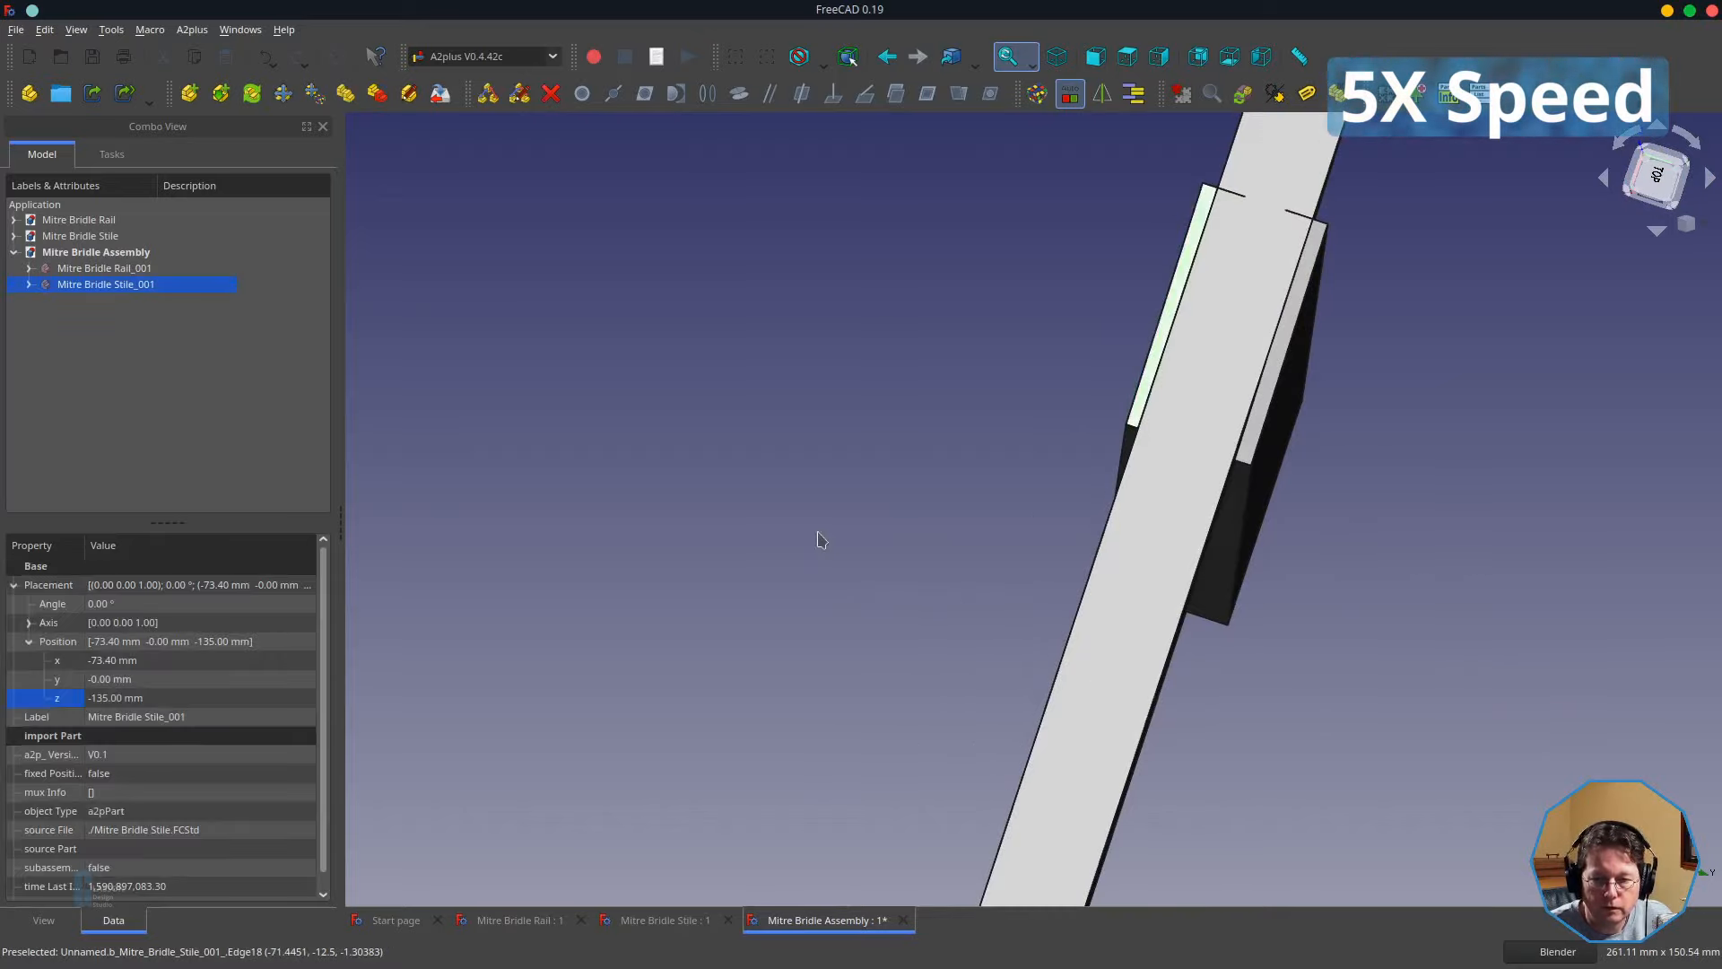
middle_click_drag(819, 540, 1127, 619)
left_click(1211, 518, "ctrl")
left_click(927, 93)
left_click(942, 433)
key("0")
key("v")
key("f")
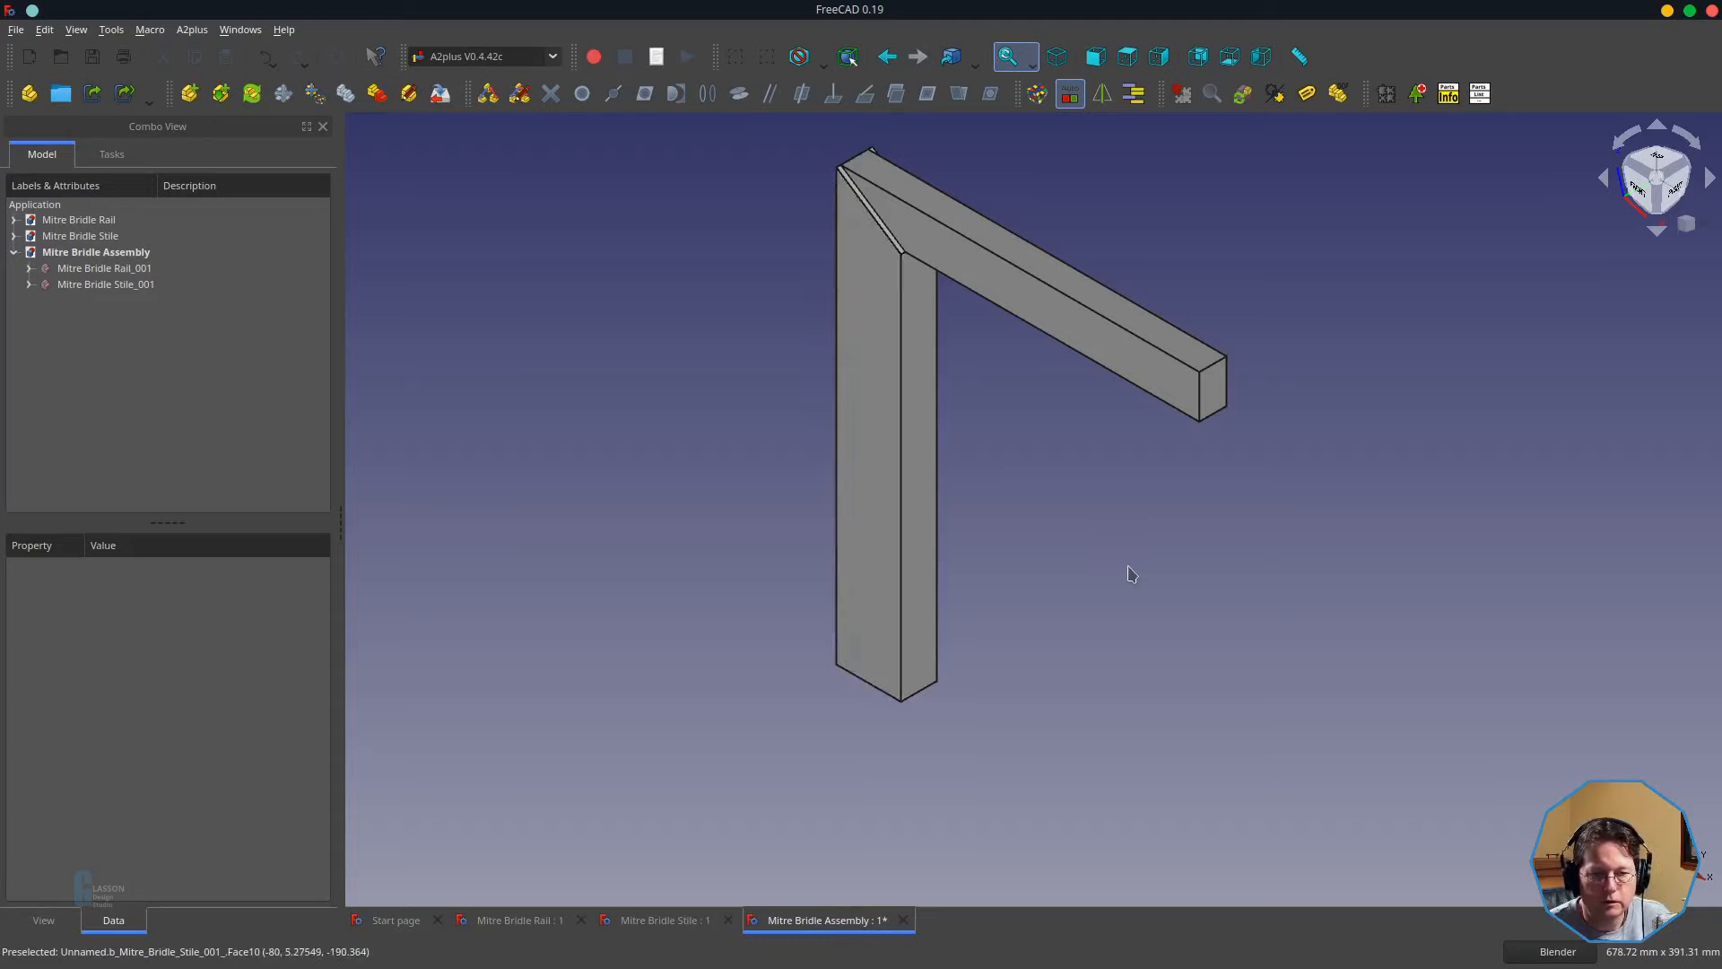
middle_click_drag(853, 288, 892, 431)
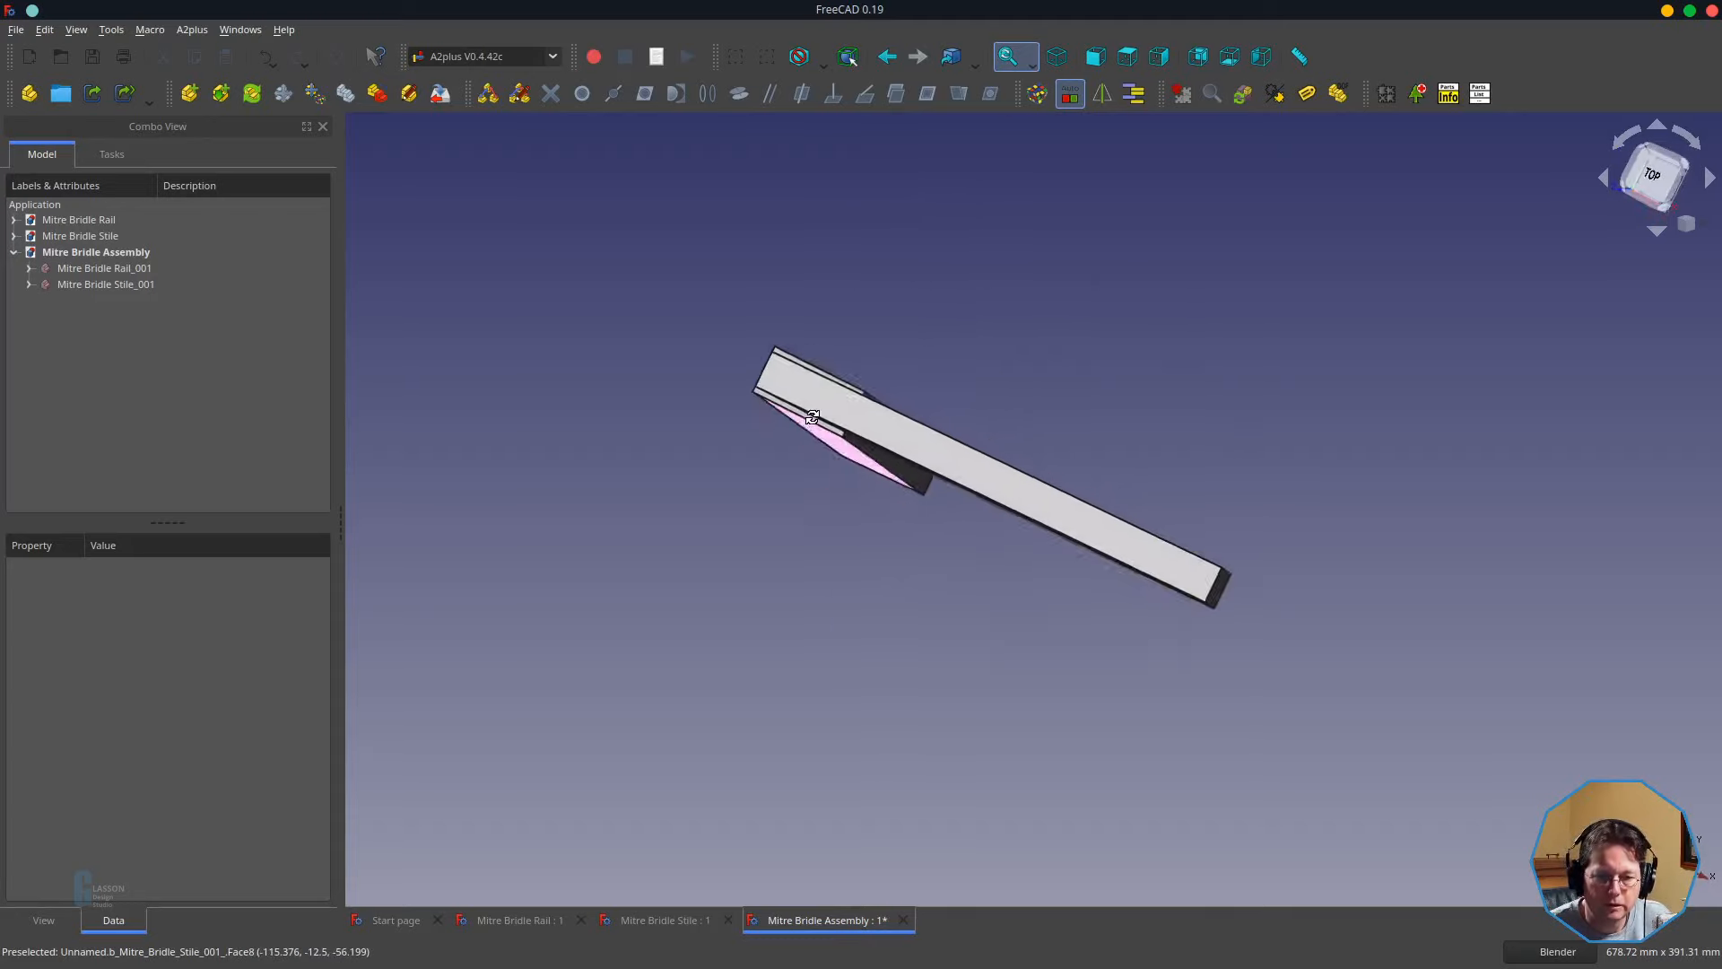